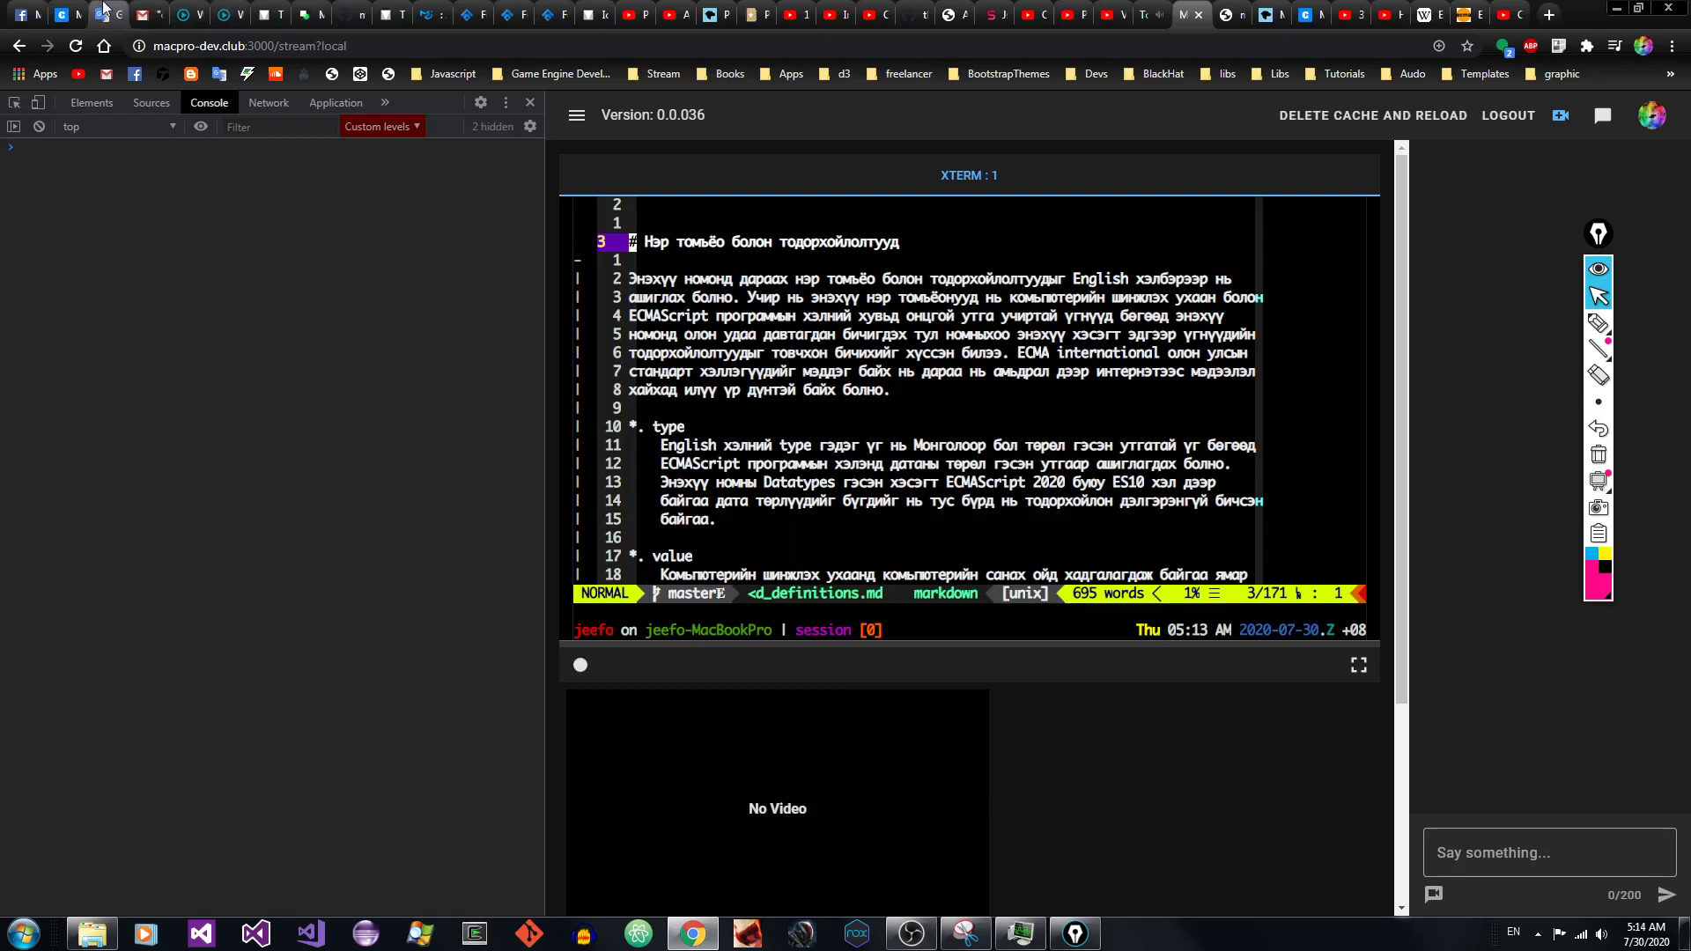
# Step: Look up the Mongolian translation of the English word "chapter" in Google Translate
pyautogui.click(102, 14)
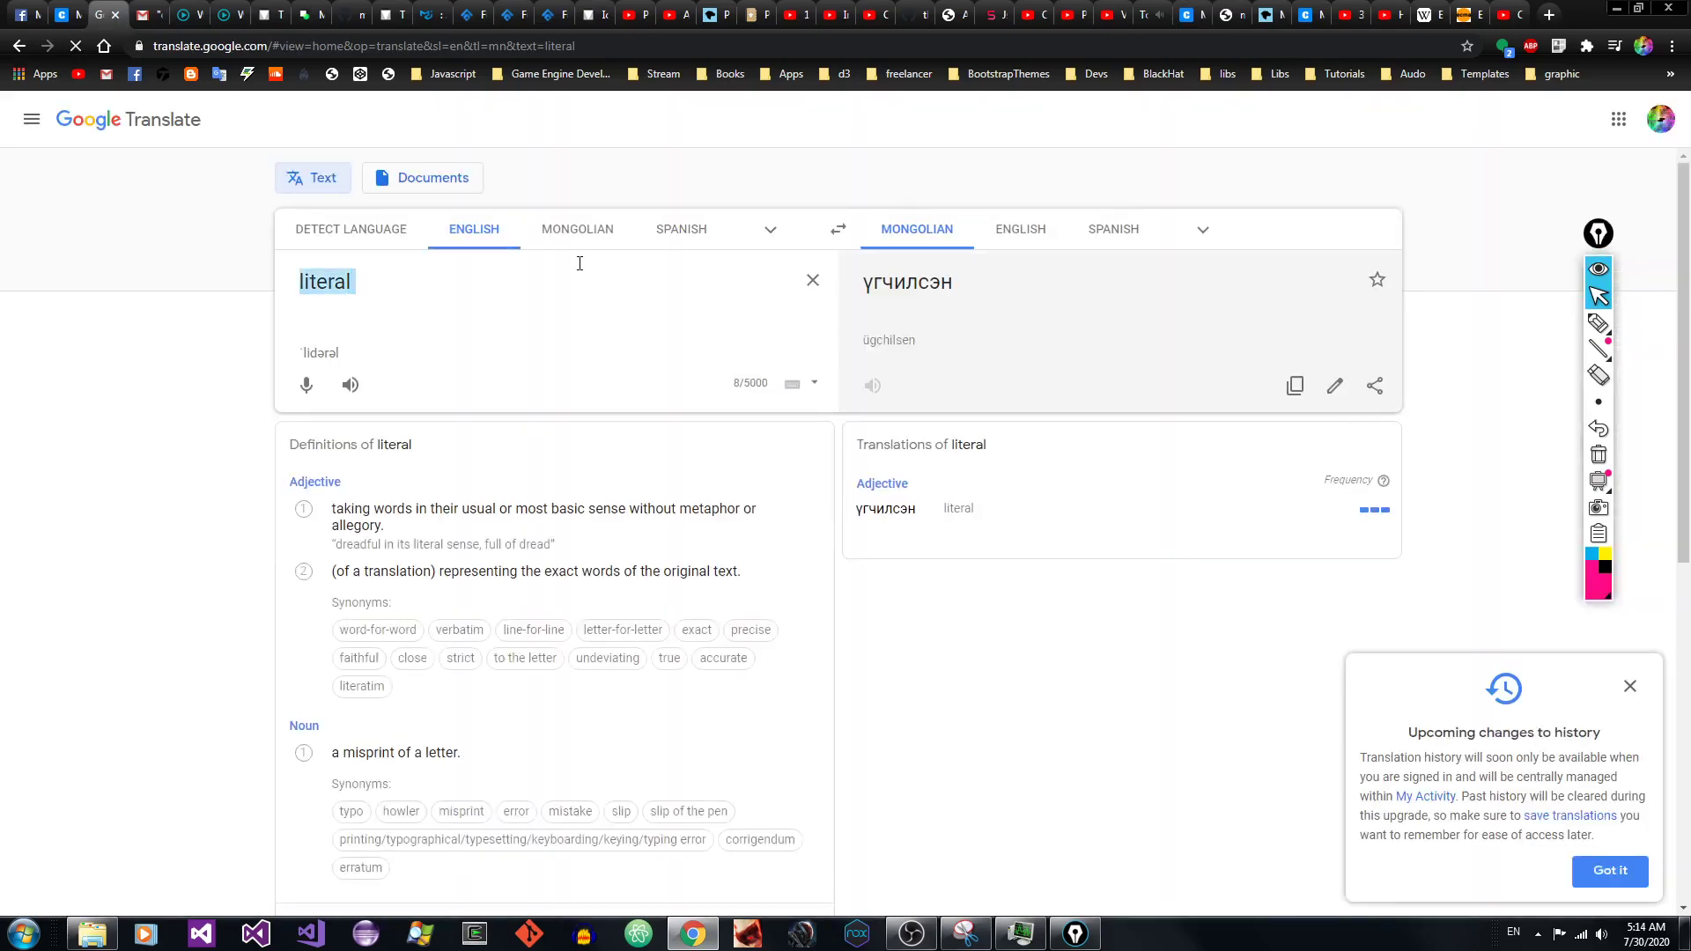
pyautogui.write('chapter')
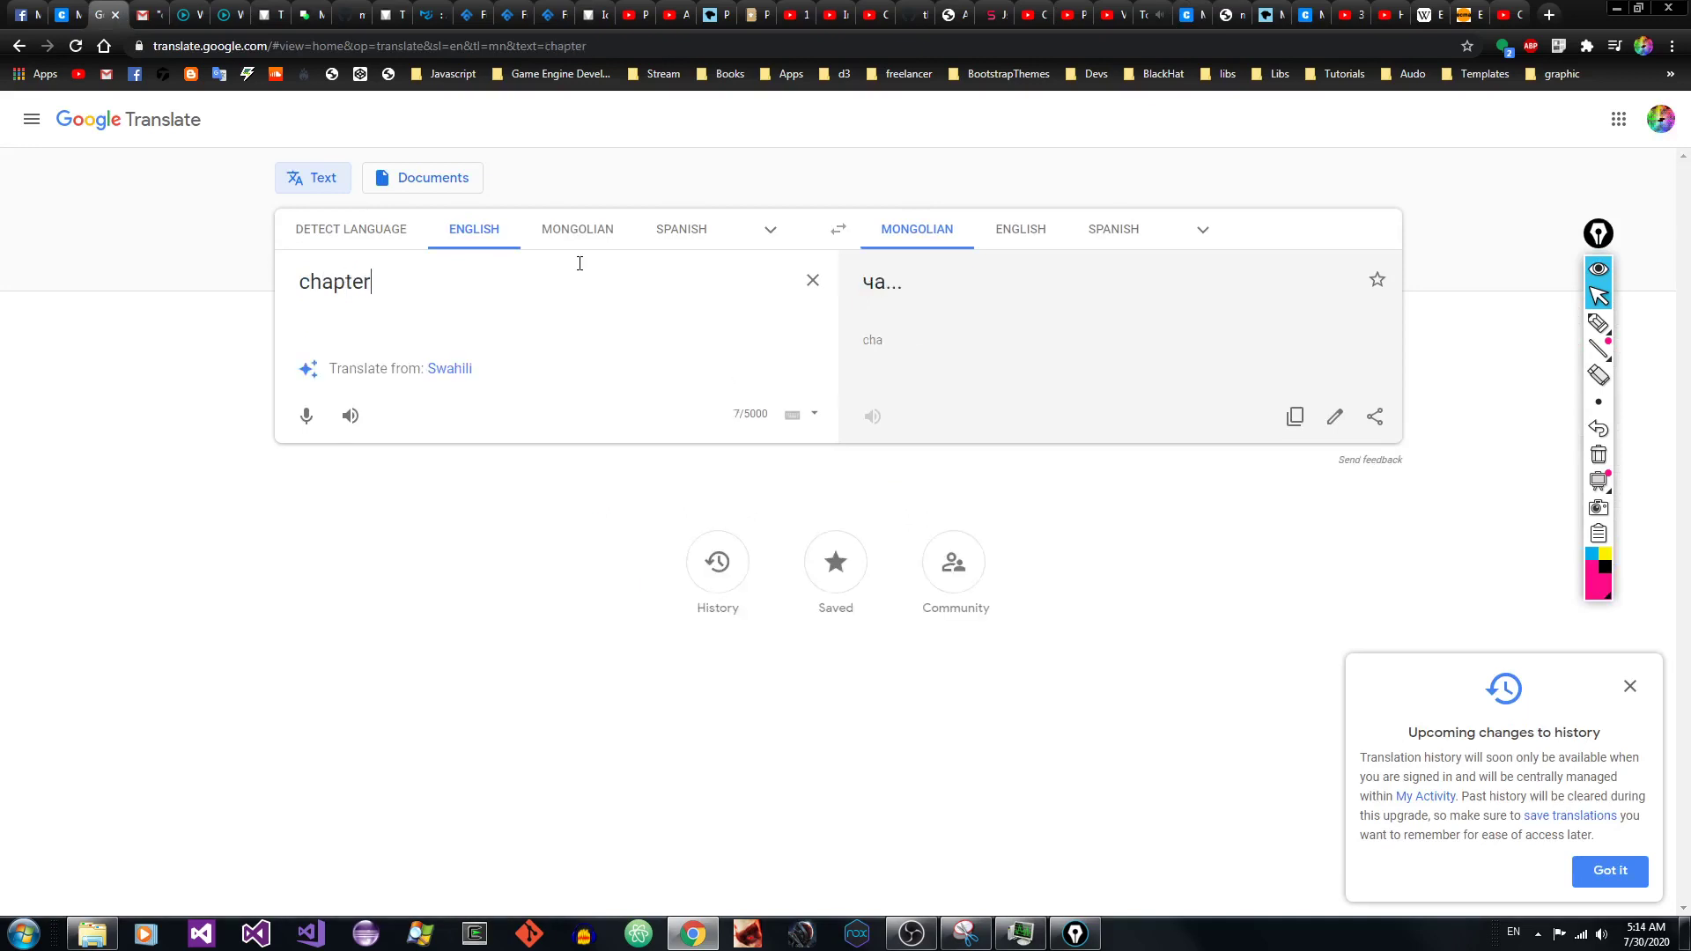
pyautogui.click(1185, 310)
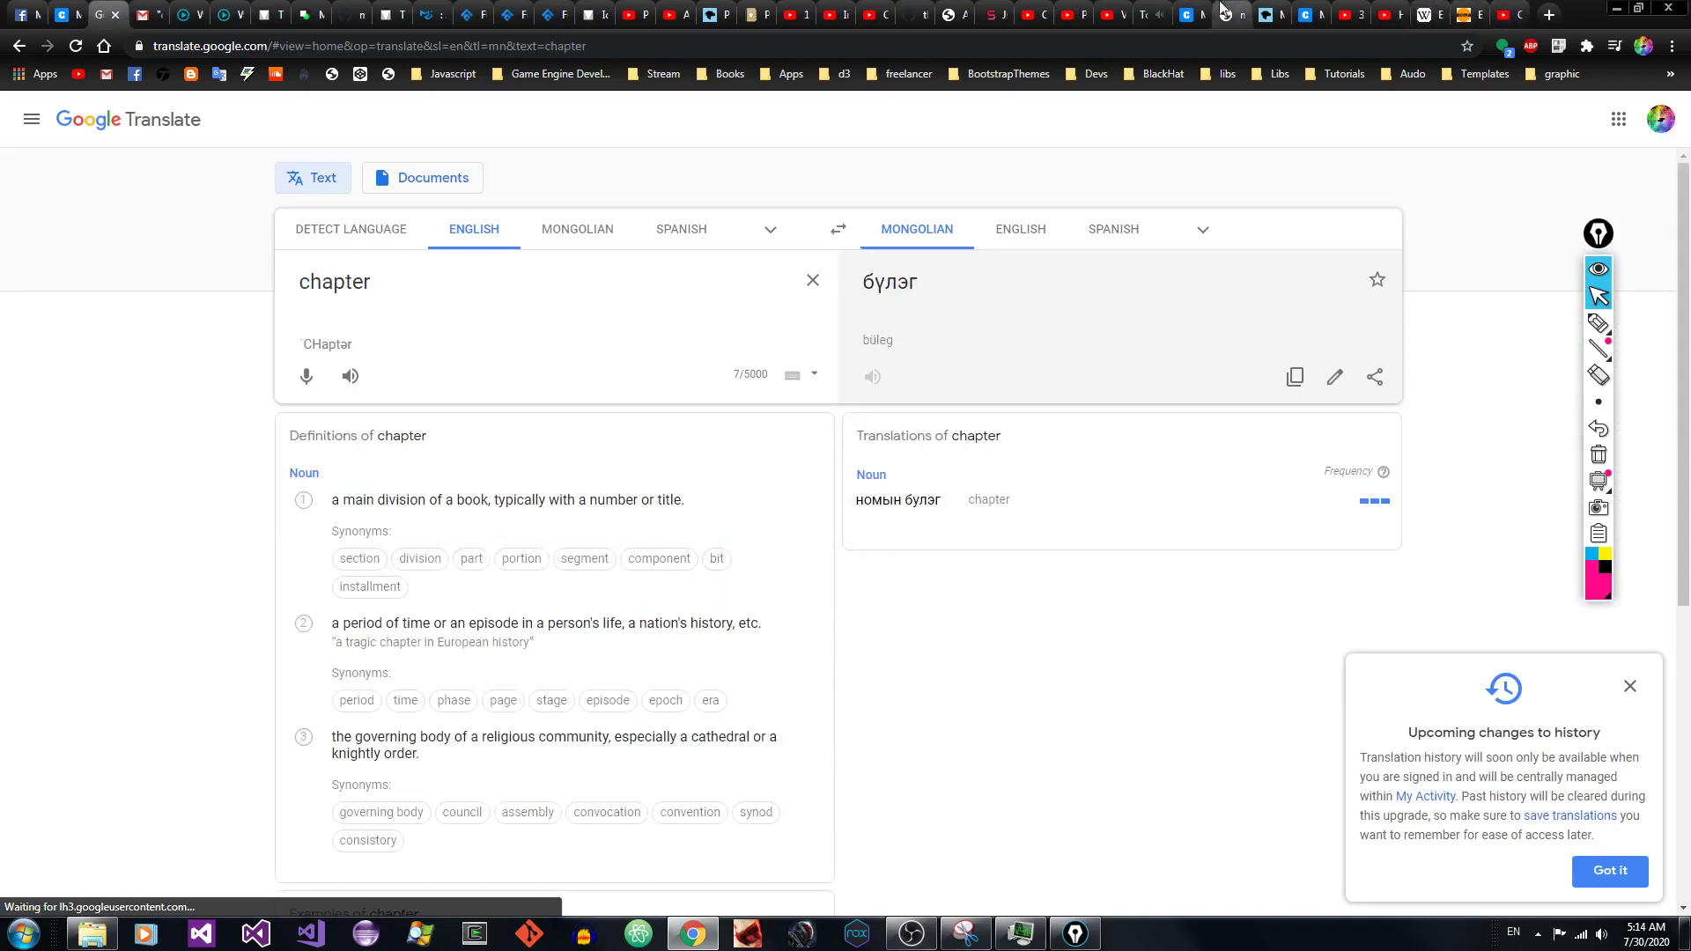
# Step: Return to the terminal stream page and read the opening sentence under the heading "Нэр томьёо болон тодорхойлолтууд" word by word
pyautogui.click(1192, 11)
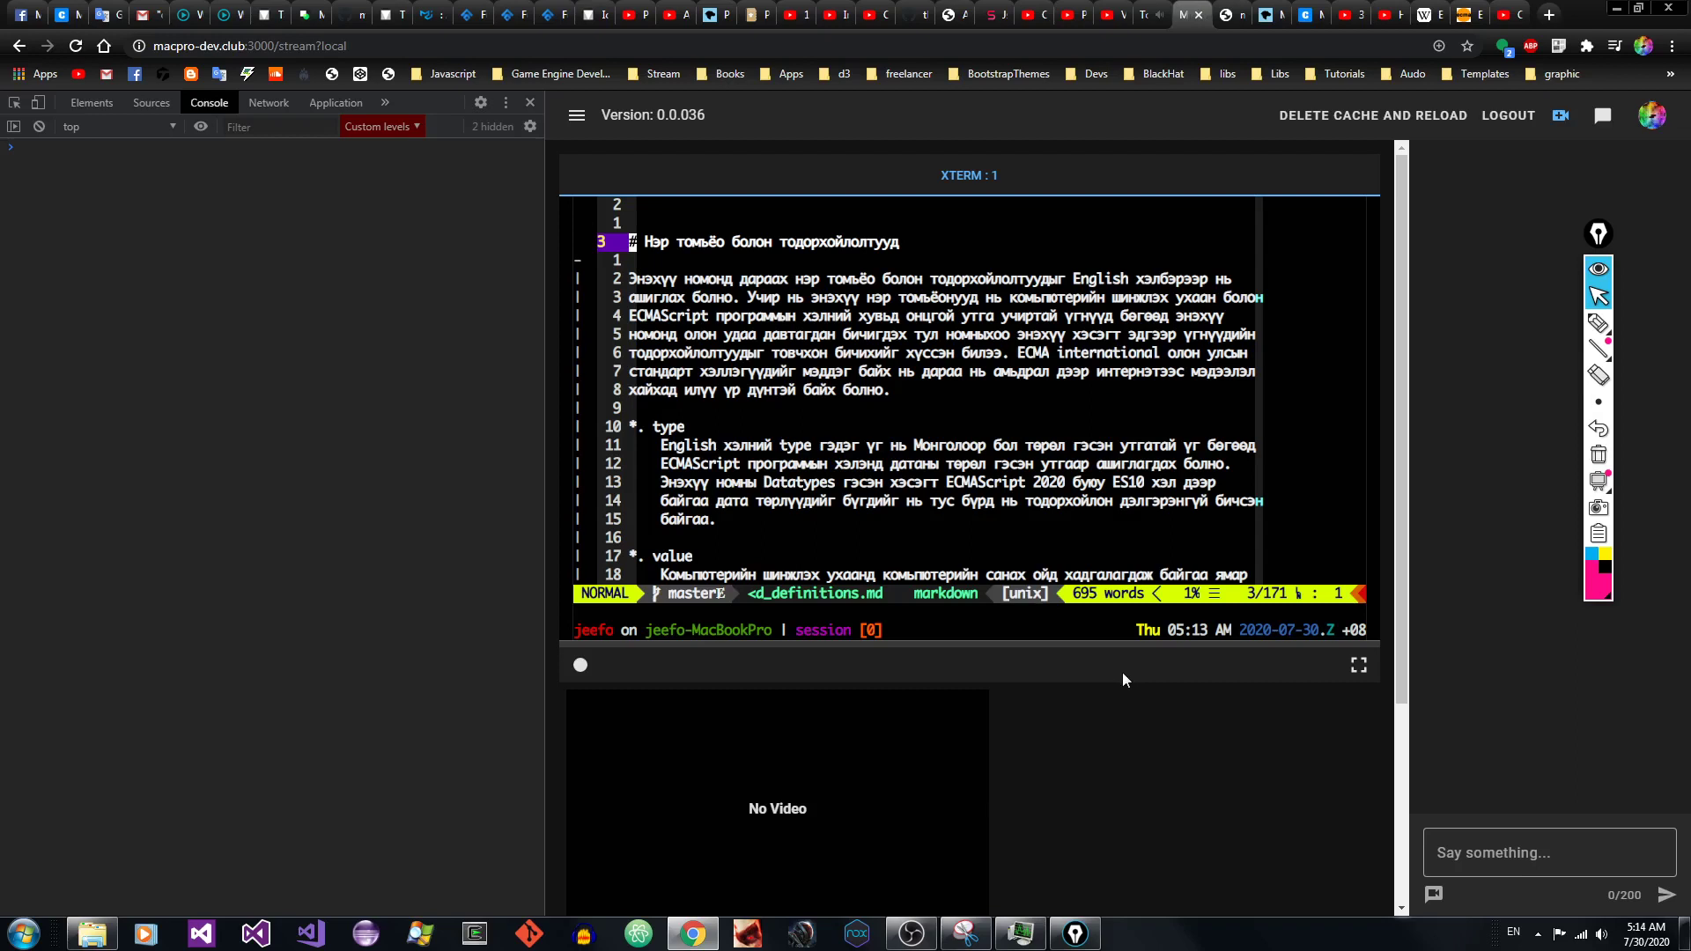
pyautogui.hotkey('shift', 'v')
pyautogui.press('Escape')
pyautogui.press('j')
pyautogui.press('j')
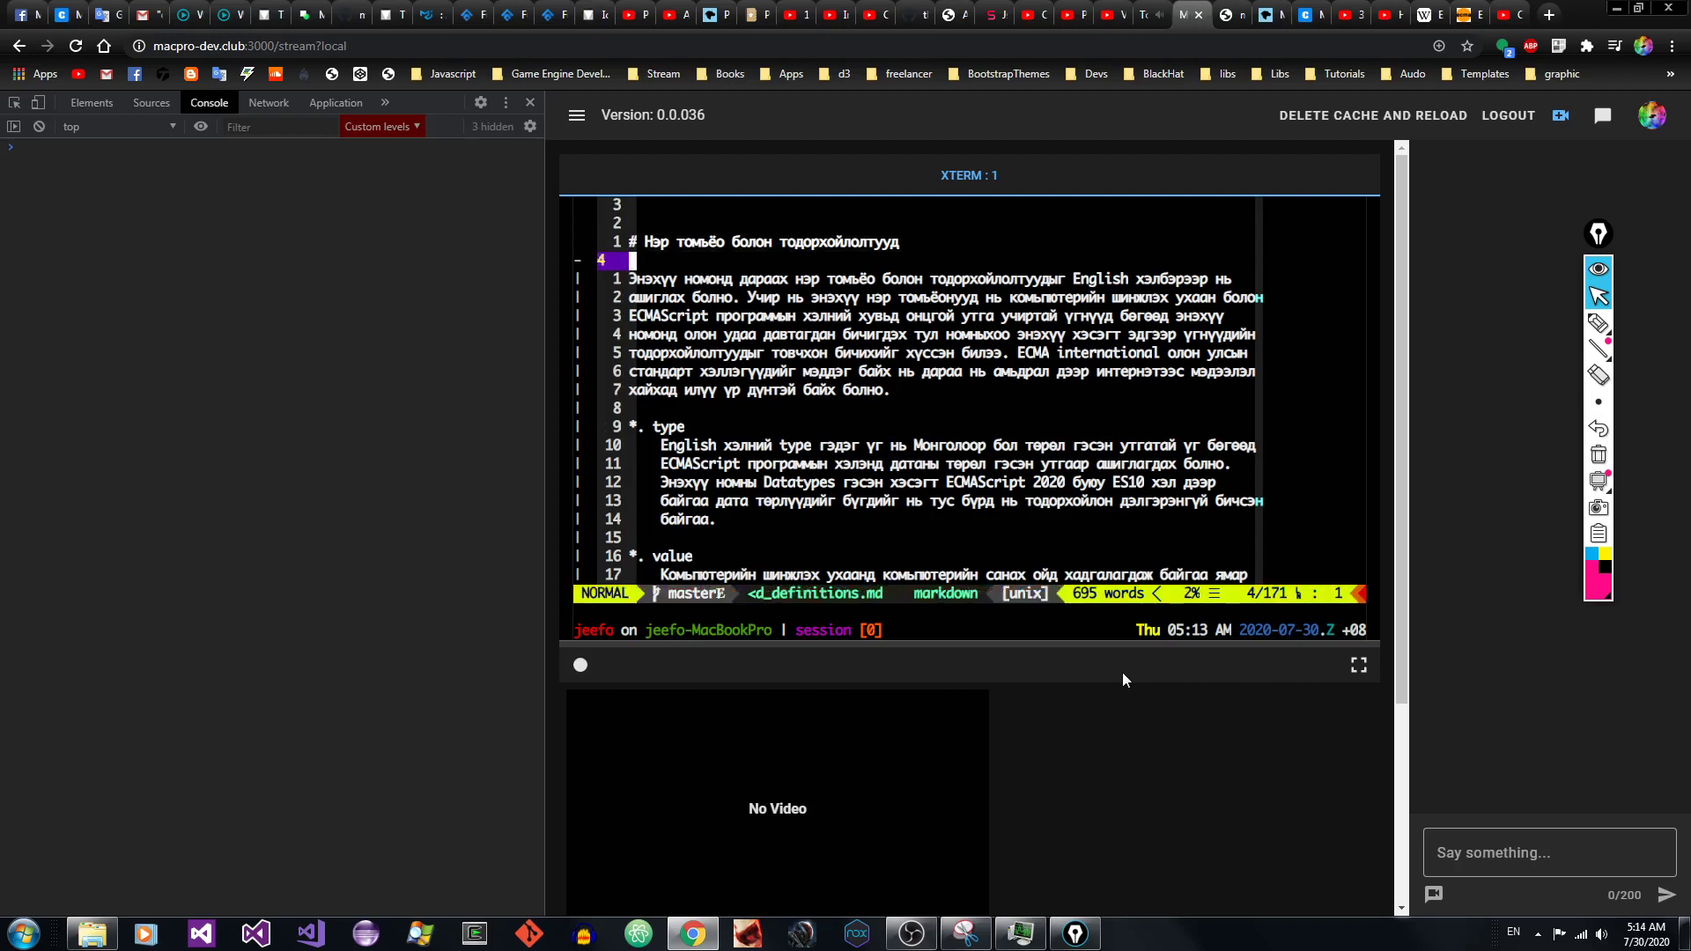
pyautogui.press('e')
pyautogui.press('e')
pyautogui.press('e')
pyautogui.press('b')
pyautogui.press('b')
pyautogui.press('b')
pyautogui.press('e')
pyautogui.press('e')
pyautogui.press('e')
pyautogui.press('e')
pyautogui.press('e')
pyautogui.press('e')
pyautogui.press('e')
pyautogui.press('e')
pyautogui.press('e')
pyautogui.press('e')
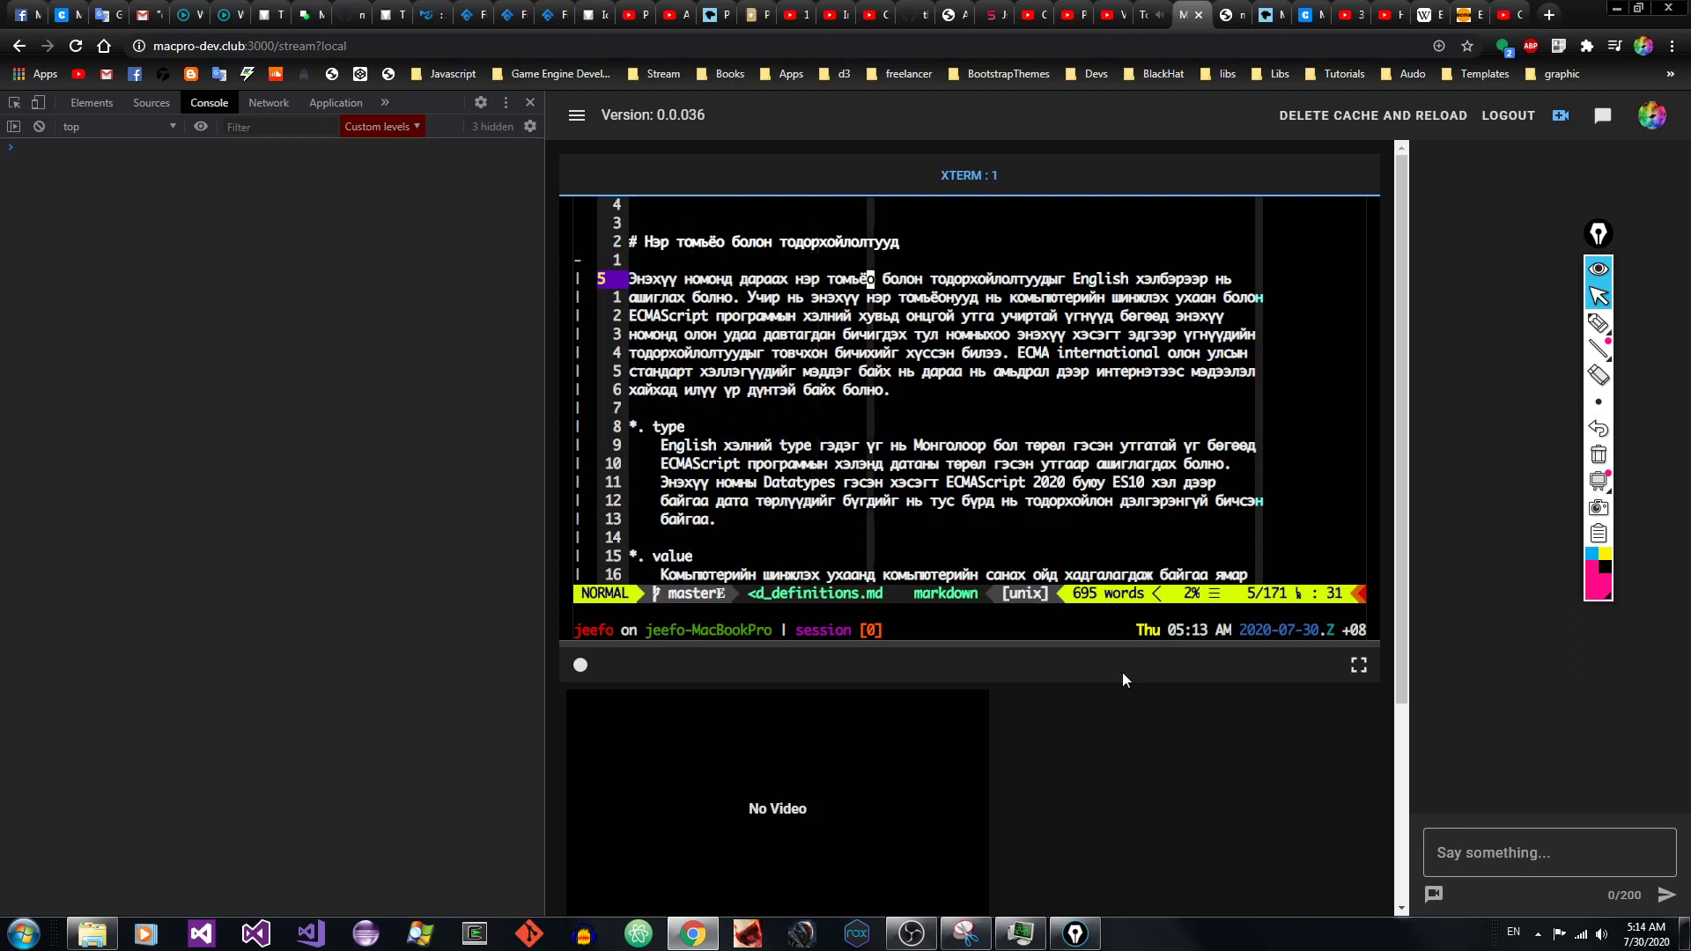
pyautogui.press('e')
pyautogui.press('e')
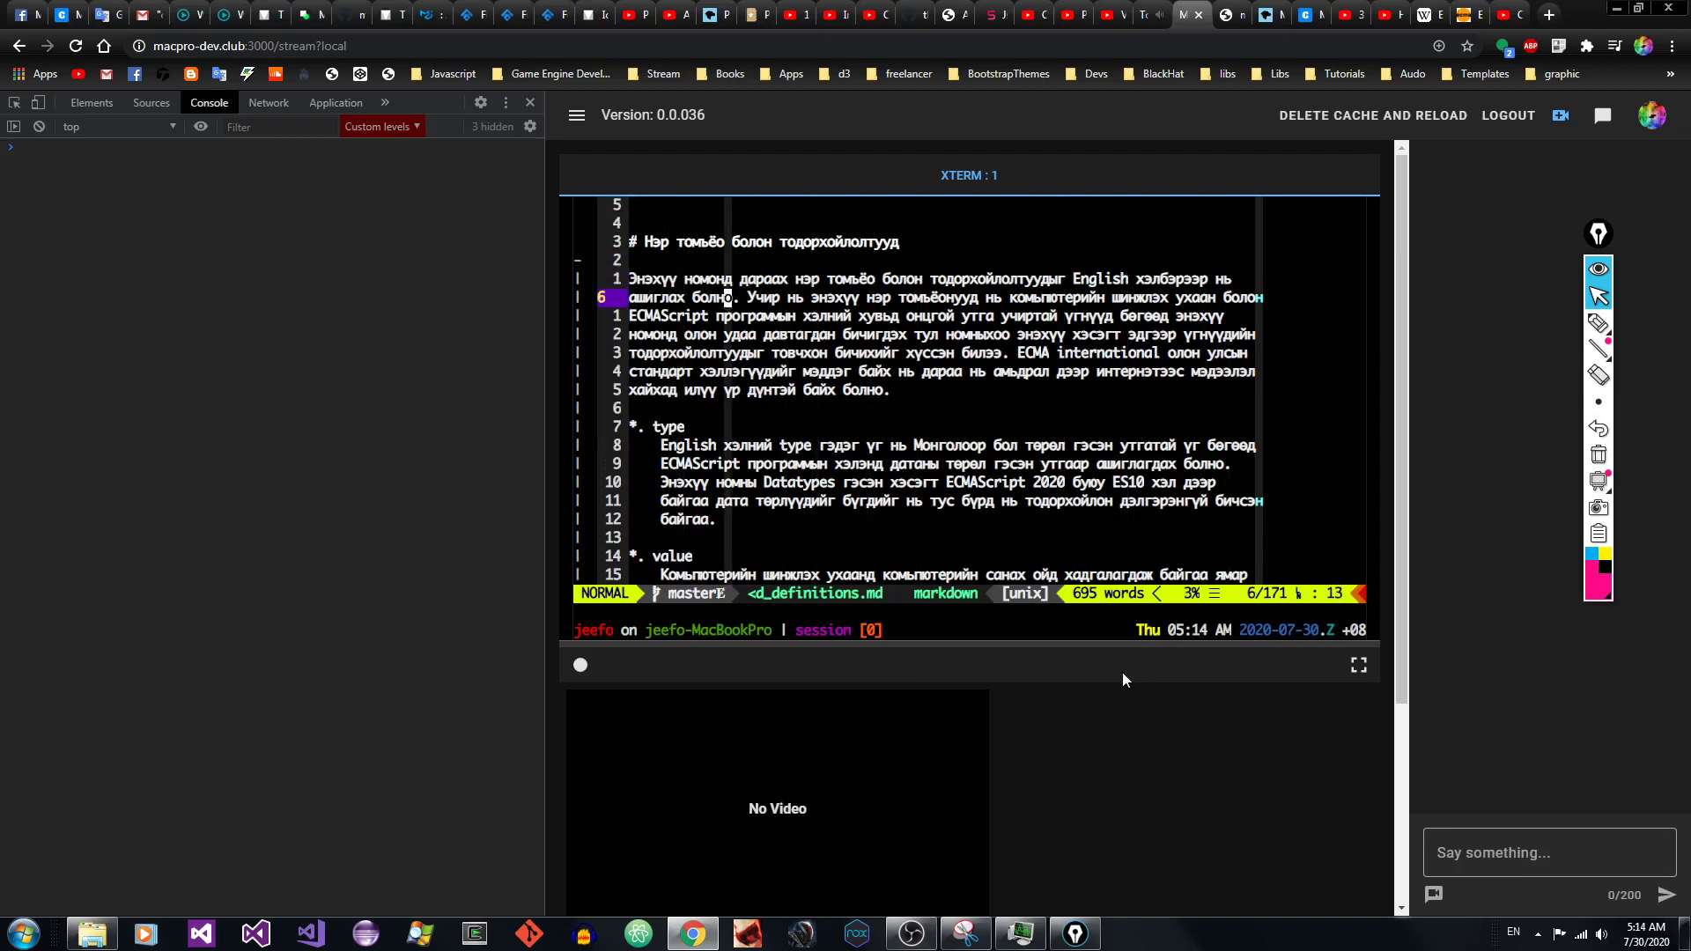
# Step: Read the introduction's second sentence word by word, from "Учир нь" through "олон удаа"
pyautogui.press('e')
pyautogui.press('e')
pyautogui.press('e')
pyautogui.press('e')
pyautogui.press('e')
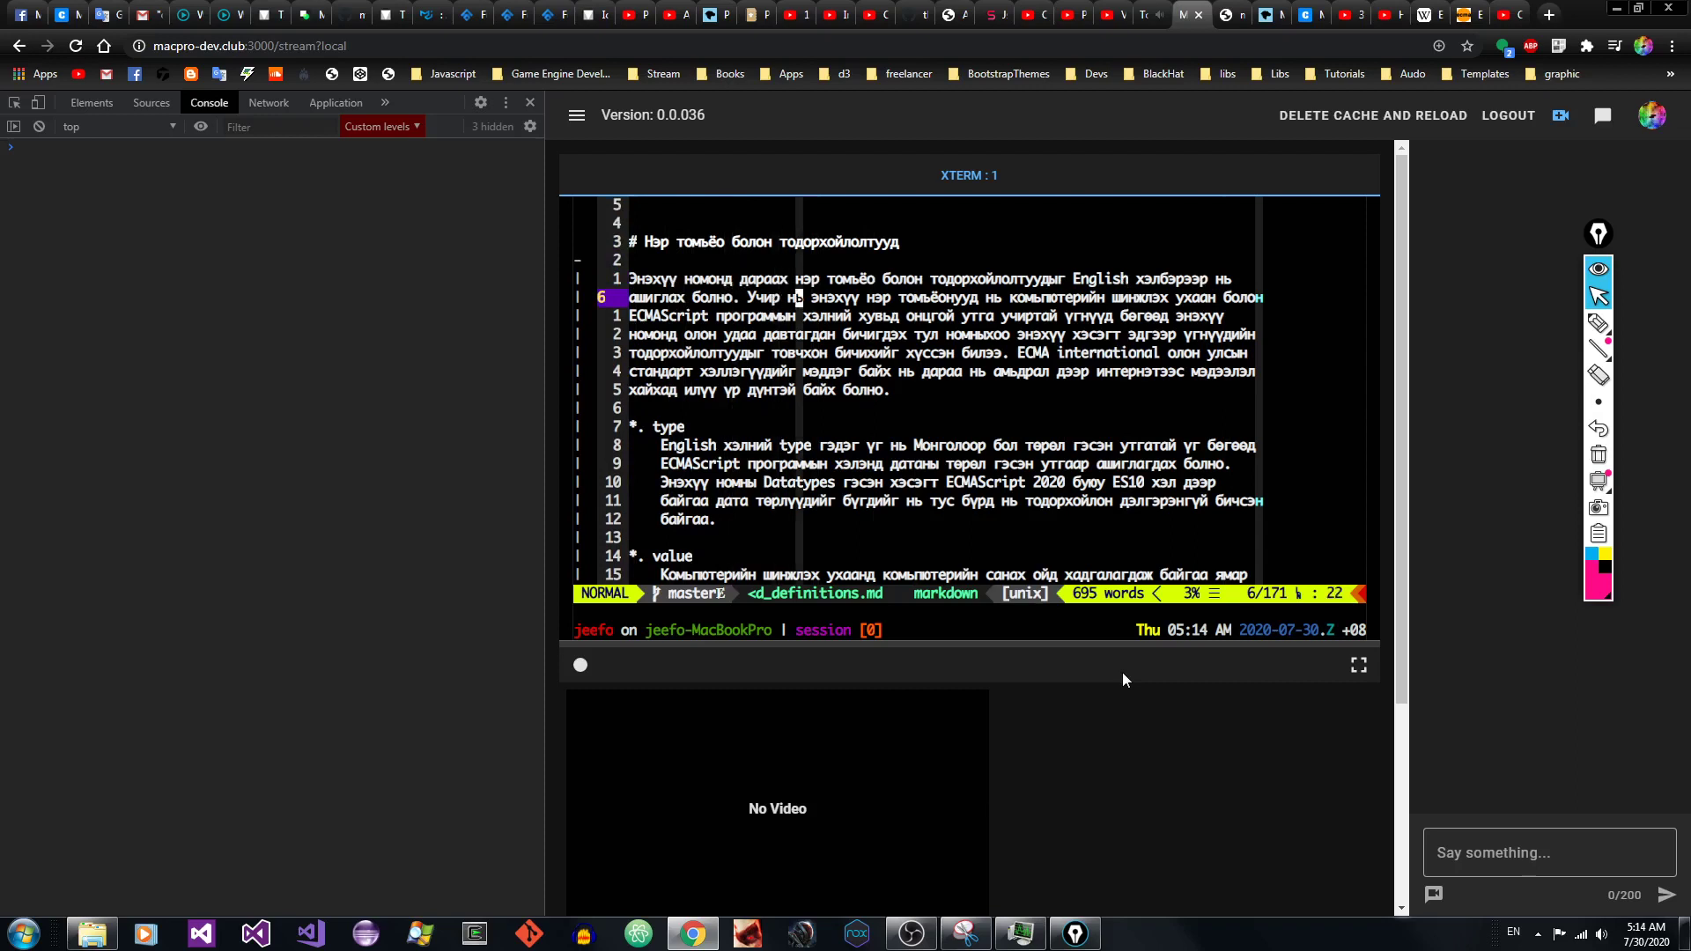
pyautogui.press('e')
pyautogui.press('e')
pyautogui.press('e')
pyautogui.press('e')
pyautogui.press('e')
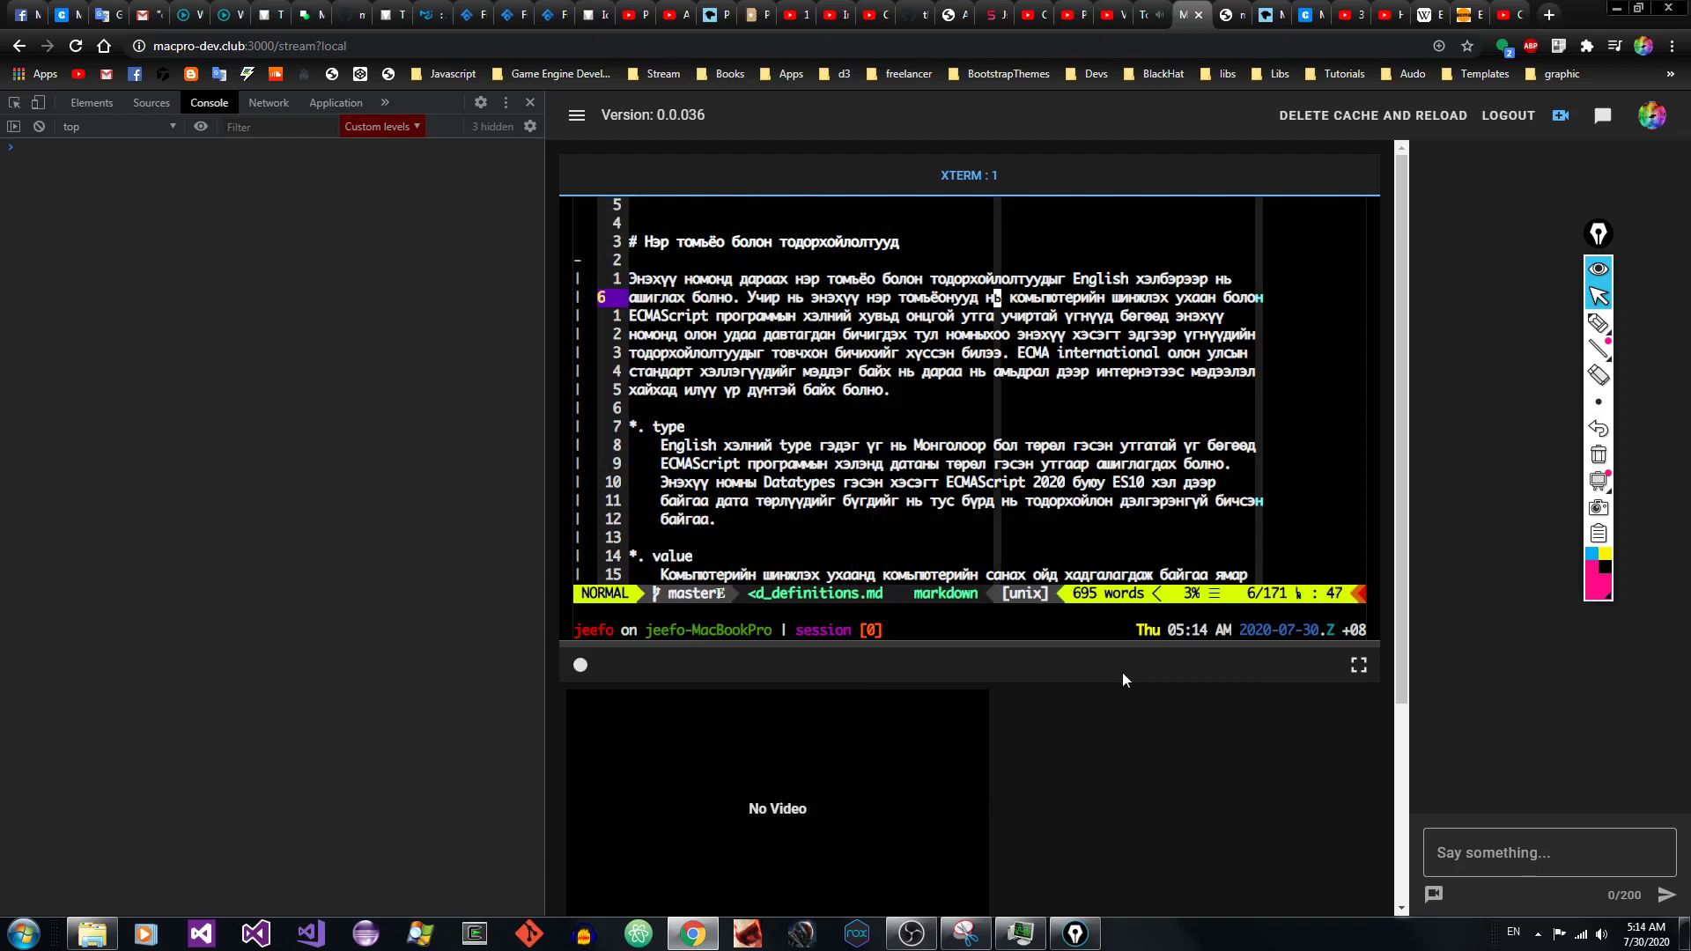
pyautogui.press('e')
pyautogui.press('e')
pyautogui.press('e')
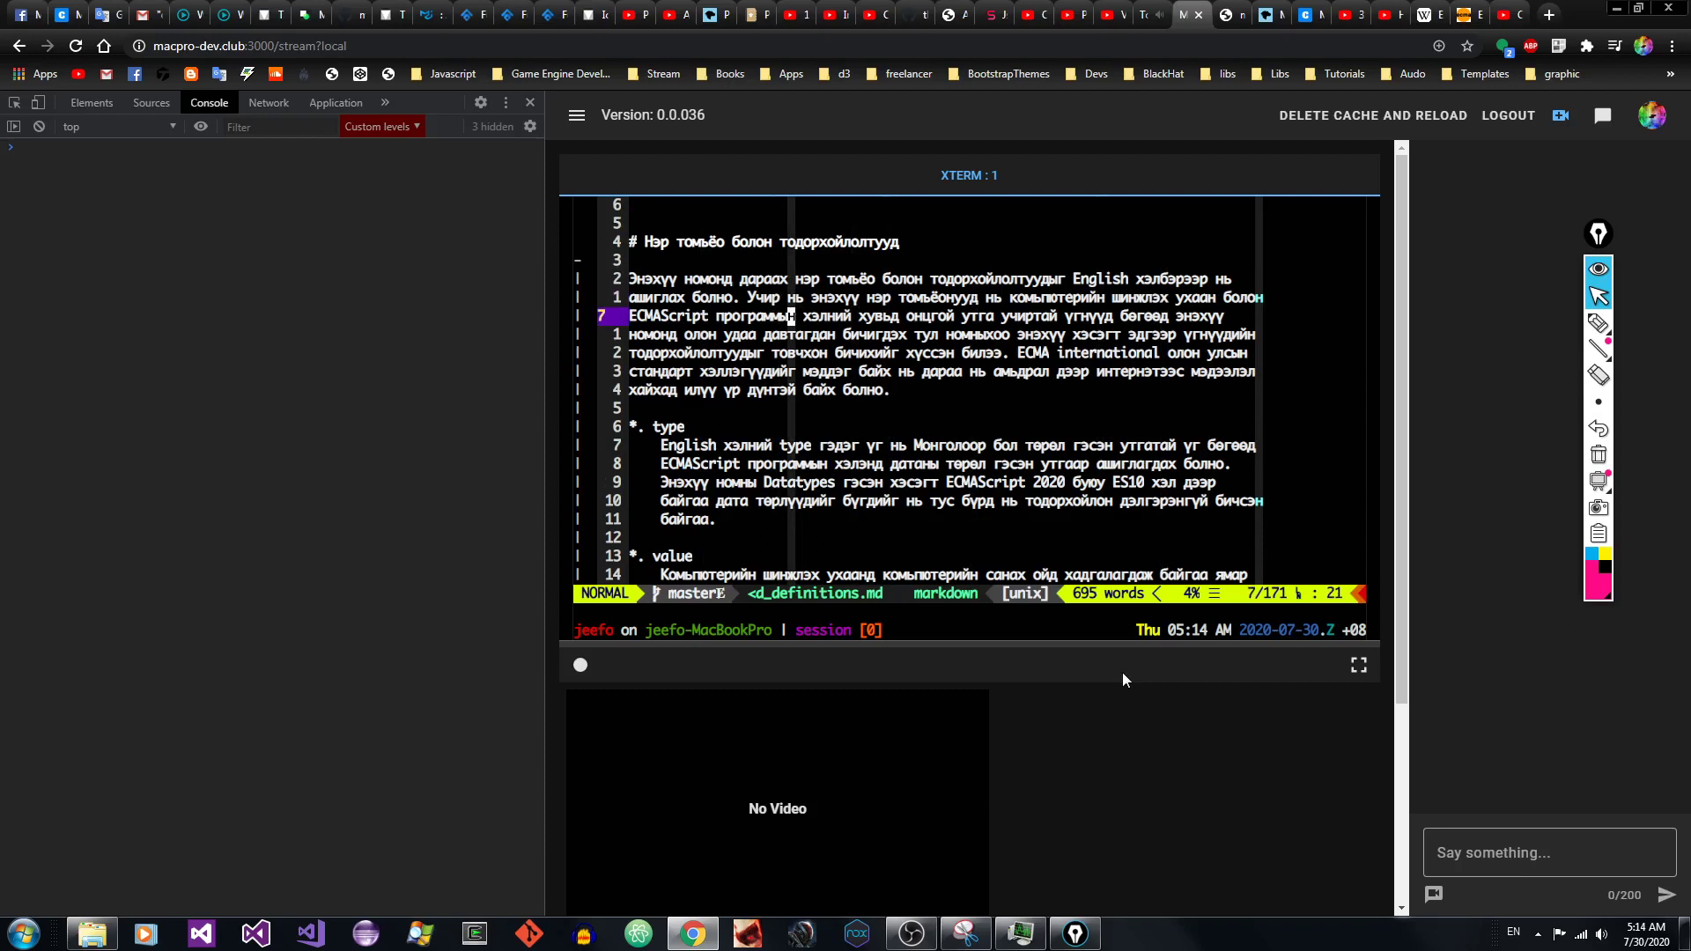
pyautogui.press('e')
pyautogui.press('e')
pyautogui.press('e')
pyautogui.press('e')
pyautogui.press('e')
pyautogui.press('e')
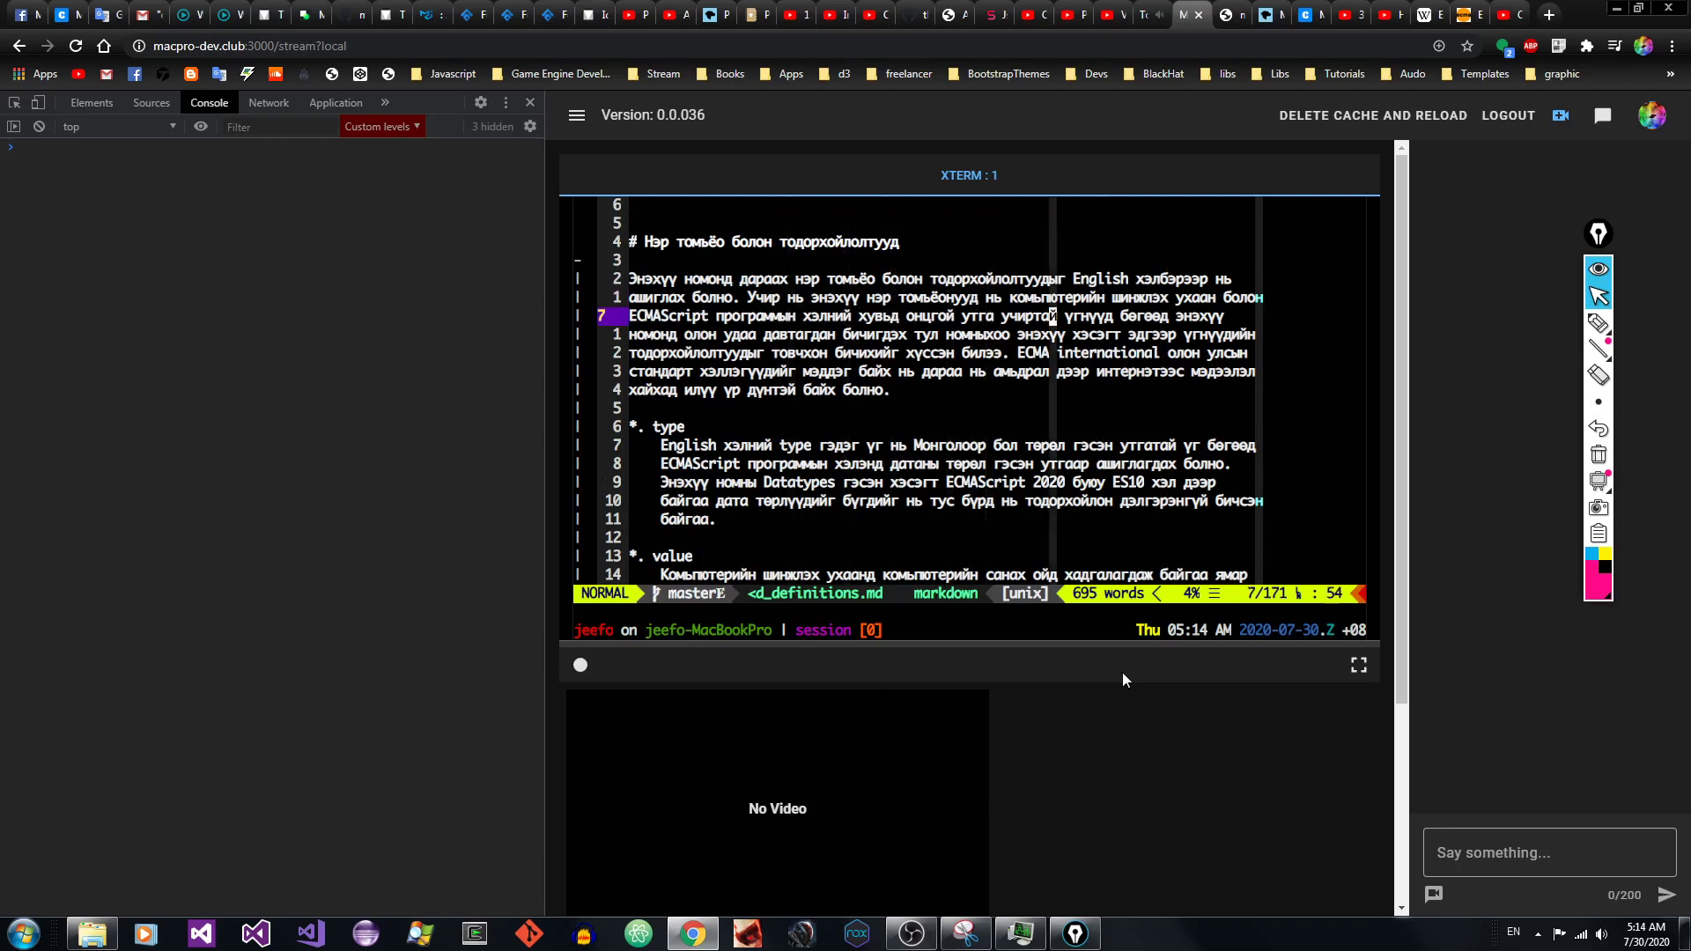
pyautogui.press('e')
pyautogui.press('e')
pyautogui.press('e')
pyautogui.press('e')
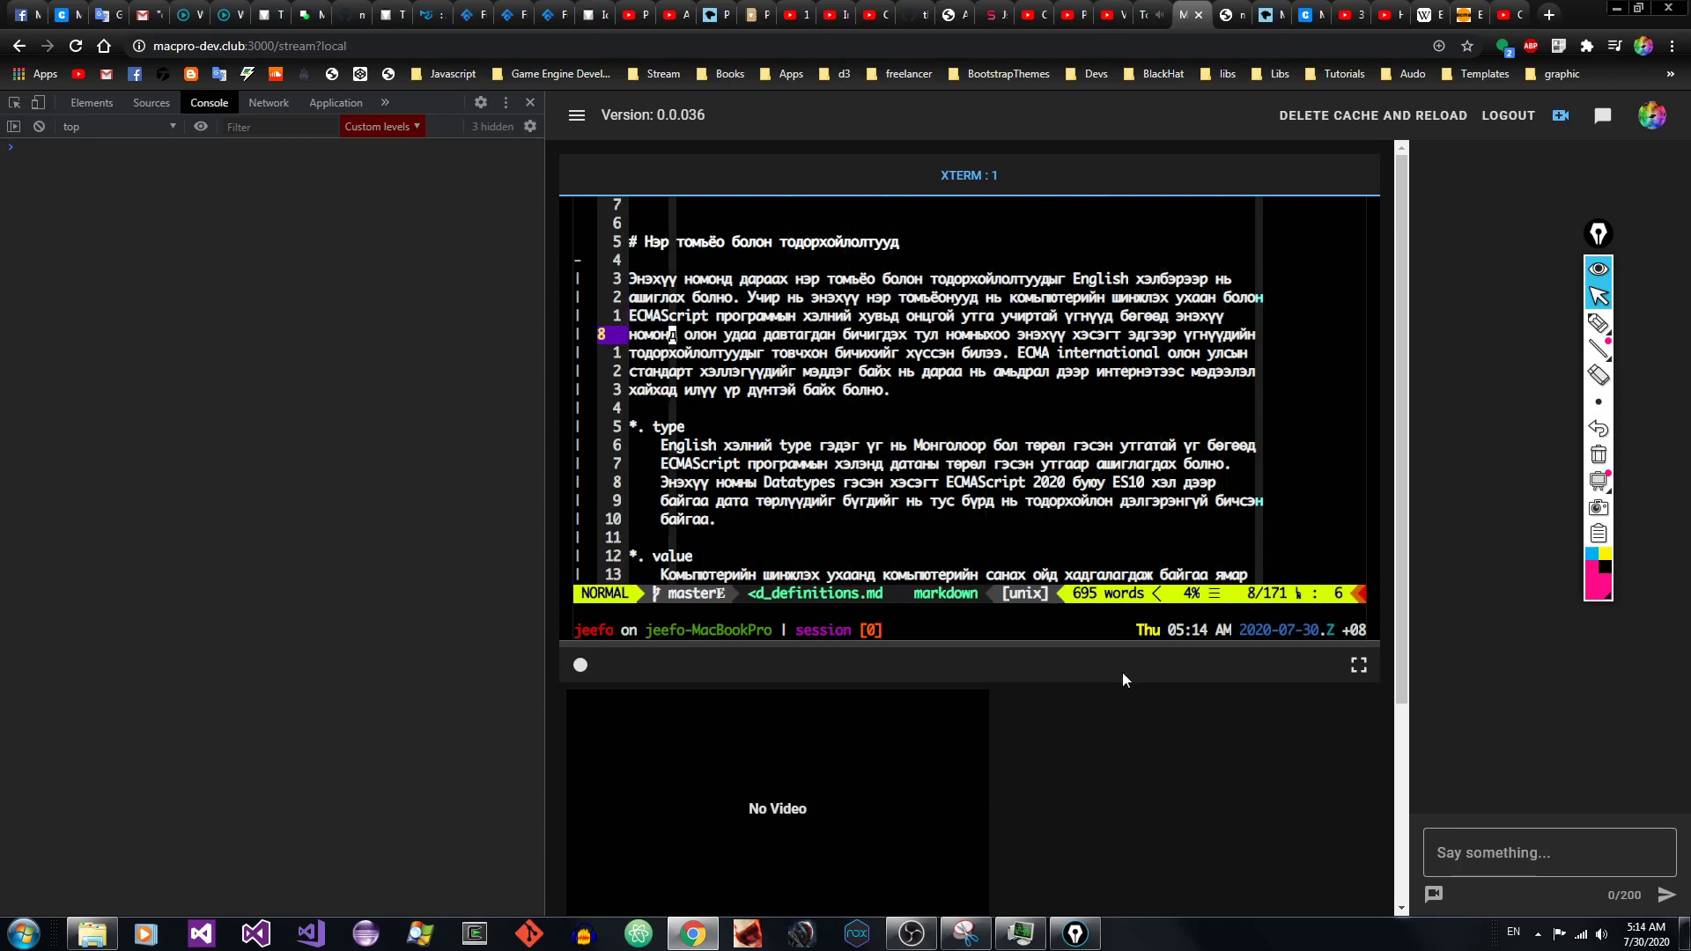
pyautogui.press('e')
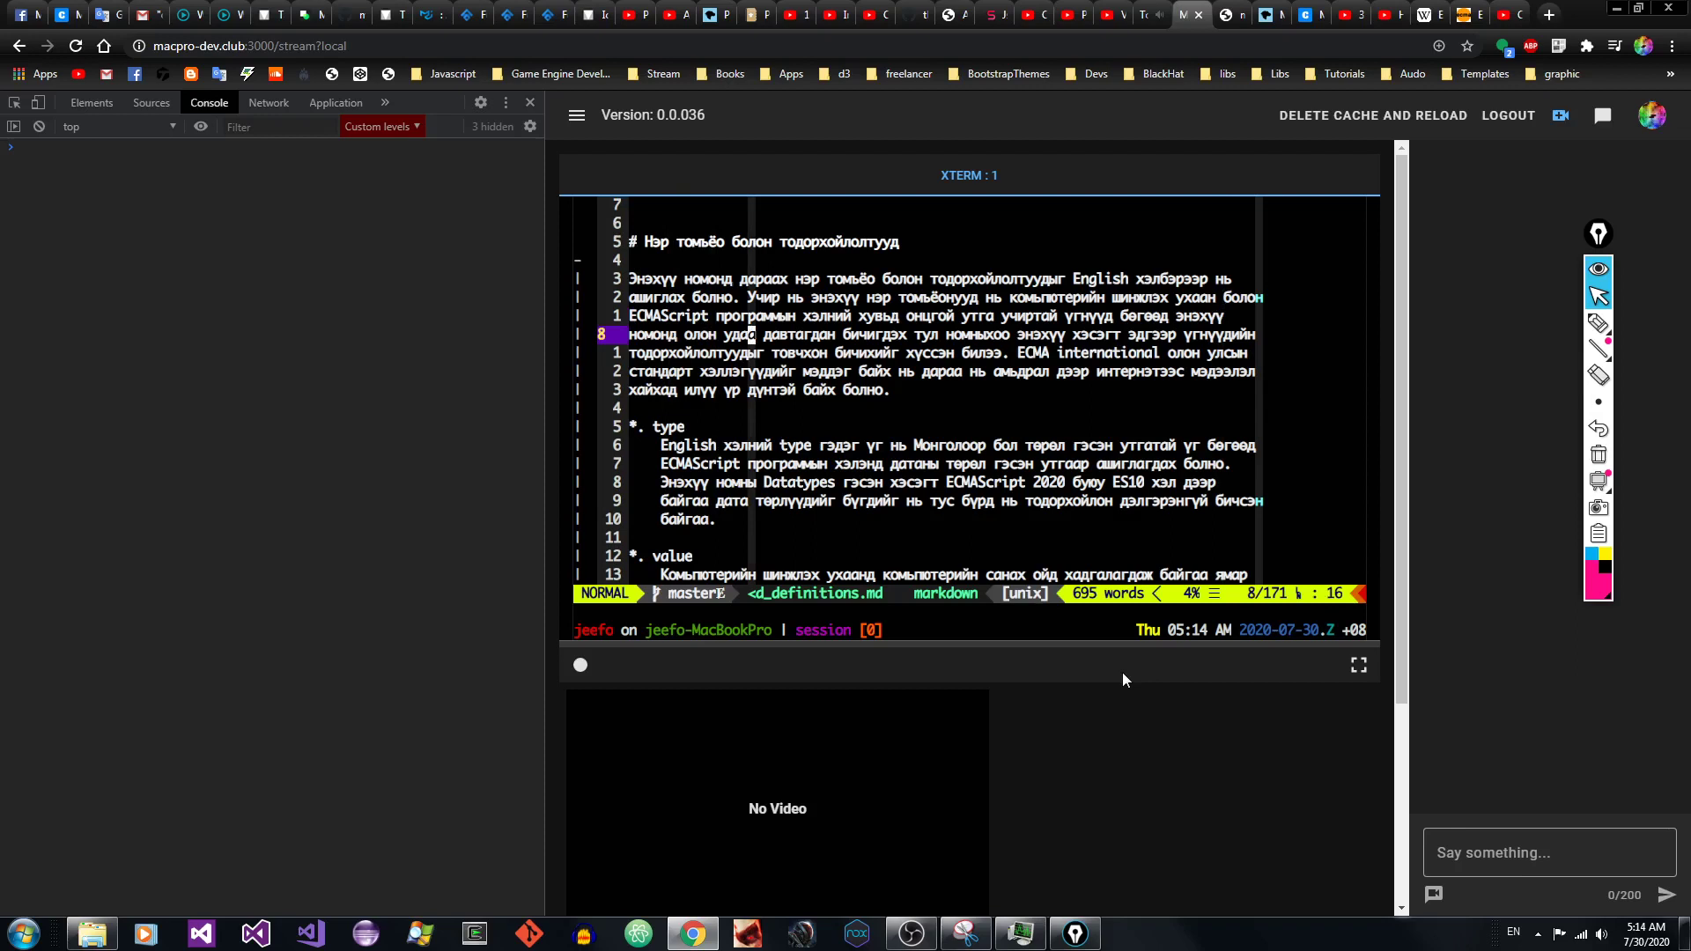
# Step: Go back to the "үгнүүд бөгөөд энэхүү" part of the second sentence and read it through to "билээ"
pyautogui.press('b')
pyautogui.press('b')
pyautogui.press('k')
pyautogui.press('0')
pyautogui.press('$')
pyautogui.press('b')
pyautogui.press('b')
pyautogui.press('b')
pyautogui.press('b')
pyautogui.press('b')
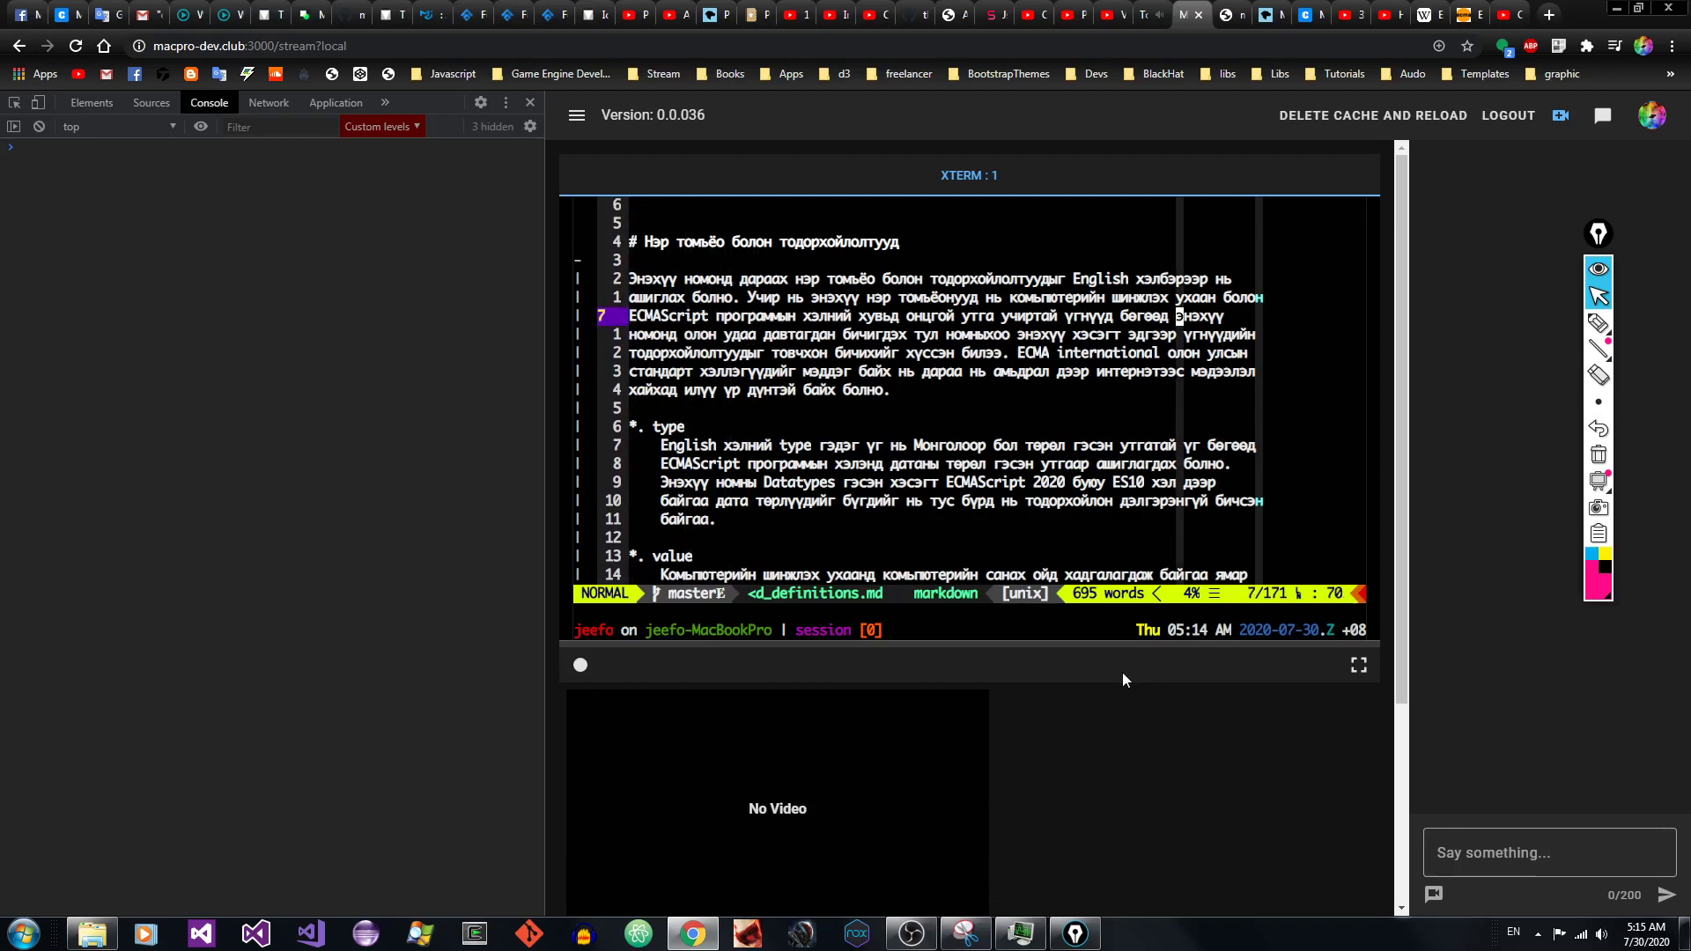
pyautogui.press('e')
pyautogui.press('e')
pyautogui.press('e')
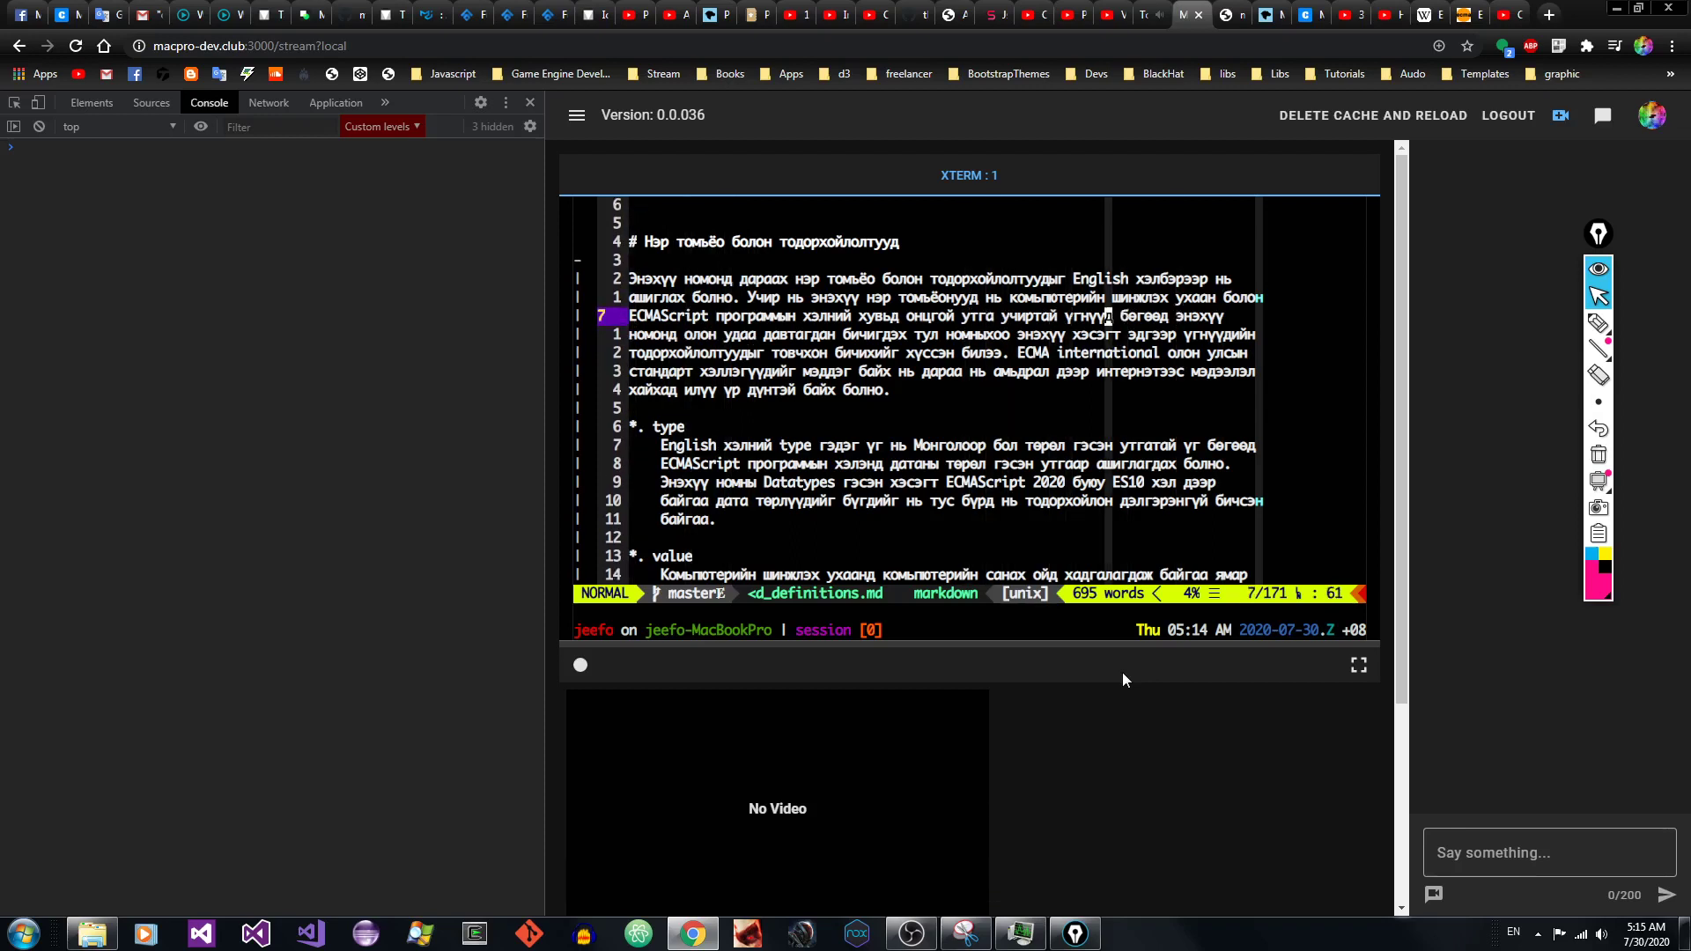
pyautogui.press('e')
pyautogui.press('e')
pyautogui.press('e')
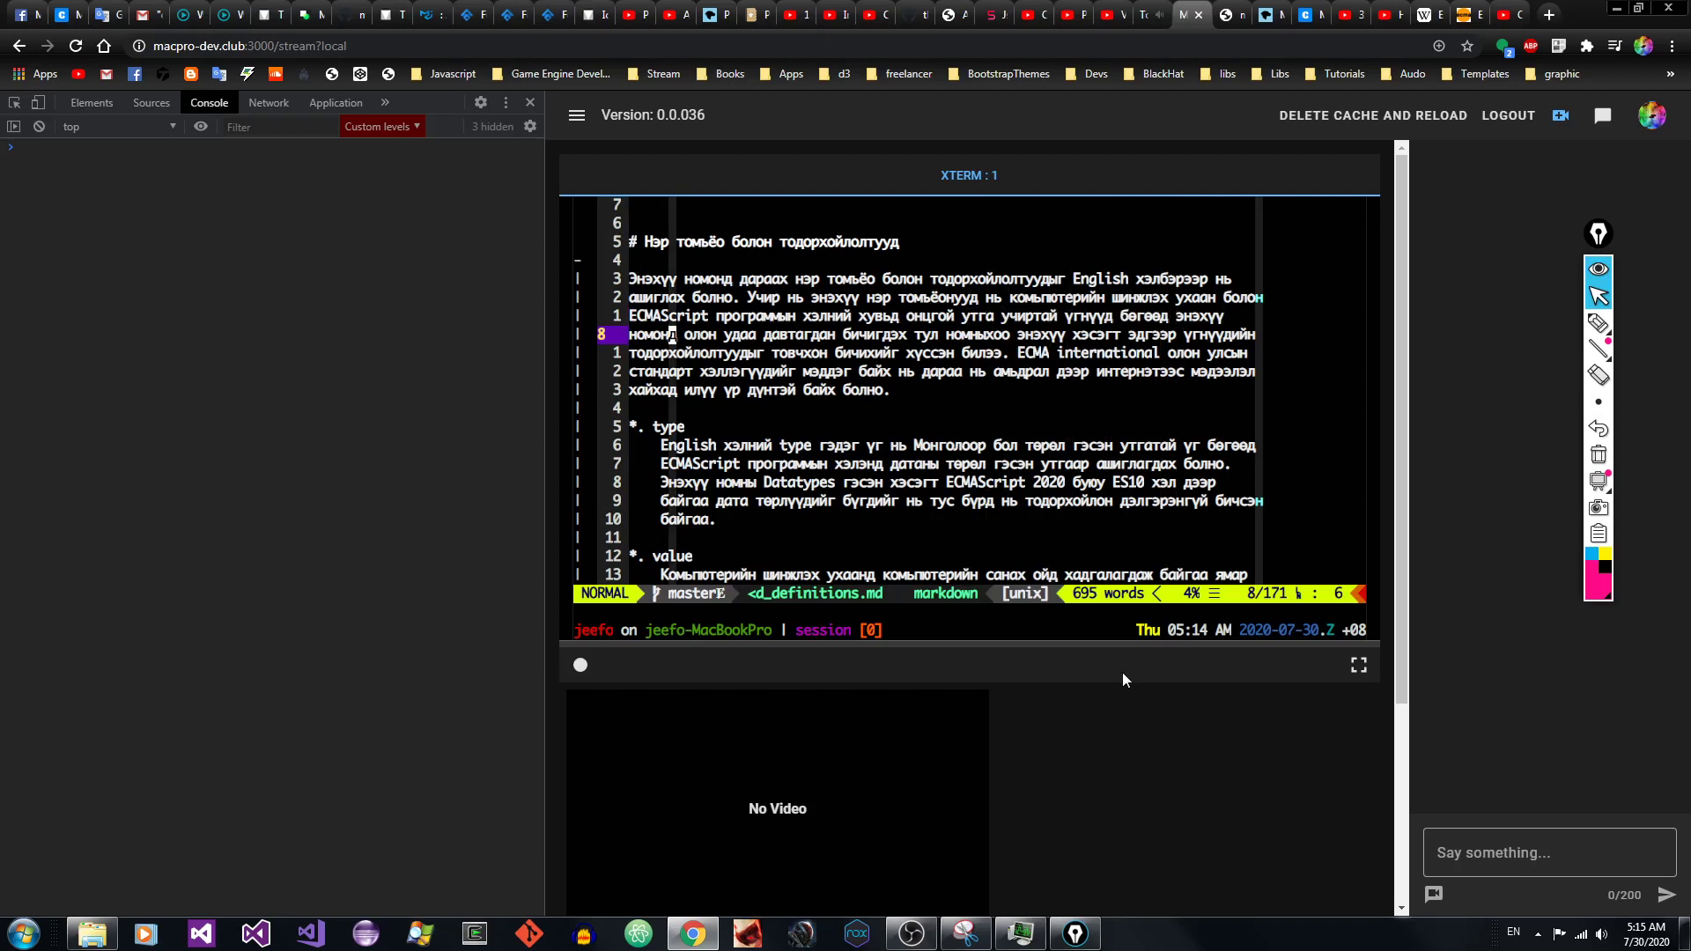
pyautogui.press('e')
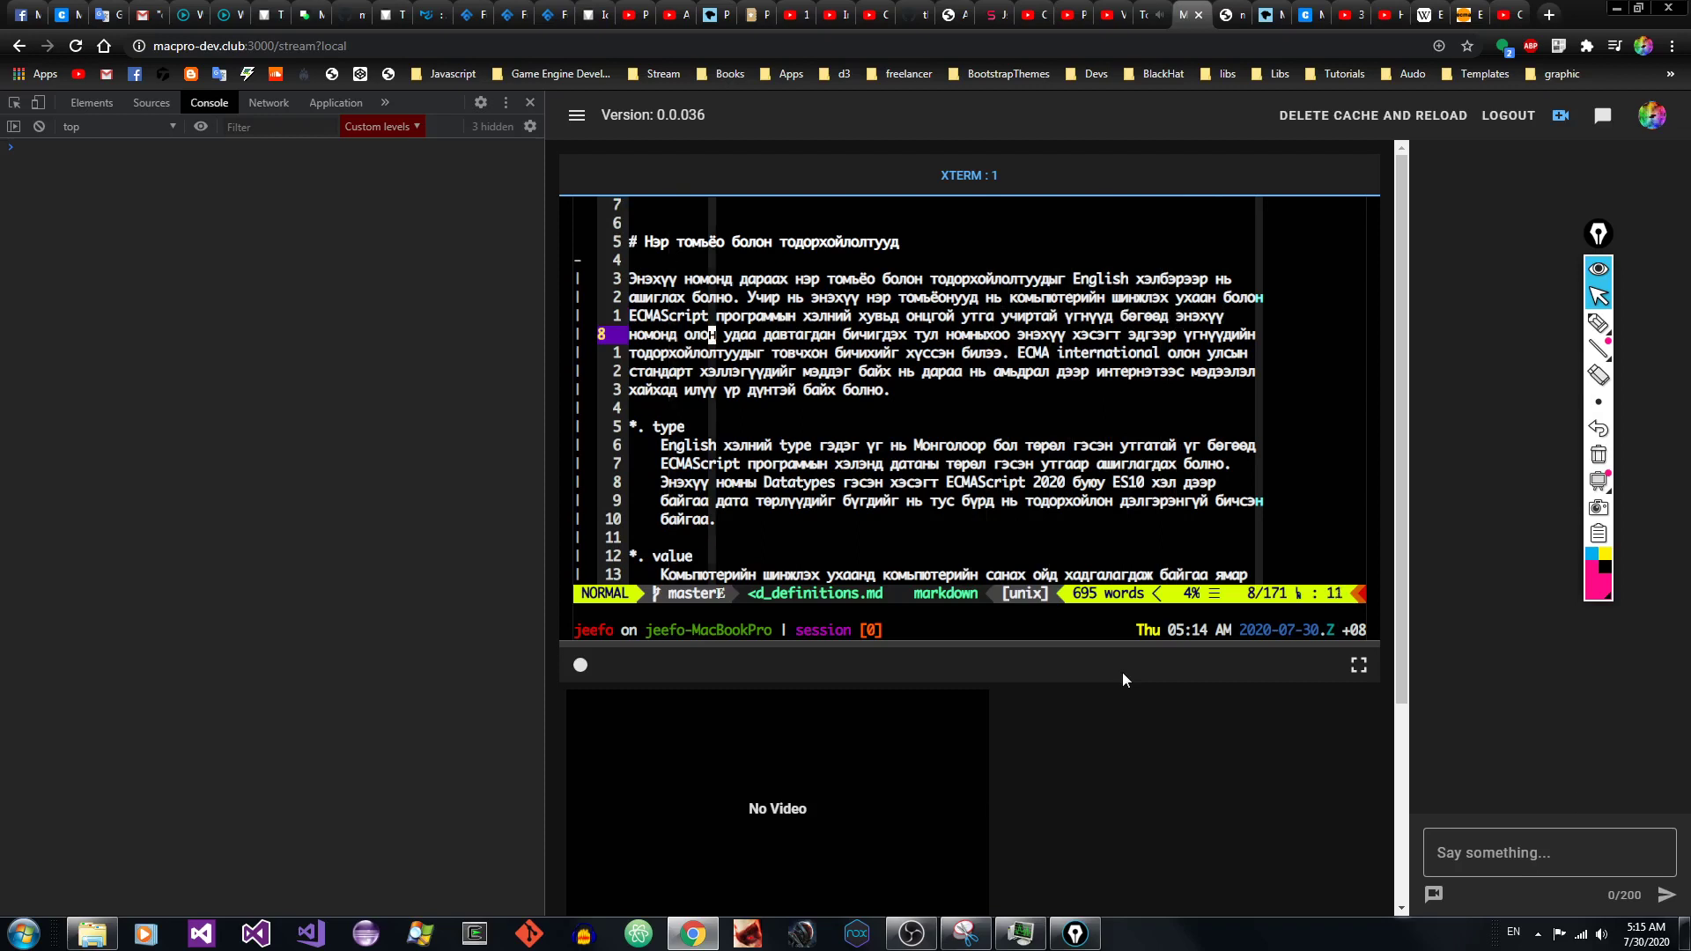
pyautogui.press('e')
pyautogui.press('e')
pyautogui.press('e')
pyautogui.press('e')
pyautogui.press('e')
pyautogui.press('e')
pyautogui.press('e')
pyautogui.press('e')
pyautogui.press('e')
pyautogui.press('e')
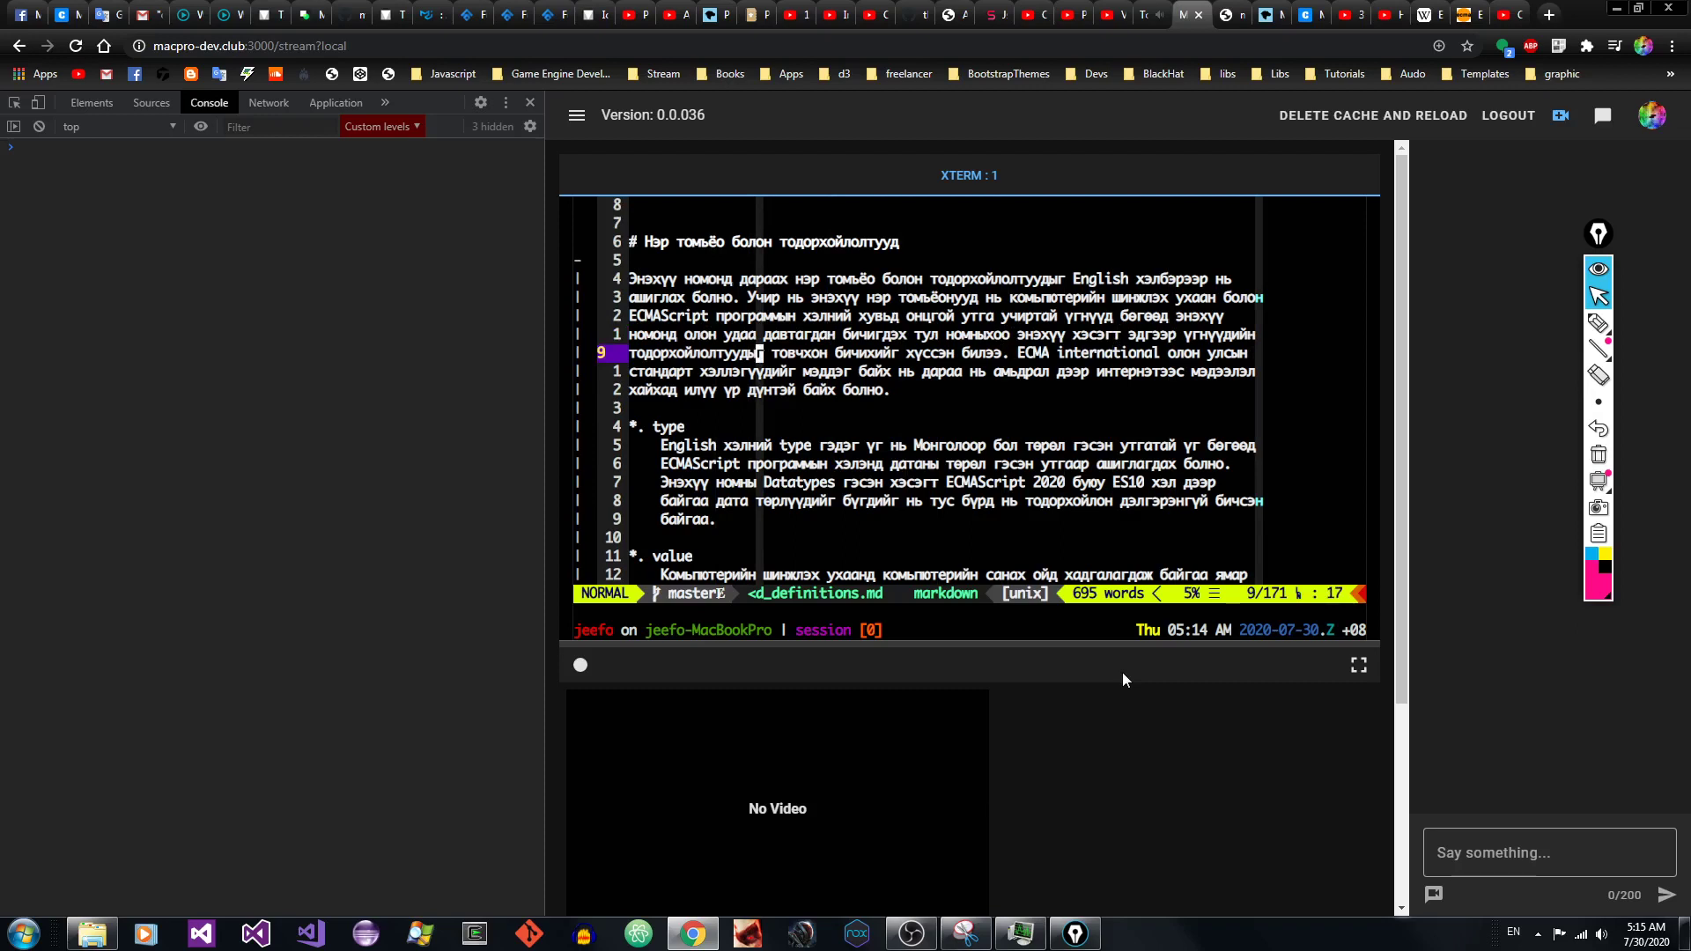
pyautogui.press('e')
pyautogui.press('e')
pyautogui.press('e')
pyautogui.press('e')
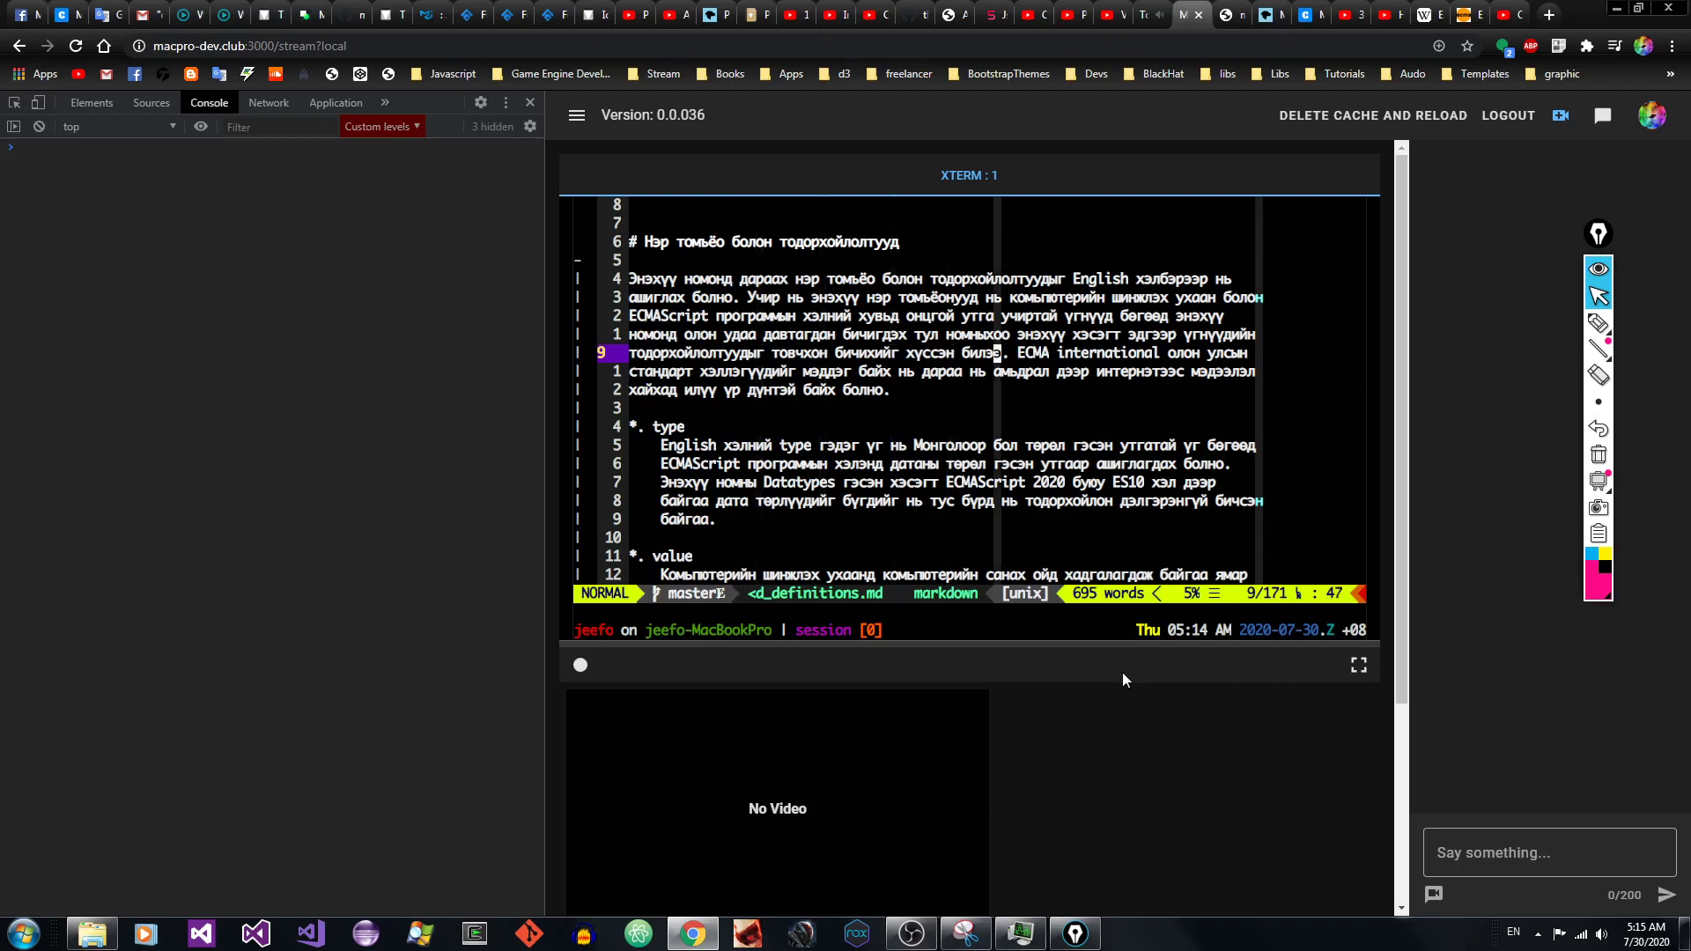
# Step: Examine the start of the third introductory sentence, around the words "ECMA international"
pyautogui.press('e')
pyautogui.press('e')
pyautogui.press('e')
pyautogui.press('e')
pyautogui.press('e')
pyautogui.press('e')
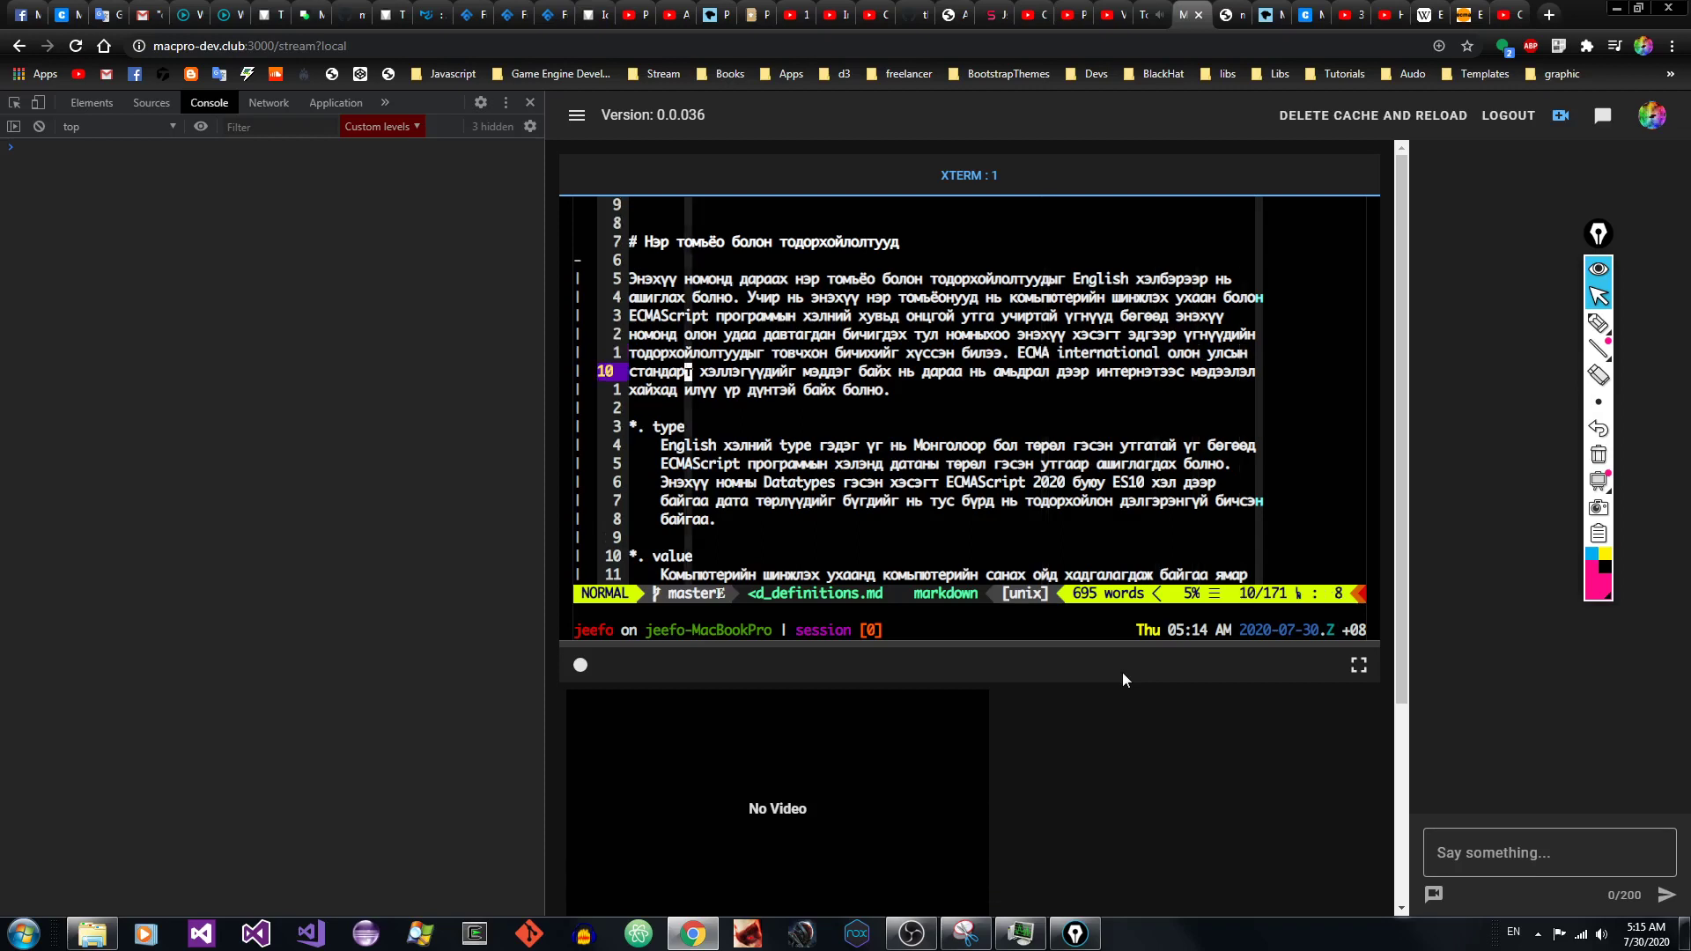
pyautogui.press('k')
pyautogui.press('e')
pyautogui.press('e')
pyautogui.press('e')
pyautogui.press('e')
pyautogui.press('e')
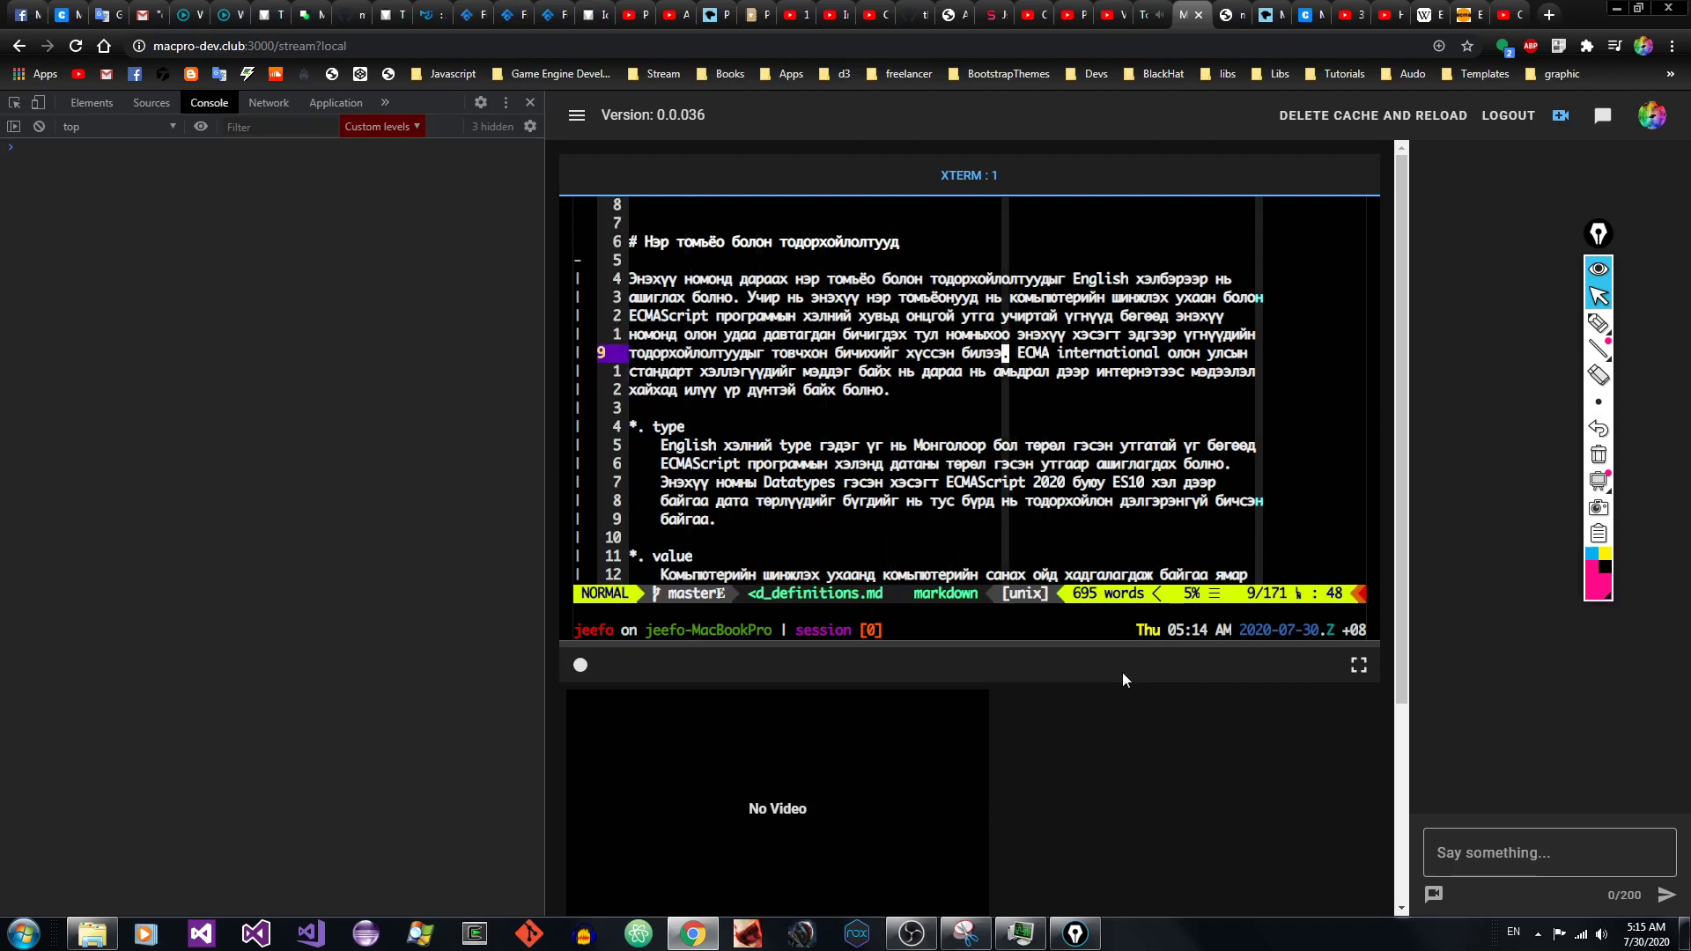
pyautogui.press('w')
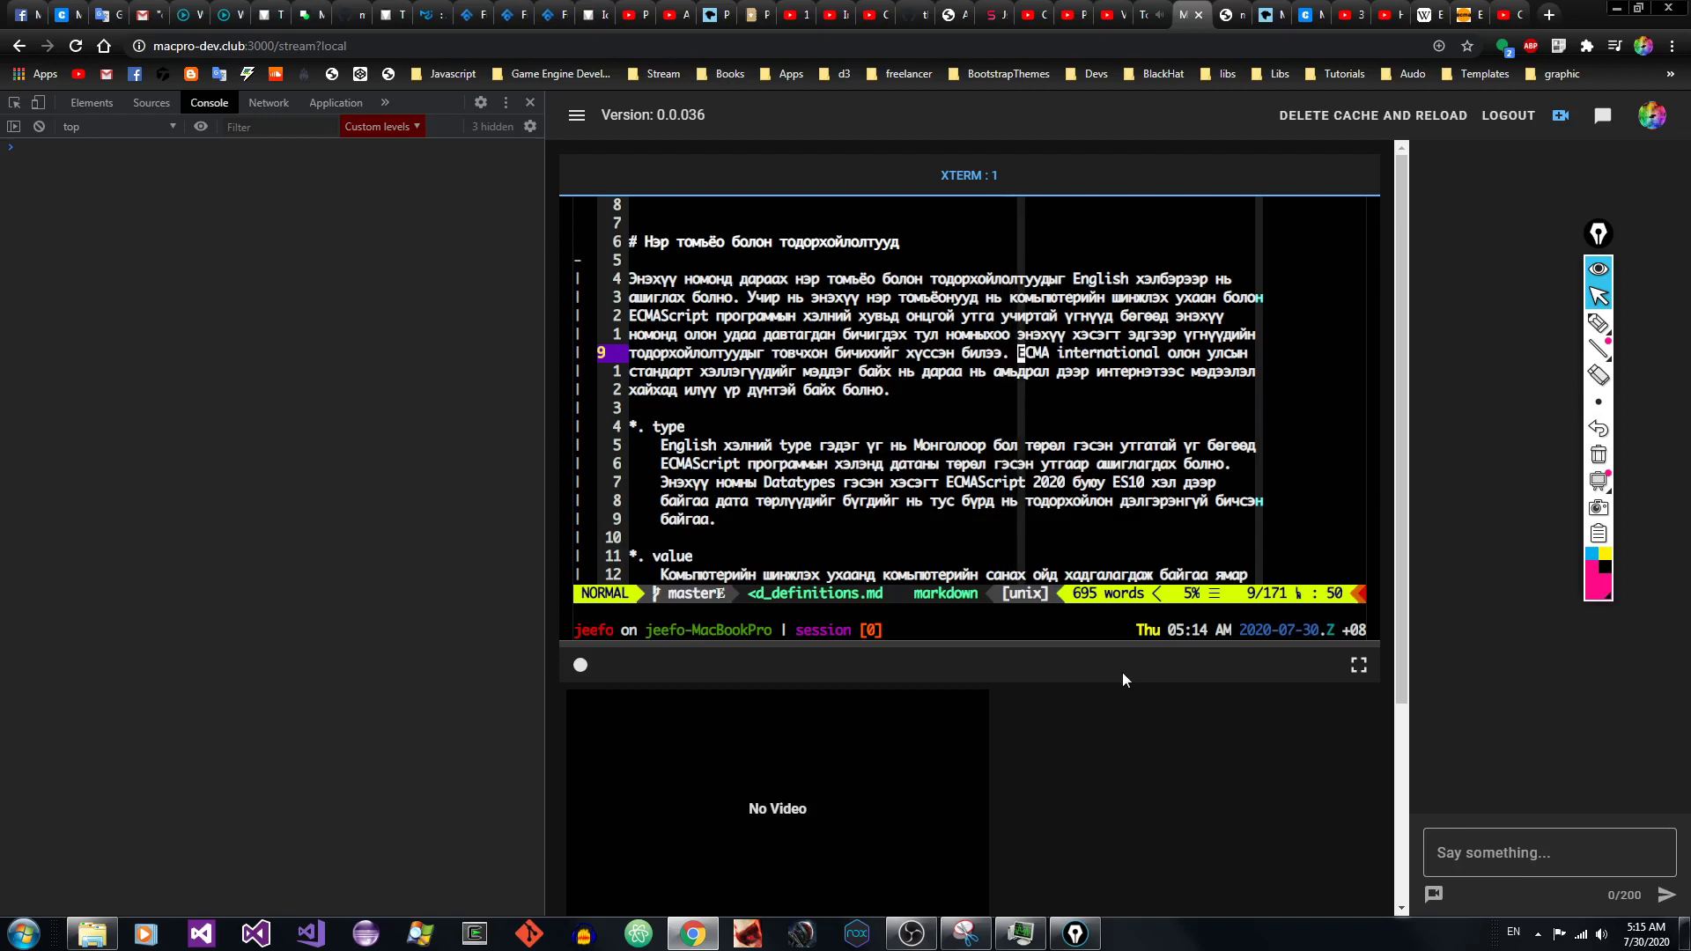
pyautogui.press('l')
pyautogui.press('l')
pyautogui.press('l')
pyautogui.press('l')
pyautogui.press('l')
pyautogui.press('l')
pyautogui.press('l')
pyautogui.press('l')
pyautogui.press('l')
pyautogui.press('l')
pyautogui.press('l')
pyautogui.press('l')
pyautogui.press('l')
pyautogui.press('l')
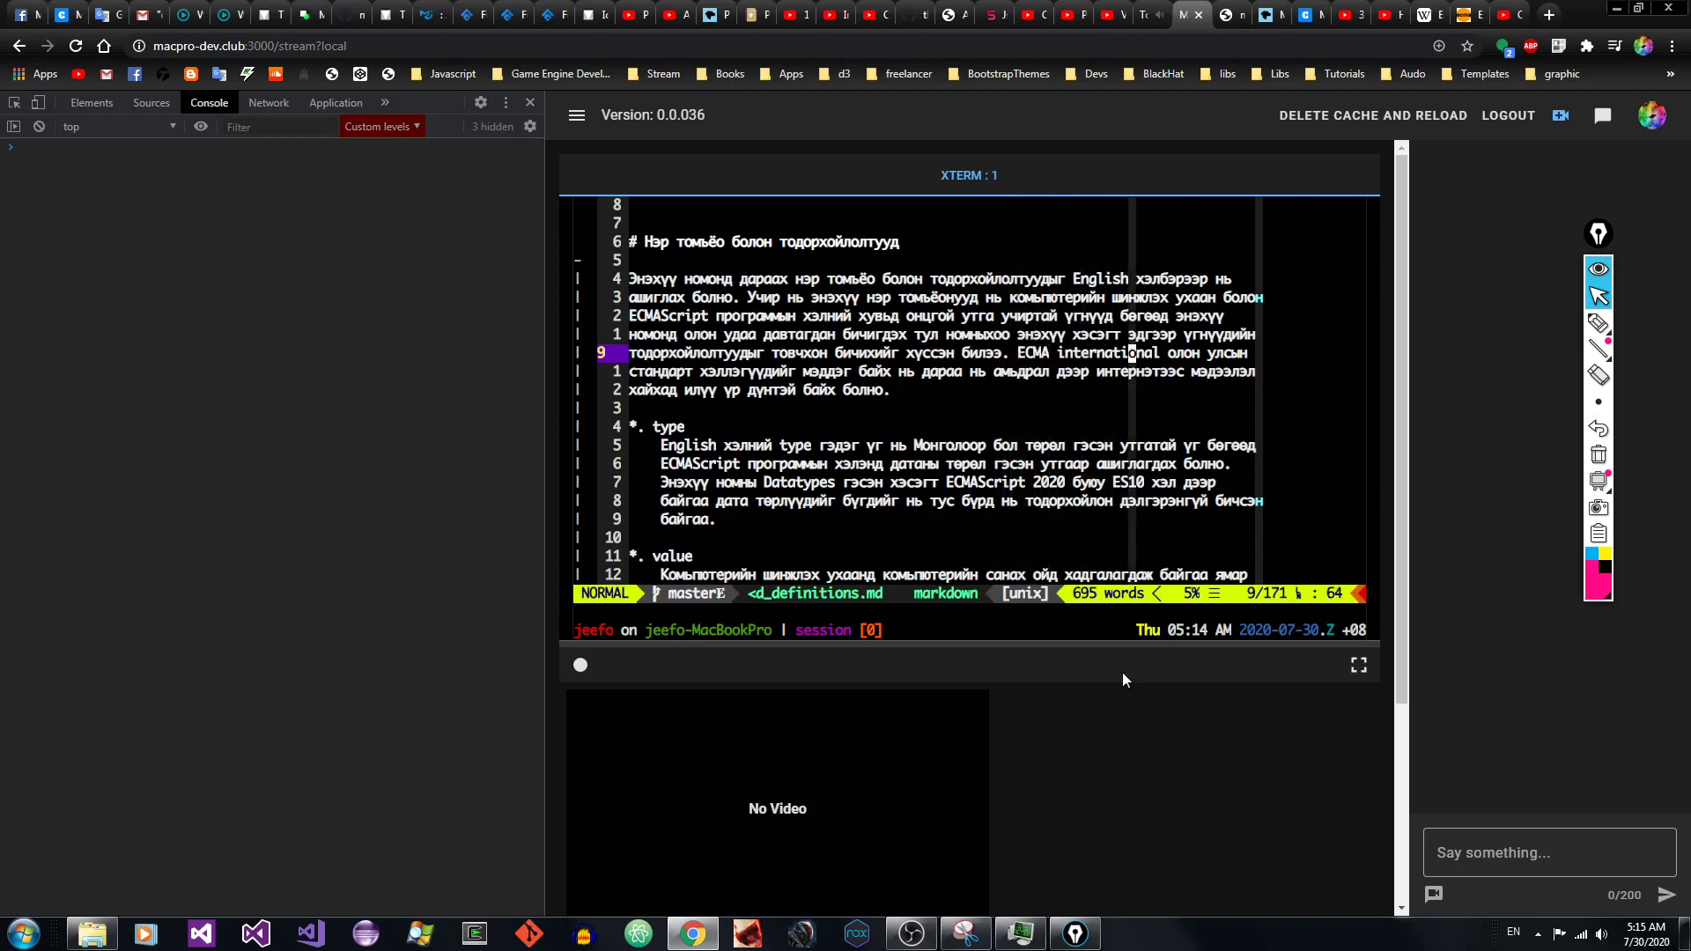
# Step: Read the line beginning "стандарт хэллэгүүдийг мэддэг байх нь" and continue to the paragraph's last line
pyautogui.press('h')
pyautogui.press('h')
pyautogui.press('h')
pyautogui.press('h')
pyautogui.press('h')
pyautogui.press('h')
pyautogui.press('h')
pyautogui.press('h')
pyautogui.press('h')
pyautogui.press('h')
pyautogui.press('h')
pyautogui.press('h')
pyautogui.press('h')
pyautogui.press('j')
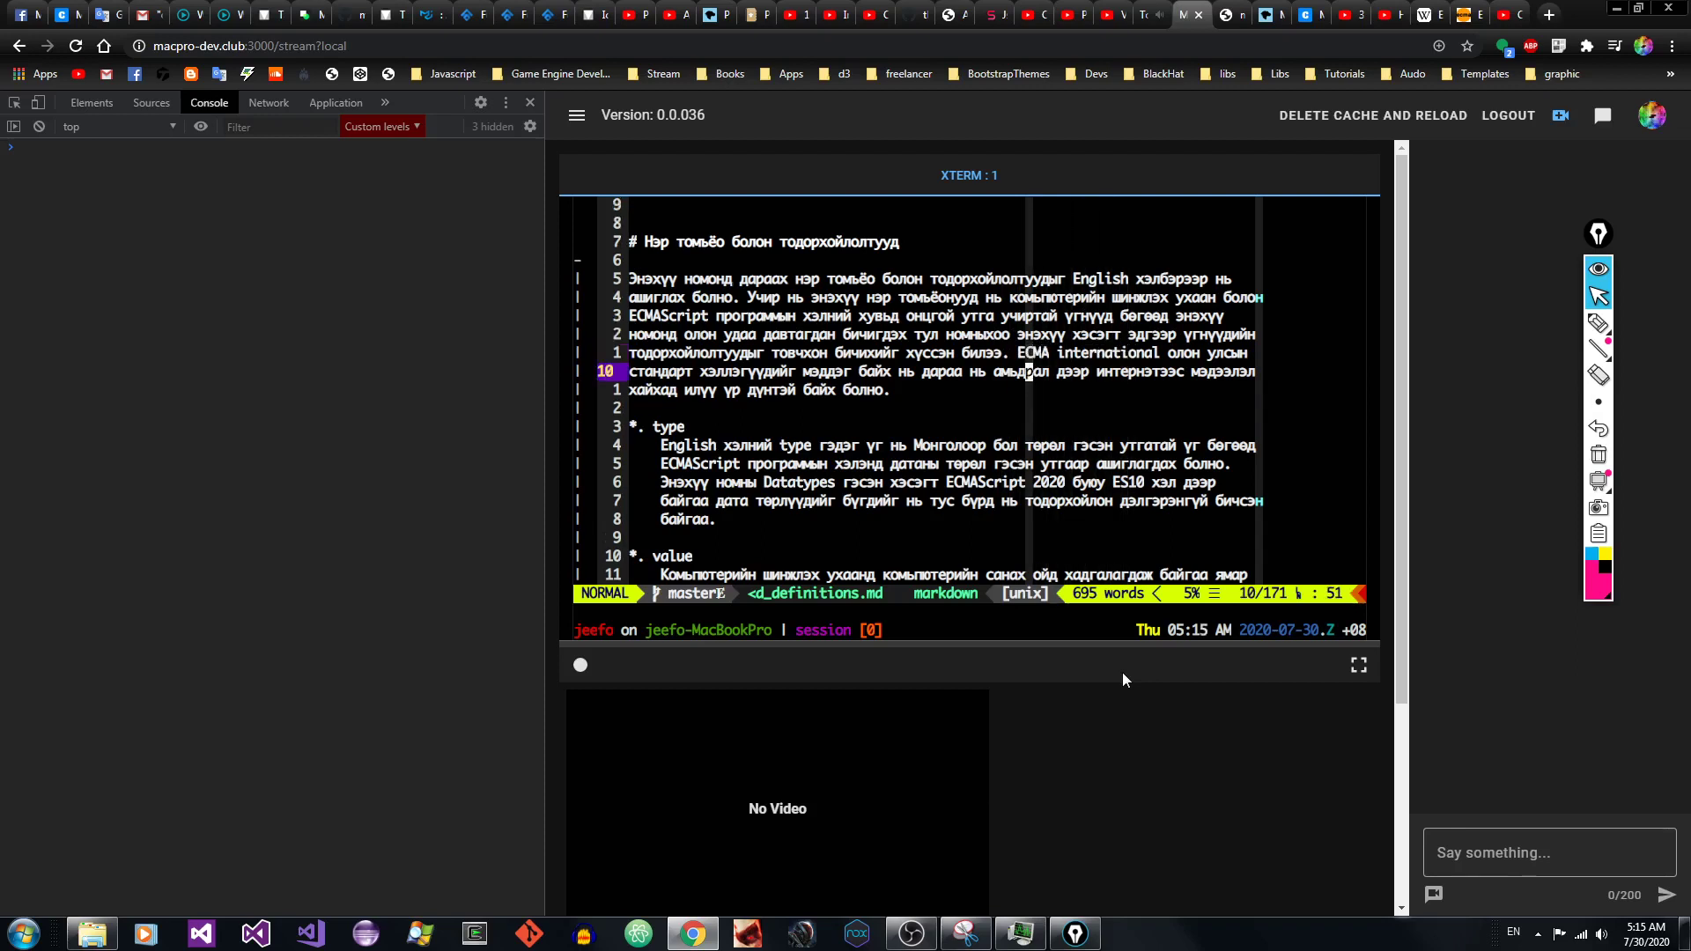
pyautogui.press('h')
pyautogui.press('h')
pyautogui.press('h')
pyautogui.press('b')
pyautogui.press('b')
pyautogui.press('b')
pyautogui.press('b')
pyautogui.press('b')
pyautogui.press('b')
pyautogui.press('e')
pyautogui.press('e')
pyautogui.press('e')
pyautogui.press('e')
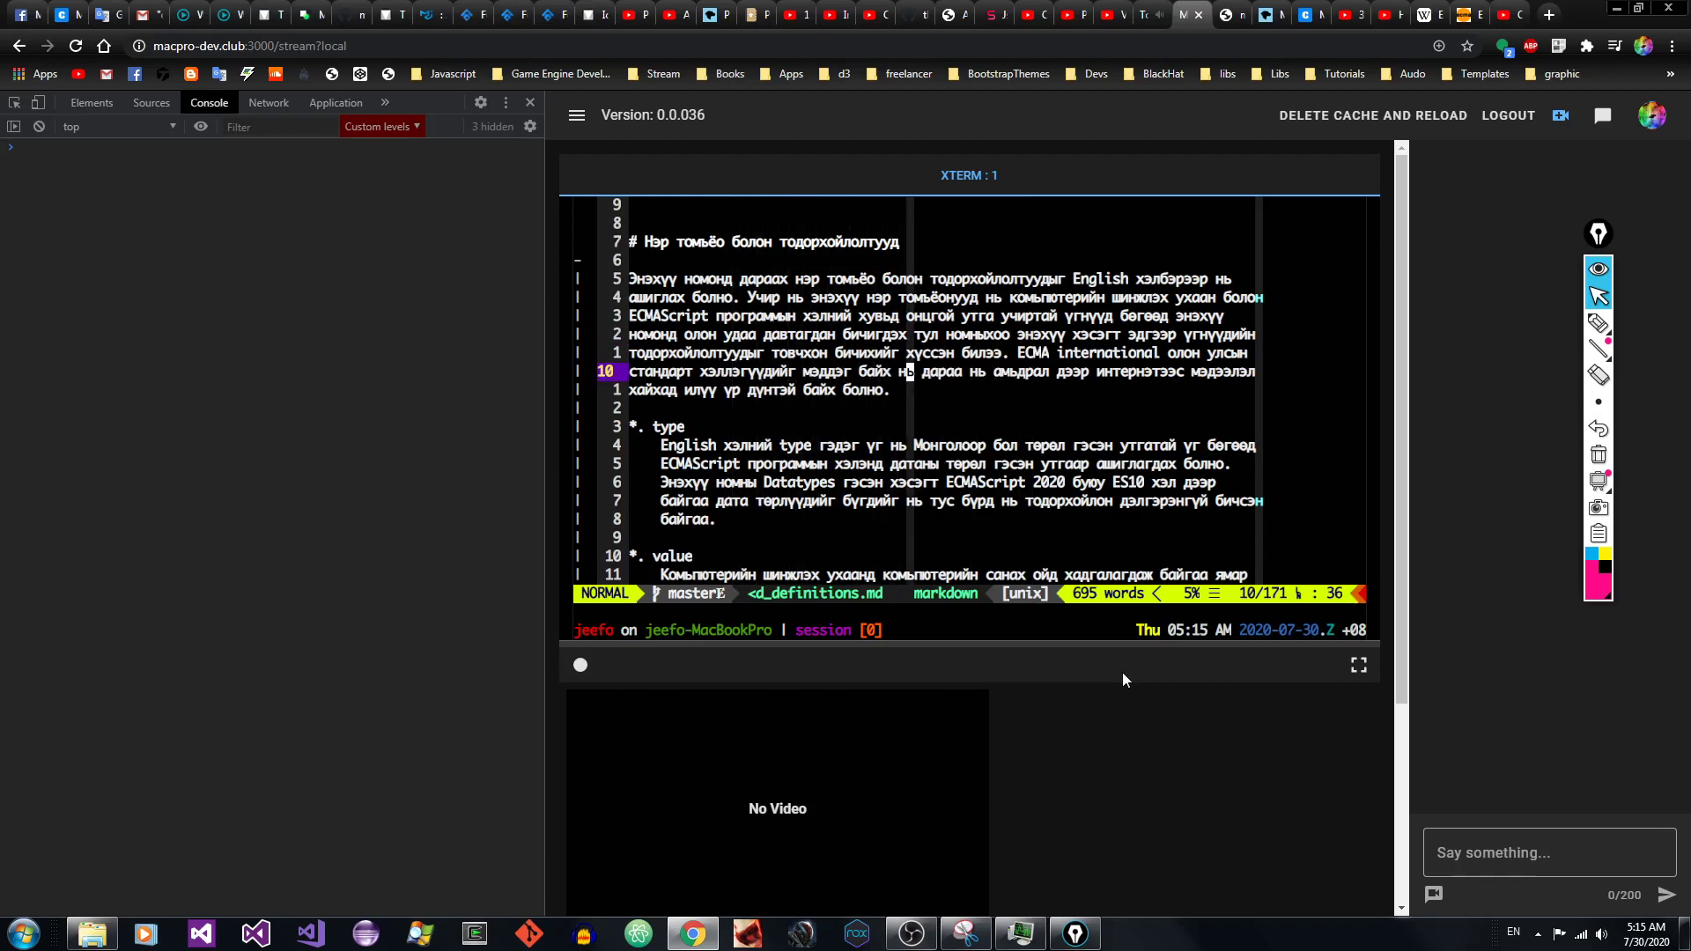
pyautogui.press('j')
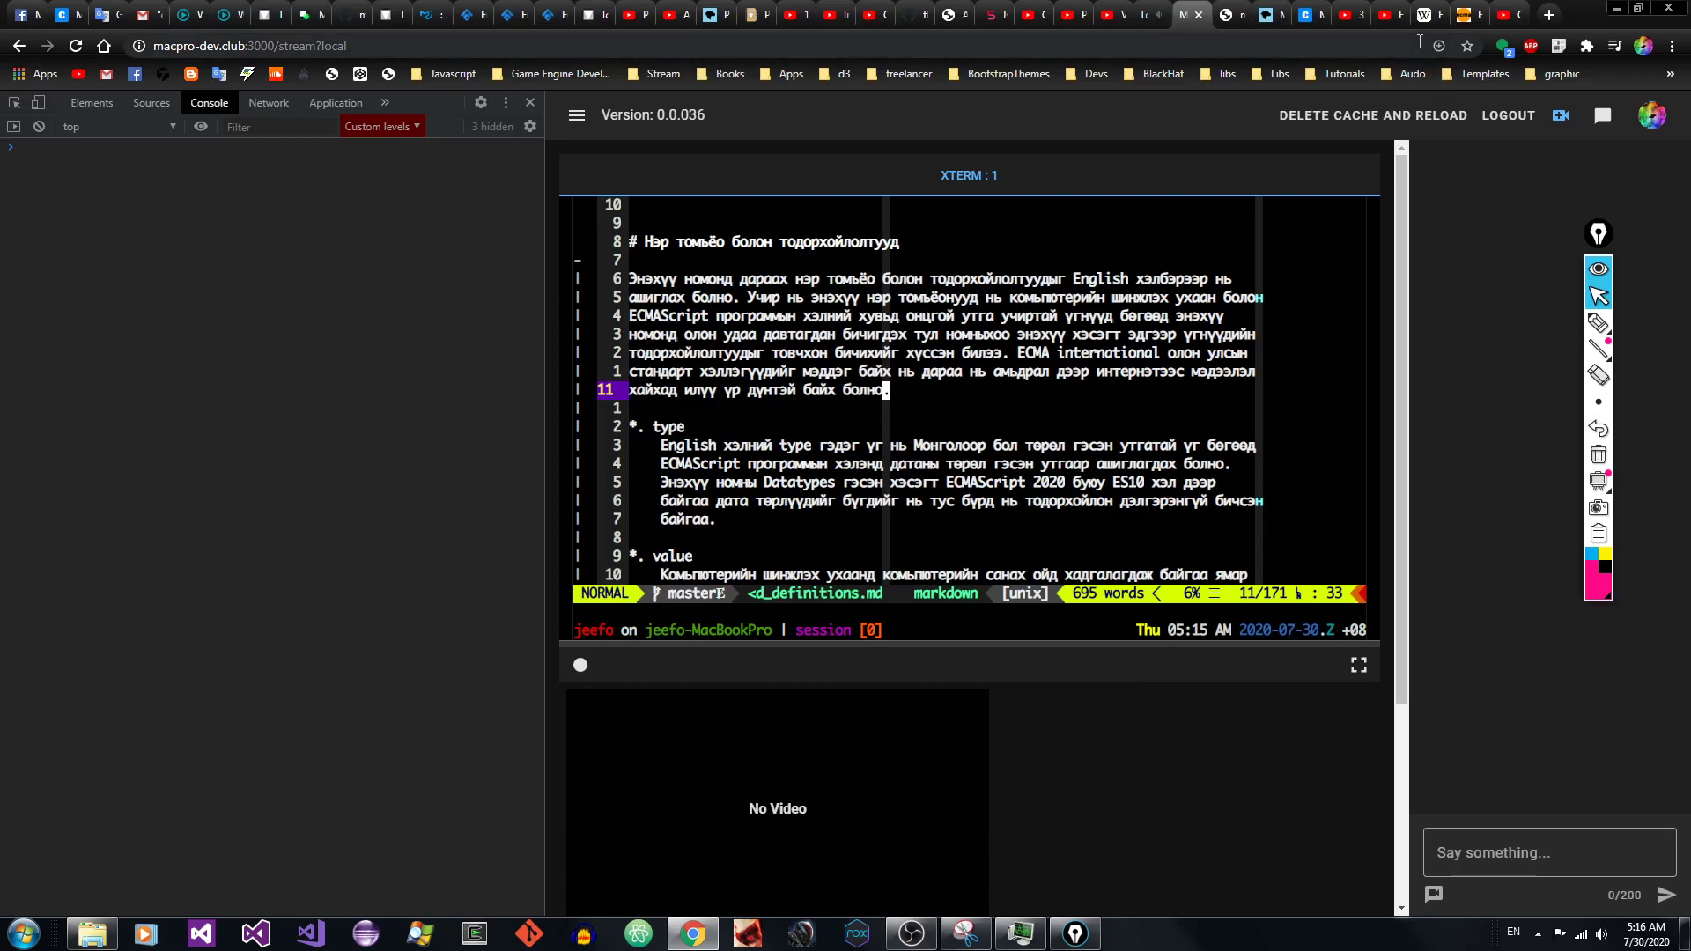
# Step: Reread the paragraph's last two lines from "стандарт" to "байх болно", and move on to the "type" definition
pyautogui.press('k')
pyautogui.press('b')
pyautogui.press('b')
pyautogui.press('b')
pyautogui.press('b')
pyautogui.press('e')
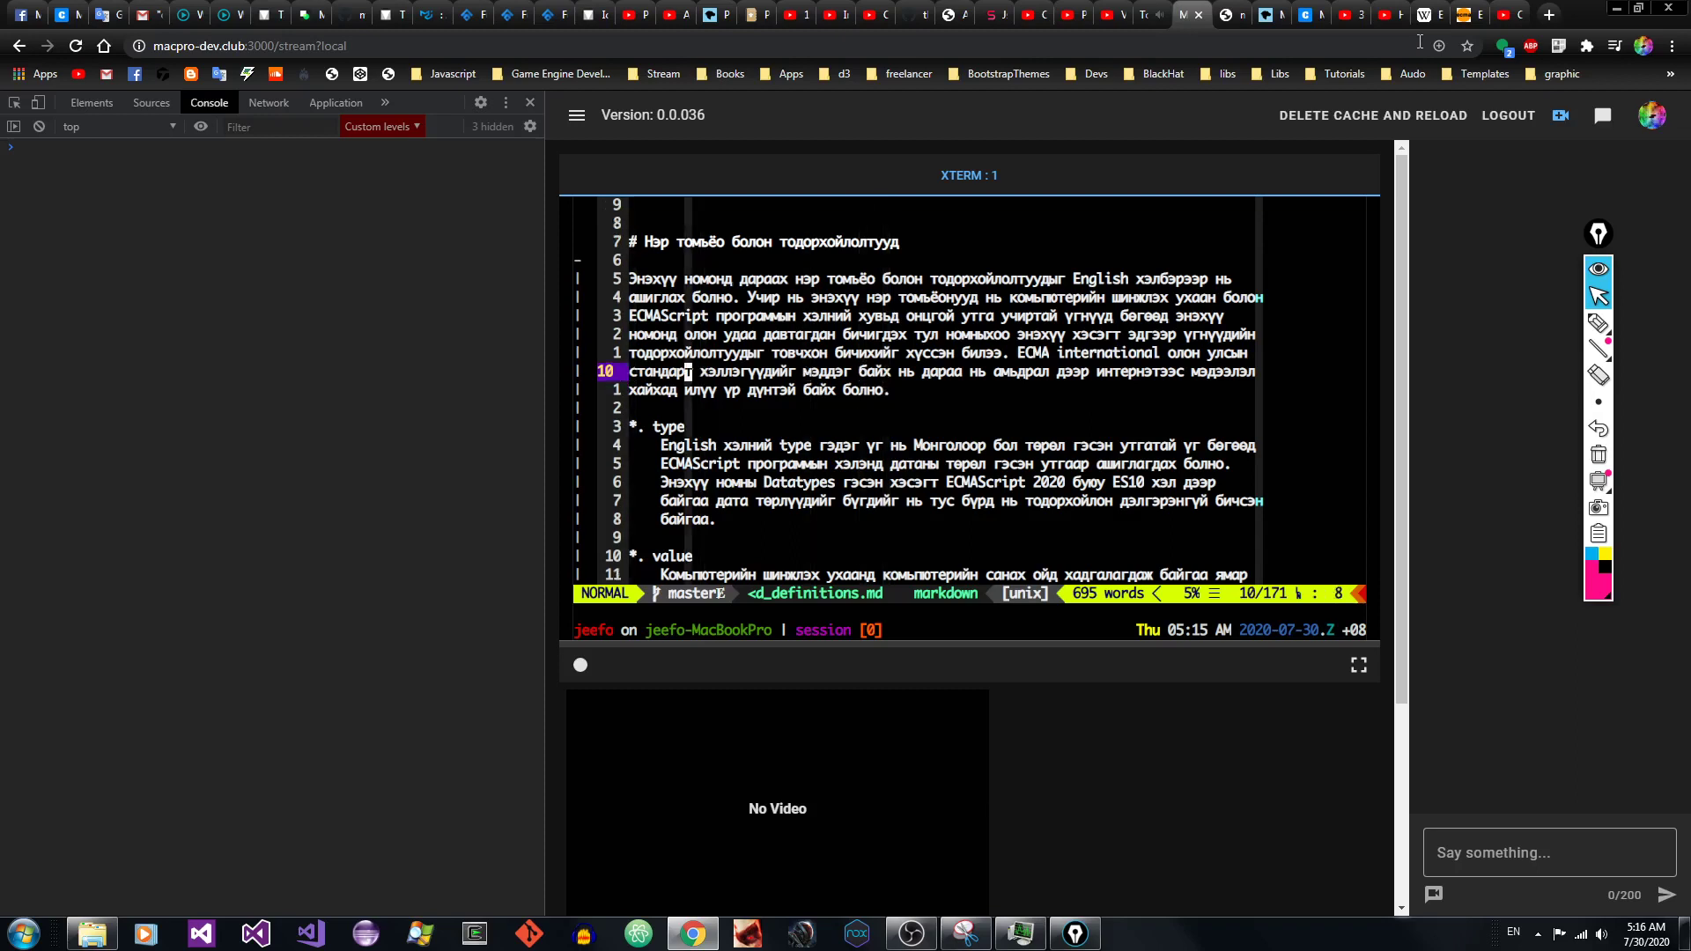
pyautogui.press('e')
pyautogui.press('e')
pyautogui.press('e')
pyautogui.press('e')
pyautogui.press('e')
pyautogui.press('e')
pyautogui.press('e')
pyautogui.press('e')
pyautogui.press('e')
pyautogui.press('e')
pyautogui.press('e')
pyautogui.press('e')
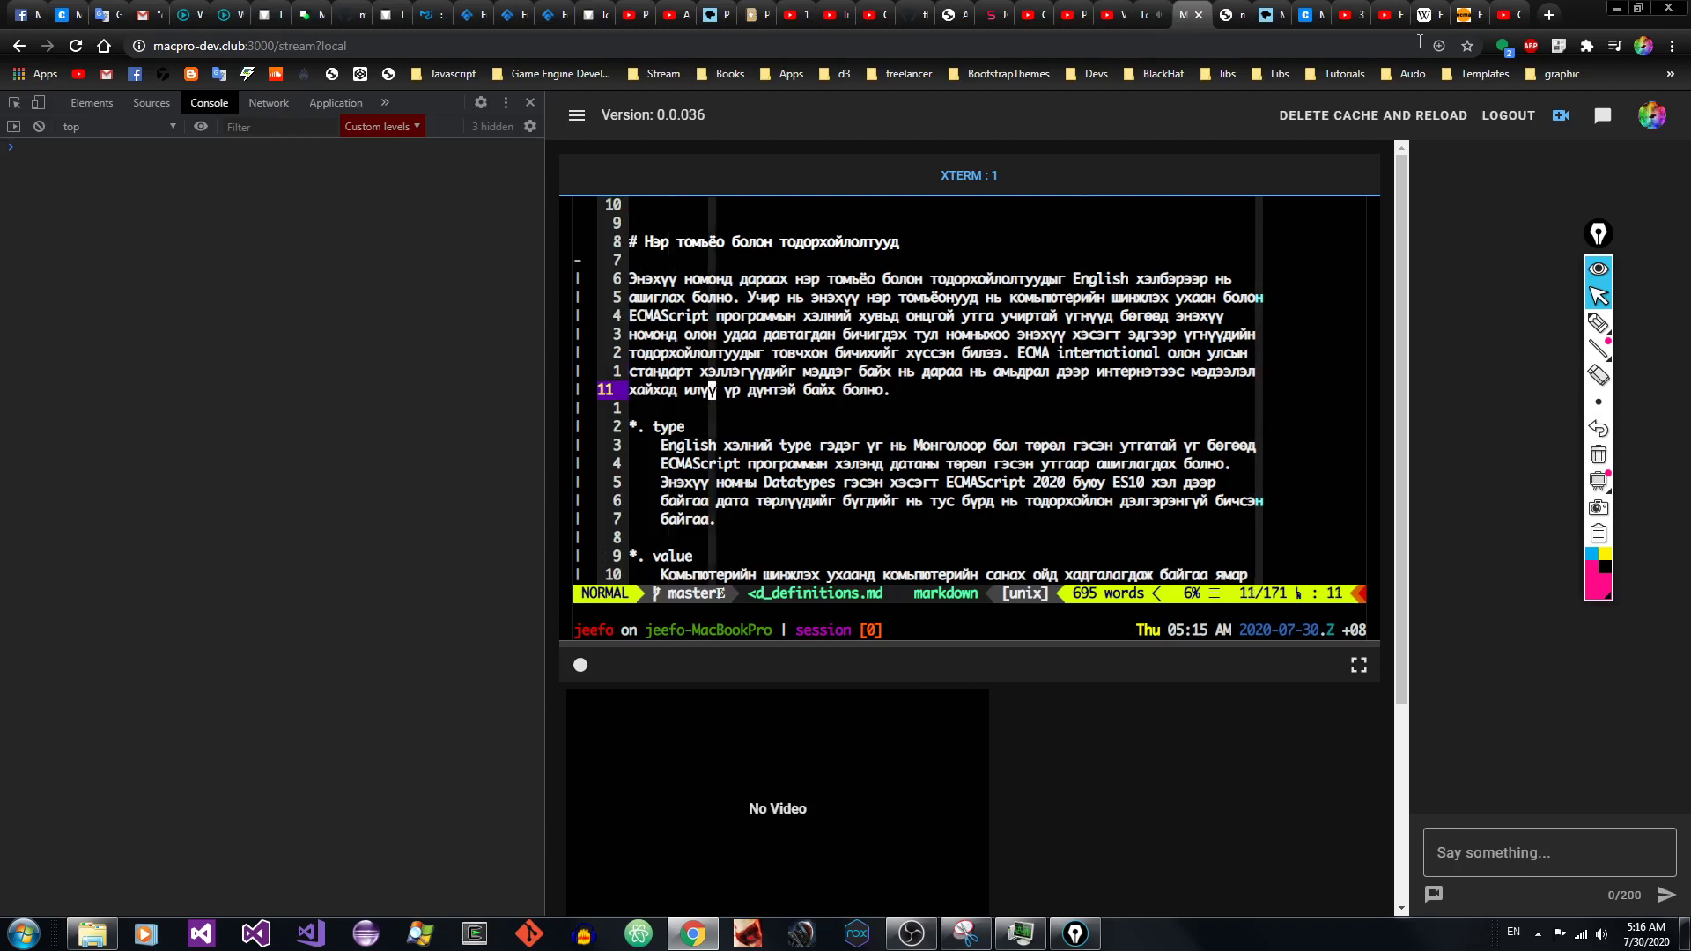
pyautogui.press('e')
pyautogui.press('e')
pyautogui.press('e')
pyautogui.press('e')
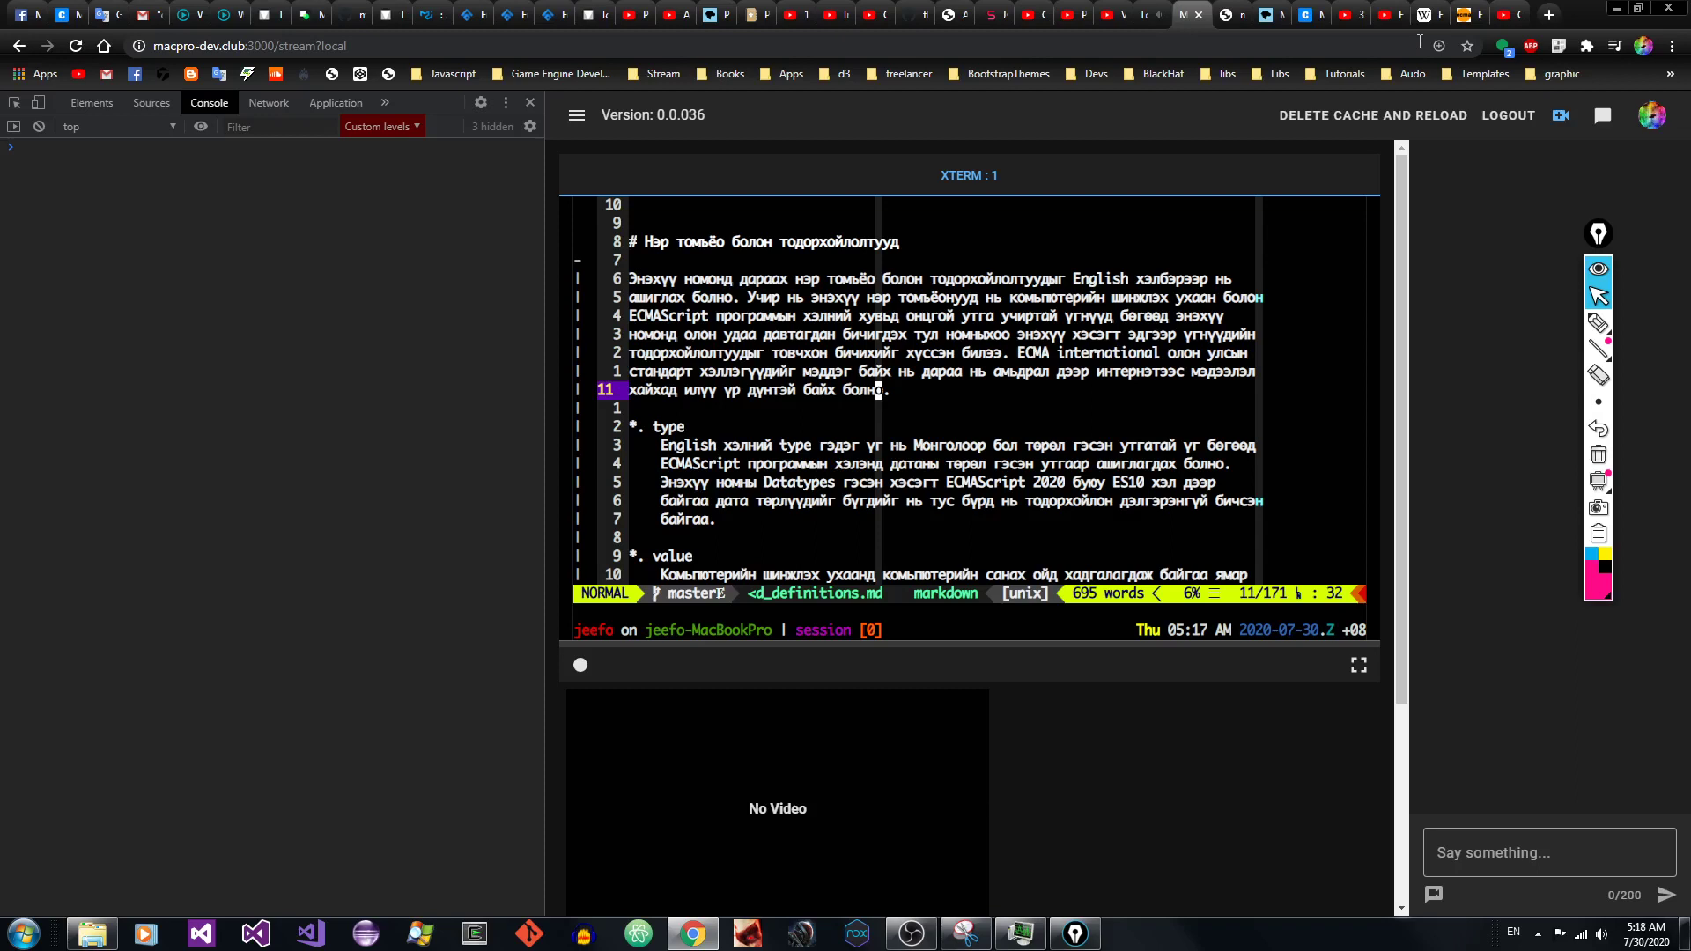
pyautogui.press('j')
pyautogui.press('j')
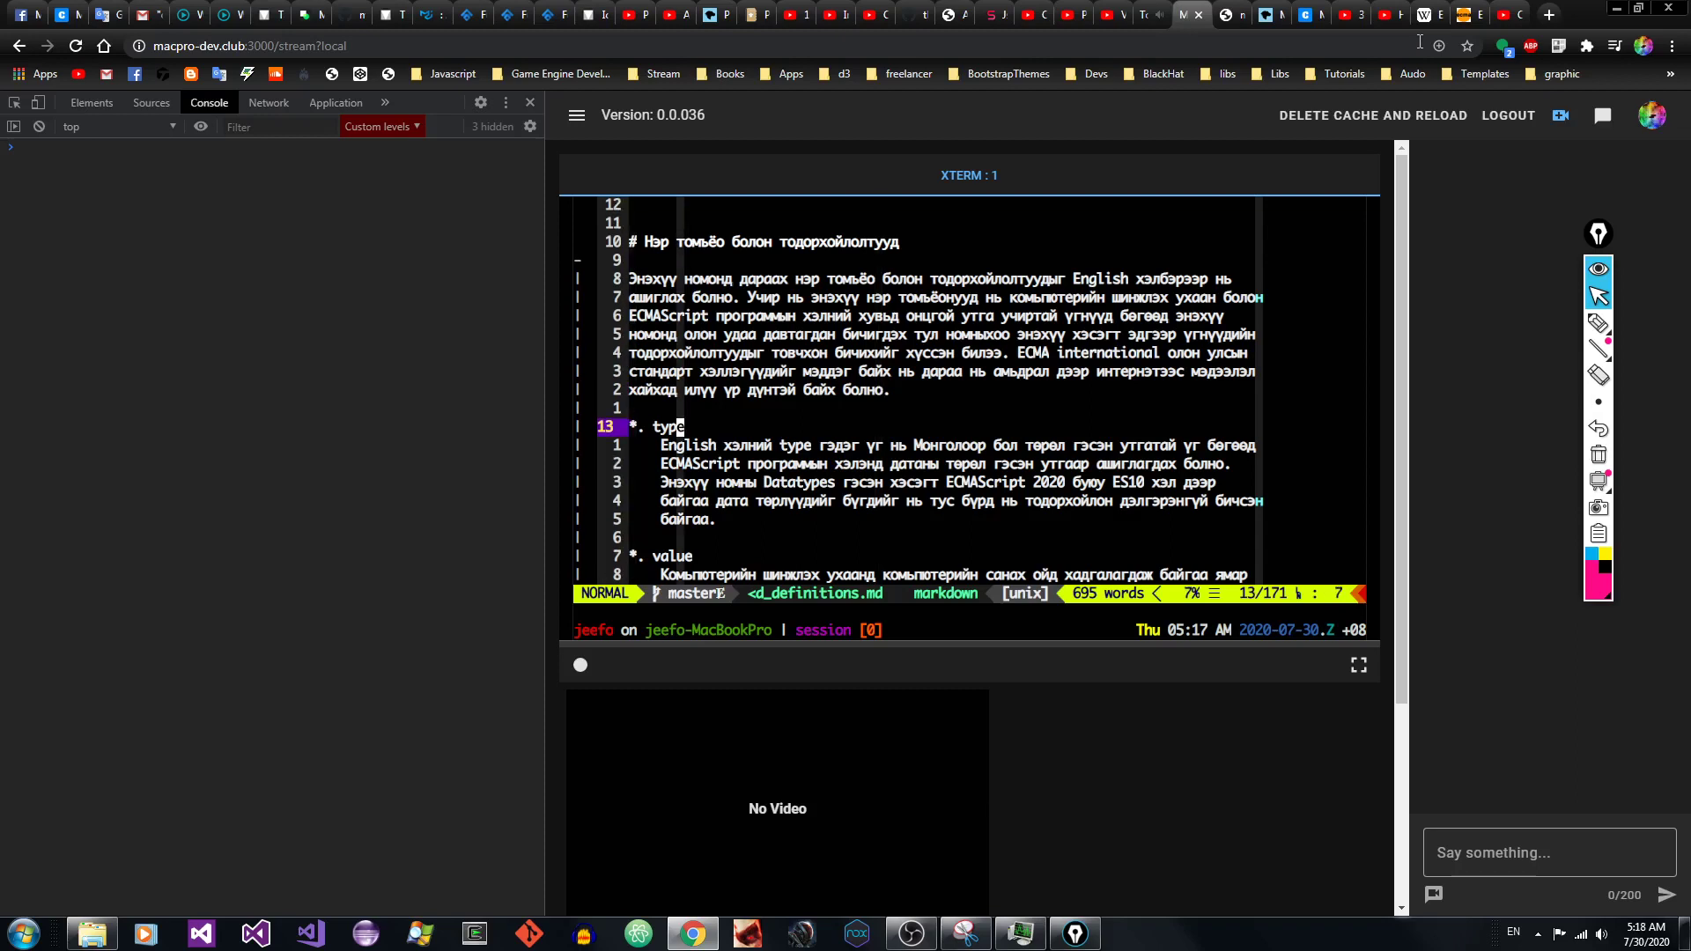
# Step: Examine the "type" term heading and the start of the definition beneath it
pyautogui.press('j')
pyautogui.press('h')
pyautogui.press('h')
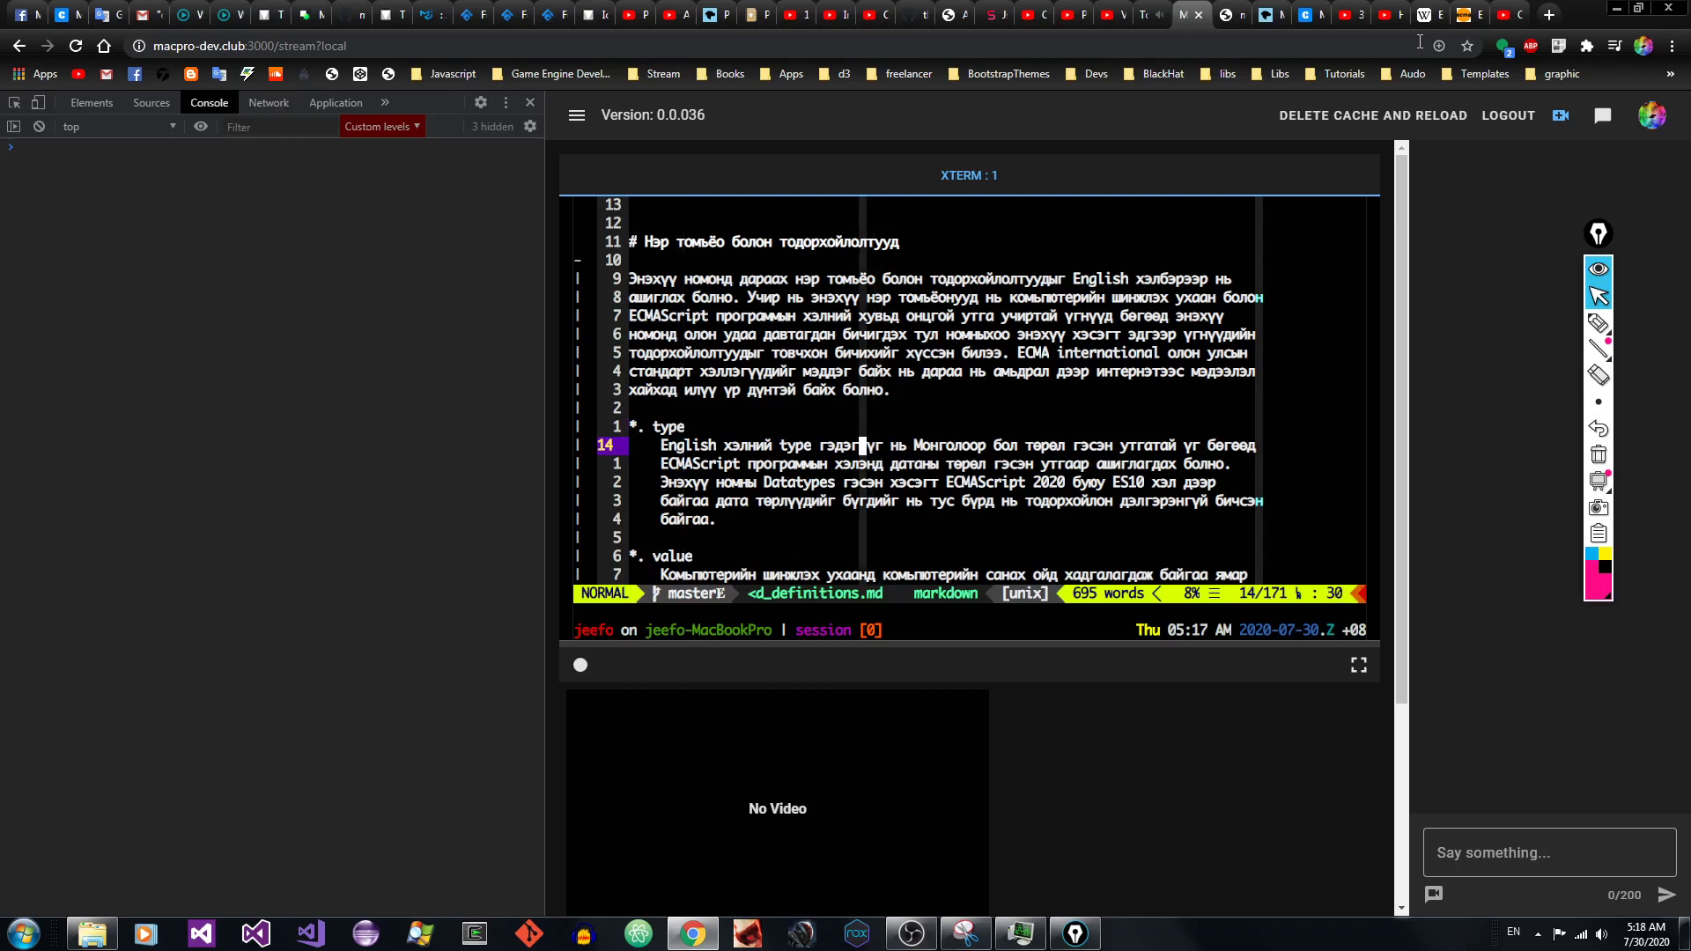
pyautogui.press('k')
pyautogui.press('h')
pyautogui.press('h')
pyautogui.press('h')
pyautogui.press('h')
pyautogui.press('h')
pyautogui.press('h')
pyautogui.press('l')
pyautogui.press('w')
pyautogui.press('e')
pyautogui.press('h')
pyautogui.press('h')
pyautogui.press('h')
pyautogui.press('l')
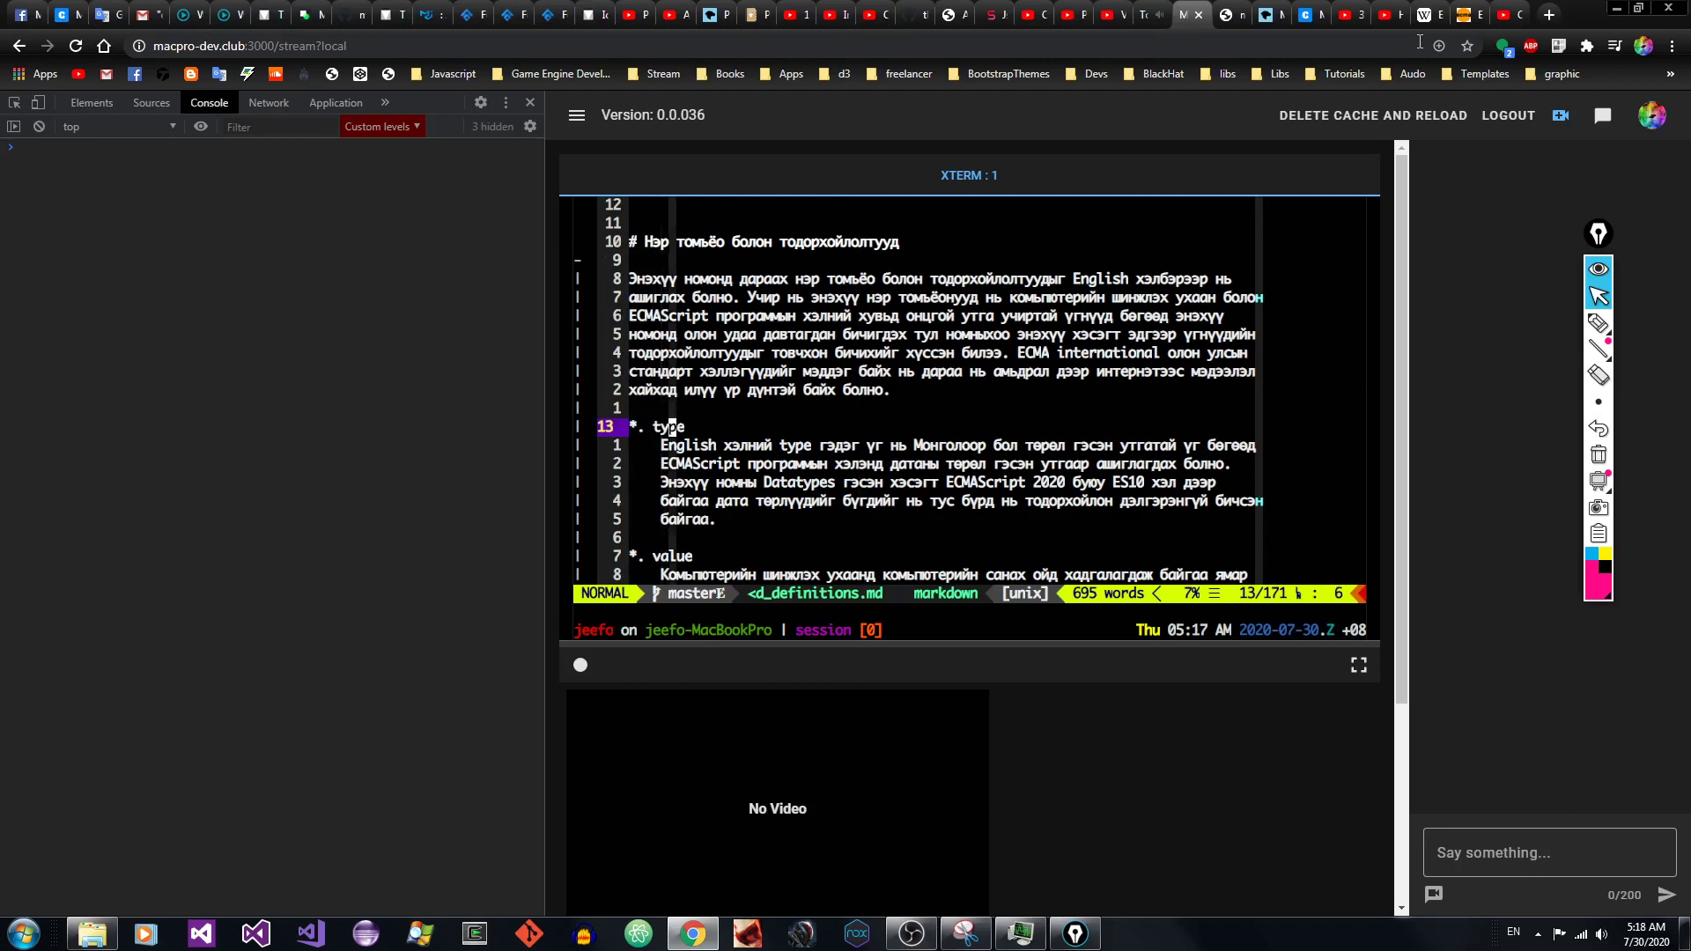
pyautogui.press('h')
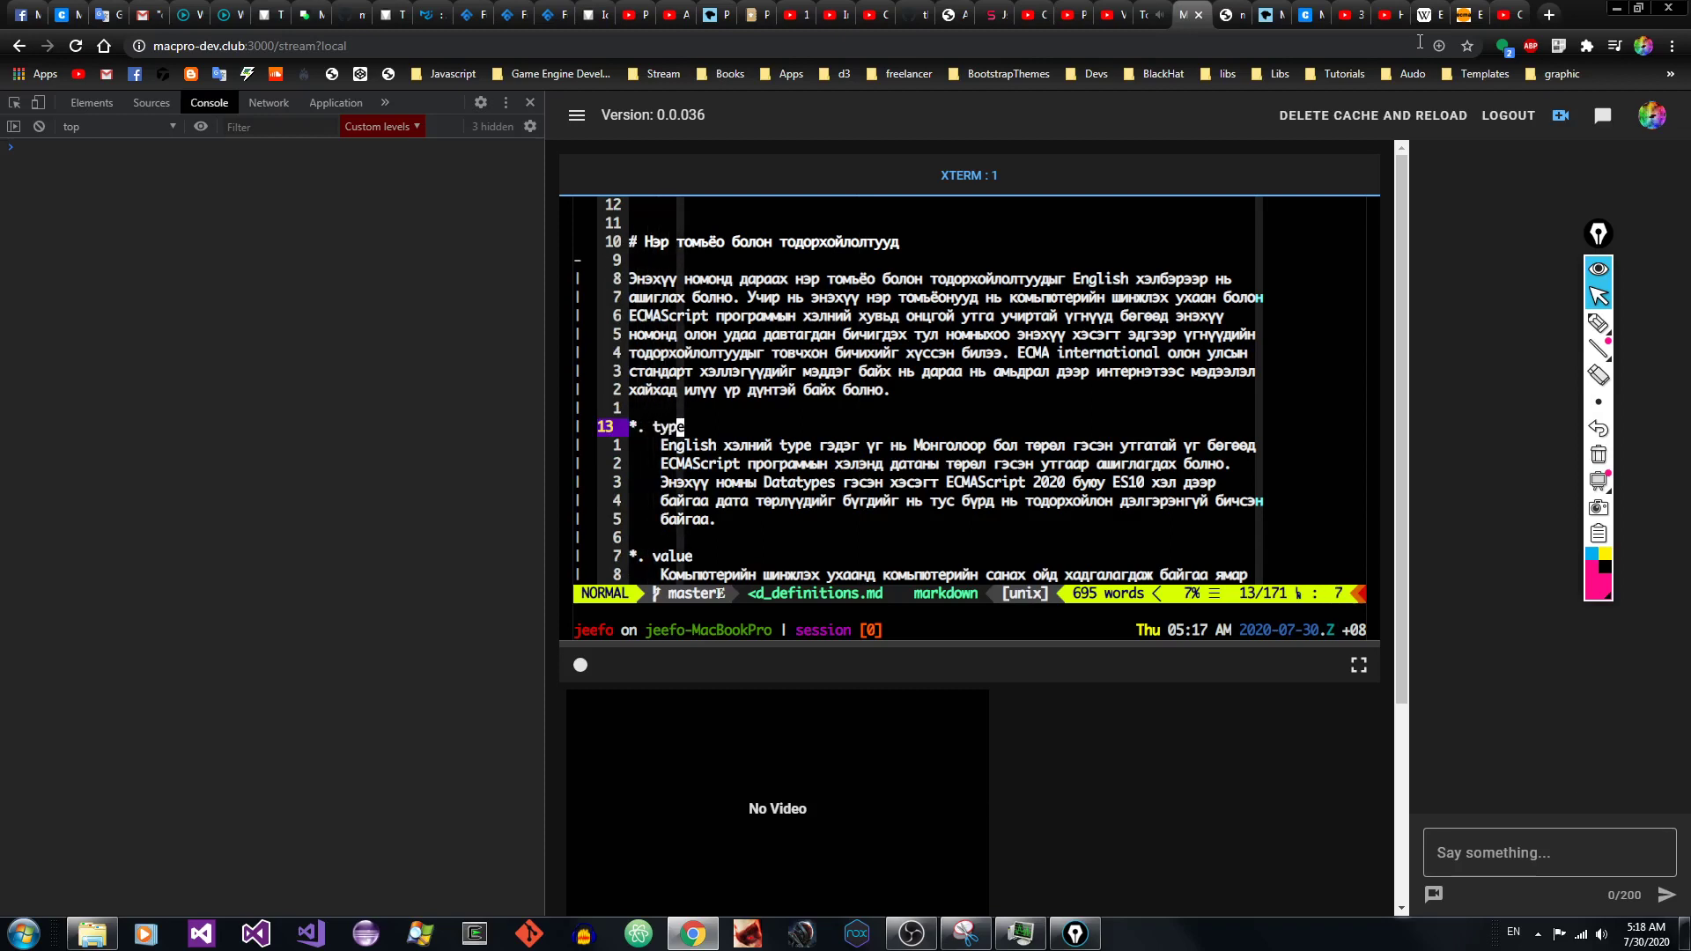
pyautogui.press('h')
pyautogui.press('h')
pyautogui.press('l')
pyautogui.press('e')
# Step: Go back to the chapter heading "Нэр томьёо болон тодорхойлолтууд" and mark its line briefly
pyautogui.press('j')
pyautogui.press('k')
pyautogui.press('k')
pyautogui.press('k')
pyautogui.press('k')
pyautogui.press('k')
pyautogui.press('k')
pyautogui.press('k')
pyautogui.press('k')
pyautogui.press('k')
pyautogui.press('k')
pyautogui.press('k')
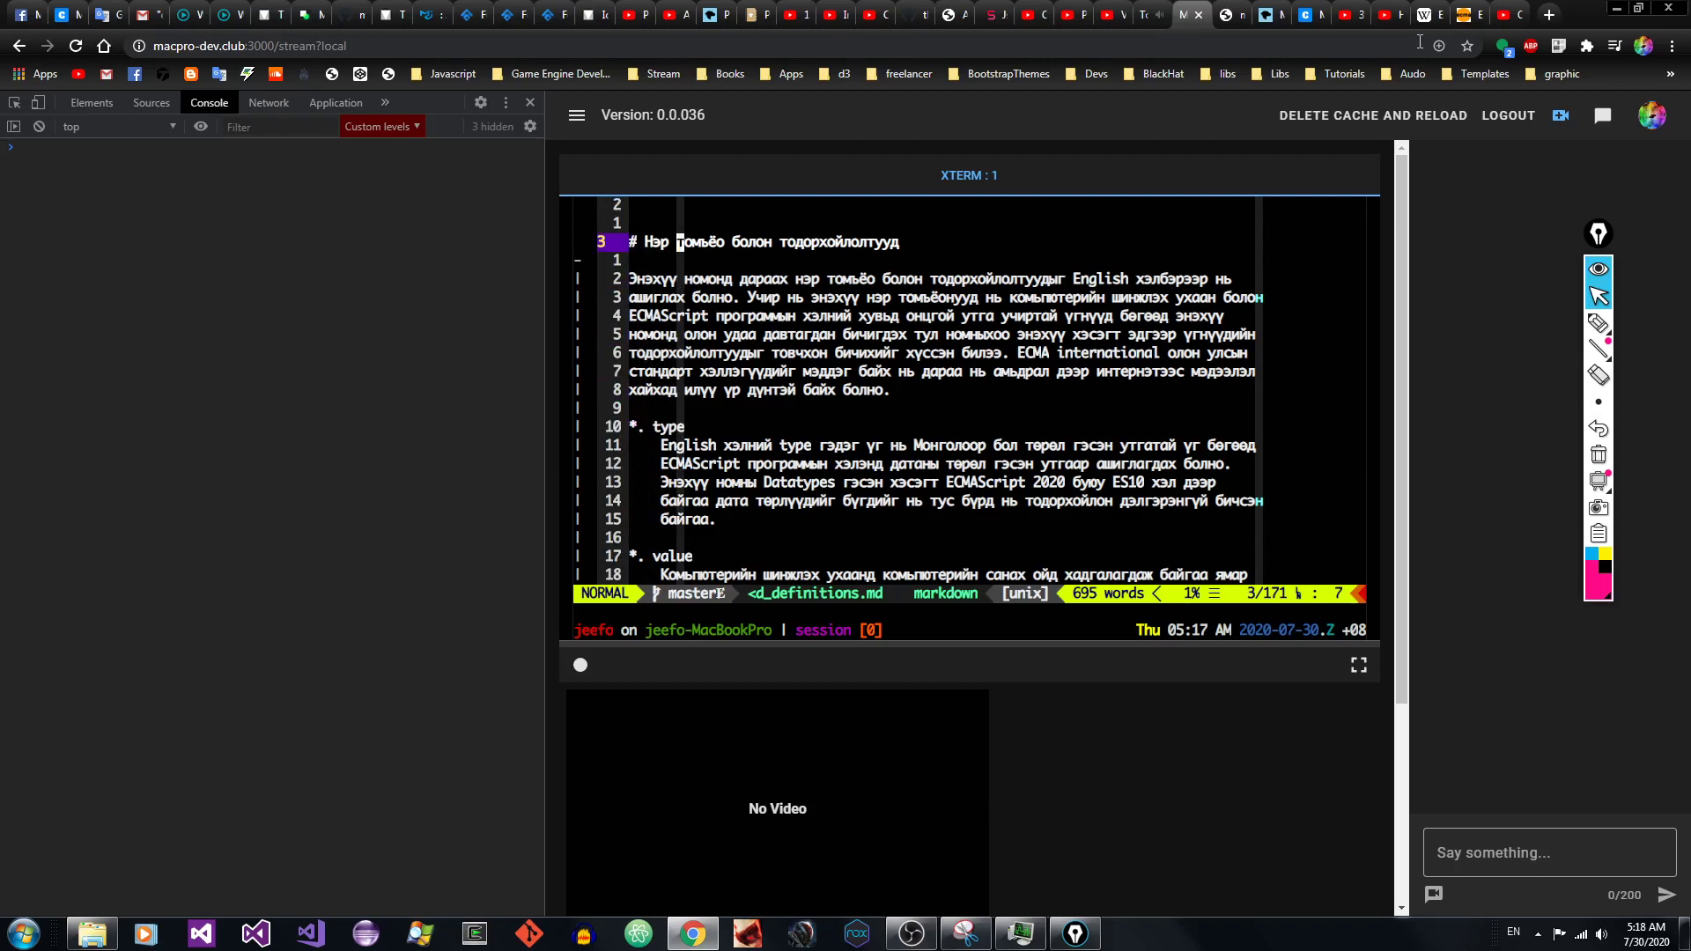
pyautogui.press('j')
pyautogui.press('k')
pyautogui.press('V')
pyautogui.press('Escape')
# Step: Return to the "type" entry and mark its heading and definition lines briefly
pyautogui.press('j')
pyautogui.press('j')
pyautogui.press('j')
pyautogui.press('j')
pyautogui.press('j')
pyautogui.press('j')
pyautogui.press('j')
pyautogui.press('j')
pyautogui.press('j')
pyautogui.press('j')
pyautogui.press('j')
pyautogui.press('k')
pyautogui.press('j')
pyautogui.press('k')
pyautogui.press('V')
pyautogui.press('Escape')
pyautogui.press('j')
pyautogui.press('j')
pyautogui.press('k')
pyautogui.press('V')
pyautogui.press('j')
pyautogui.press('j')
pyautogui.press('j')
pyautogui.press('j')
pyautogui.press('Escape')
# Step: Read the "type" definition from "English хэлний type" through to "датаны" on its second line
pyautogui.press('k')
pyautogui.press('k')
pyautogui.press('k')
pyautogui.press('k')
pyautogui.press('h')
pyautogui.press('h')
pyautogui.press('h')
pyautogui.press('e')
pyautogui.press('e')
pyautogui.press('e')
pyautogui.press('e')
pyautogui.press('e')
pyautogui.press('e')
pyautogui.press('e')
pyautogui.press('e')
pyautogui.press('e')
pyautogui.press('e')
pyautogui.press('e')
pyautogui.press('e')
pyautogui.press('e')
pyautogui.press('e')
pyautogui.press('e')
pyautogui.press('e')
pyautogui.press('e')
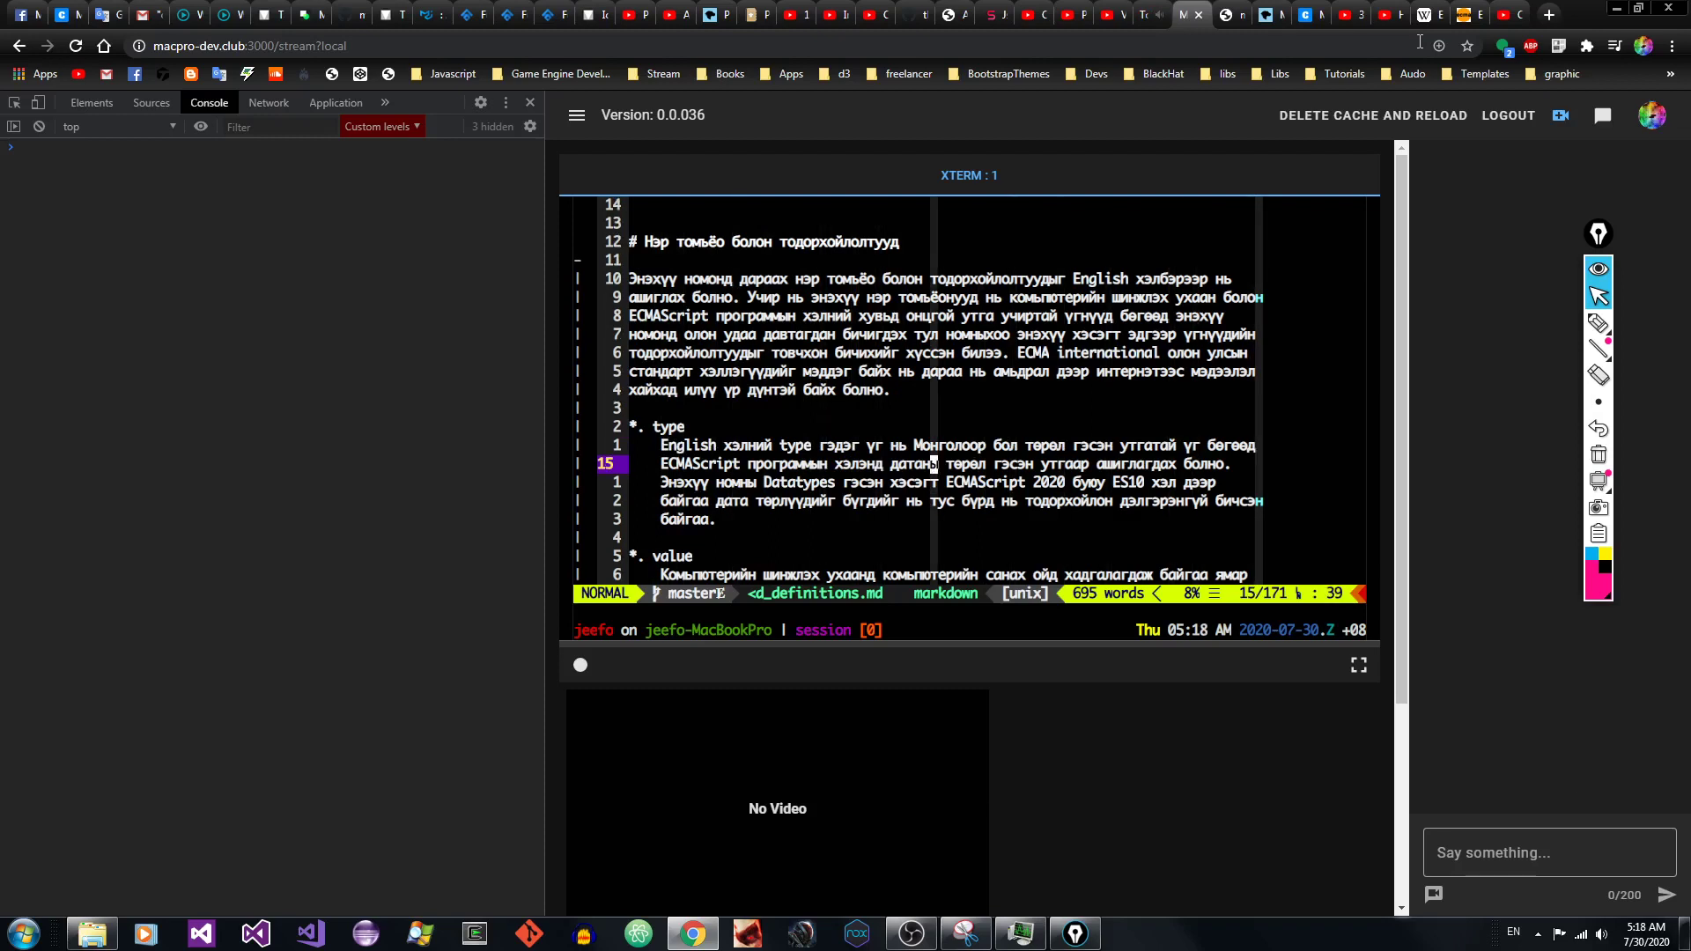
# Step: Reread the words "хэлэнд датаны" and continue along the second line of the "type" definition
pyautogui.press('b')
pyautogui.press('b')
pyautogui.press('b')
pyautogui.press('b')
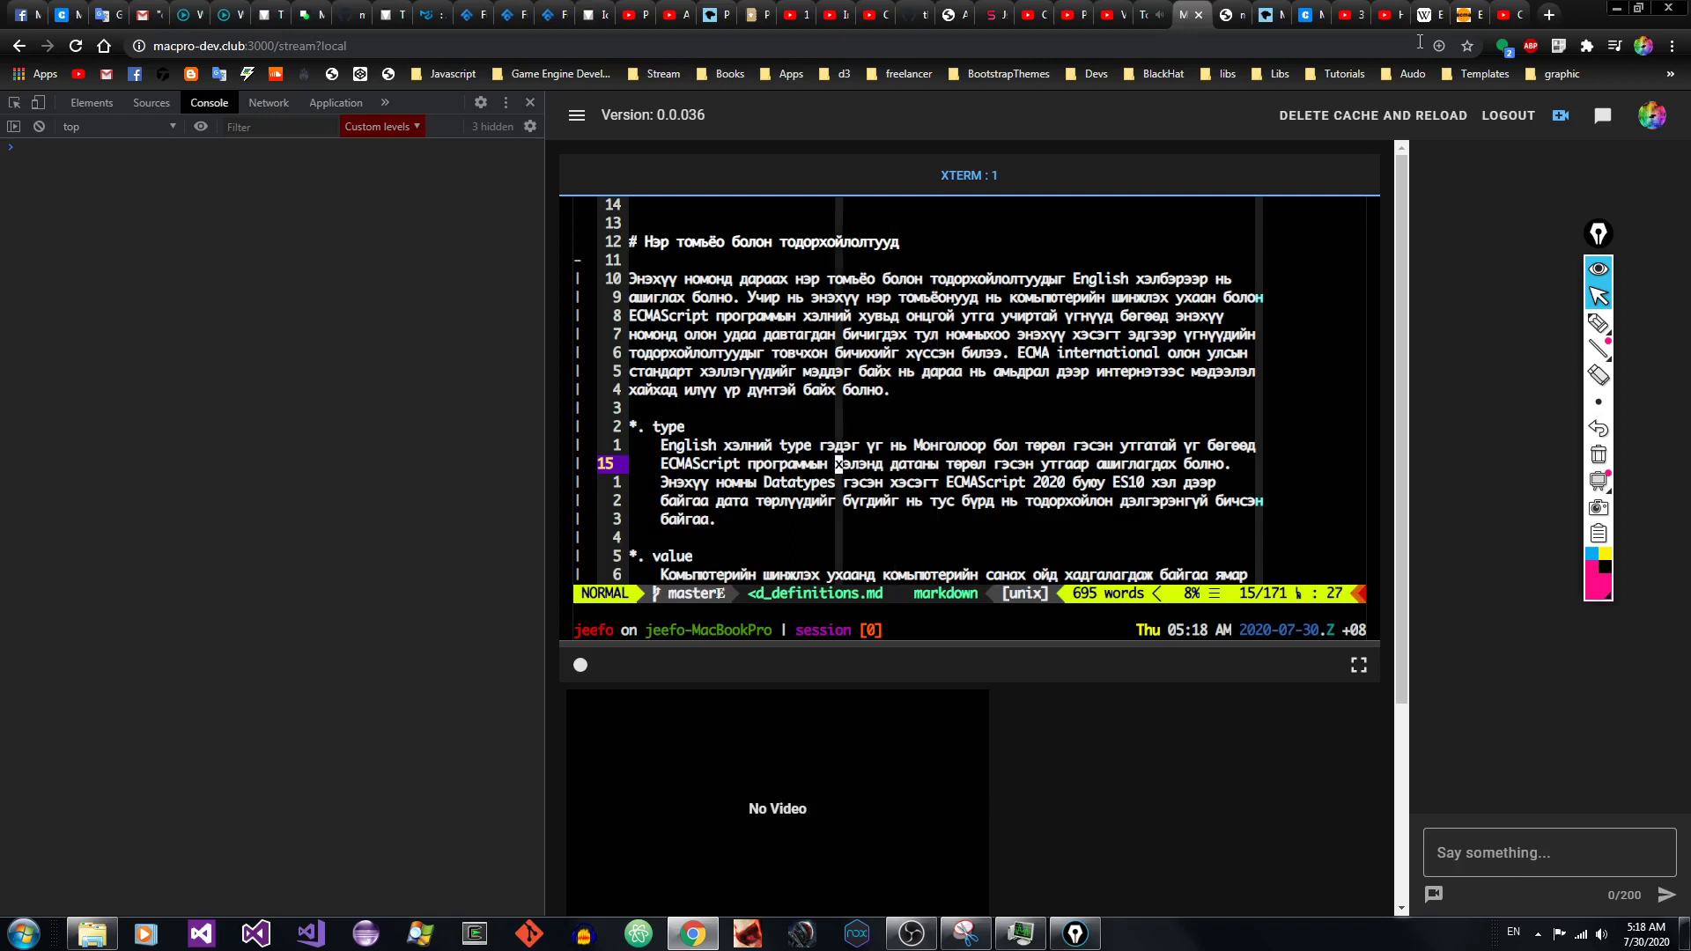
pyautogui.press('l')
pyautogui.press('l')
pyautogui.press('e')
pyautogui.press('e')
pyautogui.press('e')
pyautogui.press('e')
pyautogui.press('e')
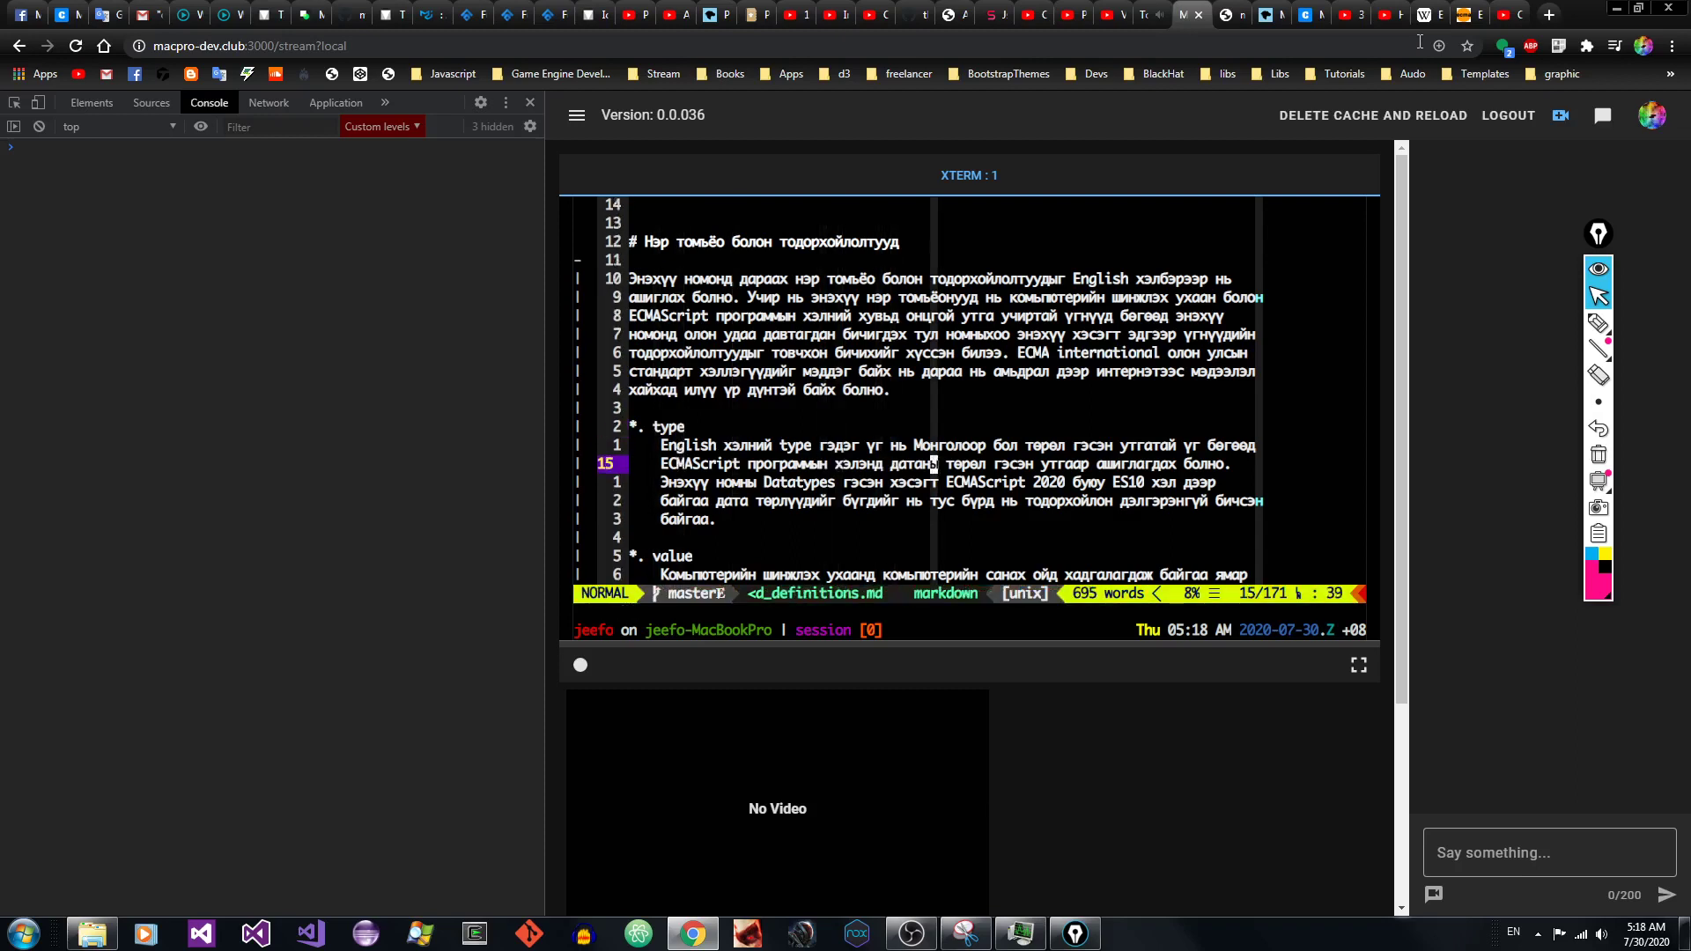
pyautogui.press('b')
pyautogui.press('b')
pyautogui.press('b')
pyautogui.press('e')
pyautogui.press('e')
pyautogui.press('e')
pyautogui.press('e')
pyautogui.press('e')
pyautogui.press('e')
# Step: Move to the sentence beginning "Энэхүү номны Datatypes" and read it up to "гэсэн"
pyautogui.press('j')
pyautogui.press('b')
pyautogui.press('b')
pyautogui.press('b')
pyautogui.press('b')
pyautogui.press('b')
pyautogui.press('b')
pyautogui.press('b')
pyautogui.press('b')
pyautogui.press('b')
pyautogui.press('b')
pyautogui.press('b')
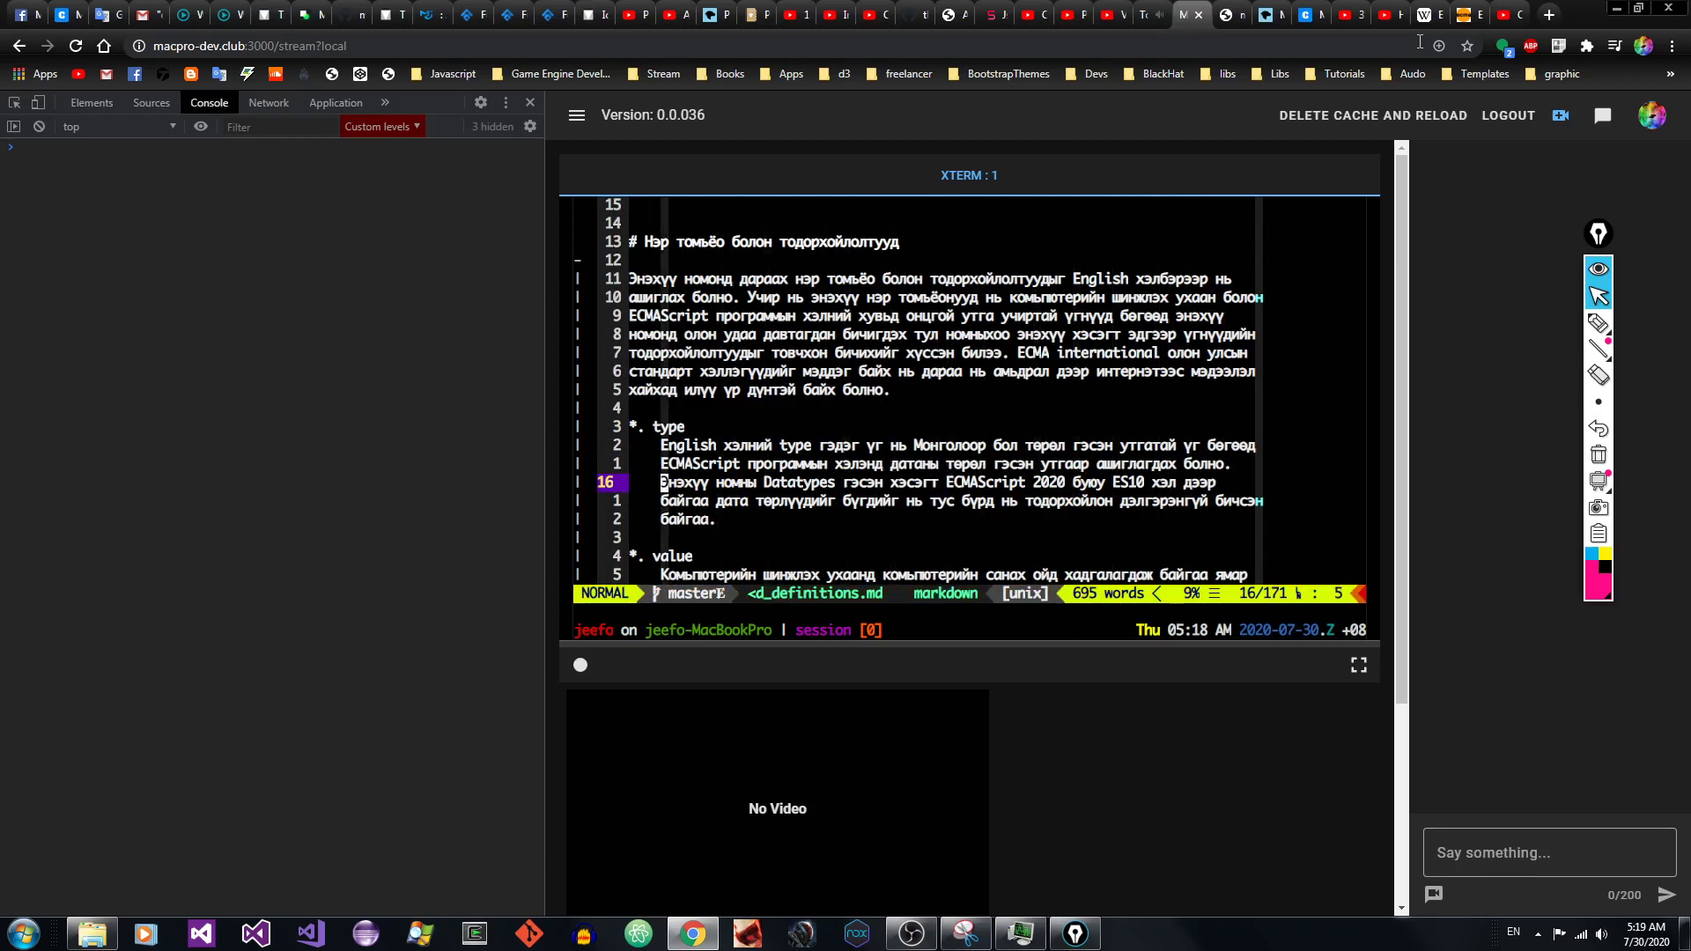
pyautogui.press('k')
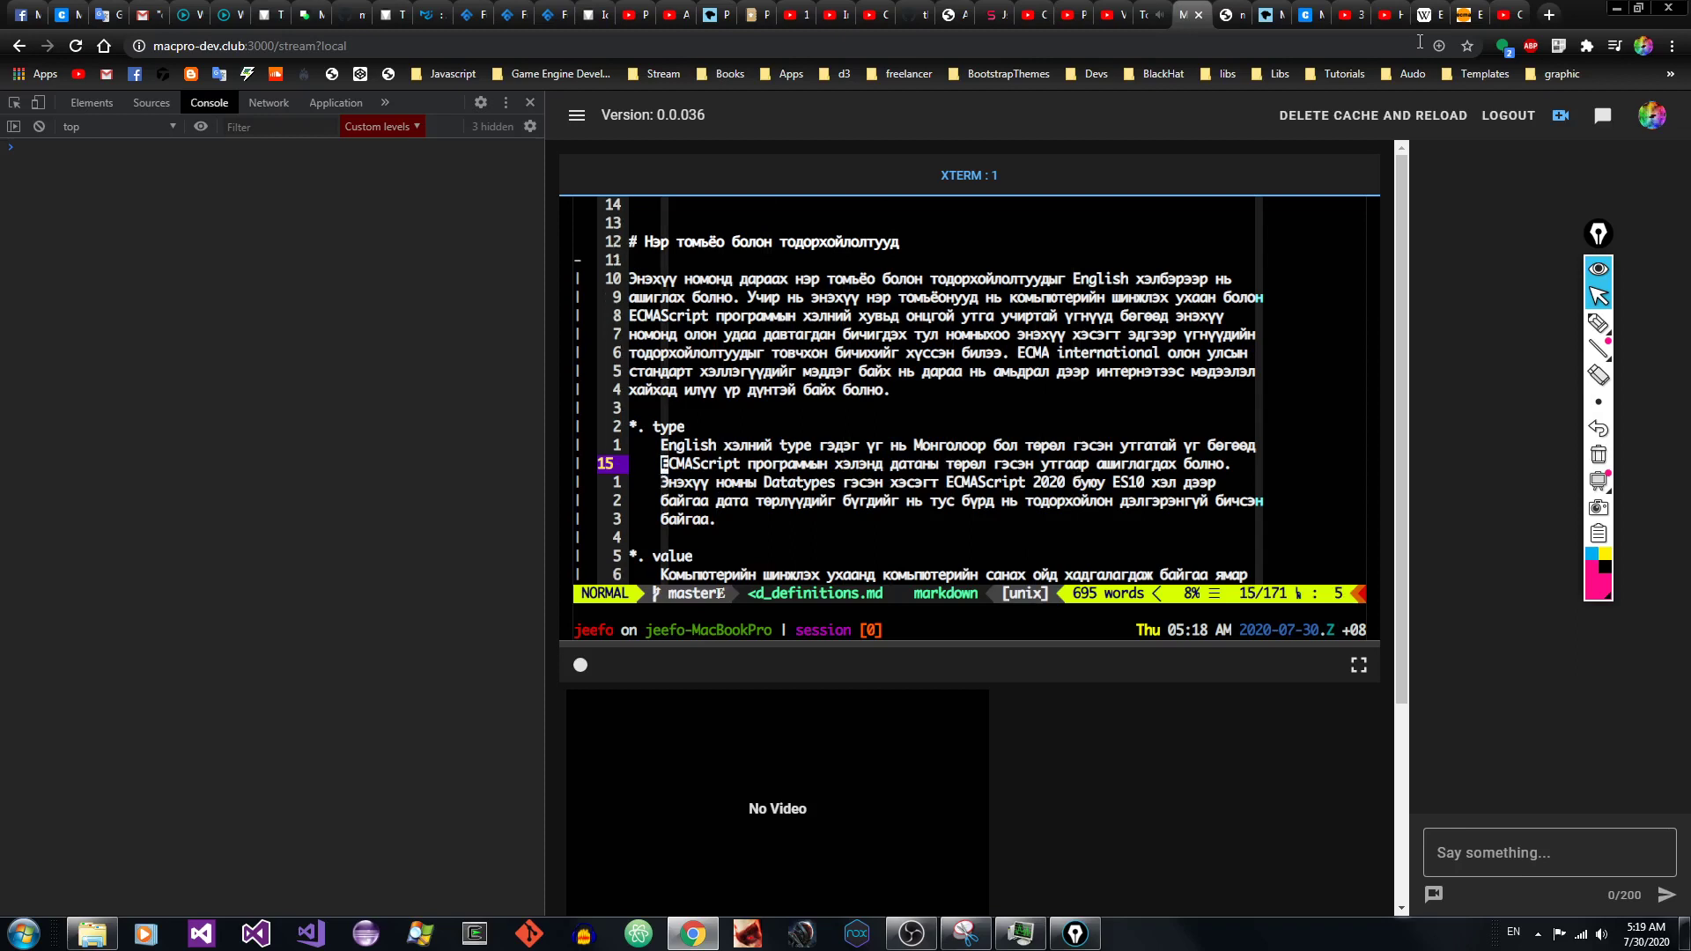
pyautogui.press('j')
pyautogui.press('e')
pyautogui.press('e')
pyautogui.press('e')
pyautogui.press('e')
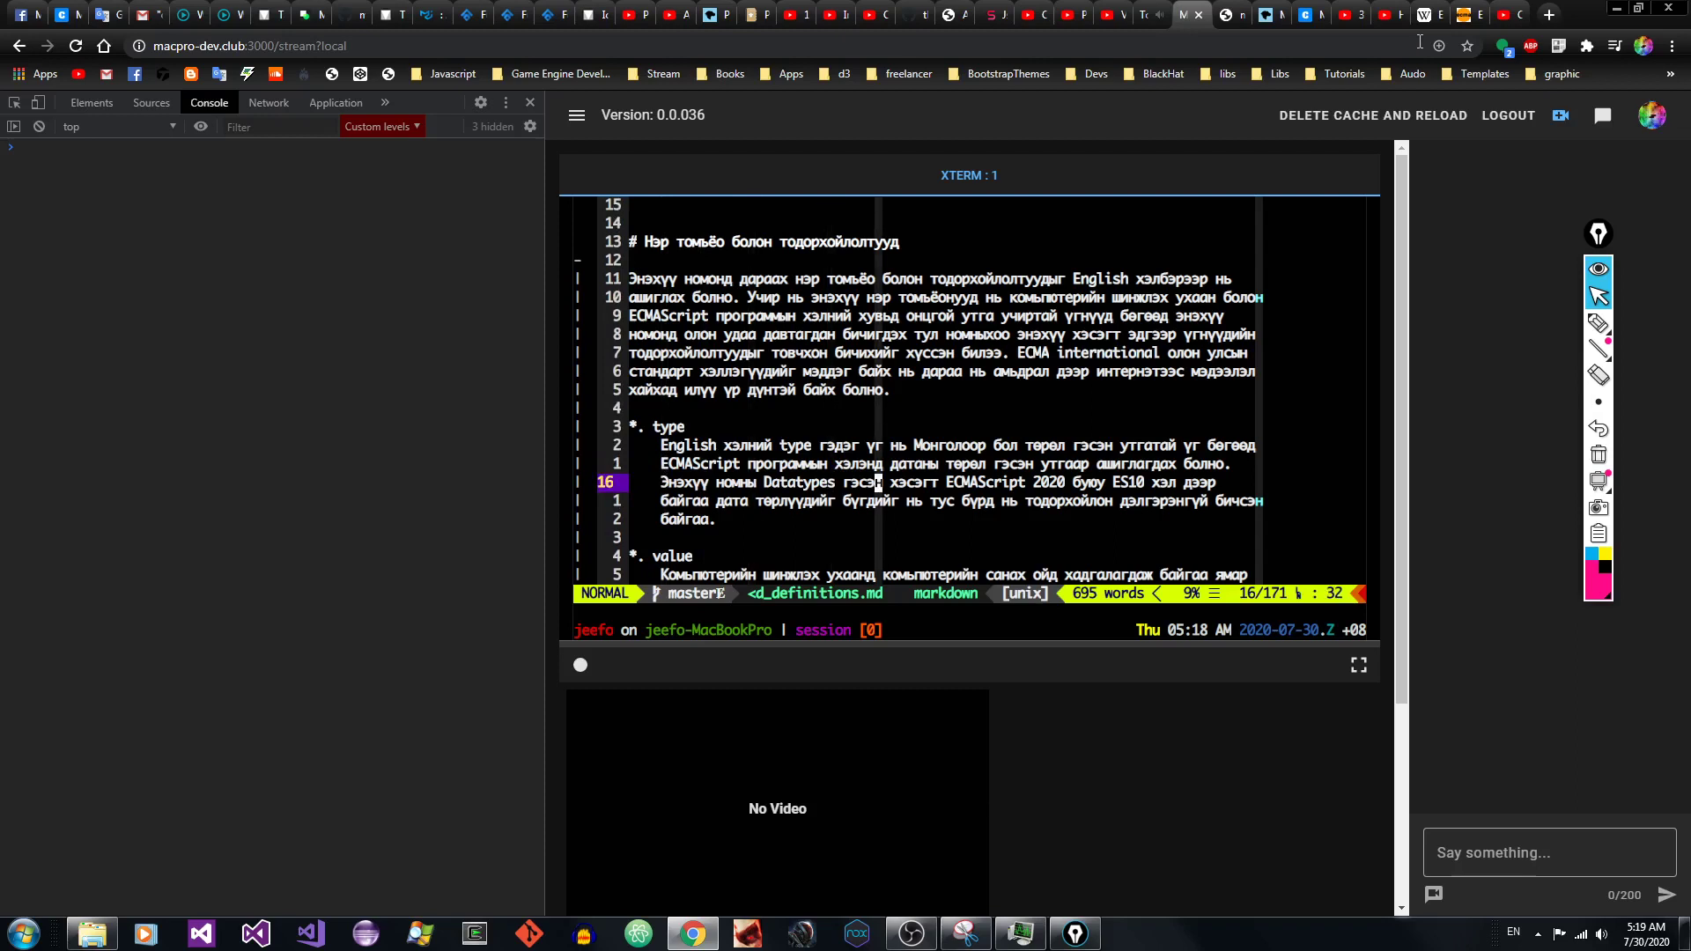
# Step: Read on through "хэсэгт ECMAScript 2020 буюу ES10 хэл", looking closely at "ES10"
pyautogui.press('e')
pyautogui.press('e')
pyautogui.press('e')
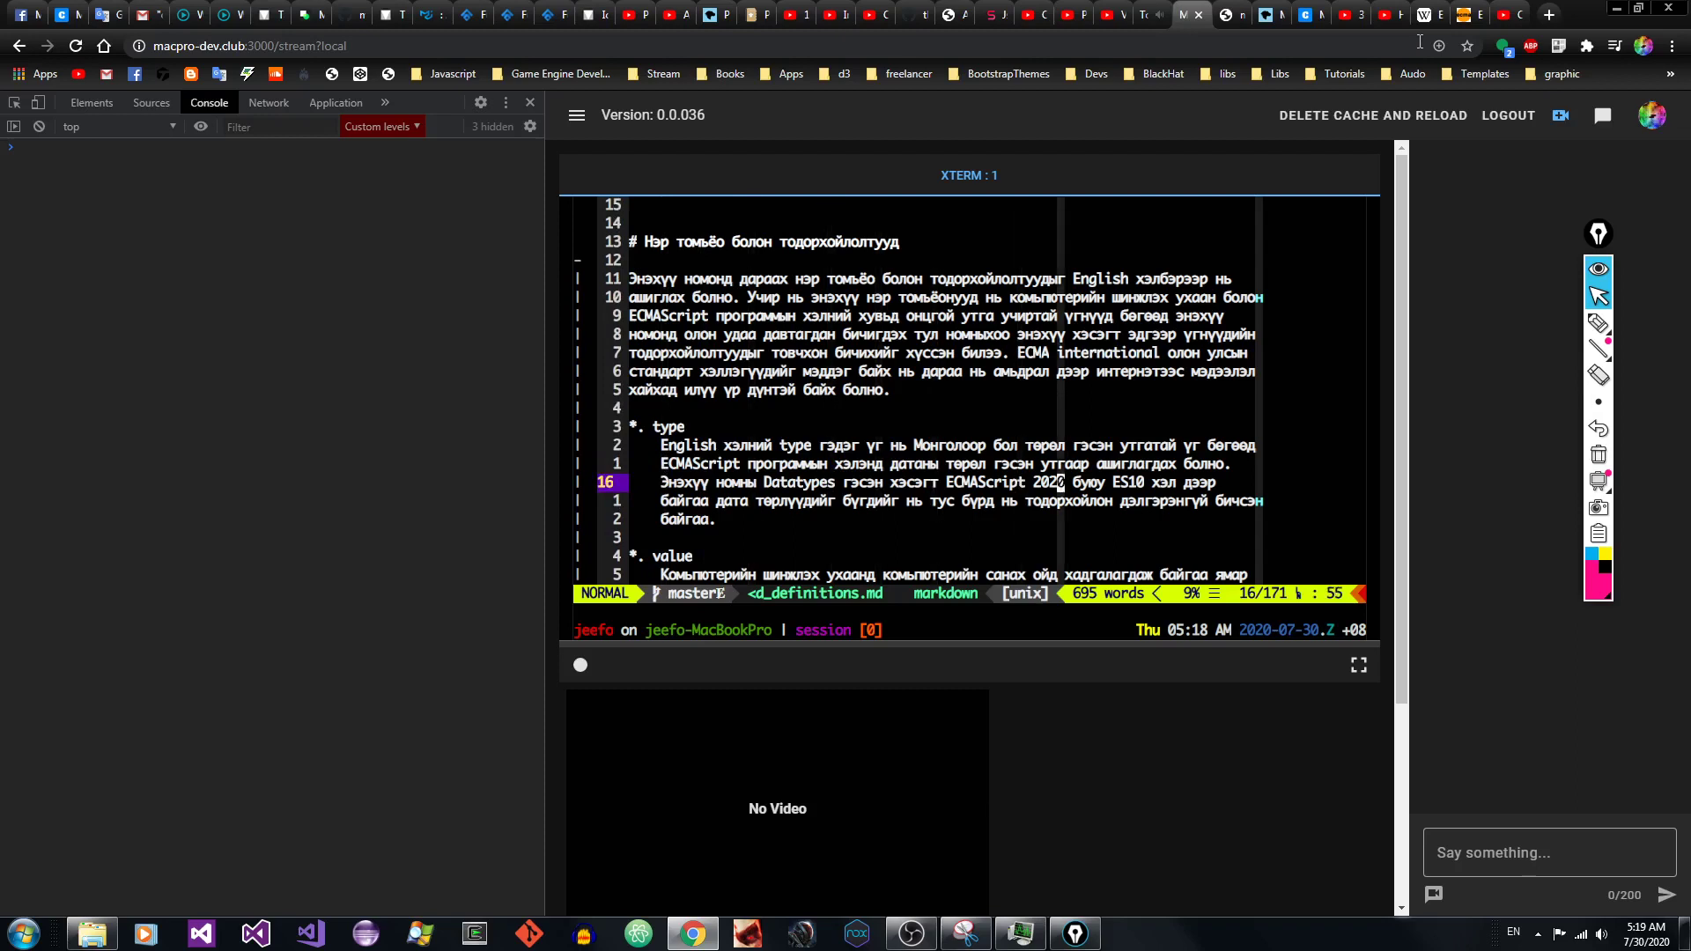
pyautogui.press('e')
pyautogui.press('e')
pyautogui.press('b')
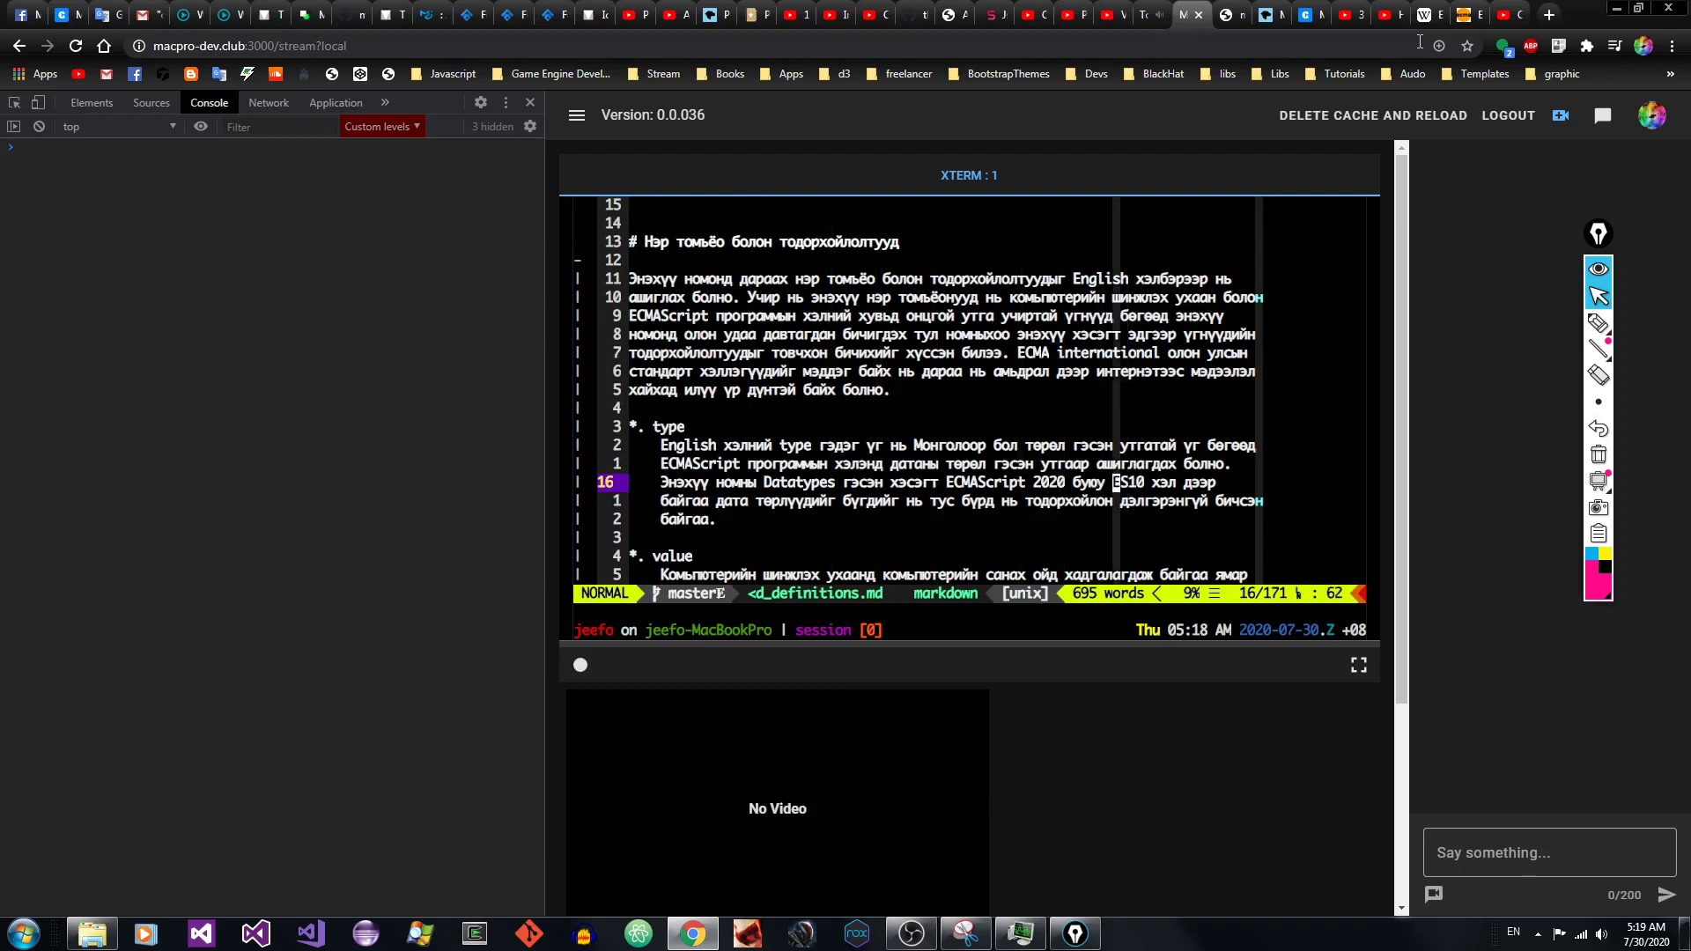
pyautogui.press('l')
pyautogui.press('l')
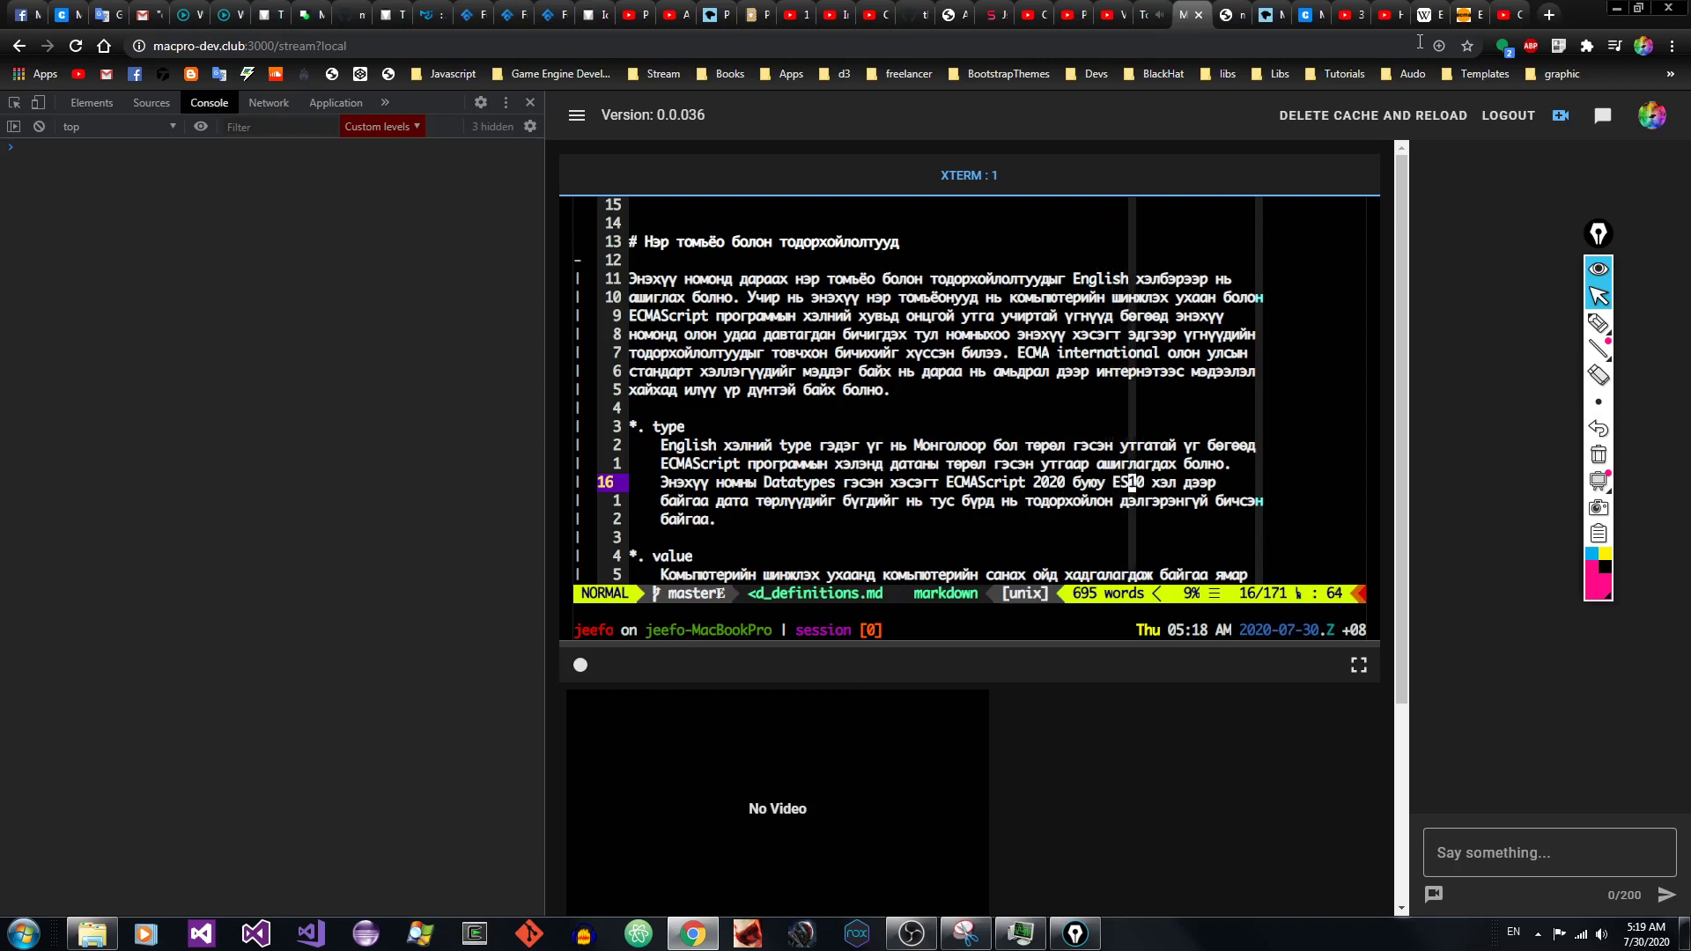
pyautogui.press('l')
pyautogui.press('e')
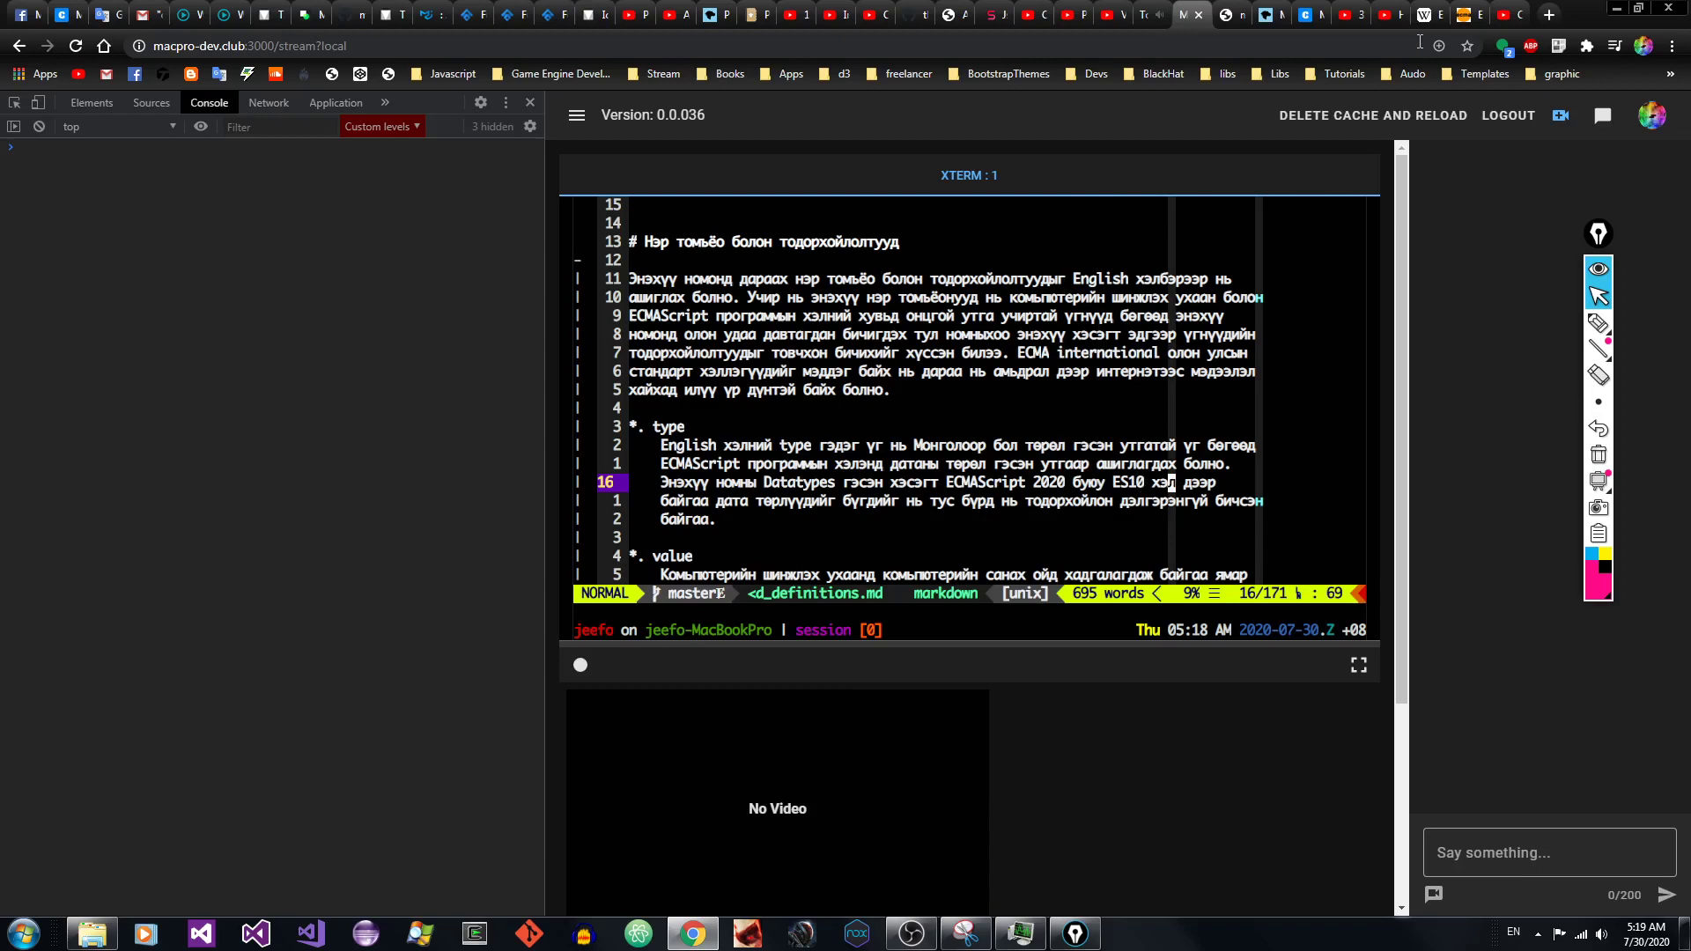
# Step: Read from "дээр" through the line beginning "байгаа дата төрлүүдийг" in the "type" definition
pyautogui.press('e')
pyautogui.press('e')
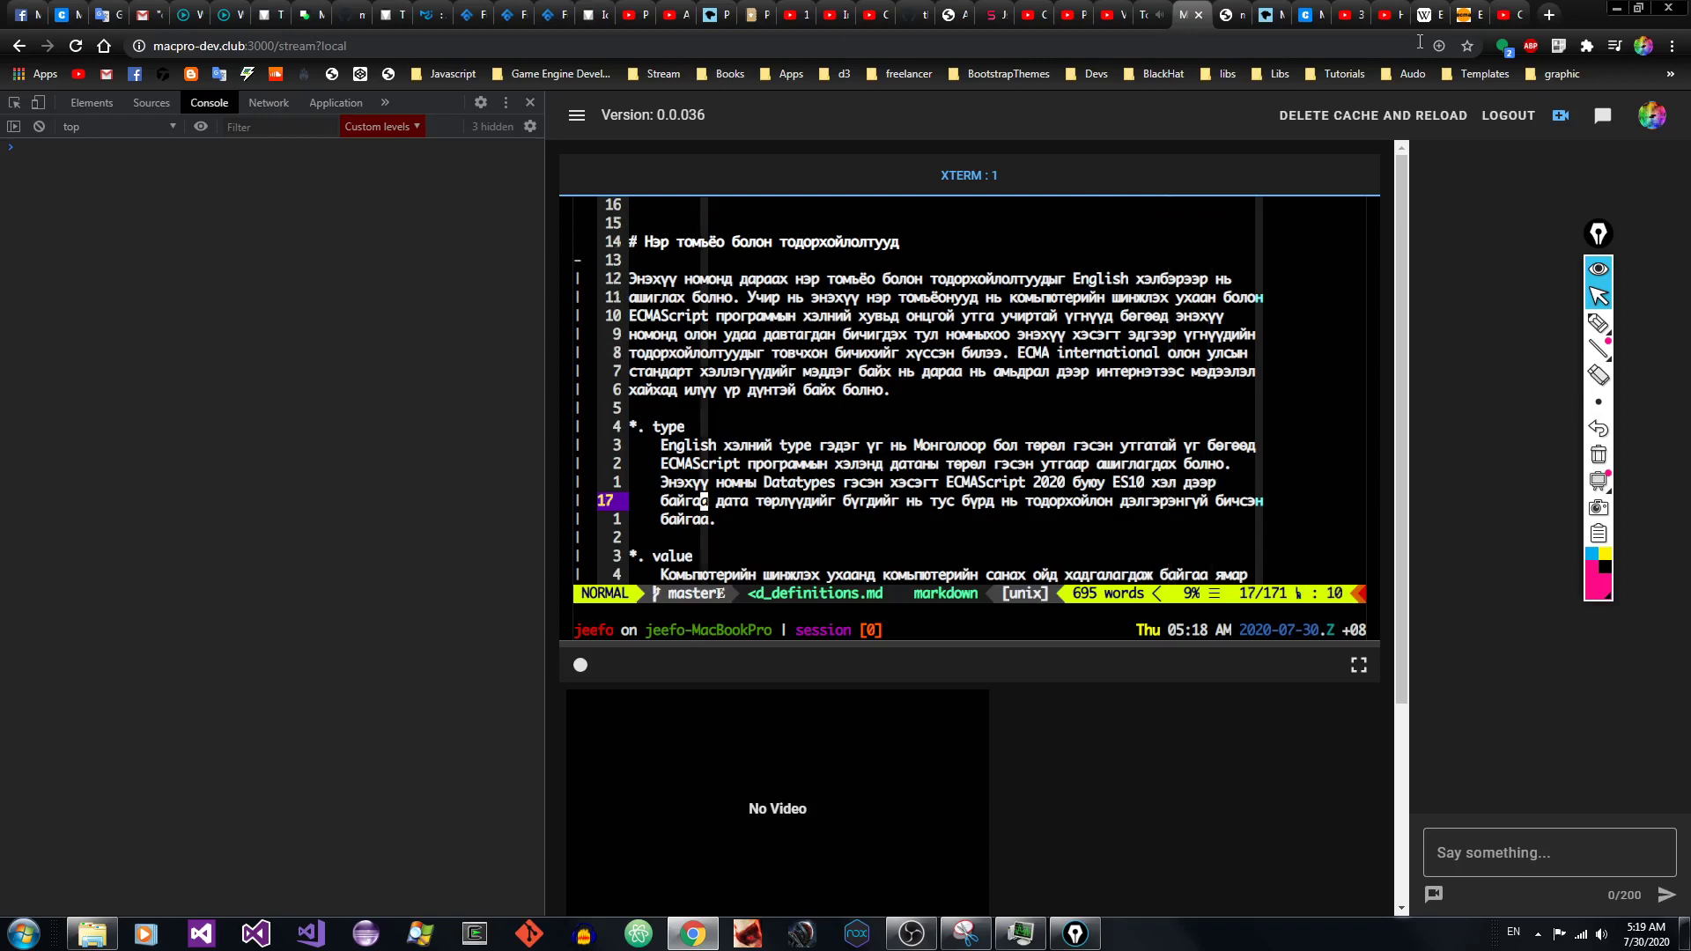
pyautogui.press('e')
pyautogui.press('e')
pyautogui.press('e')
pyautogui.press('e')
pyautogui.press('e')
pyautogui.press('e')
pyautogui.press('e')
pyautogui.press('e')
pyautogui.press('e')
# Step: Reread the last lines of the "type" definition and move to the blank line before "value"
pyautogui.press('j')
pyautogui.press('k')
pyautogui.press('k')
pyautogui.hotkey('shift', 'v')
pyautogui.press('j')
pyautogui.press('Escape')
pyautogui.press('e')
pyautogui.press('e')
pyautogui.press('k')
pyautogui.press('b')
pyautogui.press('e')
pyautogui.press('j')
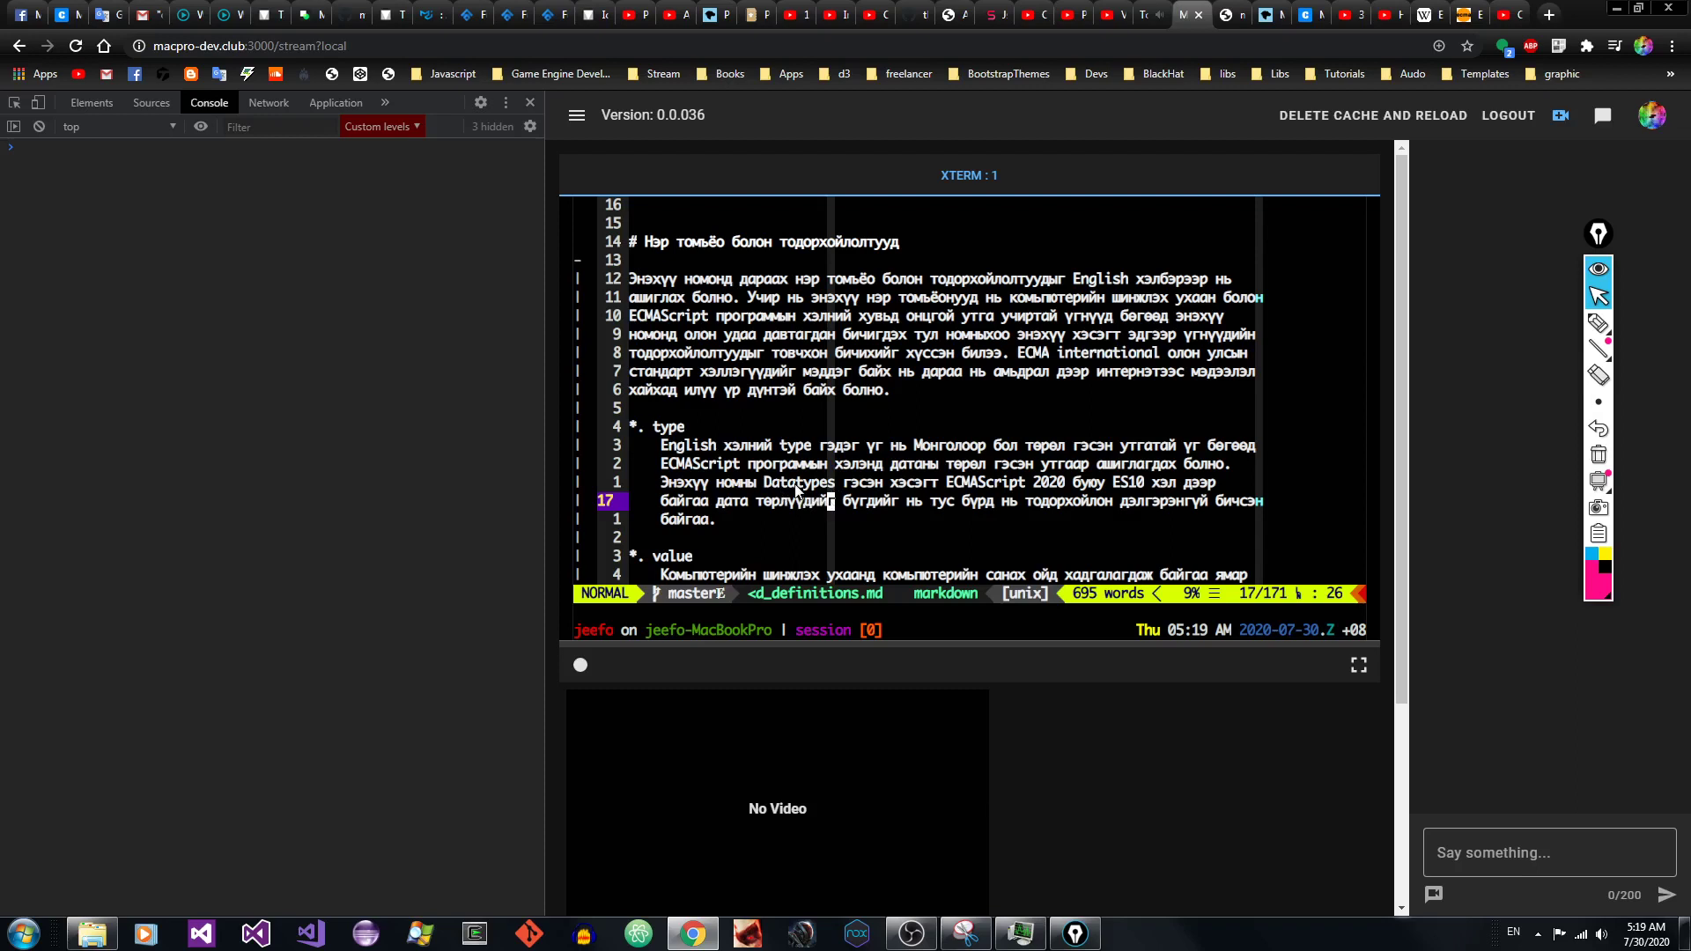
pyautogui.press('j')
pyautogui.press('j')
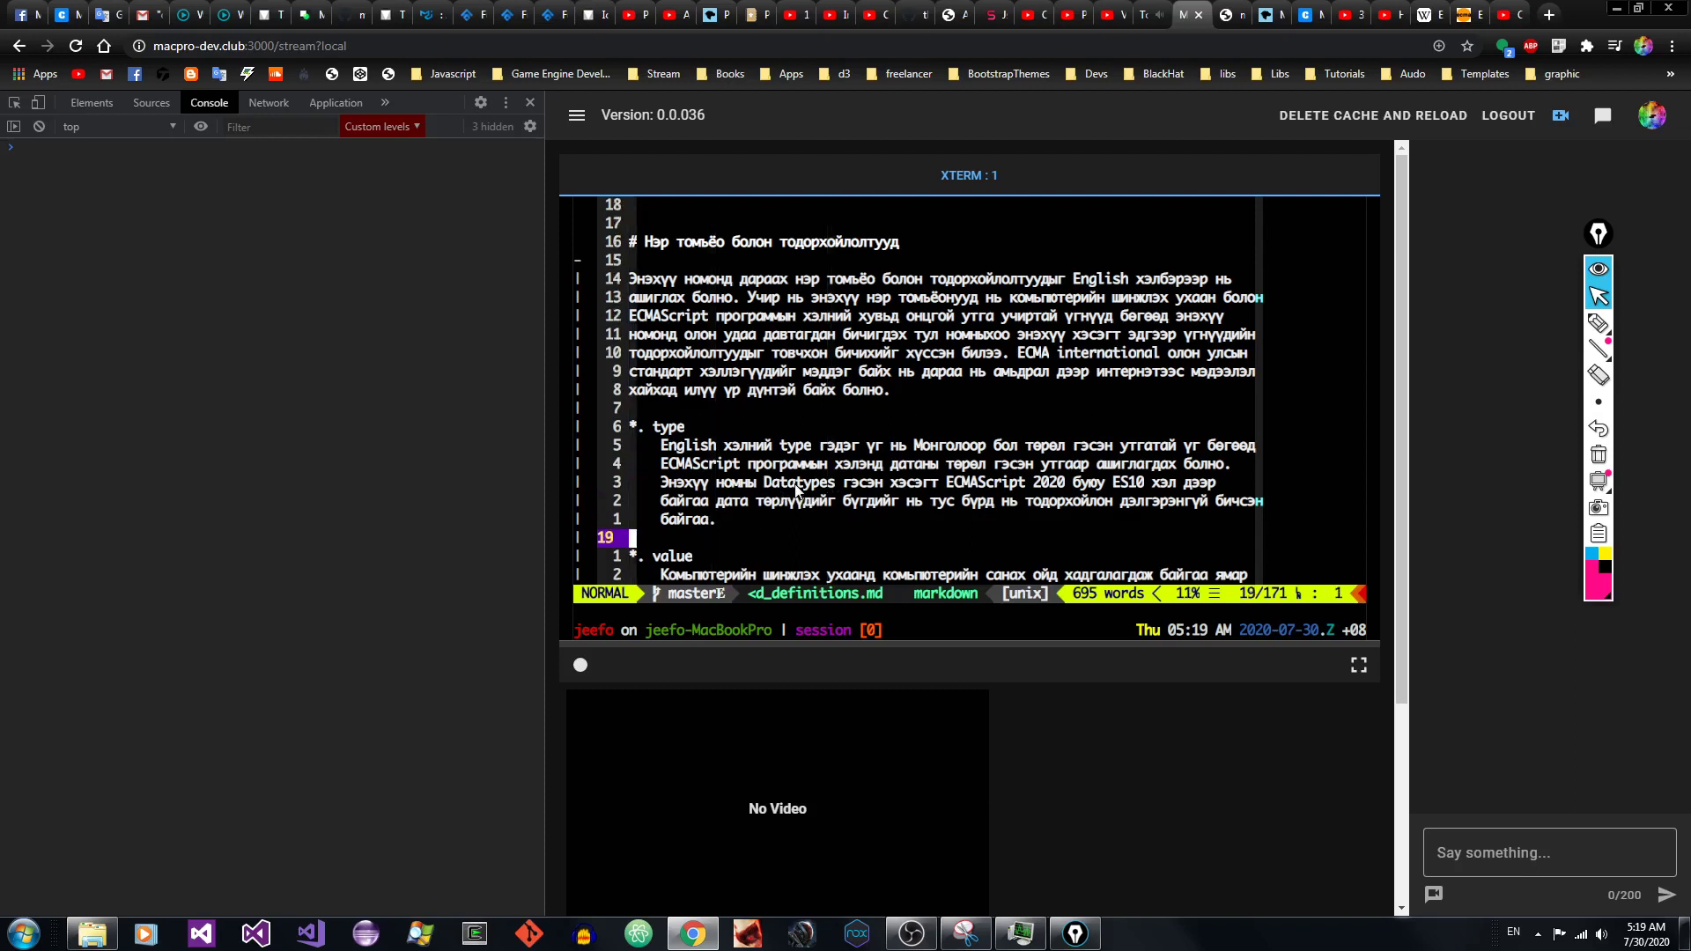
# Step: Return to the blank line above the "type" term and go over its heading and the first line of its definition
pyautogui.press('k')
pyautogui.press('k')
pyautogui.press('k')
pyautogui.press('k')
pyautogui.press('k')
pyautogui.press('k')
pyautogui.press('k')
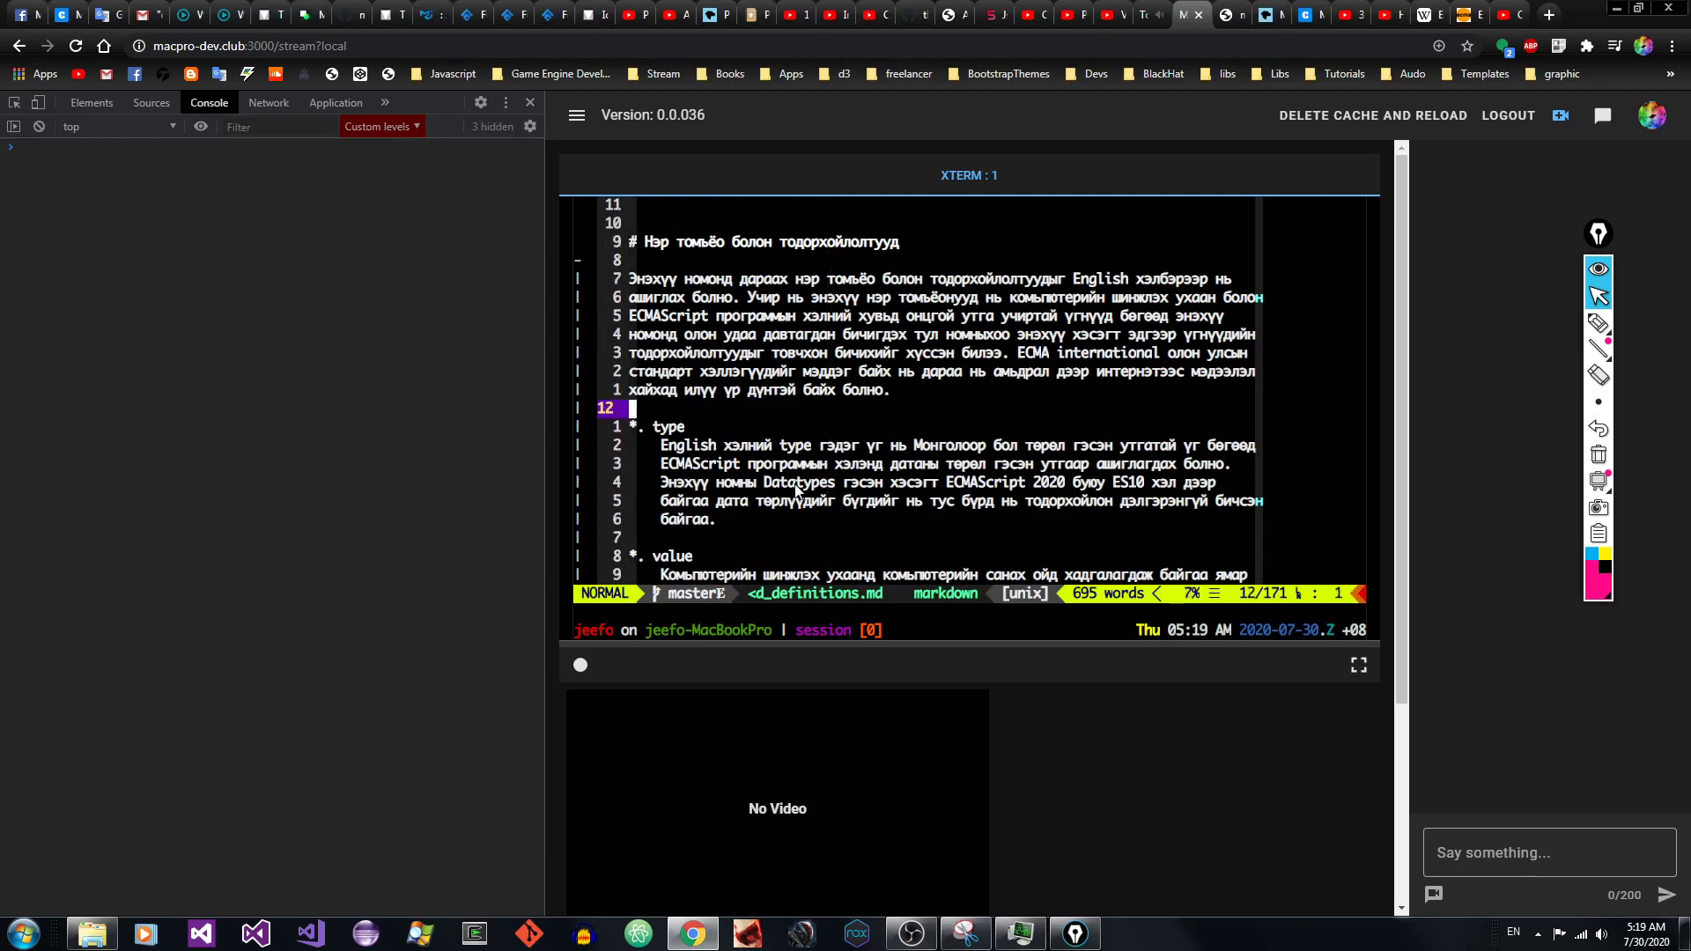
pyautogui.press('j')
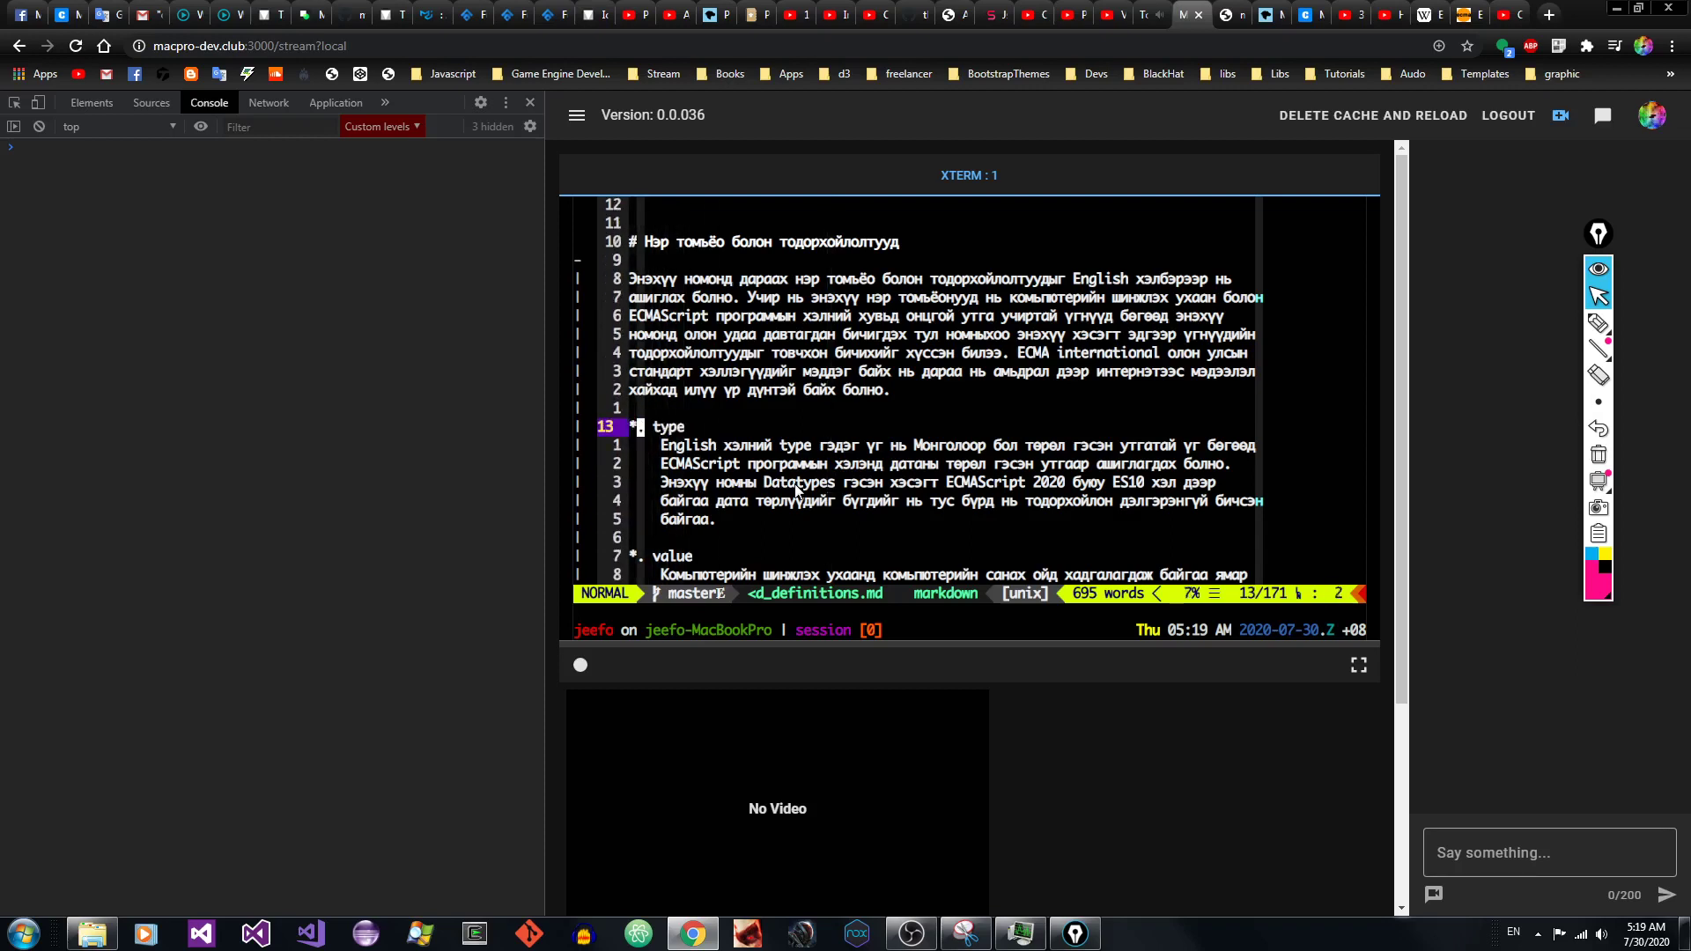
pyautogui.press('j')
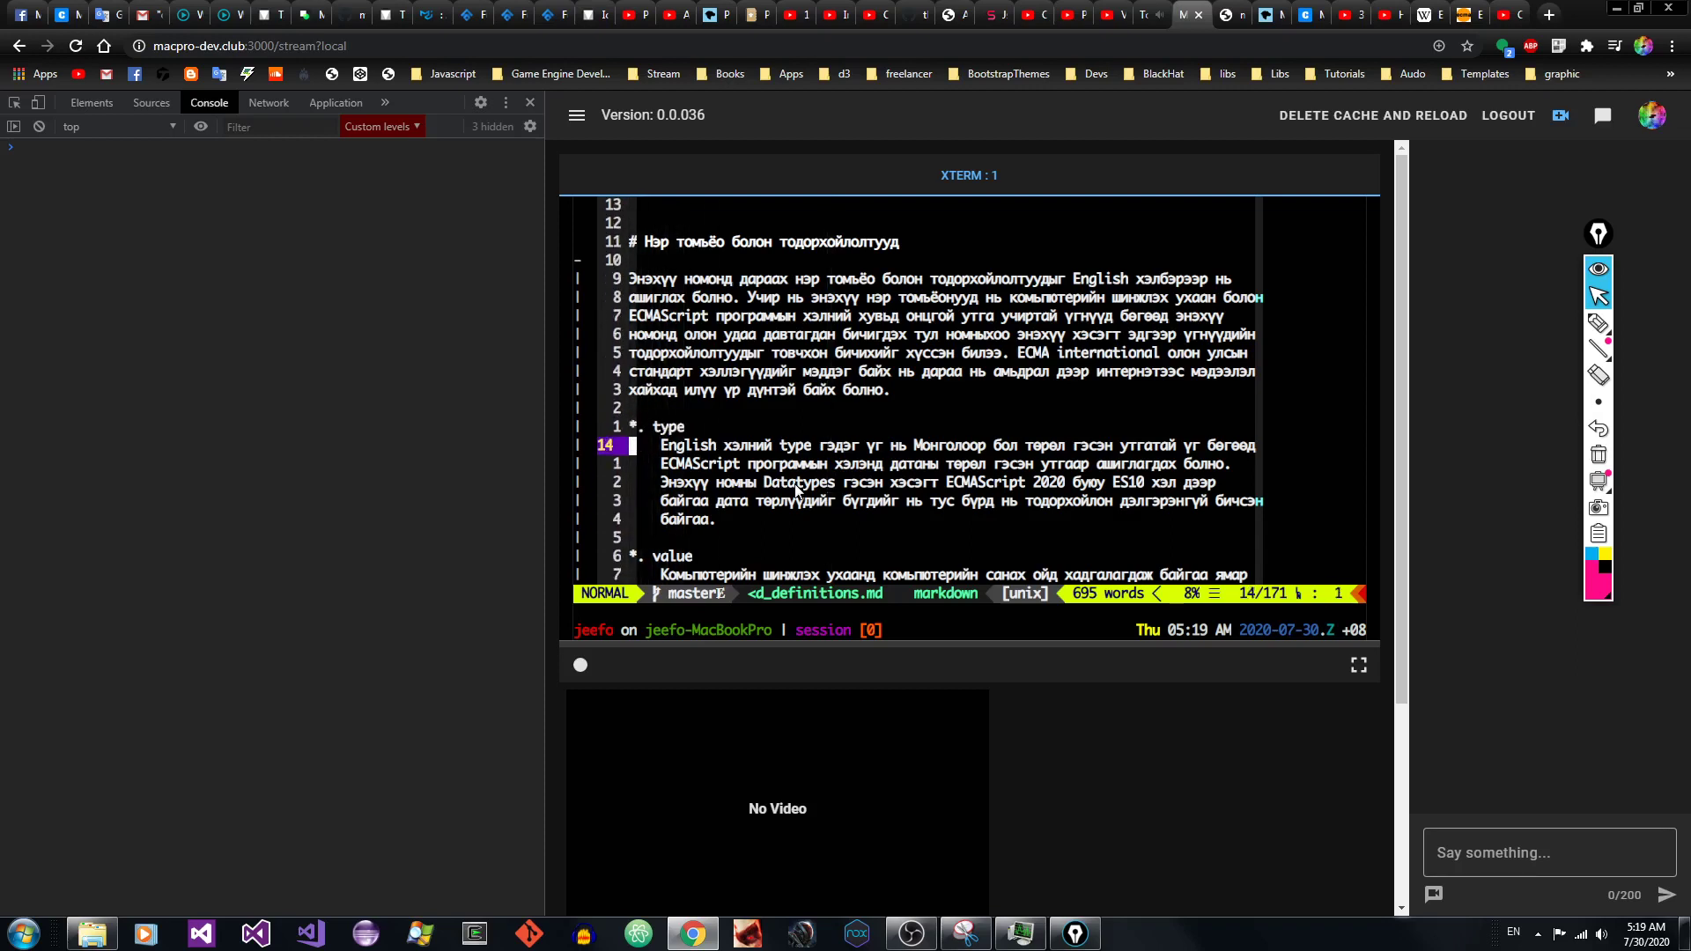
# Step: Move to the first line of the "value" definition and read it up to the second "комьпютерийн"
pyautogui.scroll(-3, 795, 491)
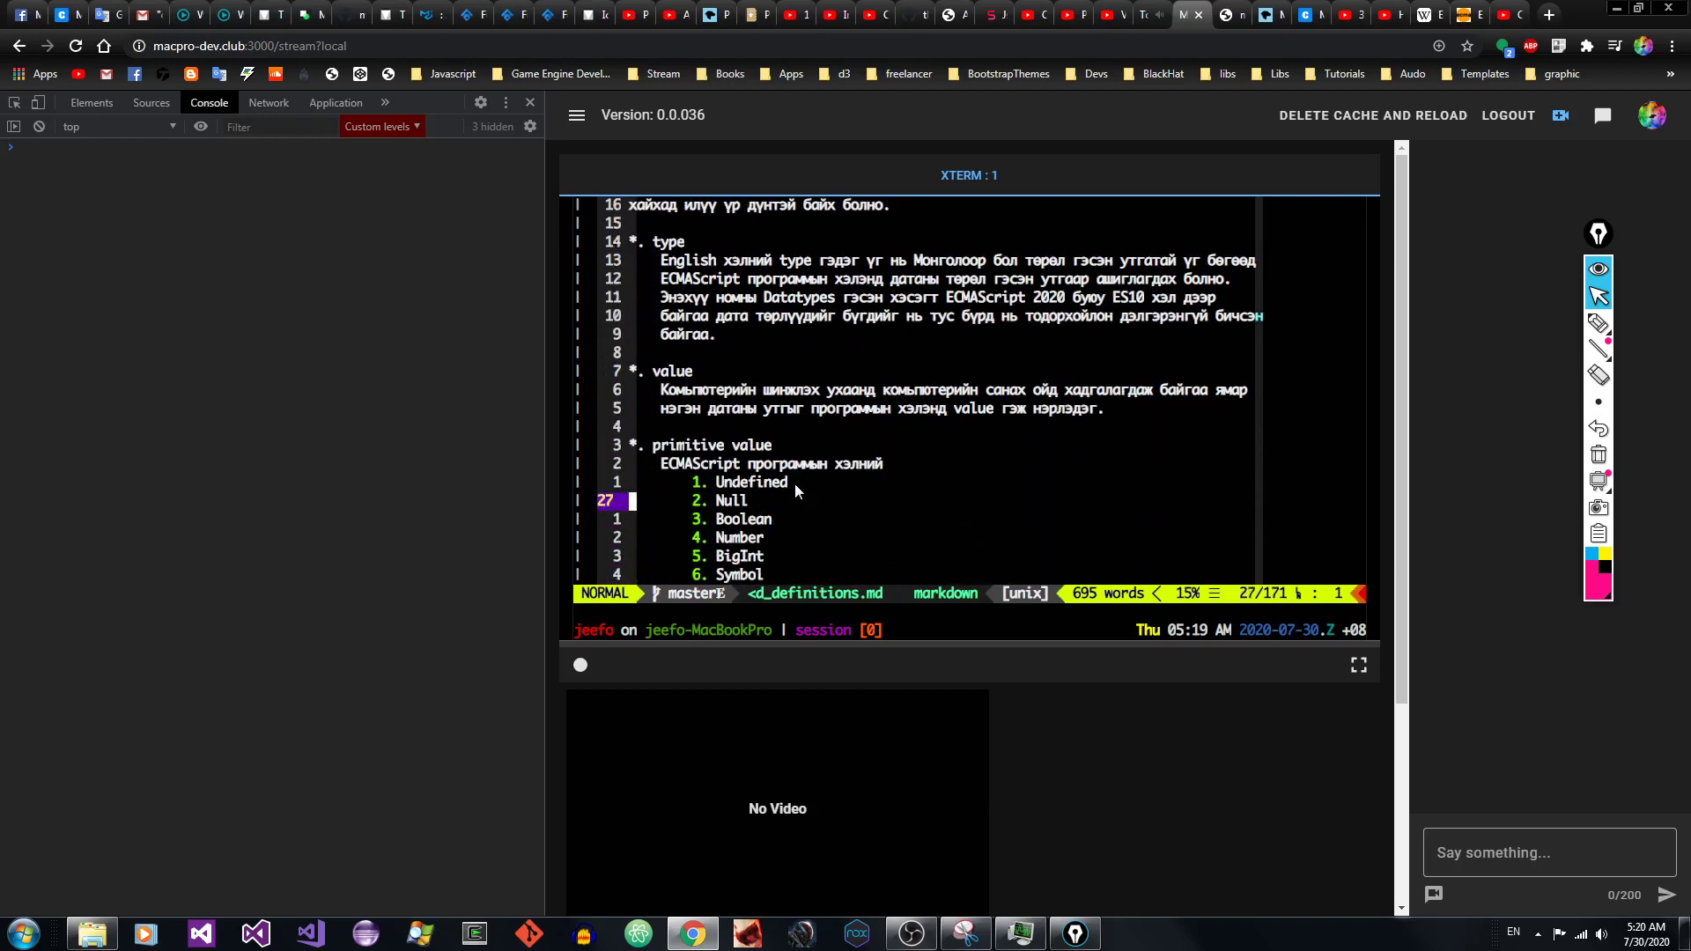
pyautogui.press('j')
pyautogui.press('j')
pyautogui.press('j')
pyautogui.press('l')
pyautogui.press('l')
pyautogui.press('l')
pyautogui.press('l')
pyautogui.press('l')
pyautogui.press('l')
pyautogui.press('l')
pyautogui.press('l')
pyautogui.press('l')
pyautogui.press('l')
pyautogui.press('l')
pyautogui.press('l')
pyautogui.press('l')
pyautogui.press('l')
pyautogui.press('l')
pyautogui.press('l')
pyautogui.press('l')
pyautogui.press('l')
pyautogui.press('l')
pyautogui.press('l')
pyautogui.press('l')
pyautogui.press('l')
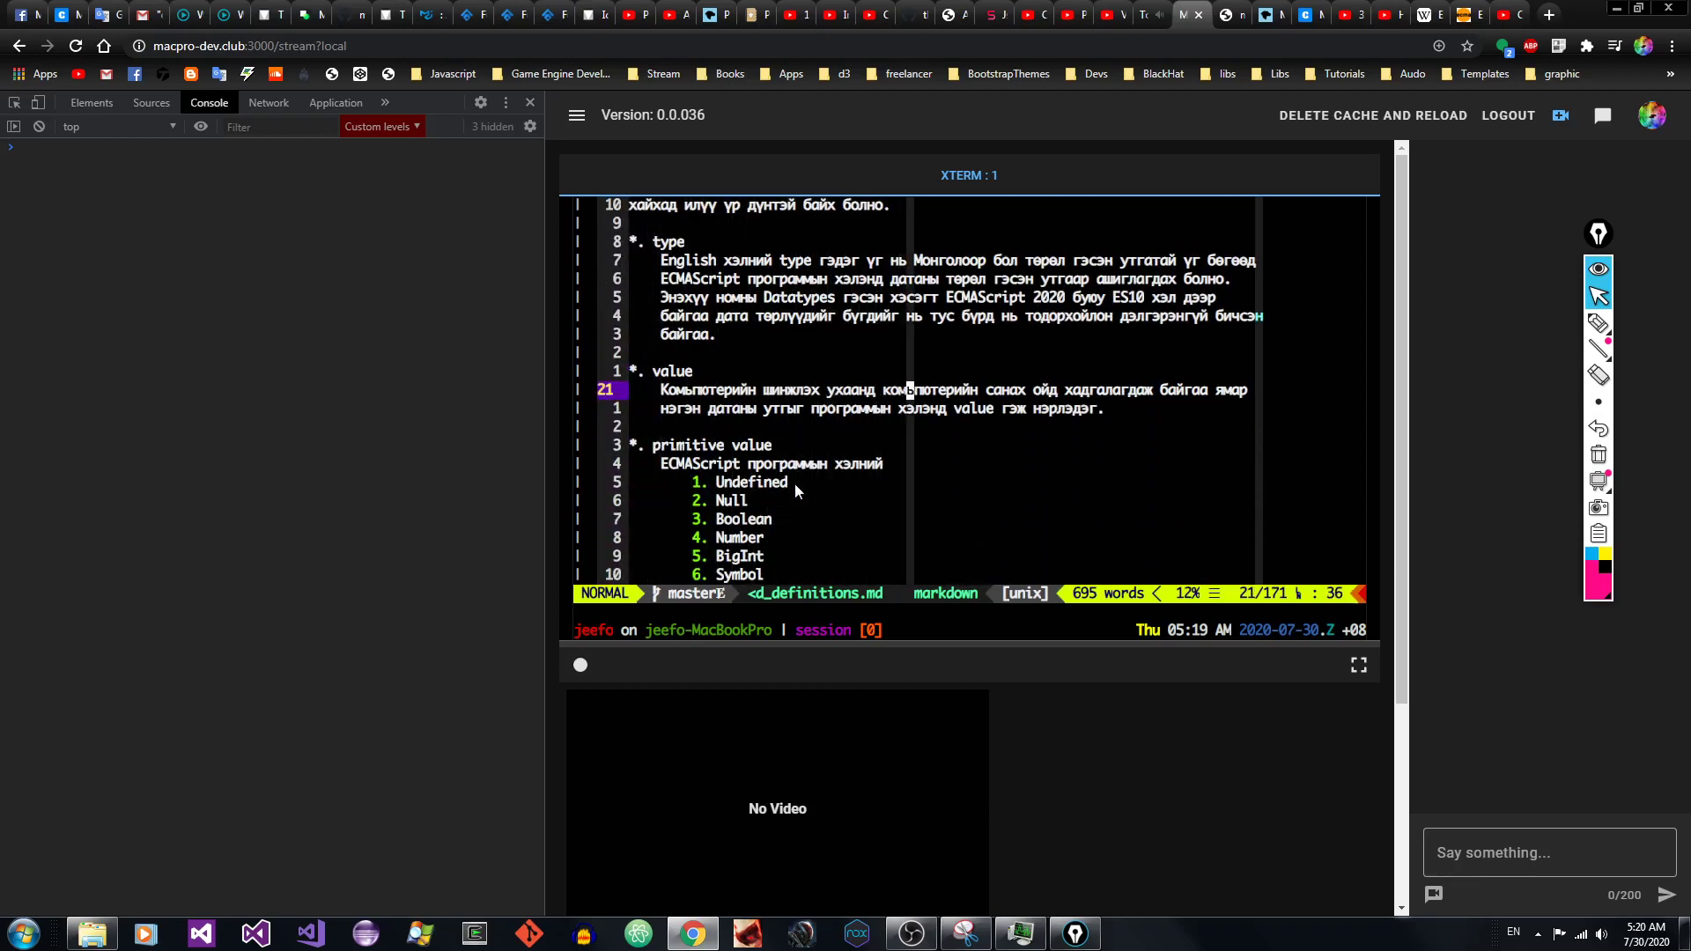
# Step: Read the second line of the "value" definition through "программын" to the start of "хэлэнд"
pyautogui.press('j')
pyautogui.press('h')
pyautogui.press('h')
pyautogui.press('h')
pyautogui.press('h')
pyautogui.press('h')
pyautogui.press('h')
pyautogui.press('h')
pyautogui.press('h')
pyautogui.press('h')
pyautogui.press('h')
pyautogui.press('h')
pyautogui.press('h')
pyautogui.press('h')
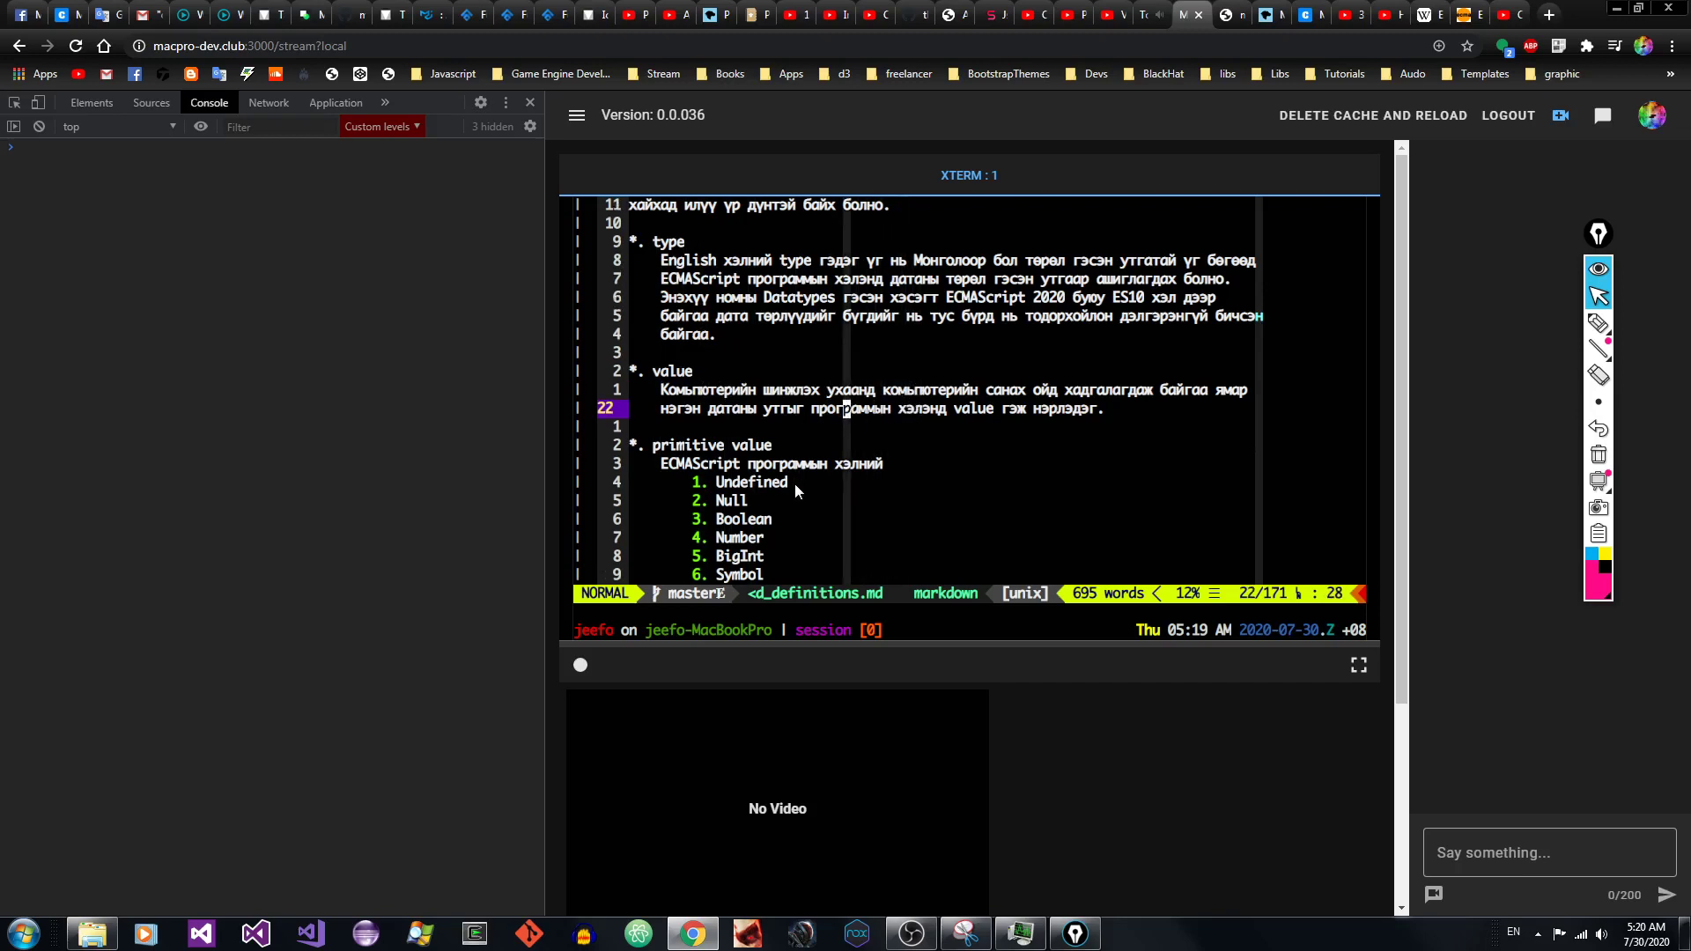
pyautogui.press('l')
pyautogui.press('l')
pyautogui.press('l')
pyautogui.press('l')
pyautogui.press('l')
pyautogui.press('l')
pyautogui.press('l')
pyautogui.press('l')
pyautogui.press('l')
pyautogui.press('l')
pyautogui.press('l')
pyautogui.press('l')
pyautogui.press('l')
pyautogui.press('l')
pyautogui.press('l')
pyautogui.press('l')
pyautogui.press('l')
pyautogui.press('l')
pyautogui.press('l')
pyautogui.press('l')
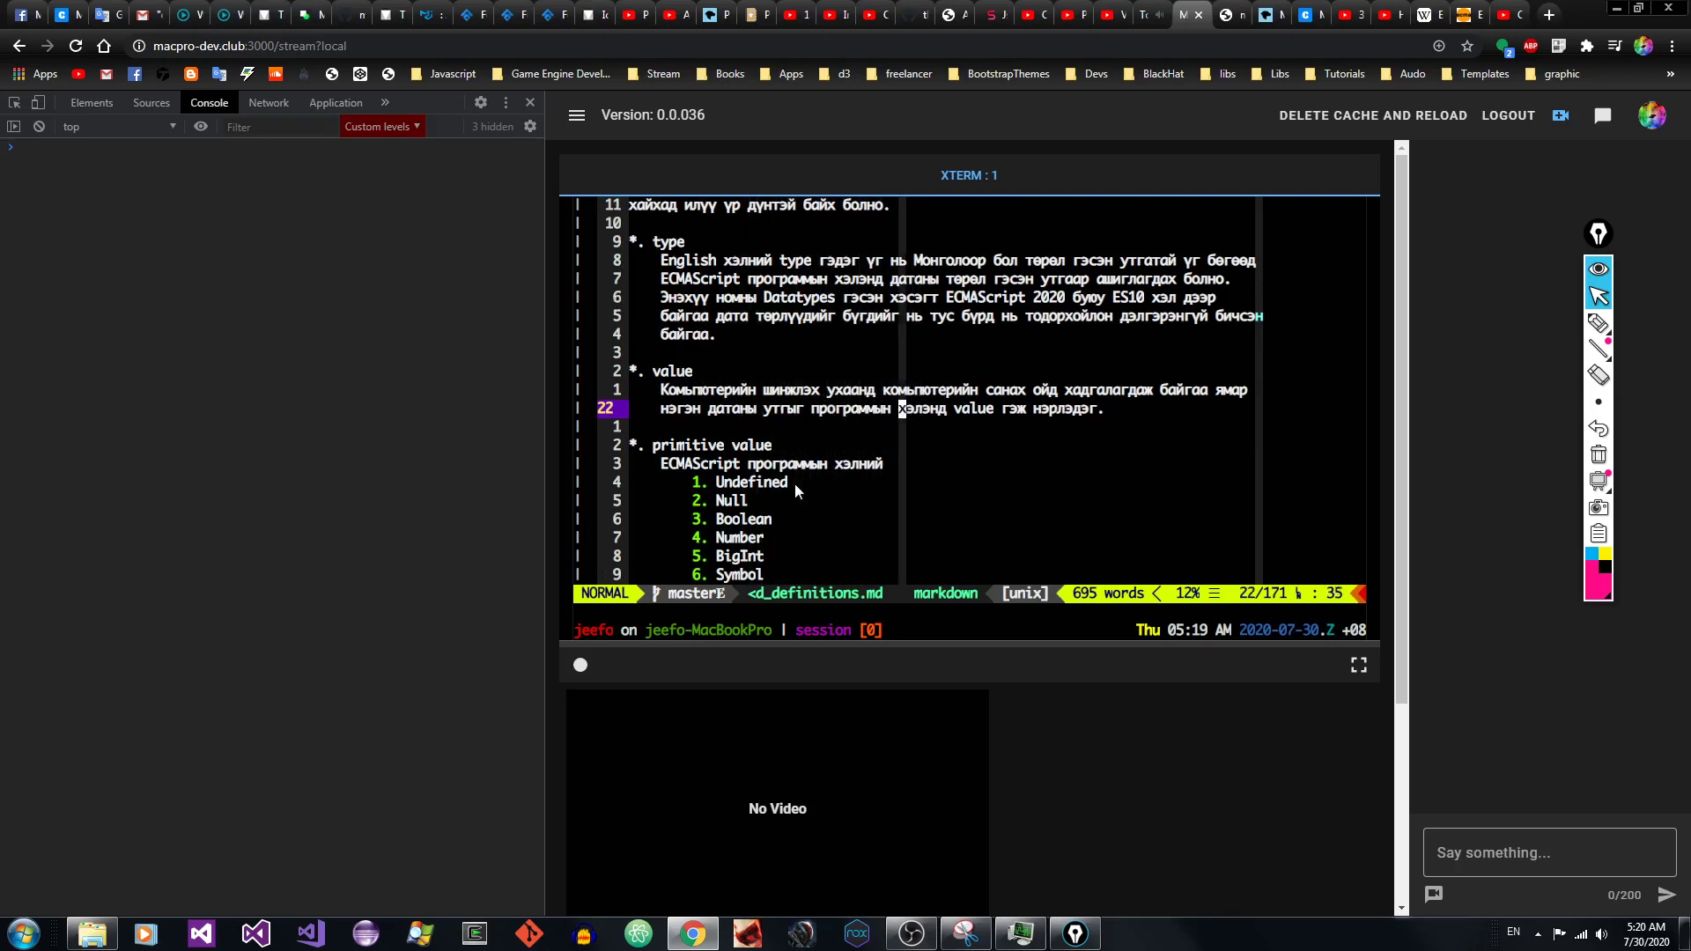
# Step: Highlight the phrase "Комьпютерийн шинжлэх ухаанд" in the first line of the "value" definition, then clear the selection
pyautogui.press('k')
pyautogui.press('b')
pyautogui.press('b')
pyautogui.press('b')
pyautogui.press('v')
pyautogui.press('e')
pyautogui.press('e')
pyautogui.press('e')
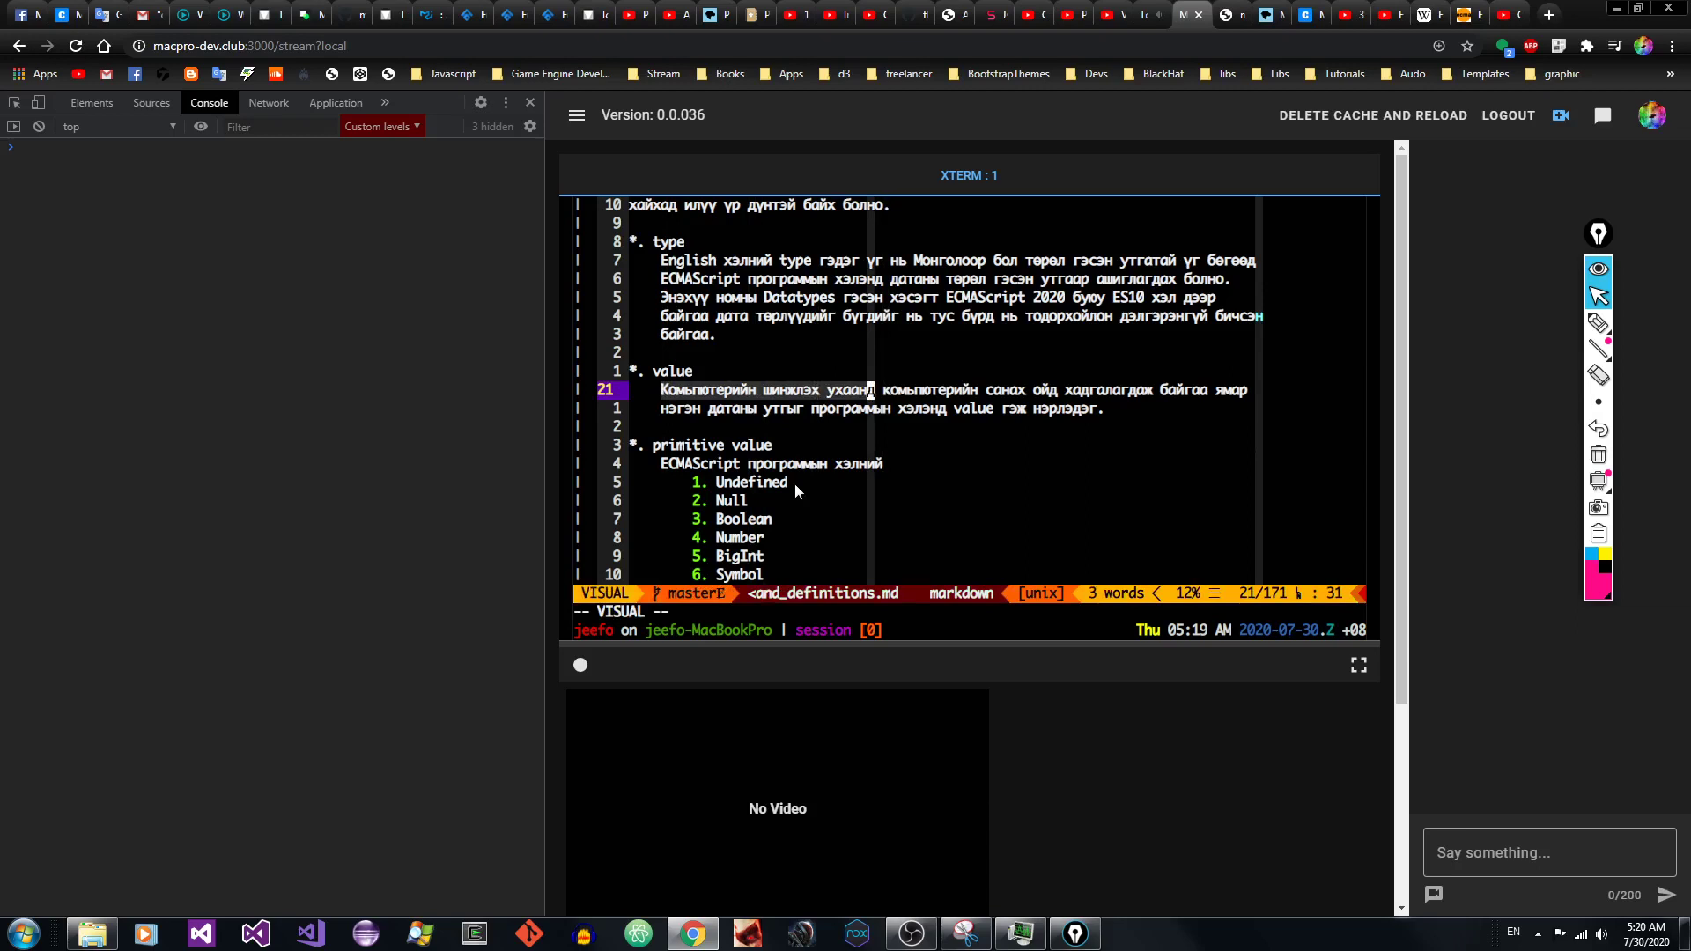
pyautogui.press('Escape')
# Step: Reread the first line of the "value" definition back and forth around "Комьпютерийн шинжлэх ухаанд"
pyautogui.press('j')
pyautogui.press('k')
pyautogui.press('h')
pyautogui.press('h')
pyautogui.press('h')
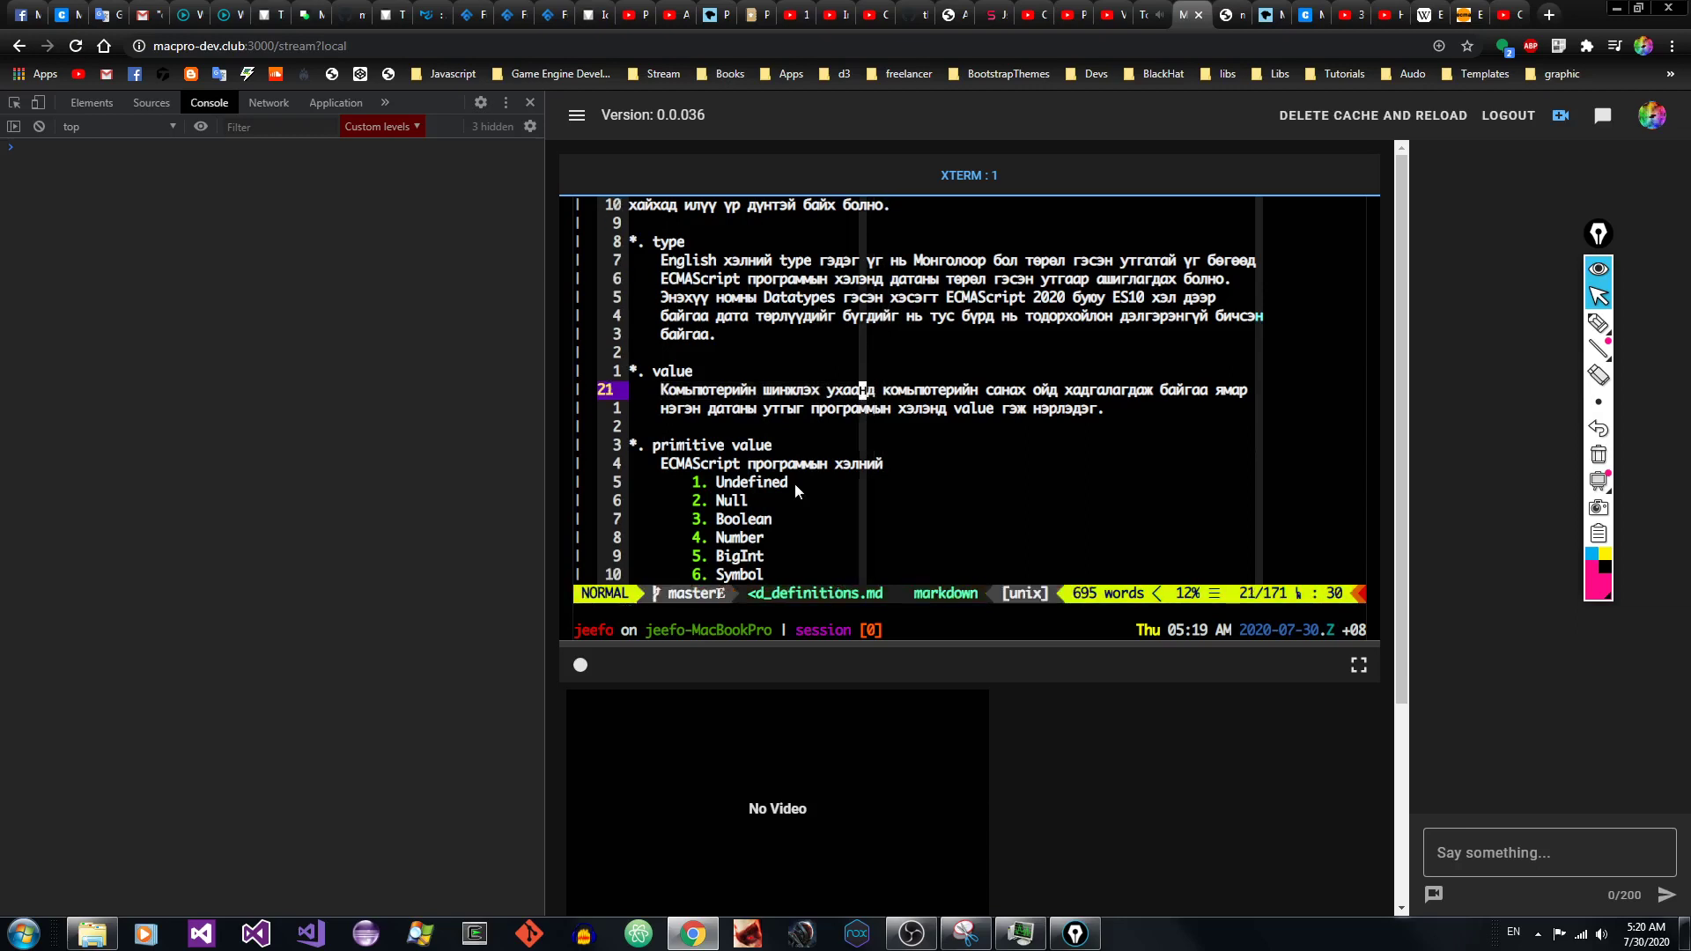
pyautogui.press('h')
pyautogui.press('h')
pyautogui.press('h')
pyautogui.press('h')
pyautogui.press('h')
pyautogui.press('h')
pyautogui.press('h')
pyautogui.press('h')
pyautogui.press('h')
pyautogui.press('h')
pyautogui.press('h')
pyautogui.press('h')
pyautogui.press('h')
pyautogui.press('h')
pyautogui.press('h')
pyautogui.press('h')
pyautogui.press('h')
pyautogui.press('h')
pyautogui.press('h')
pyautogui.press('h')
pyautogui.press('l')
pyautogui.press('l')
pyautogui.press('l')
pyautogui.press('l')
pyautogui.press('l')
pyautogui.press('l')
pyautogui.press('l')
pyautogui.press('l')
pyautogui.press('l')
pyautogui.press('l')
pyautogui.press('l')
pyautogui.press('l')
pyautogui.press('l')
pyautogui.press('l')
pyautogui.press('l')
pyautogui.press('l')
pyautogui.press('l')
pyautogui.press('l')
pyautogui.press('l')
pyautogui.press('l')
# Step: Go back up to the "value" term heading and place the cursor on the word "value"
pyautogui.press('j')
pyautogui.press('h')
pyautogui.press('h')
pyautogui.press('h')
pyautogui.press('k')
pyautogui.press('h')
pyautogui.press('k')
pyautogui.press('h')
pyautogui.press('h')
pyautogui.press('h')
pyautogui.press('l')
pyautogui.press('l')
pyautogui.press('l')
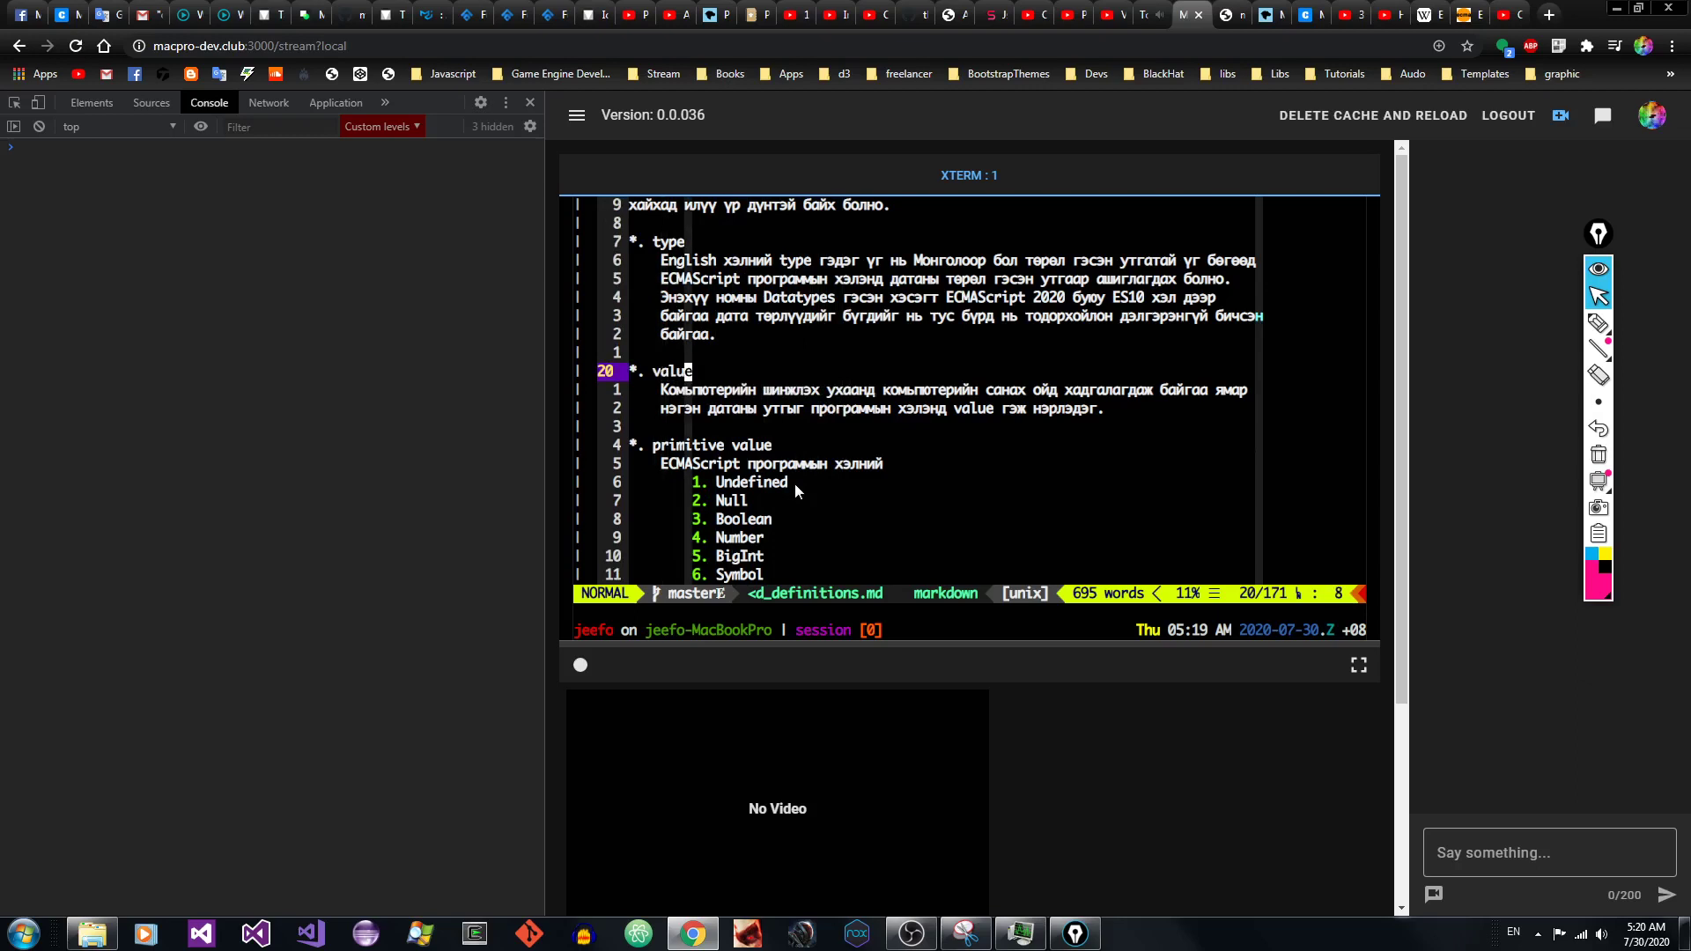
# Step: Reread the second line of the "value" definition from "датаны утгыг" up to the start of "программын"
pyautogui.press('j')
pyautogui.press('j')
pyautogui.press('l')
pyautogui.press('l')
pyautogui.press('l')
pyautogui.press('l')
pyautogui.press('l')
pyautogui.press('l')
pyautogui.press('l')
pyautogui.press('l')
pyautogui.press('l')
pyautogui.press('l')
pyautogui.press('l')
pyautogui.press('l')
pyautogui.press('l')
pyautogui.press('l')
pyautogui.press('l')
pyautogui.press('l')
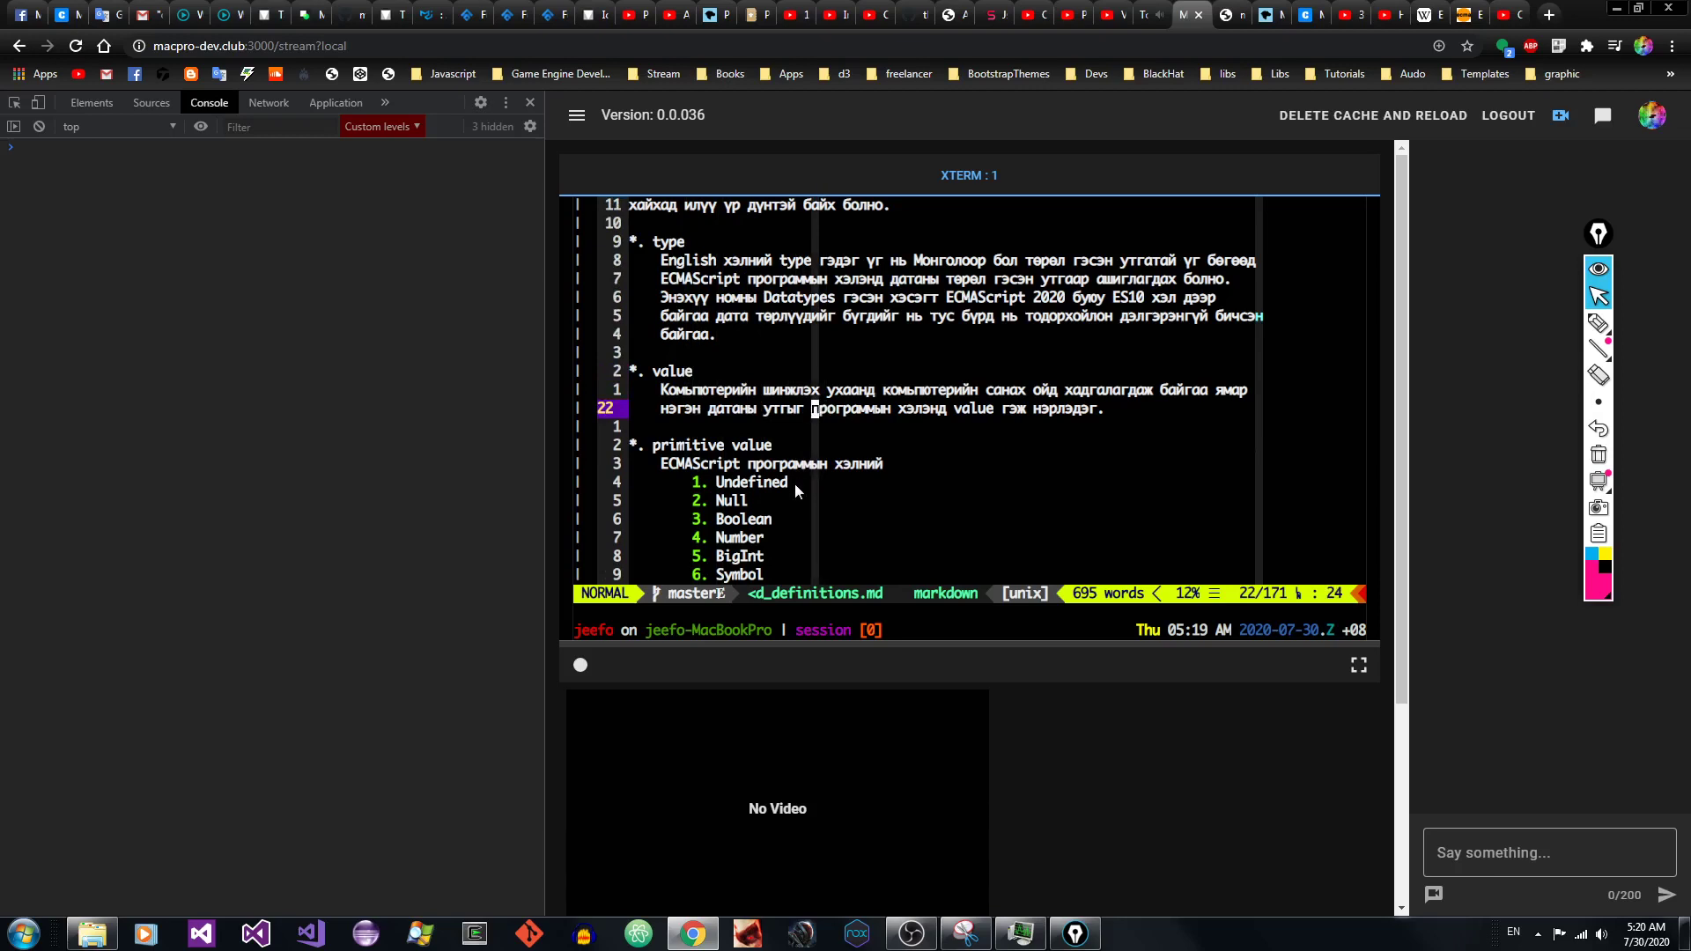
# Step: Reread the first line of the "value" definition onward toward its end
pyautogui.press('l')
pyautogui.press('h')
pyautogui.press('h')
pyautogui.press('h')
pyautogui.press('k')
pyautogui.press('l')
pyautogui.press('l')
pyautogui.press('l')
pyautogui.press('l')
pyautogui.press('l')
pyautogui.press('l')
pyautogui.press('l')
pyautogui.press('l')
pyautogui.press('l')
pyautogui.press('l')
pyautogui.press('l')
pyautogui.press('l')
pyautogui.press('l')
pyautogui.press('l')
pyautogui.press('l')
pyautogui.press('l')
pyautogui.press('l')
pyautogui.press('l')
pyautogui.press('l')
pyautogui.press('l')
pyautogui.press('l')
pyautogui.press('l')
pyautogui.press('l')
pyautogui.press('l')
pyautogui.press('l')
pyautogui.press('l')
pyautogui.press('l')
pyautogui.press('l')
# Step: Read the second line of the "value" definition through "программын хэлэнд", stopping just before the word "value"
pyautogui.press('j')
pyautogui.press('h')
pyautogui.press('h')
pyautogui.press('h')
pyautogui.press('h')
pyautogui.press('h')
pyautogui.press('h')
pyautogui.press('h')
pyautogui.press('h')
pyautogui.press('h')
pyautogui.press('h')
pyautogui.press('h')
pyautogui.press('h')
pyautogui.press('h')
pyautogui.press('h')
pyautogui.press('h')
pyautogui.press('h')
pyautogui.press('h')
pyautogui.press('h')
pyautogui.press('h')
pyautogui.press('h')
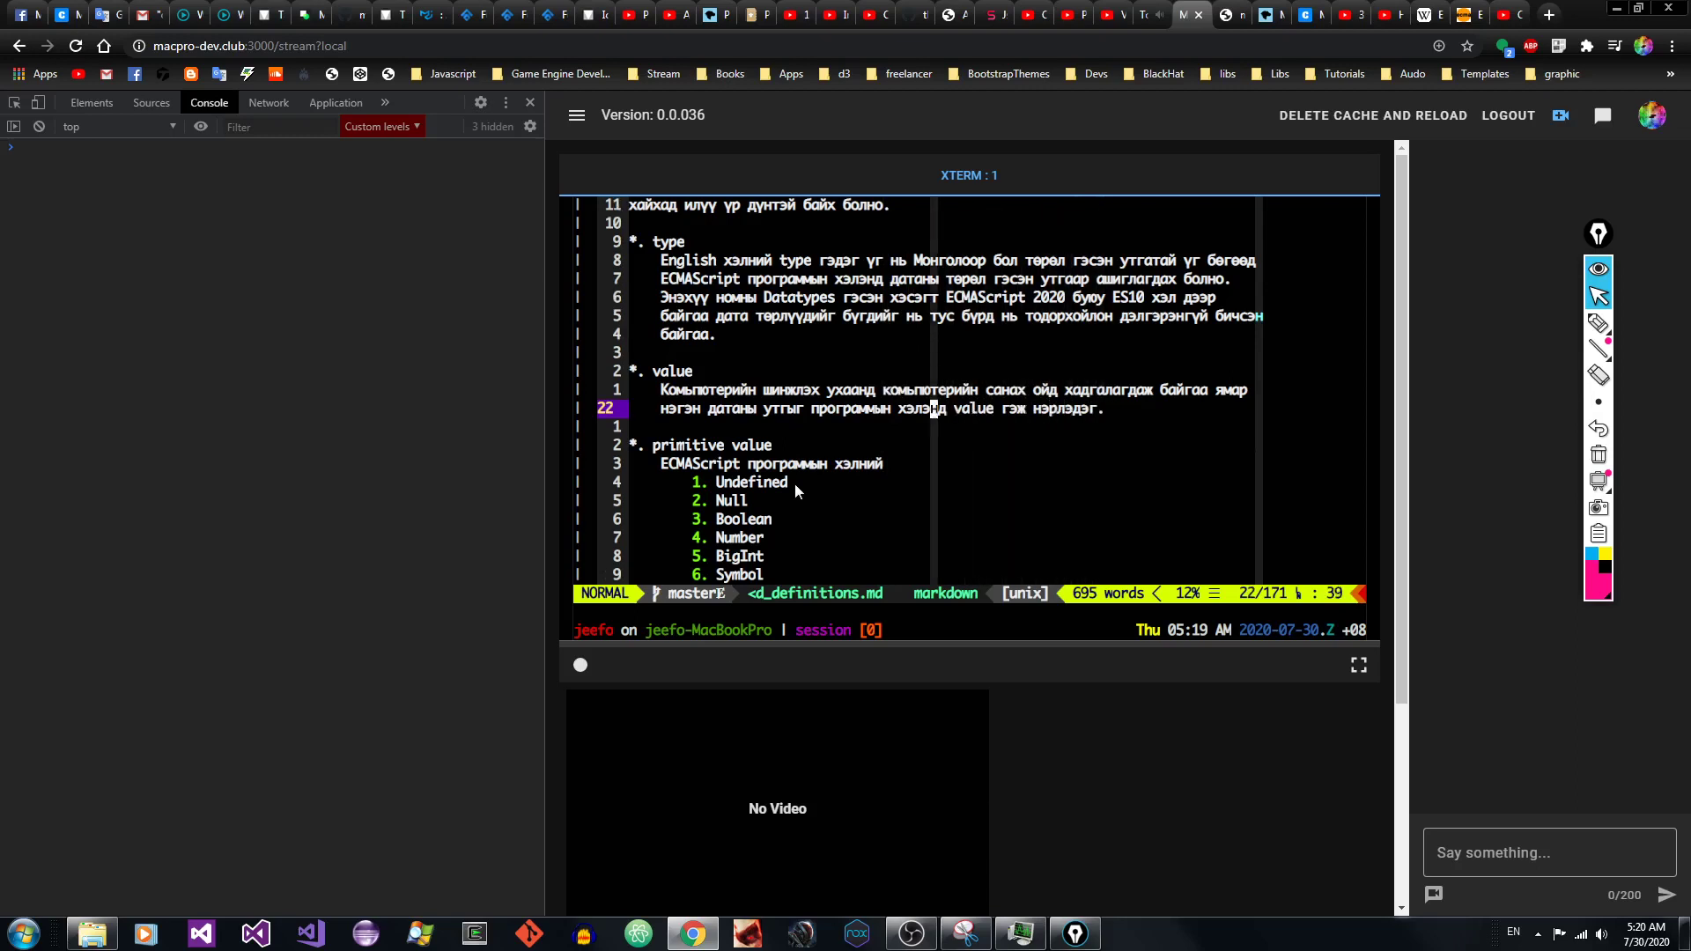
pyautogui.press('l')
pyautogui.press('l')
pyautogui.press('l')
pyautogui.press('l')
pyautogui.press('l')
pyautogui.press('l')
pyautogui.press('l')
pyautogui.press('l')
pyautogui.press('l')
pyautogui.press('l')
pyautogui.press('l')
pyautogui.press('l')
pyautogui.press('l')
pyautogui.press('l')
pyautogui.press('l')
pyautogui.press('l')
pyautogui.press('l')
pyautogui.press('l')
pyautogui.press('l')
pyautogui.press('l')
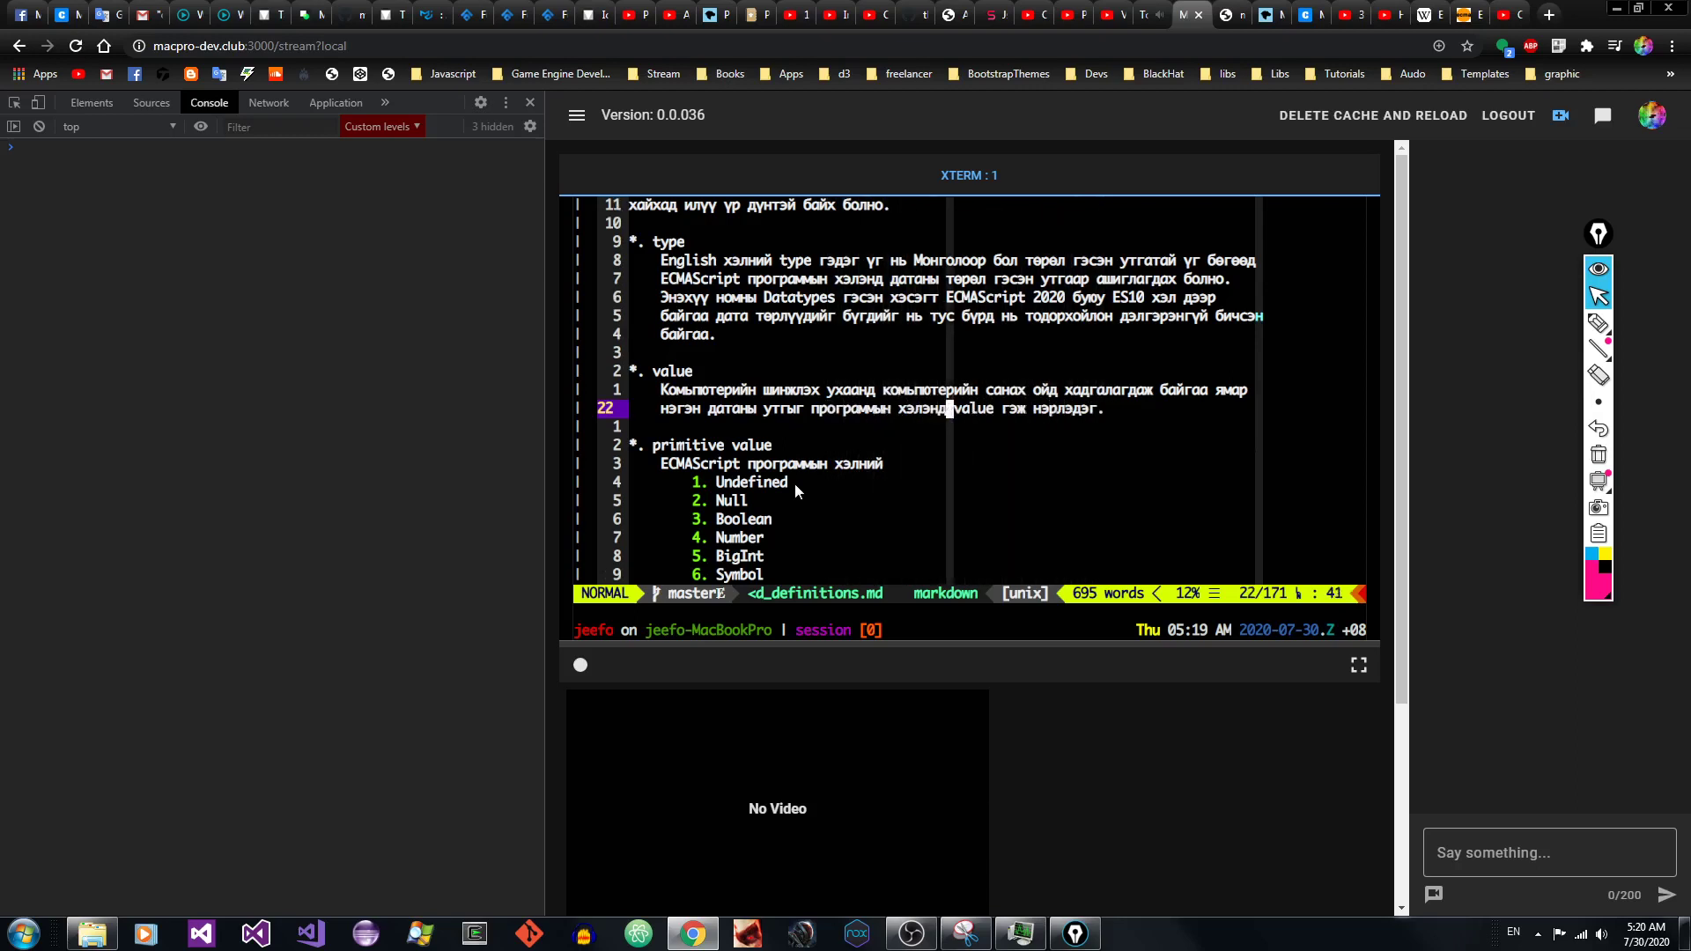
# Step: Look over the lines around the "value" definition and return to the "value" term heading
pyautogui.press('j')
pyautogui.press('k')
pyautogui.press('k')
pyautogui.press('k')
pyautogui.press('j')
pyautogui.press('j')
pyautogui.press('j')
pyautogui.press('j')
pyautogui.press('h')
pyautogui.press('b')
pyautogui.press('k')
pyautogui.press('k')
pyautogui.press('k')
pyautogui.press('k')
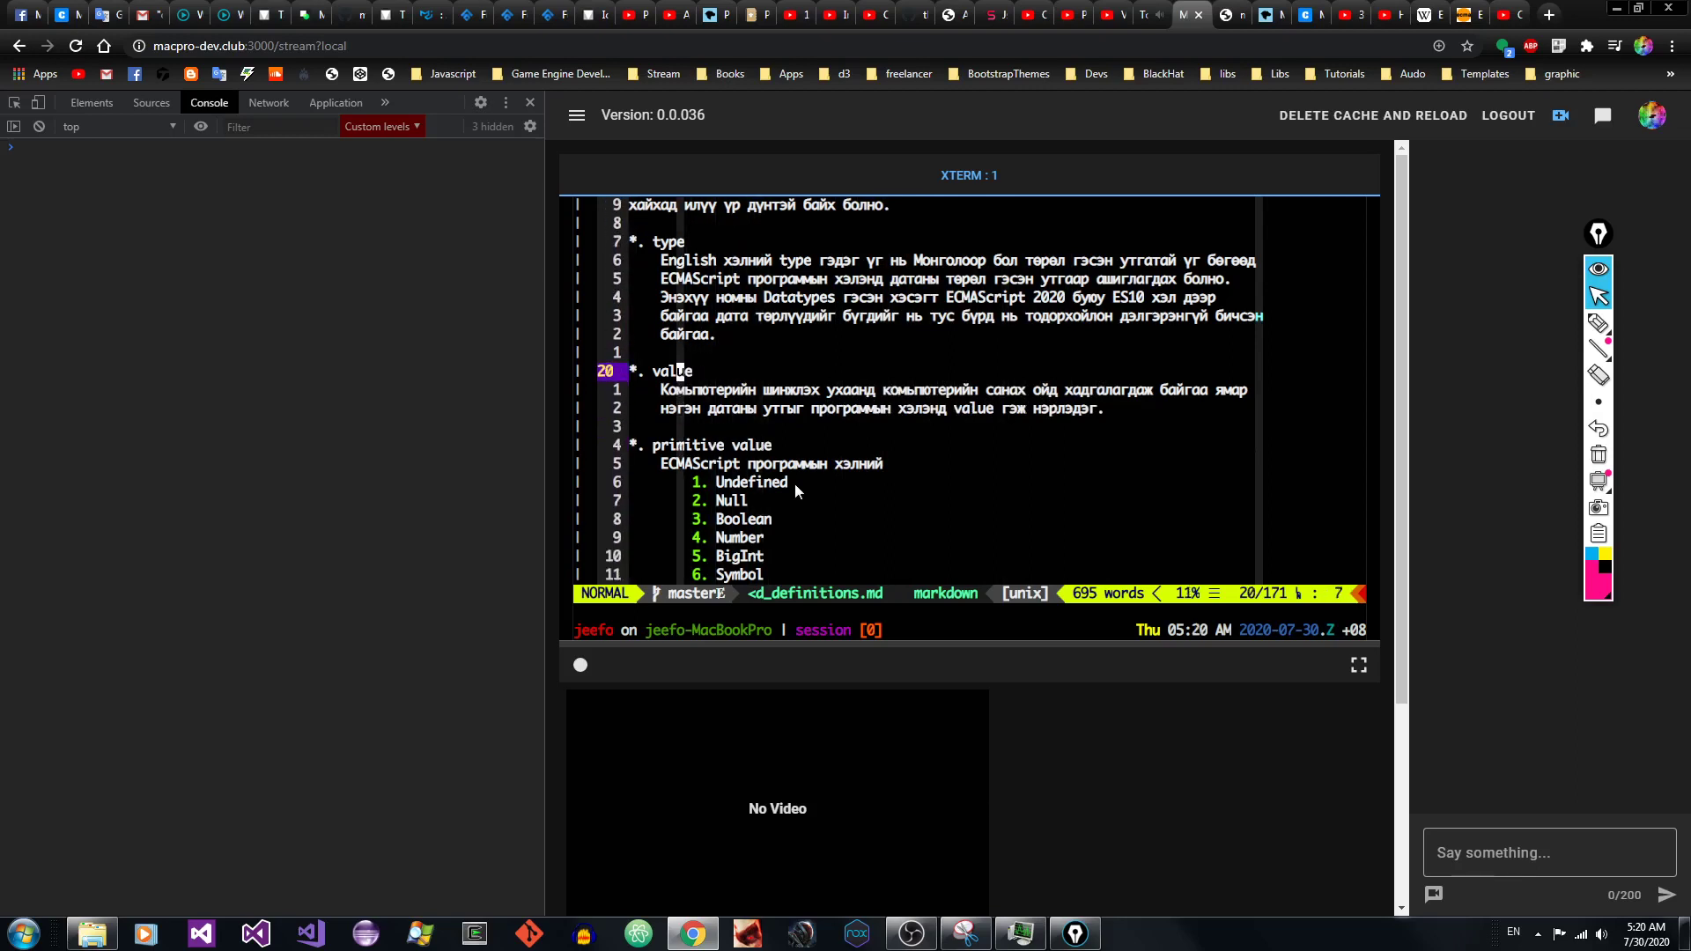
# Step: Highlight whole lines from the "value" heading down to the second line of the "internal value" definition, then clear the selection
pyautogui.hotkey('shift', 'v')
pyautogui.press('j')
pyautogui.press('j')
pyautogui.press('j')
pyautogui.press('j')
pyautogui.press('j')
pyautogui.press('j')
pyautogui.press('j')
pyautogui.press('j')
pyautogui.press('j')
pyautogui.press('j')
pyautogui.press('j')
pyautogui.press('j')
pyautogui.press('j')
pyautogui.press('j')
pyautogui.press('j')
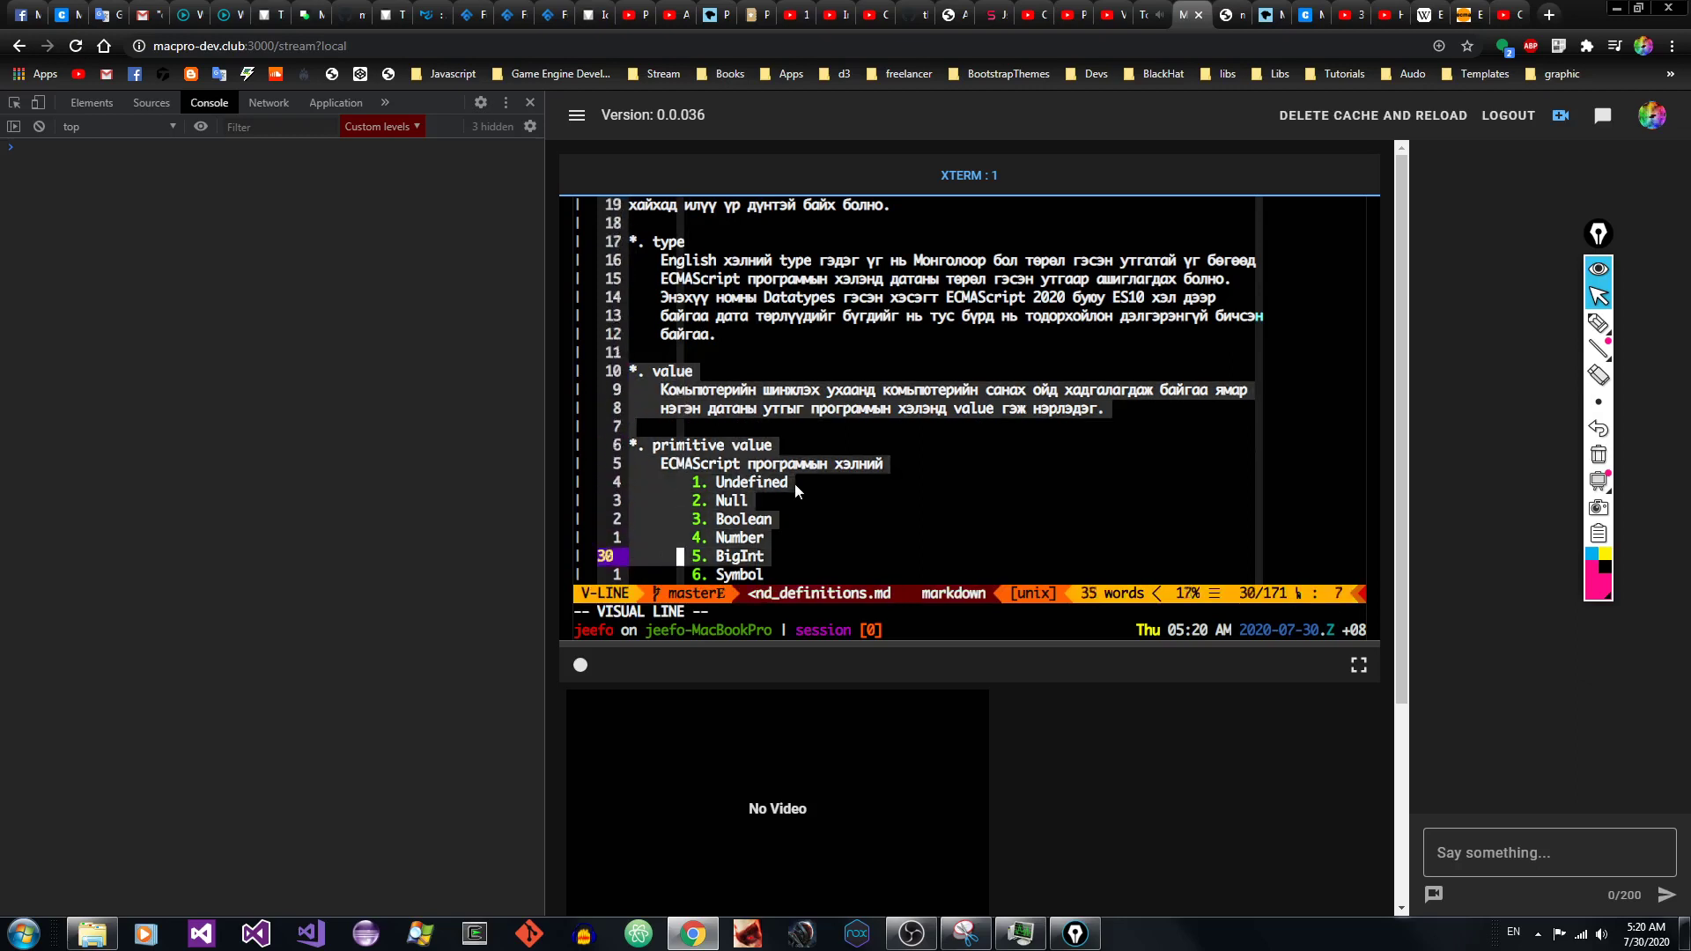
pyautogui.press('j')
pyautogui.press('j')
pyautogui.press('j')
pyautogui.press('j')
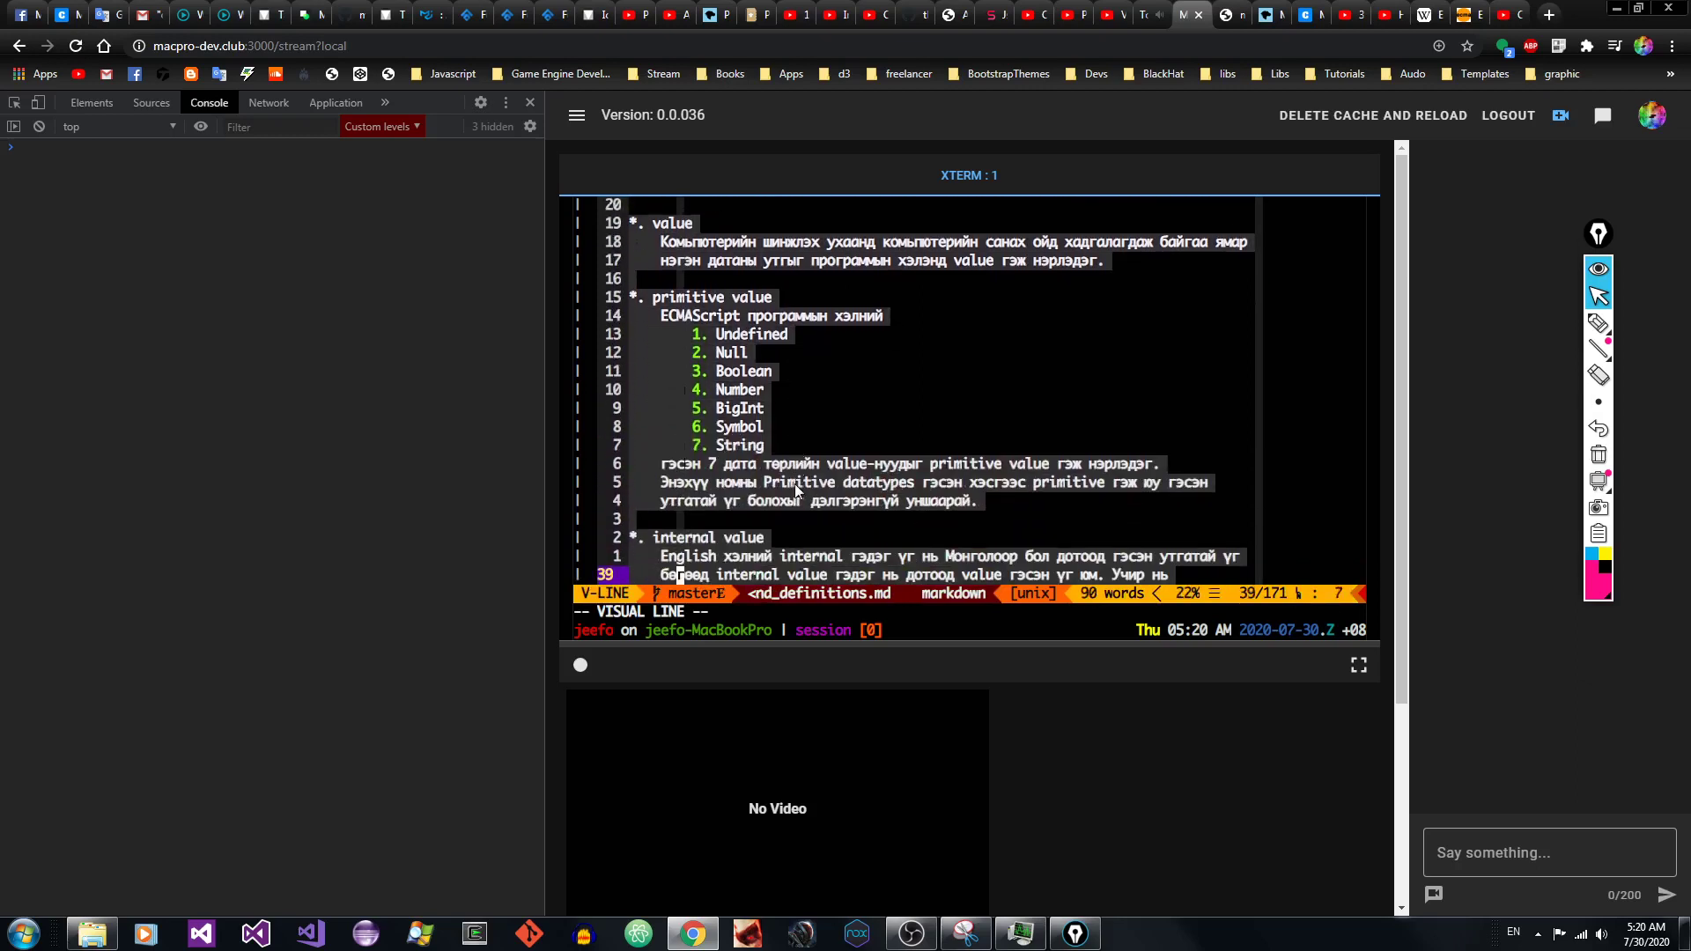
pyautogui.press('Escape')
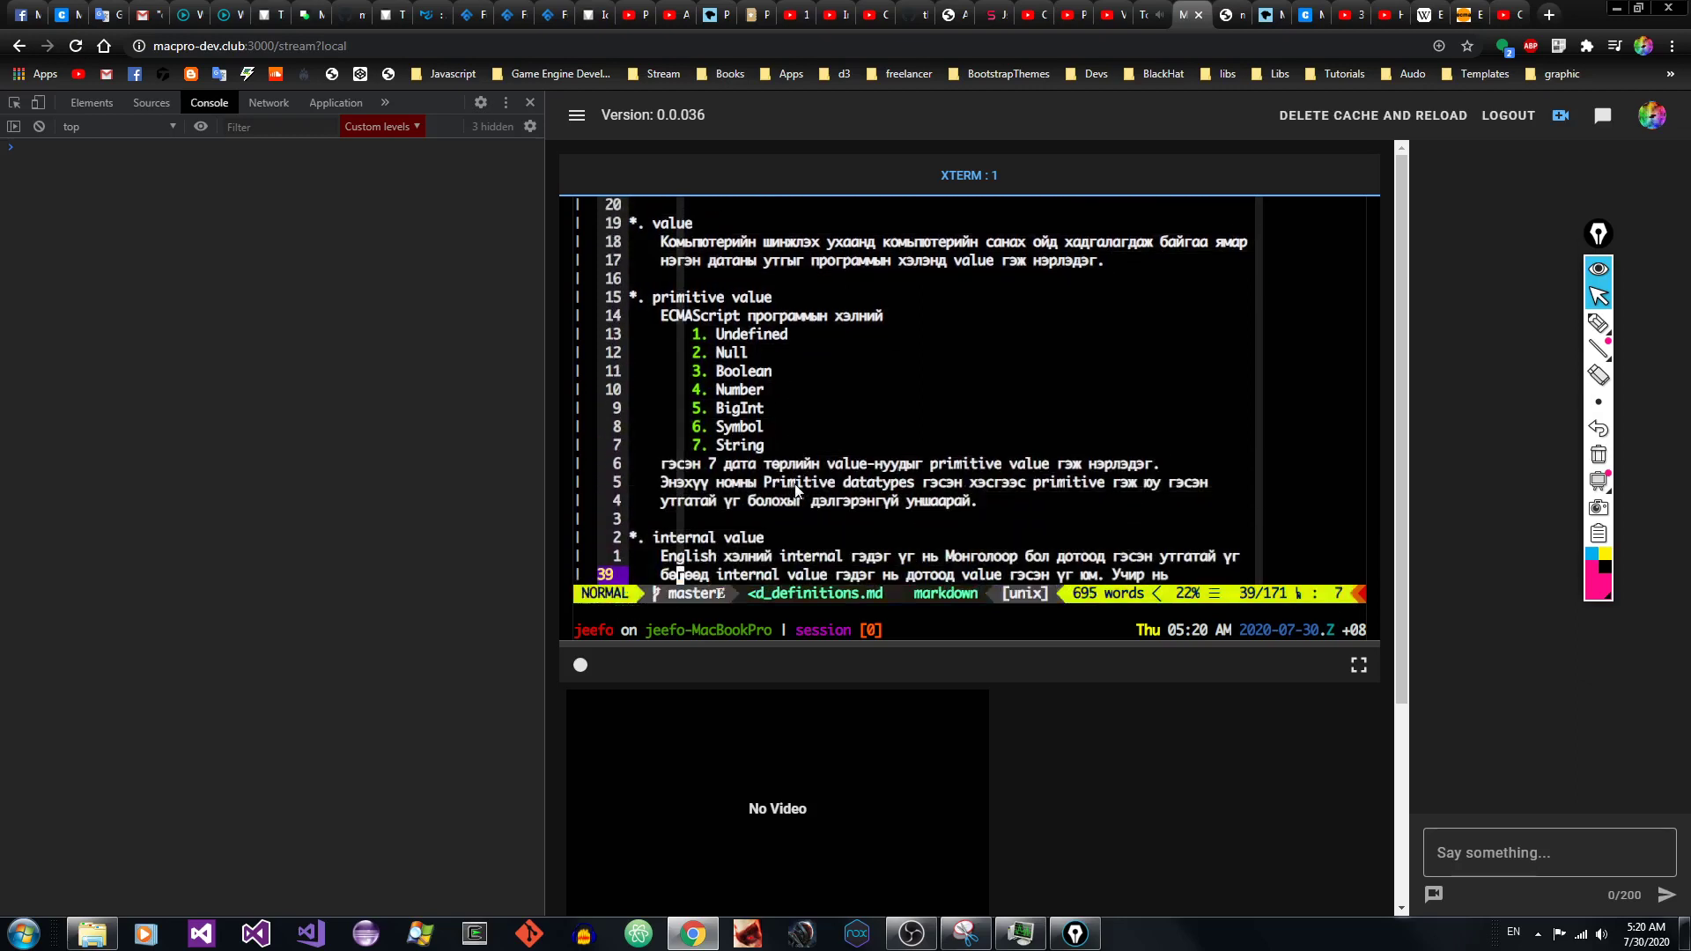
# Step: Look back up from the "internal value" definition through the numbered list of primitive types
pyautogui.press('j')
pyautogui.press('k')
pyautogui.press('k')
pyautogui.press('k')
pyautogui.press('k')
pyautogui.press('k')
pyautogui.press('k')
pyautogui.press('k')
pyautogui.press('k')
pyautogui.press('k')
pyautogui.press('k')
pyautogui.press('k')
pyautogui.press('k')
pyautogui.press('k')
pyautogui.press('k')
pyautogui.press('k')
pyautogui.press('k')
pyautogui.press('k')
pyautogui.press('k')
pyautogui.press('k')
pyautogui.press('k')
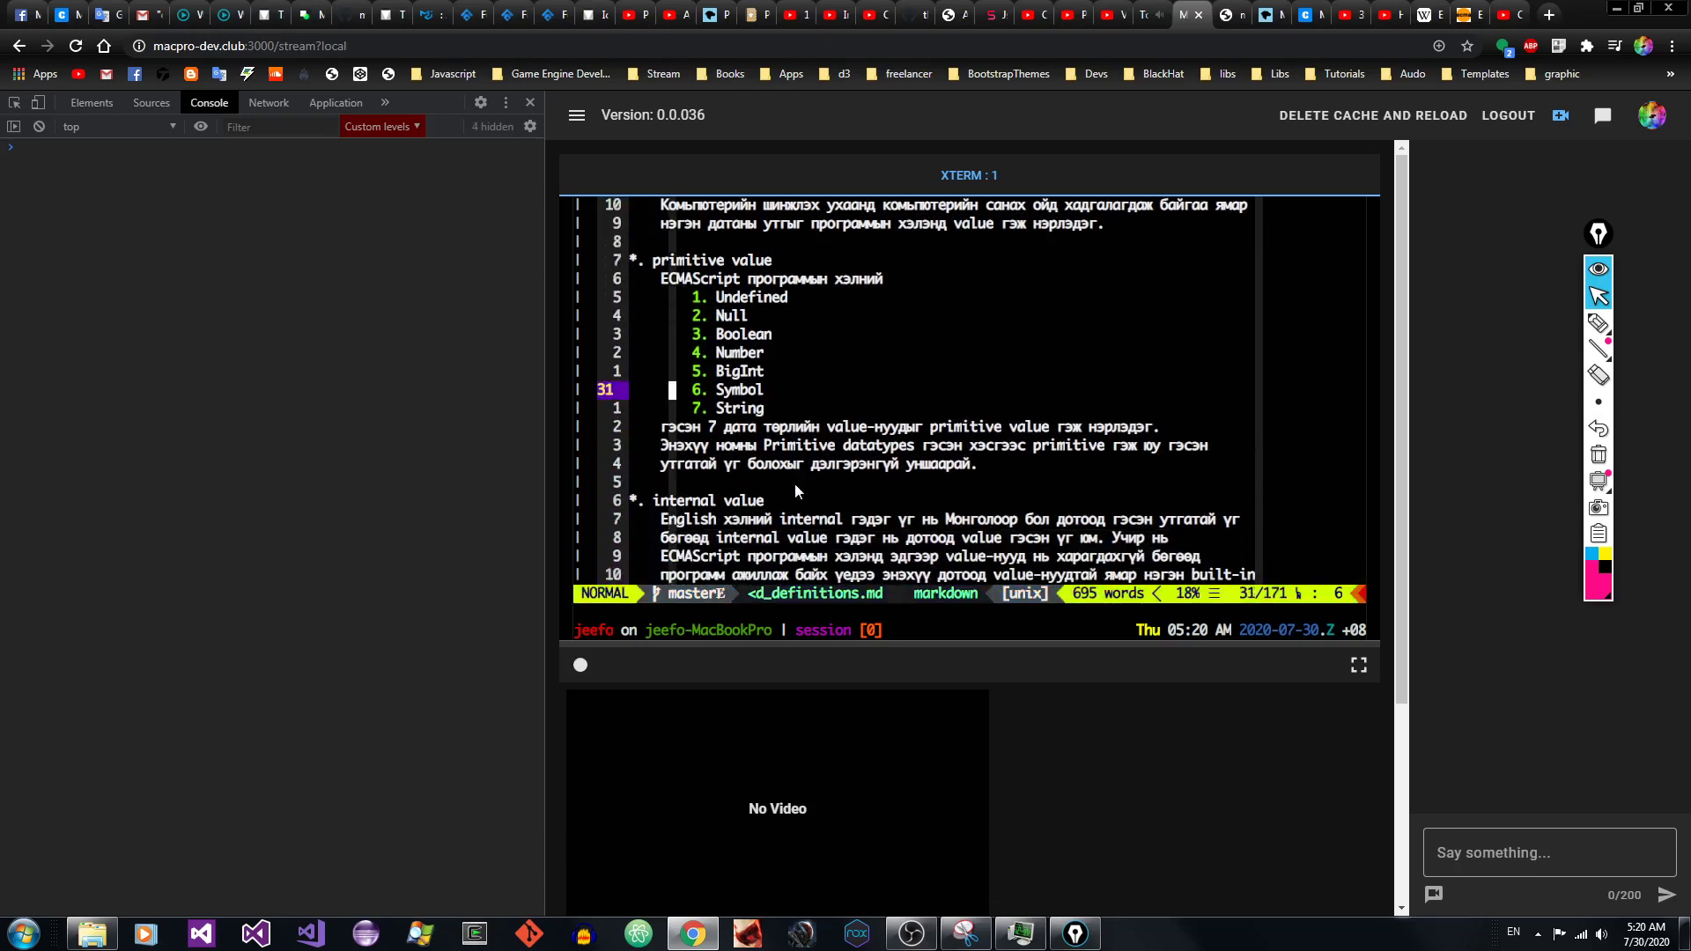
# Step: Go to the "primitive value" term heading and place the cursor just after the word "primitive"
pyautogui.press('j')
pyautogui.press('j')
pyautogui.press('j')
pyautogui.press('k')
pyautogui.press('k')
pyautogui.press('k')
pyautogui.press('k')
pyautogui.press('j')
pyautogui.press('j')
pyautogui.press('j')
pyautogui.press('j')
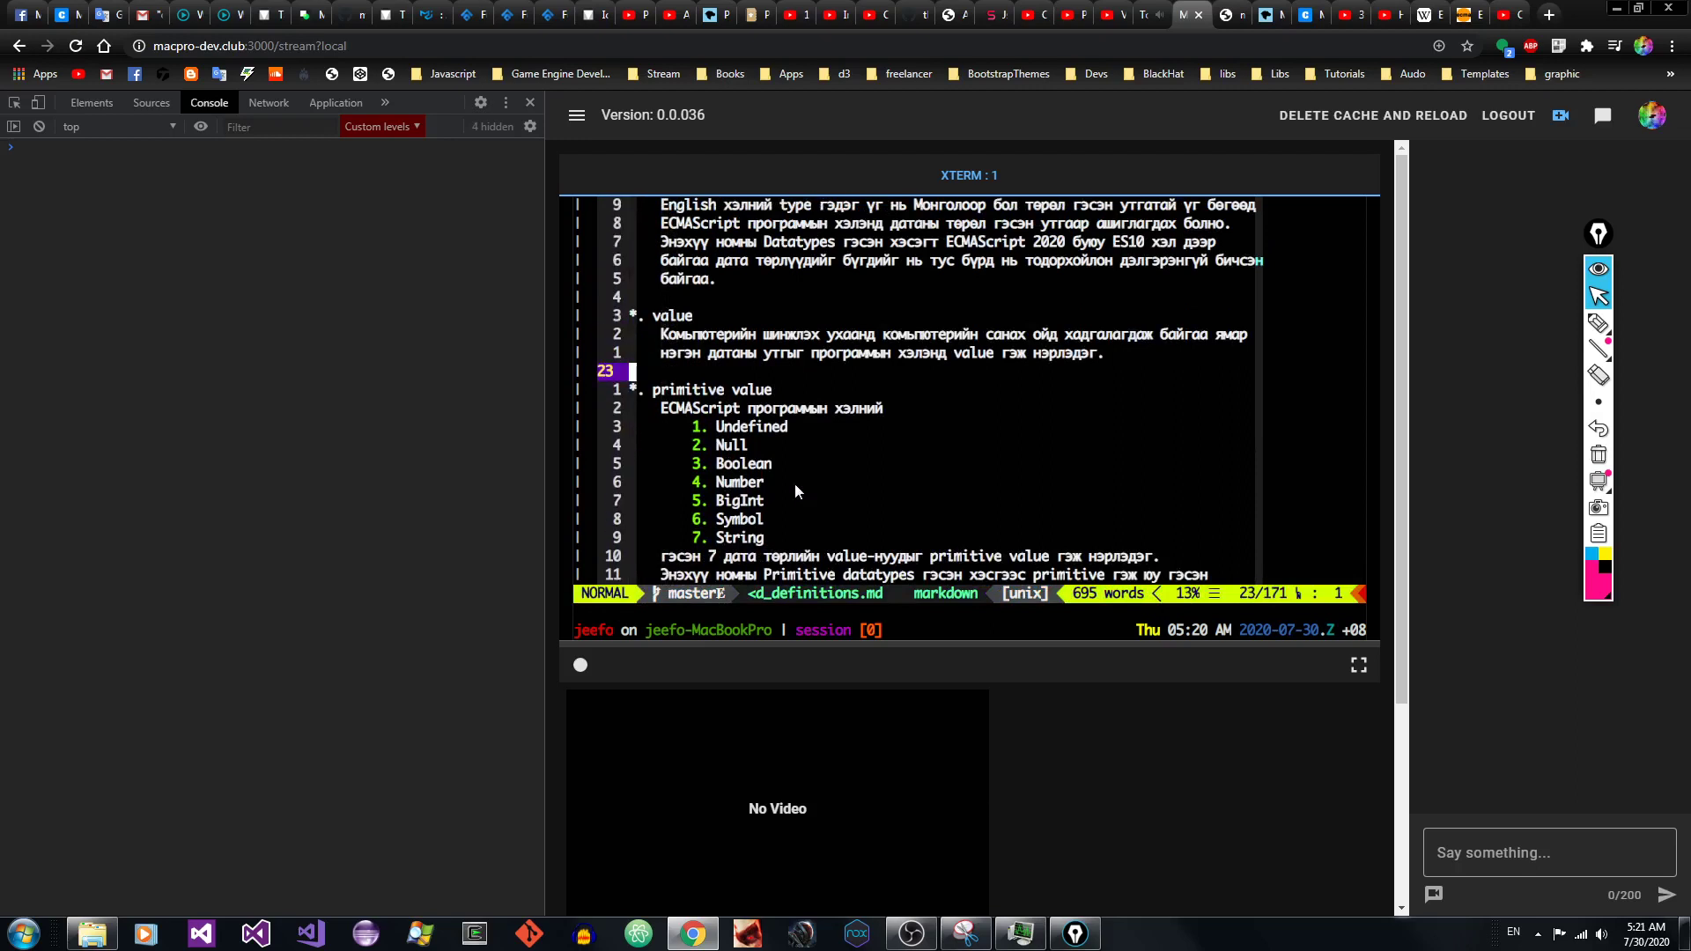
pyautogui.press('l')
pyautogui.press('l')
pyautogui.press('e')
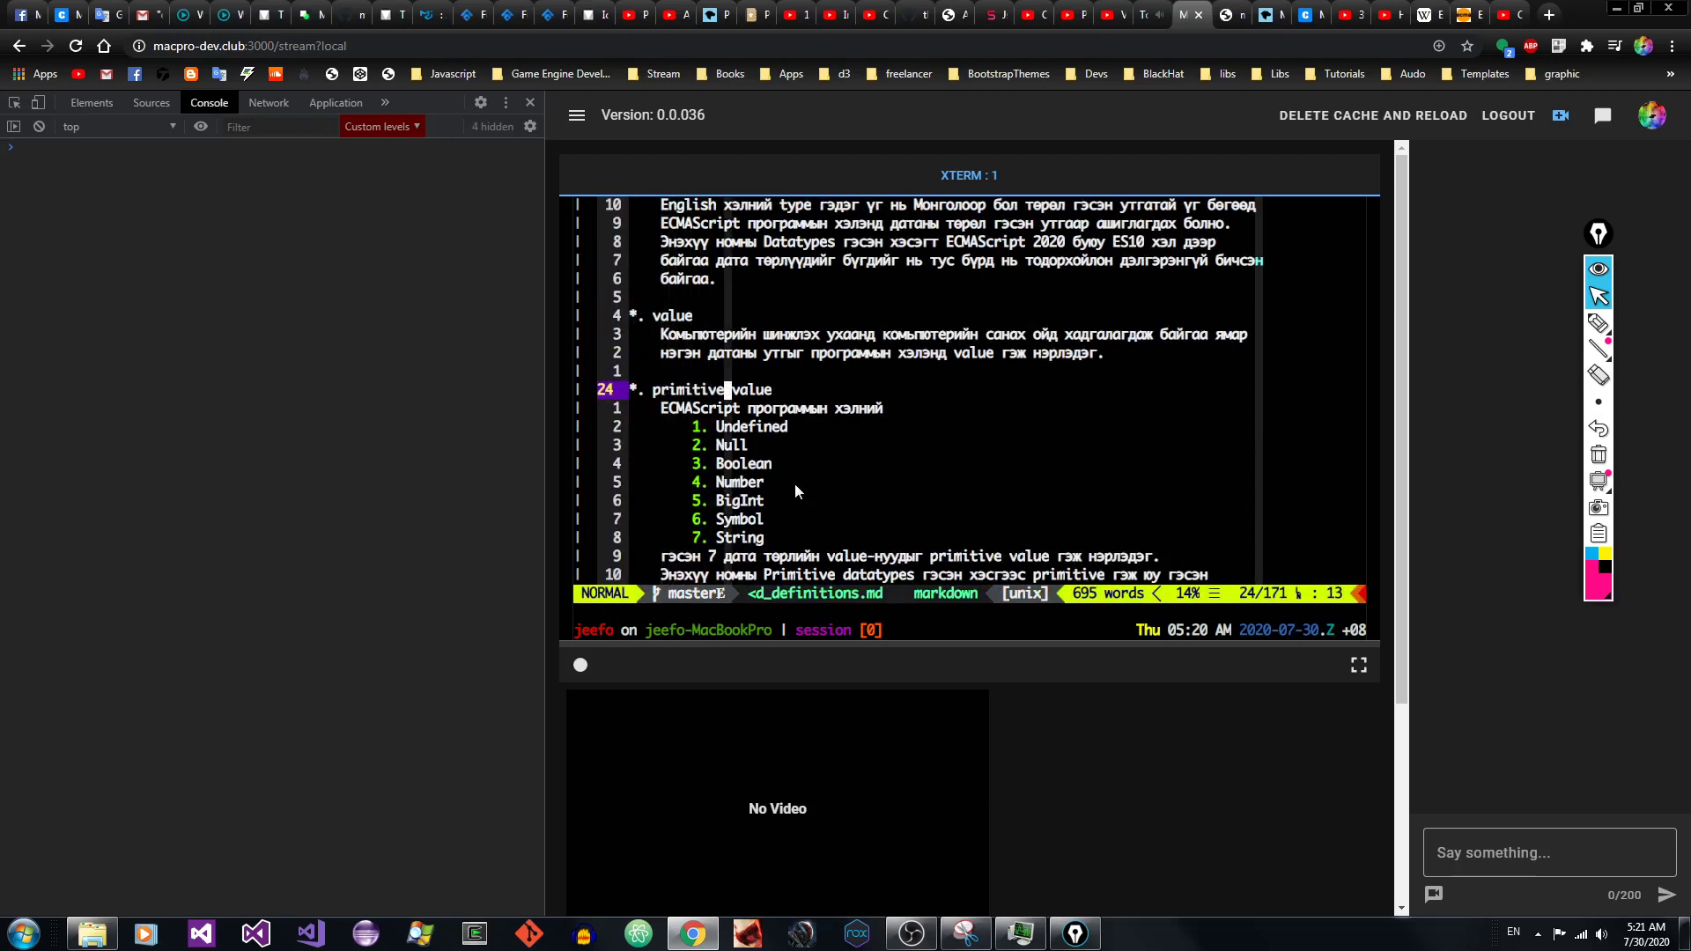
# Step: Highlight the numbered list of primitive types from "Undefined" down to "String", then clear the selection
pyautogui.press('j')
pyautogui.press('h')
pyautogui.press('h')
pyautogui.press('h')
pyautogui.press('h')
pyautogui.press('h')
pyautogui.press('h')
pyautogui.press('j')
pyautogui.hotkey('shift', 'v')
pyautogui.press('j')
pyautogui.press('j')
pyautogui.press('j')
pyautogui.press('j')
pyautogui.press('j')
pyautogui.press('j')
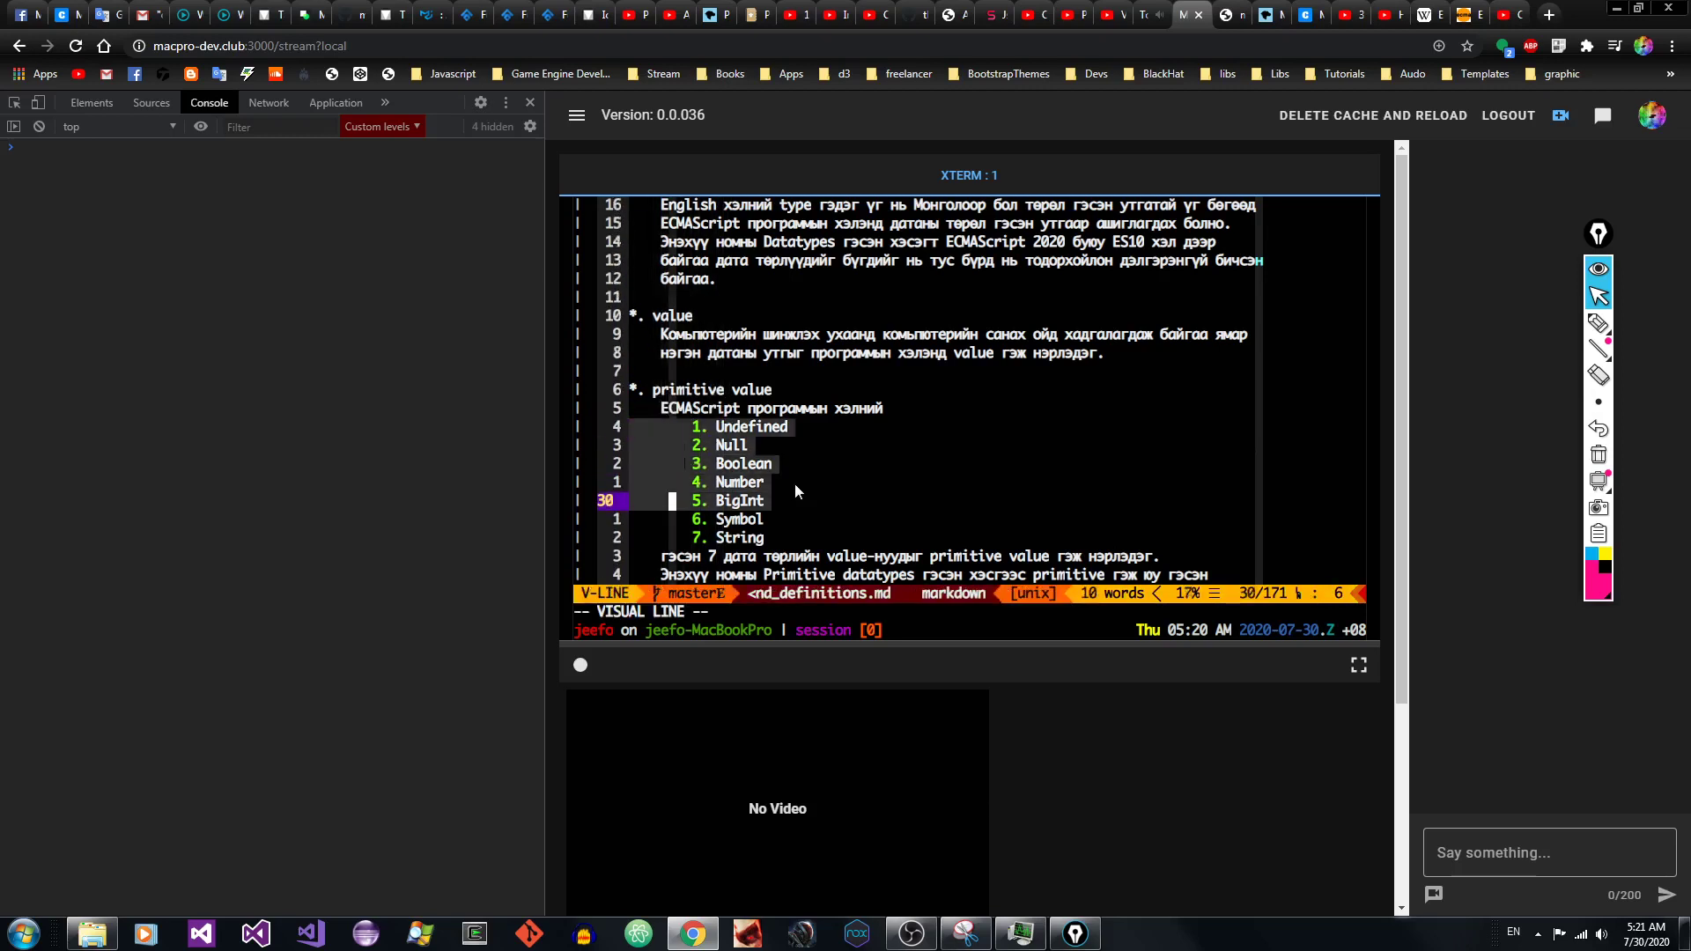
pyautogui.press('Escape')
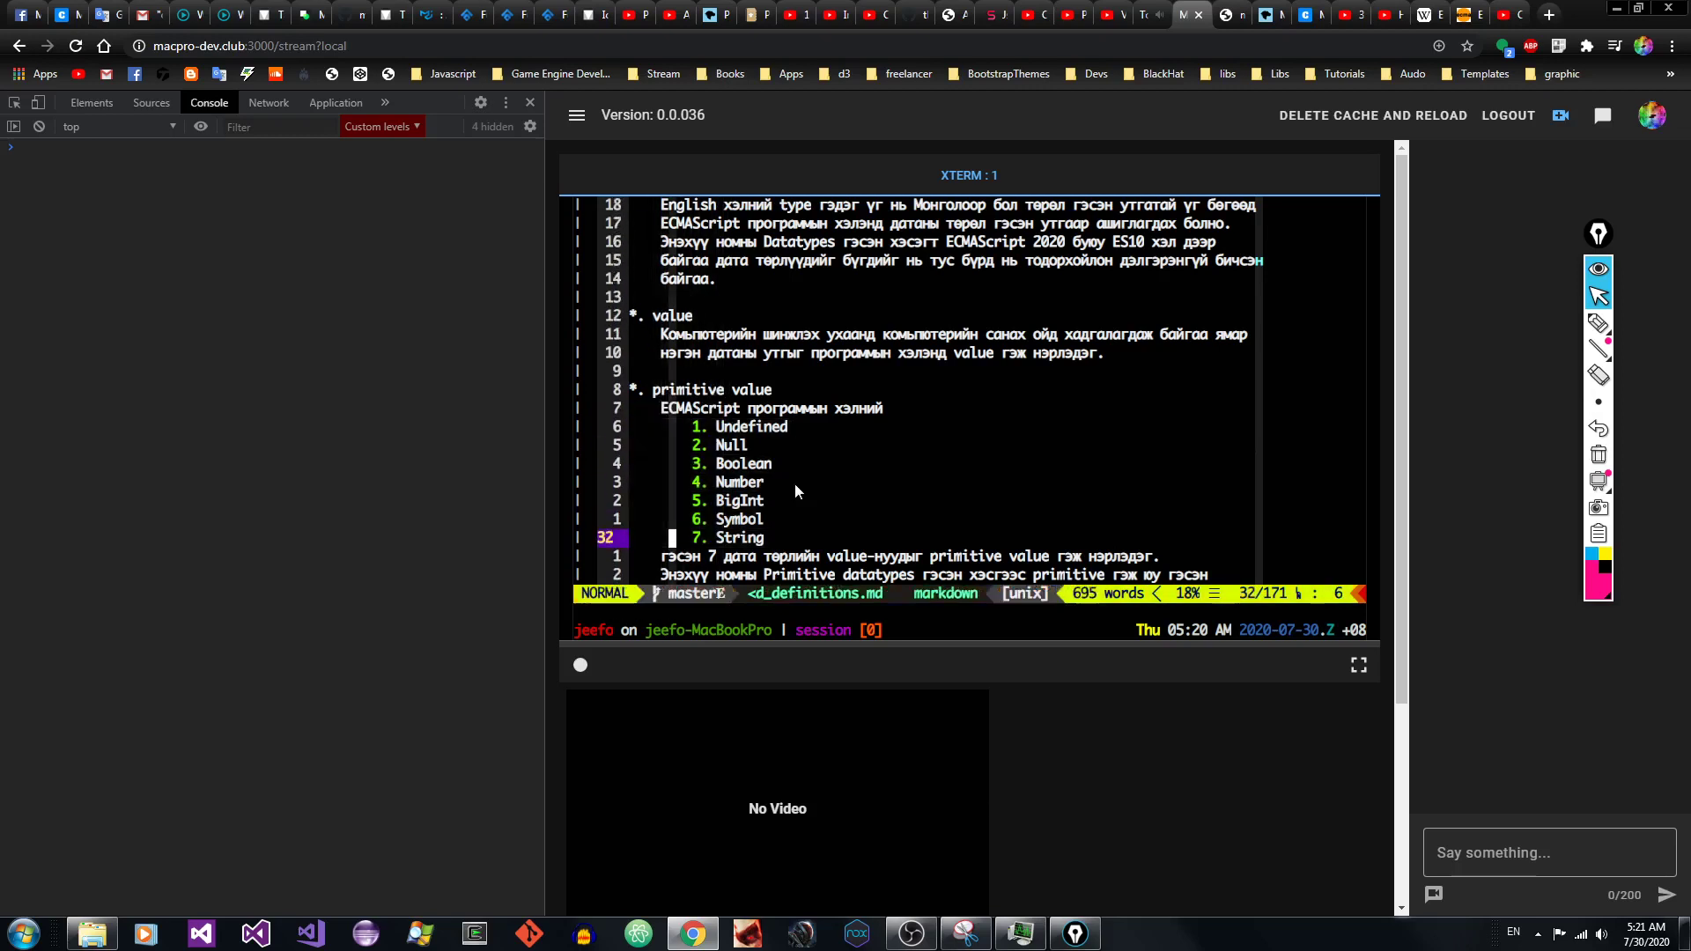
# Step: Read the sentence below the numbered list of primitive types and go to the word "primitive" on the following line
pyautogui.press('j')
pyautogui.press('e')
pyautogui.press('e')
pyautogui.press('l')
pyautogui.press('l')
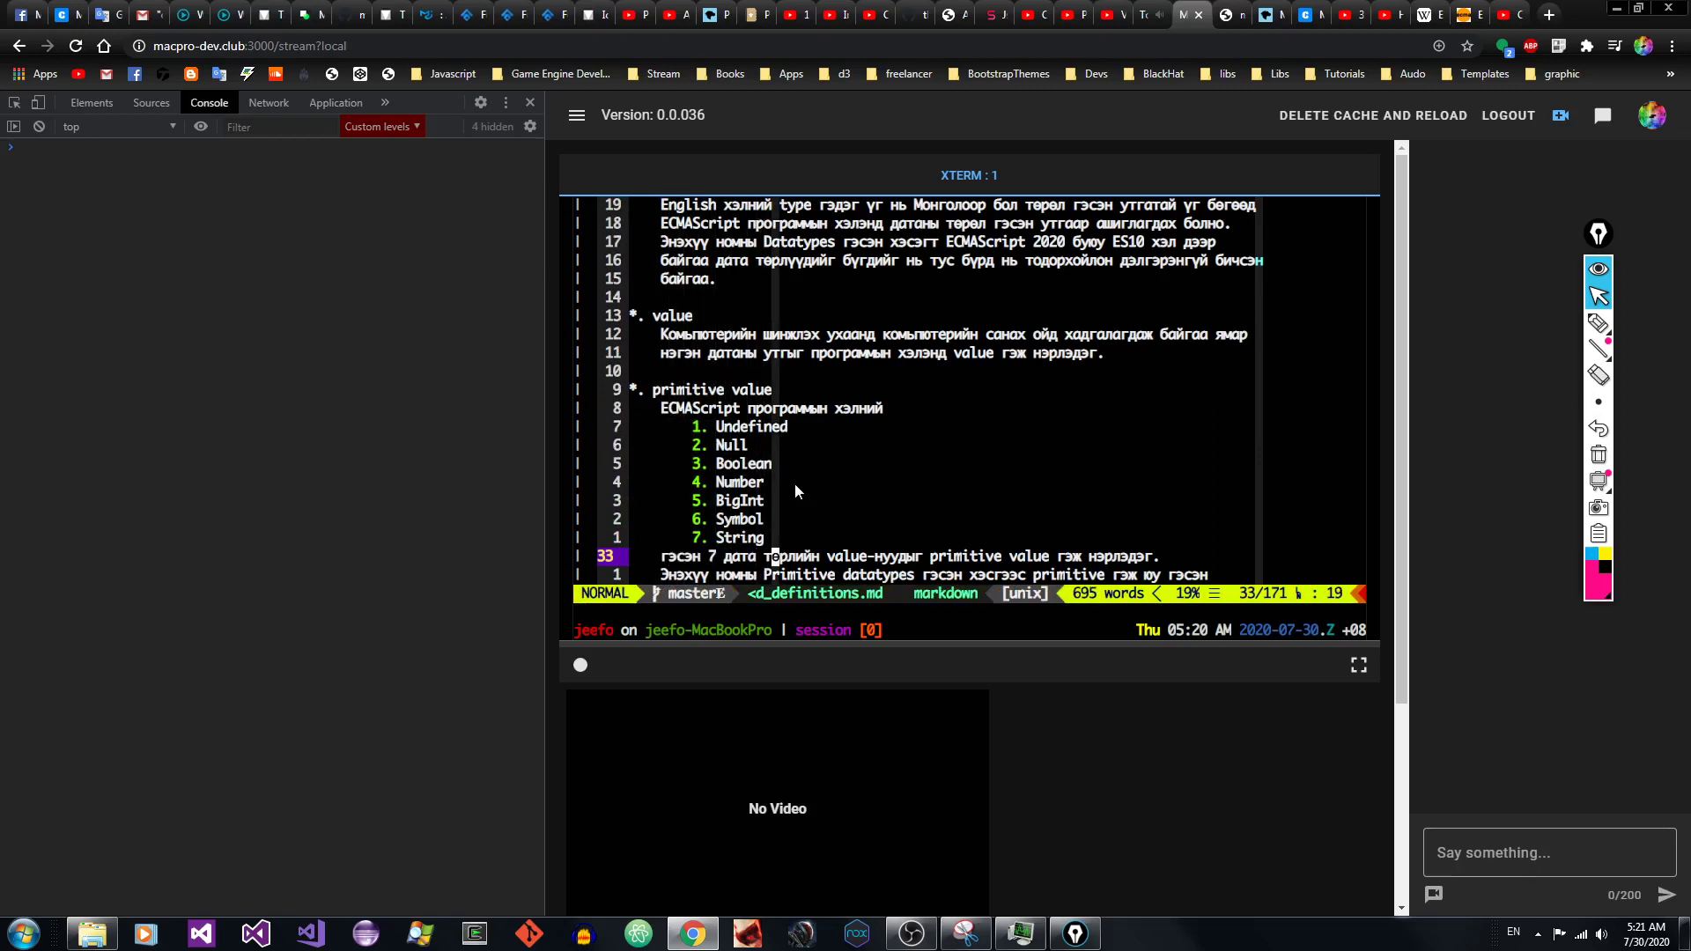
pyautogui.press('l')
pyautogui.press('l')
pyautogui.press('l')
pyautogui.press('l')
pyautogui.press('l')
pyautogui.press('l')
pyautogui.press('l')
pyautogui.press('l')
pyautogui.press('l')
pyautogui.press('l')
pyautogui.press('l')
pyautogui.press('l')
pyautogui.press('l')
pyautogui.press('l')
pyautogui.press('l')
pyautogui.press('l')
pyautogui.press('l')
pyautogui.press('l')
pyautogui.press('l')
pyautogui.press('l')
pyautogui.press('j')
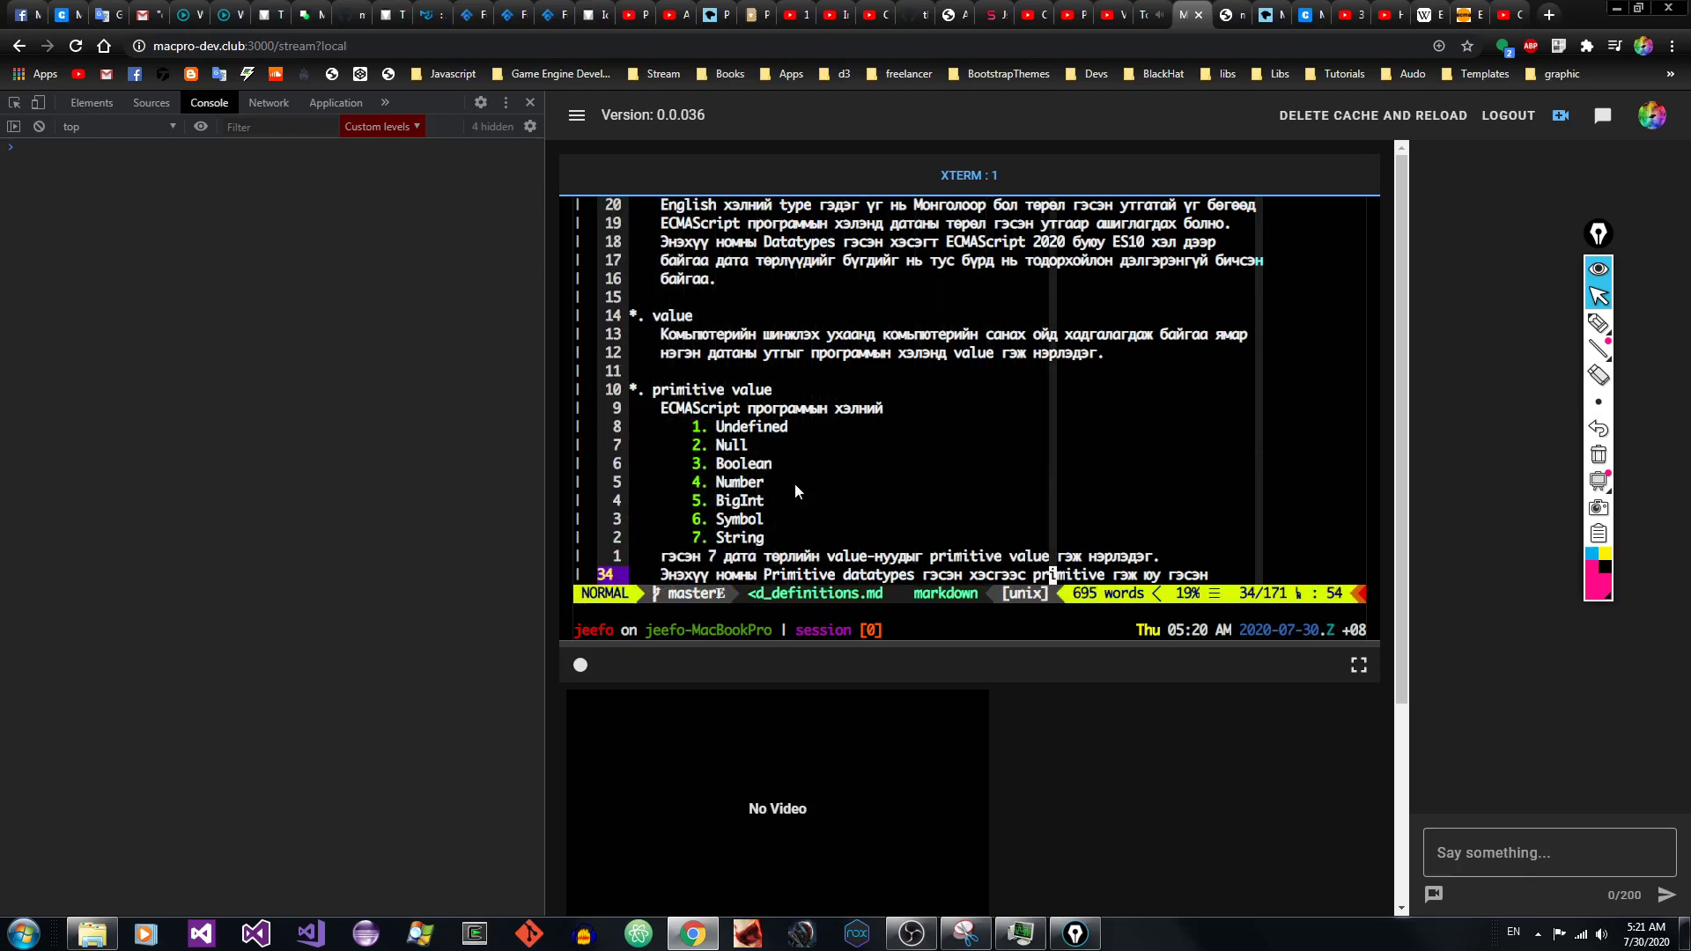
# Step: Read the reference to the "Primitive datatypes" section again, from "datatypes" along to the word "primitive"
pyautogui.press('b')
pyautogui.press('b')
pyautogui.press('b')
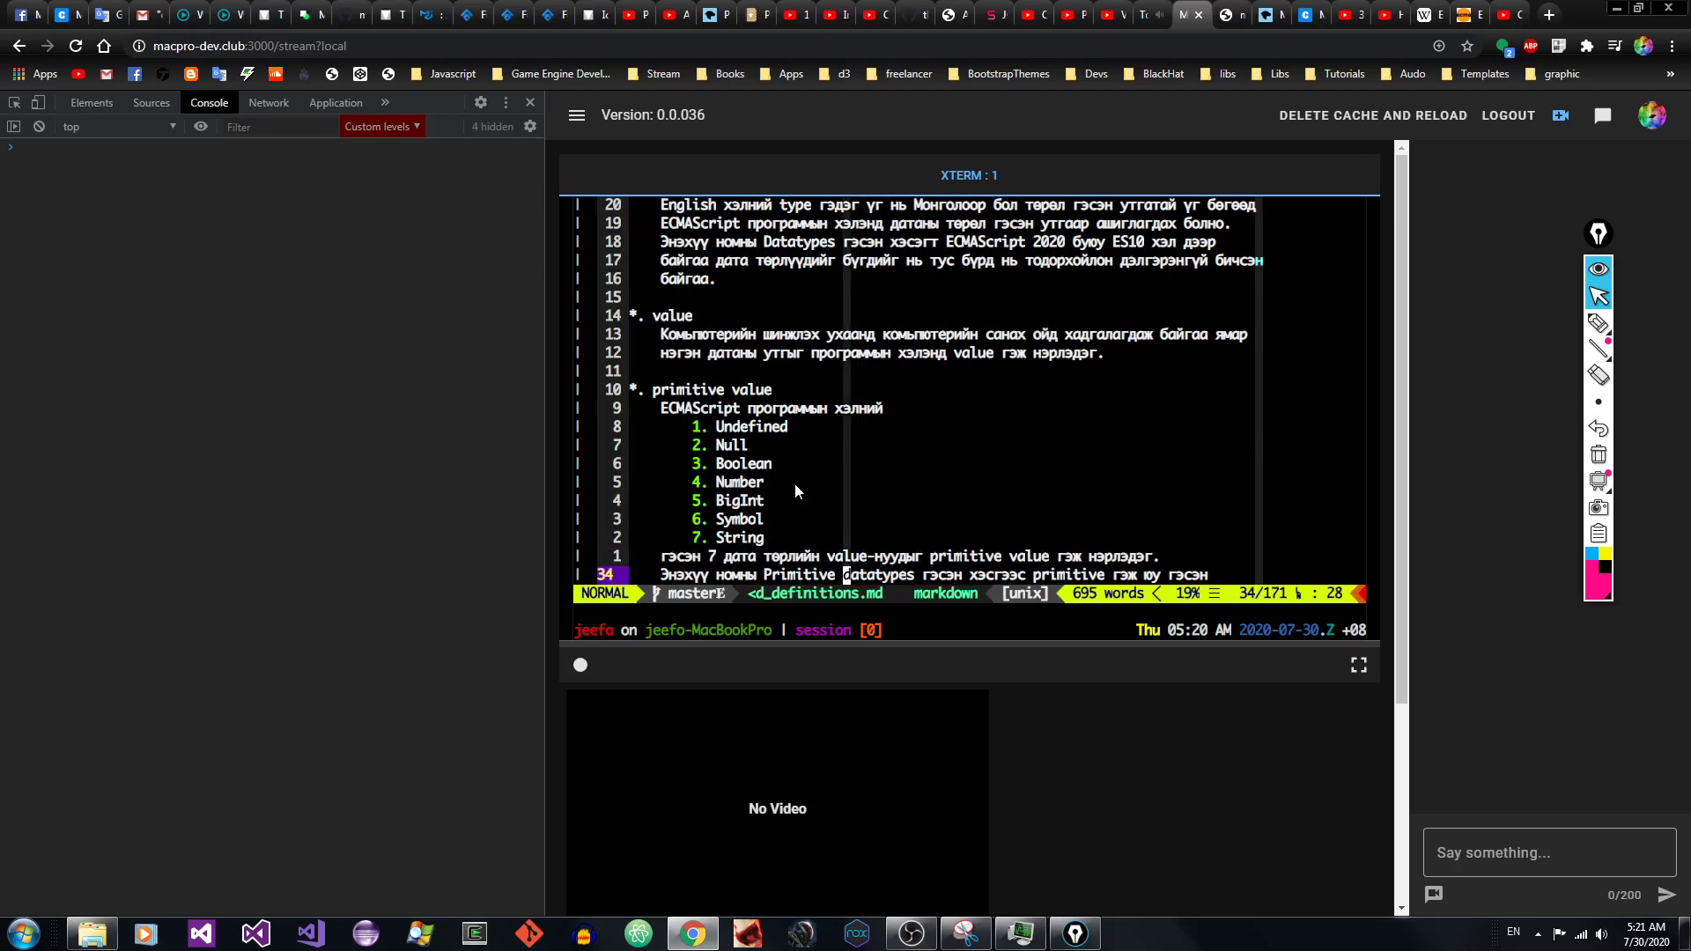
pyautogui.press('l')
pyautogui.press('l')
pyautogui.press('l')
pyautogui.press('l')
pyautogui.press('l')
pyautogui.press('l')
pyautogui.press('l')
pyautogui.press('l')
pyautogui.press('l')
pyautogui.press('l')
pyautogui.press('l')
pyautogui.press('l')
pyautogui.press('l')
pyautogui.press('l')
pyautogui.press('l')
pyautogui.press('l')
pyautogui.press('l')
pyautogui.press('l')
pyautogui.press('l')
pyautogui.press('l')
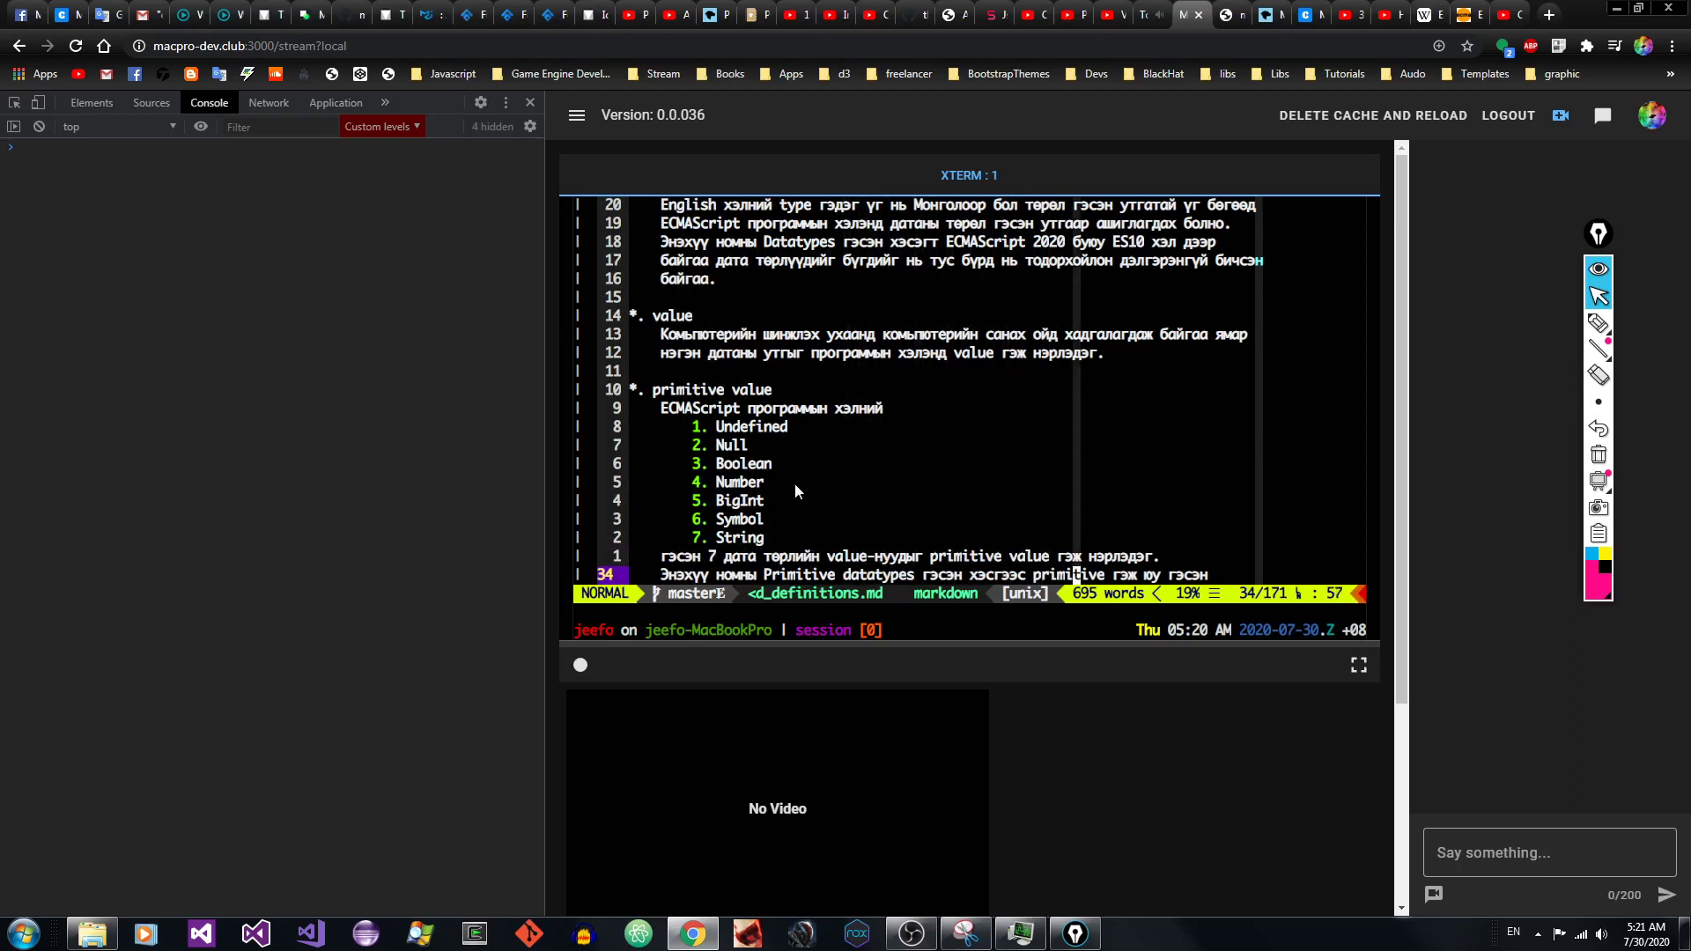
# Step: Read the last line of the "primitive value" definition and return to the word "Primitive" on the line above
pyautogui.press('j')
pyautogui.press('h')
pyautogui.press('h')
pyautogui.press('h')
pyautogui.press('h')
pyautogui.press('h')
pyautogui.press('h')
pyautogui.press('h')
pyautogui.press('h')
pyautogui.press('h')
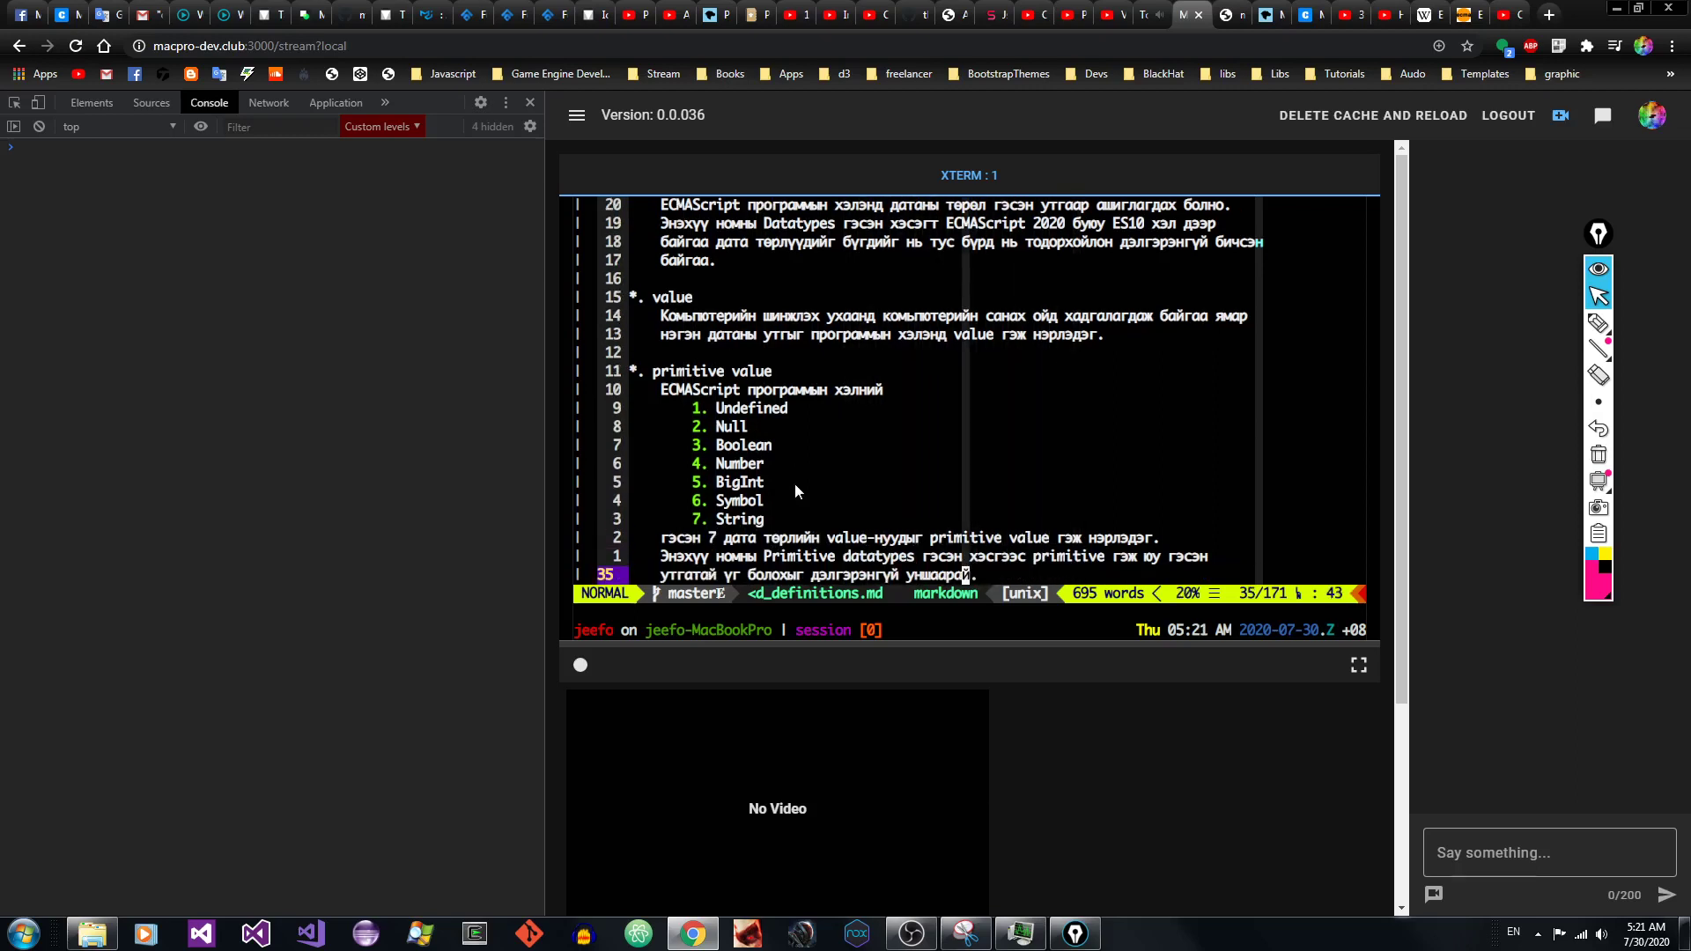
pyautogui.press('h')
pyautogui.press('h')
pyautogui.press('h')
pyautogui.press('h')
pyautogui.press('h')
pyautogui.press('h')
pyautogui.press('h')
pyautogui.press('h')
pyautogui.press('h')
pyautogui.press('h')
pyautogui.press('k')
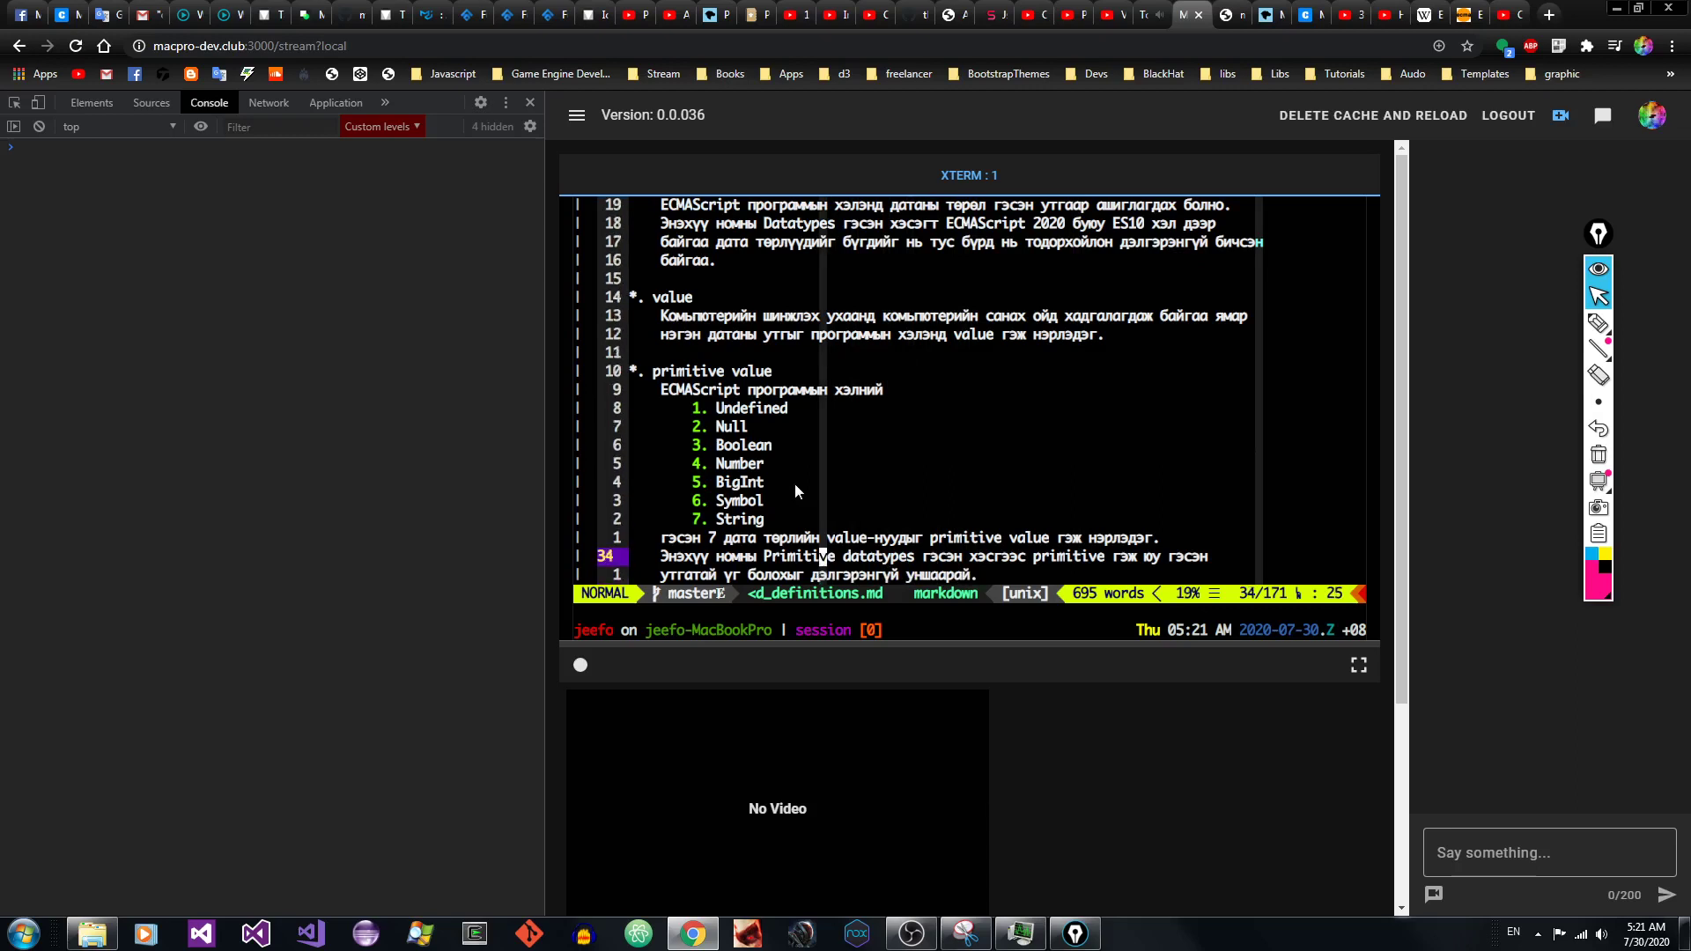
# Step: Follow the last line of the "primitive value" definition forward to its end and back again
pyautogui.press('j')
pyautogui.press('l')
pyautogui.press('l')
pyautogui.press('l')
pyautogui.press('l')
pyautogui.press('l')
pyautogui.press('l')
pyautogui.press('l')
pyautogui.press('l')
pyautogui.press('l')
pyautogui.press('l')
pyautogui.press('l')
pyautogui.press('l')
pyautogui.press('l')
pyautogui.press('l')
pyautogui.press('l')
pyautogui.press('l')
pyautogui.press('h')
pyautogui.press('h')
pyautogui.press('h')
pyautogui.press('h')
pyautogui.press('h')
pyautogui.press('h')
pyautogui.press('h')
pyautogui.press('h')
pyautogui.press('h')
pyautogui.press('h')
pyautogui.press('h')
pyautogui.press('h')
pyautogui.press('h')
pyautogui.press('h')
pyautogui.press('h')
pyautogui.press('h')
pyautogui.press('h')
pyautogui.press('h')
pyautogui.press('h')
pyautogui.press('h')
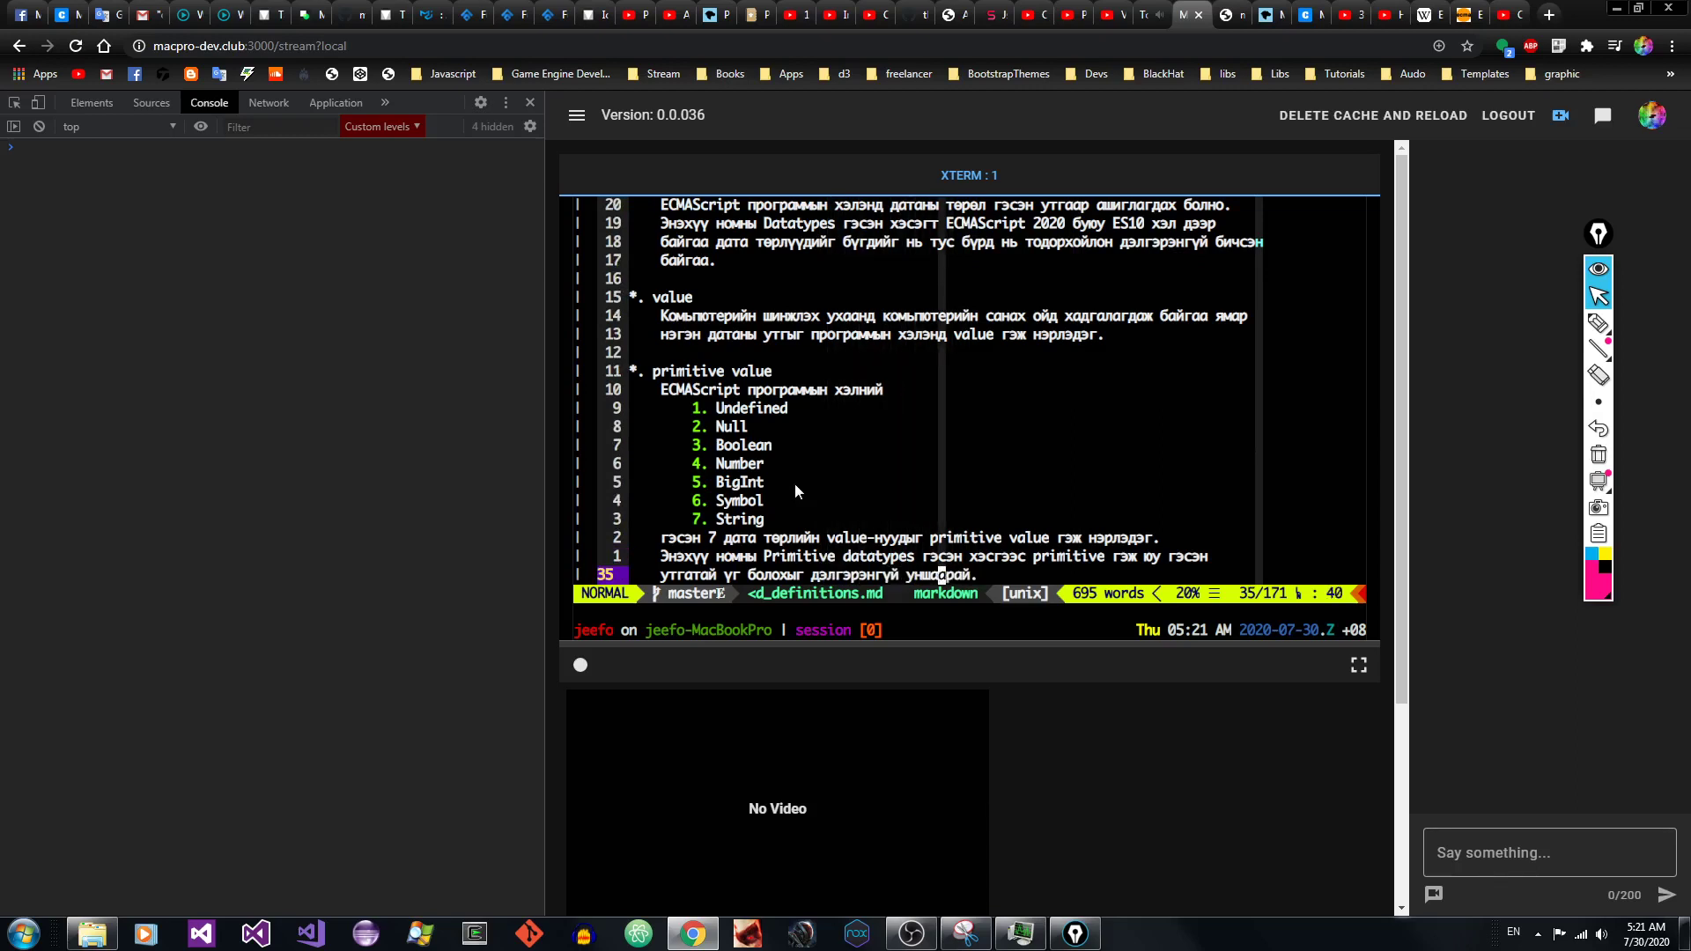
# Step: Look back up from the "primitive value" definition past the "value" term to the "type" definition
pyautogui.press('k')
pyautogui.press('l')
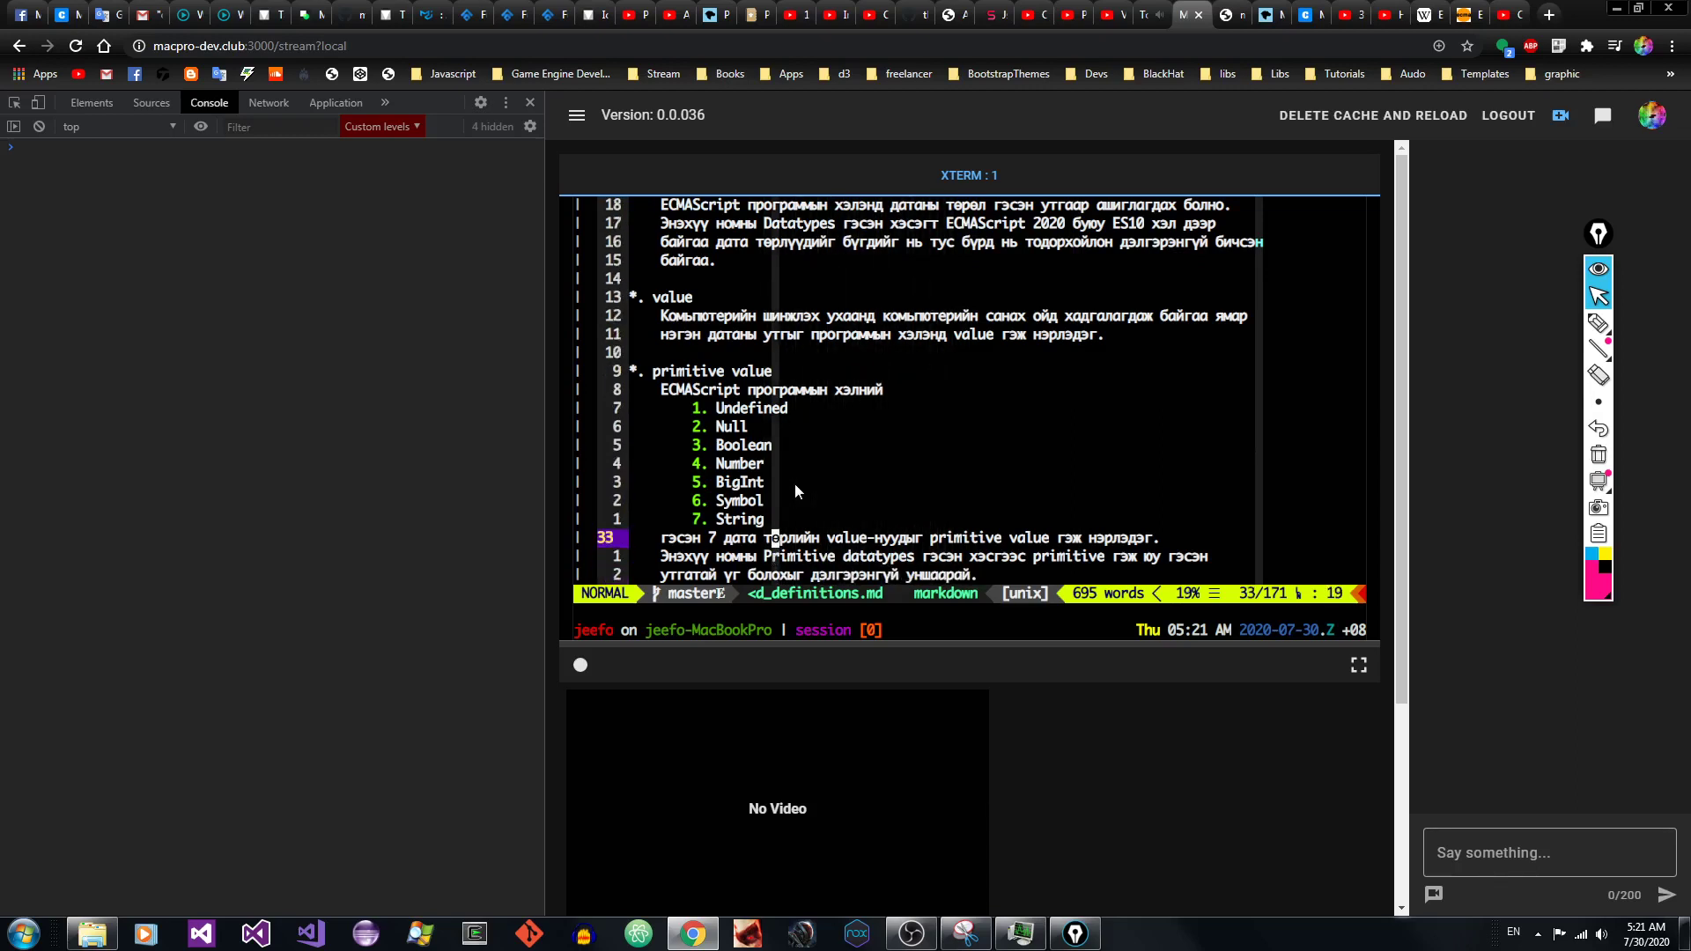
pyautogui.press('k')
pyautogui.press('k')
pyautogui.press('k')
pyautogui.press('k')
pyautogui.press('k')
pyautogui.press('k')
pyautogui.press('k')
pyautogui.press('k')
pyautogui.press('k')
pyautogui.press('k')
pyautogui.press('k')
pyautogui.press('k')
pyautogui.press('k')
pyautogui.press('k')
pyautogui.press('k')
pyautogui.press('k')
pyautogui.press('k')
# Step: Collapse the chapter text under the main heading and delete the folded section
pyautogui.press('z')
pyautogui.press('c')
pyautogui.press('d')
pyautogui.press('d')
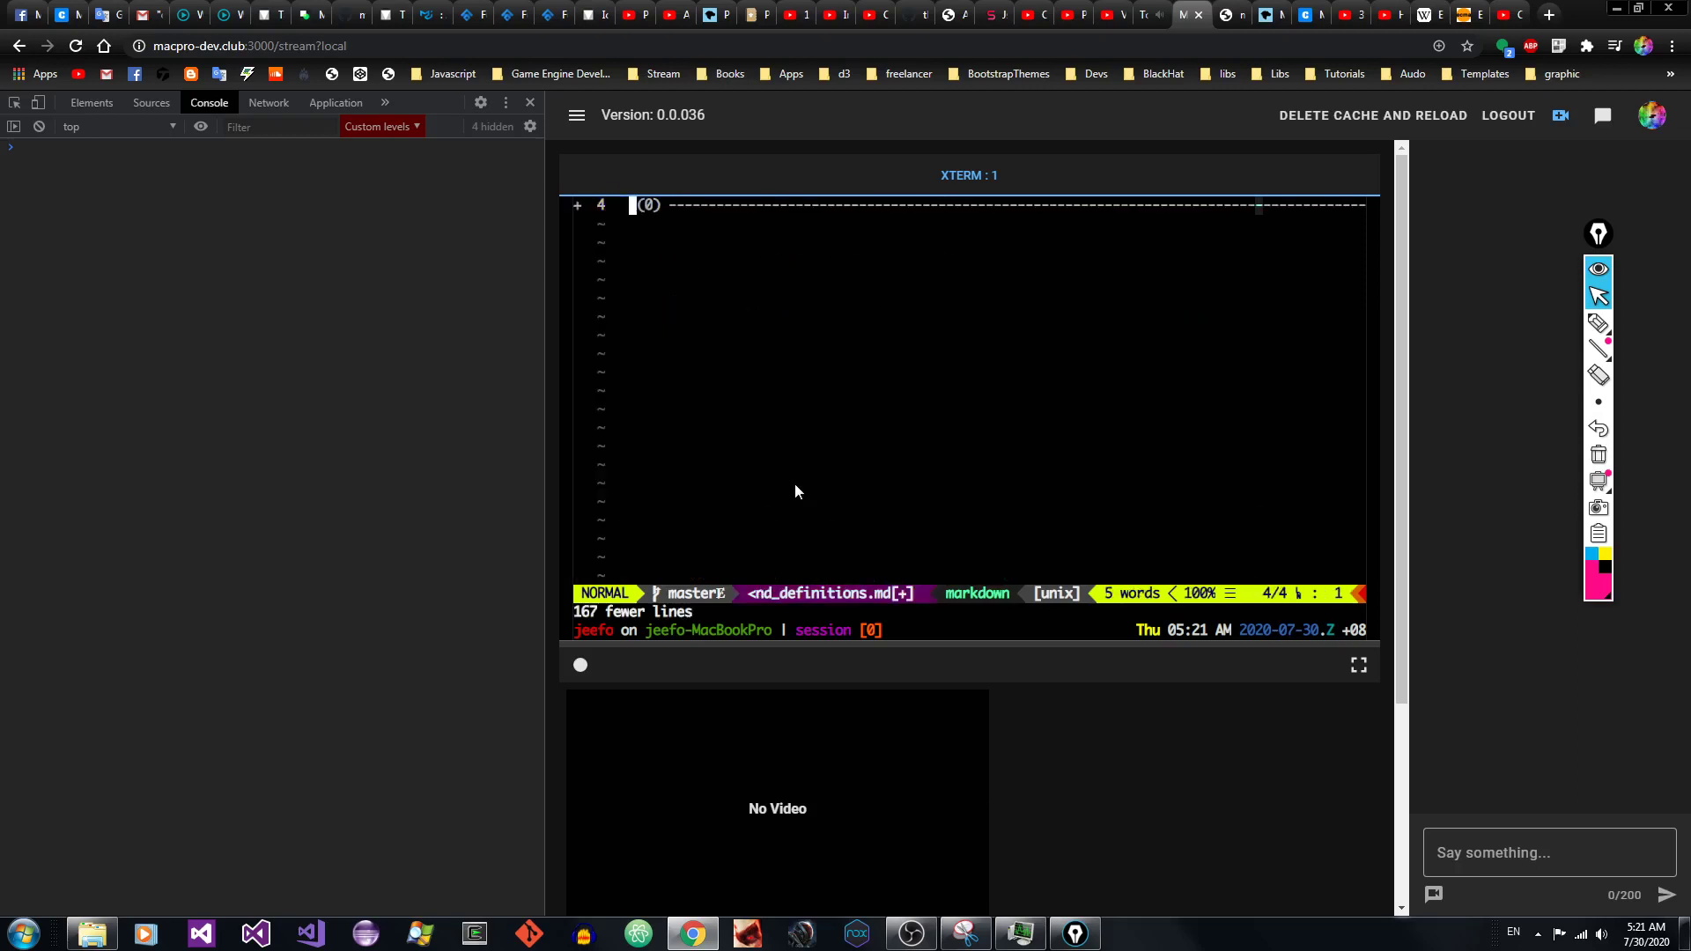
pyautogui.press('g')
pyautogui.press('g')
pyautogui.press('z')
pyautogui.press('c')
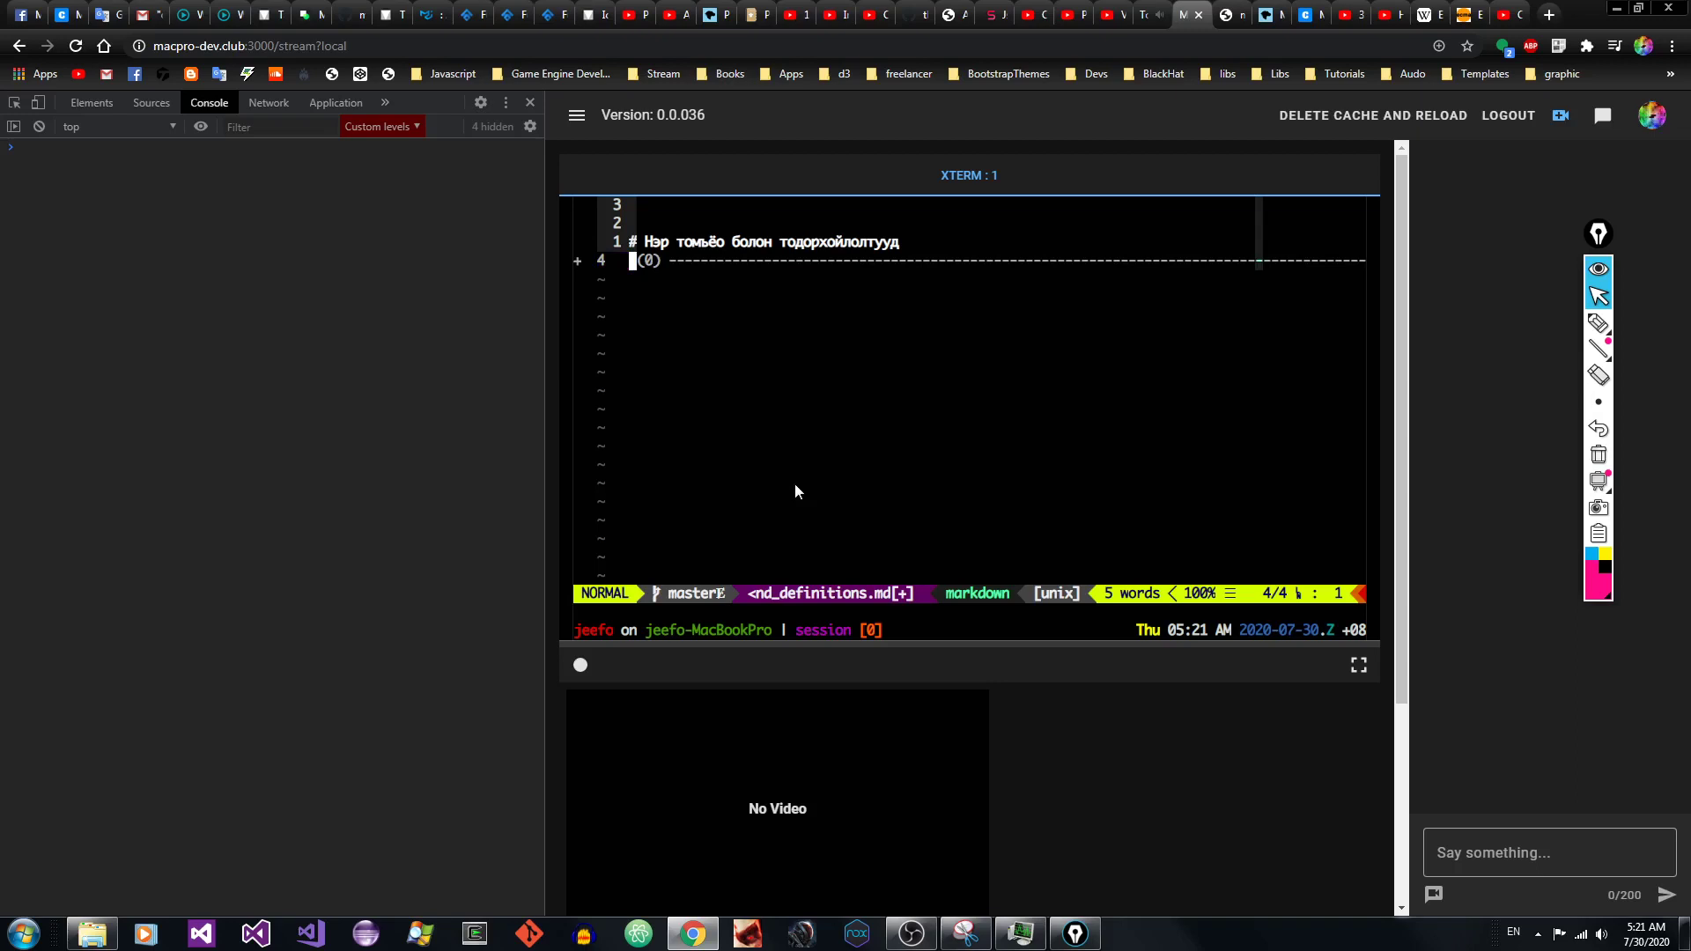
# Step: Undo the deletion of the chapter text and expand its fold
pyautogui.press('u')
pyautogui.press('z')
pyautogui.press('o')
# Step: Read down from the chapter introduction to the "type" definition and place the cursor in the word "Datatypes"
pyautogui.press('j')
pyautogui.press('j')
pyautogui.press('j')
pyautogui.press('w')
pyautogui.press('j')
pyautogui.press('w')
pyautogui.press('j')
pyautogui.press('j')
pyautogui.press('l')
pyautogui.press('j')
pyautogui.press('j')
pyautogui.press('j')
pyautogui.press('j')
pyautogui.press('j')
pyautogui.press('j')
pyautogui.press('j')
pyautogui.press('l')
pyautogui.press('k')
pyautogui.press('w')
pyautogui.press('l')
pyautogui.press('l')
pyautogui.press('l')
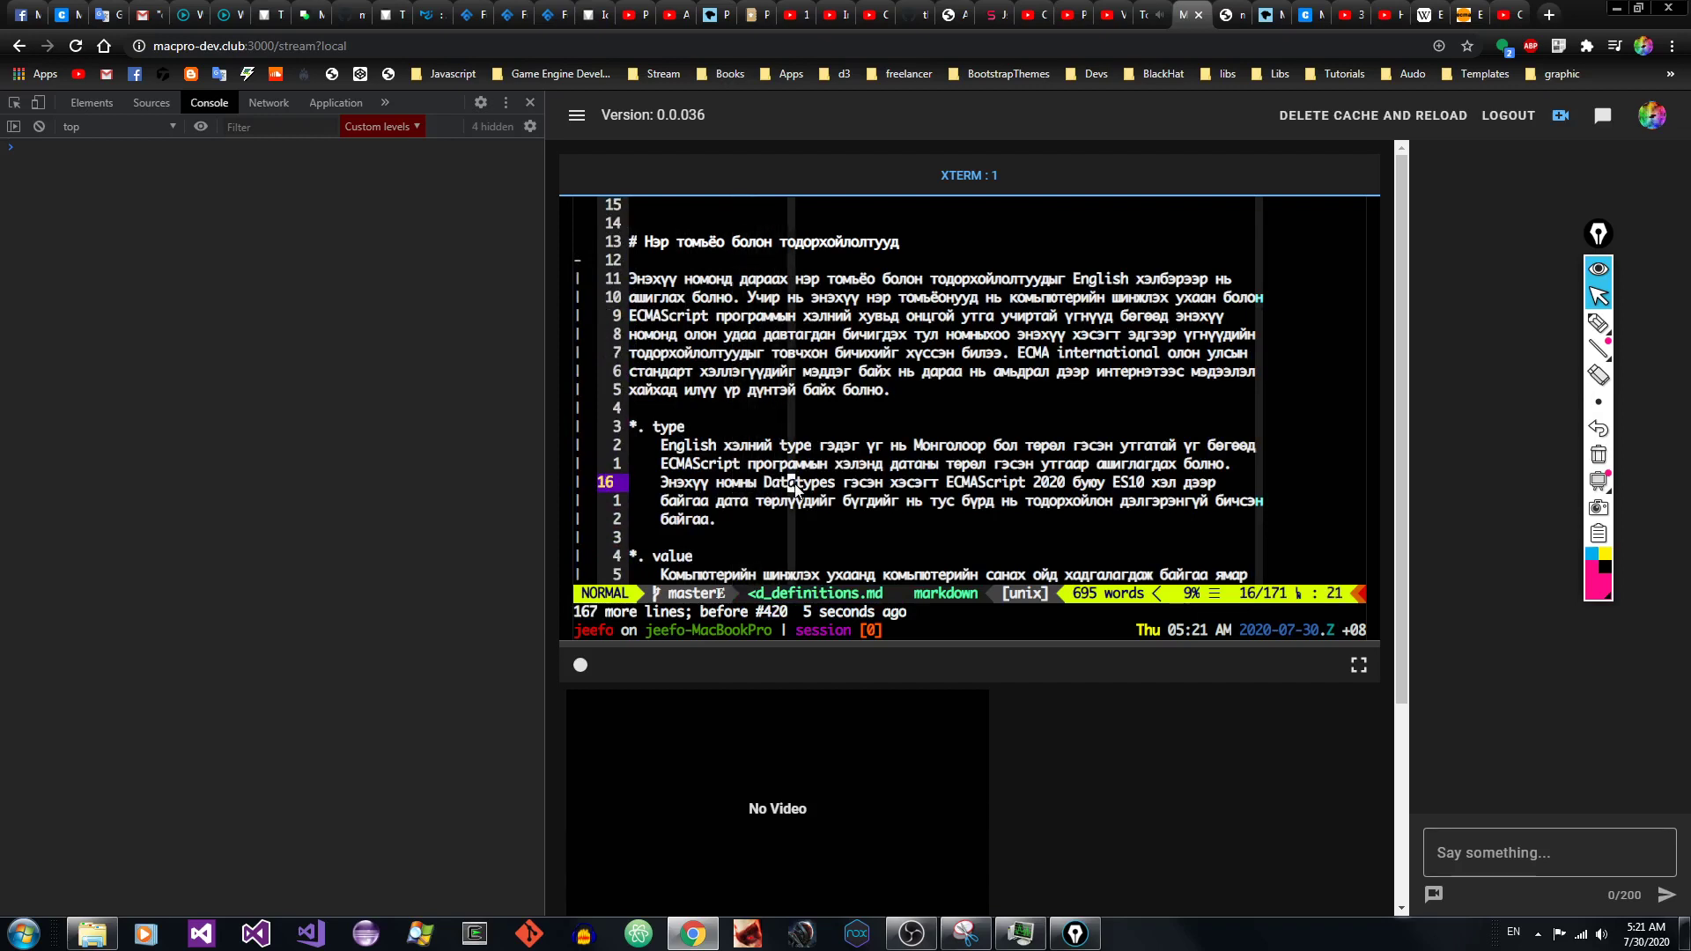
# Step: Examine the reference to the "Datatypes" section in the "type" definition, tracing along the word with the cursor
pyautogui.press('h')
pyautogui.press('h')
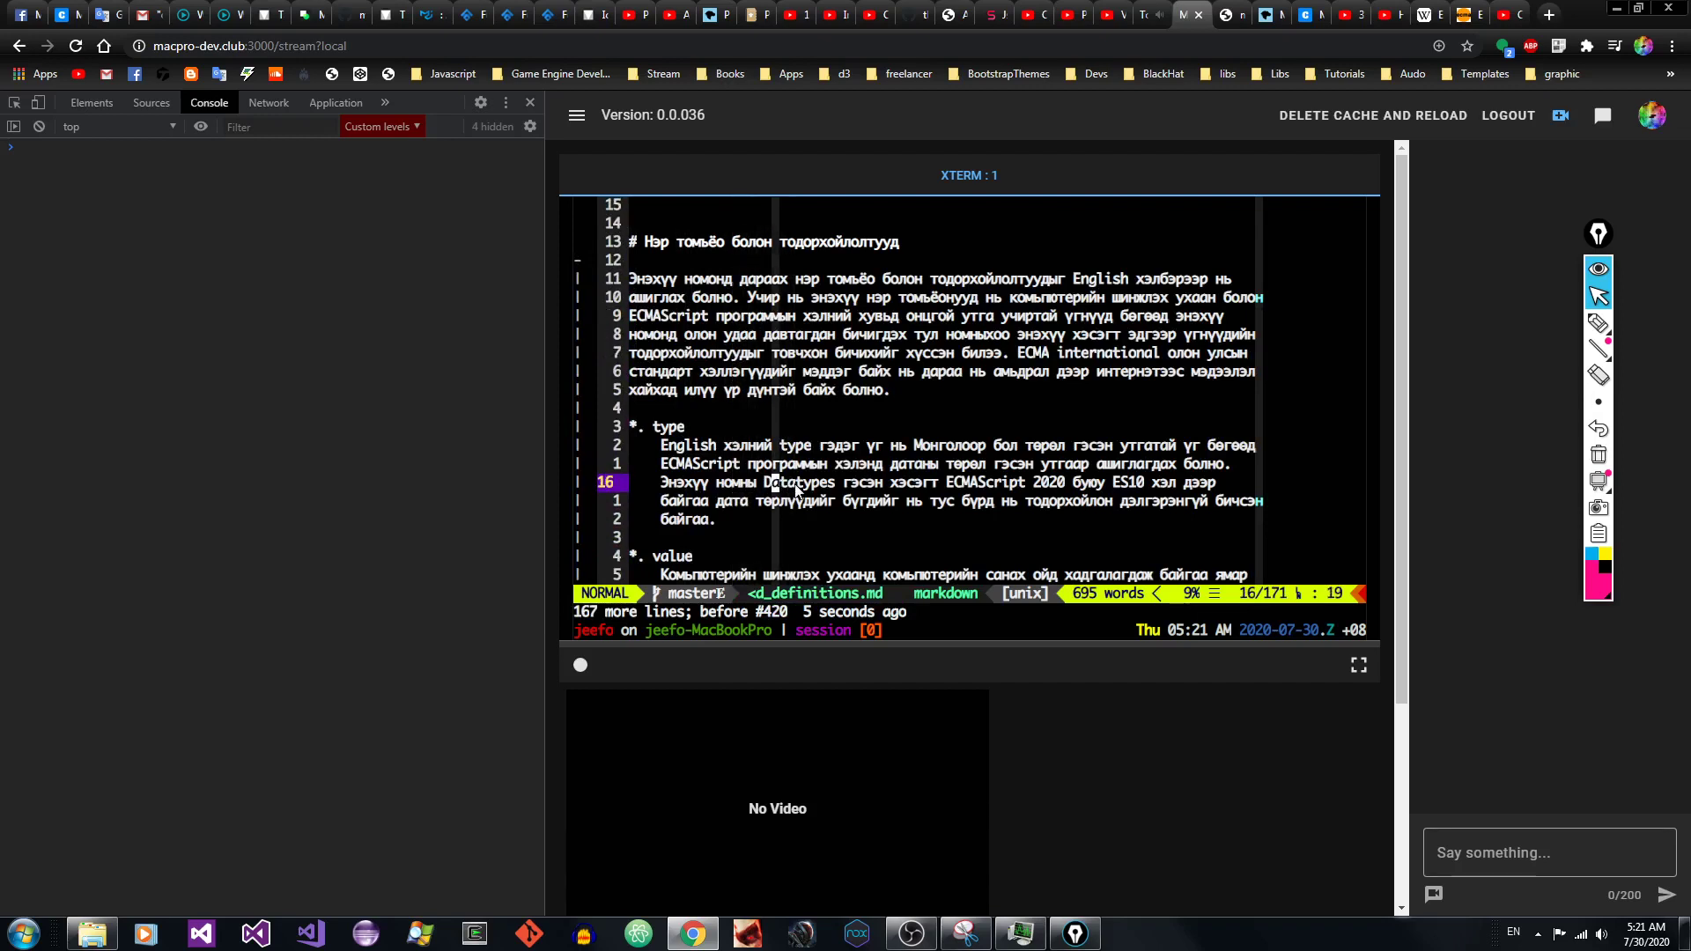
pyautogui.press('h')
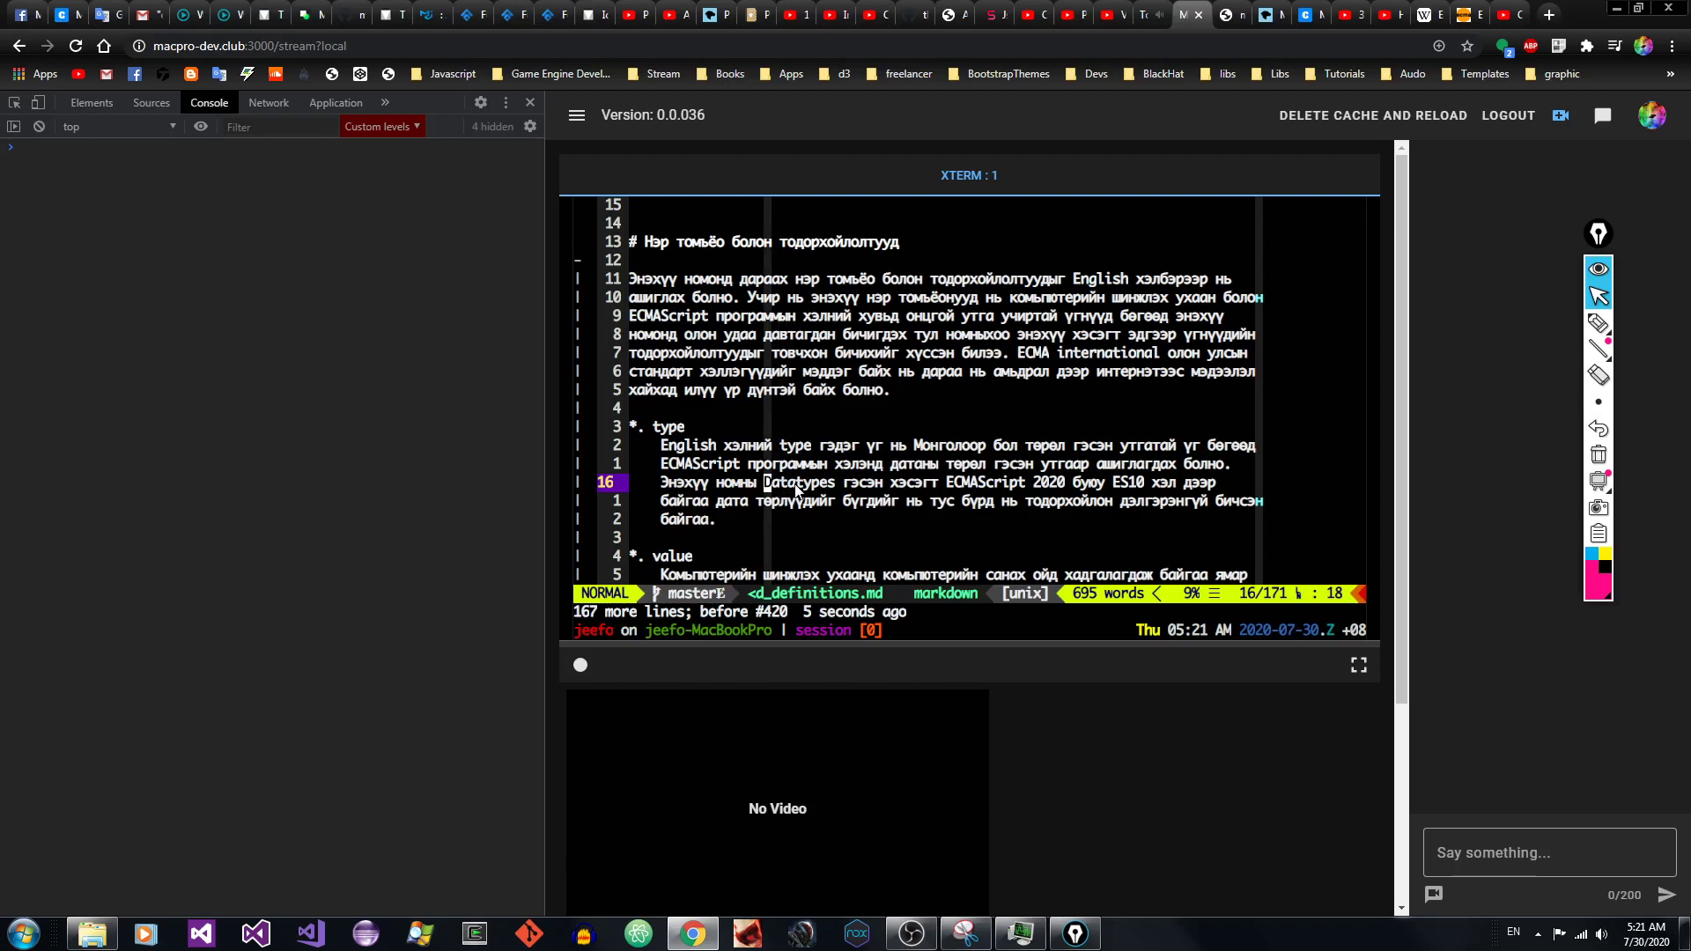
pyautogui.press('l')
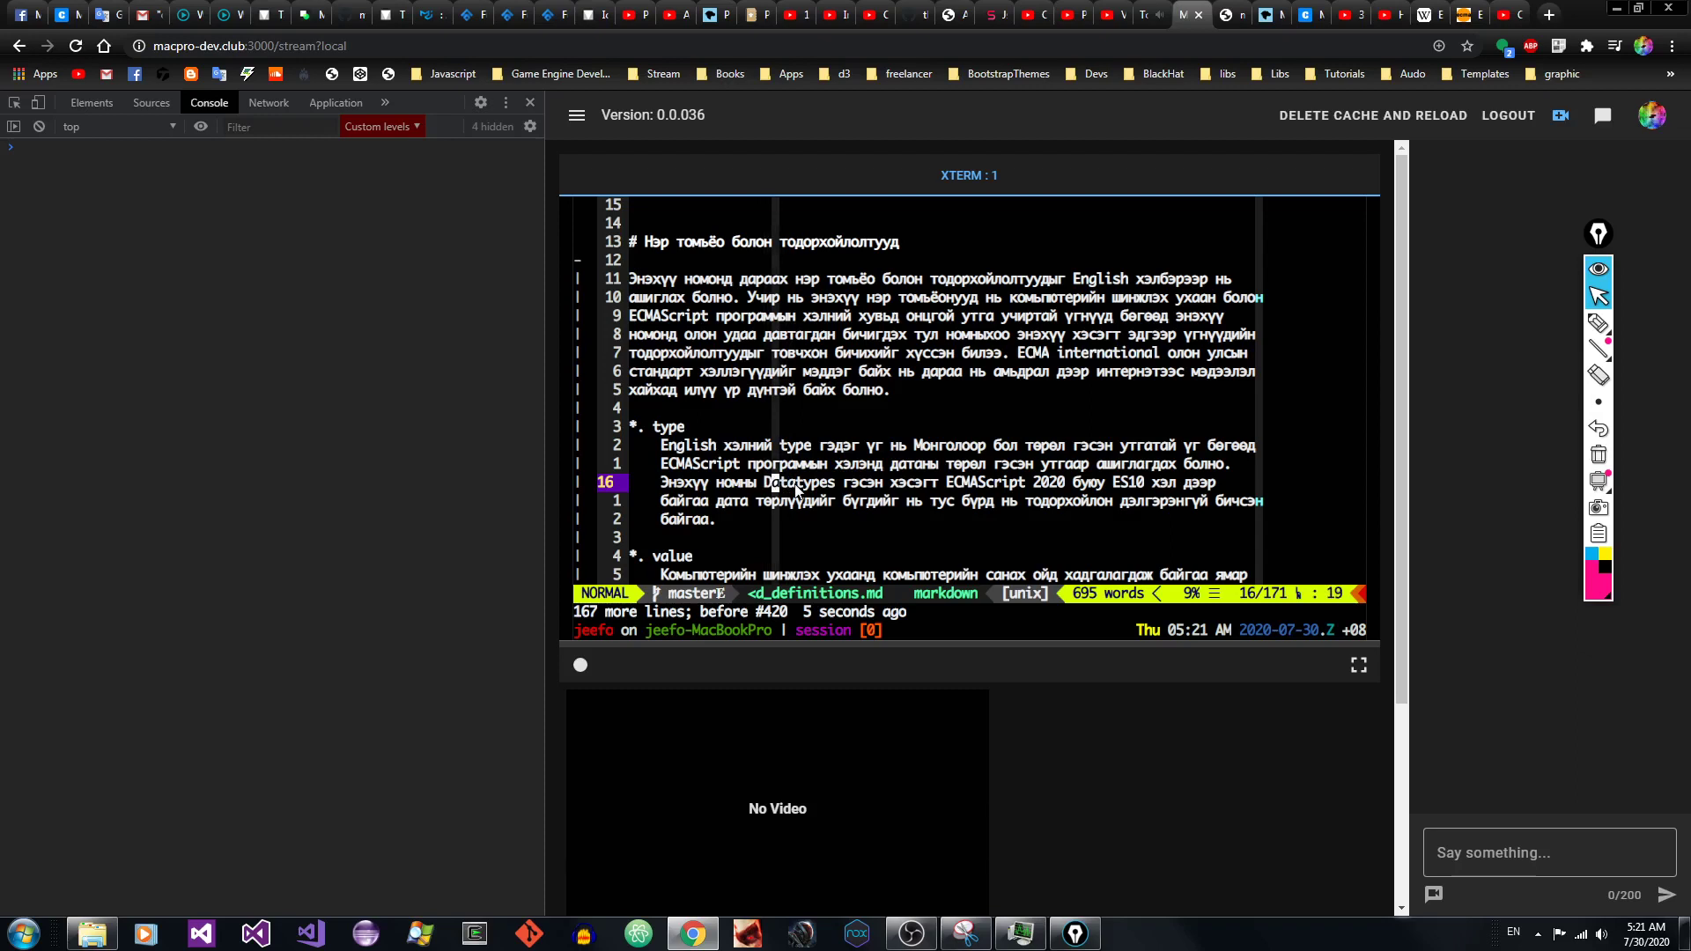
pyautogui.press('h')
pyautogui.press('h')
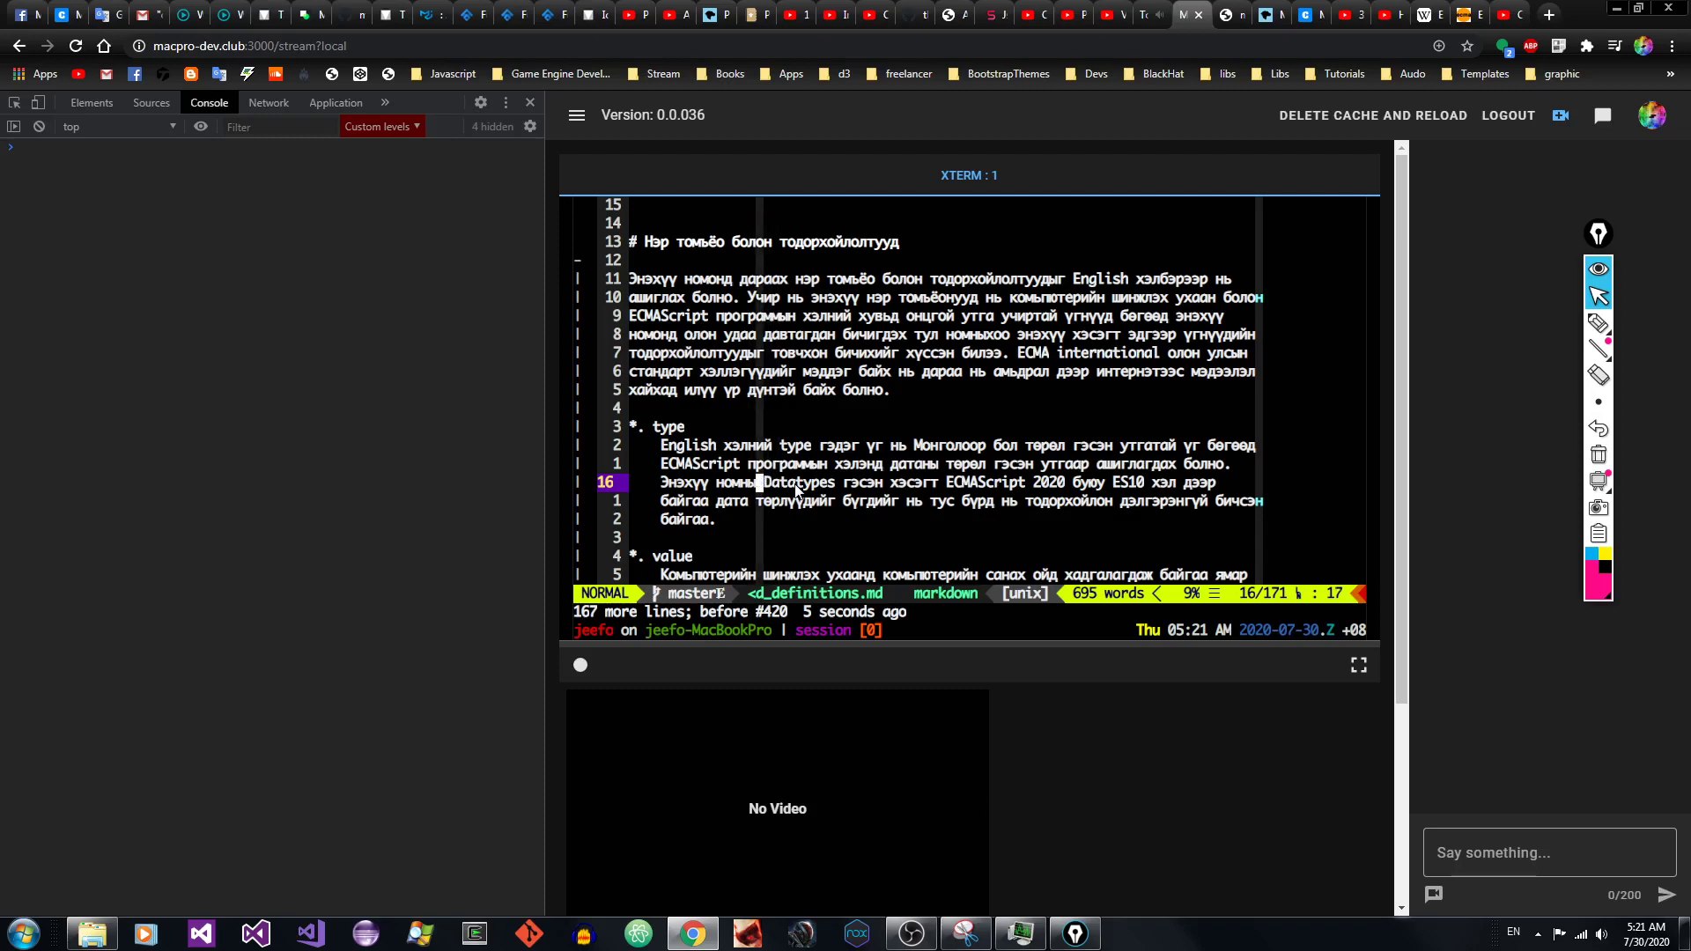
pyautogui.press('l')
pyautogui.press('l')
pyautogui.press('l')
pyautogui.press('l')
pyautogui.press('l')
pyautogui.press('l')
pyautogui.press('l')
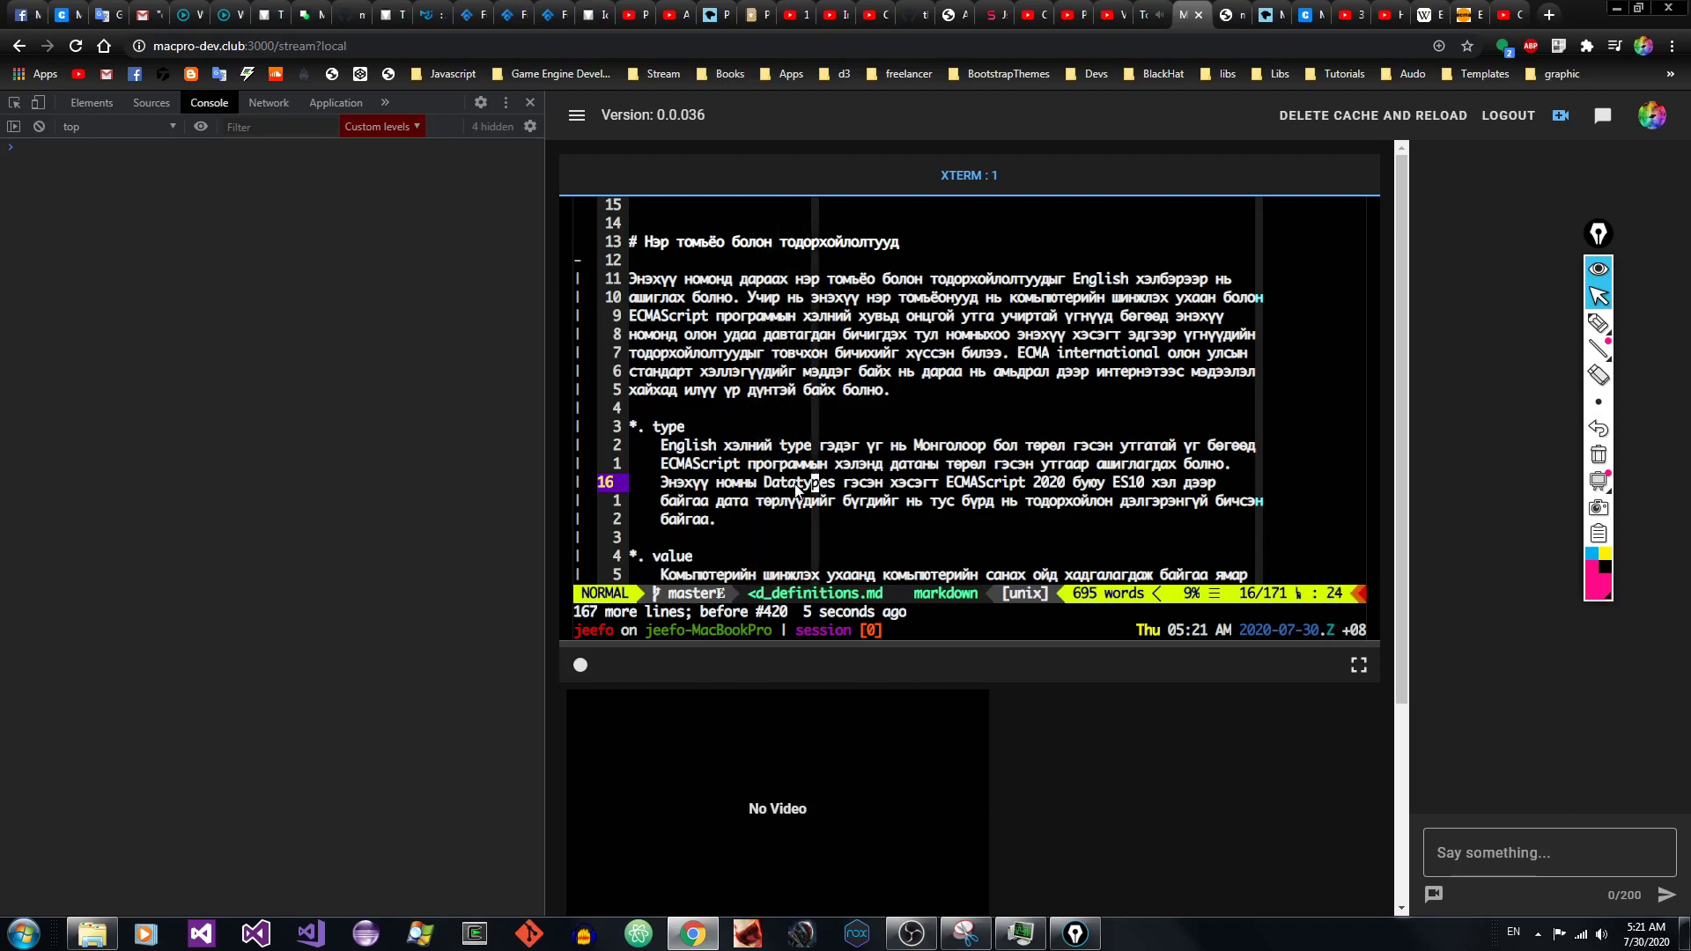
pyautogui.press('j')
pyautogui.press('j')
pyautogui.press('k')
pyautogui.press('k')
pyautogui.press('h')
pyautogui.press('h')
pyautogui.press('h')
pyautogui.press('h')
pyautogui.press('h')
pyautogui.press('l')
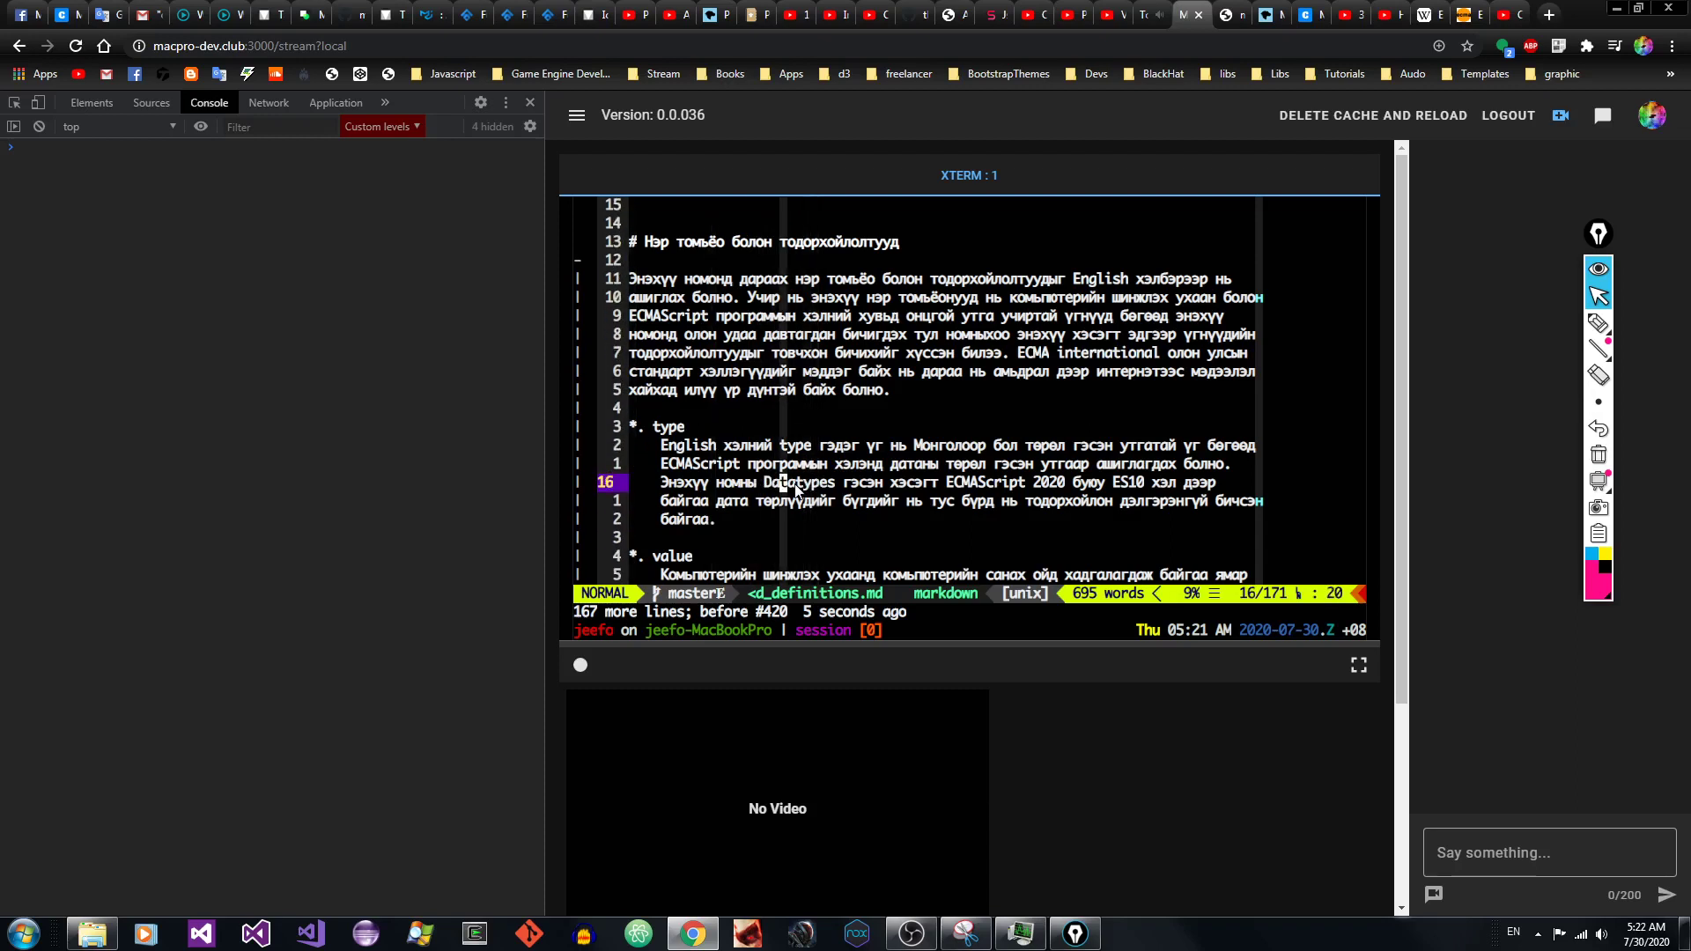
# Step: Read down from the "type" definition past the "value" term to the last line of the "primitive value" definition
pyautogui.press('j')
pyautogui.press('j')
pyautogui.press('j')
pyautogui.press('j')
pyautogui.press('j')
pyautogui.press('j')
pyautogui.press('j')
pyautogui.press('j')
pyautogui.press('j')
pyautogui.press('j')
pyautogui.press('j')
pyautogui.press('j')
pyautogui.press('j')
pyautogui.press('j')
pyautogui.press('j')
pyautogui.press('j')
pyautogui.press('j')
pyautogui.press('j')
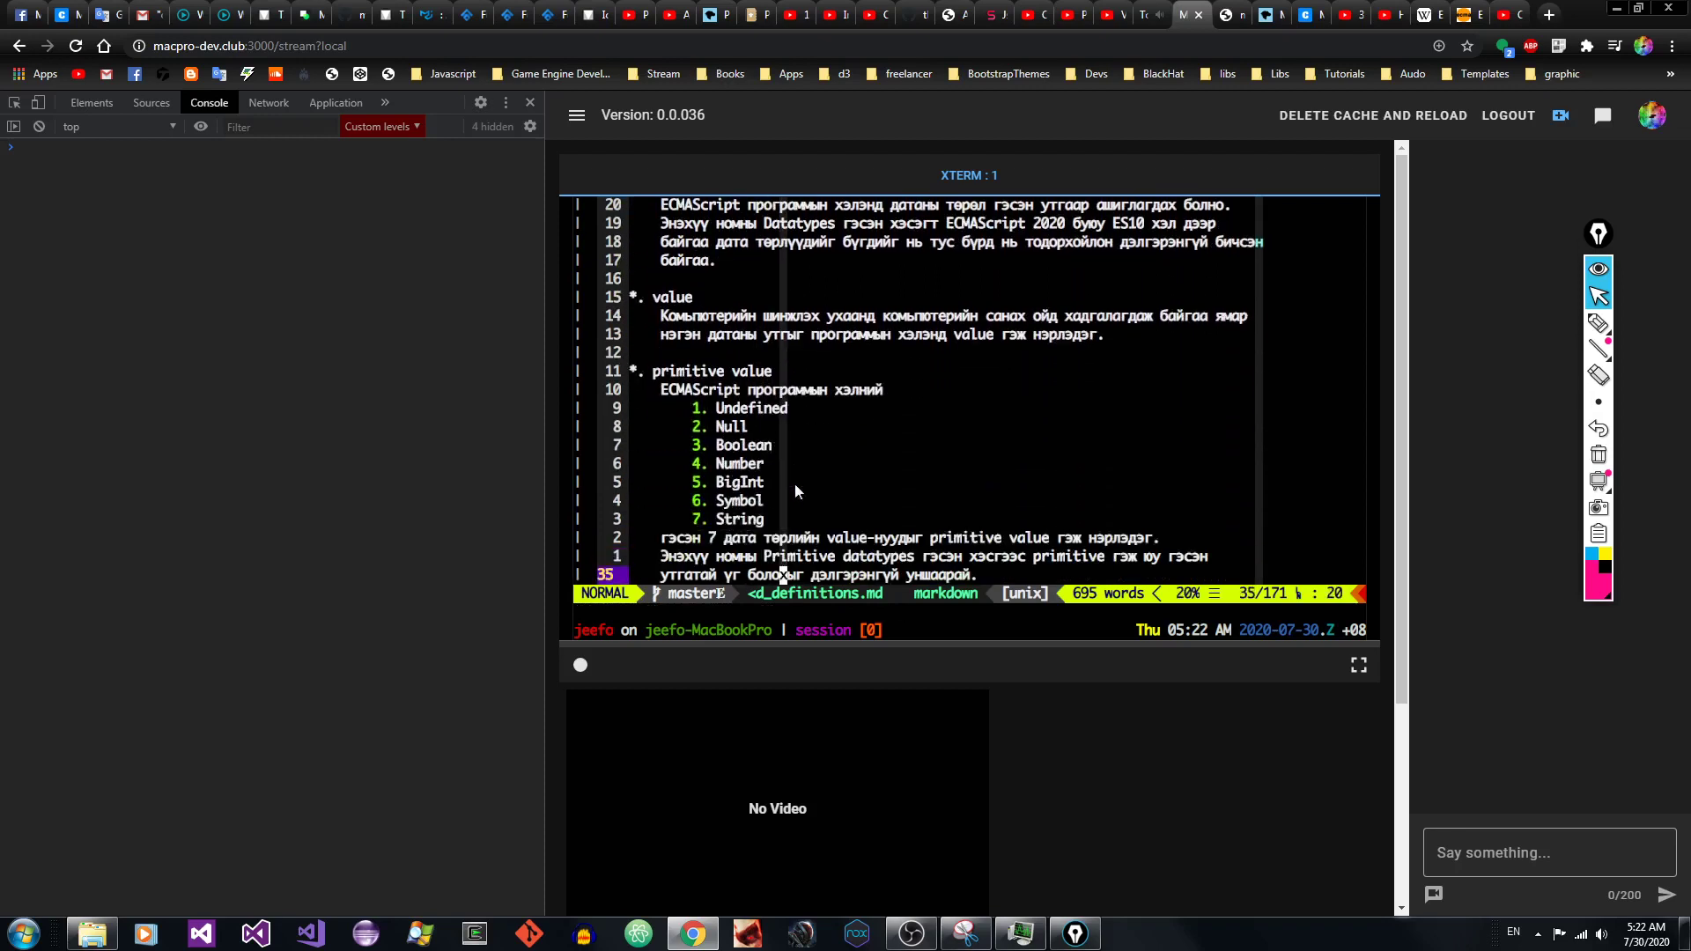
# Step: Review the numbered list of seven primitive types, going back up to its introductory line and down to the definition's end
pyautogui.press('k')
pyautogui.press('k')
pyautogui.press('k')
pyautogui.press('k')
pyautogui.press('k')
pyautogui.press('k')
pyautogui.press('k')
pyautogui.press('k')
pyautogui.press('k')
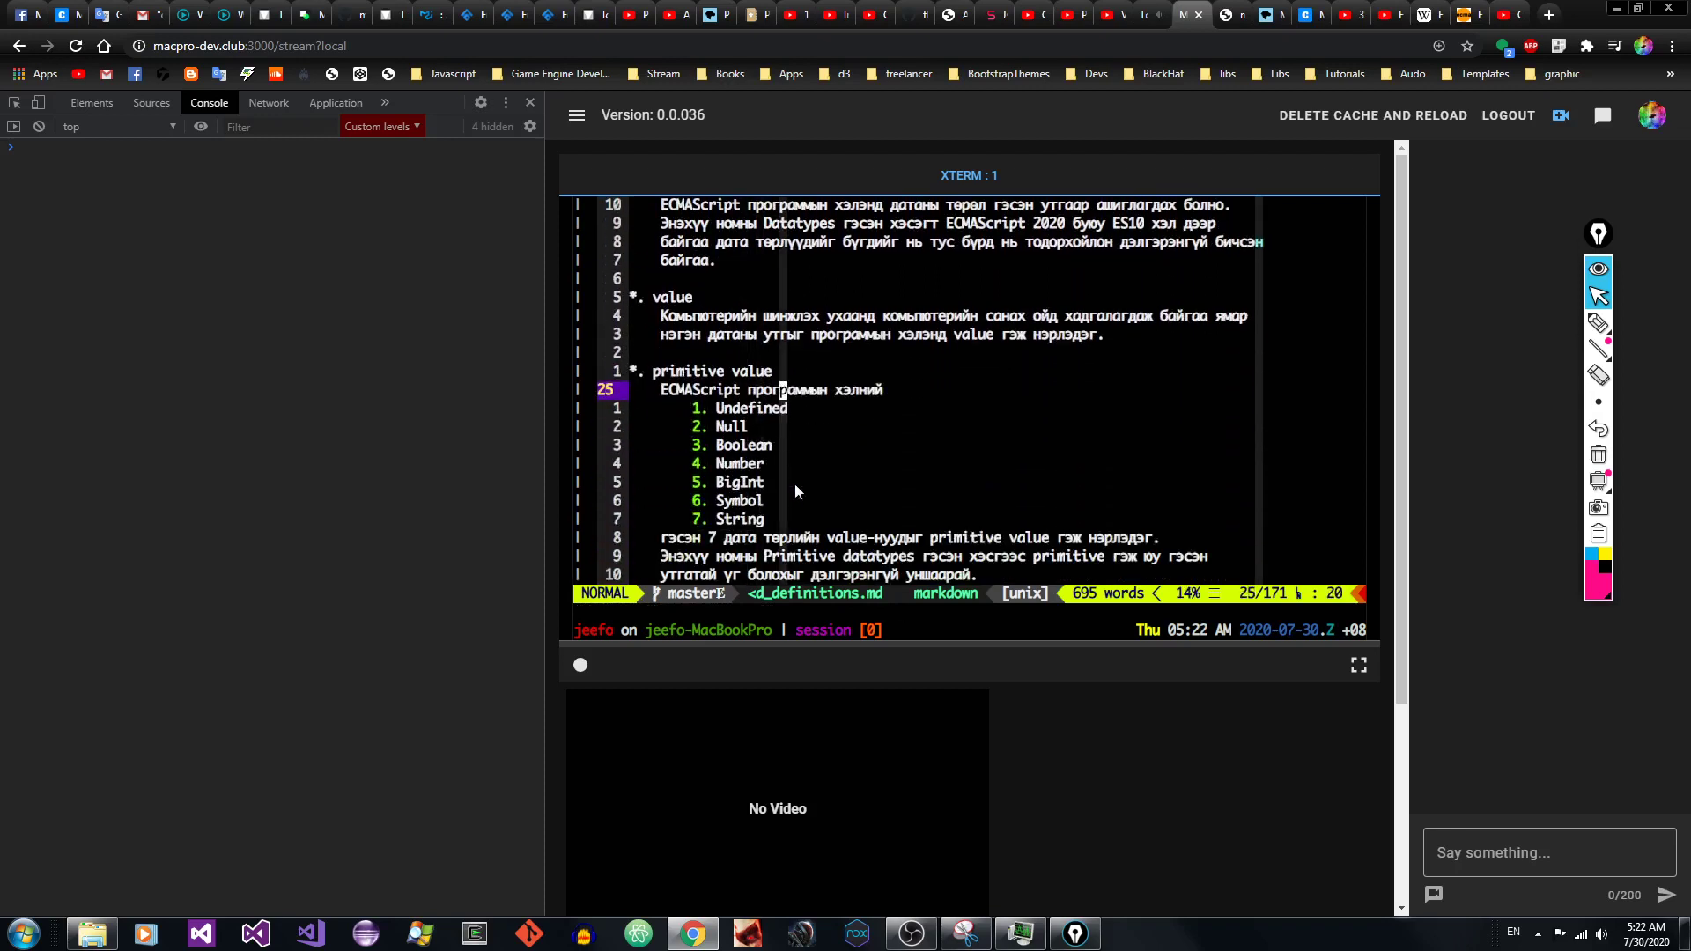
pyautogui.press('j')
pyautogui.press('j')
pyautogui.press('j')
pyautogui.press('j')
pyautogui.press('j')
pyautogui.press('j')
pyautogui.press('j')
pyautogui.press('j')
pyautogui.press('j')
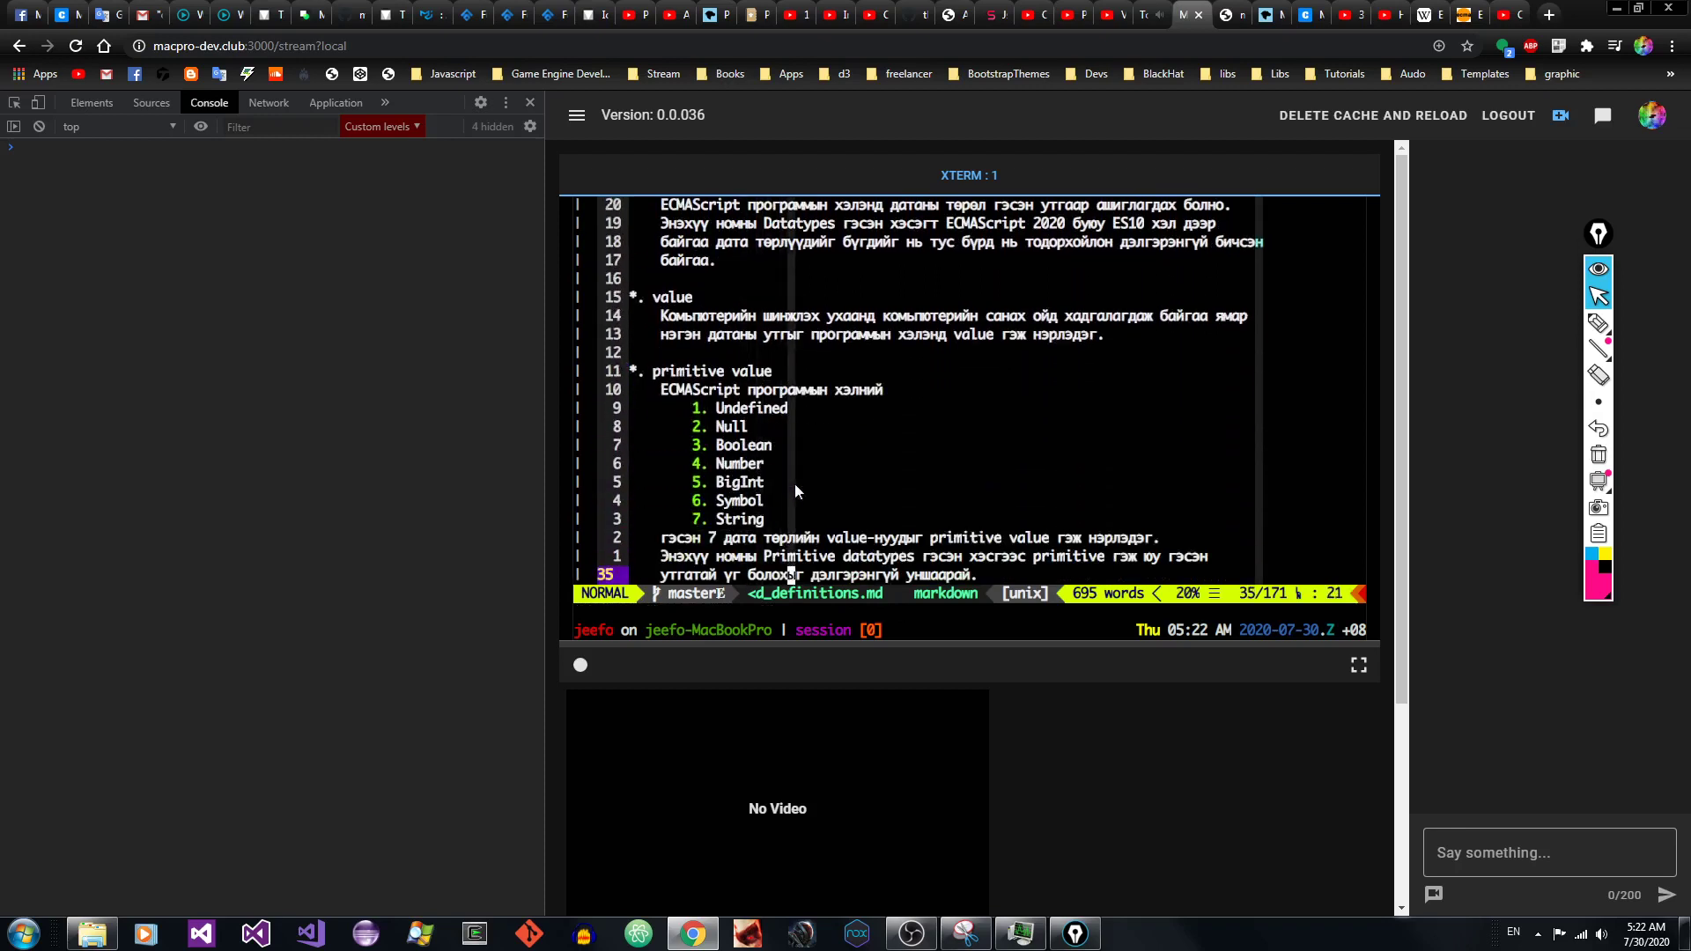
# Step: Examine the closing line of the "primitive value" definition, tracing back and forth along its words with the cursor
pyautogui.press('h')
pyautogui.press('h')
pyautogui.press('l')
pyautogui.press('l')
pyautogui.press('w')
pyautogui.press('l')
pyautogui.press('l')
pyautogui.press('l')
pyautogui.press('l')
pyautogui.press('l')
pyautogui.press('l')
pyautogui.press('h')
pyautogui.press('h')
pyautogui.press('h')
pyautogui.press('h')
pyautogui.press('h')
pyautogui.press('h')
pyautogui.press('h')
pyautogui.press('h')
pyautogui.press('h')
pyautogui.press('h')
pyautogui.press('h')
pyautogui.press('h')
pyautogui.press('h')
pyautogui.press('j')
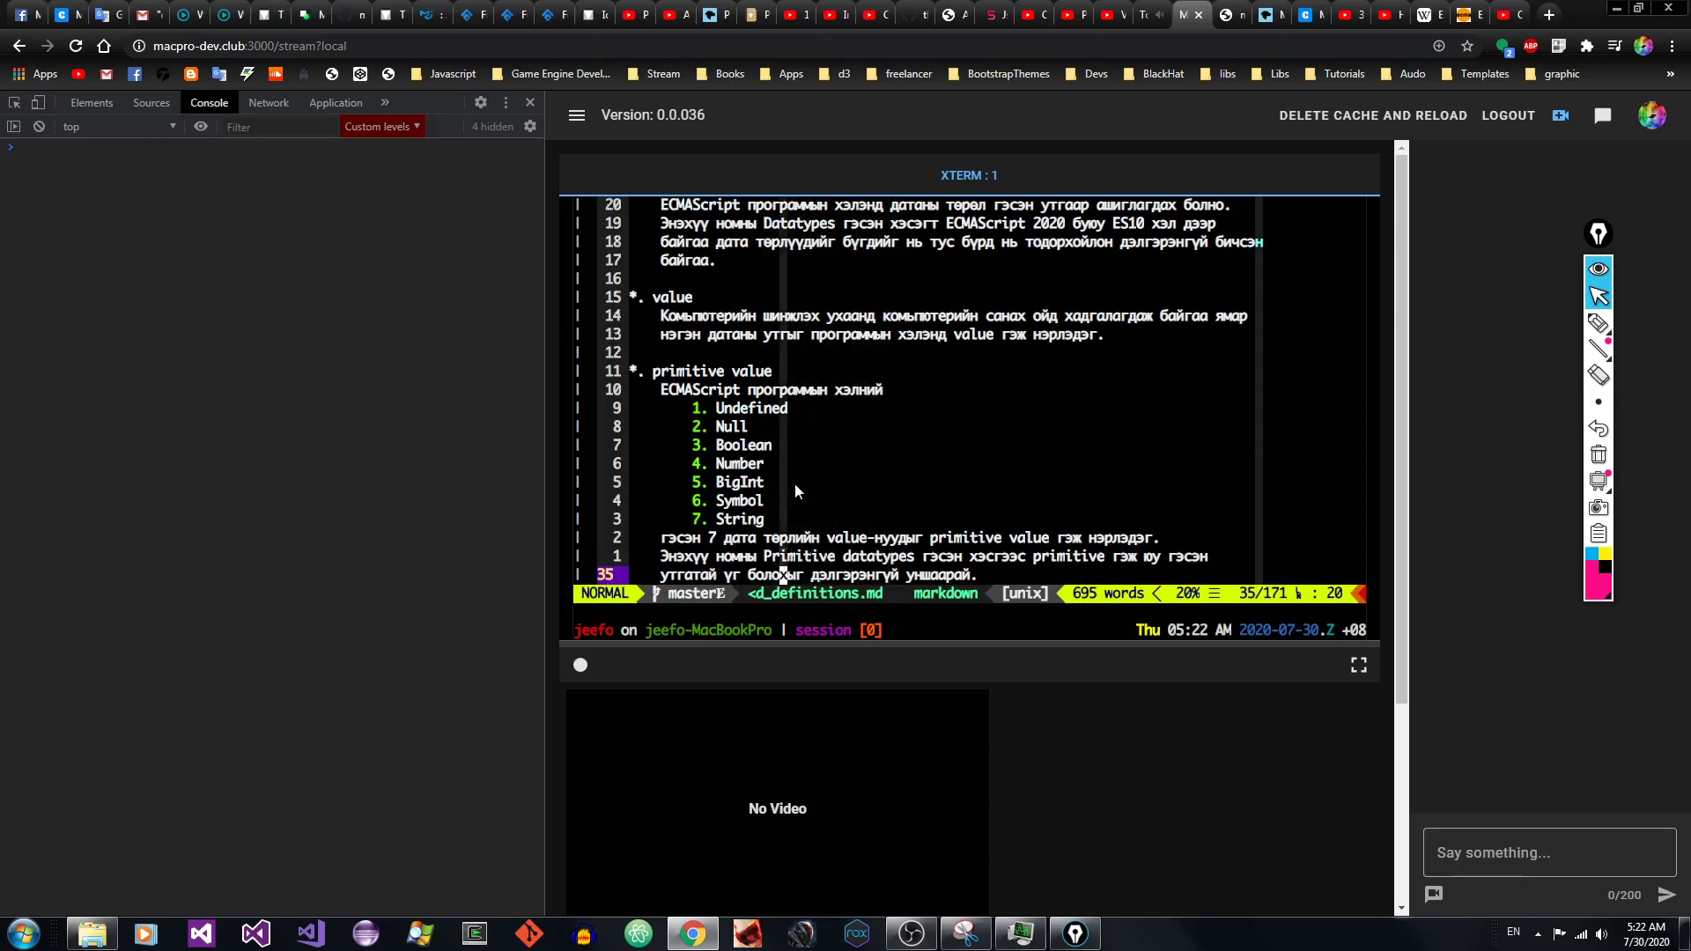
pyautogui.press('j')
pyautogui.press('k')
pyautogui.press('k')
pyautogui.press('h')
pyautogui.press('l')
pyautogui.press('l')
pyautogui.press('l')
pyautogui.press('l')
pyautogui.press('l')
pyautogui.press('l')
pyautogui.press('l')
pyautogui.press('l')
pyautogui.press('l')
pyautogui.press('l')
pyautogui.press('l')
pyautogui.press('l')
pyautogui.press('l')
pyautogui.press('l')
pyautogui.press('l')
pyautogui.press('l')
# Step: Continue down to the "internal value" term and place the cursor on the word "value" in its heading
pyautogui.press('j')
pyautogui.press('j')
pyautogui.press('j')
pyautogui.press('j')
pyautogui.press('j')
pyautogui.press('j')
pyautogui.press('j')
pyautogui.press('k')
pyautogui.press('k')
pyautogui.press('k')
pyautogui.press('k')
pyautogui.press('h')
pyautogui.press('h')
pyautogui.press('h')
pyautogui.press('h')
pyautogui.press('h')
pyautogui.press('h')
pyautogui.press('h')
pyautogui.press('h')
pyautogui.press('h')
pyautogui.press('h')
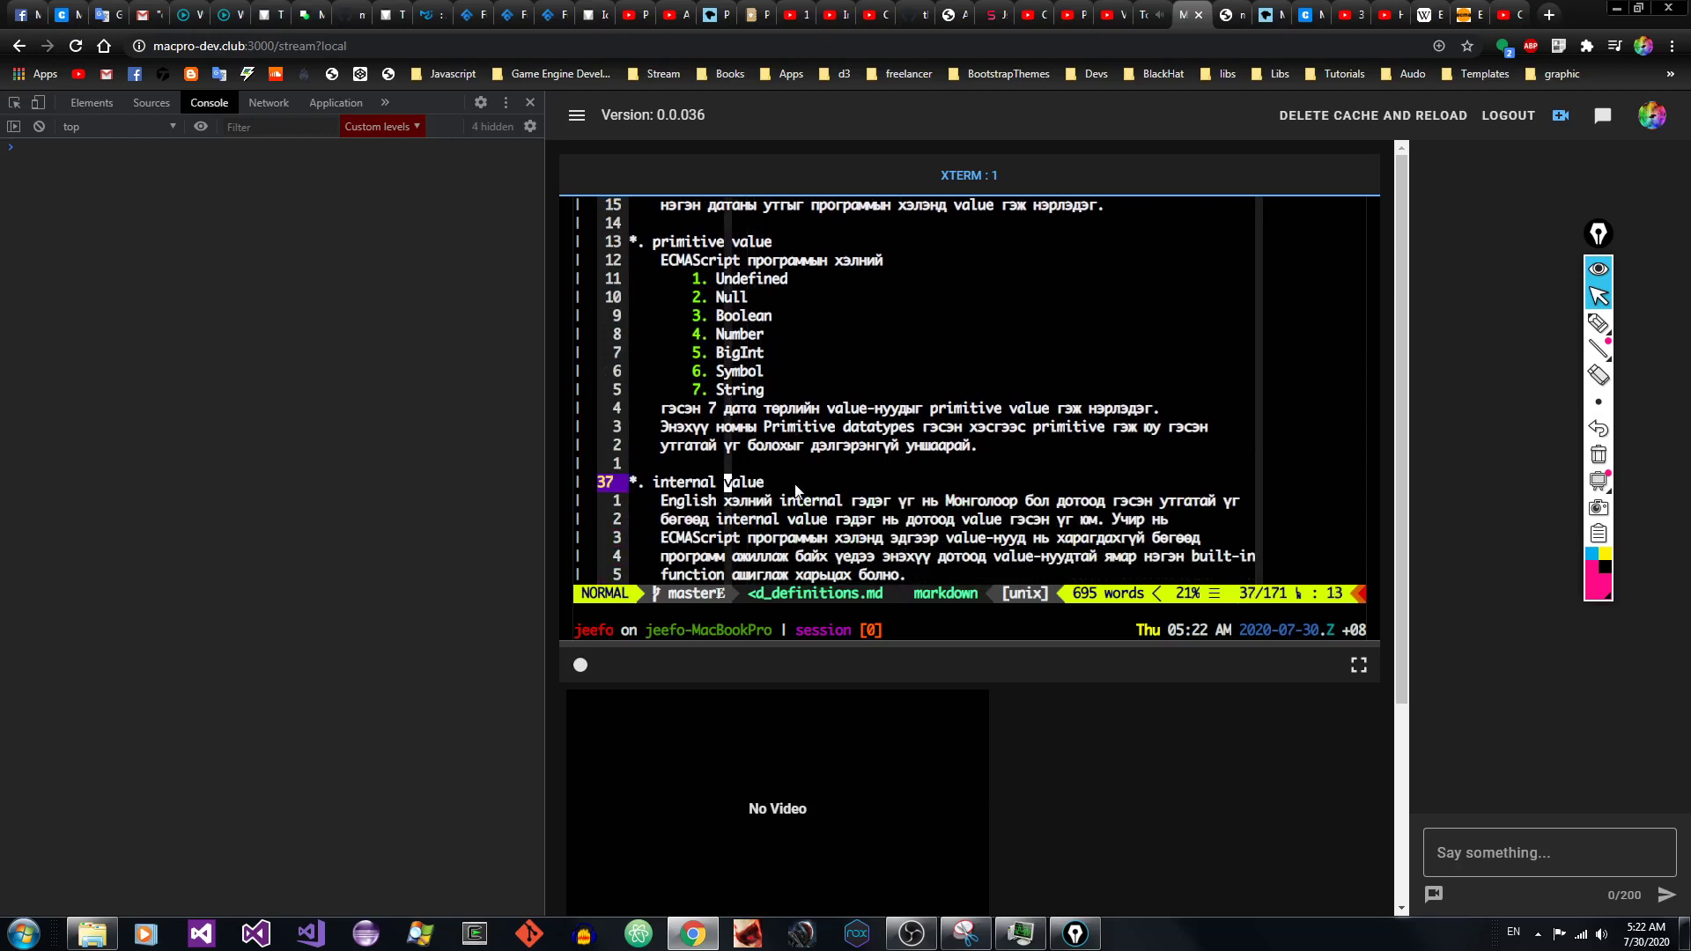
# Step: Read the first line of the "internal value" definition, tracing the cursor along its words from "English хэлний internal" onward
pyautogui.press('j')
pyautogui.press('l')
pyautogui.press('l')
pyautogui.press('l')
pyautogui.press('l')
pyautogui.press('l')
pyautogui.press('l')
pyautogui.press('l')
pyautogui.press('l')
pyautogui.press('l')
pyautogui.press('l')
pyautogui.press('l')
pyautogui.press('l')
pyautogui.press('l')
pyautogui.press('l')
pyautogui.press('l')
pyautogui.press('l')
pyautogui.press('l')
pyautogui.press('l')
pyautogui.press('l')
pyautogui.press('l')
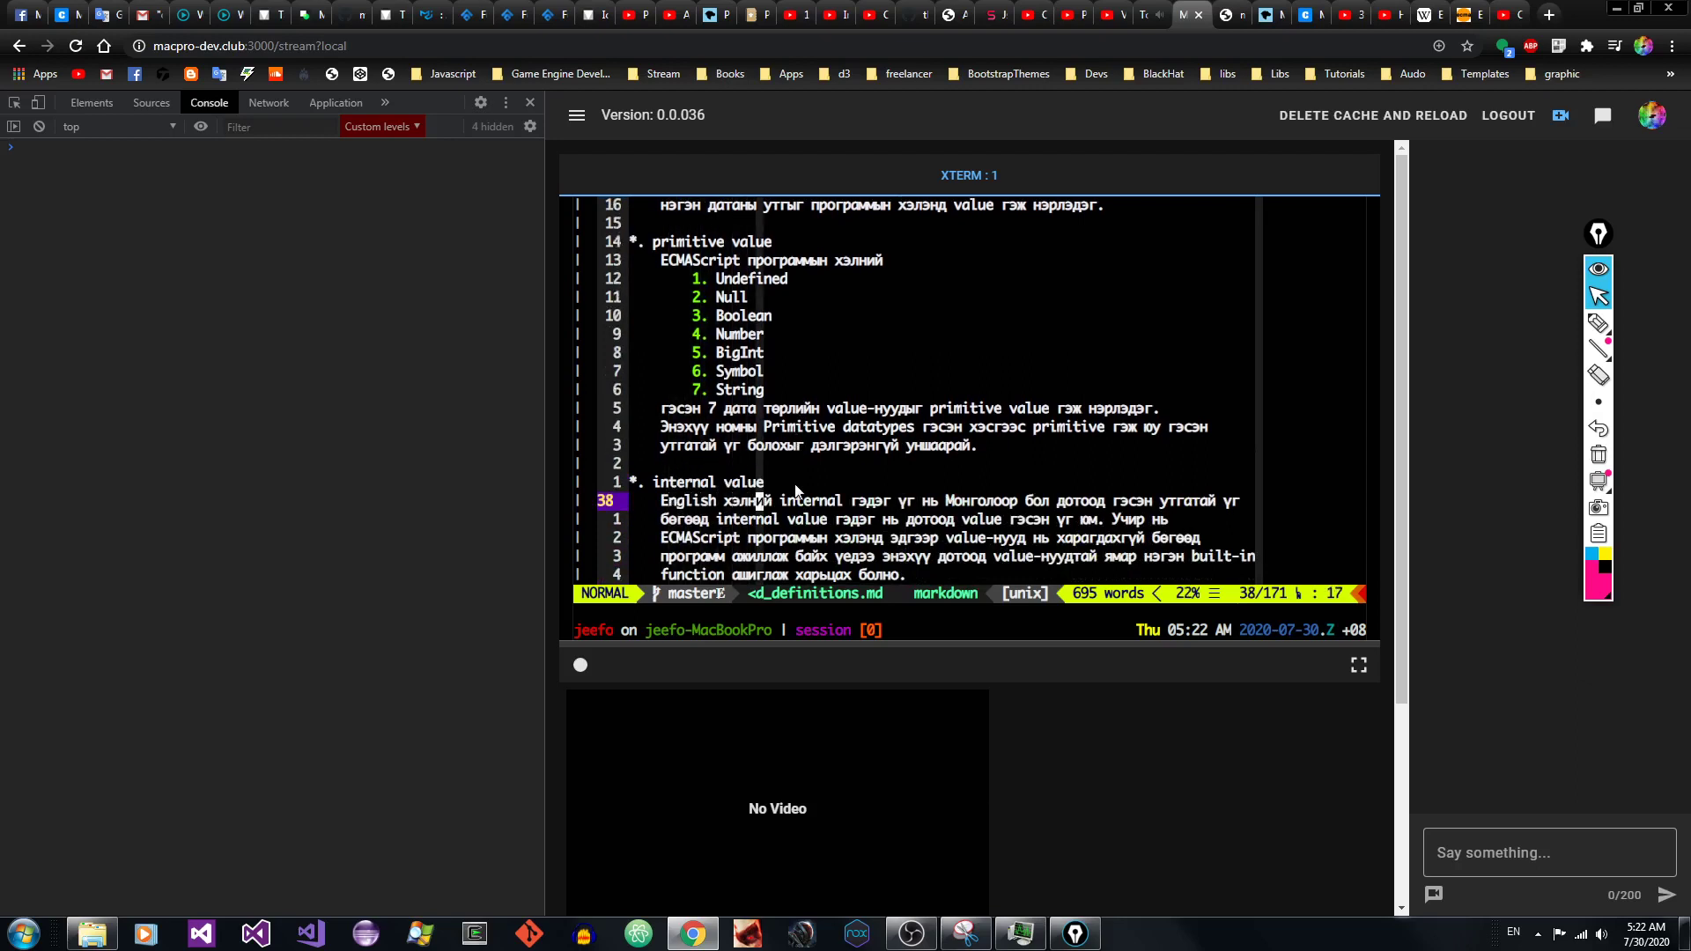
pyautogui.press('l')
pyautogui.press('l')
pyautogui.press('l')
pyautogui.press('l')
pyautogui.press('l')
pyautogui.press('l')
pyautogui.press('l')
pyautogui.press('l')
pyautogui.press('l')
pyautogui.press('l')
pyautogui.press('l')
pyautogui.press('l')
pyautogui.press('l')
pyautogui.press('l')
pyautogui.press('l')
# Step: Examine the definition's second line, tracing from "internal value" to the phrase "дотоод value гэсэн үг юм"
pyautogui.press('j')
pyautogui.press('h')
pyautogui.press('h')
pyautogui.press('h')
pyautogui.press('h')
pyautogui.press('h')
pyautogui.press('h')
pyautogui.press('h')
pyautogui.press('h')
pyautogui.press('h')
pyautogui.press('h')
pyautogui.press('h')
pyautogui.press('h')
pyautogui.press('h')
pyautogui.press('h')
pyautogui.press('h')
pyautogui.press('h')
pyautogui.press('h')
pyautogui.press('h')
pyautogui.press('h')
pyautogui.press('h')
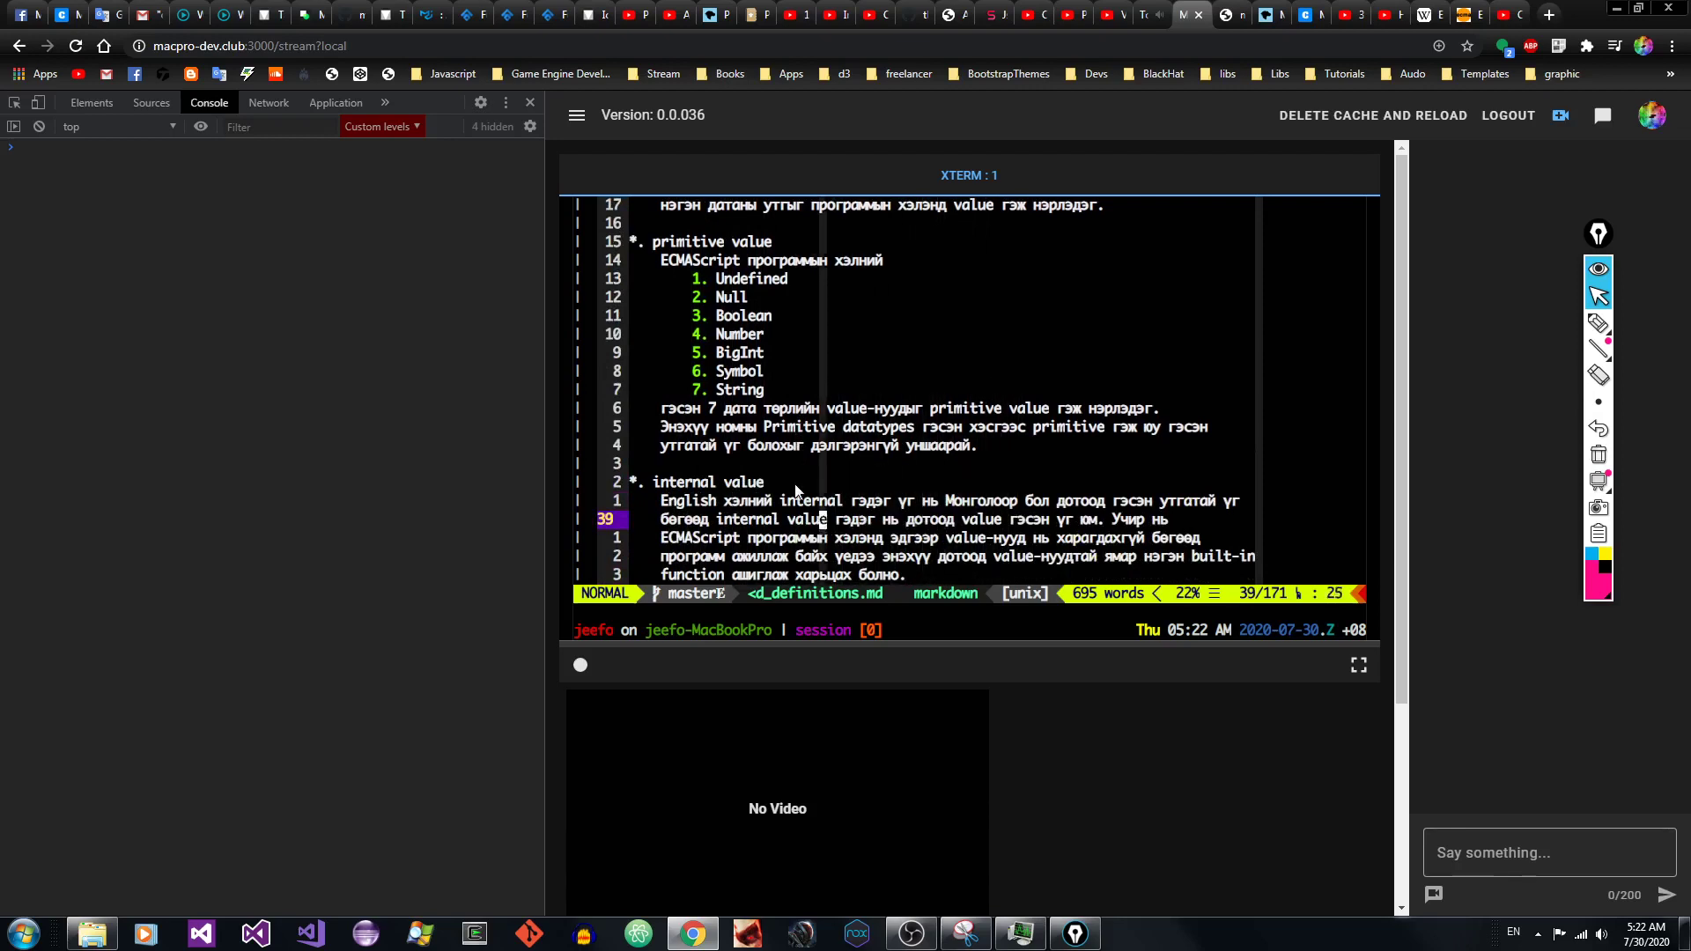
pyautogui.press('l')
pyautogui.press('l')
pyautogui.press('l')
pyautogui.press('l')
pyautogui.press('l')
pyautogui.press('l')
pyautogui.press('l')
pyautogui.press('l')
pyautogui.press('l')
pyautogui.press('l')
pyautogui.press('l')
pyautogui.press('l')
pyautogui.press('l')
pyautogui.press('l')
pyautogui.press('l')
pyautogui.press('l')
pyautogui.press('l')
pyautogui.press('l')
pyautogui.press('l')
pyautogui.press('l')
pyautogui.press('l')
pyautogui.press('l')
pyautogui.press('l')
pyautogui.press('l')
pyautogui.press('l')
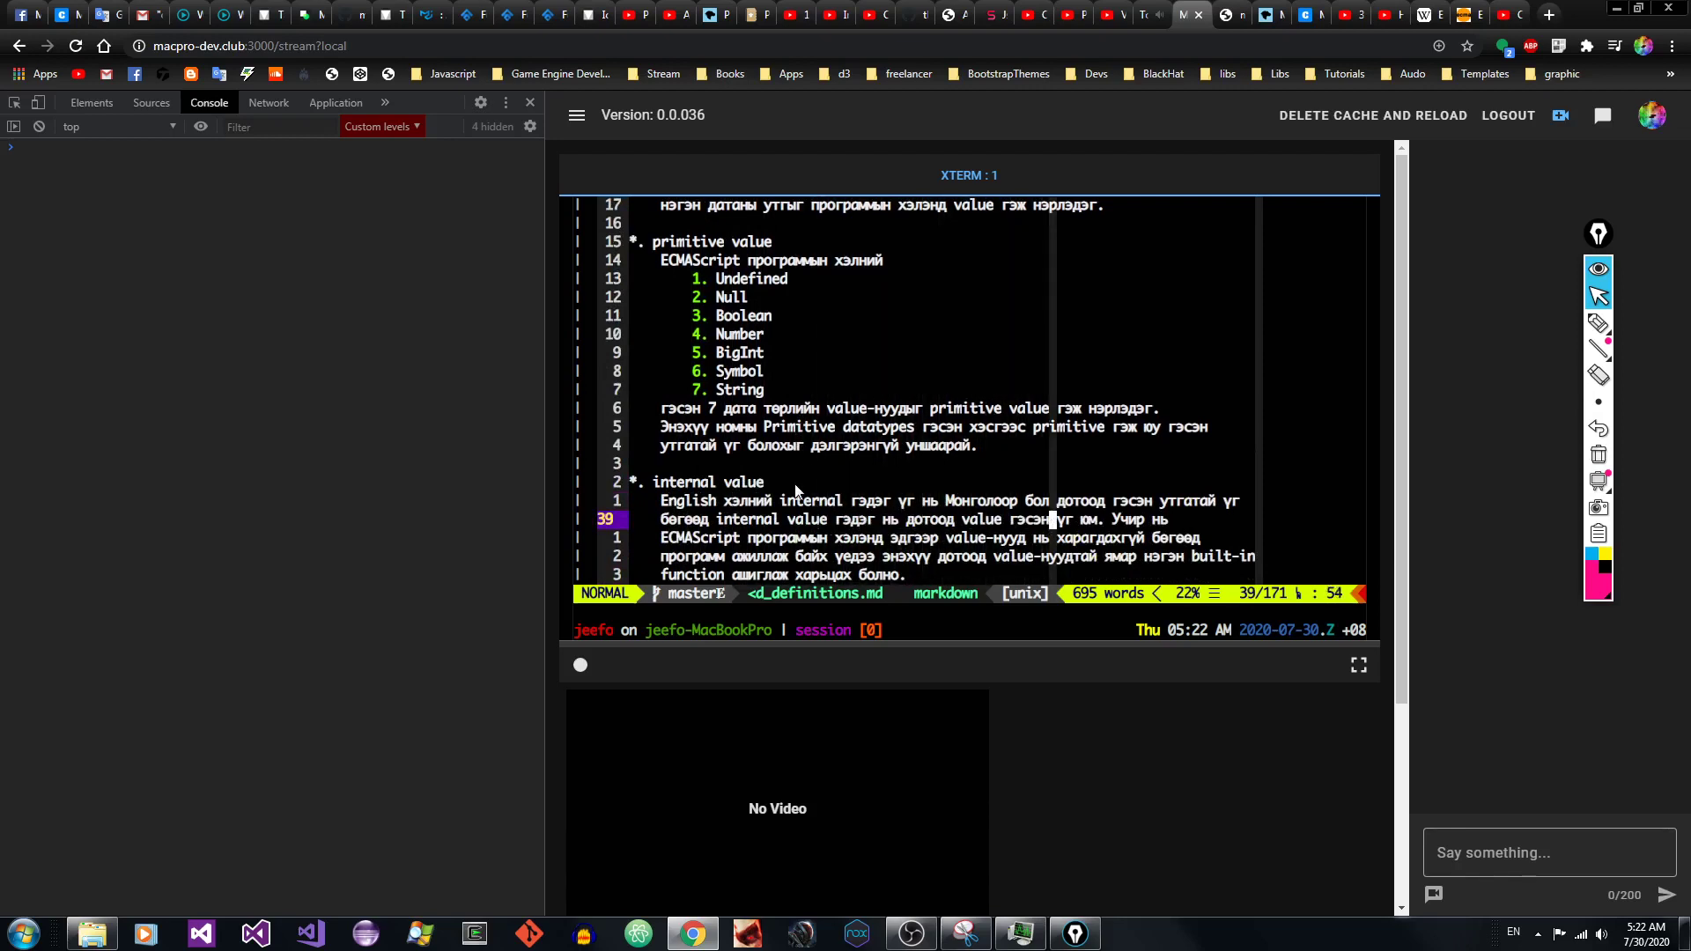
# Step: Examine the third line of the "internal value" definition, tracing its words from "ECMAScript" onward past "value-нууд"
pyautogui.press('j')
pyautogui.press('h')
pyautogui.press('h')
pyautogui.press('h')
pyautogui.press('h')
pyautogui.press('h')
pyautogui.press('h')
pyautogui.press('h')
pyautogui.press('h')
pyautogui.press('h')
pyautogui.press('h')
pyautogui.press('h')
pyautogui.press('h')
pyautogui.press('h')
pyautogui.press('h')
pyautogui.press('h')
pyautogui.press('h')
pyautogui.press('h')
pyautogui.press('h')
pyautogui.press('h')
pyautogui.press('h')
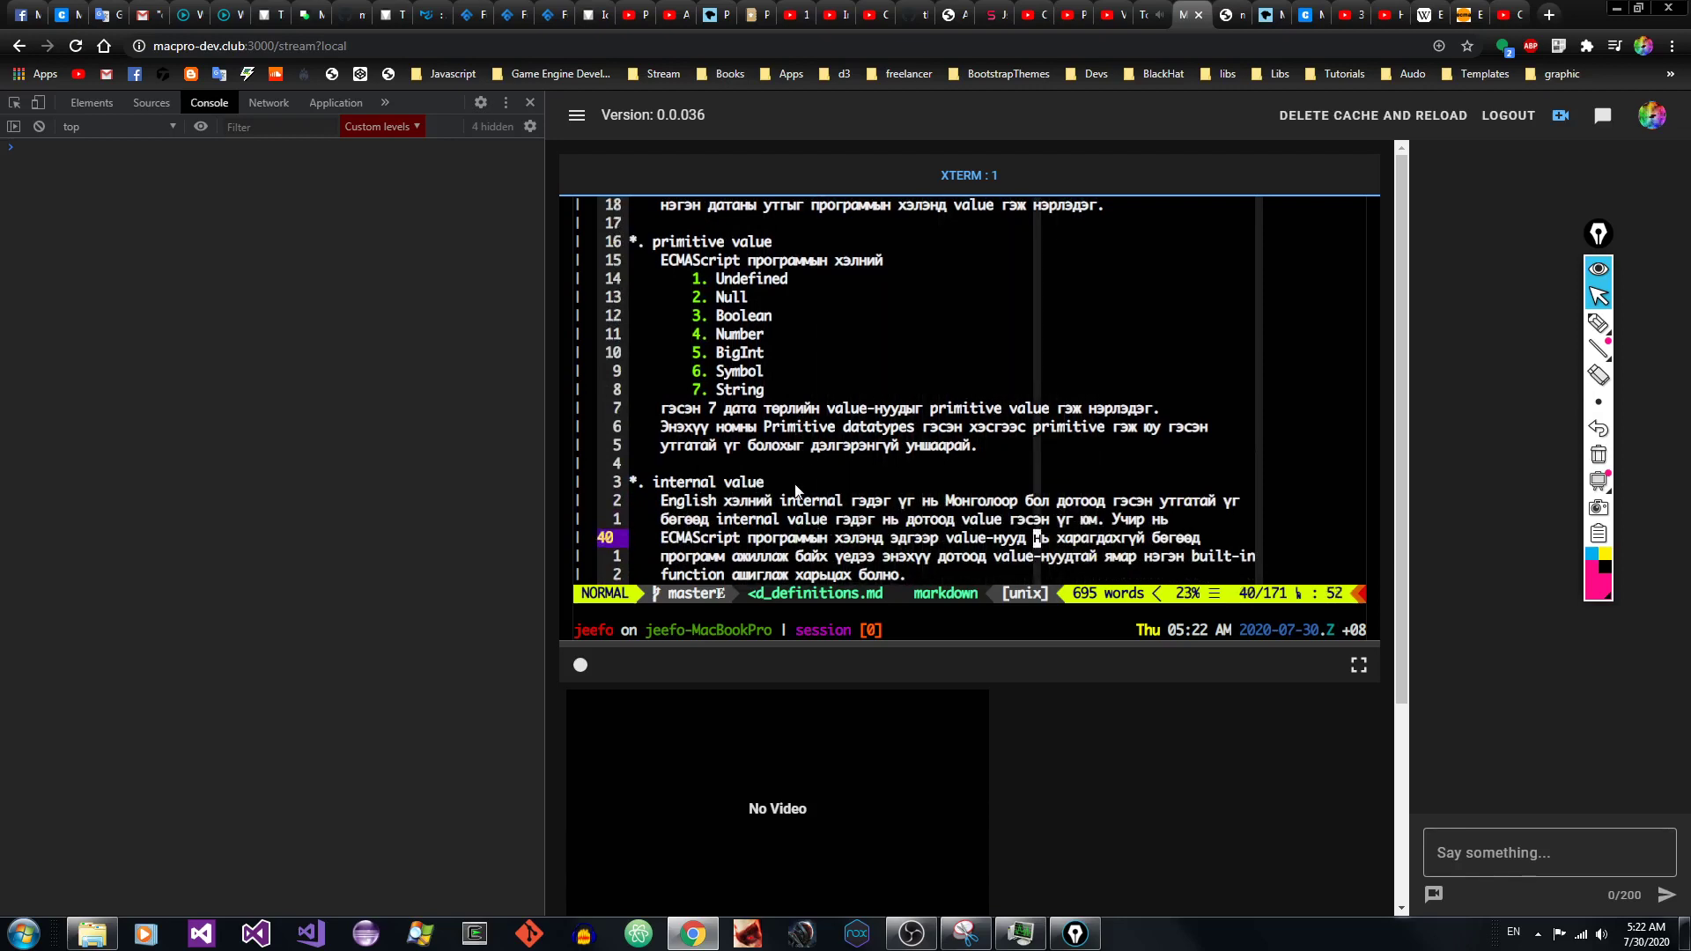
pyautogui.press('l')
pyautogui.press('l')
pyautogui.press('l')
pyautogui.press('l')
pyautogui.press('l')
pyautogui.press('l')
pyautogui.press('l')
pyautogui.press('l')
pyautogui.press('l')
pyautogui.press('l')
pyautogui.press('l')
pyautogui.press('l')
pyautogui.press('l')
pyautogui.press('l')
pyautogui.press('l')
pyautogui.press('l')
pyautogui.press('l')
pyautogui.press('l')
pyautogui.press('l')
pyautogui.press('l')
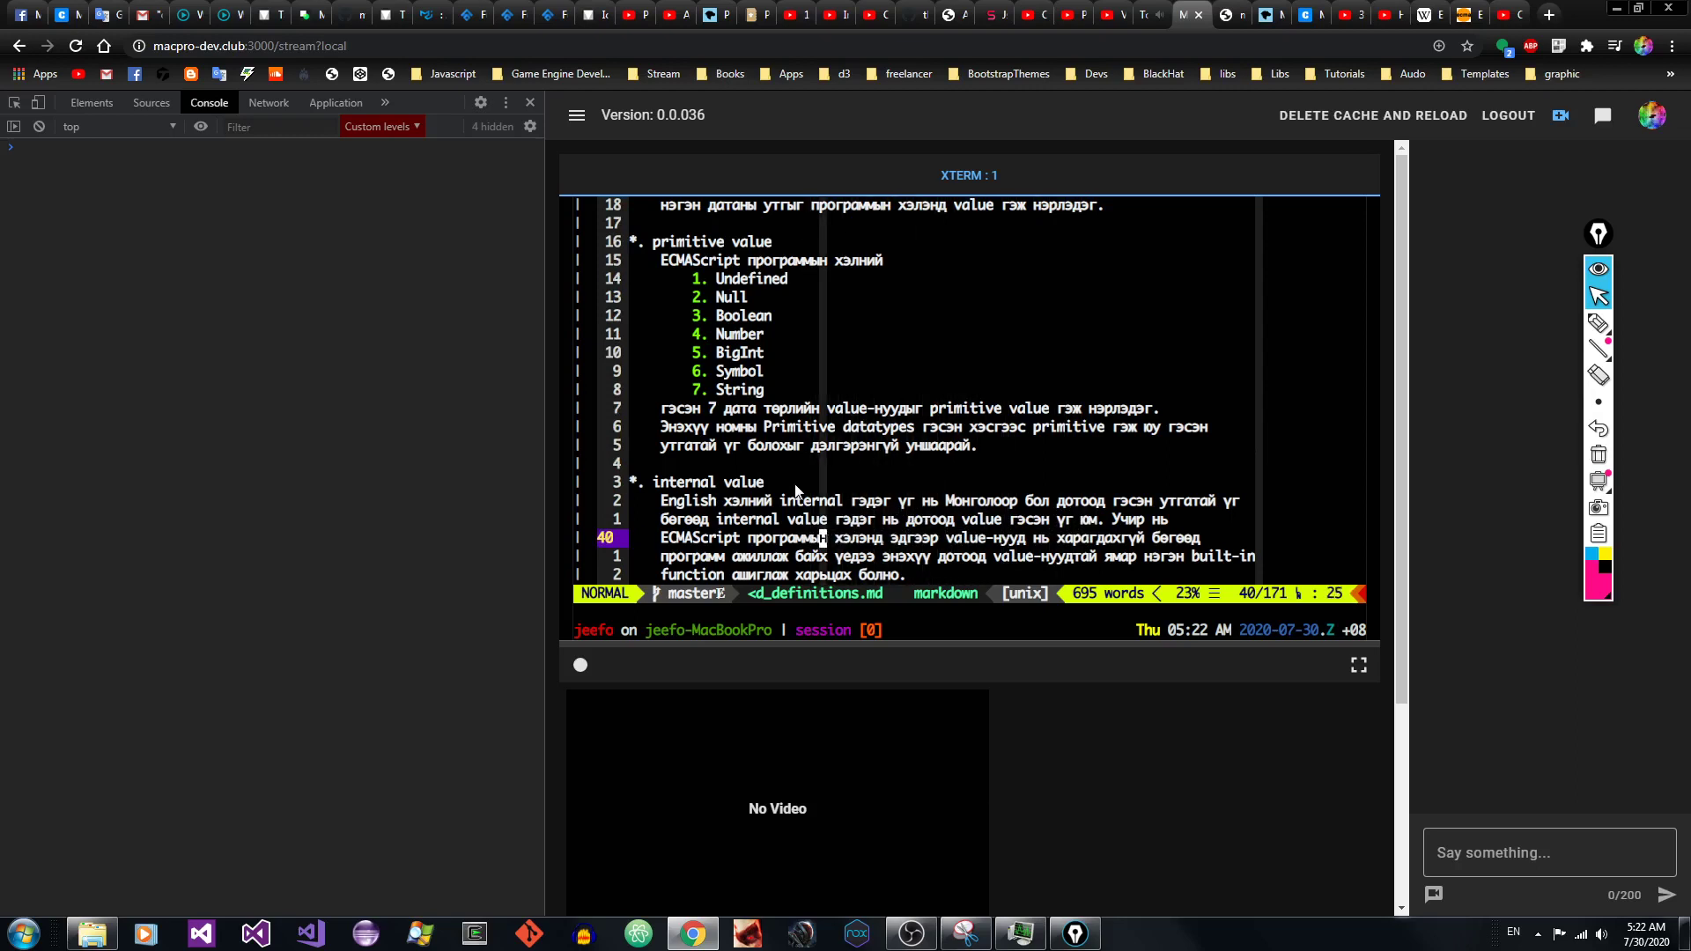
pyautogui.press('l')
pyautogui.press('l')
pyautogui.press('l')
pyautogui.press('l')
pyautogui.press('l')
pyautogui.press('l')
pyautogui.press('l')
pyautogui.press('l')
pyautogui.press('l')
pyautogui.press('l')
pyautogui.press('l')
pyautogui.press('l')
# Step: Read the definition's fourth line from its beginning, tracing the cursor along the words about "дотоод value-нуудтай"
pyautogui.press('j')
pyautogui.press('h')
pyautogui.press('h')
pyautogui.press('h')
pyautogui.press('h')
pyautogui.press('h')
pyautogui.press('h')
pyautogui.press('h')
pyautogui.press('h')
pyautogui.press('h')
pyautogui.press('h')
pyautogui.press('h')
pyautogui.press('h')
pyautogui.press('h')
pyautogui.press('h')
pyautogui.press('h')
pyautogui.press('h')
pyautogui.press('h')
pyautogui.press('h')
pyautogui.press('h')
pyautogui.press('h')
pyautogui.press('h')
pyautogui.press('h')
pyautogui.press('h')
pyautogui.press('h')
pyautogui.press('h')
pyautogui.press('h')
pyautogui.press('h')
pyautogui.press('h')
pyautogui.press('h')
pyautogui.press('l')
pyautogui.press('l')
pyautogui.press('l')
pyautogui.press('l')
pyautogui.press('l')
pyautogui.press('l')
pyautogui.press('l')
pyautogui.press('l')
pyautogui.press('l')
pyautogui.press('l')
pyautogui.press('l')
pyautogui.press('l')
pyautogui.press('l')
pyautogui.press('l')
pyautogui.press('l')
pyautogui.press('l')
pyautogui.press('l')
pyautogui.press('l')
pyautogui.press('l')
pyautogui.press('l')
pyautogui.press('l')
pyautogui.press('l')
pyautogui.press('l')
pyautogui.press('l')
pyautogui.press('l')
pyautogui.press('l')
pyautogui.press('l')
pyautogui.press('l')
pyautogui.press('l')
pyautogui.press('l')
pyautogui.press('l')
pyautogui.press('l')
pyautogui.press('l')
pyautogui.press('l')
pyautogui.press('l')
pyautogui.press('l')
# Step: Check the line break around "built-in function", retrace the end of the fourth line and place the cursor on "built-in"
pyautogui.press('j')
pyautogui.press('h')
pyautogui.press('h')
pyautogui.press('k')
pyautogui.press('h')
pyautogui.press('h')
pyautogui.press('h')
pyautogui.press('h')
pyautogui.press('h')
pyautogui.press('h')
pyautogui.press('h')
pyautogui.press('h')
pyautogui.press('l')
pyautogui.press('l')
pyautogui.press('l')
pyautogui.press('l')
pyautogui.press('l')
pyautogui.press('l')
pyautogui.press('l')
pyautogui.press('l')
pyautogui.press('l')
pyautogui.press('l')
pyautogui.press('l')
pyautogui.press('l')
pyautogui.press('l')
pyautogui.press('l')
pyautogui.press('l')
pyautogui.press('l')
pyautogui.press('l')
pyautogui.press('l')
pyautogui.press('l')
pyautogui.press('l')
pyautogui.press('e')
pyautogui.press('e')
pyautogui.press('e')
pyautogui.press('b')
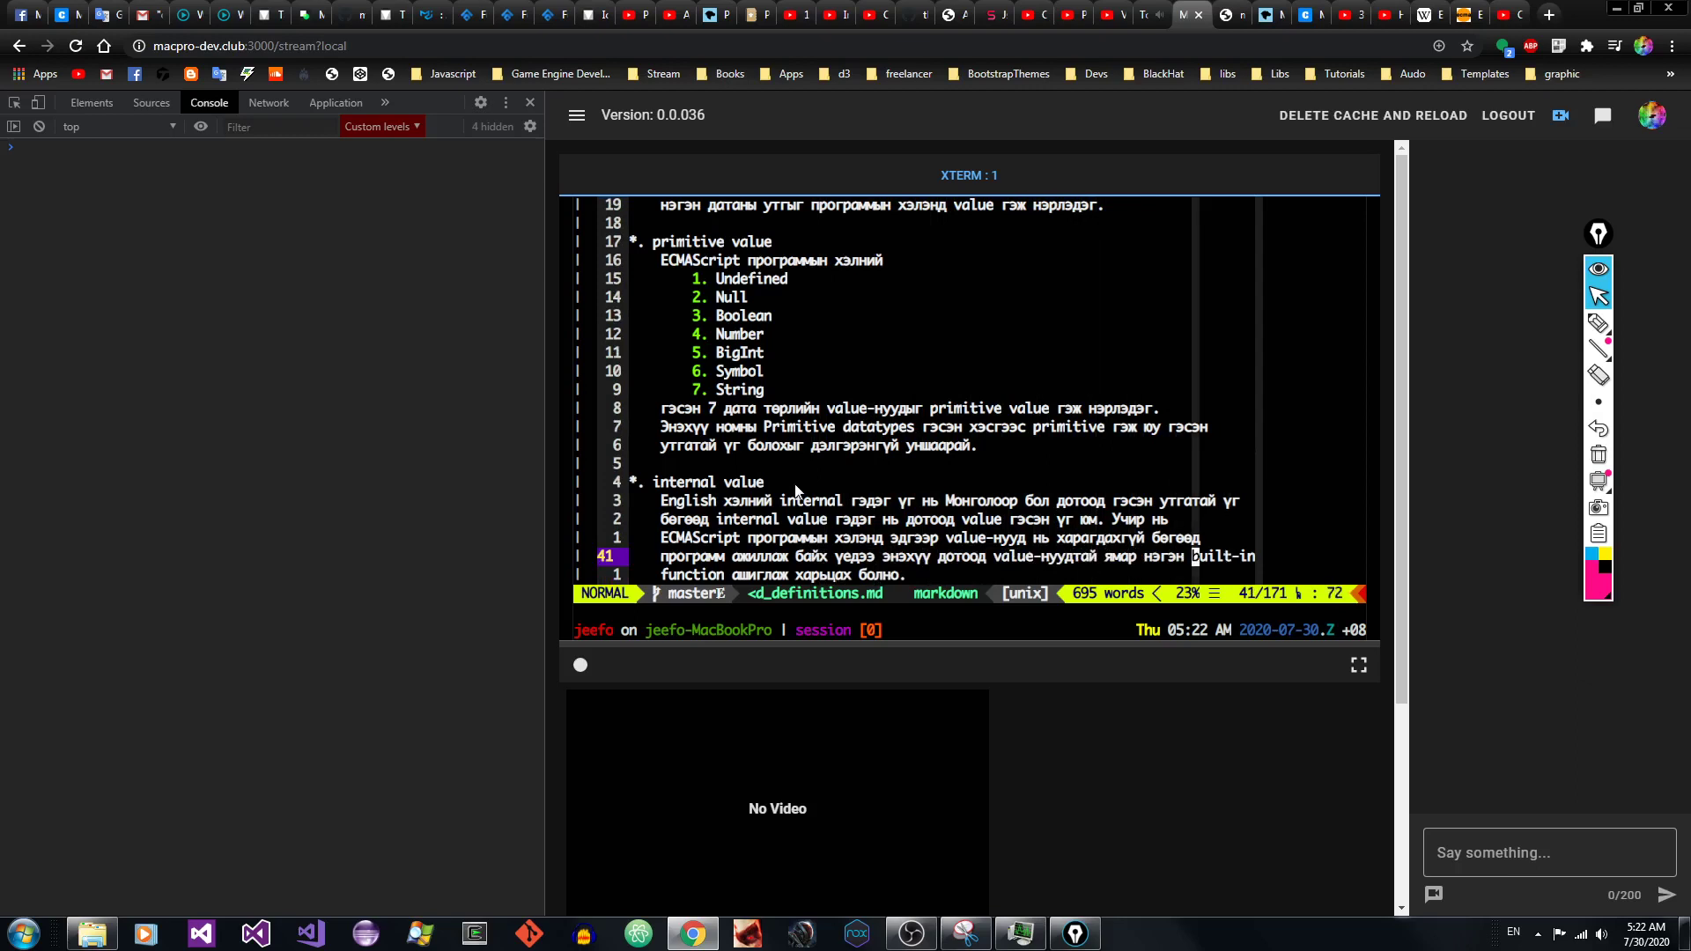
# Step: Highlight the term "built-in function" across the line break in the "internal value" definition, and clear the selection
pyautogui.press('v')
pyautogui.press('l')
pyautogui.press('l')
pyautogui.press('l')
pyautogui.press('l')
pyautogui.press('l')
pyautogui.press('l')
pyautogui.press('l')
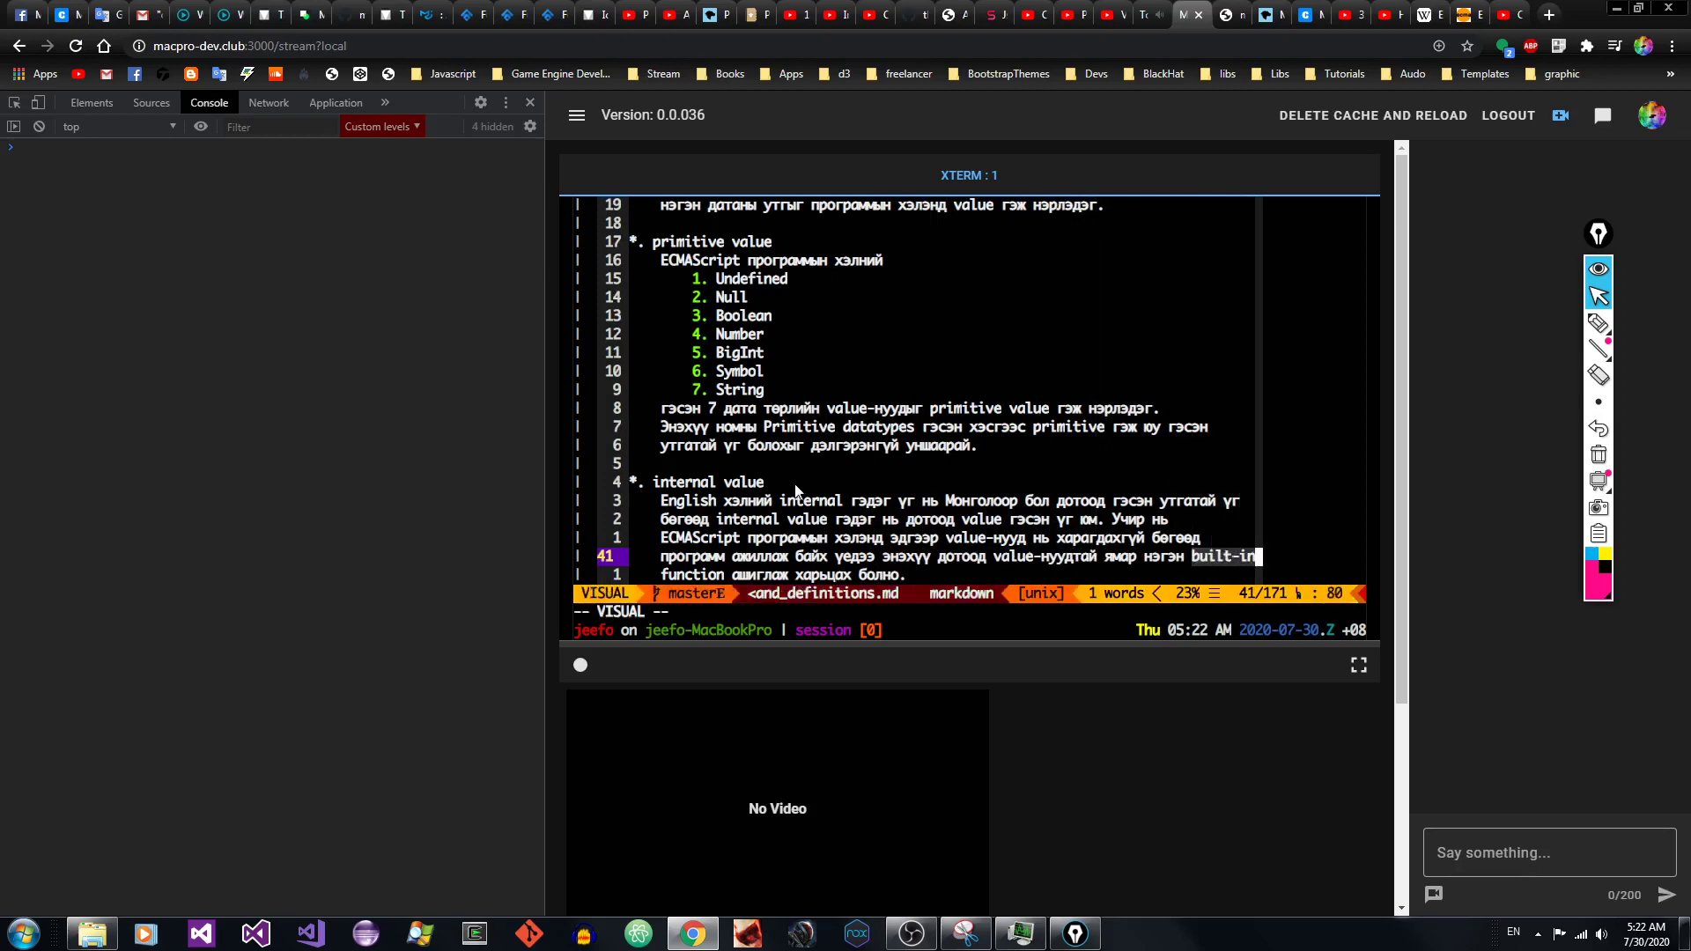
pyautogui.press('j')
pyautogui.press('h')
pyautogui.press('h')
pyautogui.press('h')
pyautogui.press('h')
pyautogui.press('h')
pyautogui.press('h')
pyautogui.press('h')
pyautogui.press('h')
pyautogui.press('h')
pyautogui.press('h')
pyautogui.press('h')
pyautogui.press('h')
pyautogui.press('h')
pyautogui.press('h')
pyautogui.press('h')
pyautogui.press('h')
pyautogui.press('h')
pyautogui.press('h')
pyautogui.press('h')
pyautogui.press('h')
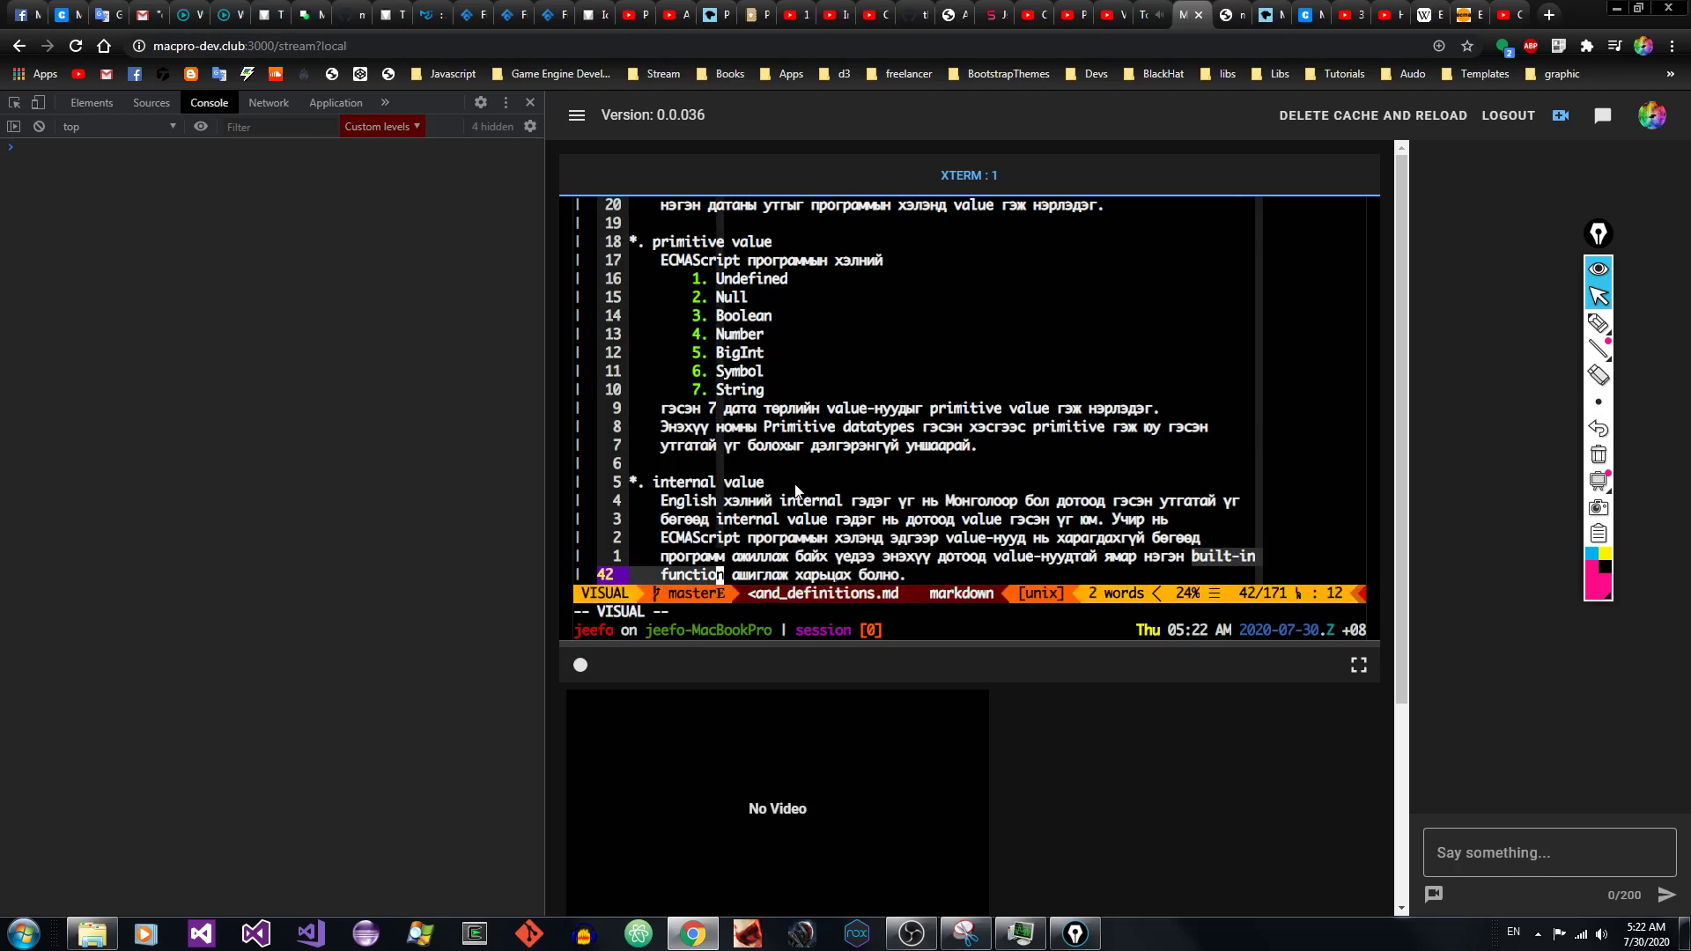
pyautogui.press('Escape')
# Step: Bring the whole "memory address" definition with its 32 bit and 64 bit examples into view and place the cursor on its heading
pyautogui.press('j')
pyautogui.press('j')
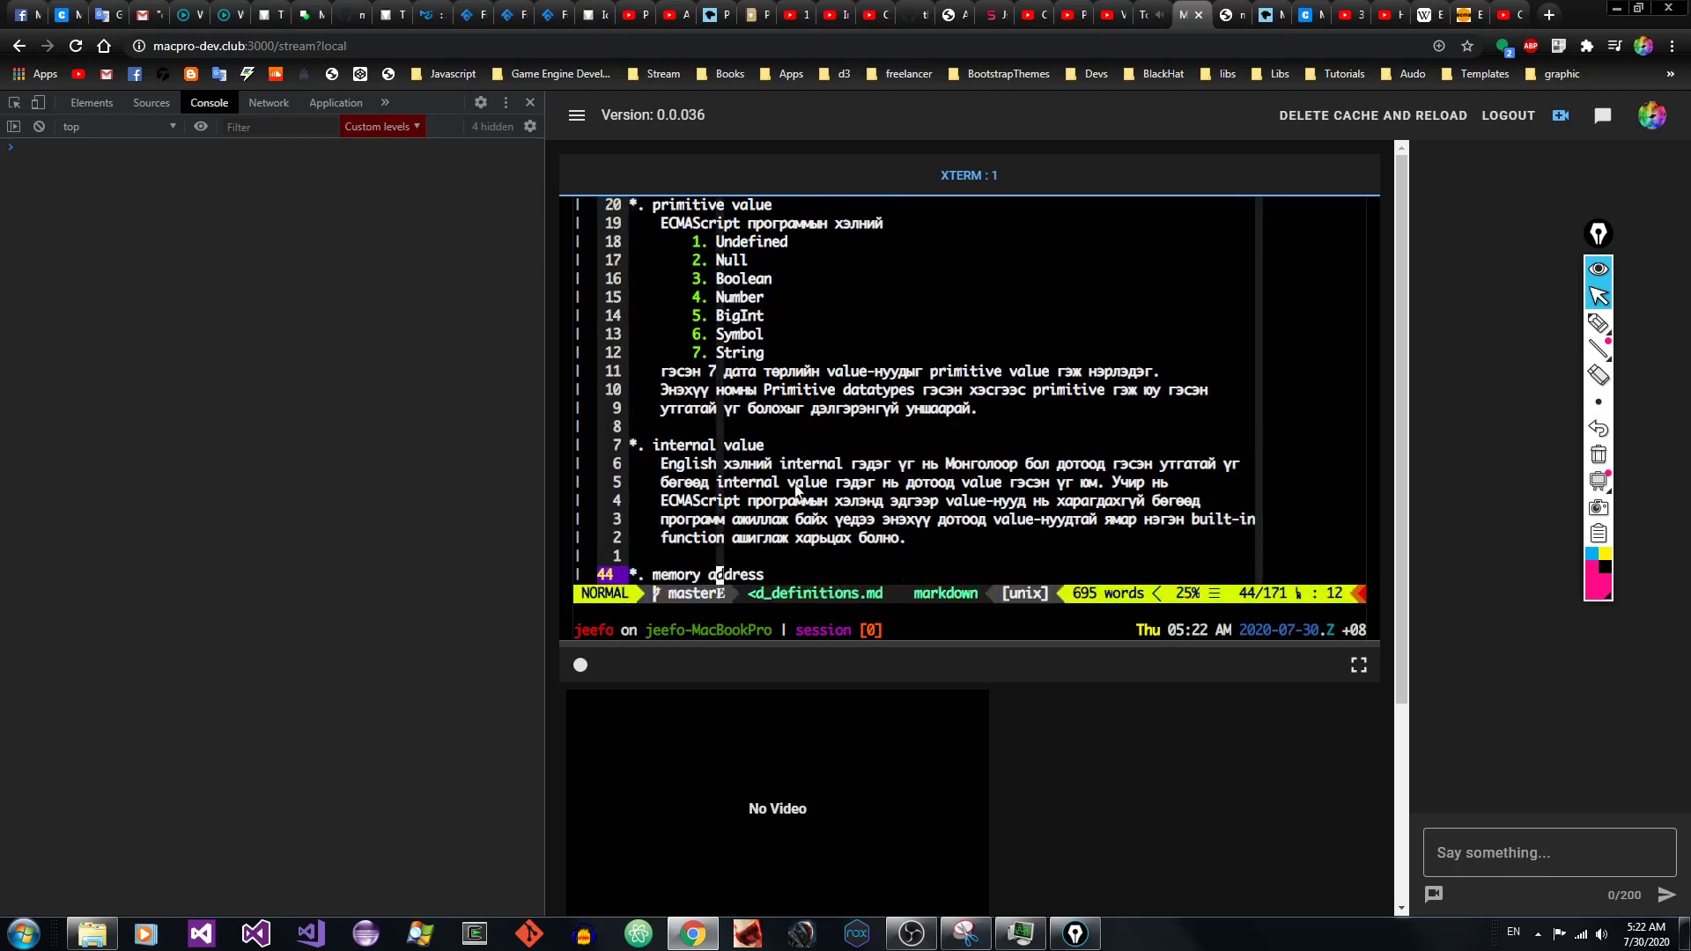
pyautogui.press('k')
pyautogui.press('k')
pyautogui.press('k')
pyautogui.press('j')
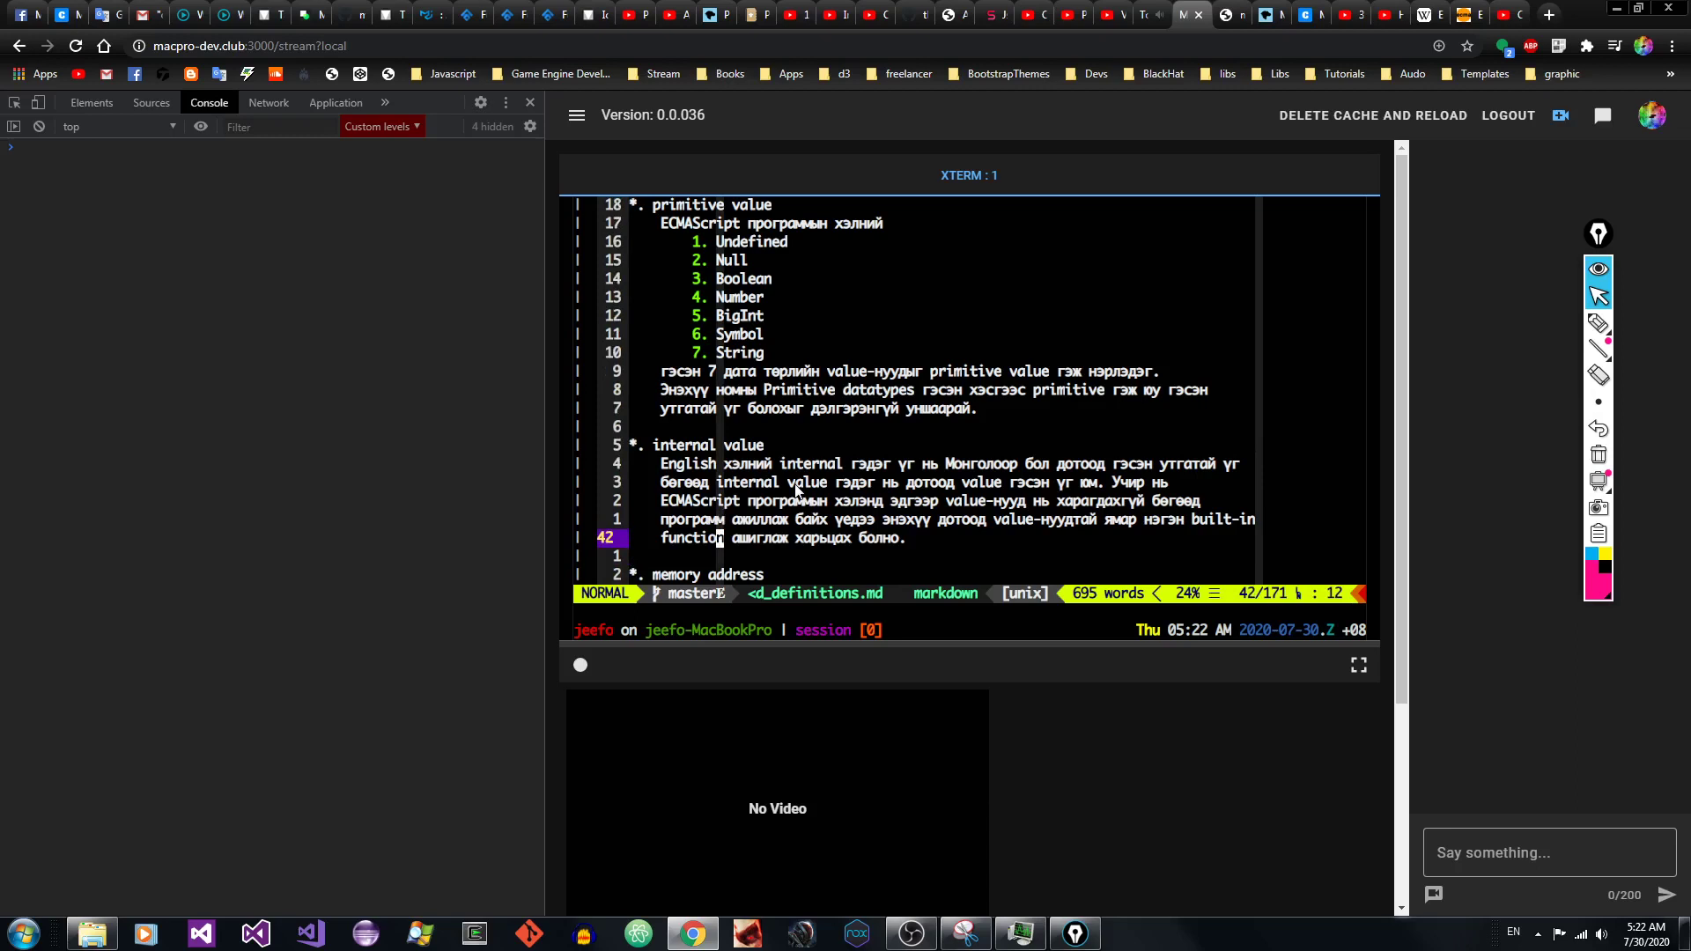
pyautogui.press('j')
pyautogui.press('j')
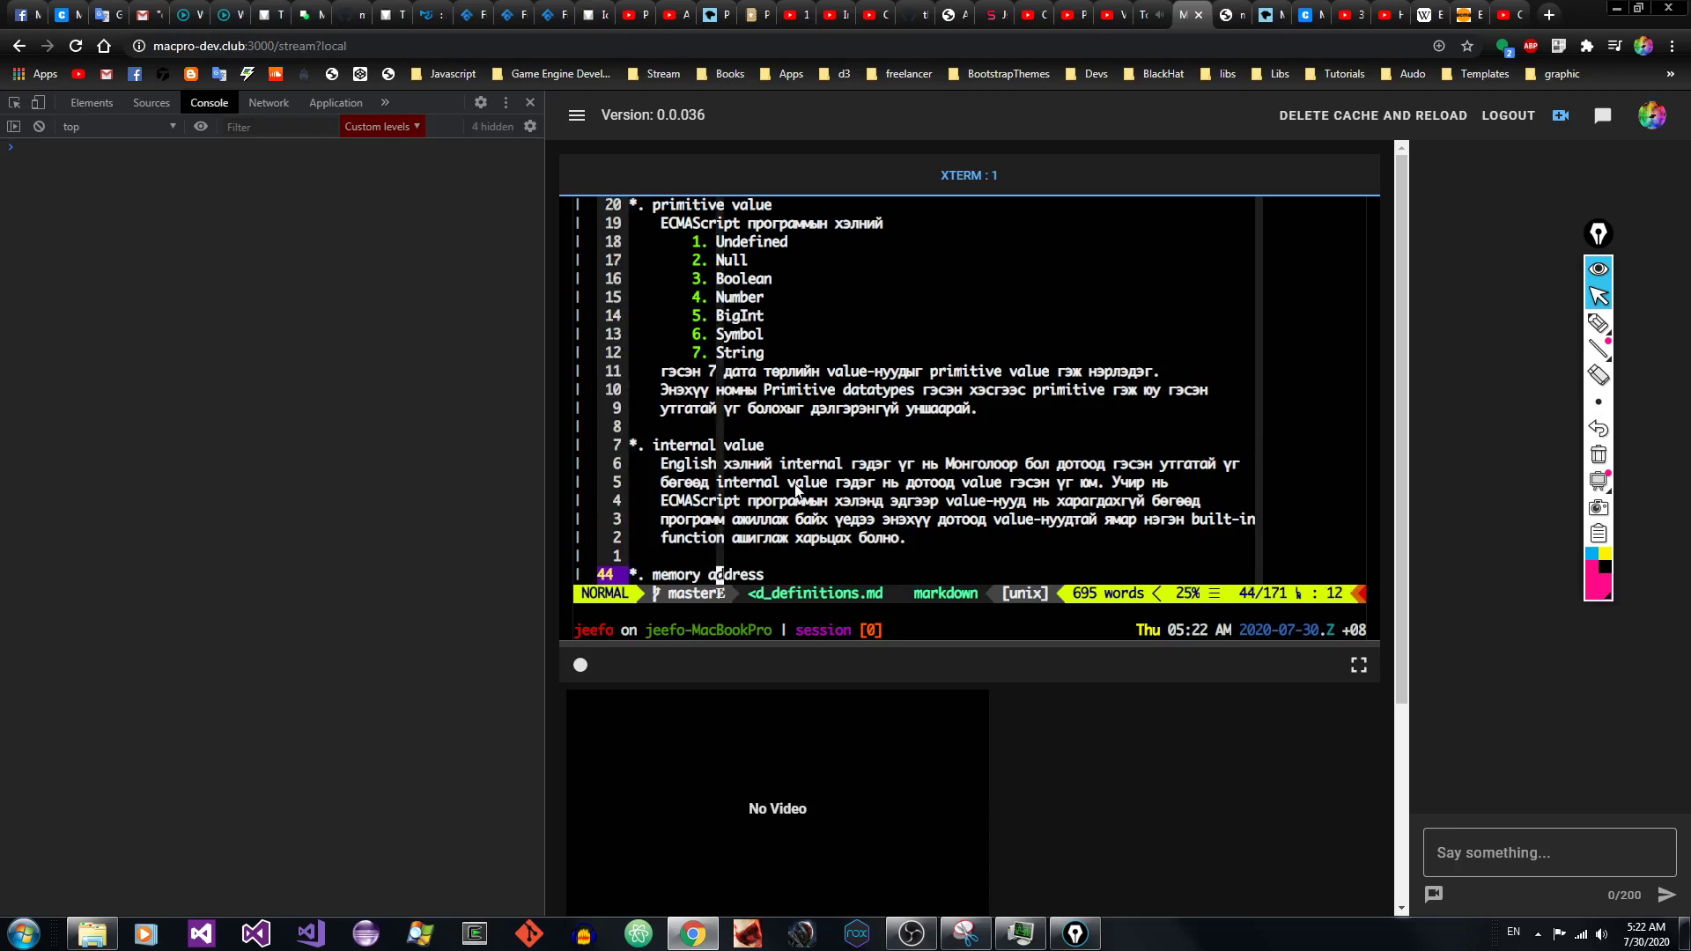
pyautogui.press('j')
pyautogui.press('j')
pyautogui.press('j')
pyautogui.press('j')
pyautogui.press('j')
pyautogui.press('j')
pyautogui.press('j')
pyautogui.press('j')
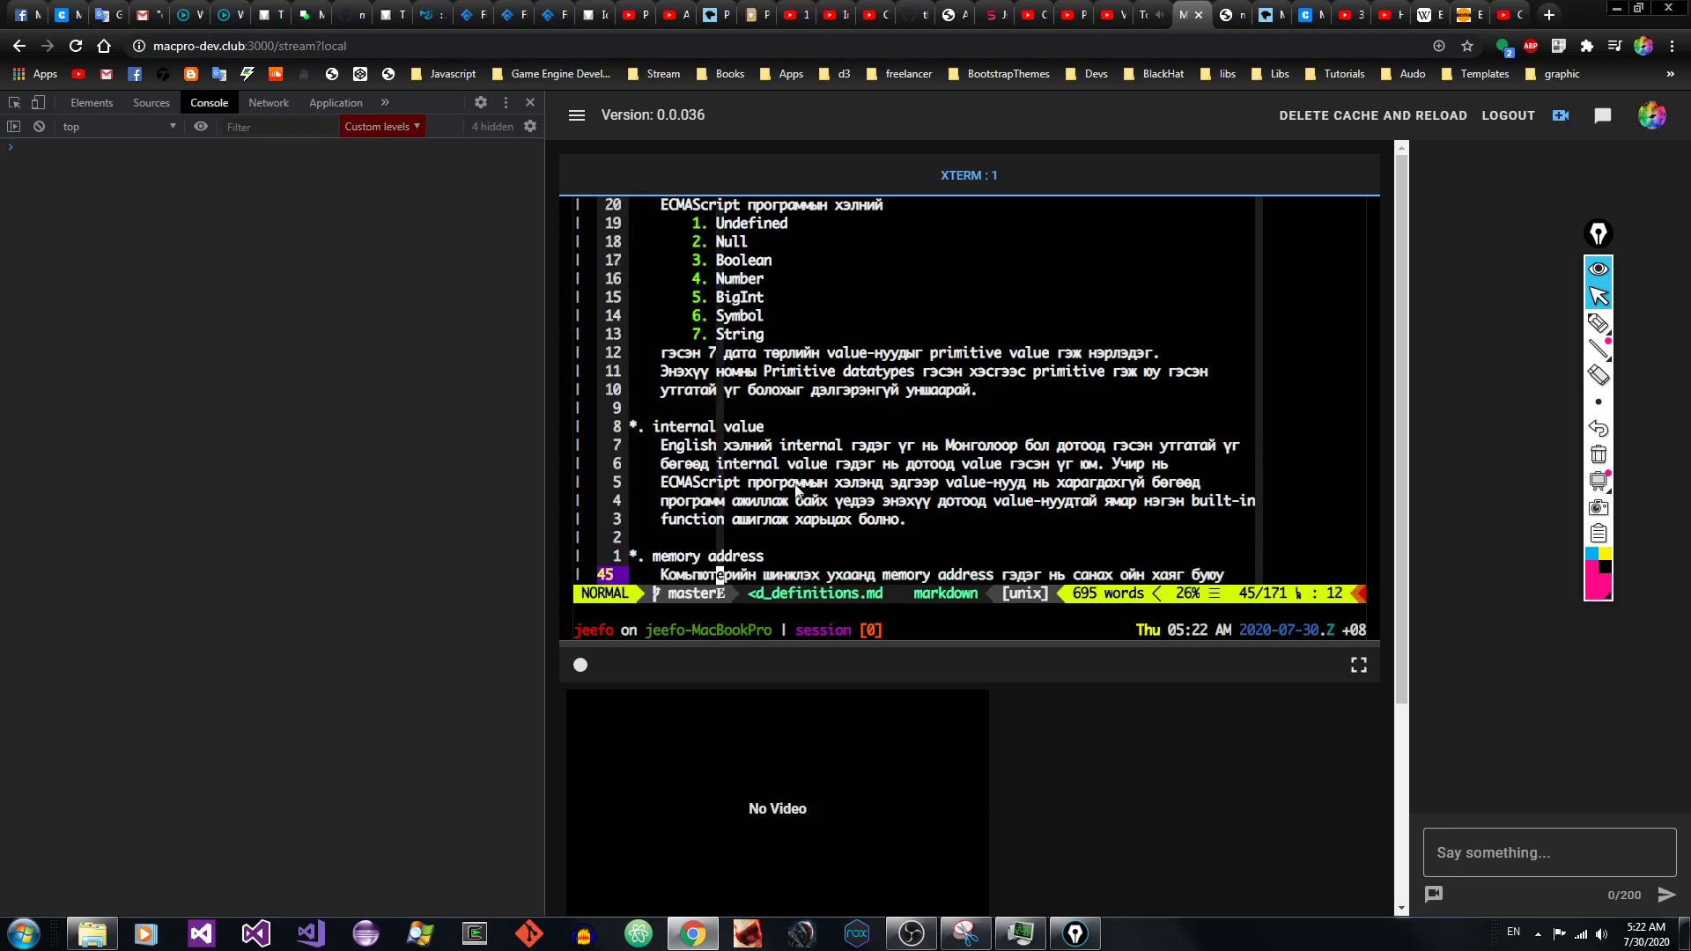
pyautogui.press('k')
pyautogui.press('k')
pyautogui.press('k')
pyautogui.press('k')
pyautogui.press('k')
pyautogui.press('k')
pyautogui.press('k')
pyautogui.press('k')
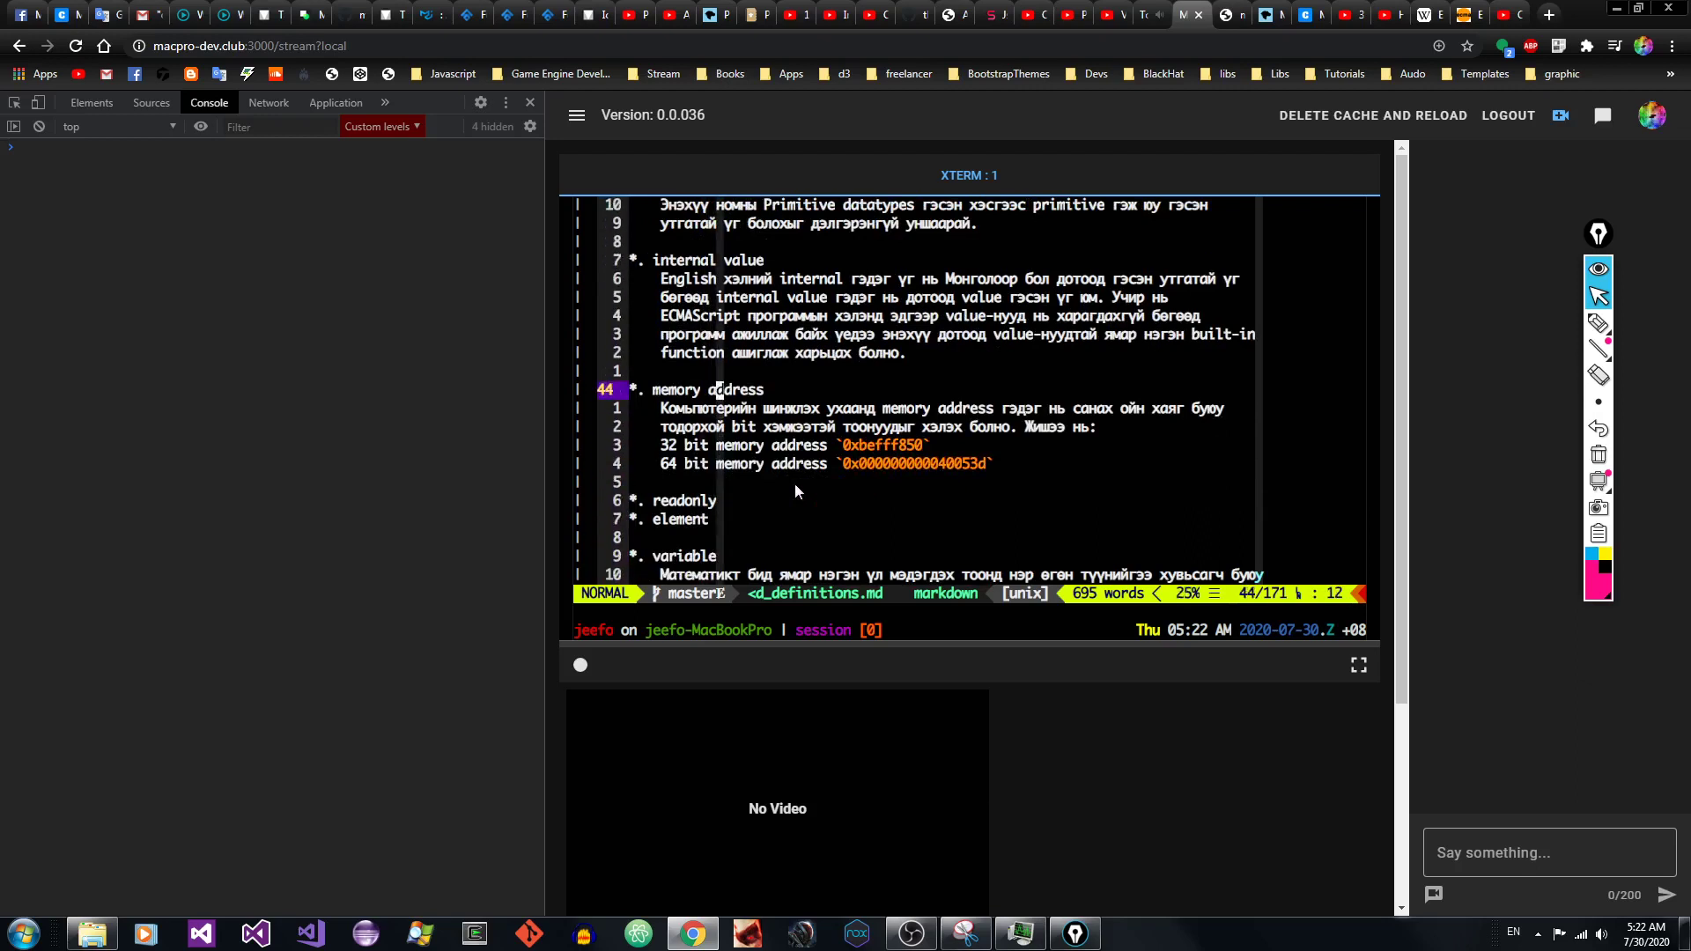
# Step: Go down to the empty "readonly" and "element" entries, highlight their whole lines and clear the selection
pyautogui.press('j')
pyautogui.press('j')
pyautogui.press('j')
pyautogui.press('j')
pyautogui.press('j')
pyautogui.press('j')
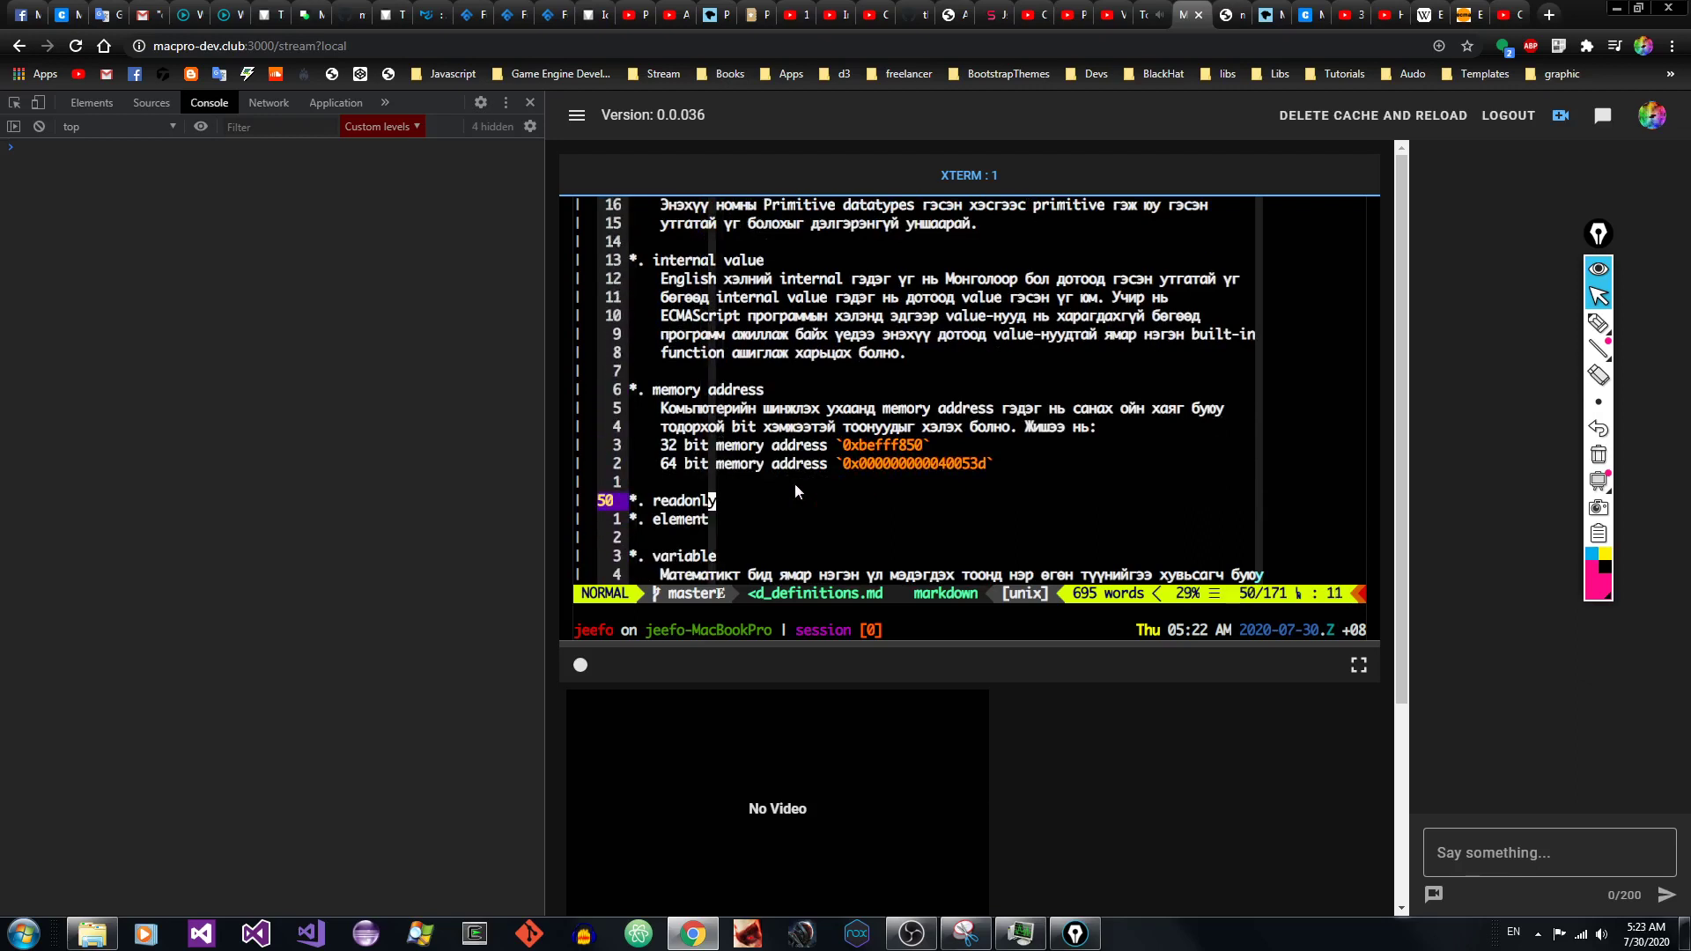
pyautogui.hotkey('shift', 'v')
pyautogui.press('j')
pyautogui.press('Escape')
pyautogui.press('k')
pyautogui.hotkey('shift', 'v')
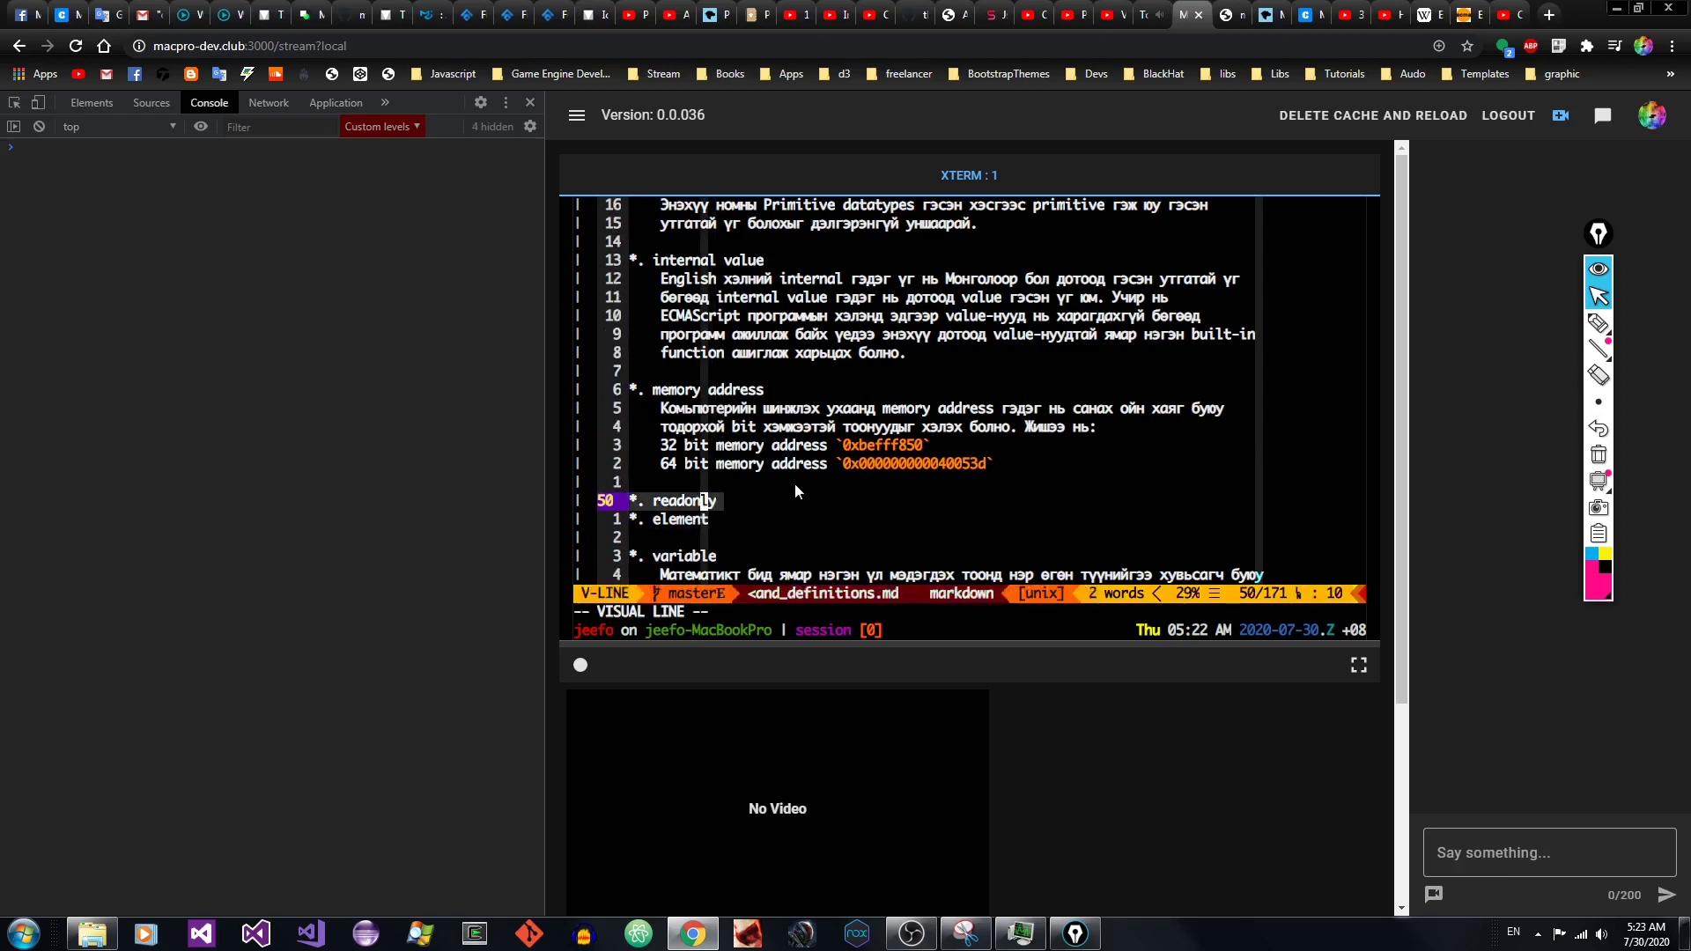
pyautogui.press('Escape')
pyautogui.hotkey('shift', 'v')
pyautogui.press('j')
pyautogui.press('Escape')
# Step: Highlight the definitions as whole lines from the end of "internal value" up to the "value" heading, and clear the selection
pyautogui.press('k')
pyautogui.press('k')
pyautogui.press('k')
pyautogui.press('k')
pyautogui.press('k')
pyautogui.press('k')
pyautogui.press('k')
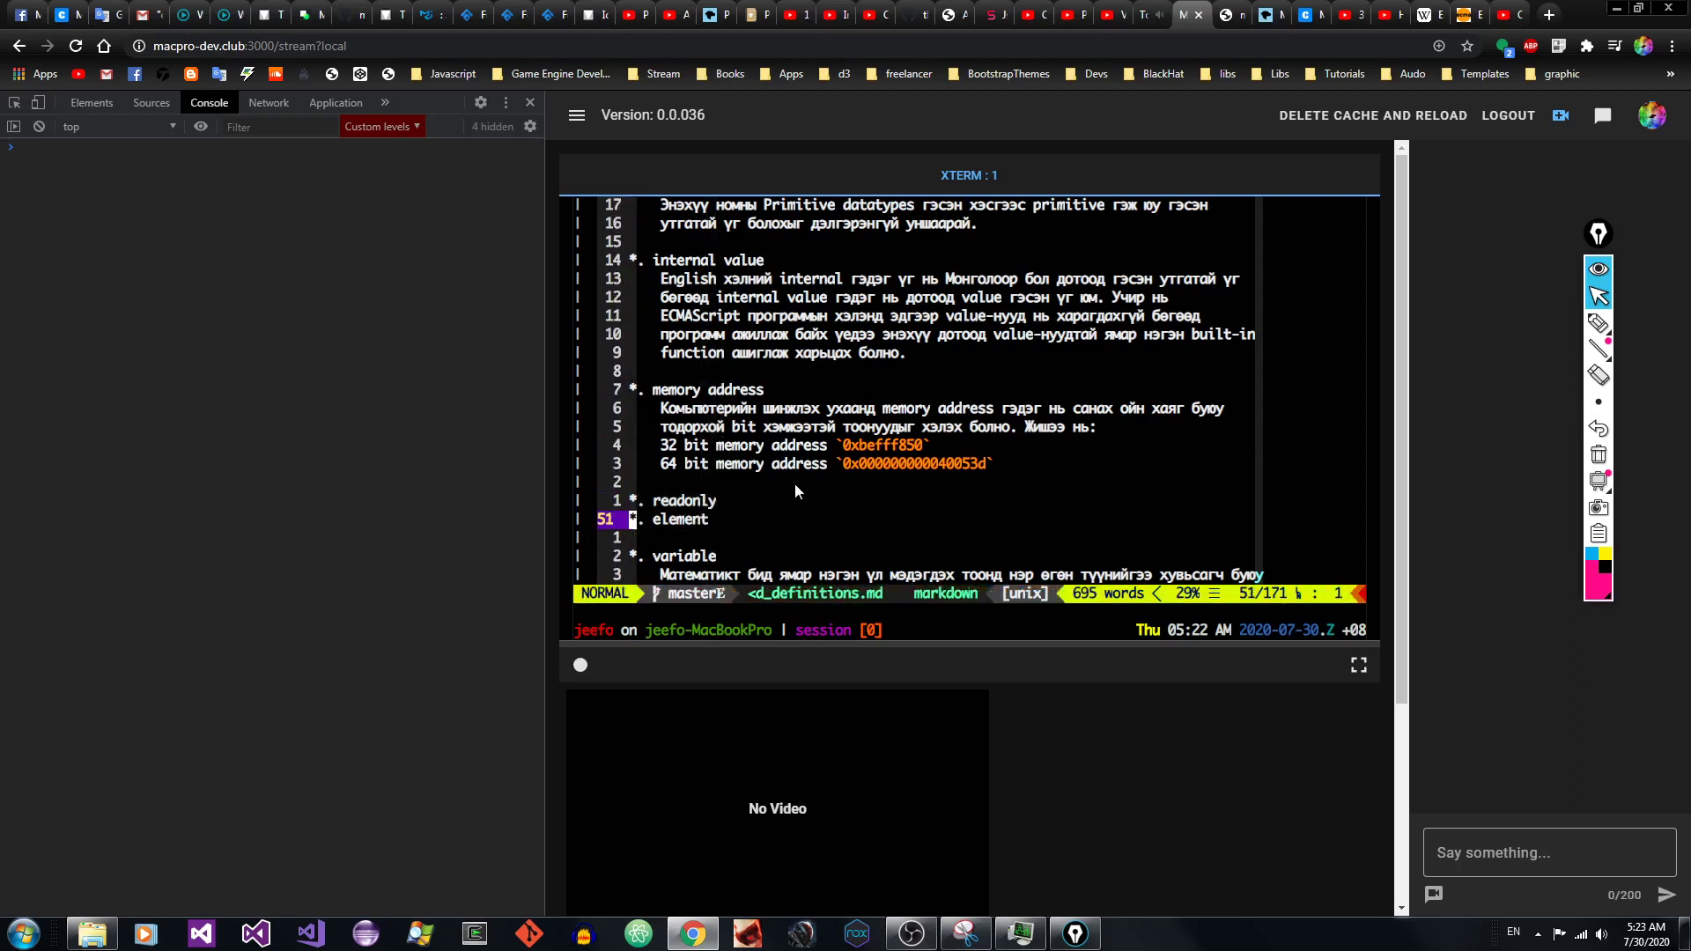
pyautogui.hotkey('shift', 'v')
pyautogui.press('Escape')
pyautogui.press('k')
pyautogui.press('k')
pyautogui.hotkey('shift', 'v')
pyautogui.press('k')
pyautogui.press('k')
pyautogui.press('k')
pyautogui.press('k')
pyautogui.press('k')
pyautogui.press('k')
pyautogui.press('k')
pyautogui.press('k')
pyautogui.press('k')
pyautogui.press('k')
pyautogui.press('k')
pyautogui.press('k')
pyautogui.press('k')
pyautogui.press('k')
pyautogui.press('k')
pyautogui.press('k')
pyautogui.press('k')
pyautogui.press('k')
pyautogui.press('k')
pyautogui.press('k')
pyautogui.press('k')
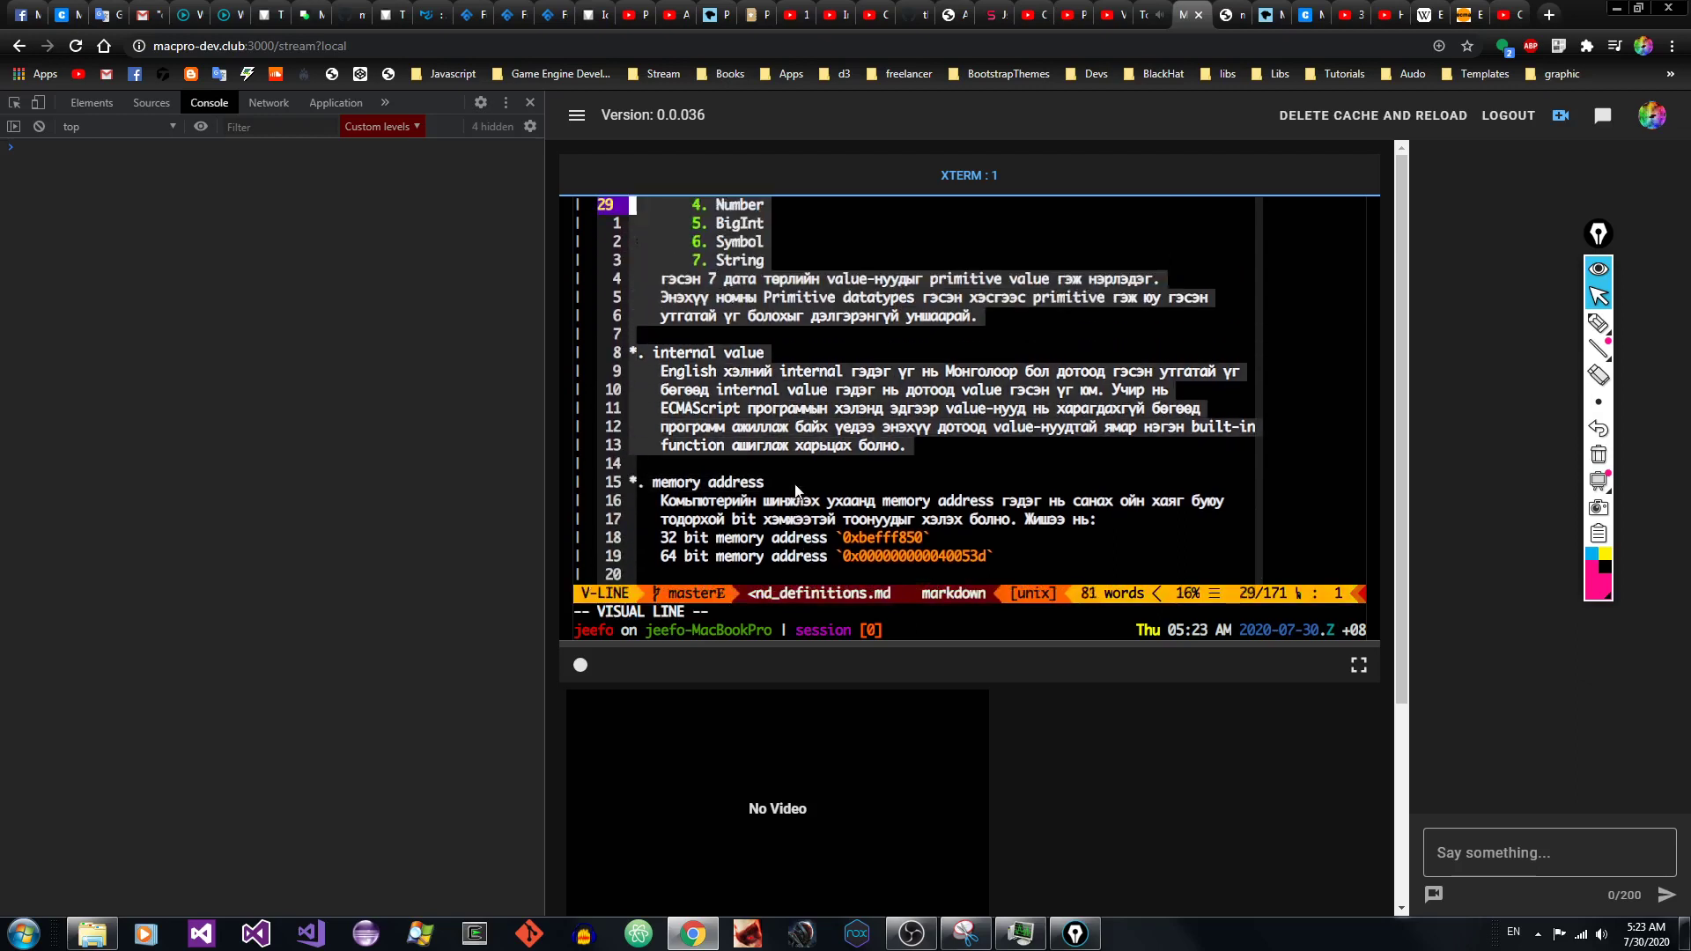
pyautogui.press('k')
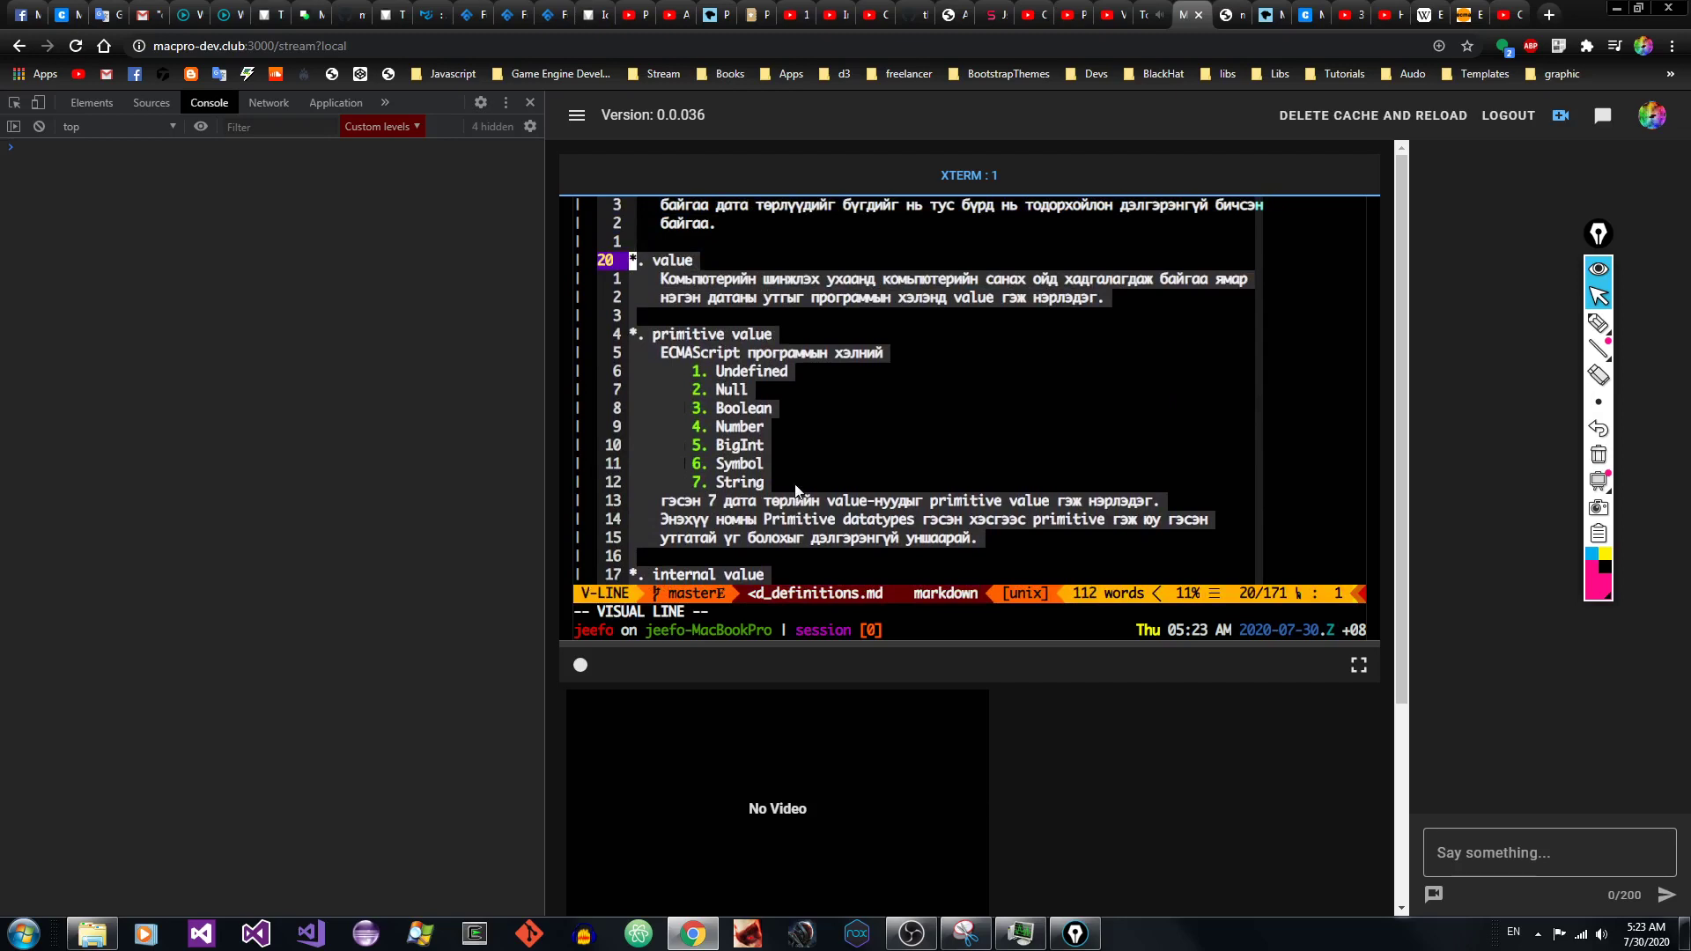
pyautogui.press('Escape')
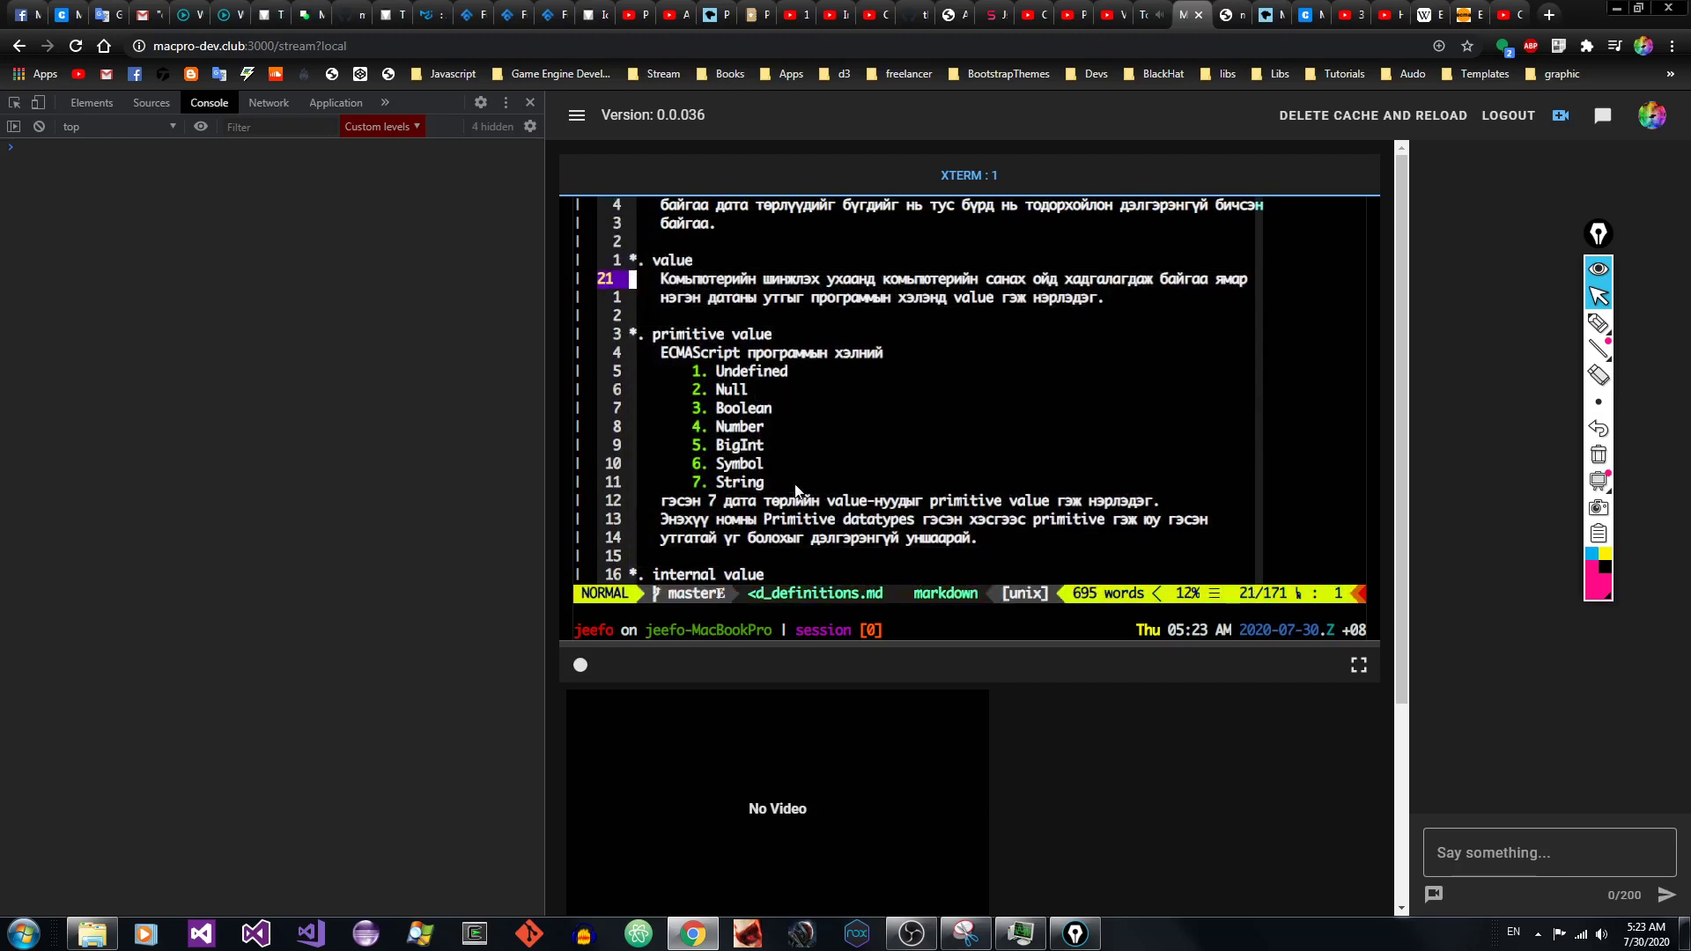
# Step: Look over the "primitive value" type list, then go back up past the "value" definition to review the text above it
pyautogui.press('j')
pyautogui.press('j')
pyautogui.press('j')
pyautogui.press('j')
pyautogui.press('j')
pyautogui.press('j')
pyautogui.press('j')
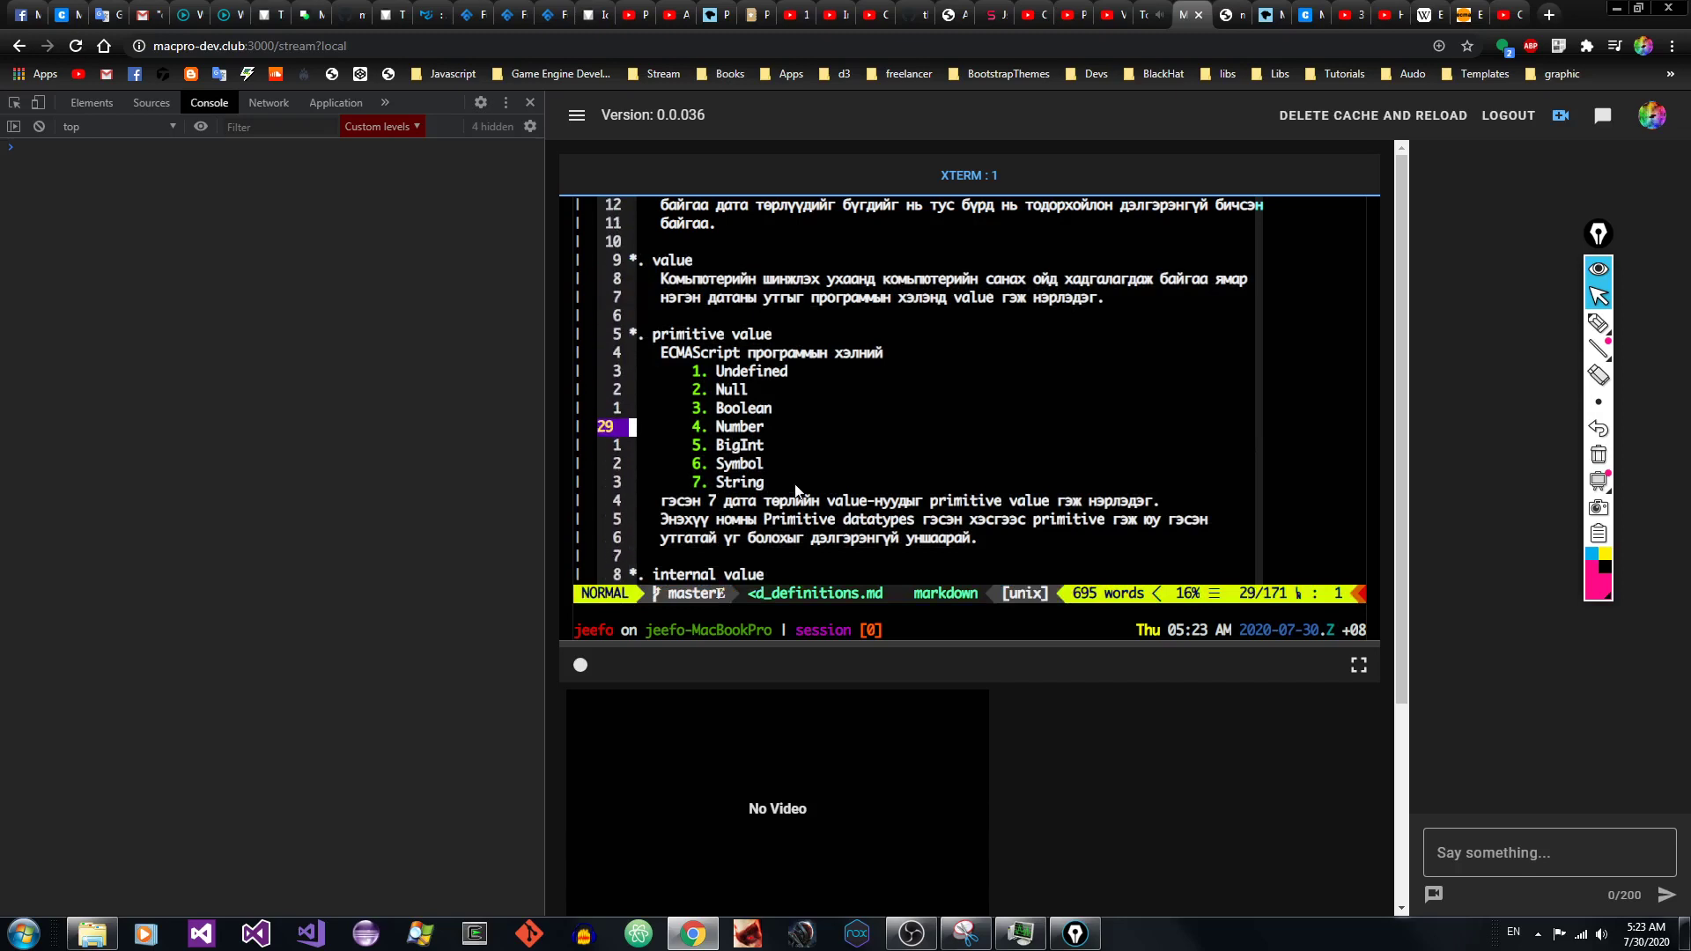
pyautogui.press('j')
pyautogui.press('k')
pyautogui.press('k')
pyautogui.press('k')
pyautogui.press('k')
pyautogui.press('k')
pyautogui.press('k')
pyautogui.press('k')
pyautogui.press('k')
pyautogui.press('k')
pyautogui.press('k')
pyautogui.press('k')
pyautogui.press('k')
pyautogui.press('k')
pyautogui.press('k')
pyautogui.press('k')
pyautogui.press('k')
pyautogui.press('k')
pyautogui.press('k')
pyautogui.press('k')
pyautogui.press('k')
pyautogui.press('k')
pyautogui.press('k')
pyautogui.press('k')
pyautogui.press('k')
pyautogui.press('k')
# Step: Go down through the definitions past "internal value" and place the cursor on the "memory address" heading
pyautogui.press('j')
pyautogui.press('j')
pyautogui.press('j')
pyautogui.press('j')
pyautogui.press('j')
pyautogui.press('j')
pyautogui.press('j')
pyautogui.press('j')
pyautogui.press('j')
pyautogui.press('j')
pyautogui.press('j')
pyautogui.press('j')
pyautogui.press('j')
pyautogui.press('j')
pyautogui.press('j')
pyautogui.press('j')
pyautogui.press('j')
pyautogui.press('j')
pyautogui.press('j')
pyautogui.press('j')
pyautogui.press('j')
pyautogui.press('j')
pyautogui.press('j')
pyautogui.press('j')
pyautogui.press('k')
pyautogui.press('k')
pyautogui.press('k')
pyautogui.press('k')
pyautogui.press('k')
pyautogui.press('k')
pyautogui.press('k')
pyautogui.press('k')
pyautogui.press('k')
pyautogui.press('k')
pyautogui.press('k')
pyautogui.press('k')
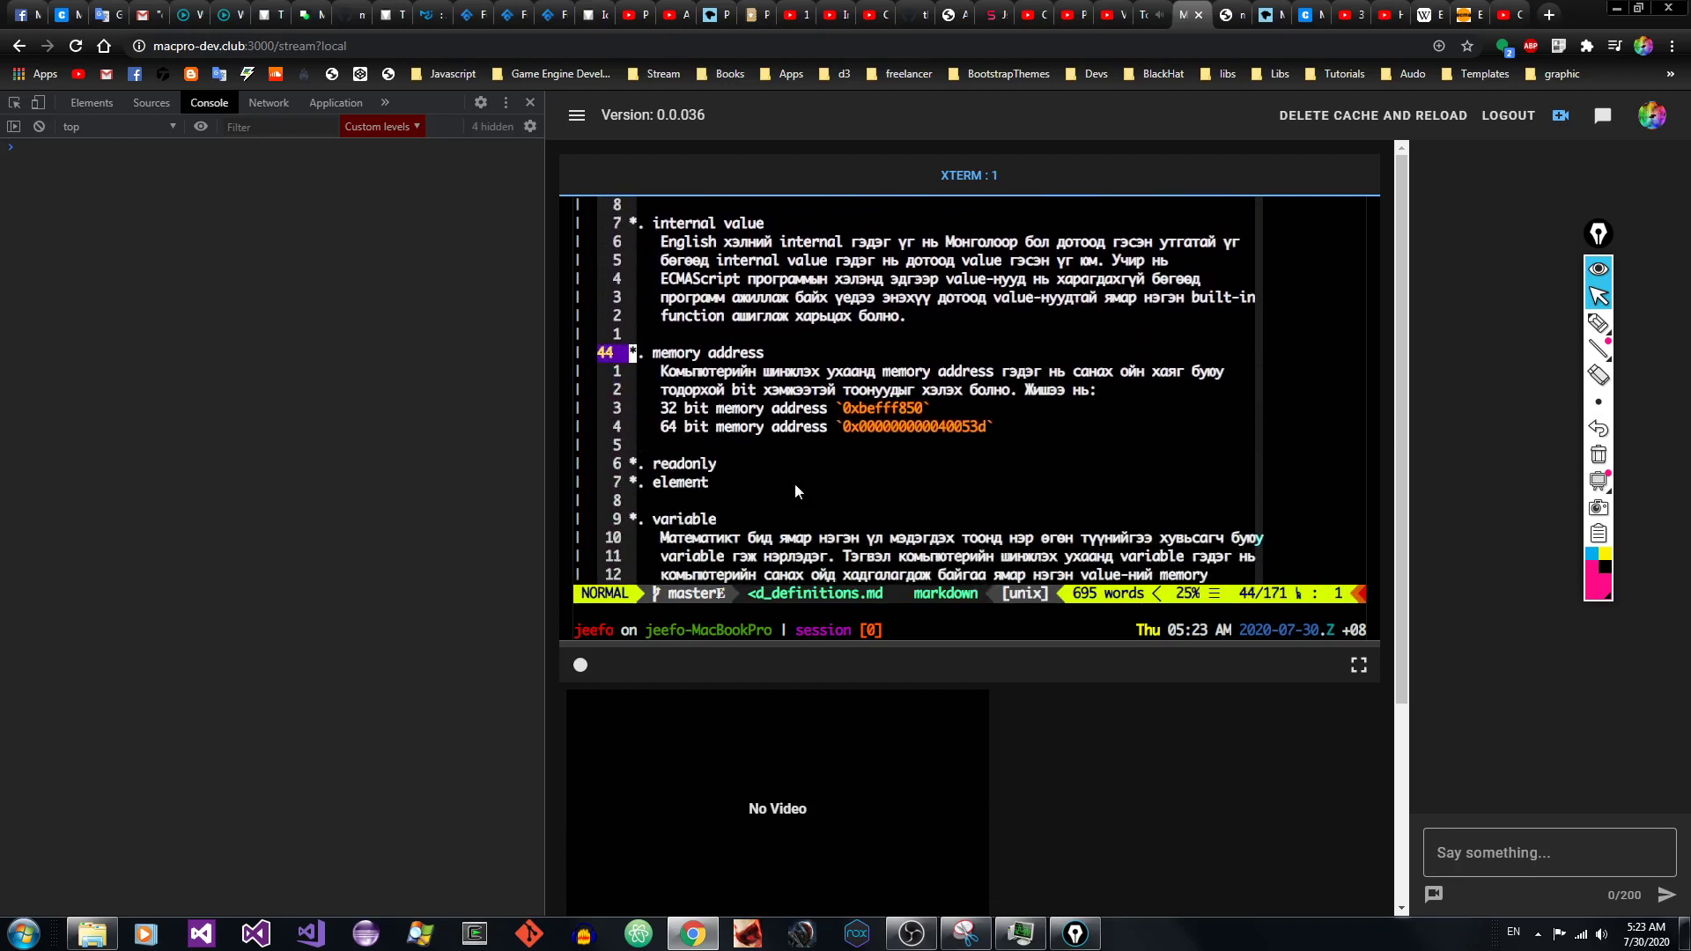
# Step: Highlight whole lines from the "memory address" heading through the blank line below "element", and clear the selection
pyautogui.press('V')
pyautogui.press('j')
pyautogui.press('j')
pyautogui.press('j')
pyautogui.press('j')
pyautogui.press('j')
pyautogui.press('j')
pyautogui.press('j')
pyautogui.press('j')
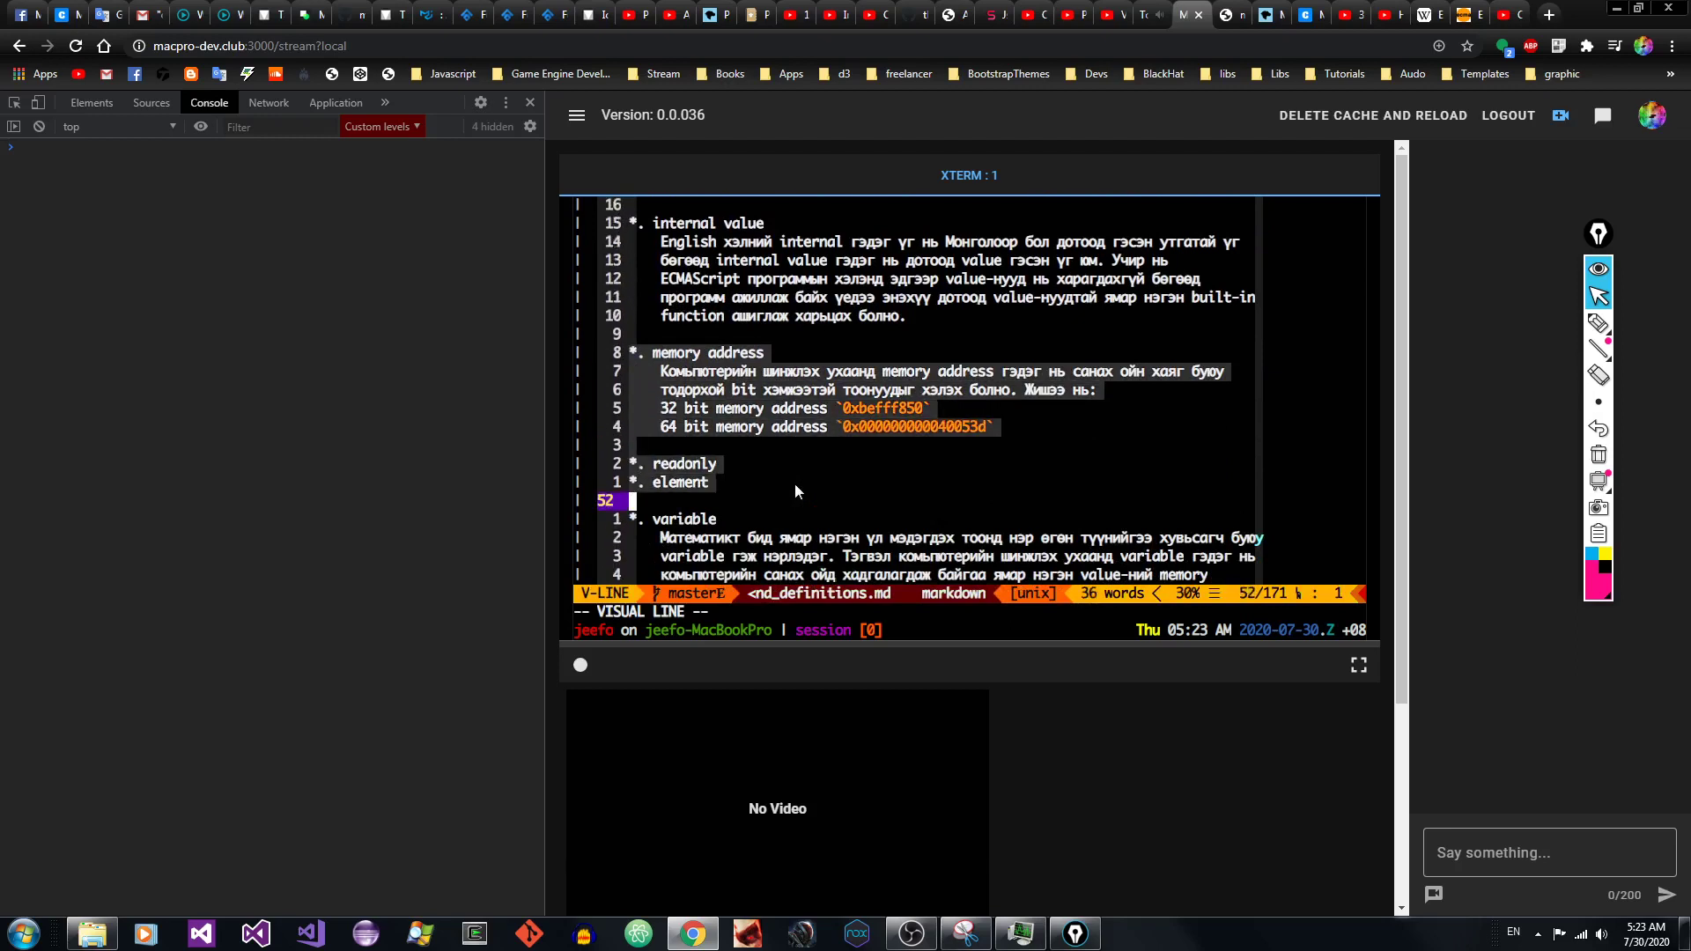
pyautogui.press('Escape')
# Step: Go over the "memory address" examples and the entries below them, ending on the last letter of "readonly"
pyautogui.press('k')
pyautogui.press('k')
pyautogui.press('k')
pyautogui.press('k')
pyautogui.press('e')
pyautogui.press('e')
pyautogui.press('e')
pyautogui.press('j')
pyautogui.press('j')
pyautogui.press('j')
pyautogui.press('j')
pyautogui.press('j')
pyautogui.press('j')
pyautogui.press('j')
pyautogui.press('k')
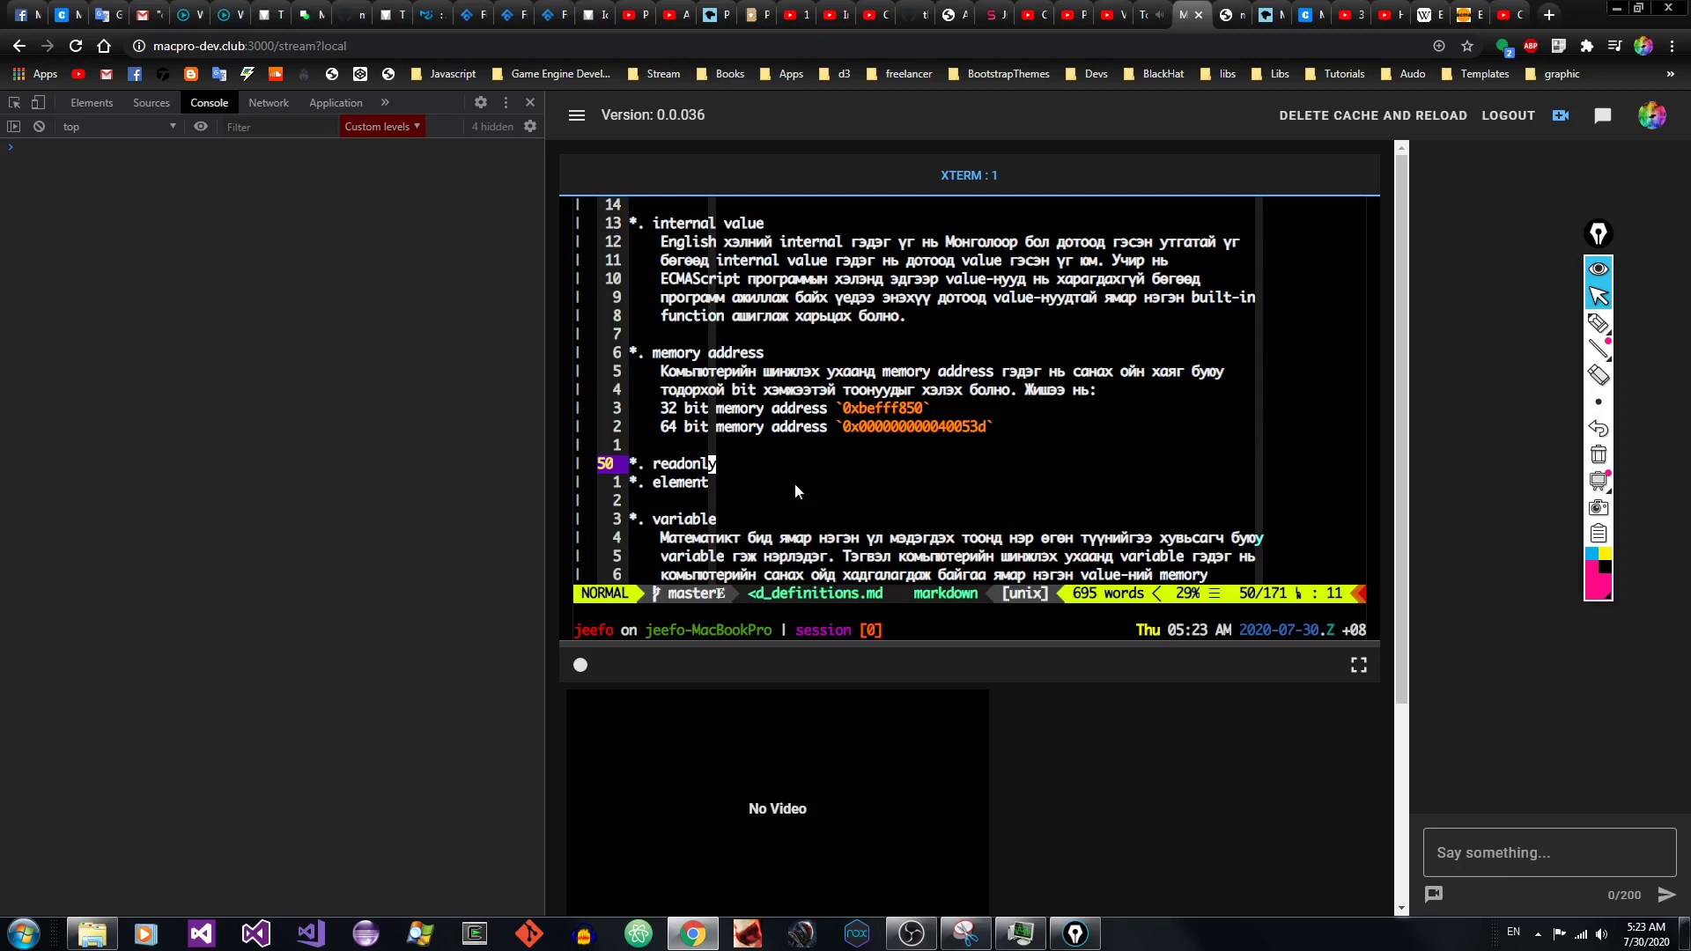
# Step: Move the cursor back within the word "readonly" and rest it on the letter "d"
pyautogui.press('h')
pyautogui.press('h')
pyautogui.press('h')
pyautogui.press('h')
pyautogui.press('h')
pyautogui.press('h')
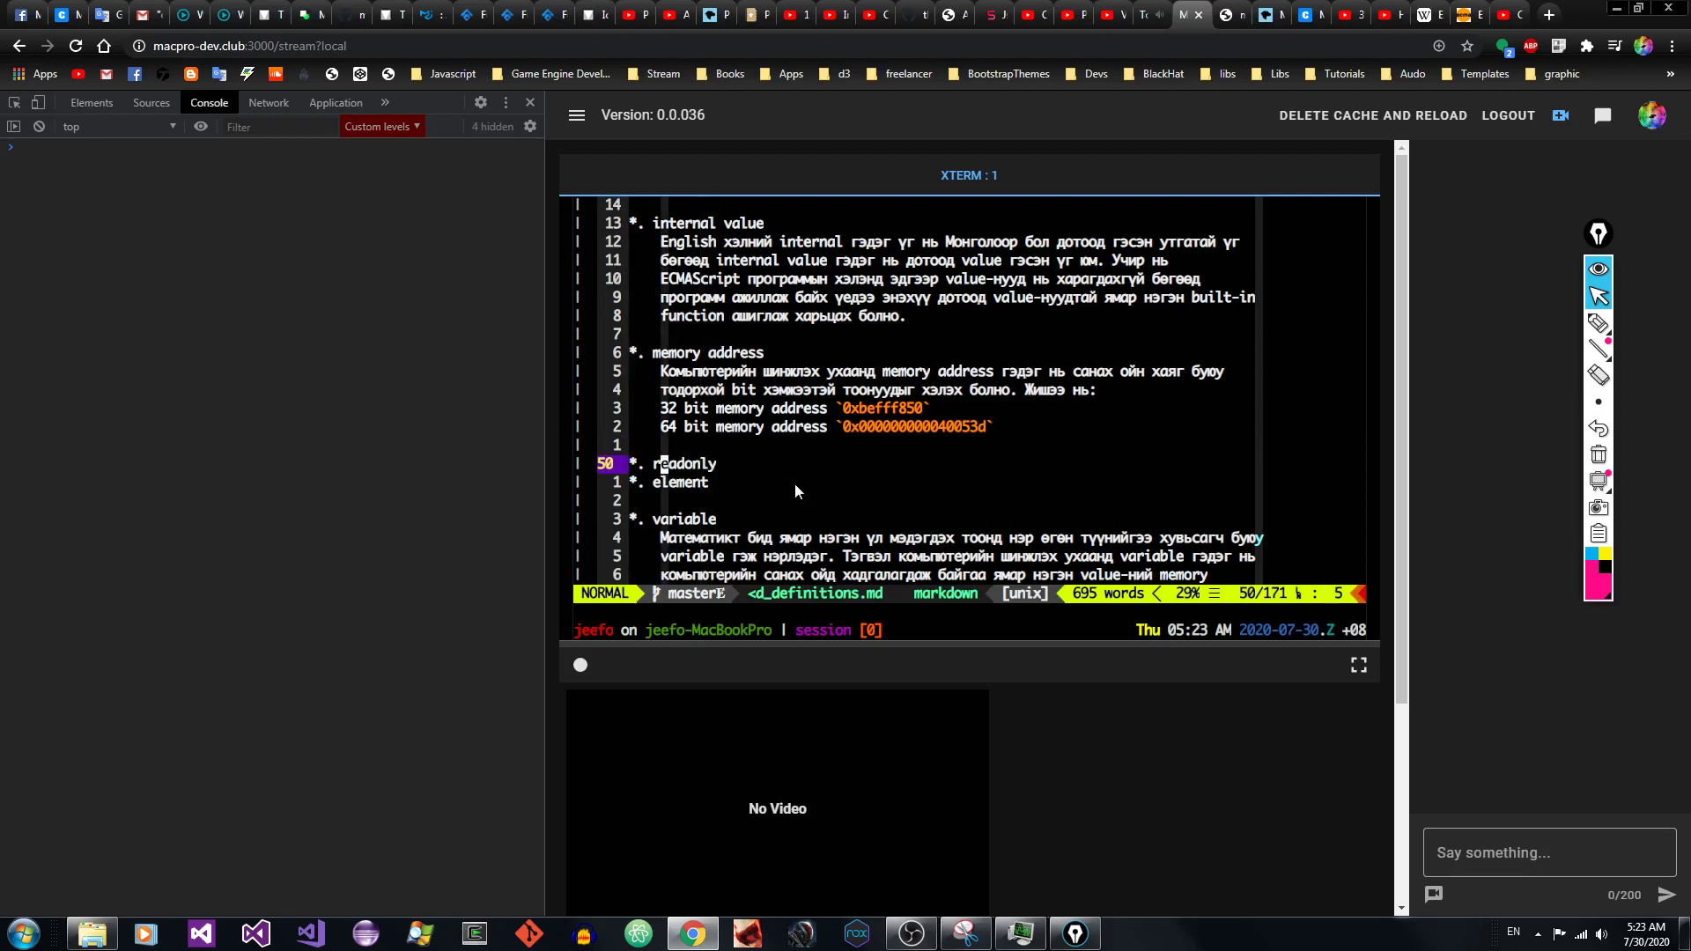
pyautogui.press('l')
pyautogui.press('l')
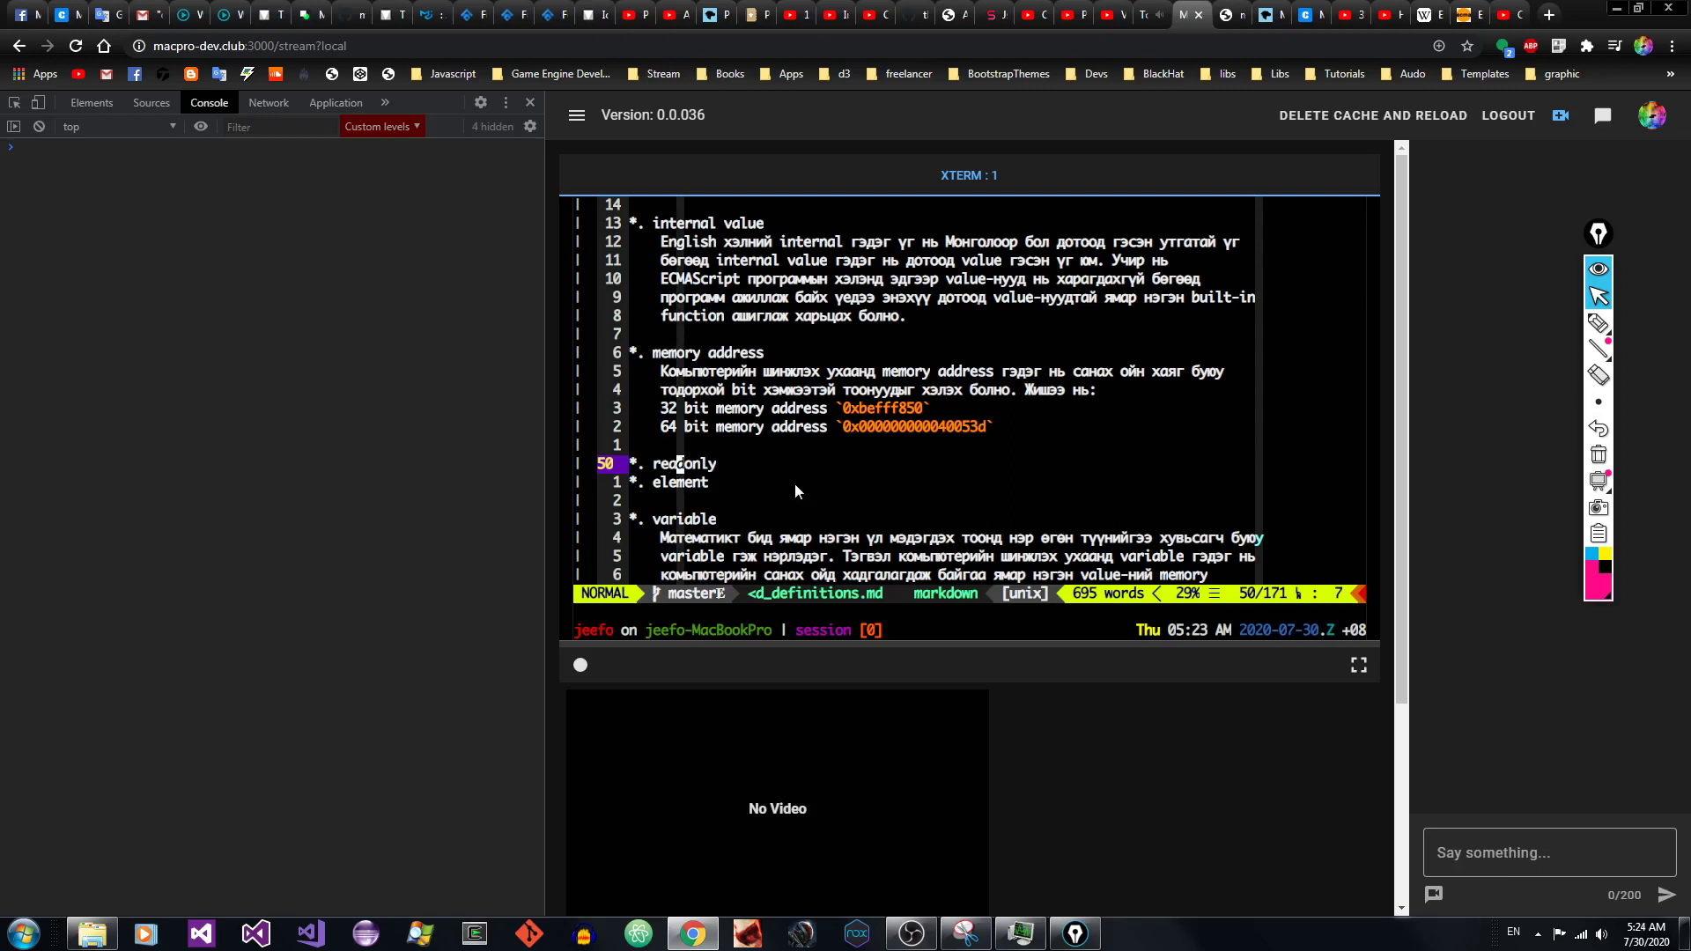
# Step: Return to the "internal value" definition and place the cursor on the second line of its text
pyautogui.press('k')
pyautogui.press('k')
pyautogui.press('k')
pyautogui.press('k')
pyautogui.press('k')
pyautogui.press('k')
pyautogui.press('k')
pyautogui.press('k')
pyautogui.press('k')
pyautogui.press('k')
pyautogui.press('k')
pyautogui.press('k')
pyautogui.press('k')
pyautogui.press('j')
pyautogui.press('j')
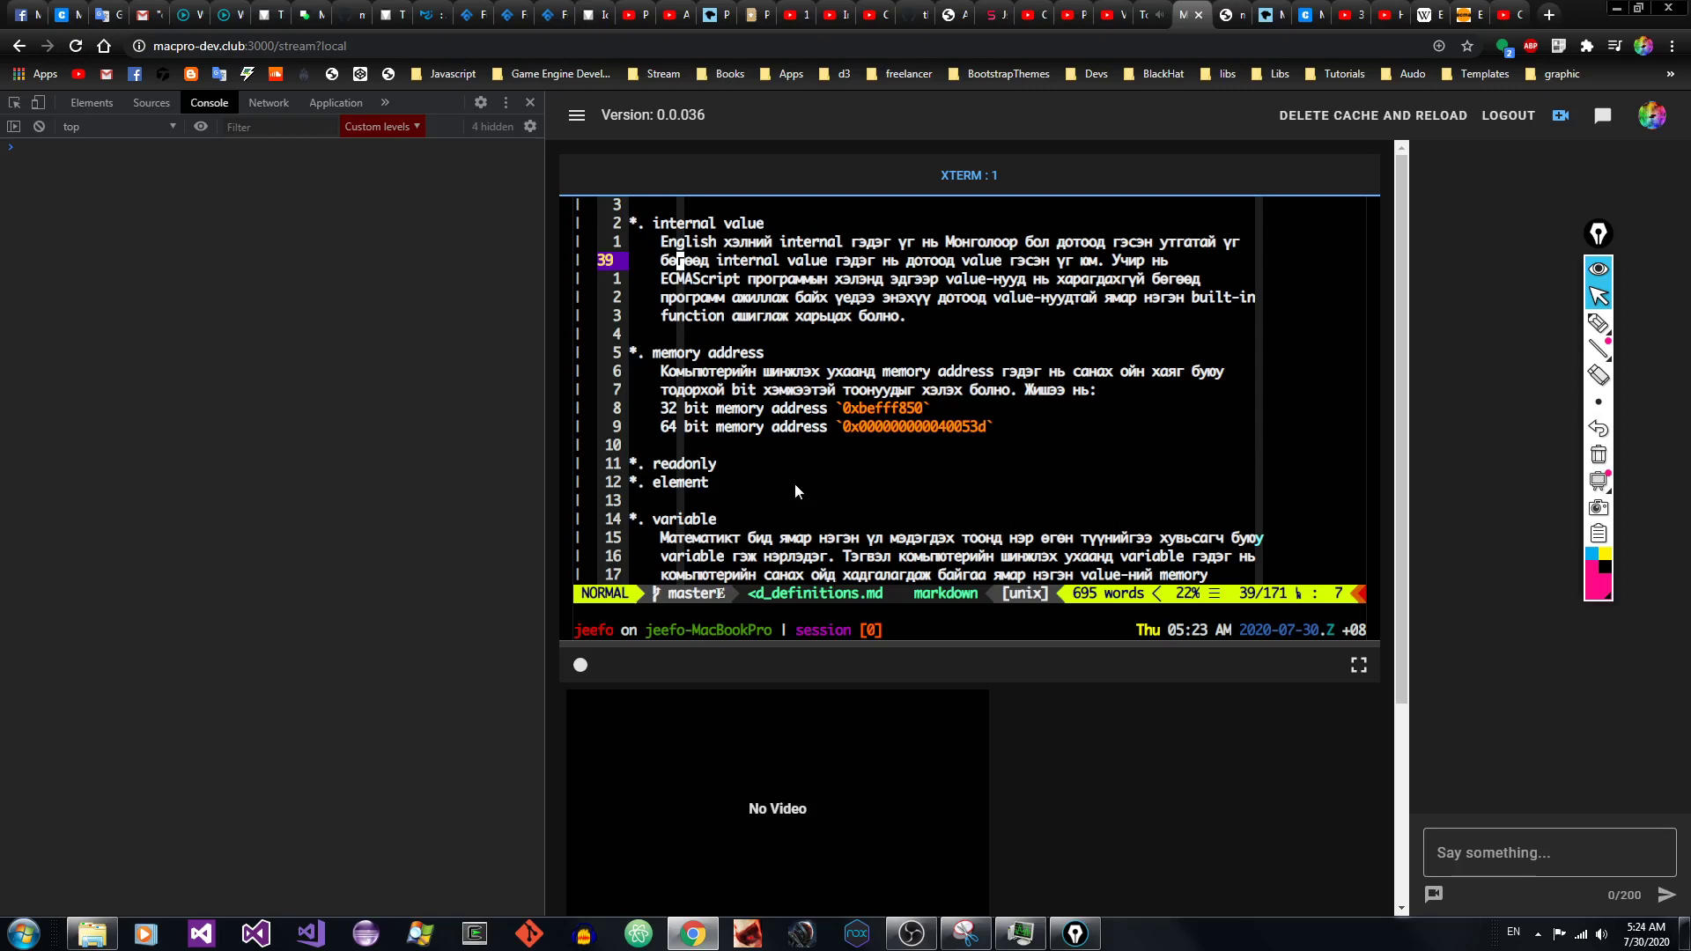
# Step: Go down past the "memory address" definition to the "readonly" entry and place the cursor on its letter "o"
pyautogui.press('j')
pyautogui.press('j')
pyautogui.press('j')
pyautogui.press('j')
pyautogui.press('j')
pyautogui.press('j')
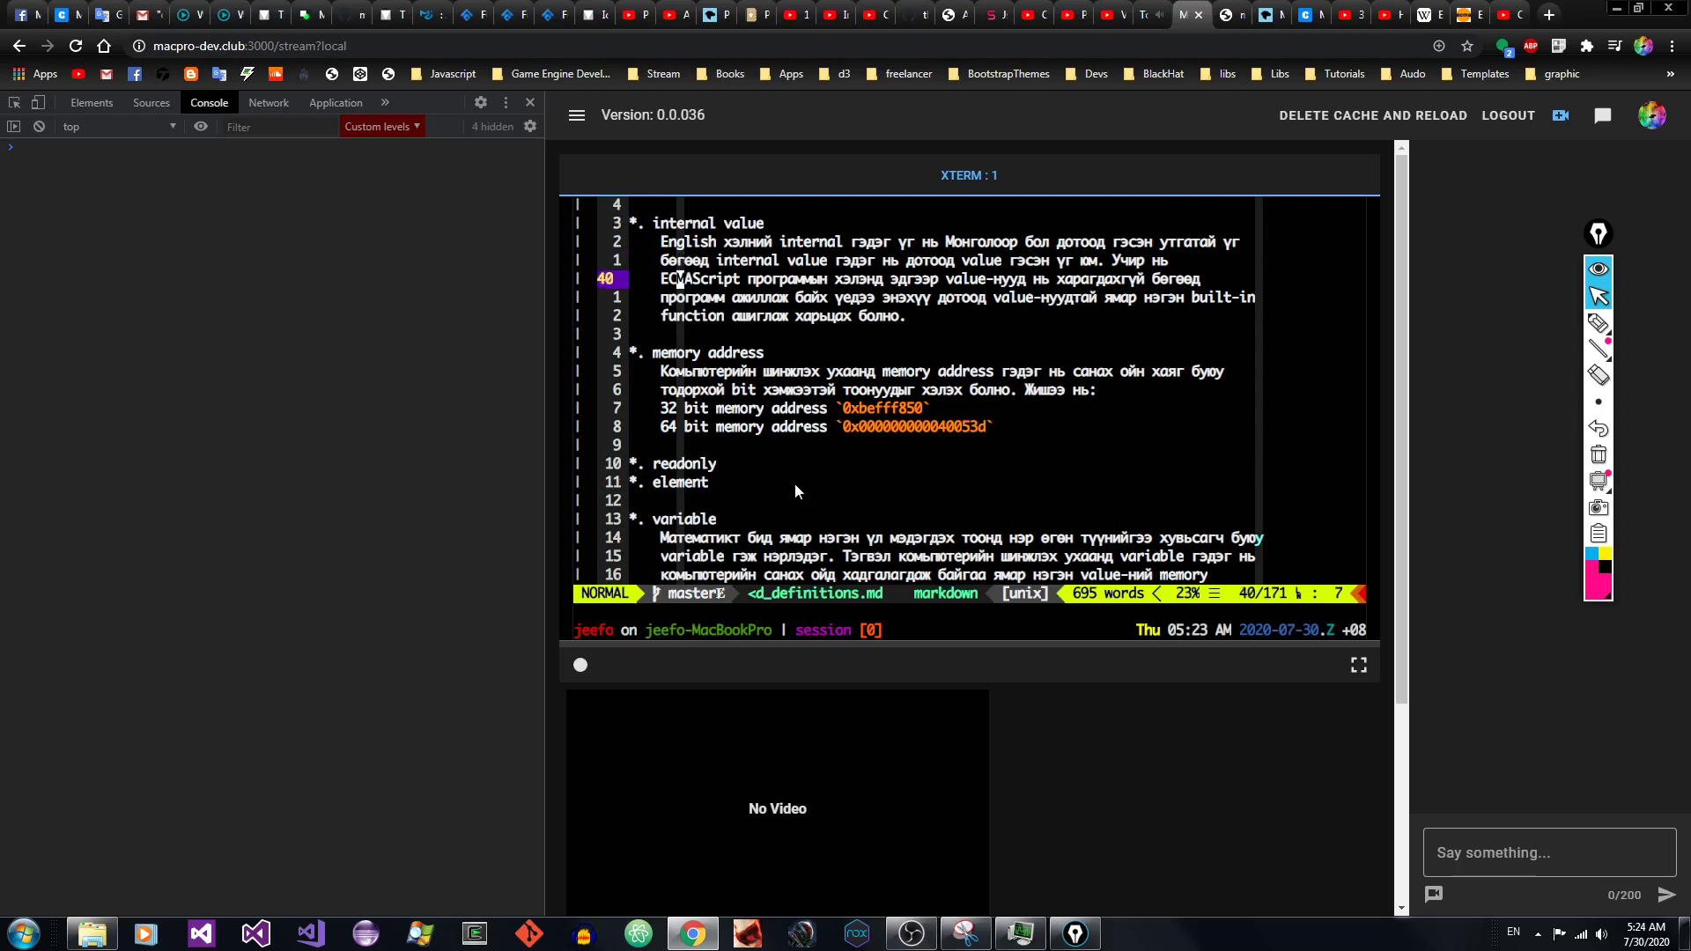
pyautogui.press('j')
pyautogui.press('j')
pyautogui.press('j')
pyautogui.press('j')
pyautogui.press('j')
pyautogui.press('l')
pyautogui.press('l')
pyautogui.press('l')
pyautogui.press('l')
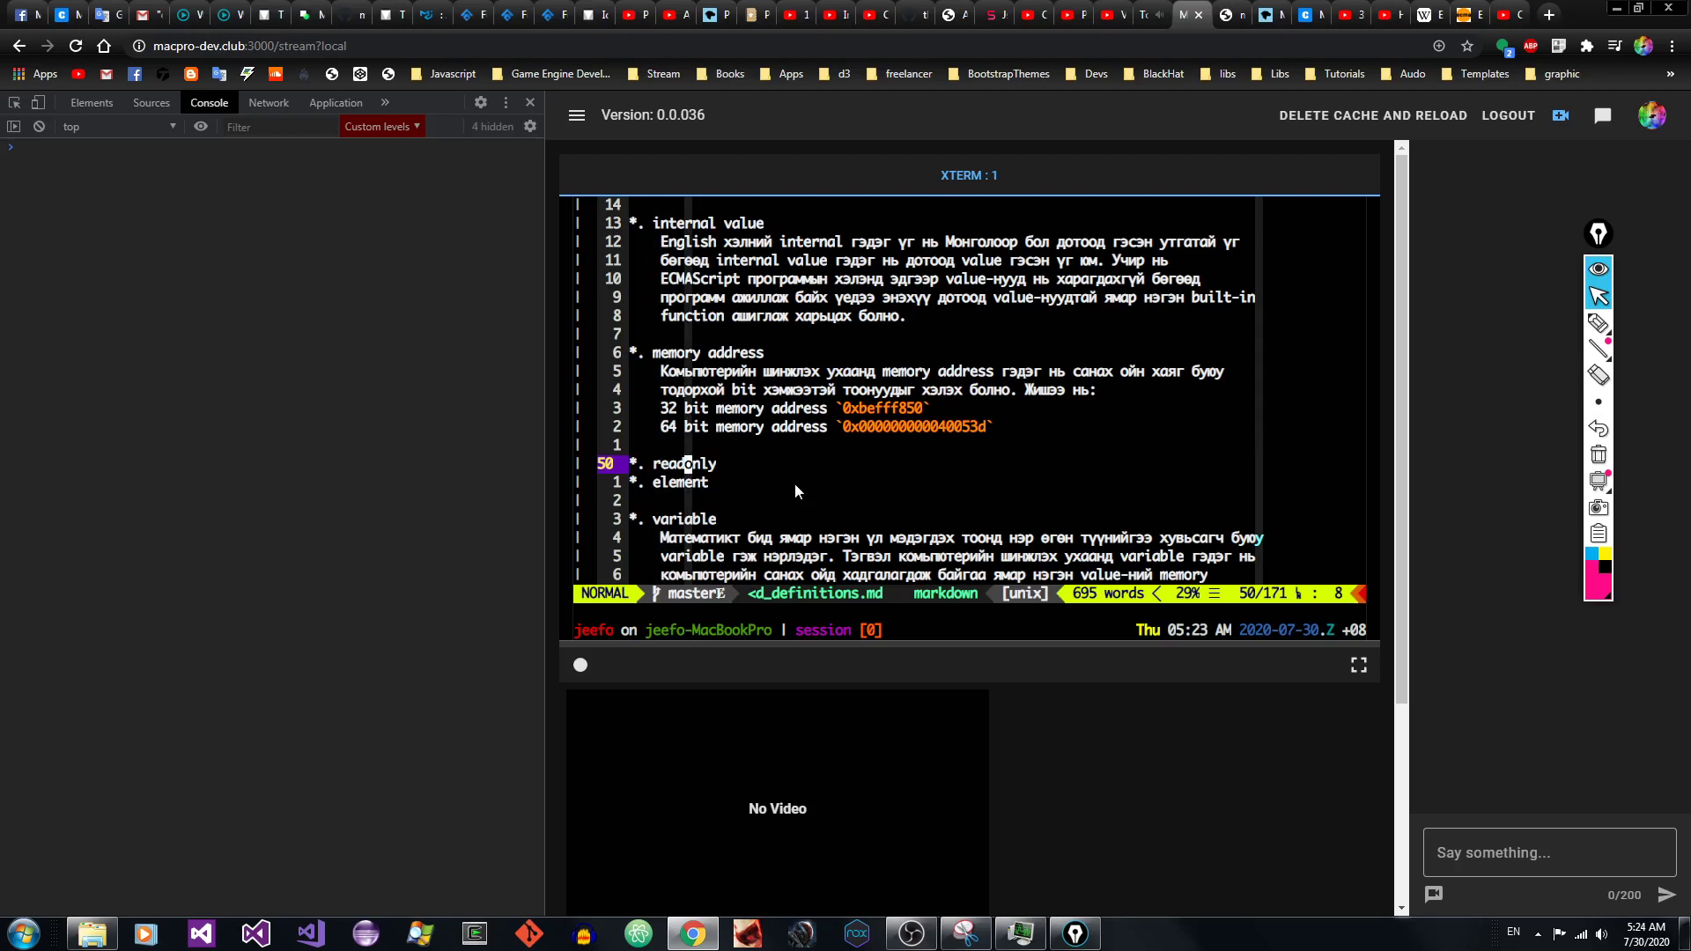
# Step: Pass over the "element" entry and place the cursor on the first letter of "readonly"
pyautogui.press('j')
pyautogui.press('h')
pyautogui.press('h')
pyautogui.press('h')
pyautogui.press('k')
pyautogui.press('h')
pyautogui.press('h')
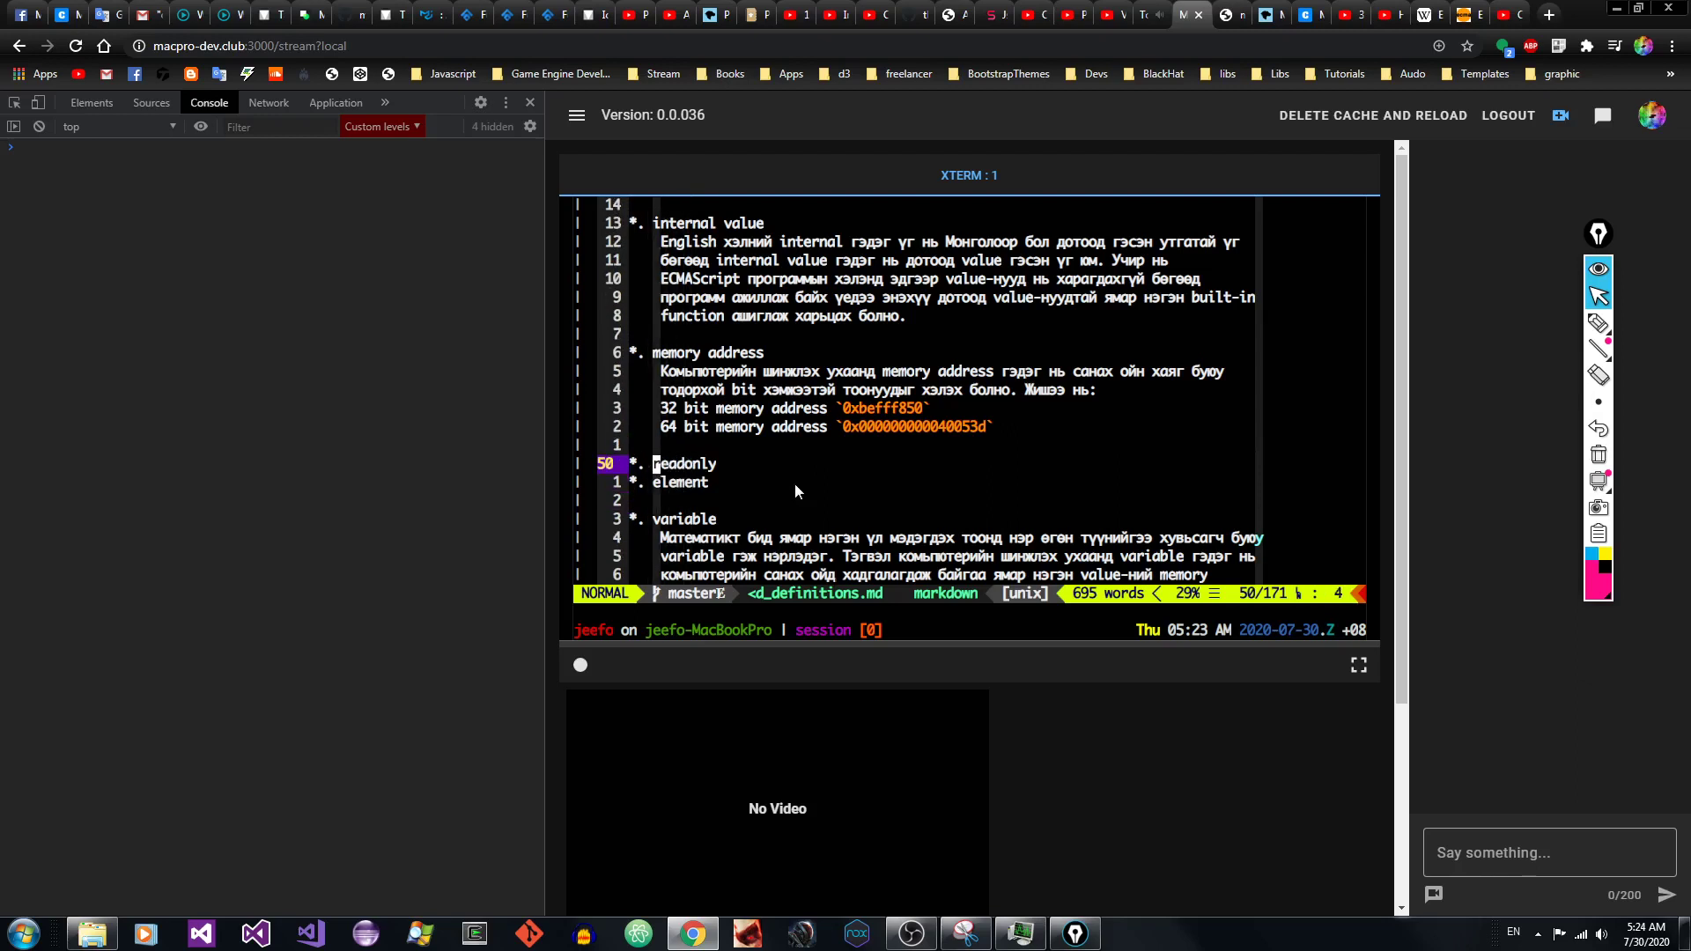
# Step: Return to the "internal value" definition and place the cursor on the last letter of "гэдэг" in its second line
pyautogui.press('k')
pyautogui.press('k')
pyautogui.press('k')
pyautogui.press('k')
pyautogui.press('k')
pyautogui.press('l')
pyautogui.press('l')
pyautogui.press('l')
pyautogui.press('l')
pyautogui.press('l')
pyautogui.press('l')
pyautogui.press('l')
pyautogui.press('l')
pyautogui.press('k')
pyautogui.press('k')
pyautogui.press('k')
pyautogui.press('k')
pyautogui.press('l')
pyautogui.press('l')
pyautogui.press('l')
pyautogui.press('l')
pyautogui.press('l')
pyautogui.press('l')
pyautogui.press('l')
pyautogui.press('l')
pyautogui.press('l')
pyautogui.press('l')
pyautogui.press('l')
pyautogui.press('l')
pyautogui.press('l')
pyautogui.press('l')
pyautogui.press('l')
pyautogui.press('l')
pyautogui.press('l')
pyautogui.press('l')
pyautogui.press('l')
pyautogui.press('l')
pyautogui.press('l')
pyautogui.press('l')
pyautogui.press('k')
pyautogui.press('k')
pyautogui.press('k')
pyautogui.press('l')
pyautogui.press('l')
pyautogui.press('l')
pyautogui.press('h')
pyautogui.press('h')
pyautogui.press('h')
pyautogui.press('h')
pyautogui.press('h')
pyautogui.press('h')
pyautogui.press('h')
pyautogui.press('h')
pyautogui.press('h')
pyautogui.press('h')
pyautogui.press('h')
pyautogui.press('h')
pyautogui.press('h')
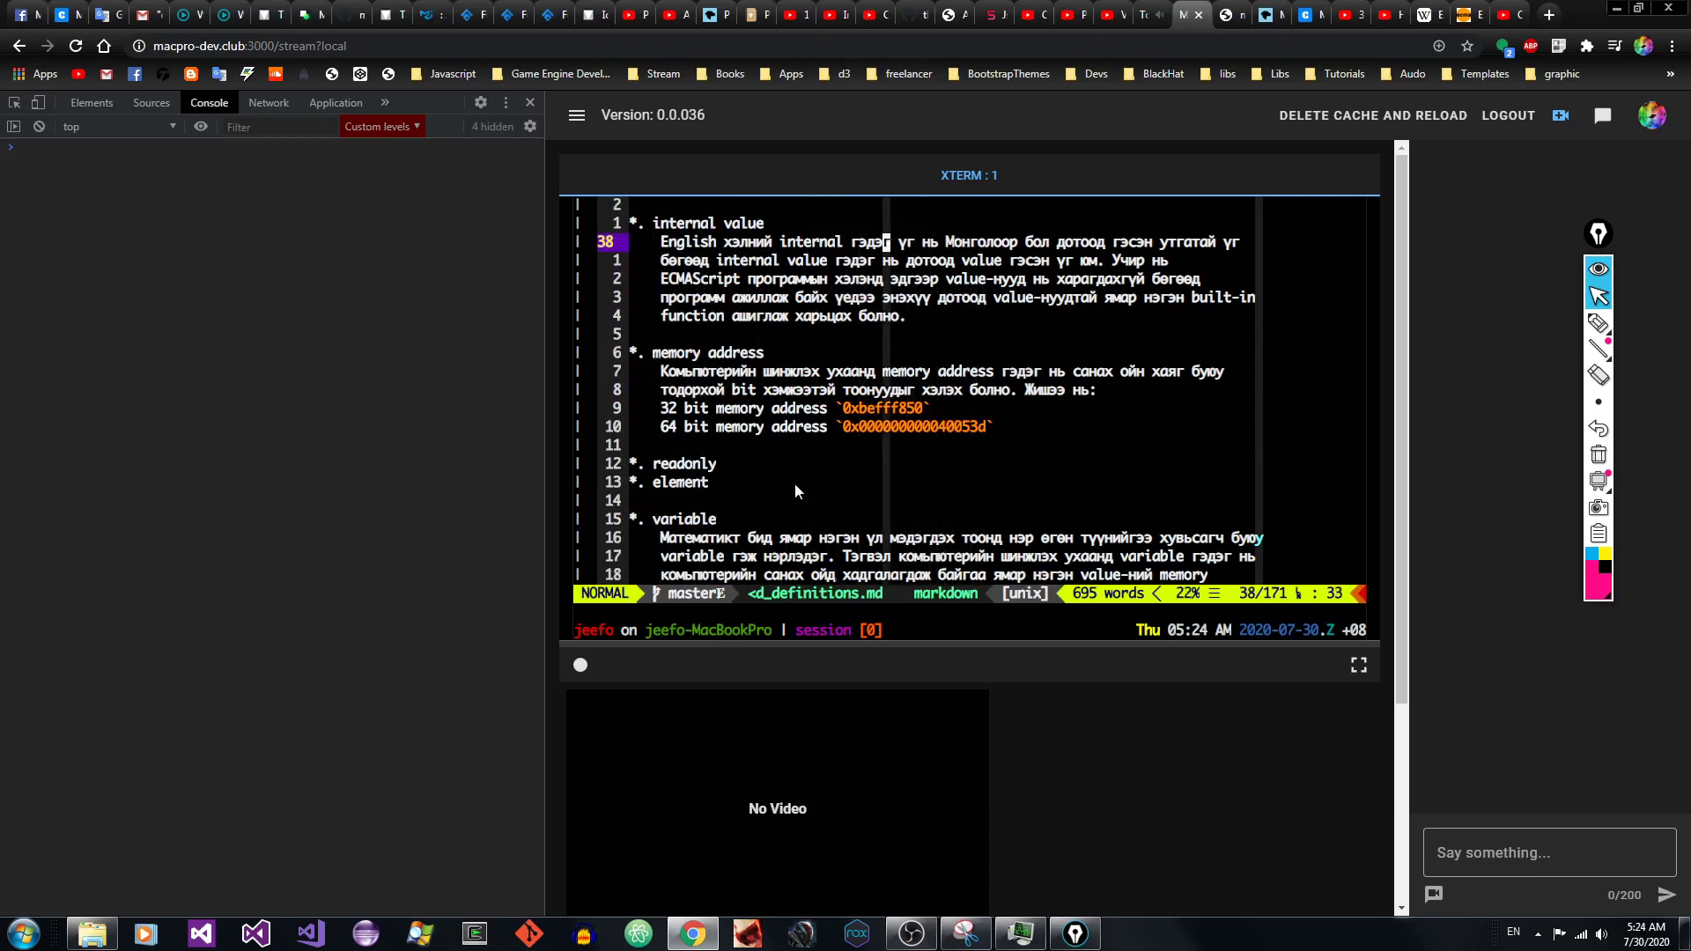
pyautogui.press('j')
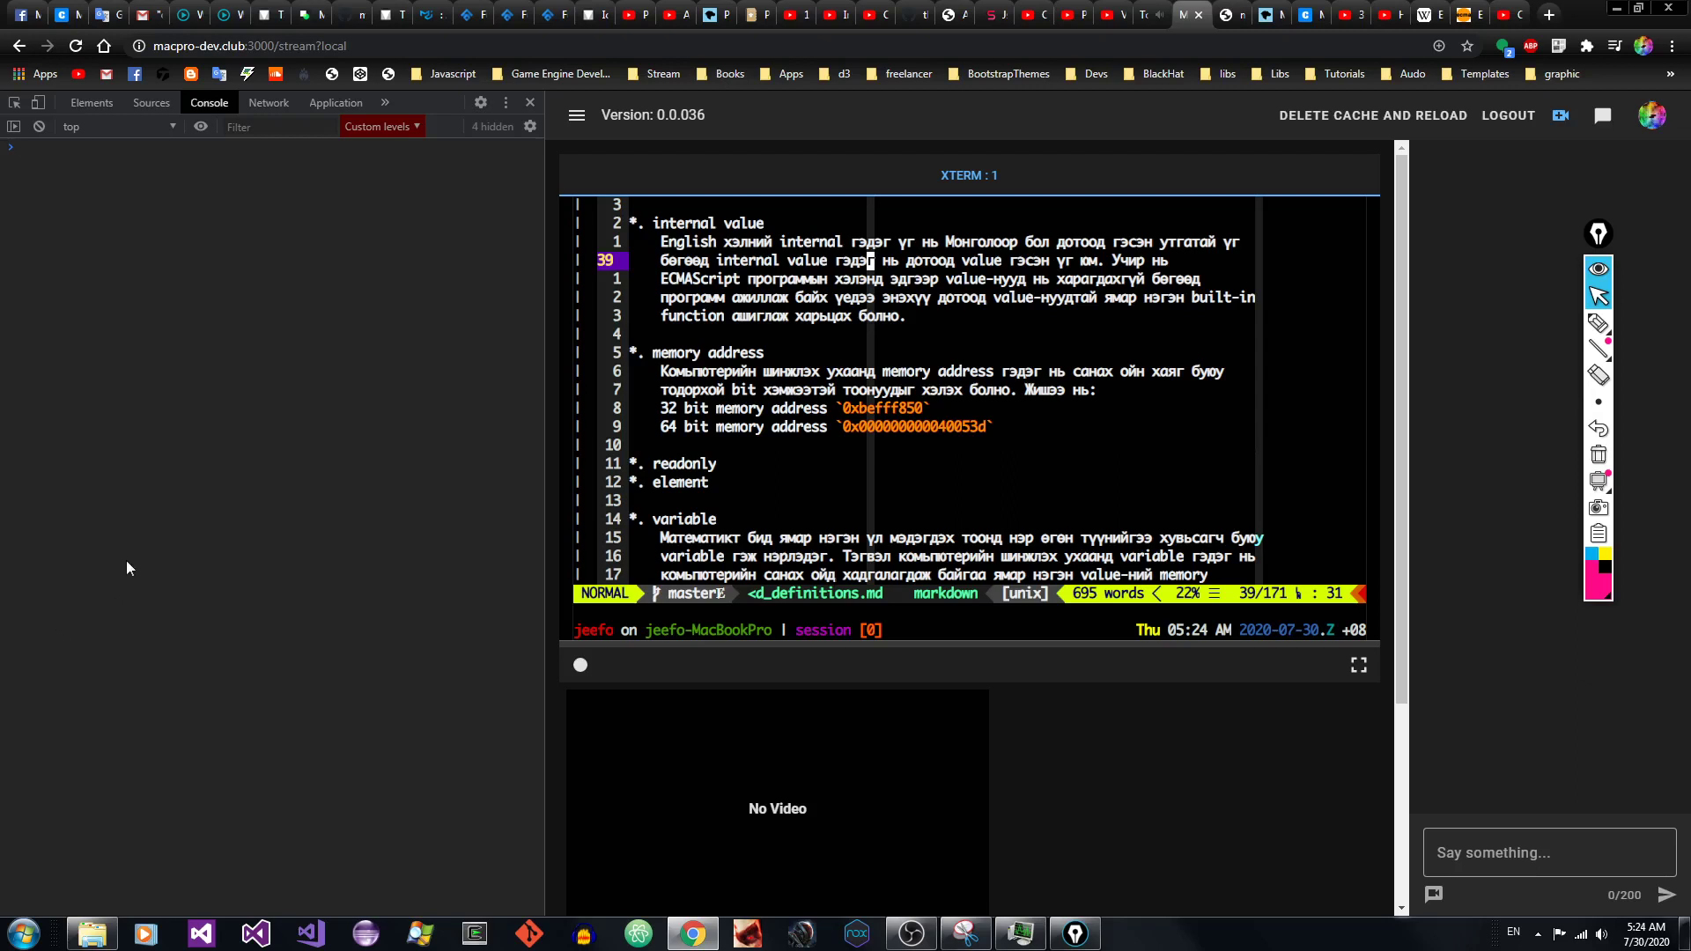
# Step: Run console.log("hello world"); in the browser console
pyautogui.write('cons')
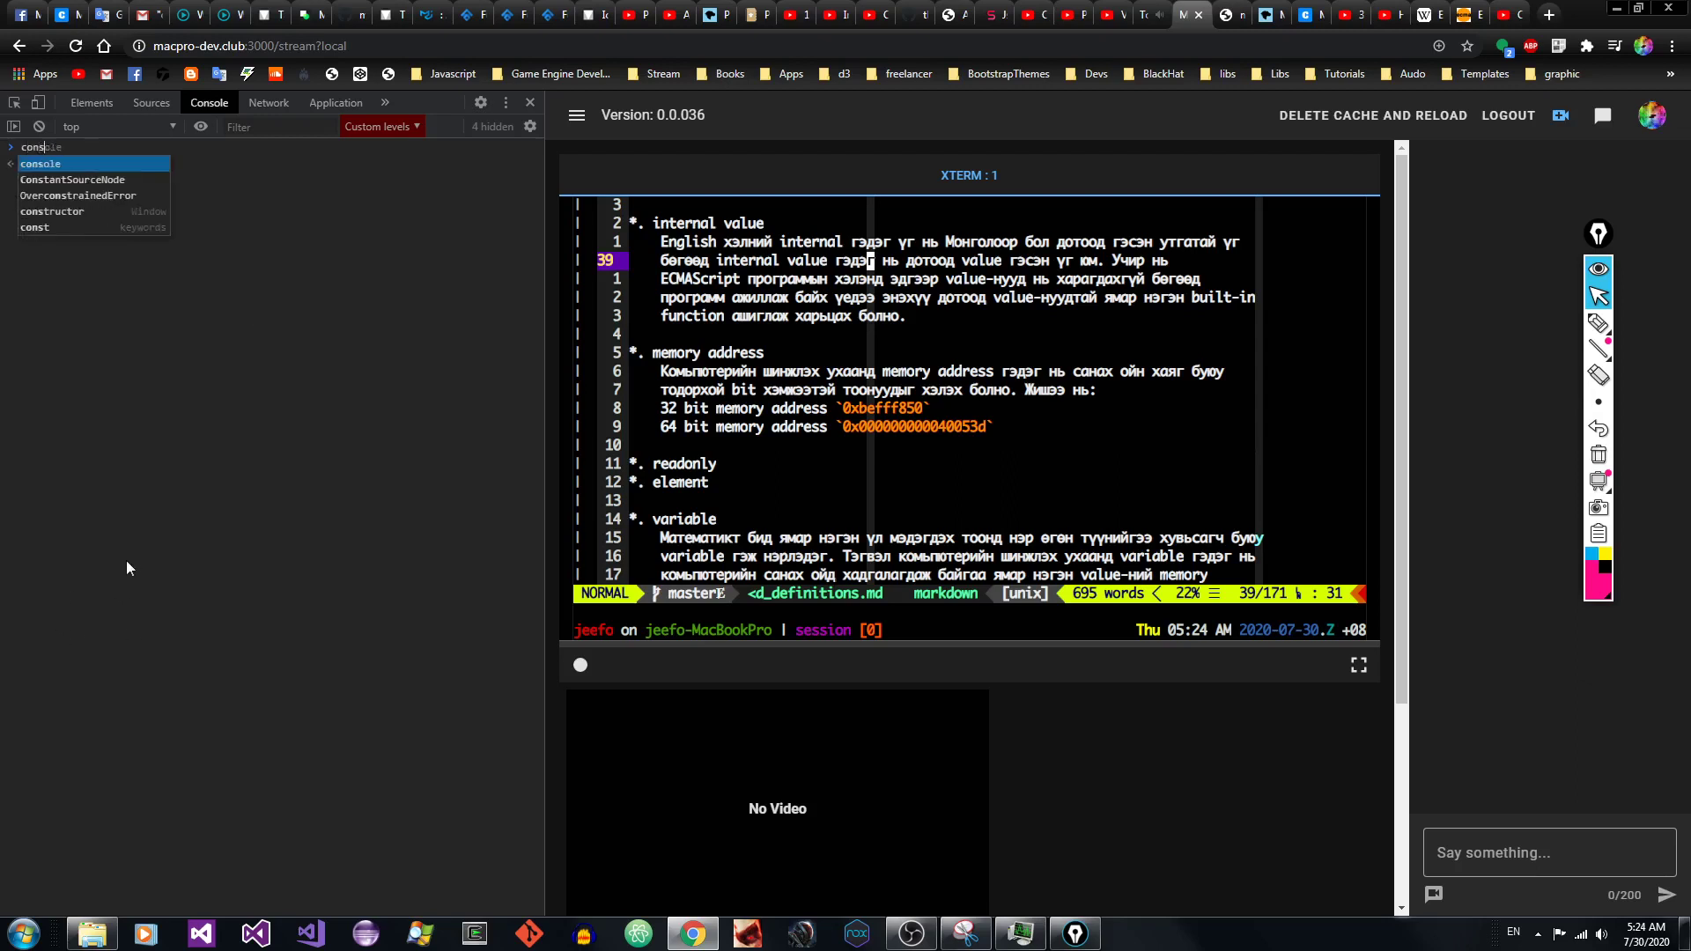
pyautogui.write('ole.log(')
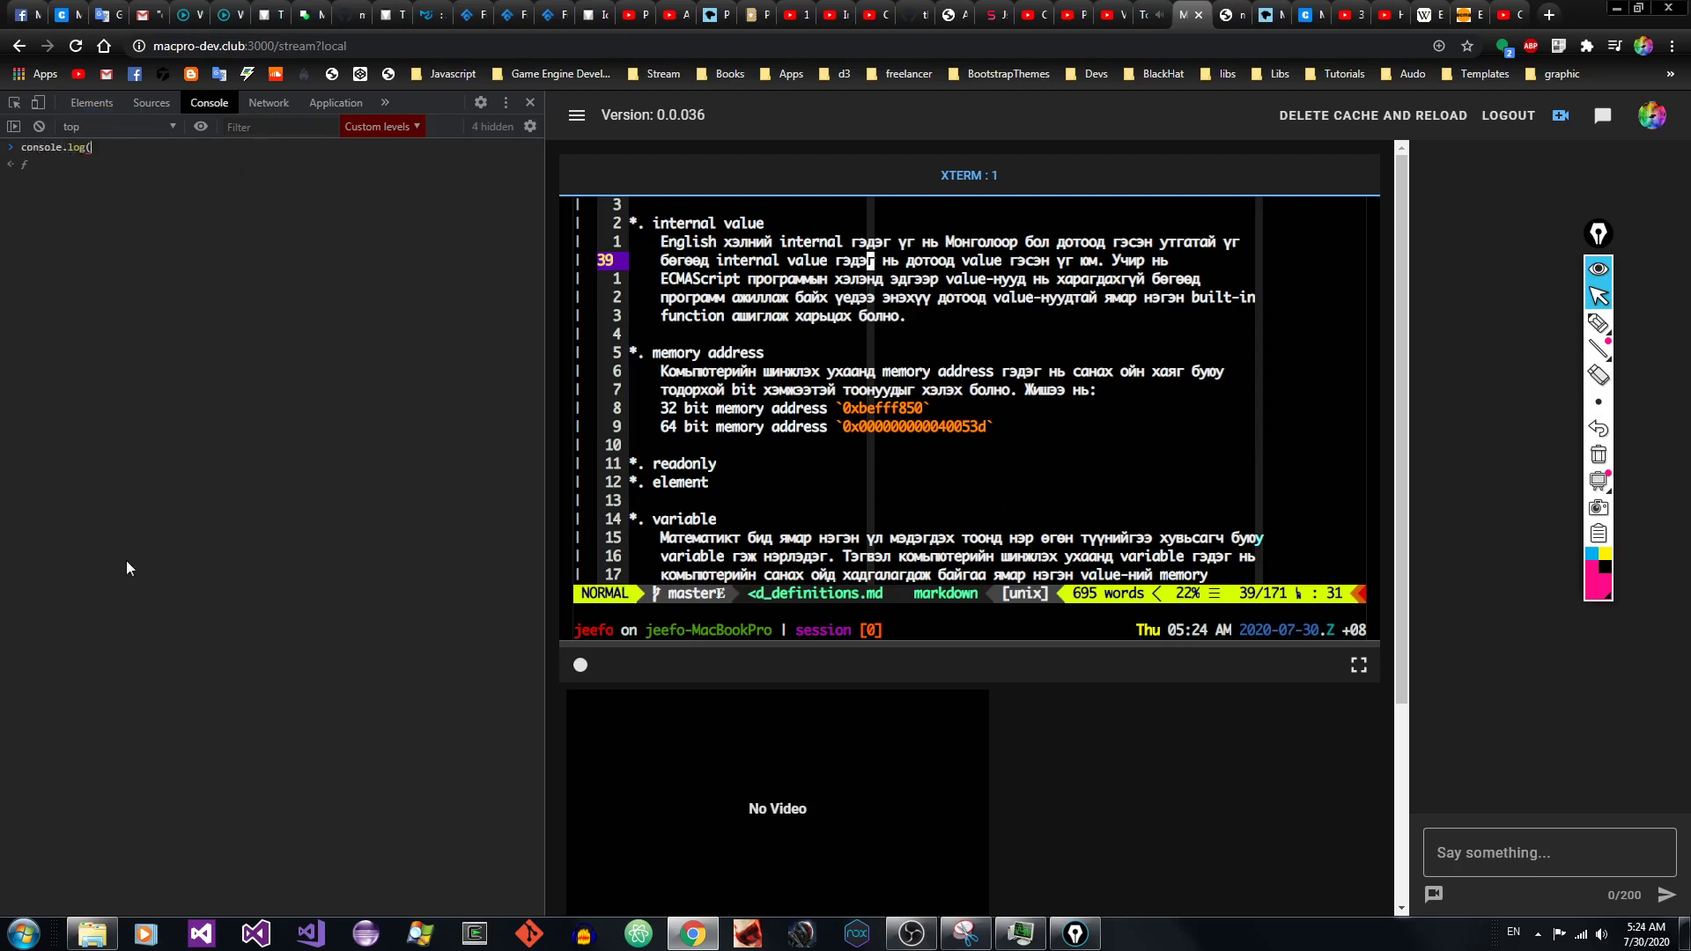
pyautogui.write('"hello world");')
pyautogui.press('Return')
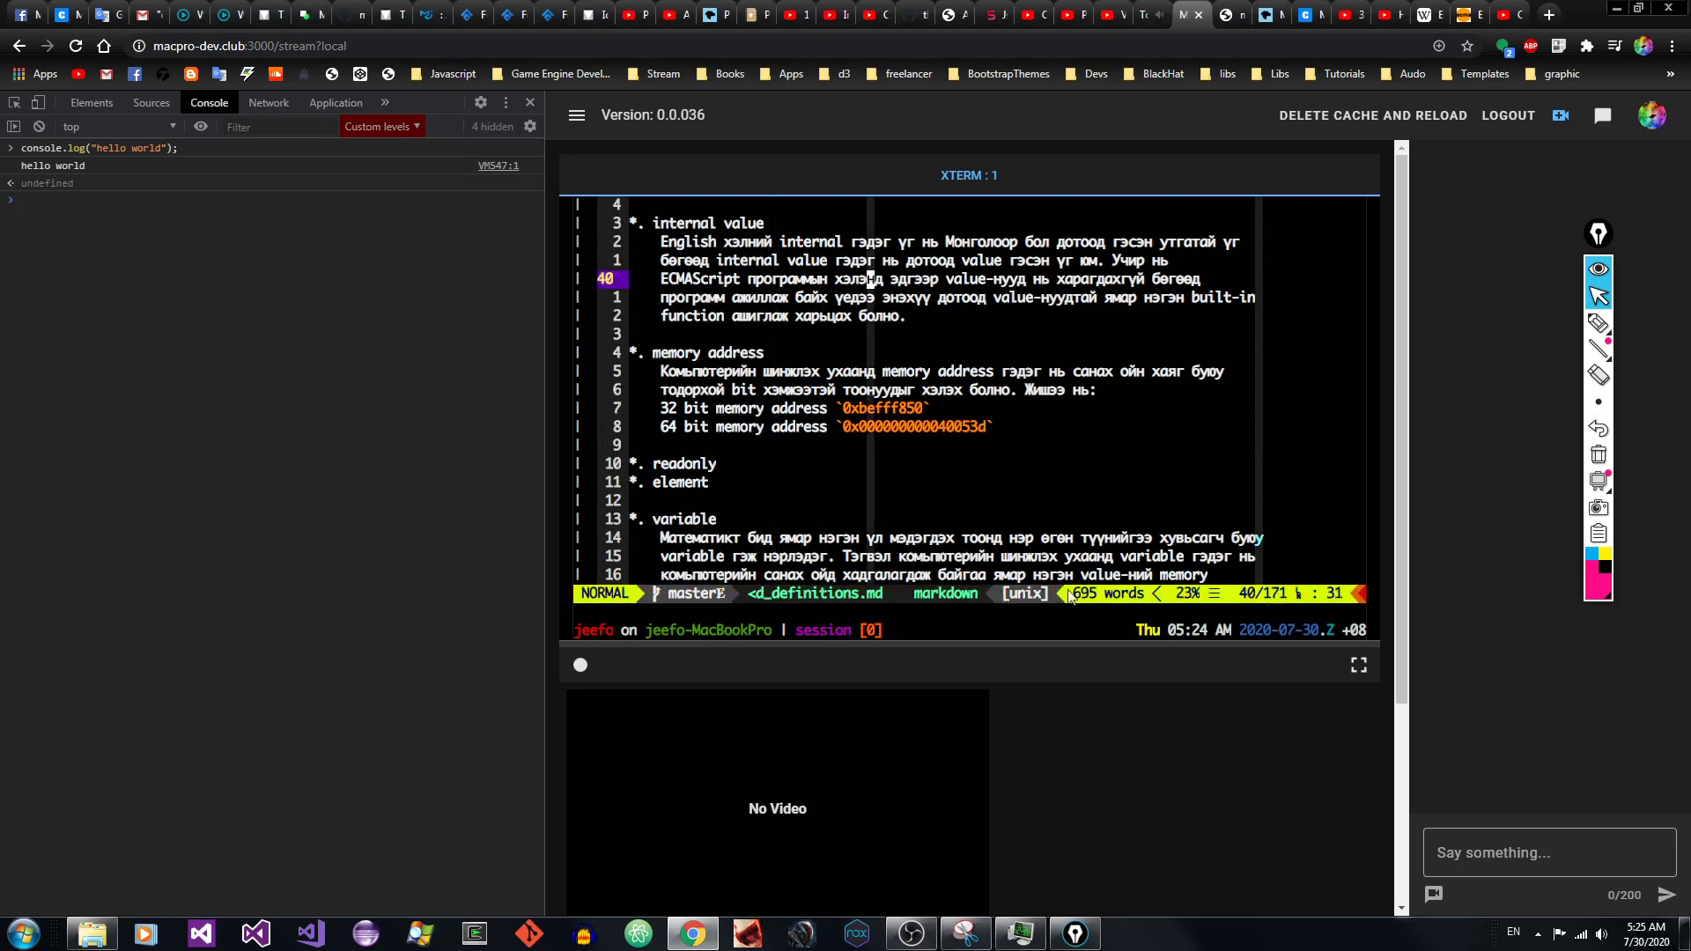
# Step: Examine the CPU and memory performance graphs in Windows Task Manager and minimize its window
pyautogui.click(1021, 934)
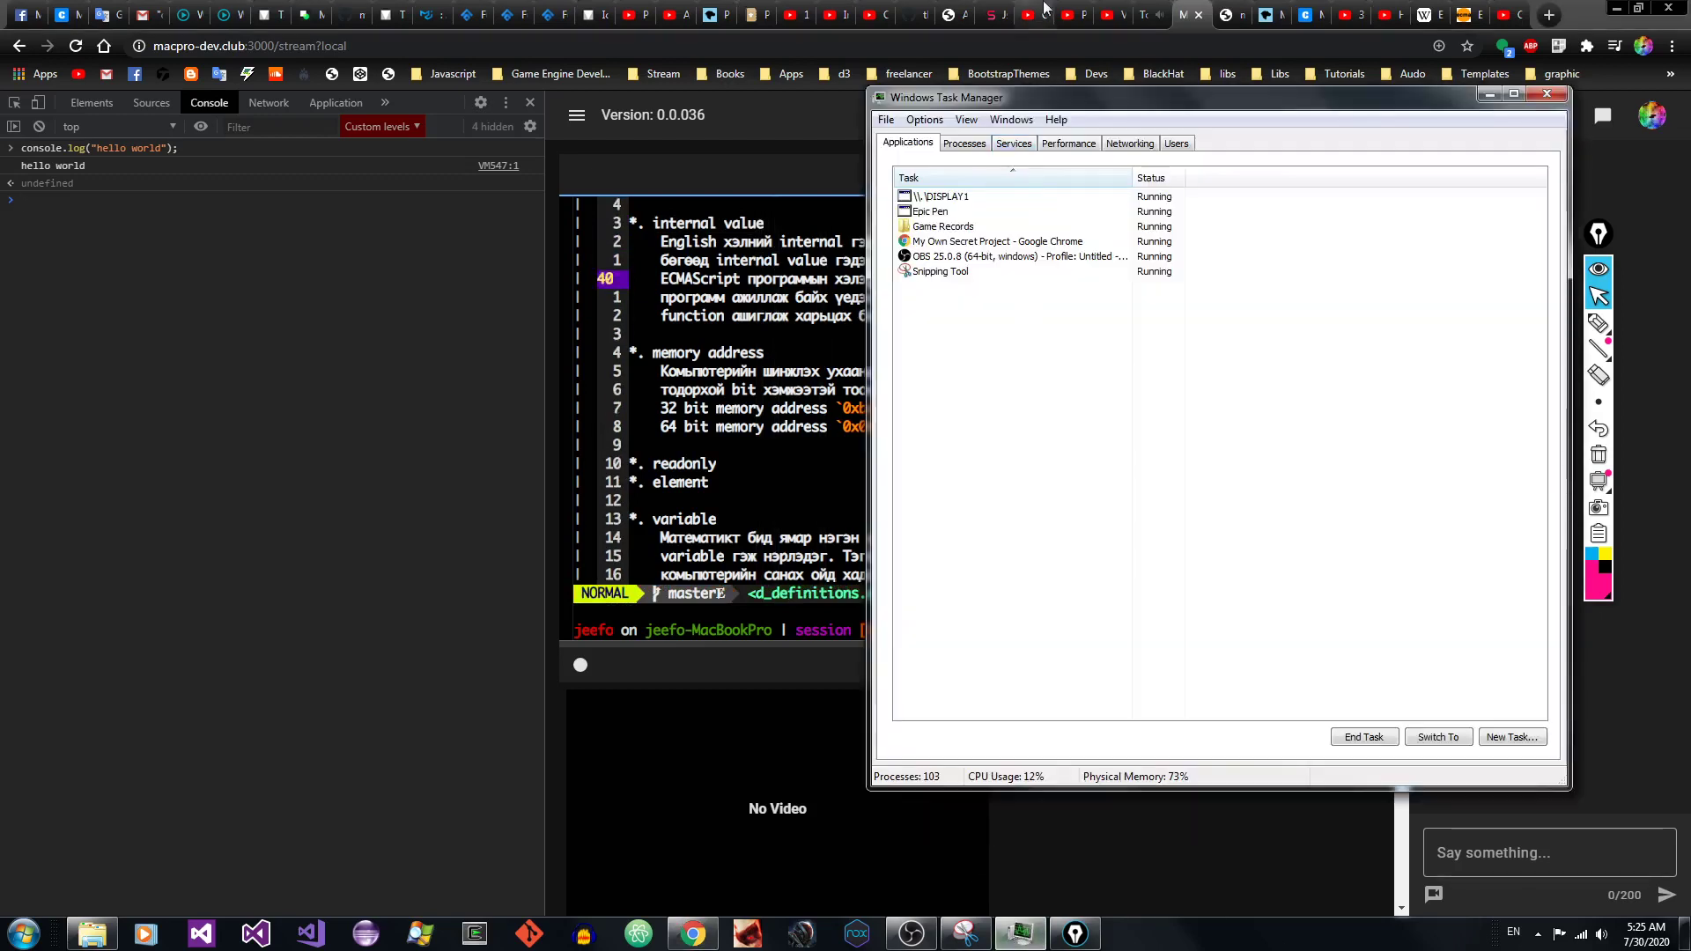
pyautogui.click(1066, 142)
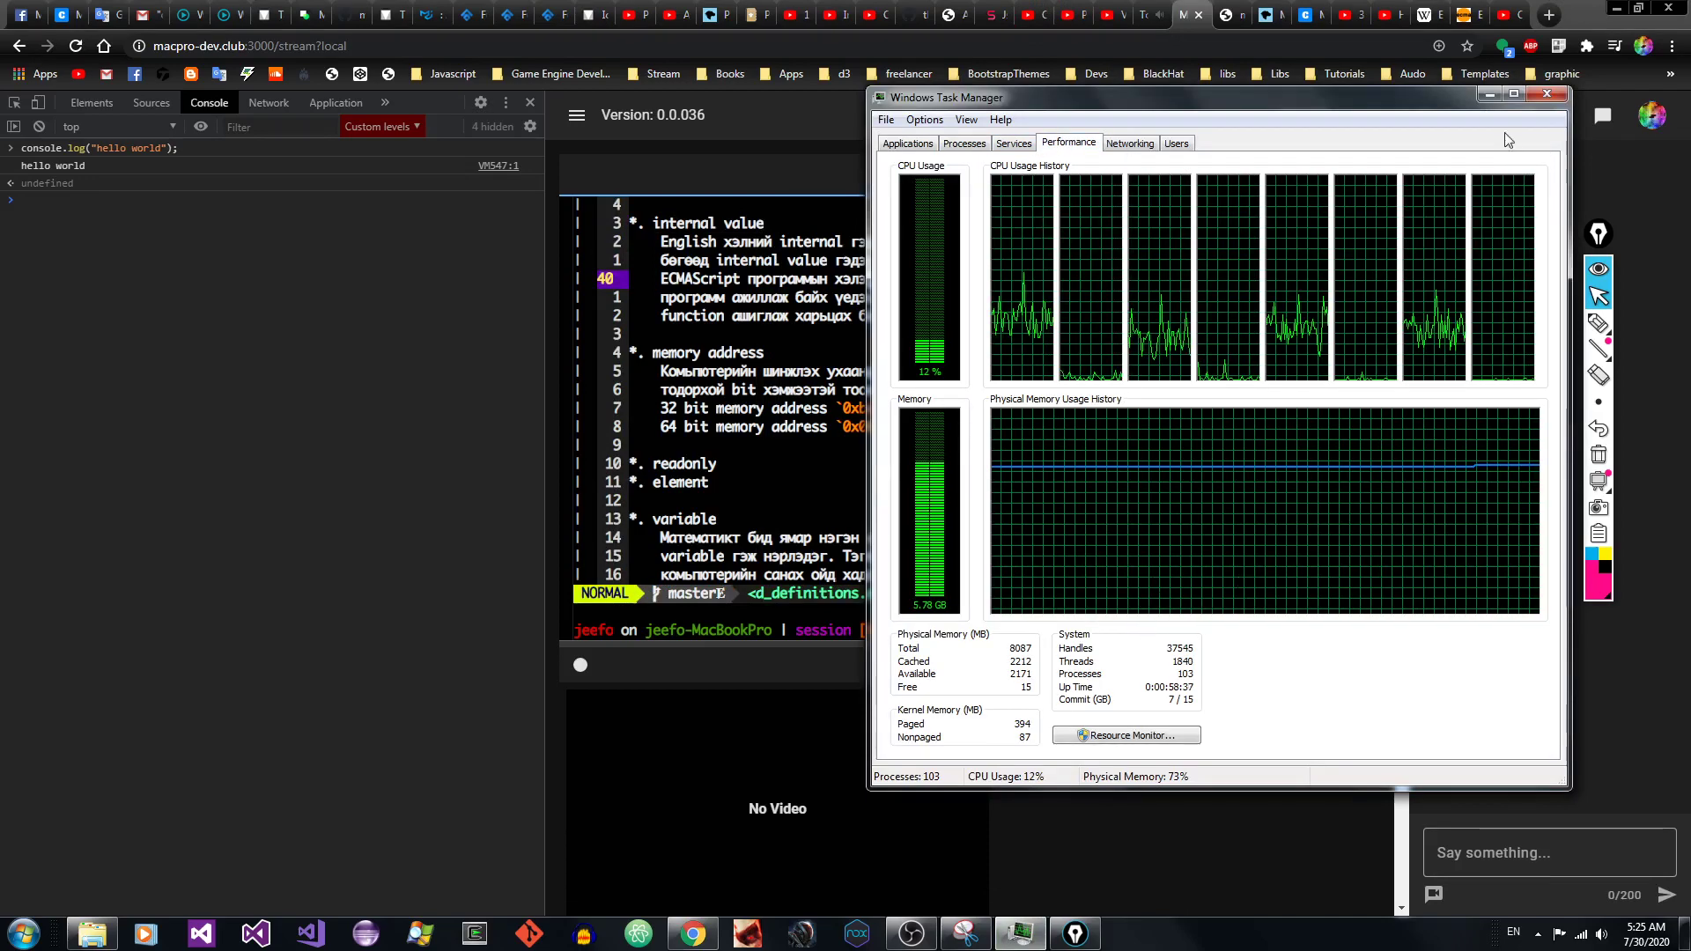
pyautogui.click(1489, 93)
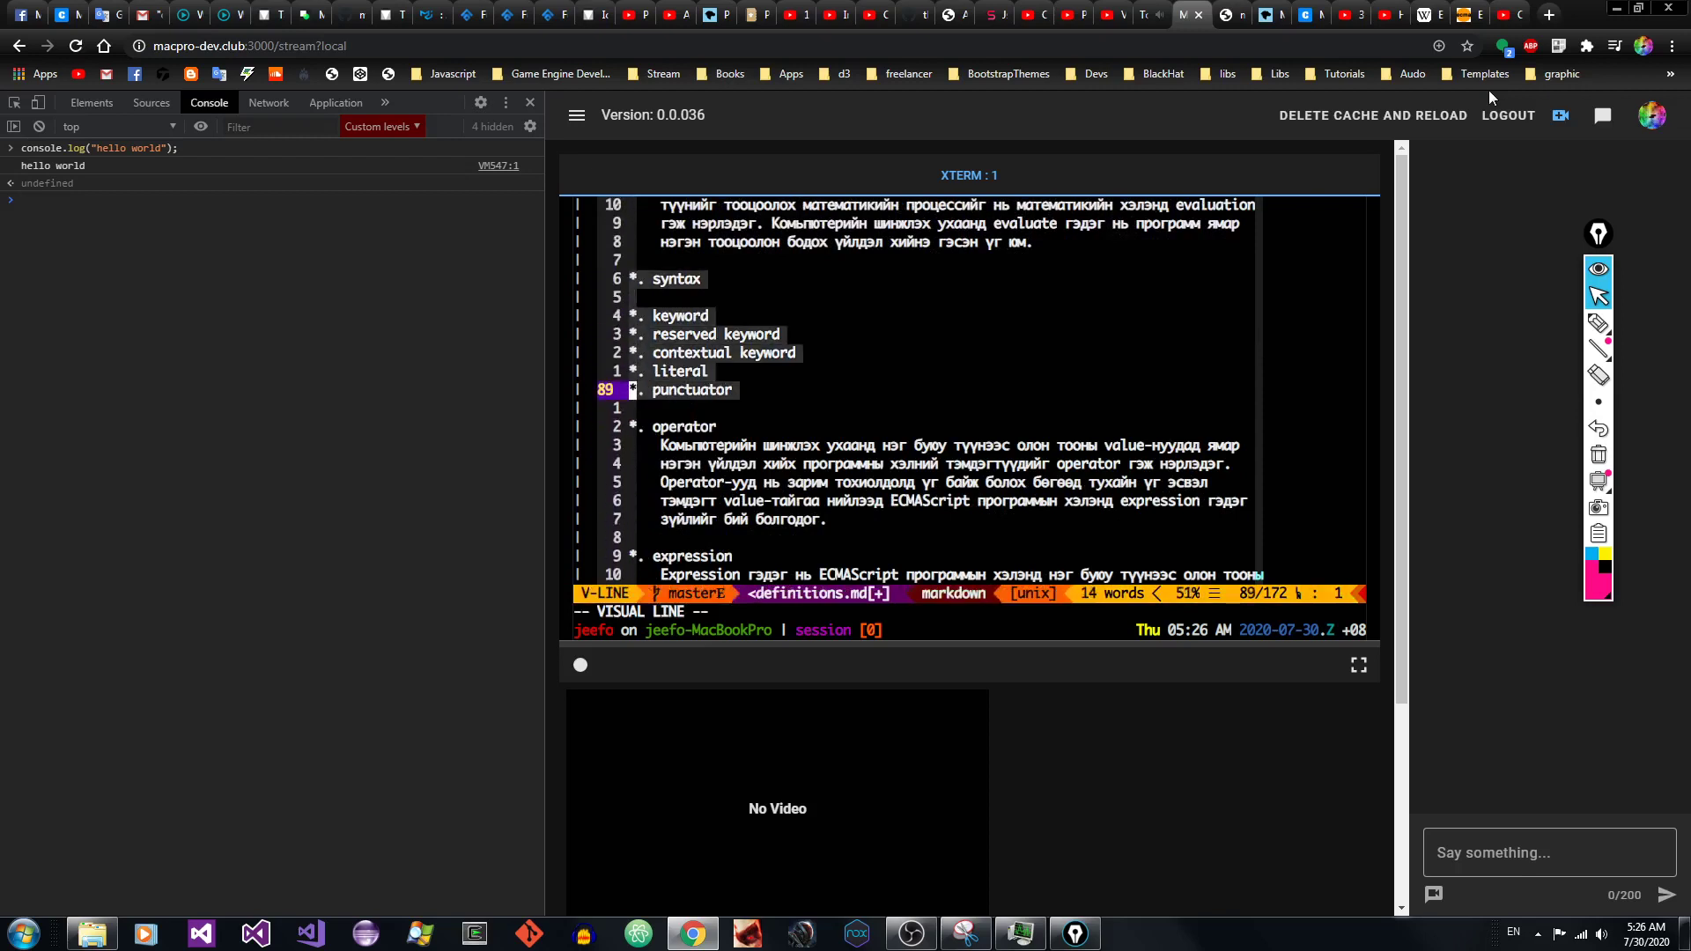
# Step: Cancel the line selection and move the cursor up to the empty line below the "syntax" entry
pyautogui.press('Escape')
pyautogui.press('k')
pyautogui.press('k')
pyautogui.press('k')
pyautogui.press('k')
pyautogui.press('k')
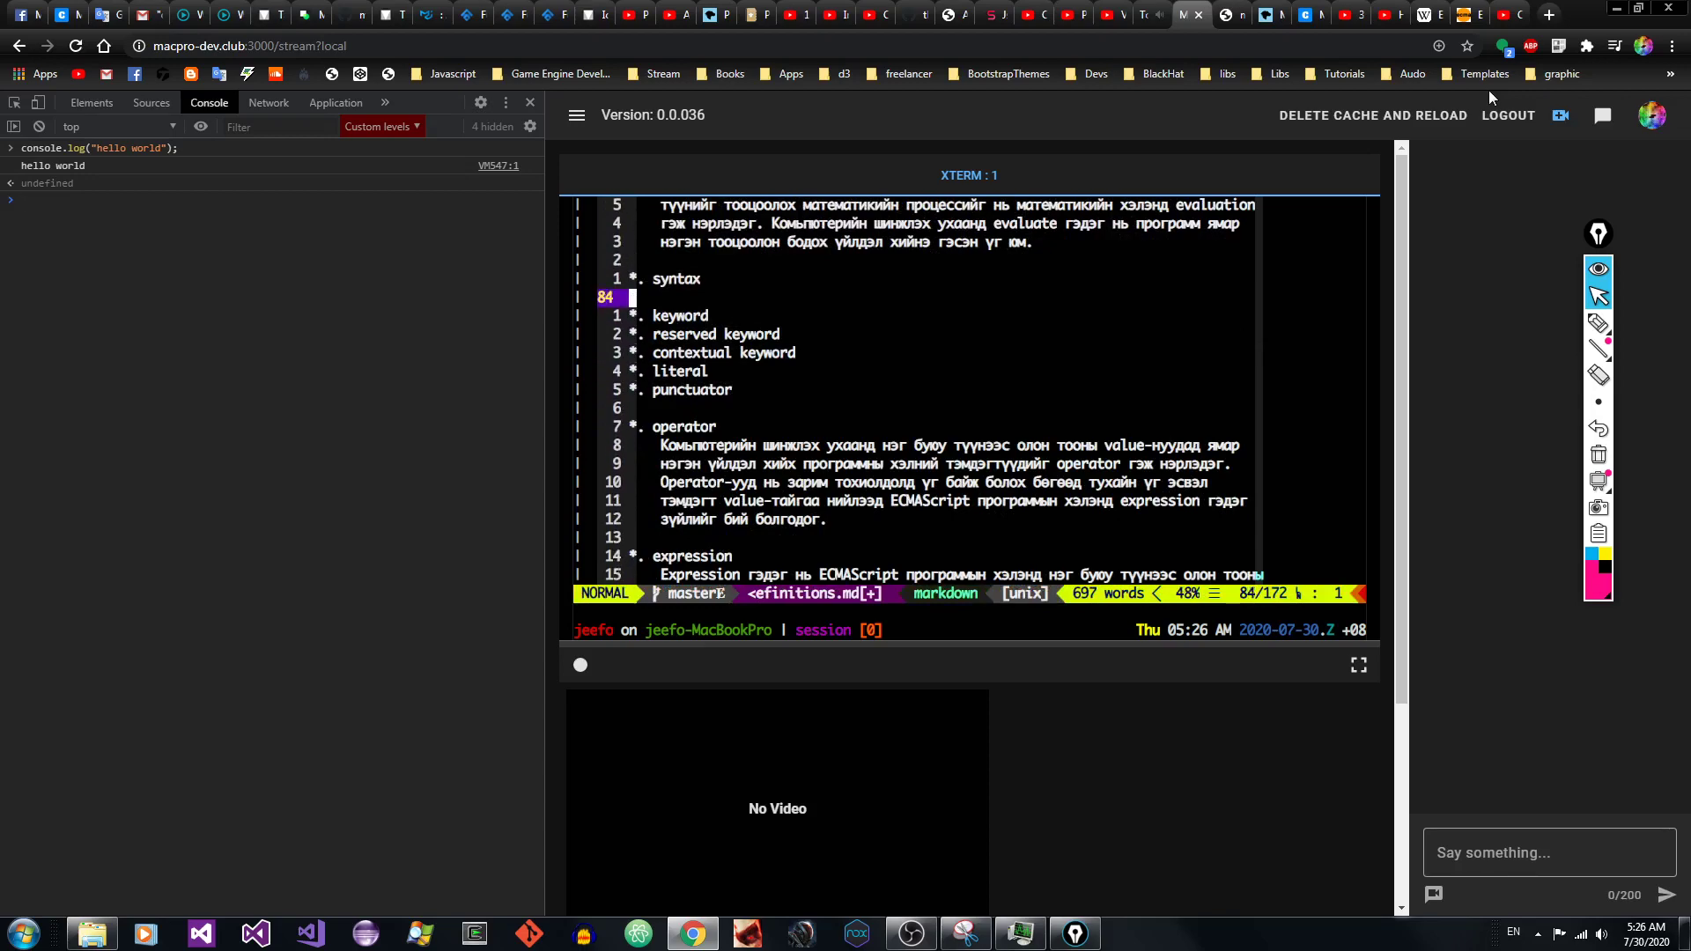
# Step: Switch to Google Translate and translate "syntax" from English to Mongolian
pyautogui.click(103, 14)
pyautogui.tripleClick(469, 310)
pyautogui.write('syntax')
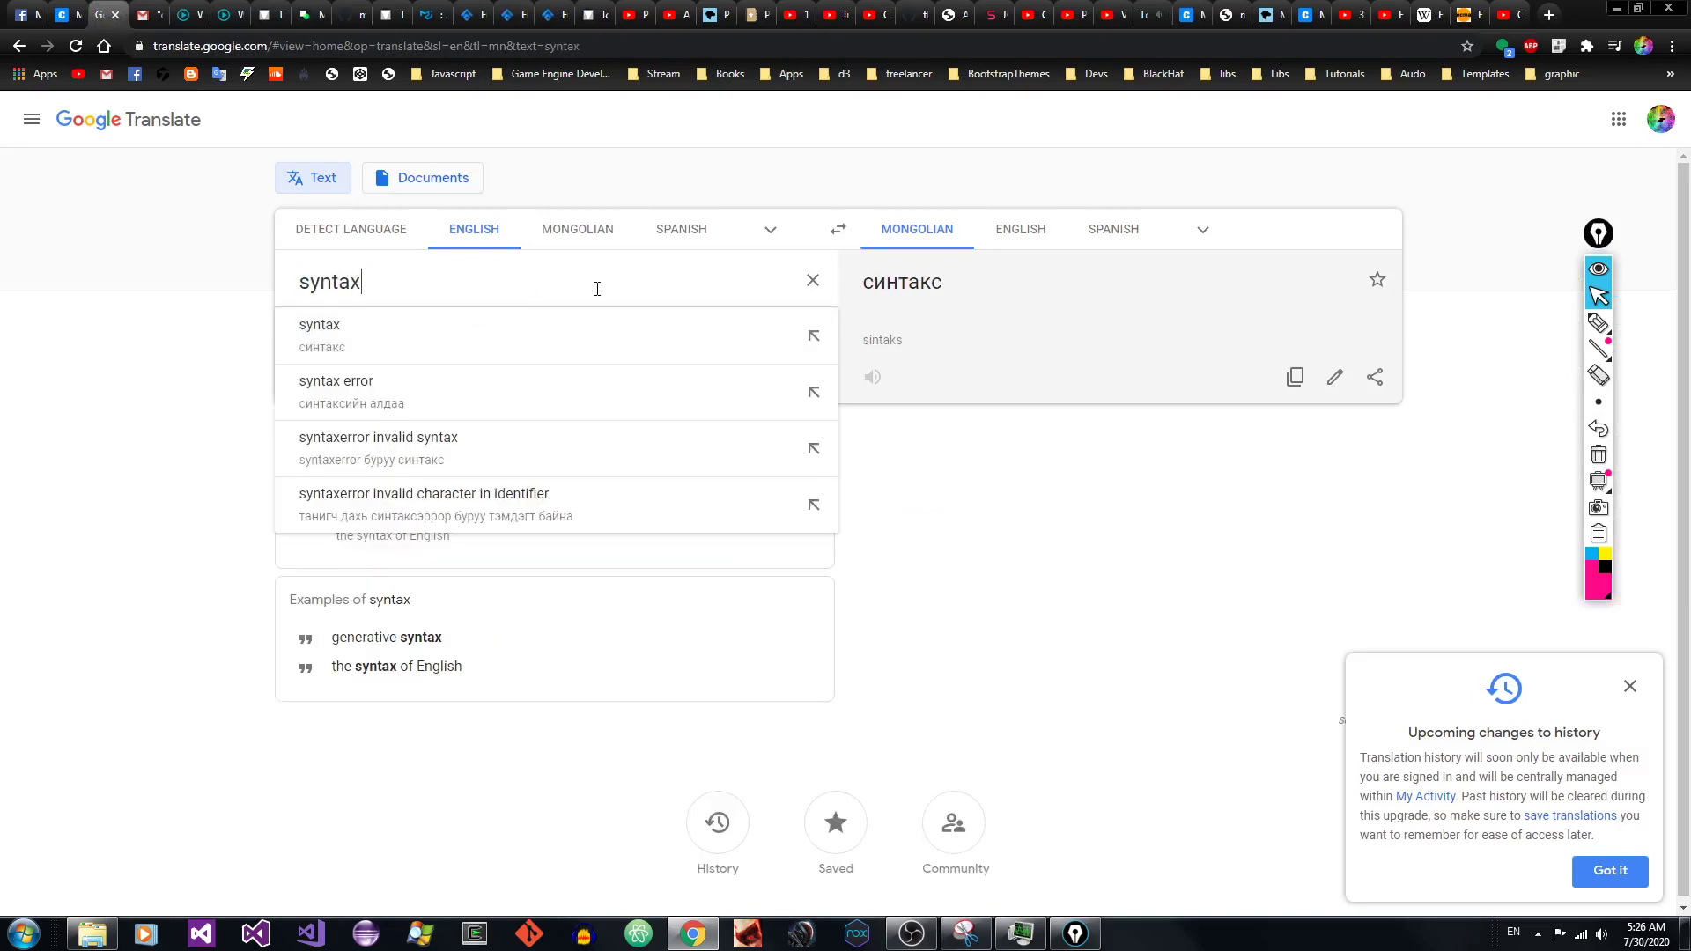
pyautogui.click(1072, 370)
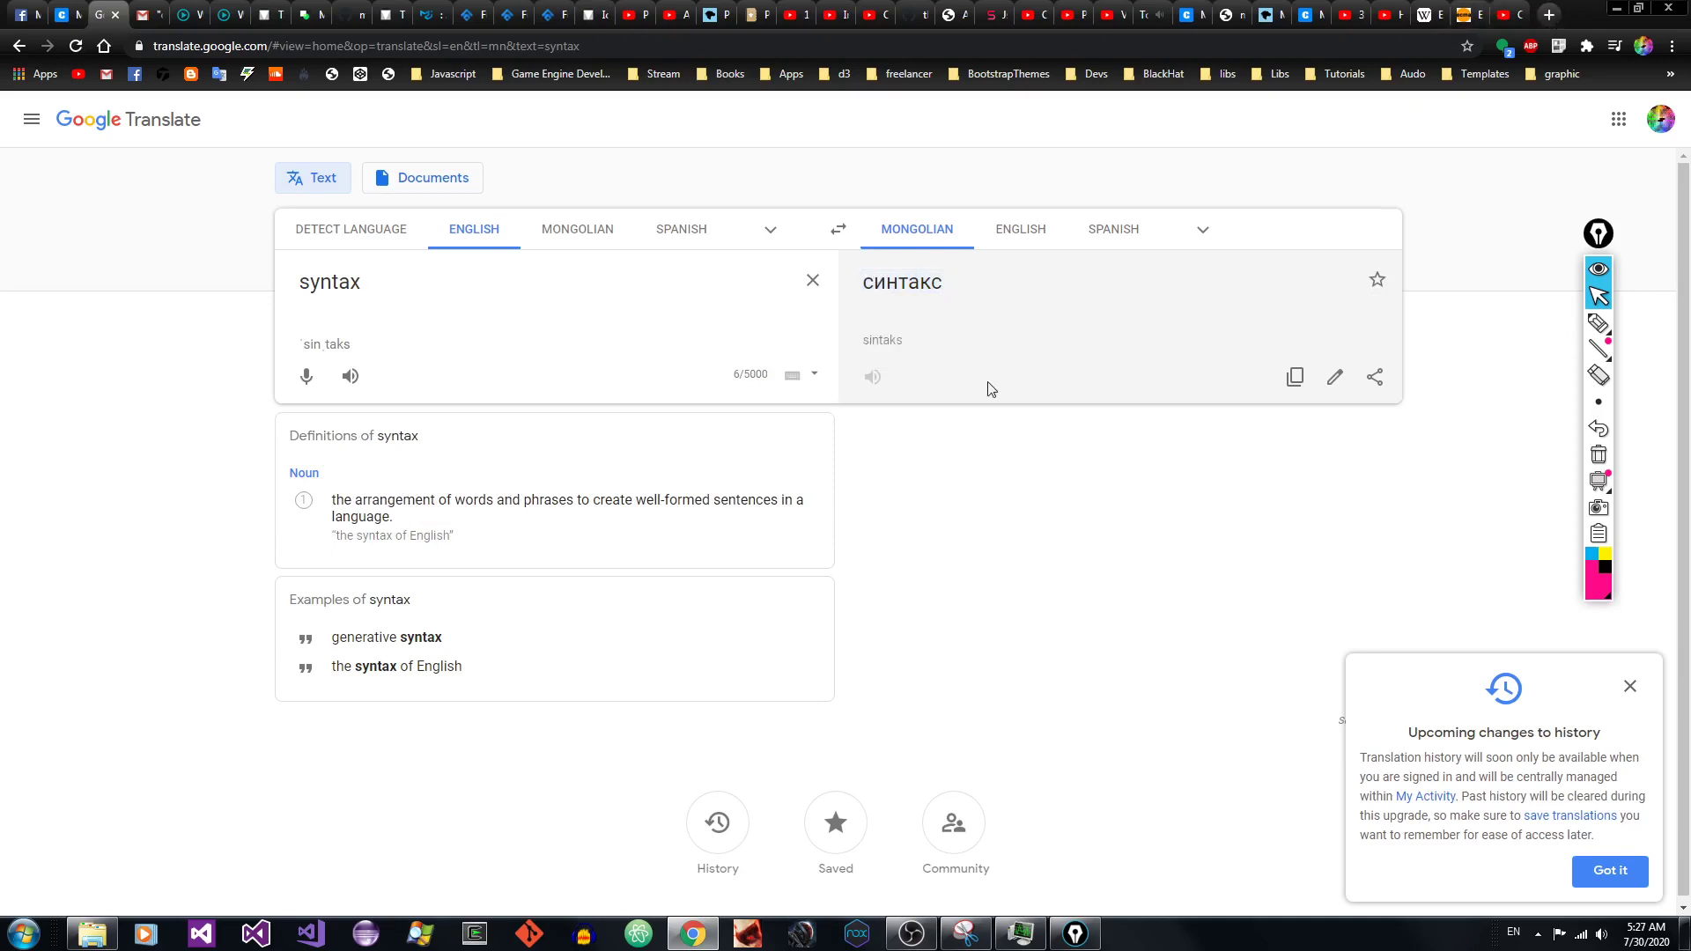
# Step: Look up the word "formed" from the syntax definition in the translator and return to the "syntax" translation
pyautogui.moveTo(332, 500); pyautogui.dragTo(703, 518)
pyautogui.click(703, 518)
pyautogui.doubleClick(704, 495)
pyautogui.hotkey('ctrl', 'c')
pyautogui.doubleClick(482, 302)
pyautogui.hotkey('ctrl', 'v')
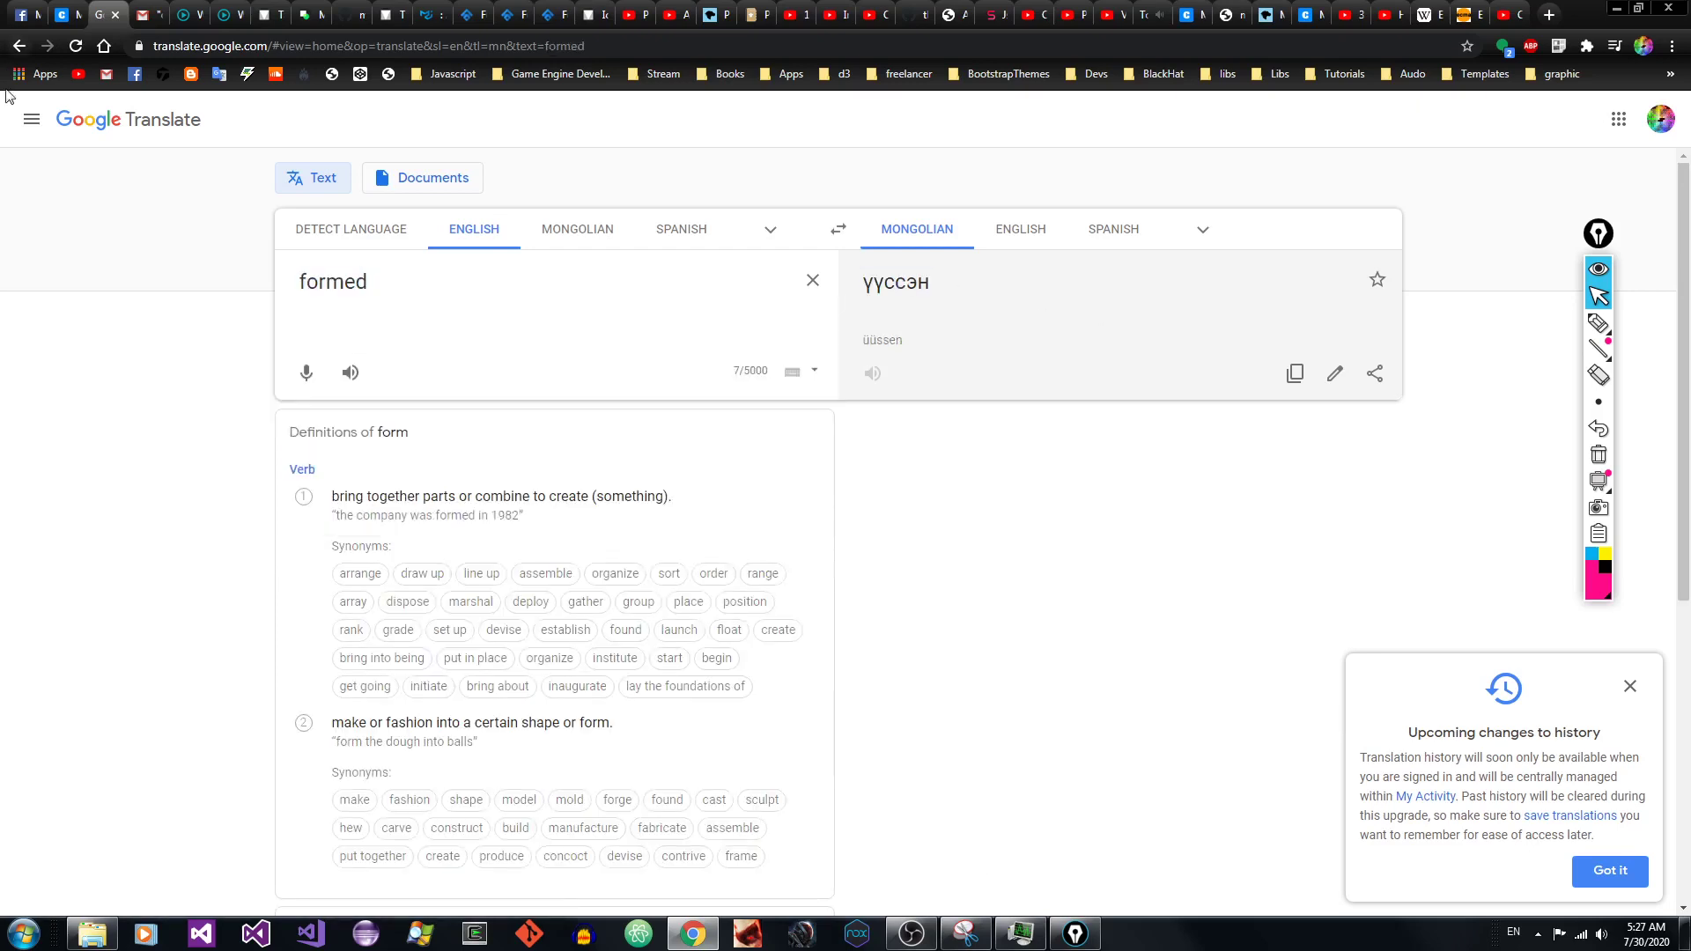
pyautogui.click(17, 47)
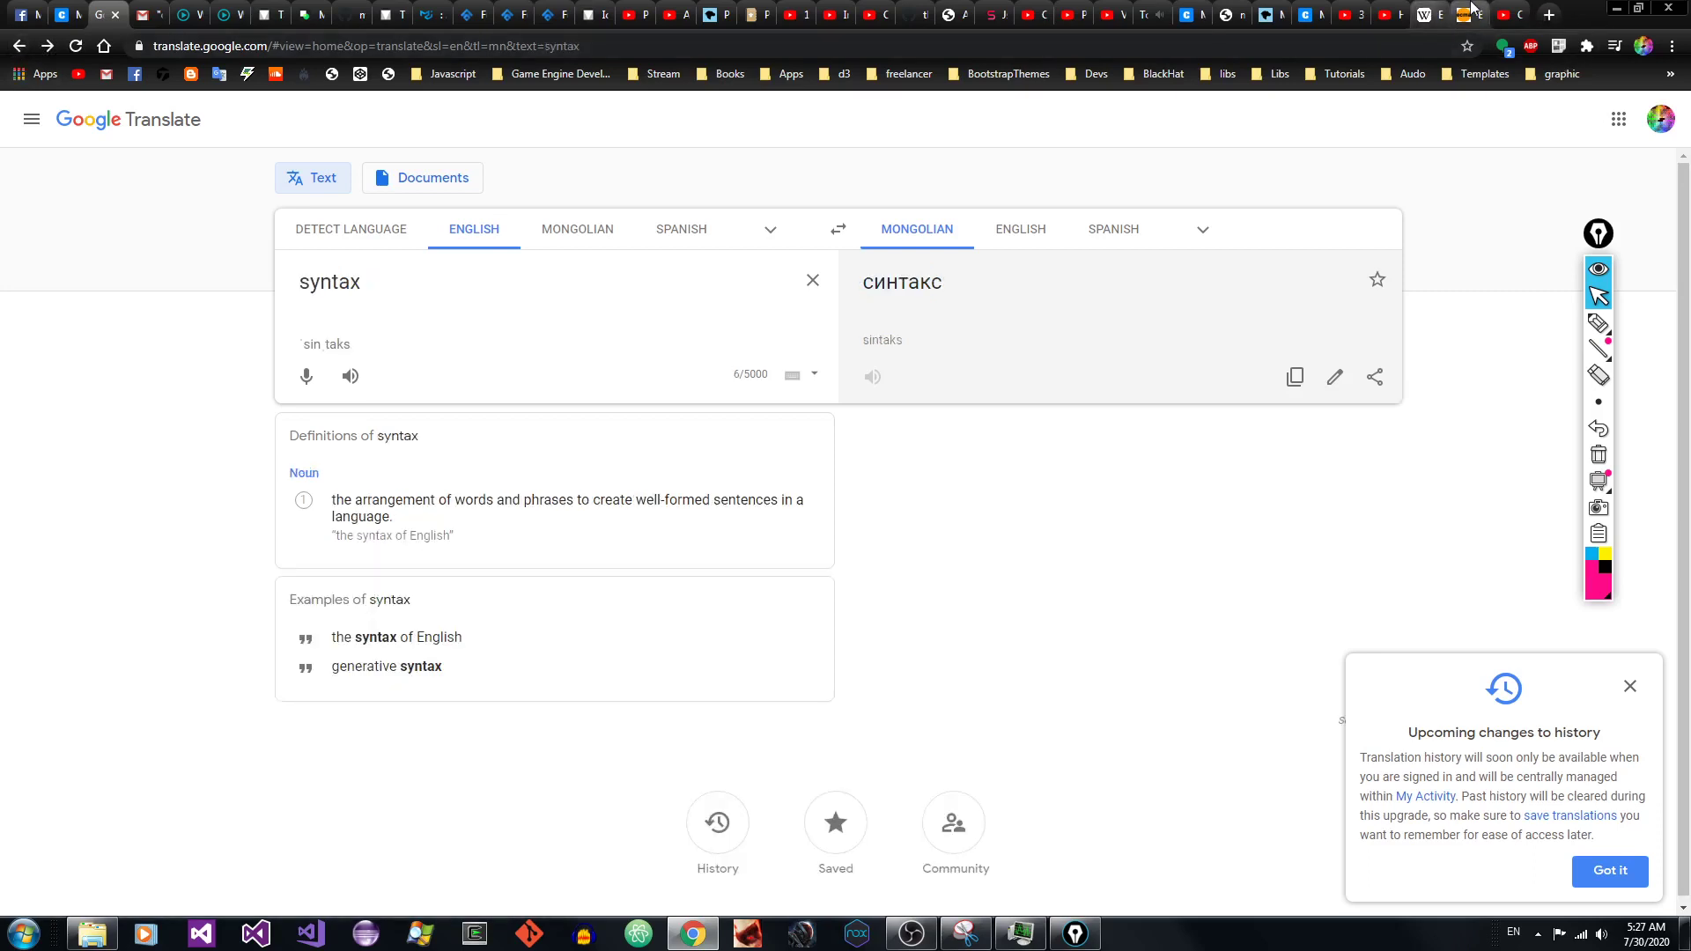
# Step: Revisit the "syntax" translation, return to the terminal editor and place the cursor on the first letter of "syntax"
pyautogui.click(1189, 14)
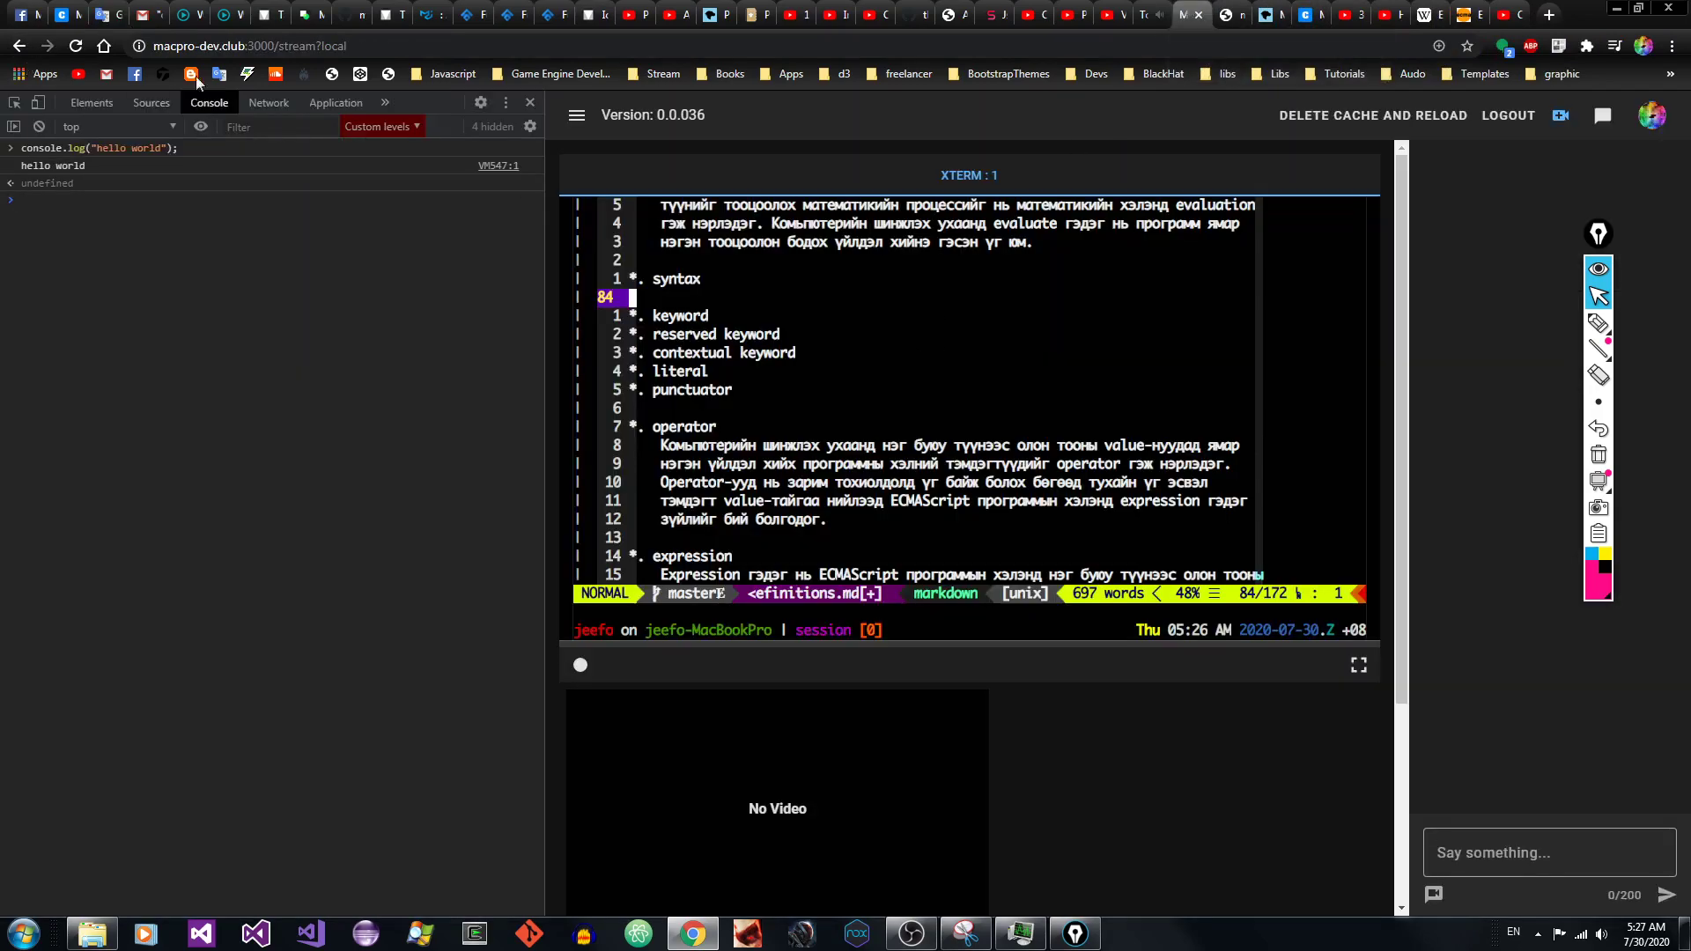
pyautogui.click(99, 10)
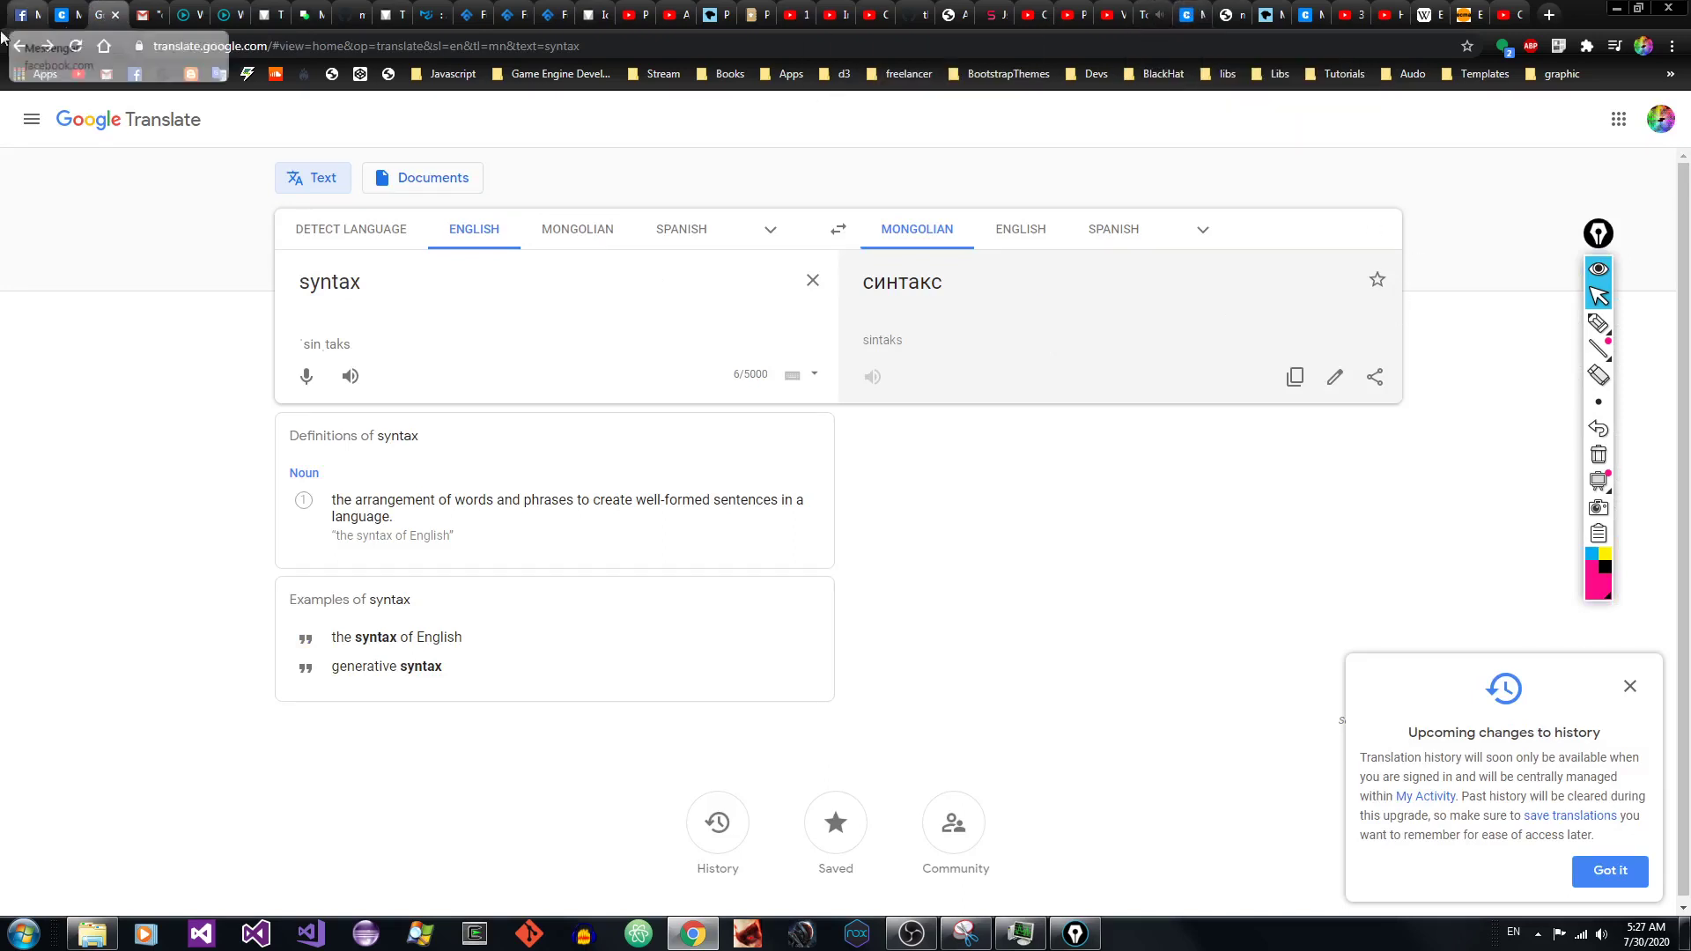
pyautogui.click(1178, 9)
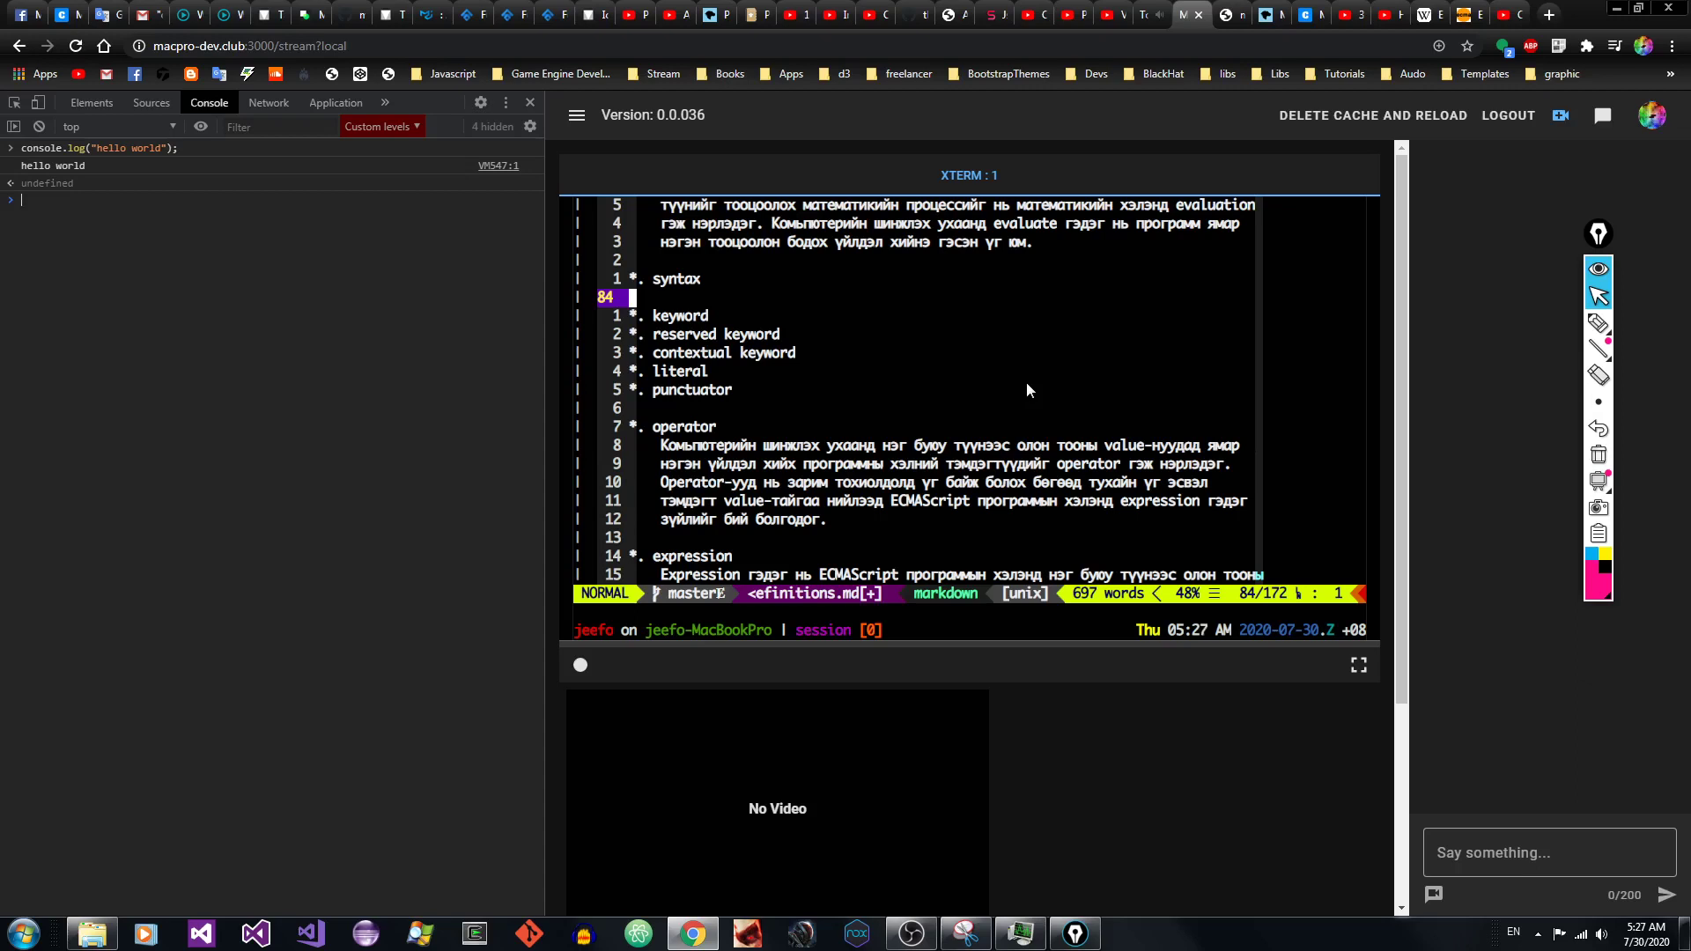
pyautogui.press('k')
pyautogui.press('l')
pyautogui.press('l')
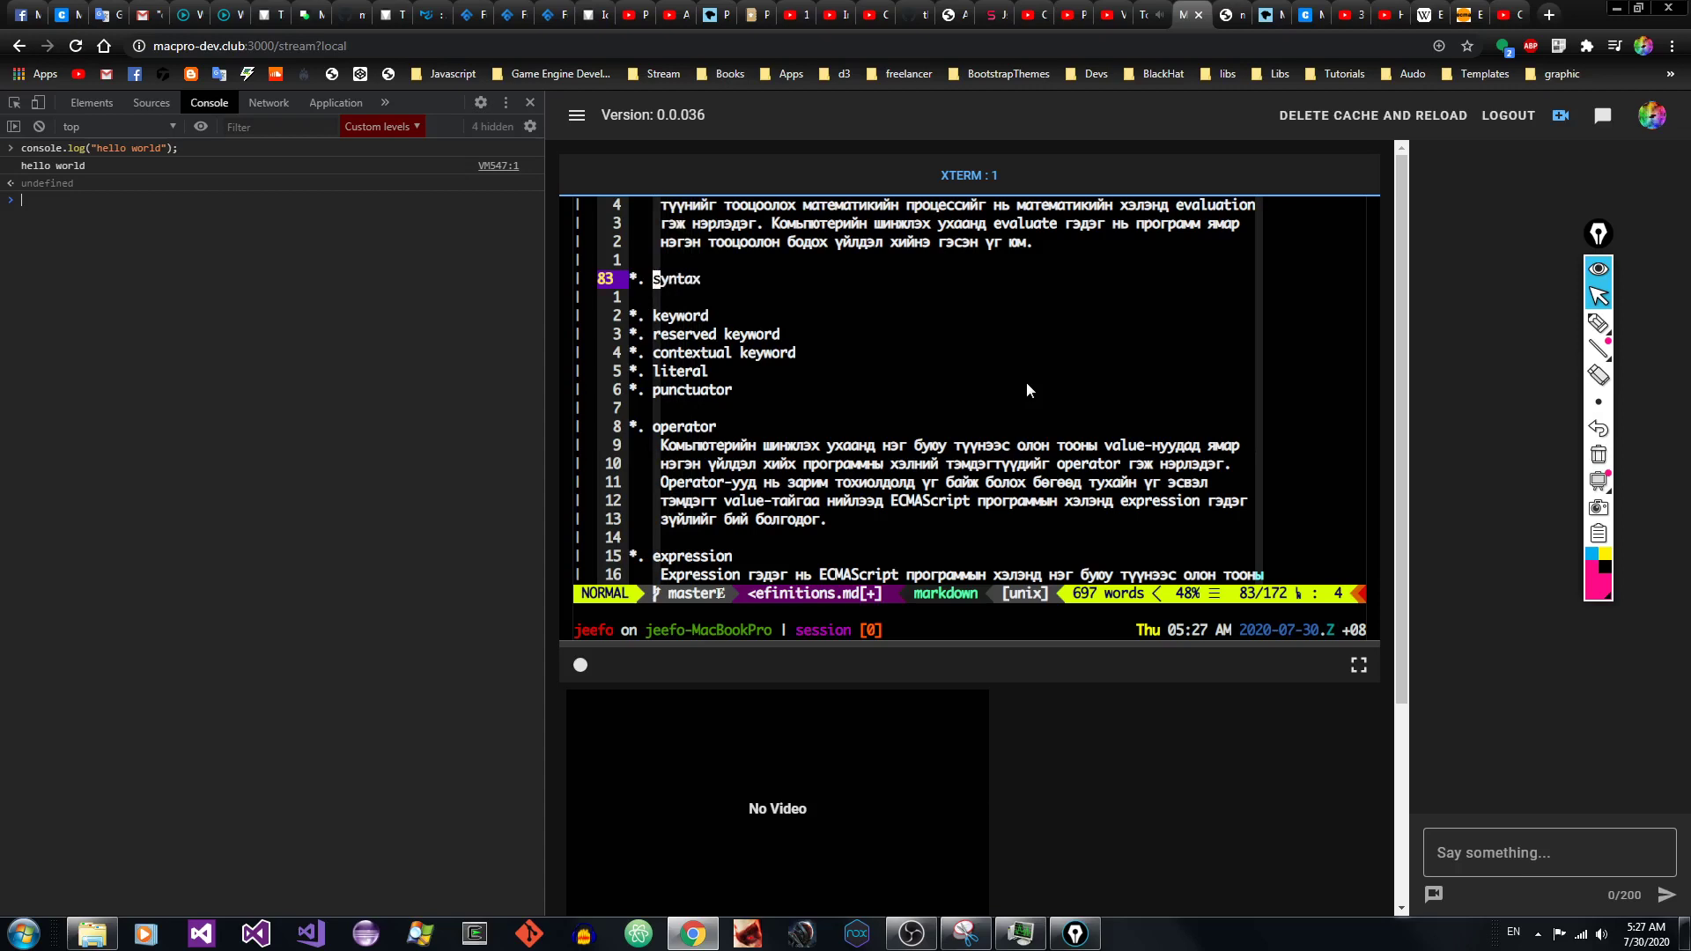
pyautogui.press('~')
pyautogui.press('j')
pyautogui.press('u')
# Step: Highlight whole lines from the "syntax" entry down through "operator" and "expression" to the "statement" entry
pyautogui.hotkey('shift', 'v')
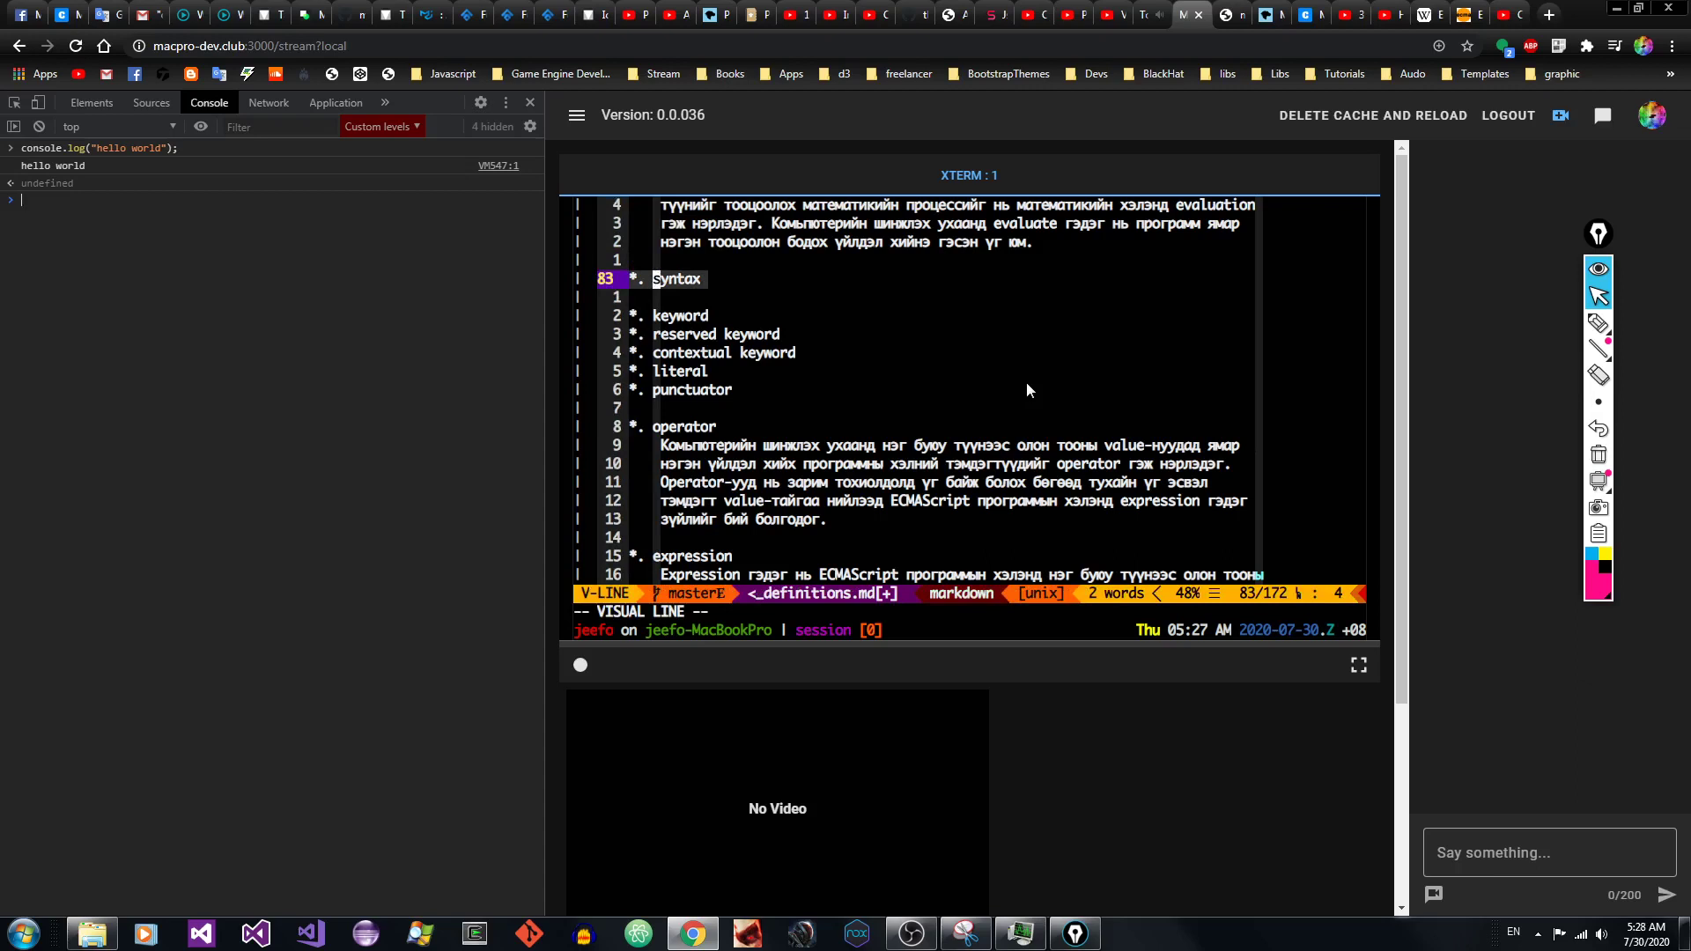
pyautogui.press('j')
pyautogui.press('j')
pyautogui.press('j')
pyautogui.press('j')
pyautogui.press('j')
pyautogui.press('j')
pyautogui.press('j')
pyautogui.press('j')
pyautogui.press('j')
pyautogui.press('j')
pyautogui.press('j')
pyautogui.press('j')
pyautogui.press('j')
pyautogui.press('j')
pyautogui.press('j')
pyautogui.press('j')
pyautogui.press('j')
pyautogui.press('j')
pyautogui.press('j')
pyautogui.press('j')
pyautogui.press('j')
pyautogui.press('j')
pyautogui.press('j')
pyautogui.press('j')
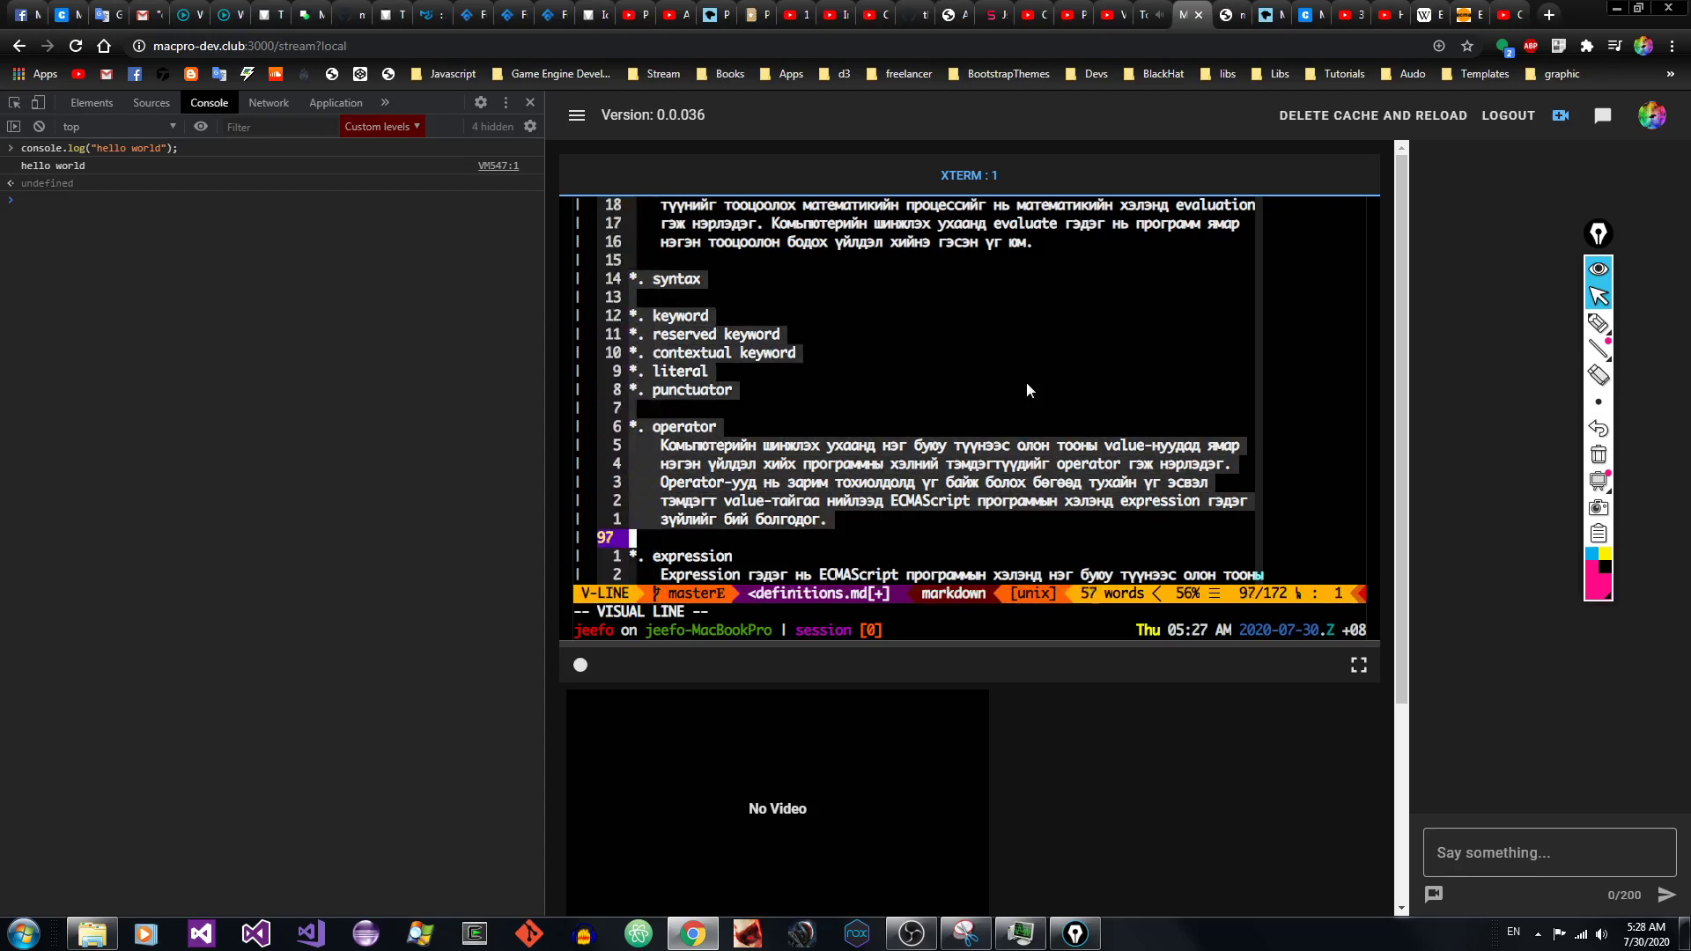
pyautogui.press('k')
pyautogui.press('k')
pyautogui.press('j')
pyautogui.press('k')
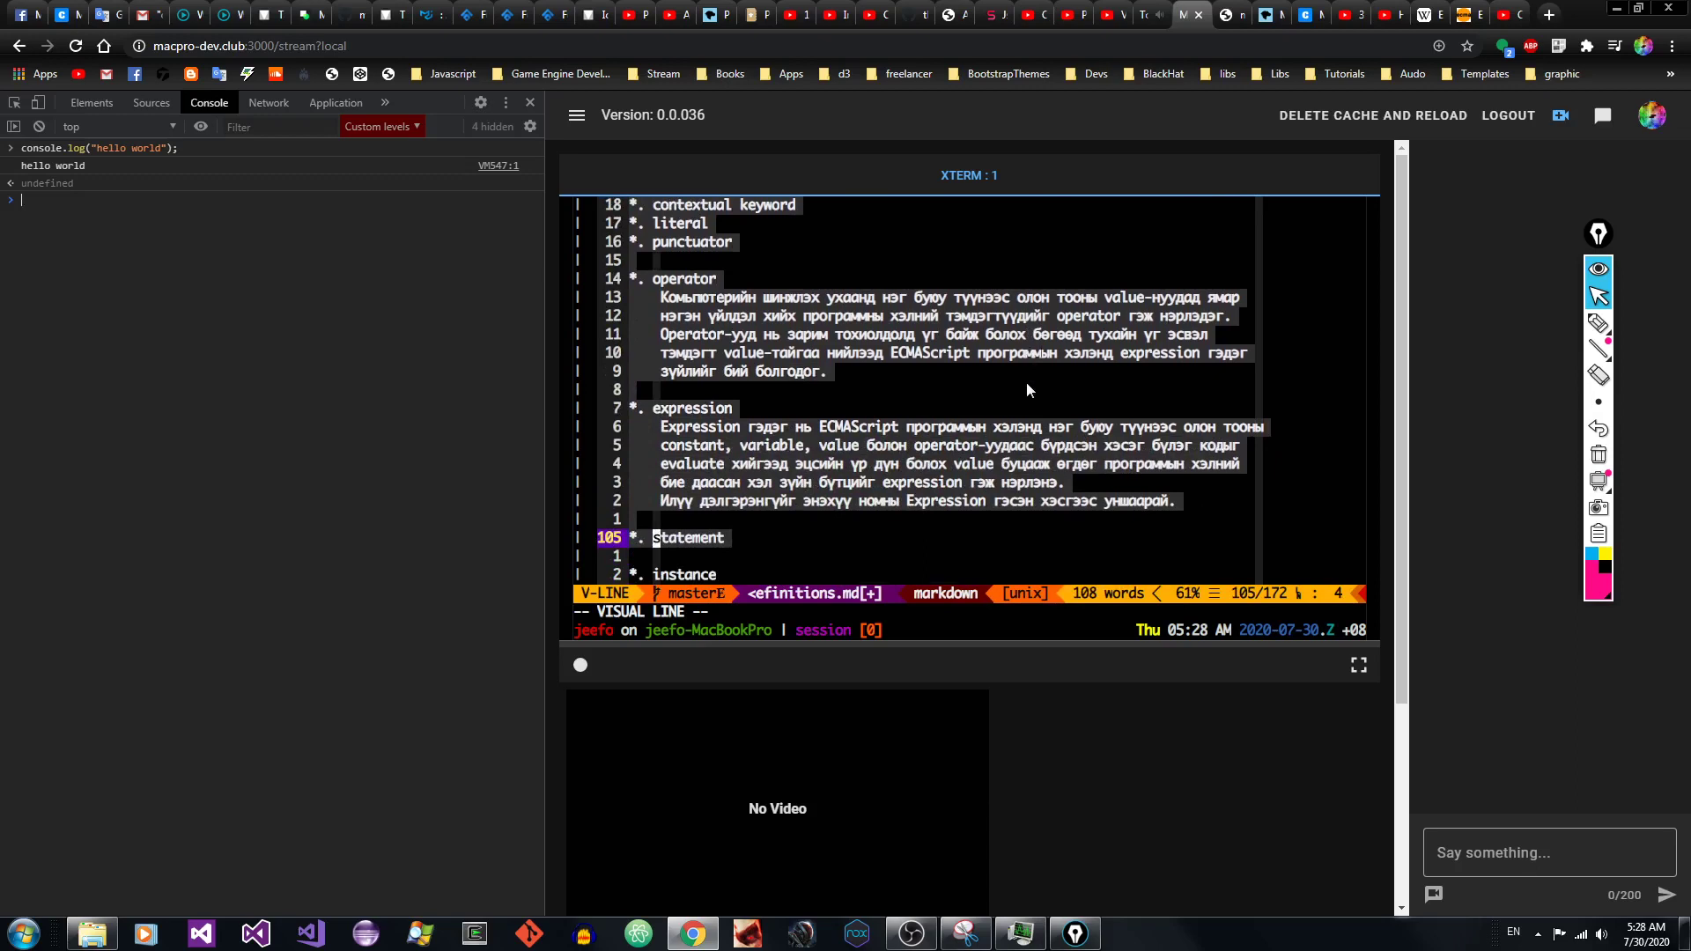
# Step: Cancel the line selection and go back up to the first letter of the "syntax" entry
pyautogui.press('Escape')
pyautogui.press('{')
pyautogui.press('{')
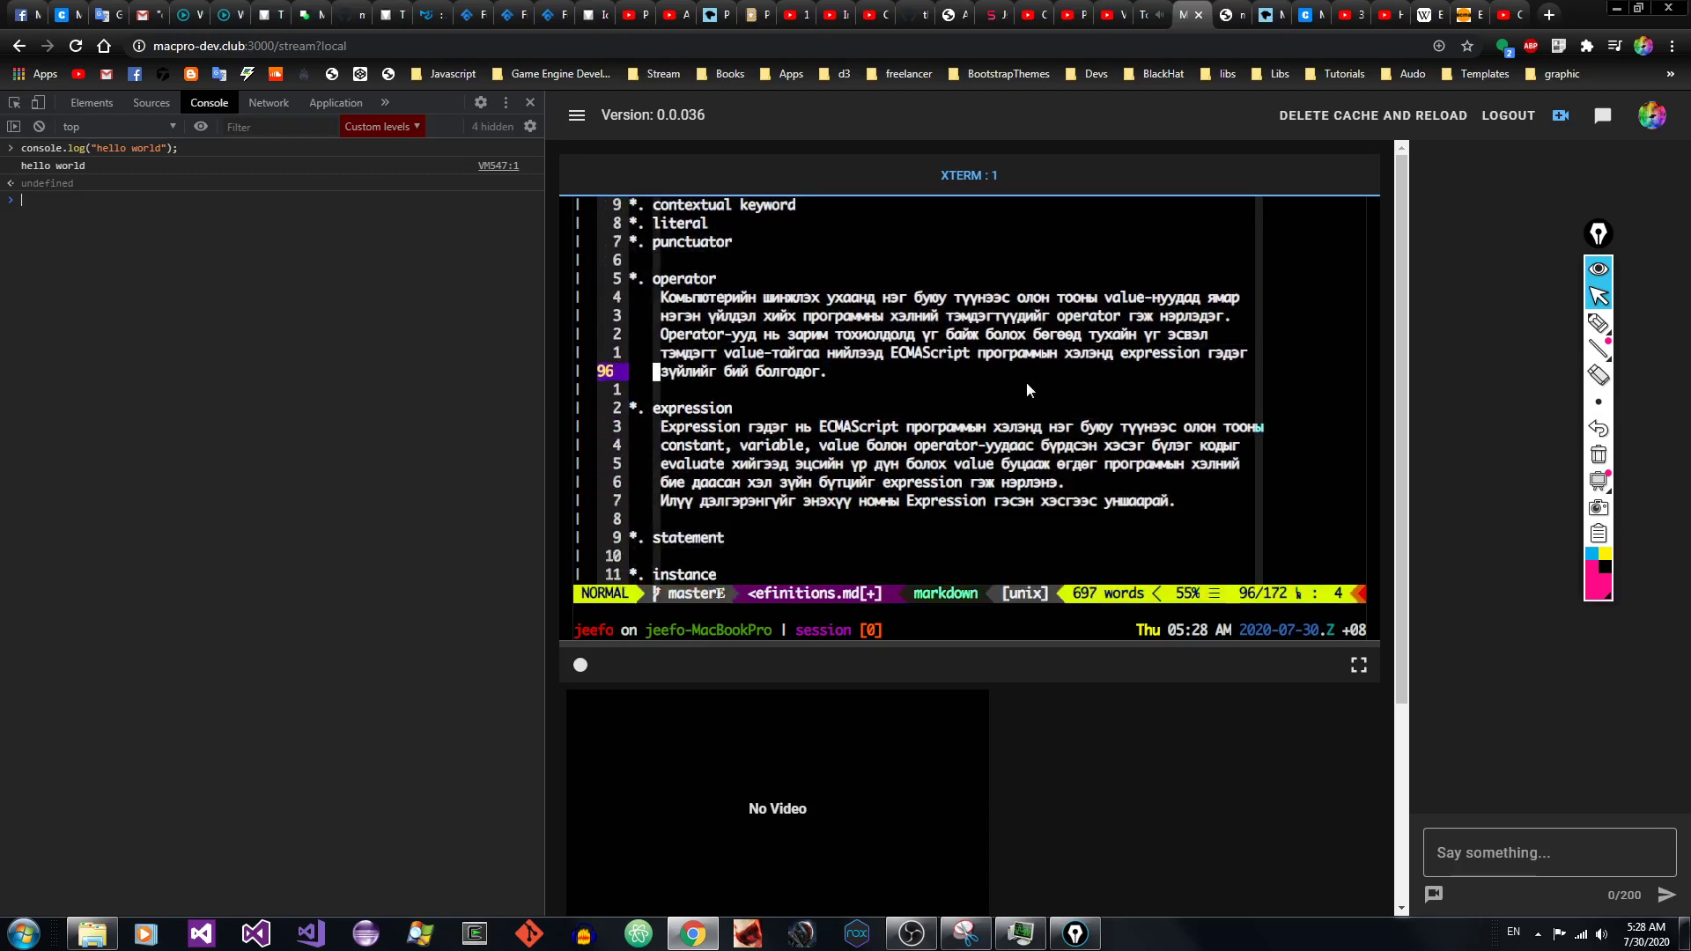
pyautogui.press('{')
pyautogui.press('{')
pyautogui.press('{')
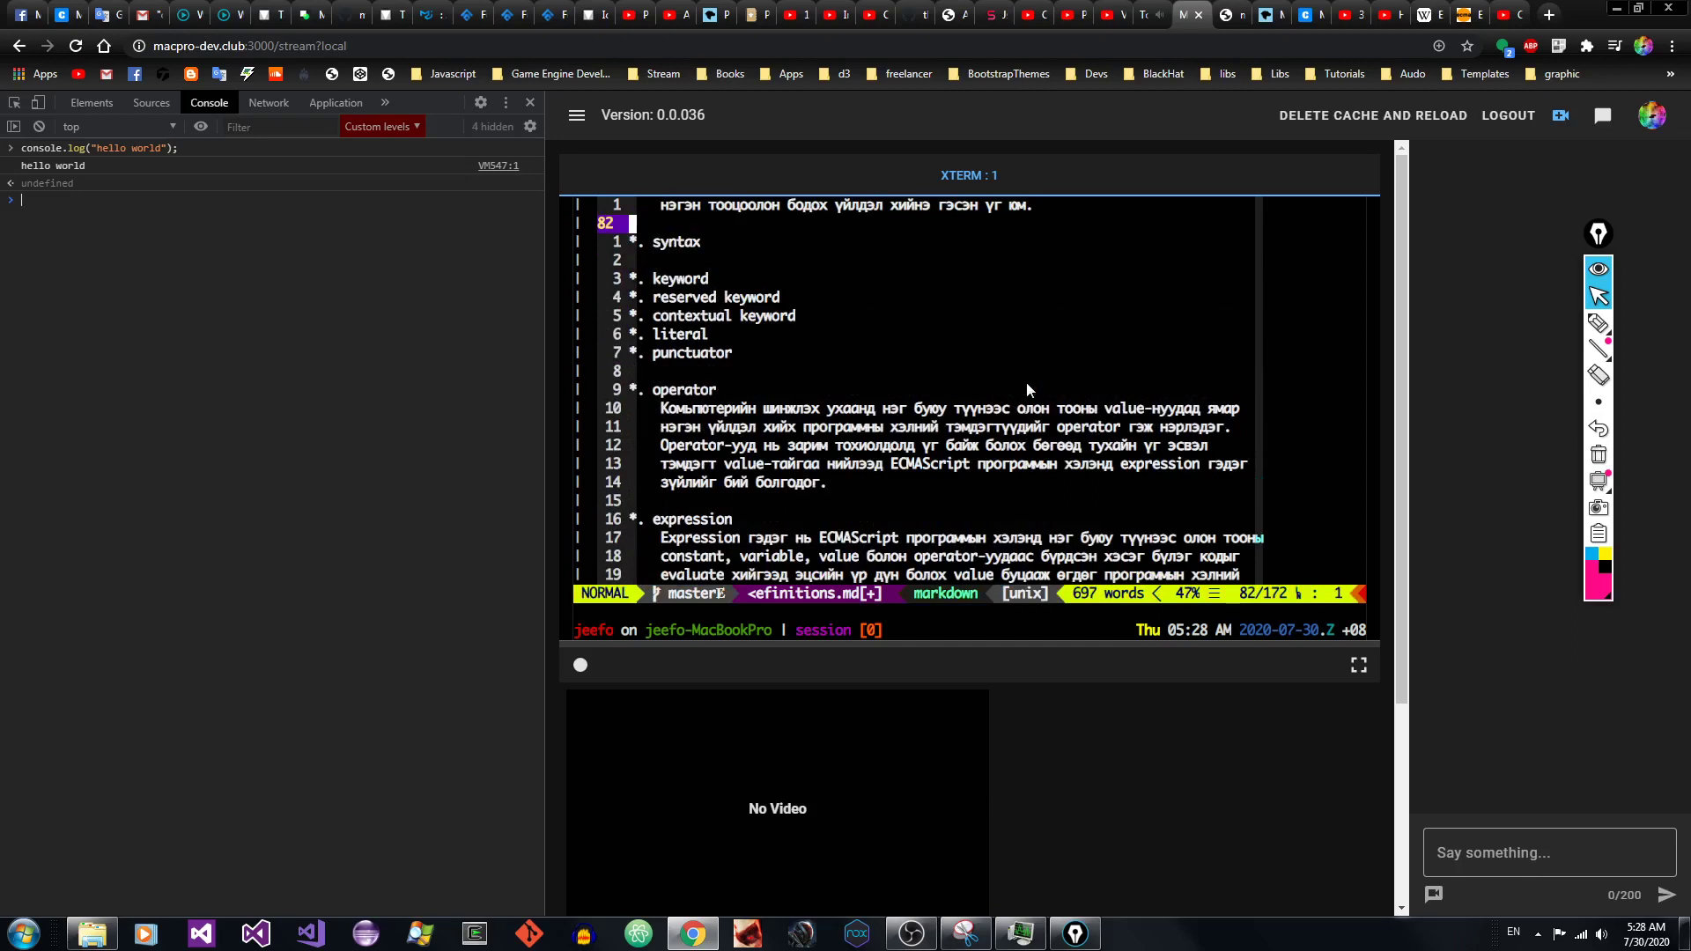
pyautogui.press('j')
pyautogui.press('w')
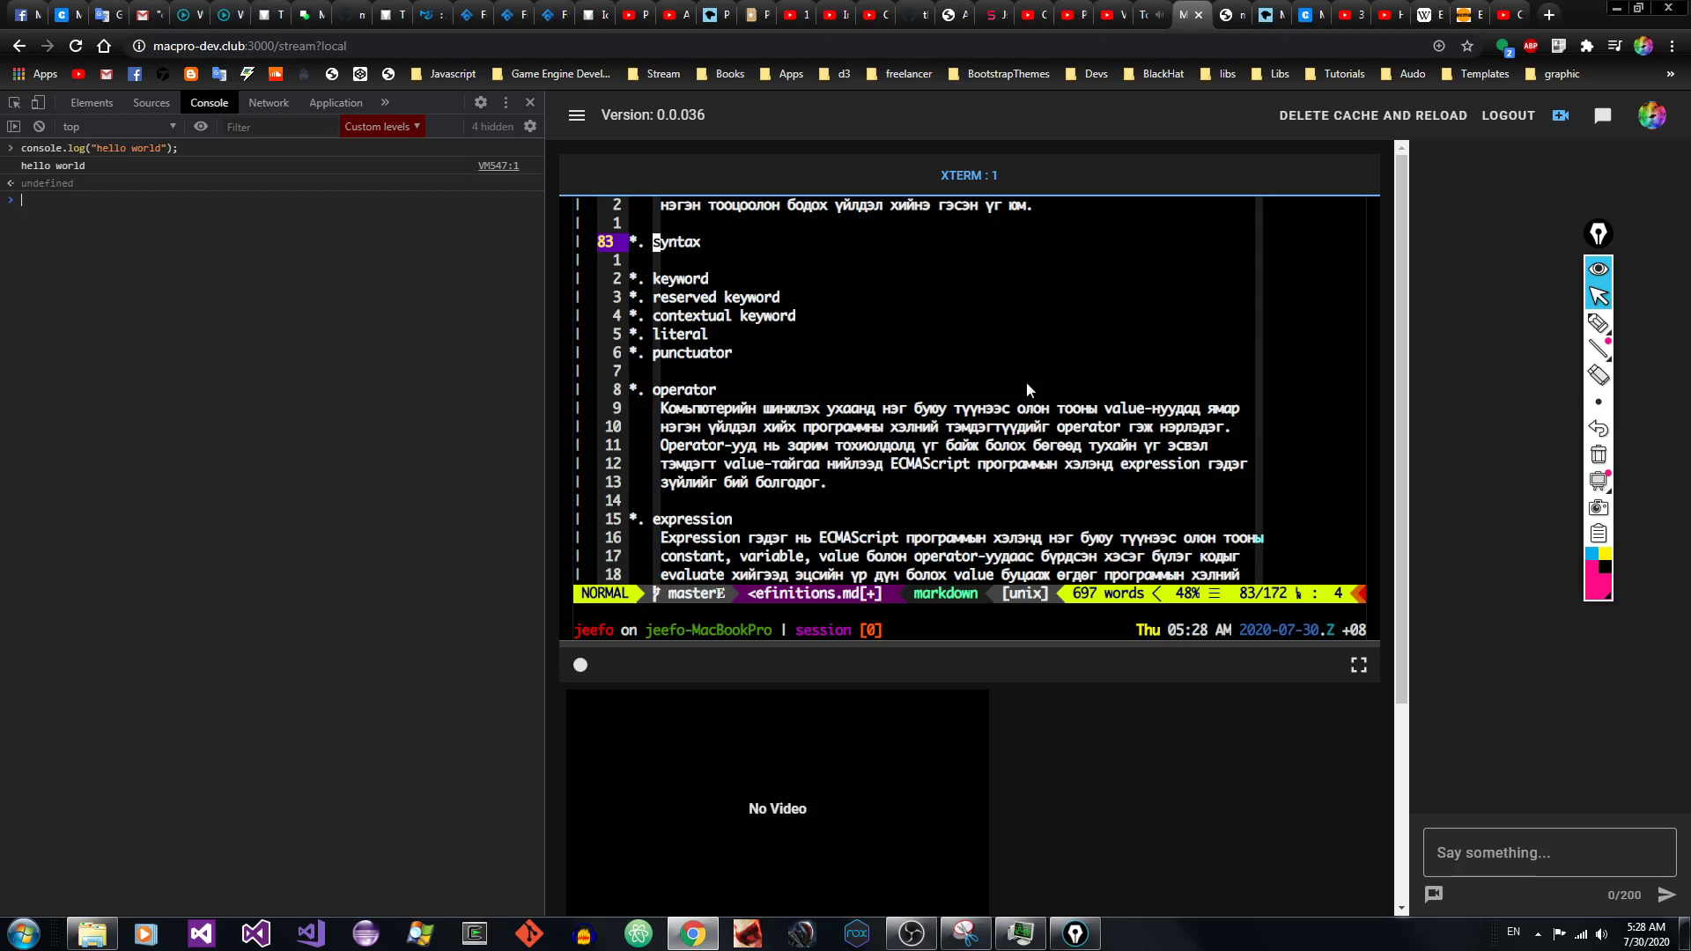
# Step: Pass over the keyword, literal and punctuator entries down to the "operator" definition and return to "syntax"
pyautogui.press('j')
pyautogui.press('j')
pyautogui.press('j')
pyautogui.press('j')
pyautogui.press('j')
pyautogui.press('j')
pyautogui.press('j')
pyautogui.press('j')
pyautogui.press('j')
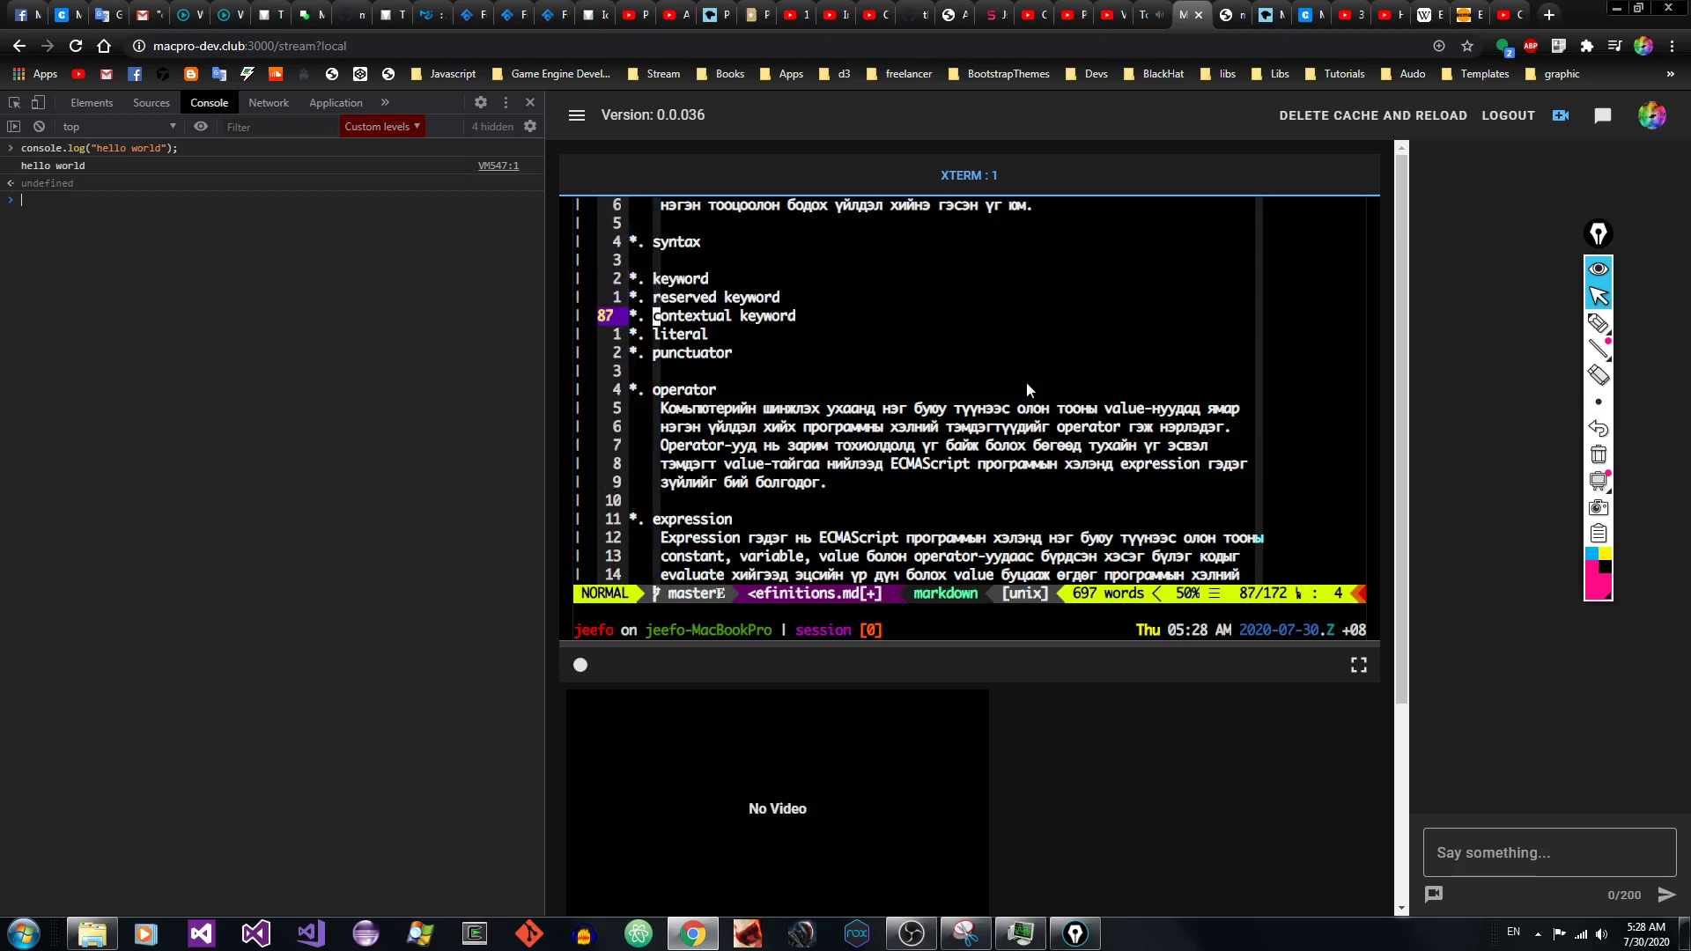
pyautogui.press('k')
pyautogui.press('k')
pyautogui.press('k')
pyautogui.press('k')
pyautogui.press('k')
pyautogui.press('k')
pyautogui.press('k')
pyautogui.press('k')
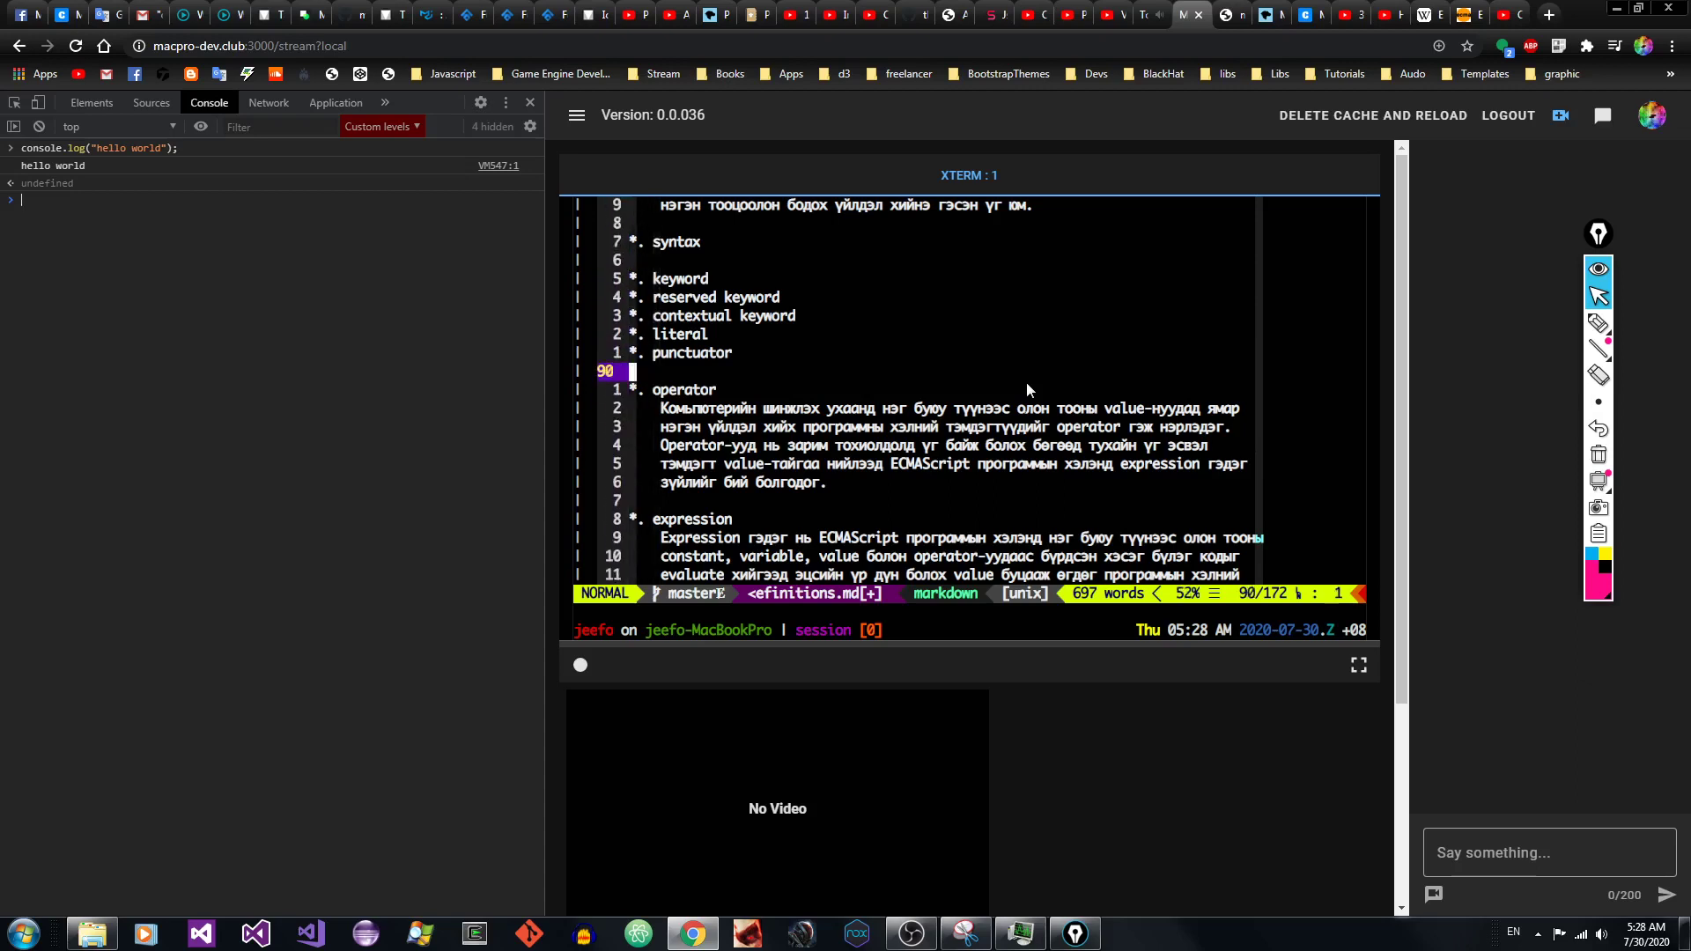
pyautogui.press('k')
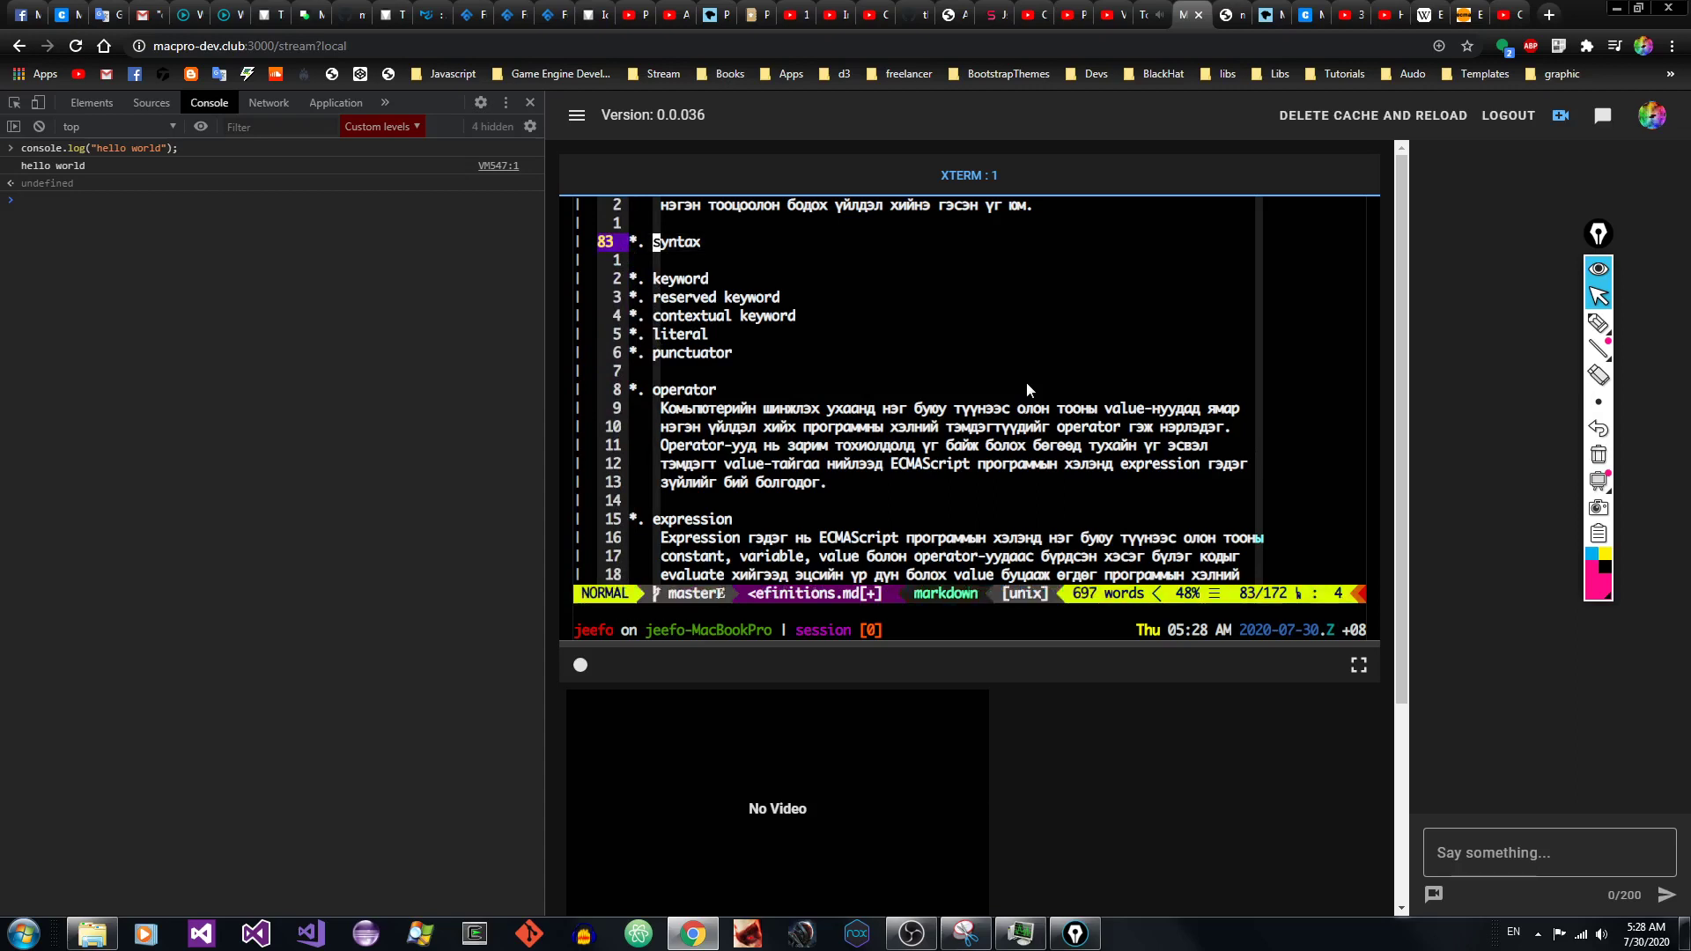
# Step: Highlight the "keyword", "reserved keyword" and "contextual keyword" lines one at a time and move on to "literal"
pyautogui.press('j')
pyautogui.press('j')
pyautogui.hotkey('shift', 'v')
pyautogui.press('Escape')
pyautogui.press('j')
pyautogui.hotkey('shift', 'v')
pyautogui.press('Escape')
pyautogui.press('j')
pyautogui.hotkey('shift', 'v')
pyautogui.press('Escape')
pyautogui.press('j')
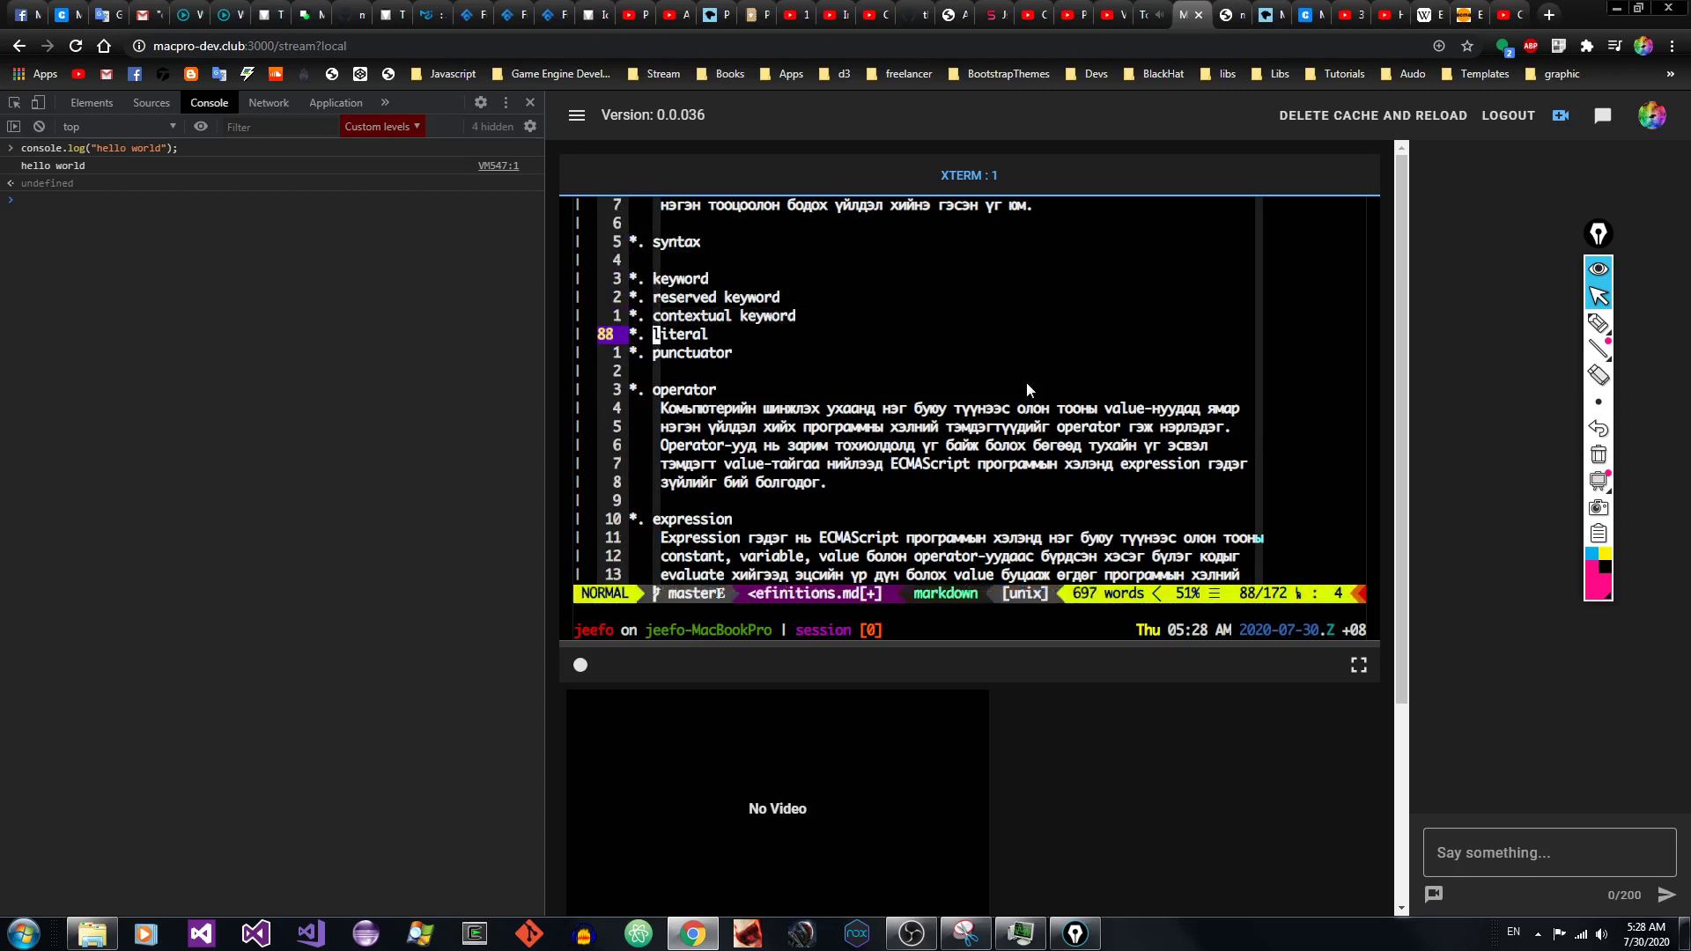
# Step: Highlight the "literal", "punctuator" and "operator" heading lines one at a time, clearing each selection
pyautogui.hotkey('shift', 'v')
pyautogui.press('Escape')
pyautogui.press('j')
pyautogui.hotkey('shift', 'v')
pyautogui.press('Escape')
pyautogui.press('j')
pyautogui.press('j')
pyautogui.hotkey('shift', 'v')
pyautogui.press('Escape')
# Step: Move down past the operator definition, highlight the "expression" heading line and clear the selection
pyautogui.press('j')
pyautogui.press('j')
pyautogui.press('j')
pyautogui.press('j')
pyautogui.press('j')
pyautogui.press('j')
pyautogui.press('j')
pyautogui.hotkey('shift', 'v')
pyautogui.press('Escape')
# Step: Look down over the expression, statement and instance entries to "object" and return up to the "operator" heading
pyautogui.press('j')
pyautogui.press('j')
pyautogui.press('j')
pyautogui.press('j')
pyautogui.press('j')
pyautogui.press('j')
pyautogui.press('j')
pyautogui.press('j')
pyautogui.press('j')
pyautogui.press('j')
pyautogui.press('j')
pyautogui.press('k')
pyautogui.press('k')
pyautogui.press('k')
pyautogui.press('k')
pyautogui.press('k')
pyautogui.press('k')
pyautogui.press('k')
pyautogui.press('k')
pyautogui.press('k')
pyautogui.press('k')
pyautogui.press('k')
pyautogui.press('k')
pyautogui.press('k')
pyautogui.press('k')
pyautogui.press('k')
pyautogui.press('k')
pyautogui.press('k')
pyautogui.press('k')
# Step: Highlight the whole "operator" entry with its definition, clear the selection and go to the end of "Operator" in its third text line
pyautogui.hotkey('shift', 'v')
pyautogui.press('j')
pyautogui.press('j')
pyautogui.press('j')
pyautogui.press('j')
pyautogui.press('j')
pyautogui.press('Escape')
pyautogui.press('k')
pyautogui.press('k')
pyautogui.press('e')
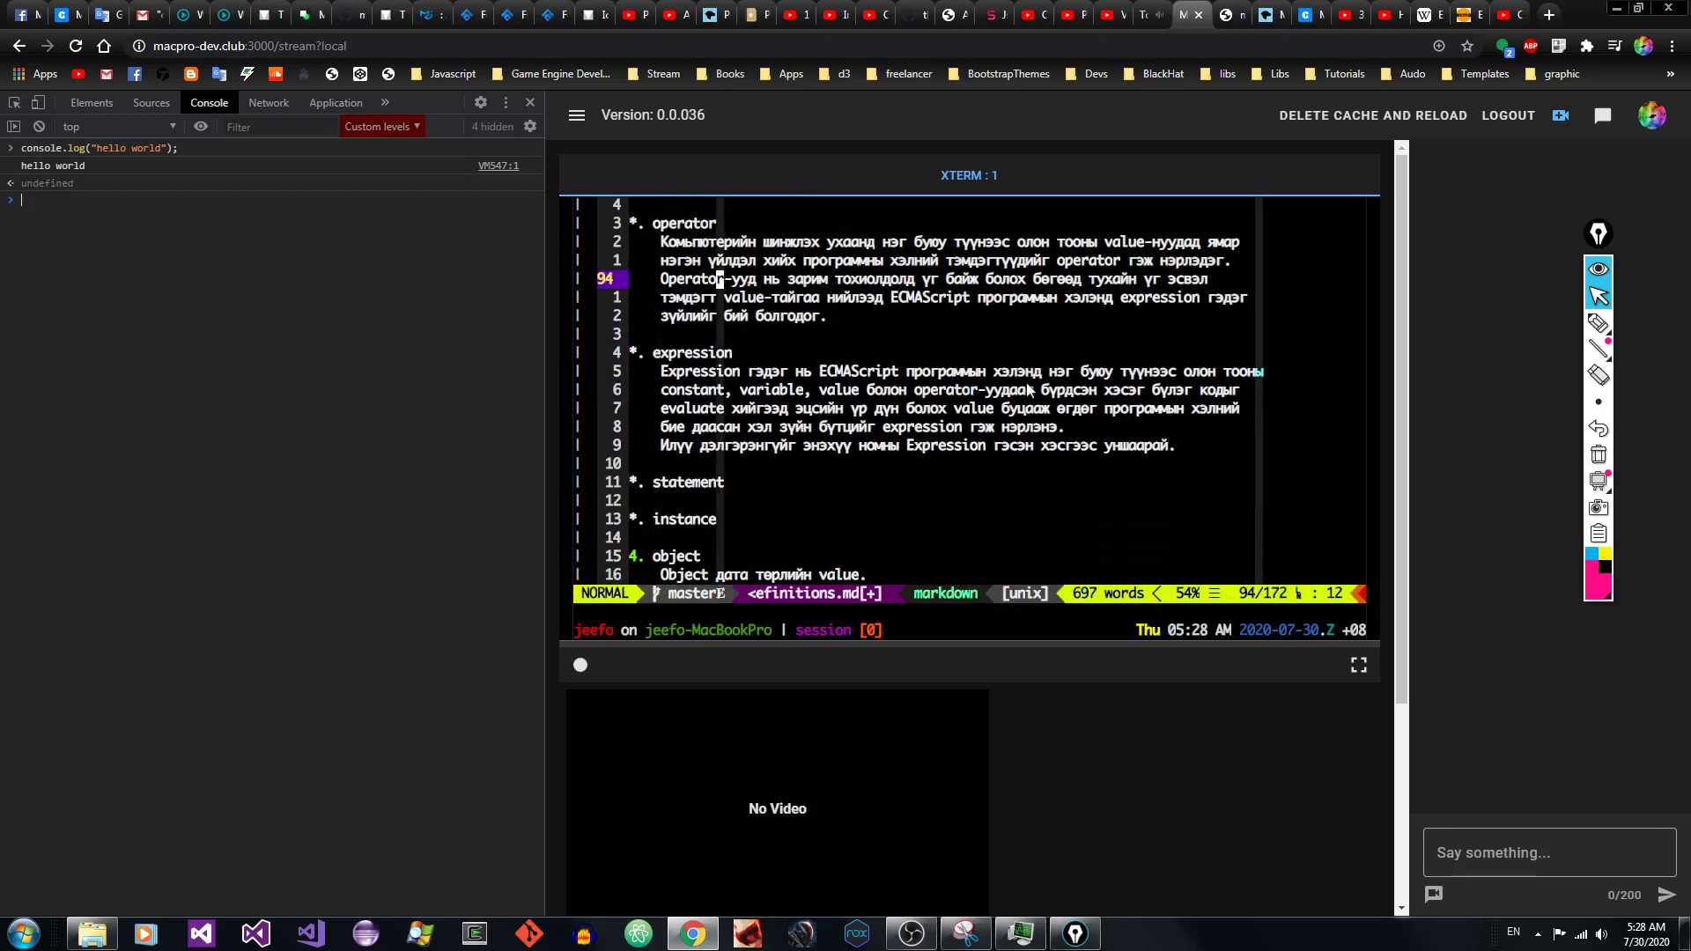
# Step: Highlight whole lines from the "expression" heading through the fourth line of its definition
pyautogui.press('j')
pyautogui.press('j')
pyautogui.press('j')
pyautogui.press('j')
pyautogui.press('j')
pyautogui.press('j')
pyautogui.press('j')
pyautogui.press('k')
pyautogui.press('k')
pyautogui.press('k')
pyautogui.hotkey('shift', 'v')
pyautogui.press('j')
pyautogui.press('j')
pyautogui.press('j')
pyautogui.press('j')
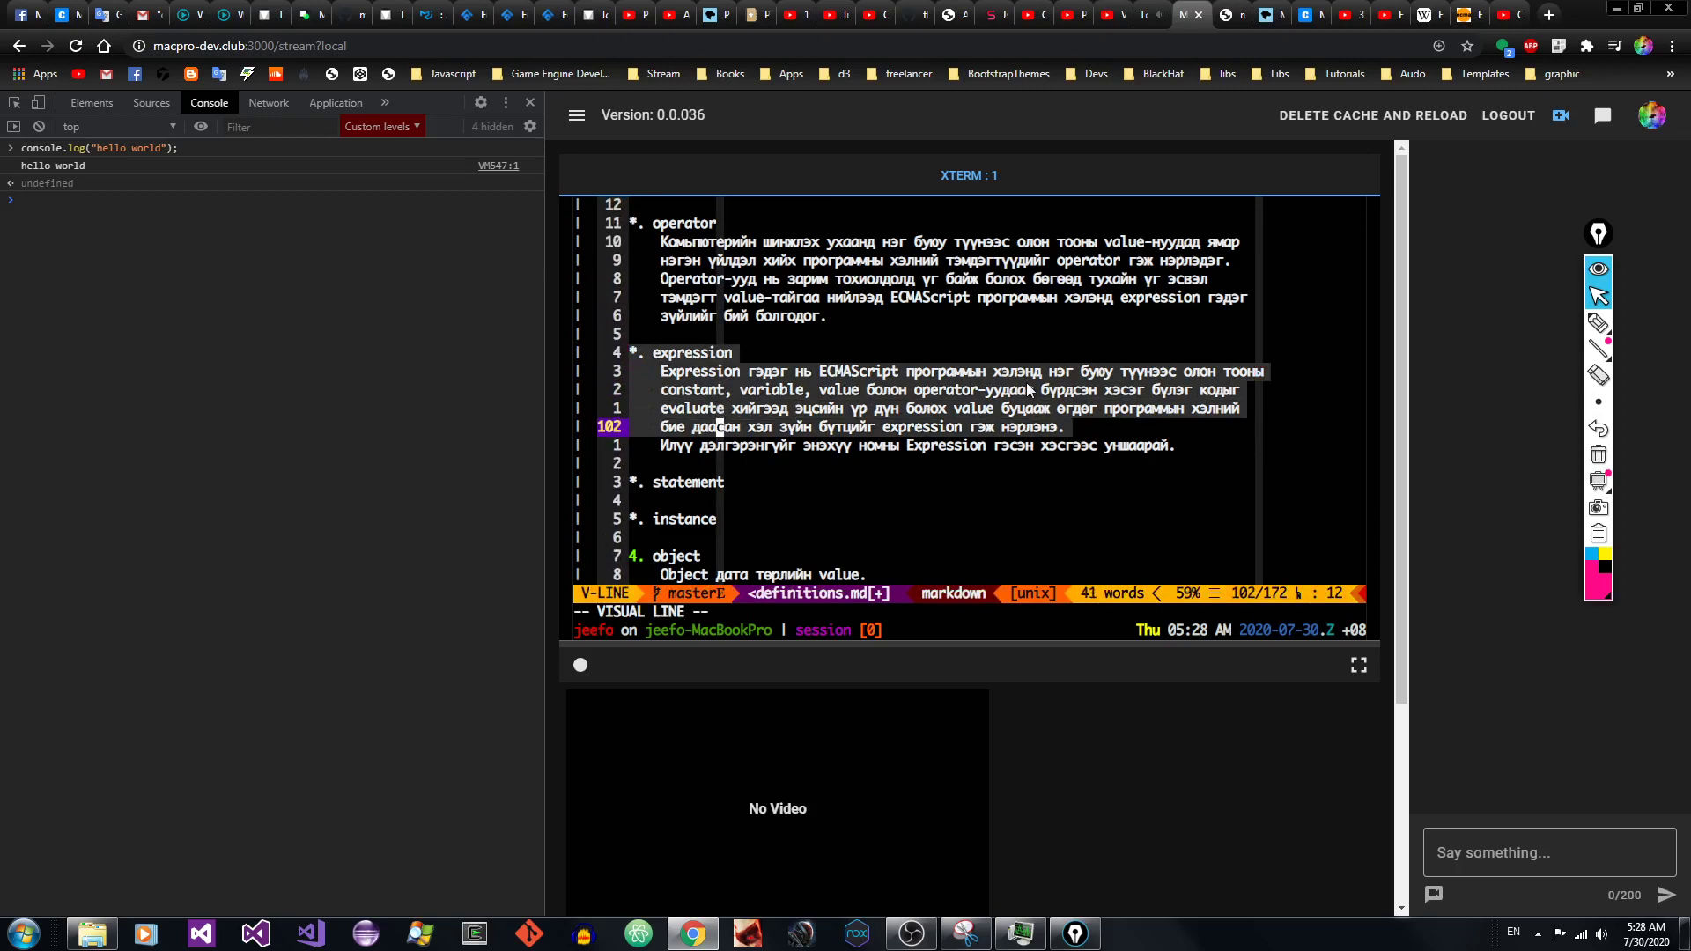
# Step: Clear the selection and go word by word through the start of the expression definition to "гэдэг"
pyautogui.press('Escape')
pyautogui.press('k')
pyautogui.press('k')
pyautogui.press('^')
pyautogui.press('k')
pyautogui.press('k')
pyautogui.press('j')
pyautogui.press('e')
pyautogui.press('e')
pyautogui.press('e')
pyautogui.press('e')
pyautogui.press('e')
pyautogui.press('e')
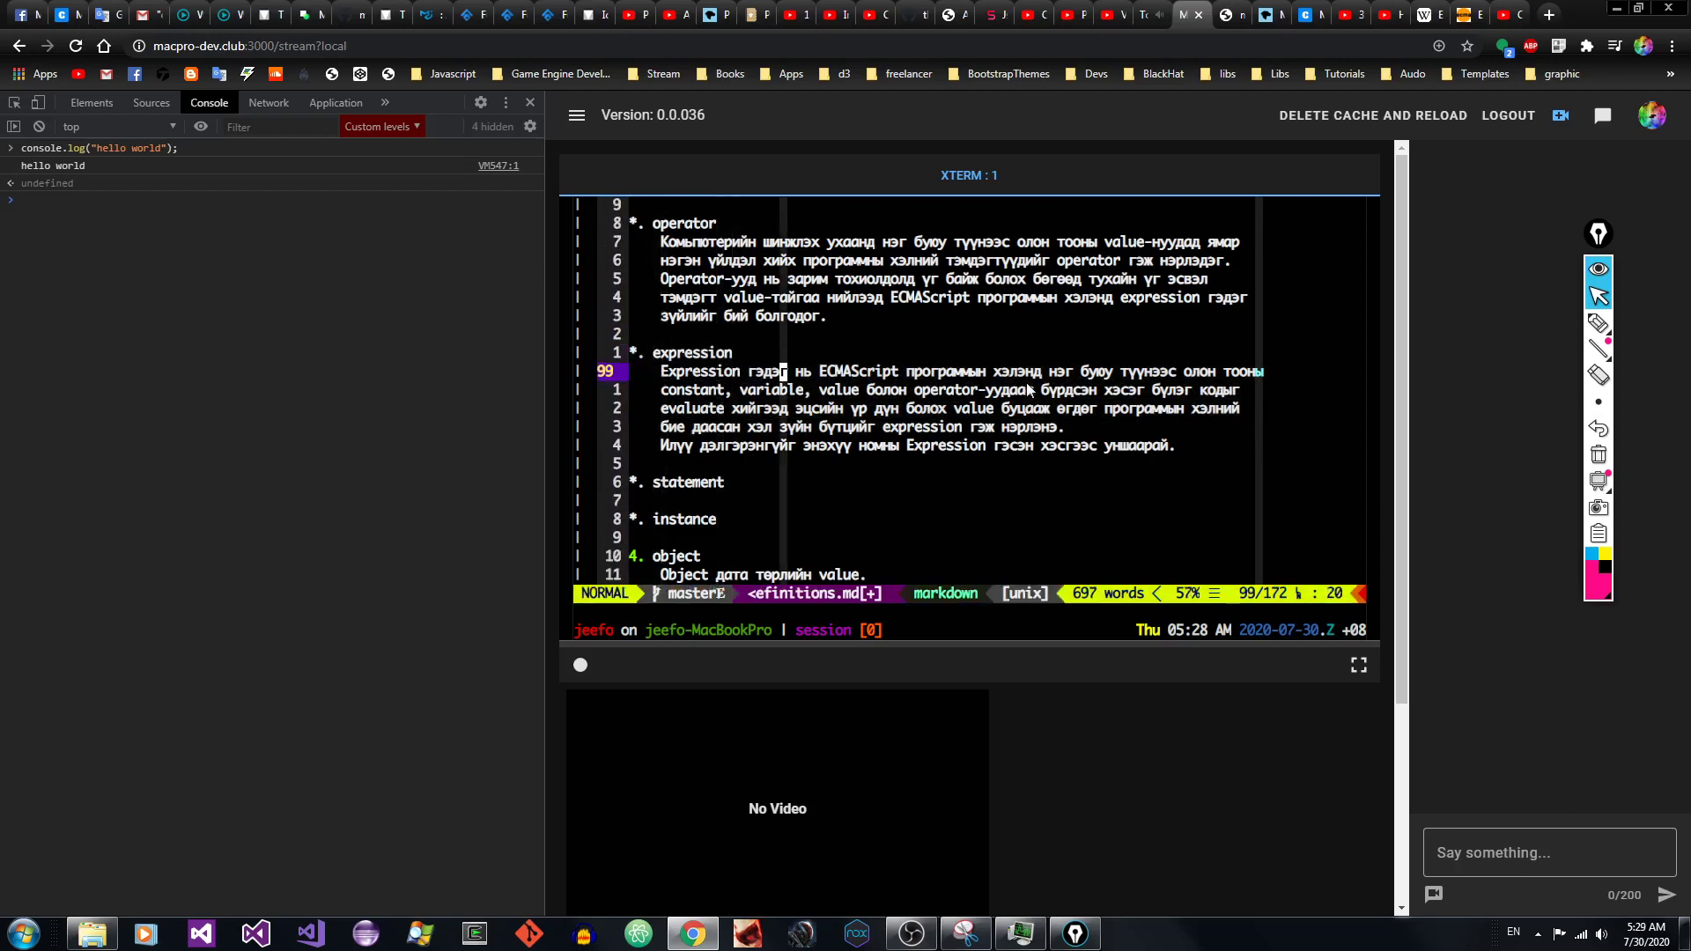
# Step: Follow the rest of the expression definition's first line word by word to "constant" on the second line
pyautogui.press('e')
pyautogui.press('e')
pyautogui.press('e')
pyautogui.press('e')
pyautogui.press('e')
pyautogui.press('e')
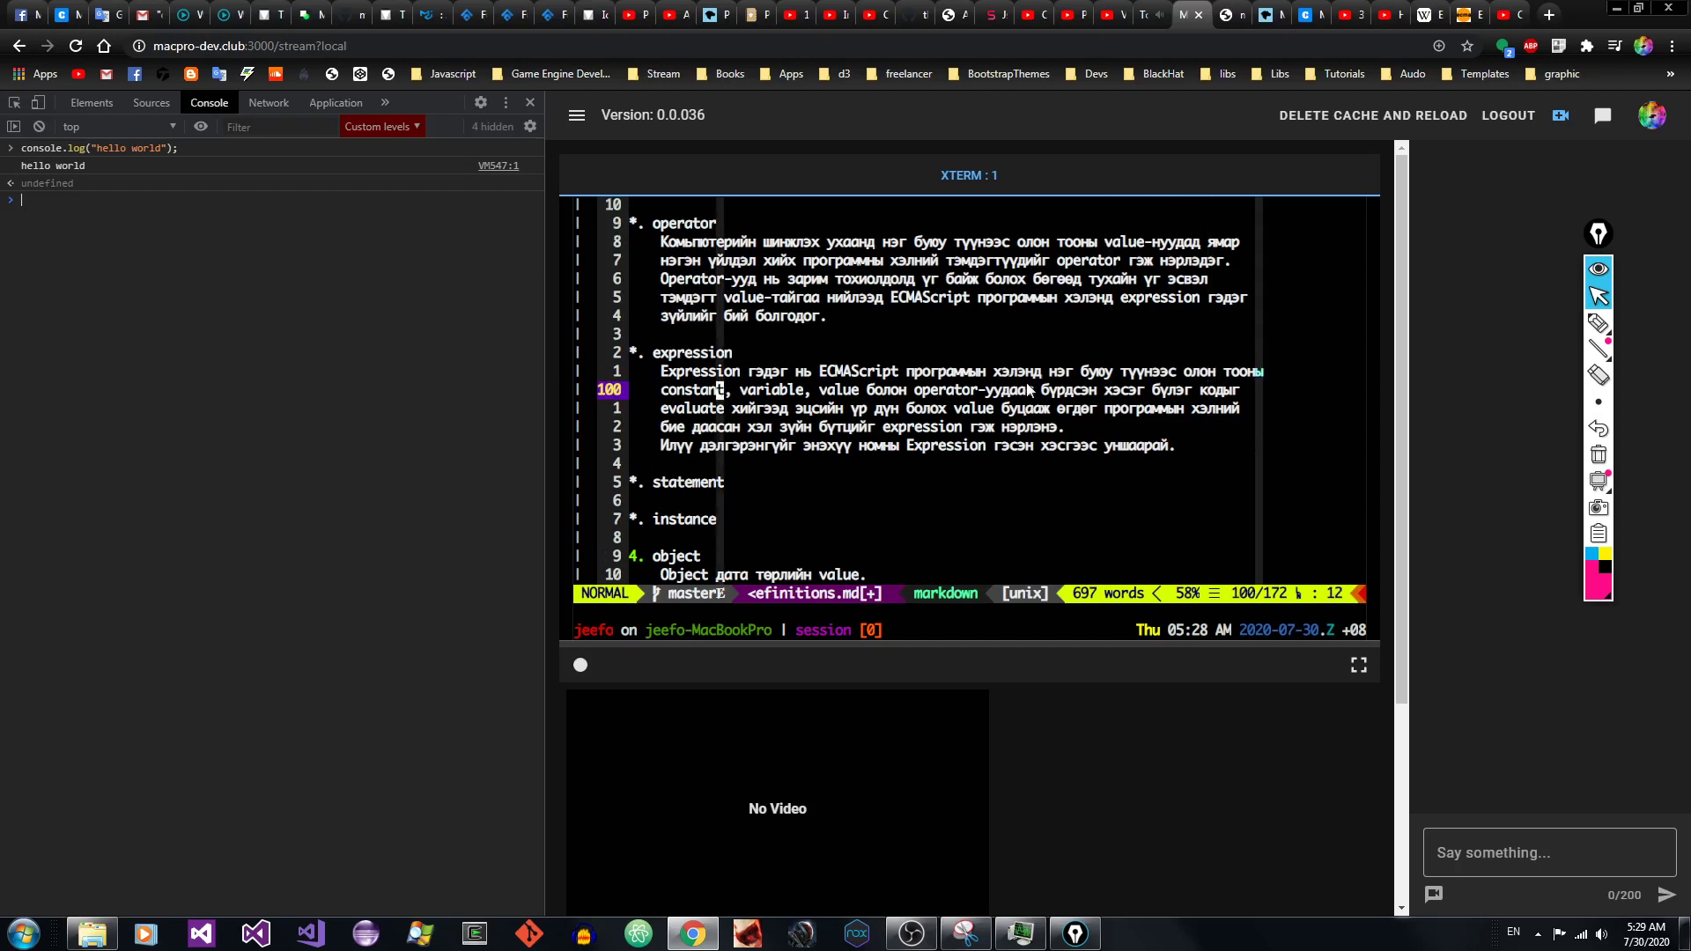
# Step: Continue word by word past "variable" and "value" to the hyphen after "operator" in the expression definition
pyautogui.press('e')
pyautogui.press('e')
pyautogui.press('e')
pyautogui.press('e')
pyautogui.press('e')
pyautogui.press('e')
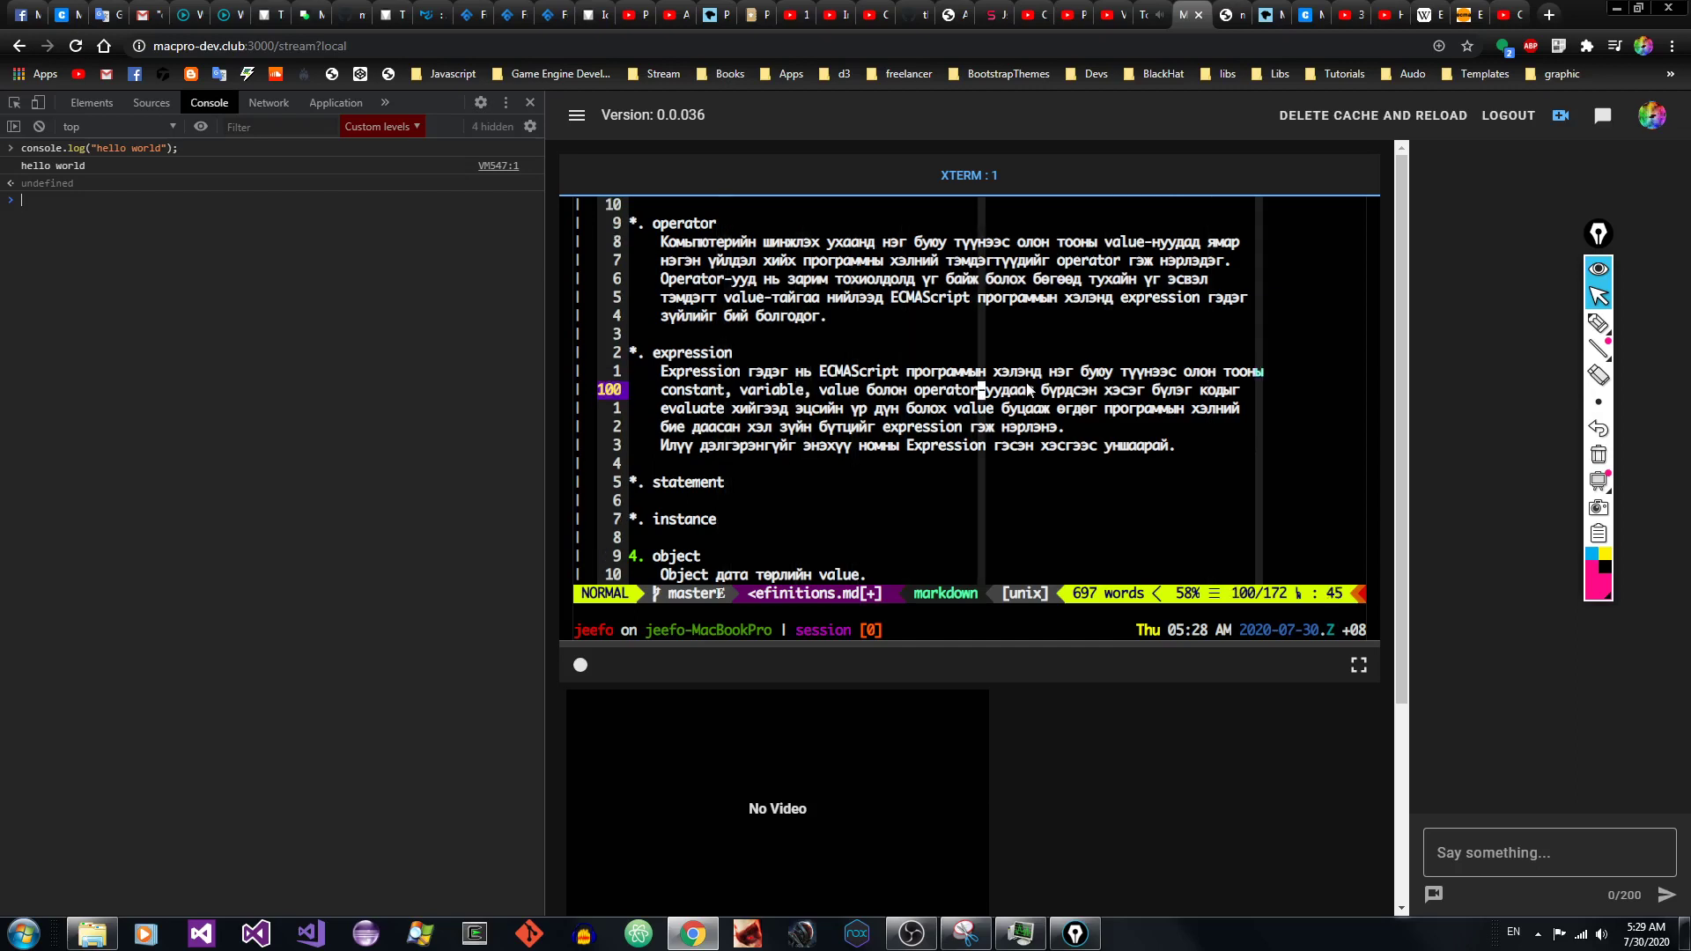
# Step: Read on word by word from "operator-уудаас" to "хийгээд" on the third line of the expression definition
pyautogui.press('e')
pyautogui.press('e')
pyautogui.press('e')
pyautogui.press('e')
pyautogui.press('e')
pyautogui.press('e')
pyautogui.press('e')
pyautogui.press('e')
pyautogui.press('e')
pyautogui.press('e')
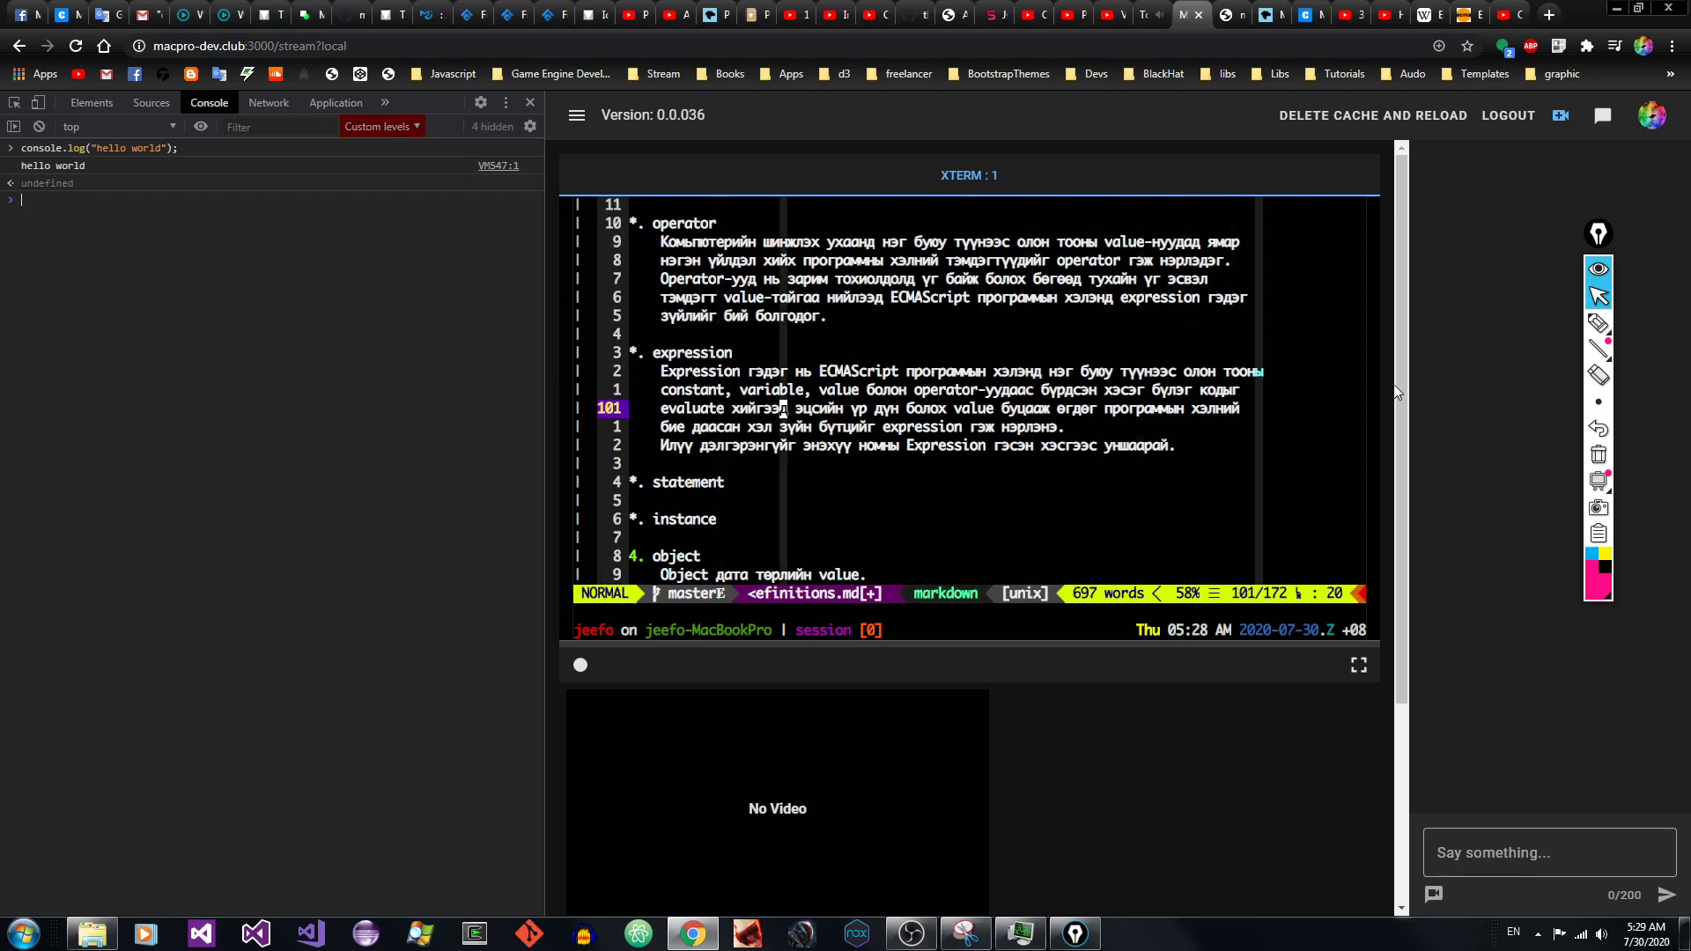
# Step: Read word by word from "хийгээд" to the period after "expression гэж нэрлэнэ" on the fourth definition line
pyautogui.press('e')
pyautogui.press('e')
pyautogui.press('e')
pyautogui.press('e')
pyautogui.press('e')
pyautogui.press('e')
pyautogui.press('e')
pyautogui.press('e')
pyautogui.press('e')
pyautogui.press('e')
pyautogui.press('e')
pyautogui.press('e')
pyautogui.press('e')
pyautogui.press('e')
# Step: Highlight the first four text lines of the expression definition without its heading and clear the selection
pyautogui.press('k')
pyautogui.press('k')
pyautogui.press('k')
pyautogui.hotkey('shift', 'v')
pyautogui.press('j')
pyautogui.press('j')
pyautogui.press('j')
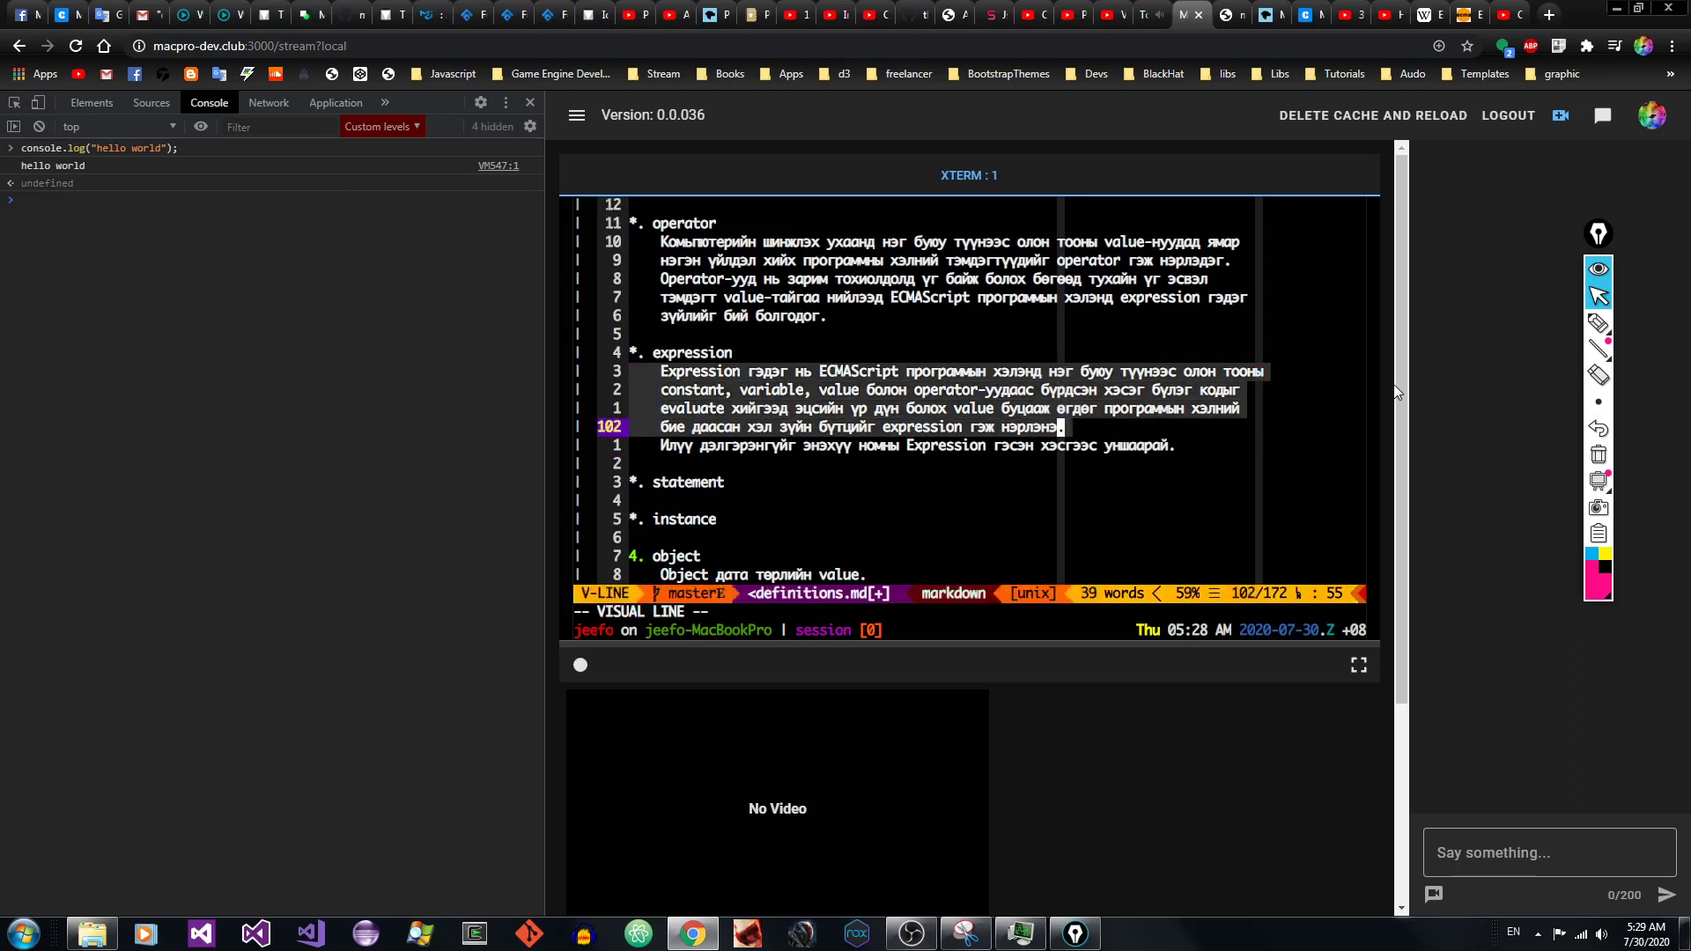
pyautogui.press('Escape')
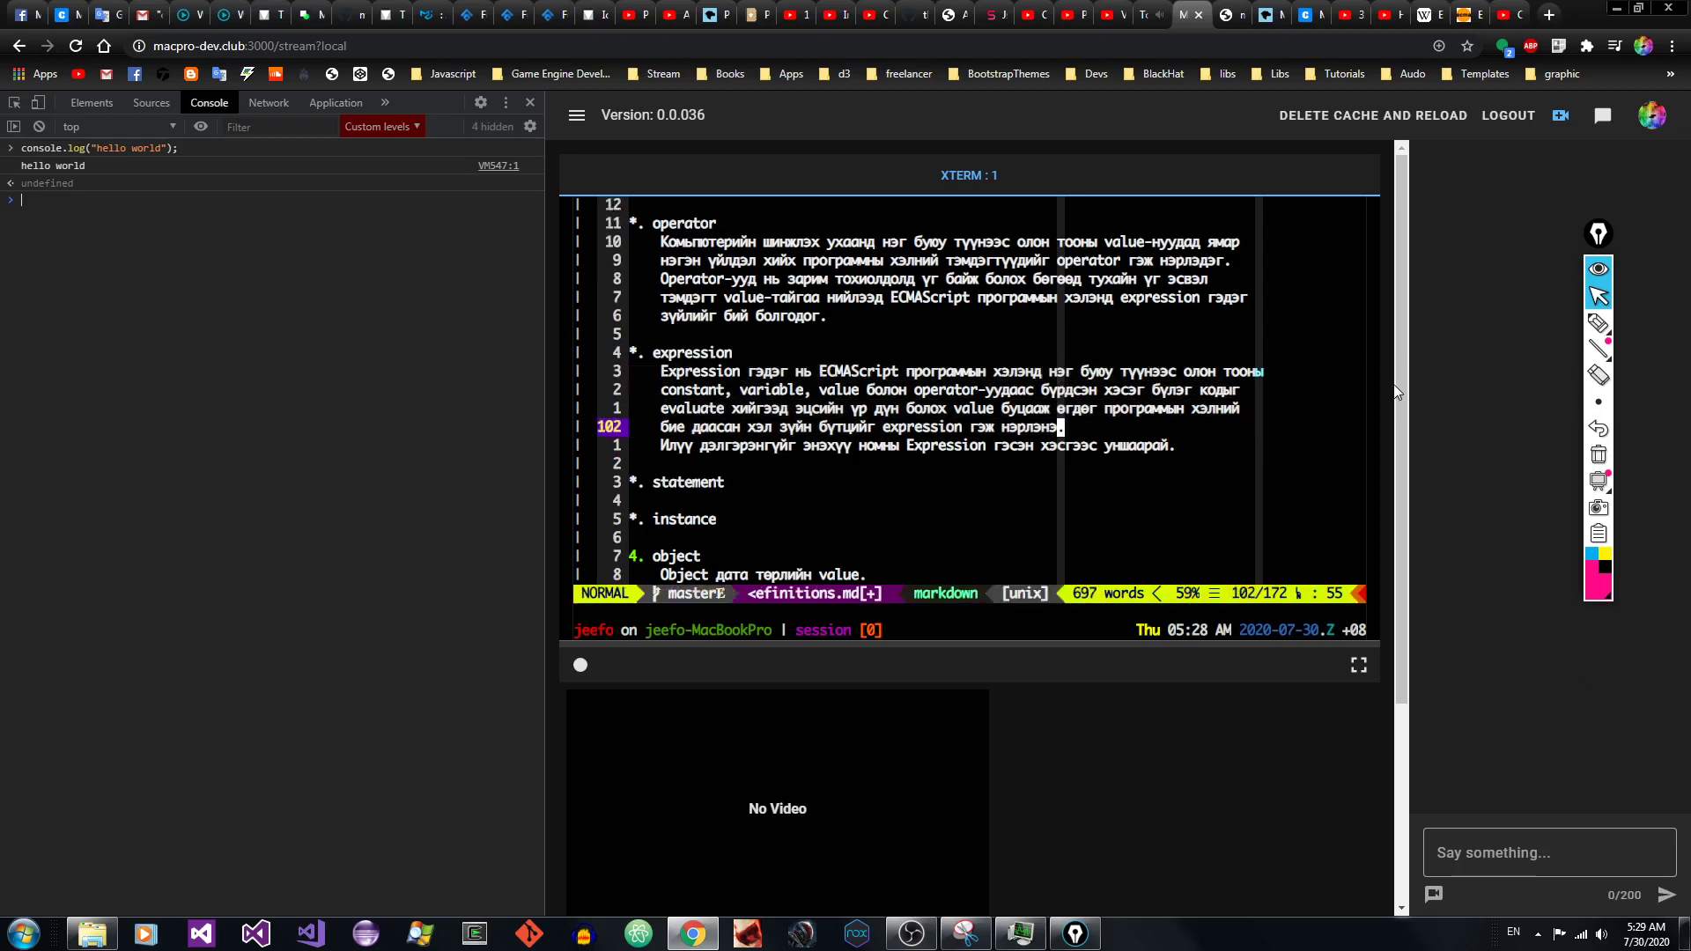
# Step: Go back to the comma after "constant" on the second line of the expression definition
pyautogui.press('k')
pyautogui.press('k')
pyautogui.press('b')
pyautogui.press('b')
pyautogui.press('b')
pyautogui.press('b')
pyautogui.press('b')
pyautogui.press('b')
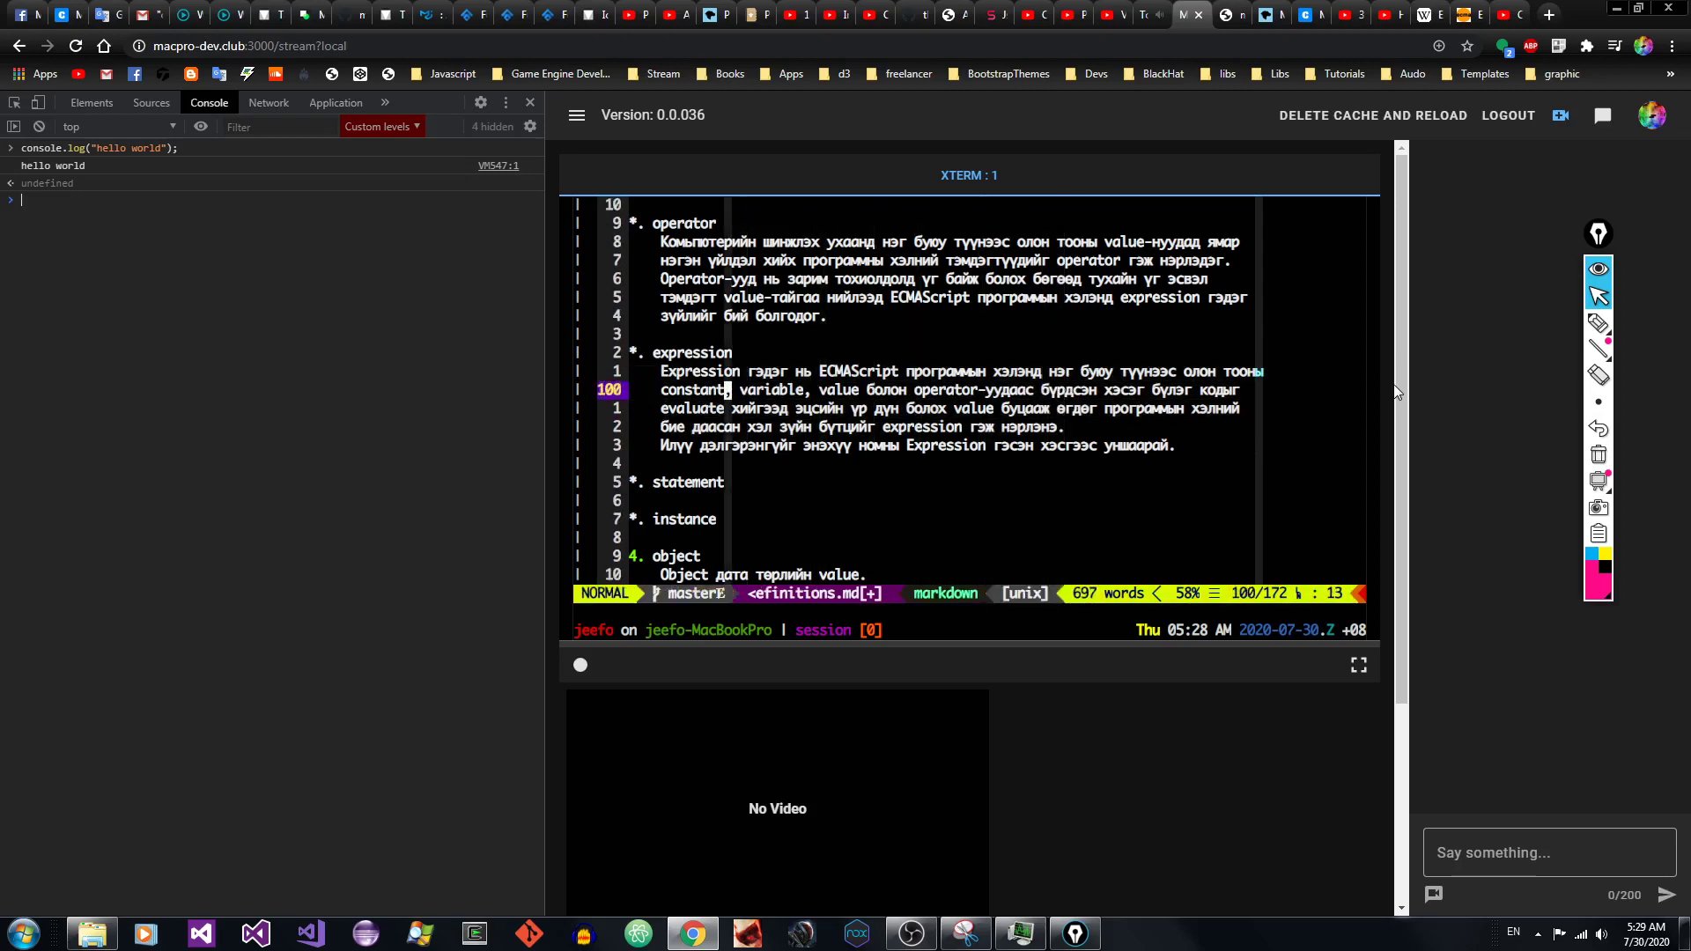
# Step: Highlight the whole expression entry from its heading to the closing reference line and clear the selection
pyautogui.press('e')
pyautogui.press('k')
pyautogui.press('k')
pyautogui.press('V')
pyautogui.press('j')
pyautogui.press('j')
pyautogui.press('j')
pyautogui.press('j')
pyautogui.press('j')
pyautogui.press('Escape')
# Step: Go back to the last word of the first line of the expression definition
pyautogui.press('k')
pyautogui.press('k')
pyautogui.press('k')
pyautogui.press('k')
pyautogui.press('$')
pyautogui.press('b')
pyautogui.press('j')
# Step: Go back through the operator, syntax and evaluation entries to the blank line between the variable and constant definitions
pyautogui.press('k')
pyautogui.press('k')
pyautogui.press('k')
pyautogui.press('k')
pyautogui.press('k')
pyautogui.press('k')
pyautogui.press('k')
pyautogui.press('k')
pyautogui.press('k')
pyautogui.press('k')
pyautogui.press('k')
pyautogui.press('k')
pyautogui.press('k')
pyautogui.press('k')
pyautogui.press('k')
pyautogui.press('k')
pyautogui.press('k')
pyautogui.press('k')
pyautogui.press('k')
pyautogui.press('k')
pyautogui.press('k')
pyautogui.press('k')
pyautogui.press('k')
pyautogui.press('k')
pyautogui.press('k')
pyautogui.press('k')
pyautogui.press('k')
pyautogui.press('k')
pyautogui.press('k')
pyautogui.press('j')
pyautogui.press('j')
pyautogui.press('j')
pyautogui.press('j')
pyautogui.press('j')
pyautogui.press('j')
pyautogui.press('j')
pyautogui.press('j')
pyautogui.press('j')
pyautogui.press('j')
pyautogui.press('j')
pyautogui.press('j')
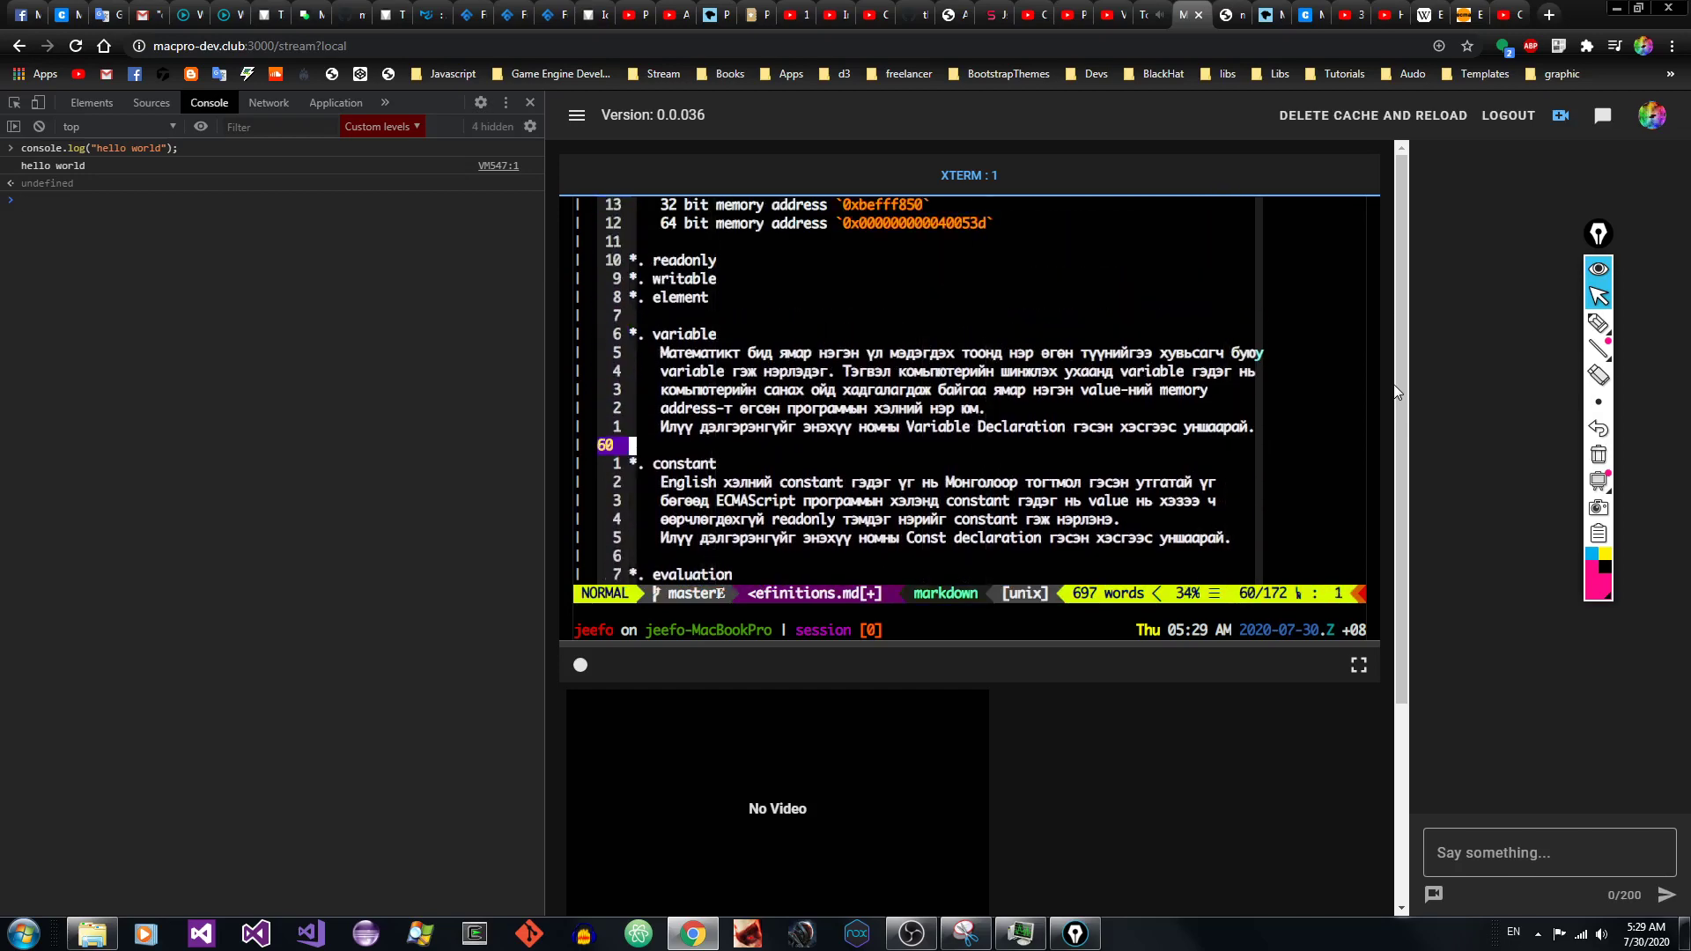
# Step: Examine the variable and constant definitions again, as far as the evaluation heading
pyautogui.press('k')
pyautogui.press('k')
pyautogui.press('k')
pyautogui.press('k')
pyautogui.press('k')
pyautogui.press('k')
pyautogui.press('j')
pyautogui.press('j')
pyautogui.press('j')
pyautogui.press('j')
pyautogui.press('j')
pyautogui.press('j')
pyautogui.press('j')
pyautogui.press('j')
pyautogui.press('j')
pyautogui.press('j')
pyautogui.press('j')
pyautogui.press('j')
pyautogui.press('j')
pyautogui.press('j')
pyautogui.press('k')
pyautogui.press('k')
pyautogui.press('k')
pyautogui.press('k')
pyautogui.press('k')
pyautogui.press('k')
pyautogui.press('k')
pyautogui.press('k')
pyautogui.press('k')
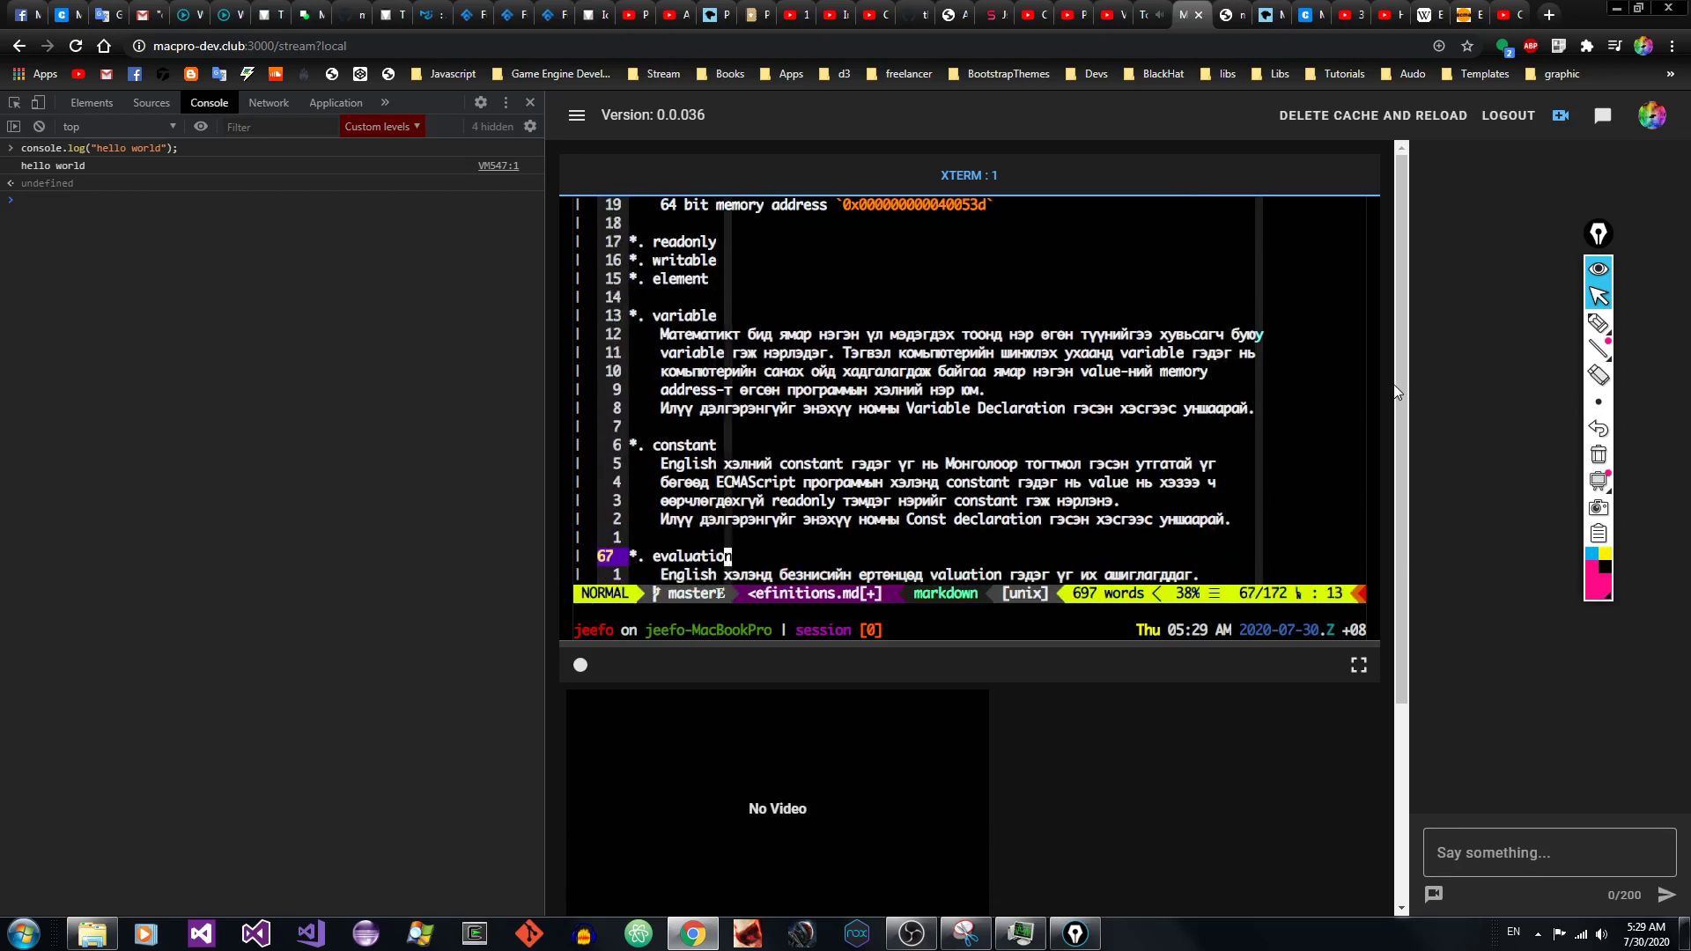
# Step: Review the text below the evaluation heading and return to the end of the constant definition's second line
pyautogui.press('j')
pyautogui.press('j')
pyautogui.press('j')
pyautogui.press('j')
pyautogui.press('j')
pyautogui.press('j')
pyautogui.press('j')
pyautogui.press('j')
pyautogui.press('j')
pyautogui.press('j')
pyautogui.press('j')
pyautogui.press('j')
pyautogui.press('j')
pyautogui.press('j')
pyautogui.press('j')
pyautogui.press('j')
pyautogui.press('j')
pyautogui.press('j')
pyautogui.press('j')
pyautogui.press('j')
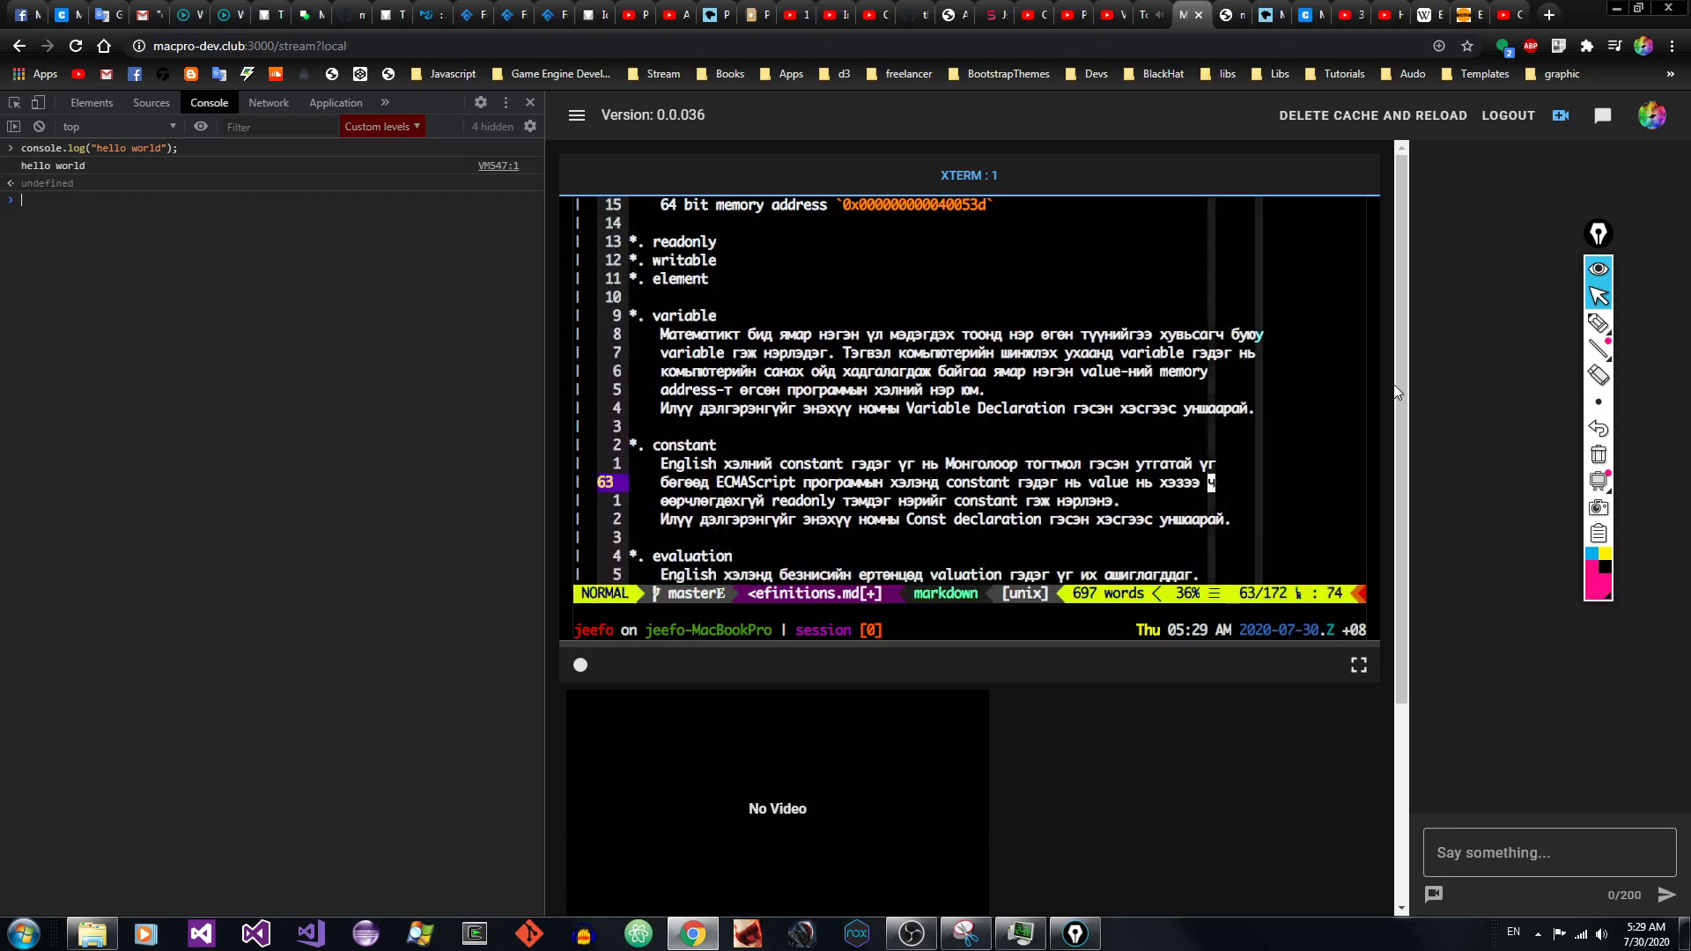
# Step: Move on past the evaluation and keyword entries to the first text line of the operator definition
pyautogui.press('j')
pyautogui.press('j')
pyautogui.press('j')
pyautogui.press('j')
pyautogui.press('j')
pyautogui.press('j')
pyautogui.press('j')
pyautogui.press('j')
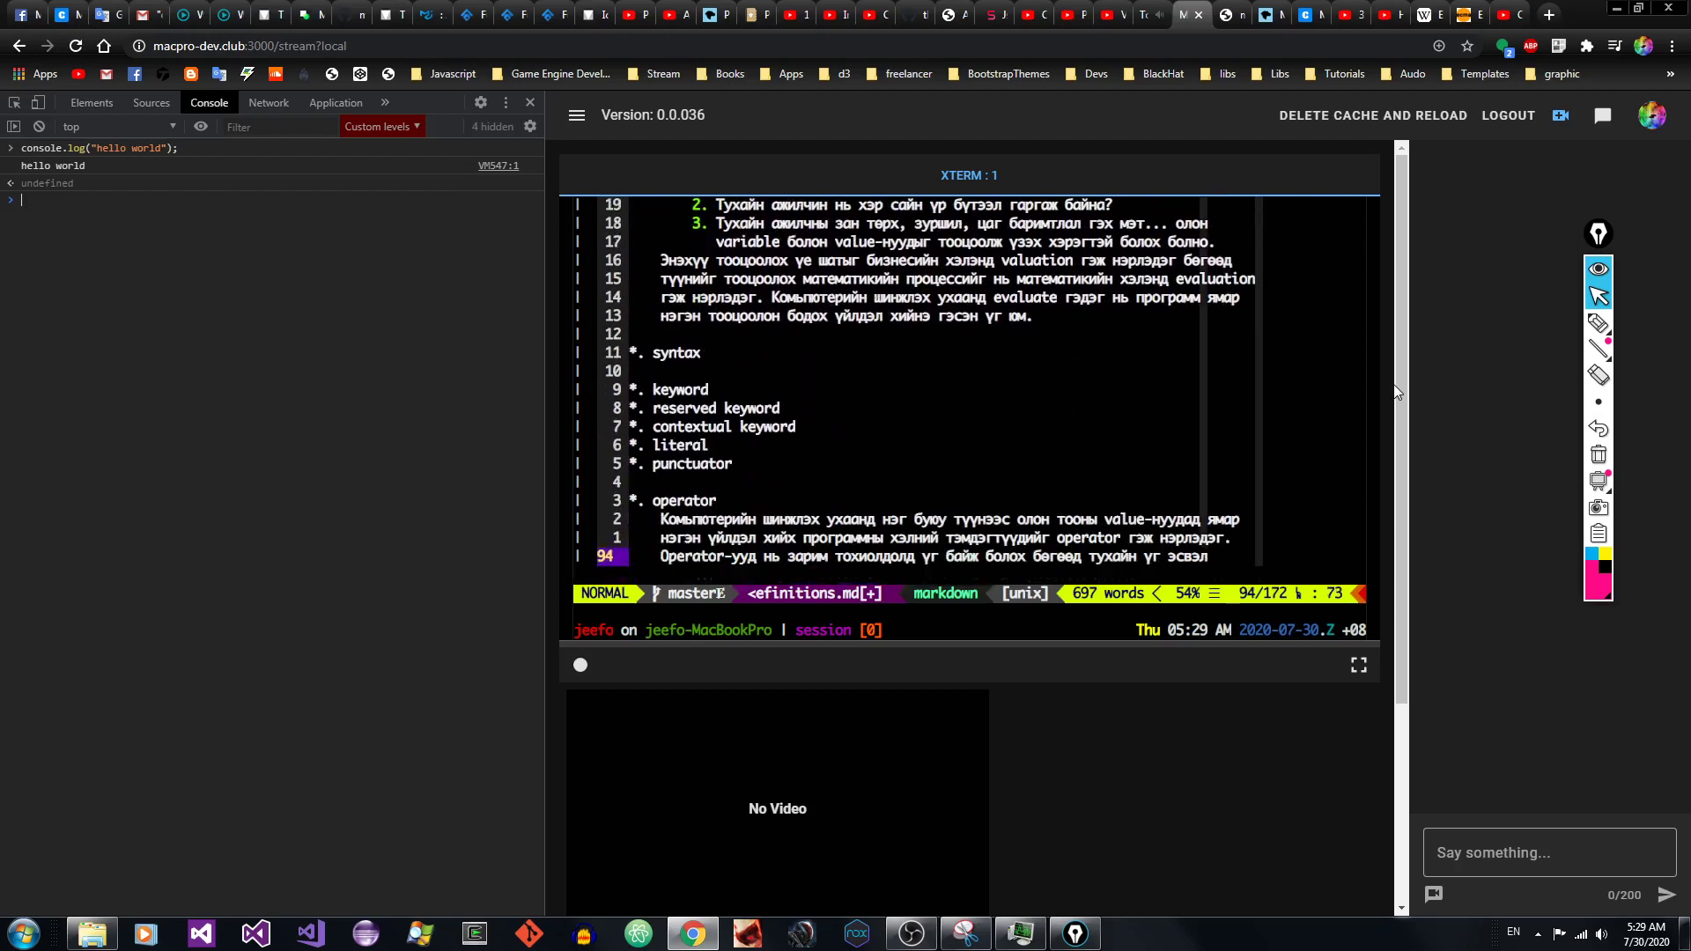
pyautogui.press('k')
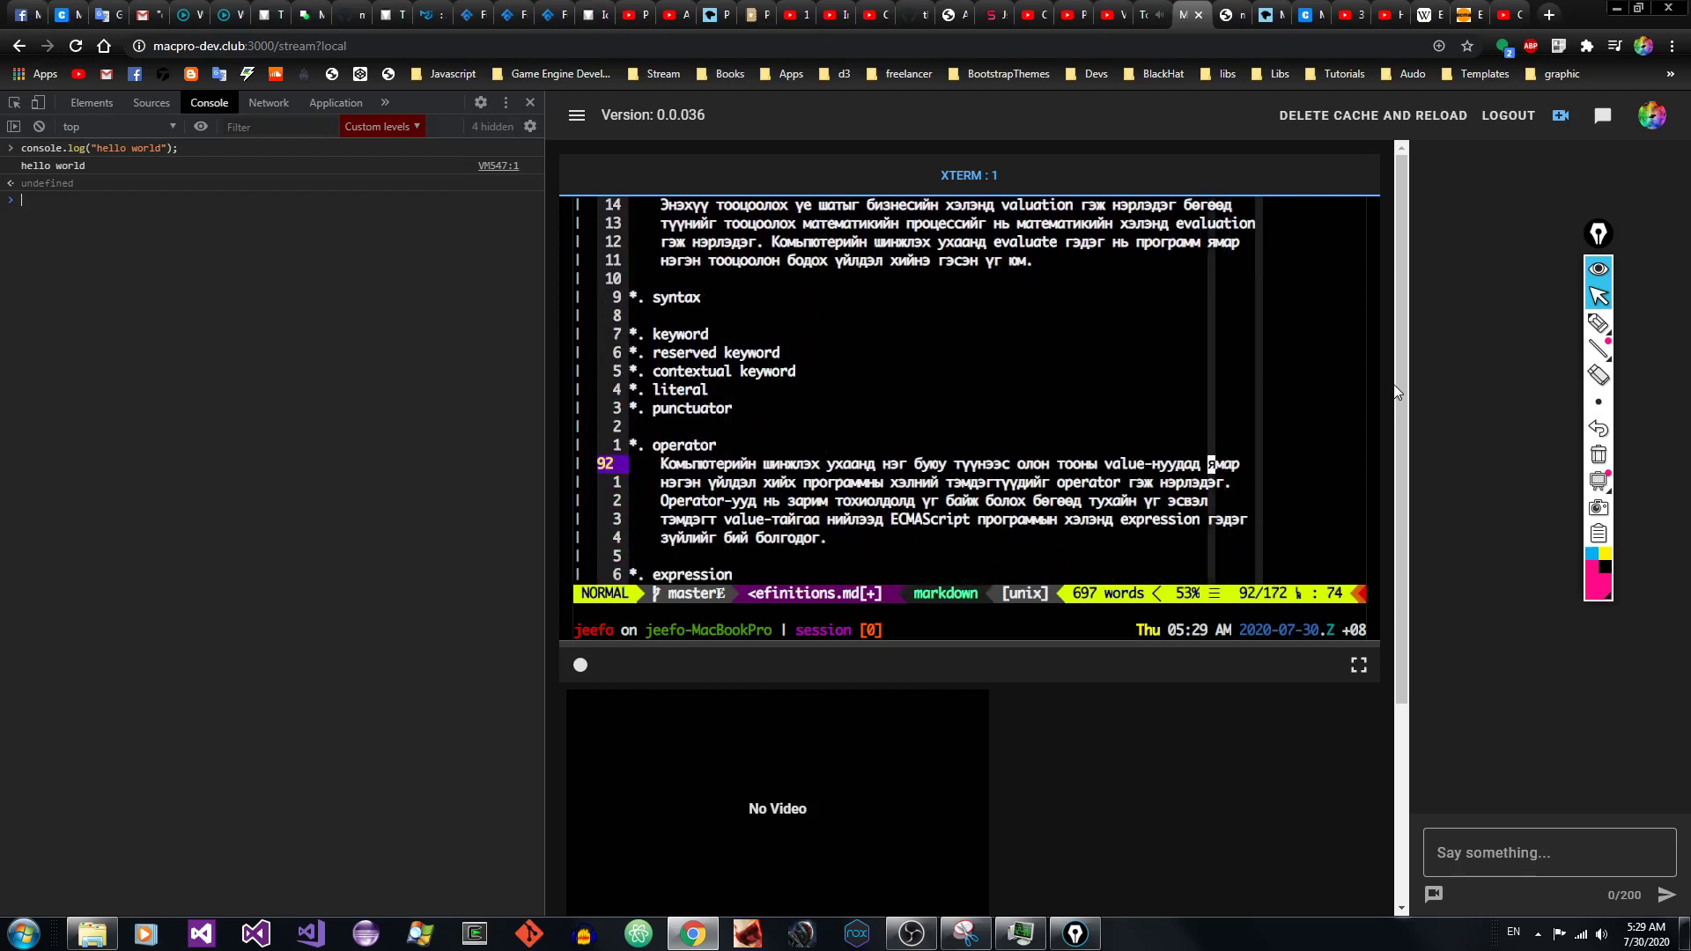
# Step: Look through the operator and expression definitions down to the blank line below the statement heading
pyautogui.press('j')
pyautogui.press('j')
pyautogui.press('j')
pyautogui.press('j')
pyautogui.press('j')
pyautogui.press('j')
pyautogui.press('j')
pyautogui.press('j')
pyautogui.press('j')
pyautogui.press('j')
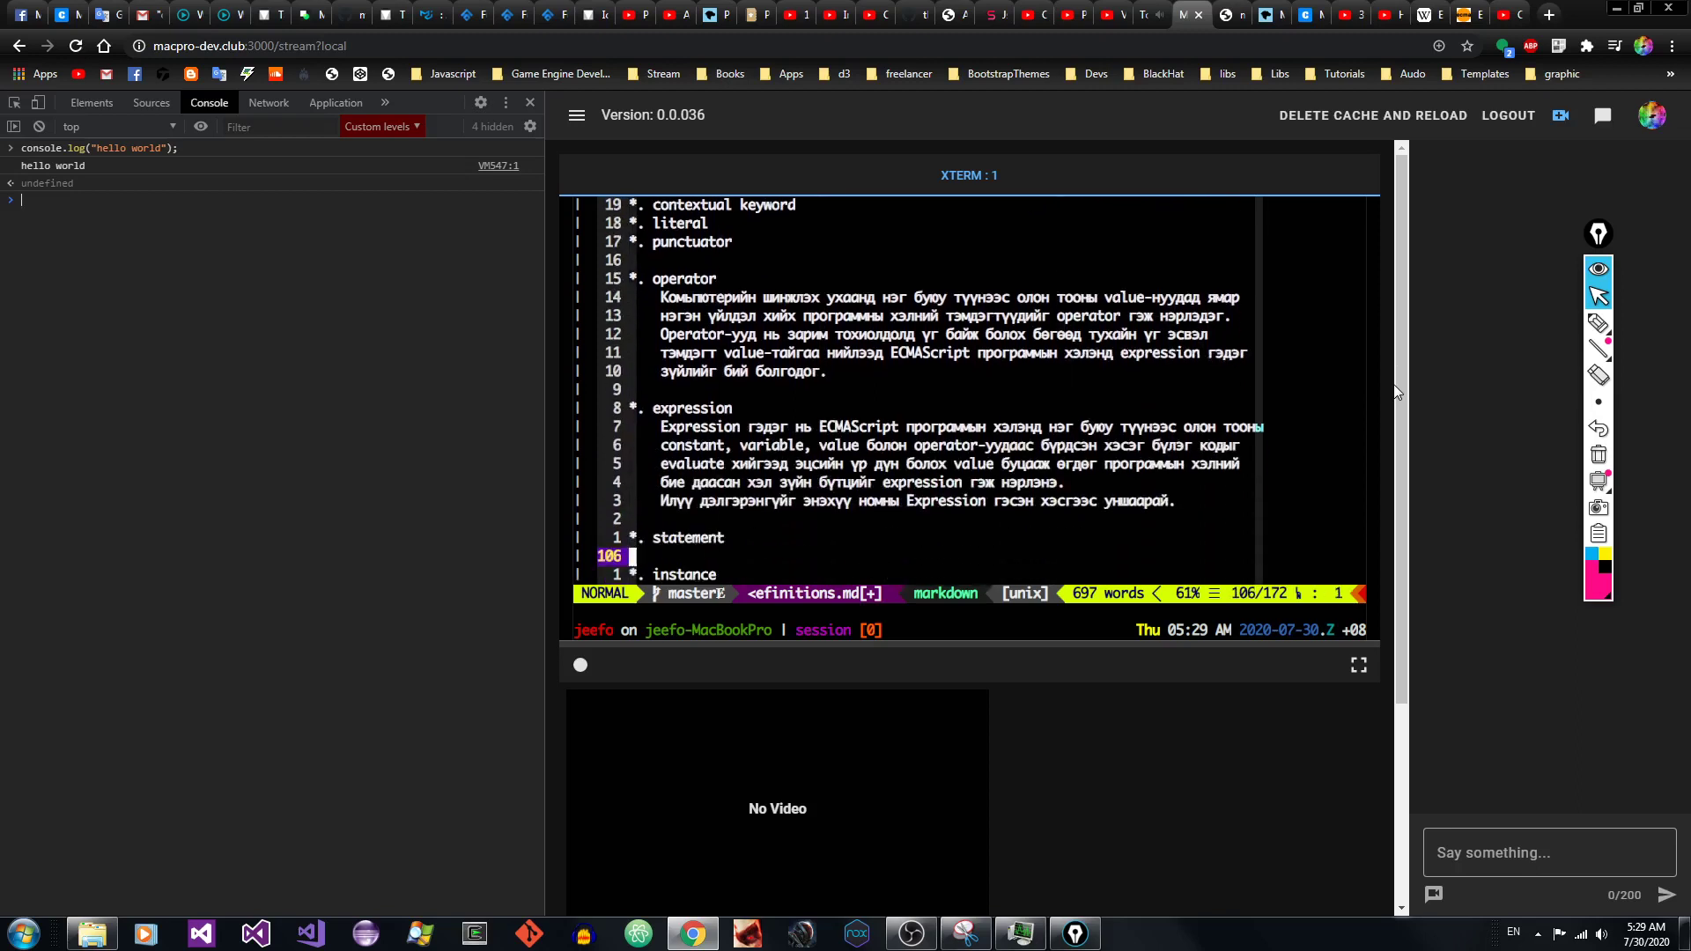
# Step: Return to the word "value" on the second line of the expression definition
pyautogui.press('k')
pyautogui.press('k')
pyautogui.press('b')
pyautogui.press('b')
pyautogui.press('b')
pyautogui.press('b')
pyautogui.press('b')
pyautogui.press('b')
pyautogui.press('b')
pyautogui.press('b')
pyautogui.press('b')
pyautogui.press('b')
pyautogui.press('b')
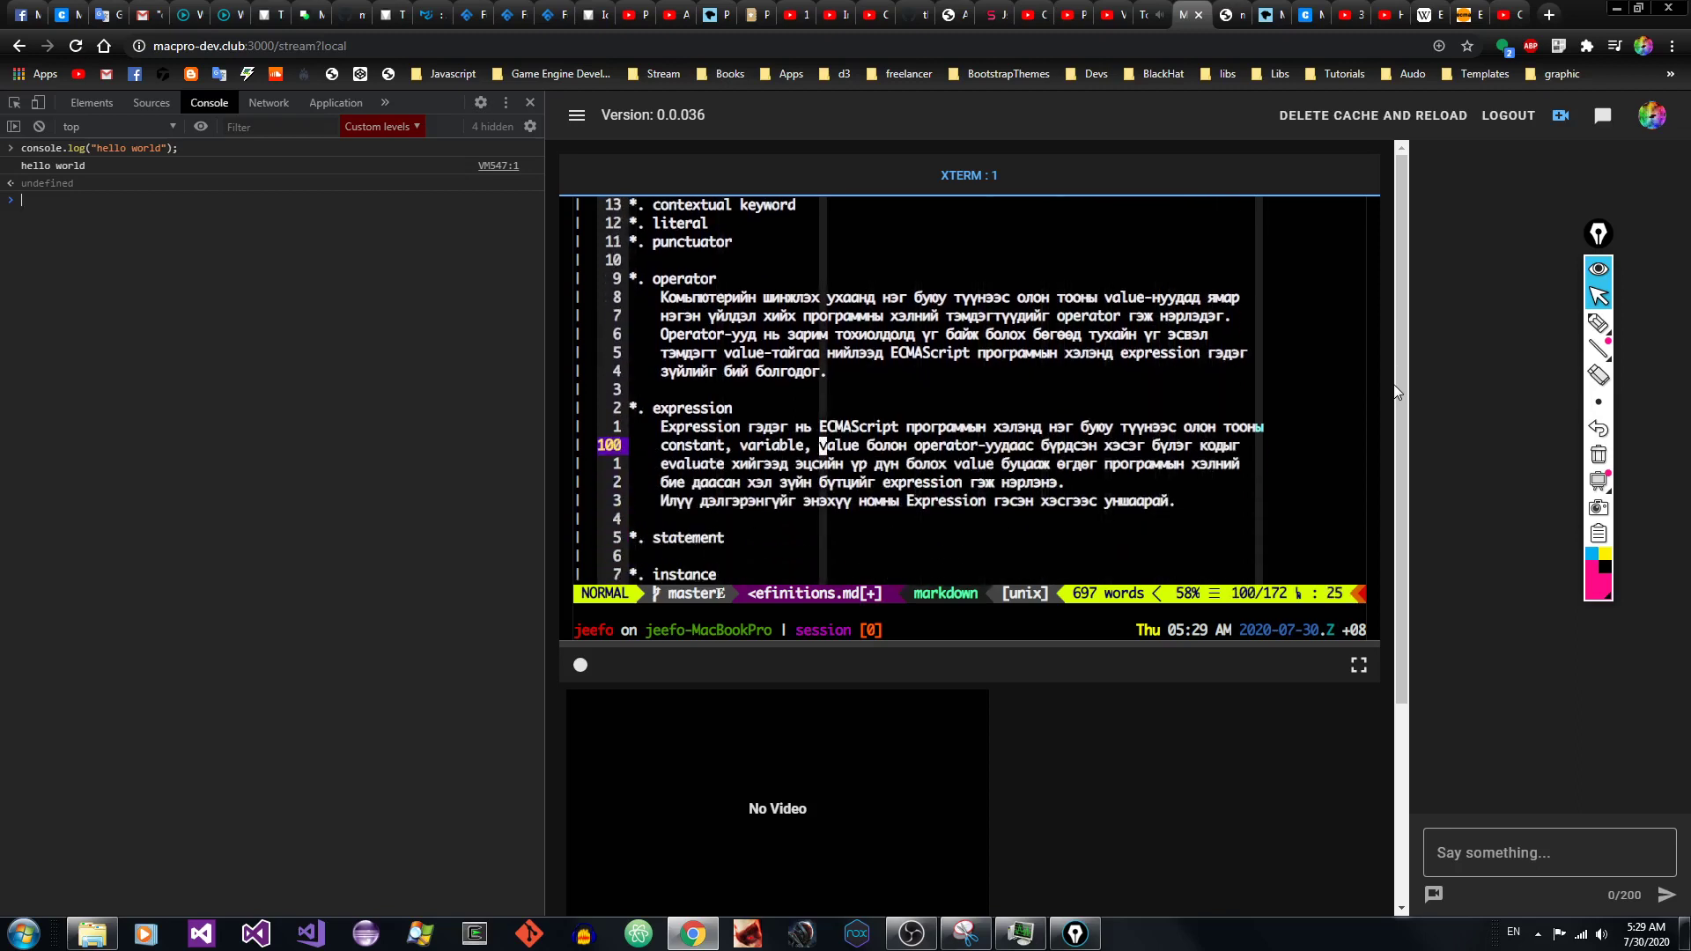
# Step: Move along the second line of the expression definition to the word "operator"
pyautogui.press('l')
pyautogui.press('l')
pyautogui.press('l')
pyautogui.press('l')
pyautogui.press('l')
pyautogui.press('l')
pyautogui.press('l')
pyautogui.press('l')
pyautogui.press('l')
pyautogui.press('l')
pyautogui.press('l')
pyautogui.press('l')
pyautogui.press('l')
pyautogui.press('l')
pyautogui.press('l')
pyautogui.press('l')
pyautogui.press('l')
pyautogui.press('l')
pyautogui.press('l')
pyautogui.press('l')
pyautogui.press('l')
# Step: Look back at the operator definition and return to the word "operator" in the expression definition
pyautogui.press('k')
pyautogui.press('k')
pyautogui.press('k')
pyautogui.press('k')
pyautogui.press('k')
pyautogui.press('k')
pyautogui.press('k')
pyautogui.press('k')
pyautogui.press('k')
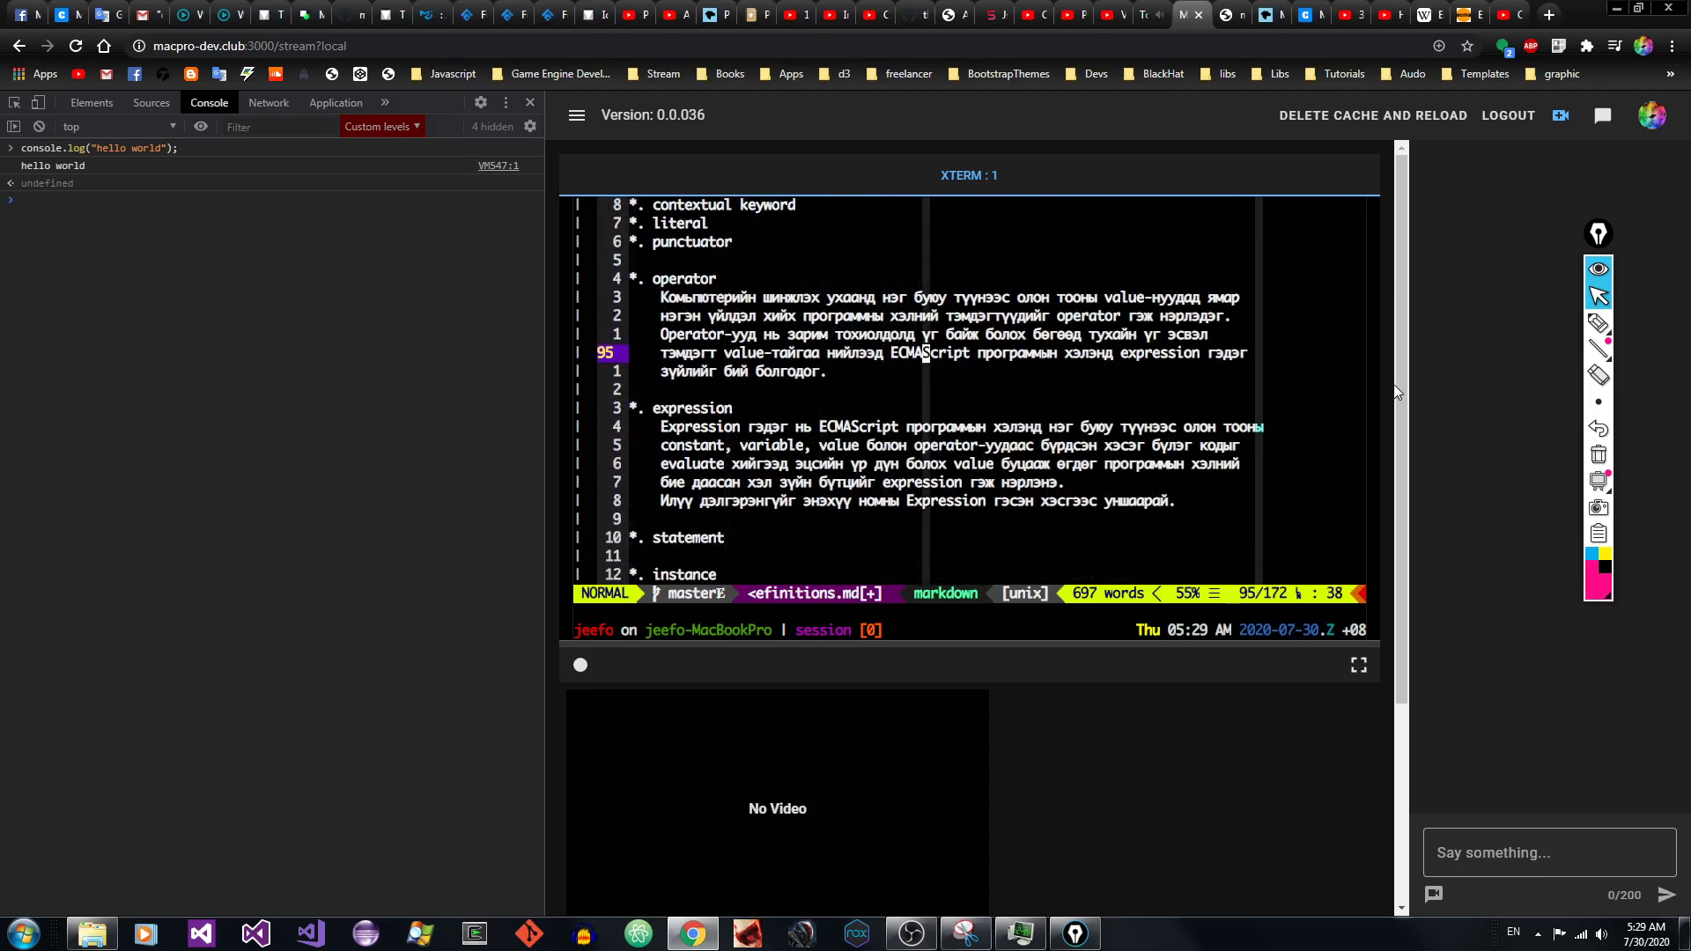
pyautogui.press('j')
pyautogui.press('j')
pyautogui.press('j')
pyautogui.press('j')
pyautogui.press('j')
pyautogui.press('j')
pyautogui.press('j')
pyautogui.press('j')
pyautogui.press('j')
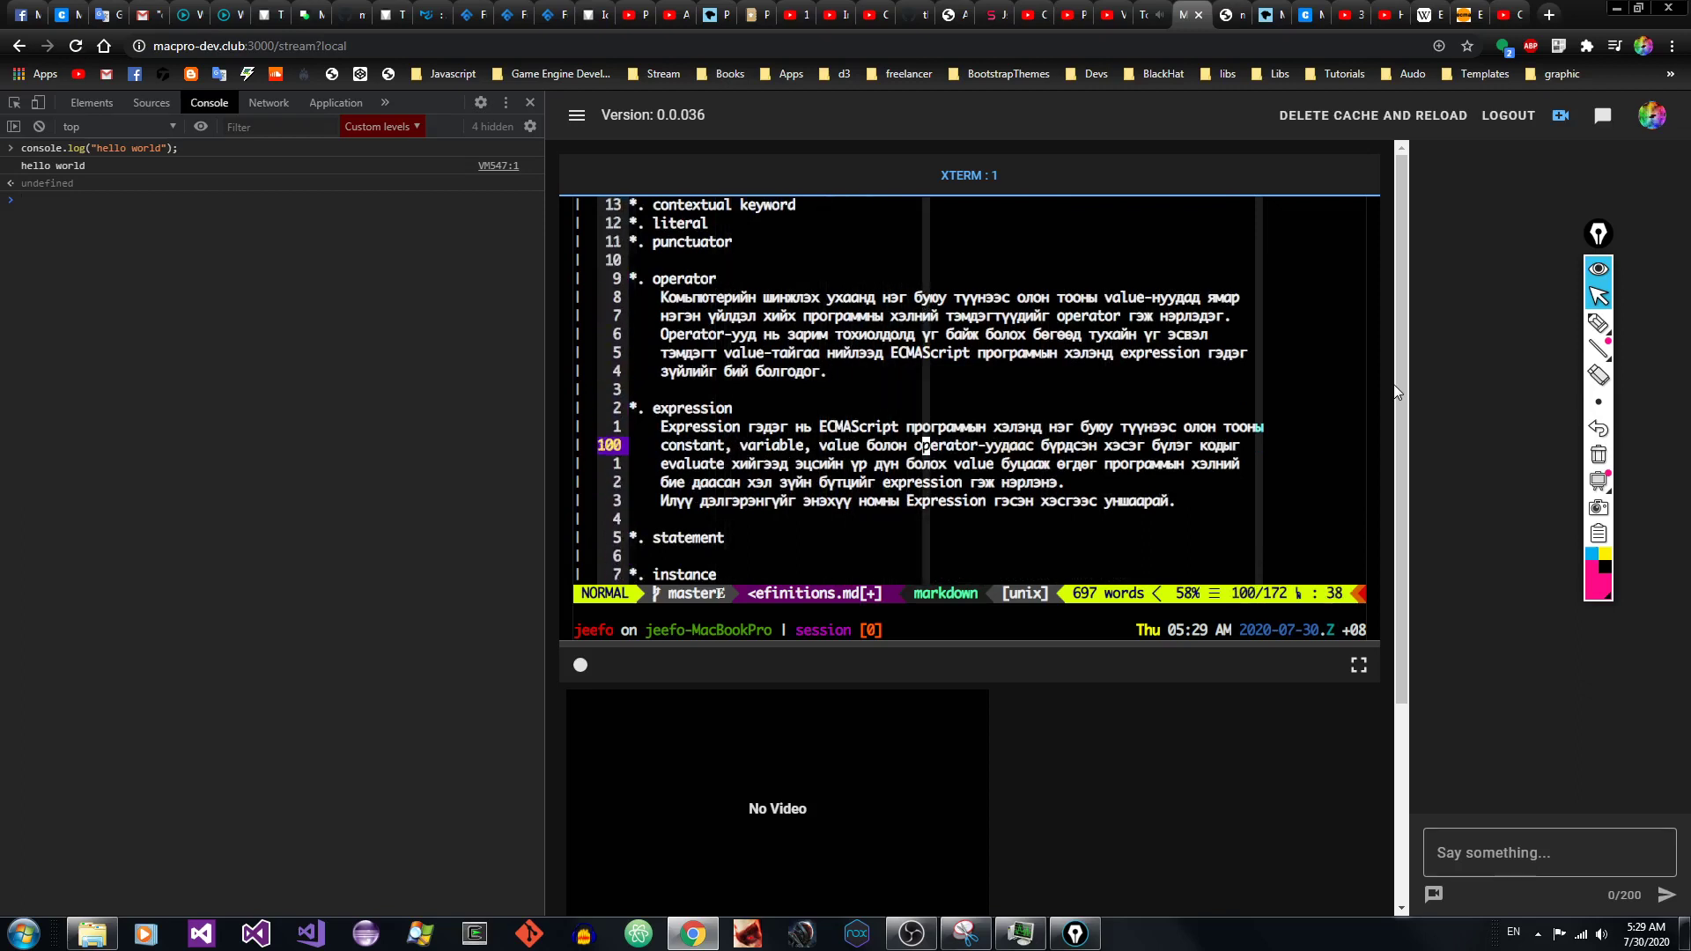
# Step: Handwrite "Ex" and a large X side by side with the pink pen in the empty console area, with another X below them
pyautogui.click(1599, 325)
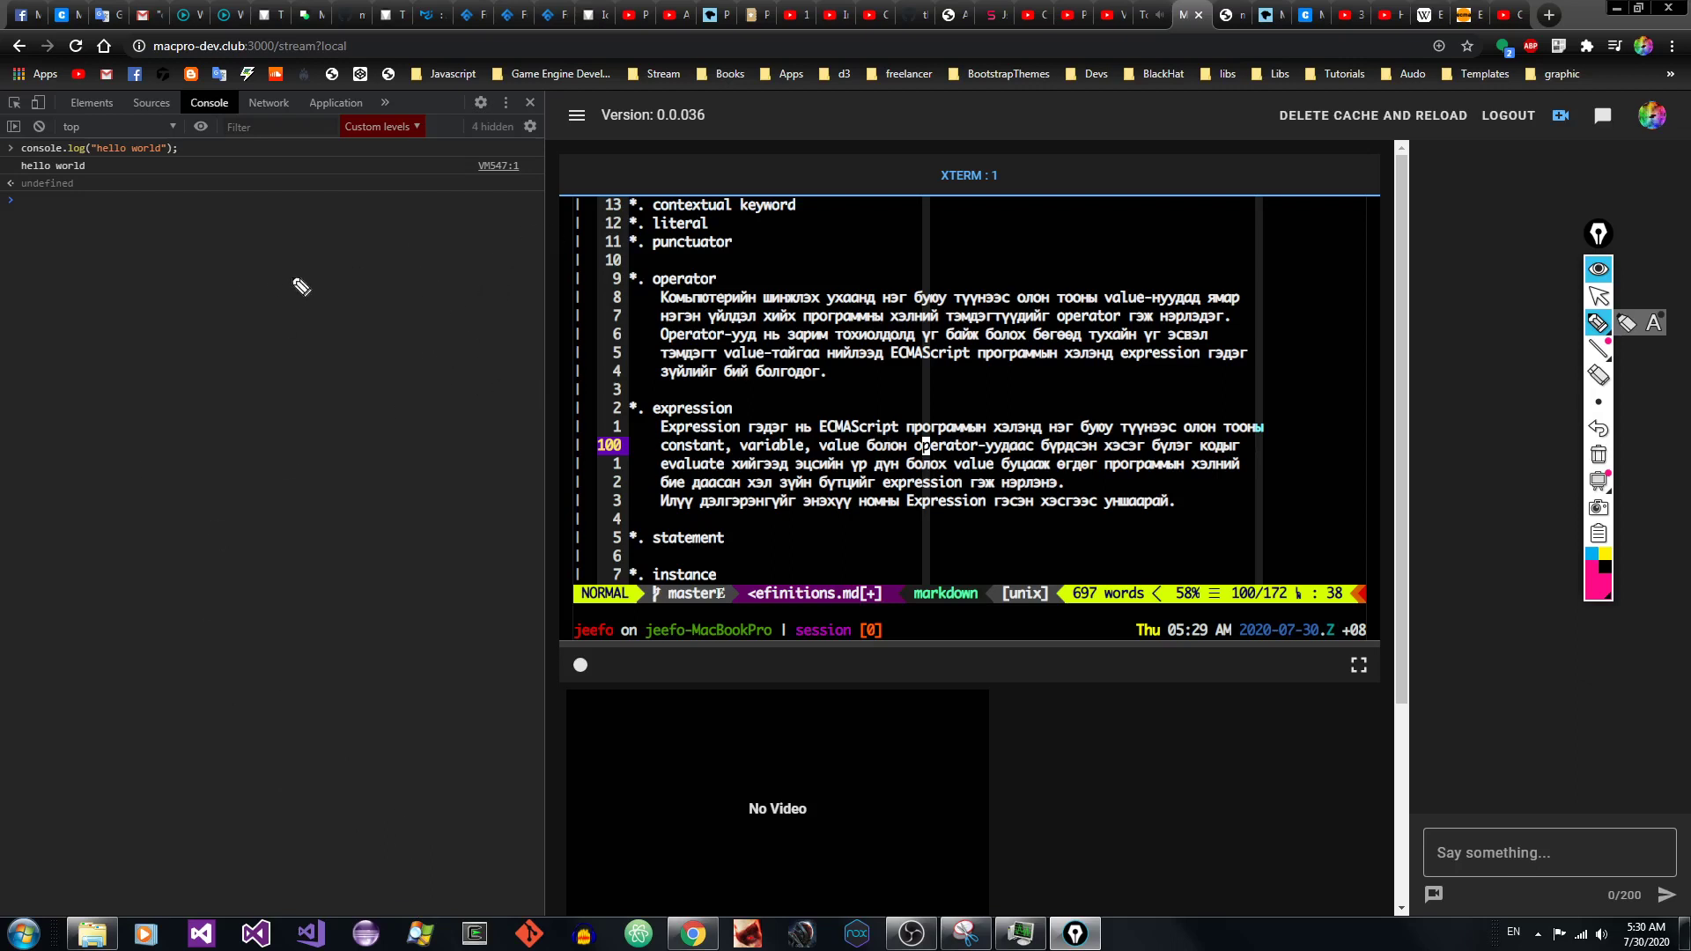
pyautogui.moveTo(225, 224)
pyautogui.mouseDown()
pyautogui.moveTo(226, 262)
pyautogui.moveTo(293, 280)
pyautogui.mouseUp()
pyautogui.moveTo(292, 261); pyautogui.dragTo(328, 289)
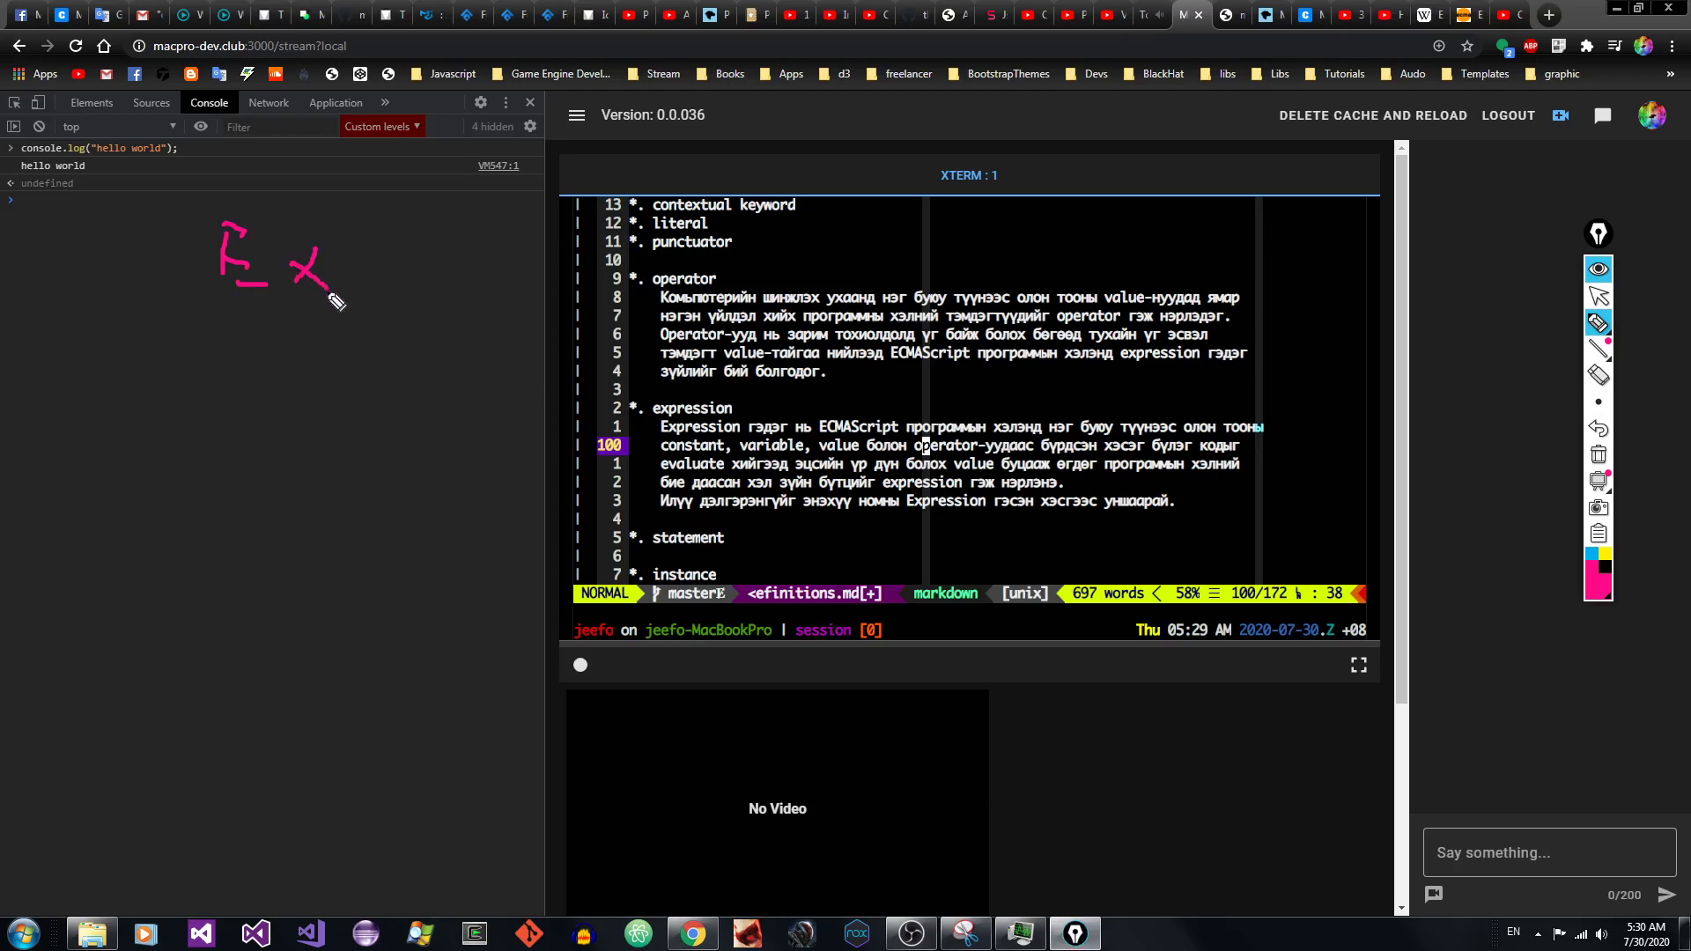
pyautogui.moveTo(503, 232); pyautogui.dragTo(475, 284)
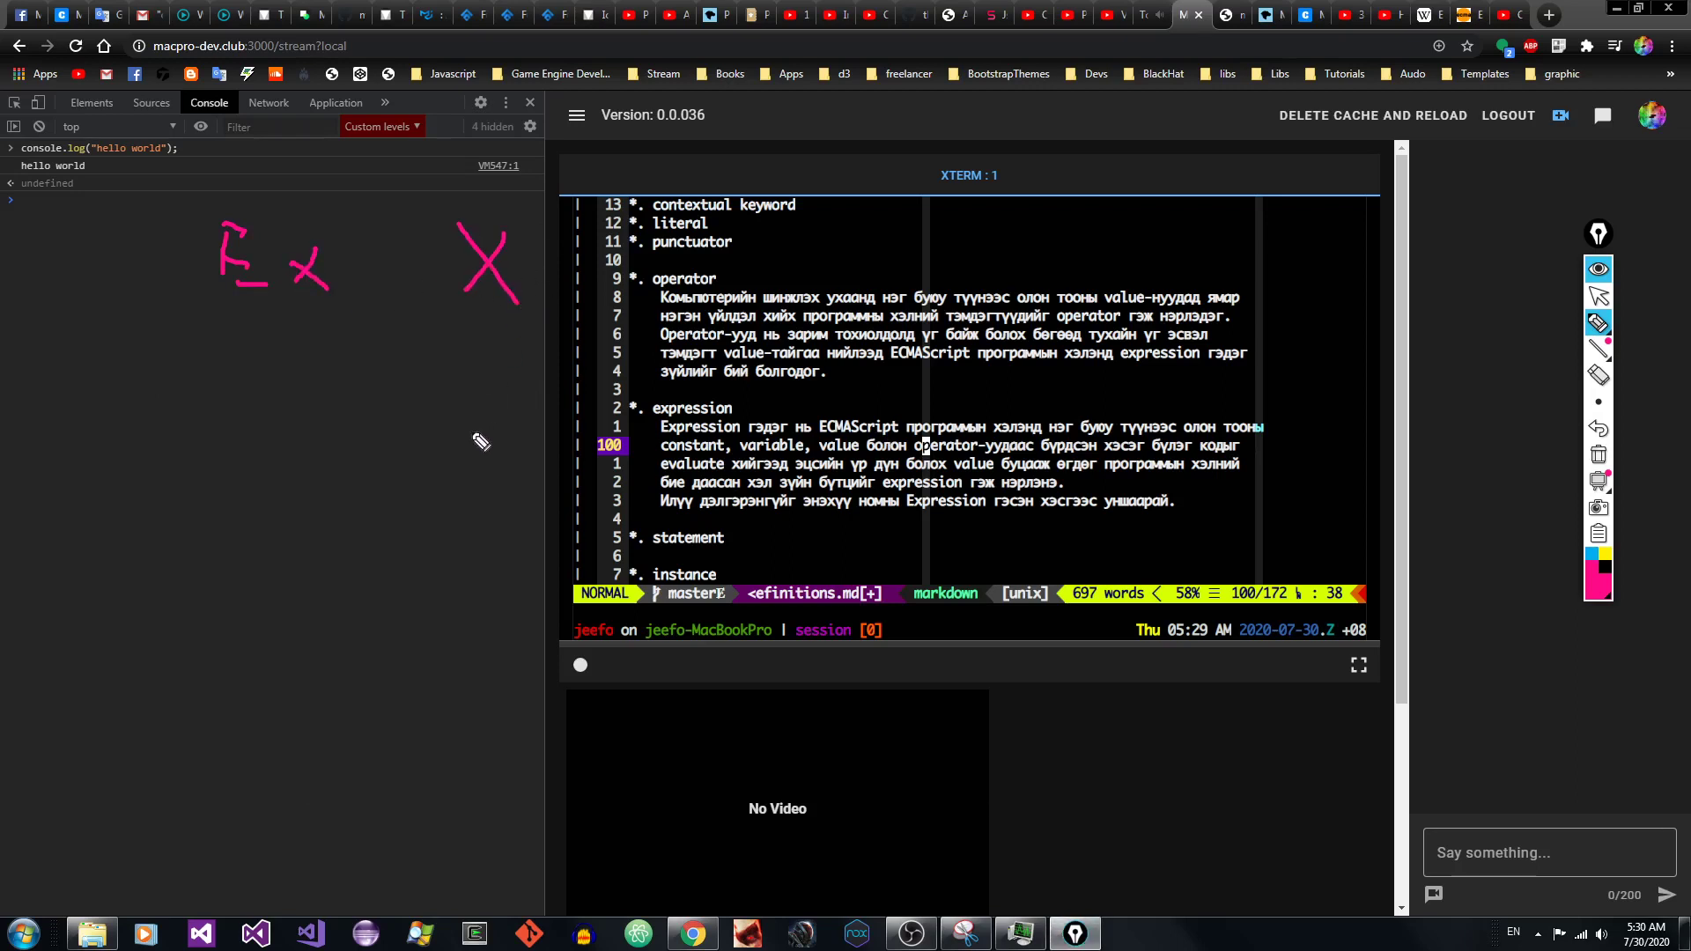
pyautogui.moveTo(249, 679); pyautogui.dragTo(202, 765)
pyautogui.moveTo(195, 678); pyautogui.dragTo(250, 763)
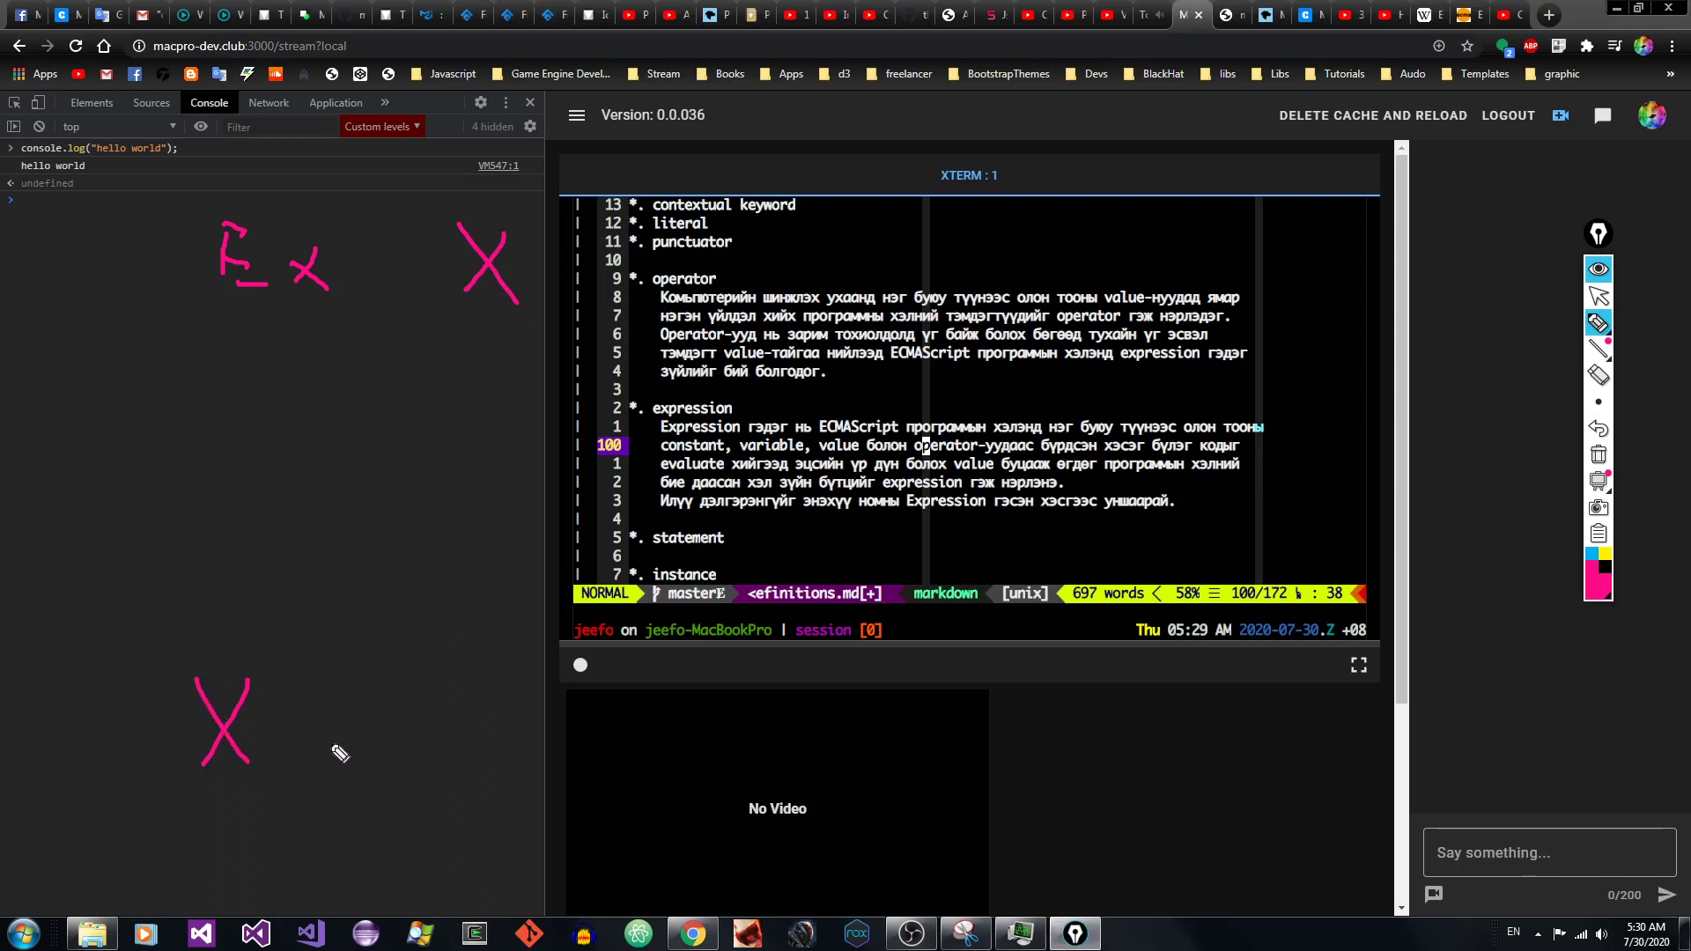
# Step: Draw crossing arrows up to "Ex" and from the upper X to the lower X, plus two curves from "Ex" and the lower X
pyautogui.moveTo(361, 765)
pyautogui.mouseDown()
pyautogui.moveTo(258, 344)
pyautogui.moveTo(241, 340)
pyautogui.mouseUp()
pyautogui.moveTo(248, 333); pyautogui.dragTo(290, 359)
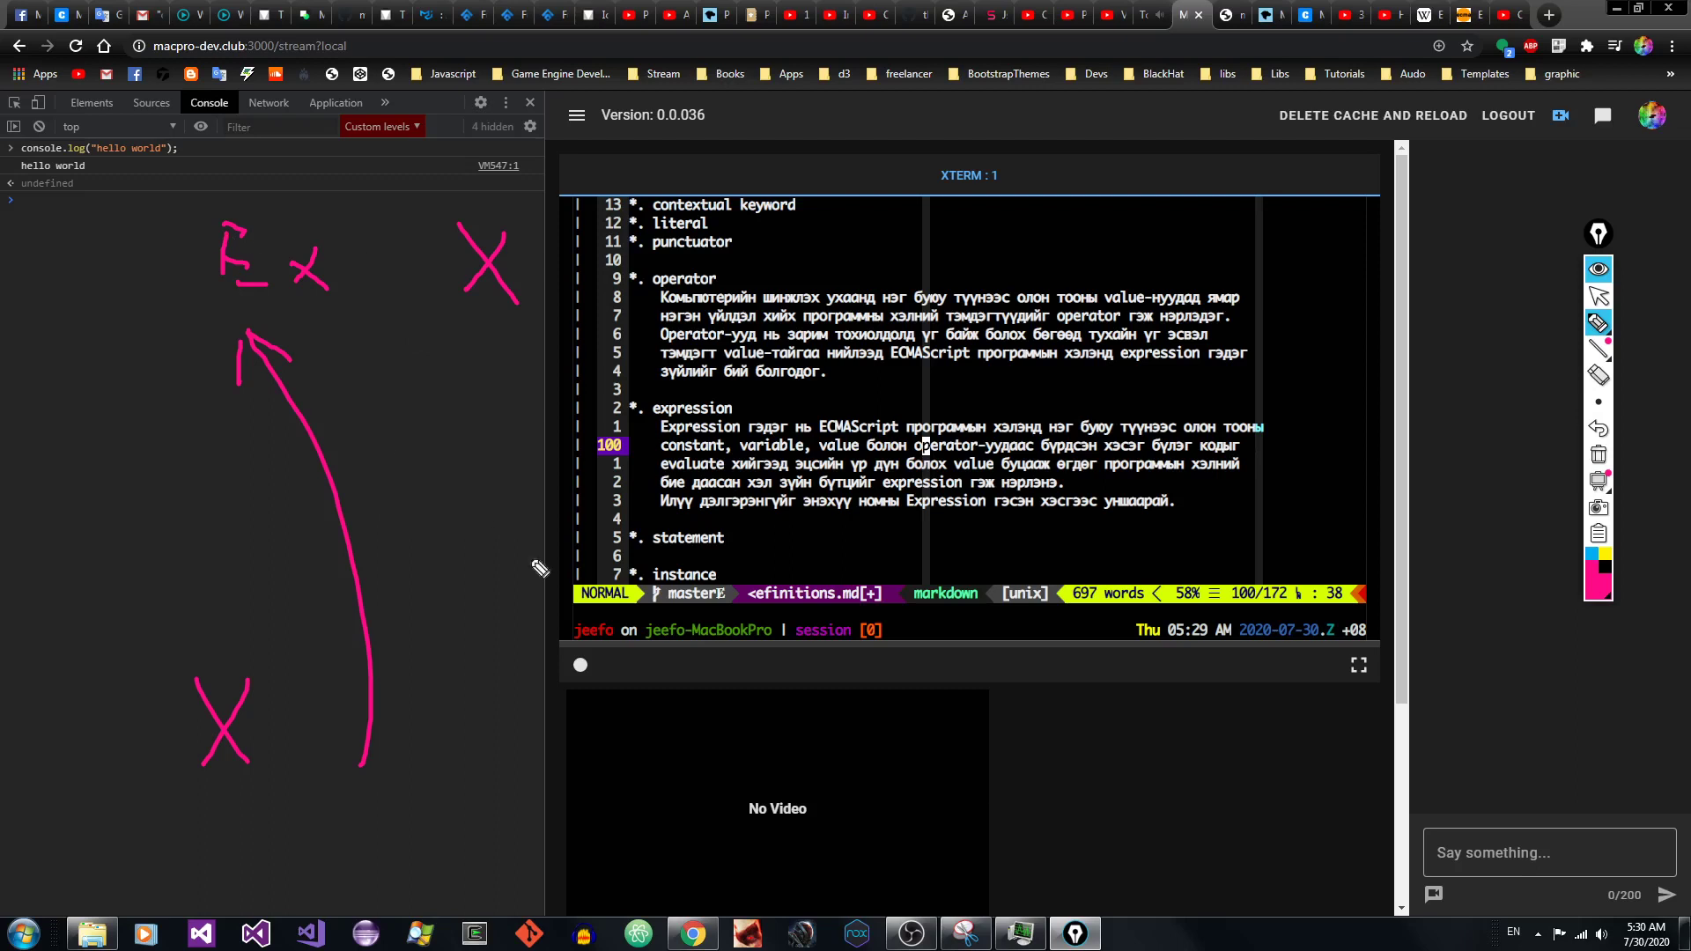
pyautogui.moveTo(471, 314); pyautogui.dragTo(255, 643)
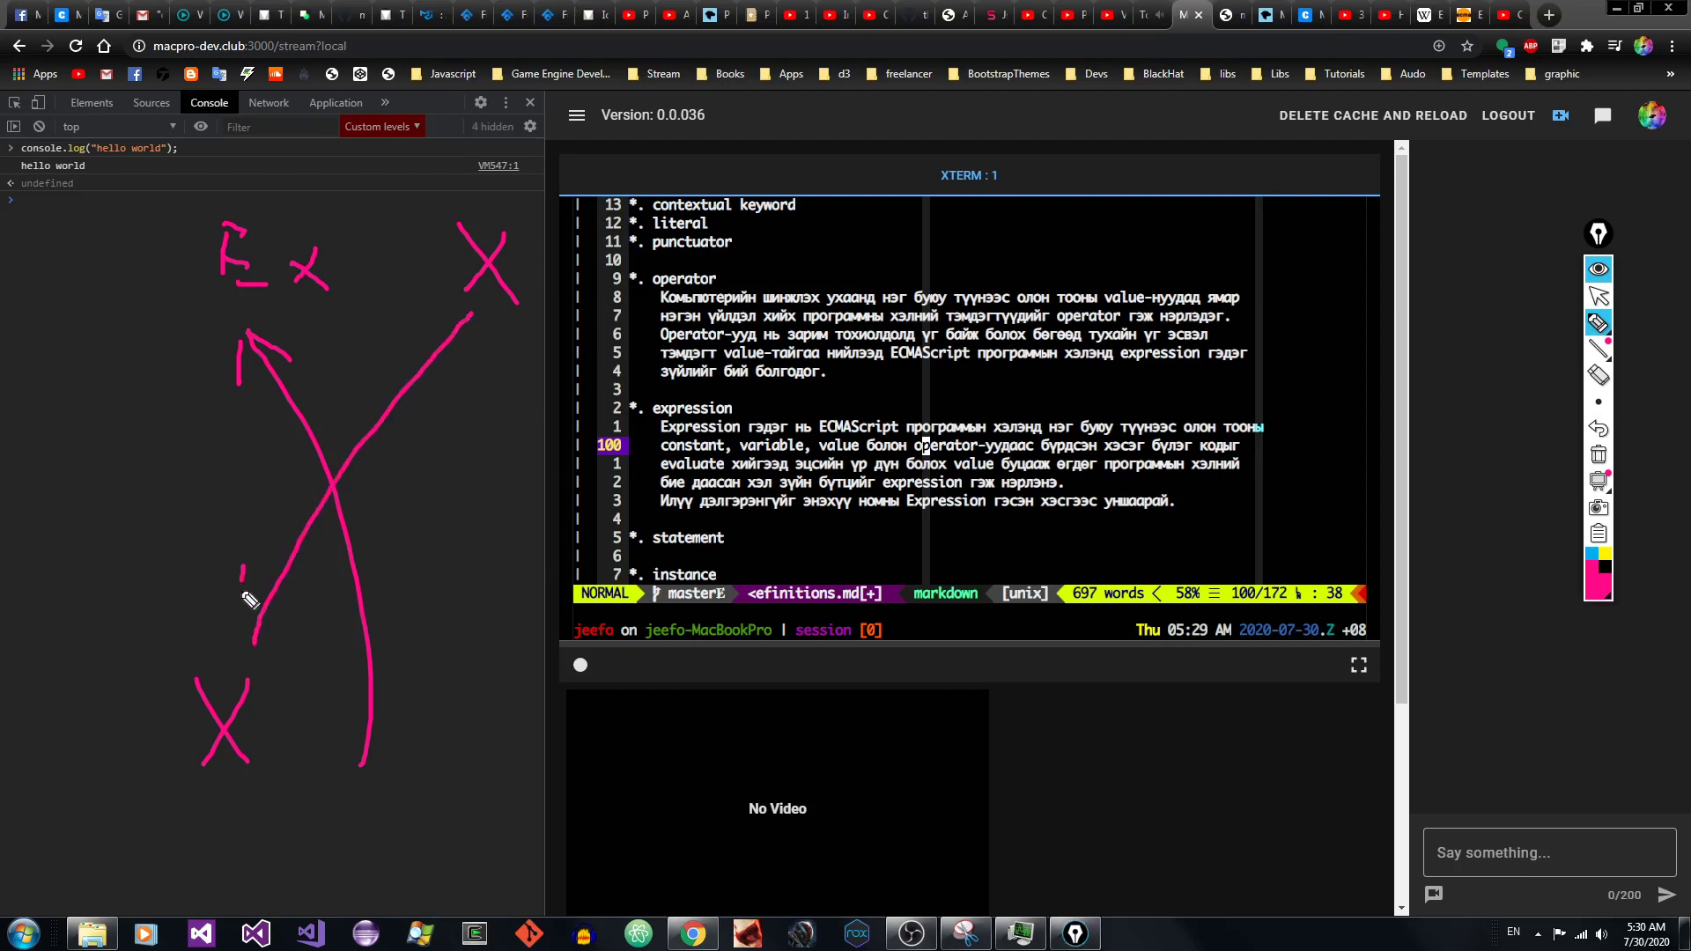
pyautogui.moveTo(243, 566); pyautogui.dragTo(302, 637)
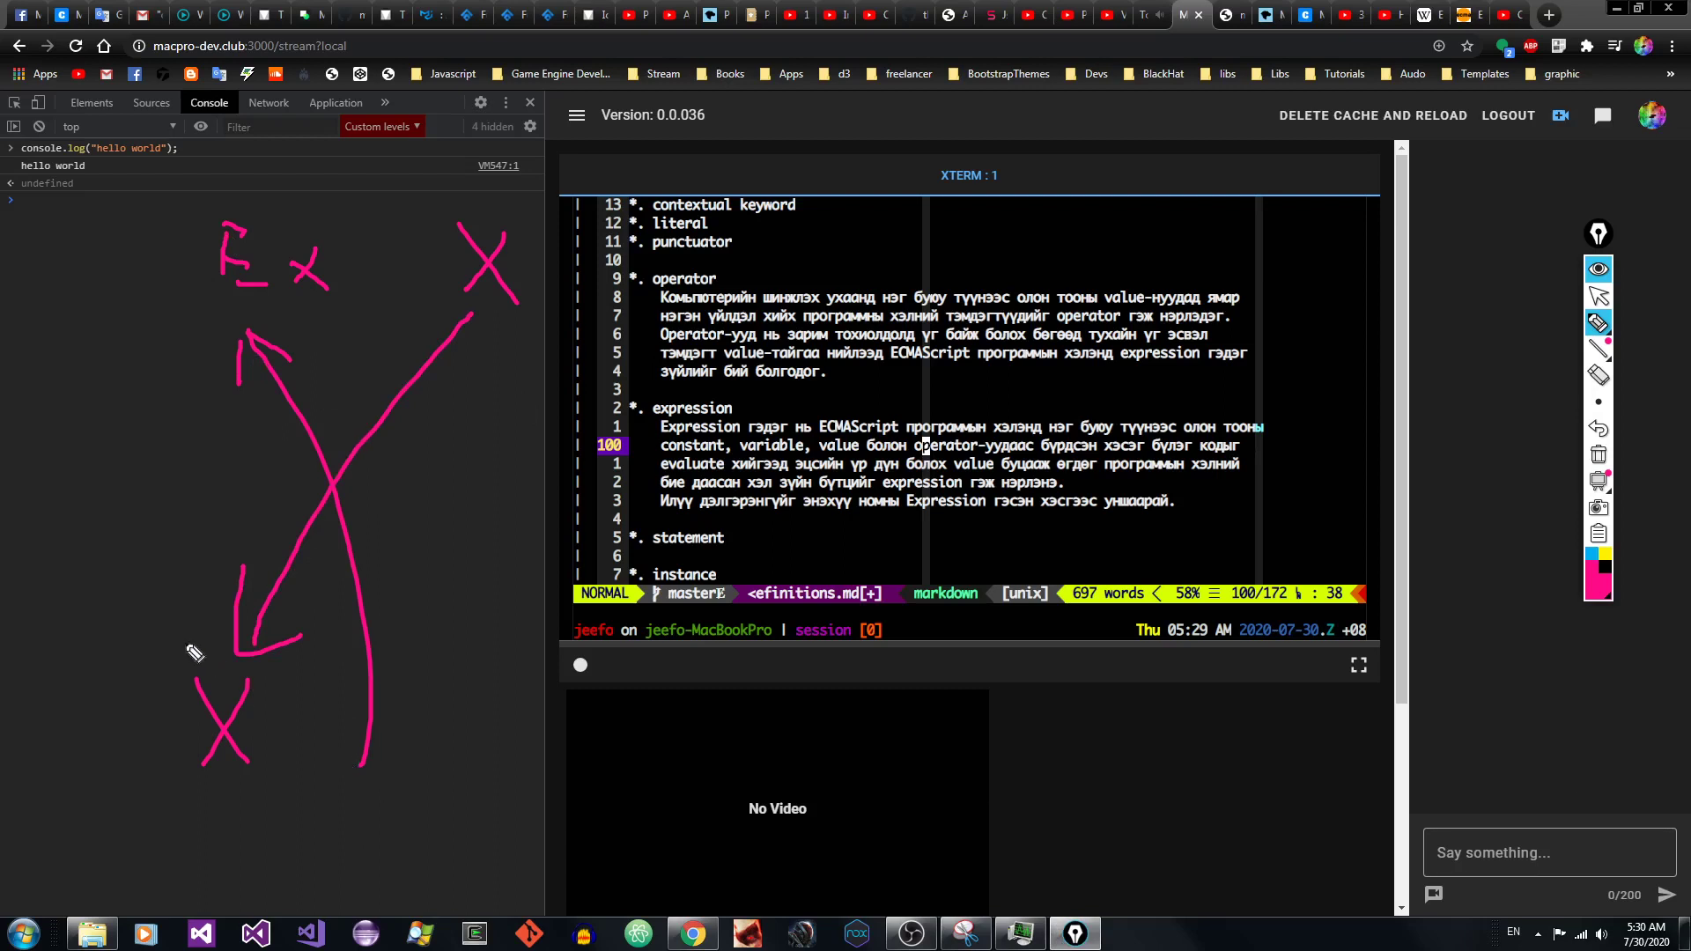
pyautogui.moveTo(163, 697); pyautogui.dragTo(265, 139)
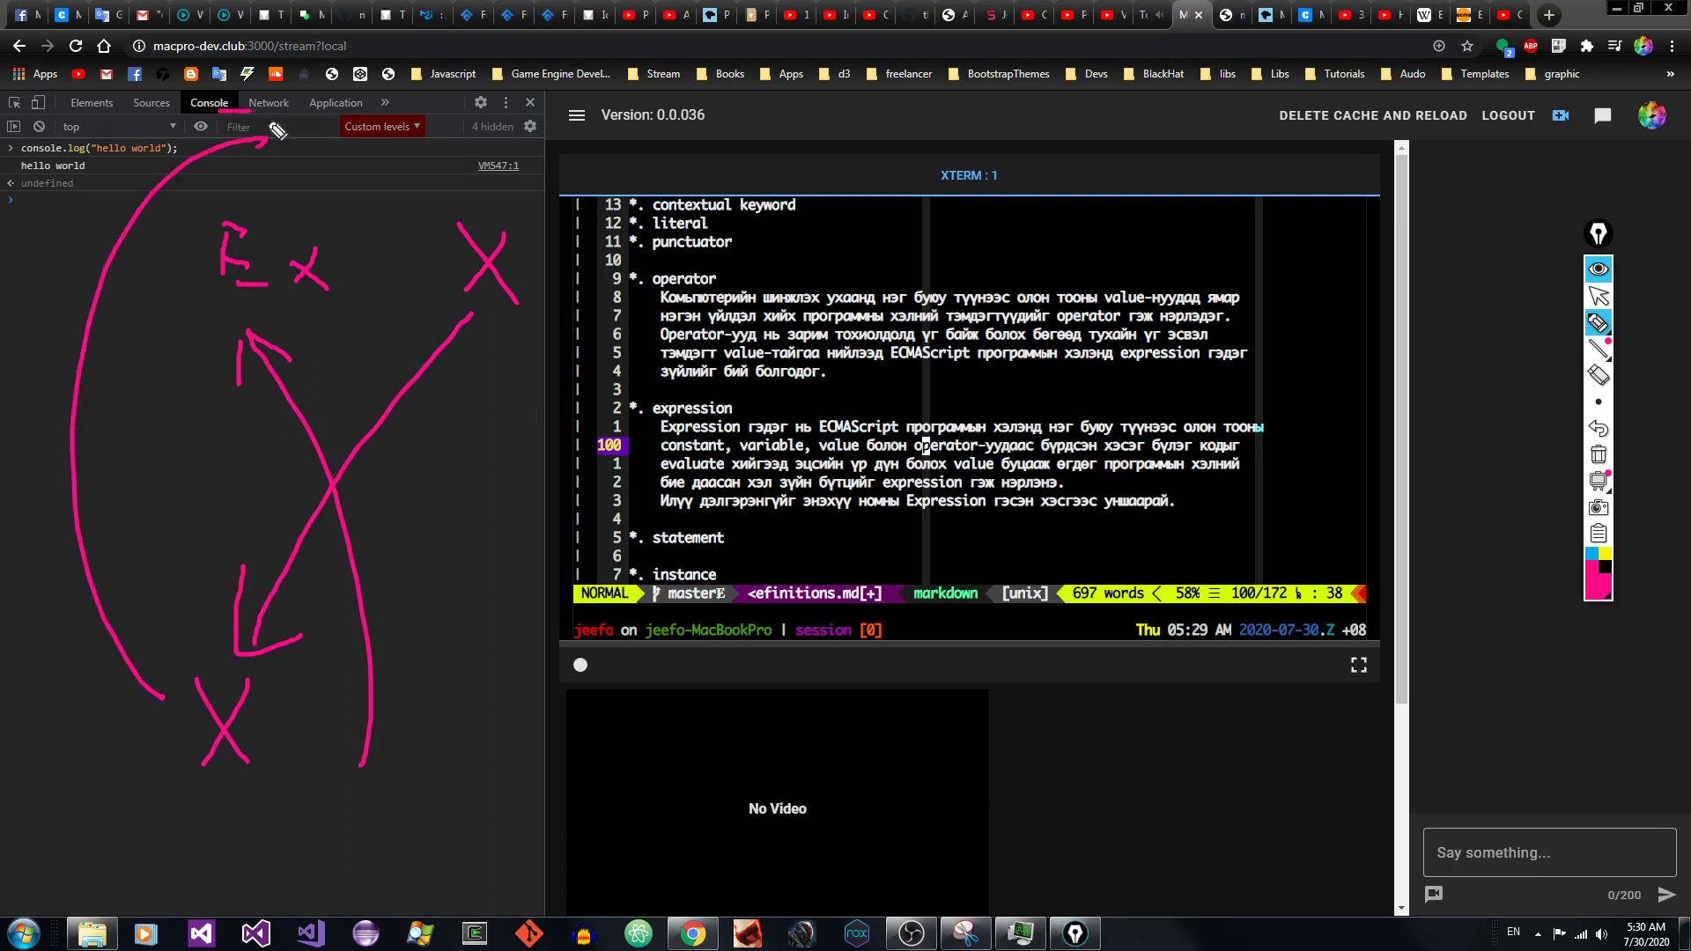
pyautogui.moveTo(207, 234)
pyautogui.mouseDown()
pyautogui.moveTo(200, 75)
pyautogui.moveTo(239, 31)
pyautogui.moveTo(215, 84)
pyautogui.mouseUp()
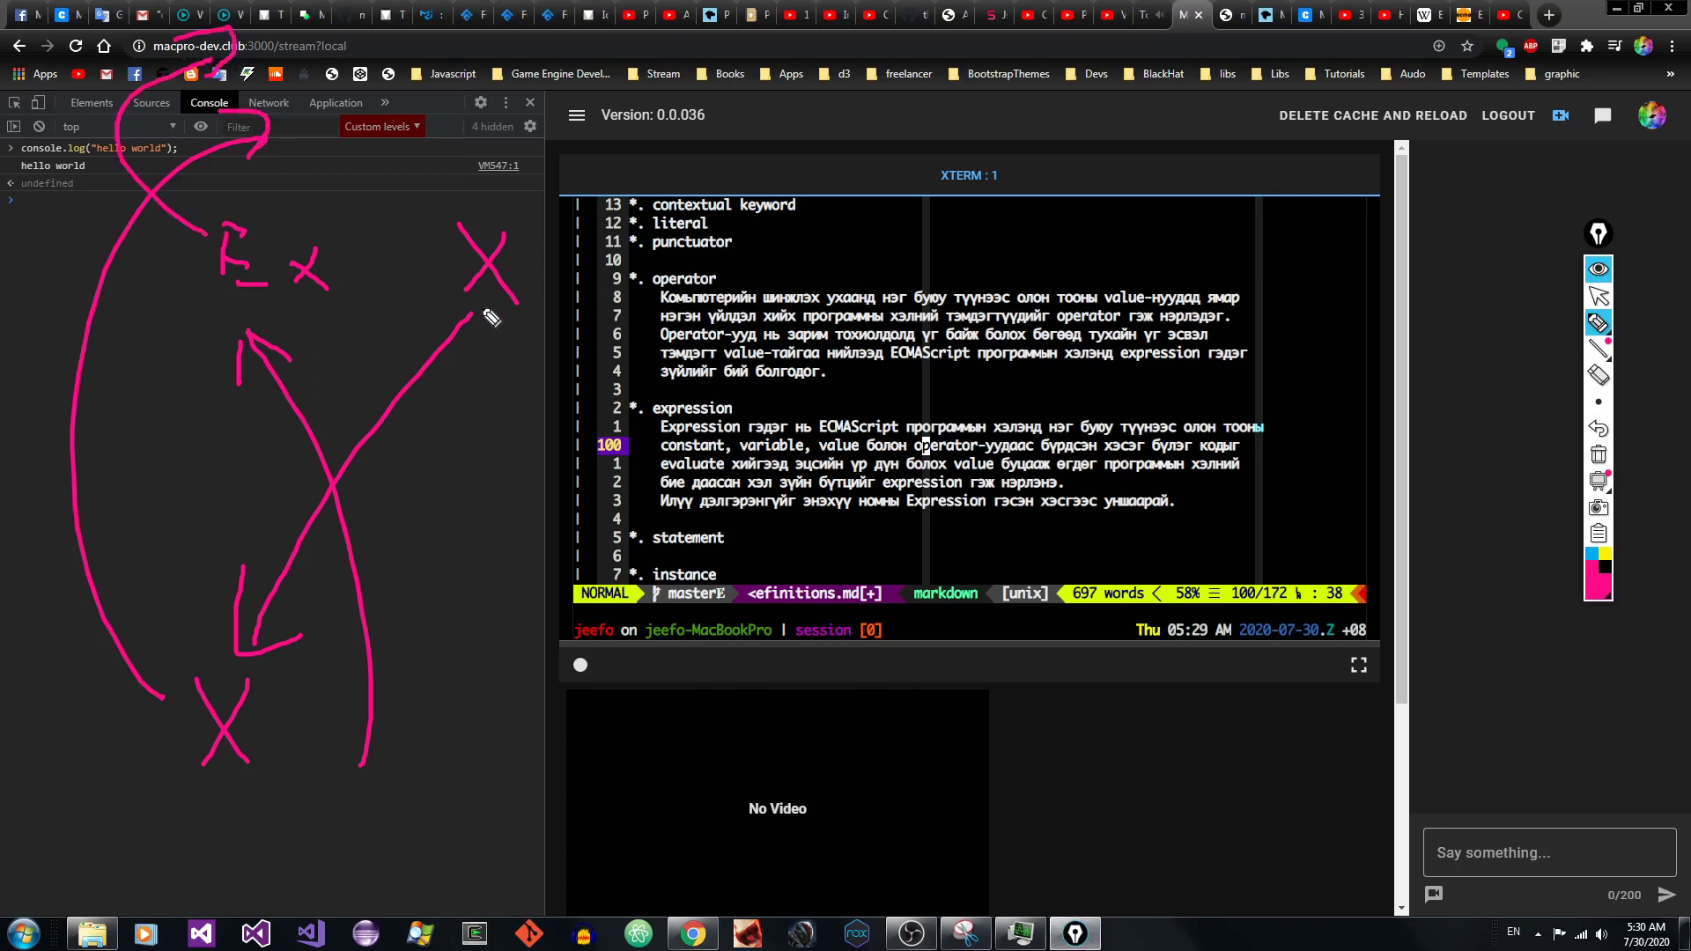
# Step: Undo the extra curves and clear the rest of the pen drawing
pyautogui.click(1599, 433)
pyautogui.click(1599, 433)
pyautogui.click(1599, 433)
pyautogui.click(1599, 433)
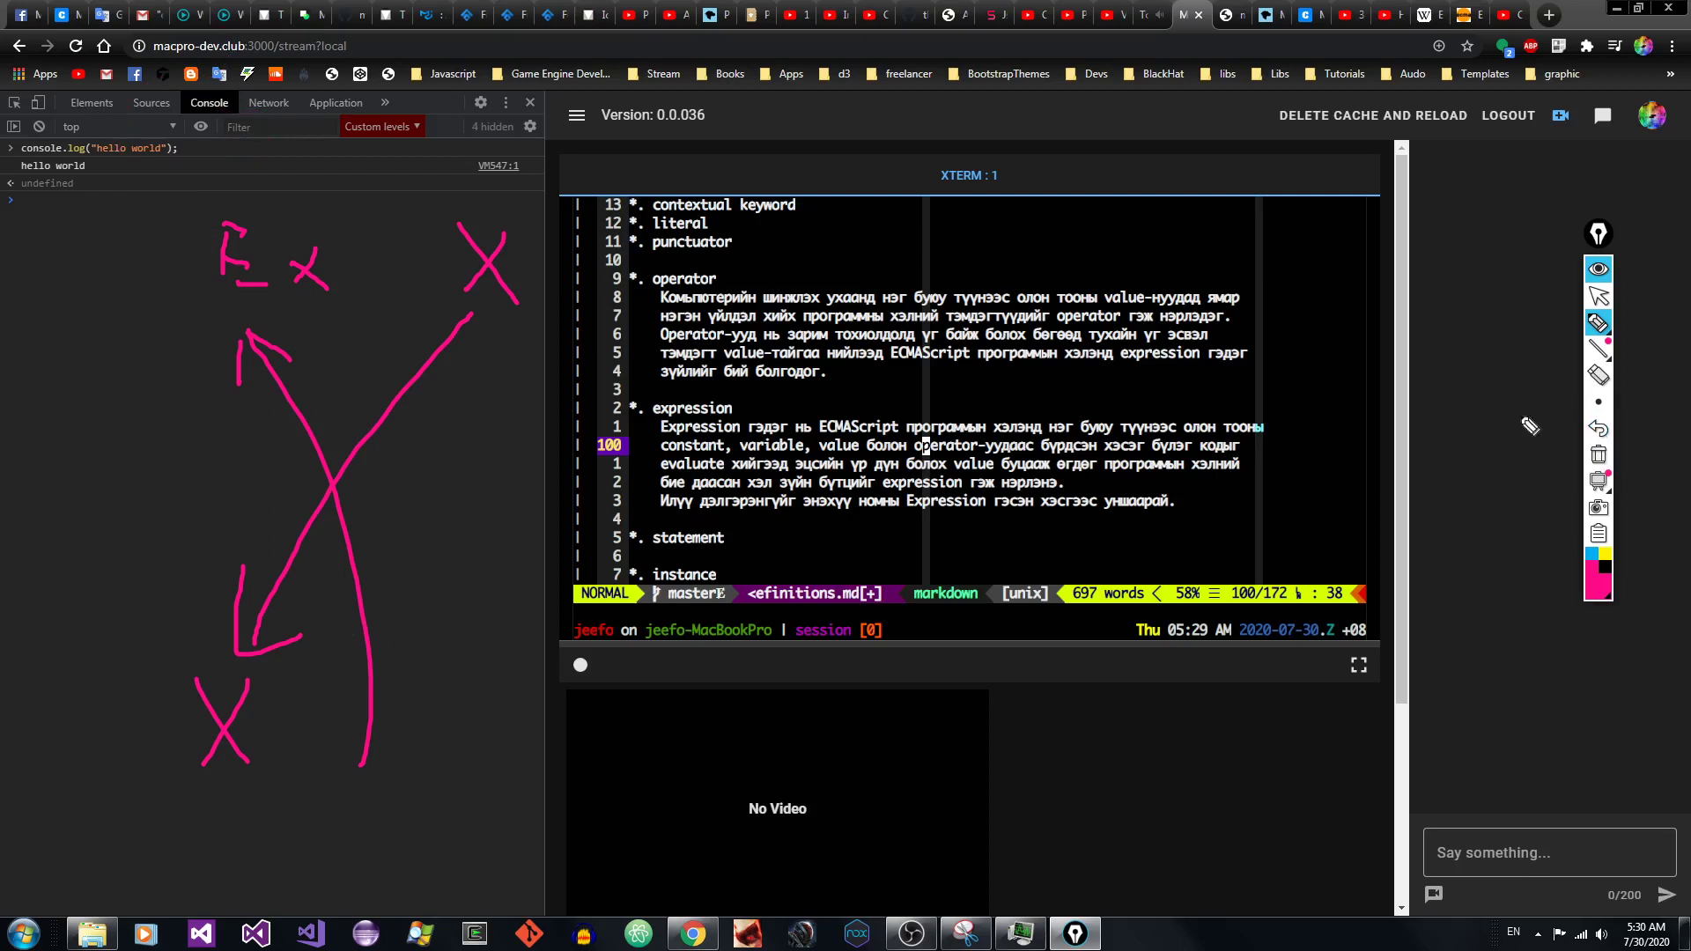
pyautogui.click(1599, 456)
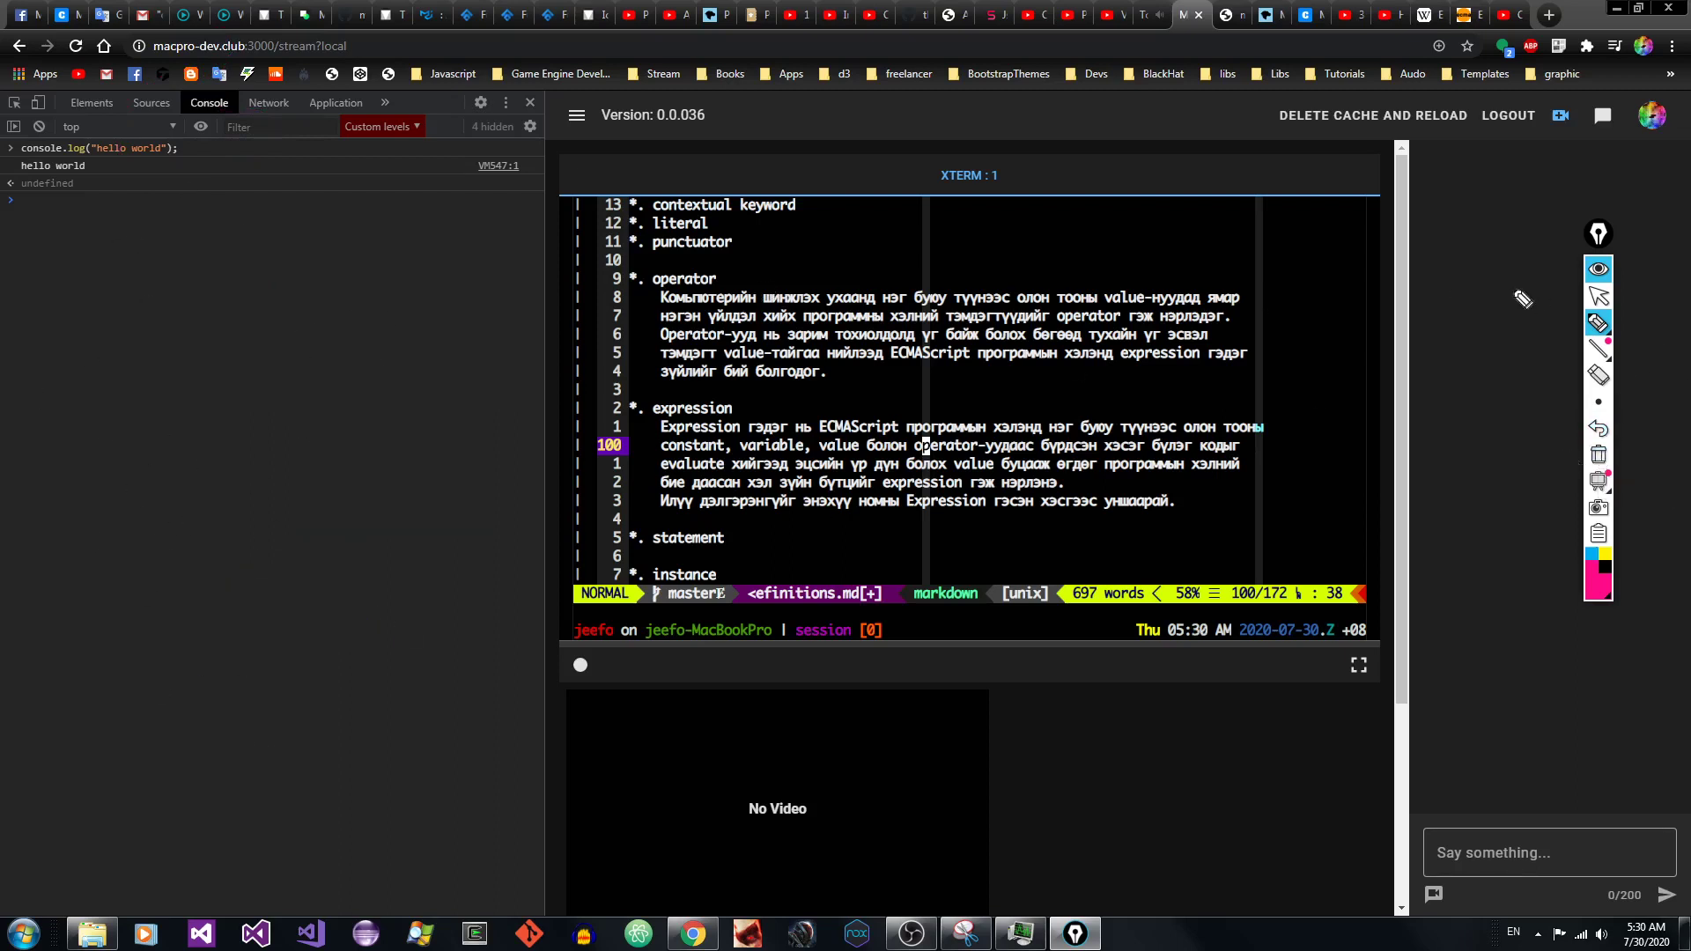
# Step: Circle the operator heading and the cross-referenced words "expression" and "operator", and draw arrows linking them to their definition headings
pyautogui.moveTo(683, 260)
pyautogui.mouseDown()
pyautogui.moveTo(669, 304)
pyautogui.moveTo(709, 253)
pyautogui.moveTo(678, 257)
pyautogui.mouseUp()
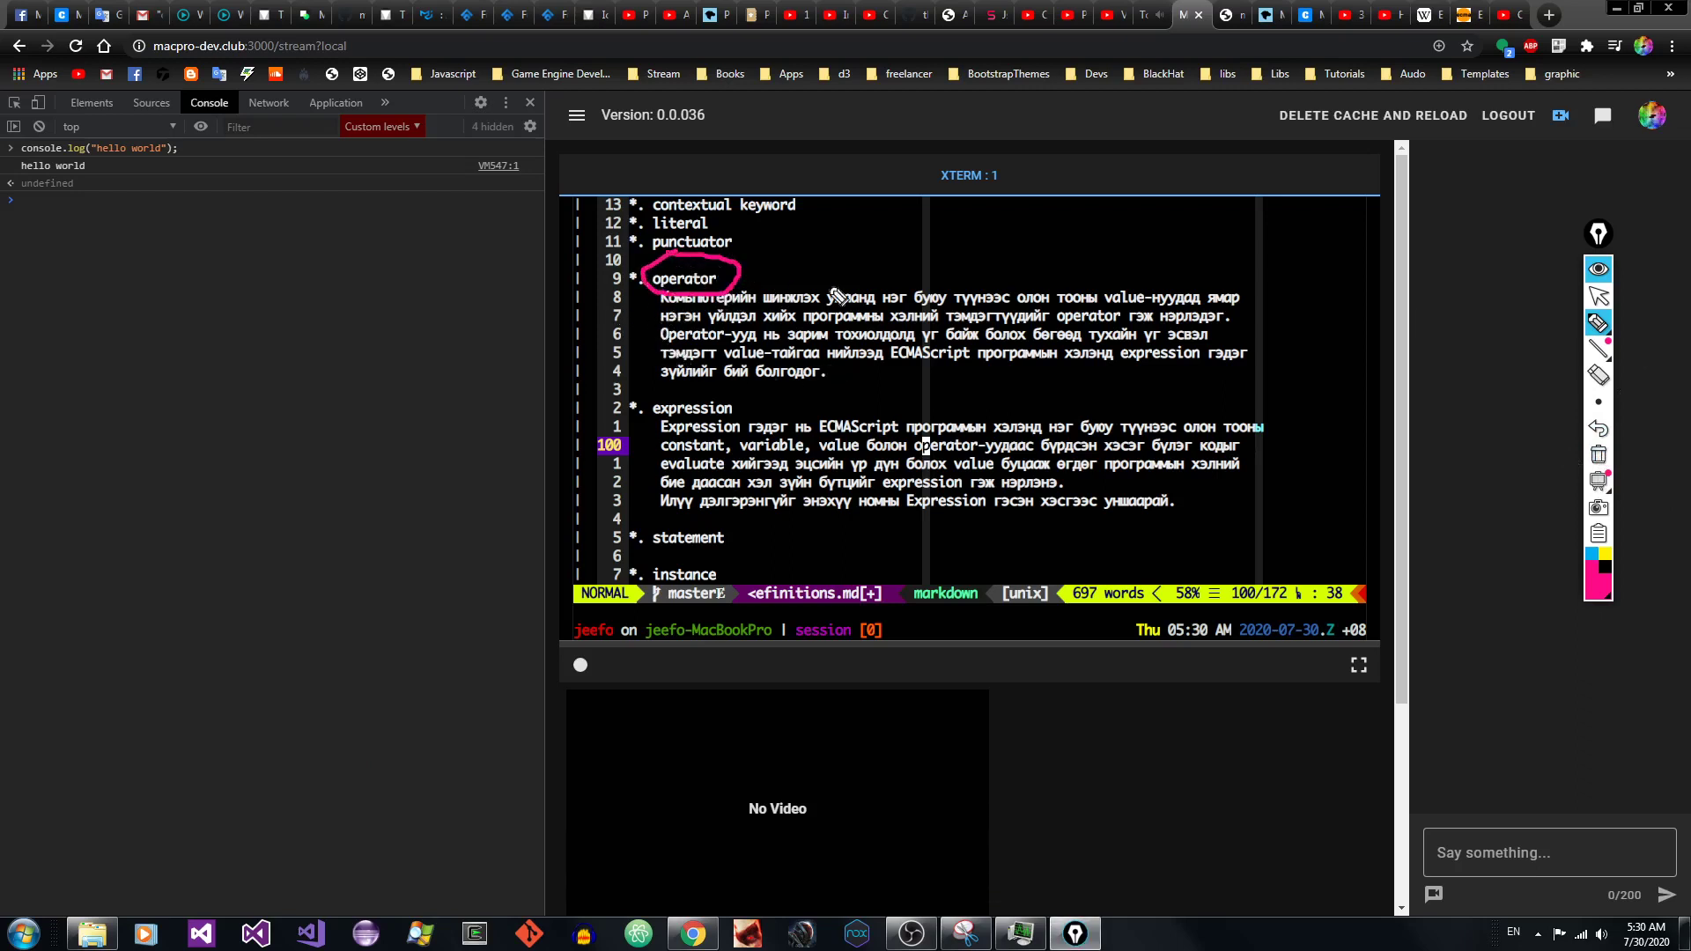
pyautogui.moveTo(1154, 334)
pyautogui.mouseDown()
pyautogui.moveTo(1119, 343)
pyautogui.moveTo(1129, 373)
pyautogui.moveTo(1184, 374)
pyautogui.moveTo(1208, 349)
pyautogui.moveTo(1134, 338)
pyautogui.mouseUp()
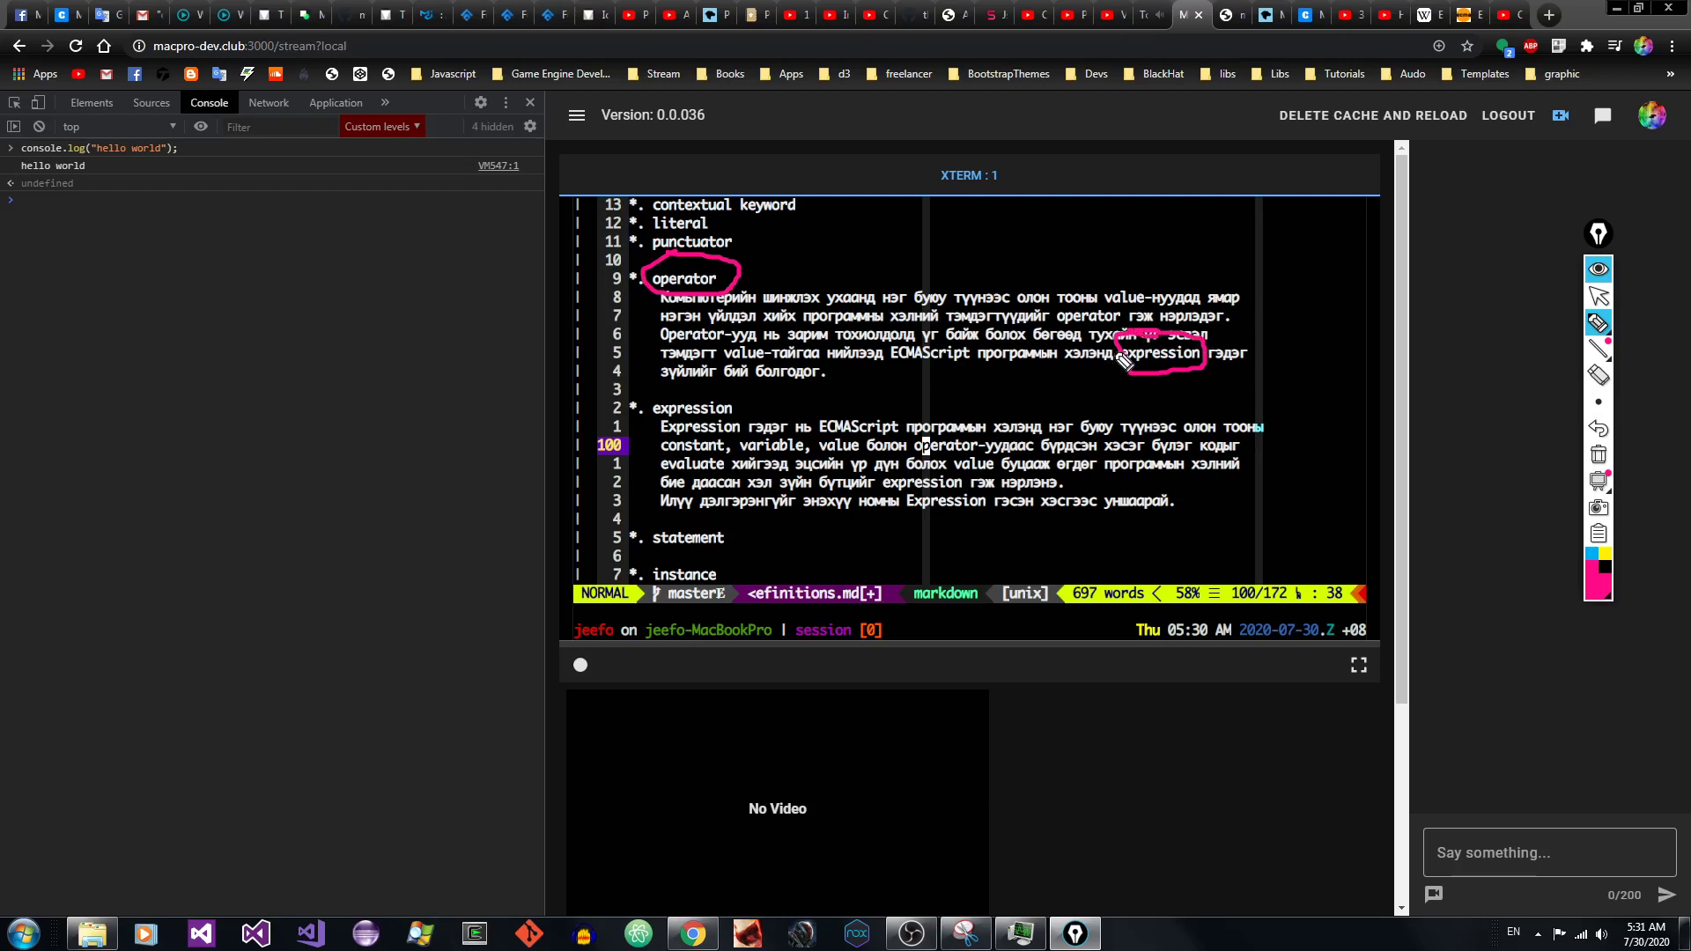
pyautogui.moveTo(632, 339)
pyautogui.mouseDown()
pyautogui.moveTo(634, 386)
pyautogui.moveTo(649, 359)
pyautogui.mouseUp()
pyautogui.moveTo(949, 431)
pyautogui.mouseDown()
pyautogui.moveTo(916, 448)
pyautogui.moveTo(976, 460)
pyautogui.moveTo(942, 417)
pyautogui.moveTo(744, 289)
pyautogui.moveTo(775, 297)
pyautogui.mouseUp()
pyautogui.moveTo(1123, 352)
pyautogui.mouseDown()
pyautogui.moveTo(735, 407)
pyautogui.moveTo(771, 408)
pyautogui.mouseUp()
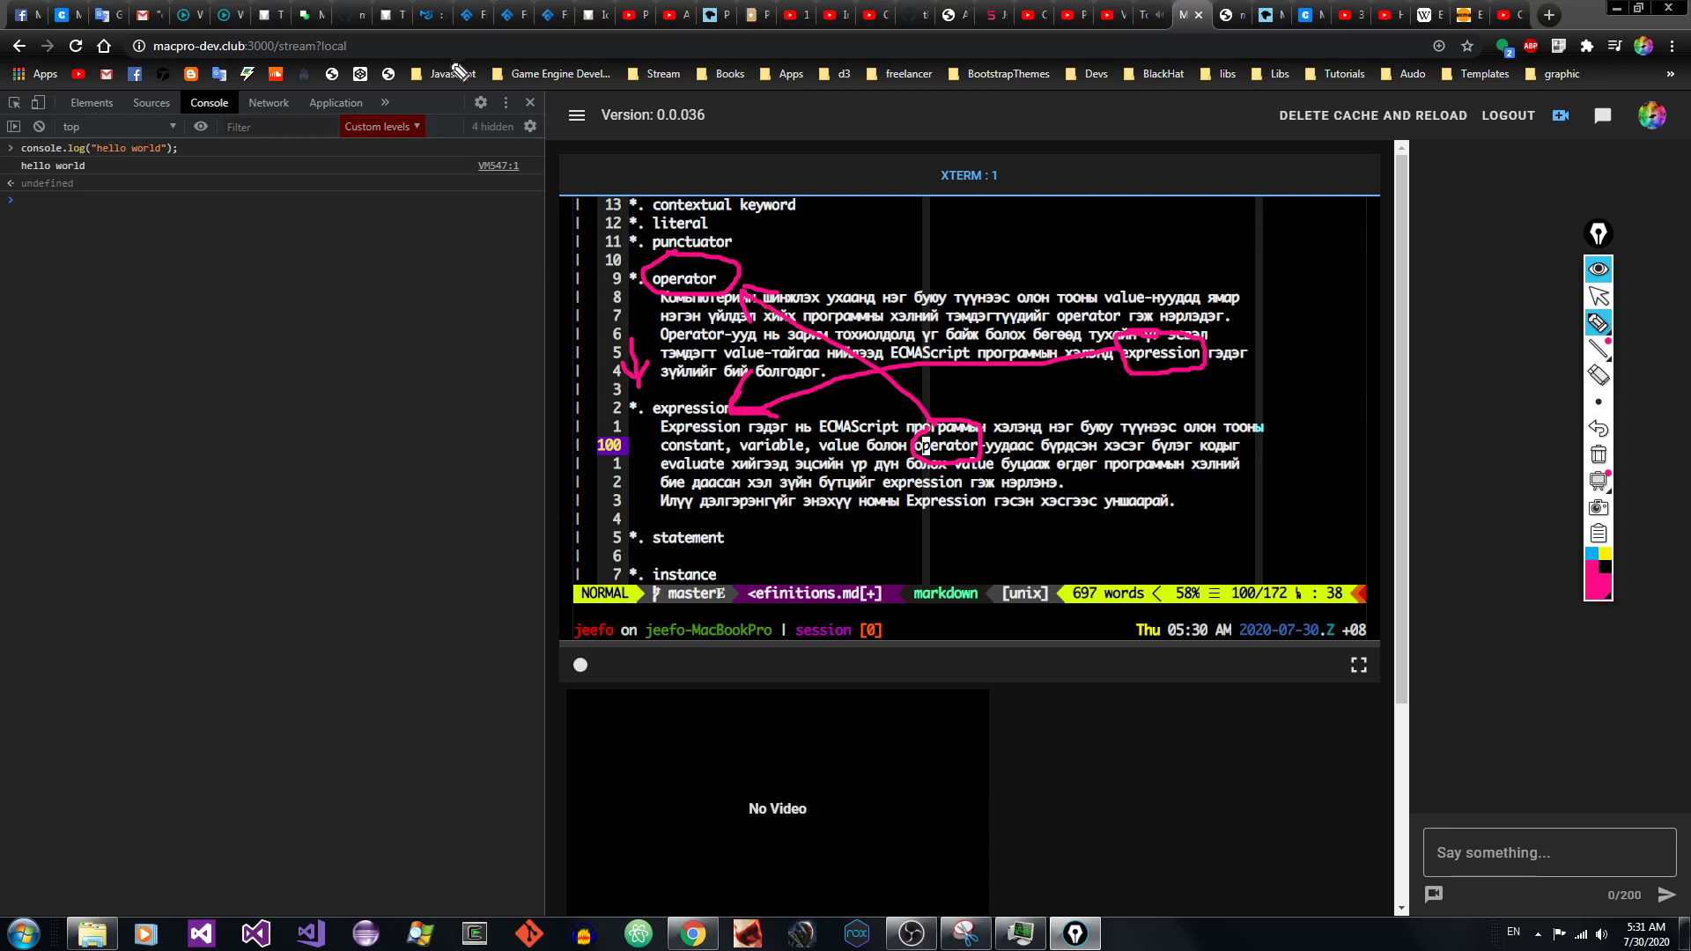
pyautogui.moveTo(614, 280)
pyautogui.mouseDown()
pyautogui.moveTo(563, 340)
pyautogui.moveTo(614, 407)
pyautogui.mouseUp()
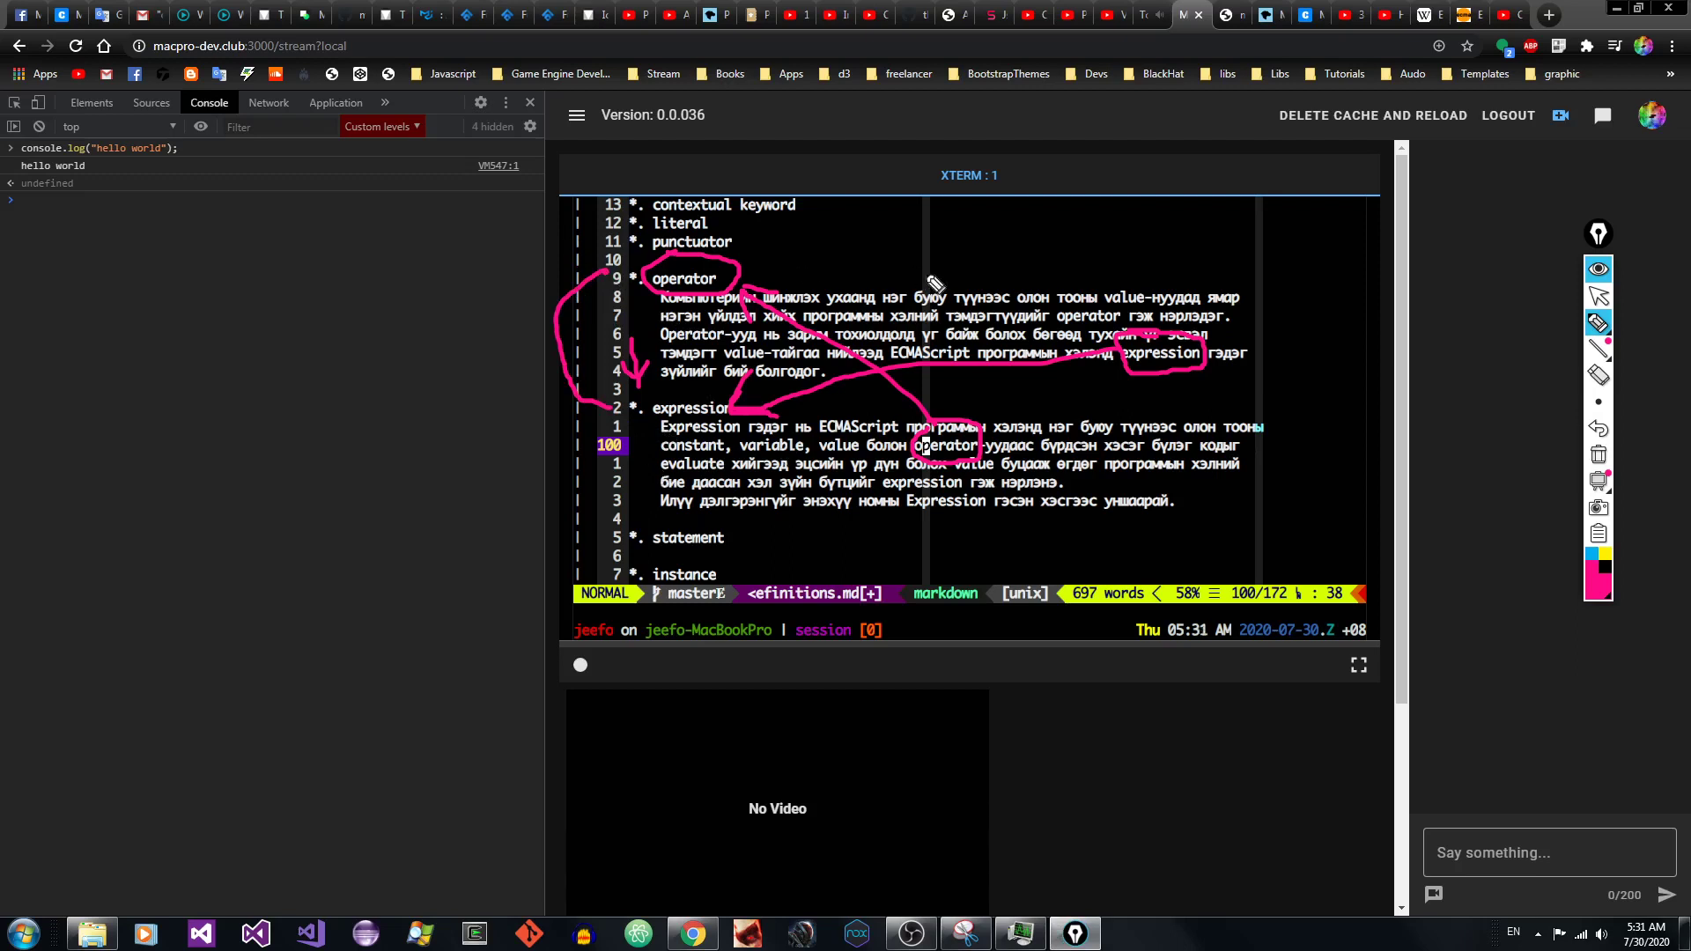
# Step: Clear all pen annotations and collapse the drawing toolbar
pyautogui.click(1598, 454)
pyautogui.click(1598, 268)
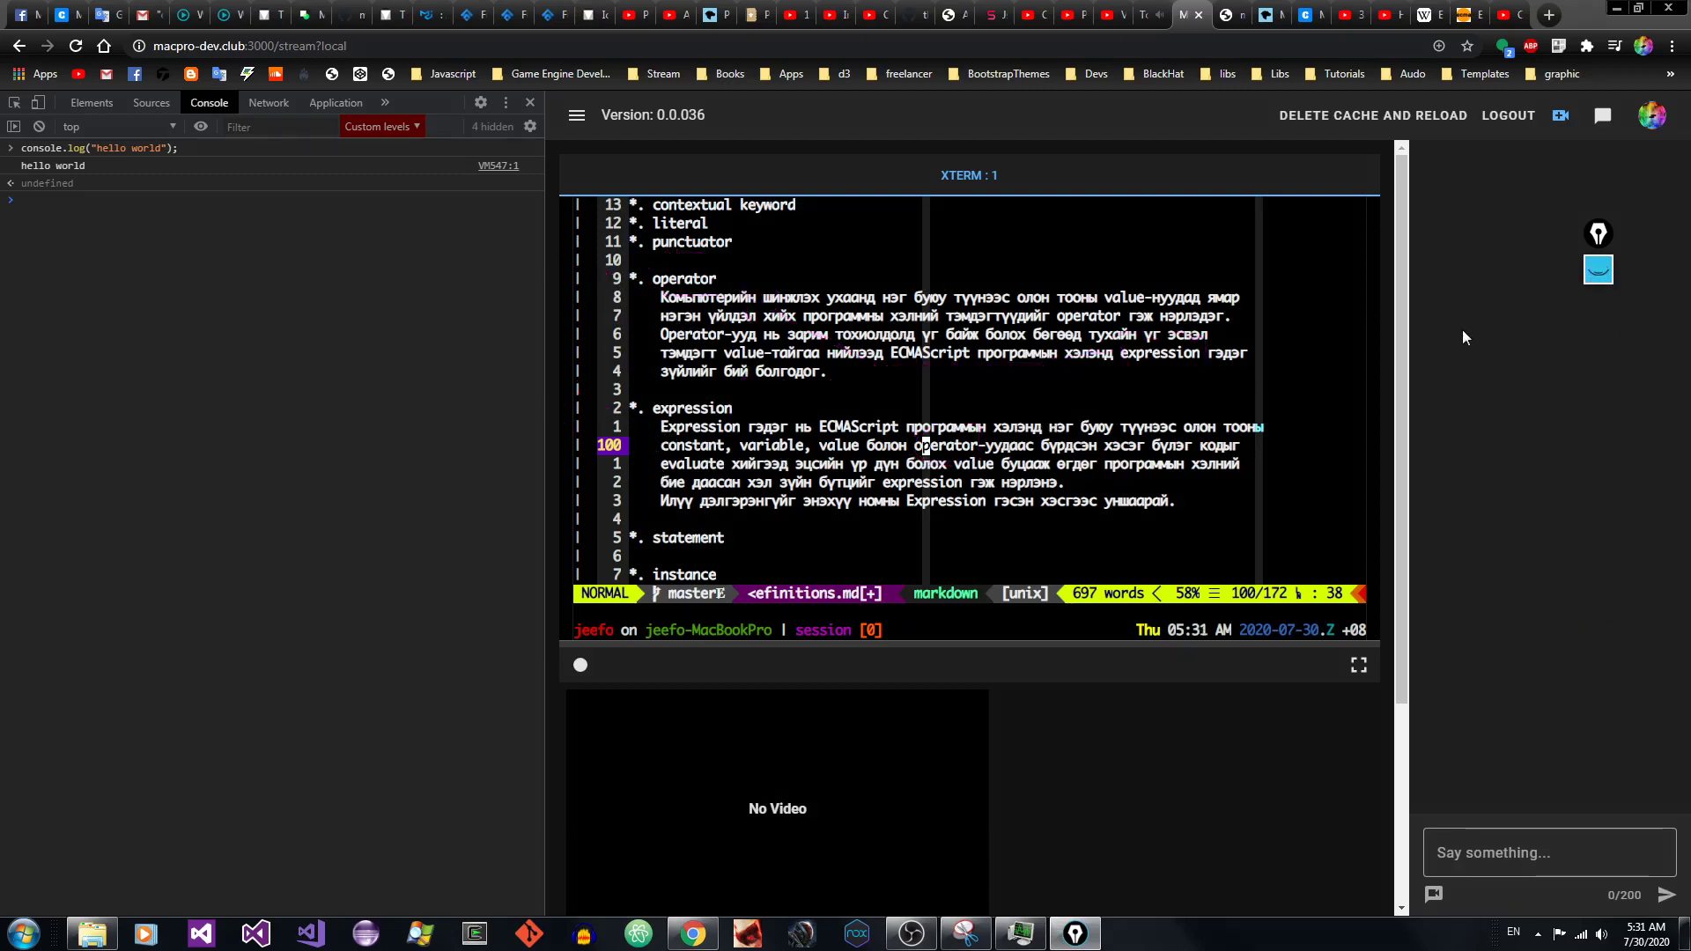
# Step: Look over the entries down to the statement heading and back up to the syntax heading
pyautogui.press('j')
pyautogui.press('j')
pyautogui.press('j')
pyautogui.press('j')
pyautogui.press('j')
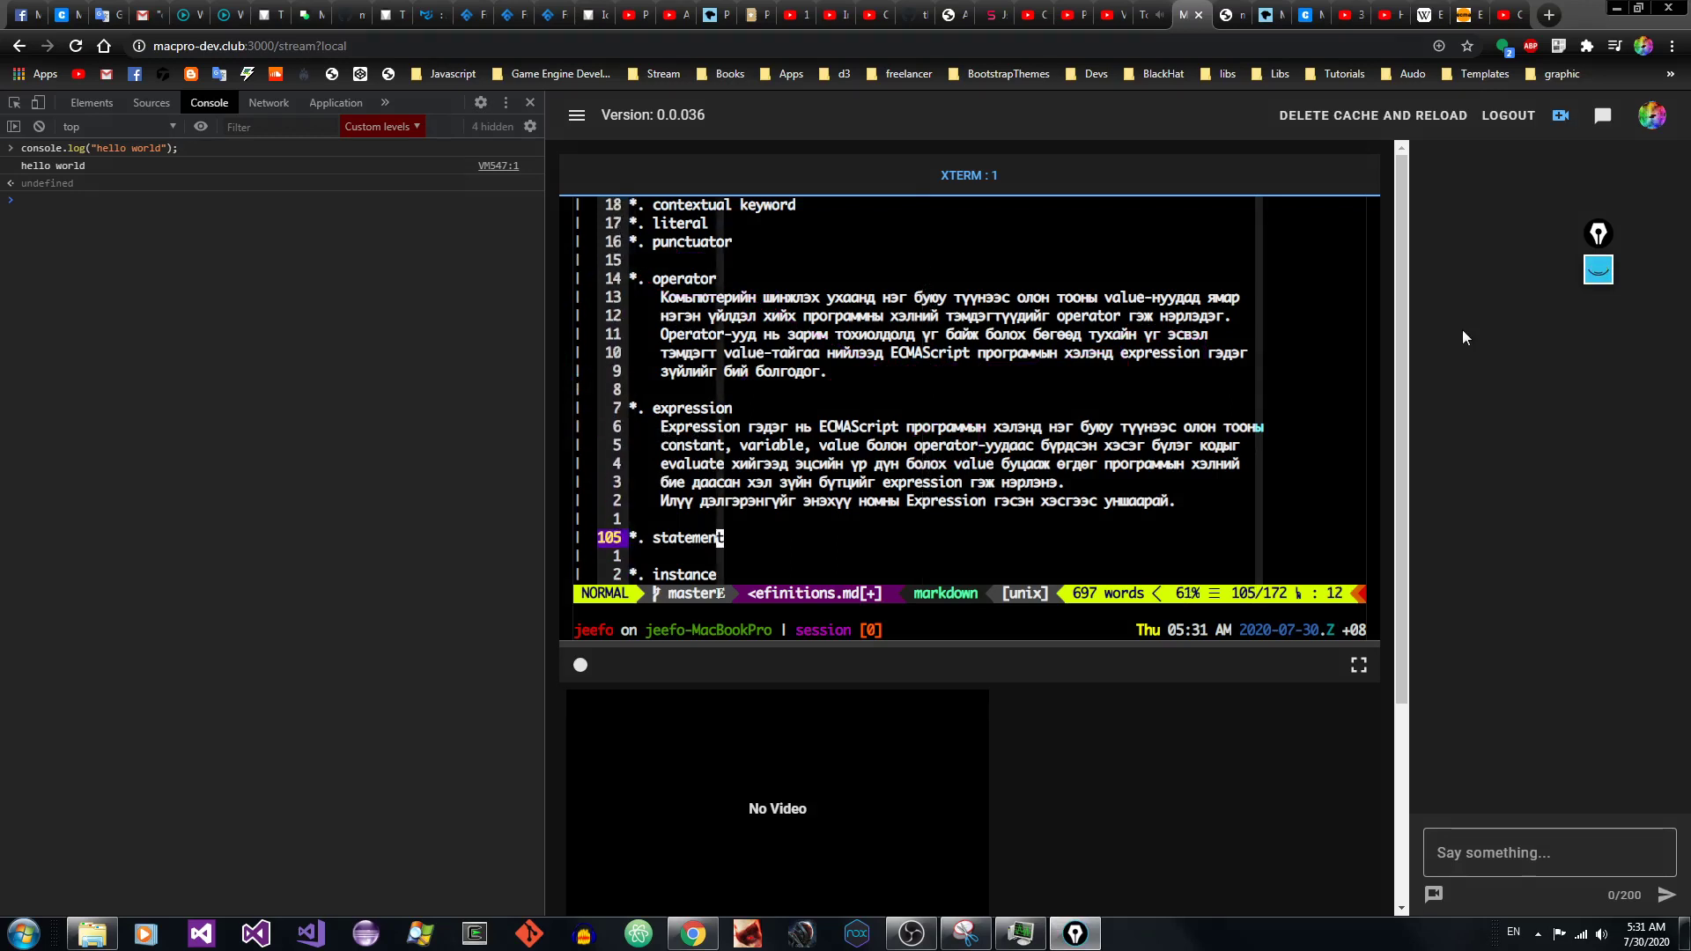
pyautogui.press('k')
pyautogui.press('k')
pyautogui.press('k')
pyautogui.press('k')
pyautogui.press('k')
pyautogui.press('k')
pyautogui.press('k')
pyautogui.press('k')
pyautogui.press('k')
pyautogui.press('k')
pyautogui.press('k')
pyautogui.press('k')
pyautogui.press('k')
pyautogui.press('k')
pyautogui.press('k')
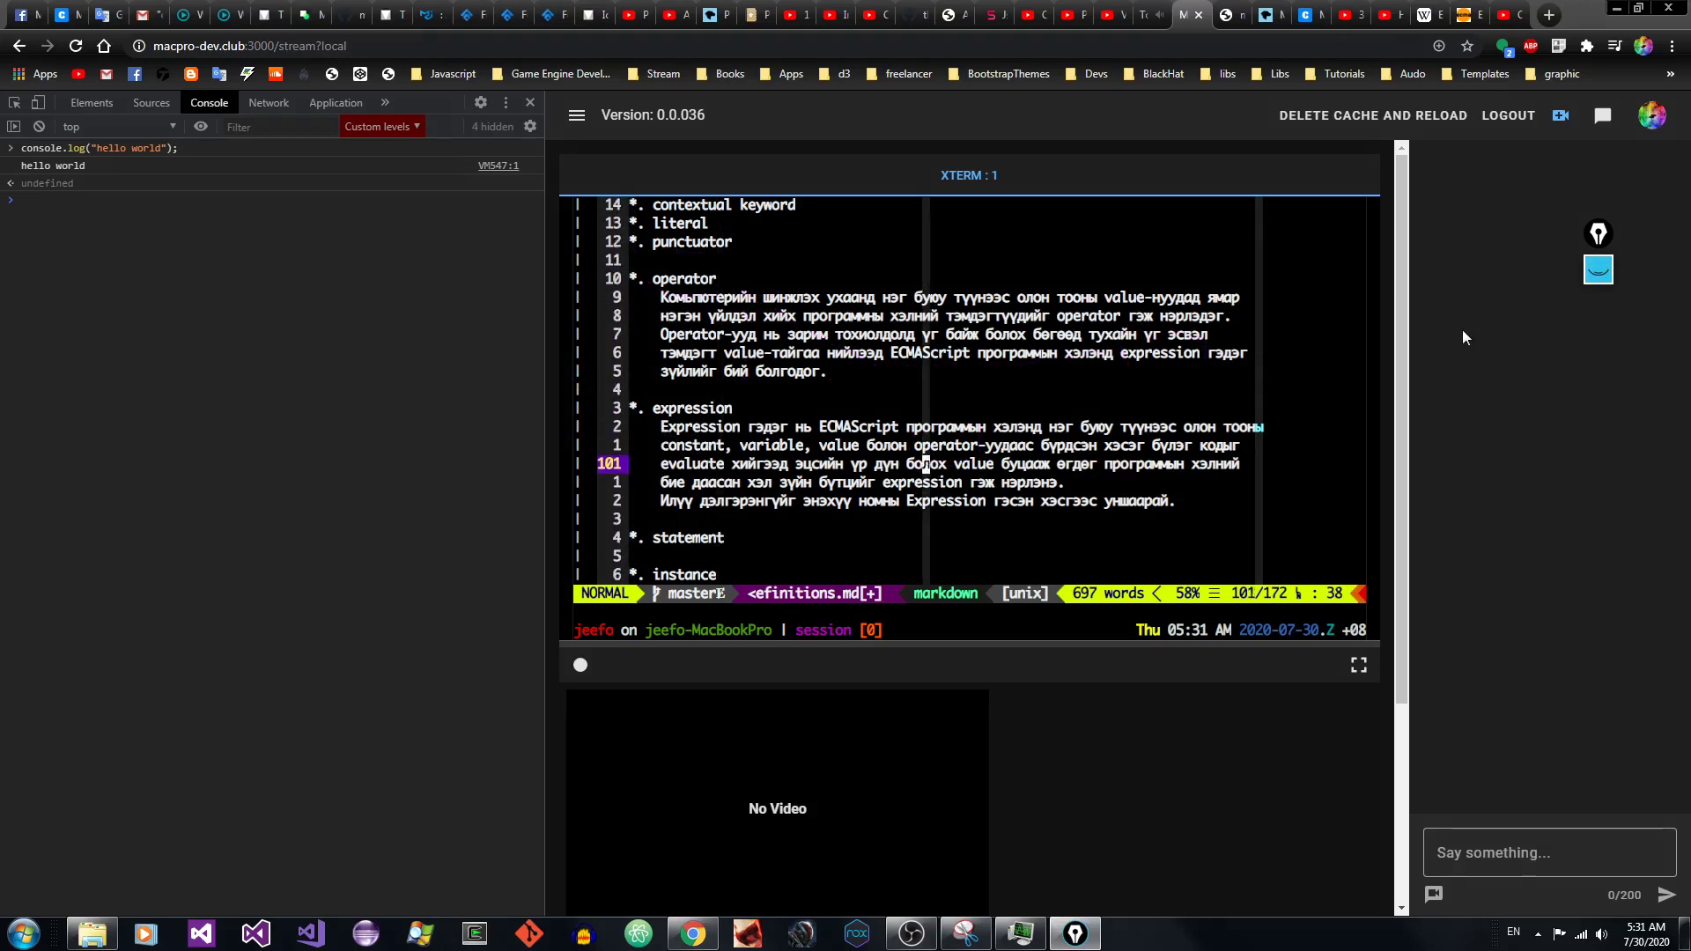
pyautogui.press('k')
pyautogui.press('k')
pyautogui.press('k')
pyautogui.press('k')
pyautogui.press('k')
pyautogui.press('k')
pyautogui.press('k')
# Step: Highlight whole lines from the syntax heading down to the statement heading
pyautogui.hotkey('shift', 'v')
pyautogui.press('j')
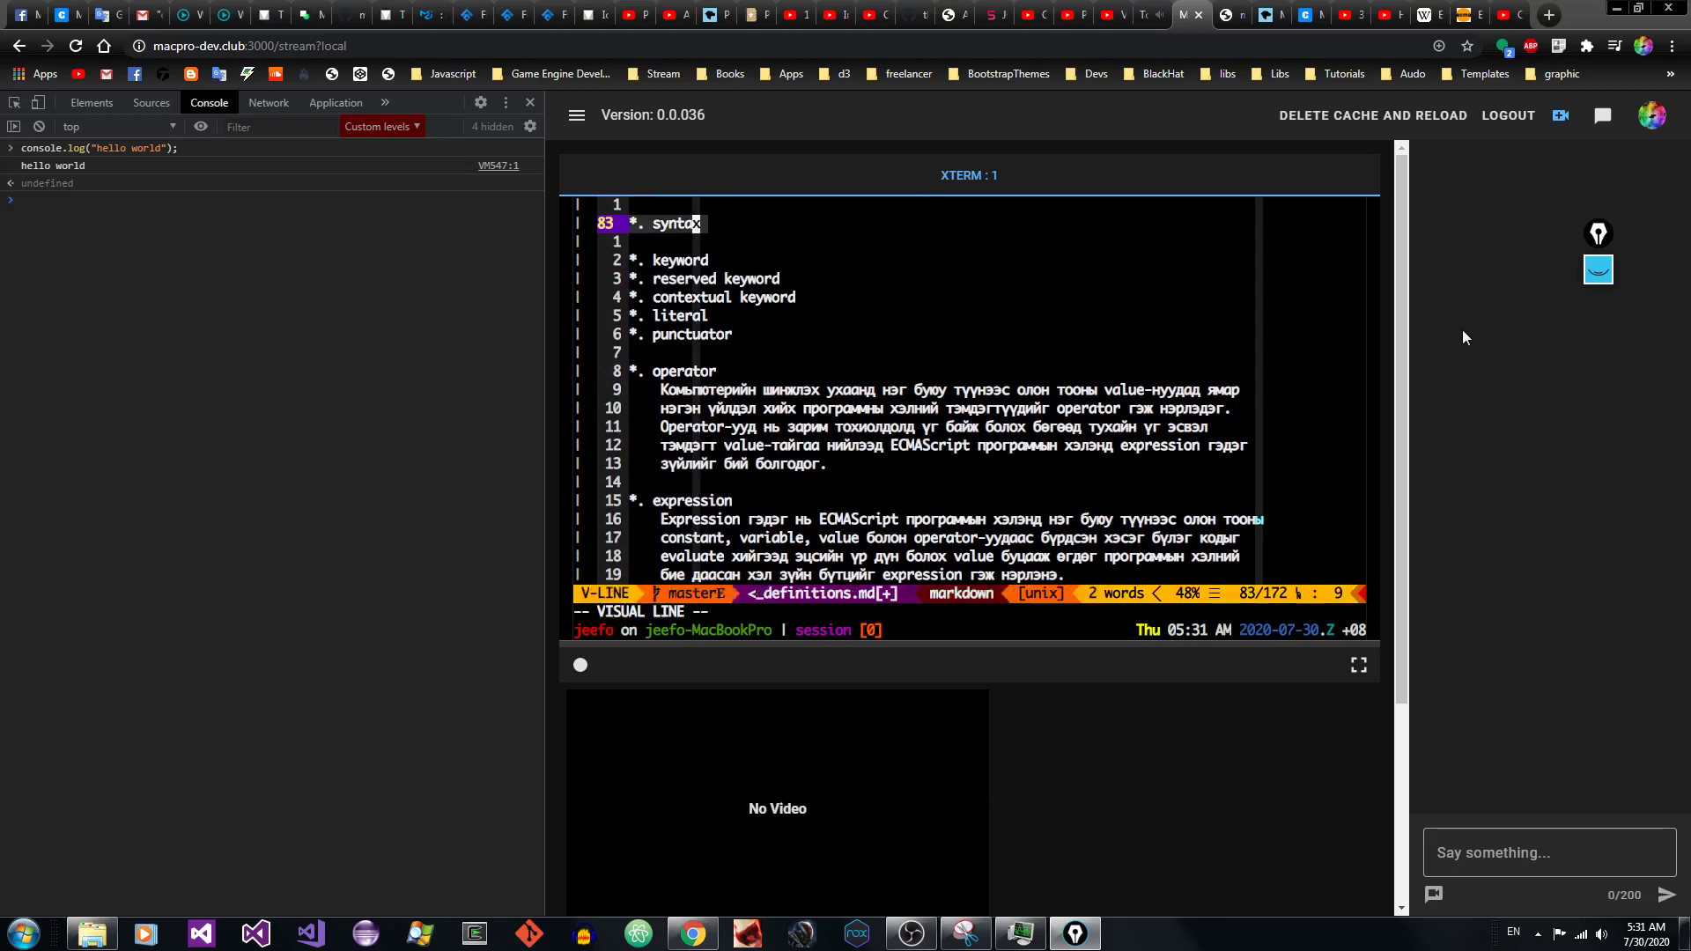
pyautogui.press('j')
pyautogui.press('j')
pyautogui.press('j')
pyautogui.press('j')
pyautogui.press('j')
pyautogui.press('j')
pyautogui.press('j')
pyautogui.press('j')
pyautogui.press('j')
pyautogui.press('j')
pyautogui.press('j')
pyautogui.press('j')
pyautogui.press('j')
pyautogui.press('j')
pyautogui.press('j')
pyautogui.press('j')
pyautogui.press('j')
pyautogui.press('j')
pyautogui.press('j')
pyautogui.press('j')
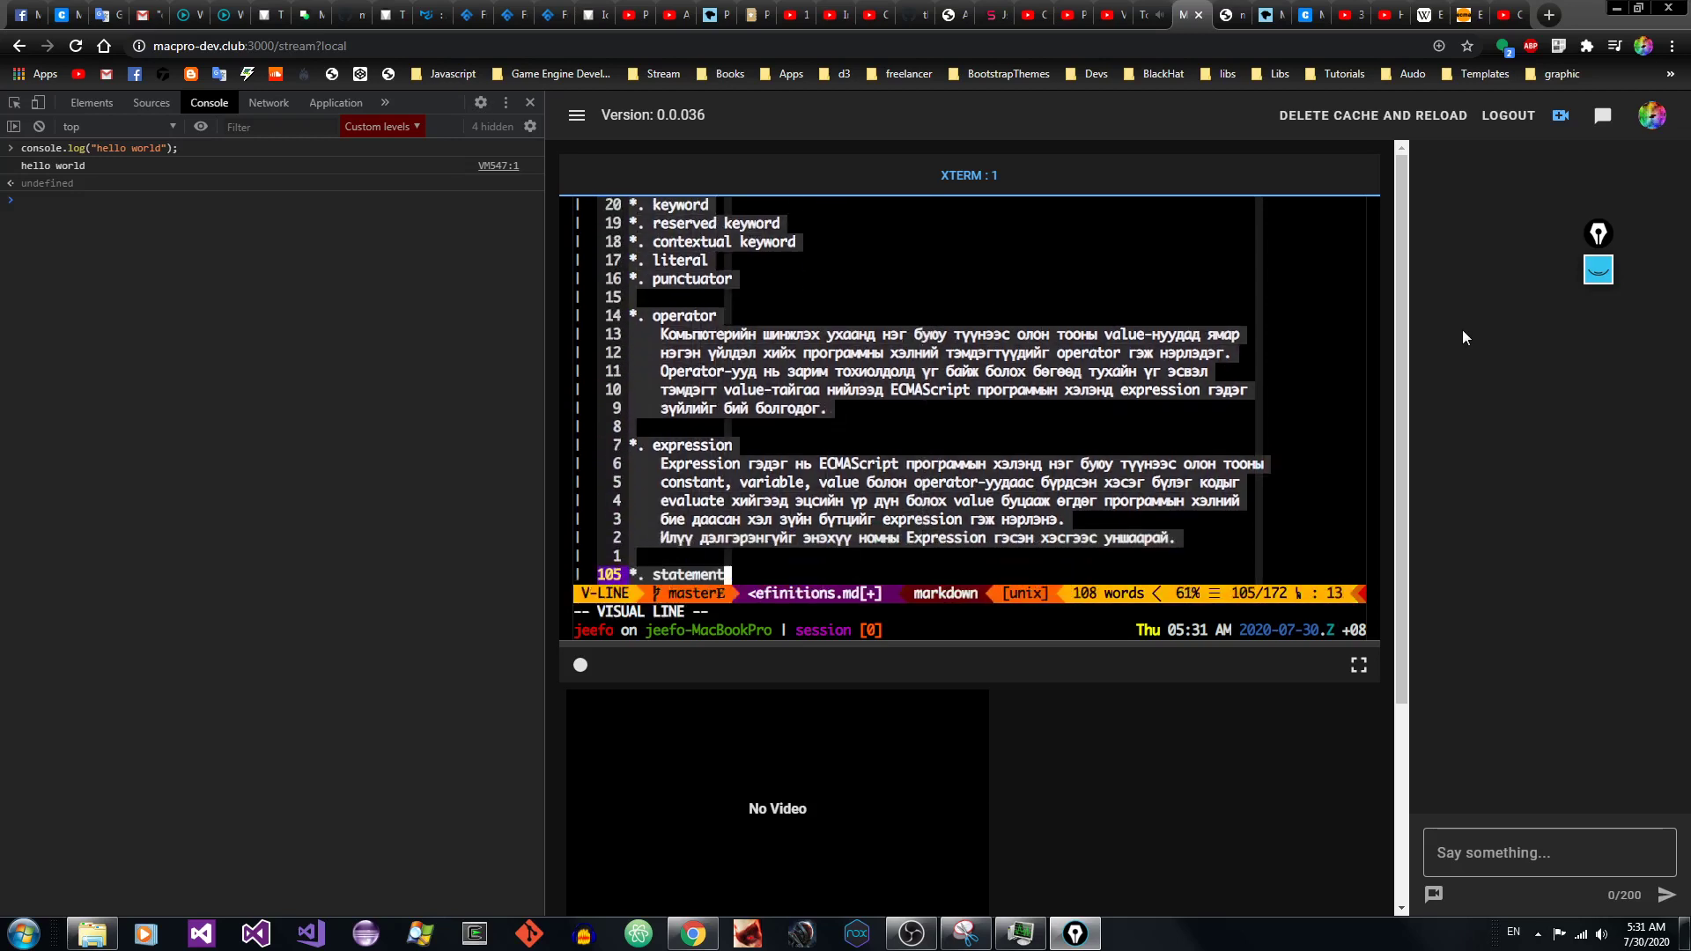
# Step: Shrink the line selection back up so it ends at the keyword heading
pyautogui.press('k')
pyautogui.press('k')
pyautogui.press('k')
pyautogui.press('k')
pyautogui.press('k')
pyautogui.press('k')
pyautogui.press('k')
pyautogui.press('k')
pyautogui.press('k')
pyautogui.press('k')
pyautogui.press('k')
pyautogui.press('k')
pyautogui.press('k')
pyautogui.press('k')
pyautogui.press('k')
pyautogui.press('k')
pyautogui.press('k')
pyautogui.press('k')
pyautogui.press('k')
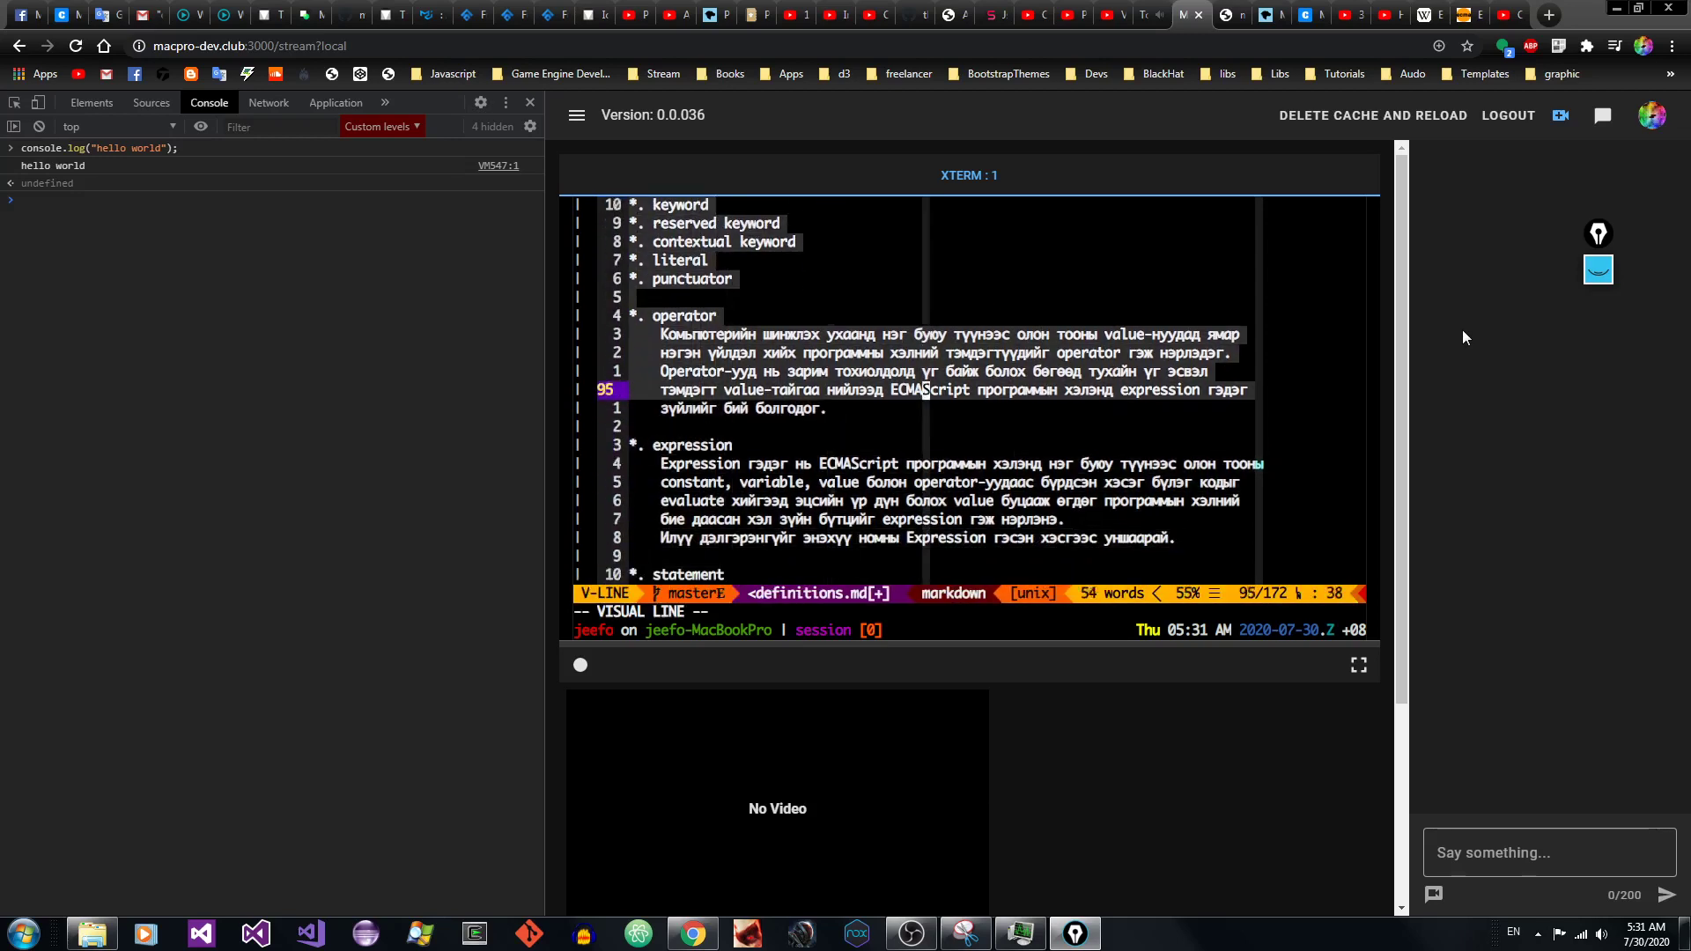
pyautogui.press('k')
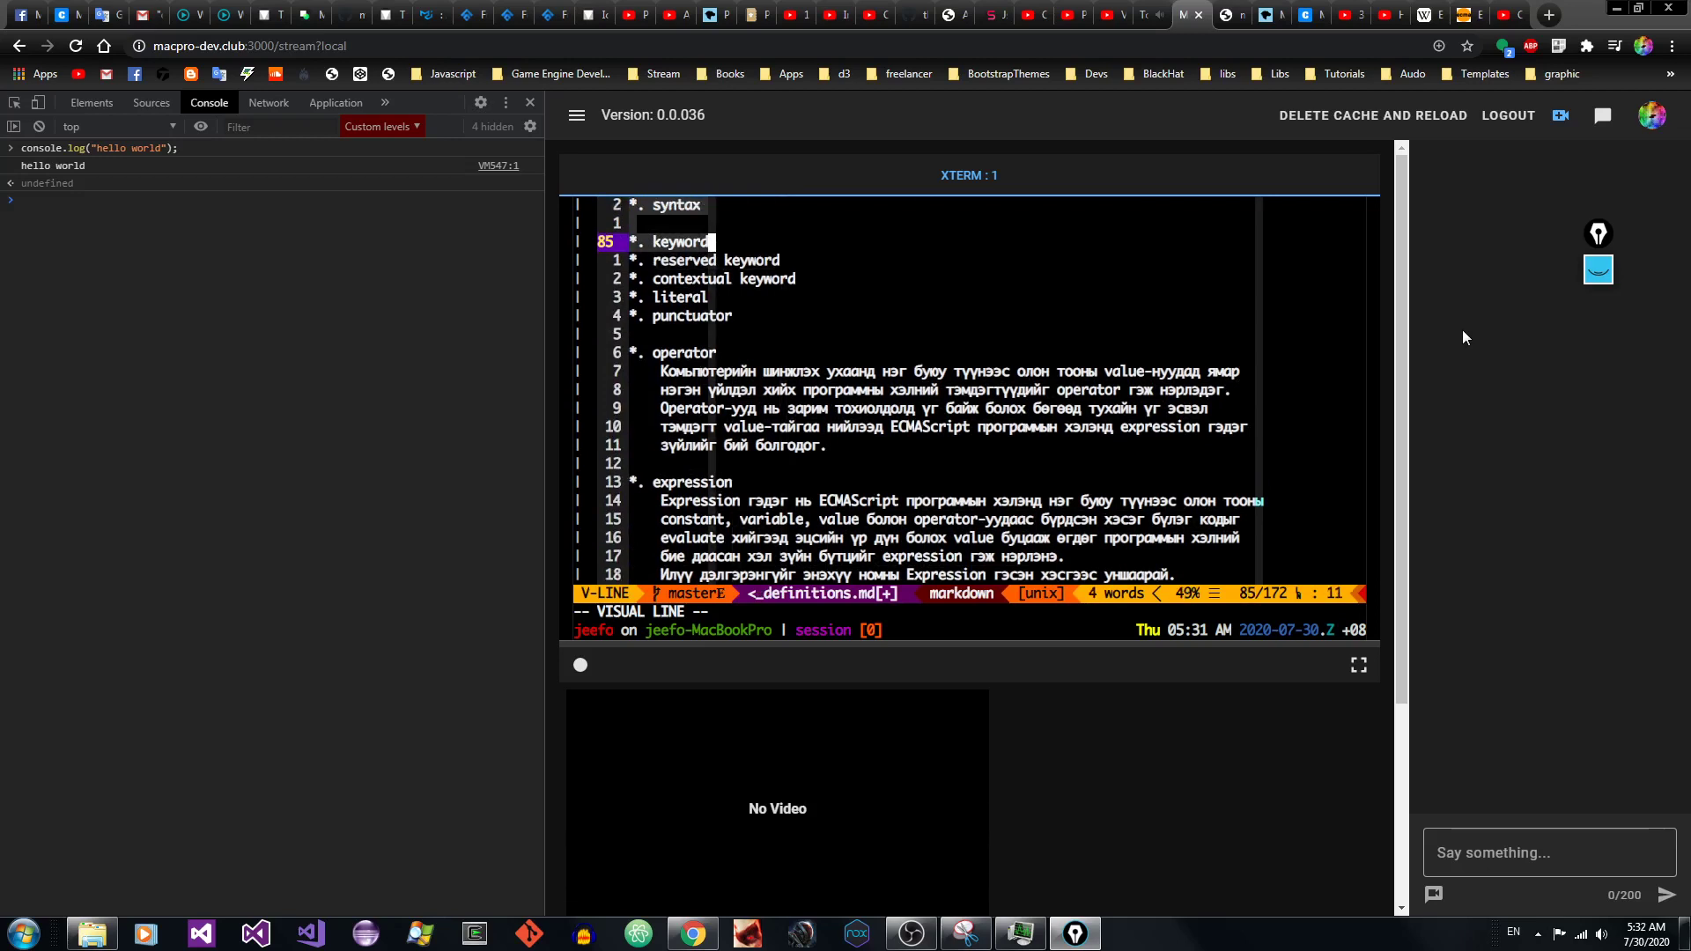
# Step: Extend the line selection from the keyword heading down into the operator definition, and clear the selection
pyautogui.press('j')
pyautogui.press('j')
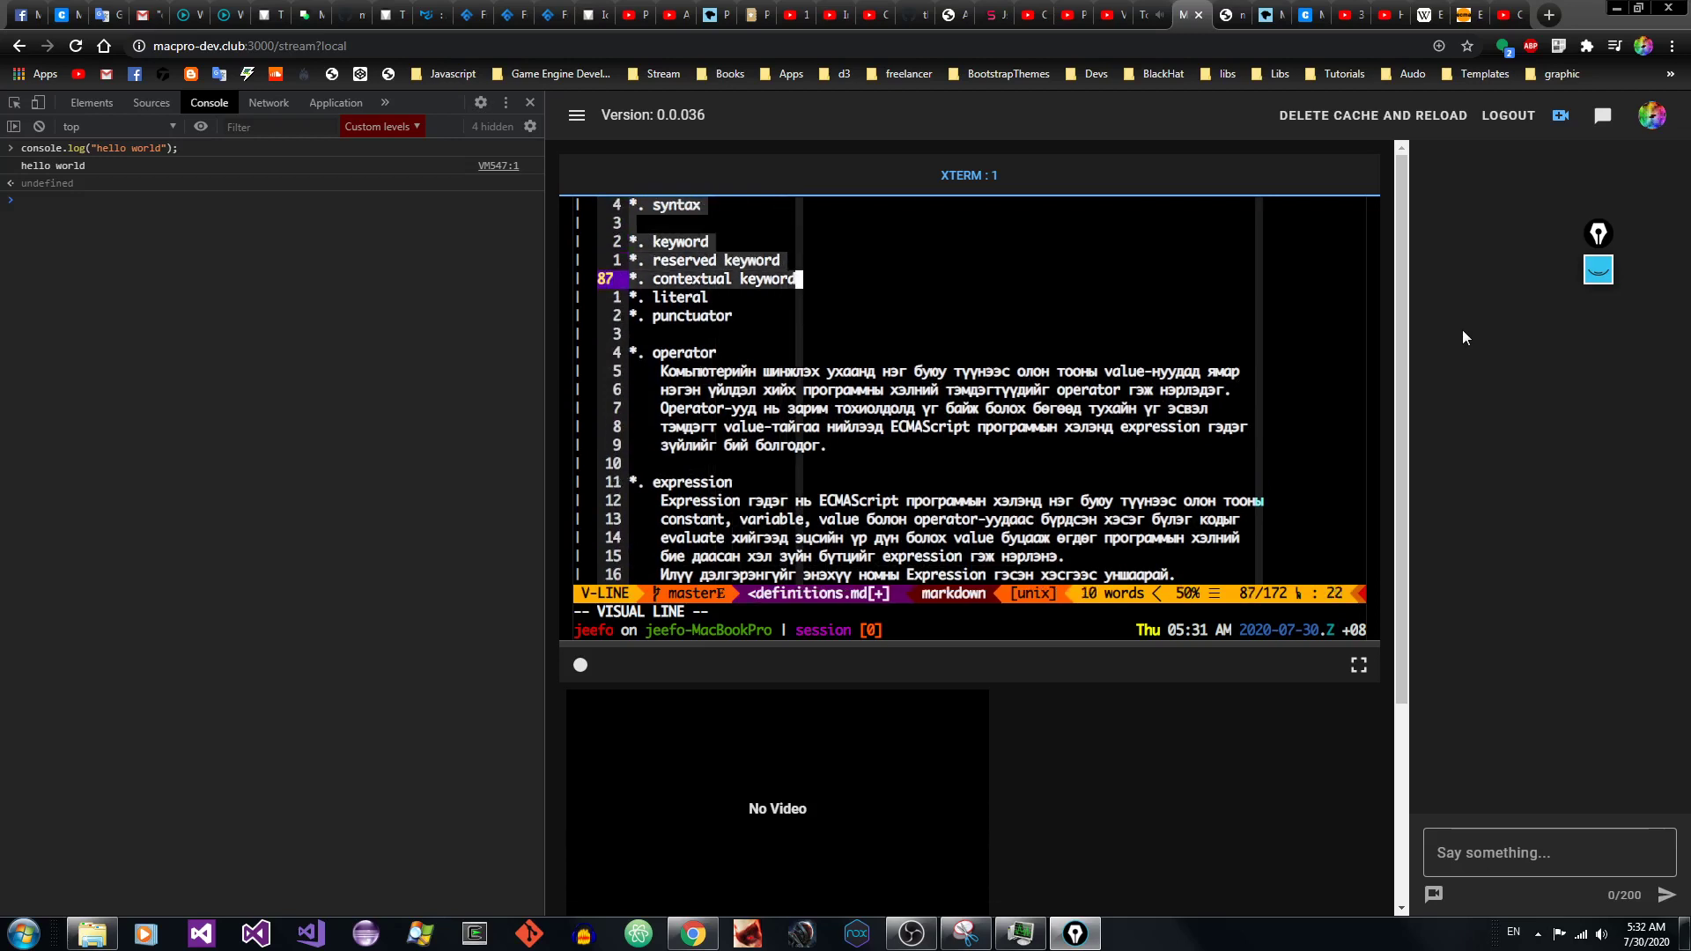
pyautogui.press('j')
pyautogui.press('j')
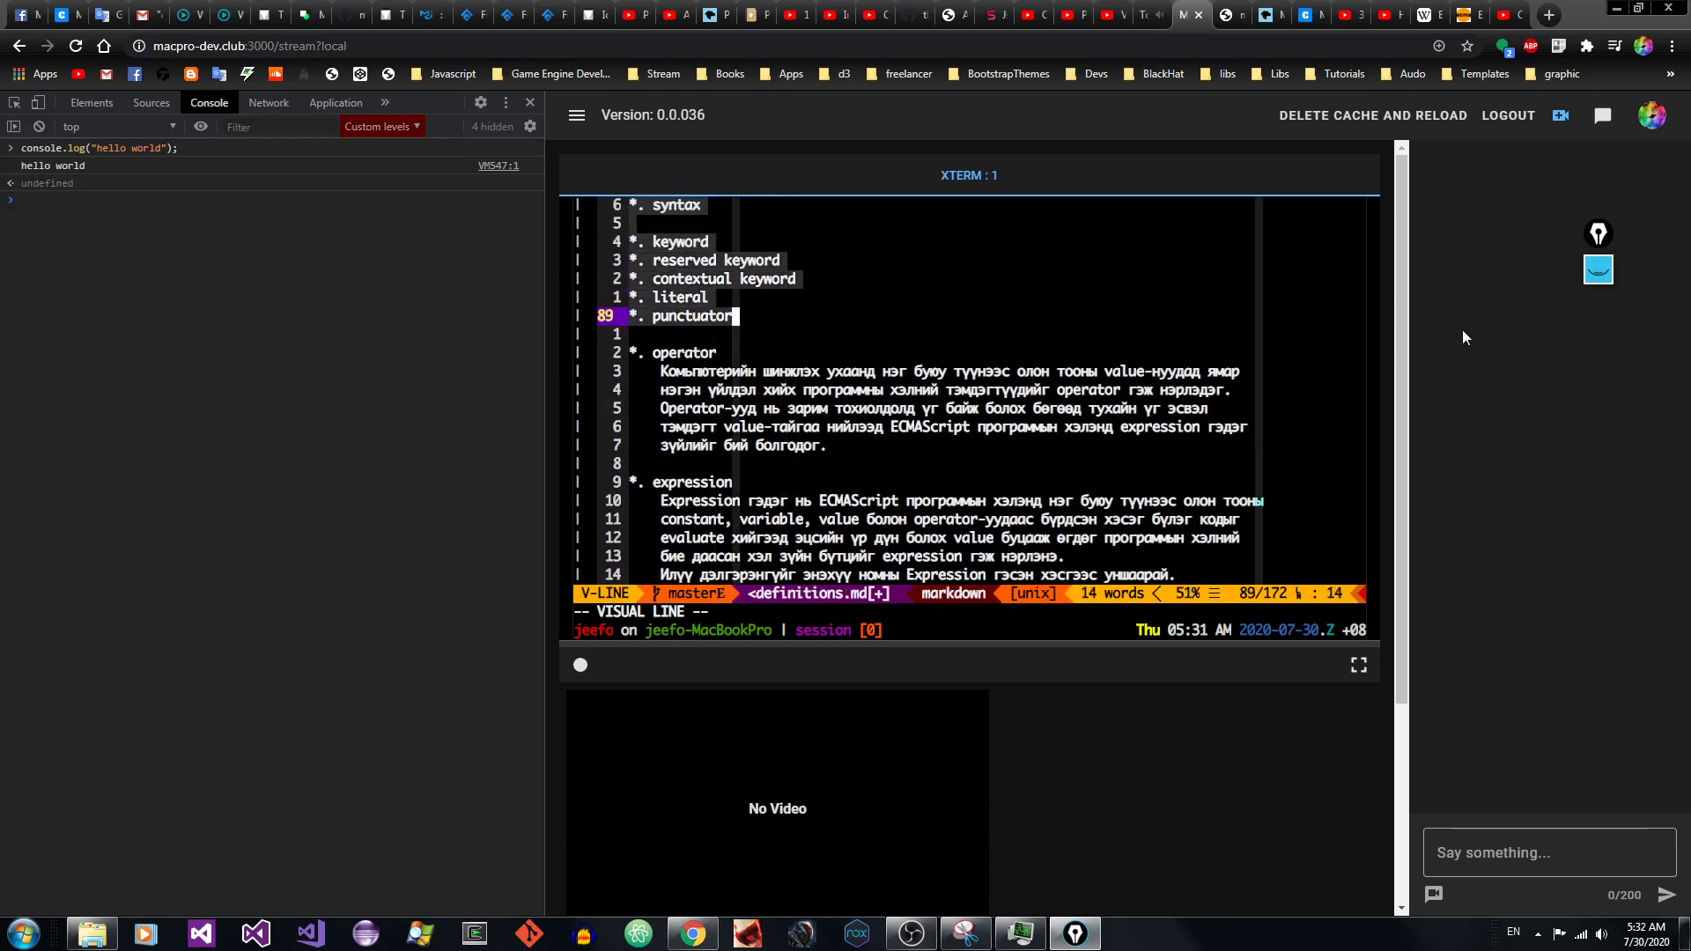
pyautogui.press('j')
pyautogui.press('j')
pyautogui.press('j')
pyautogui.press('j')
pyautogui.press('j')
pyautogui.press('j')
pyautogui.press('j')
pyautogui.press('j')
pyautogui.press('j')
pyautogui.press('j')
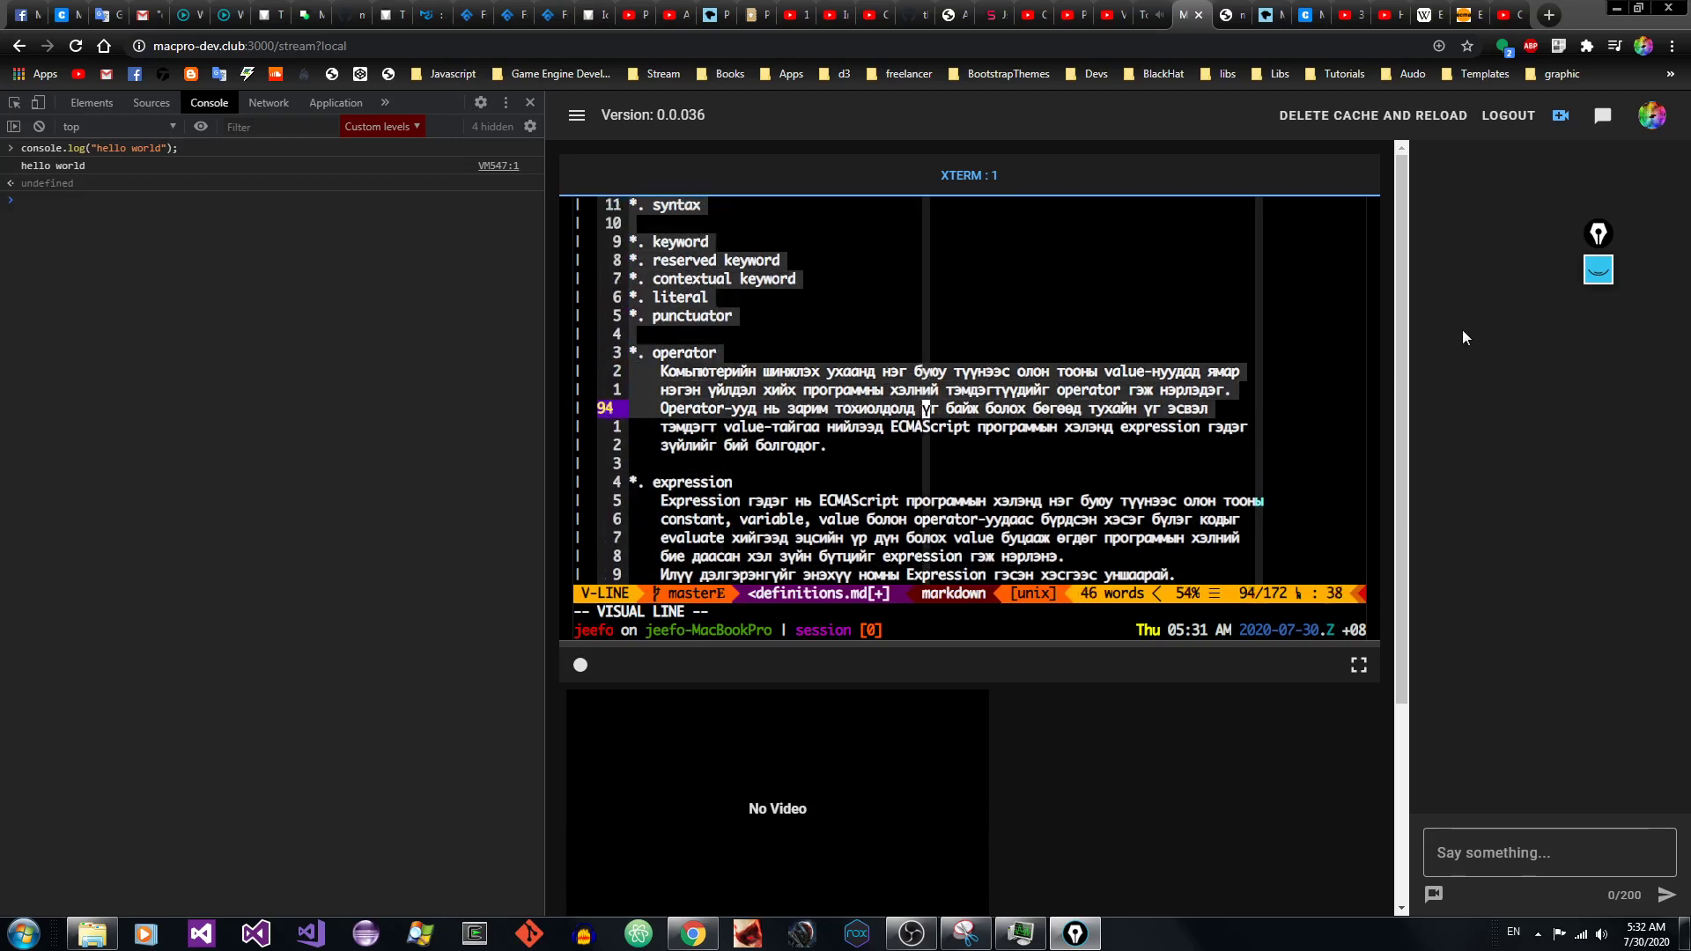
pyautogui.press('Escape')
# Step: Look over the entries from the operator definition down to the String and Number headings, returning to the object entry
pyautogui.press('j')
pyautogui.press('j')
pyautogui.press('j')
pyautogui.press('j')
pyautogui.press('j')
pyautogui.press('j')
pyautogui.press('j')
pyautogui.press('j')
pyautogui.press('j')
pyautogui.press('j')
pyautogui.press('j')
pyautogui.press('j')
pyautogui.press('j')
pyautogui.press('j')
pyautogui.press('j')
pyautogui.press('j')
pyautogui.press('j')
pyautogui.press('j')
pyautogui.press('j')
pyautogui.press('j')
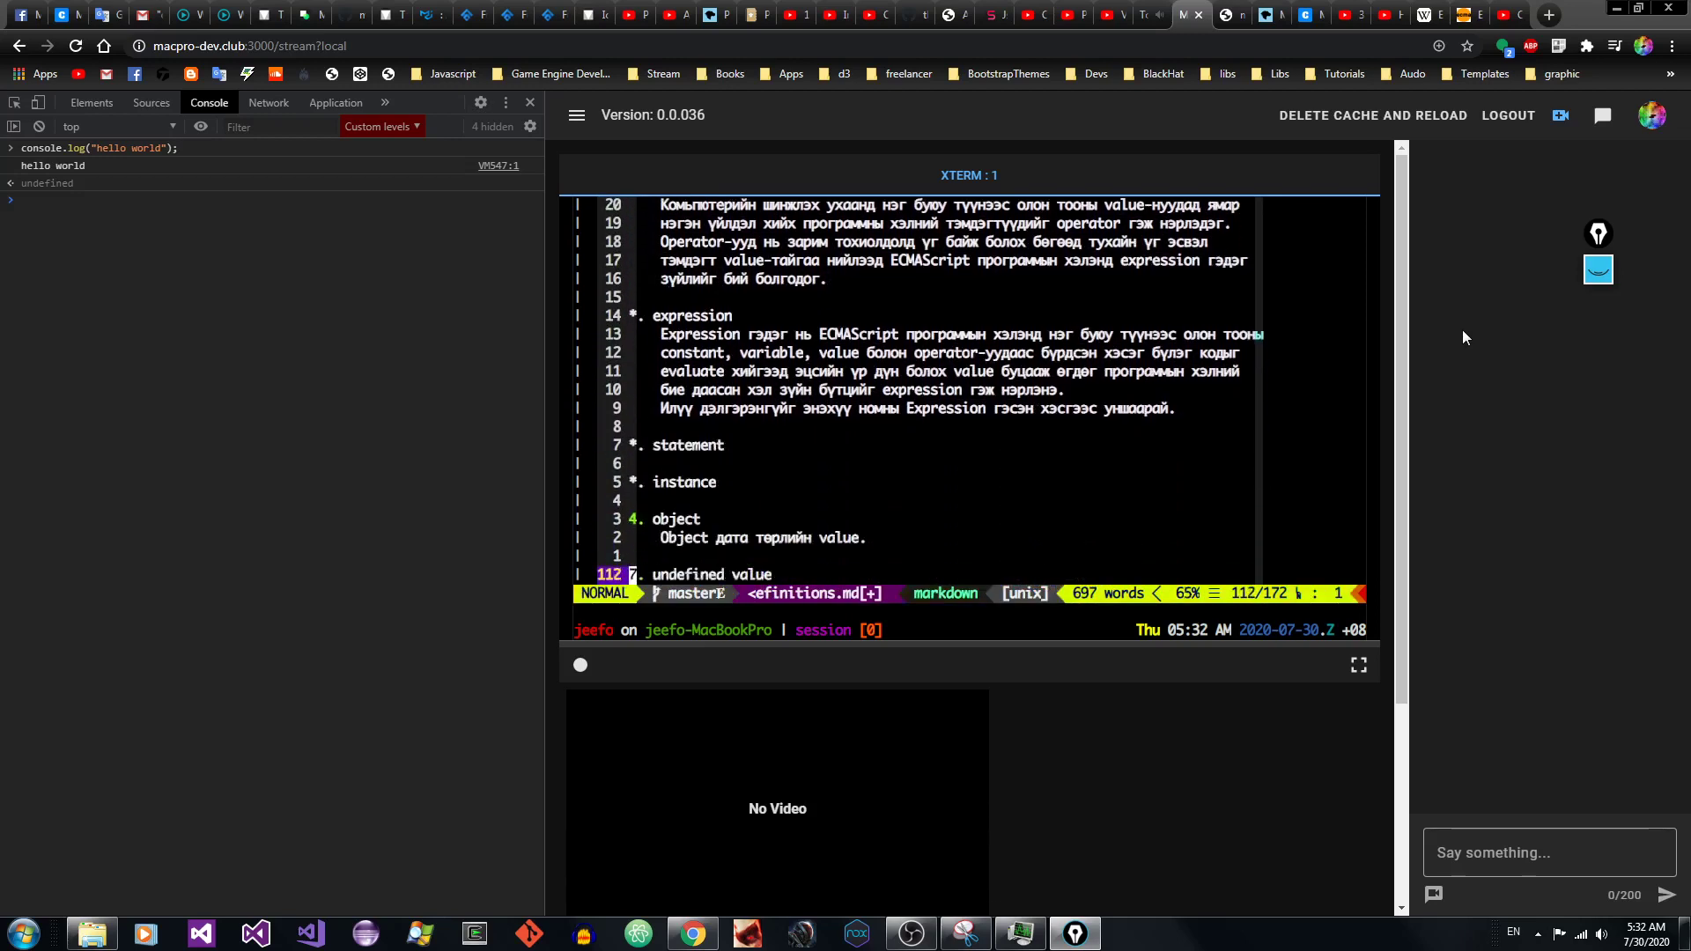
pyautogui.press('k')
pyautogui.press('k')
pyautogui.press('k')
pyautogui.press('k')
pyautogui.press('k')
pyautogui.press('k')
pyautogui.press('k')
pyautogui.press('k')
pyautogui.press('k')
pyautogui.press('k')
pyautogui.press('k')
pyautogui.press('k')
pyautogui.press('k')
pyautogui.press('k')
pyautogui.press('k')
pyautogui.press('k')
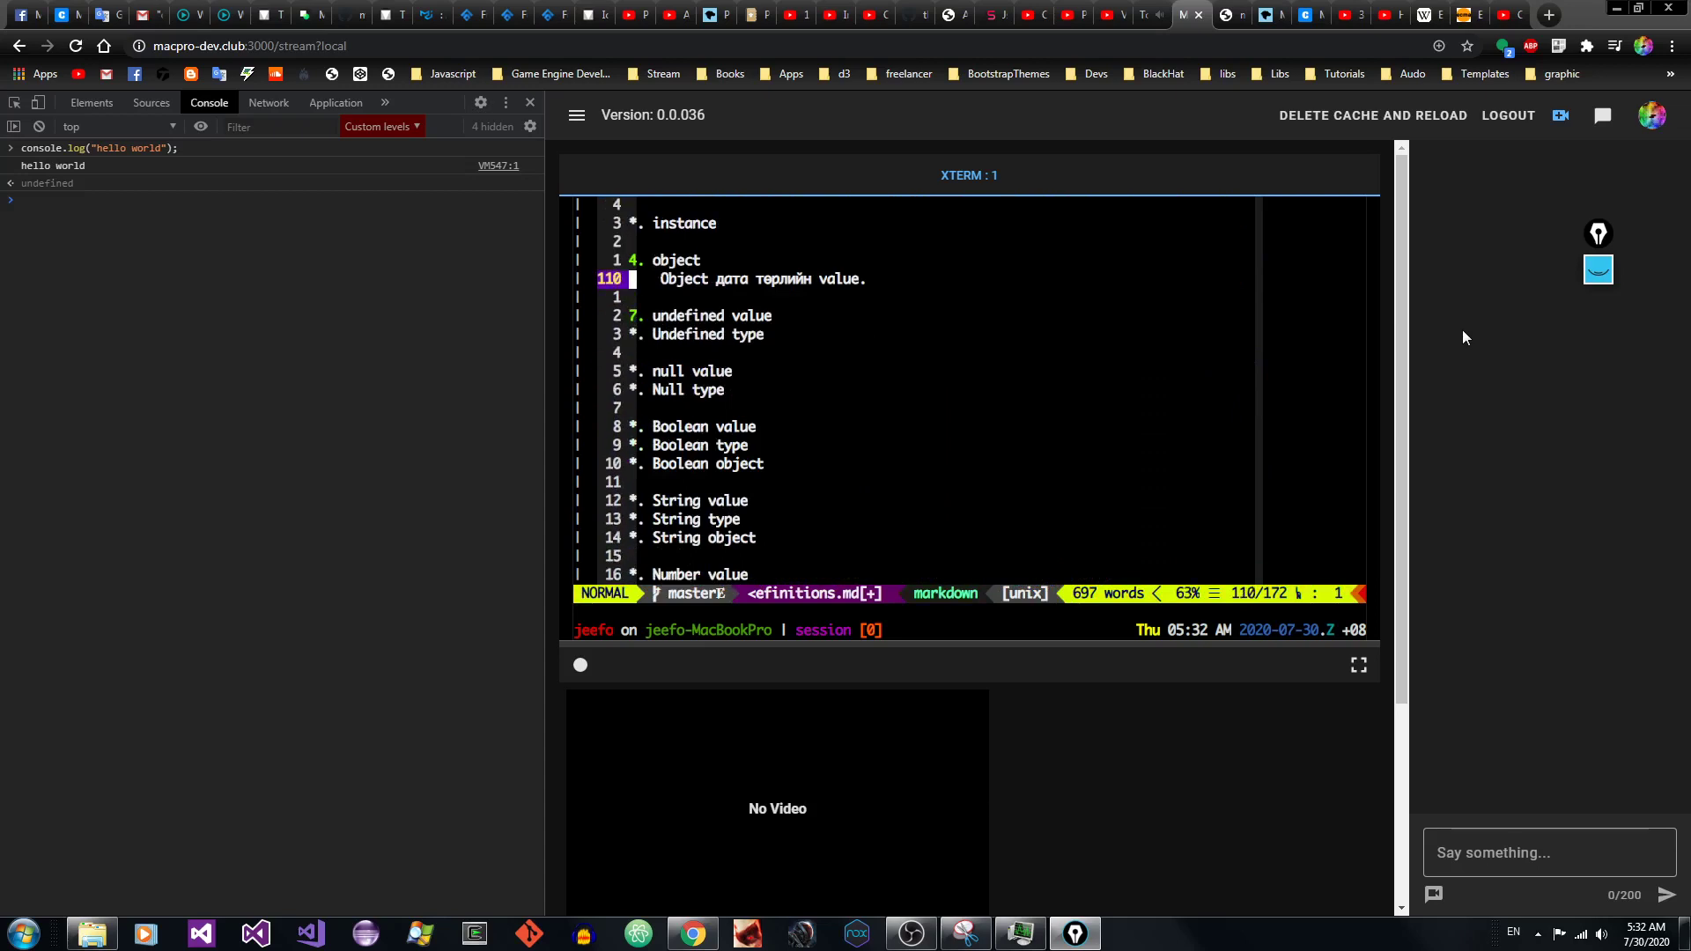
# Step: Highlight whole lines from the object heading to just below the Undefined type heading, and clear the selection
pyautogui.hotkey('shift', 'v')
pyautogui.press('j')
pyautogui.press('j')
pyautogui.press('j')
pyautogui.press('j')
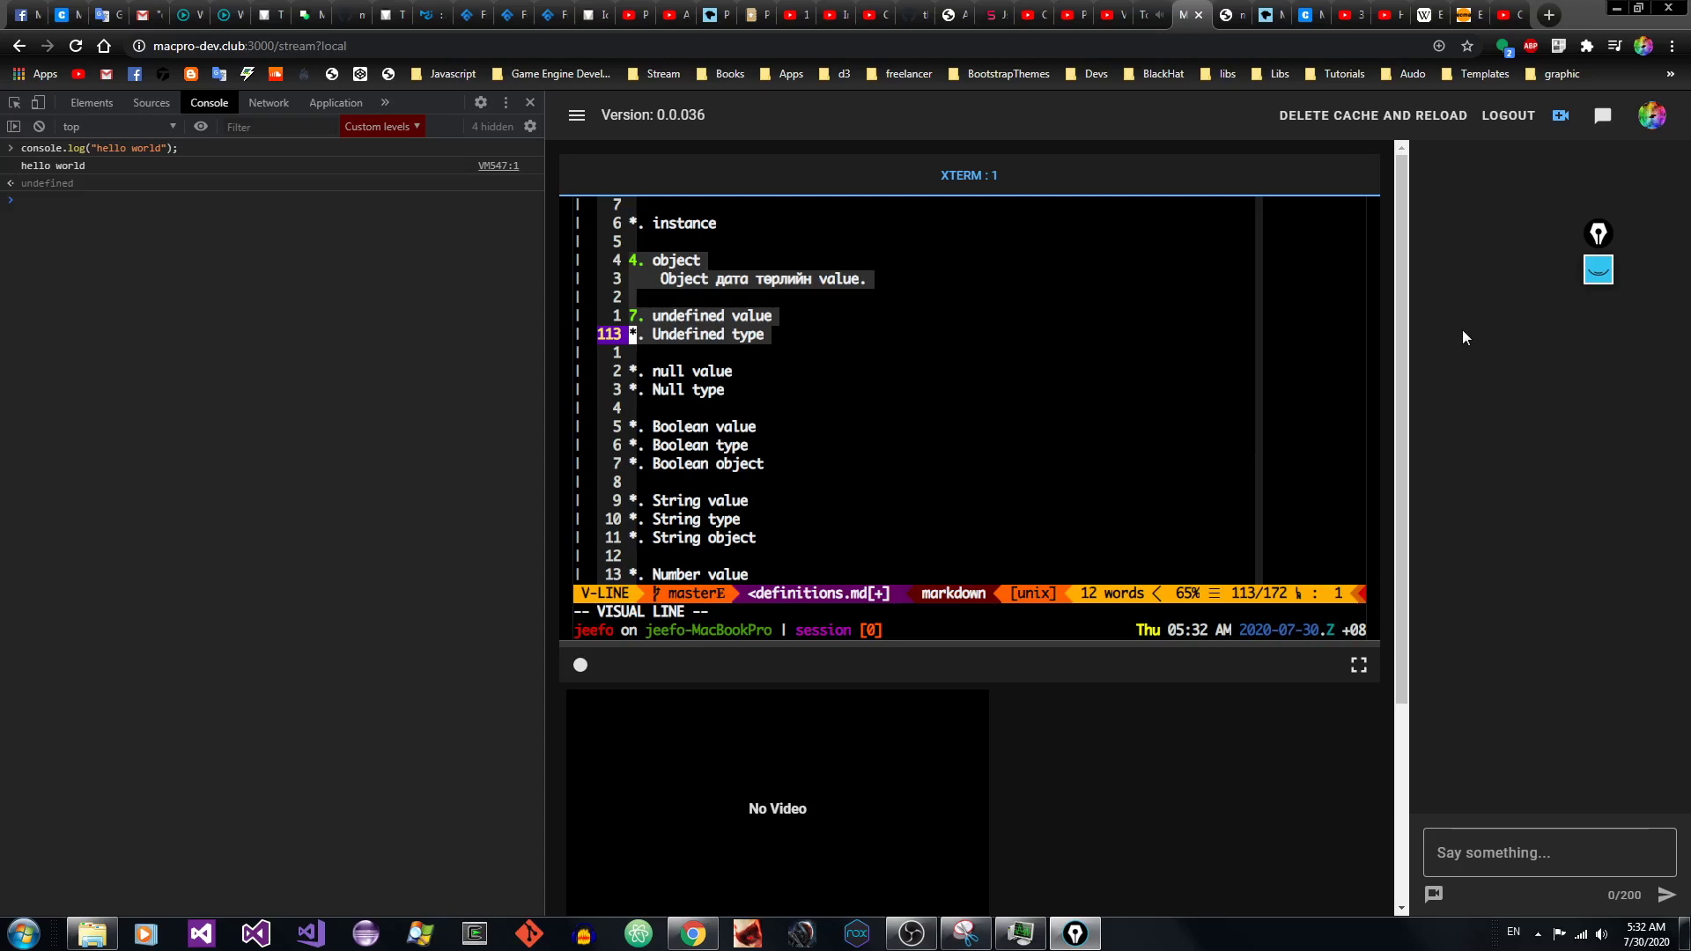
pyautogui.press('j')
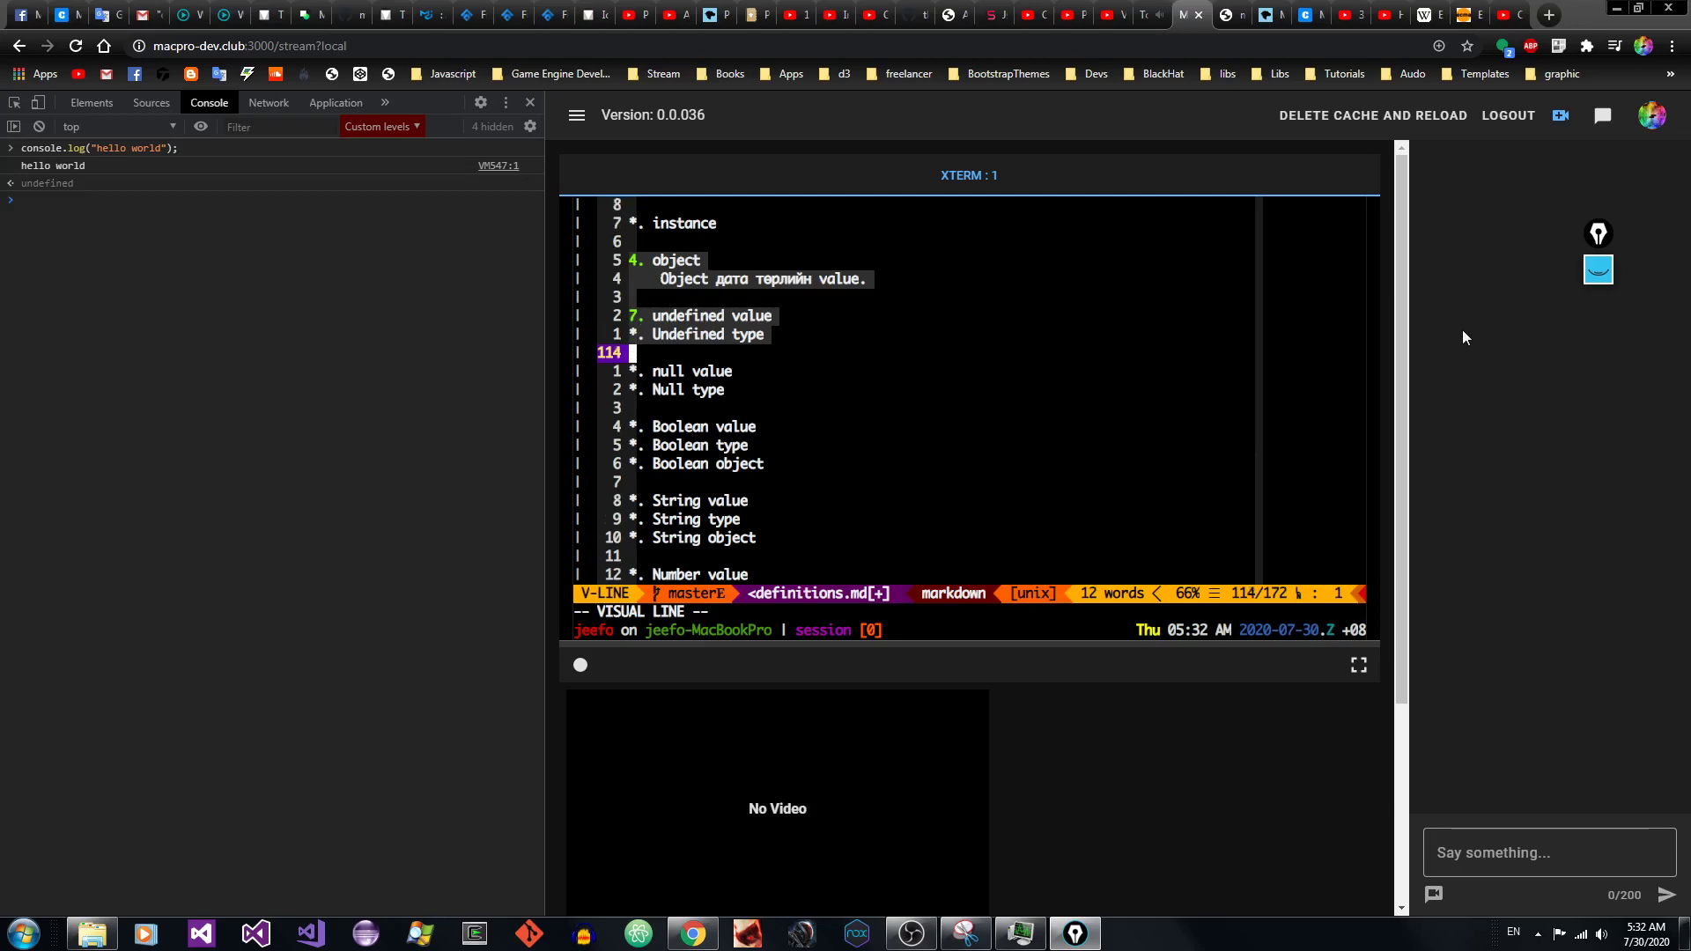
pyautogui.press('k')
pyautogui.press('k')
pyautogui.press('Escape')
# Step: Look back up through the statement, evaluation and constant entries to the type entry near the chapter's start
pyautogui.press('k')
pyautogui.press('k')
pyautogui.press('k')
pyautogui.press('k')
pyautogui.press('k')
pyautogui.press('k')
pyautogui.press('k')
pyautogui.press('k')
pyautogui.press('k')
pyautogui.press('k')
pyautogui.press('k')
pyautogui.press('k')
pyautogui.press('k')
pyautogui.press('k')
pyautogui.press('k')
pyautogui.press('k')
pyautogui.press('k')
pyautogui.press('k')
pyautogui.press('k')
pyautogui.press('k')
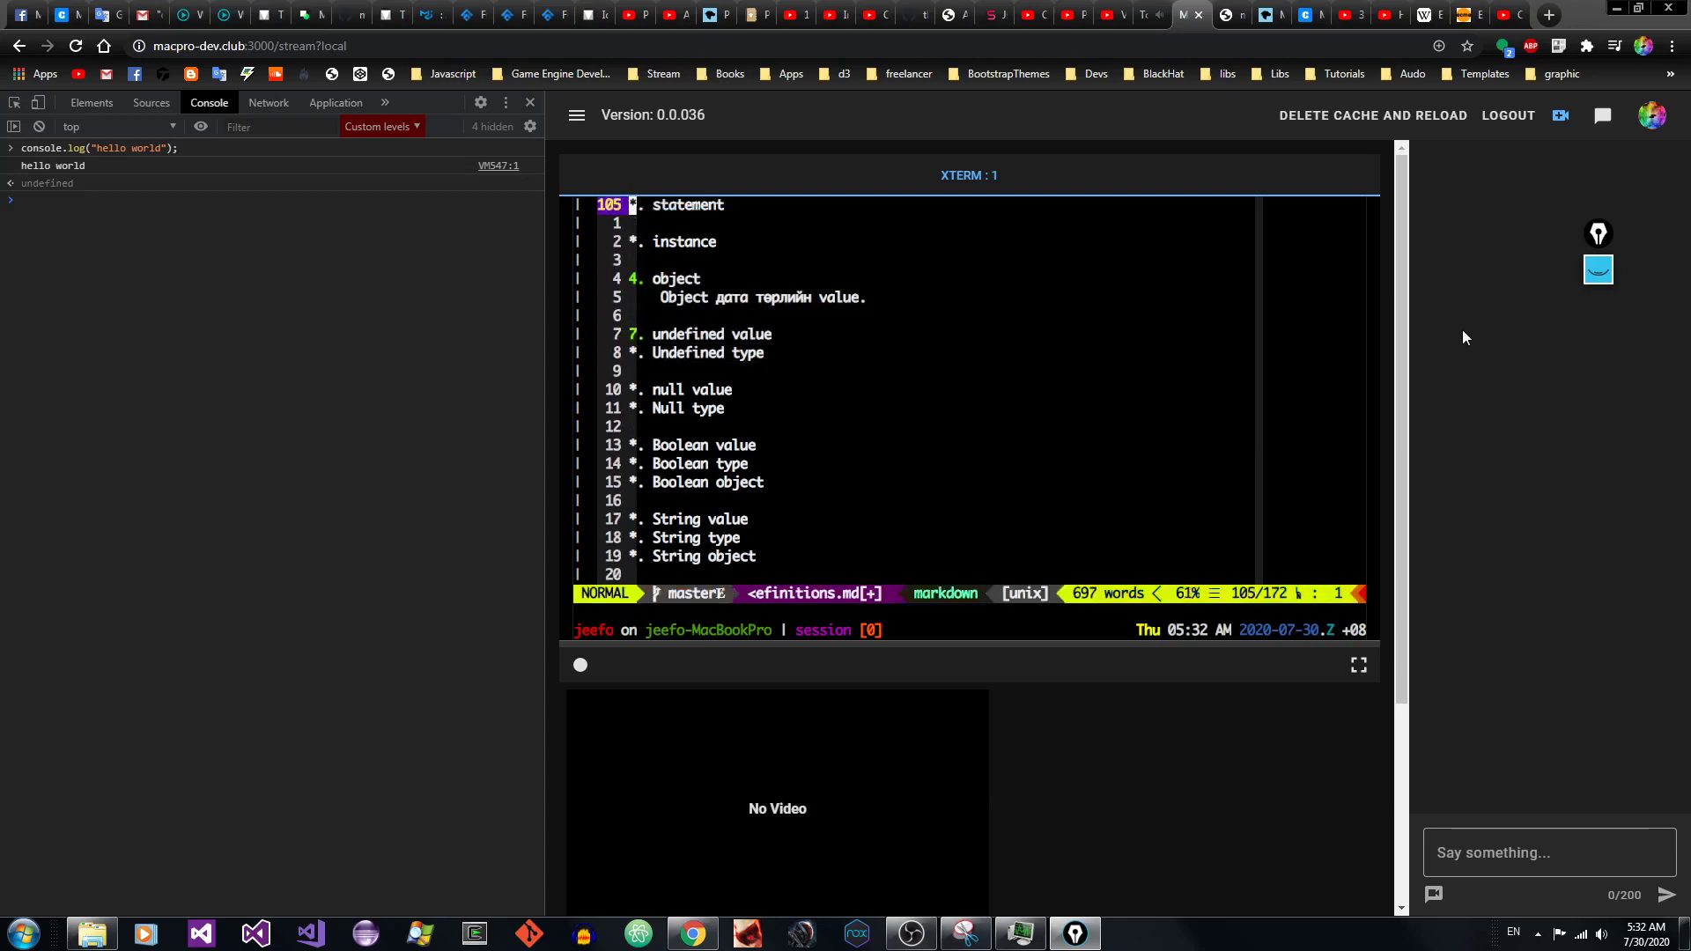
pyautogui.press('k')
pyautogui.press('k')
pyautogui.press('k')
pyautogui.press('k')
pyautogui.press('k')
pyautogui.press('k')
pyautogui.press('k')
pyautogui.press('k')
pyautogui.press('k')
pyautogui.press('k')
pyautogui.press('k')
pyautogui.press('k')
pyautogui.press('k')
pyautogui.press('k')
pyautogui.press('k')
pyautogui.press('k')
pyautogui.press('k')
pyautogui.press('k')
pyautogui.press('k')
pyautogui.press('k')
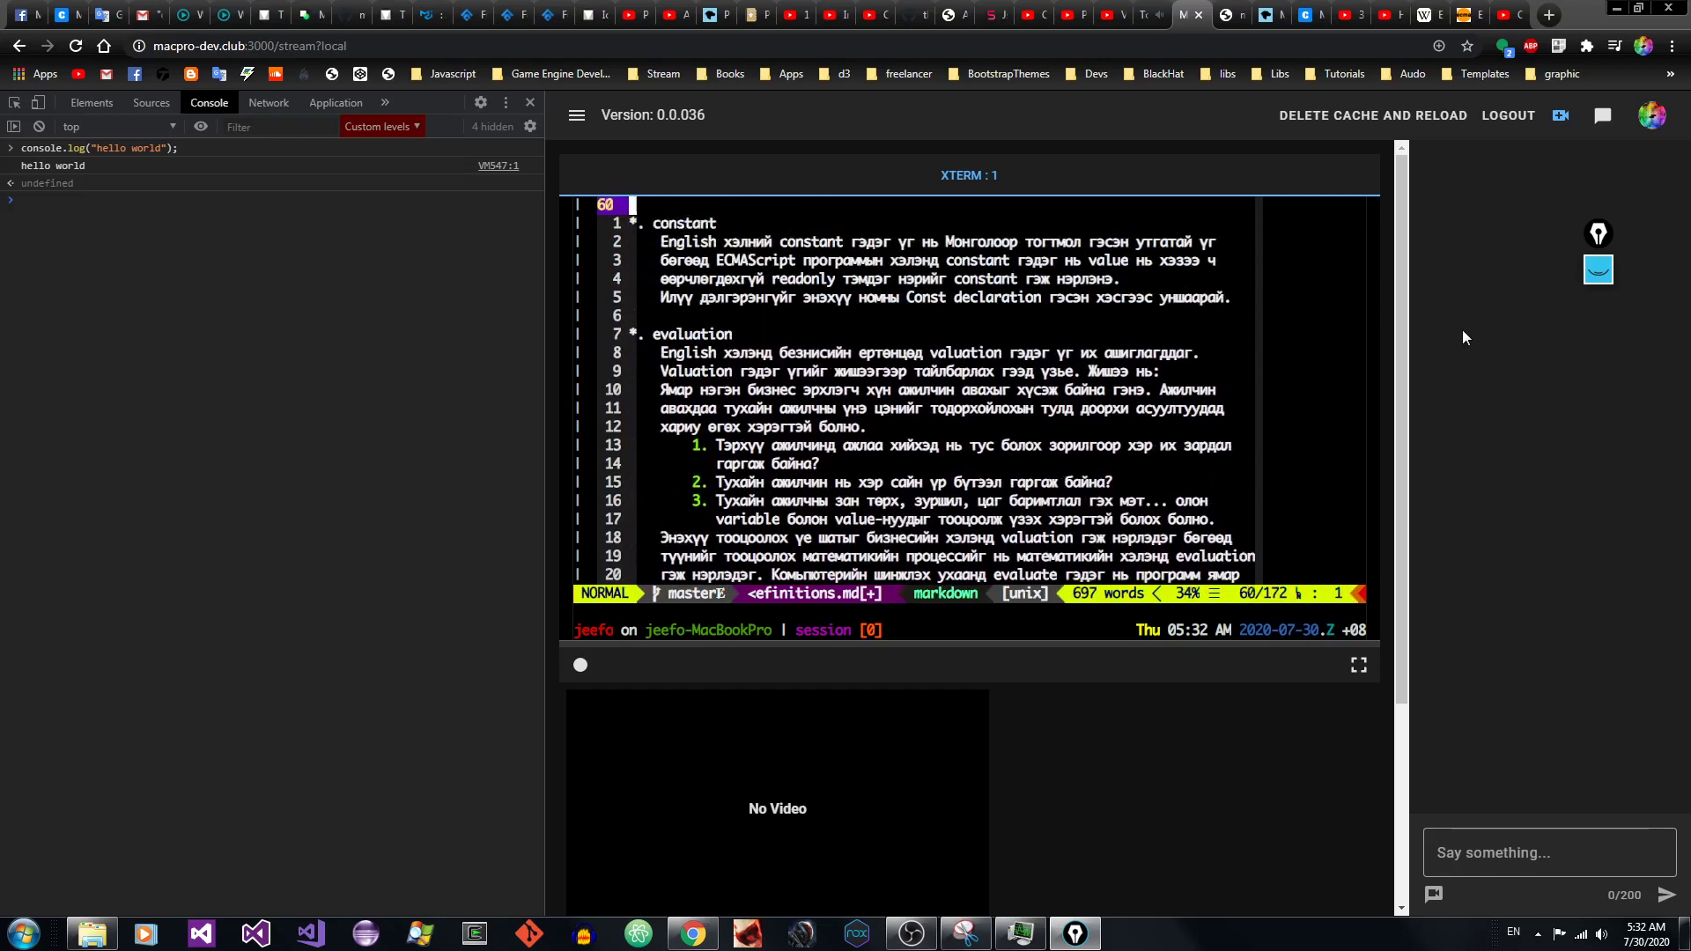
pyautogui.press('k')
pyautogui.press('k')
pyautogui.press('k')
pyautogui.press('k')
pyautogui.press('k')
pyautogui.press('k')
pyautogui.press('k')
pyautogui.press('k')
pyautogui.press('k')
pyautogui.press('k')
pyautogui.press('k')
pyautogui.press('k')
pyautogui.press('k')
pyautogui.press('k')
pyautogui.press('k')
pyautogui.press('k')
pyautogui.press('k')
pyautogui.press('k')
pyautogui.press('k')
pyautogui.press('k')
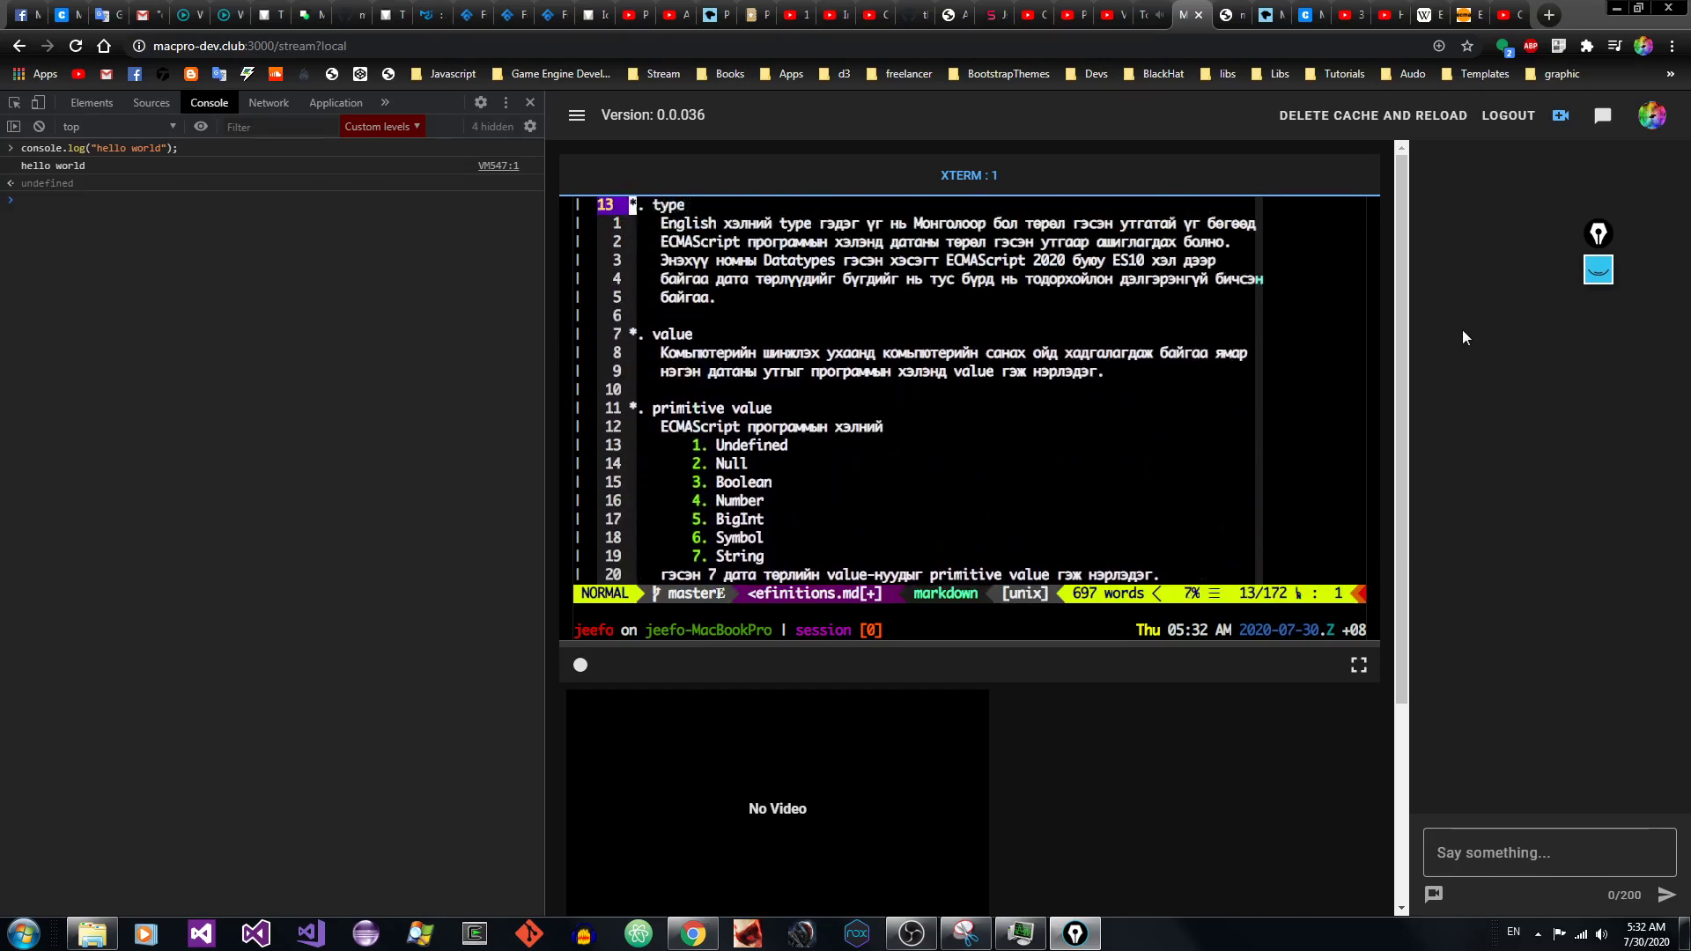
# Step: Highlight text from the start of the chapter title "Нэр томъёо болон тодорхойлолтууд", and clear the selection
pyautogui.press('v')
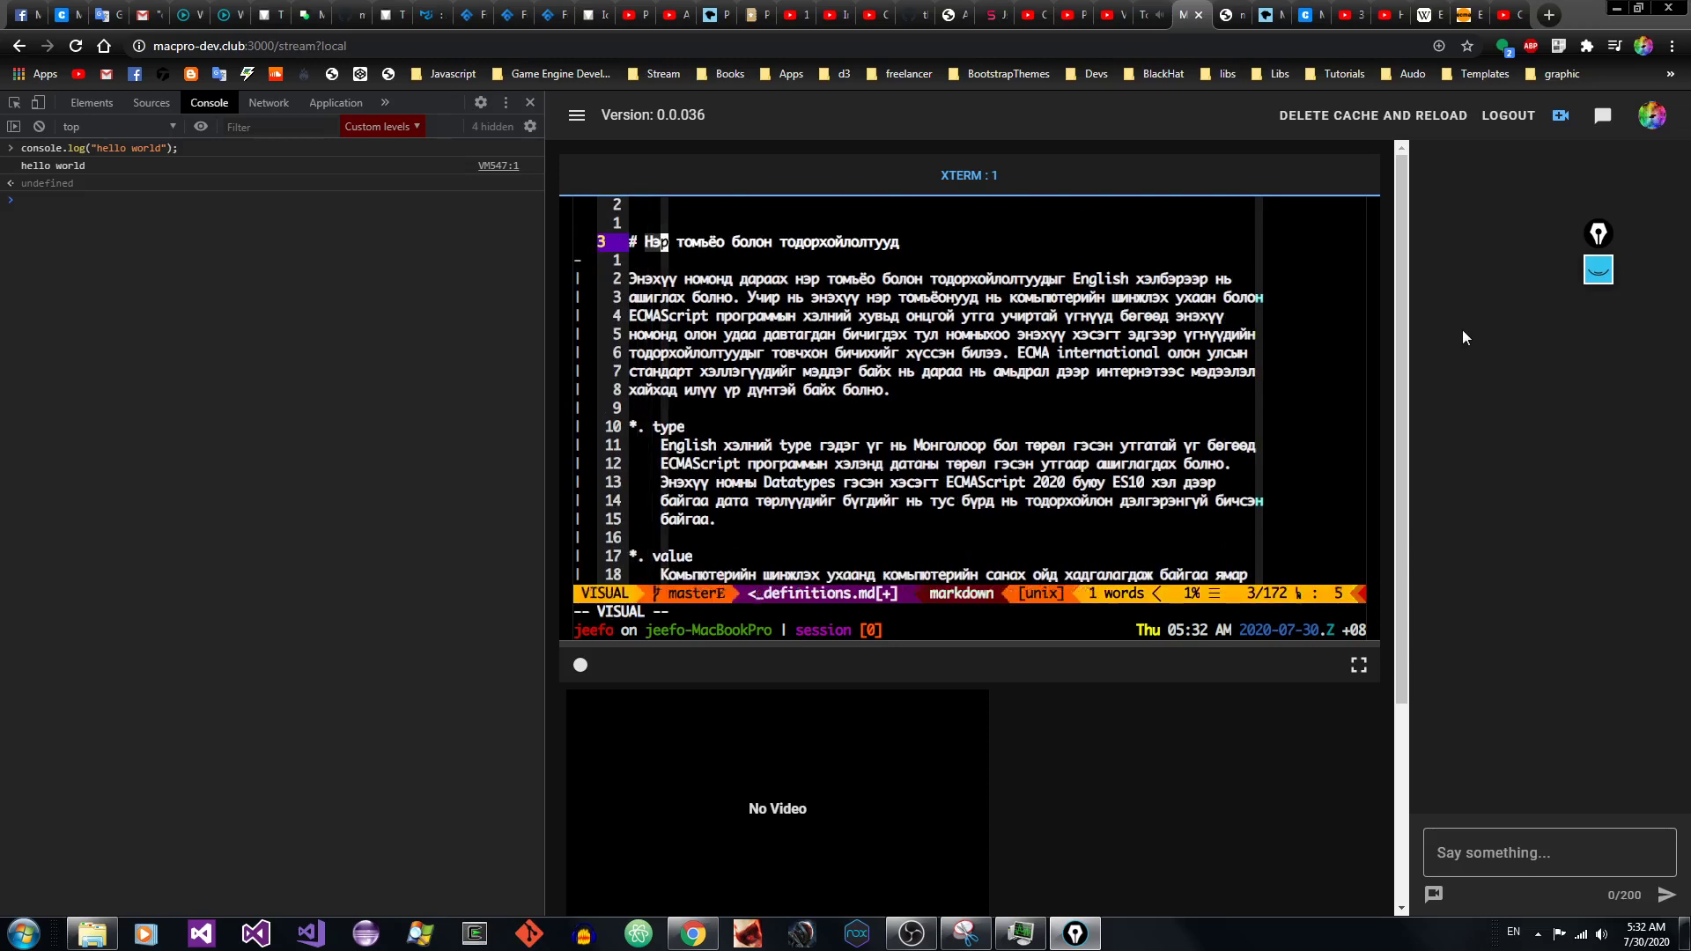
pyautogui.press('j')
pyautogui.press('j')
pyautogui.press('e')
pyautogui.press('Escape')
# Step: Look over the chapter's introductory paragraph down to the blank line above the type entry
pyautogui.press('j')
pyautogui.press('j')
pyautogui.press('j')
pyautogui.press('j')
pyautogui.press('j')
pyautogui.press('j')
pyautogui.press('j')
pyautogui.press('j')
pyautogui.press('j')
pyautogui.press('j')
pyautogui.press('j')
pyautogui.press('j')
pyautogui.press('j')
pyautogui.press('j')
pyautogui.press('j')
pyautogui.press('j')
pyautogui.press('j')
pyautogui.press('j')
pyautogui.press('j')
pyautogui.press('j')
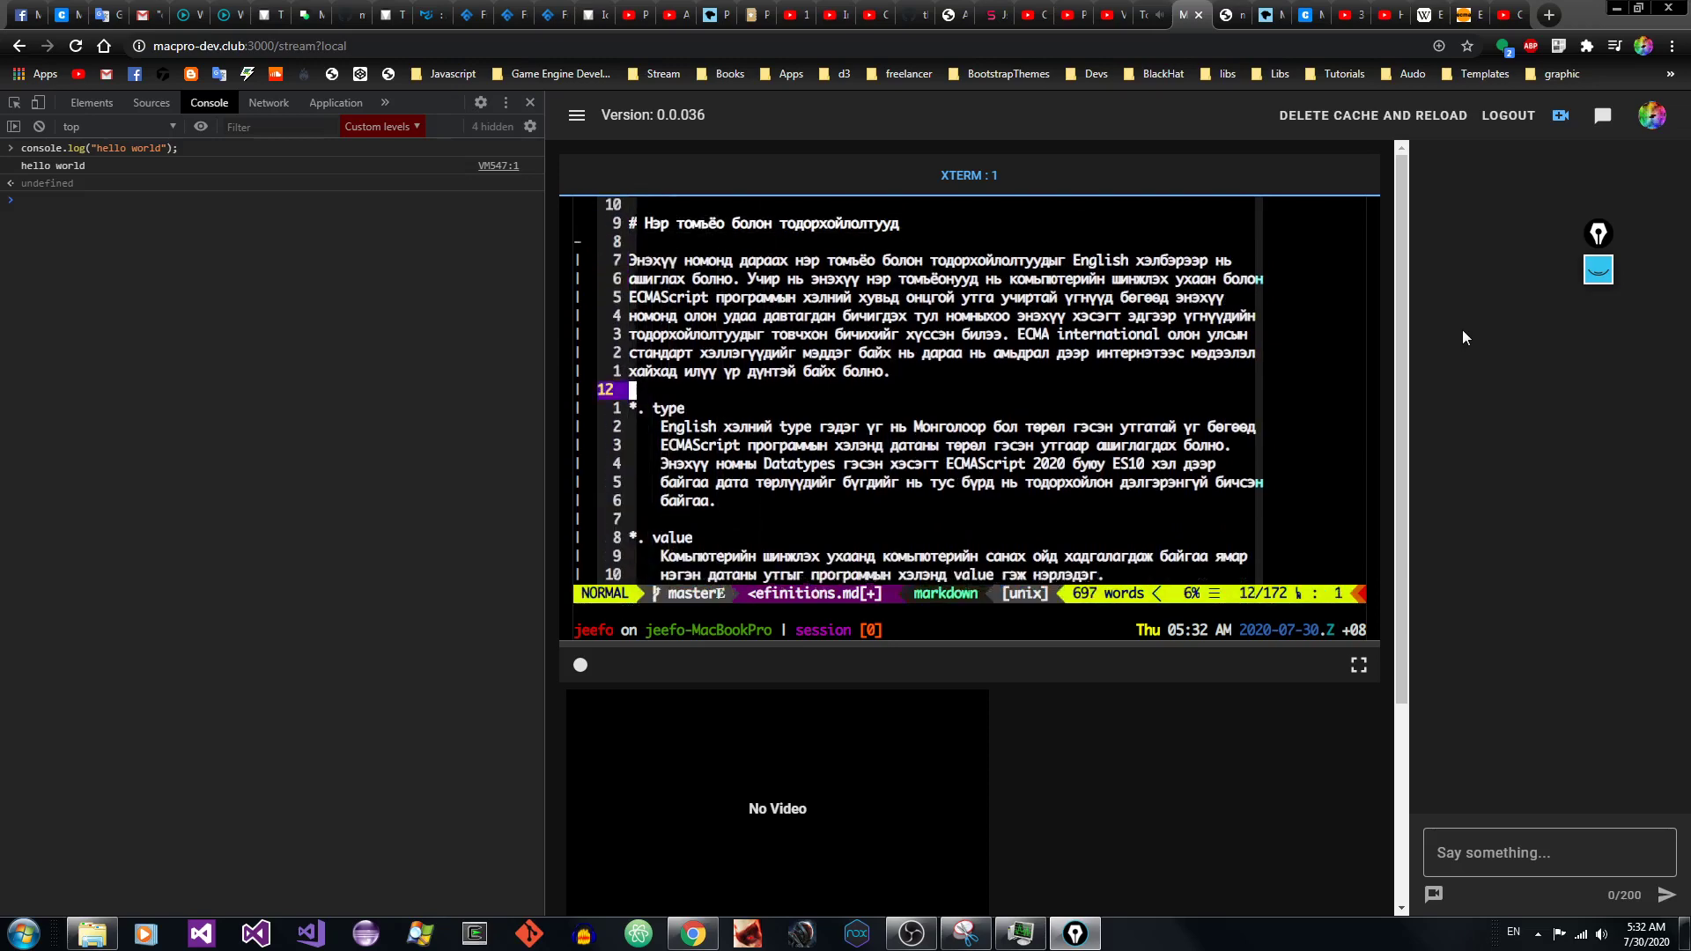
# Step: Highlight the whole lines of the primitive value list from Undefined to String, and clear the selection
pyautogui.press('k')
pyautogui.press('k')
pyautogui.press('k')
pyautogui.press('k')
pyautogui.press('k')
pyautogui.press('k')
pyautogui.press('k')
pyautogui.press('k')
pyautogui.press('k')
pyautogui.press('k')
pyautogui.press('k')
pyautogui.press('k')
pyautogui.press('k')
pyautogui.press('k')
pyautogui.press('k')
pyautogui.press('k')
pyautogui.press('k')
pyautogui.press('k')
pyautogui.press('k')
pyautogui.press('k')
pyautogui.hotkey('shift', 'v')
pyautogui.press('j')
pyautogui.press('j')
pyautogui.press('j')
pyautogui.press('j')
pyautogui.press('j')
pyautogui.press('j')
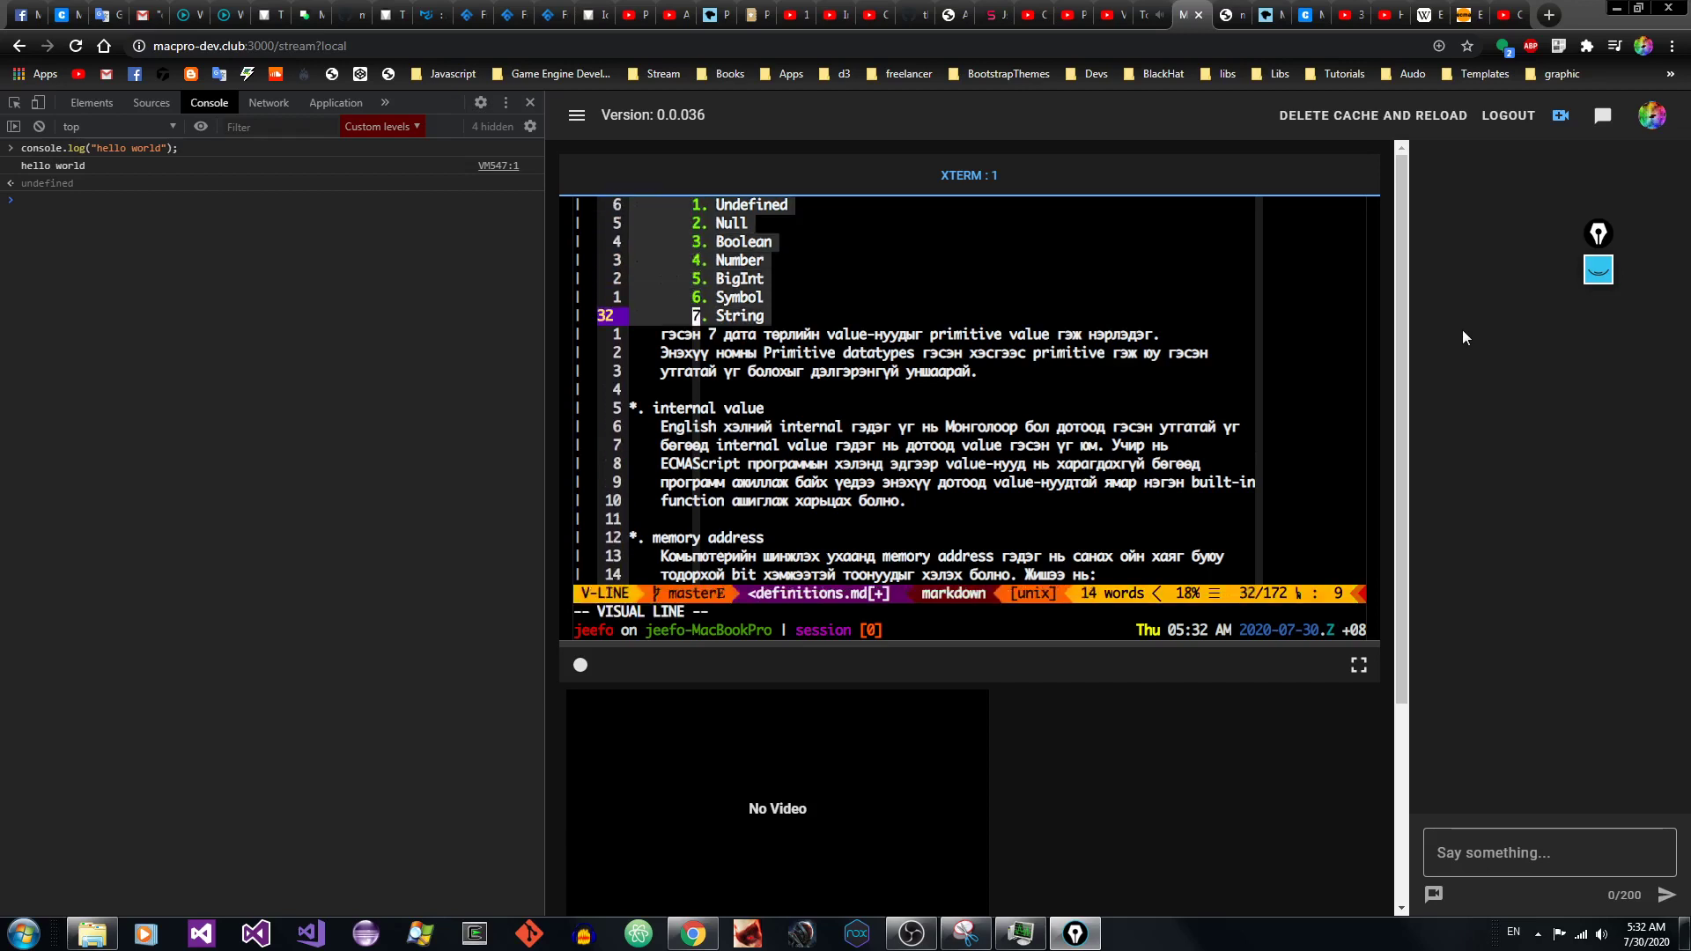
pyautogui.press('Escape')
# Step: Look down through the internal value, memory address and following entries as far as the String object heading
pyautogui.press('j')
pyautogui.press('j')
pyautogui.press('j')
pyautogui.press('j')
pyautogui.press('j')
pyautogui.press('j')
pyautogui.press('j')
pyautogui.press('j')
pyautogui.press('j')
pyautogui.press('j')
pyautogui.press('j')
pyautogui.press('j')
pyautogui.press('j')
pyautogui.press('j')
pyautogui.press('j')
pyautogui.press('j')
pyautogui.press('j')
pyautogui.press('j')
pyautogui.press('j')
pyautogui.press('j')
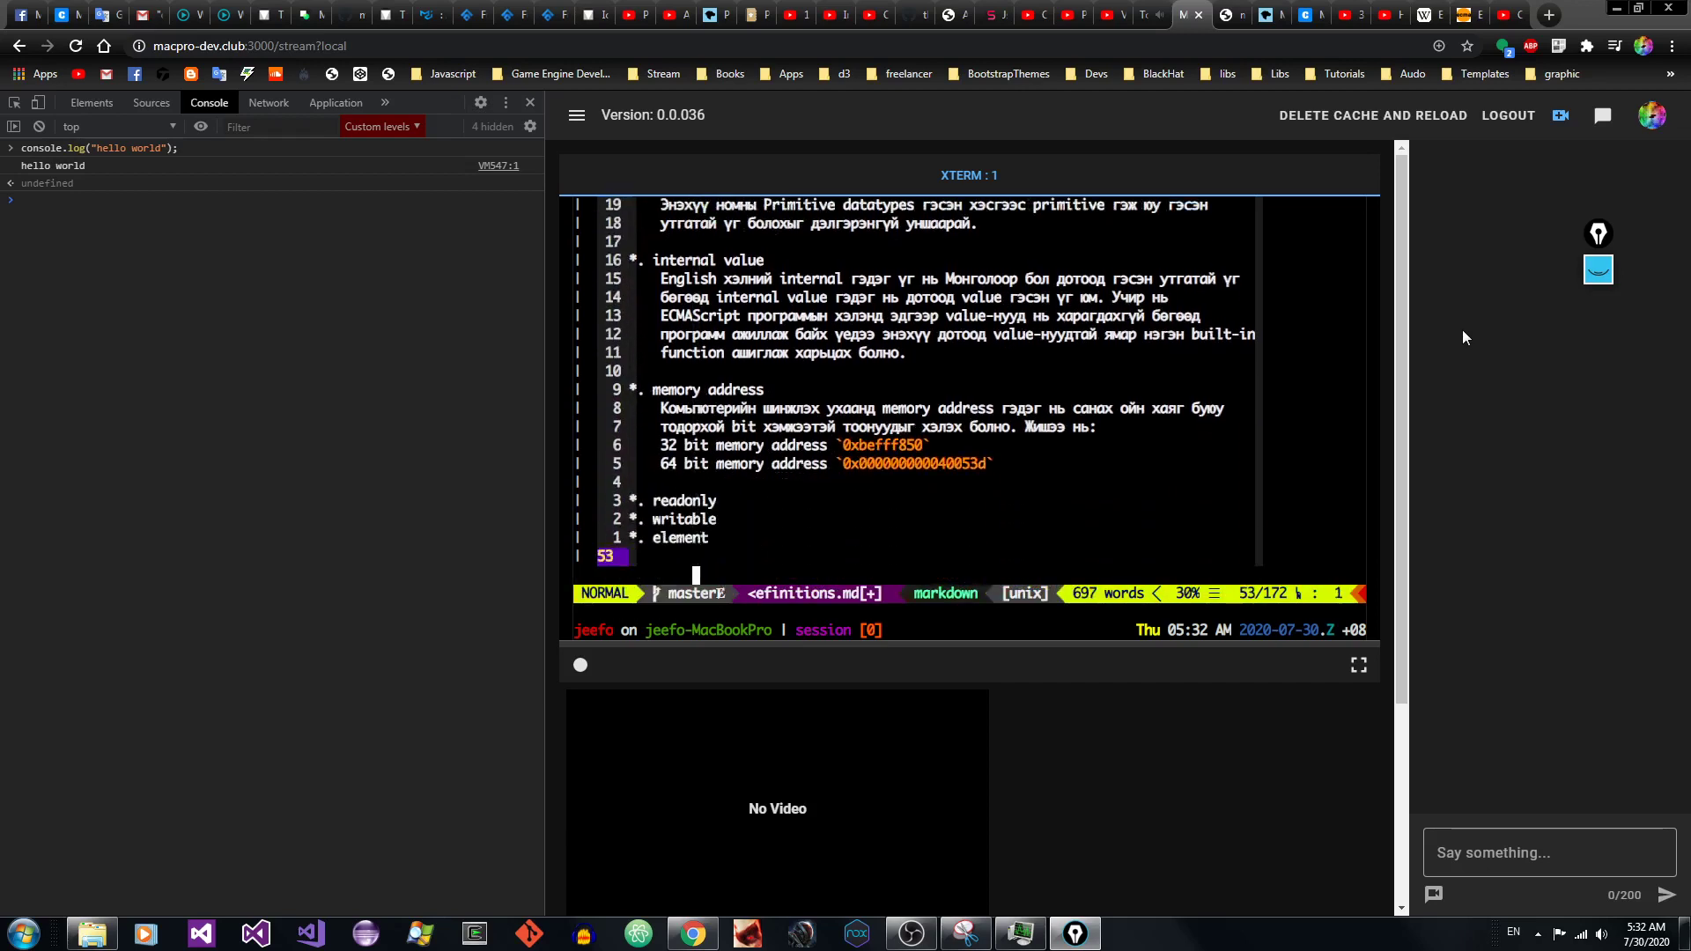
pyautogui.press('j')
pyautogui.press('j')
pyautogui.press('j')
pyautogui.press('j')
pyautogui.press('j')
pyautogui.press('j')
pyautogui.press('j')
pyautogui.press('j')
pyautogui.press('j')
pyautogui.press('j')
pyautogui.press('j')
pyautogui.press('j')
pyautogui.press('j')
pyautogui.press('j')
pyautogui.press('j')
pyautogui.press('j')
pyautogui.press('j')
pyautogui.press('j')
pyautogui.press('j')
pyautogui.press('j')
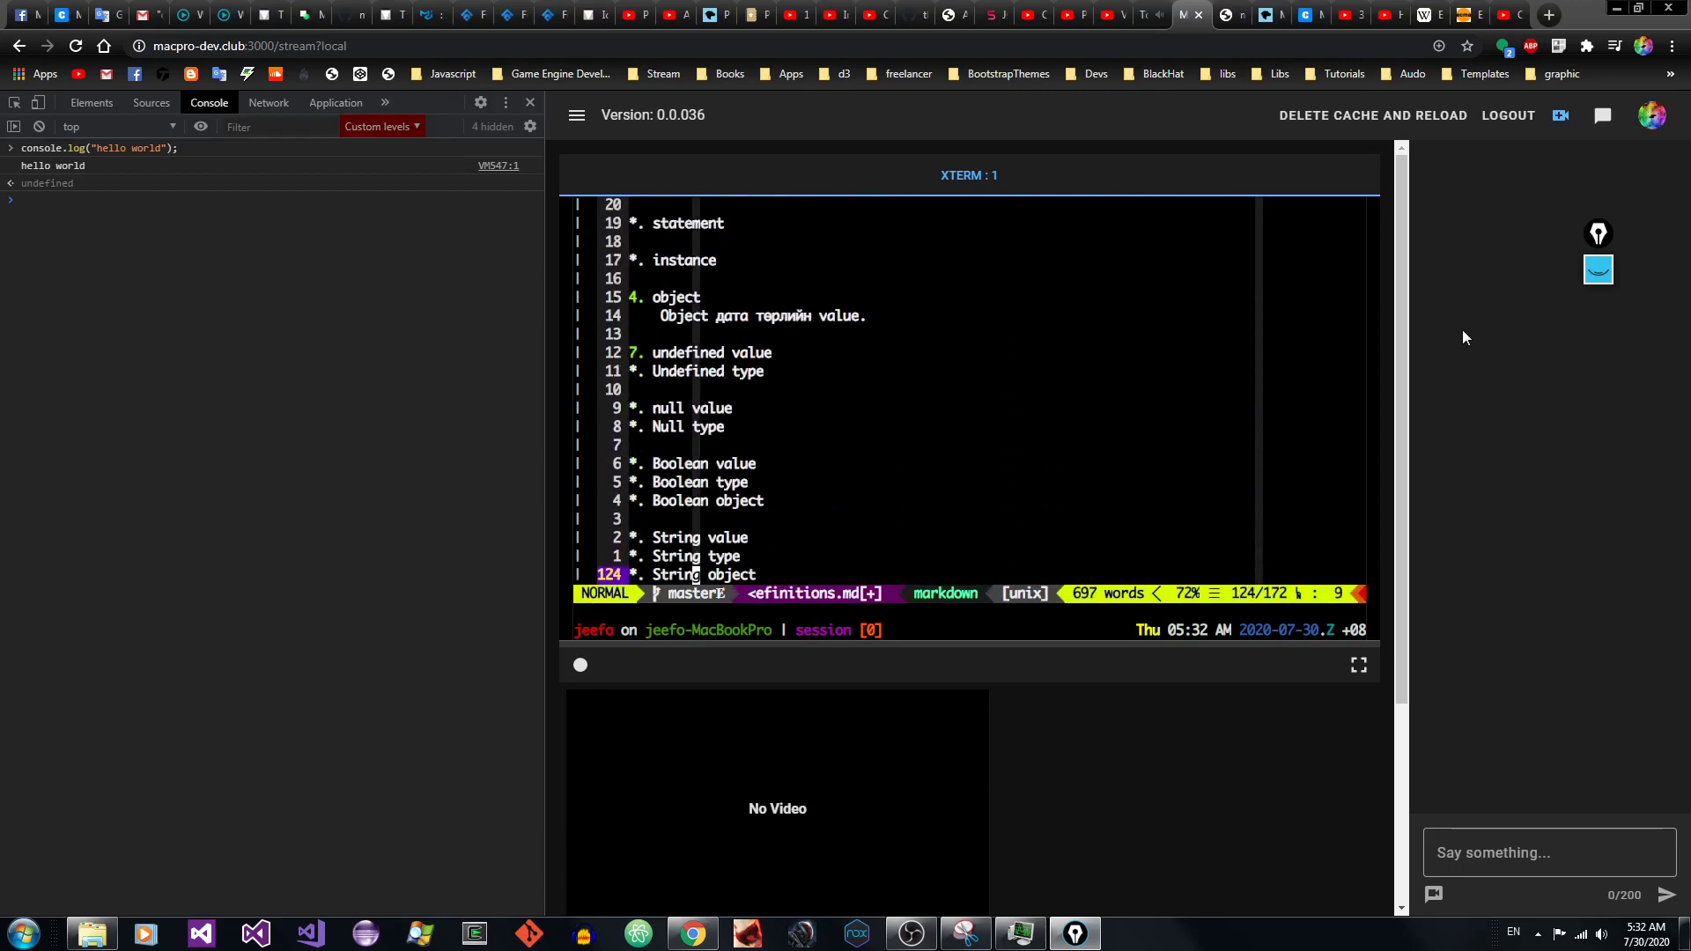
# Step: Look back up from the String headings past object and instance to the expression and statement entries
pyautogui.press('k')
pyautogui.press('k')
pyautogui.press('k')
pyautogui.press('k')
pyautogui.press('k')
pyautogui.press('k')
pyautogui.press('k')
pyautogui.press('k')
pyautogui.press('k')
pyautogui.press('k')
pyautogui.press('k')
pyautogui.press('k')
pyautogui.press('k')
pyautogui.press('k')
pyautogui.press('k')
pyautogui.press('k')
pyautogui.press('k')
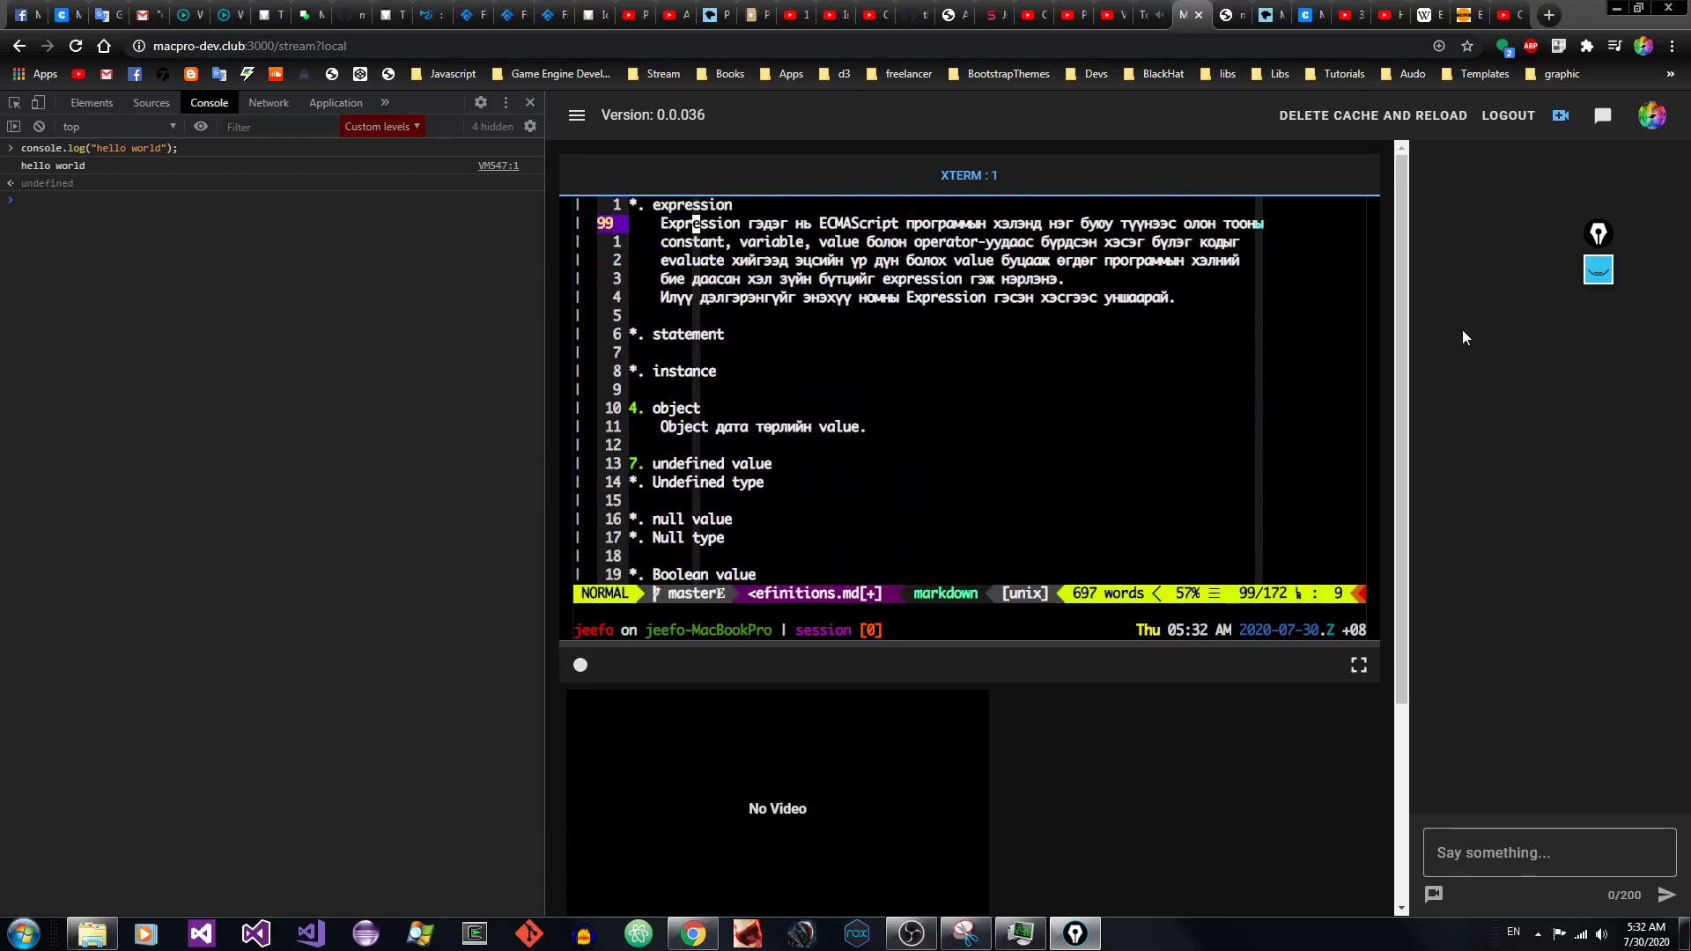
pyautogui.press('k')
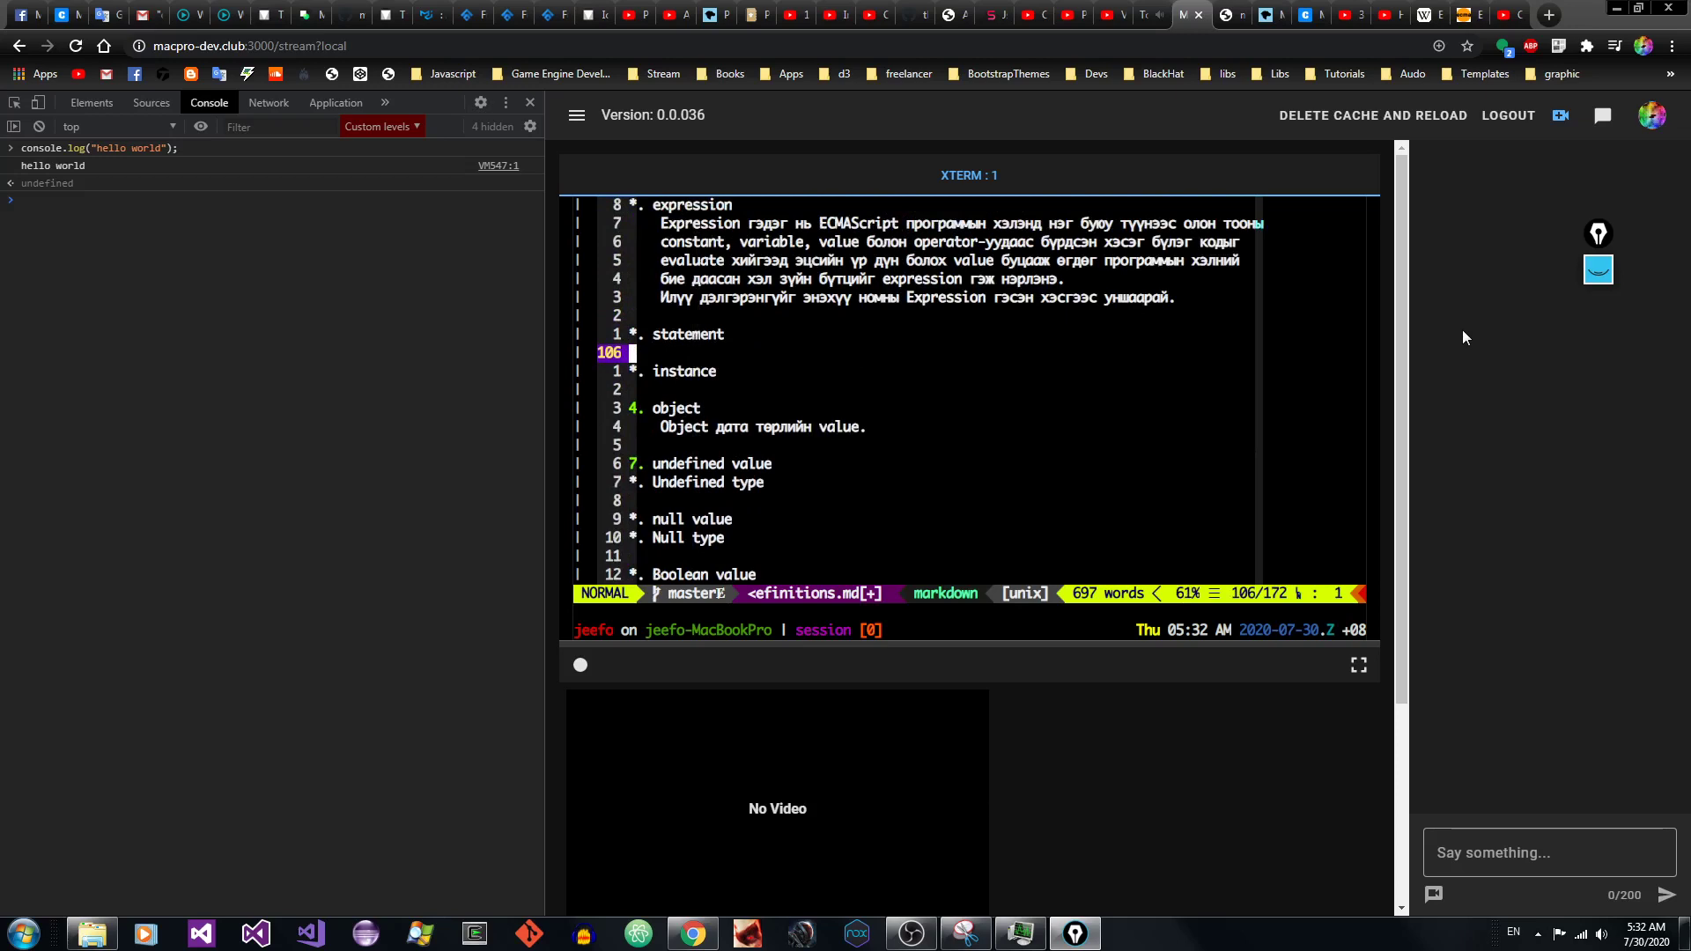
# Step: Look up through the operator, keyword, syntax and evaluation entries to the writable heading
pyautogui.press('k')
pyautogui.press('k')
pyautogui.press('k')
pyautogui.press('k')
pyautogui.press('k')
pyautogui.press('k')
pyautogui.press('k')
pyautogui.press('k')
pyautogui.press('k')
pyautogui.press('k')
pyautogui.press('k')
pyautogui.press('k')
pyautogui.press('k')
pyautogui.press('k')
pyautogui.press('k')
pyautogui.press('k')
pyautogui.press('k')
pyautogui.press('k')
pyautogui.press('k')
pyautogui.press('k')
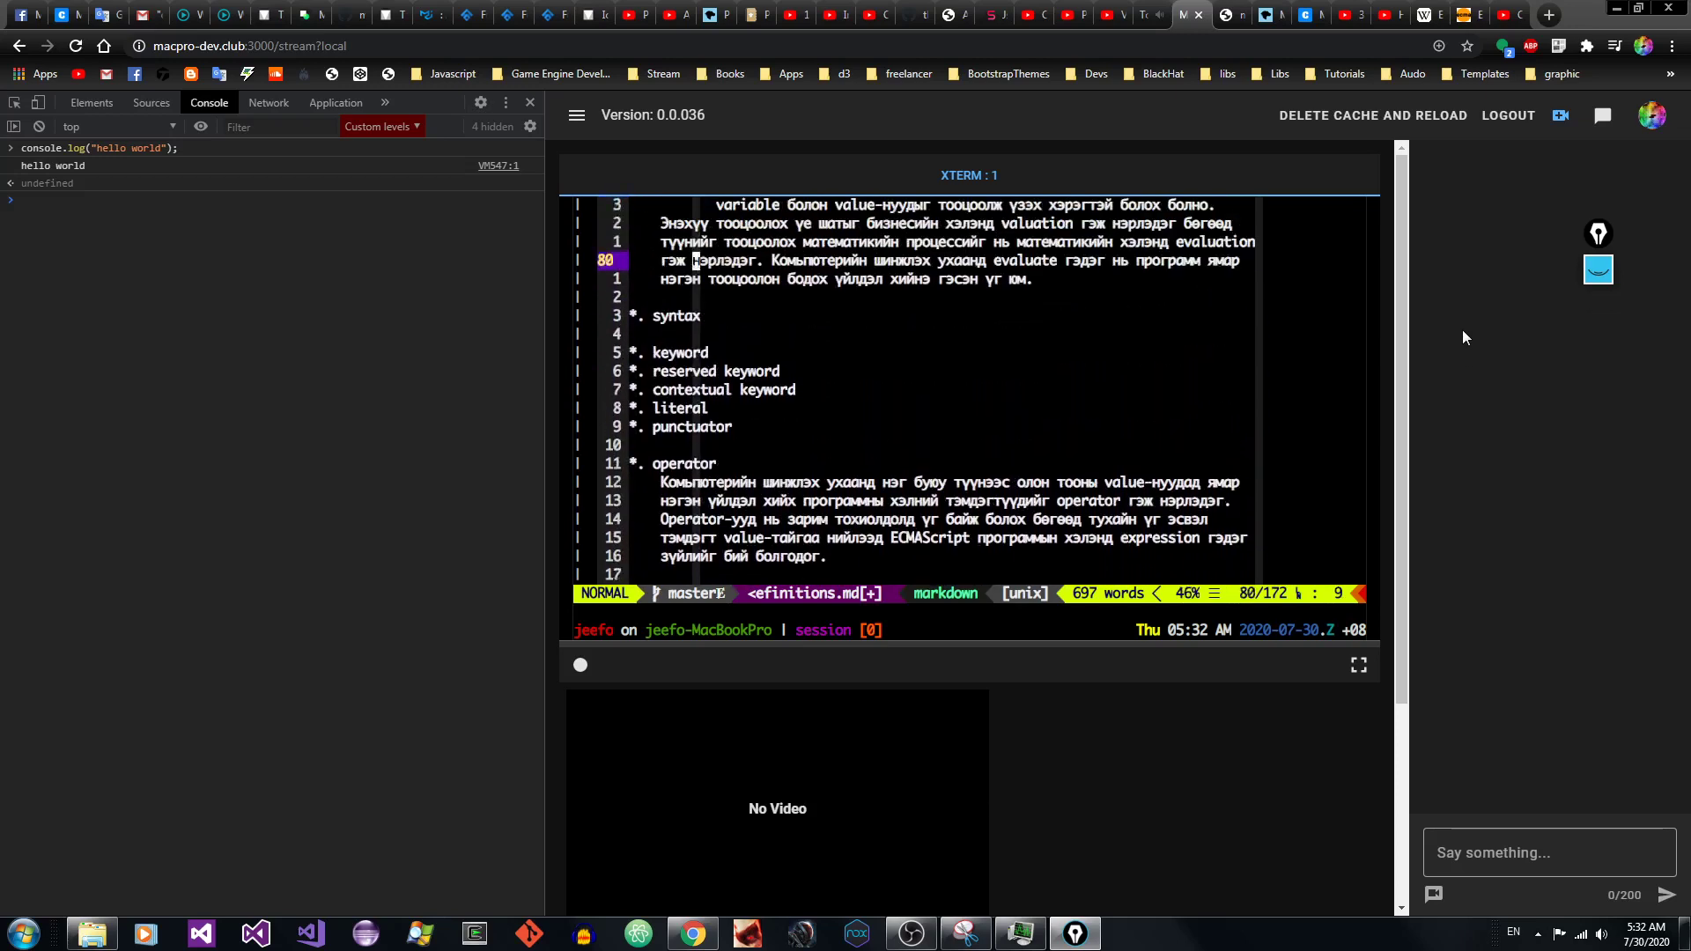
pyautogui.press('k')
pyautogui.press('k')
pyautogui.press('k')
pyautogui.press('k')
pyautogui.press('k')
pyautogui.press('k')
pyautogui.press('k')
pyautogui.press('k')
pyautogui.press('k')
pyautogui.press('k')
pyautogui.press('k')
pyautogui.press('k')
pyautogui.press('k')
pyautogui.press('k')
pyautogui.press('k')
pyautogui.press('k')
pyautogui.press('k')
pyautogui.press('k')
pyautogui.press('k')
pyautogui.press('k')
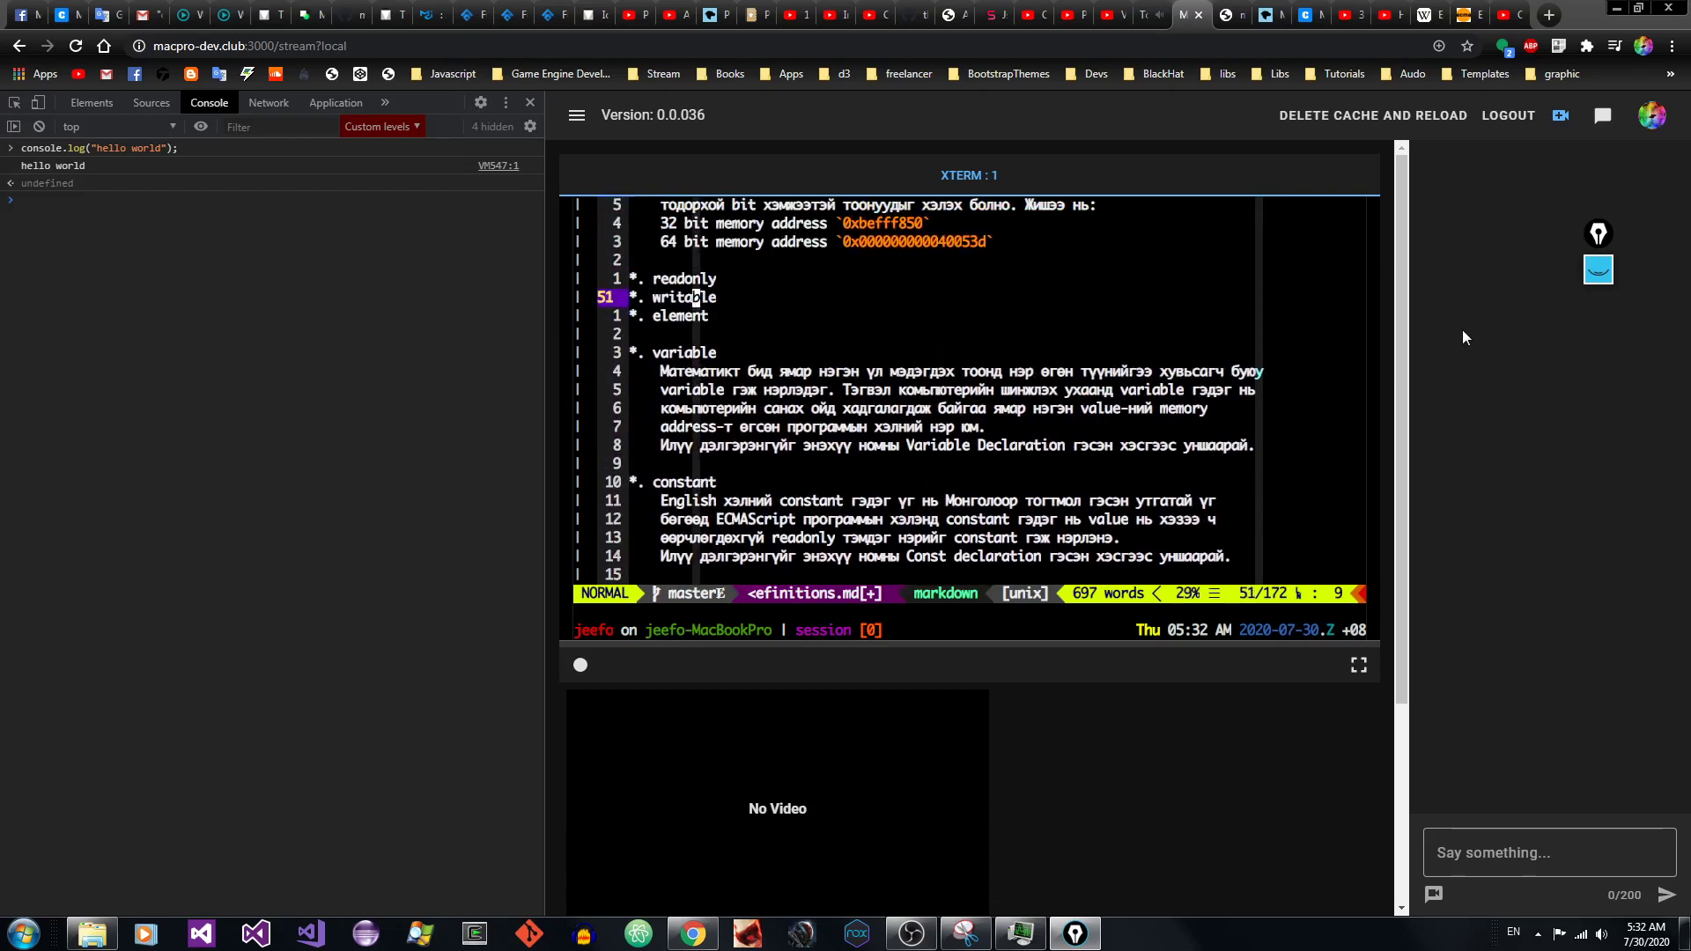
# Step: Look over the variable entry down to the first line of the constant definition
pyautogui.press('j')
pyautogui.press('j')
pyautogui.press('j')
pyautogui.press('j')
pyautogui.press('j')
pyautogui.press('j')
pyautogui.press('j')
pyautogui.press('j')
pyautogui.press('j')
pyautogui.press('j')
pyautogui.press('j')
pyautogui.press('j')
pyautogui.press('j')
pyautogui.press('j')
pyautogui.press('j')
pyautogui.press('j')
pyautogui.press('j')
pyautogui.press('j')
pyautogui.press('j')
pyautogui.press('j')
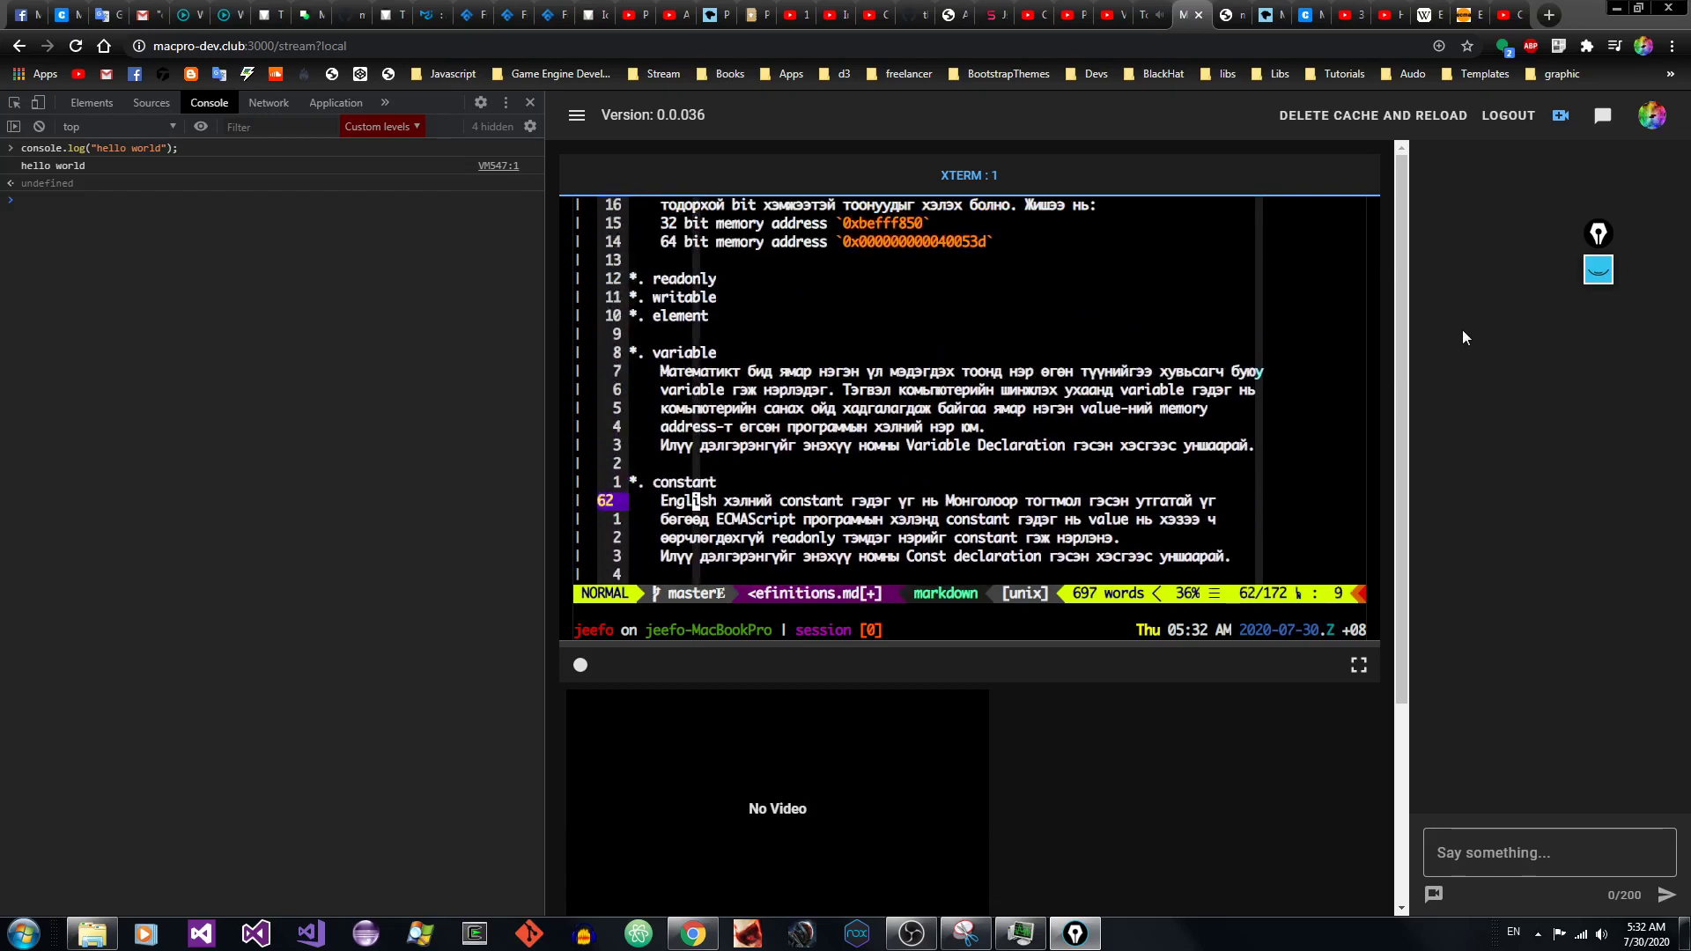
# Step: Look down from the constant definition through the operator and expression entries to the object definition's description line
pyautogui.press('j')
pyautogui.press('j')
pyautogui.press('j')
pyautogui.press('j')
pyautogui.press('j')
pyautogui.press('j')
pyautogui.press('j')
pyautogui.press('j')
pyautogui.press('j')
pyautogui.press('j')
pyautogui.press('j')
pyautogui.press('j')
pyautogui.press('j')
pyautogui.press('j')
pyautogui.press('j')
pyautogui.press('j')
pyautogui.press('j')
pyautogui.press('j')
pyautogui.press('j')
pyautogui.press('j')
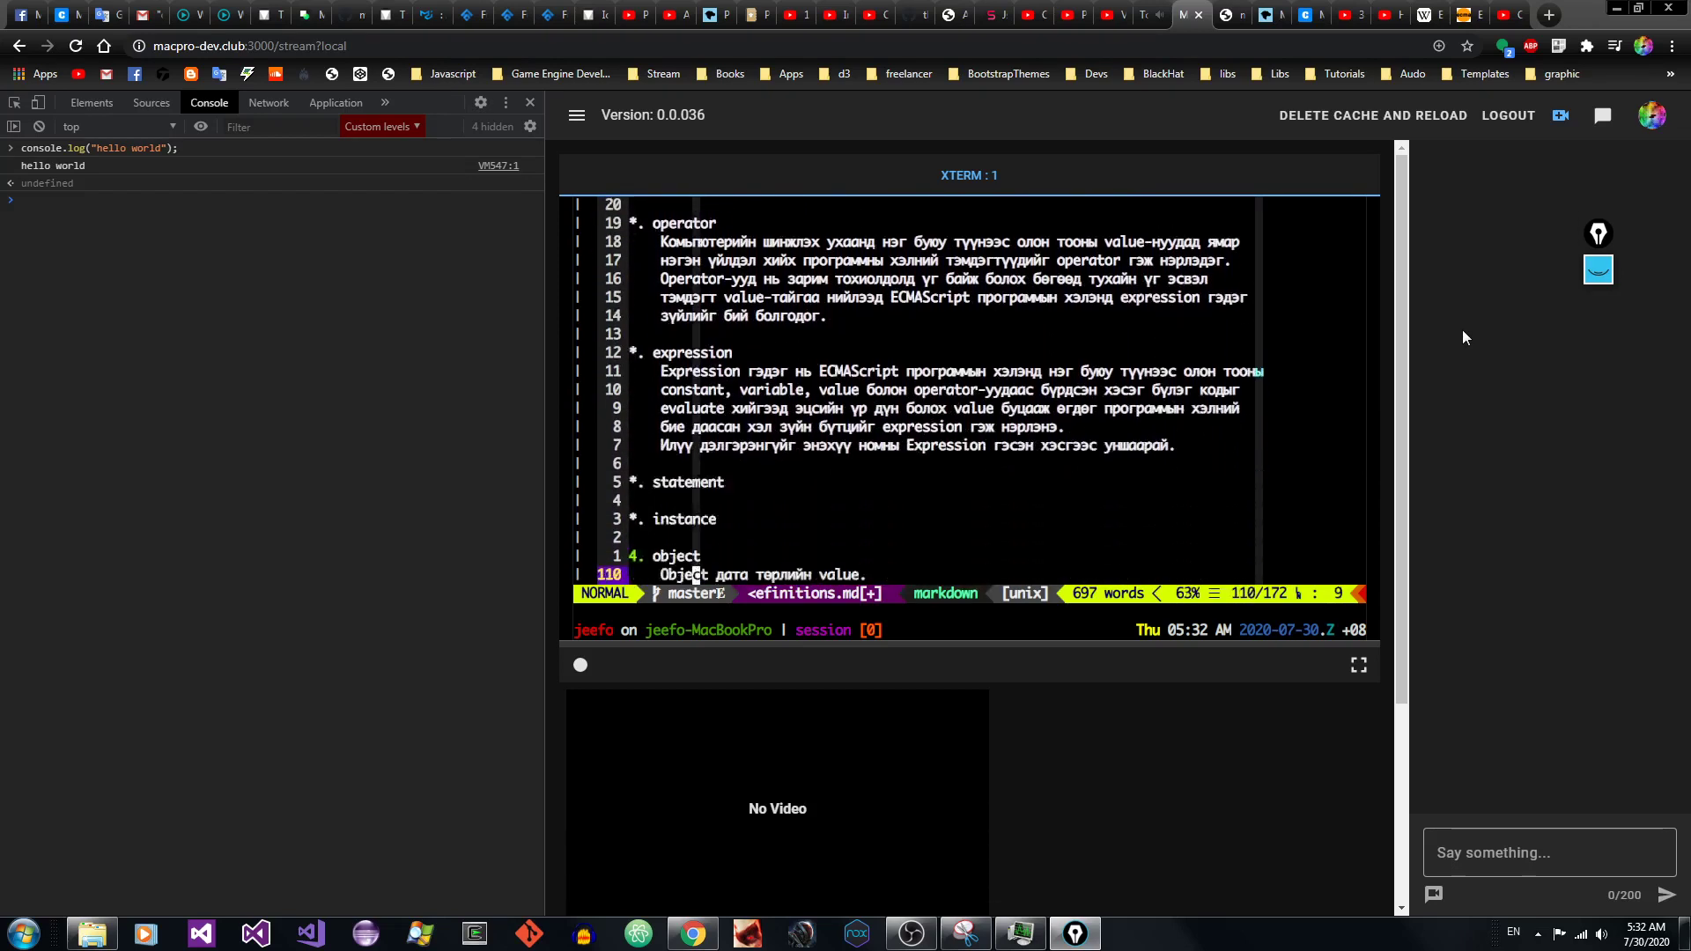
# Step: Look over the instance, object and undefined, null, Boolean and String entries, ending at the object heading
pyautogui.press('k')
pyautogui.press('k')
pyautogui.press('k')
pyautogui.press('k')
pyautogui.press('k')
pyautogui.press('k')
pyautogui.press('k')
pyautogui.press('k')
pyautogui.press('k')
pyautogui.press('k')
pyautogui.press('k')
pyautogui.press('k')
pyautogui.press('k')
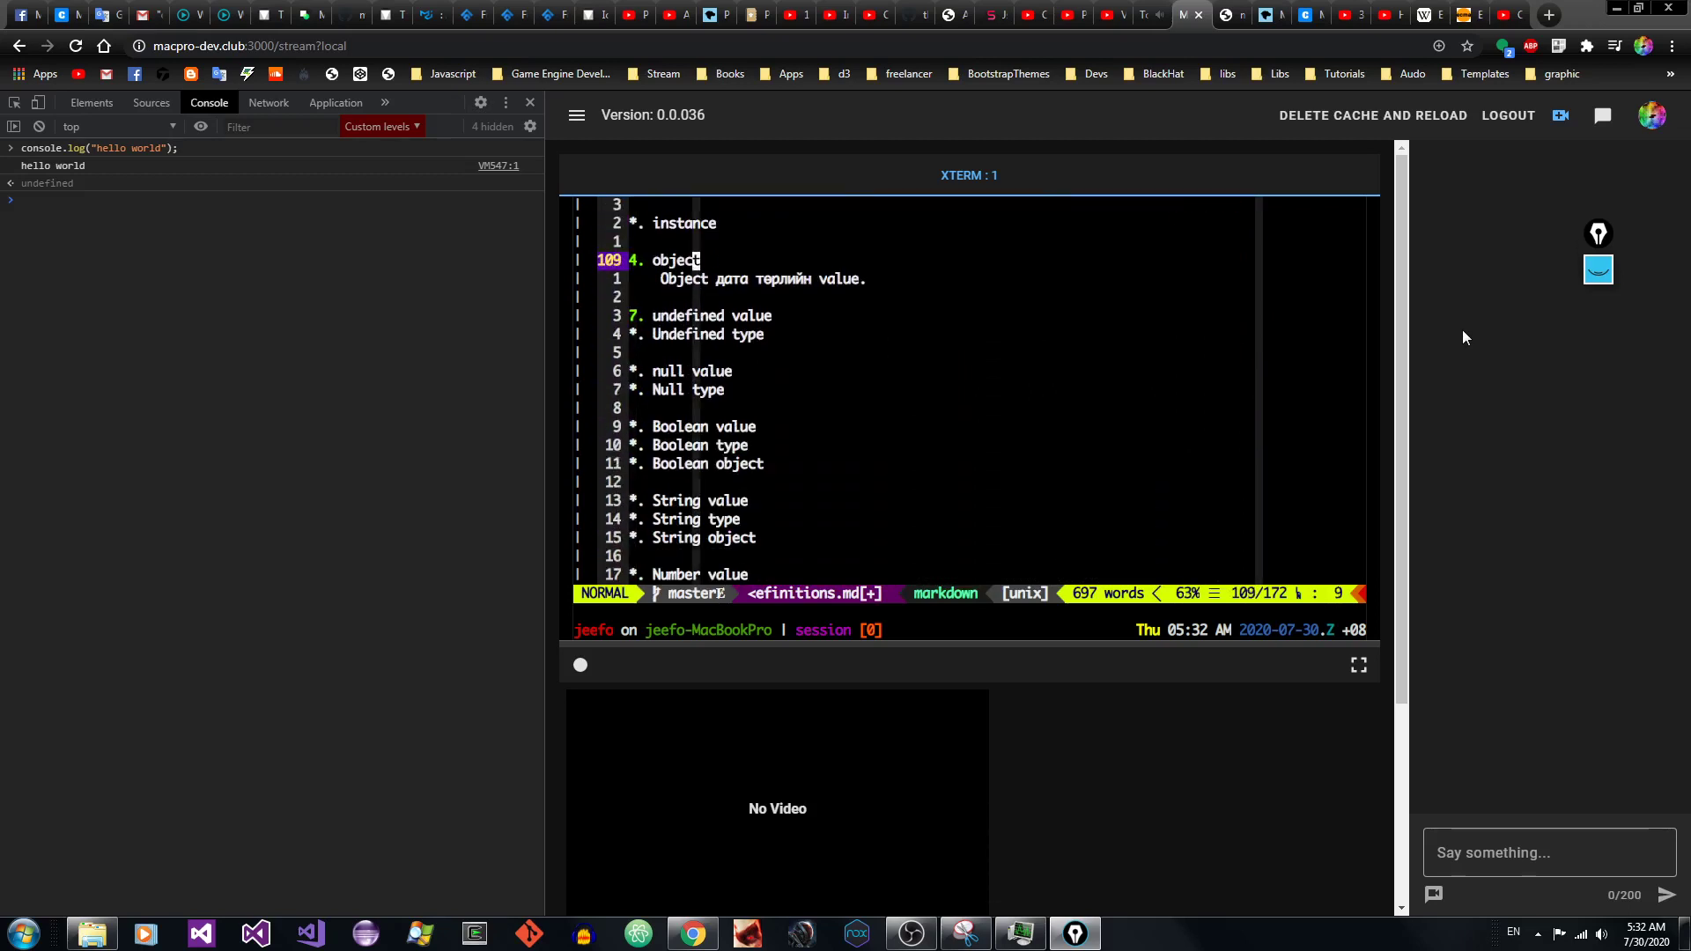
# Step: Try adding an empty entry numbered "4." above the object definition and undo the addition
pyautogui.press('o')
pyautogui.press('Return')
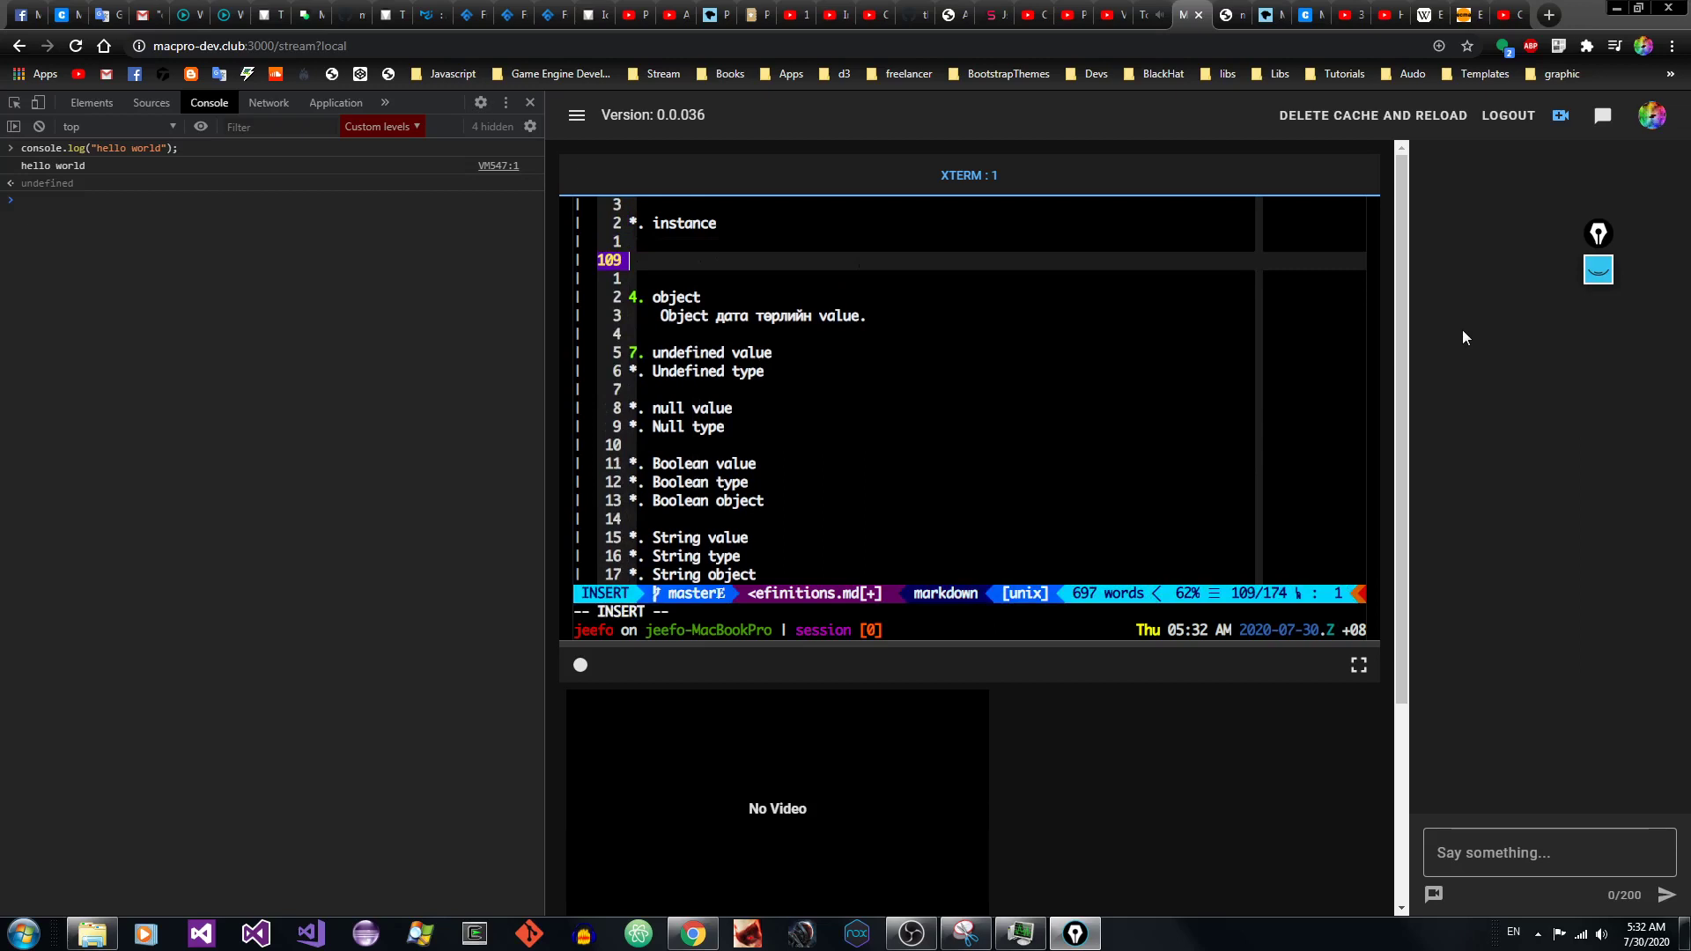
pyautogui.write('4.')
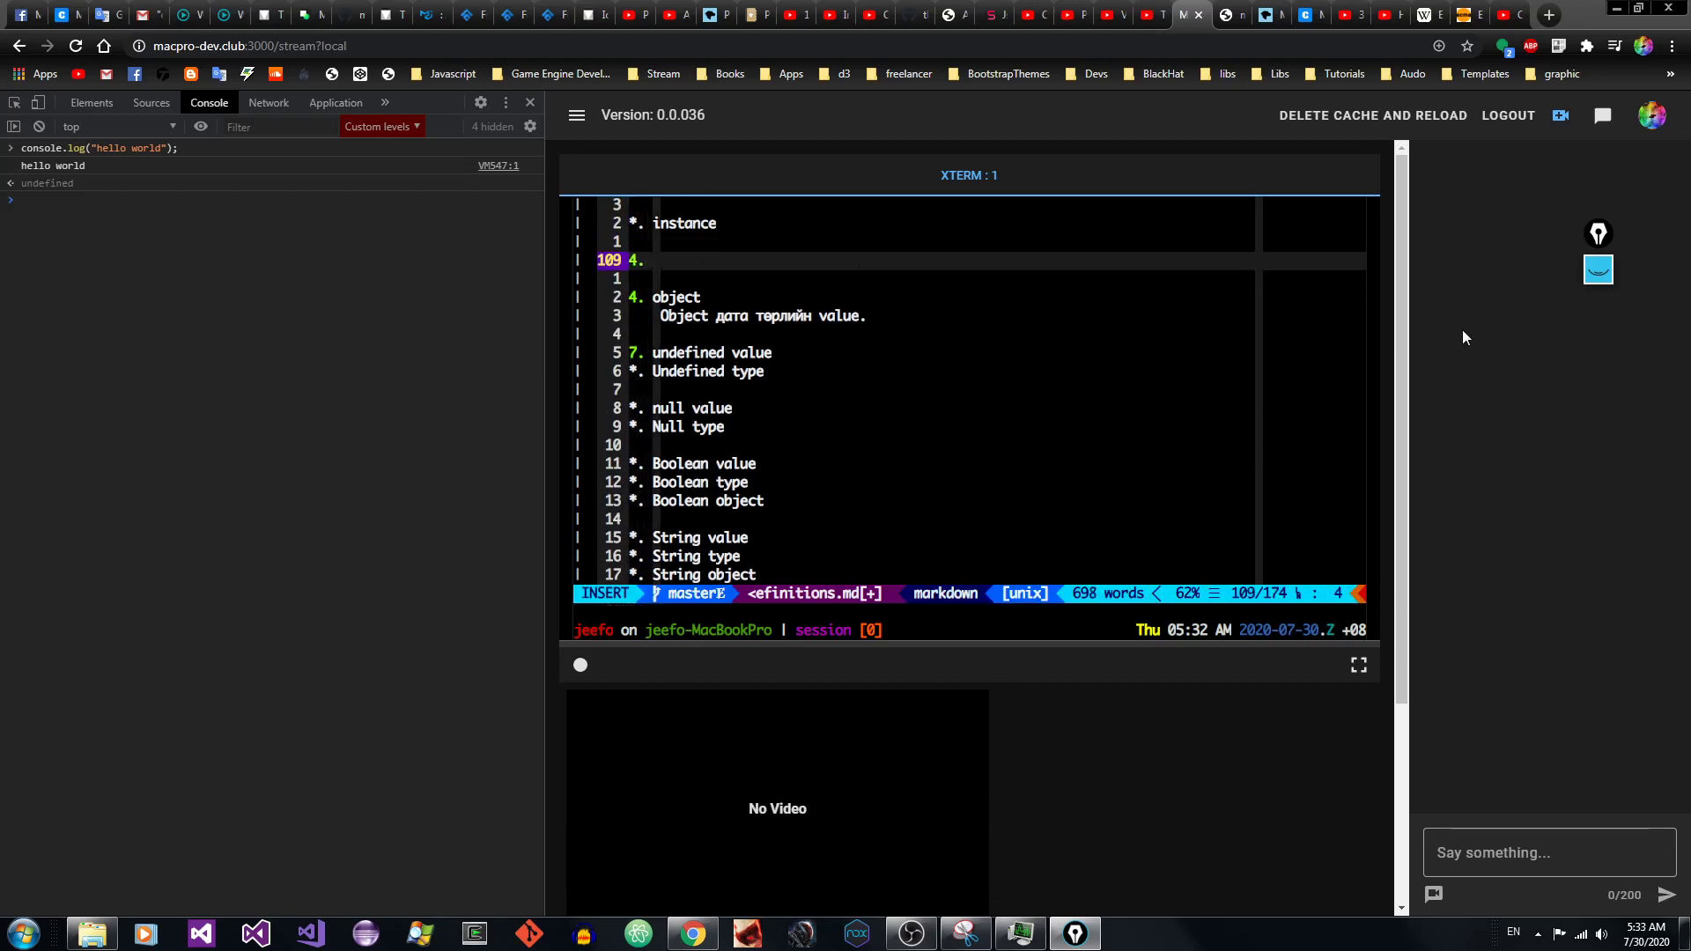
pyautogui.press('Escape')
pyautogui.press('j')
pyautogui.press('j')
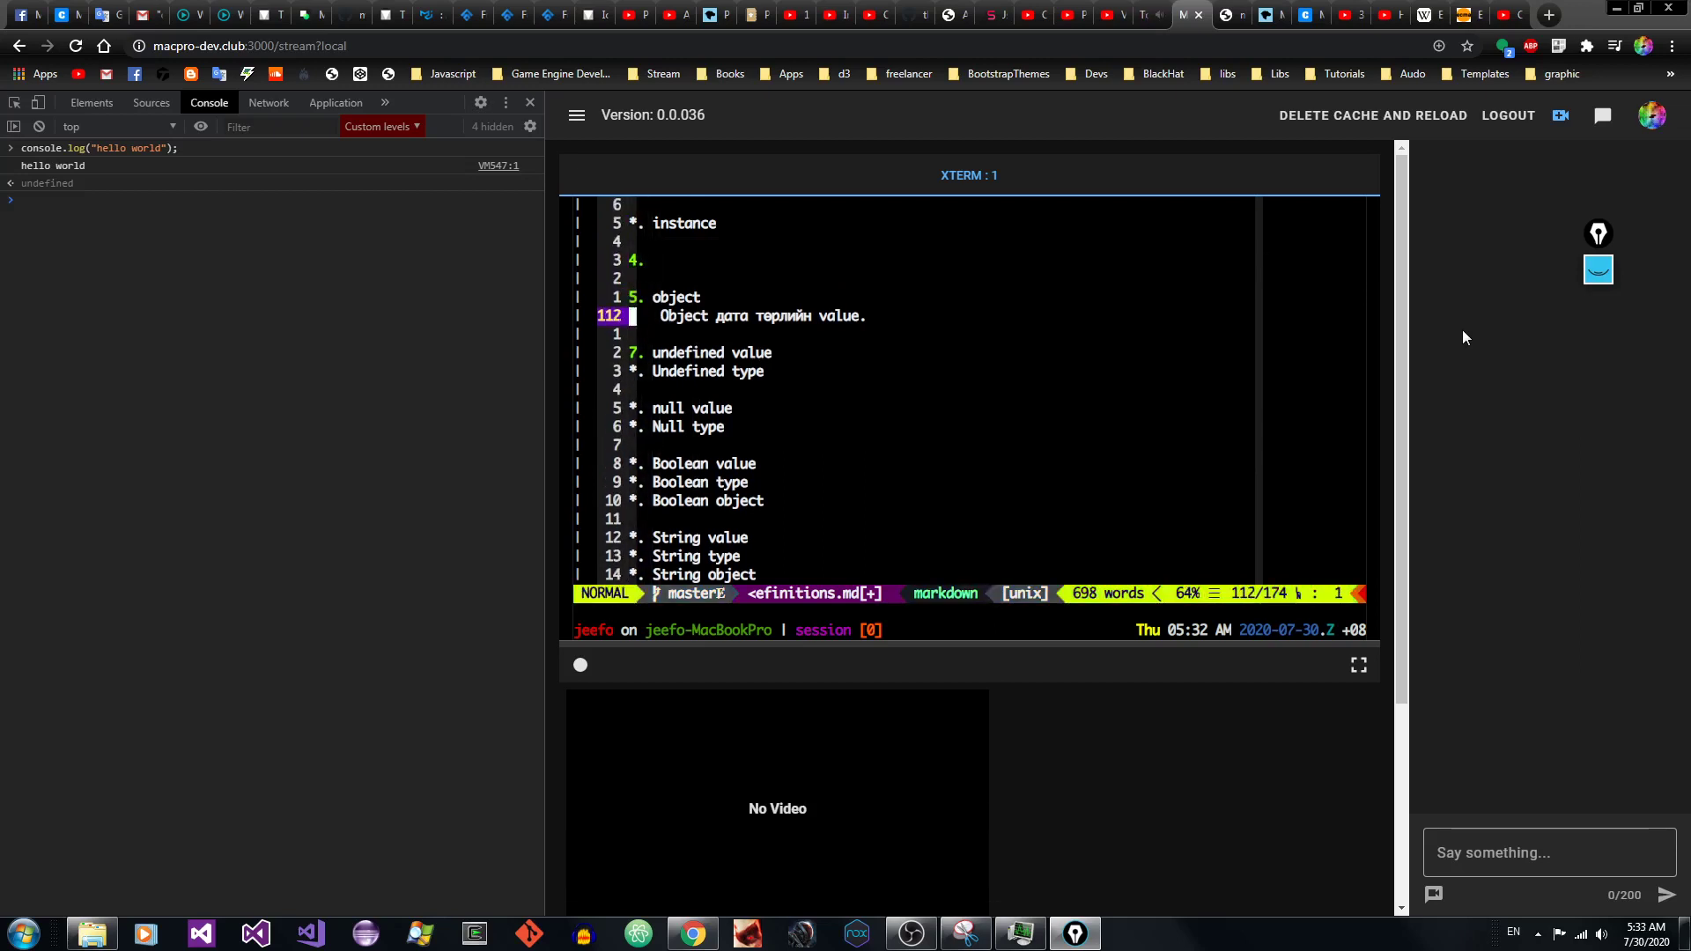
pyautogui.press('j')
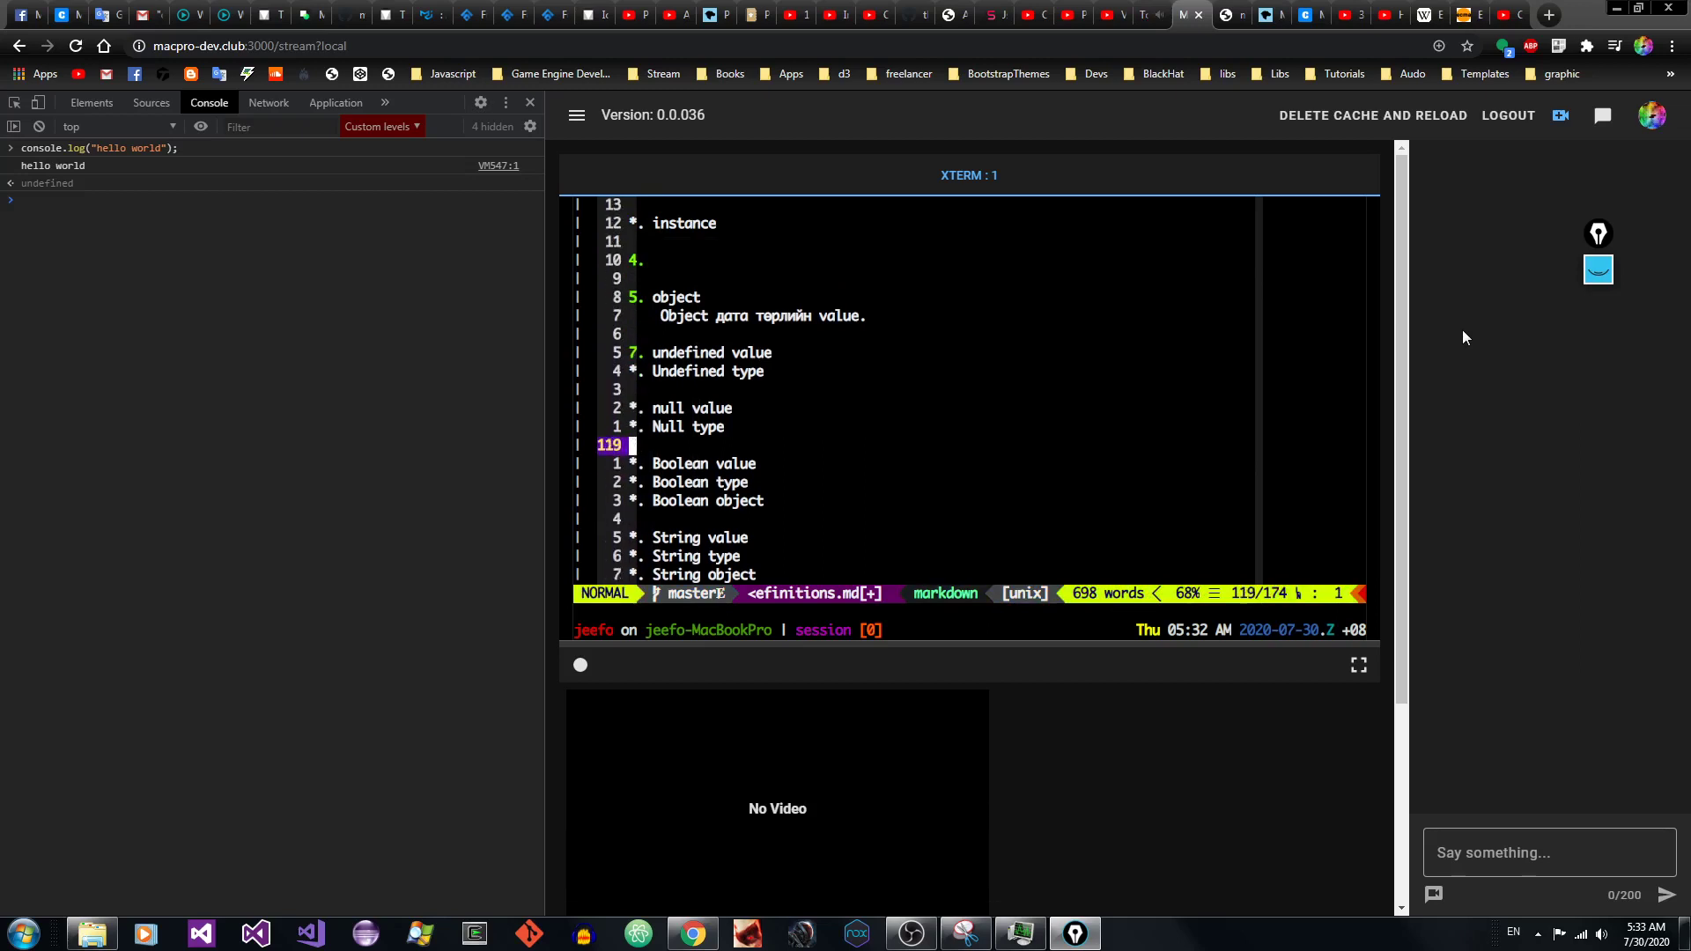
pyautogui.press('u')
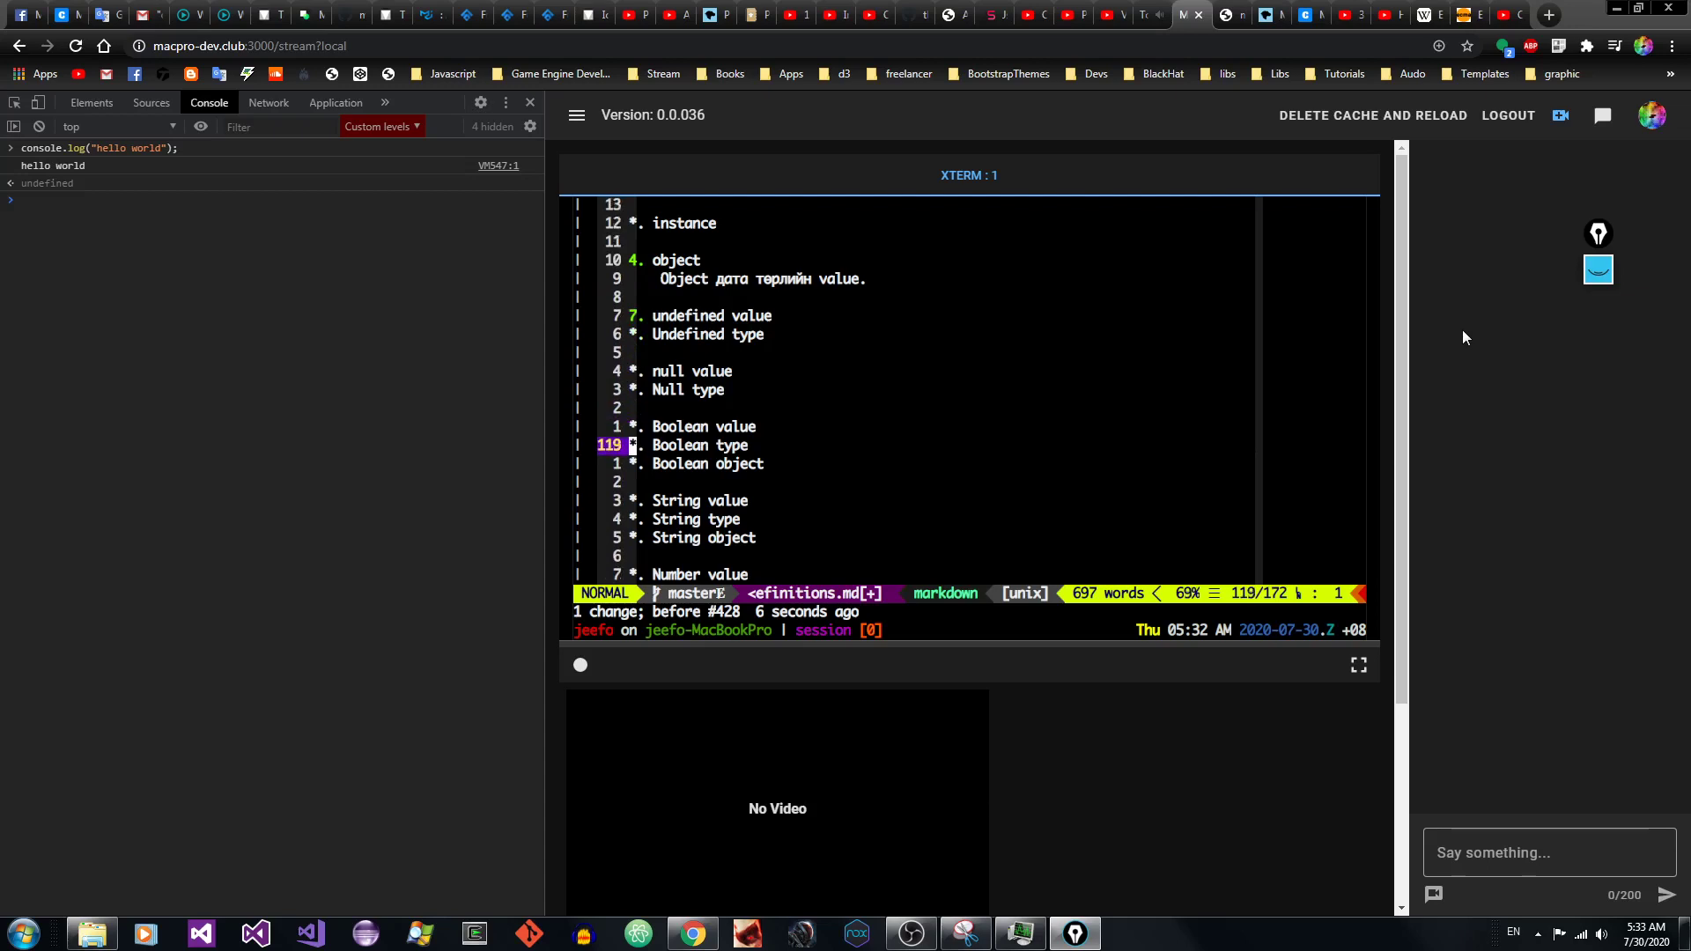
# Step: Look down from the Boolean type heading past the Symbol and function headings to the constructor definition
pyautogui.press('j')
pyautogui.press('j')
pyautogui.press('j')
pyautogui.press('j')
pyautogui.press('j')
pyautogui.press('j')
pyautogui.press('j')
pyautogui.press('j')
pyautogui.press('j')
pyautogui.press('j')
pyautogui.press('j')
pyautogui.press('j')
pyautogui.press('j')
pyautogui.press('j')
pyautogui.press('j')
pyautogui.press('j')
pyautogui.press('j')
pyautogui.press('j')
pyautogui.press('j')
pyautogui.press('j')
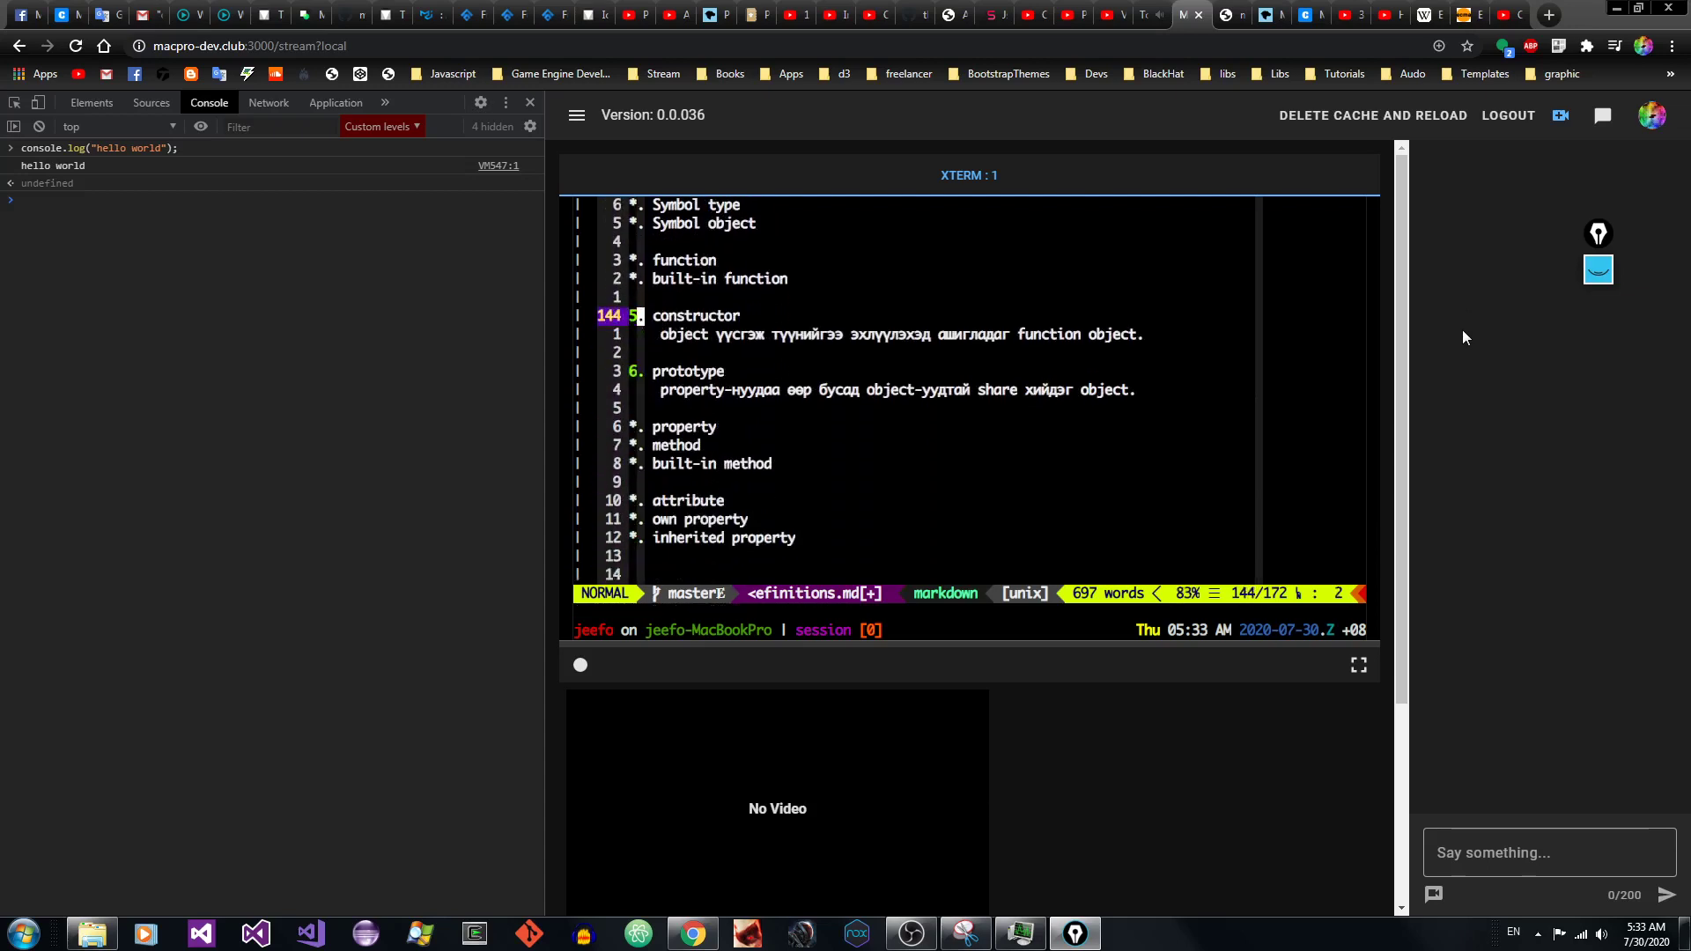
# Step: Look back up from the constructor definition through the Symbol, BigInt and Number headings to the Boolean type heading
pyautogui.press('k')
pyautogui.press('k')
pyautogui.press('k')
pyautogui.press('k')
pyautogui.press('k')
pyautogui.press('k')
pyautogui.press('k')
pyautogui.press('k')
pyautogui.press('k')
pyautogui.press('k')
pyautogui.press('k')
pyautogui.press('k')
pyautogui.press('k')
pyautogui.press('k')
pyautogui.press('k')
pyautogui.press('k')
pyautogui.press('k')
pyautogui.press('k')
pyautogui.press('k')
pyautogui.press('k')
pyautogui.press('k')
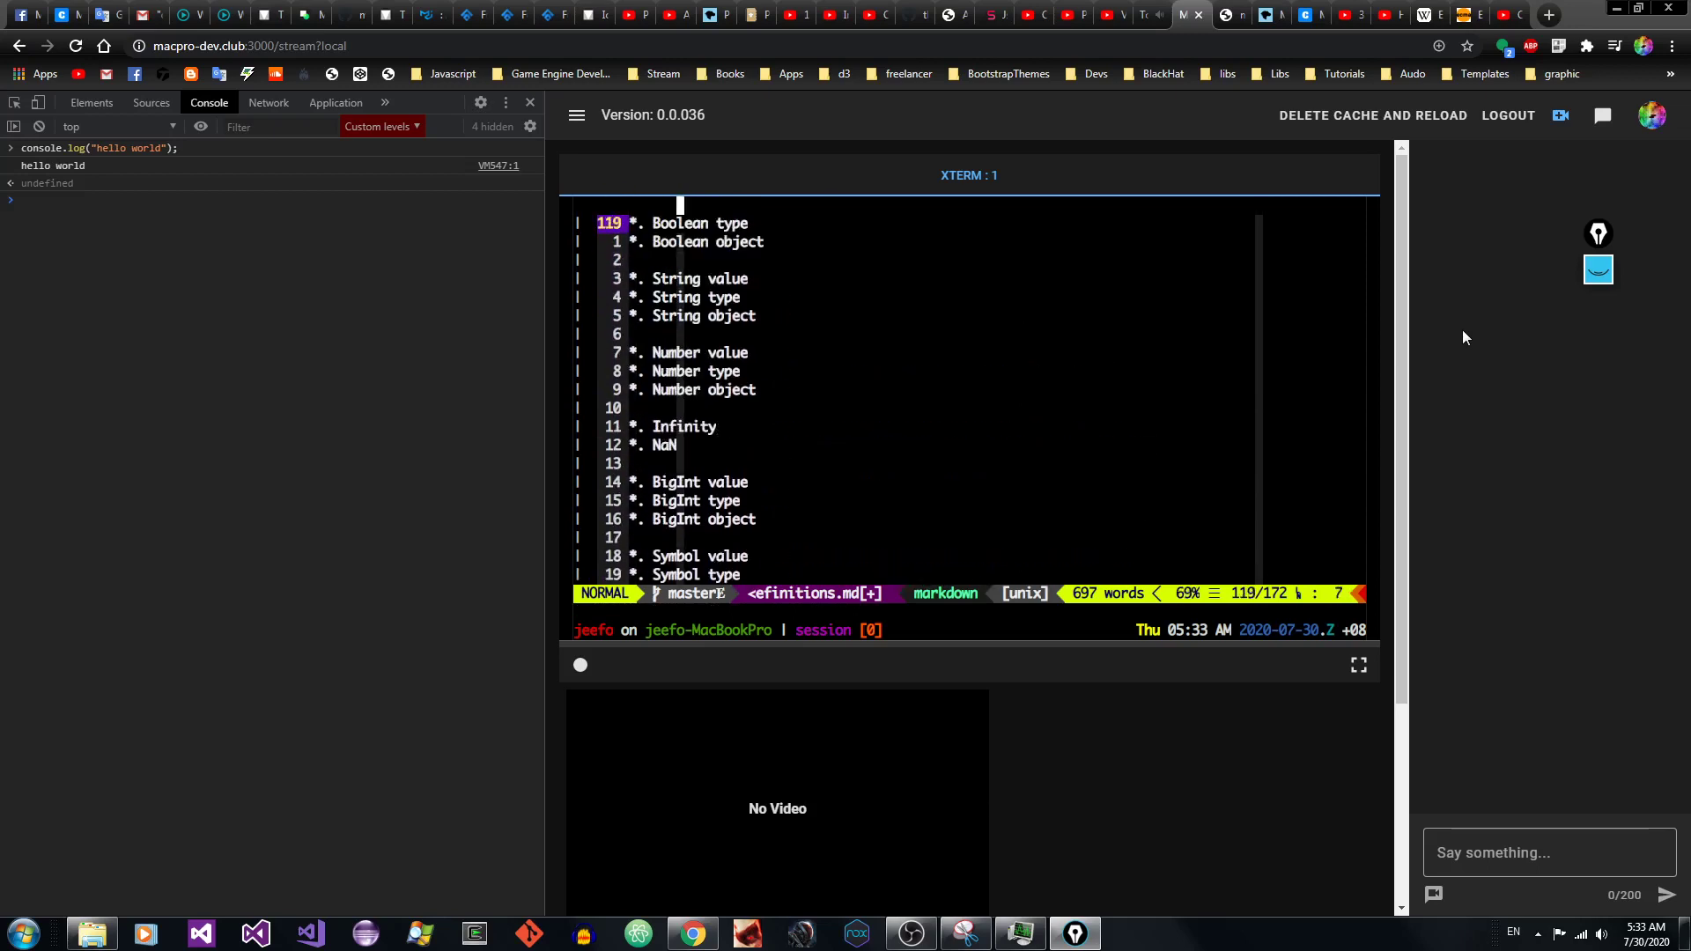
# Step: Look up from the Boolean headings past null and undefined to the object definition's description line
pyautogui.press('j')
pyautogui.press('j')
pyautogui.press('j')
pyautogui.press('j')
pyautogui.press('j')
pyautogui.press('l')
pyautogui.press('l')
pyautogui.press('l')
pyautogui.press('l')
pyautogui.press('l')
pyautogui.press('l')
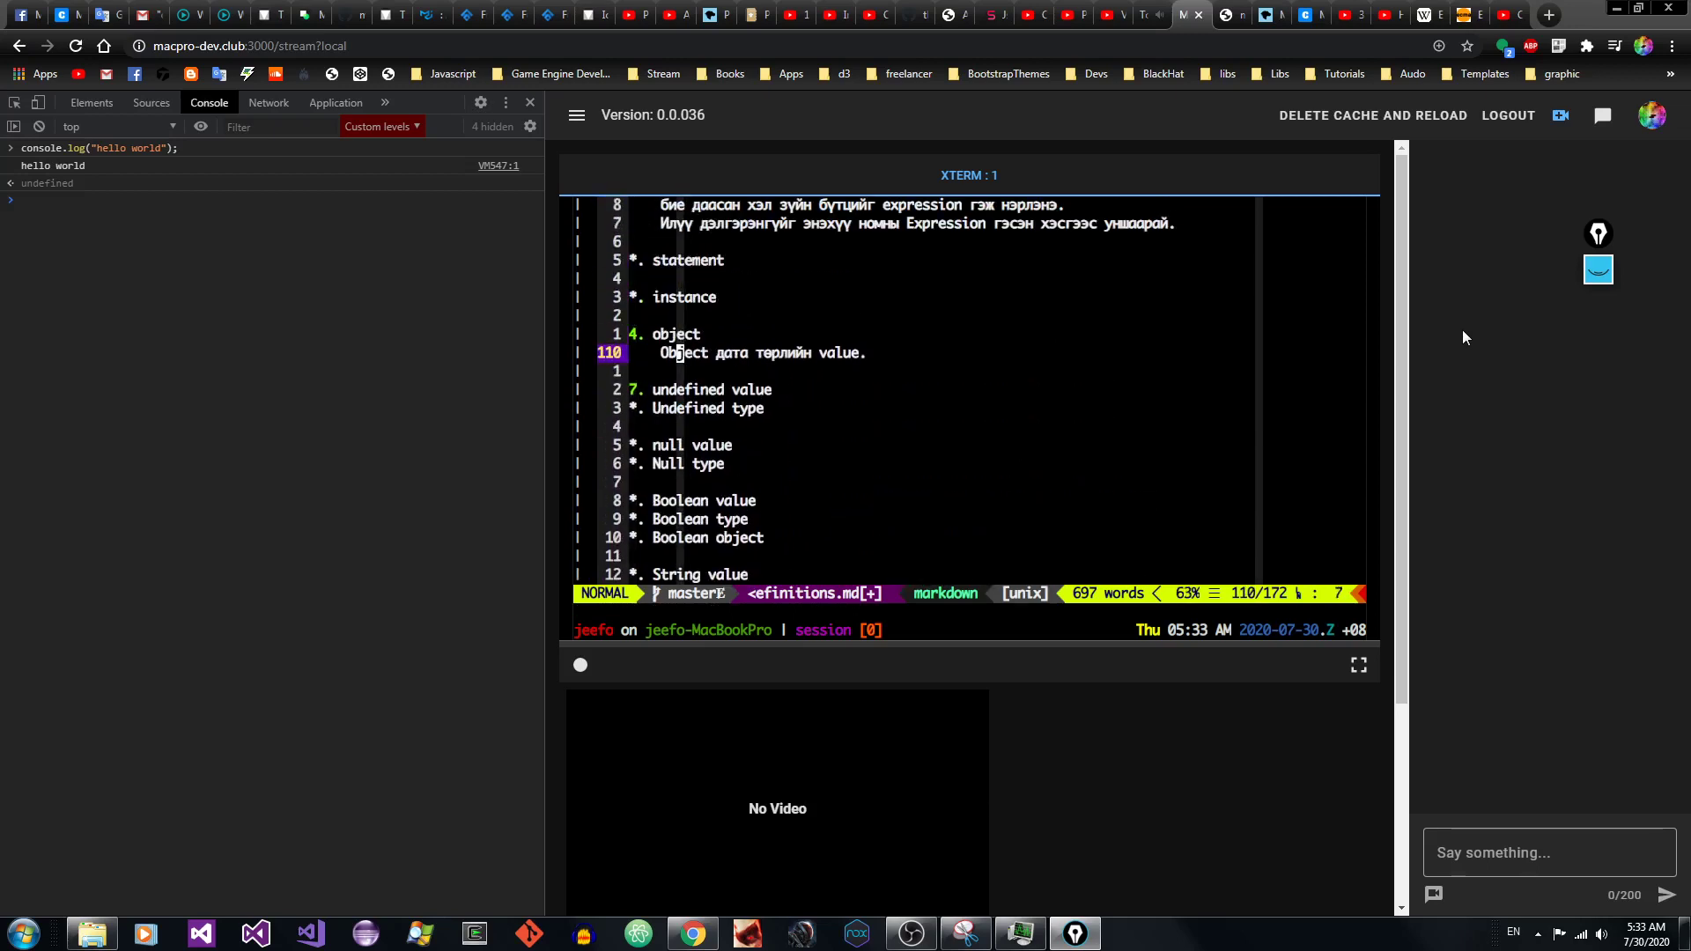
# Step: Look down from the object definition through the datatype, constructor and prototype entries to the method heading
pyautogui.press('j')
pyautogui.press('j')
pyautogui.press('j')
pyautogui.press('j')
pyautogui.press('j')
pyautogui.press('j')
pyautogui.press('j')
pyautogui.press('j')
pyautogui.press('j')
pyautogui.press('j')
pyautogui.press('j')
pyautogui.press('j')
pyautogui.press('j')
pyautogui.press('j')
pyautogui.press('j')
pyautogui.press('j')
pyautogui.press('j')
pyautogui.press('j')
pyautogui.press('j')
pyautogui.press('j')
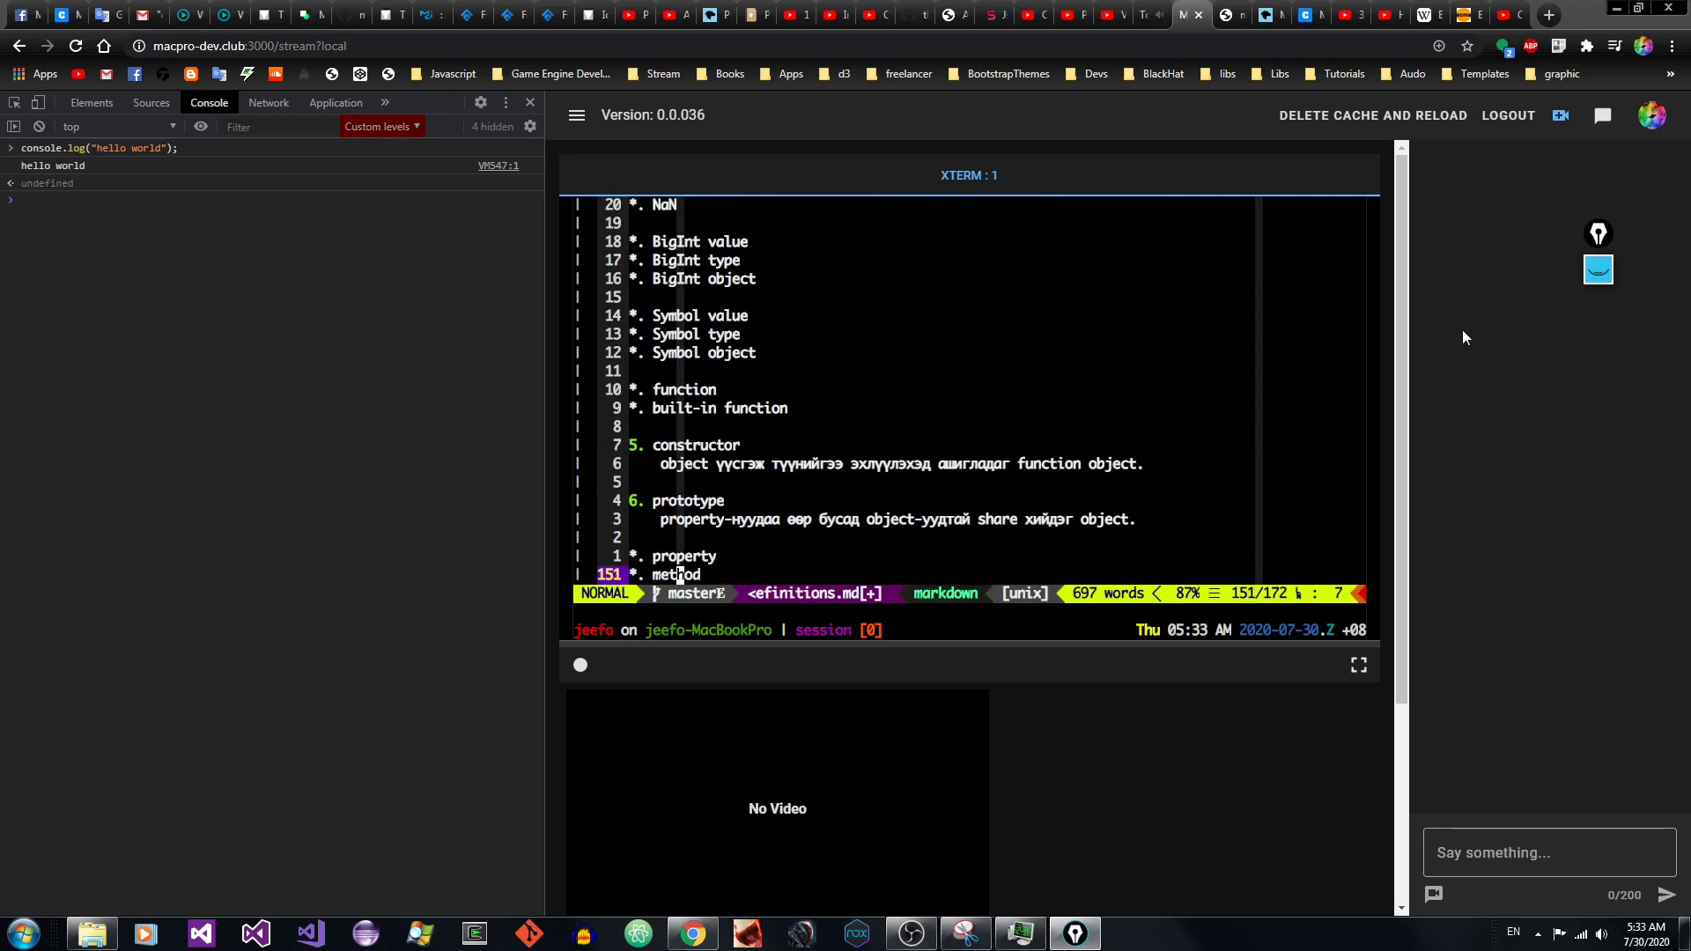
# Step: Look back up from the method heading to the blank line between the object definition and the undefined value heading
pyautogui.press('k')
pyautogui.press('k')
pyautogui.press('k')
pyautogui.press('k')
pyautogui.press('k')
pyautogui.press('k')
pyautogui.press('k')
pyautogui.press('k')
pyautogui.press('k')
pyautogui.press('k')
pyautogui.press('k')
pyautogui.press('k')
pyautogui.press('k')
pyautogui.press('k')
pyautogui.press('k')
pyautogui.press('k')
pyautogui.press('k')
pyautogui.press('k')
pyautogui.press('k')
pyautogui.press('k')
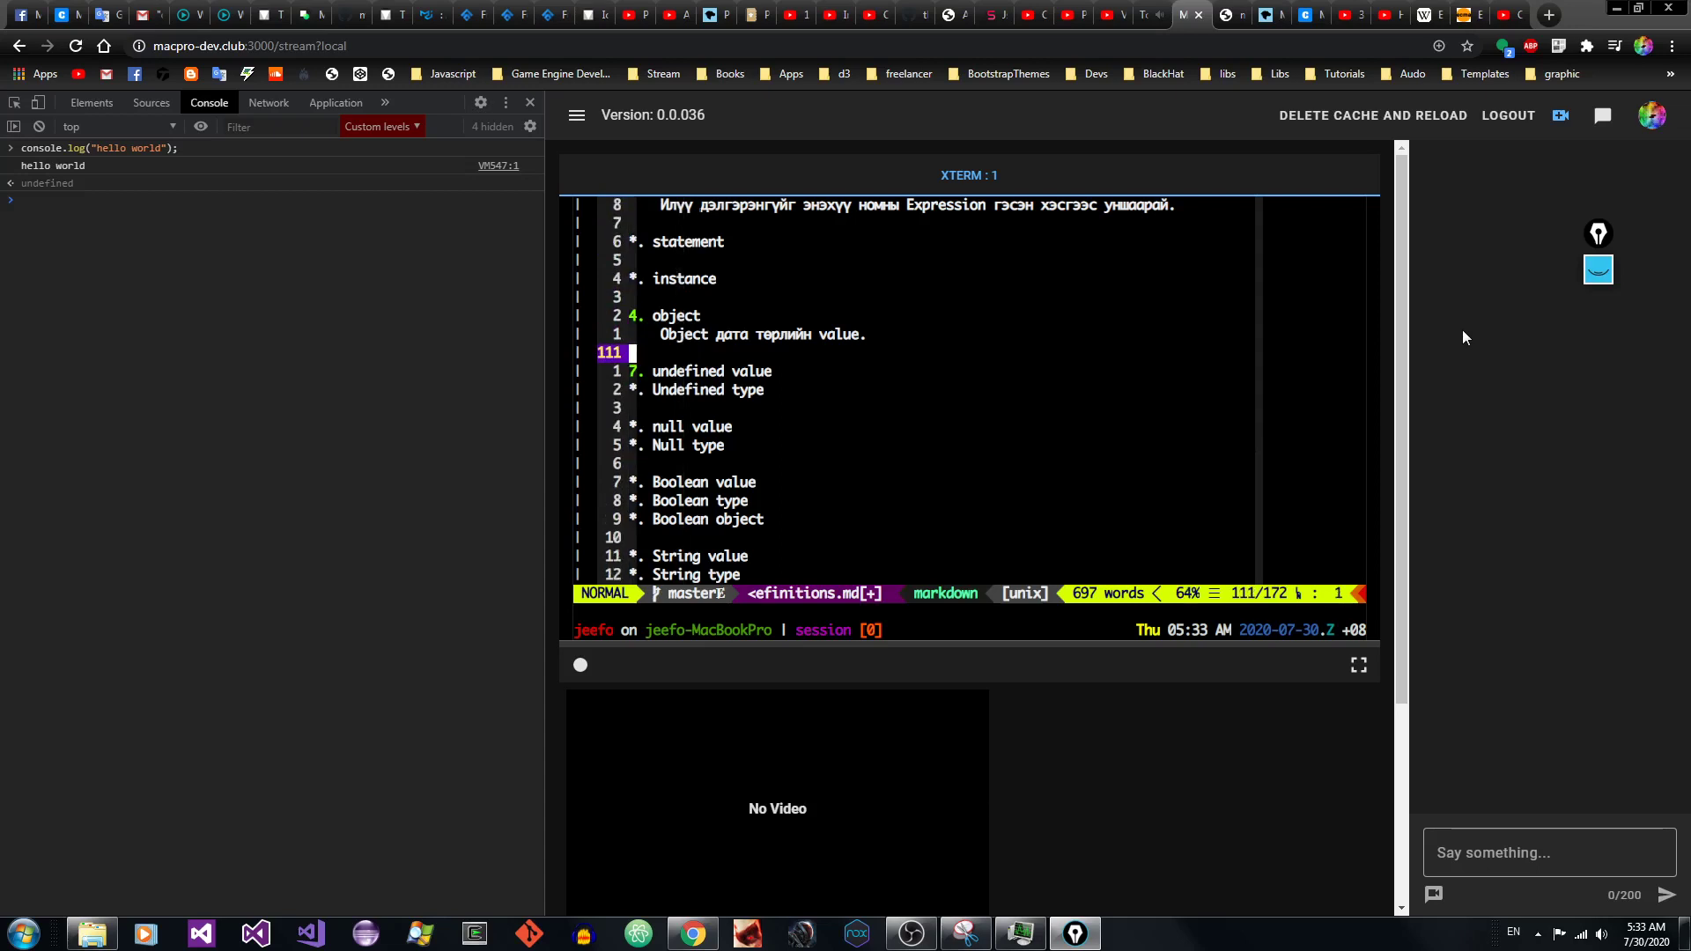
# Step: Look down through the undefined, null, Boolean, String and Number headings to the BigInt type heading
pyautogui.press('j')
pyautogui.press('j')
pyautogui.press('j')
pyautogui.press('j')
pyautogui.press('j')
pyautogui.press('j')
pyautogui.press('j')
pyautogui.press('j')
pyautogui.press('j')
pyautogui.press('j')
pyautogui.press('j')
pyautogui.press('j')
pyautogui.press('j')
pyautogui.press('j')
pyautogui.press('j')
pyautogui.press('j')
pyautogui.press('j')
pyautogui.press('j')
pyautogui.press('j')
pyautogui.press('j')
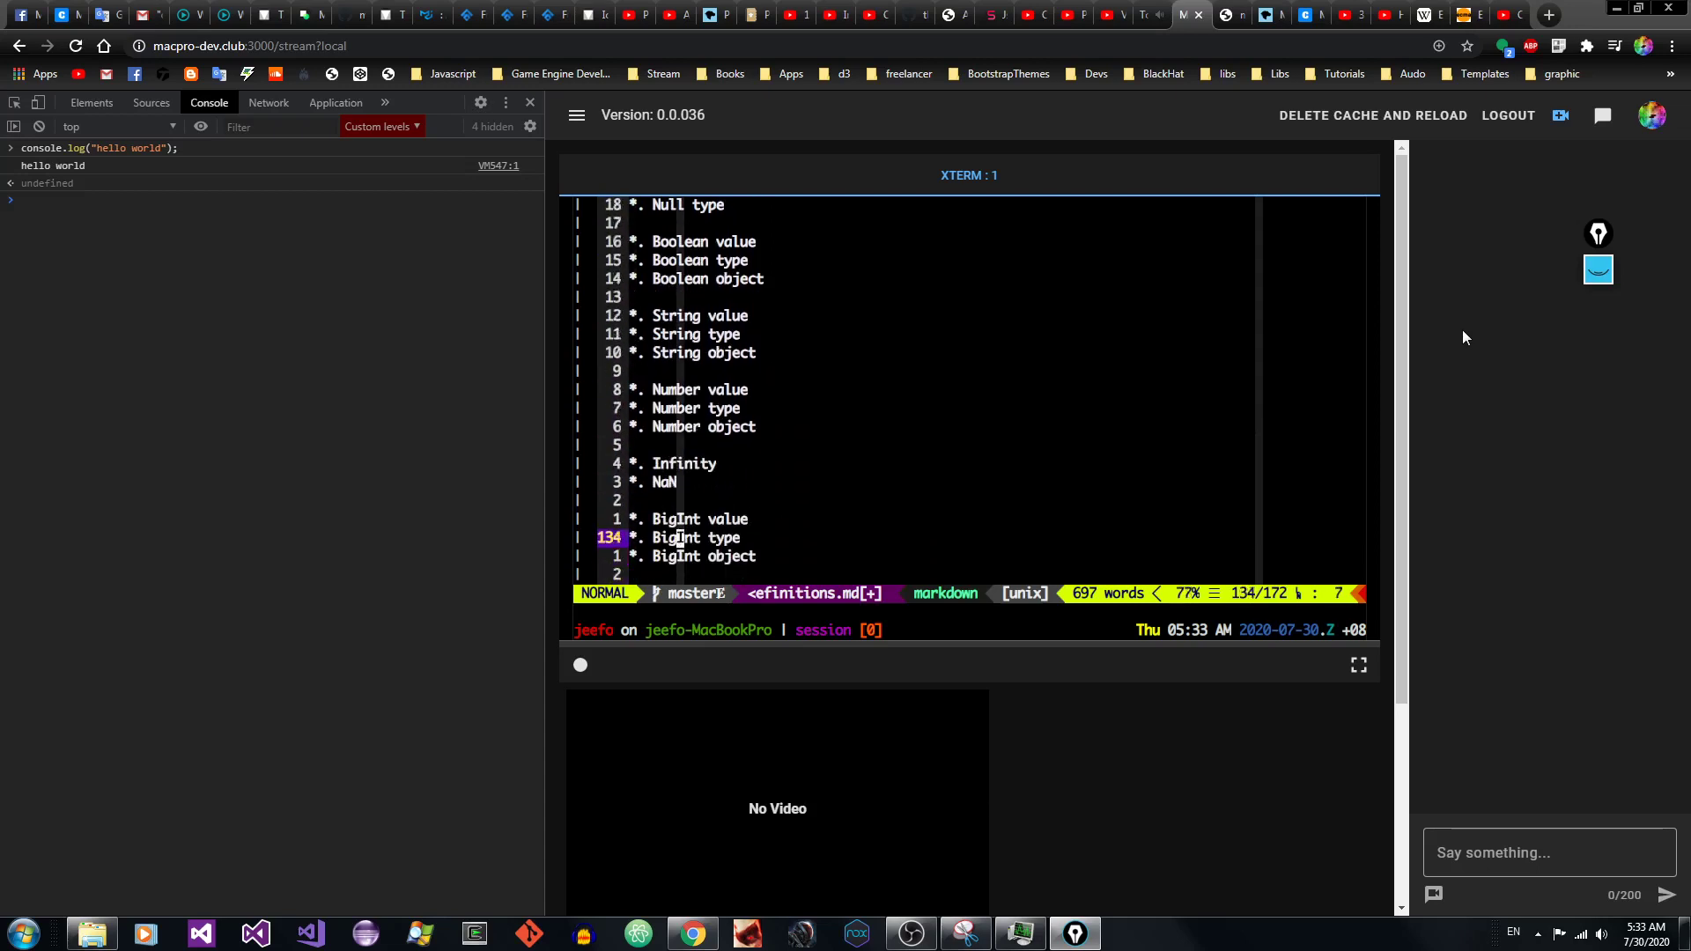
# Step: Look down from the BigInt type heading through the Symbol, function, constructor, prototype and property entries to the blank lines below inherited property
pyautogui.press('j')
pyautogui.press('j')
pyautogui.press('j')
pyautogui.press('j')
pyautogui.press('j')
pyautogui.press('j')
pyautogui.press('j')
pyautogui.press('j')
pyautogui.press('j')
pyautogui.press('j')
pyautogui.press('j')
pyautogui.press('j')
pyautogui.press('j')
pyautogui.press('j')
pyautogui.press('j')
pyautogui.press('j')
pyautogui.press('j')
pyautogui.press('j')
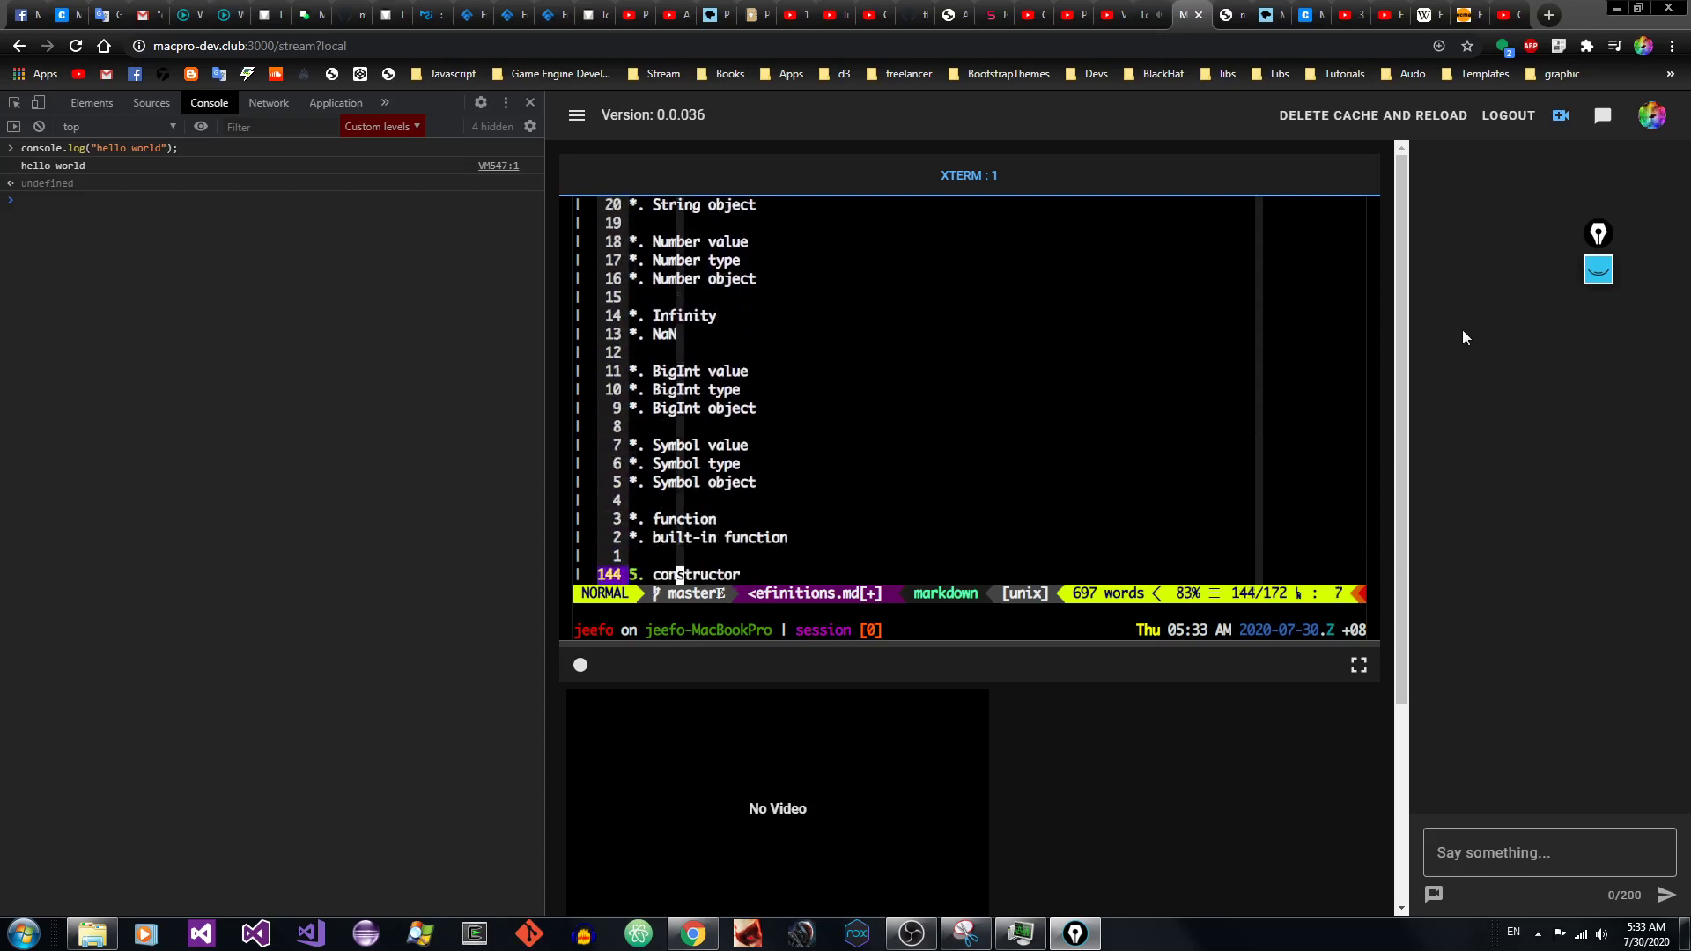
pyautogui.press('j')
pyautogui.press('j')
pyautogui.press('j')
pyautogui.press('j')
pyautogui.press('j')
pyautogui.press('j')
pyautogui.press('j')
pyautogui.press('j')
pyautogui.press('j')
pyautogui.press('j')
pyautogui.press('j')
pyautogui.press('j')
pyautogui.press('j')
pyautogui.press('j')
pyautogui.press('j')
pyautogui.press('j')
pyautogui.press('j')
pyautogui.press('j')
pyautogui.press('j')
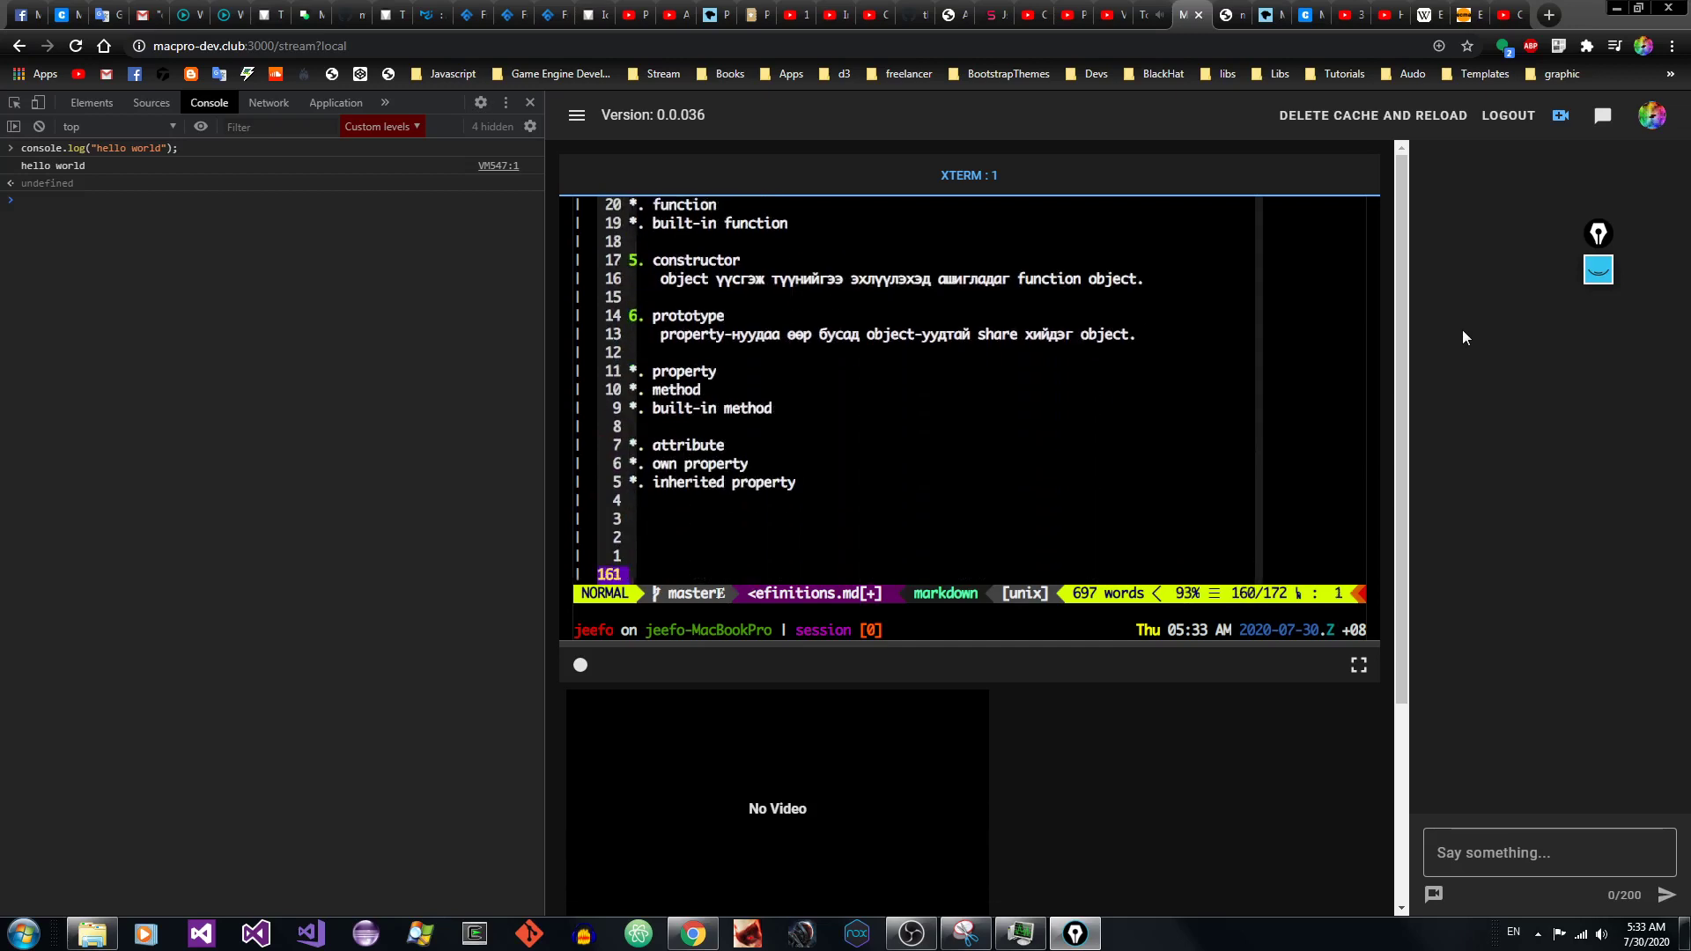
# Step: Look back up from the blank lines below inherited property over the prototype and constructor definitions to the constructor heading
pyautogui.press('k')
pyautogui.press('k')
pyautogui.press('k')
pyautogui.press('k')
pyautogui.press('k')
pyautogui.press('k')
pyautogui.press('k')
pyautogui.press('k')
pyautogui.press('k')
pyautogui.press('k')
pyautogui.press('k')
pyautogui.press('k')
pyautogui.press('k')
pyautogui.press('k')
pyautogui.press('k')
pyautogui.press('k')
pyautogui.press('k')
pyautogui.press('k')
pyautogui.press('k')
pyautogui.press('k')
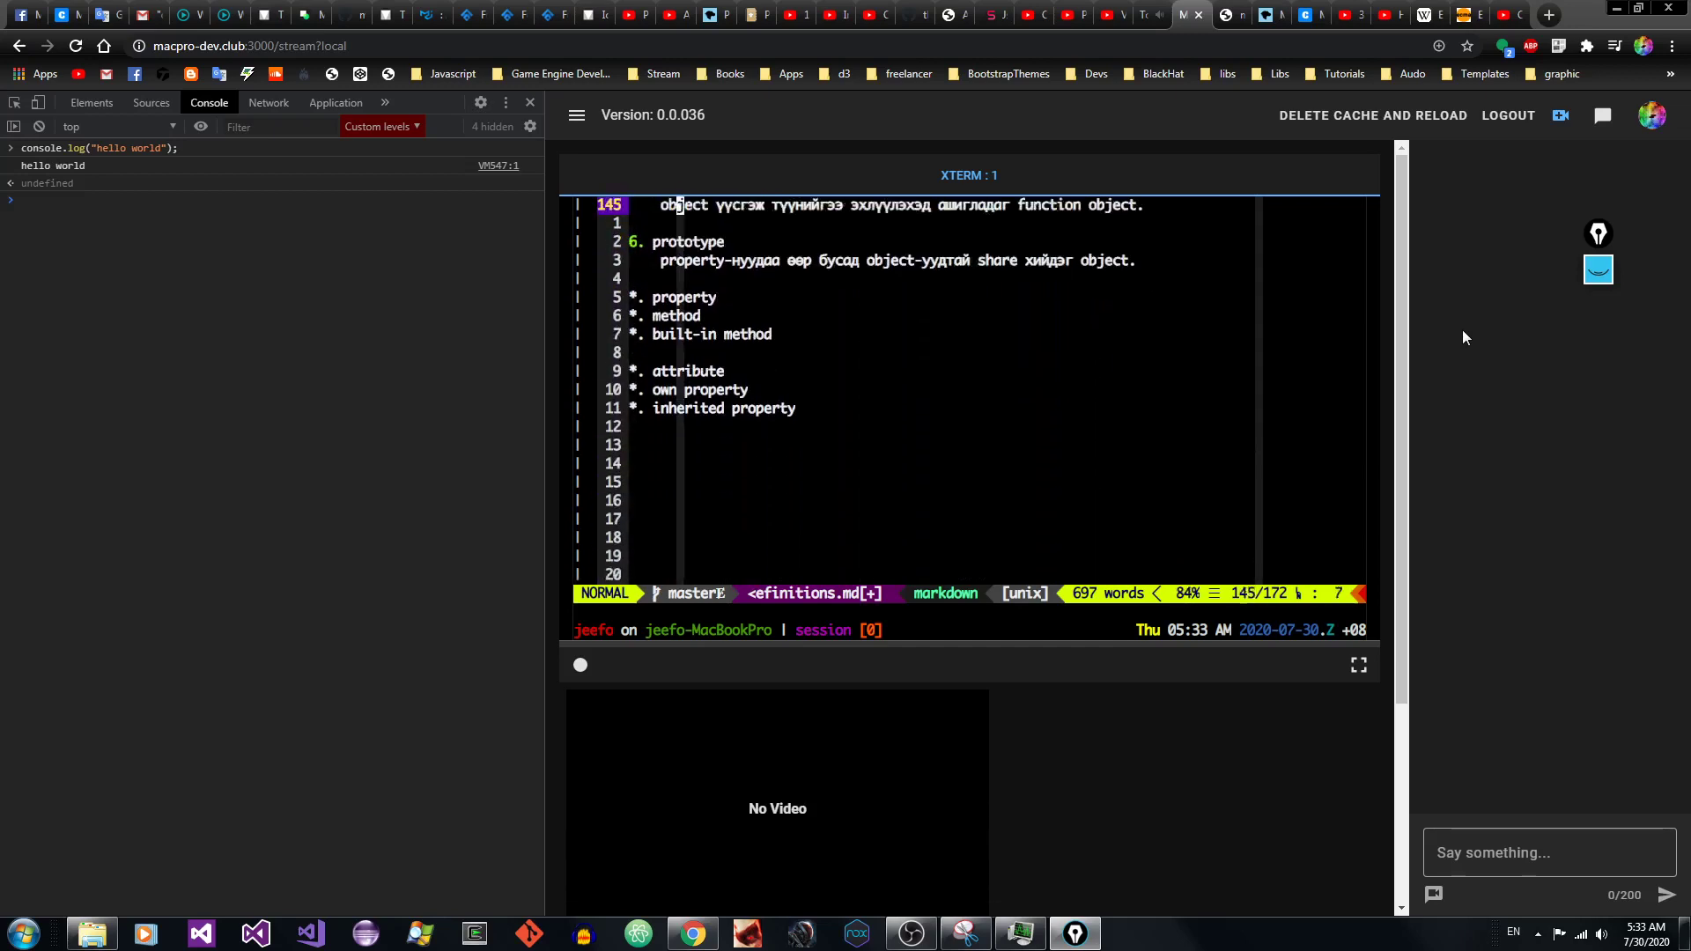
pyautogui.press('j')
pyautogui.press('j')
pyautogui.press('j')
pyautogui.press('j')
pyautogui.press('j')
pyautogui.press('j')
pyautogui.press('j')
pyautogui.press('j')
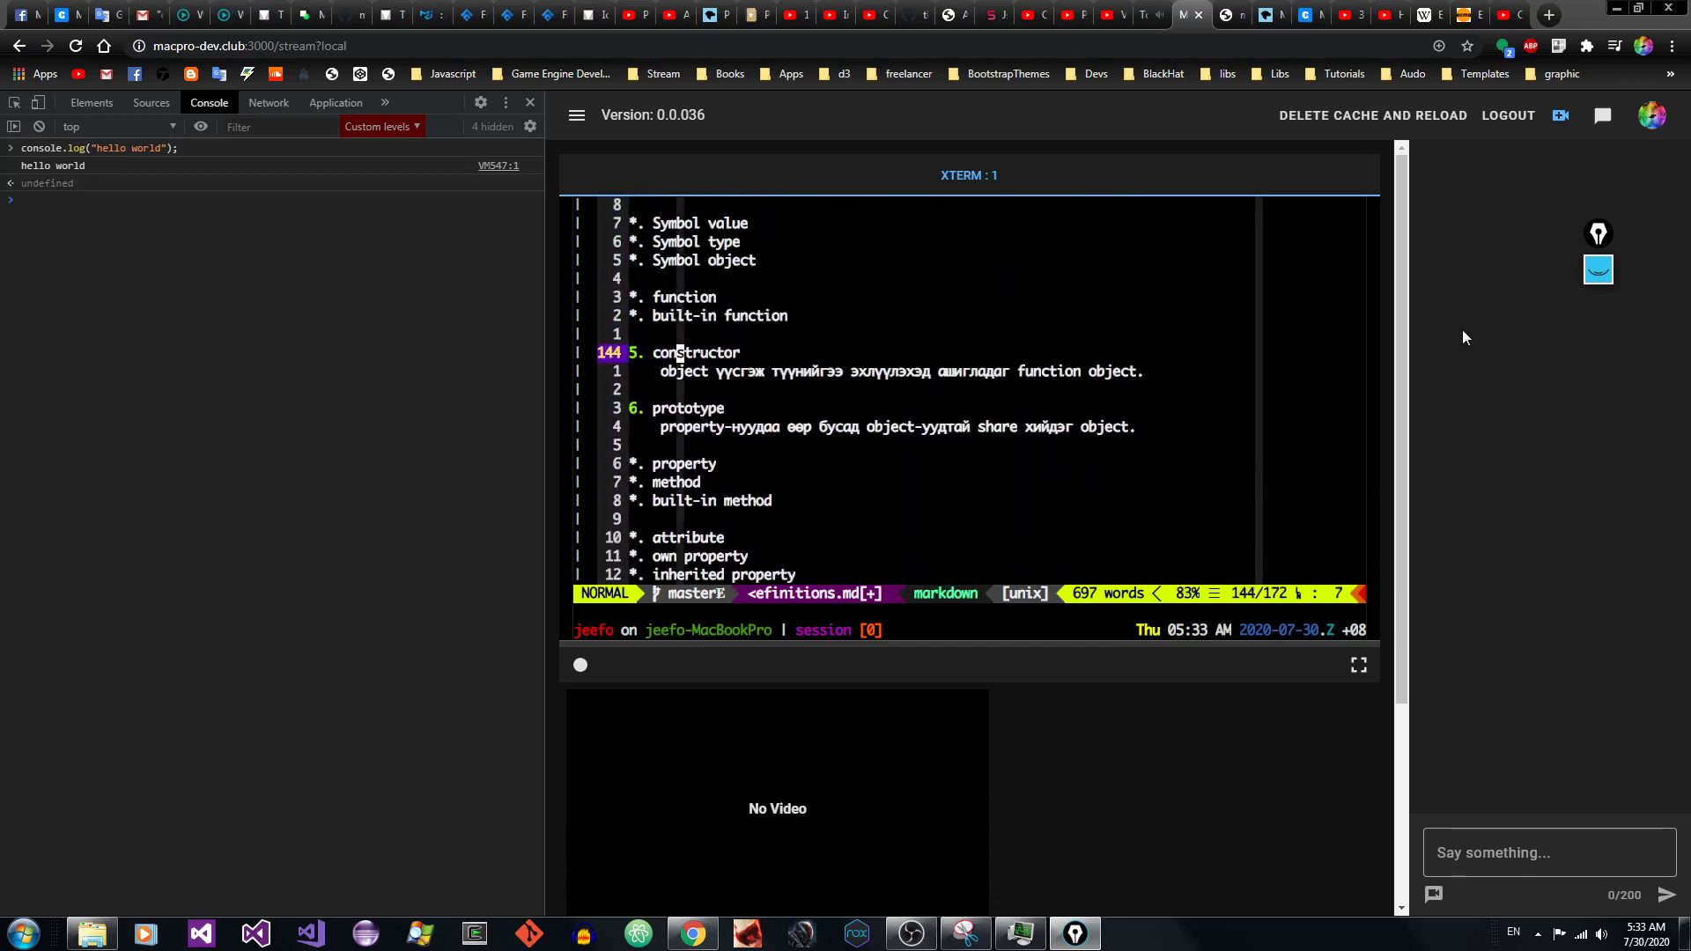
# Step: Look up from the constructor heading past the value and type headings and the object definition to the description just above the expression entry
pyautogui.press('l')
pyautogui.press('k')
pyautogui.press('k')
pyautogui.press('h')
pyautogui.press('k')
pyautogui.press('k')
pyautogui.press('k')
pyautogui.press('k')
pyautogui.press('k')
pyautogui.press('k')
pyautogui.press('k')
pyautogui.press('k')
pyautogui.press('k')
pyautogui.press('k')
pyautogui.press('k')
pyautogui.press('k')
pyautogui.press('k')
pyautogui.press('k')
pyautogui.press('k')
pyautogui.press('k')
pyautogui.press('k')
pyautogui.press('k')
pyautogui.press('k')
pyautogui.press('k')
pyautogui.press('k')
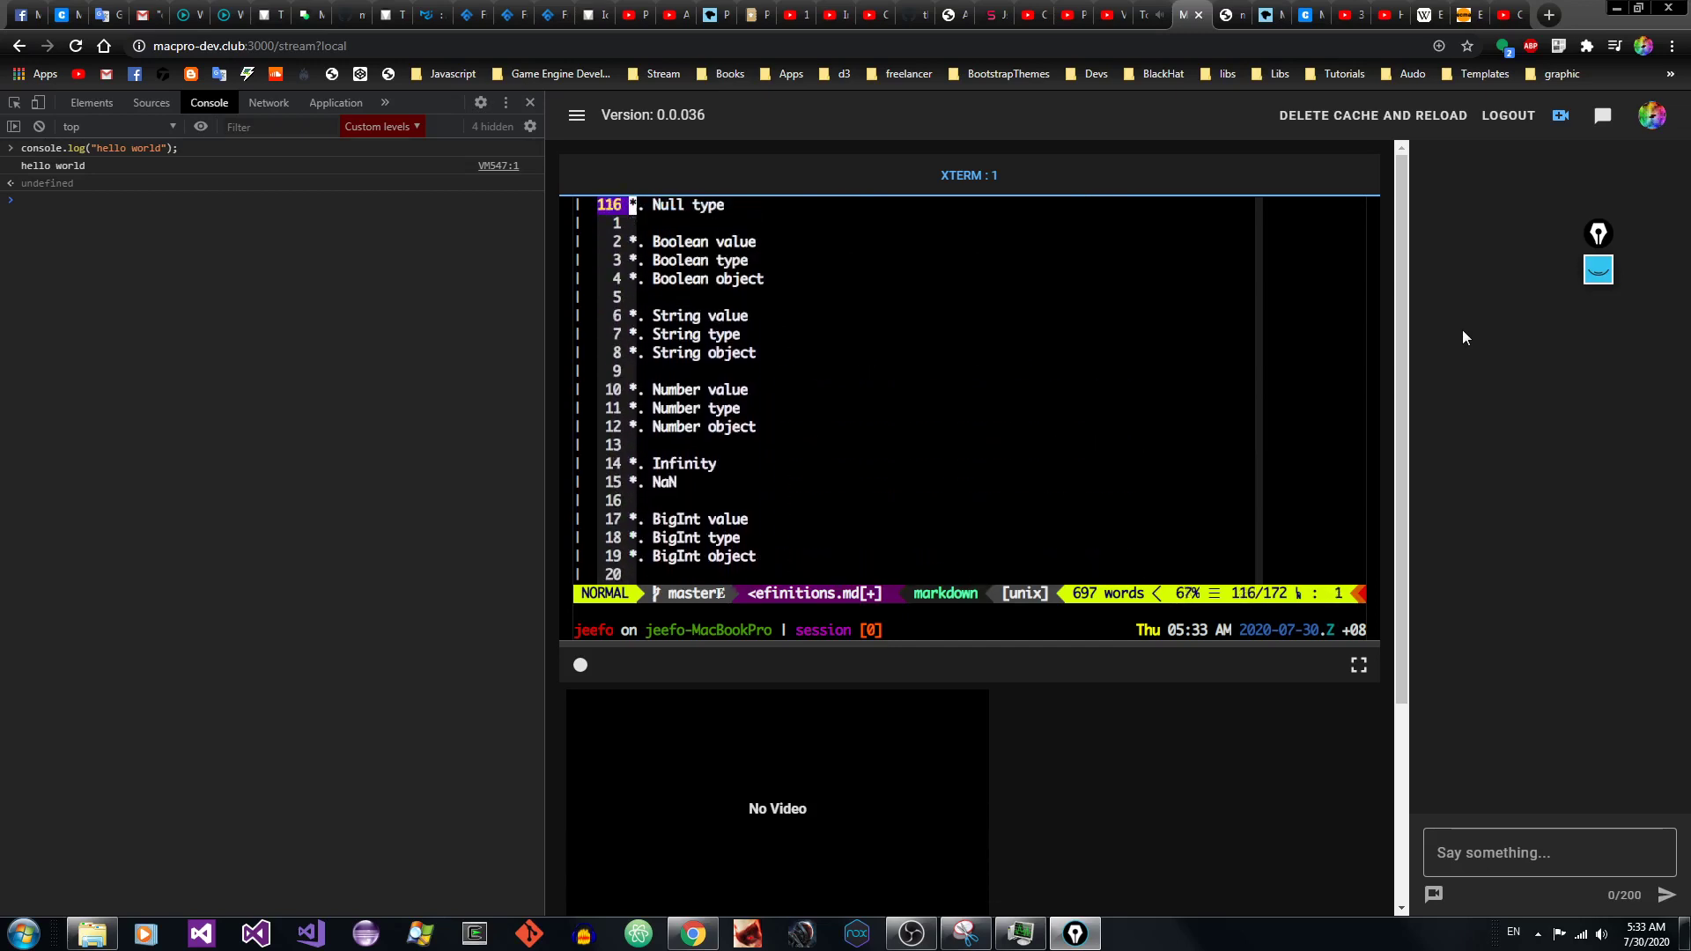
pyautogui.press('k')
pyautogui.press('k')
pyautogui.press('k')
pyautogui.press('k')
pyautogui.press('k')
pyautogui.press('k')
pyautogui.press('k')
pyautogui.press('k')
pyautogui.press('k')
pyautogui.press('k')
pyautogui.press('k')
pyautogui.press('k')
pyautogui.press('k')
pyautogui.press('k')
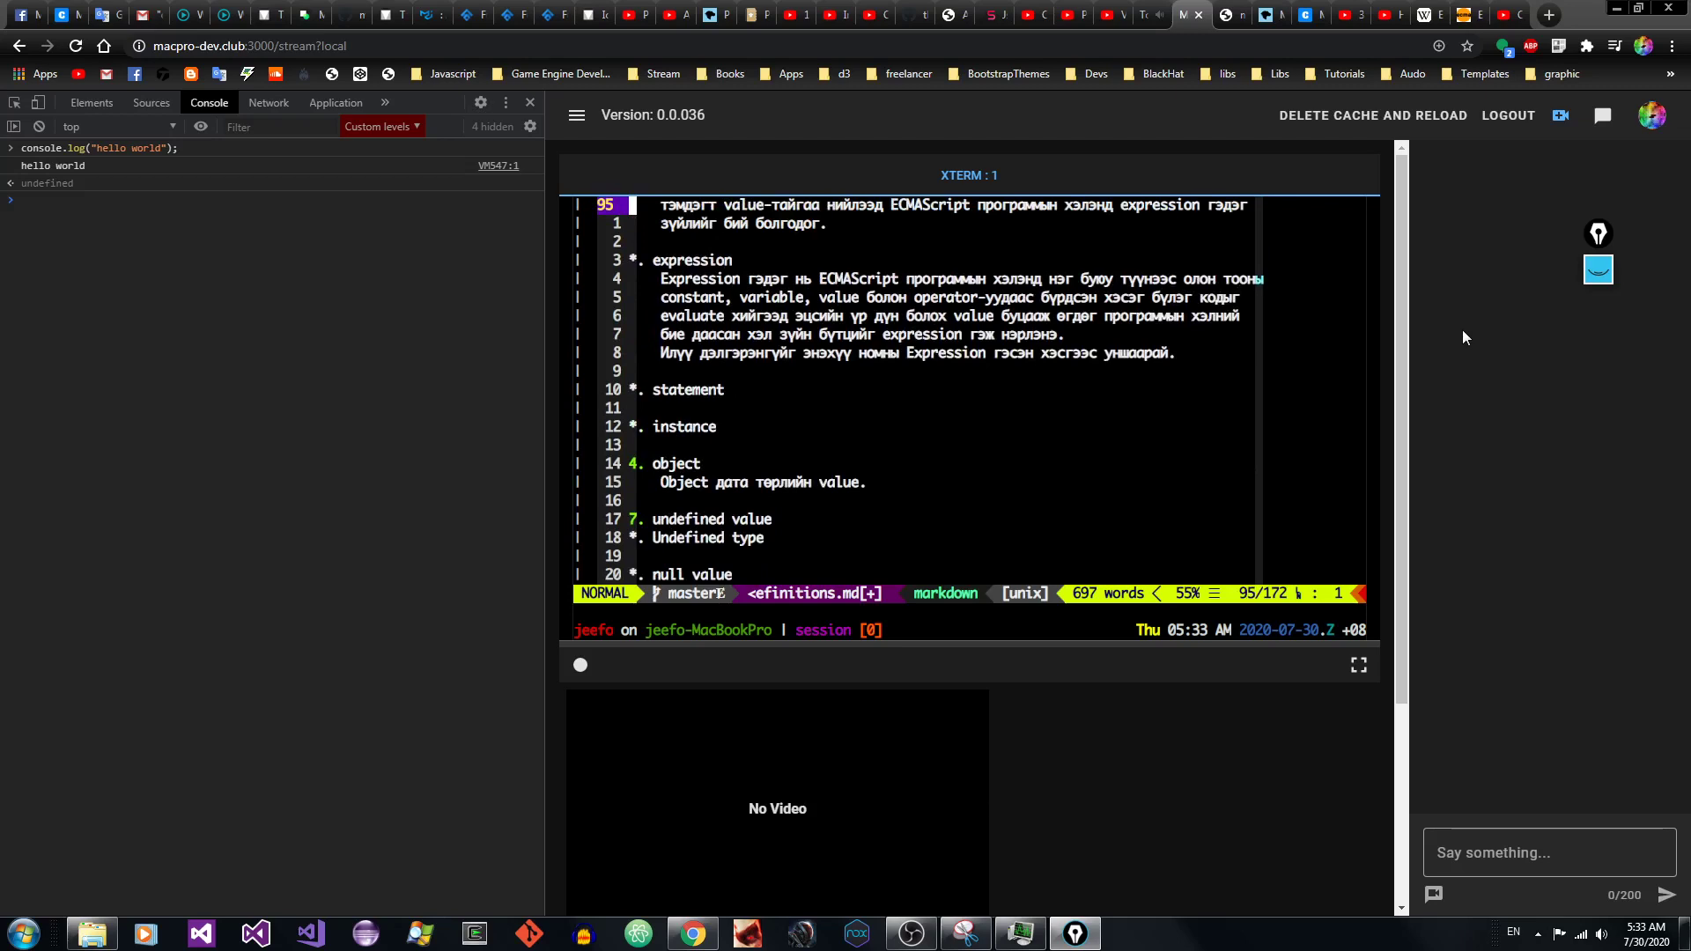
# Step: Look down from the expression definition through the object, undefined, null, Boolean, String and Number entries to the BigInt object heading
pyautogui.press('j')
pyautogui.press('j')
pyautogui.press('j')
pyautogui.press('j')
pyautogui.press('j')
pyautogui.press('j')
pyautogui.press('j')
pyautogui.press('j')
pyautogui.press('j')
pyautogui.press('j')
pyautogui.press('j')
pyautogui.press('j')
pyautogui.press('j')
pyautogui.press('j')
pyautogui.press('j')
pyautogui.press('j')
pyautogui.press('j')
pyautogui.press('j')
pyautogui.press('j')
pyautogui.press('j')
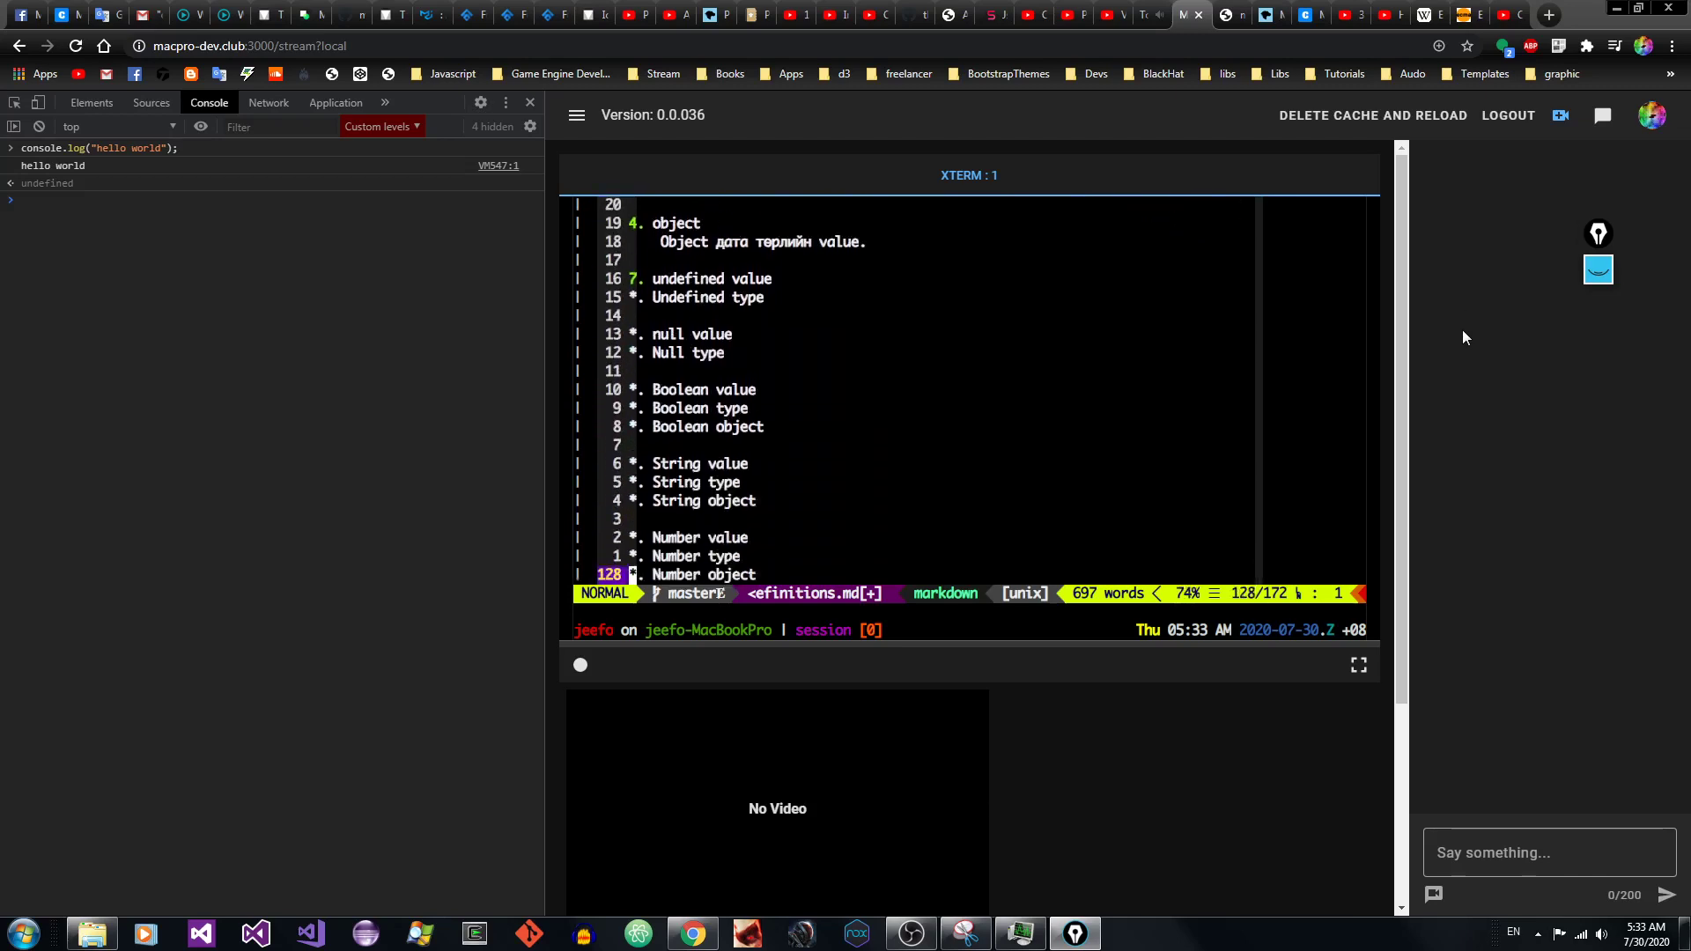
pyautogui.press('j')
pyautogui.press('j')
pyautogui.press('j')
pyautogui.press('j')
pyautogui.press('j')
pyautogui.press('j')
# Step: Look back up from the BigInt headings through the Number, String, Boolean and null headings to the undefined value heading
pyautogui.press('k')
pyautogui.press('k')
pyautogui.press('k')
pyautogui.press('k')
pyautogui.press('k')
pyautogui.press('k')
pyautogui.press('k')
pyautogui.press('k')
pyautogui.press('k')
pyautogui.press('k')
pyautogui.press('k')
pyautogui.press('k')
pyautogui.press('k')
pyautogui.press('k')
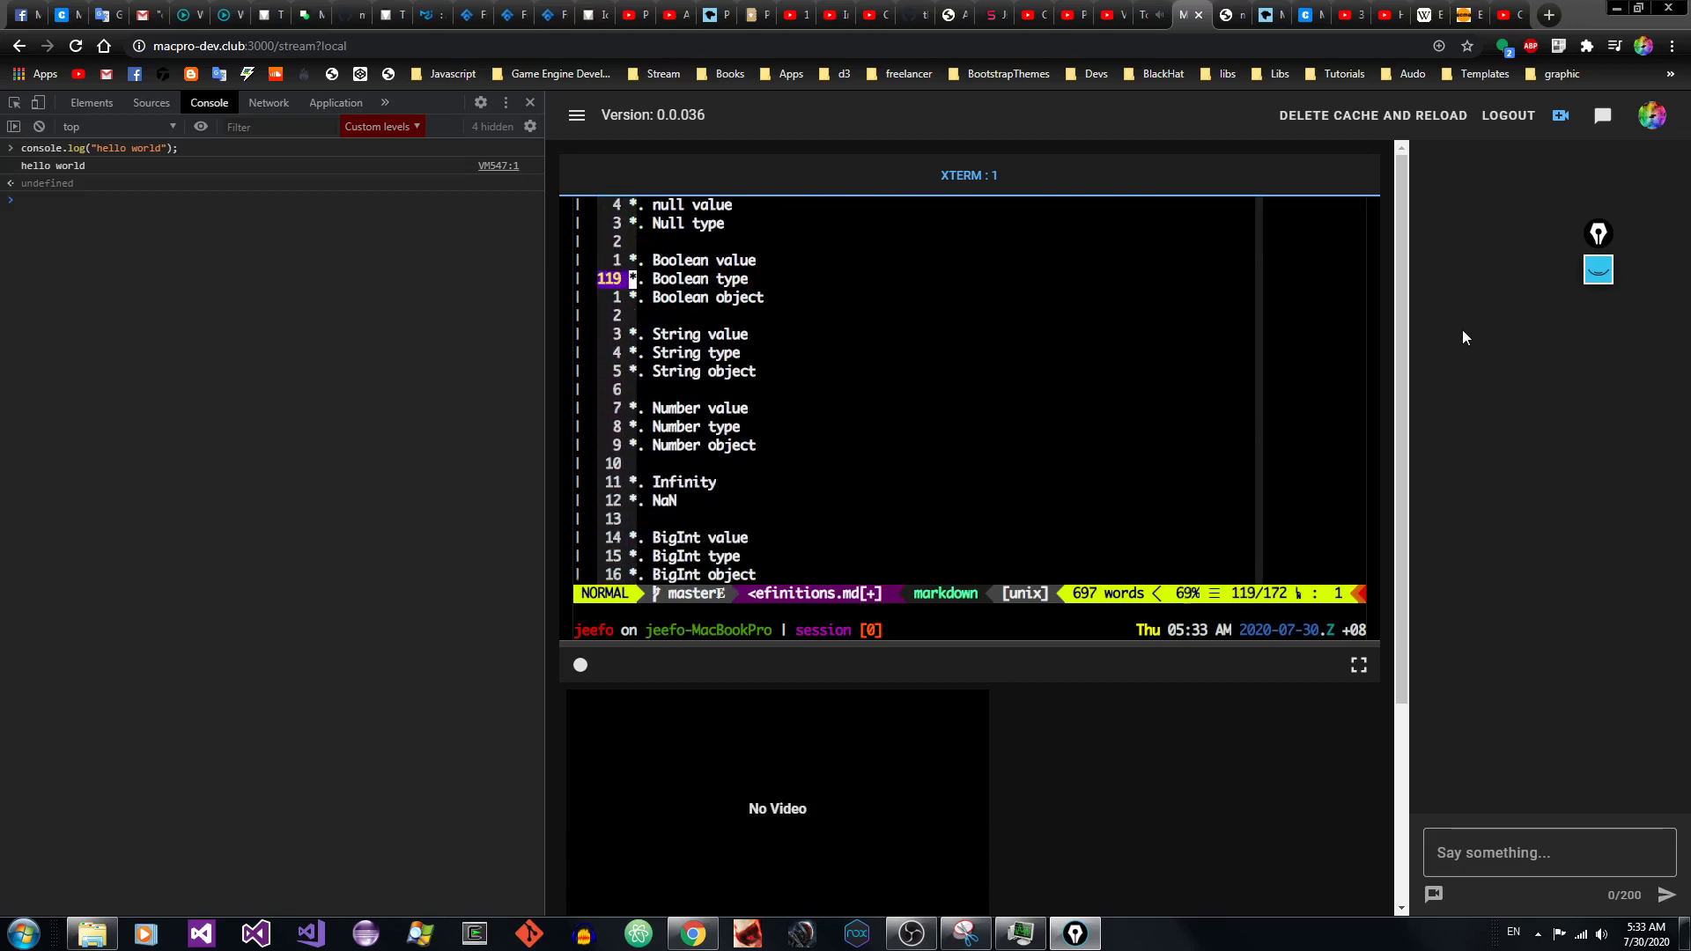
pyautogui.press('k')
pyautogui.press('k')
pyautogui.press('k')
pyautogui.press('k')
pyautogui.press('k')
pyautogui.press('k')
pyautogui.press('k')
pyautogui.press('k')
pyautogui.press('k')
pyautogui.press('k')
pyautogui.press('j')
pyautogui.press('j')
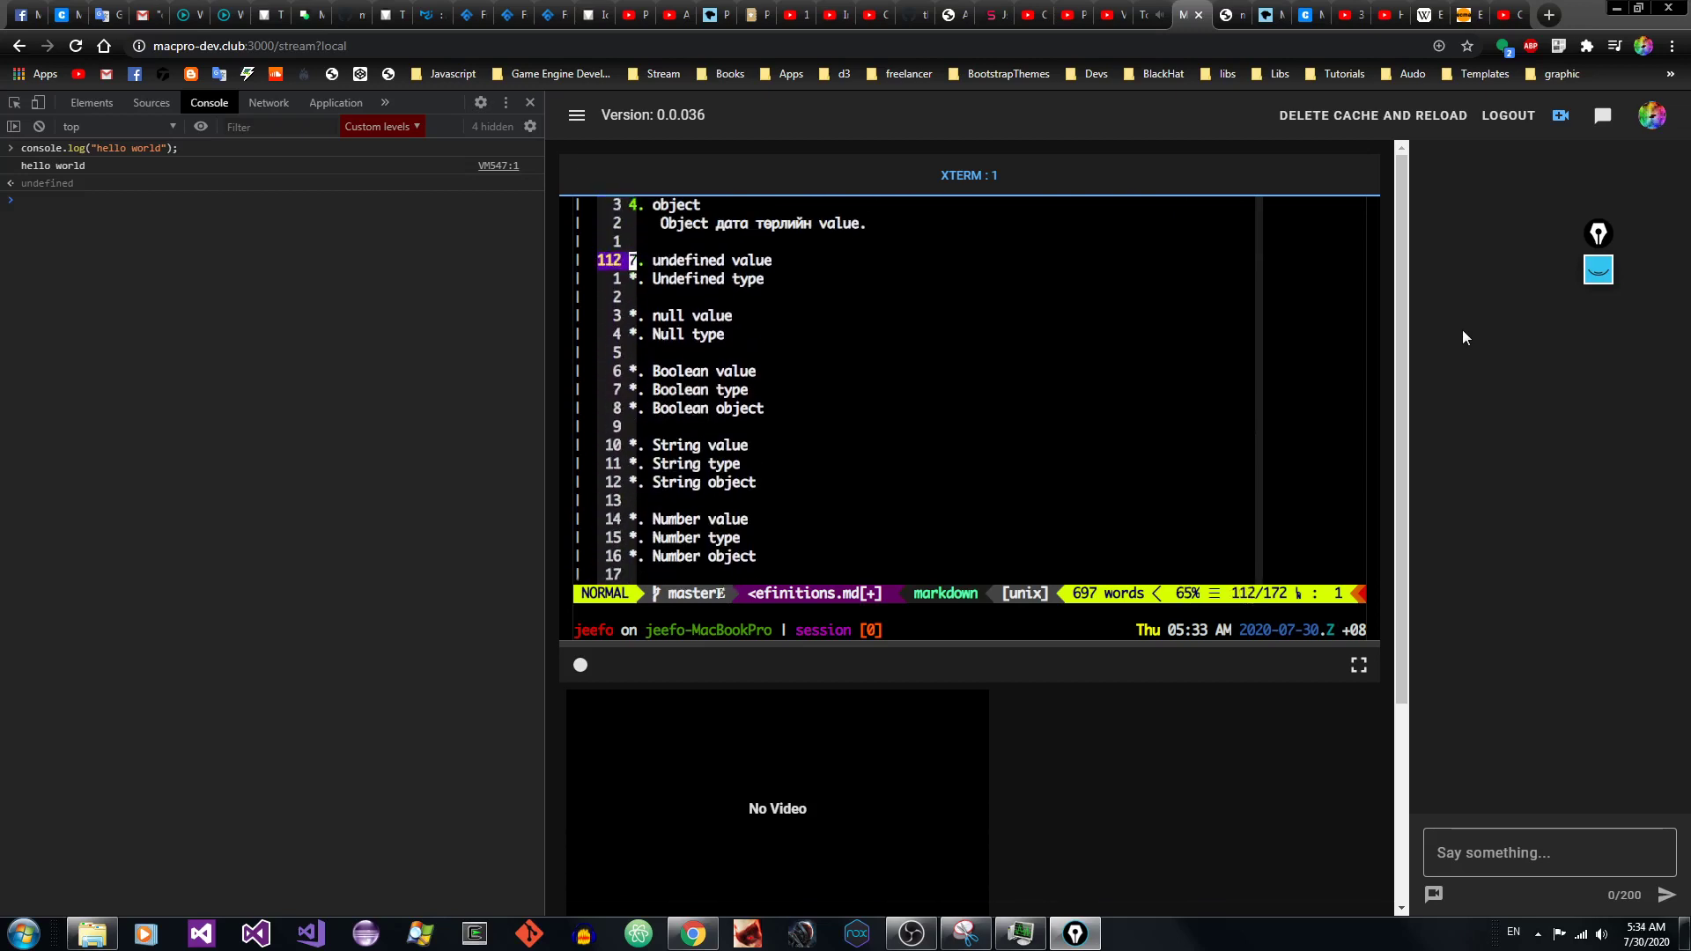
# Step: Highlight the lines from the undefined value heading down to the String headings to review them, and release the selection
pyautogui.hotkey('shift', 'v')
pyautogui.press('j')
pyautogui.press('j')
pyautogui.press('j')
pyautogui.press('j')
pyautogui.press('j')
pyautogui.press('j')
pyautogui.press('j')
pyautogui.press('j')
pyautogui.press('j')
pyautogui.press('j')
pyautogui.press('j')
pyautogui.press('j')
pyautogui.press('Escape')
pyautogui.press('k')
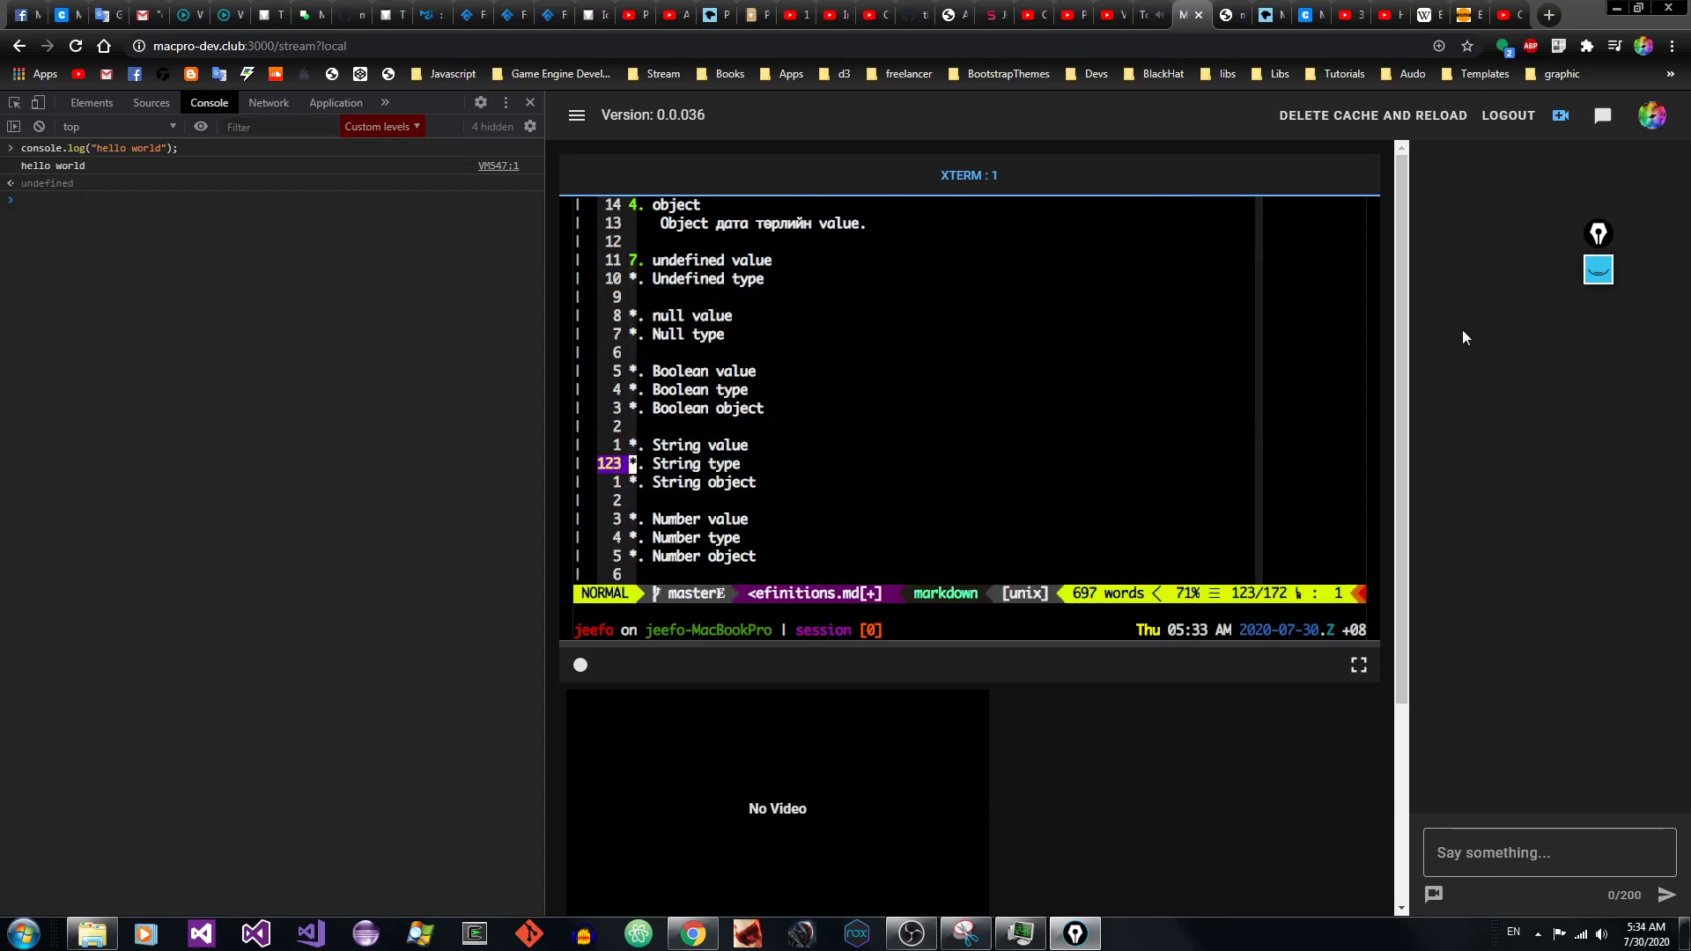
# Step: Look back up from the String type heading over the Boolean and null headings to the Undefined type heading
pyautogui.press('k')
pyautogui.press('k')
pyautogui.press('k')
pyautogui.press('k')
pyautogui.press('k')
pyautogui.press('k')
pyautogui.press('k')
pyautogui.press('k')
pyautogui.press('k')
pyautogui.press('k')
pyautogui.press('k')
pyautogui.press('j')
pyautogui.press('l')
pyautogui.press('l')
pyautogui.press('l')
pyautogui.press('l')
pyautogui.press('l')
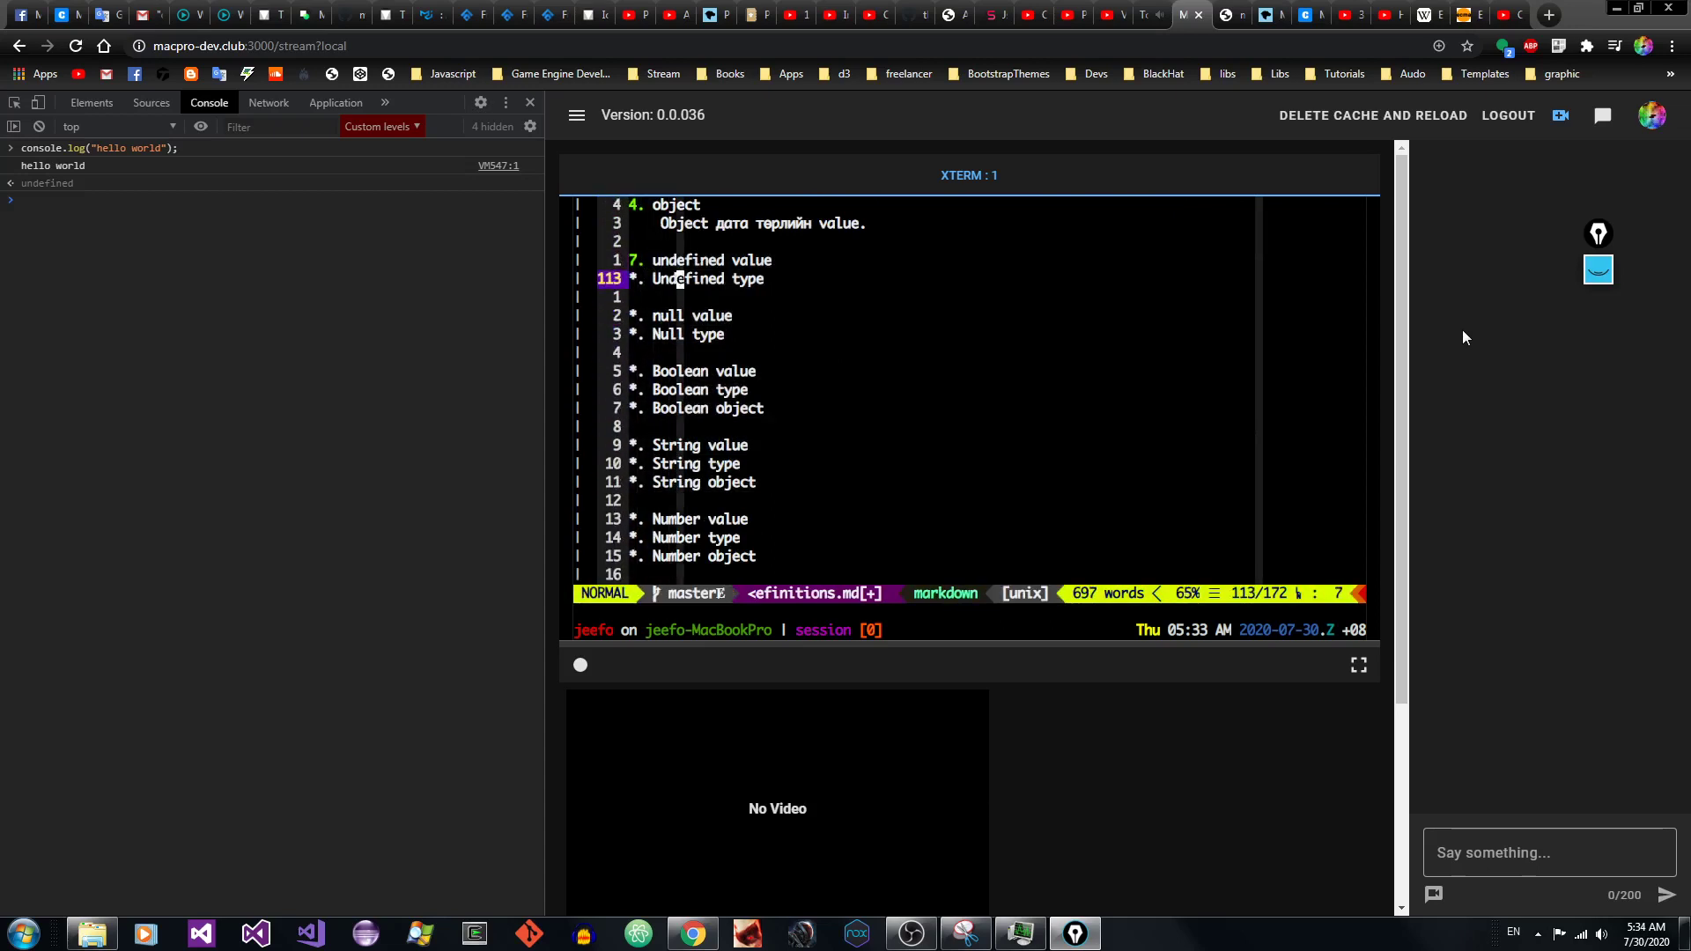
# Step: Look down from the Undefined type heading through the remaining type, function, constructor, prototype and property entries to the blank lines below inherited property
pyautogui.press('j')
pyautogui.press('j')
pyautogui.press('j')
pyautogui.press('j')
pyautogui.press('j')
pyautogui.press('j')
pyautogui.press('j')
pyautogui.press('j')
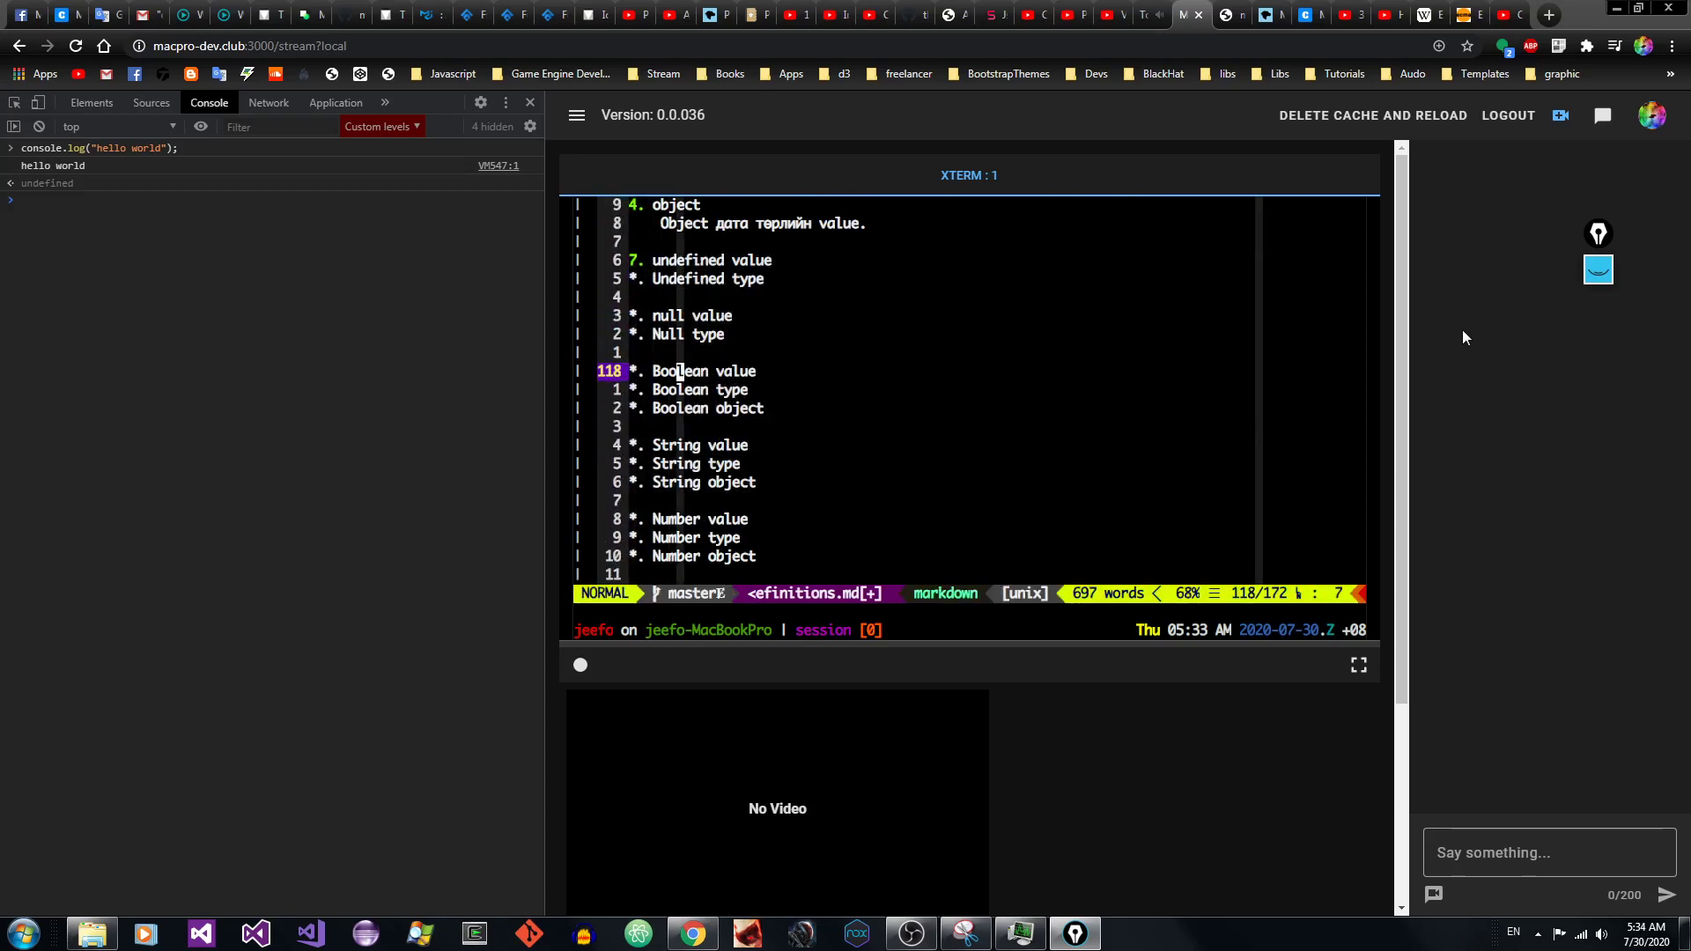
pyautogui.press('j')
pyautogui.press('j')
pyautogui.press('j')
pyautogui.press('j')
pyautogui.press('j')
pyautogui.press('j')
pyautogui.press('j')
pyautogui.press('j')
pyautogui.press('j')
pyautogui.press('j')
pyautogui.press('j')
pyautogui.press('j')
pyautogui.press('j')
pyautogui.press('j')
pyautogui.press('j')
pyautogui.press('j')
pyautogui.press('j')
pyautogui.press('j')
pyautogui.press('j')
pyautogui.press('j')
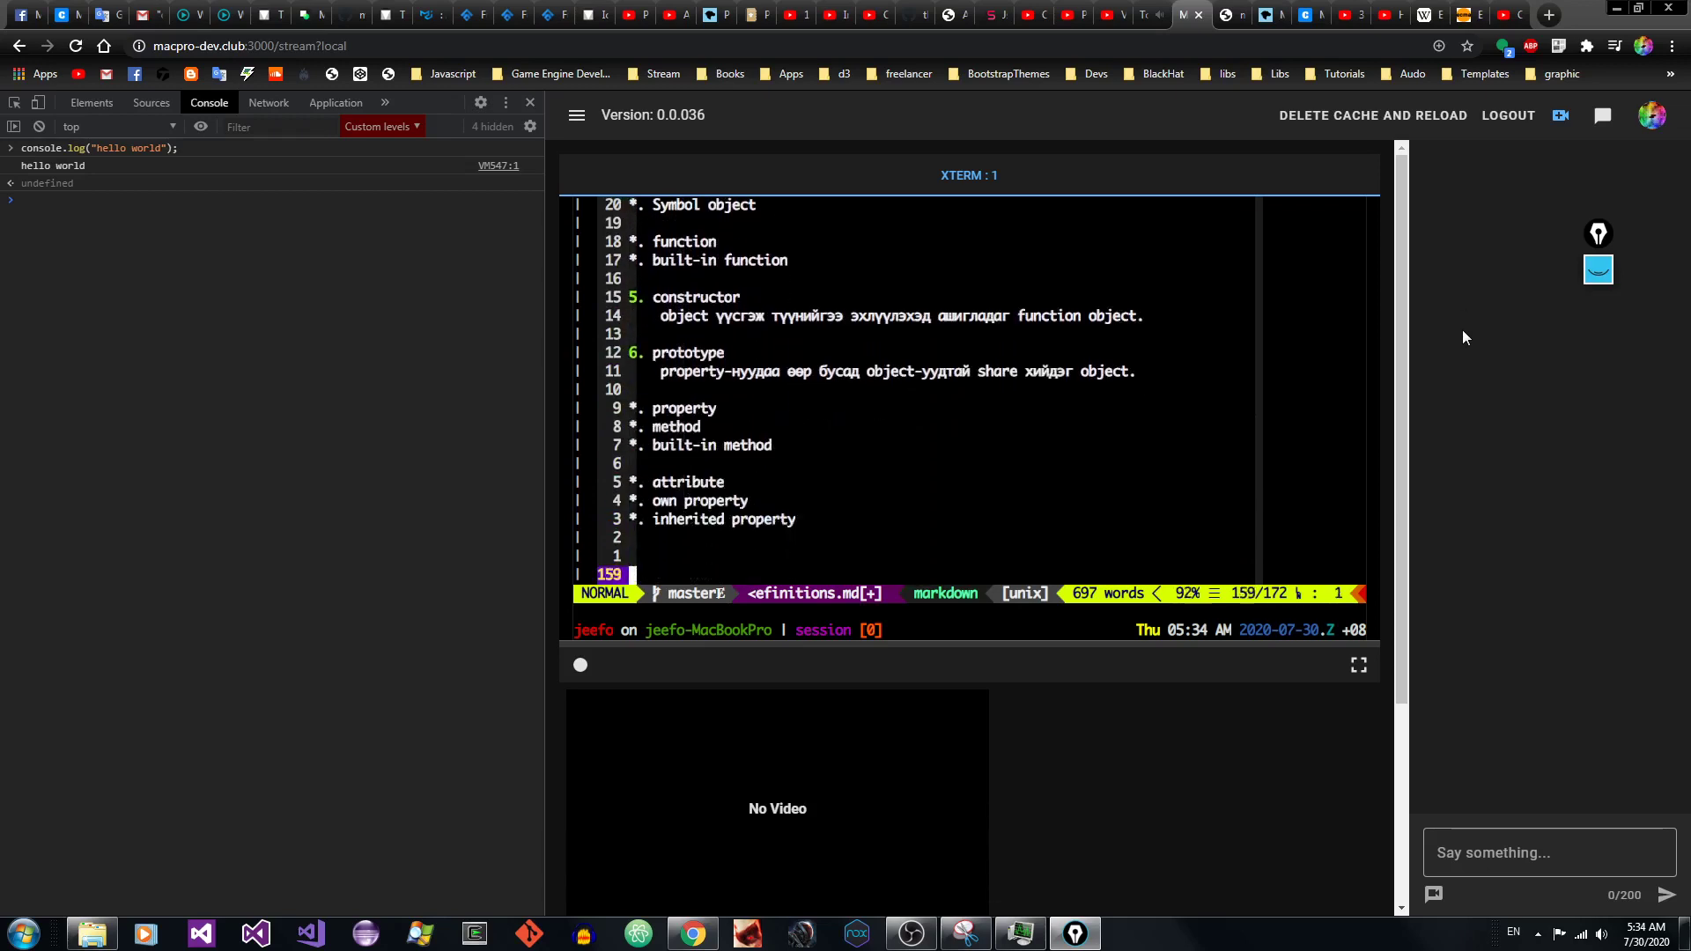
# Step: Look back up from the blank lines below inherited property through the prototype, constructor and datatype headings to the expression description
pyautogui.press('k')
pyautogui.press('k')
pyautogui.press('k')
pyautogui.press('k')
pyautogui.press('k')
pyautogui.press('k')
pyautogui.press('k')
pyautogui.press('k')
pyautogui.press('k')
pyautogui.press('k')
pyautogui.press('k')
pyautogui.press('k')
pyautogui.press('k')
pyautogui.press('k')
pyautogui.press('k')
pyautogui.press('k')
pyautogui.press('k')
pyautogui.press('k')
pyautogui.press('k')
pyautogui.press('k')
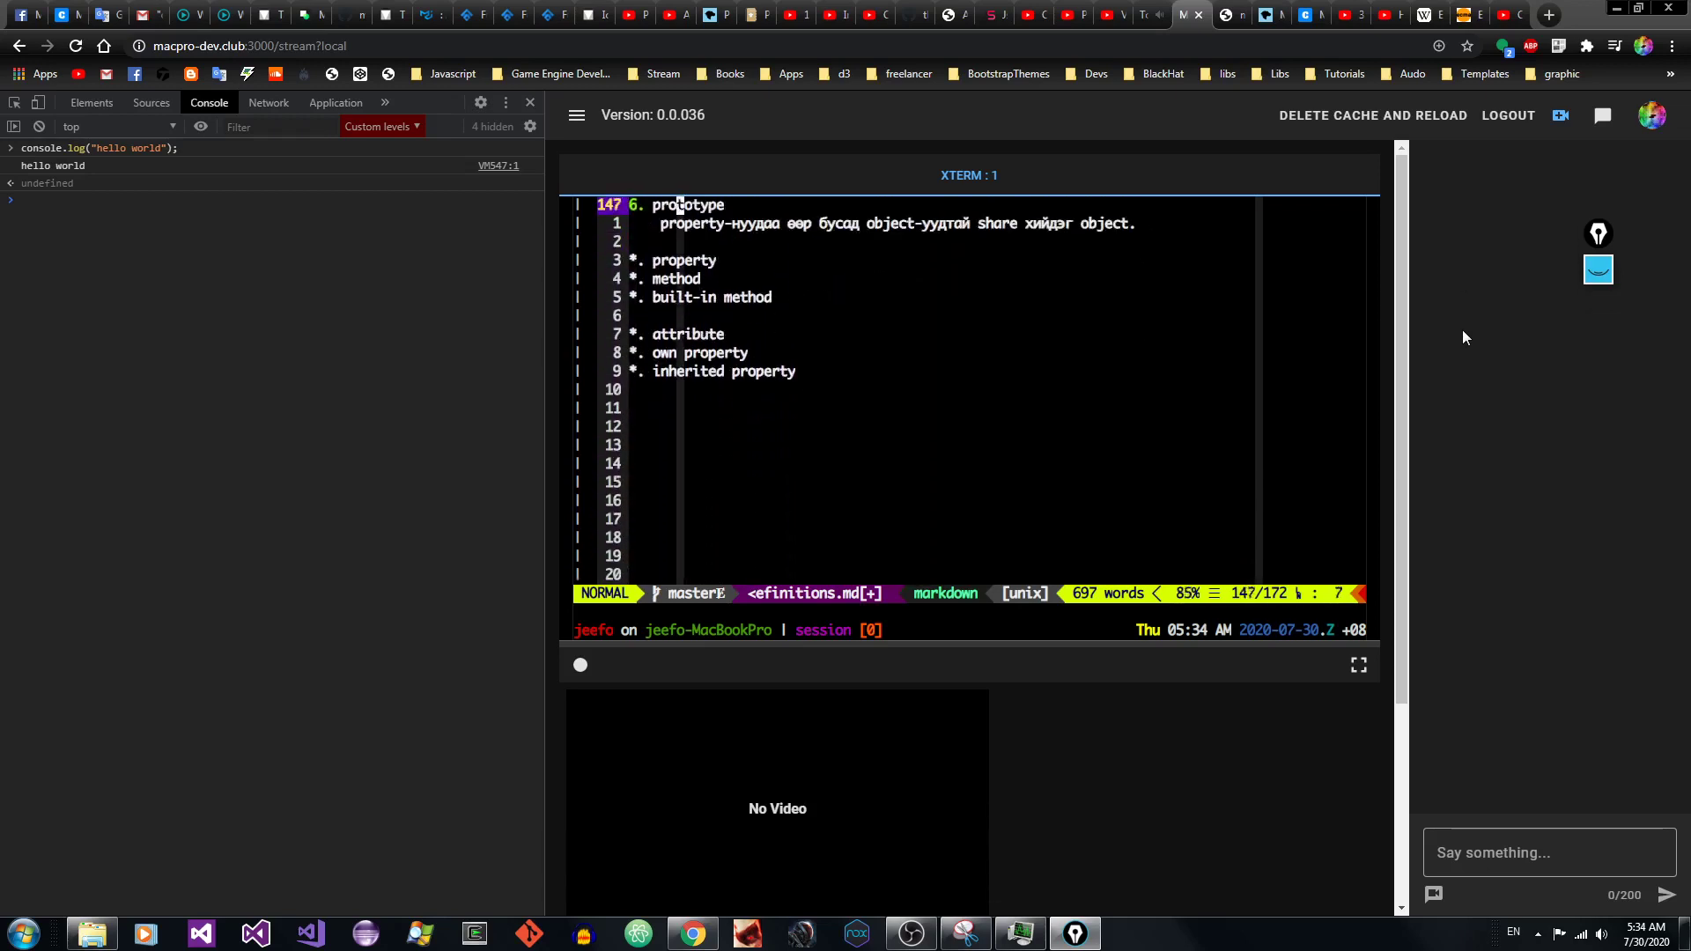
pyautogui.press('k')
pyautogui.press('k')
pyautogui.press('k')
pyautogui.press('k')
pyautogui.press('k')
pyautogui.press('k')
pyautogui.press('k')
pyautogui.press('k')
pyautogui.press('k')
pyautogui.press('k')
pyautogui.press('k')
pyautogui.press('k')
pyautogui.press('k')
pyautogui.press('k')
pyautogui.press('k')
pyautogui.press('k')
pyautogui.press('k')
pyautogui.press('k')
pyautogui.press('k')
pyautogui.press('k')
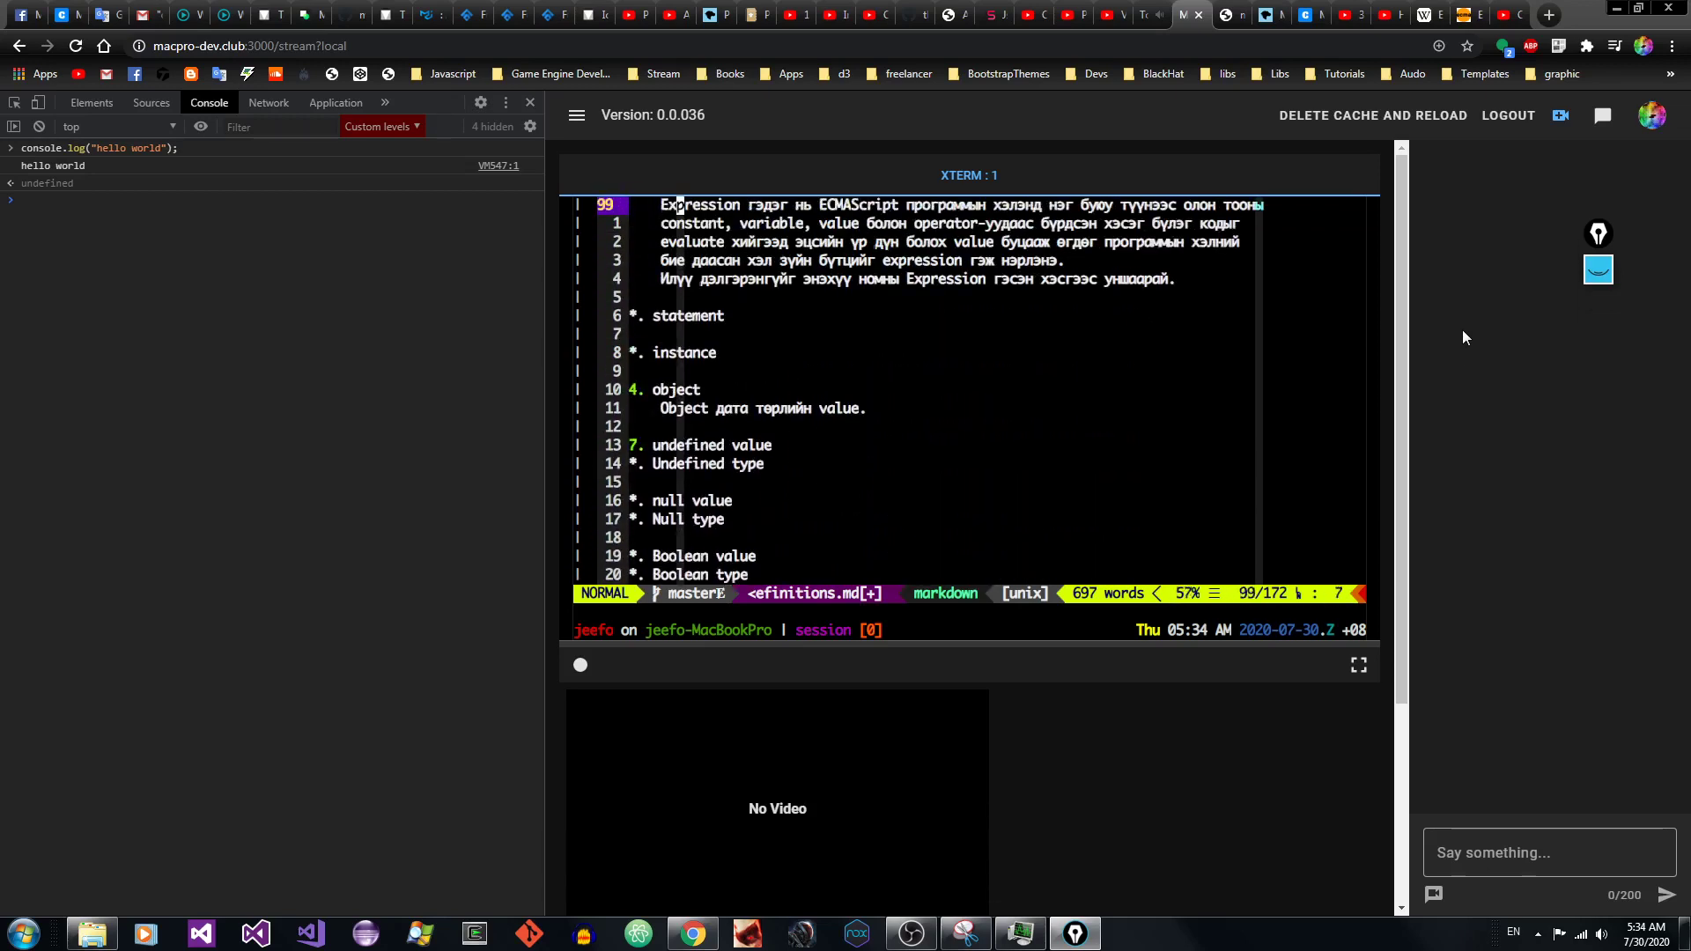
# Step: Look up from the expression description over the syntax, evaluate, constant, variable and memory address entries towards the primitive value entry
pyautogui.press('k')
pyautogui.press('k')
pyautogui.press('k')
pyautogui.press('k')
pyautogui.press('k')
pyautogui.press('k')
pyautogui.press('k')
pyautogui.press('k')
pyautogui.press('k')
pyautogui.press('k')
pyautogui.press('k')
pyautogui.press('k')
pyautogui.press('k')
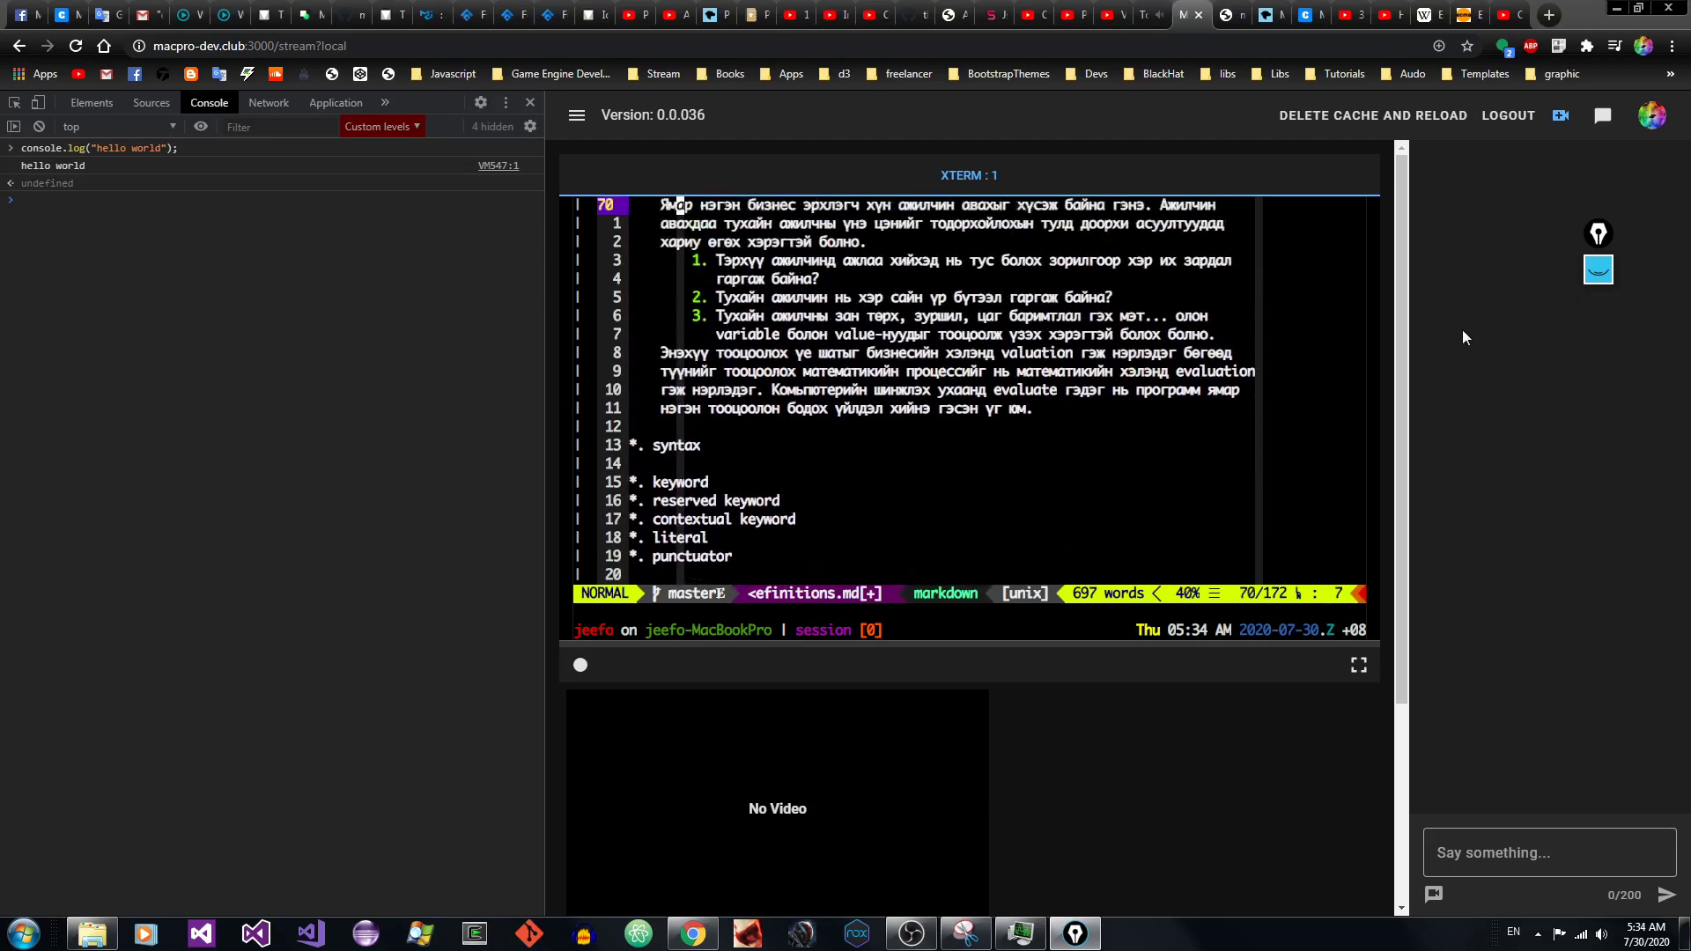
pyautogui.press('k')
pyautogui.press('k')
pyautogui.press('k')
pyautogui.press('k')
pyautogui.press('k')
pyautogui.press('k')
pyautogui.press('k')
pyautogui.press('k')
pyautogui.press('k')
pyautogui.press('k')
pyautogui.press('k')
pyautogui.press('k')
pyautogui.press('k')
pyautogui.press('k')
pyautogui.press('k')
pyautogui.press('k')
pyautogui.press('k')
pyautogui.press('k')
pyautogui.press('k')
pyautogui.press('k')
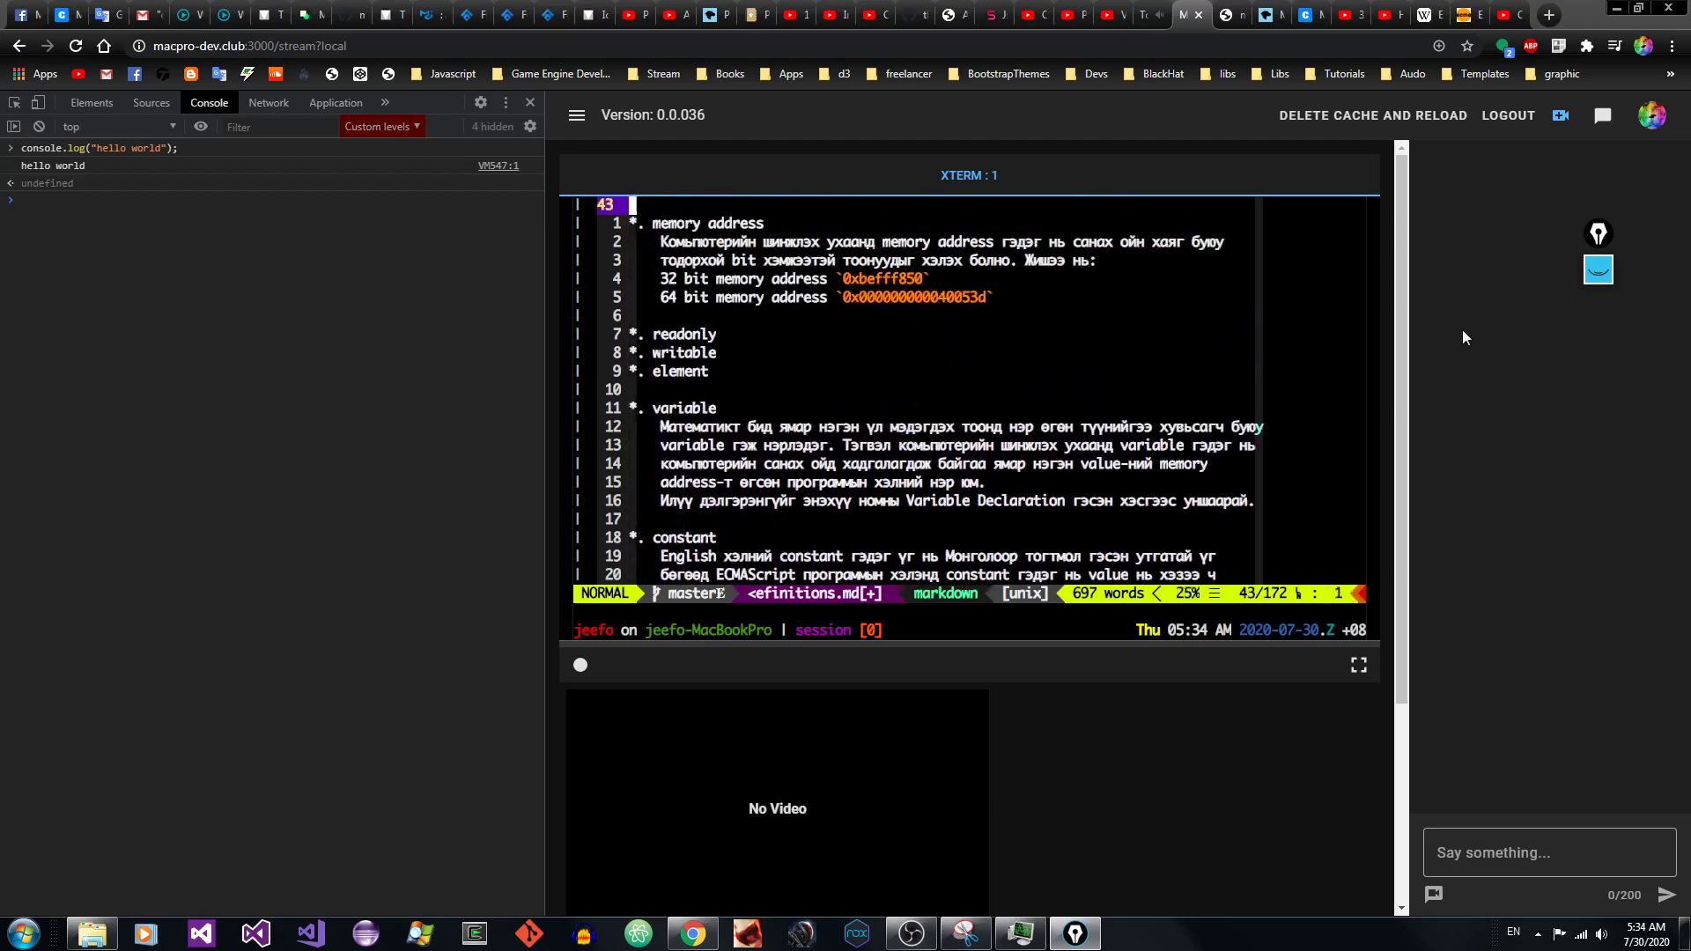
# Step: Open string.md in the editor and go to its String datatype heading
pyautogui.write(':e string.md')
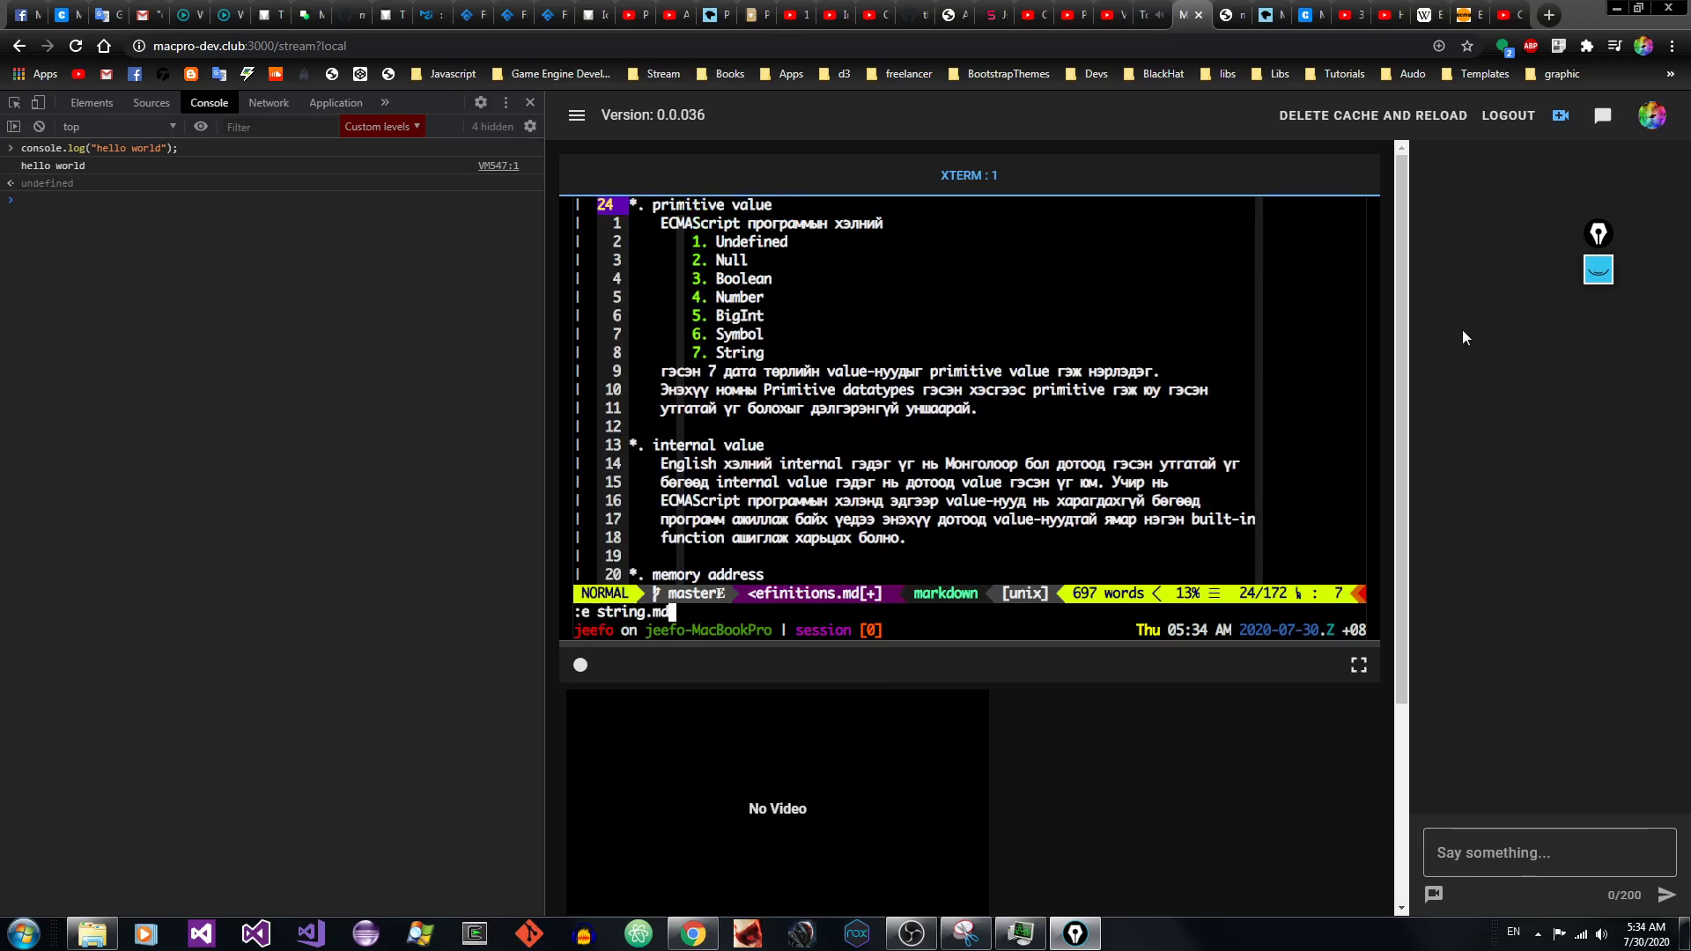
pyautogui.press('Return')
pyautogui.press('k')
pyautogui.press('k')
pyautogui.press('k')
pyautogui.press('k')
pyautogui.press('k')
pyautogui.press('k')
pyautogui.press('k')
pyautogui.press('k')
pyautogui.press('k')
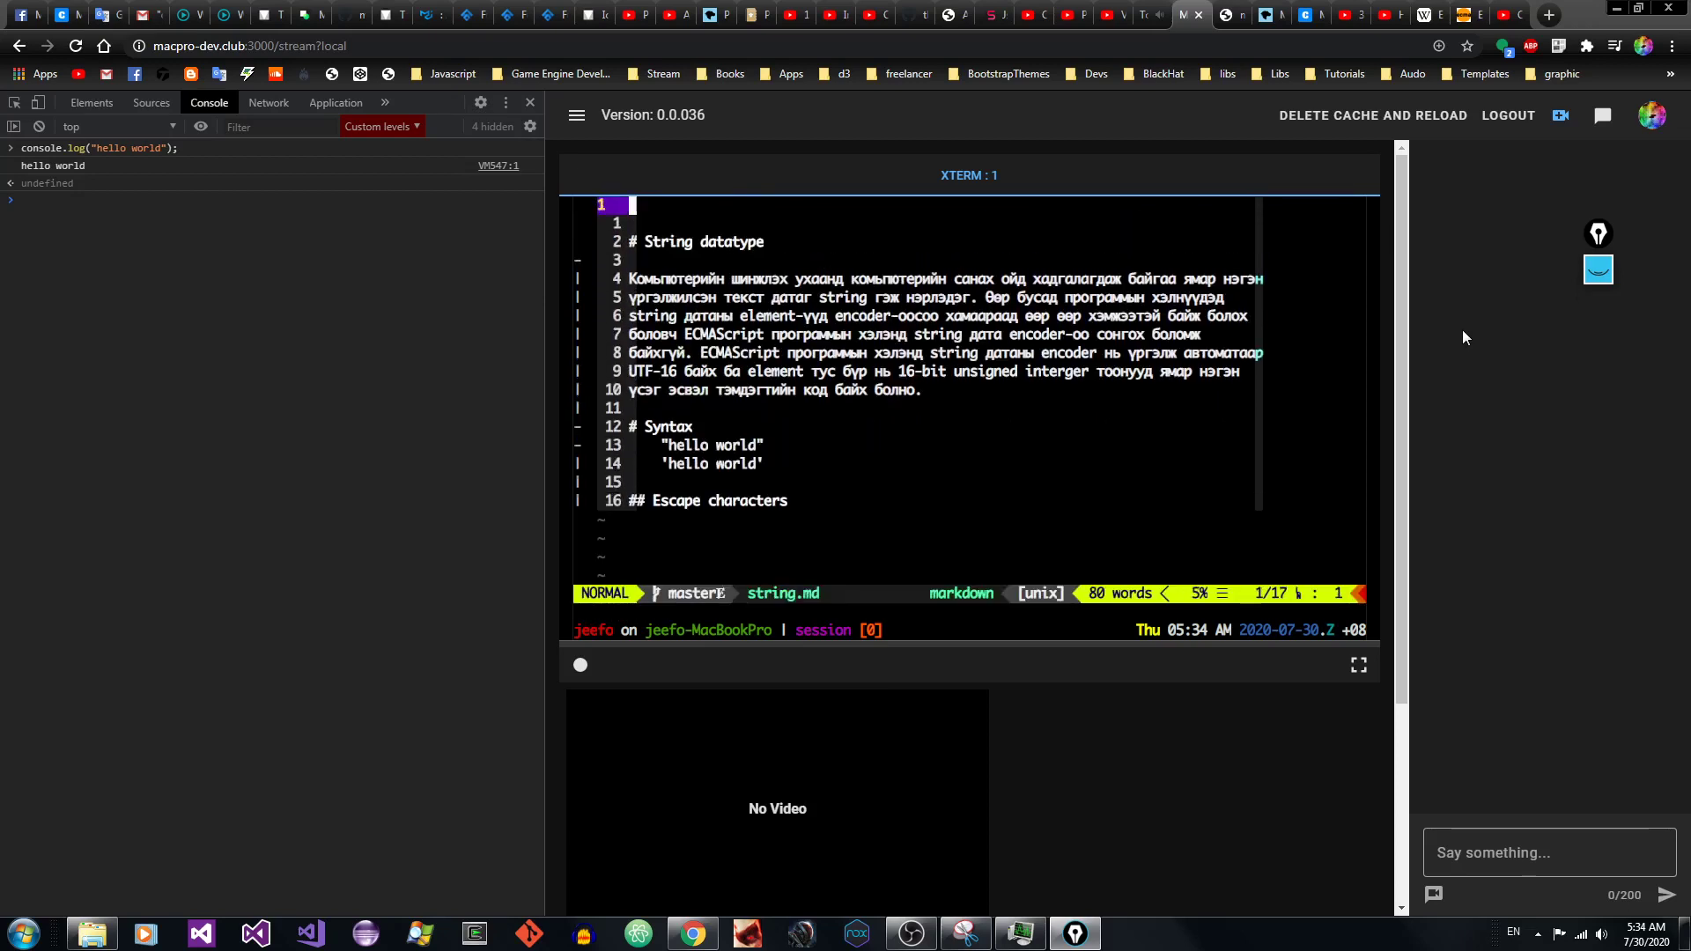
pyautogui.press('j')
pyautogui.press('j')
pyautogui.write(':b sta')
pyautogui.press('Tab')
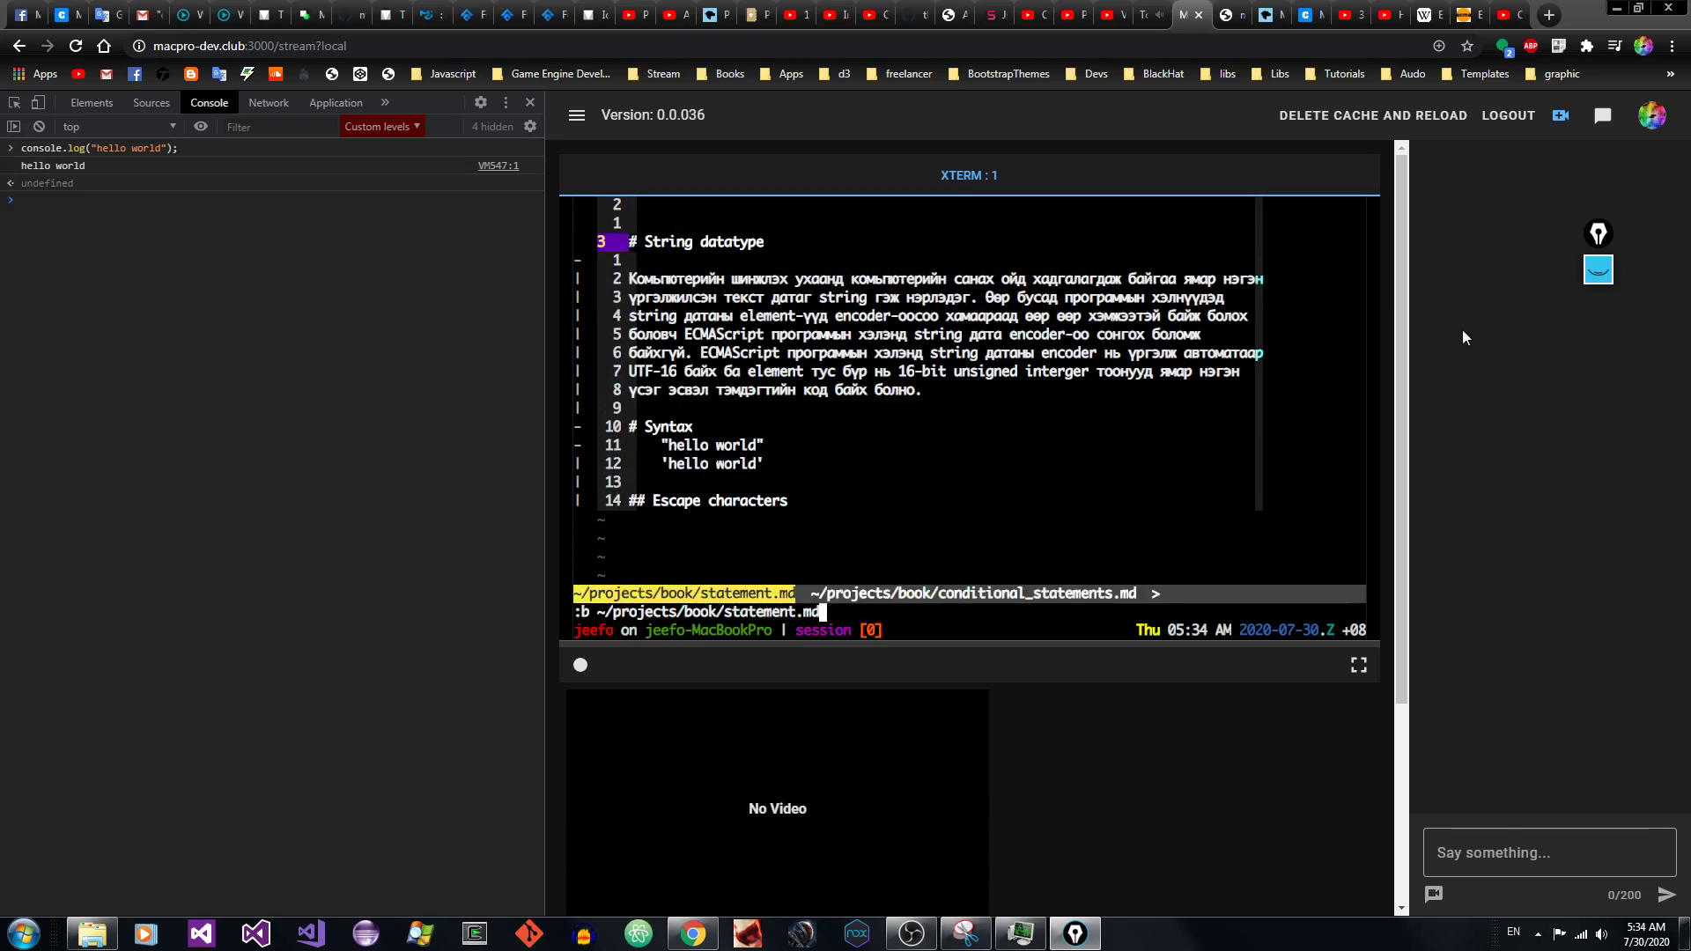
pyautogui.press('Escape')
# Step: Switch to the already loaded primitive_datatypes.md file
pyautogui.write(':b')
pyautogui.write(' prim')
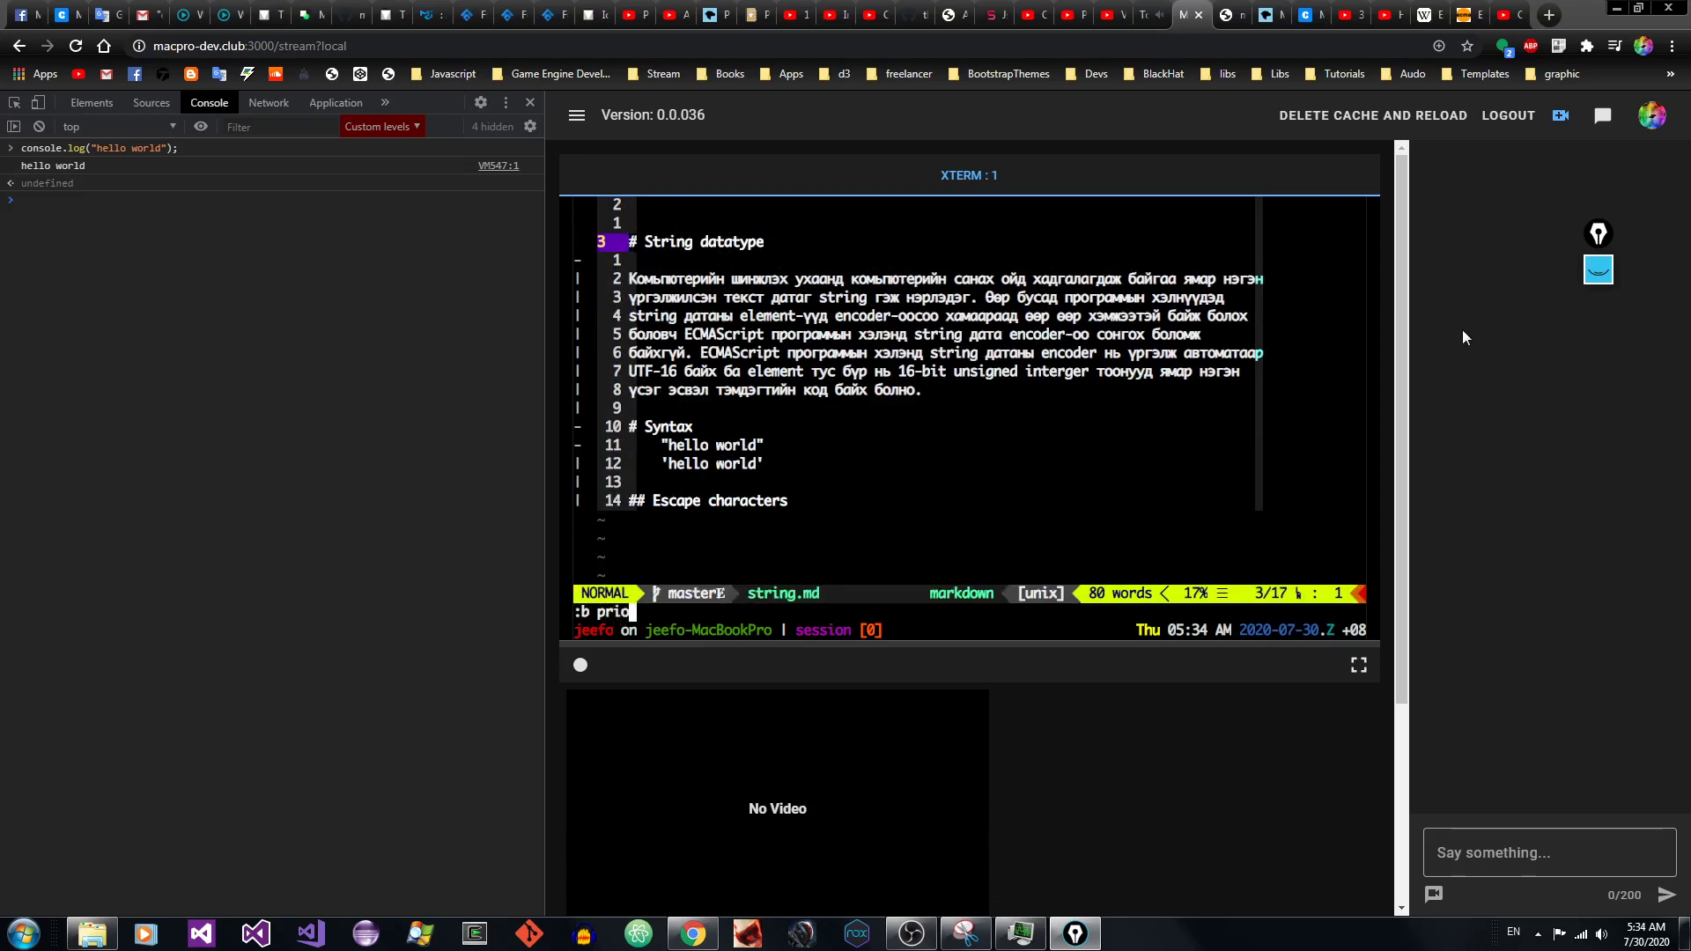
pyautogui.press('Tab')
pyautogui.press('Return')
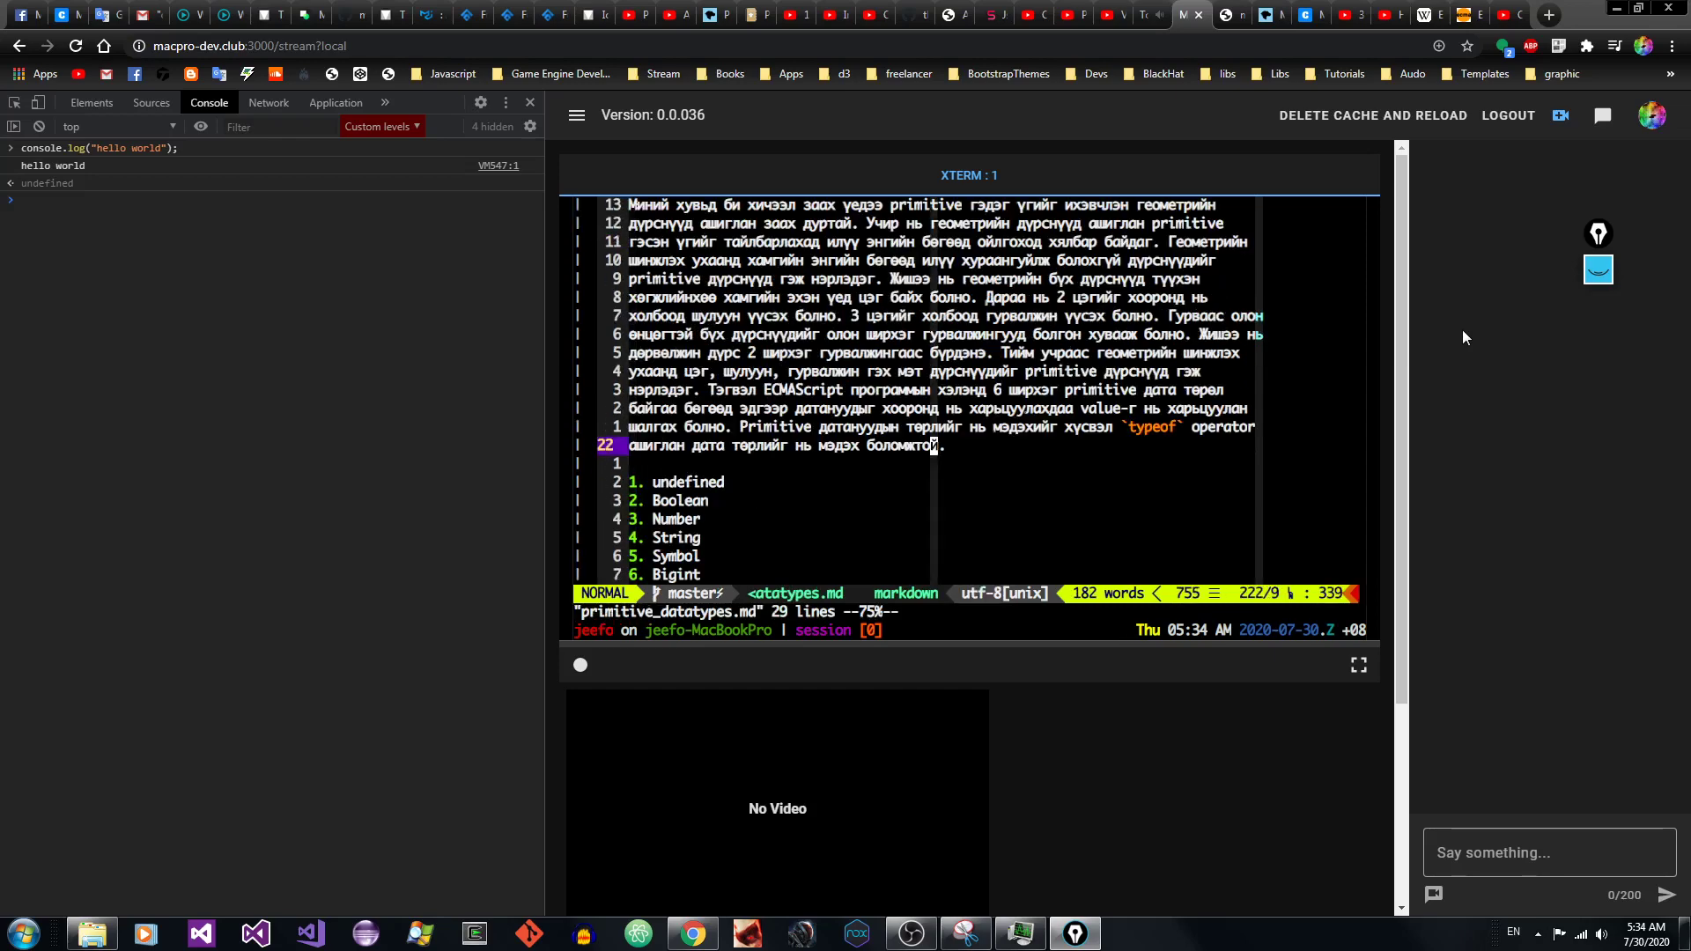
# Step: Look up from the typeof paragraph over the geometry explanation to the Primitive datatypes heading
pyautogui.press('k')
pyautogui.press('k')
pyautogui.press('k')
pyautogui.press('k')
pyautogui.press('k')
pyautogui.press('k')
pyautogui.press('k')
pyautogui.press('k')
pyautogui.press('k')
pyautogui.press('k')
pyautogui.press('k')
pyautogui.press('k')
pyautogui.press('k')
pyautogui.press('k')
pyautogui.press('k')
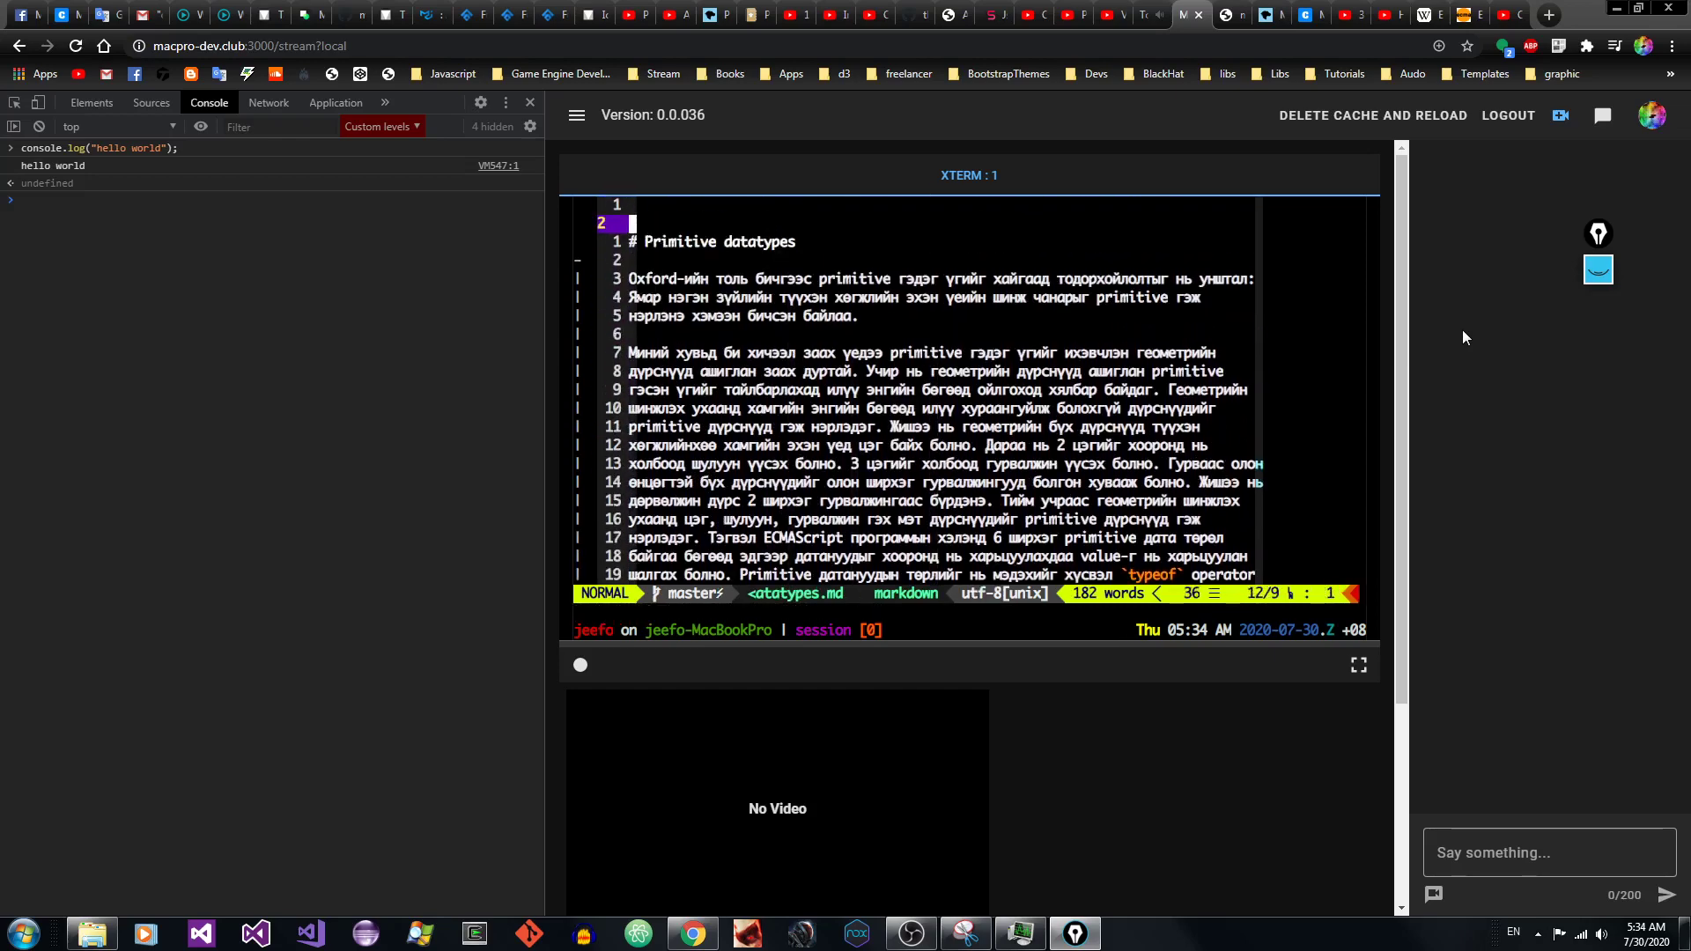
# Step: Look down through the primitive explanation to the numbered datatype list at the end of the file
pyautogui.press('j')
pyautogui.press('j')
pyautogui.press('j')
pyautogui.press('j')
pyautogui.press('j')
pyautogui.press('j')
pyautogui.press('j')
pyautogui.press('j')
pyautogui.press('j')
pyautogui.press('j')
pyautogui.press('j')
pyautogui.press('j')
pyautogui.press('j')
pyautogui.press('j')
pyautogui.press('j')
pyautogui.press('j')
pyautogui.press('j')
pyautogui.press('j')
pyautogui.press('j')
pyautogui.press('j')
pyautogui.press('k')
pyautogui.press('k')
pyautogui.press('k')
pyautogui.press('k')
pyautogui.press('k')
# Step: Highlight the numbered list lines from undefined to Bigint several times to examine the listed datatypes
pyautogui.hotkey('shift', 'v')
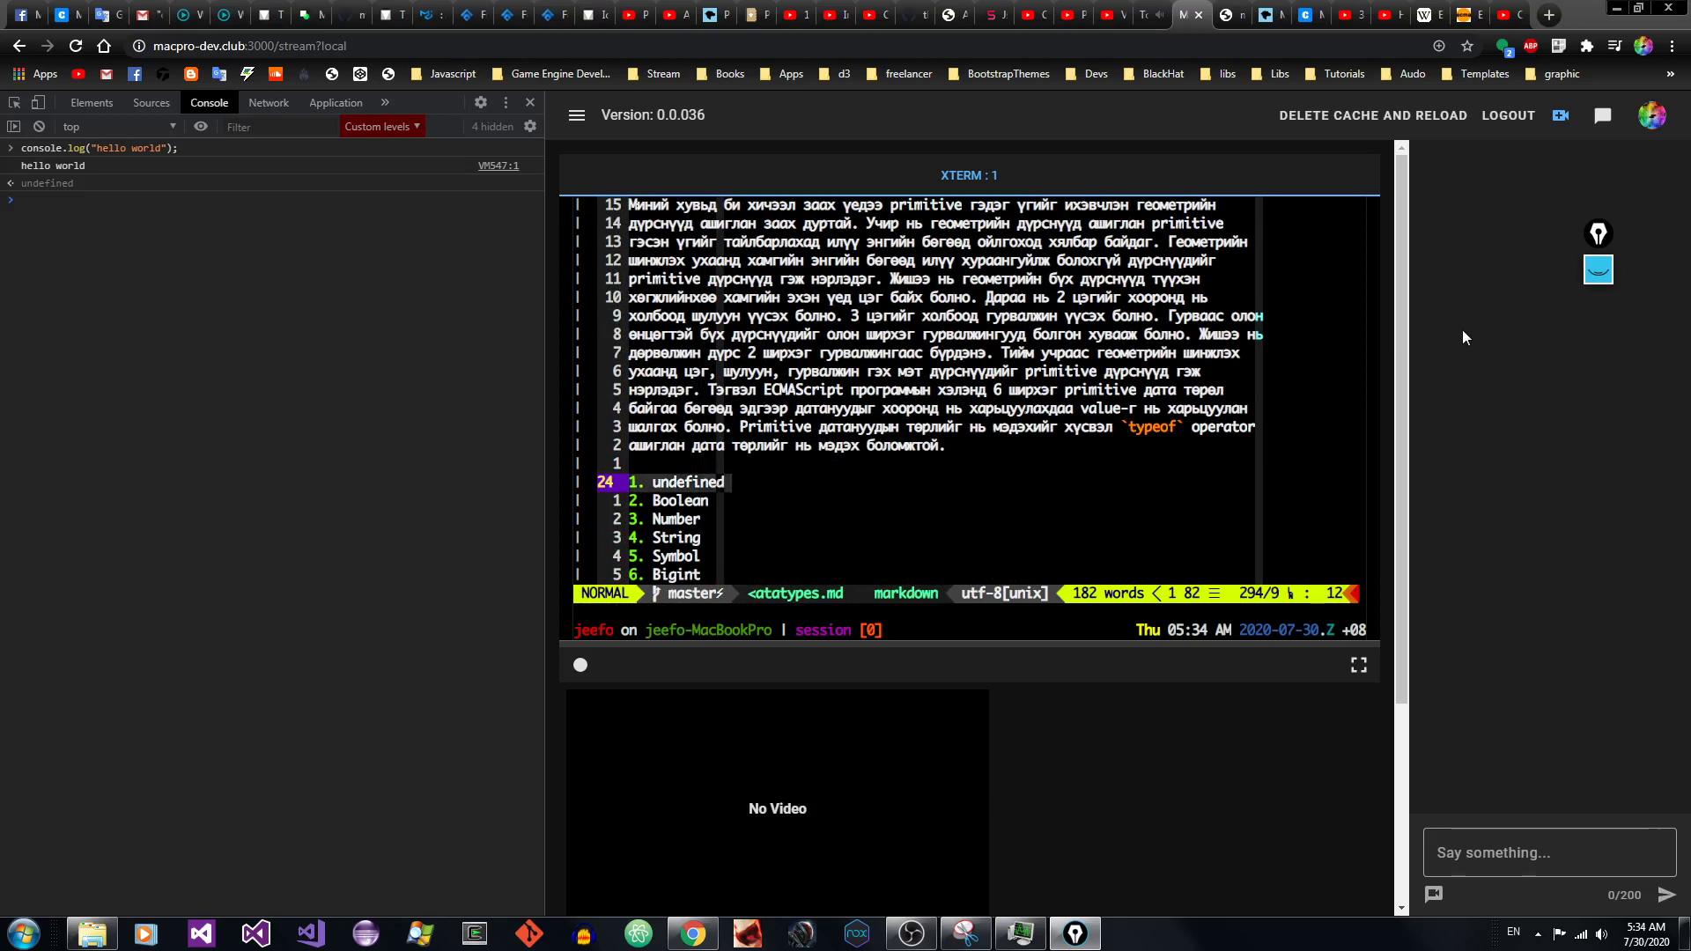
pyautogui.press('j')
pyautogui.press('j')
pyautogui.press('j')
pyautogui.press('j')
pyautogui.press('j')
pyautogui.press('Escape')
pyautogui.press('k')
pyautogui.press('k')
pyautogui.press('k')
pyautogui.press('k')
pyautogui.press('k')
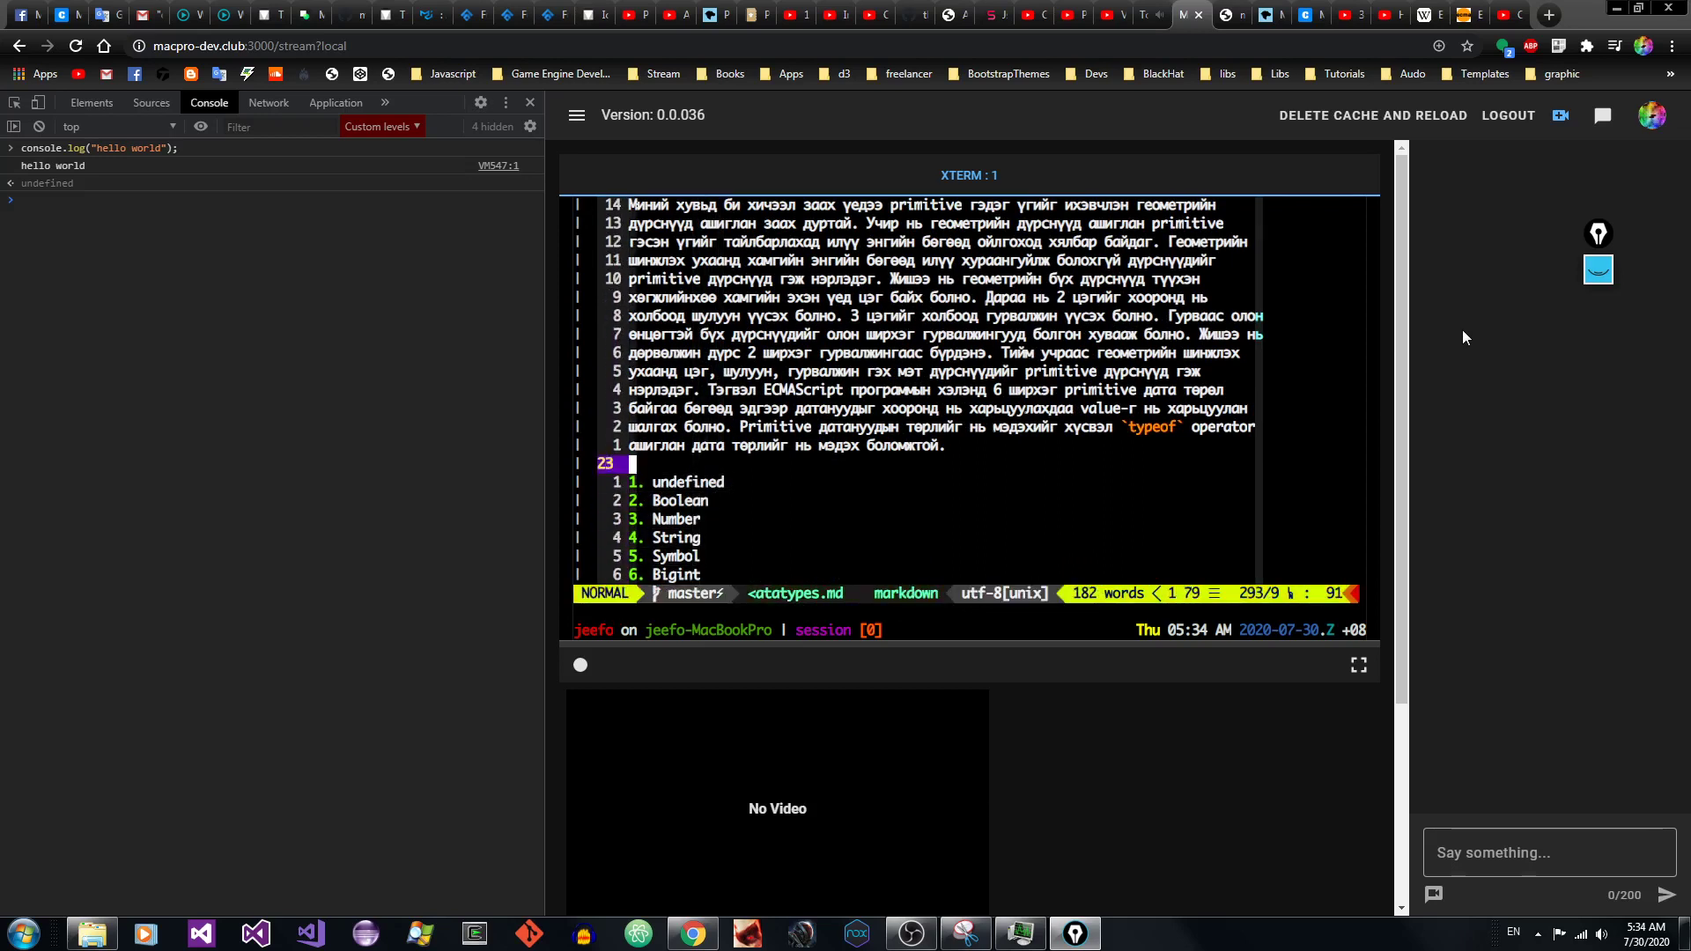
pyautogui.hotkey('shift', 'v')
pyautogui.press('j')
pyautogui.press('j')
pyautogui.press('j')
pyautogui.press('j')
pyautogui.press('j')
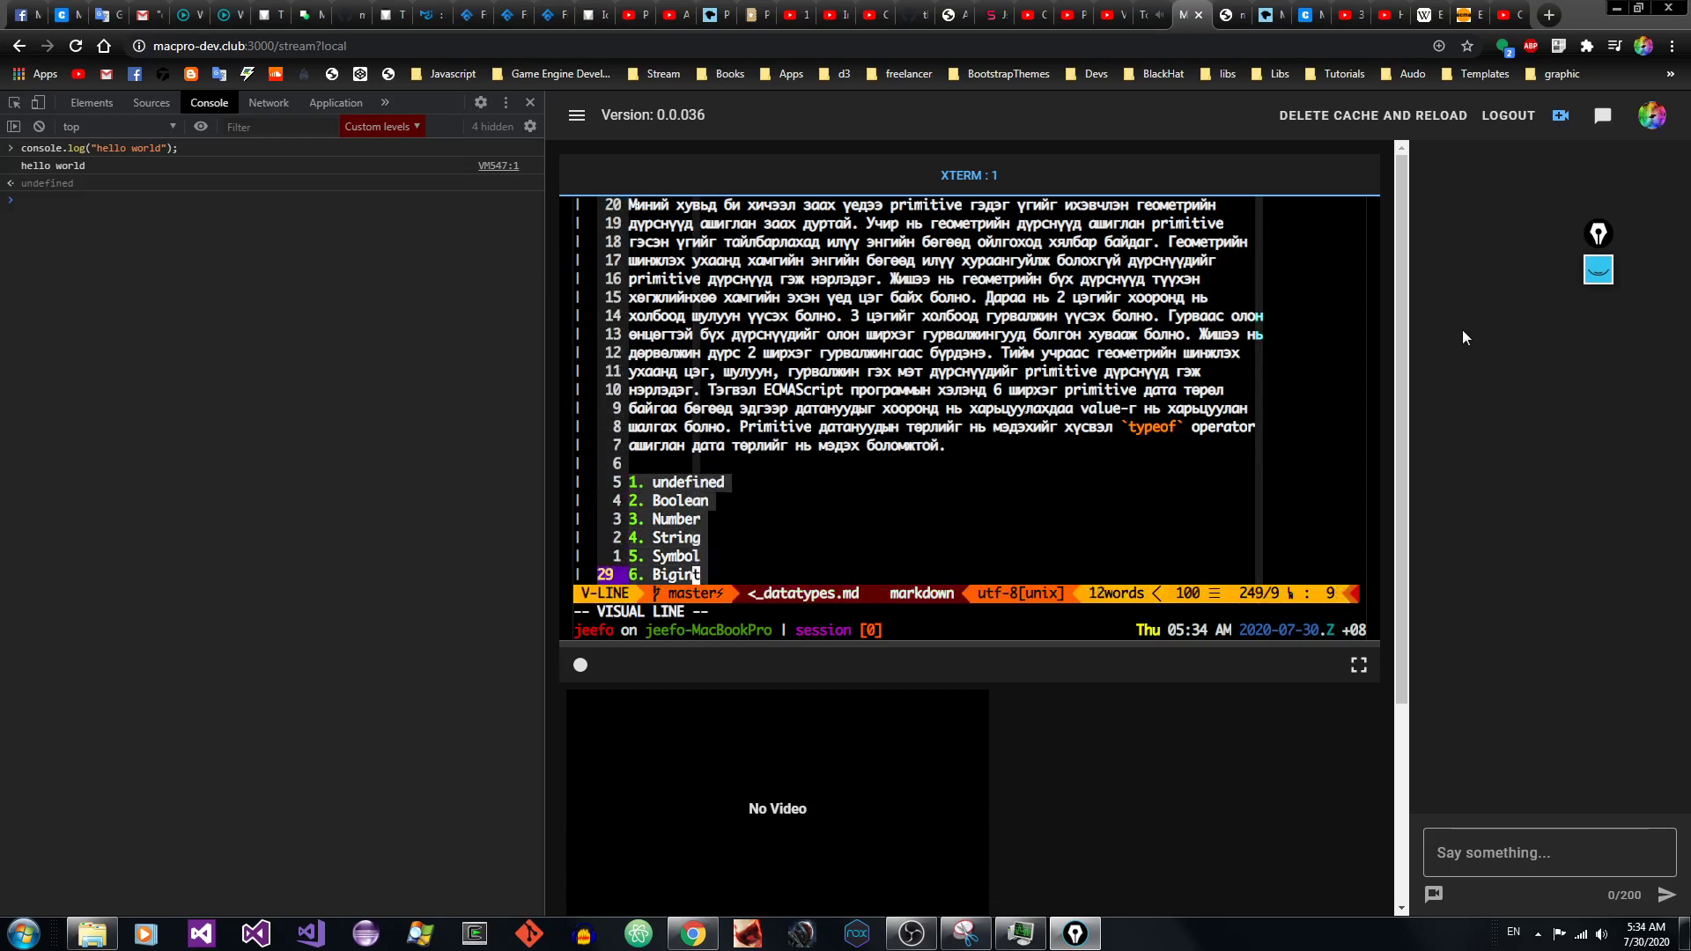
pyautogui.press('Escape')
pyautogui.press('k')
pyautogui.press('k')
pyautogui.press('k')
pyautogui.press('k')
pyautogui.press('k')
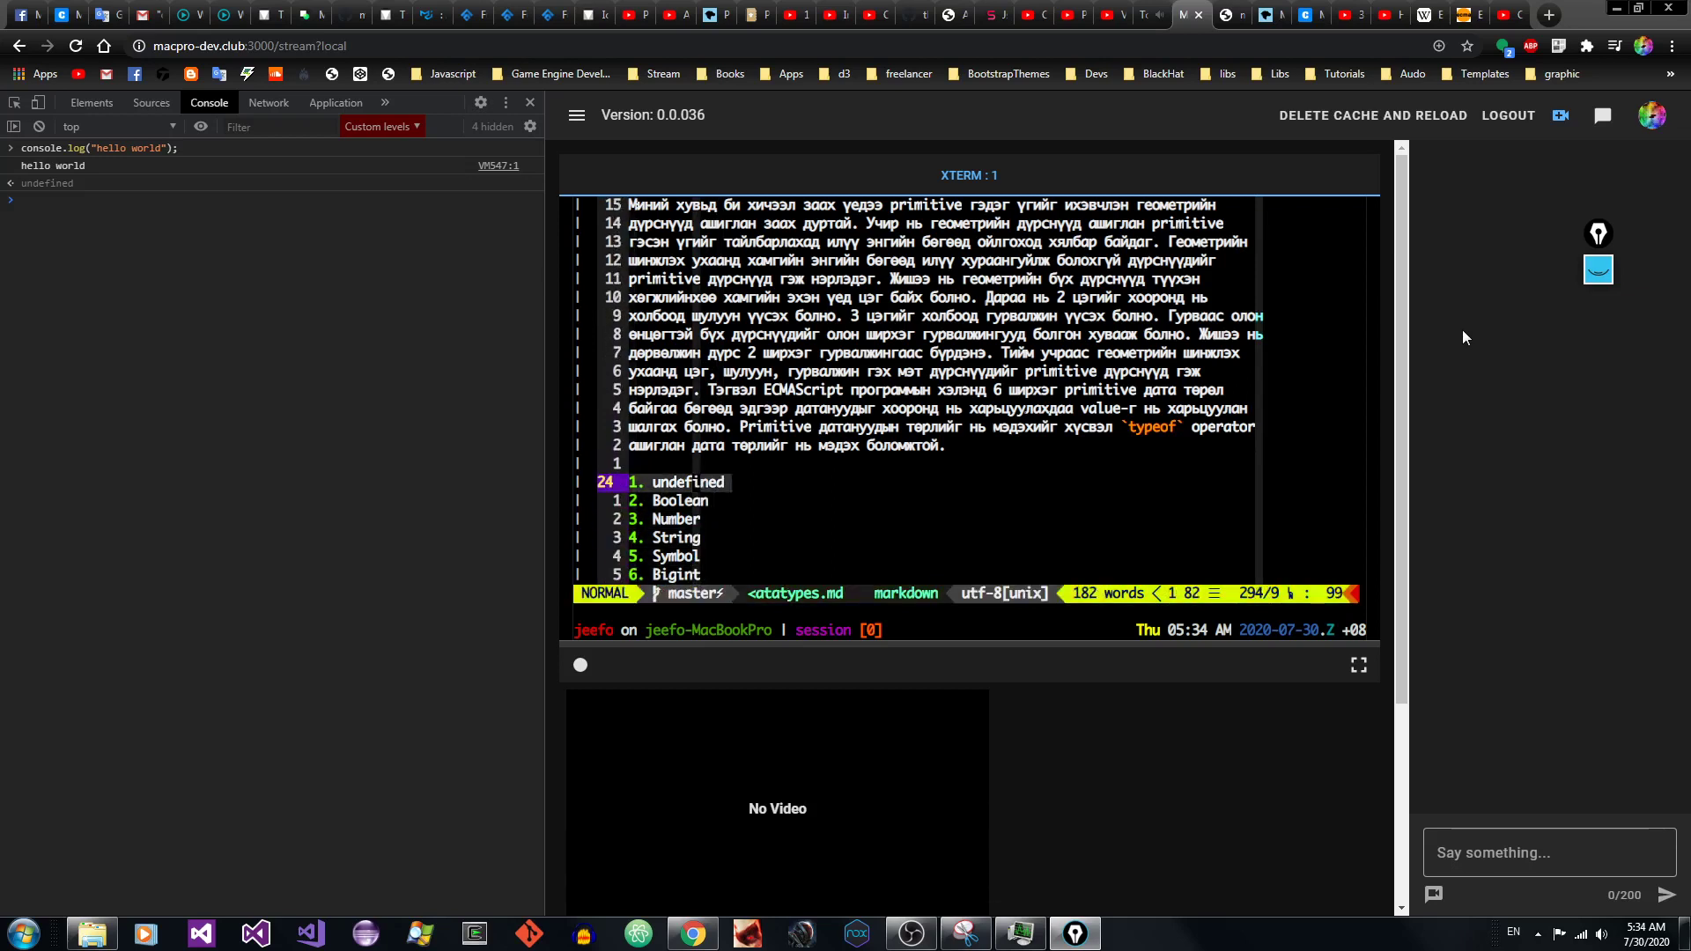
pyautogui.hotkey('shift', 'v')
pyautogui.press('j')
pyautogui.press('j')
pyautogui.press('j')
pyautogui.press('j')
pyautogui.press('j')
pyautogui.press('Escape')
# Step: Switch back to the already loaded definitions.md file at the blank line above the primitive value entry
pyautogui.write(':b')
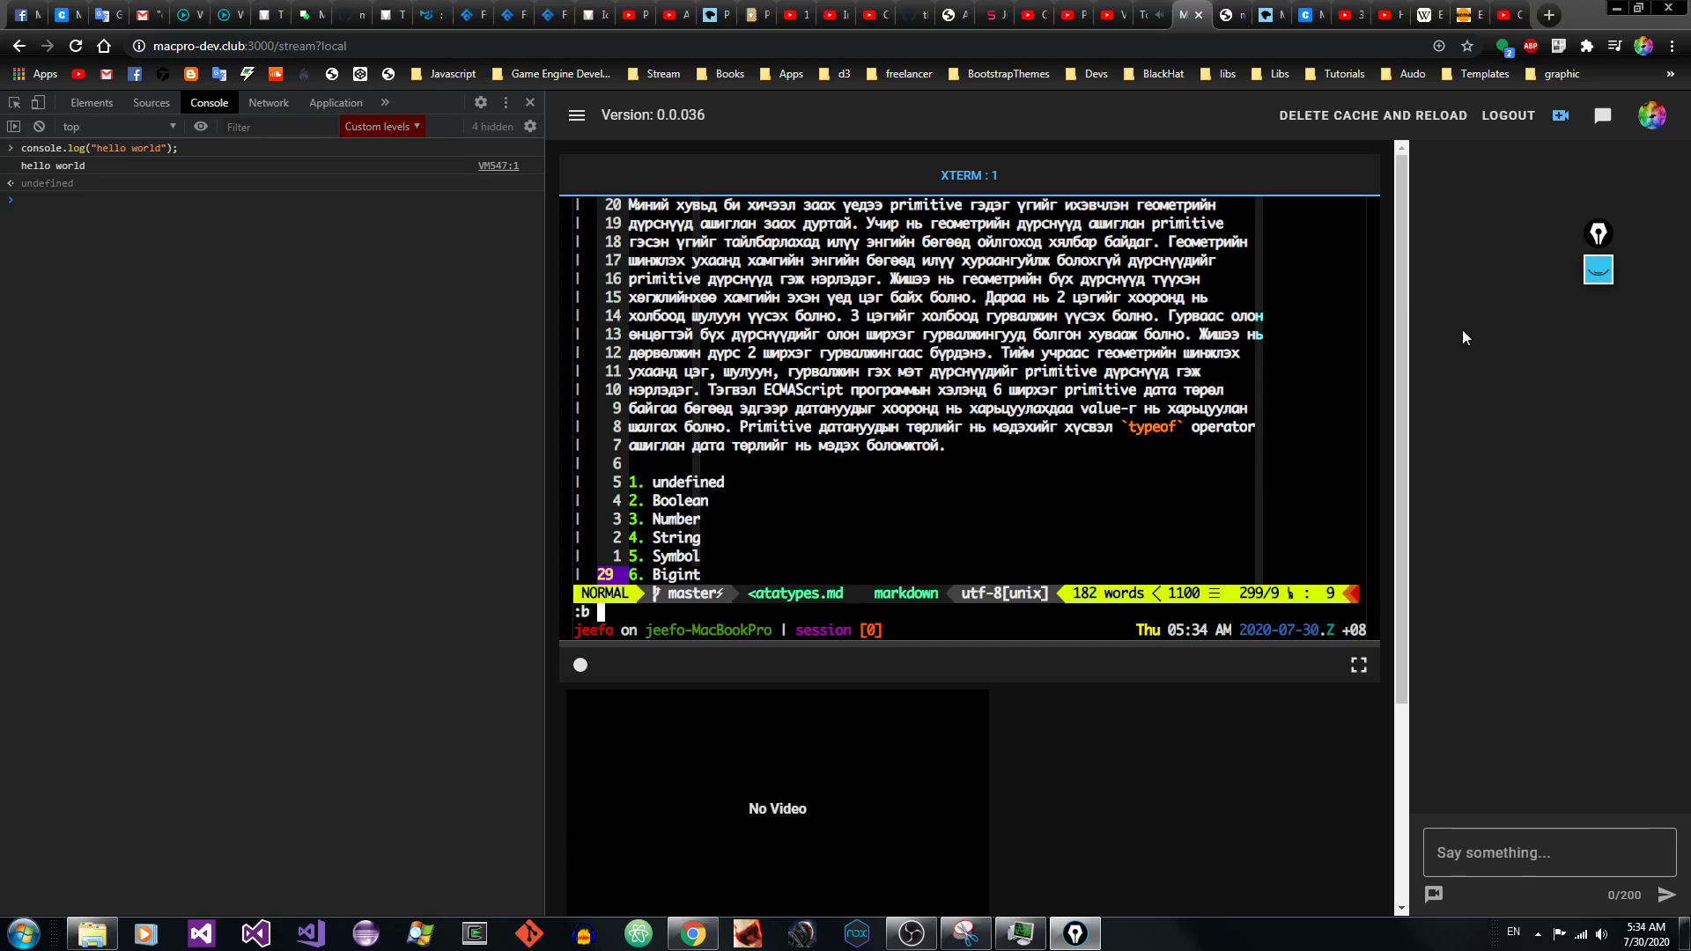
pyautogui.write(' definitions.md')
pyautogui.press('Return')
pyautogui.press('k')
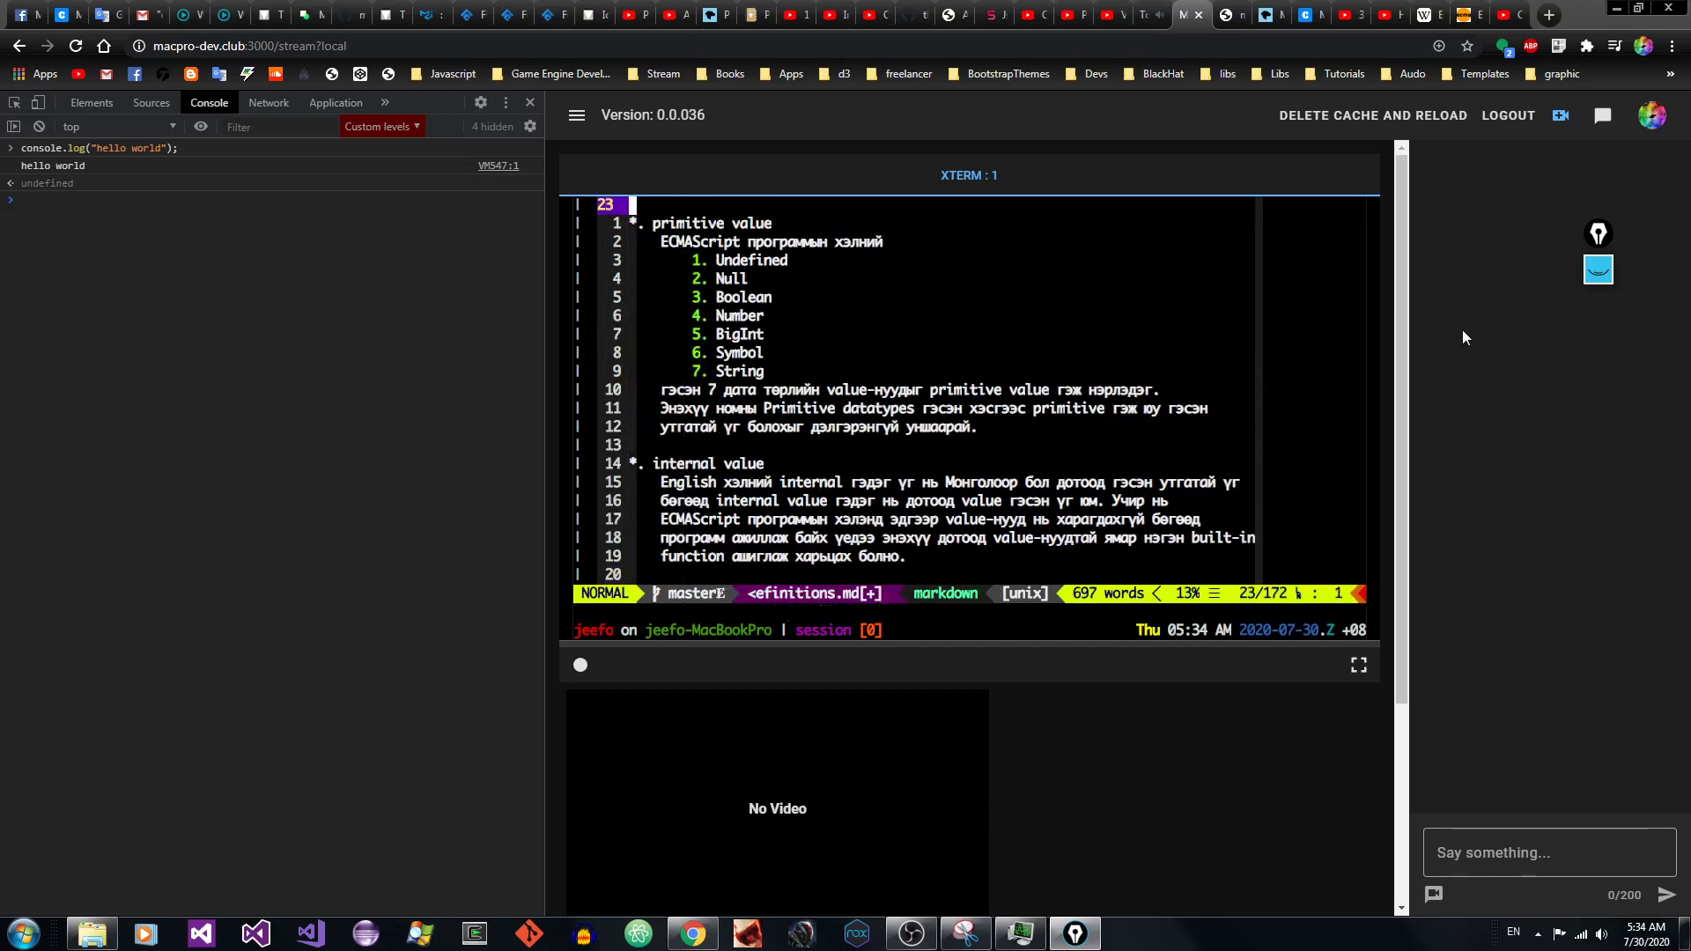
# Step: Highlight the numbered types from Undefined to String under the primitive value entry to compare them with the other chapter
pyautogui.hotkey('shift', 'v')
pyautogui.press('j')
pyautogui.press('j')
pyautogui.press('j')
pyautogui.press('j')
pyautogui.press('j')
pyautogui.press('j')
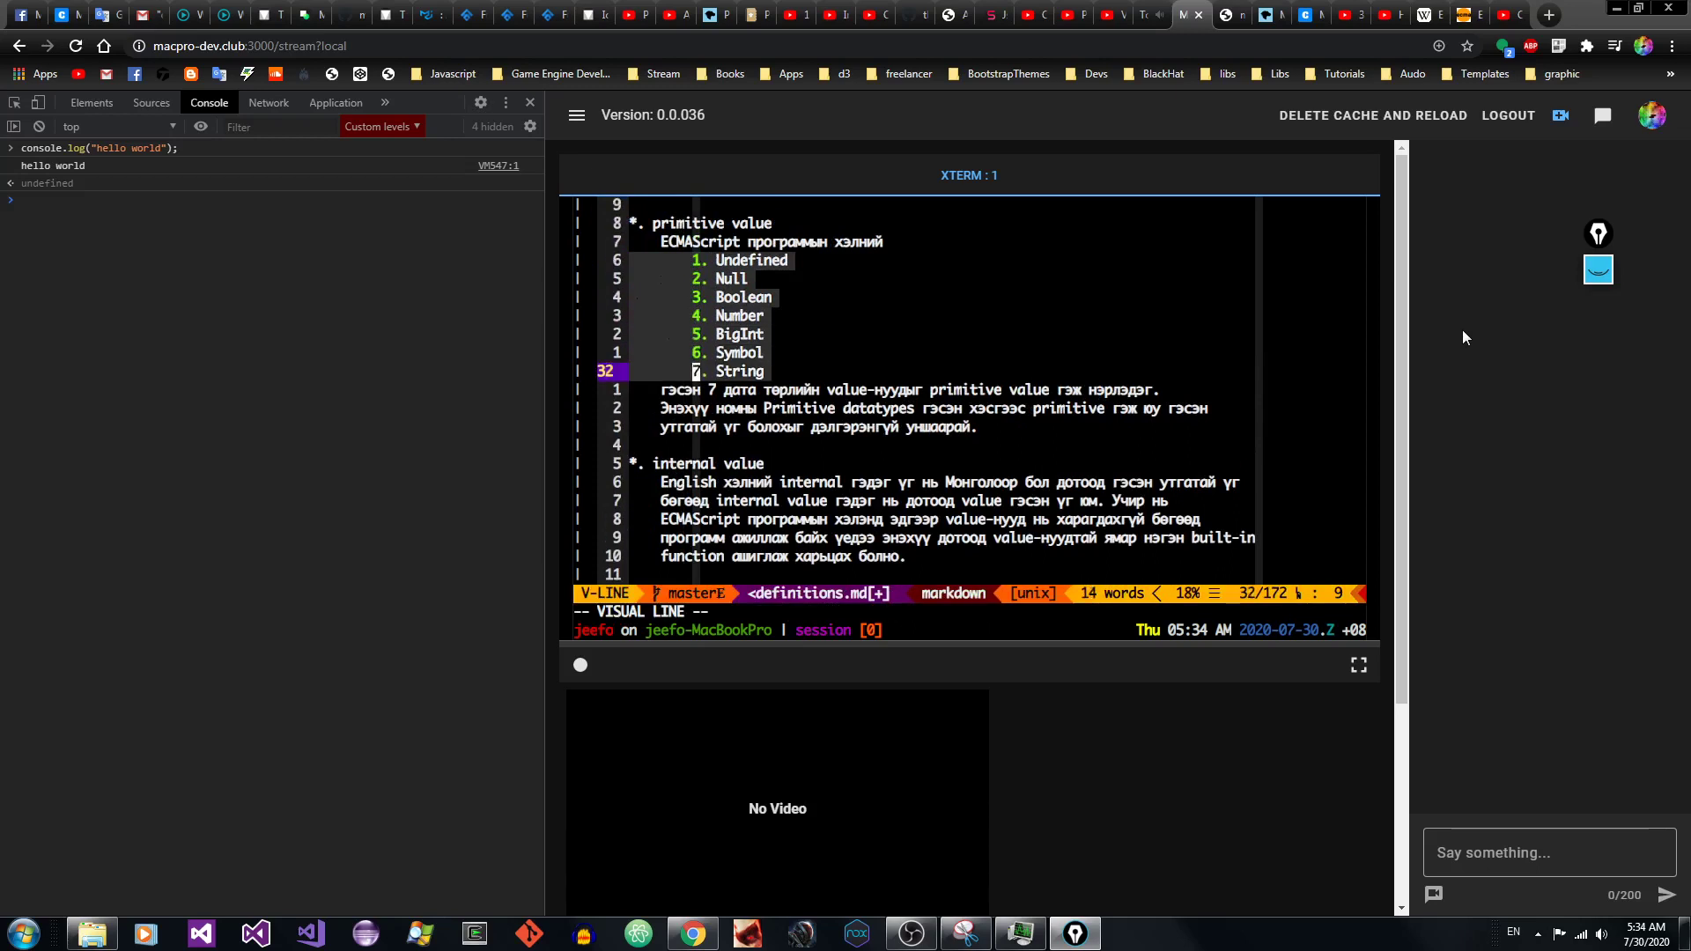
pyautogui.press('Escape')
pyautogui.press('k')
pyautogui.press('k')
pyautogui.press('$')
pyautogui.press('k')
pyautogui.press('k')
pyautogui.press('k')
pyautogui.press('k')
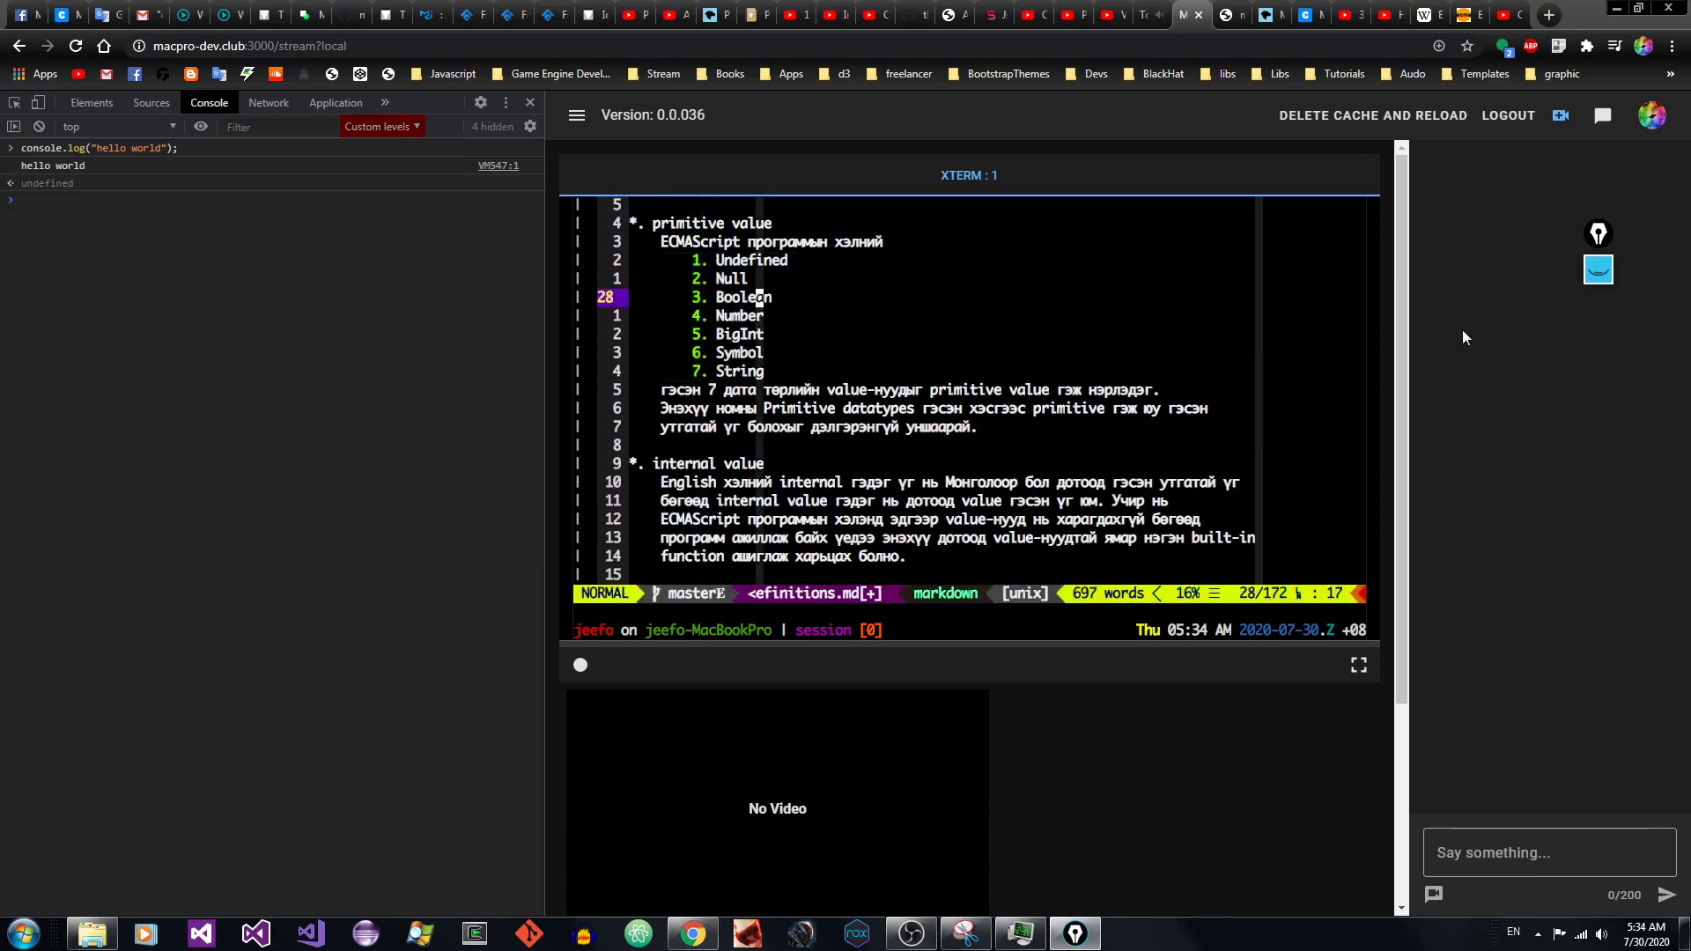
pyautogui.hotkey('shift', 'v')
pyautogui.press('j')
pyautogui.press('j')
pyautogui.press('j')
pyautogui.press('j')
pyautogui.press('j')
pyautogui.press('j')
pyautogui.press('Escape')
pyautogui.press('k')
pyautogui.press('k')
pyautogui.press('k')
pyautogui.press('k')
pyautogui.press('k')
pyautogui.press('k')
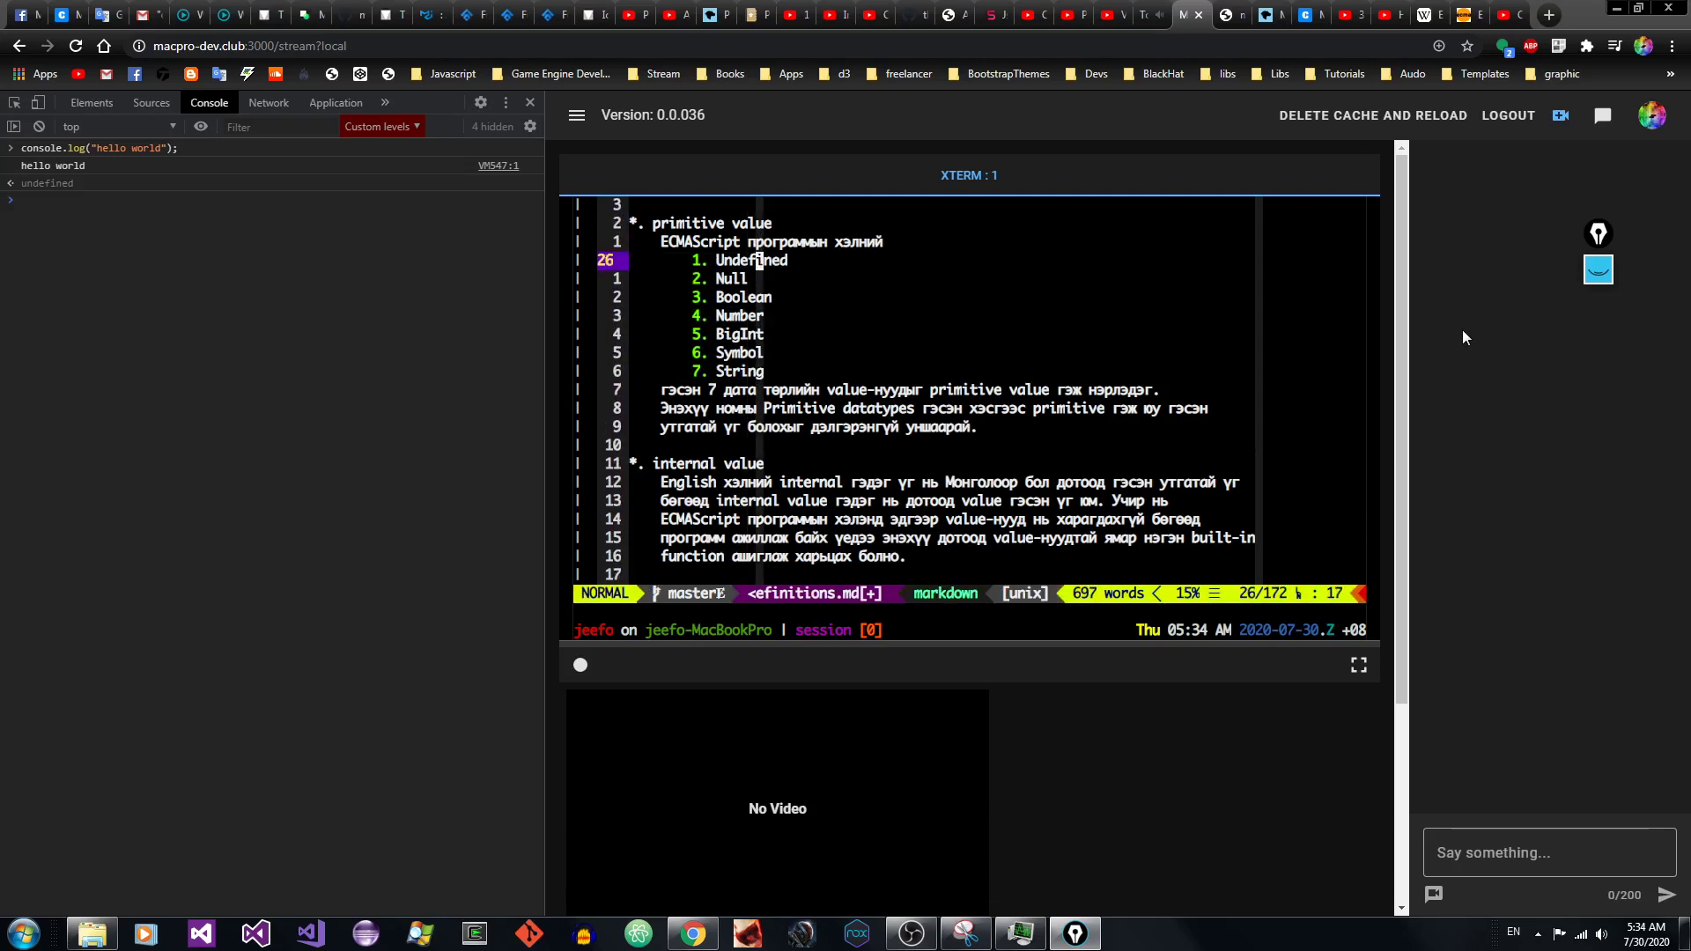
# Step: Examine the primitive value list from Undefined down to the sentence below String and back up to the Null item
pyautogui.press('j')
pyautogui.press('j')
pyautogui.press('j')
pyautogui.press('j')
pyautogui.press('j')
pyautogui.press('j')
pyautogui.press('j')
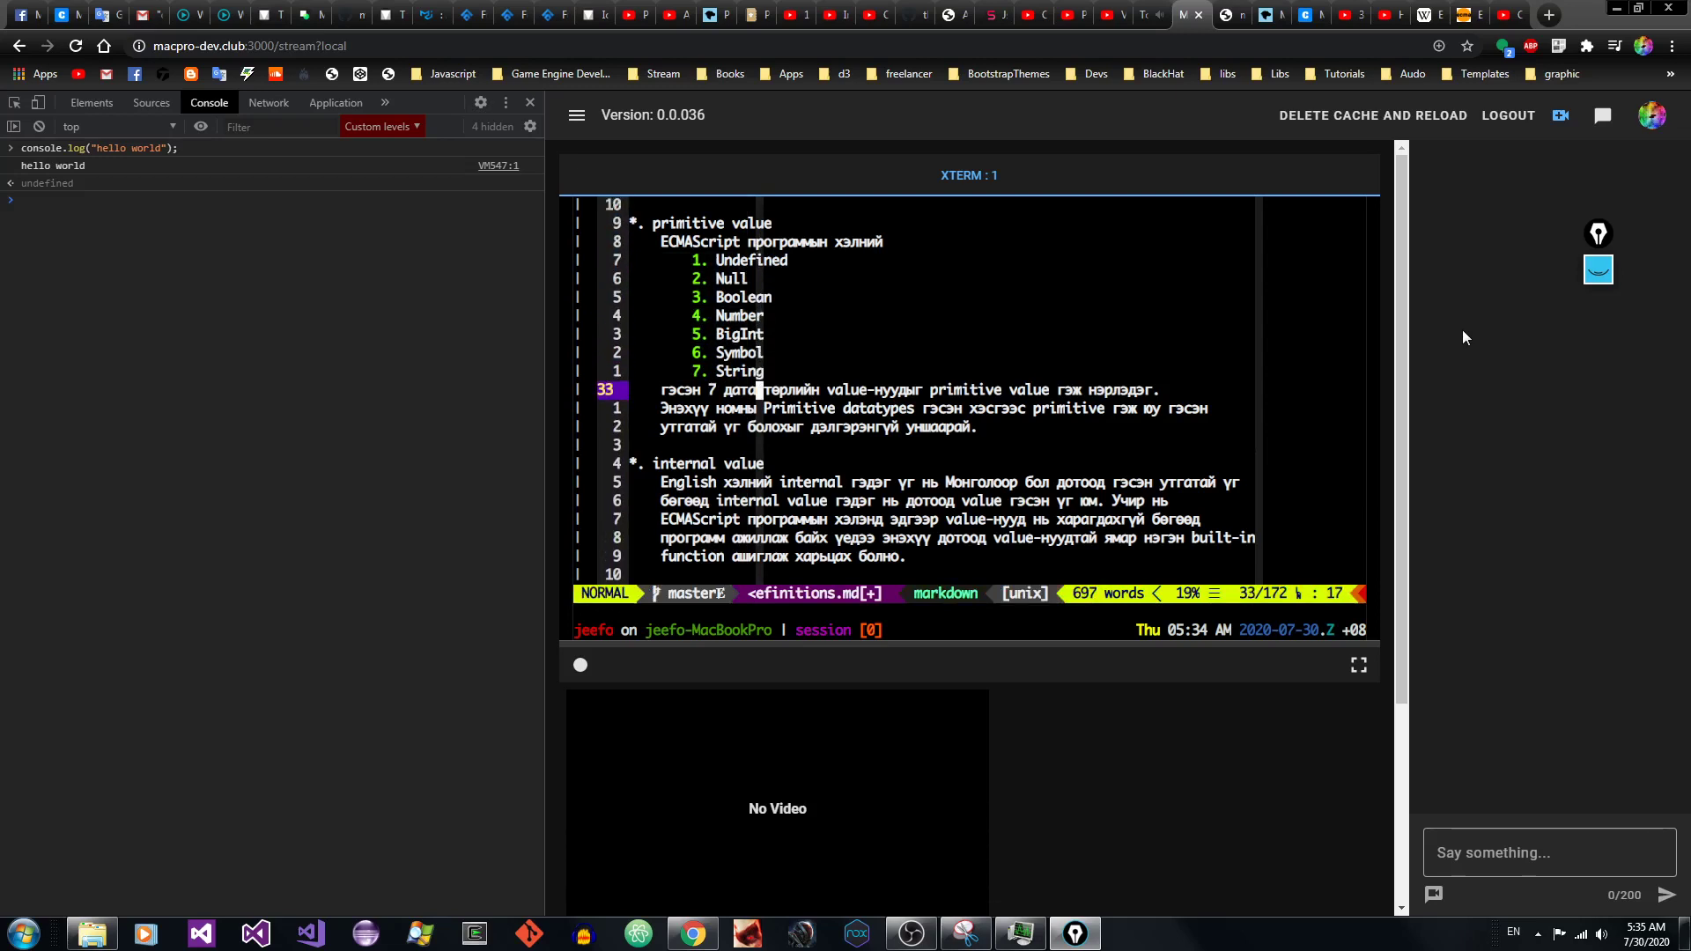
pyautogui.press('k')
pyautogui.press('k')
pyautogui.press('k')
pyautogui.press('k')
pyautogui.press('k')
pyautogui.press('k')
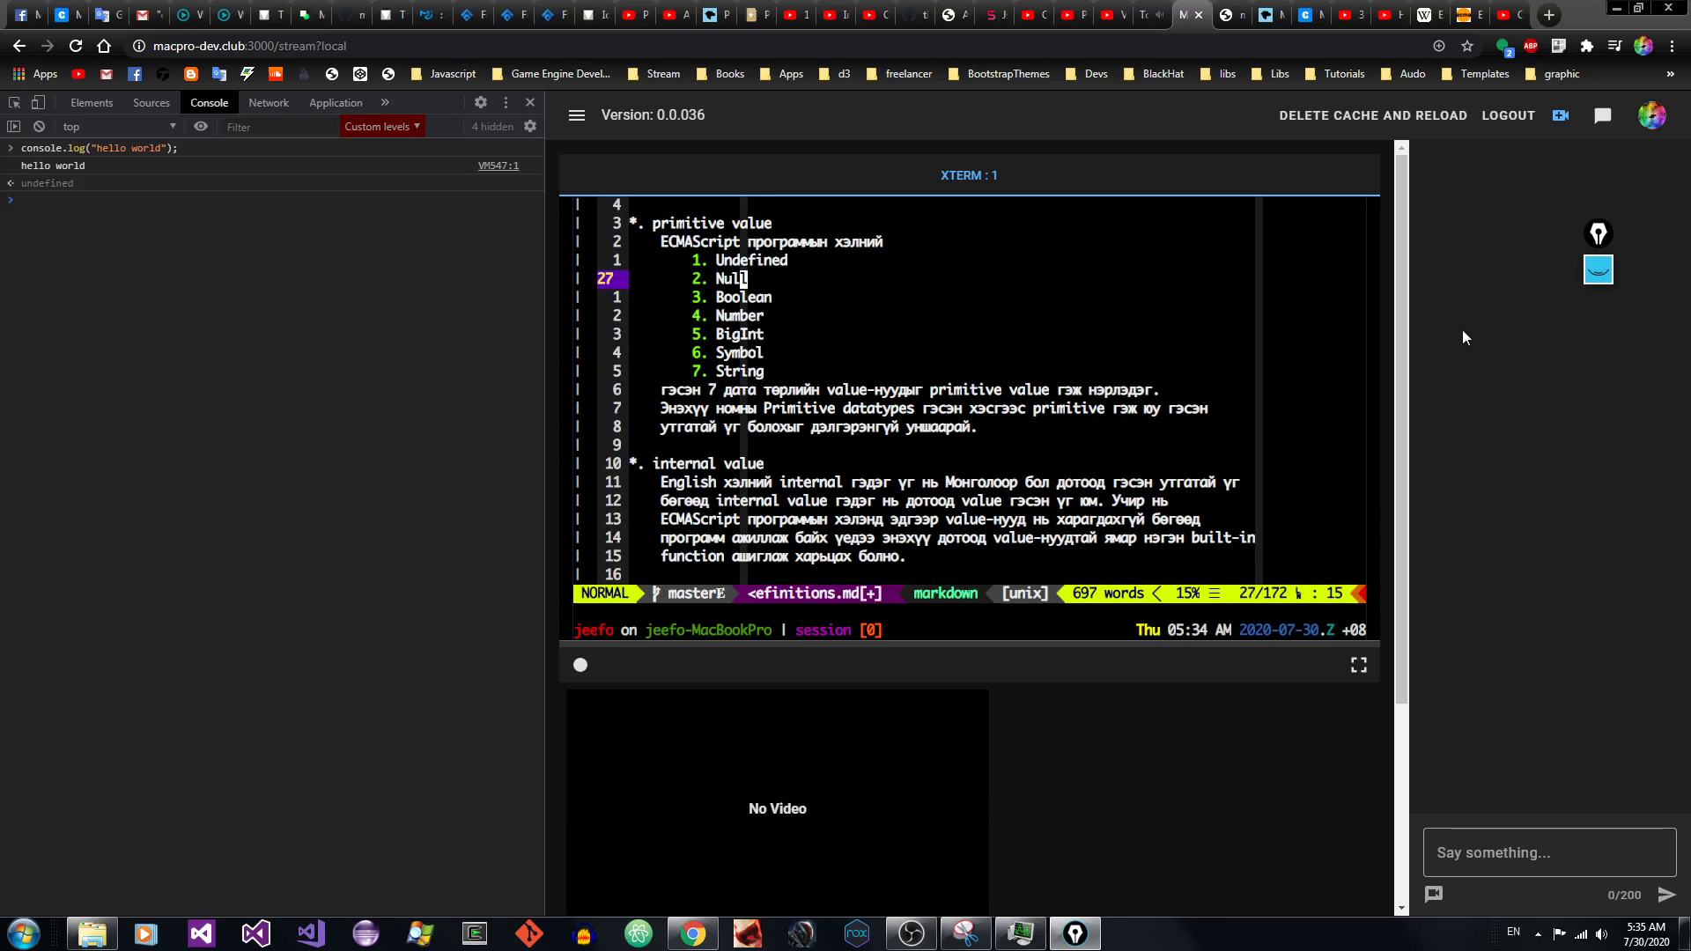
# Step: Delete the Null line from the primitive value list and undo the deletion
pyautogui.press('d')
pyautogui.press('d')
pyautogui.press('u')
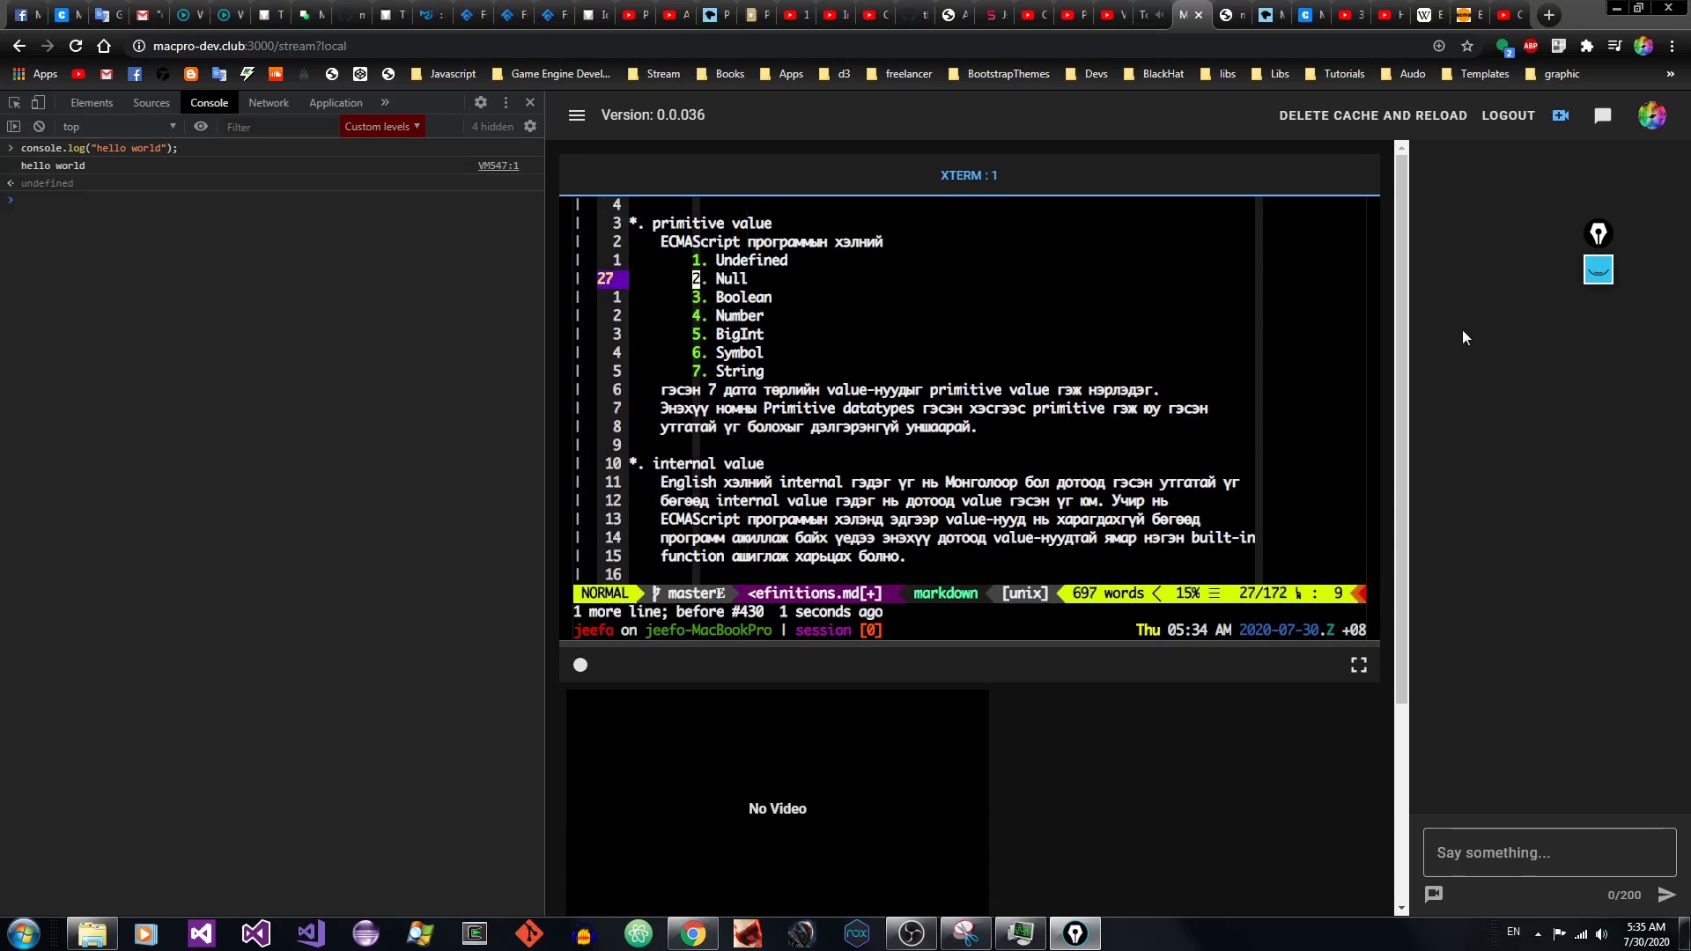
# Step: Return to primitive_datatypes.md and go up to the undefined item of its numbered list
pyautogui.hotkey('ctrl', '6')
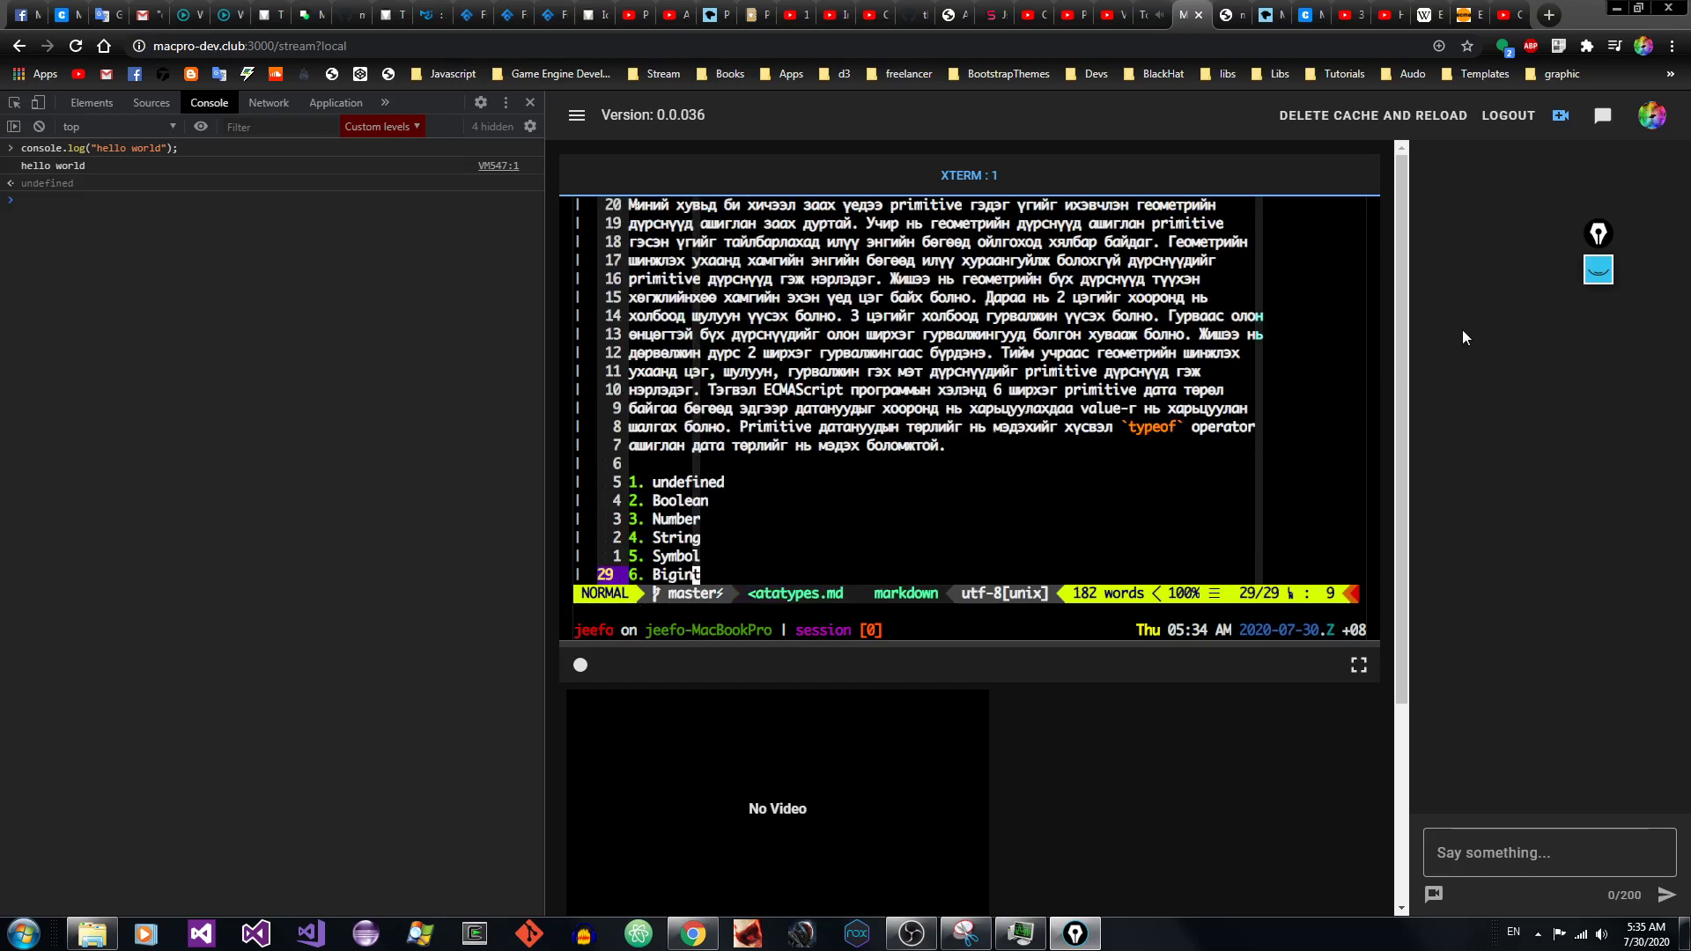
pyautogui.press('k')
pyautogui.press('k')
pyautogui.press('k')
pyautogui.press('k')
pyautogui.press('k')
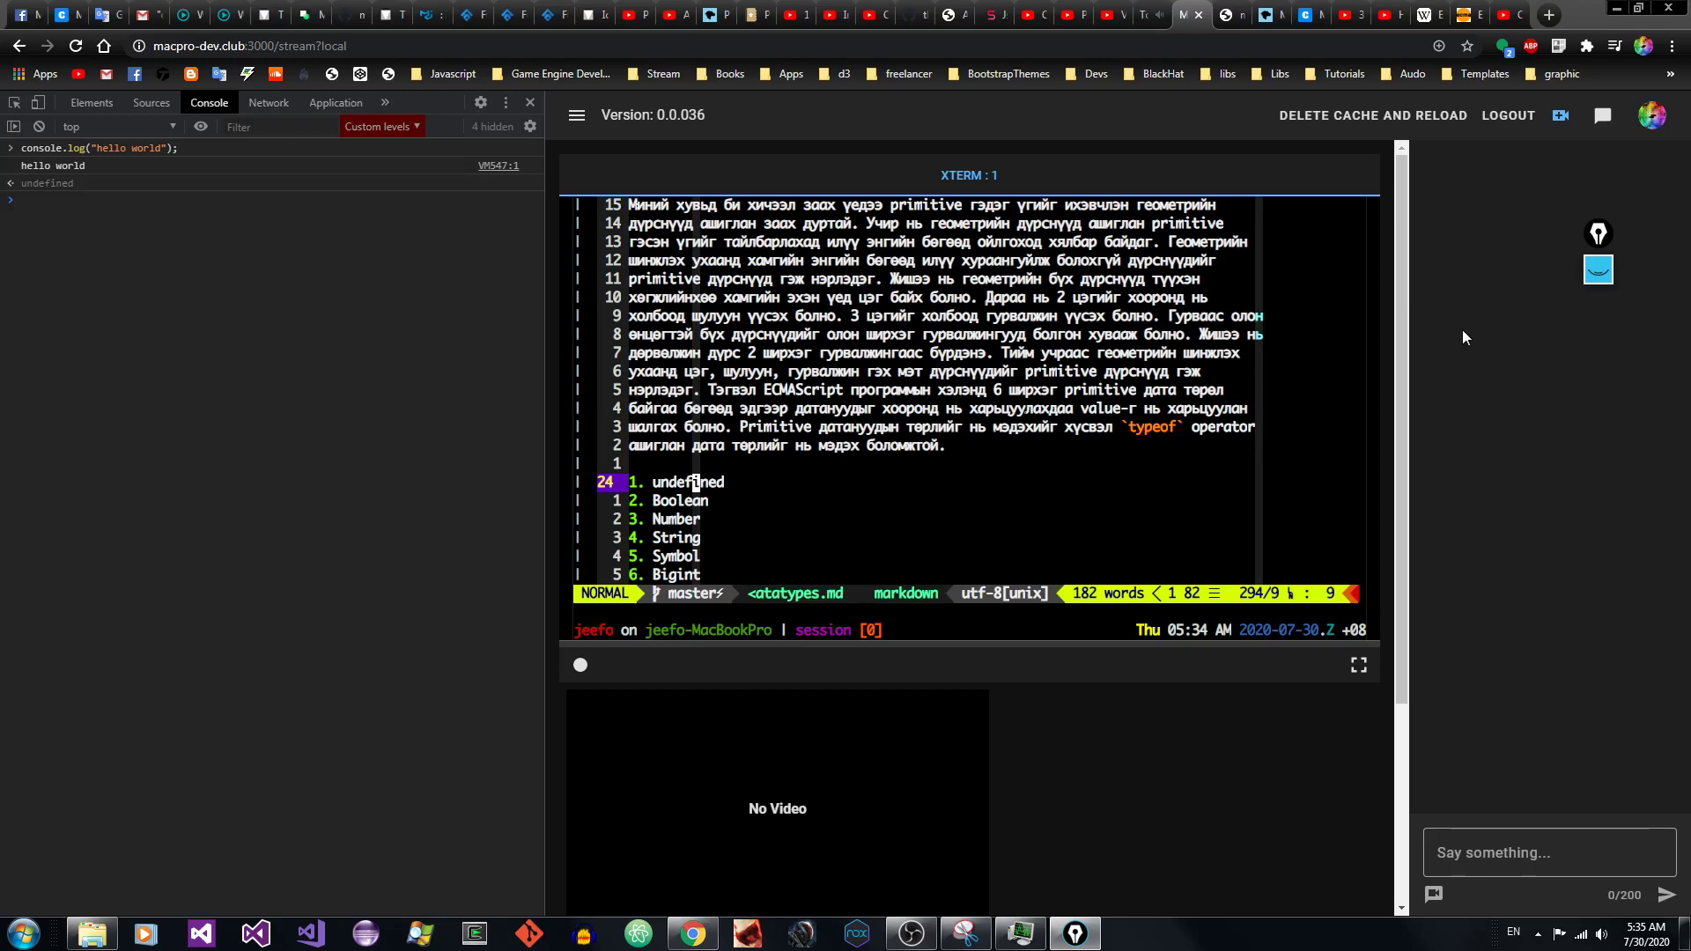
# Step: Suspend the editor, start the node shell and evaluate typeof null
pyautogui.hotkey('ctrl', 'z')
pyautogui.write('noe')
pyautogui.write('e')
pyautogui.press('Return')
pyautogui.write('typeof null')
pyautogui.press('Return')
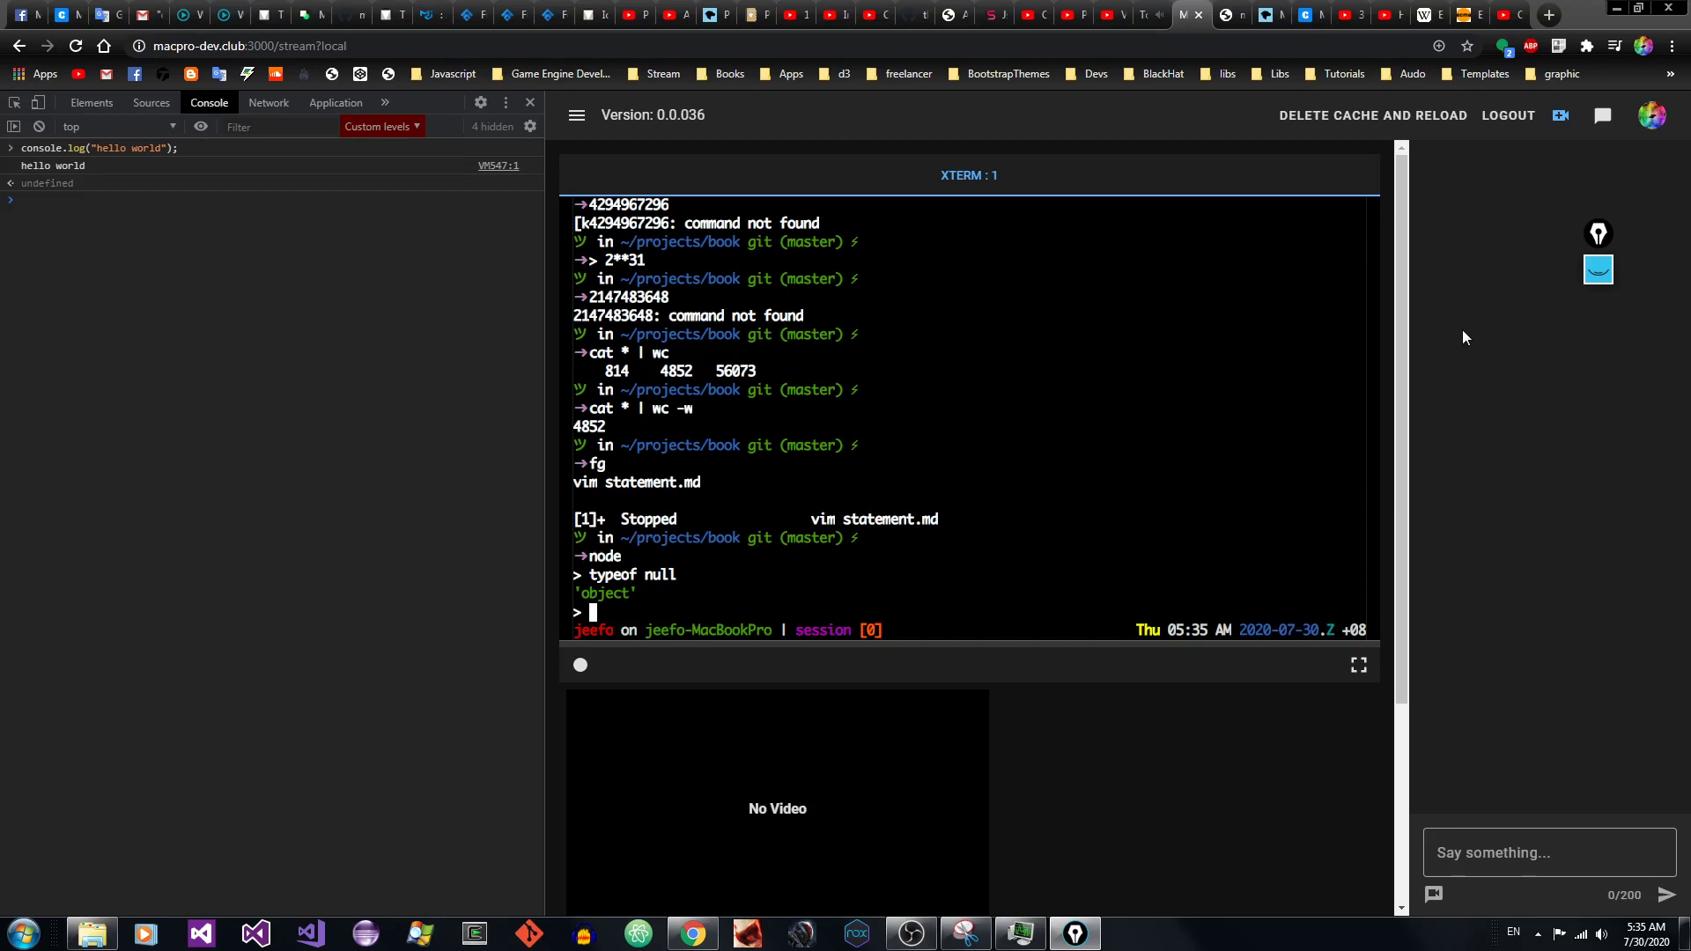
# Step: Exit the node shell and resume the suspended editor, going down to the Bigint list item
pyautogui.hotkey('ctrl', 'd')
pyautogui.write('fg')
pyautogui.press('Return')
pyautogui.press('j')
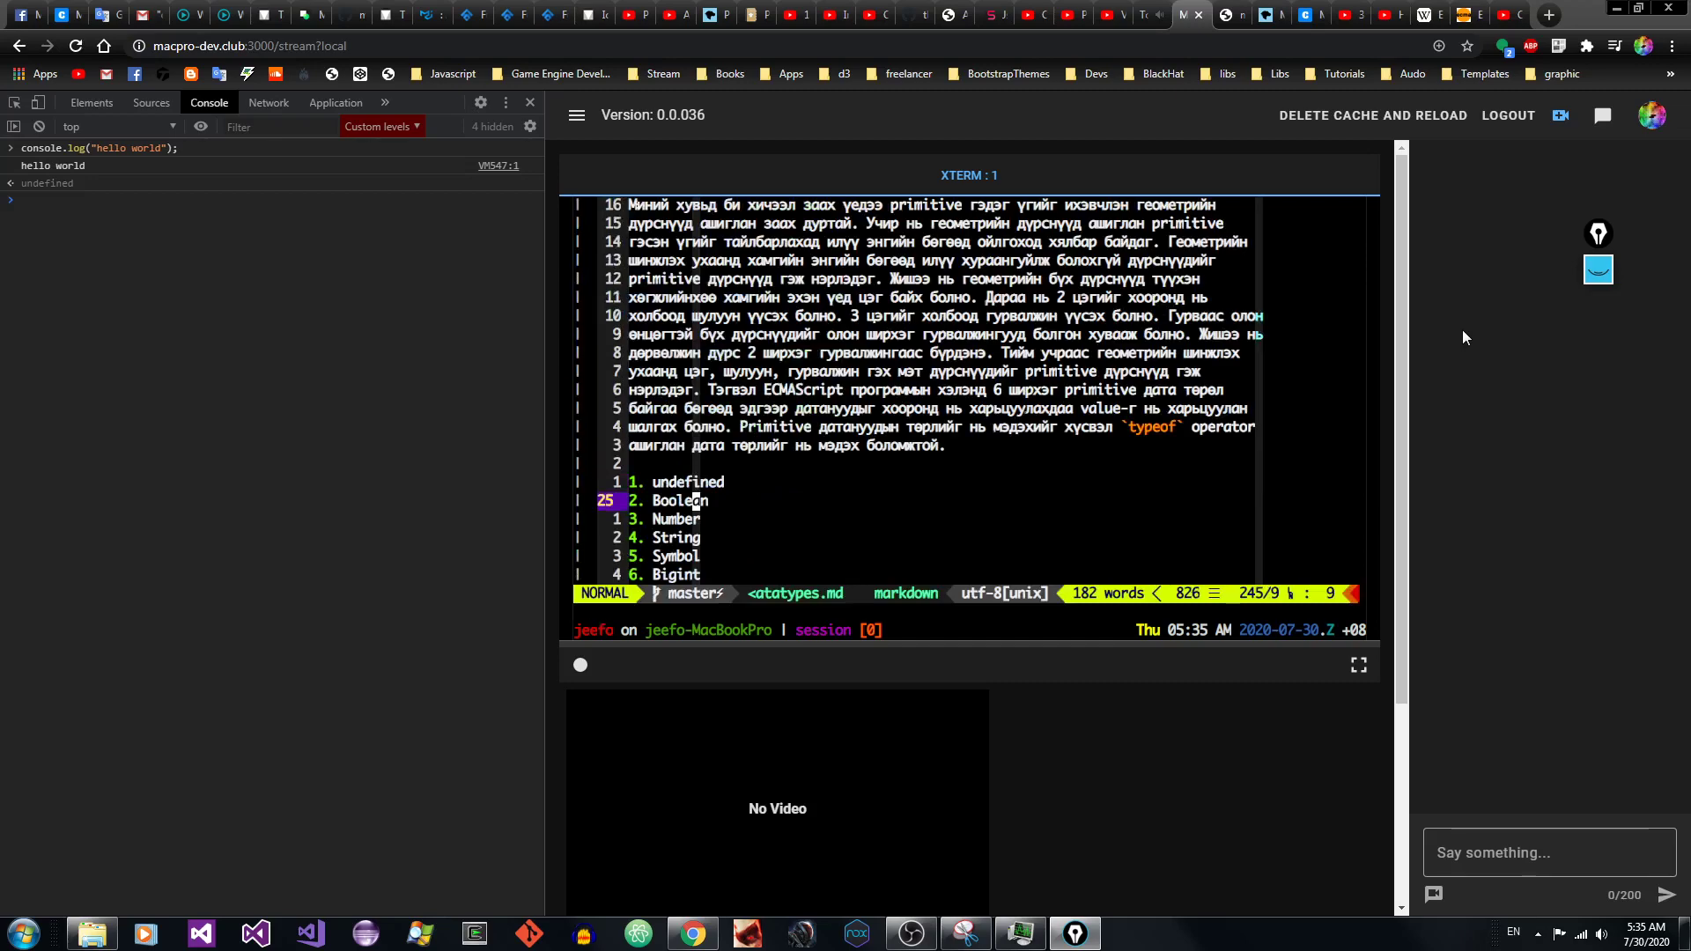
pyautogui.press('j')
pyautogui.press('j')
pyautogui.press('j')
pyautogui.press('j')
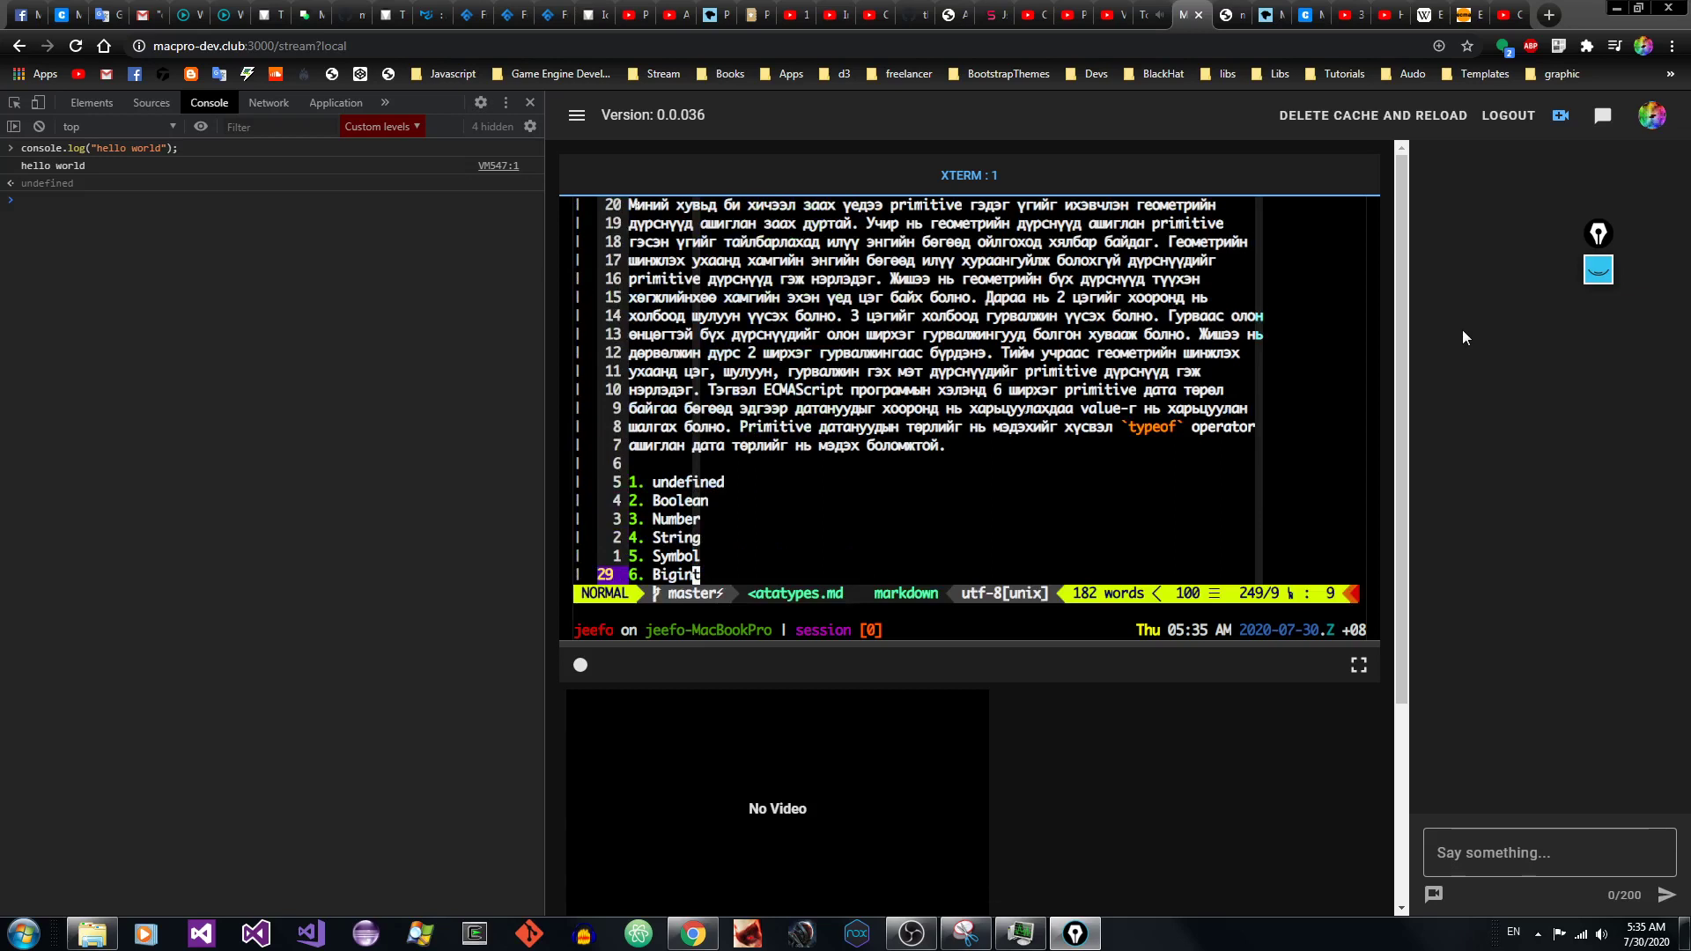
# Step: Look up from the Bigint item through the whole primitive explanation to the first line of the file
pyautogui.press('k')
pyautogui.press('k')
pyautogui.press('k')
pyautogui.press('k')
pyautogui.press('k')
pyautogui.press('k')
pyautogui.press('k')
pyautogui.press('k')
pyautogui.press('k')
pyautogui.press('k')
pyautogui.press('k')
pyautogui.press('k')
pyautogui.press('k')
pyautogui.press('k')
pyautogui.press('k')
pyautogui.press('k')
pyautogui.press('k')
pyautogui.press('k')
pyautogui.press('k')
pyautogui.press('k')
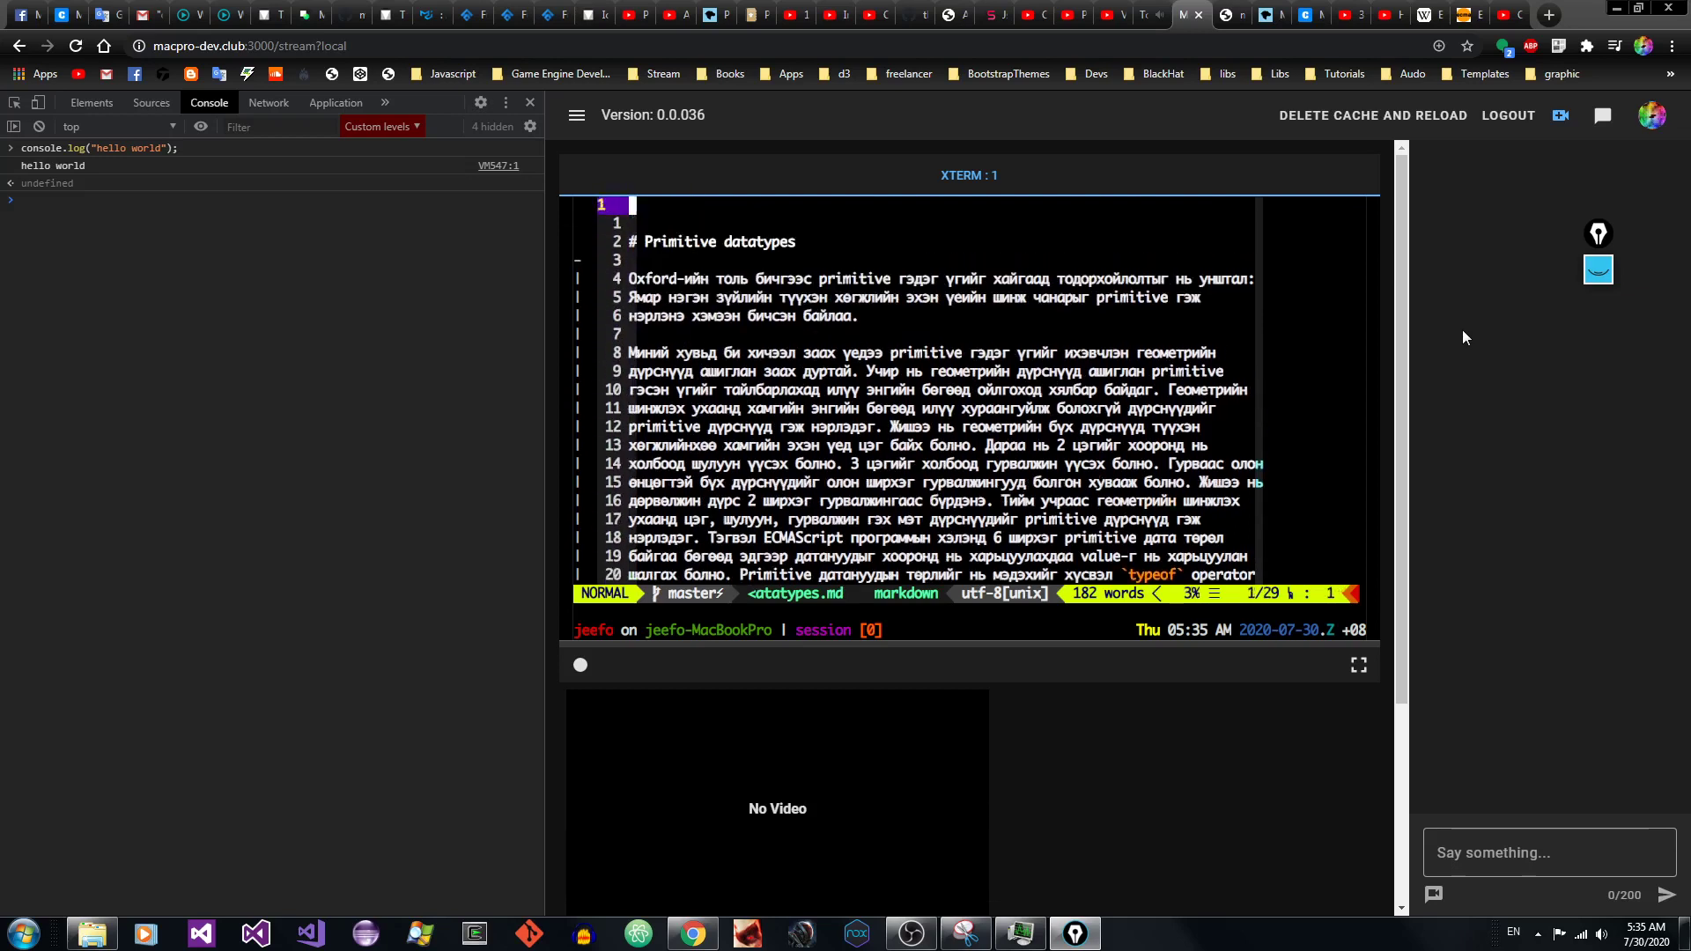
# Step: Read down through the whole primitive explanation to the Bigint item at the end of the file
pyautogui.press('j')
pyautogui.press('j')
pyautogui.press('j')
pyautogui.press('j')
pyautogui.press('j')
pyautogui.press('j')
pyautogui.press('j')
pyautogui.press('j')
pyautogui.press('j')
pyautogui.press('j')
pyautogui.press('j')
pyautogui.press('j')
pyautogui.press('j')
pyautogui.press('j')
pyautogui.press('j')
pyautogui.press('j')
pyautogui.press('j')
pyautogui.press('j')
pyautogui.press('j')
pyautogui.press('j')
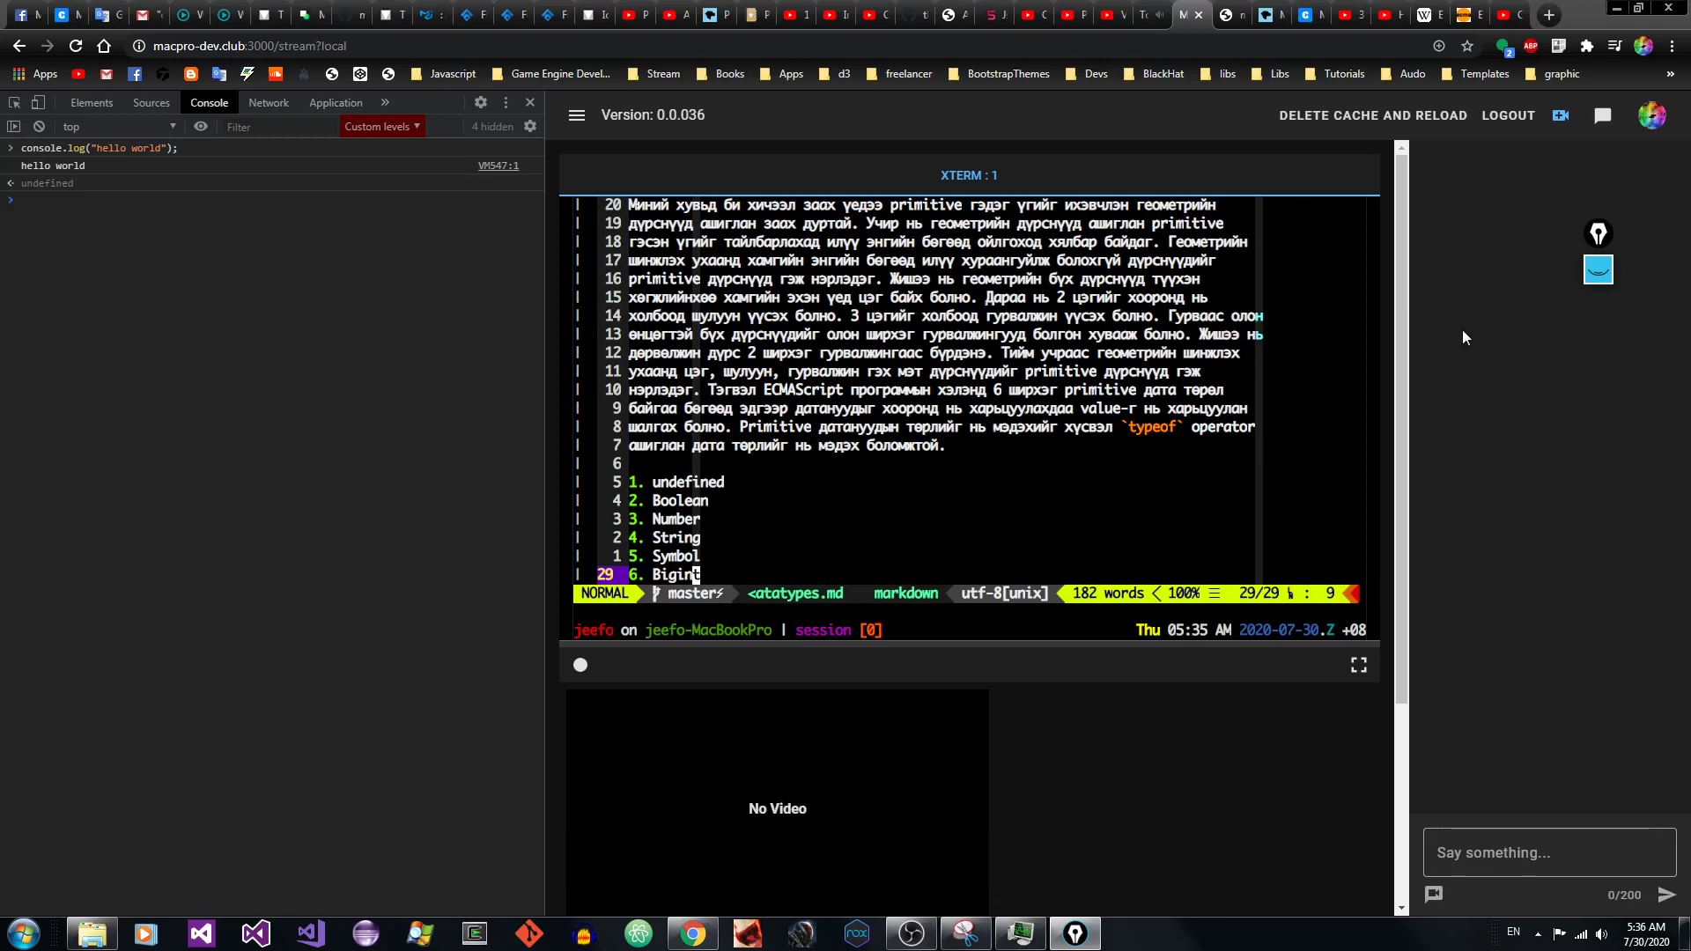
# Step: Look through the numbered primitive type list, going up from Bigint to undefined and back down to Symbol
pyautogui.hotkey('ctrl', '6')
pyautogui.hotkey('ctrl', '6')
pyautogui.press('k')
pyautogui.press('k')
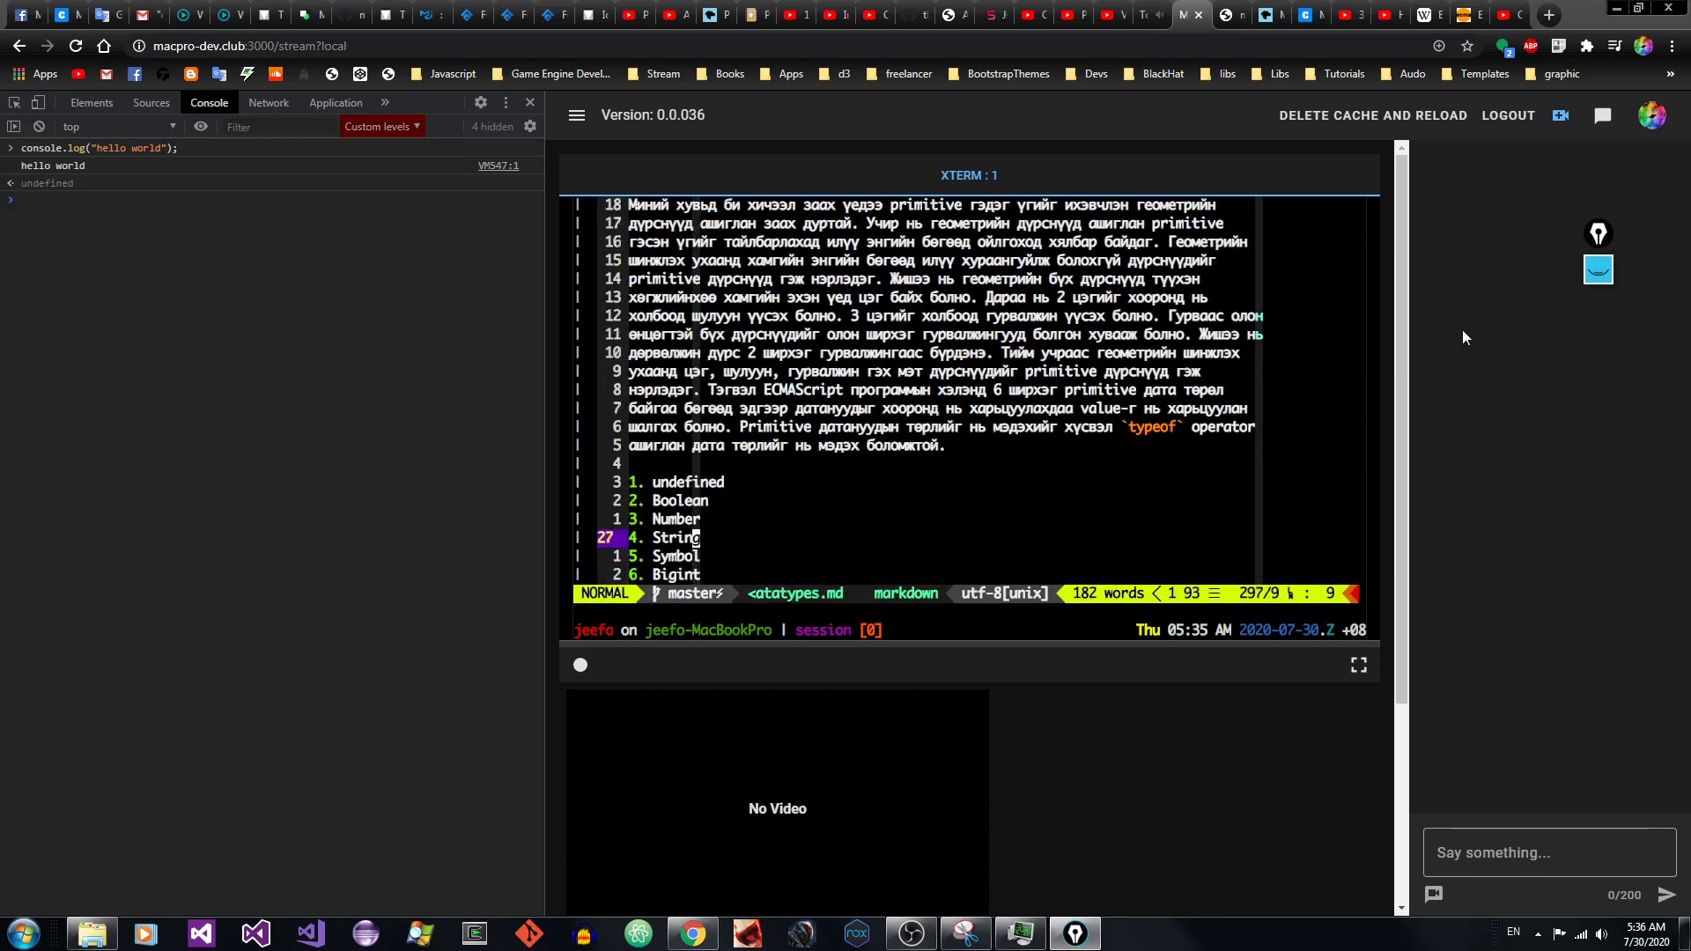
pyautogui.press('k')
pyautogui.press('k')
pyautogui.press('k')
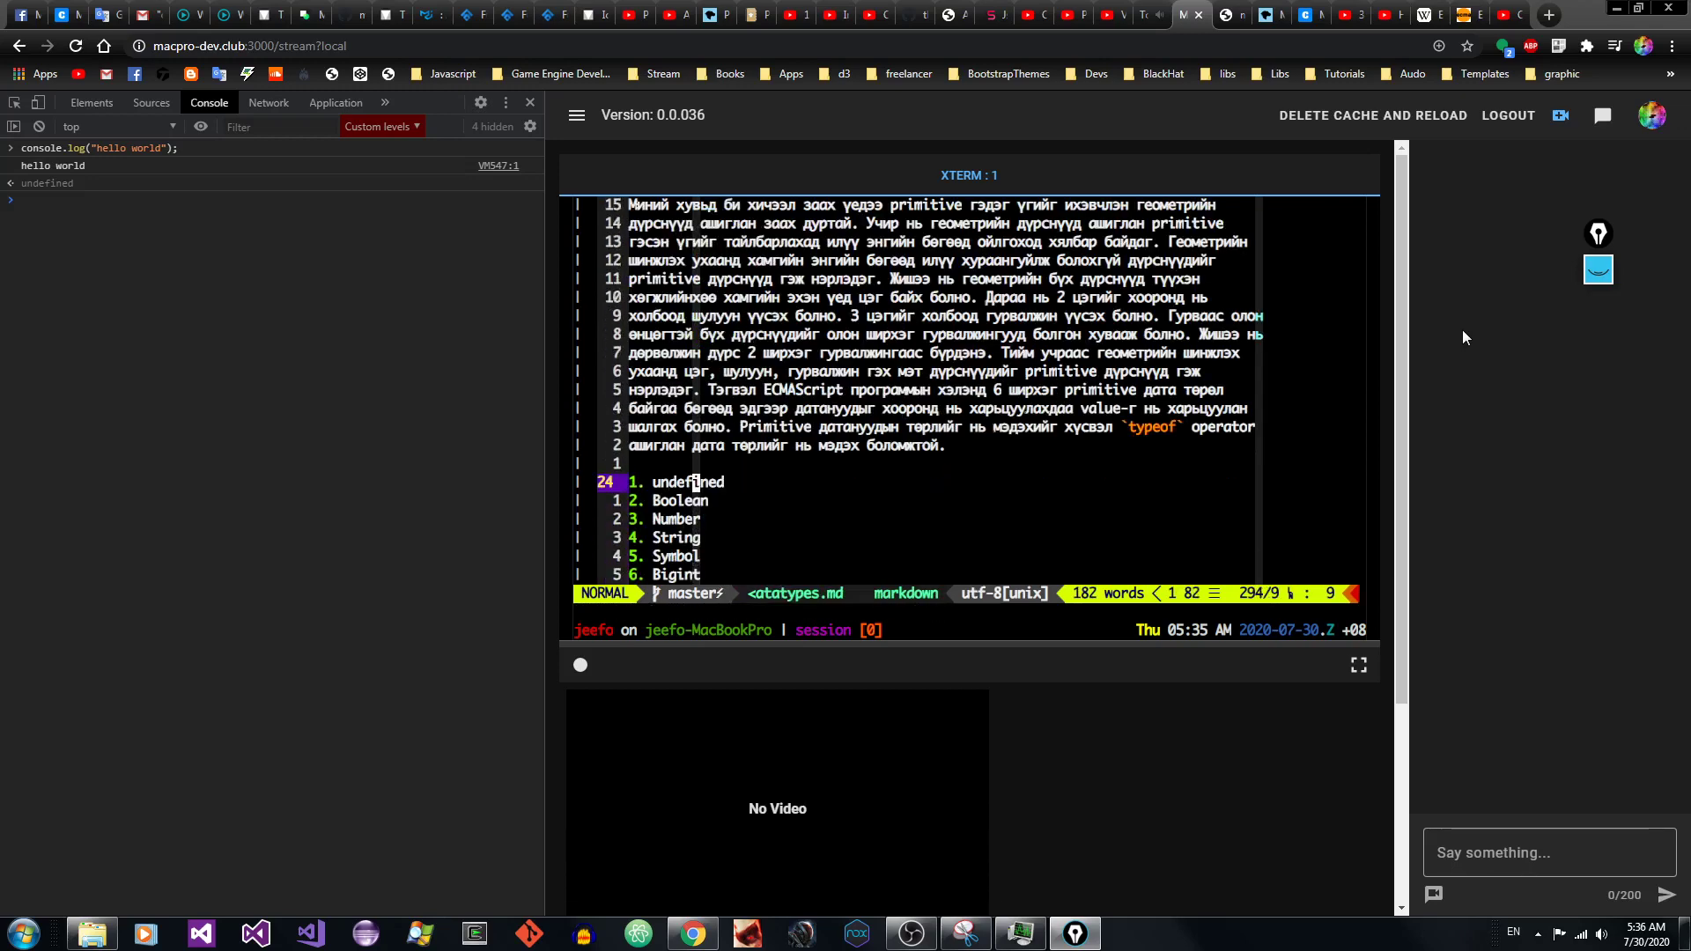
pyautogui.hotkey('shift', 'v')
pyautogui.press('Escape')
pyautogui.press('j')
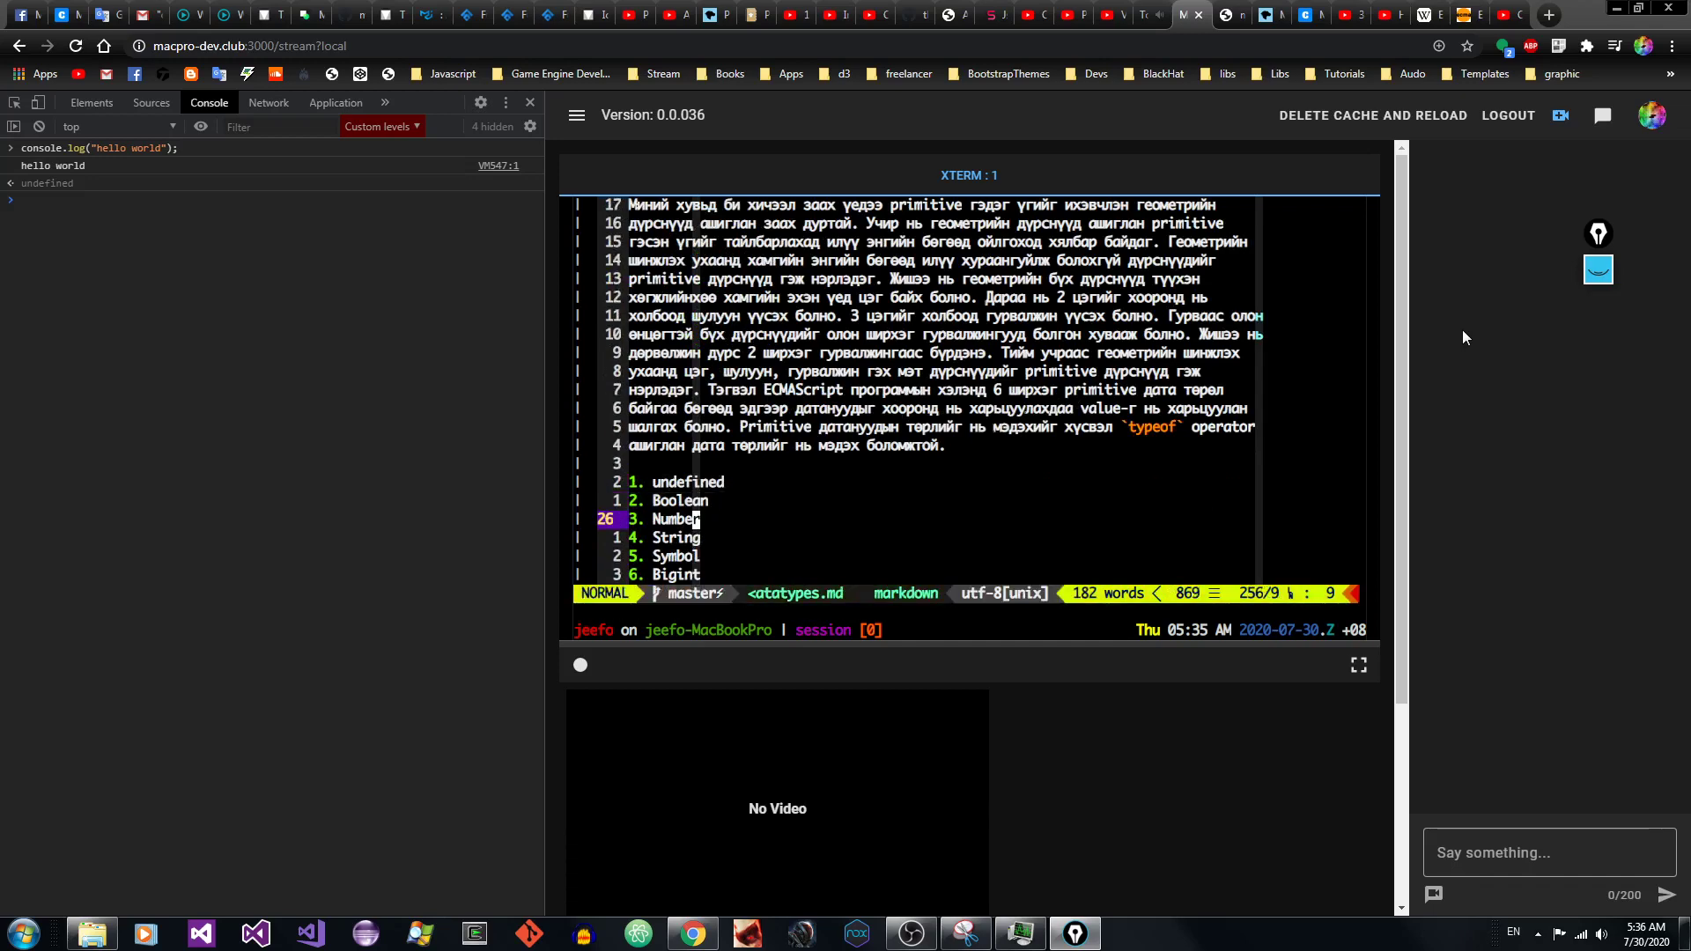
pyautogui.press('j')
pyautogui.press('j')
pyautogui.hotkey('shift', 'v')
pyautogui.press('Escape')
# Step: Open string.md and go to the blank line below its String datatype heading
pyautogui.write(':e string.md')
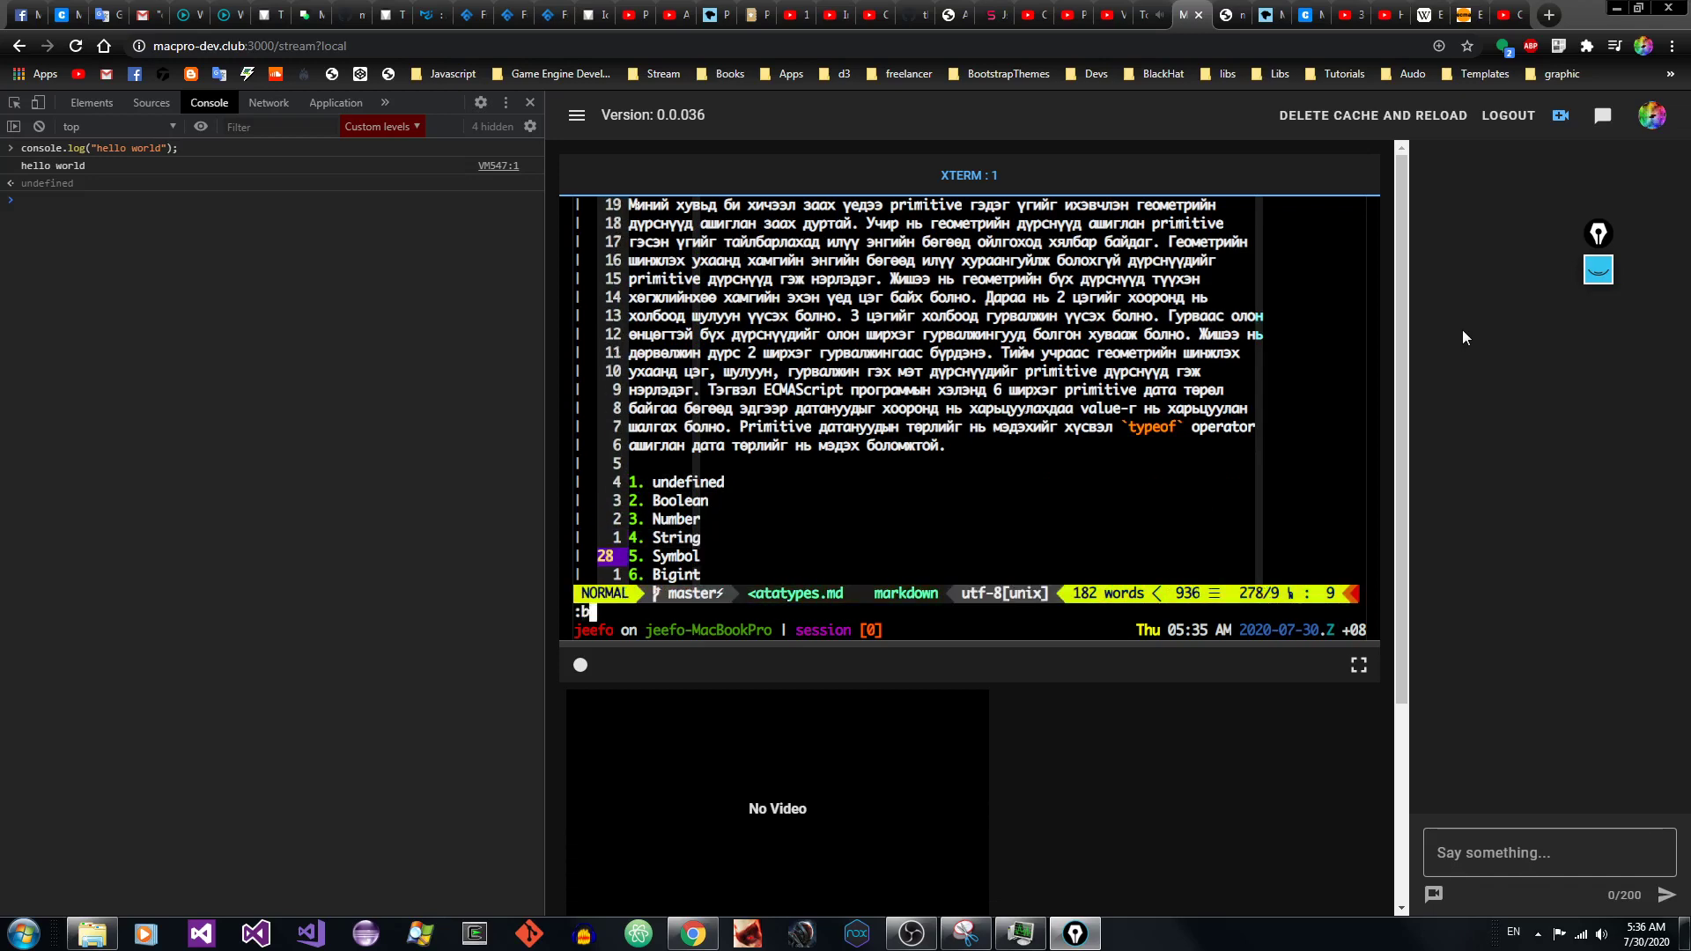
pyautogui.press('Return')
pyautogui.press('j')
pyautogui.press('j')
pyautogui.press('j')
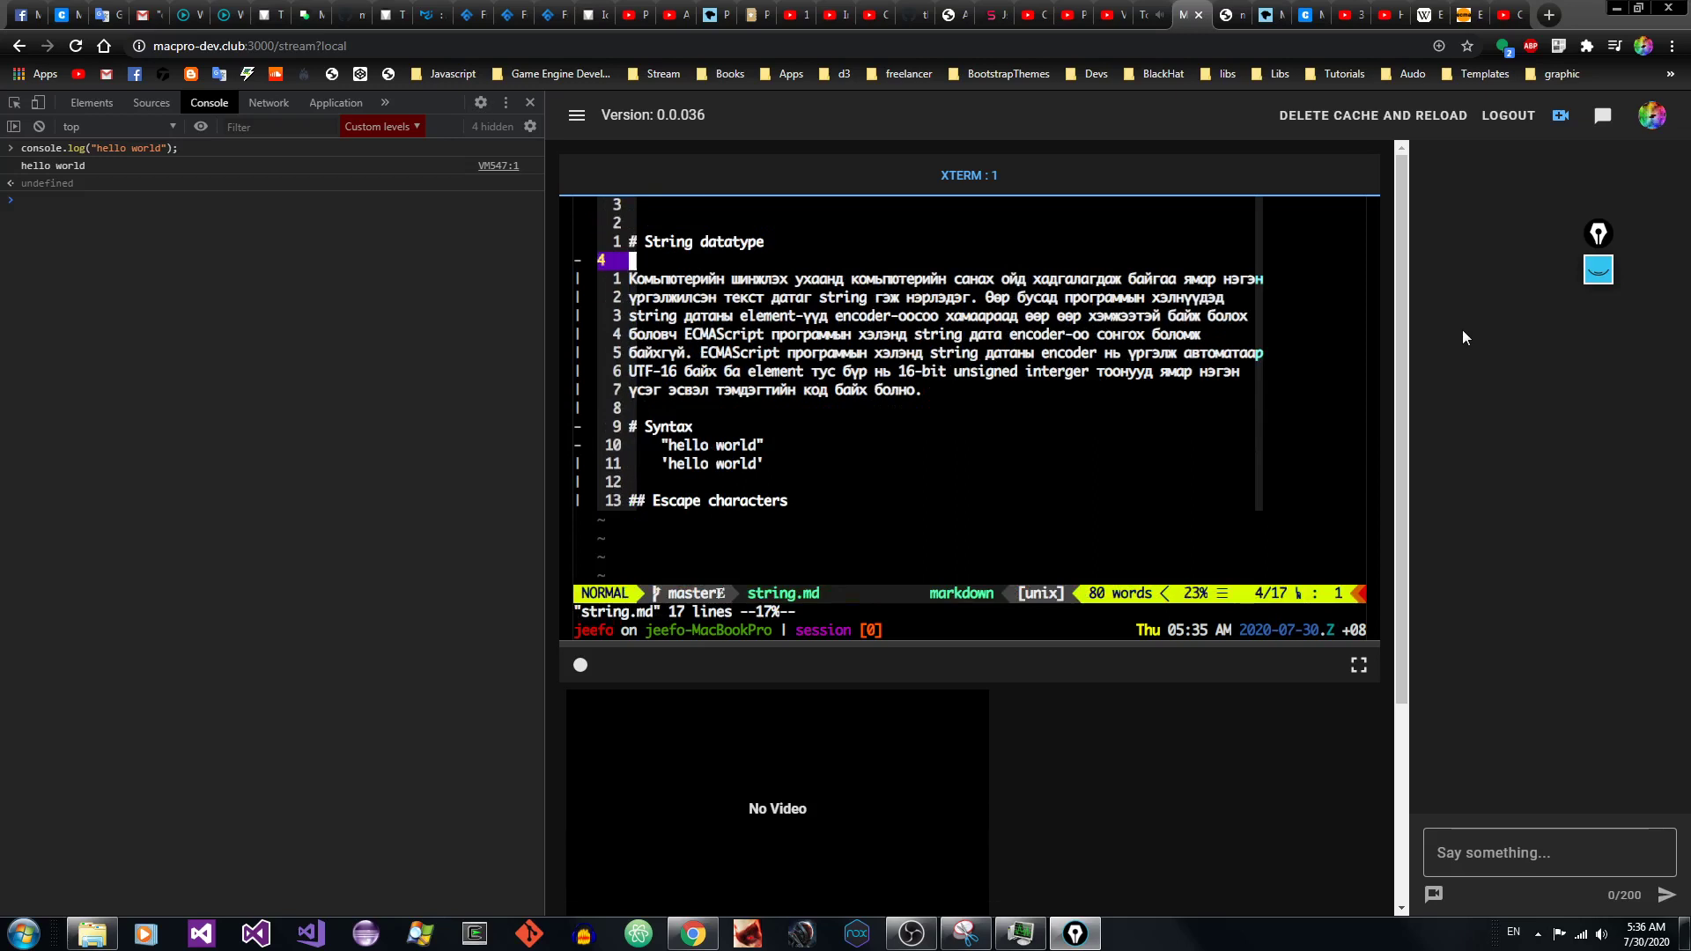
# Step: Highlight the definition paragraph under the String datatype heading through the blank line below it, shrinking and re-extending the selection once
pyautogui.hotkey('shift', 'v')
pyautogui.press('j')
pyautogui.press('j')
pyautogui.press('j')
pyautogui.press('j')
pyautogui.press('j')
pyautogui.press('j')
pyautogui.press('j')
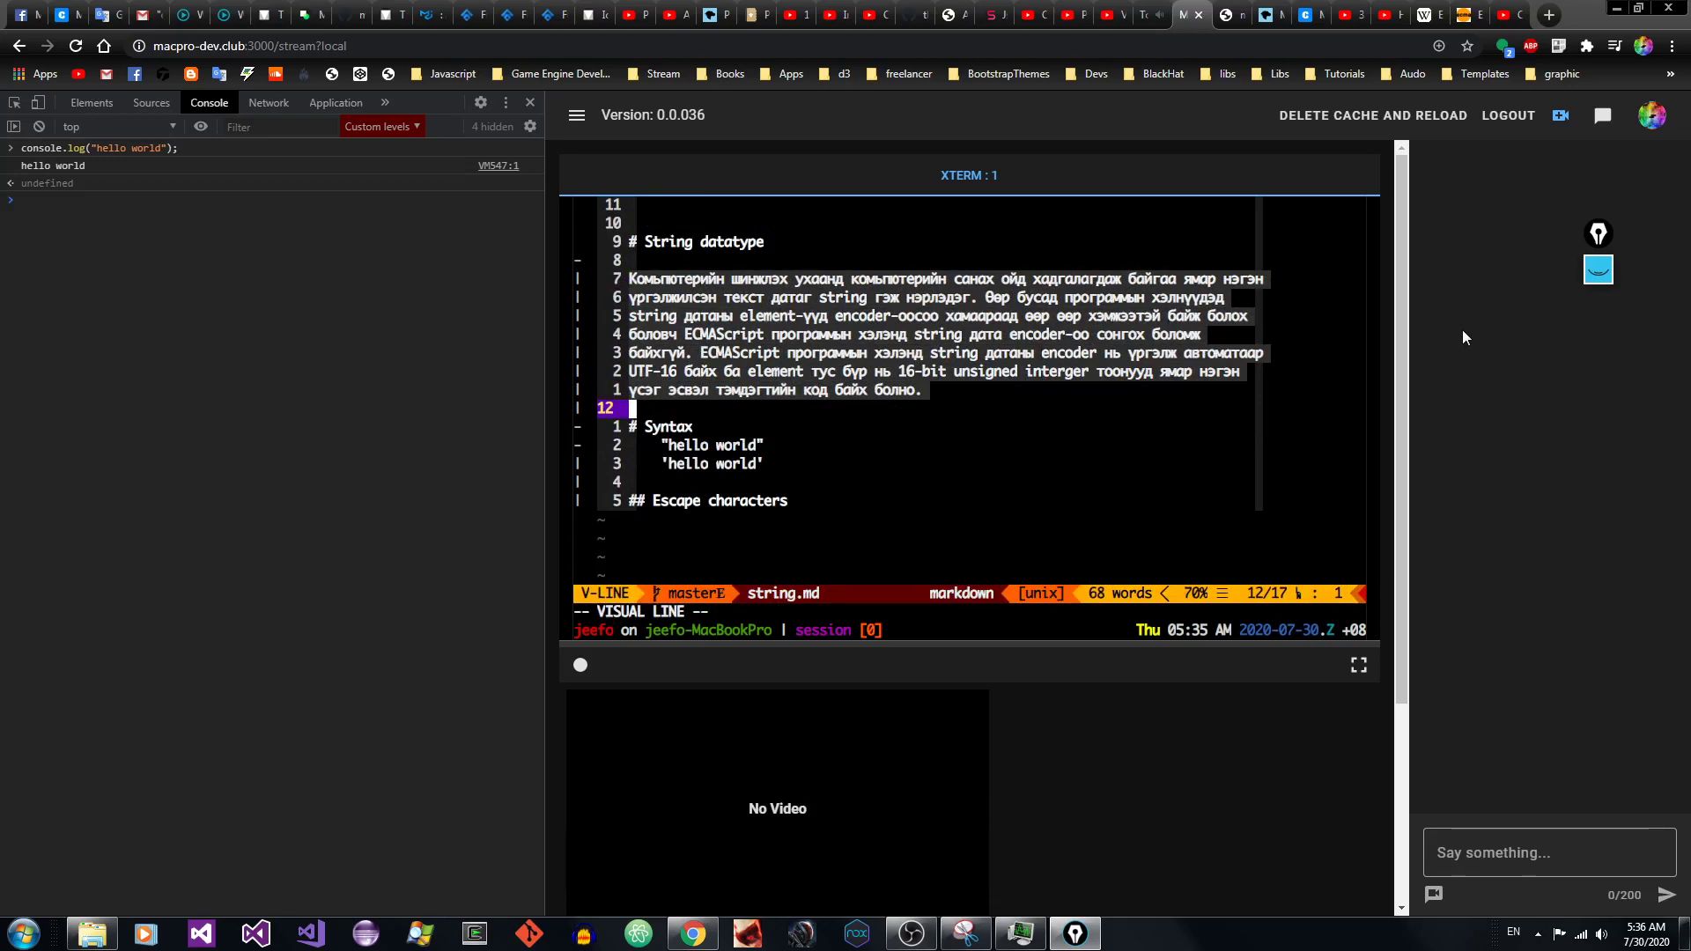
pyautogui.press('k')
pyautogui.press('k')
pyautogui.press('k')
pyautogui.press('k')
pyautogui.press('k')
pyautogui.press('k')
pyautogui.press('k')
pyautogui.press('j')
pyautogui.press('j')
pyautogui.press('j')
pyautogui.press('j')
pyautogui.press('j')
pyautogui.press('j')
pyautogui.press('j')
# Step: Clear the selection and go back to the first line of the string definition paragraph
pyautogui.press('Escape')
pyautogui.press('k')
pyautogui.press('k')
pyautogui.press('k')
pyautogui.press('k')
pyautogui.press('k')
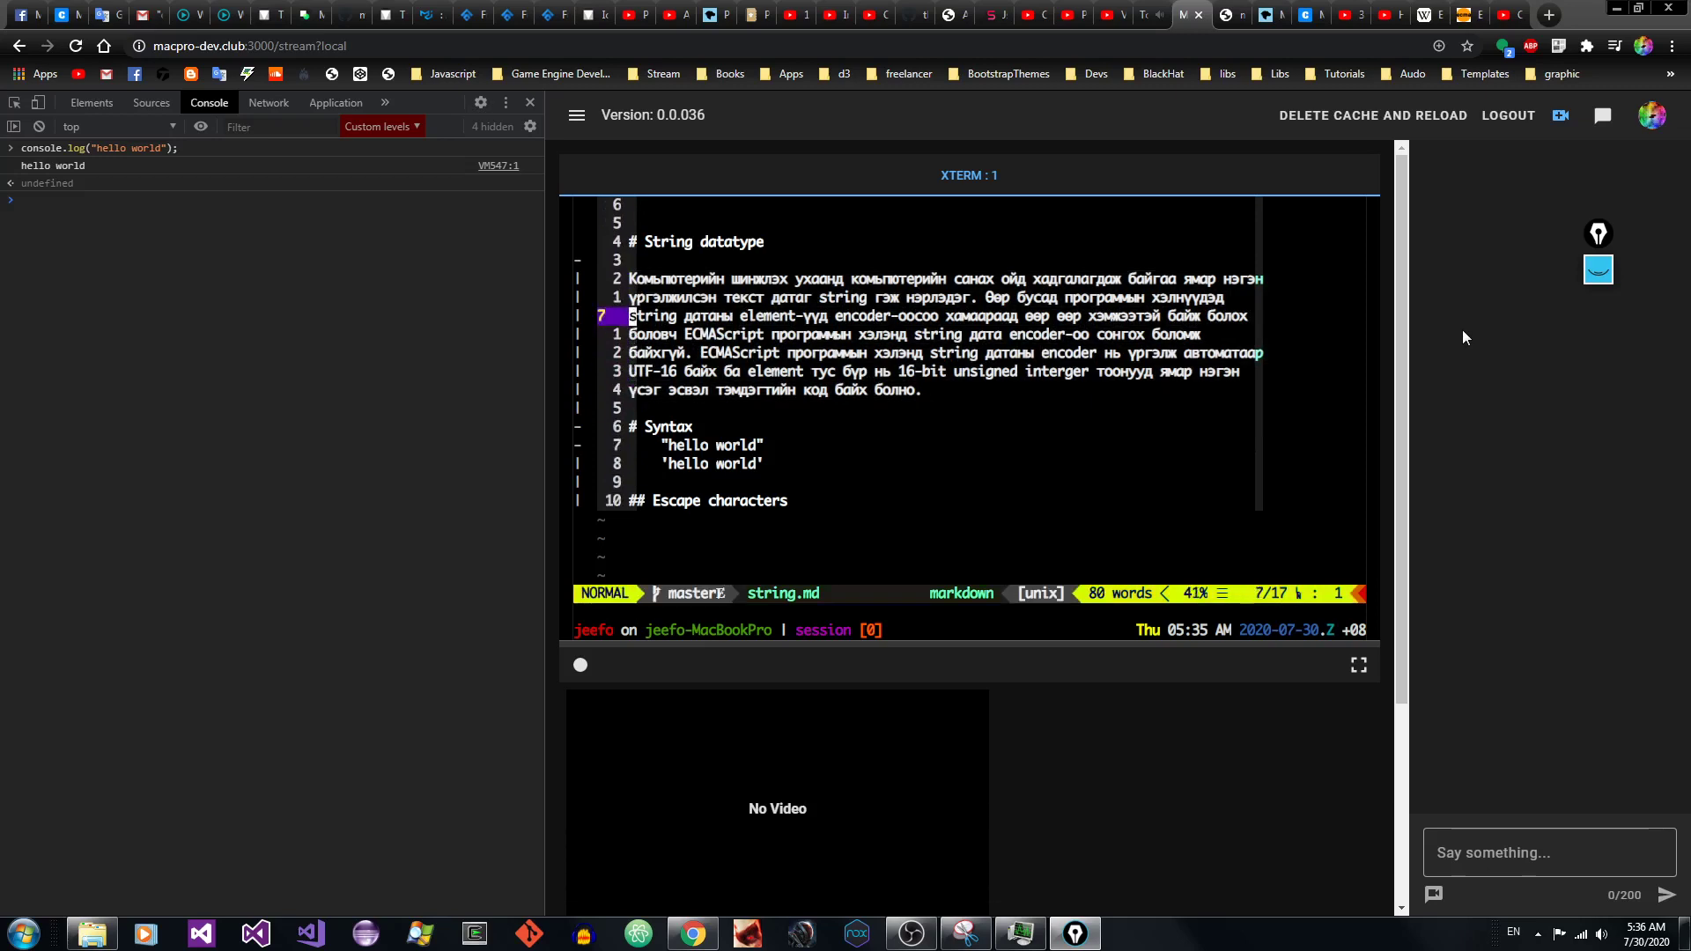
pyautogui.press('k')
pyautogui.press('k')
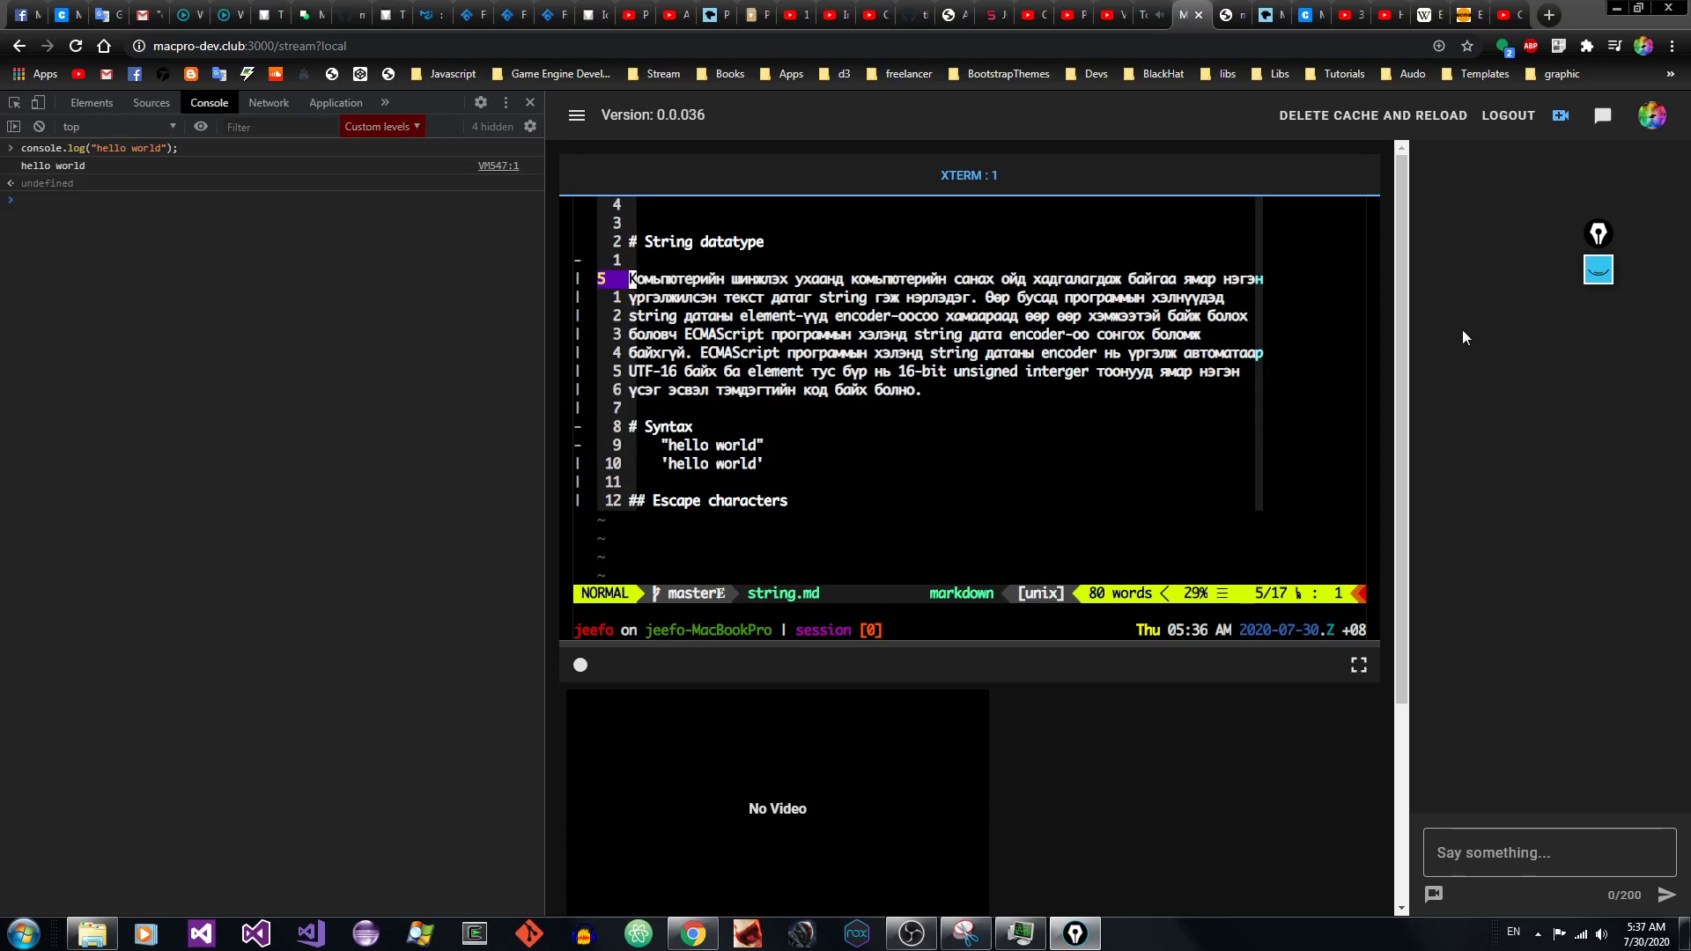
# Step: Highlight the string definition paragraph repeatedly from its first line downward, clearing the selection and returning to that line each time
pyautogui.press('V')
pyautogui.press('j')
pyautogui.press('j')
pyautogui.press('j')
pyautogui.press('j')
pyautogui.press('j')
pyautogui.press('j')
pyautogui.press('Escape')
pyautogui.press('k')
pyautogui.press('k')
pyautogui.press('k')
pyautogui.press('k')
pyautogui.press('k')
pyautogui.press('k')
pyautogui.press('V')
pyautogui.press('j')
pyautogui.press('j')
pyautogui.press('j')
pyautogui.press('j')
pyautogui.press('j')
pyautogui.press('j')
pyautogui.press('j')
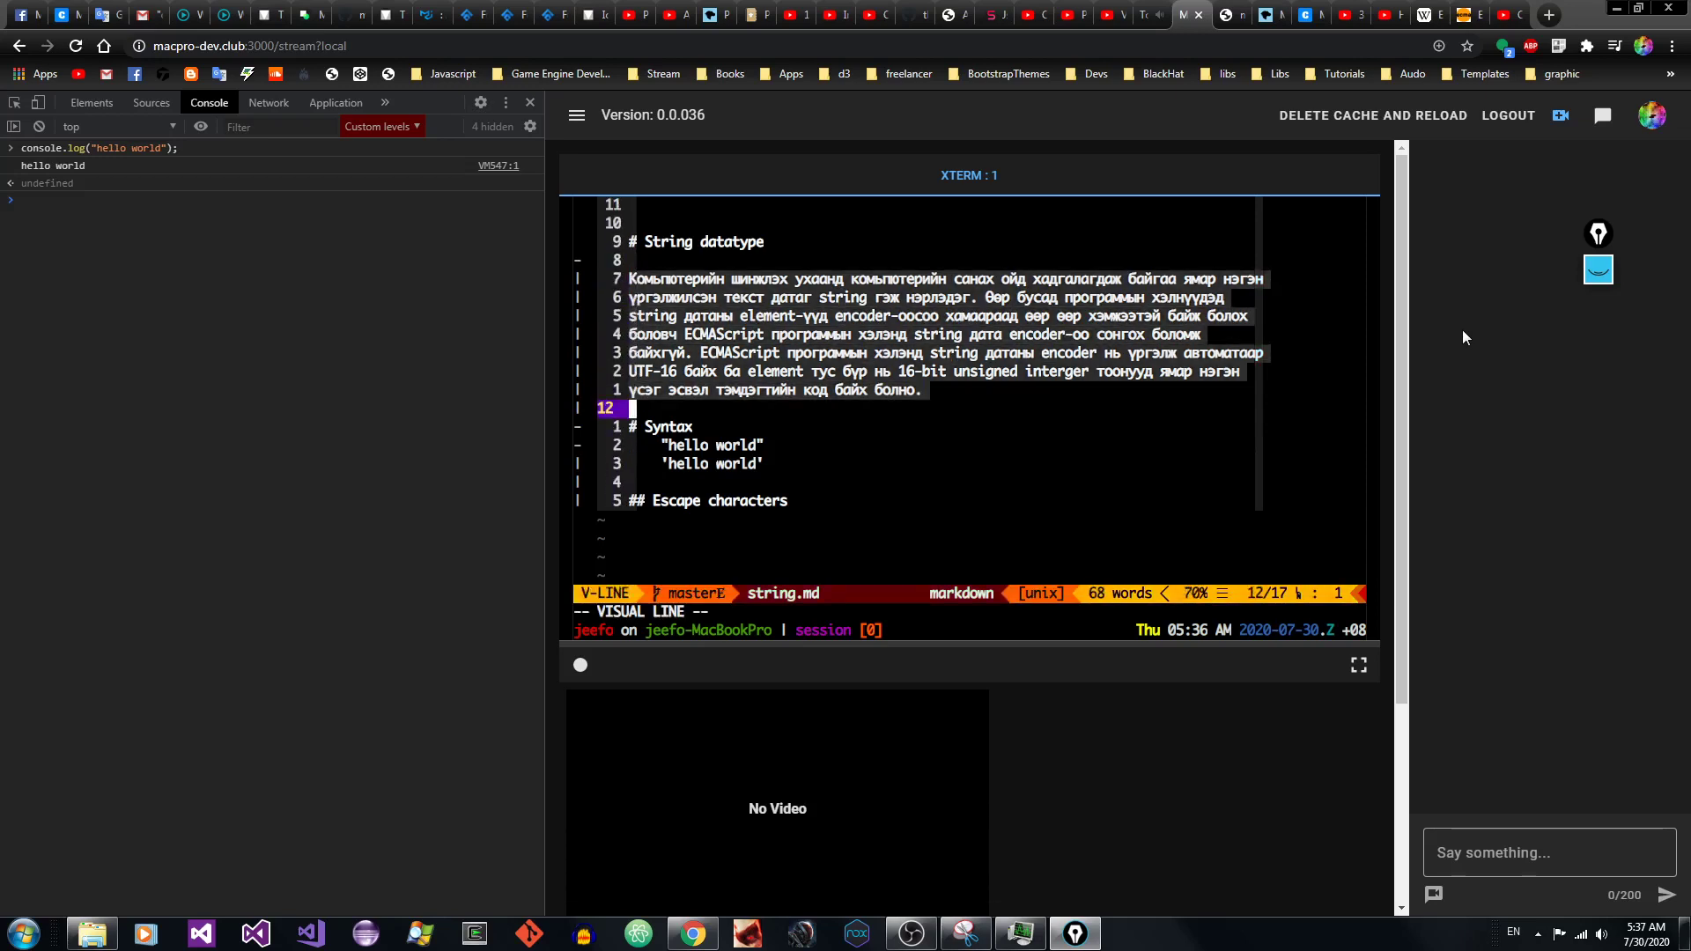
pyautogui.press('Escape')
pyautogui.press('k')
pyautogui.press('k')
pyautogui.press('k')
pyautogui.press('k')
pyautogui.press('k')
pyautogui.press('k')
pyautogui.press('k')
pyautogui.press('V')
pyautogui.press('j')
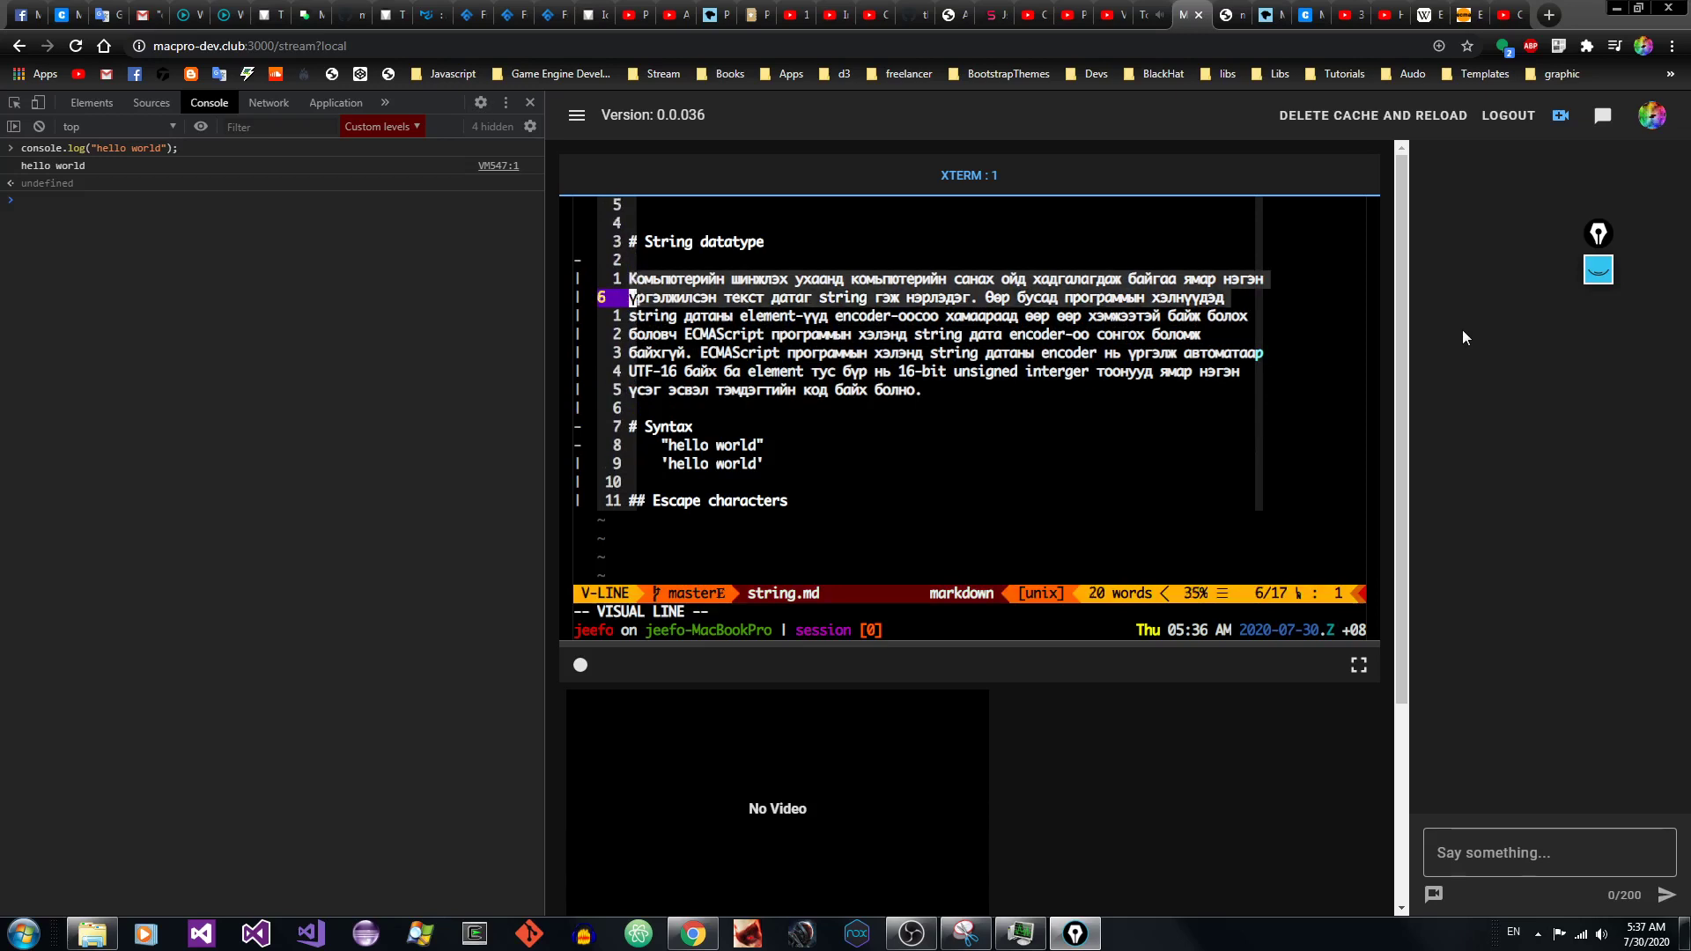
pyautogui.press('j')
pyautogui.press('j')
pyautogui.press('j')
pyautogui.press('j')
pyautogui.press('j')
pyautogui.press('j')
pyautogui.press('Escape')
pyautogui.press('k')
pyautogui.press('k')
pyautogui.press('k')
pyautogui.press('k')
pyautogui.press('k')
pyautogui.press('k')
pyautogui.press('k')
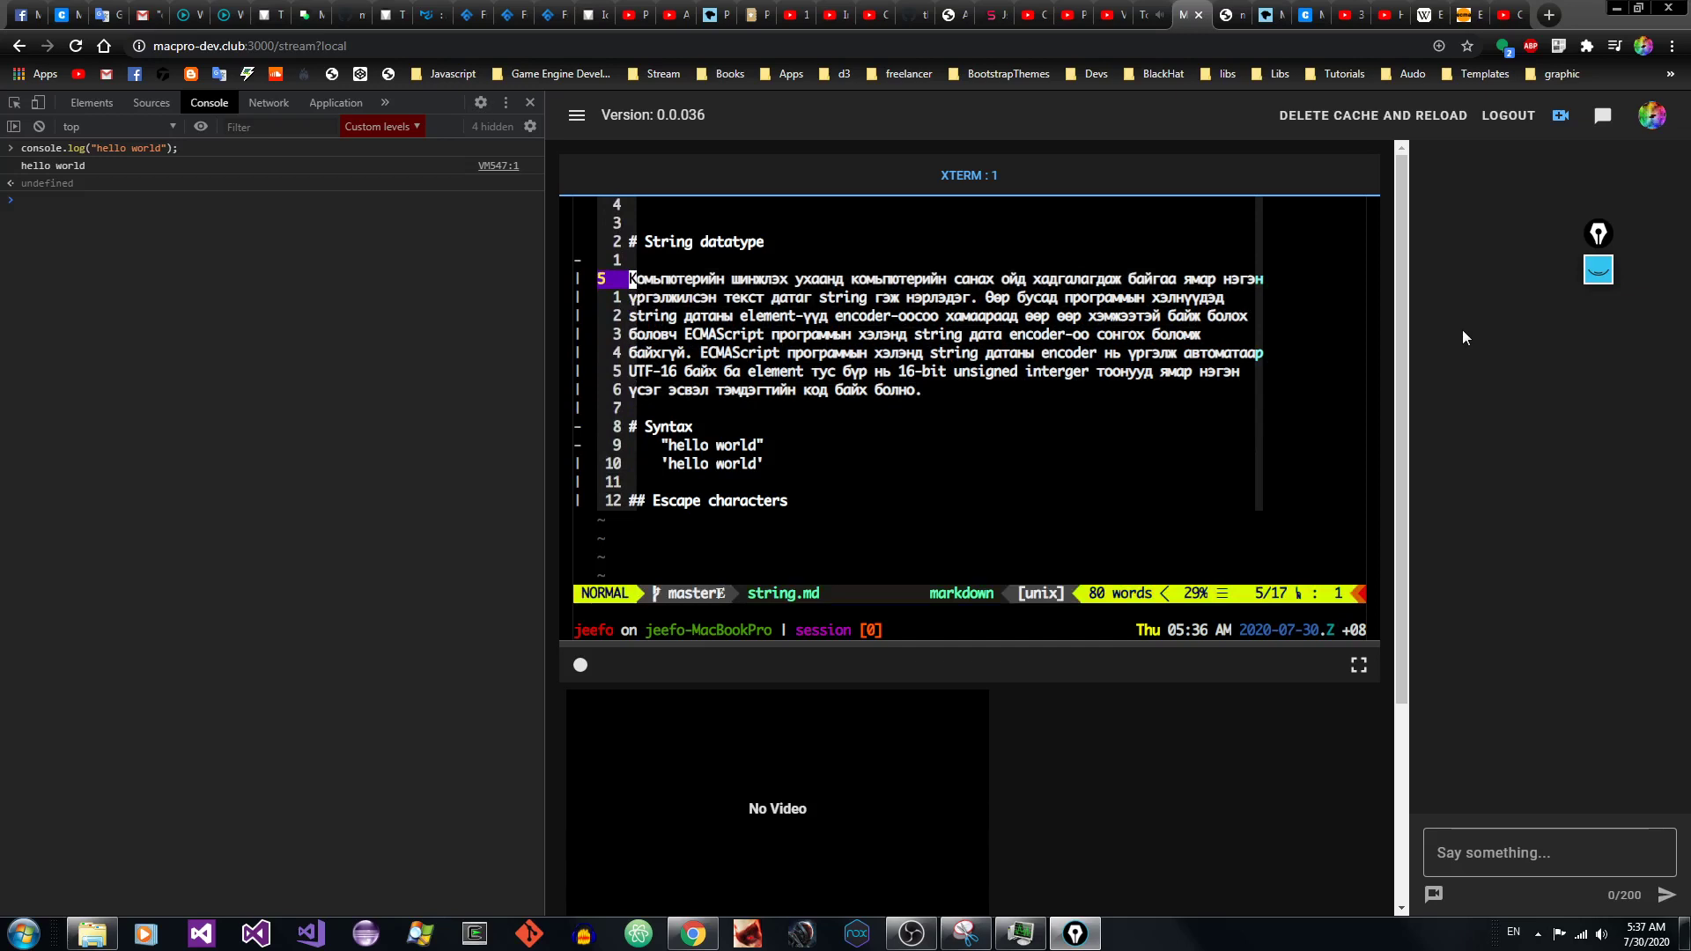
pyautogui.hotkey('shift', 'v')
pyautogui.press('j')
pyautogui.press('j')
pyautogui.press('j')
pyautogui.press('j')
pyautogui.press('j')
pyautogui.press('j')
pyautogui.press('j')
pyautogui.press('Escape')
pyautogui.press('k')
pyautogui.press('k')
pyautogui.press('k')
pyautogui.press('k')
pyautogui.press('k')
pyautogui.press('k')
pyautogui.press('k')
pyautogui.hotkey('shift', 'v')
pyautogui.press('j')
pyautogui.press('j')
pyautogui.press('j')
pyautogui.press('j')
pyautogui.press('j')
pyautogui.press('j')
pyautogui.press('j')
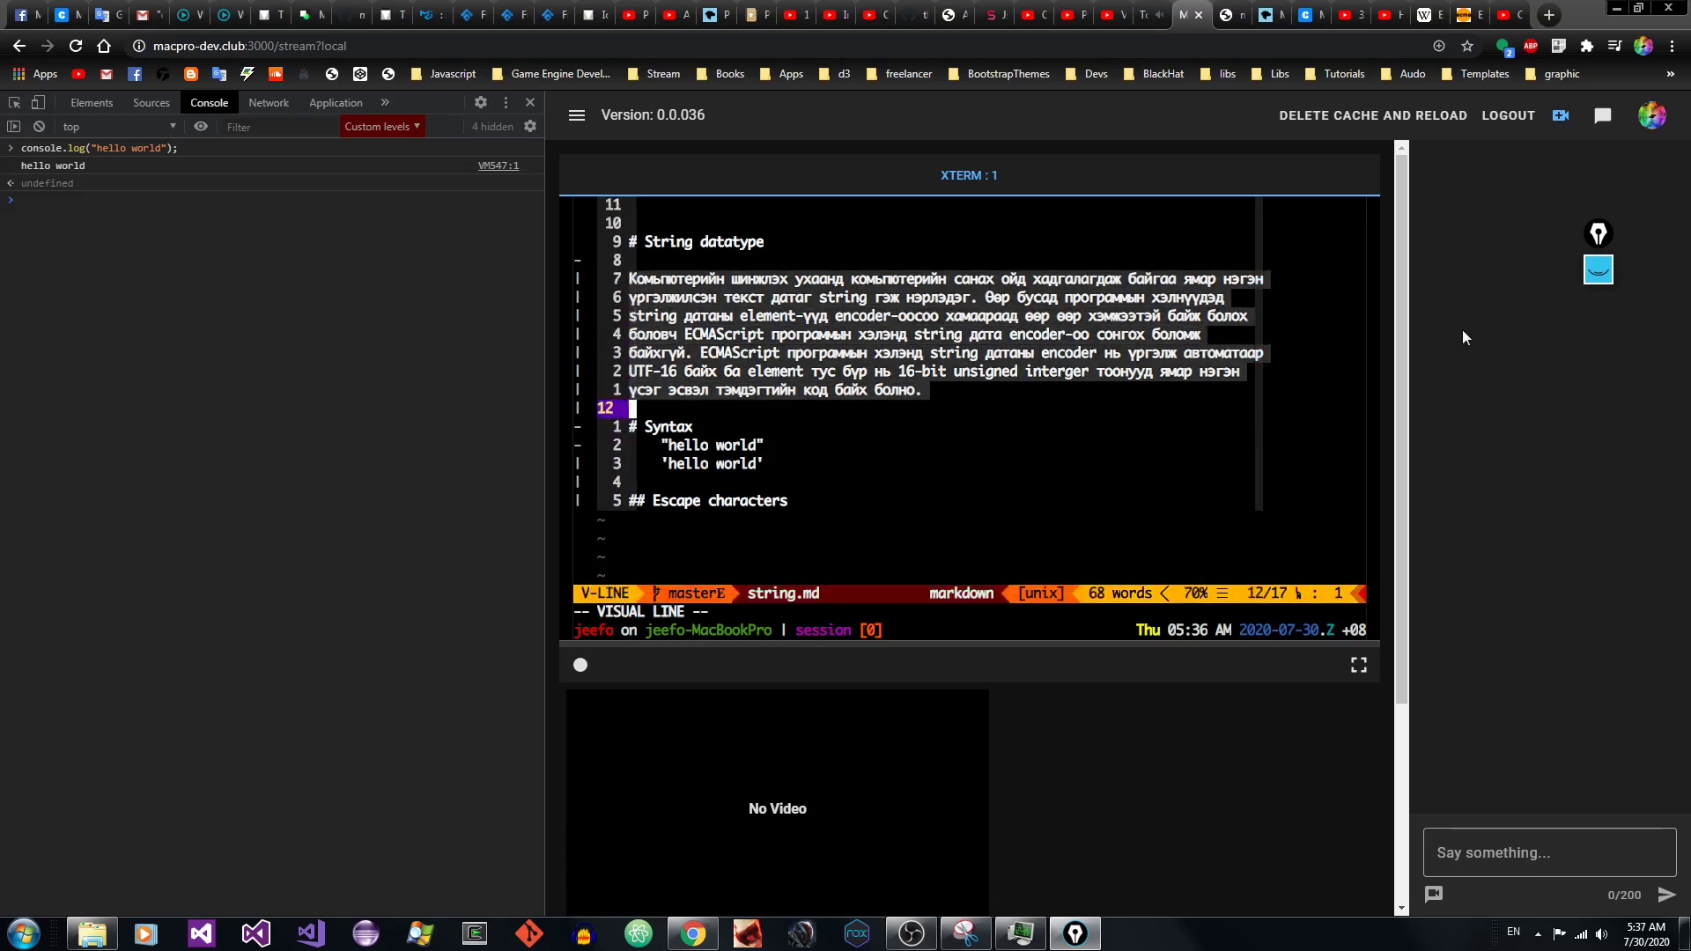
pyautogui.press('Escape')
pyautogui.press('k')
pyautogui.press('k')
pyautogui.press('k')
pyautogui.press('k')
pyautogui.press('k')
pyautogui.press('k')
pyautogui.press('k')
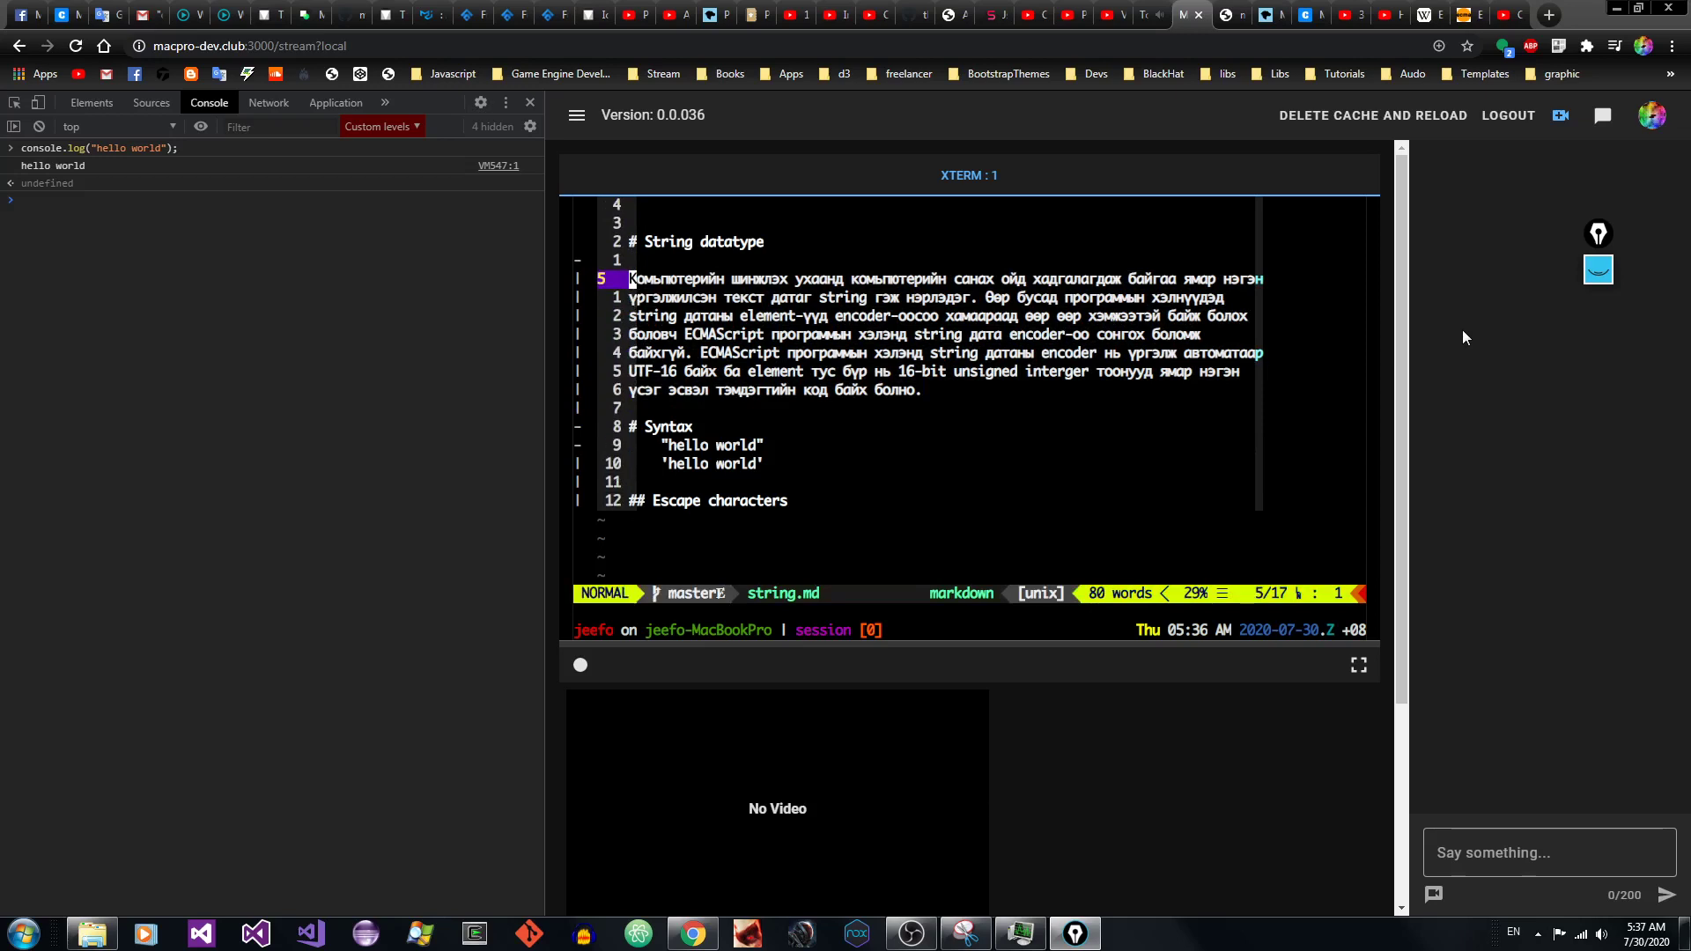
# Step: Read the string definition word by word from its first line to "үргэлжилсэн" on the second line
pyautogui.press('e')
pyautogui.press('e')
pyautogui.press('e')
pyautogui.press('e')
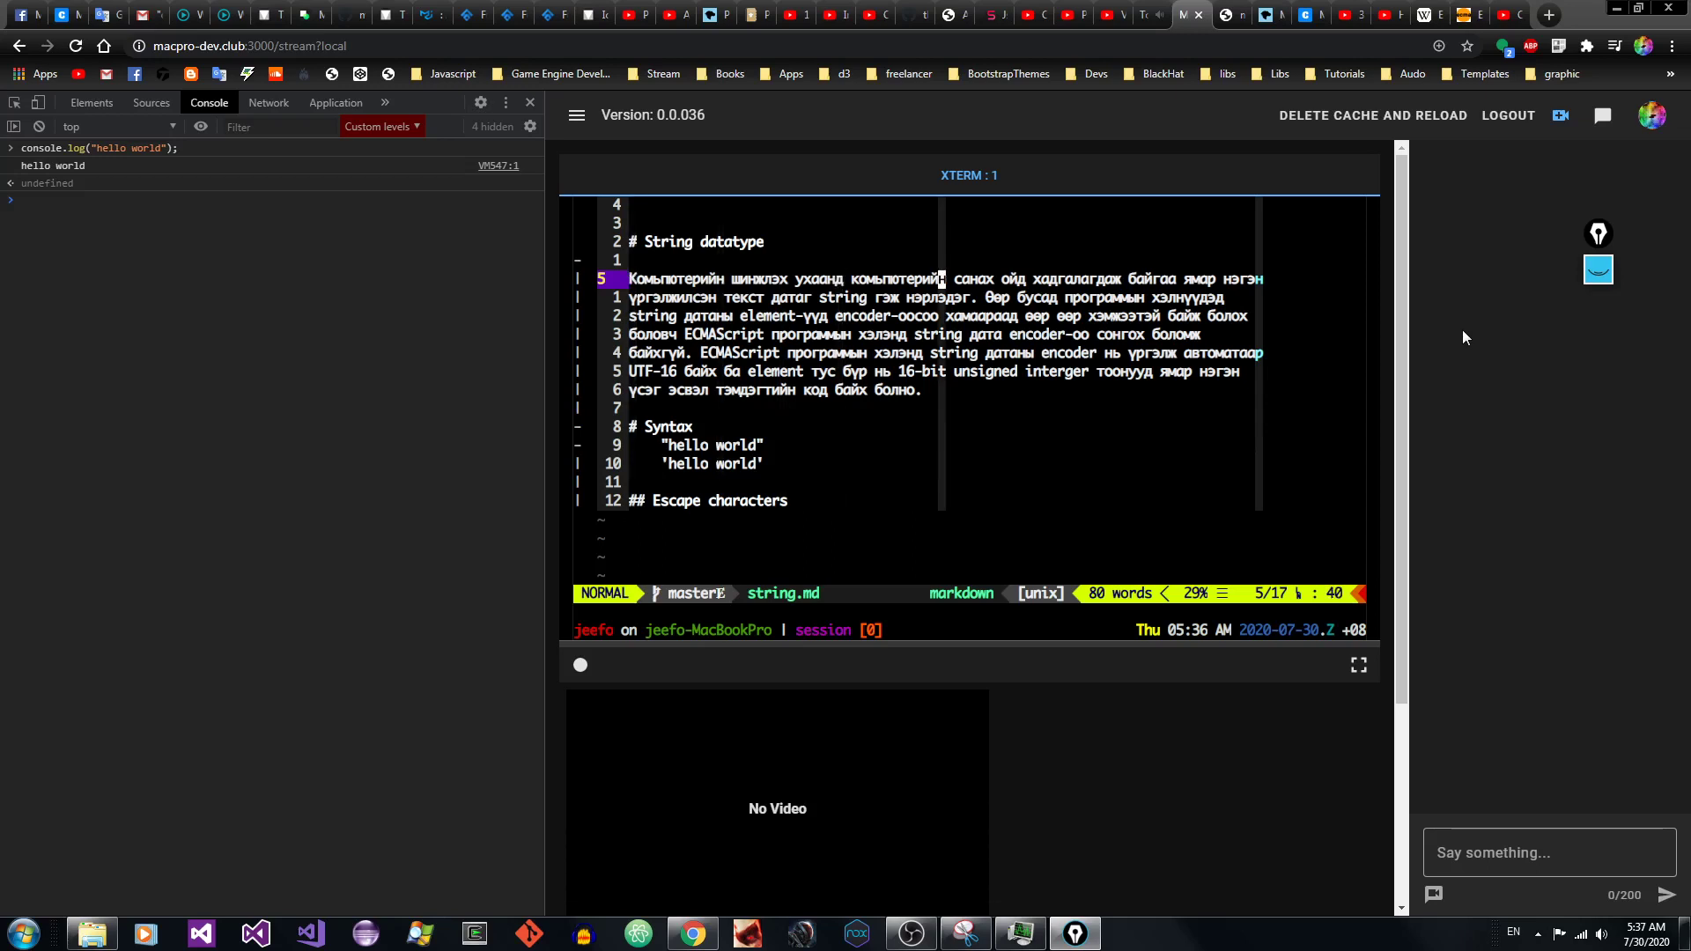
pyautogui.press('e')
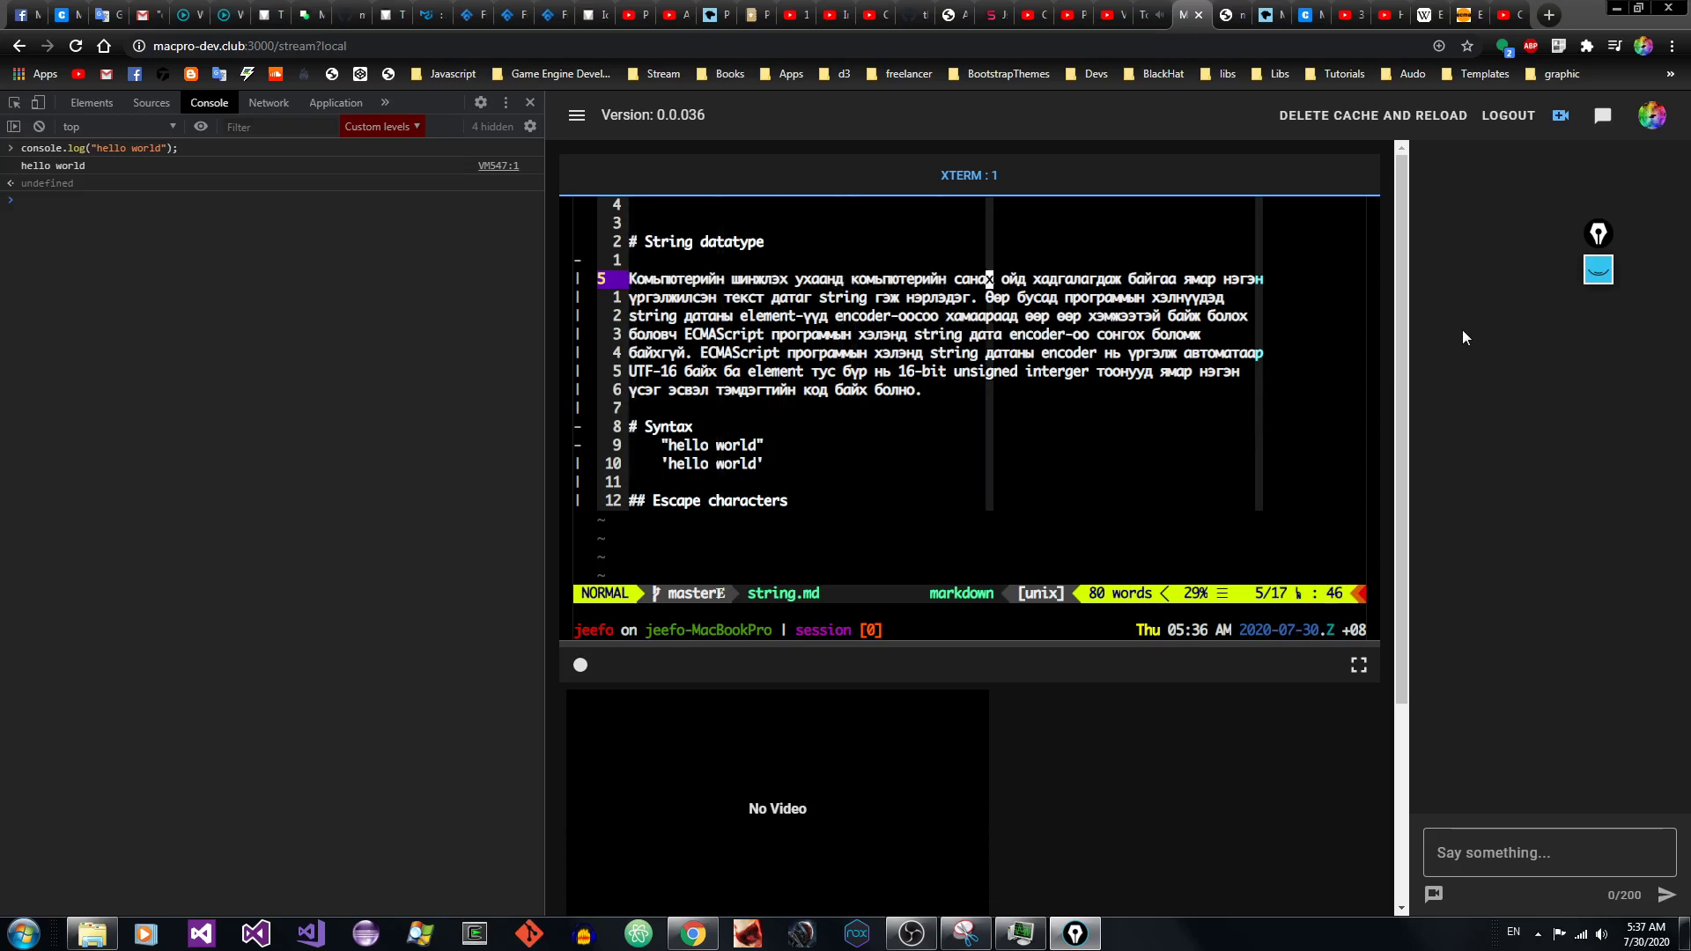
pyautogui.press('e')
pyautogui.press('e')
pyautogui.press('e')
pyautogui.press('e')
pyautogui.press('e')
pyautogui.press('e')
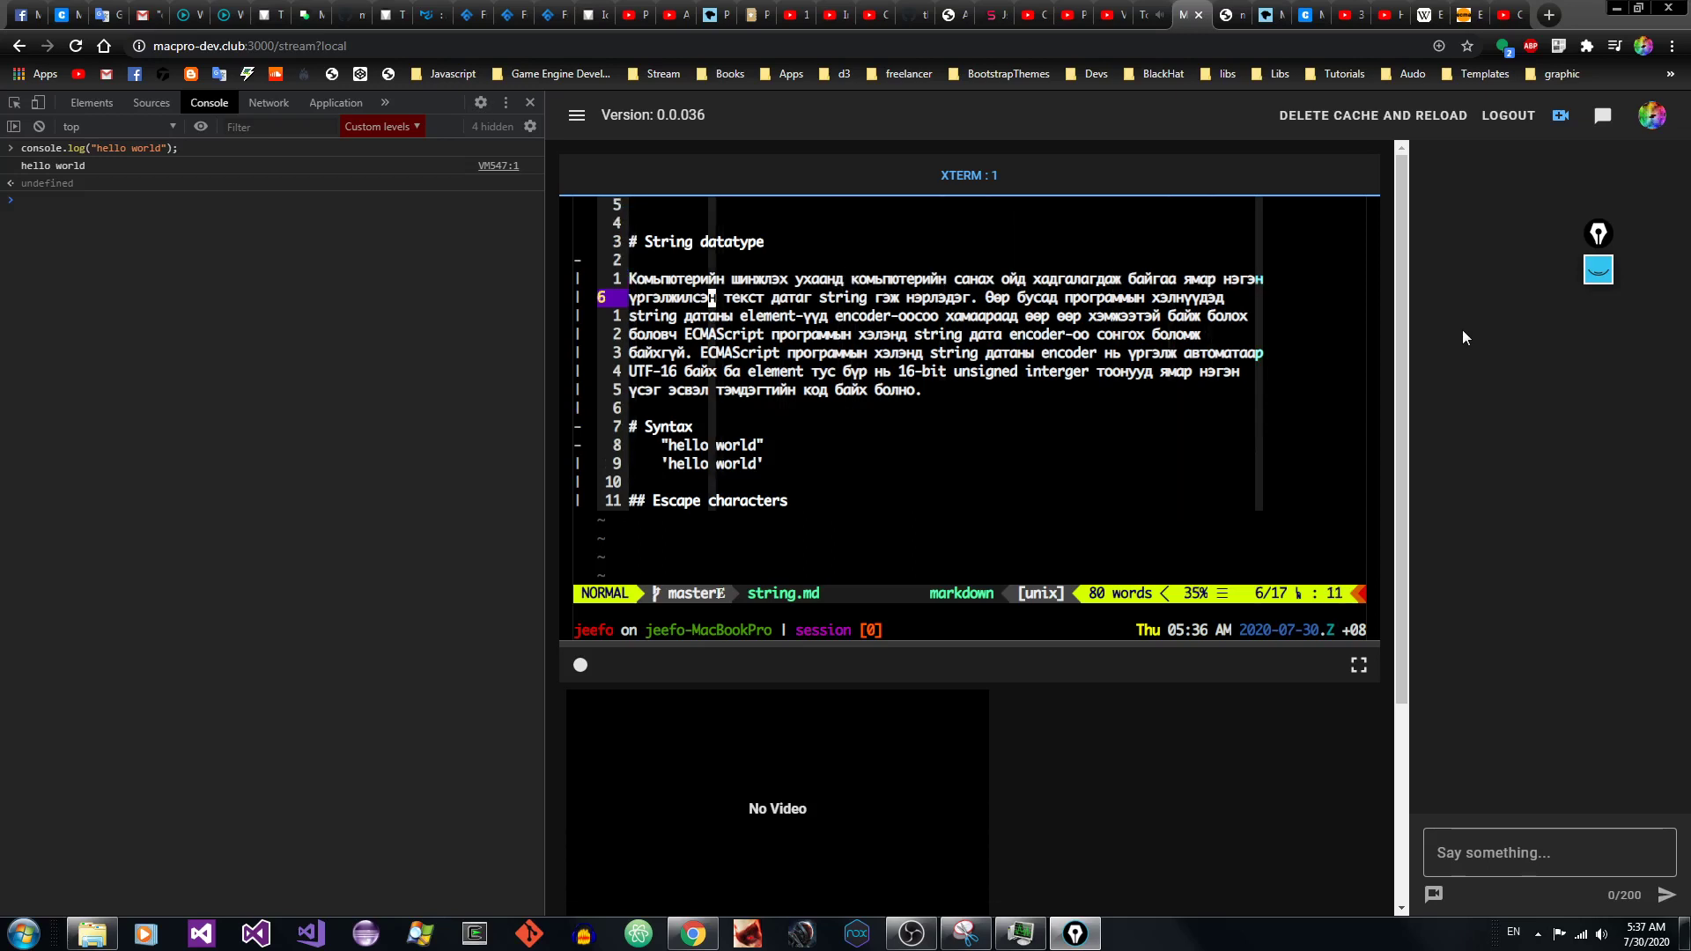
# Step: Highlight the phrase starting with "текст датаг" on the definition's second line, extend it by two more words, and clear the selection
pyautogui.press('w')
pyautogui.press('v')
pyautogui.press('e')
pyautogui.press('e')
pyautogui.press('e')
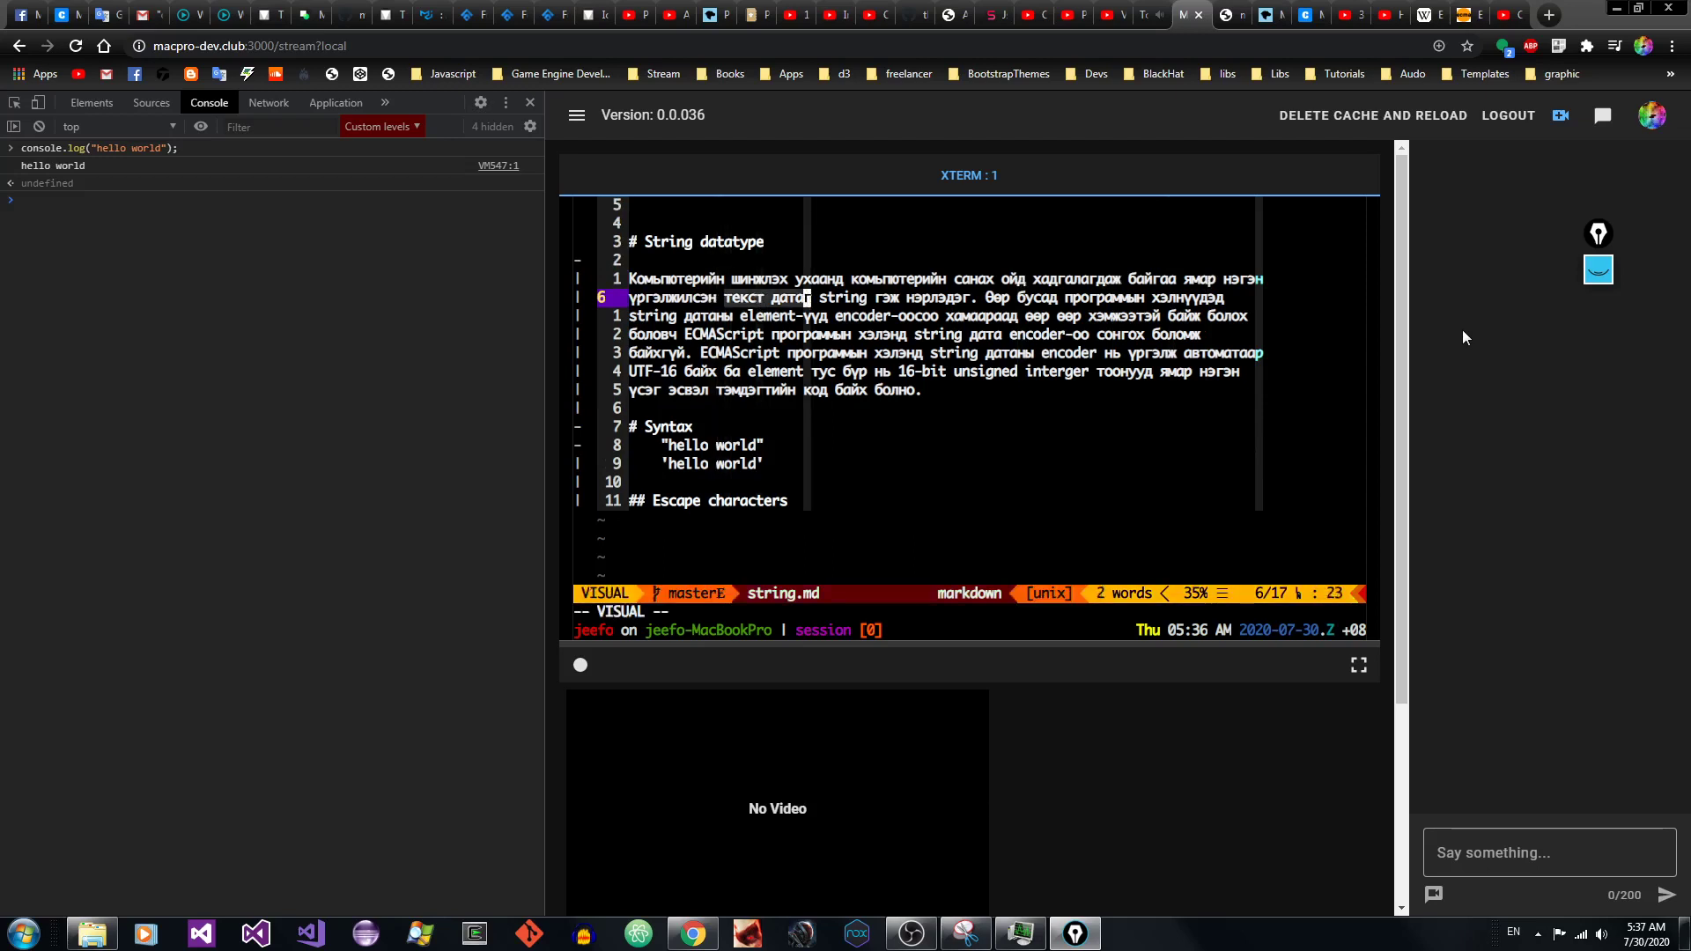
pyautogui.press('e')
pyautogui.press('e')
pyautogui.press('Escape')
# Step: Highlight only the word "string" in the second line of the definition
pyautogui.press('b')
pyautogui.press('b')
pyautogui.press('b')
pyautogui.press('v')
pyautogui.press('e')
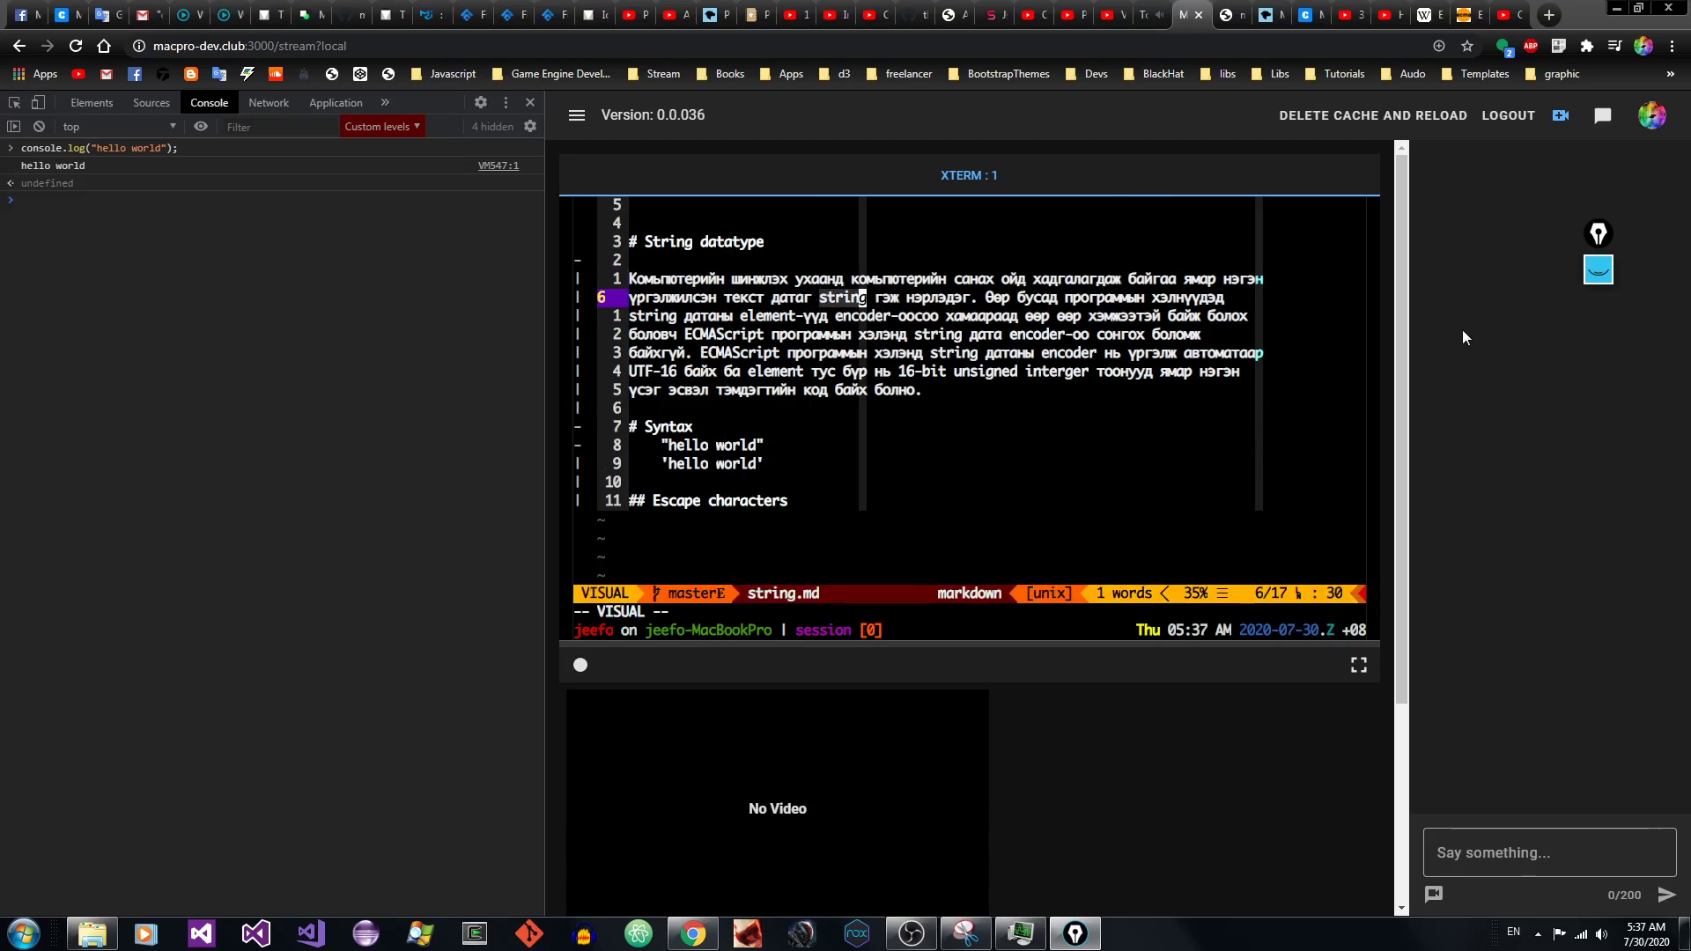
# Step: Clear the selection and go back to the first word of the string definition paragraph
pyautogui.press('Escape')
pyautogui.press('h')
pyautogui.press('h')
pyautogui.press('h')
pyautogui.press('h')
pyautogui.press('h')
pyautogui.press('h')
pyautogui.press('h')
pyautogui.press('h')
pyautogui.press('h')
pyautogui.press('h')
pyautogui.press('h')
pyautogui.press('h')
pyautogui.press('h')
pyautogui.press('h')
pyautogui.press('h')
pyautogui.press('h')
pyautogui.press('h')
pyautogui.press('h')
pyautogui.press('h')
pyautogui.press('h')
pyautogui.press('k')
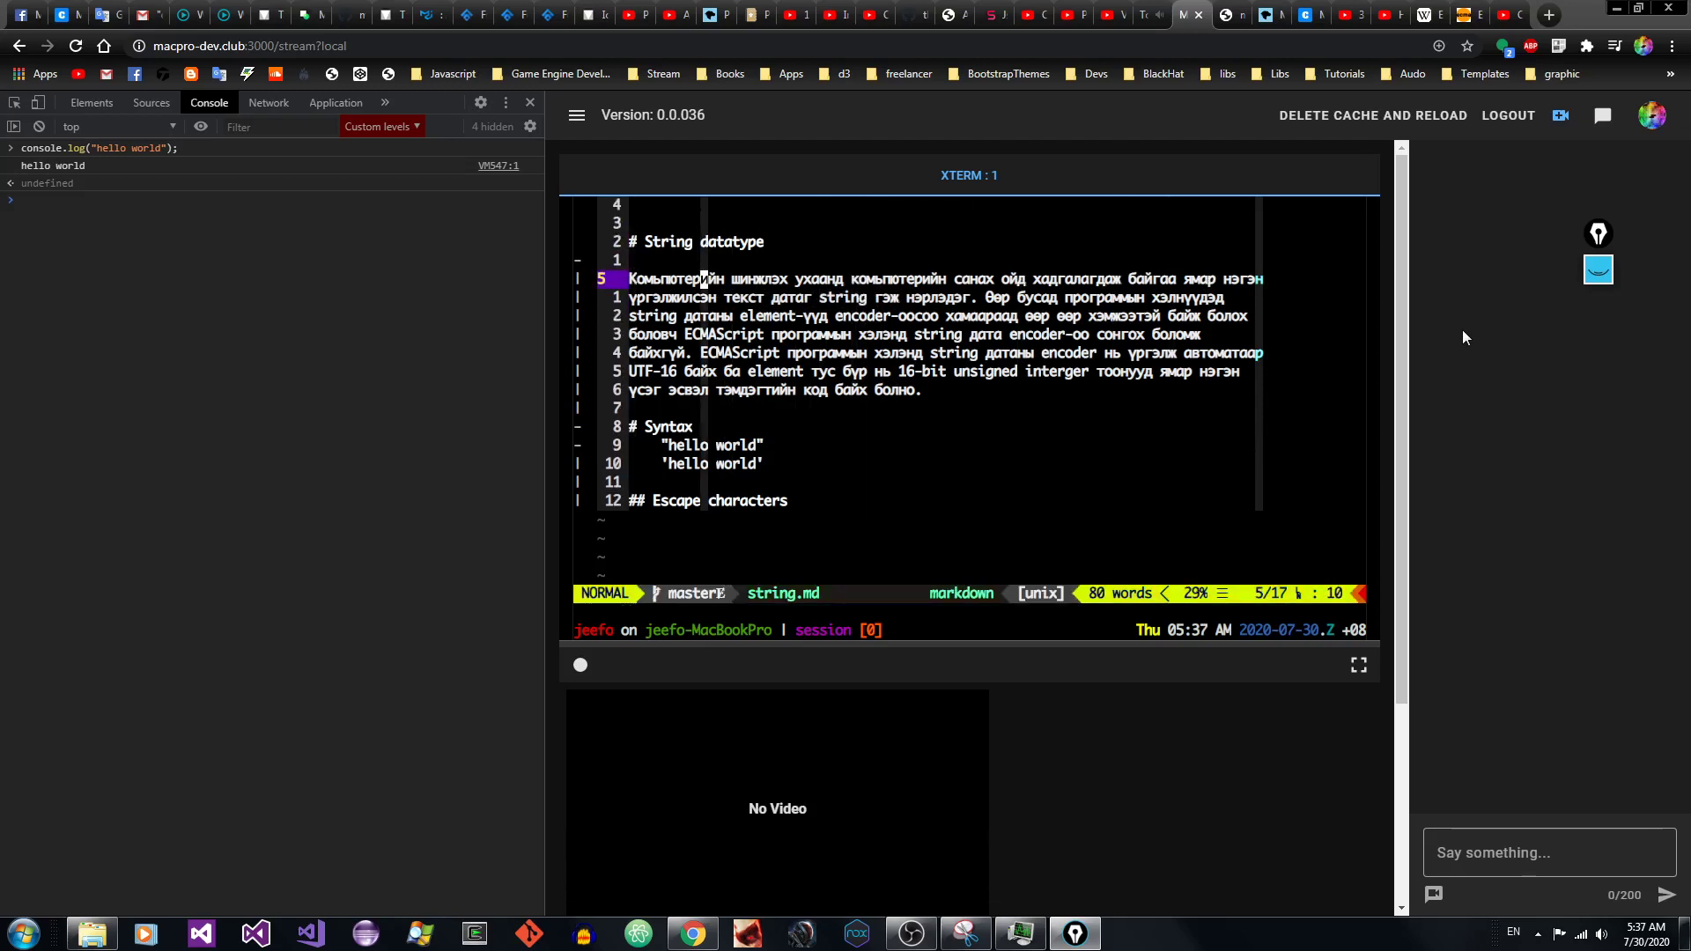
pyautogui.press('h')
pyautogui.press('h')
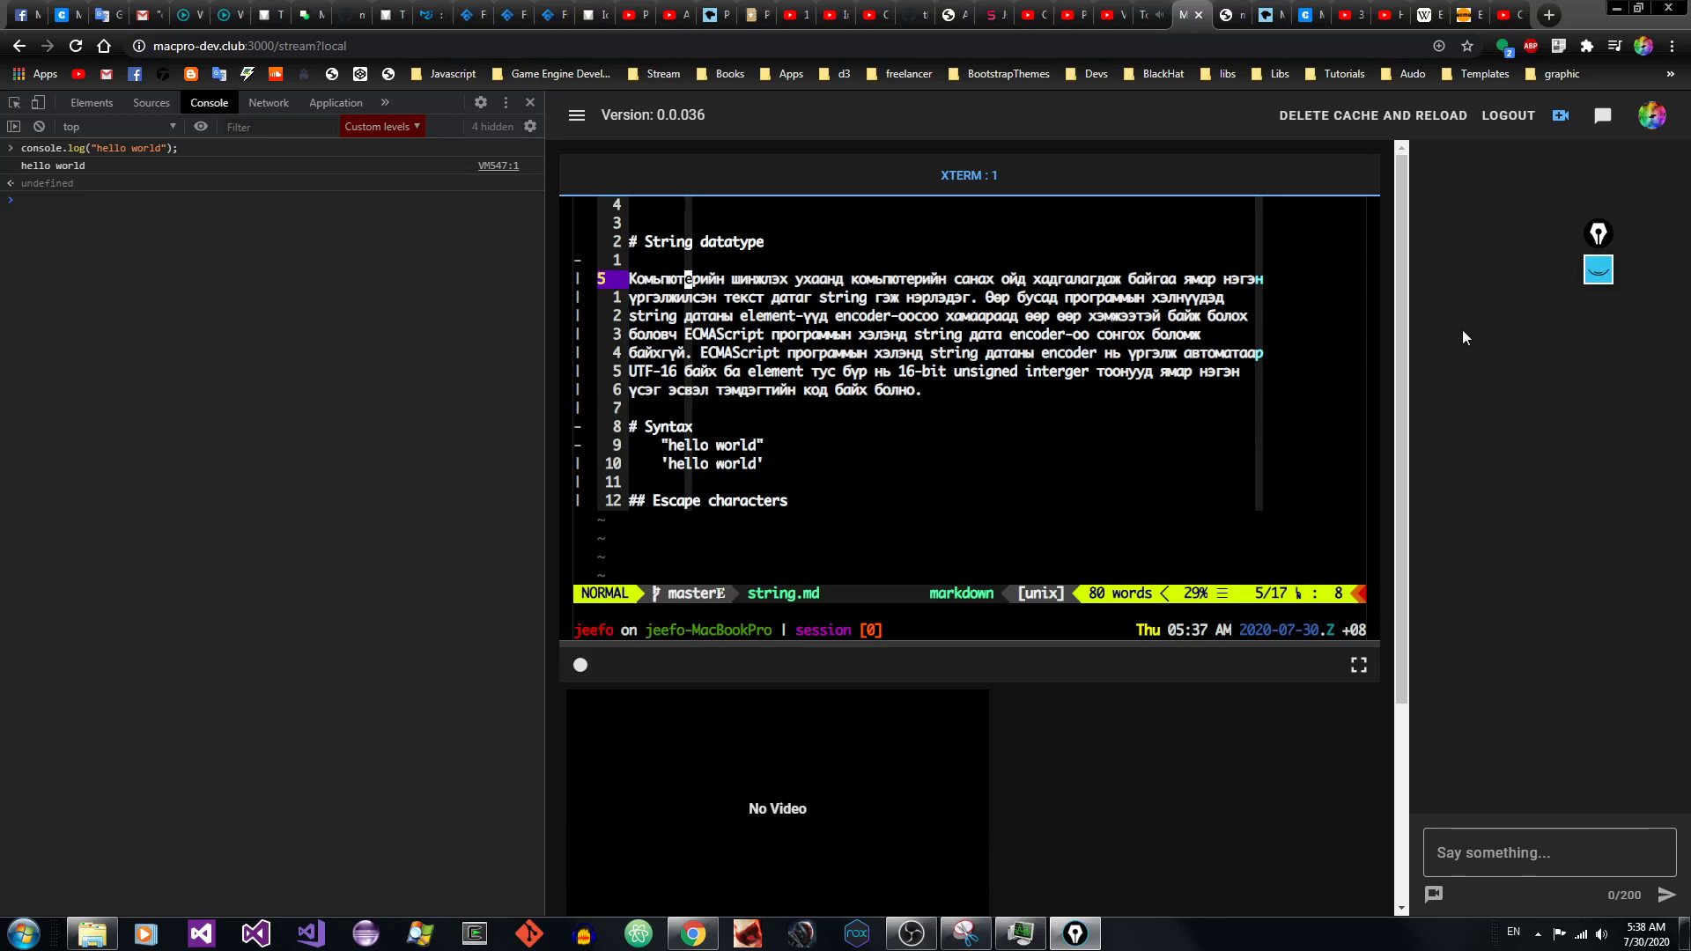
# Step: Read the first sentence of the string definition word by word up to its last word, "нэрлэдэг"
pyautogui.press('e')
pyautogui.press('e')
pyautogui.press('e')
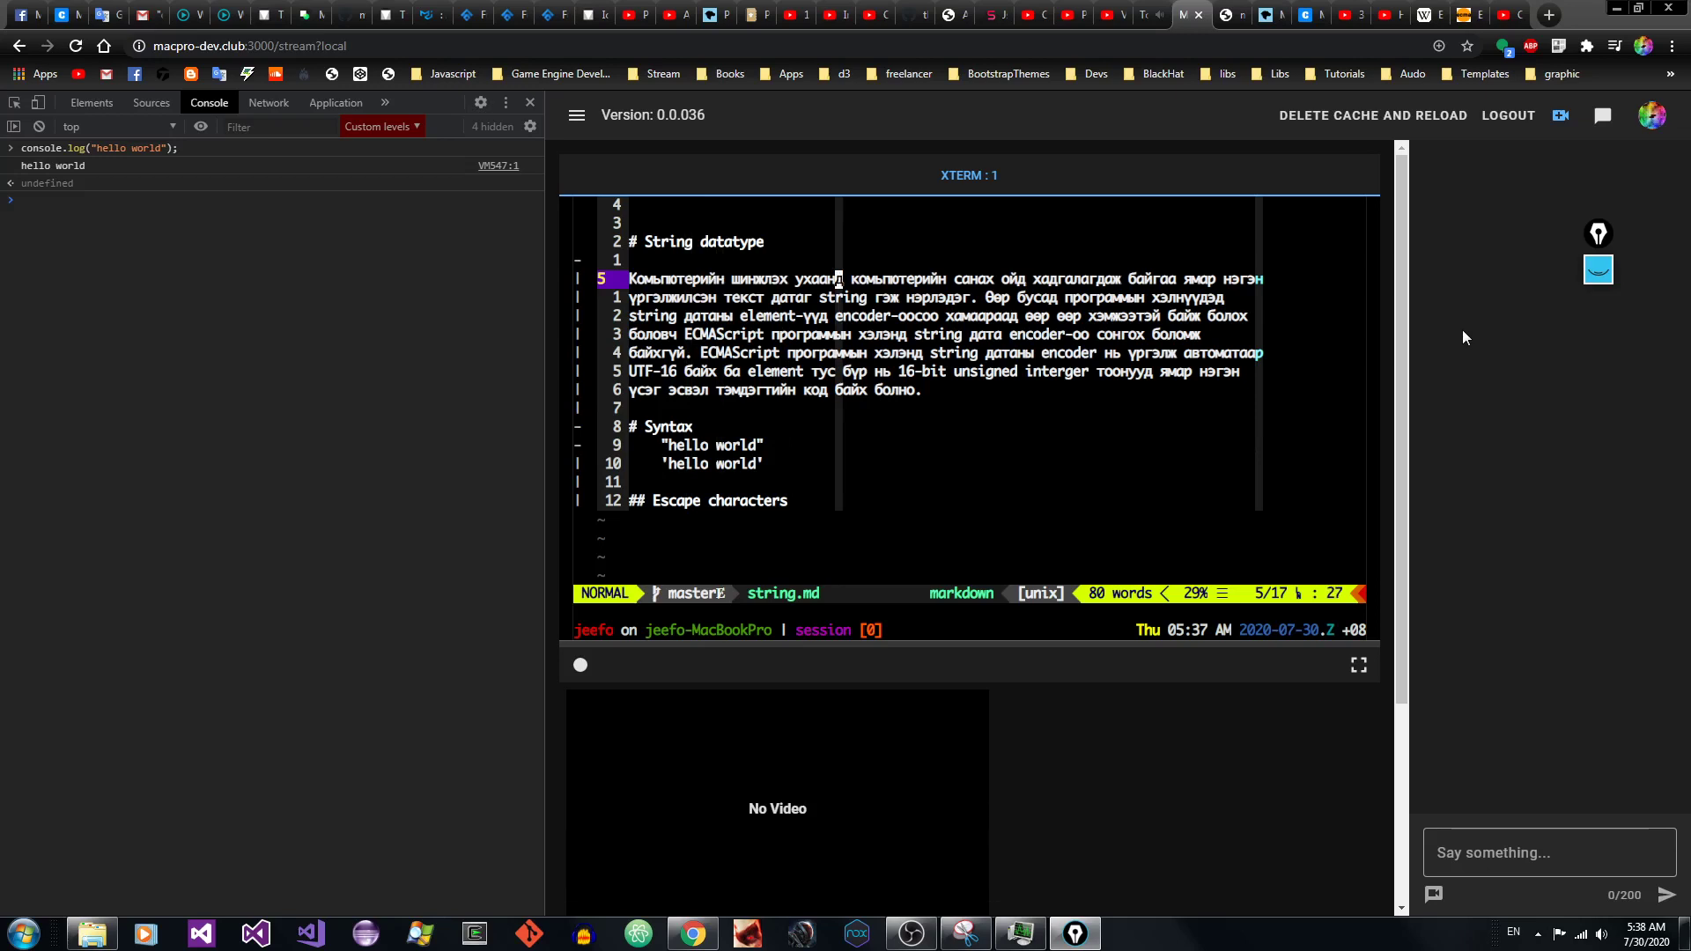
pyautogui.press('e')
pyautogui.press('e')
pyautogui.press('e')
pyautogui.press('e')
pyautogui.press('e')
pyautogui.press('e')
pyautogui.press('e')
pyautogui.press('e')
pyautogui.press('e')
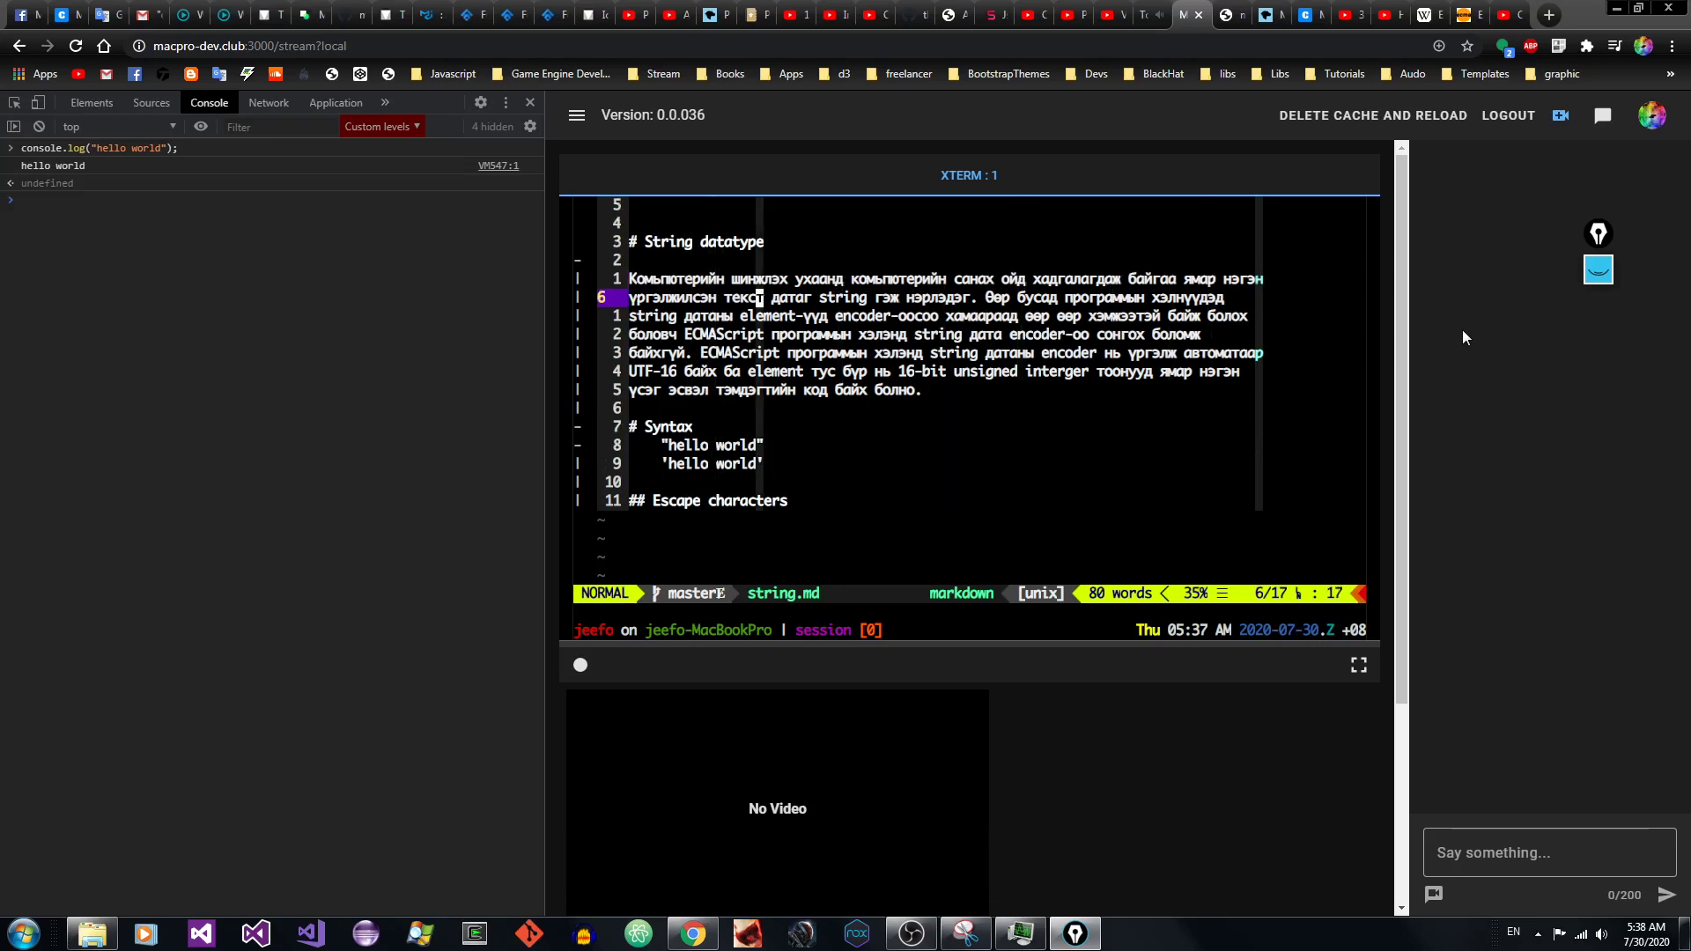
pyautogui.press('e')
pyautogui.press('e')
pyautogui.press('e')
pyautogui.press('e')
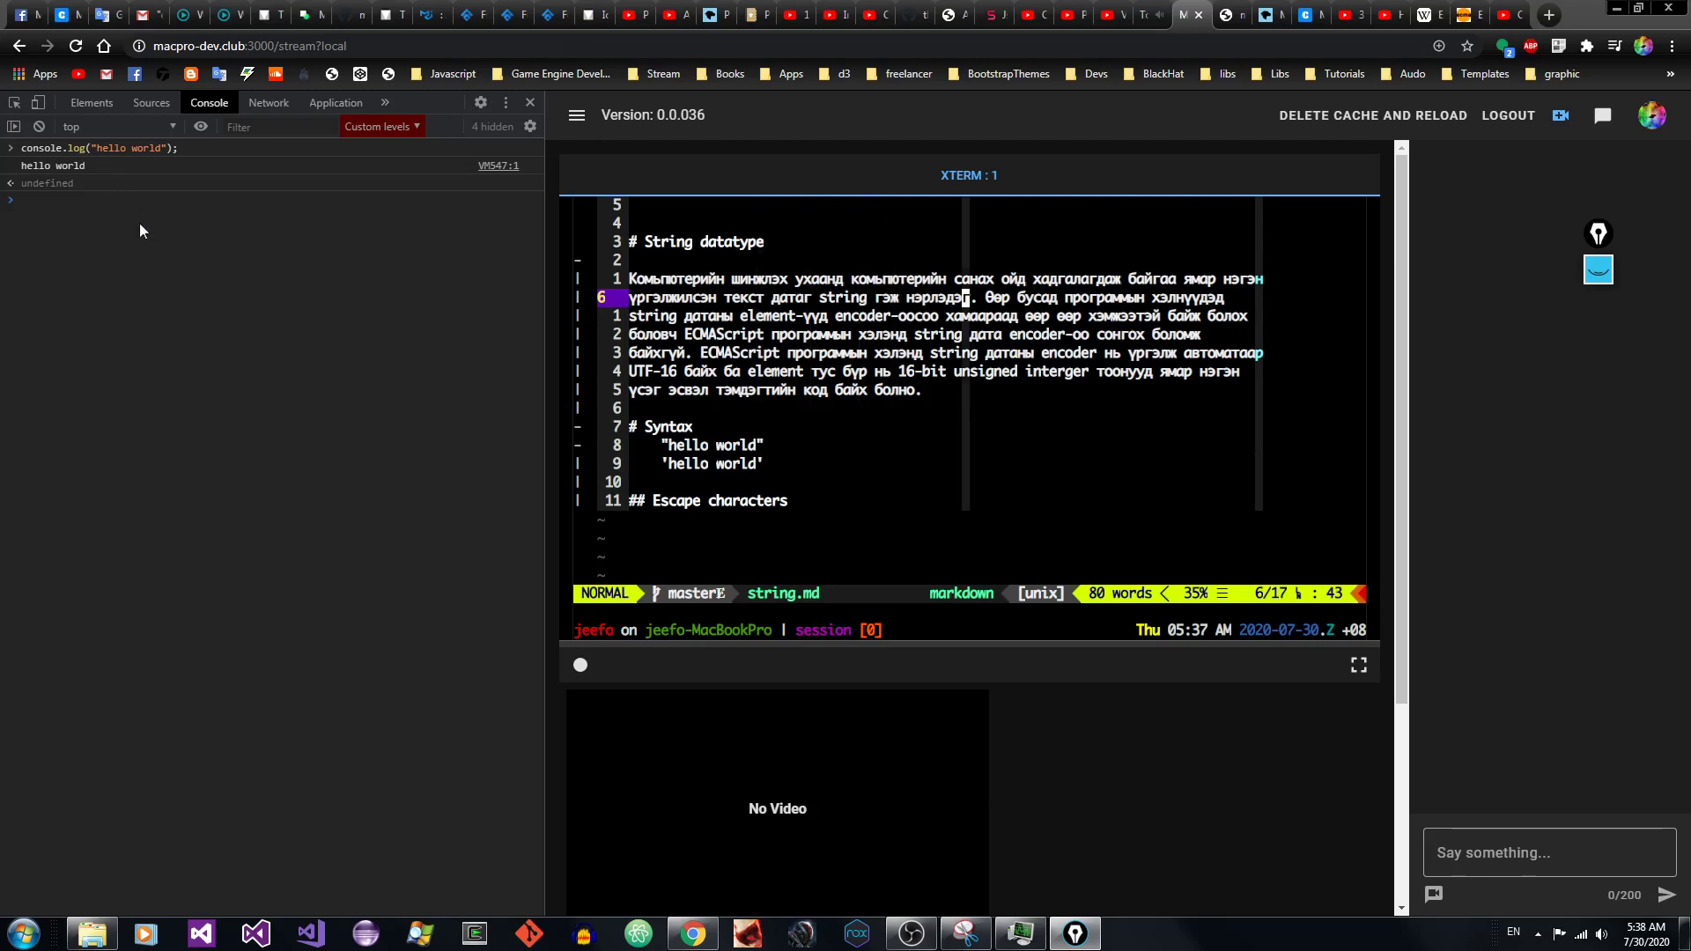
# Step: Enlarge the browser console text and highlight the "hello world" string inside the console.log call
pyautogui.hotkey('ctrl', '+')
pyautogui.hotkey('ctrl', '+')
pyautogui.hotkey('ctrl', '+')
pyautogui.hotkey('ctrl', '+')
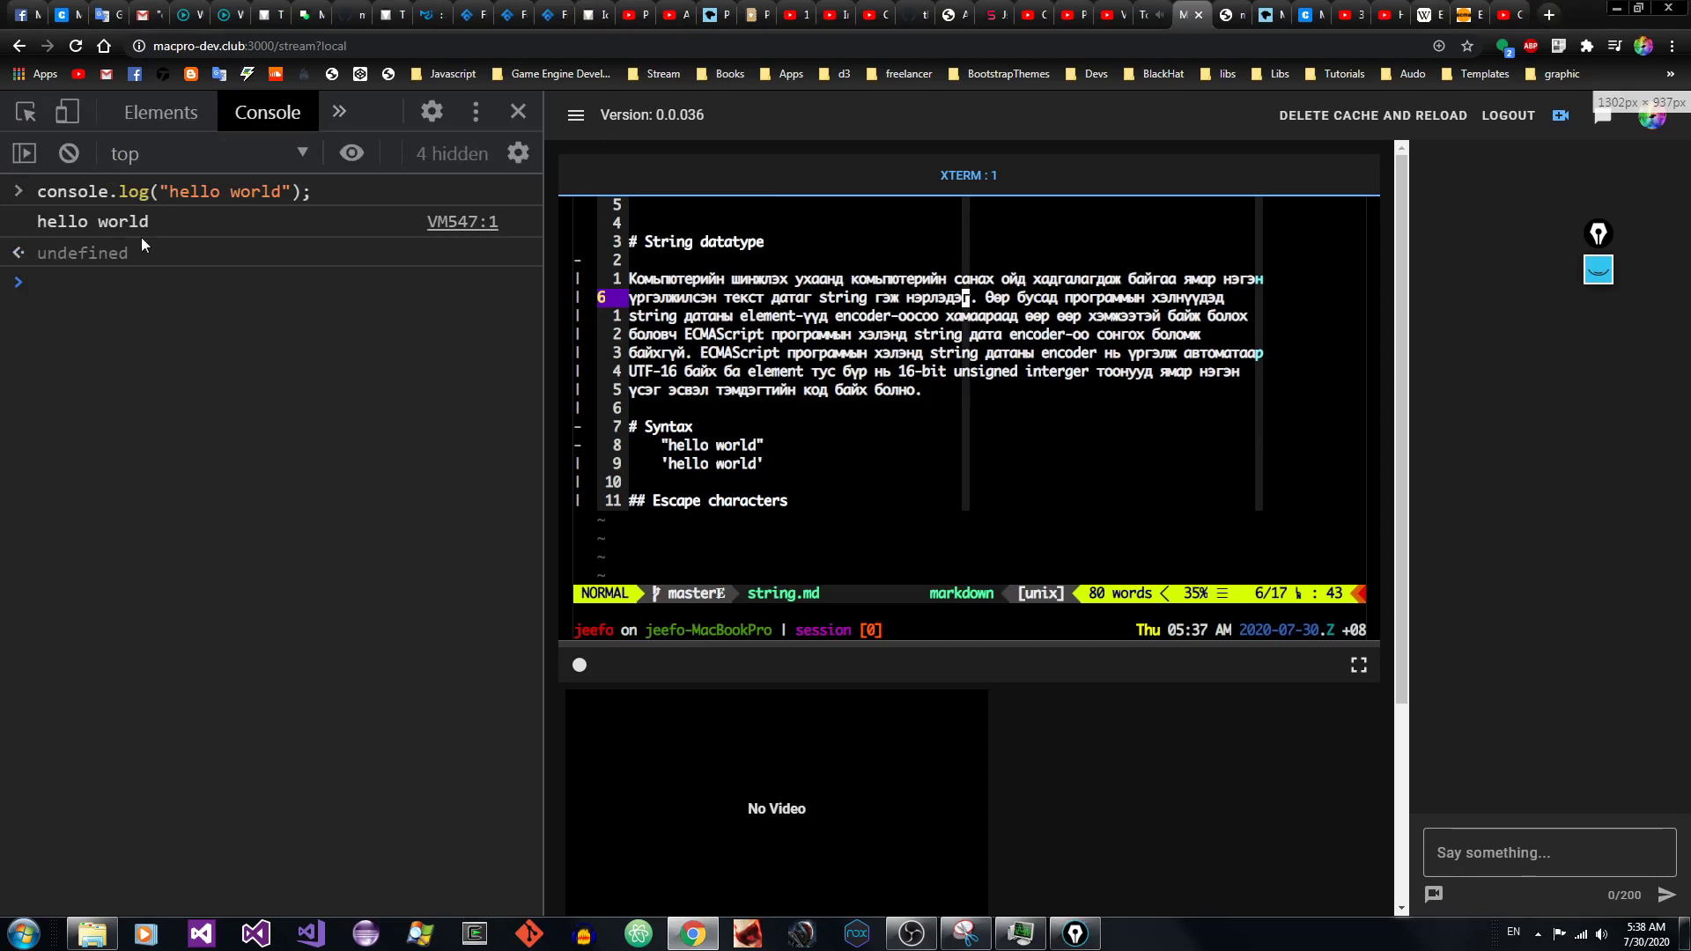
pyautogui.moveTo(158, 189); pyautogui.dragTo(209, 189)
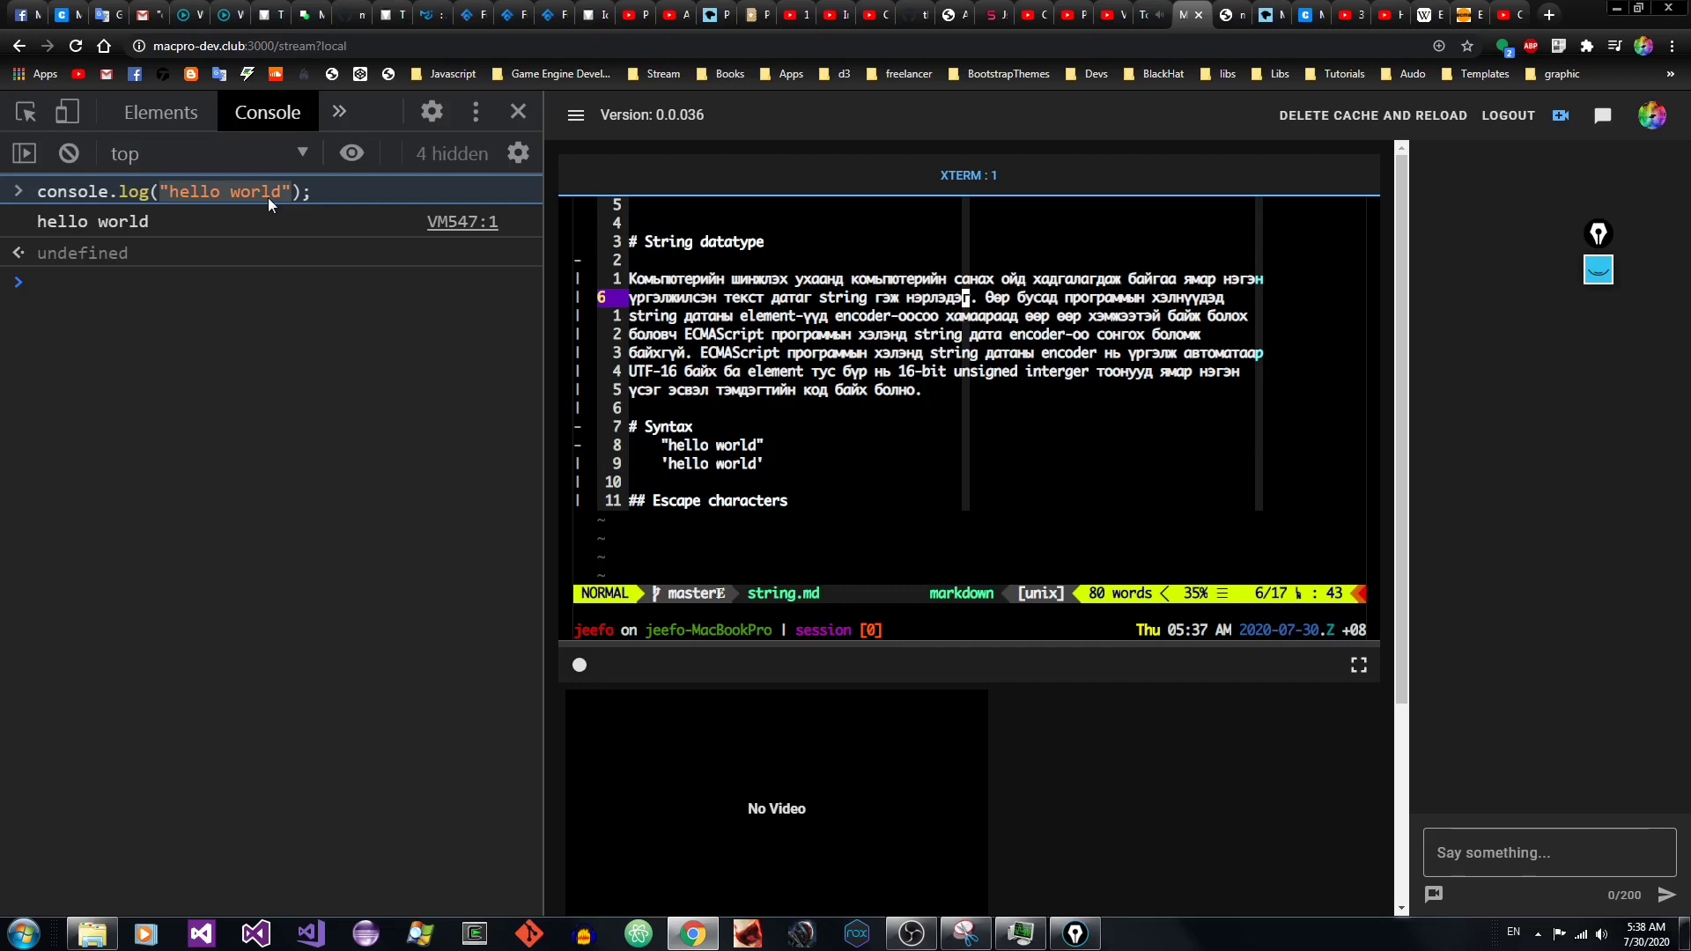
# Step: Follow the definition's second line back and forth, then on through the start of the second sentence to "хэлнүүдэд"
pyautogui.press('h')
pyautogui.press('h')
pyautogui.press('h')
pyautogui.press('h')
pyautogui.press('h')
pyautogui.press('h')
pyautogui.press('h')
pyautogui.press('h')
pyautogui.press('h')
pyautogui.press('h')
pyautogui.press('h')
pyautogui.press('h')
pyautogui.press('h')
pyautogui.press('h')
pyautogui.press('h')
pyautogui.press('h')
pyautogui.press('h')
pyautogui.press('h')
pyautogui.press('h')
pyautogui.press('h')
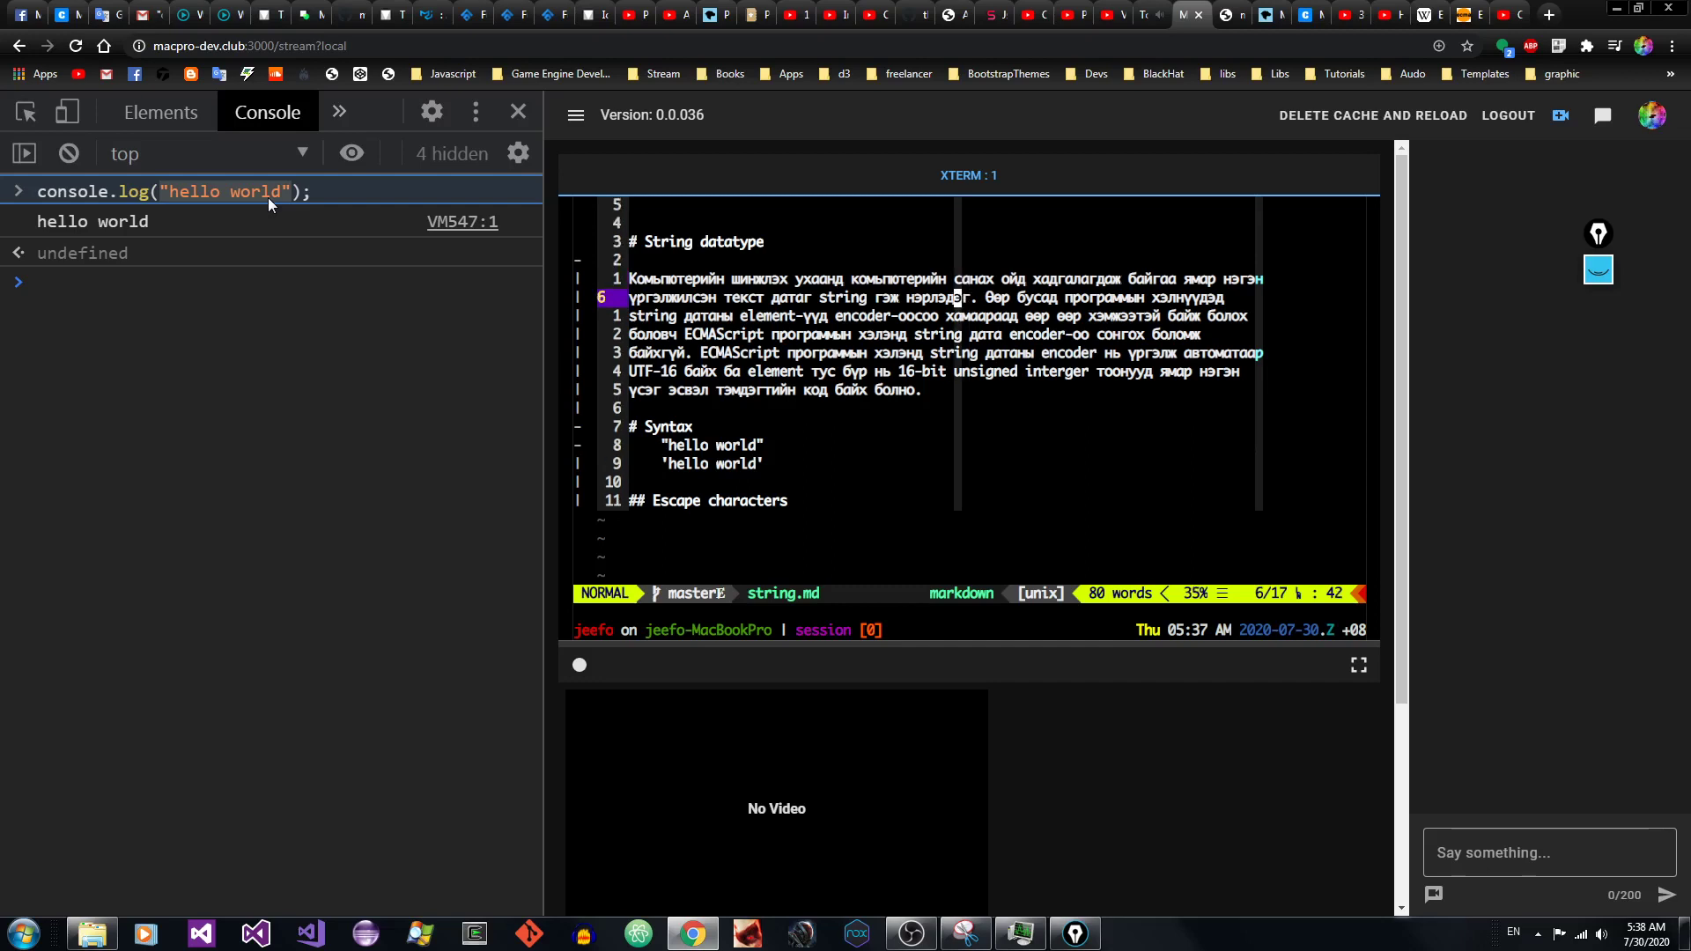
pyautogui.press('h')
pyautogui.press('h')
pyautogui.press('l')
pyautogui.press('l')
pyautogui.press('l')
pyautogui.press('l')
pyautogui.press('l')
pyautogui.press('l')
pyautogui.press('l')
pyautogui.press('l')
pyautogui.press('l')
pyautogui.press('l')
pyautogui.press('l')
pyautogui.press('l')
pyautogui.press('l')
pyautogui.press('l')
pyautogui.press('l')
pyautogui.press('l')
pyautogui.press('l')
pyautogui.press('l')
pyautogui.press('l')
pyautogui.press('l')
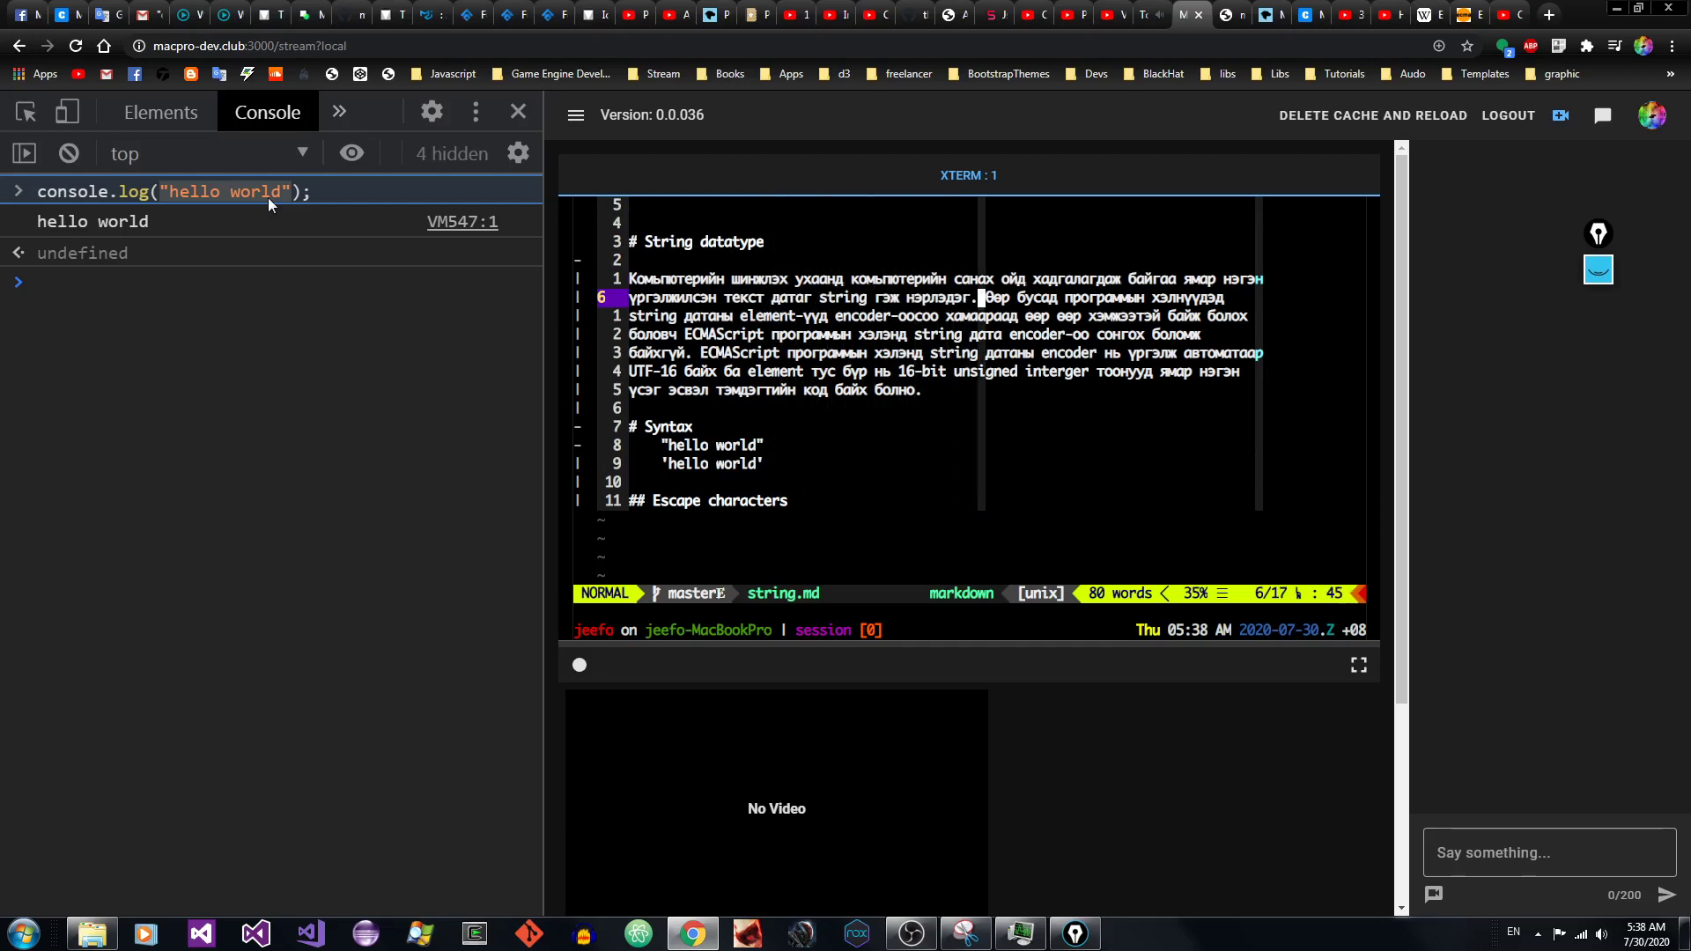
pyautogui.press('l')
pyautogui.press('l')
pyautogui.press('l')
pyautogui.press('l')
pyautogui.press('l')
pyautogui.press('l')
pyautogui.press('l')
pyautogui.press('l')
pyautogui.press('l')
pyautogui.press('l')
pyautogui.press('l')
pyautogui.press('l')
pyautogui.press('l')
pyautogui.press('l')
pyautogui.press('l')
pyautogui.press('l')
pyautogui.press('l')
pyautogui.press('l')
pyautogui.press('l')
pyautogui.press('l')
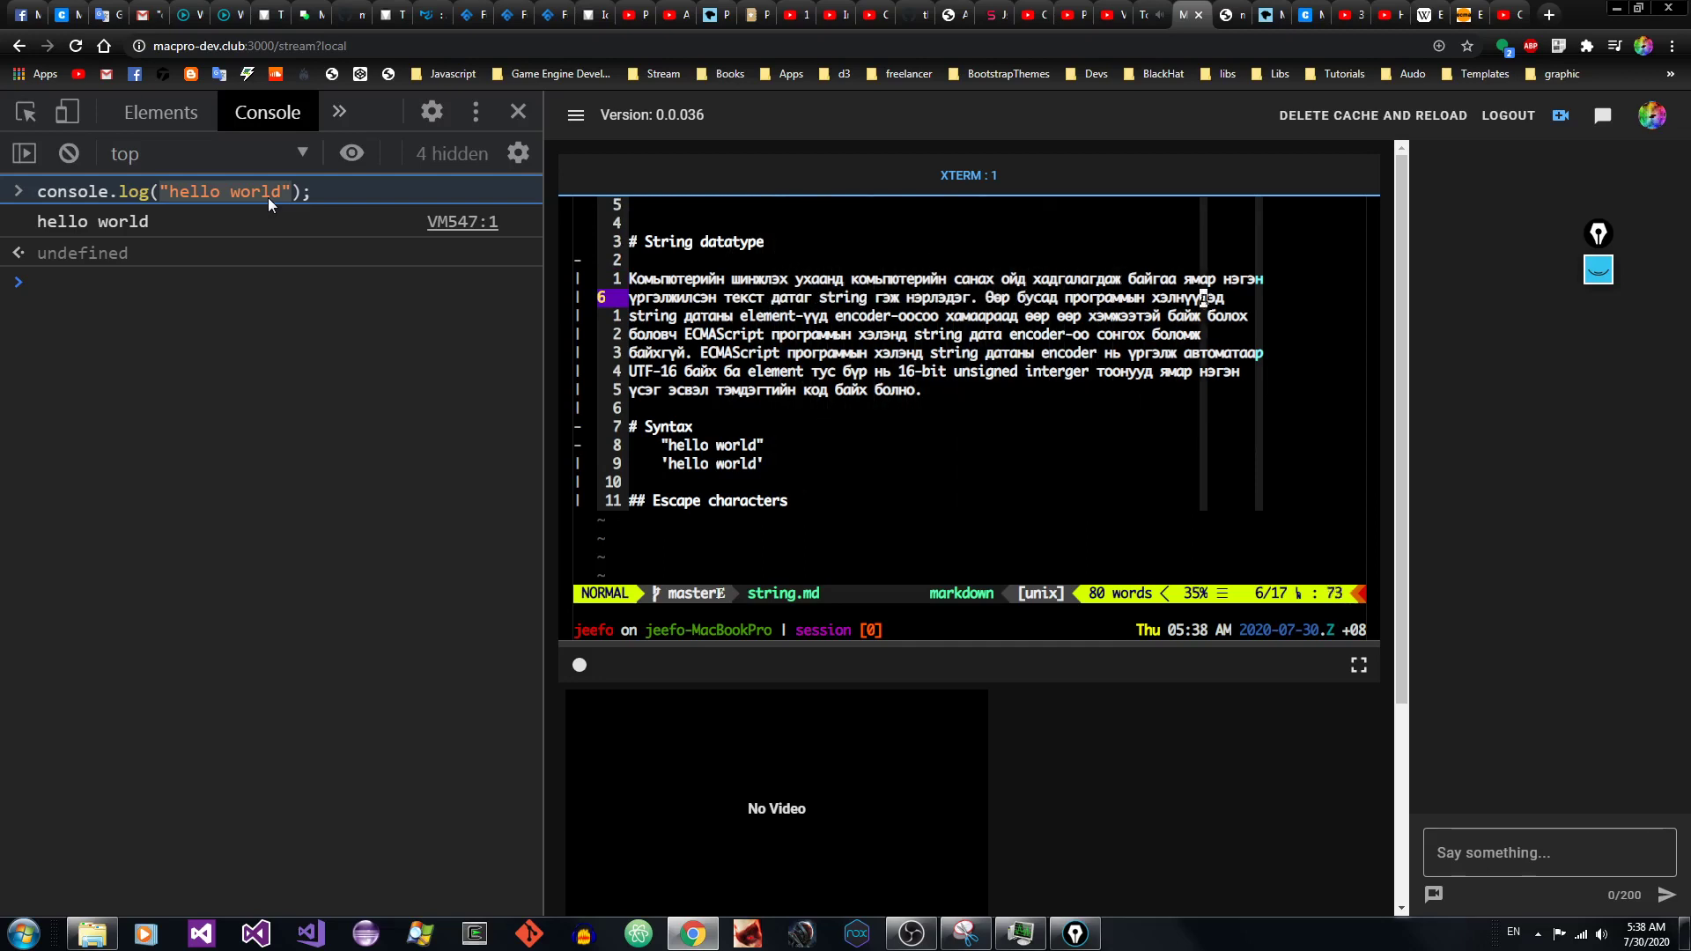
# Step: Go to the word "encoder-оосоо" on the third line of the string definition
pyautogui.press('j')
pyautogui.press('b')
pyautogui.press('b')
pyautogui.press('b')
pyautogui.press('b')
pyautogui.press('b')
pyautogui.press('b')
pyautogui.press('b')
pyautogui.press('b')
pyautogui.press('b')
pyautogui.press('b')
pyautogui.press('b')
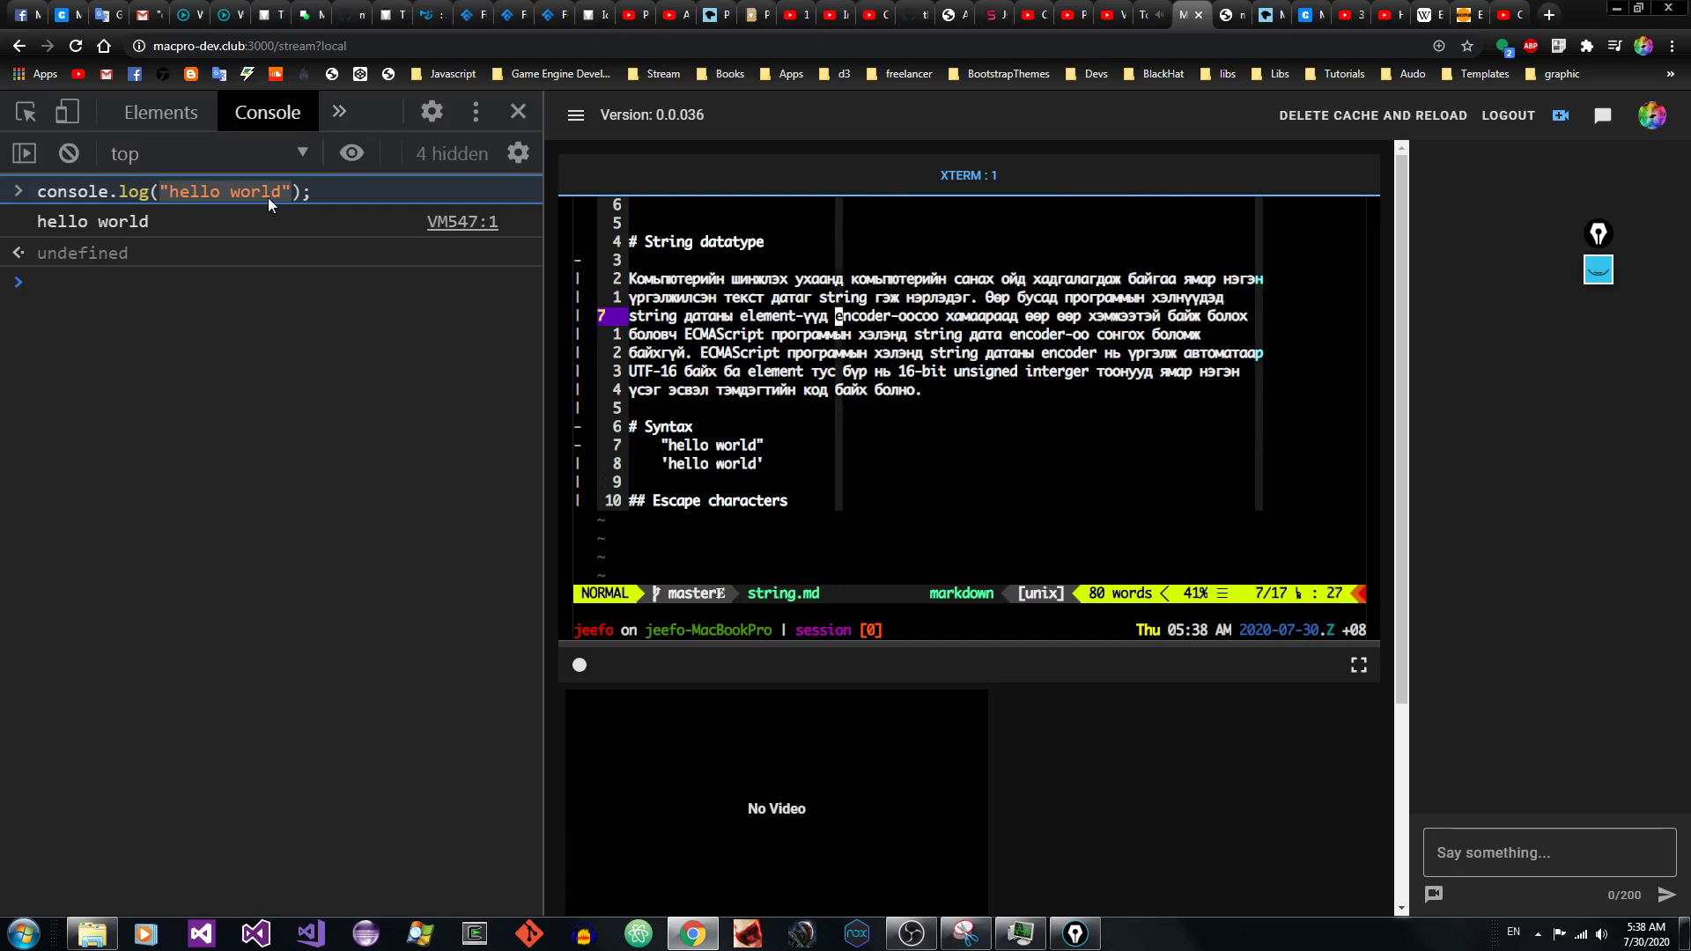
# Step: Switch the editor to the terms_and_definitions.md buffer
pyautogui.write(':b term')
pyautogui.press('Tab')
pyautogui.press('Return')
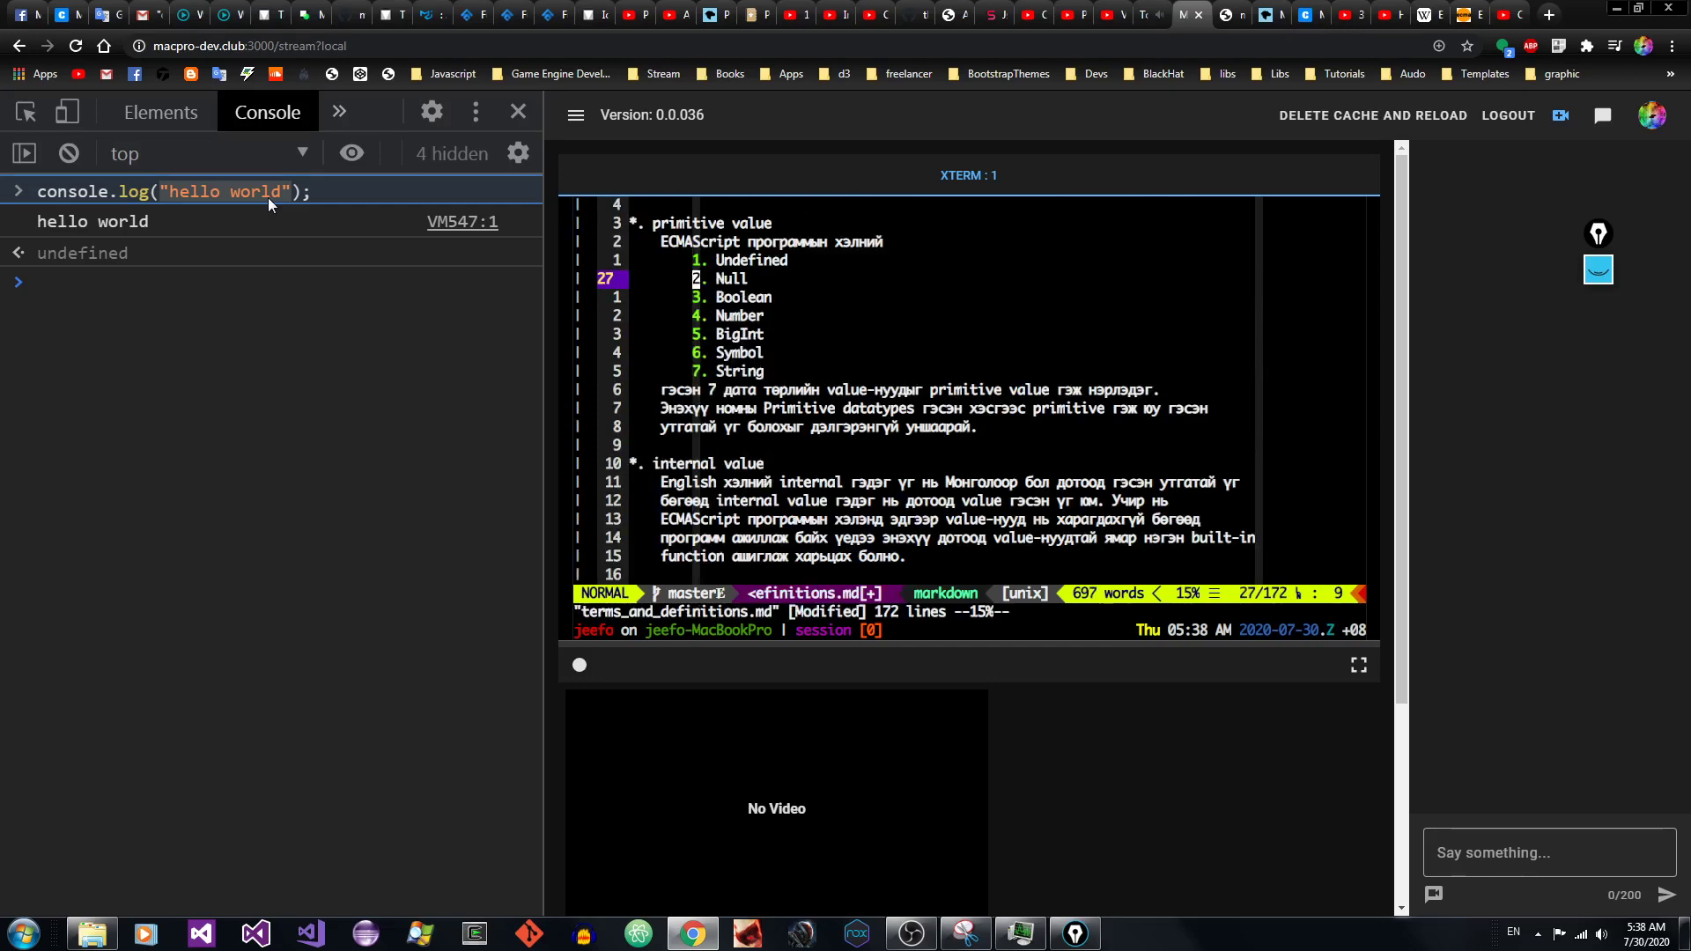
# Step: Go down the list of terms from "primitive value" to the "element" entry
pyautogui.press('k')
pyautogui.press('j')
pyautogui.press('j')
pyautogui.press('j')
pyautogui.press('j')
pyautogui.press('j')
pyautogui.press('j')
pyautogui.press('j')
pyautogui.press('j')
pyautogui.press('j')
pyautogui.press('j')
pyautogui.press('j')
pyautogui.press('j')
pyautogui.press('j')
pyautogui.press('j')
pyautogui.press('j')
pyautogui.press('j')
pyautogui.press('j')
pyautogui.press('j')
pyautogui.press('j')
pyautogui.press('j')
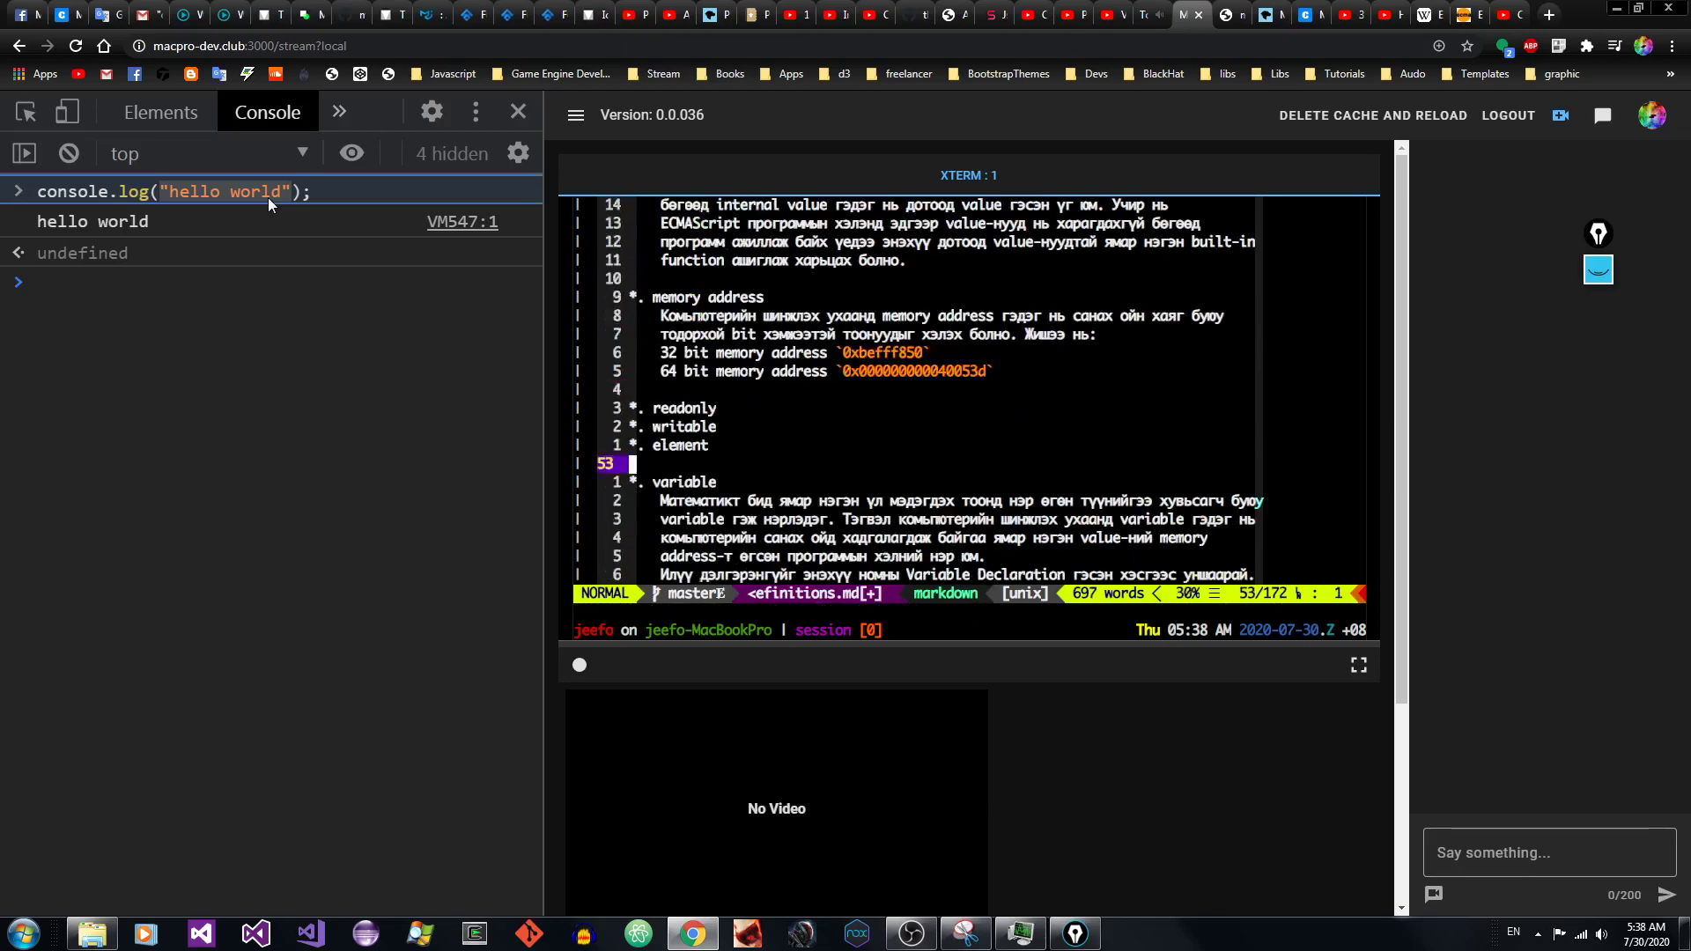
# Step: Point out the "element" entry by highlighting its line, and return to the string definition in string.md
pyautogui.hotkey('shift', 'v')
pyautogui.press('Escape')
pyautogui.press('k')
pyautogui.press('j')
pyautogui.hotkey('shift', 'v')
pyautogui.press('Escape')
pyautogui.press('j')
pyautogui.press('k')
pyautogui.hotkey('ctrl', 'o')
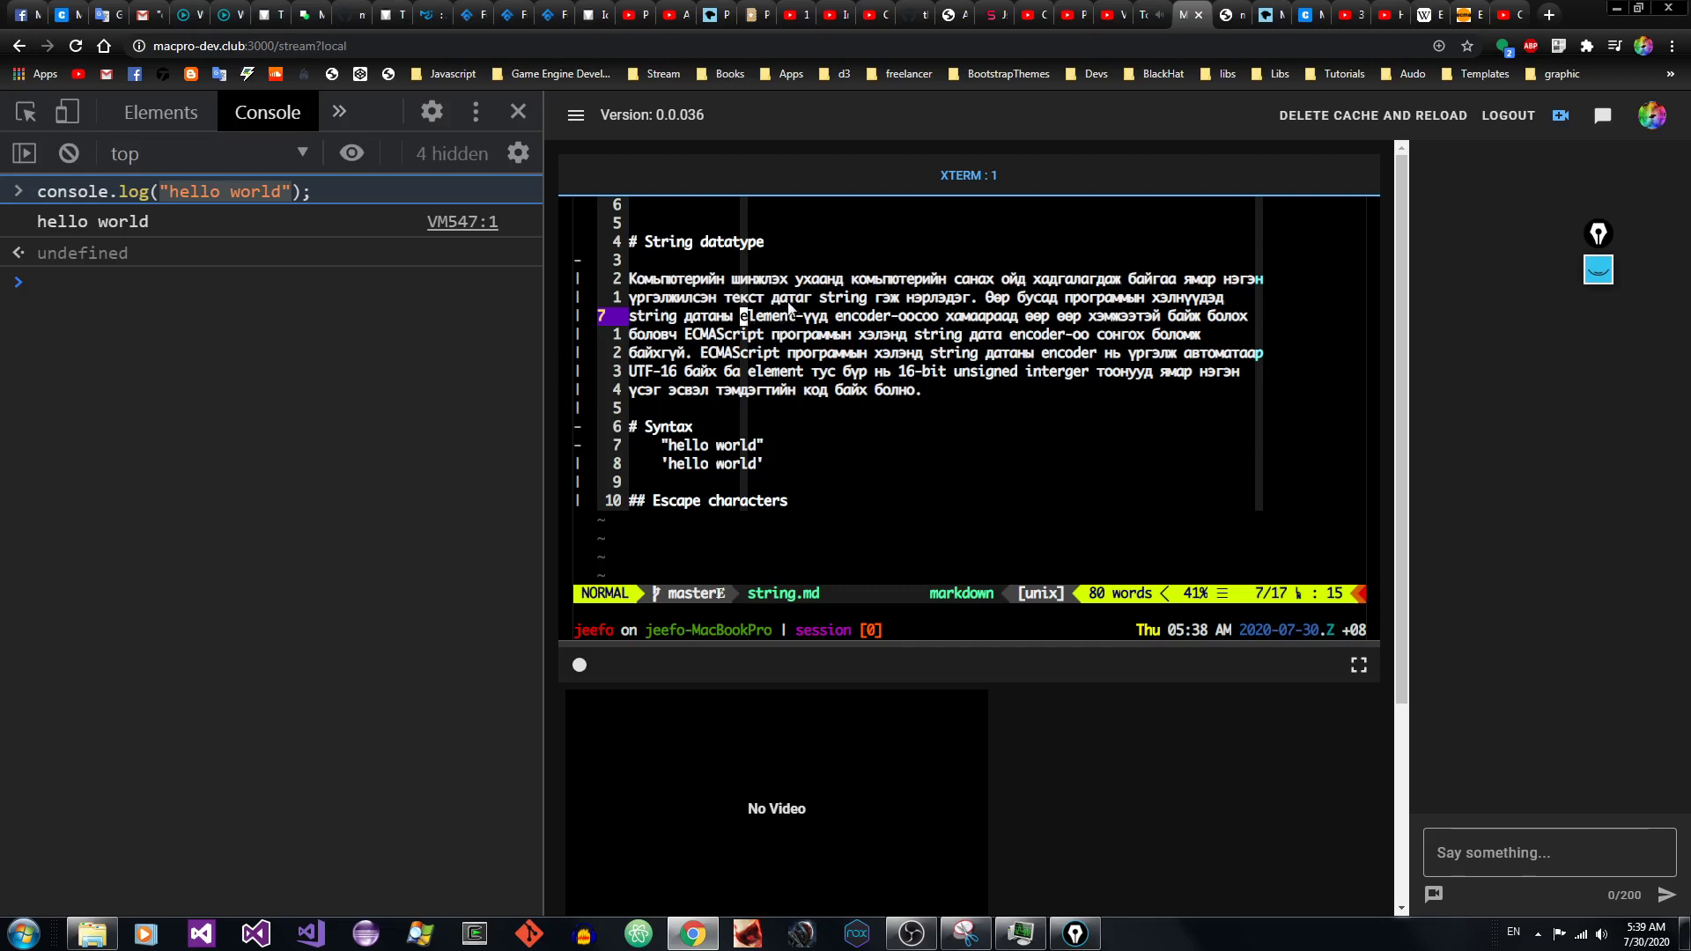
# Step: Return to terms_and_definitions.md and go over the lines between the "memory address" examples and the "element" entry
pyautogui.hotkey('ctrl', ']')
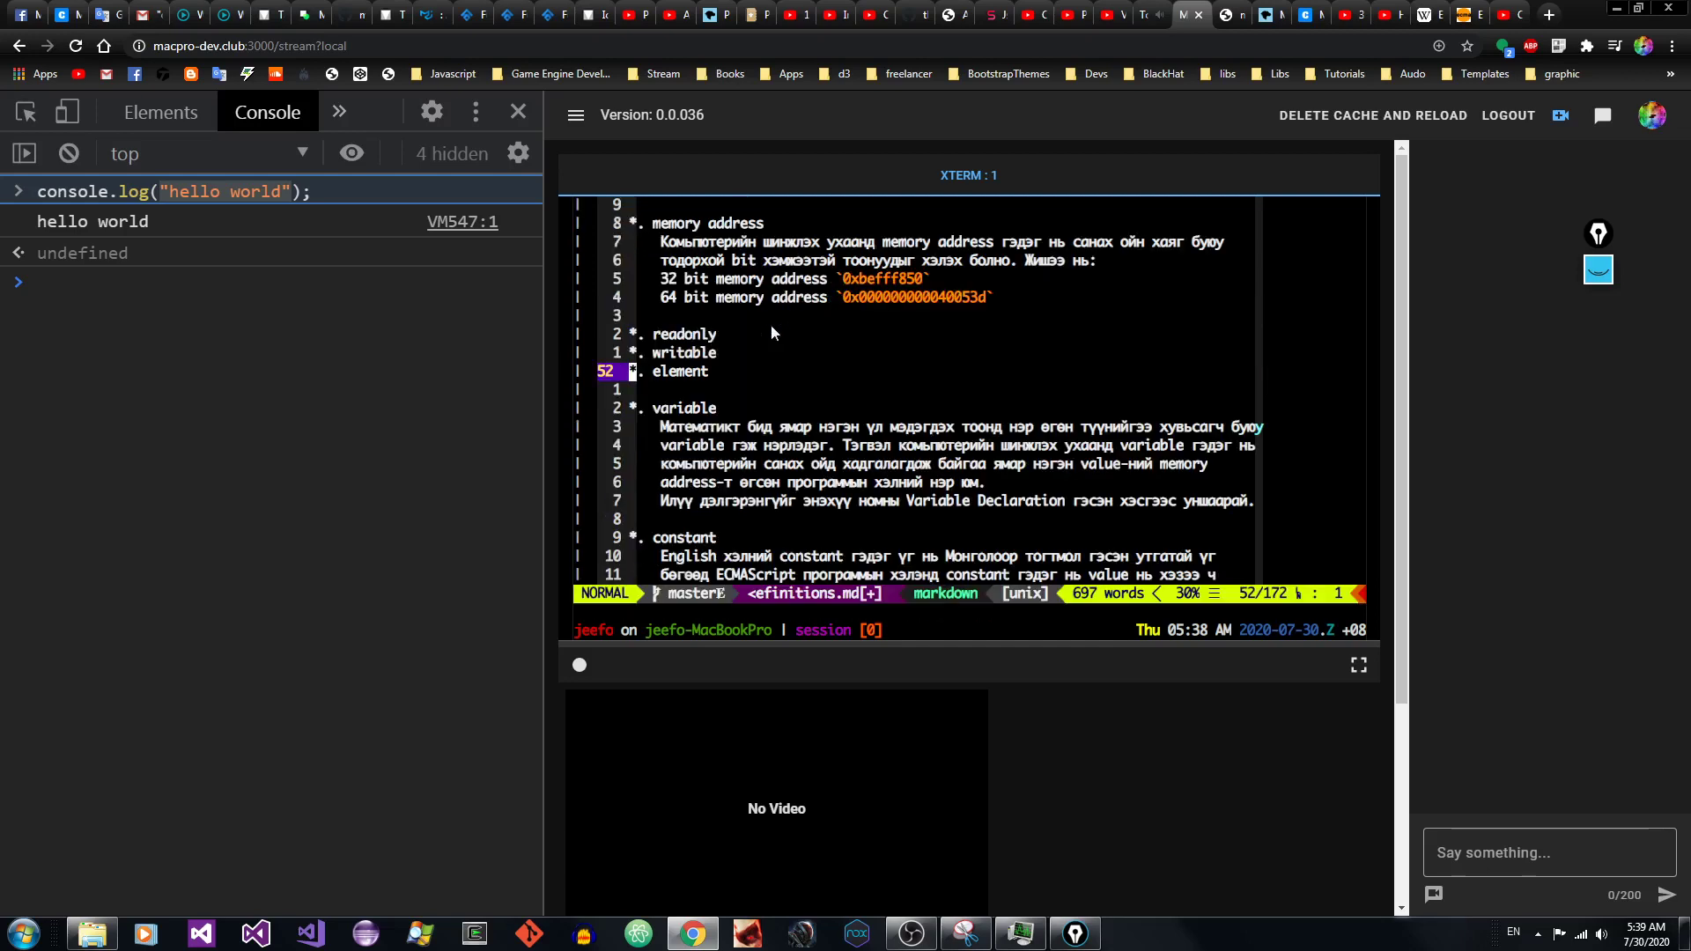
pyautogui.press('k')
pyautogui.press('k')
pyautogui.press('k')
pyautogui.press('k')
pyautogui.press('k')
pyautogui.press('k')
pyautogui.press('k')
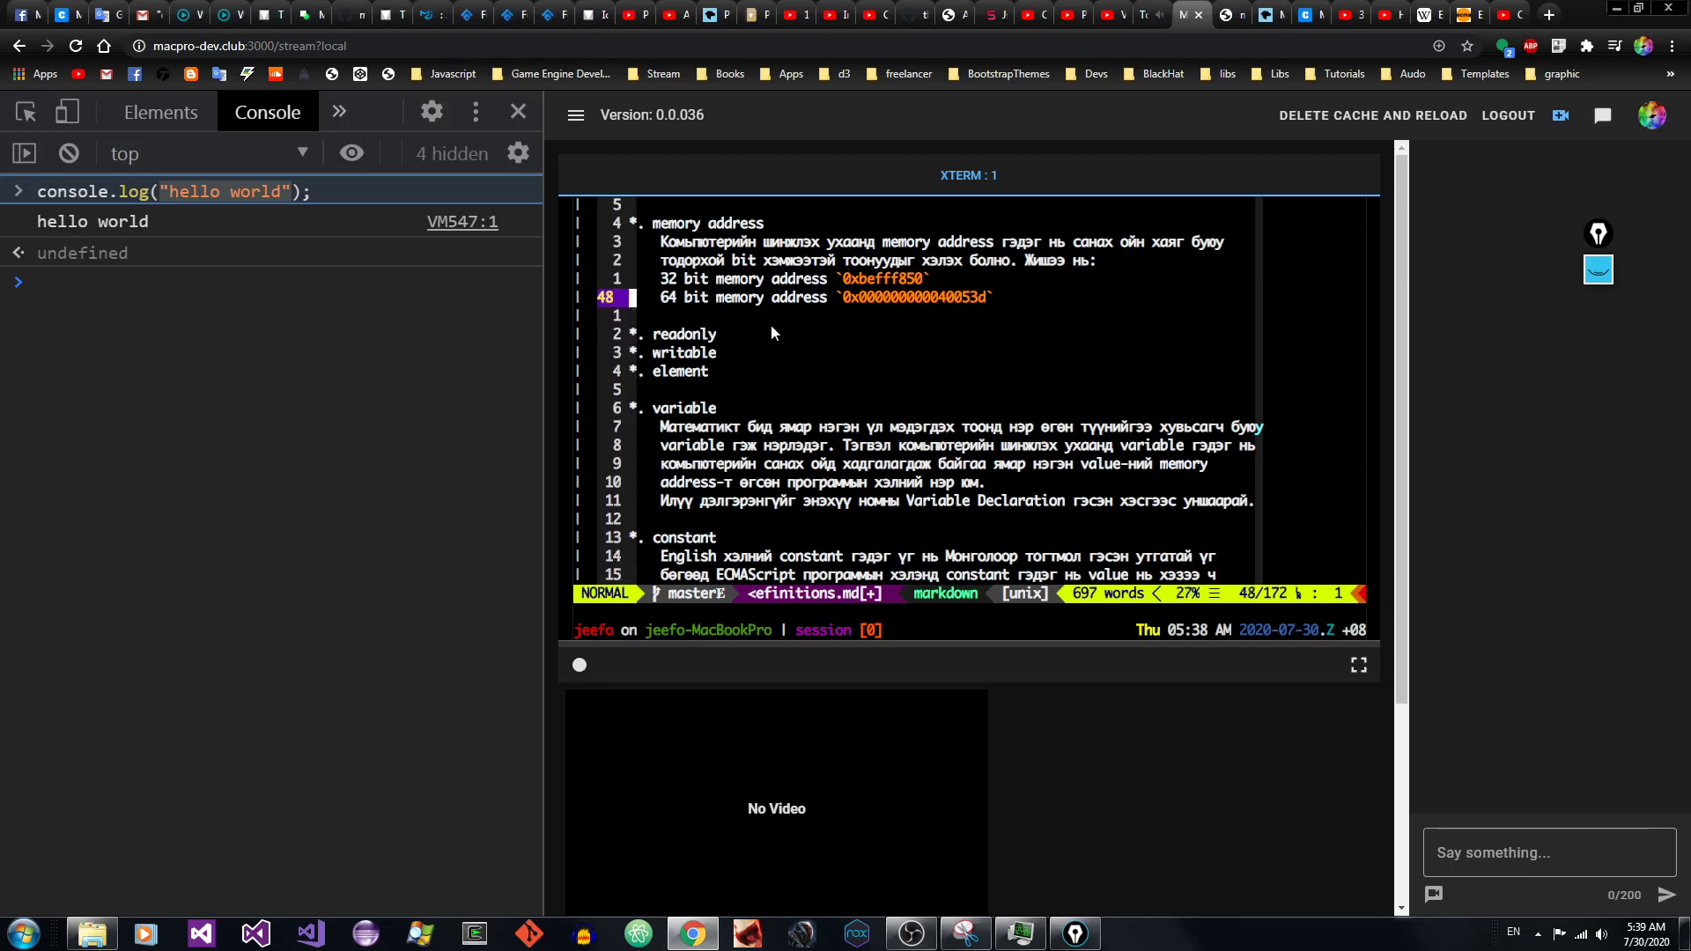
pyautogui.press('j')
pyautogui.press('j')
pyautogui.press('j')
pyautogui.press('j')
pyautogui.press('j')
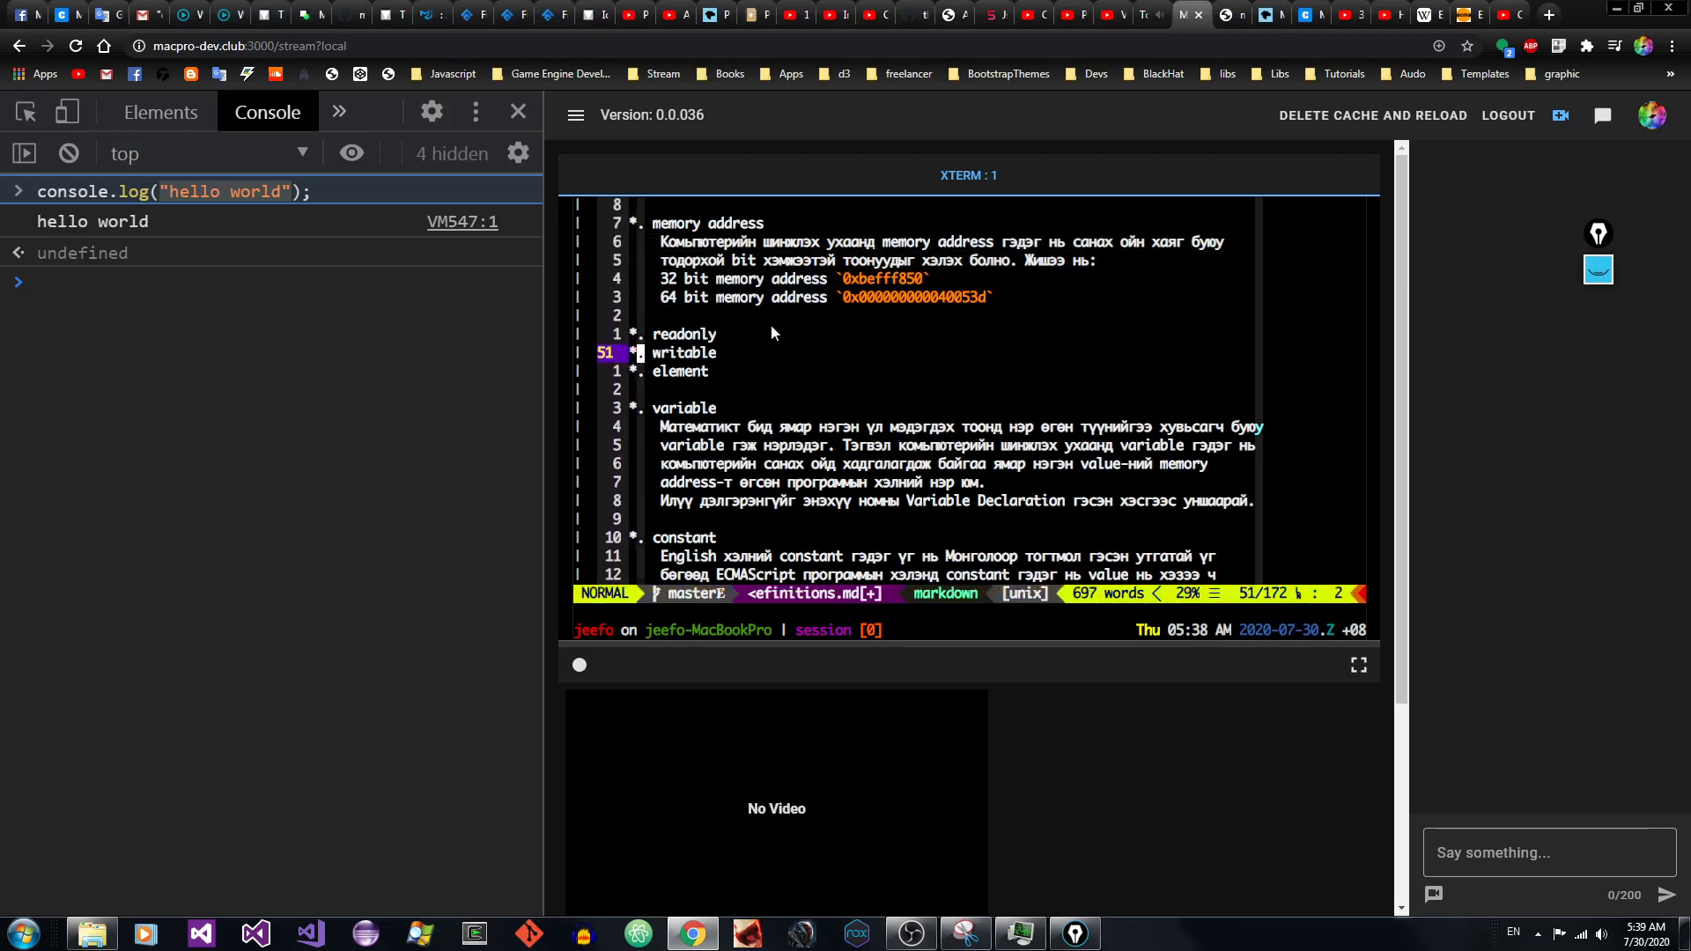
# Step: Look back up through the terms from "writable" to the start of the "type" entry
pyautogui.press('k')
pyautogui.press('k')
pyautogui.press('k')
pyautogui.press('k')
pyautogui.press('k')
pyautogui.press('k')
pyautogui.press('k')
pyautogui.press('k')
pyautogui.press('k')
pyautogui.press('k')
pyautogui.press('k')
pyautogui.press('k')
pyautogui.press('k')
pyautogui.press('k')
pyautogui.press('k')
pyautogui.press('k')
pyautogui.press('k')
pyautogui.press('k')
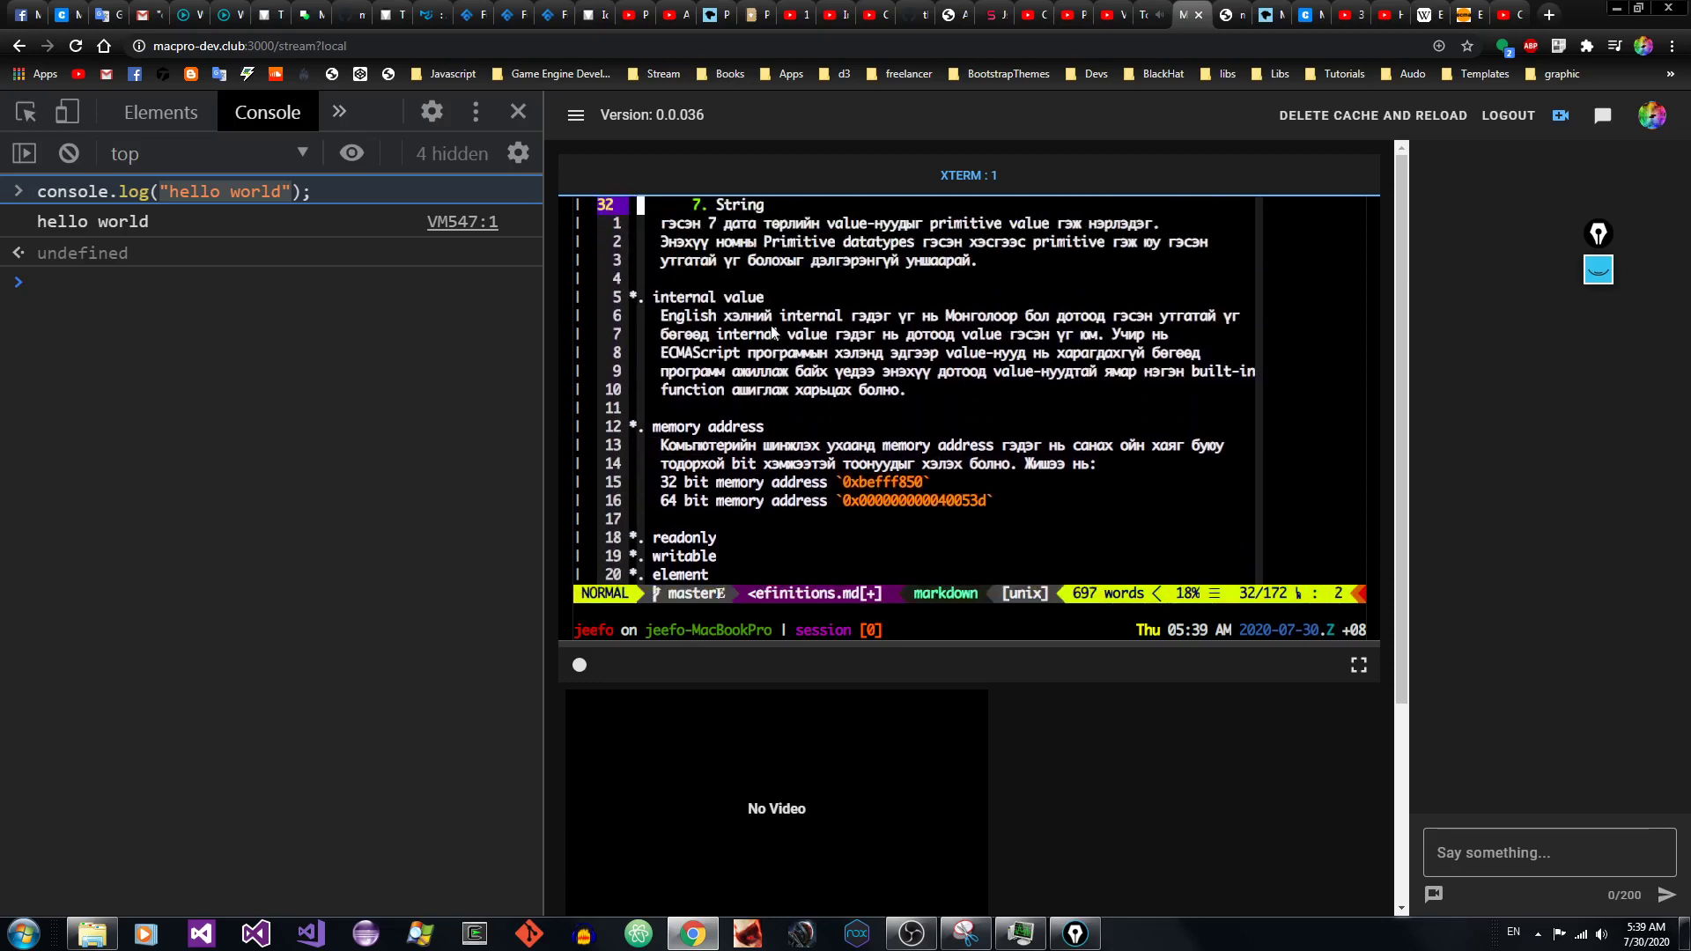
pyautogui.press('k')
pyautogui.press('k')
pyautogui.press('k')
pyautogui.press('k')
pyautogui.press('k')
pyautogui.press('k')
pyautogui.press('k')
pyautogui.press('k')
pyautogui.press('k')
pyautogui.press('k')
pyautogui.press('k')
pyautogui.press('k')
pyautogui.press('k')
pyautogui.press('k')
pyautogui.press('k')
pyautogui.press('k')
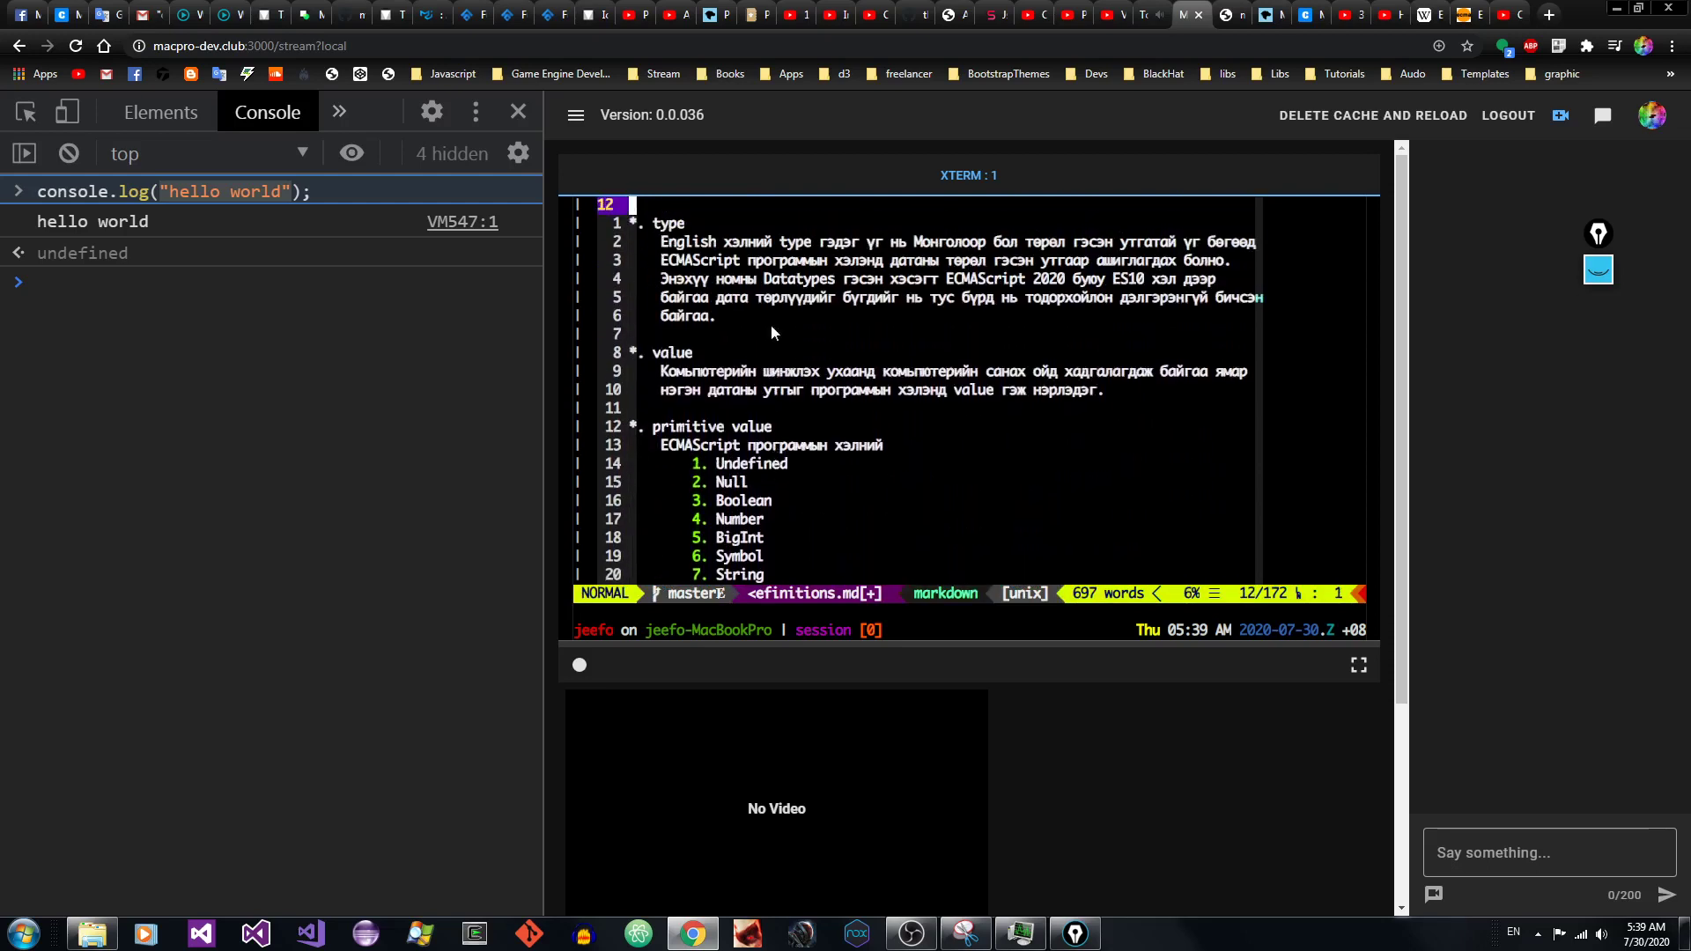
# Step: Highlight and copy the two-line definition under the "value" term
pyautogui.press('j')
pyautogui.press('j')
pyautogui.press('j')
pyautogui.press('j')
pyautogui.press('j')
pyautogui.hotkey('shift', 'v')
pyautogui.press('j')
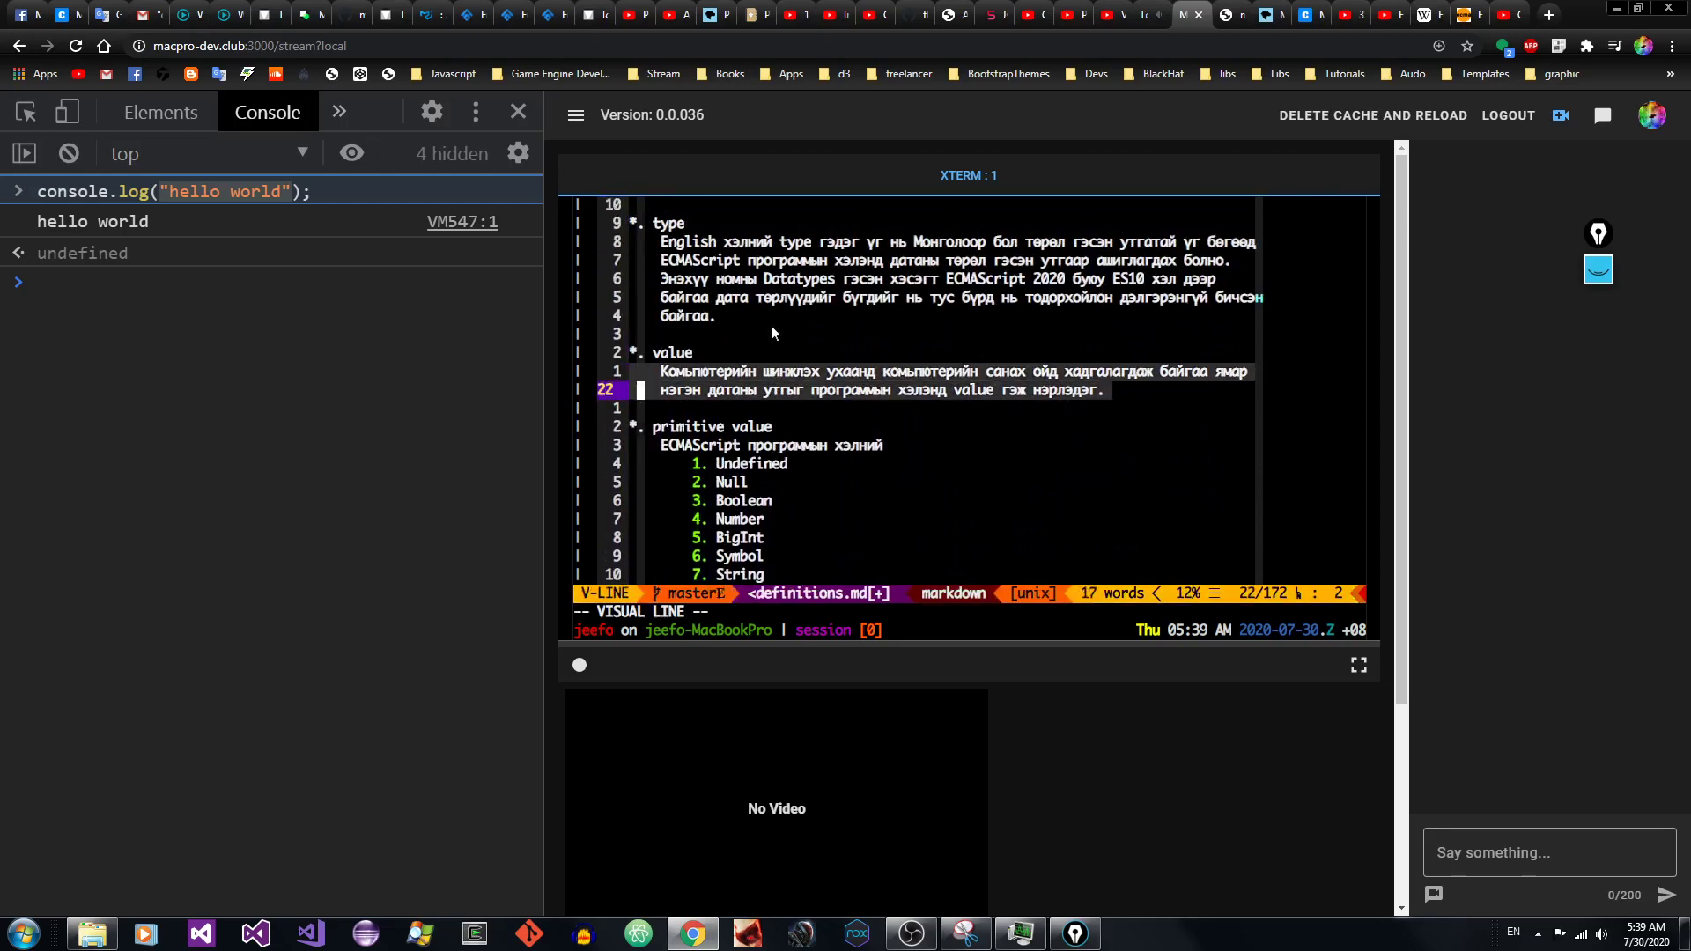
pyautogui.press('y')
pyautogui.press('g')
pyautogui.press('v')
pyautogui.press('Escape')
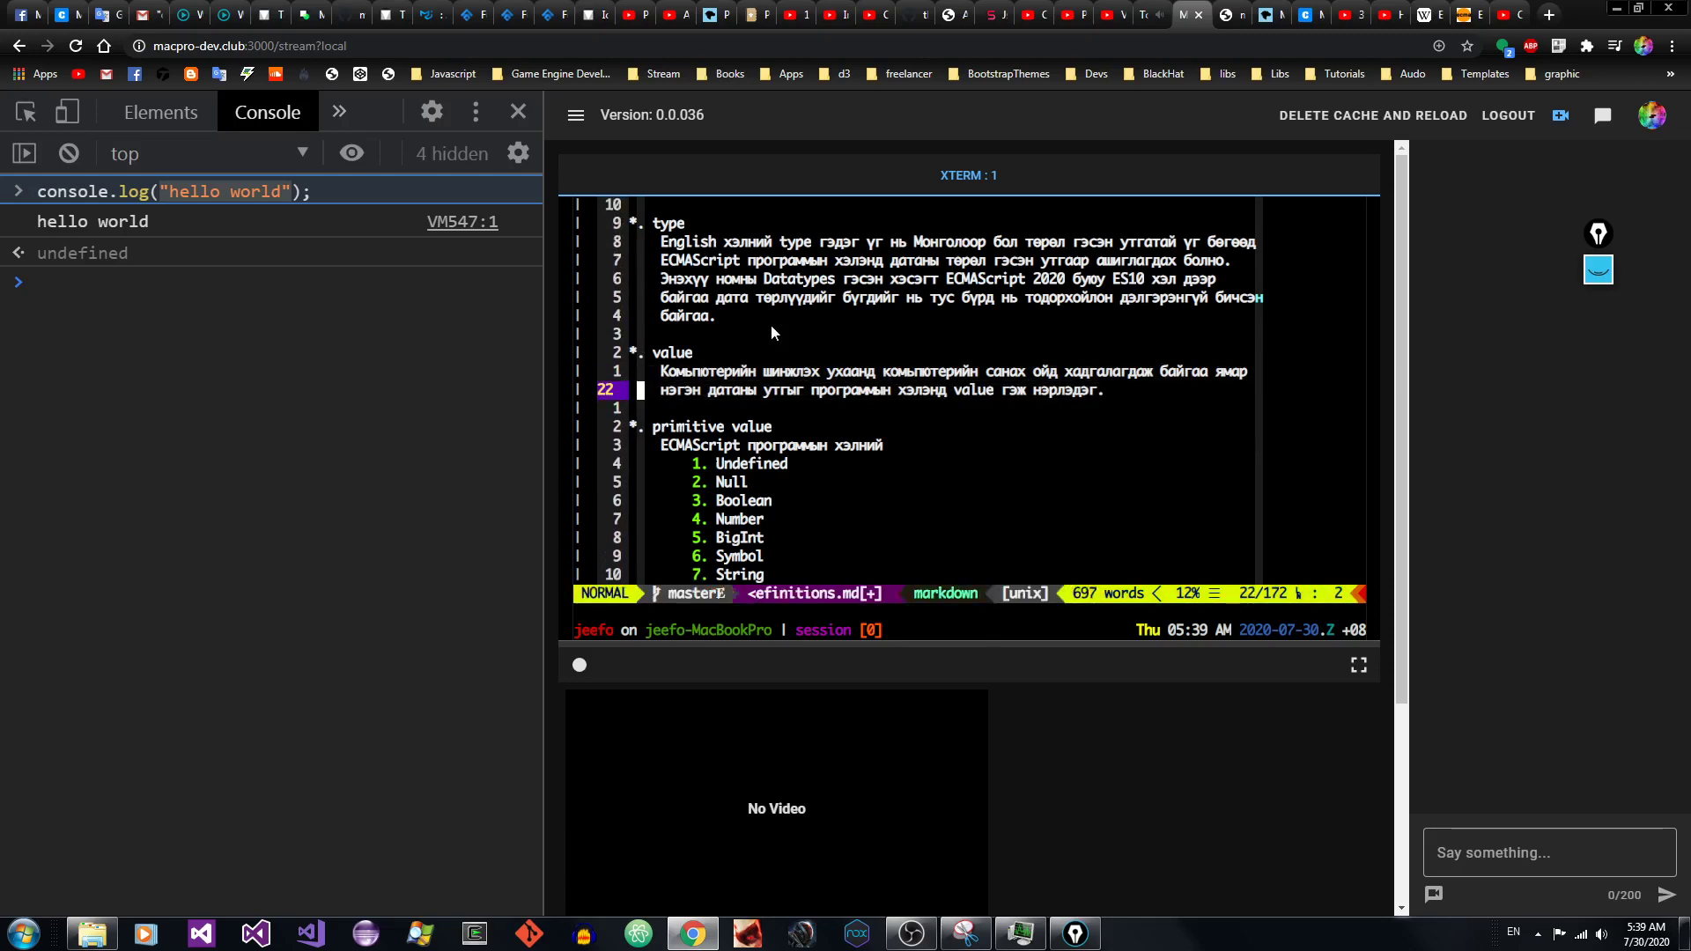
# Step: Compare the string definition in string.md with the "value" definition, ending on the word "шинжлэх" in the latter
pyautogui.hotkey('ctrl', '6')
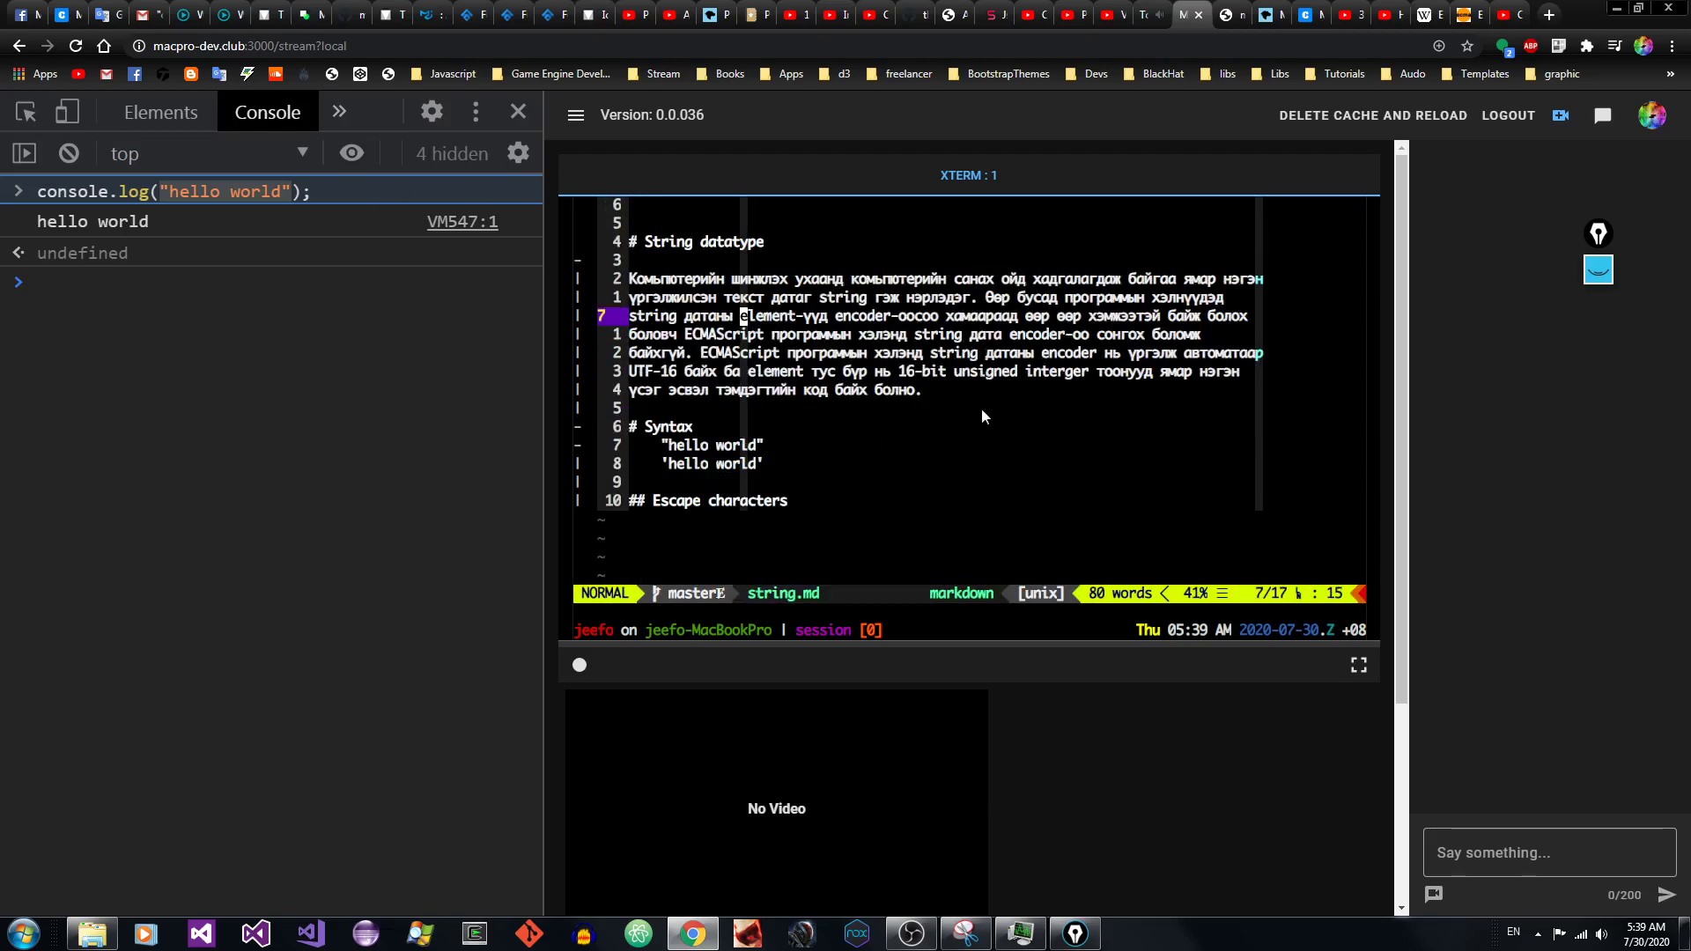
pyautogui.hotkey('ctrl', '6')
pyautogui.press('g')
pyautogui.press('v')
pyautogui.press('Escape')
pyautogui.press('e')
pyautogui.press('e')
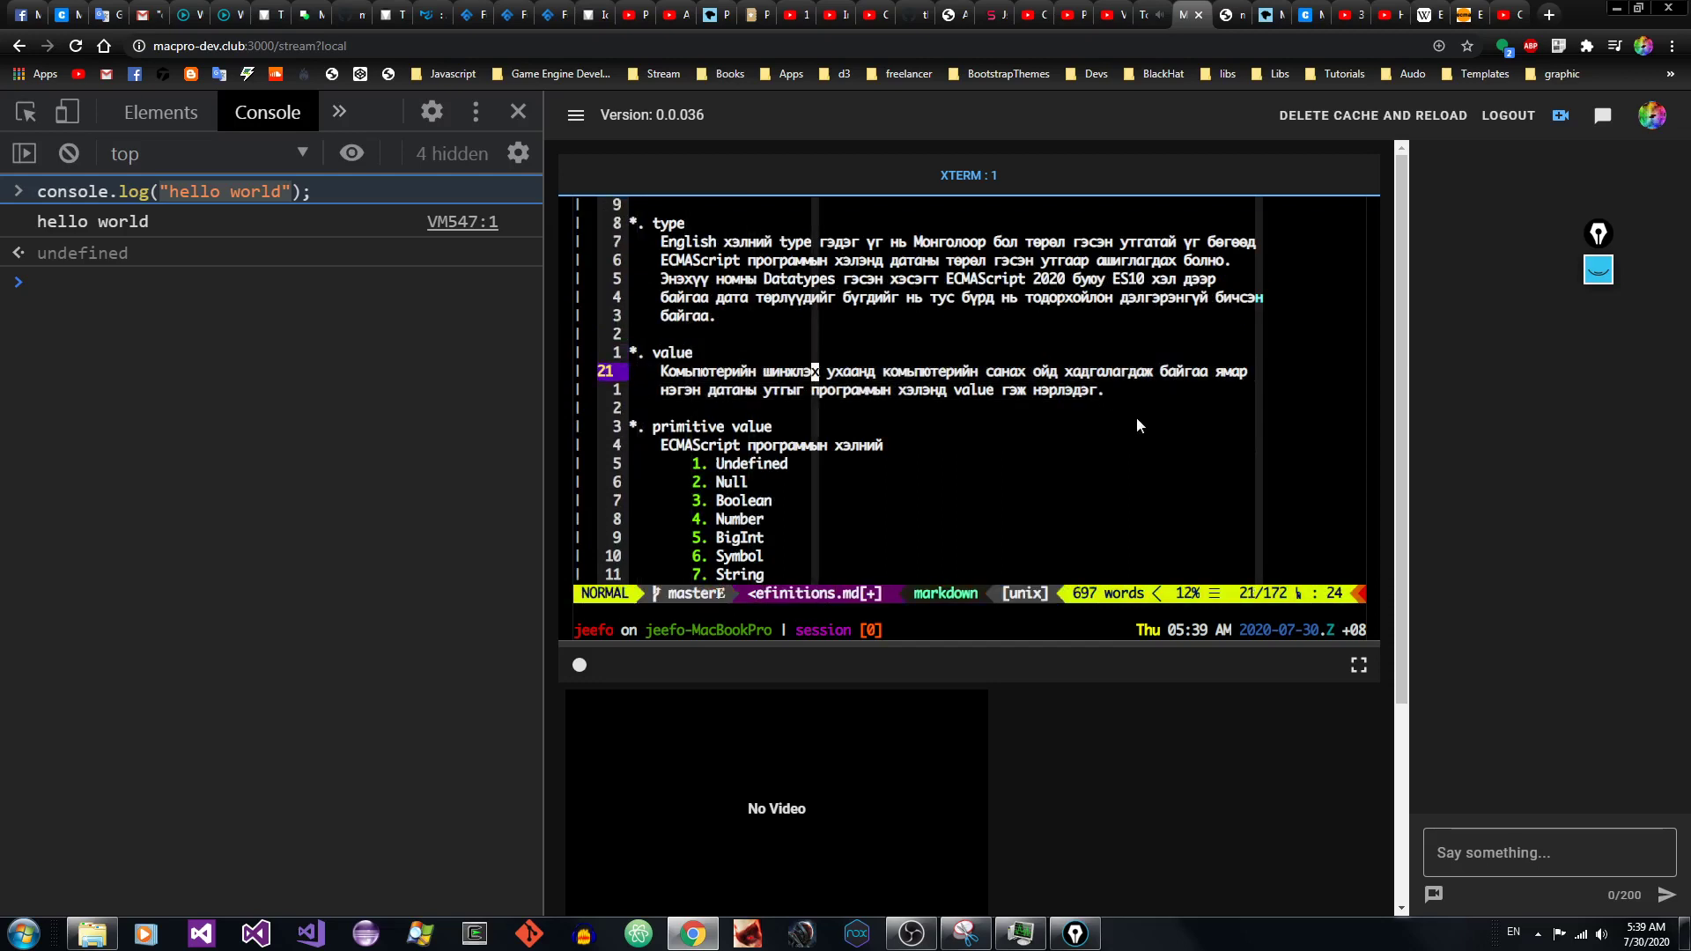
# Step: Switch to string.md and go over the start of the word "element-үүд" on the third definition line
pyautogui.hotkey('ctrl', '6')
pyautogui.press('h')
pyautogui.press('h')
pyautogui.press('l')
pyautogui.press('l')
pyautogui.press('l')
pyautogui.press('l')
pyautogui.press('l')
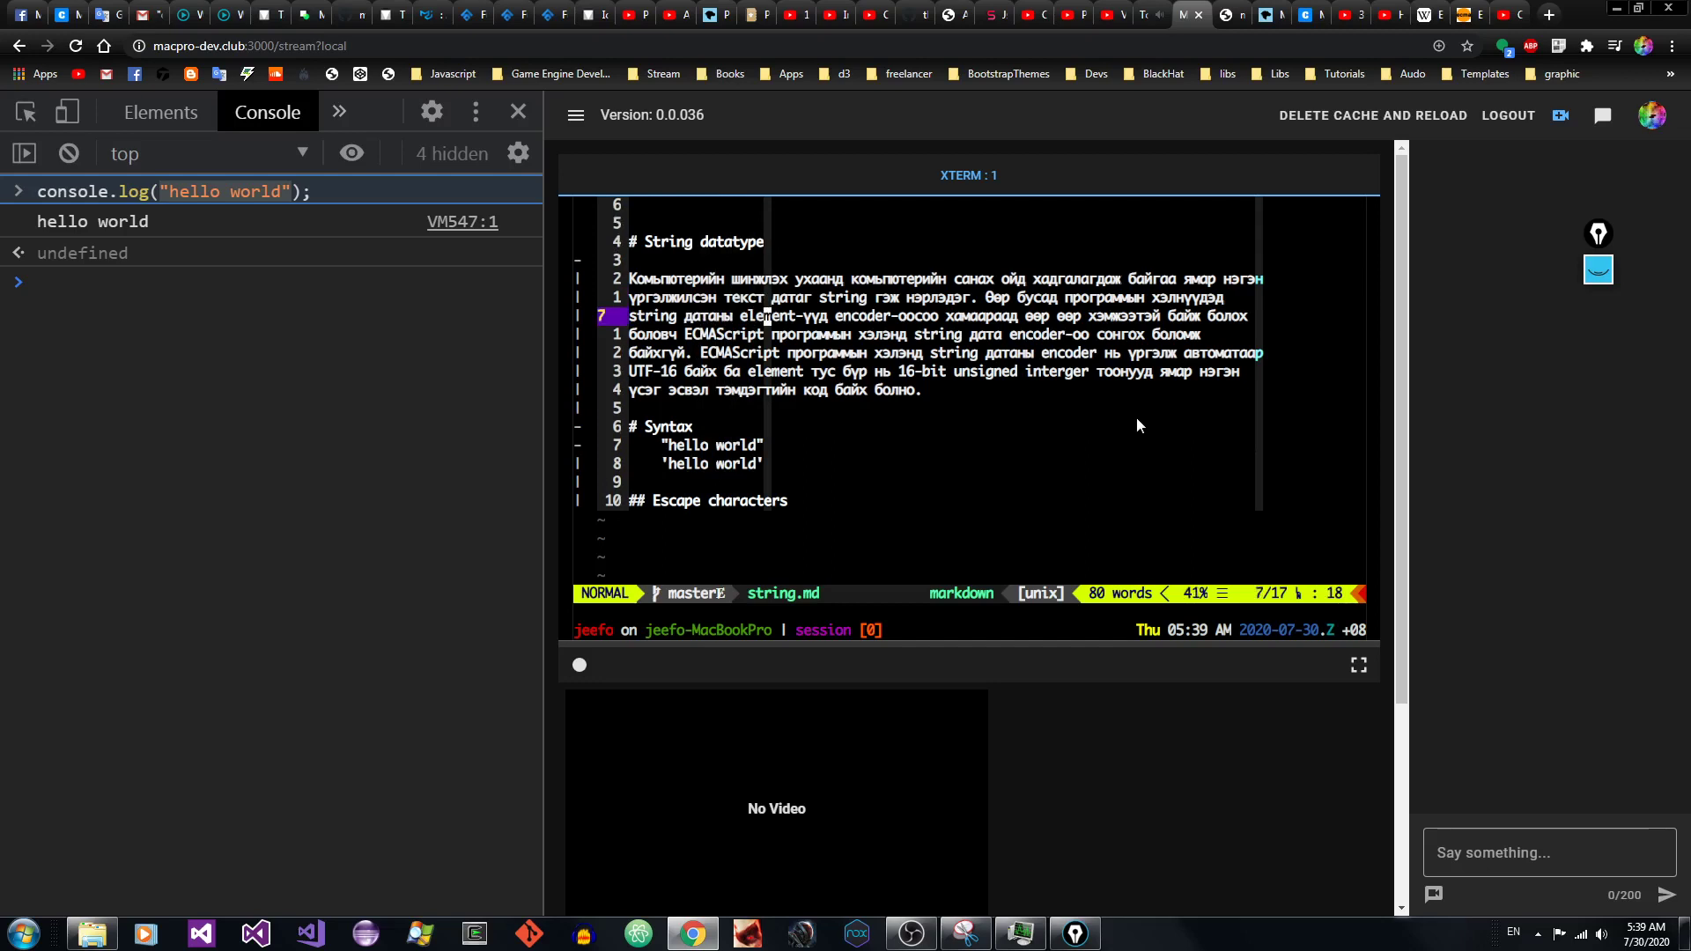
# Step: Switch to terms_and_definitions.md and find the "element" entry again, stopping just above "variable"
pyautogui.hotkey('ctrl', '6')
pyautogui.press('j')
pyautogui.press('j')
pyautogui.press('j')
pyautogui.press('j')
pyautogui.press('j')
pyautogui.press('j')
pyautogui.press('j')
pyautogui.press('j')
pyautogui.press('j')
pyautogui.press('j')
pyautogui.press('j')
pyautogui.press('j')
pyautogui.press('j')
pyautogui.press('j')
pyautogui.press('j')
pyautogui.press('j')
pyautogui.press('j')
pyautogui.press('j')
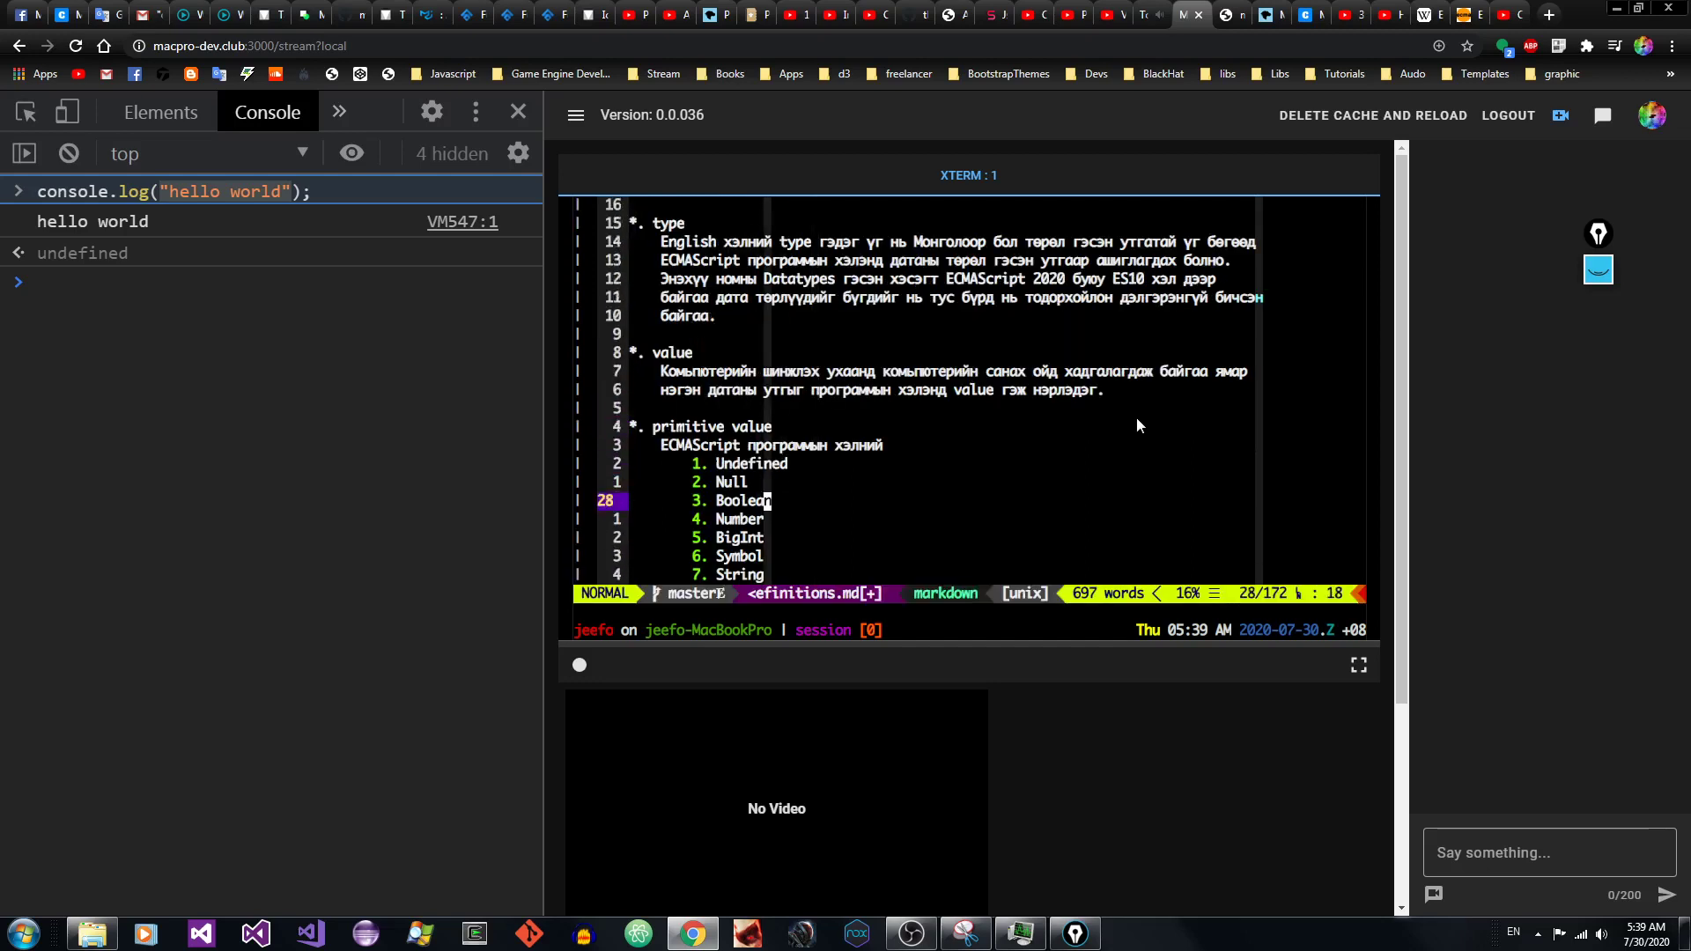
pyautogui.press('j')
pyautogui.press('j')
pyautogui.press('j')
pyautogui.press('j')
pyautogui.press('j')
pyautogui.press('j')
pyautogui.press('j')
pyautogui.press('j')
pyautogui.press('j')
pyautogui.press('j')
pyautogui.press('j')
pyautogui.press('j')
pyautogui.press('j')
pyautogui.press('j')
pyautogui.press('j')
pyautogui.press('j')
pyautogui.press('j')
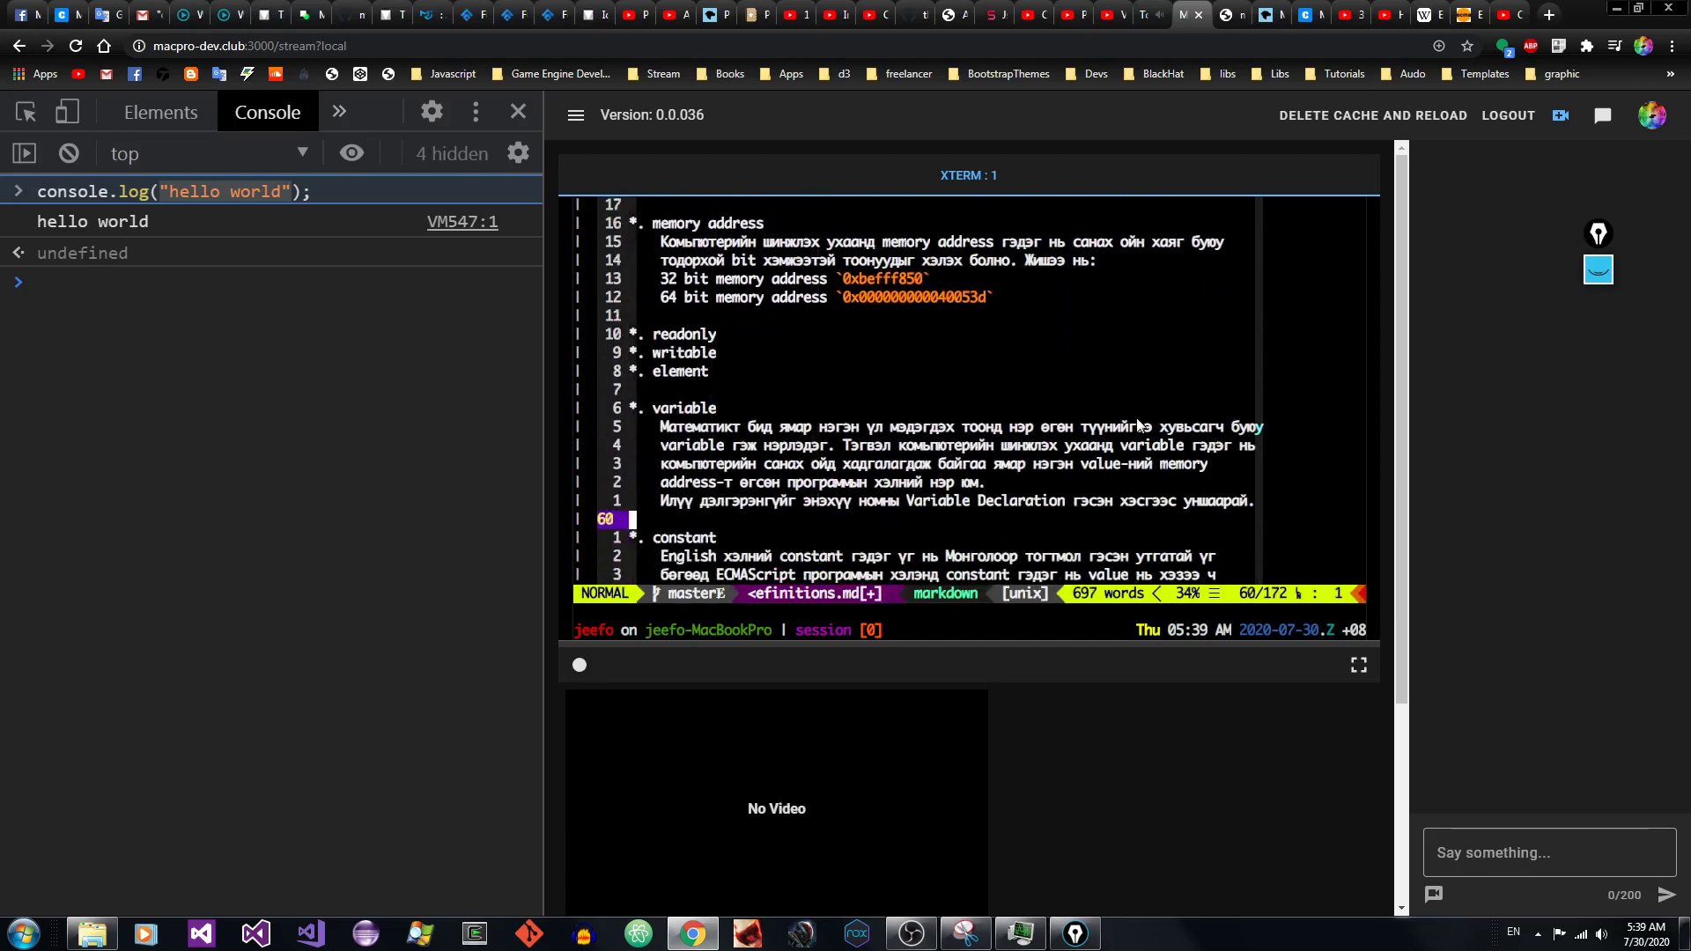
pyautogui.press('k')
pyautogui.press('k')
pyautogui.press('k')
pyautogui.press('k')
pyautogui.press('j')
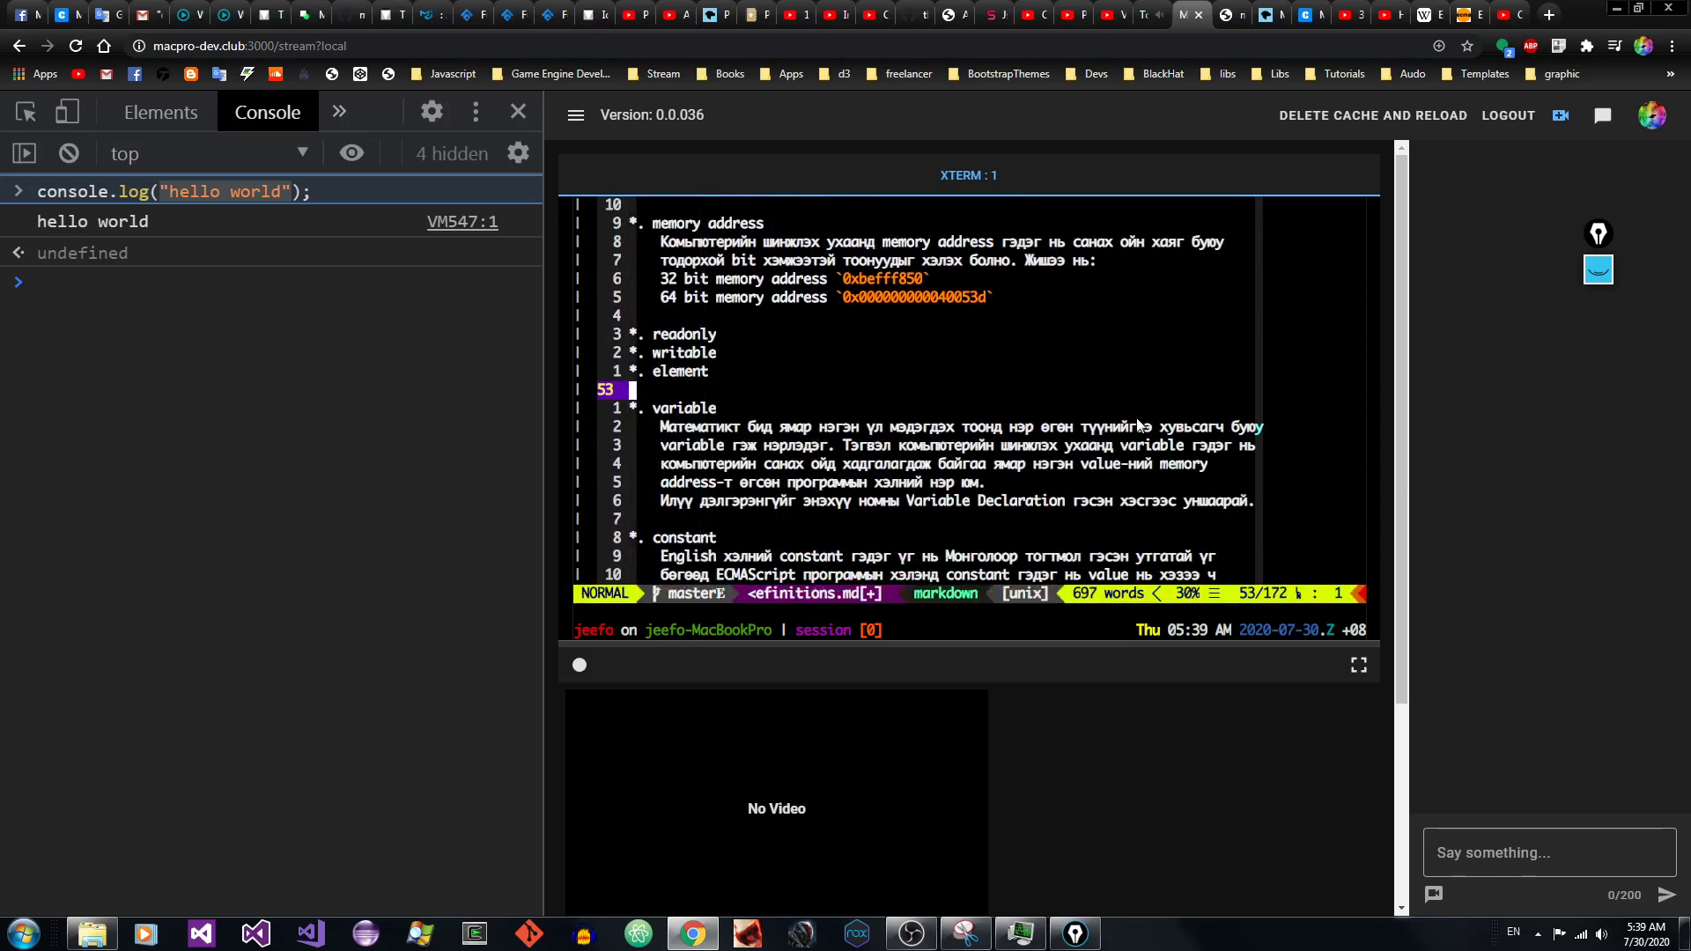
# Step: Return to string.md and follow the third definition line to the end of "element-үүд"
pyautogui.hotkey('ctrl', '6')
pyautogui.press('l')
pyautogui.press('l')
pyautogui.press('l')
pyautogui.press('l')
pyautogui.press('k')
pyautogui.press('e')
pyautogui.press('e')
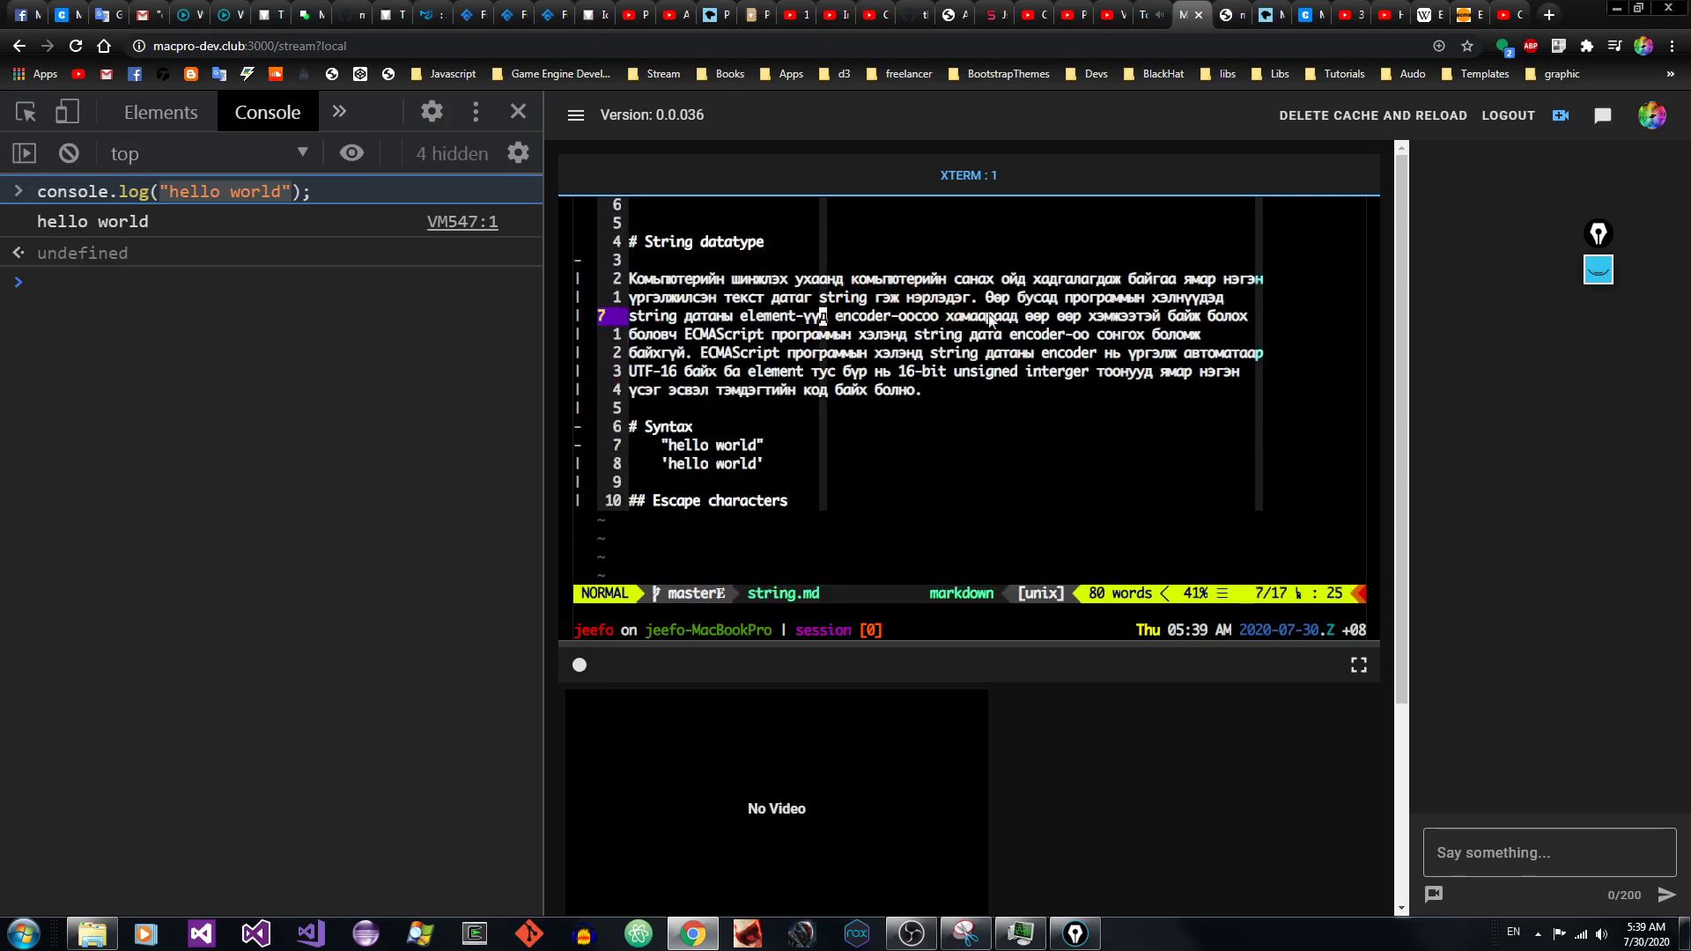
# Step: Point out the word "encoder" in "encoder-оосоо" on the third line of the string definition
pyautogui.press('v')
pyautogui.press('i')
pyautogui.press('w')
pyautogui.press('Escape')
pyautogui.press('j')
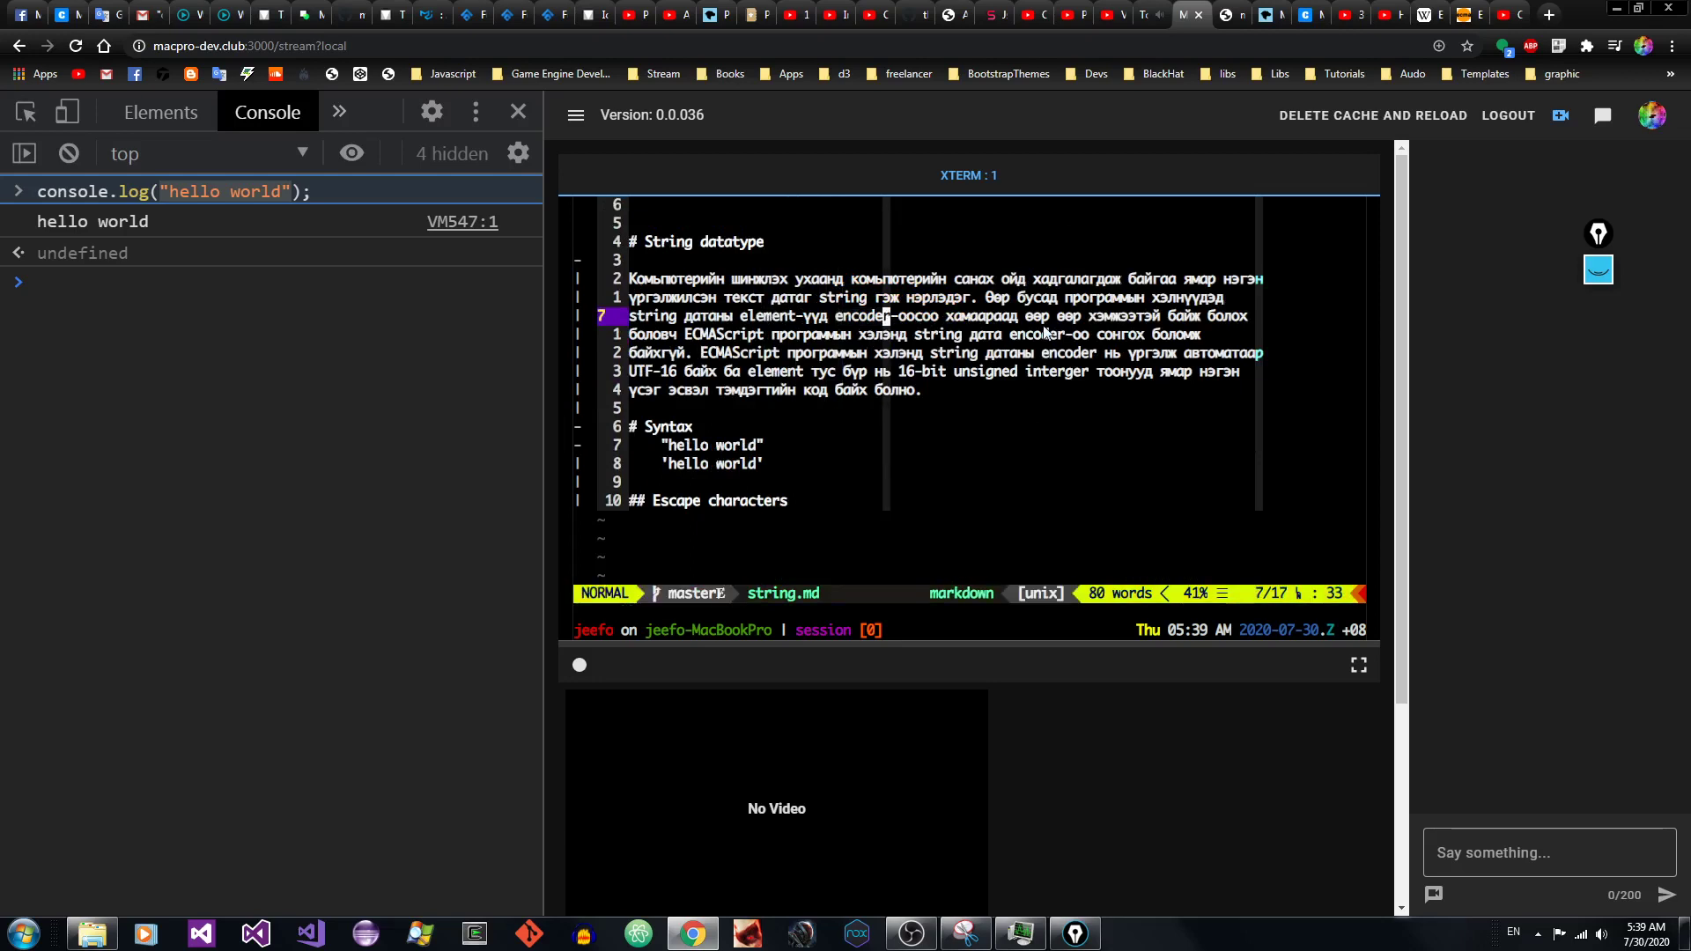
# Step: Switch to terms_and_definitions.md and look through the entries down to "function", past the operator and value type terms
pyautogui.press('k')
pyautogui.hotkey('ctrl', '6')
pyautogui.press('j')
pyautogui.press('j')
pyautogui.press('j')
pyautogui.press('j')
pyautogui.press('j')
pyautogui.press('j')
pyautogui.press('j')
pyautogui.press('j')
pyautogui.press('j')
pyautogui.press('j')
pyautogui.press('j')
pyautogui.press('j')
pyautogui.press('j')
pyautogui.press('j')
pyautogui.press('j')
pyautogui.press('j')
pyautogui.press('j')
pyautogui.press('j')
pyautogui.press('j')
pyautogui.press('j')
pyautogui.press('j')
pyautogui.press('j')
pyautogui.press('j')
pyautogui.press('j')
pyautogui.press('j')
pyautogui.press('j')
pyautogui.press('j')
pyautogui.press('j')
pyautogui.press('j')
pyautogui.press('j')
pyautogui.press('j')
pyautogui.press('j')
pyautogui.press('j')
pyautogui.press('j')
pyautogui.press('j')
pyautogui.press('j')
pyautogui.press('j')
pyautogui.press('j')
pyautogui.press('j')
pyautogui.press('j')
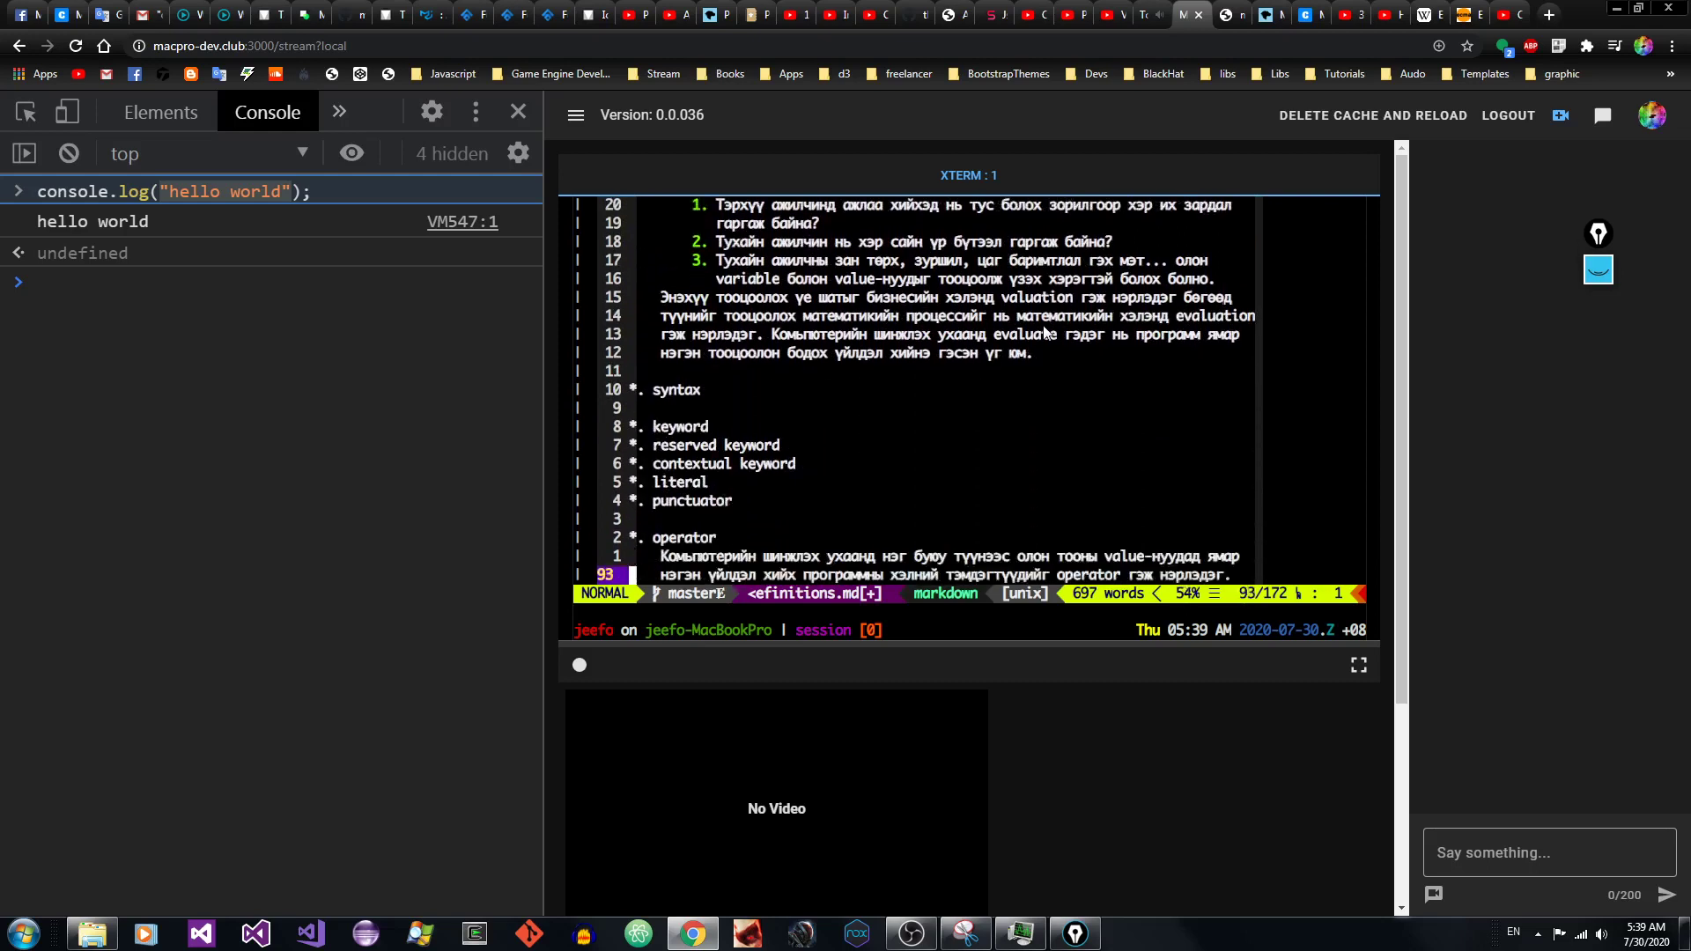
pyautogui.press('j')
pyautogui.press('j')
pyautogui.press('j')
pyautogui.press('j')
pyautogui.press('j')
pyautogui.press('j')
pyautogui.press('j')
pyautogui.press('j')
pyautogui.press('j')
pyautogui.press('j')
pyautogui.press('j')
pyautogui.press('j')
pyautogui.press('j')
pyautogui.press('j')
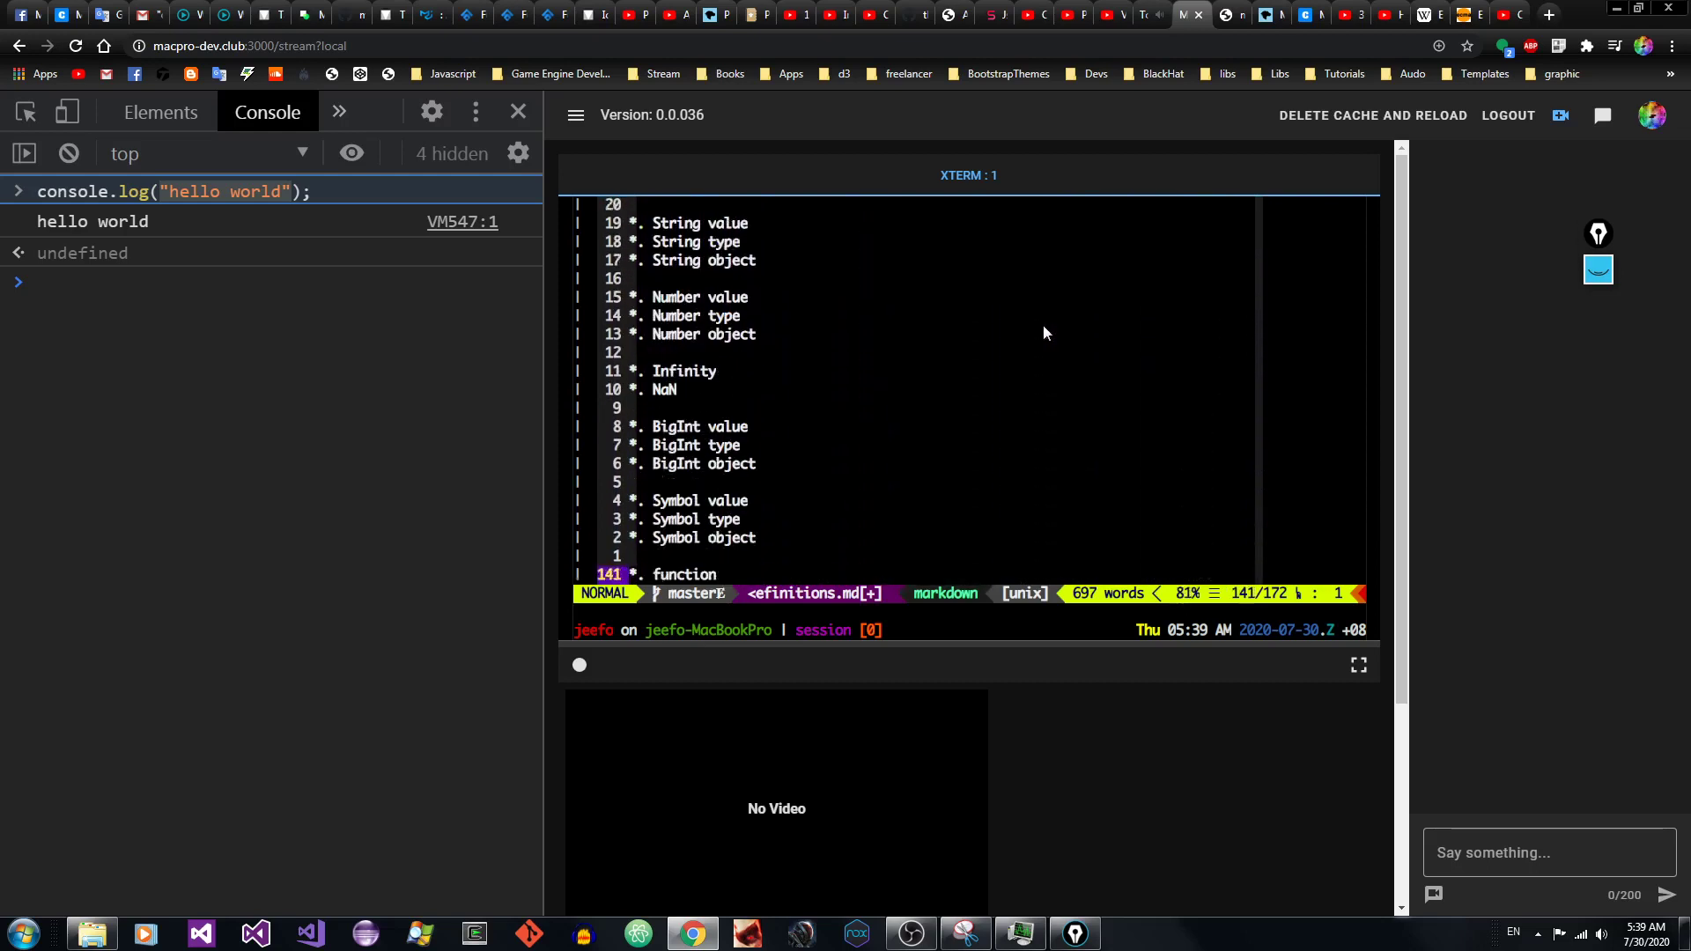
# Step: Go back up the term list from "function" to the "object" entry, checking the listed value and type terms
pyautogui.press('k')
pyautogui.press('k')
pyautogui.press('k')
pyautogui.press('k')
pyautogui.press('k')
pyautogui.press('k')
pyautogui.press('k')
pyautogui.press('k')
pyautogui.press('k')
pyautogui.press('k')
pyautogui.press('k')
pyautogui.press('k')
pyautogui.press('k')
pyautogui.press('k')
pyautogui.press('k')
pyautogui.press('k')
pyautogui.press('k')
pyautogui.press('k')
pyautogui.press('k')
pyautogui.press('k')
pyautogui.press('k')
pyautogui.press('k')
pyautogui.press('k')
pyautogui.press('k')
pyautogui.press('k')
pyautogui.press('k')
pyautogui.press('k')
pyautogui.press('k')
pyautogui.press('k')
pyautogui.press('k')
pyautogui.press('k')
pyautogui.press('k')
pyautogui.press('k')
pyautogui.press('k')
pyautogui.press('k')
pyautogui.press('k')
pyautogui.press('k')
pyautogui.press('k')
pyautogui.press('k')
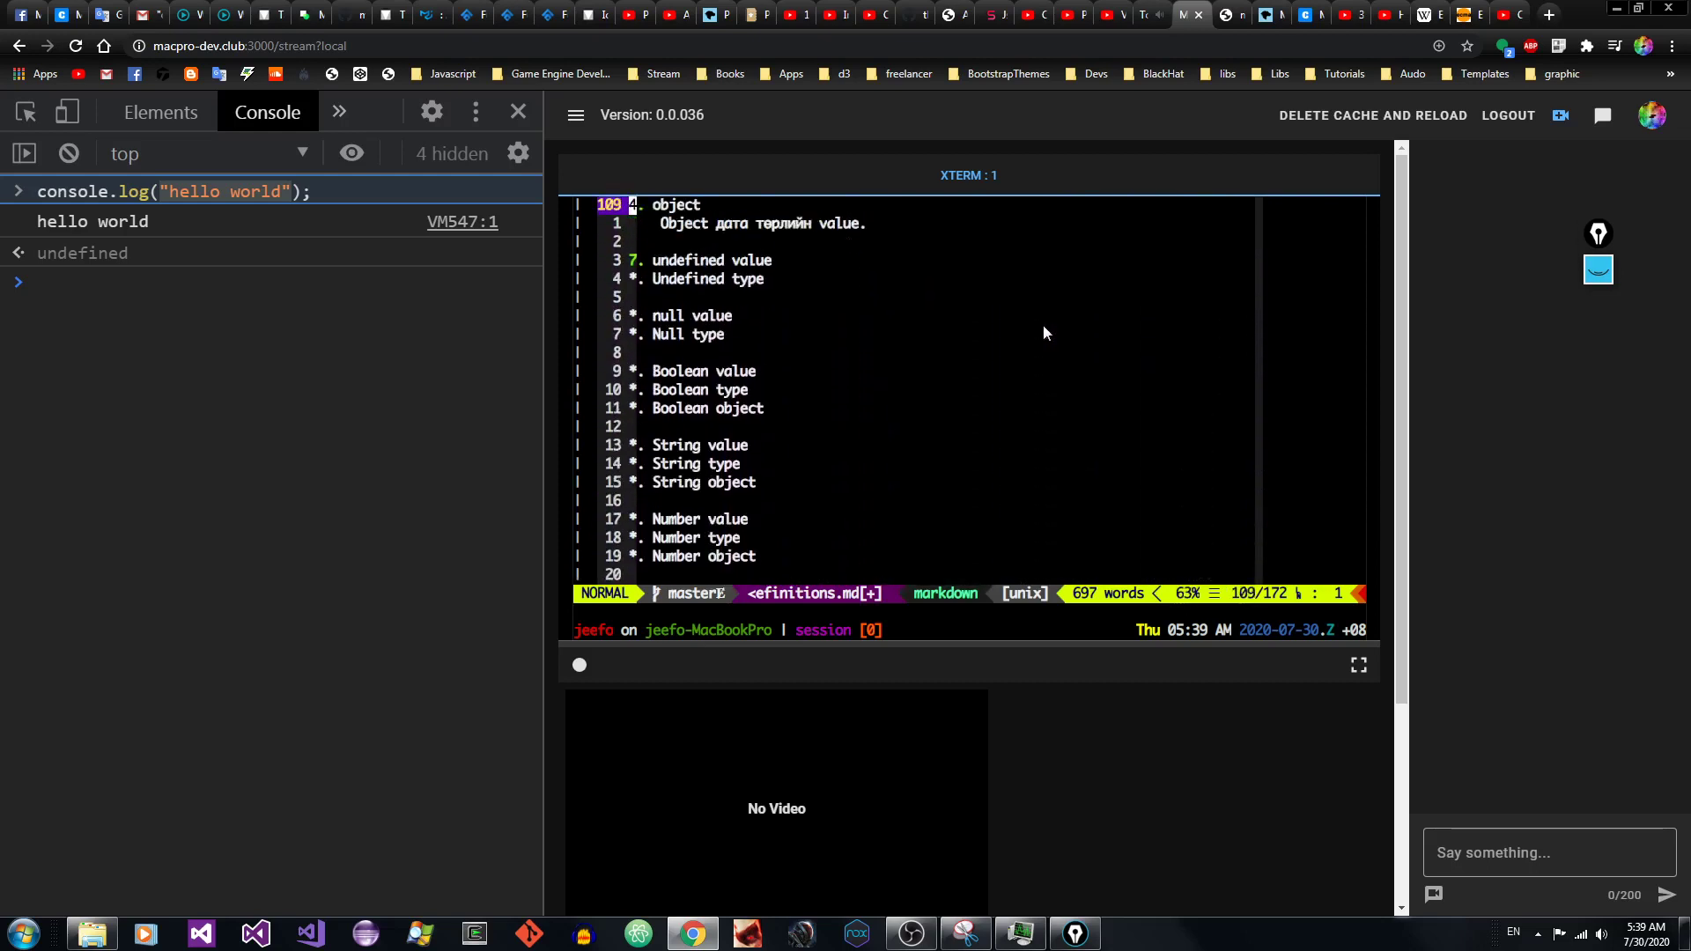
# Step: Return to string.md and highlight the third definition line from "encoder-оосоо" to "болох"
pyautogui.hotkey('ctrl', '6')
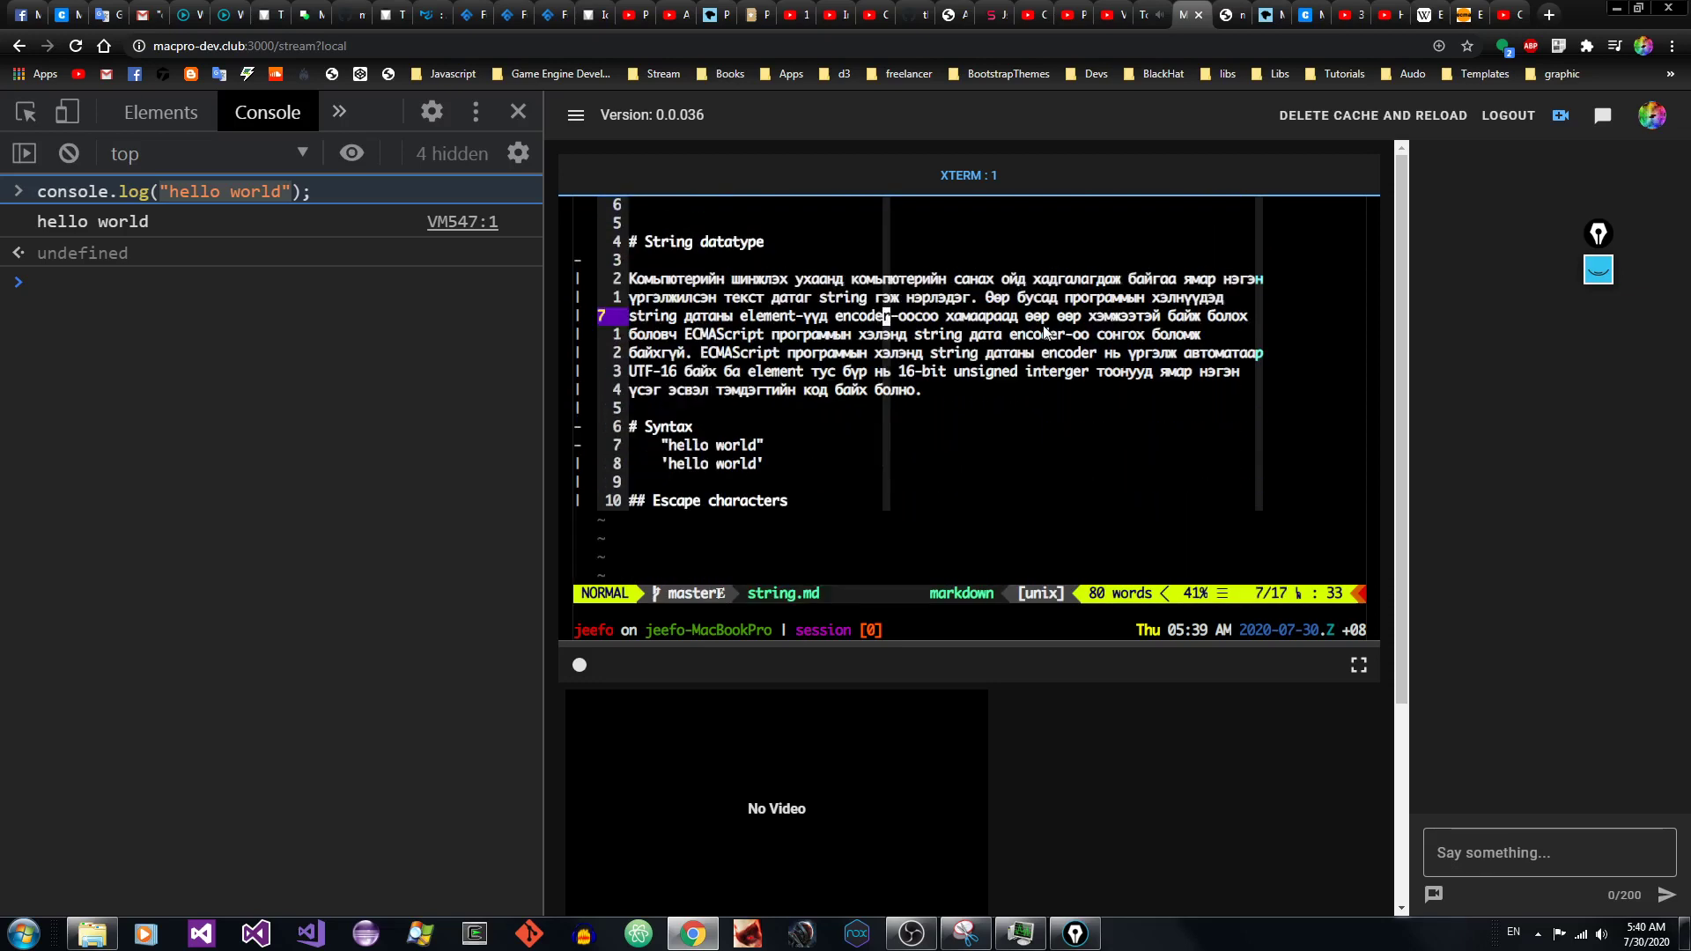
pyautogui.press('v')
pyautogui.press('i')
pyautogui.press('w')
pyautogui.press('e')
pyautogui.press('e')
pyautogui.press('e')
pyautogui.press('e')
pyautogui.press('e')
pyautogui.press('e')
pyautogui.press('e')
pyautogui.press('e')
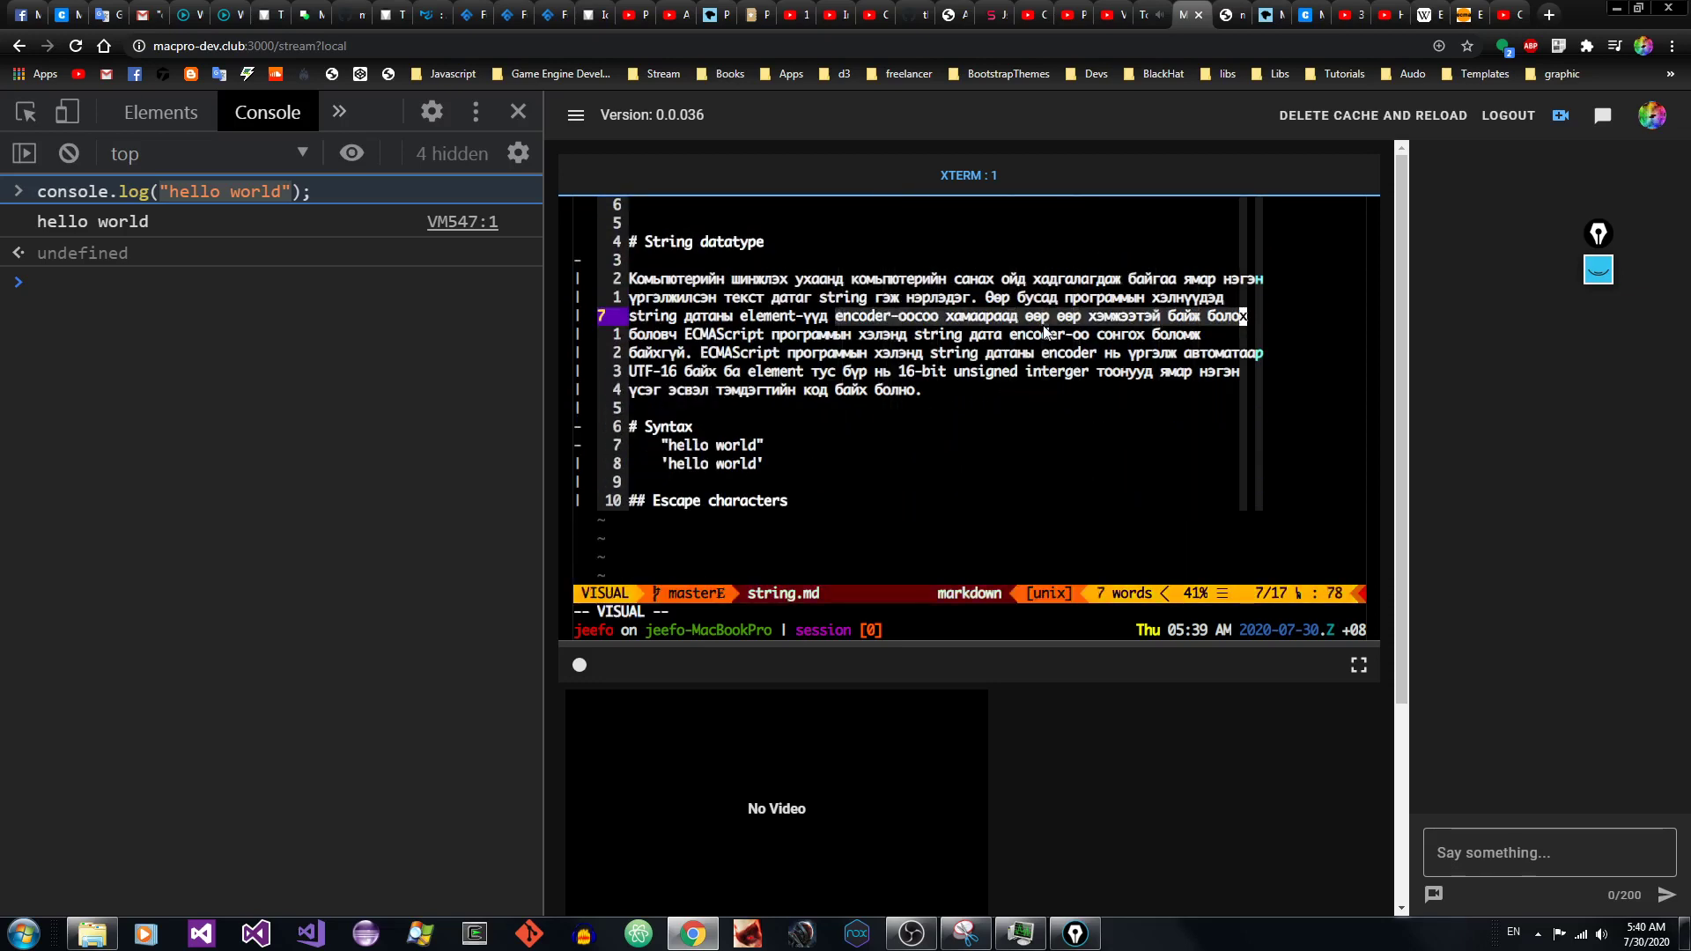
# Step: Clear the highlight and go back to "Өөр", the start of the second sentence in the string definition
pyautogui.press('Escape')
pyautogui.press('b')
pyautogui.press('k')
pyautogui.press('b')
pyautogui.press('h')
pyautogui.press('h')
pyautogui.press('e')
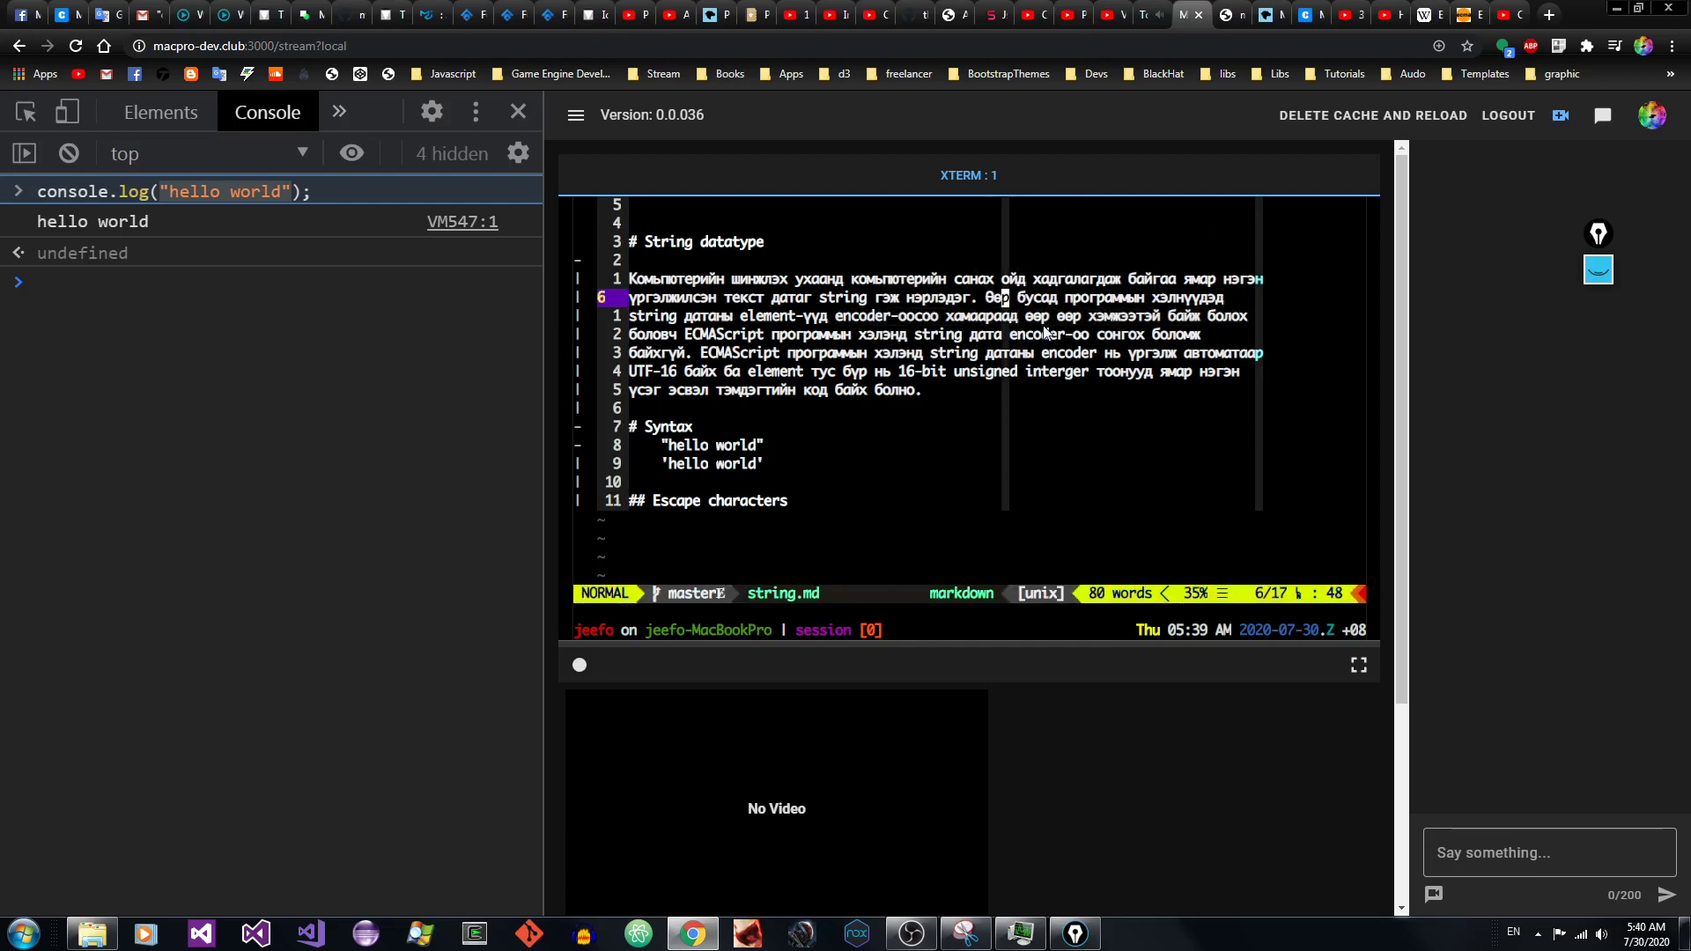
pyautogui.press('b')
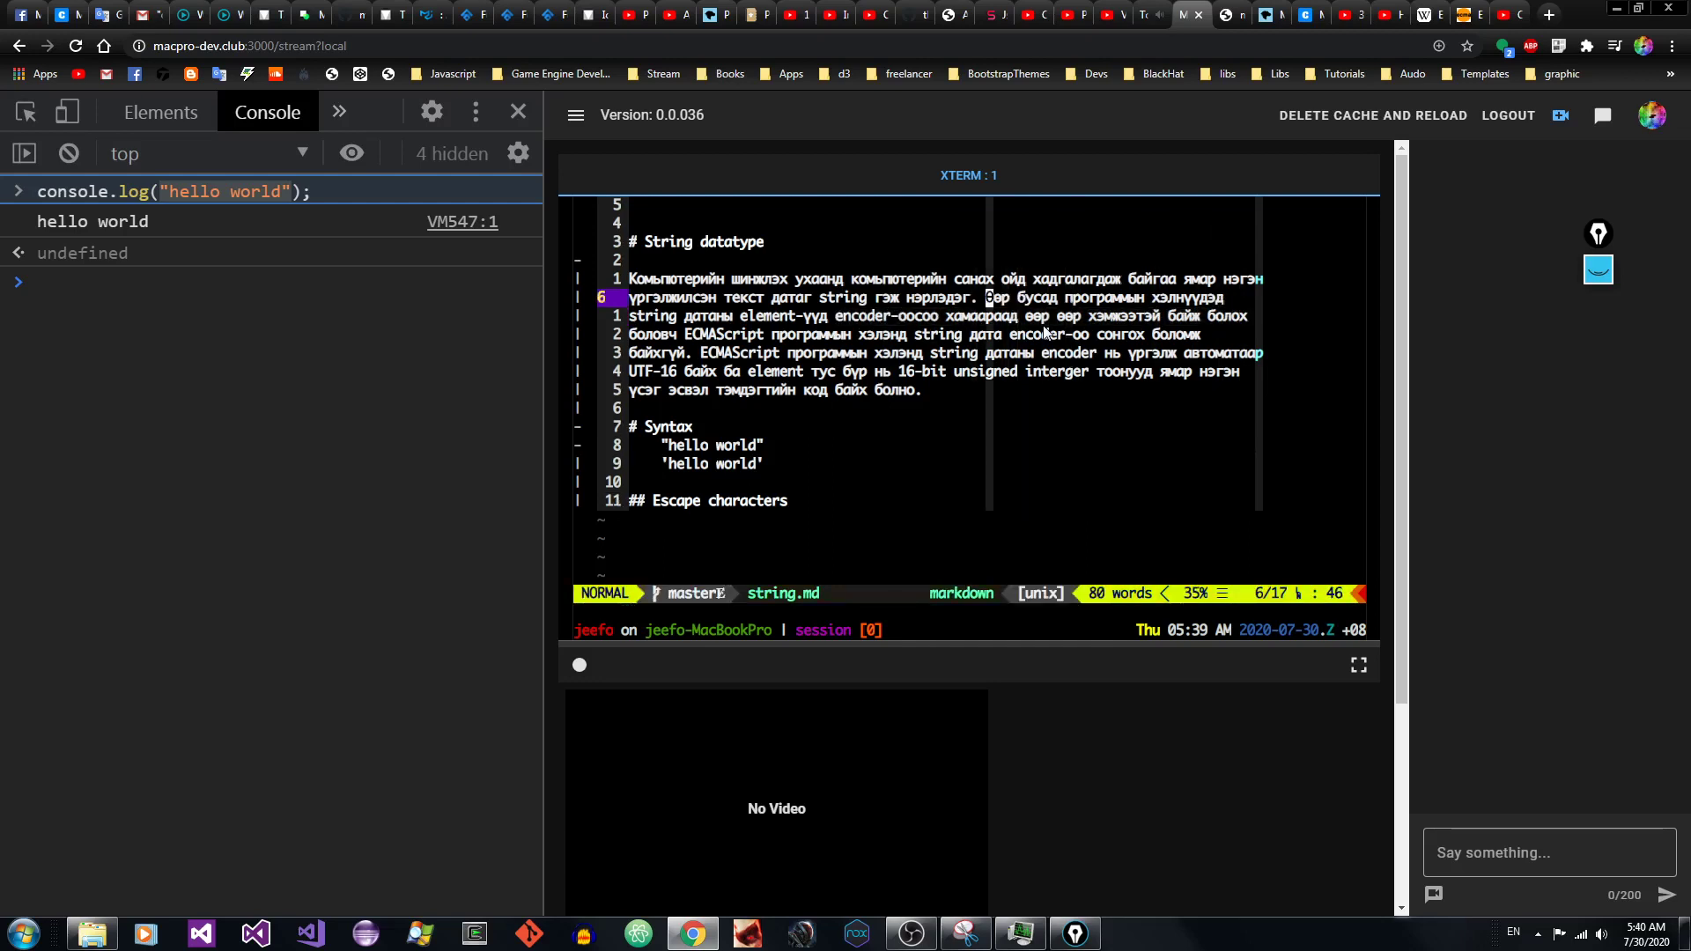
# Step: Follow the second sentence word by word from "Өөр" to "хэлэнд" on the fourth definition line
pyautogui.press('e')
pyautogui.press('e')
pyautogui.press('e')
pyautogui.press('e')
pyautogui.press('e')
pyautogui.press('e')
pyautogui.press('e')
pyautogui.press('e')
pyautogui.press('e')
pyautogui.press('e')
pyautogui.press('e')
pyautogui.press('e')
pyautogui.press('e')
pyautogui.press('e')
pyautogui.press('e')
pyautogui.press('e')
pyautogui.press('e')
pyautogui.press('e')
pyautogui.press('e')
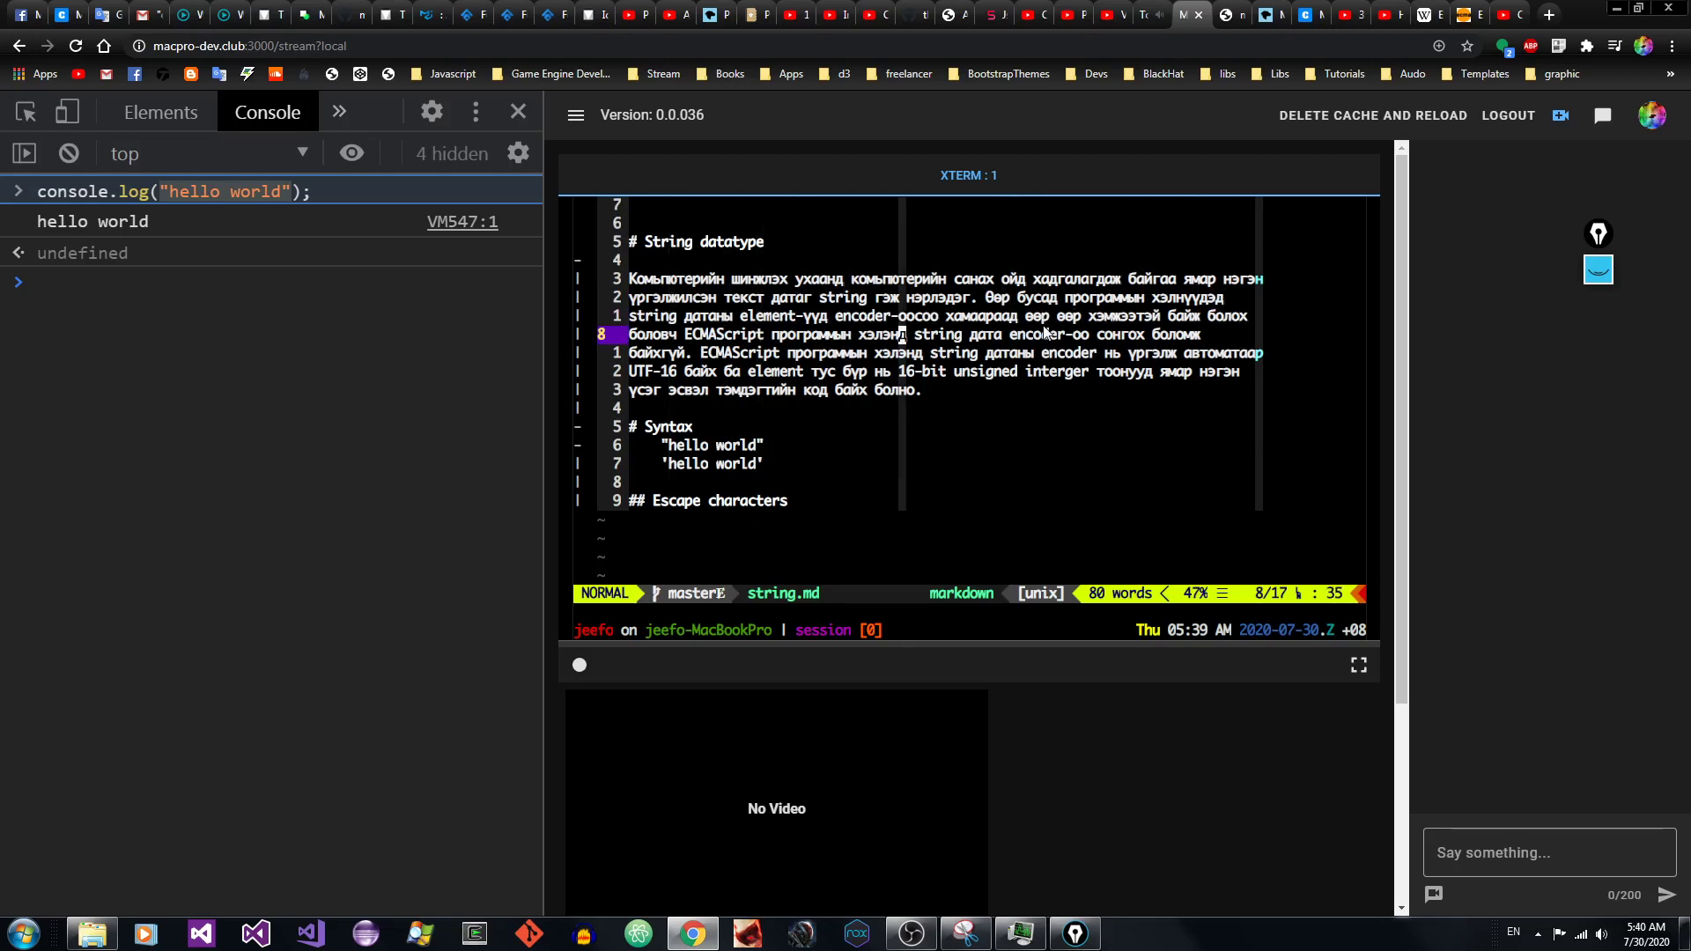
# Step: Follow the rest of the sentence from "string дата encoder-оо" to the full stop after "байхгүй"
pyautogui.press('e')
pyautogui.press('e')
pyautogui.press('e')
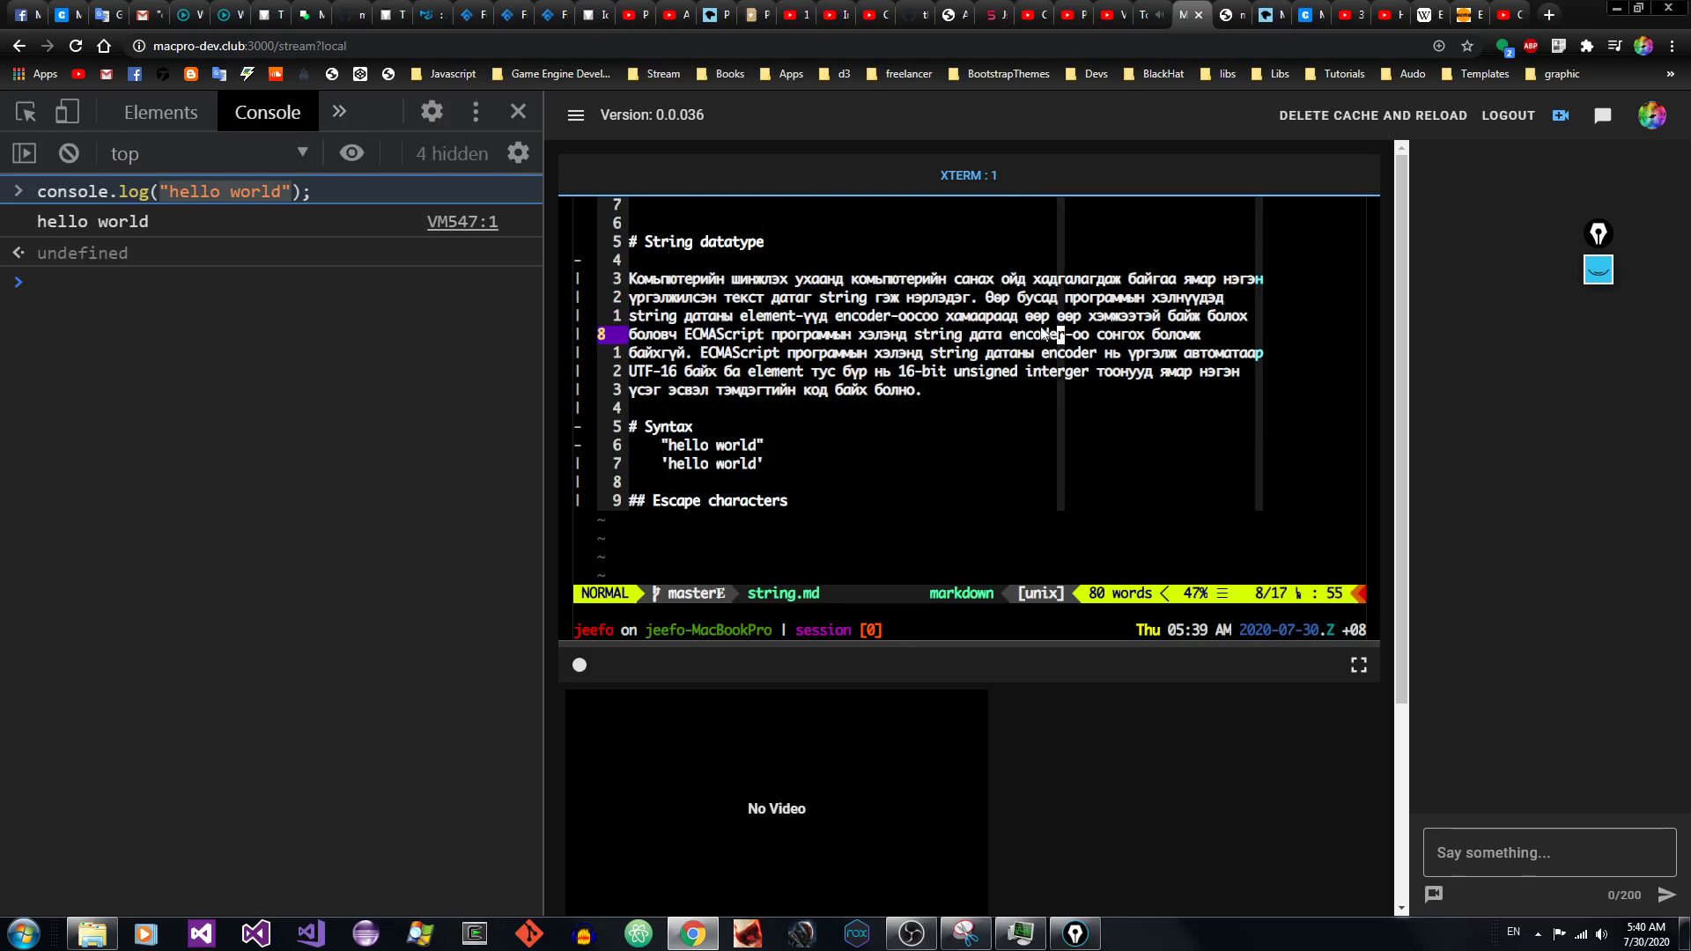
pyautogui.press('l')
pyautogui.press('e')
pyautogui.press('e')
pyautogui.press('e')
pyautogui.press('e')
pyautogui.press('l')
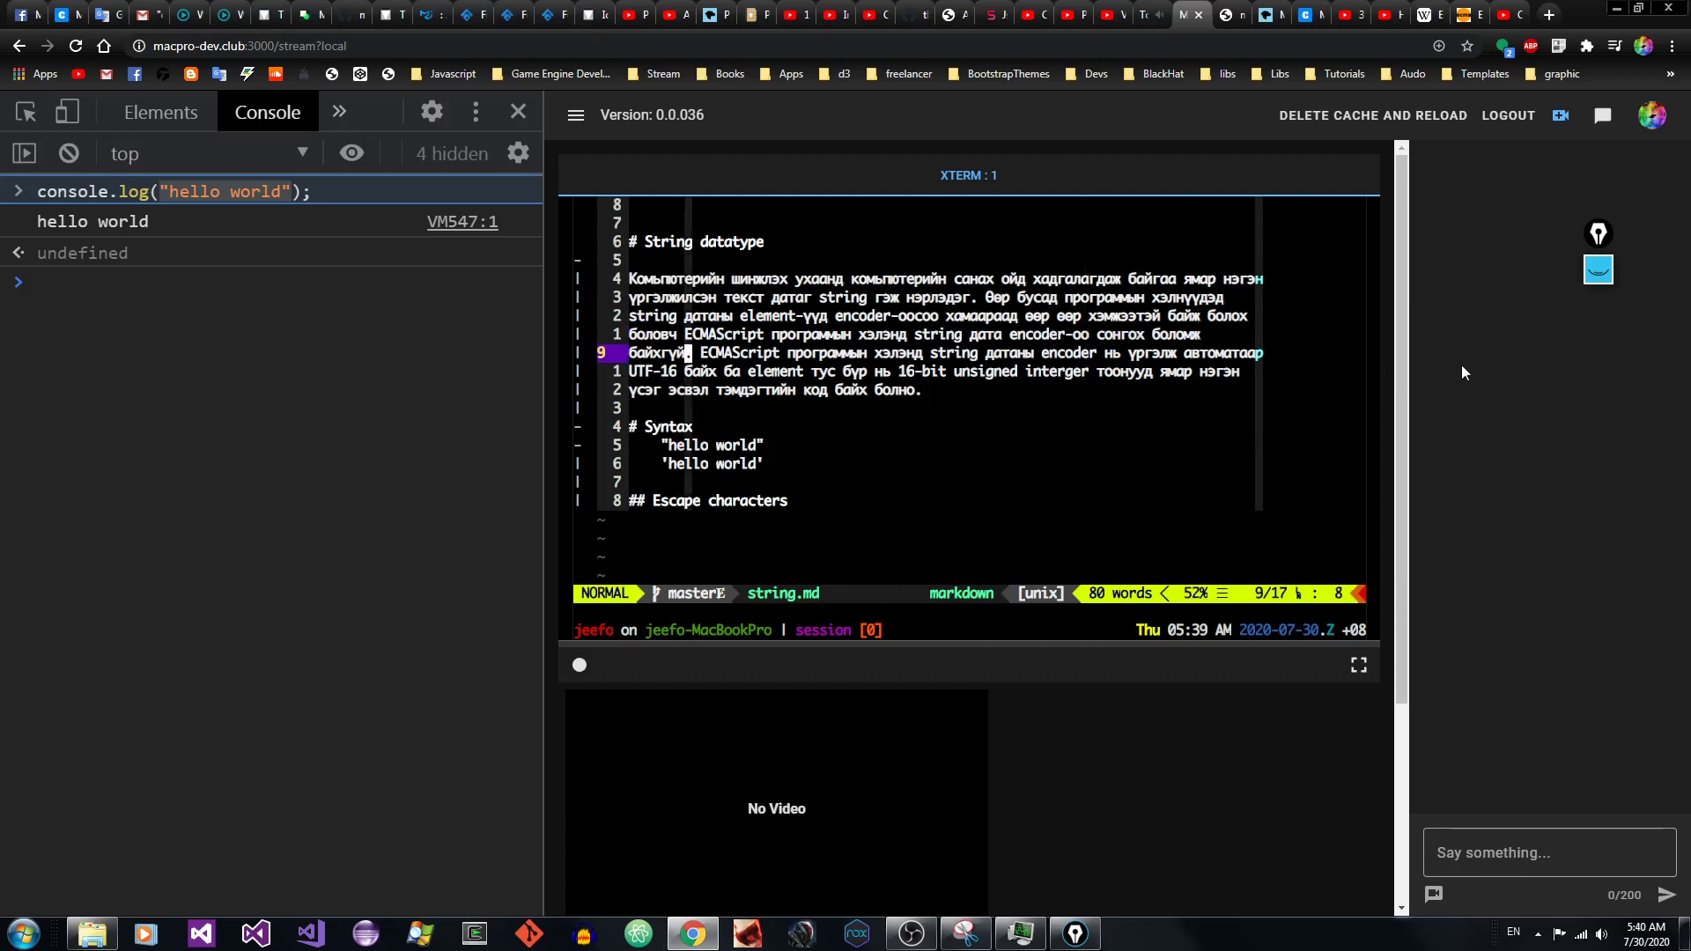
# Step: Join the fifth line of the string definition onto the end of the fourth
pyautogui.press('k')
pyautogui.press('J')
pyautogui.press('h')
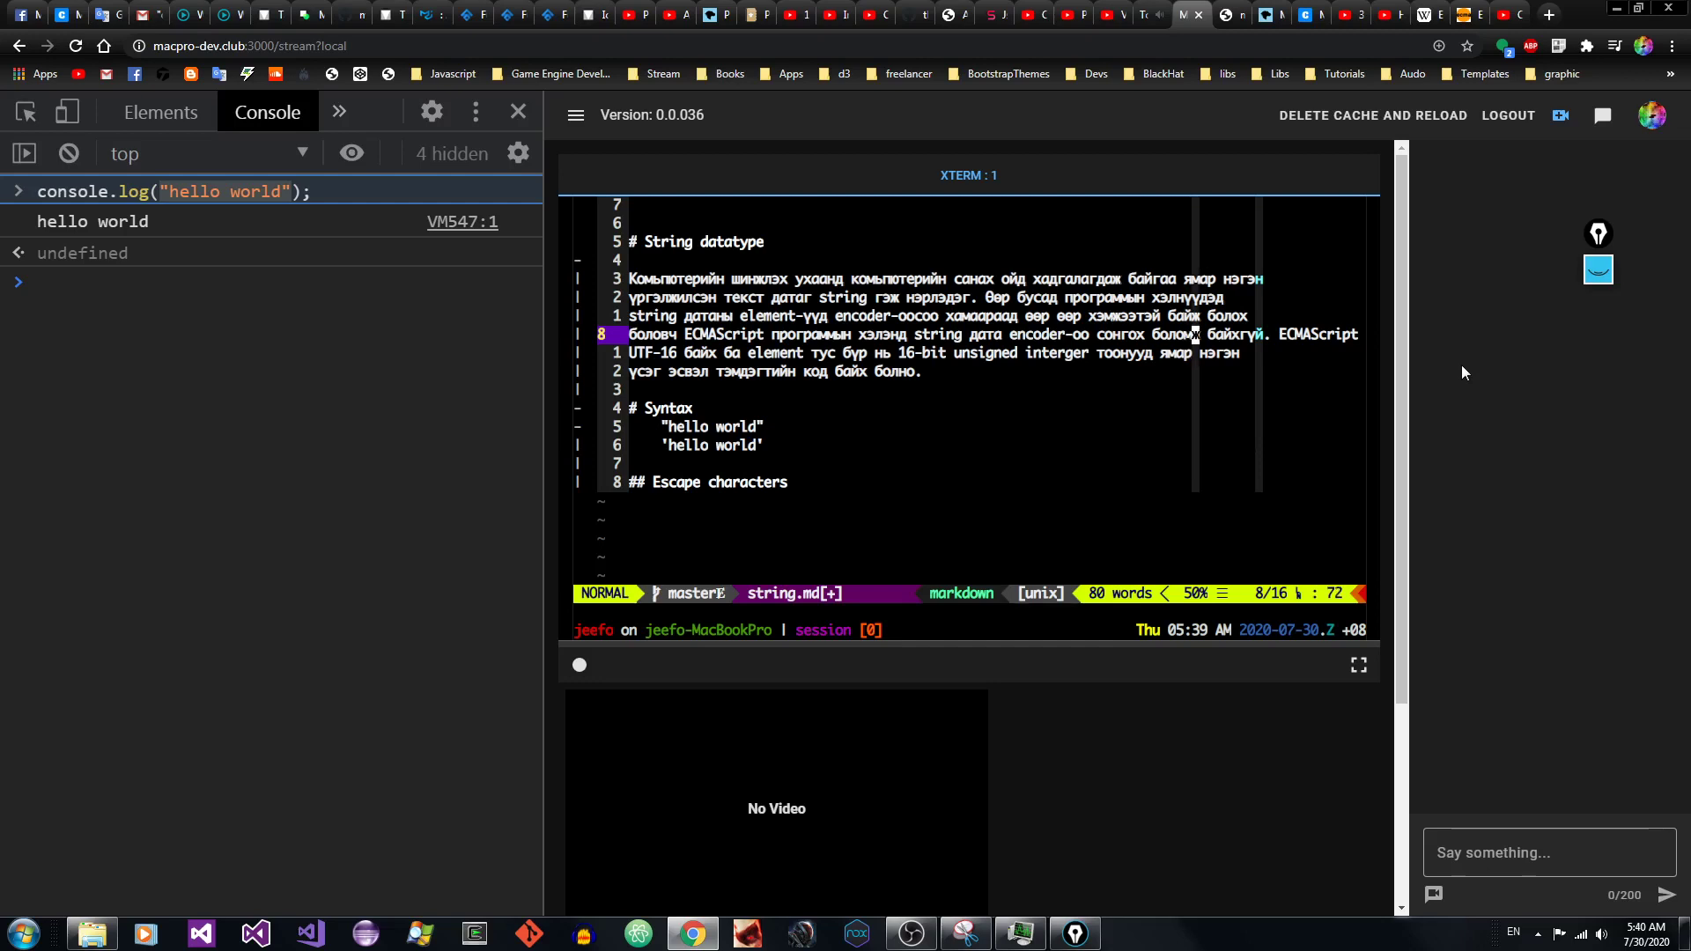
# Step: Delete "ж байх" from "боломж байхгүй" on the joined definition line
pyautogui.press('v')
pyautogui.press('e')
pyautogui.press('h')
pyautogui.press('h')
pyautogui.press('h')
pyautogui.press('d')
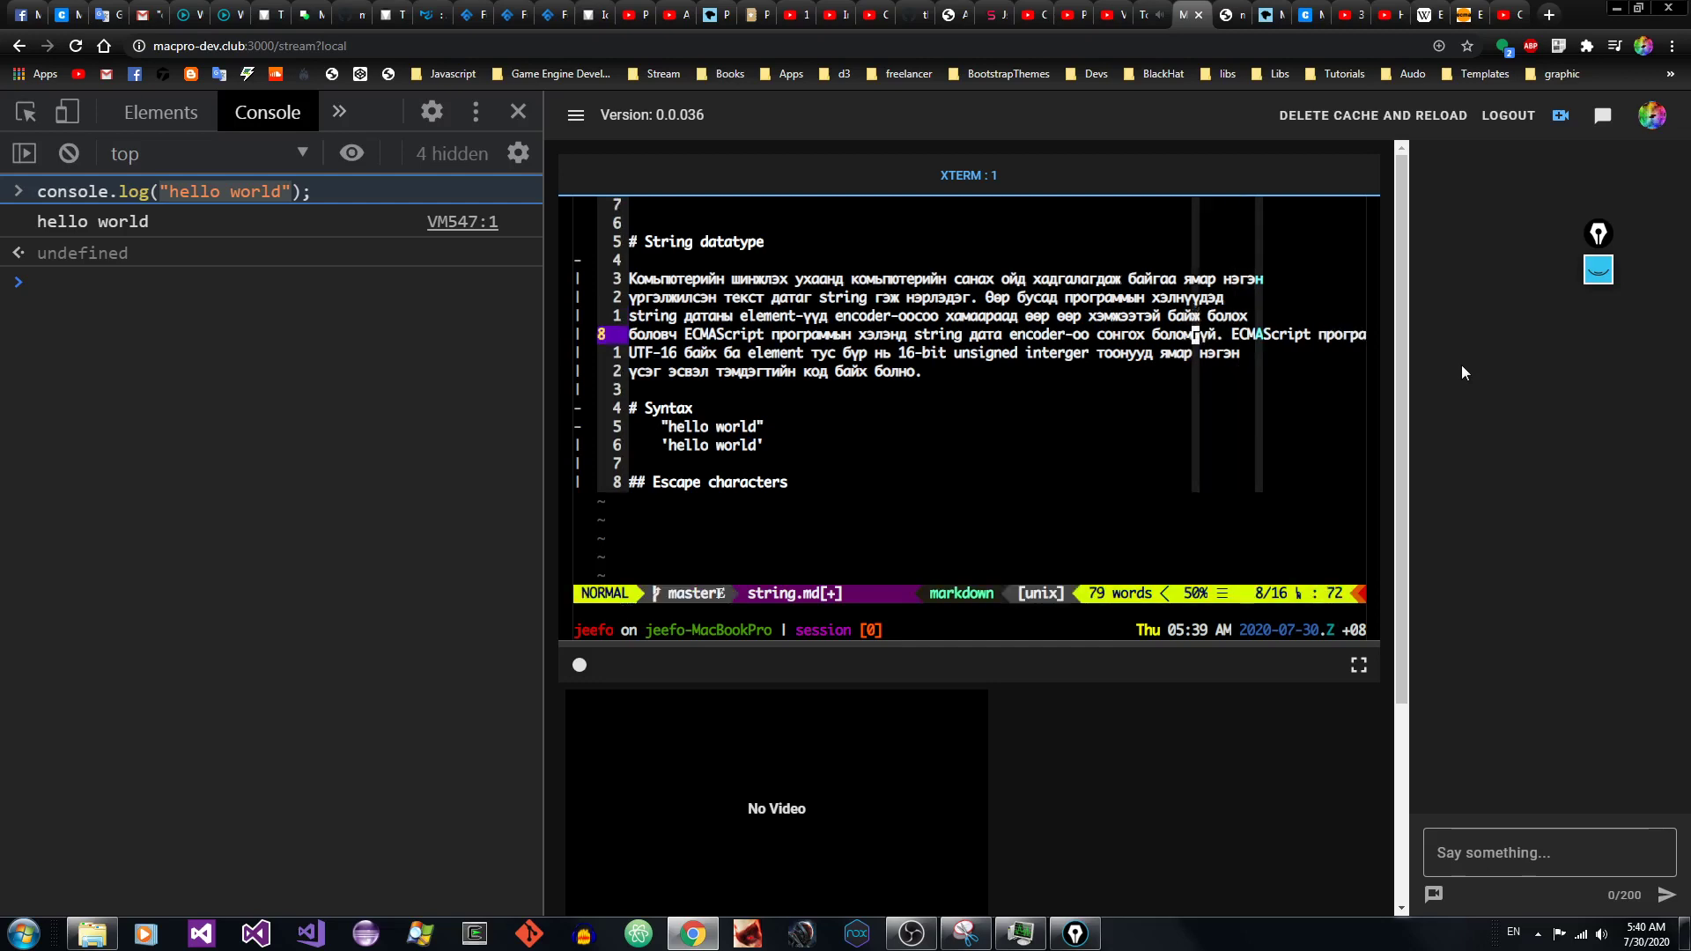
# Step: Try breaking the long definition line with a line break, joining the following lines and rewrapping the text to the line width
pyautogui.press('f')
pyautogui.press('space')
pyautogui.press('r')
pyautogui.press('Return')
pyautogui.press('j')
pyautogui.press('k')
pyautogui.press('J')
pyautogui.press('J')
pyautogui.press('V')
pyautogui.press('g')
pyautogui.press('q')
# Step: Reread the rewrapped string definition, following its lines word by word to check the wording
pyautogui.press('k')
pyautogui.press('k')
pyautogui.press('k')
pyautogui.press('k')
pyautogui.press('j')
pyautogui.press('j')
pyautogui.press('b')
pyautogui.press('e')
pyautogui.press('e')
pyautogui.press('e')
pyautogui.press('e')
pyautogui.press('e')
pyautogui.press('e')
pyautogui.press('e')
# Step: Undo the recent edits to the string definition back to its saved wording with "боломж байхгүй"
pyautogui.press('u')
pyautogui.press('u')
pyautogui.press('u')
pyautogui.press('u')
pyautogui.press('u')
# Step: Follow the clause word by word from "баловч ECMAScript" on the fourth definition line to "байхгүй." on the fifth
pyautogui.press('k')
pyautogui.press('j')
pyautogui.press('e')
pyautogui.press('e')
pyautogui.press('e')
pyautogui.press('e')
pyautogui.press('e')
pyautogui.press('e')
pyautogui.press('e')
pyautogui.press('e')
pyautogui.press('e')
pyautogui.press('e')
pyautogui.press('e')
pyautogui.press('l')
pyautogui.press('l')
pyautogui.press('e')
pyautogui.press('e')
# Step: Follow the next sentence on the fifth definition line from "ECMAScript программын" to "encoder"
pyautogui.press('e')
pyautogui.press('e')
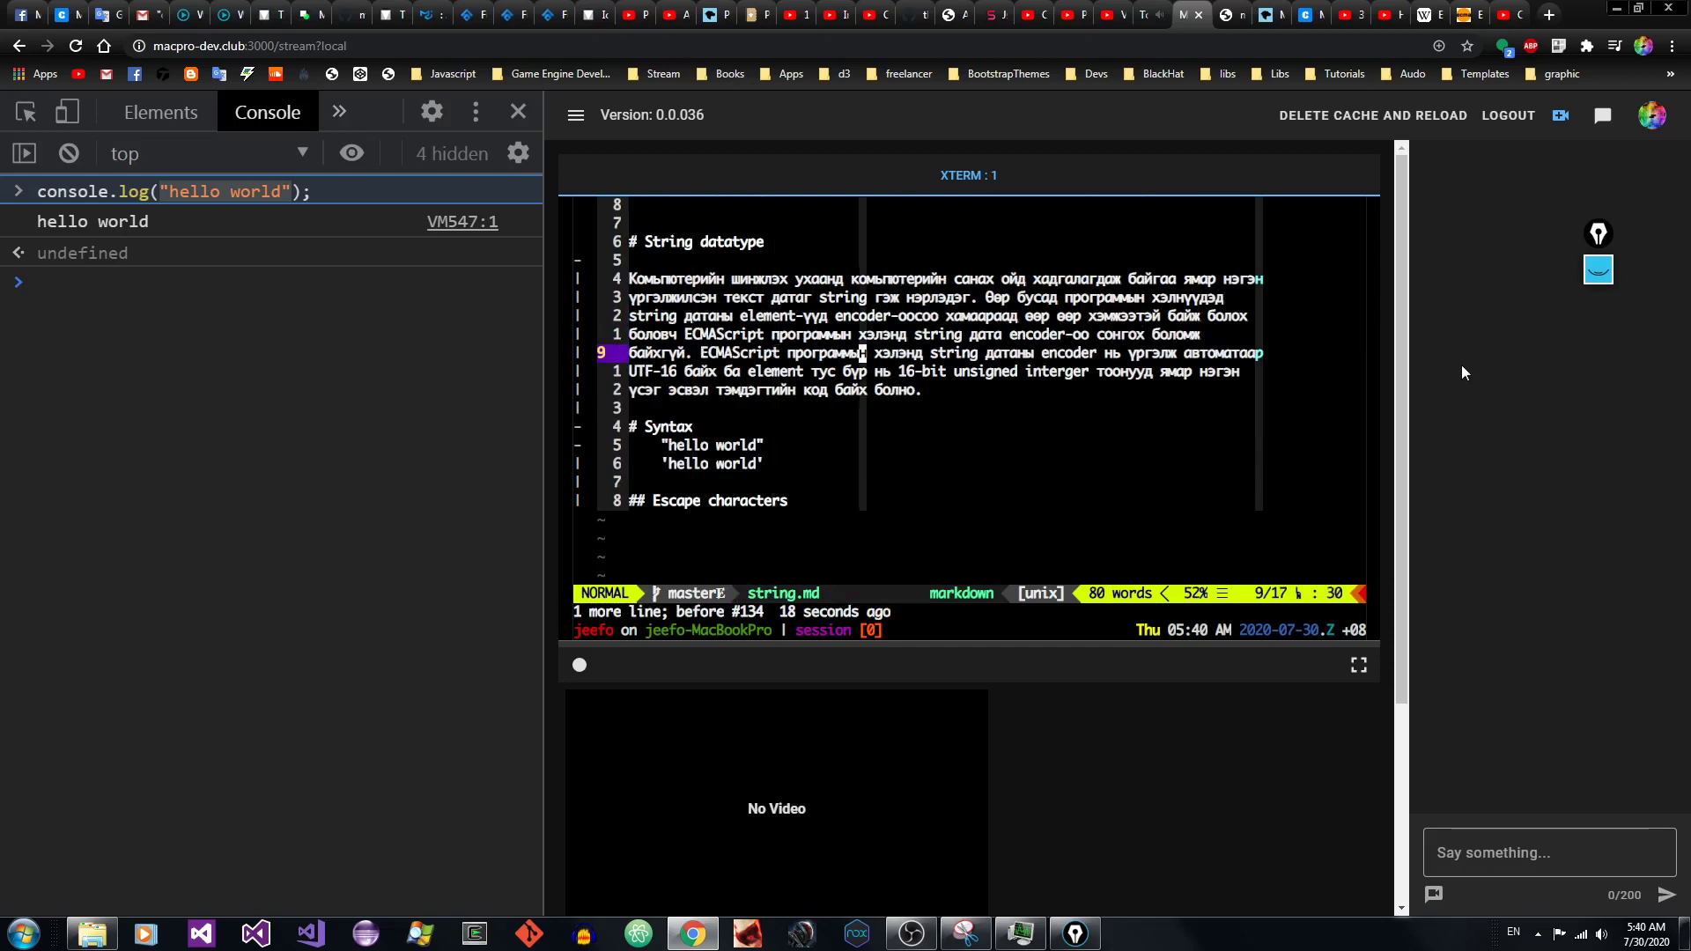
pyautogui.press('e')
pyautogui.press('e')
pyautogui.press('e')
pyautogui.press('e')
pyautogui.press('e')
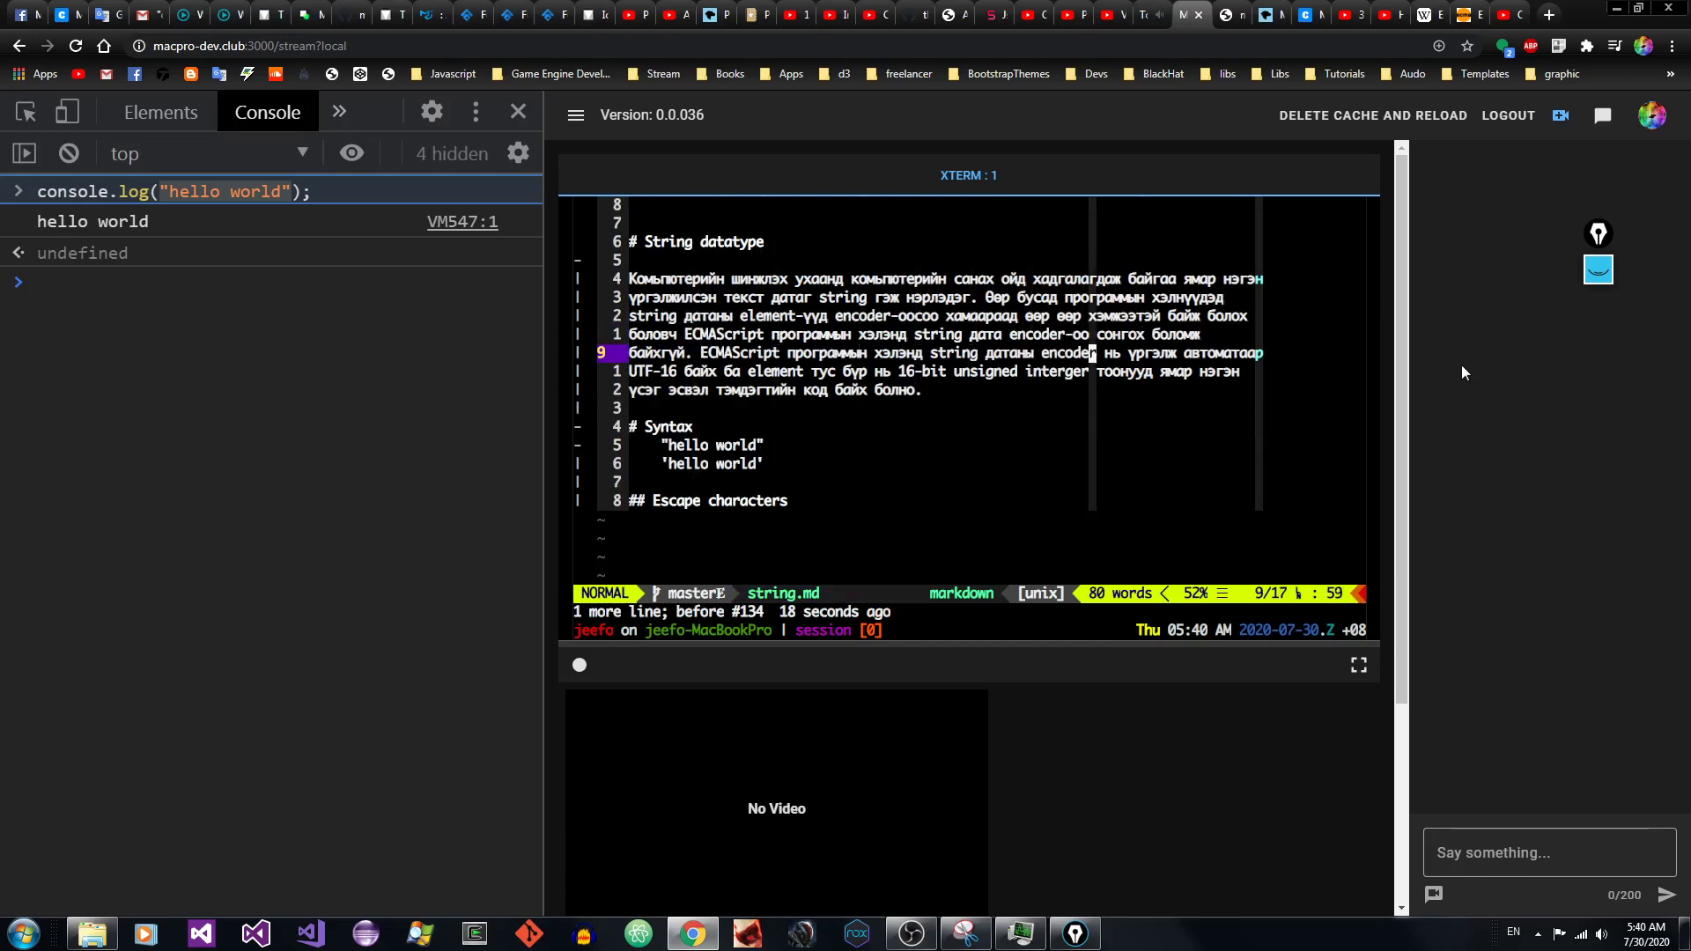
# Step: Highlight "UTF-16 байх ба" at the start of the sixth definition line, and clear the selection
pyautogui.press('w')
pyautogui.press('v')
pyautogui.press('l')
pyautogui.press('l')
pyautogui.press('l')
pyautogui.press('l')
pyautogui.press('l')
pyautogui.press('l')
pyautogui.press('w')
pyautogui.press('w')
pyautogui.press('w')
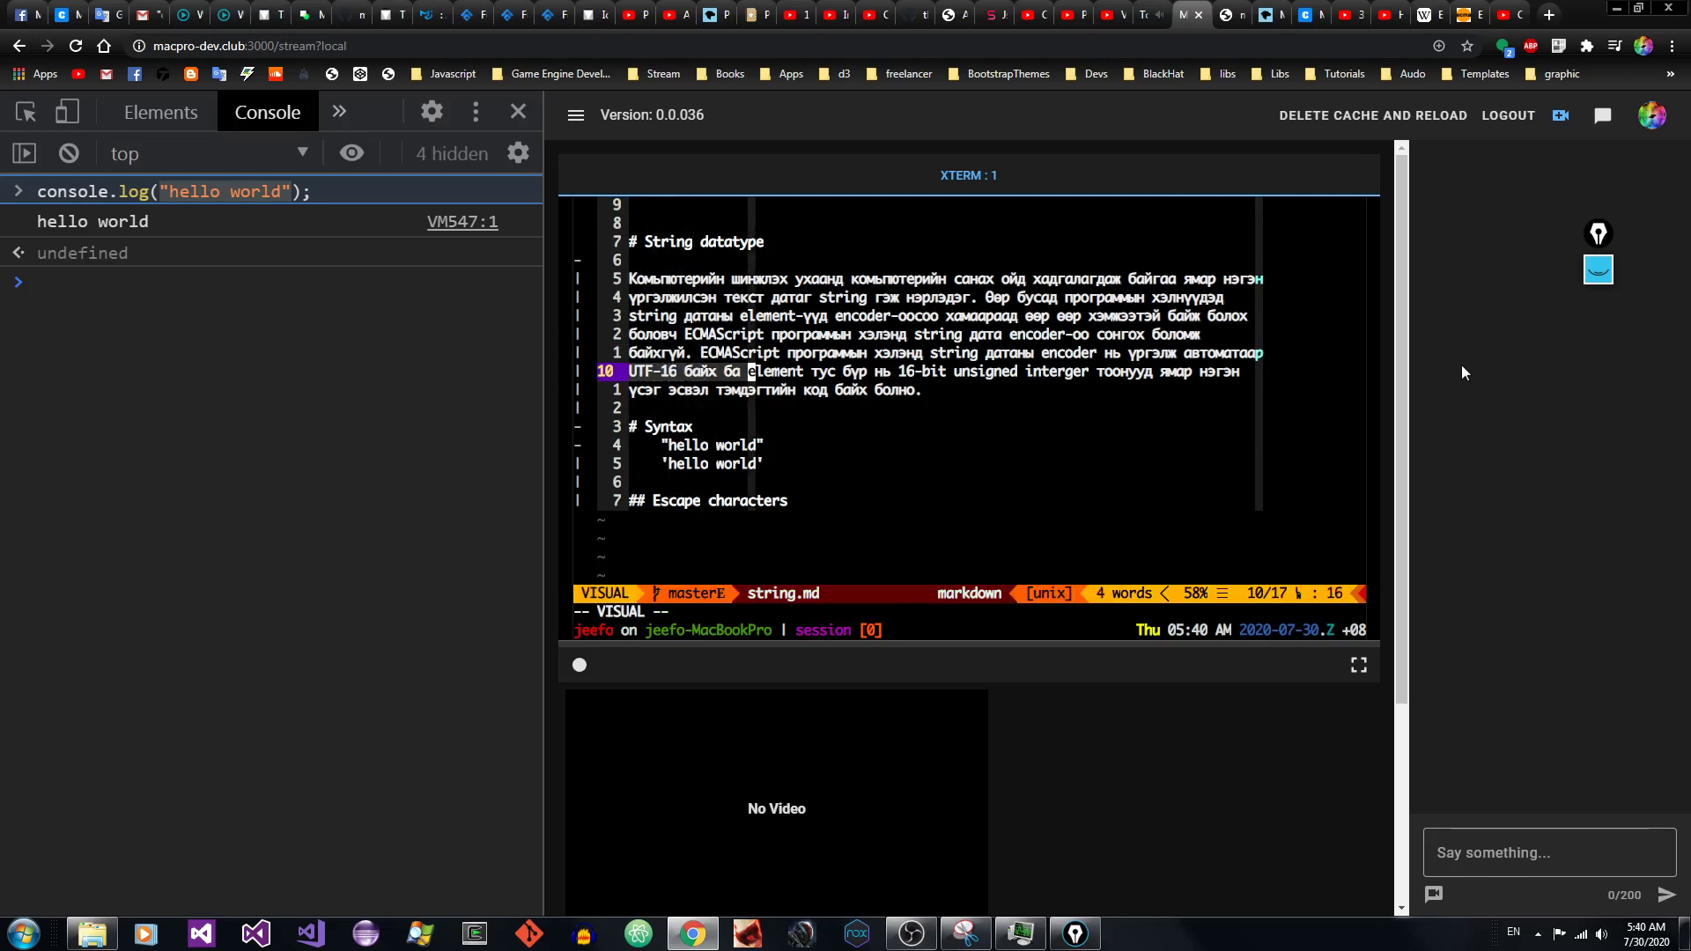
pyautogui.press('Escape')
# Step: Follow the words from "element" to "нь" on the sixth definition line and start highlighting "16-bit"
pyautogui.press('e')
pyautogui.press('e')
pyautogui.press('e')
pyautogui.press('e')
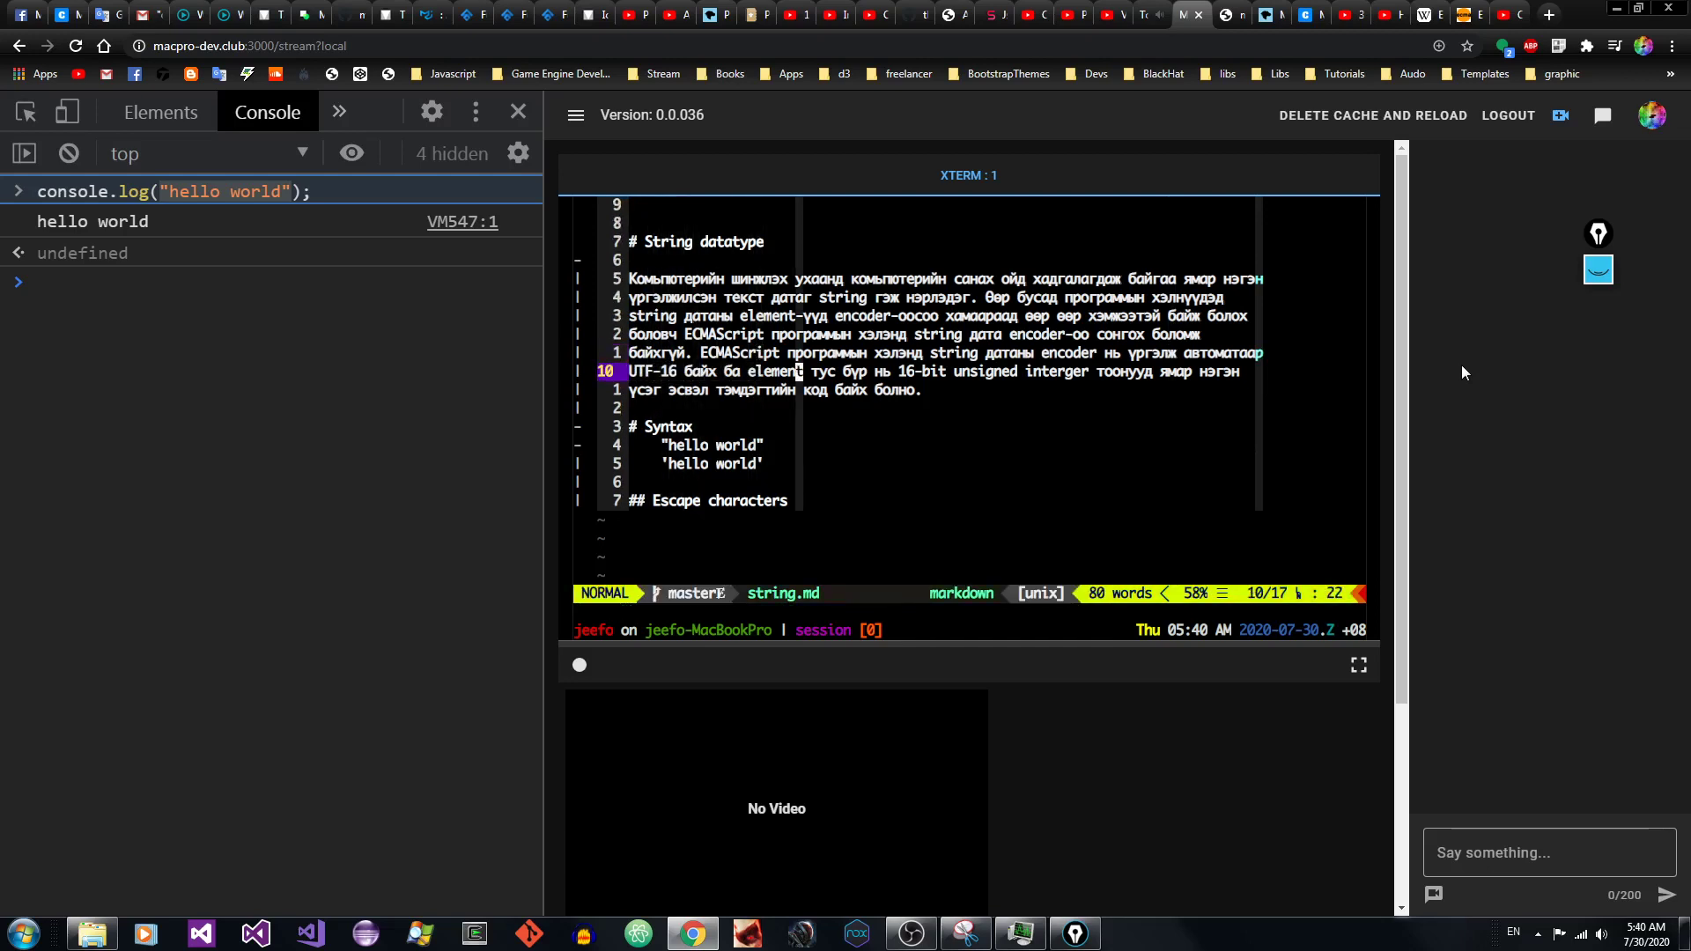
pyautogui.press('e')
pyautogui.press('b')
pyautogui.press('v')
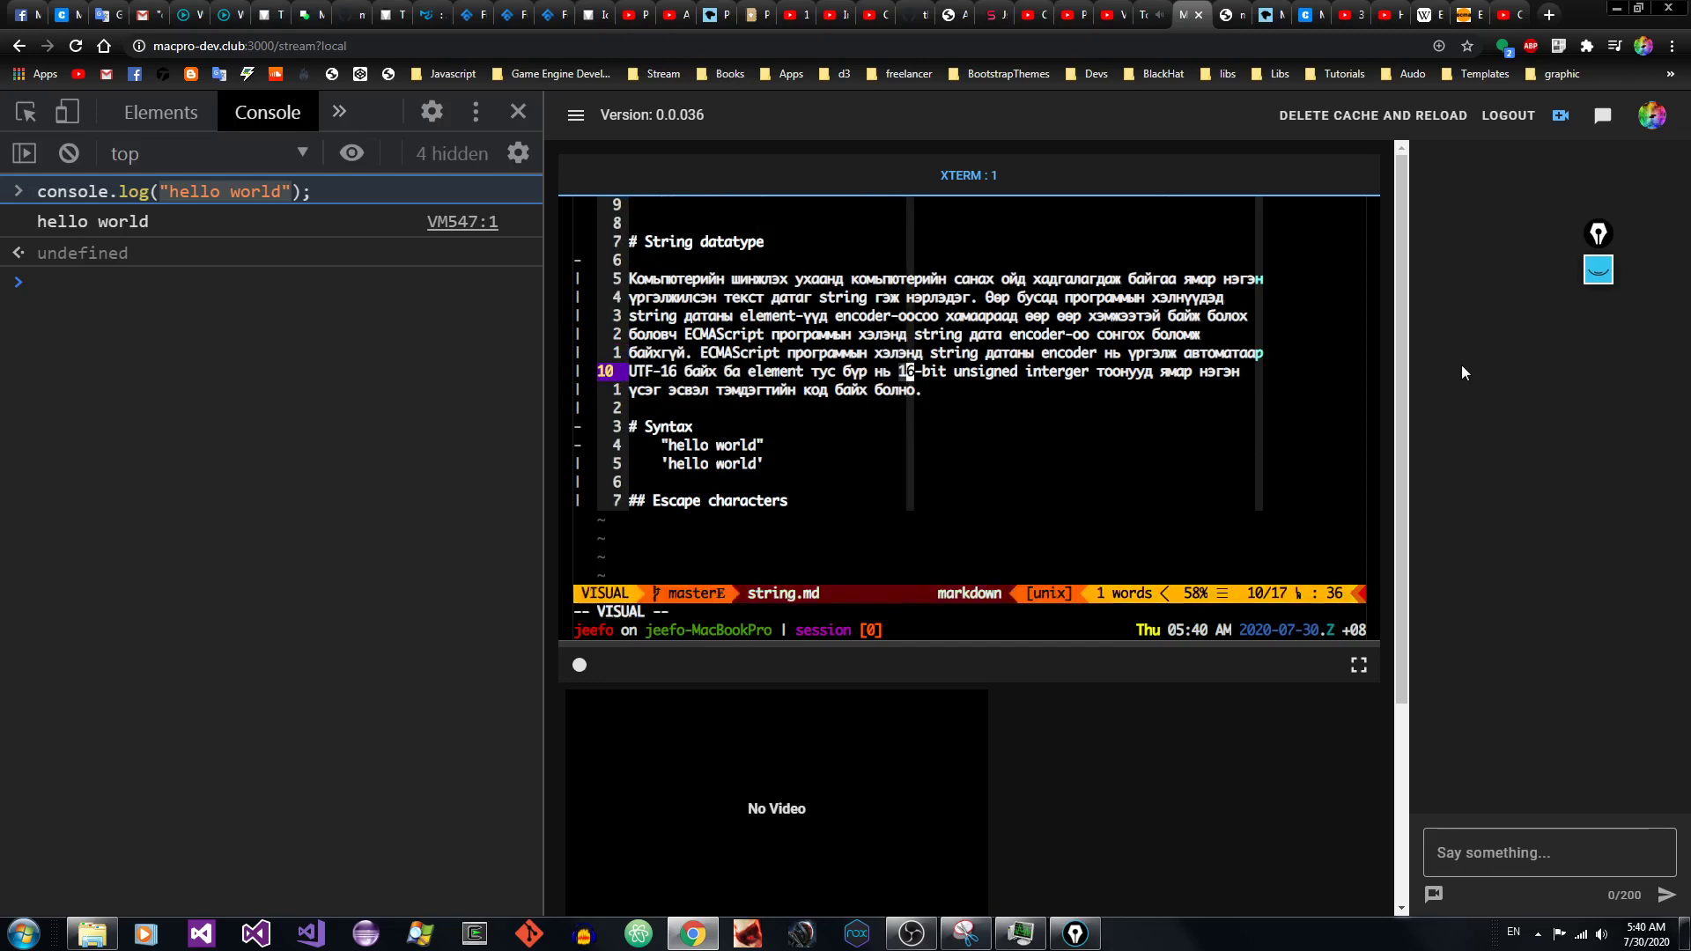
# Step: Extend the selection in string.md from "16-bit unsigned interger" through "код" on the following line
pyautogui.press('E')
pyautogui.press('E')
pyautogui.press('E')
pyautogui.press('E')
pyautogui.press('E')
pyautogui.press('E')
pyautogui.press('E')
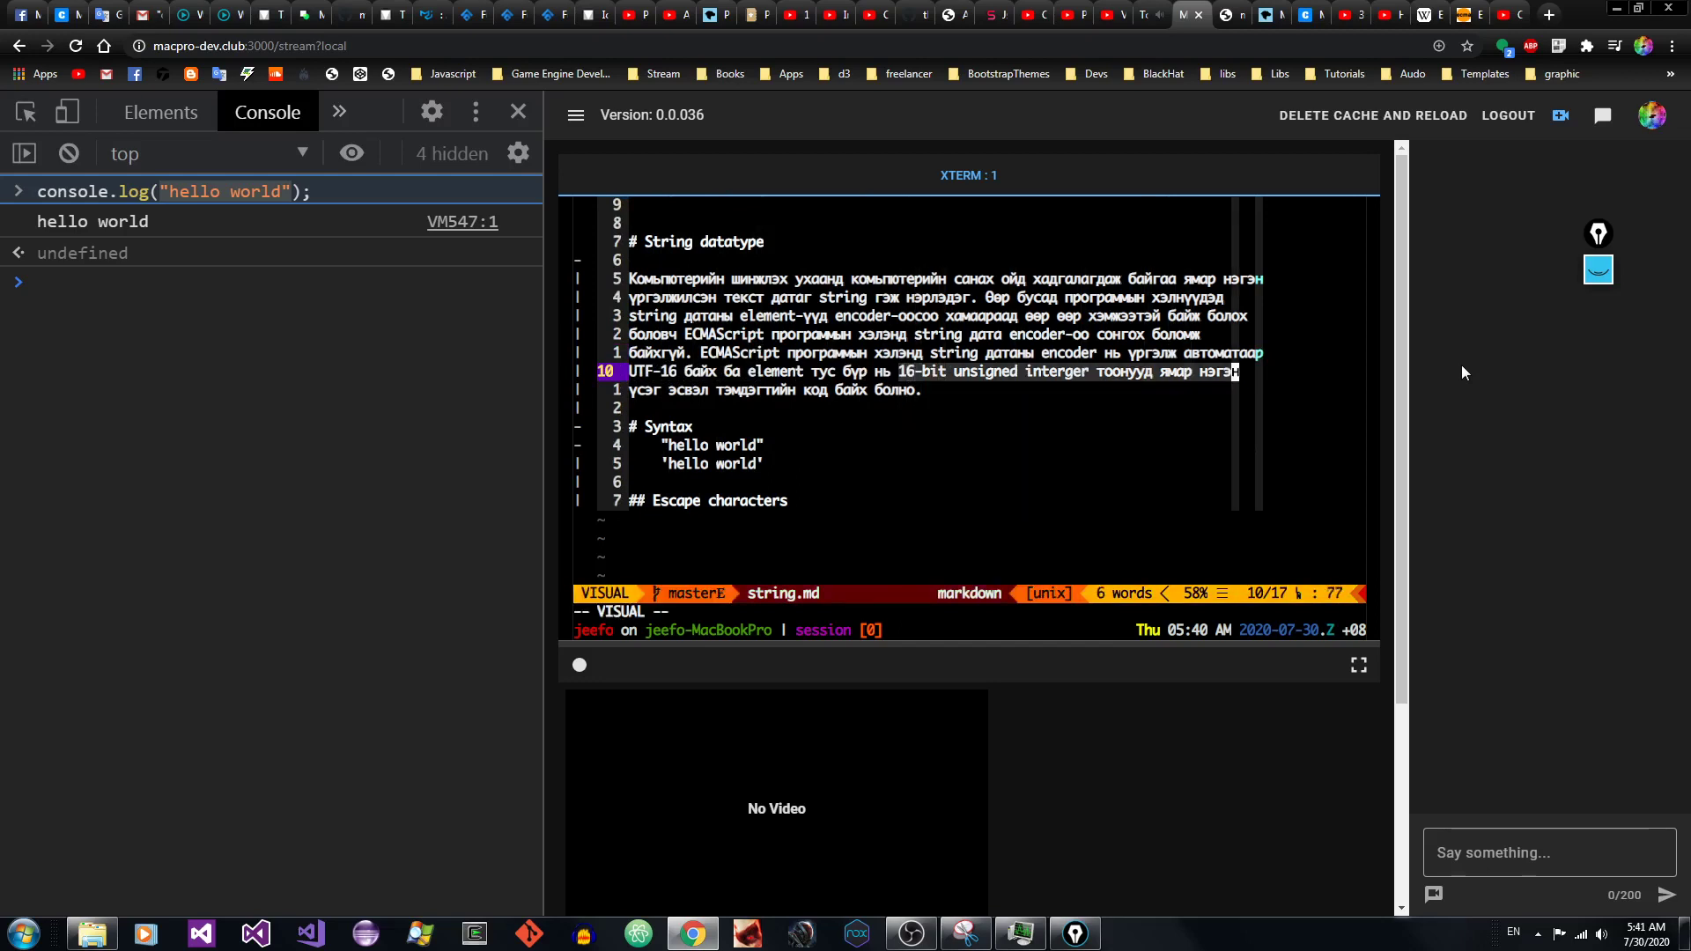
pyautogui.press('e')
pyautogui.press('e')
pyautogui.press('e')
pyautogui.press('e')
pyautogui.press('e')
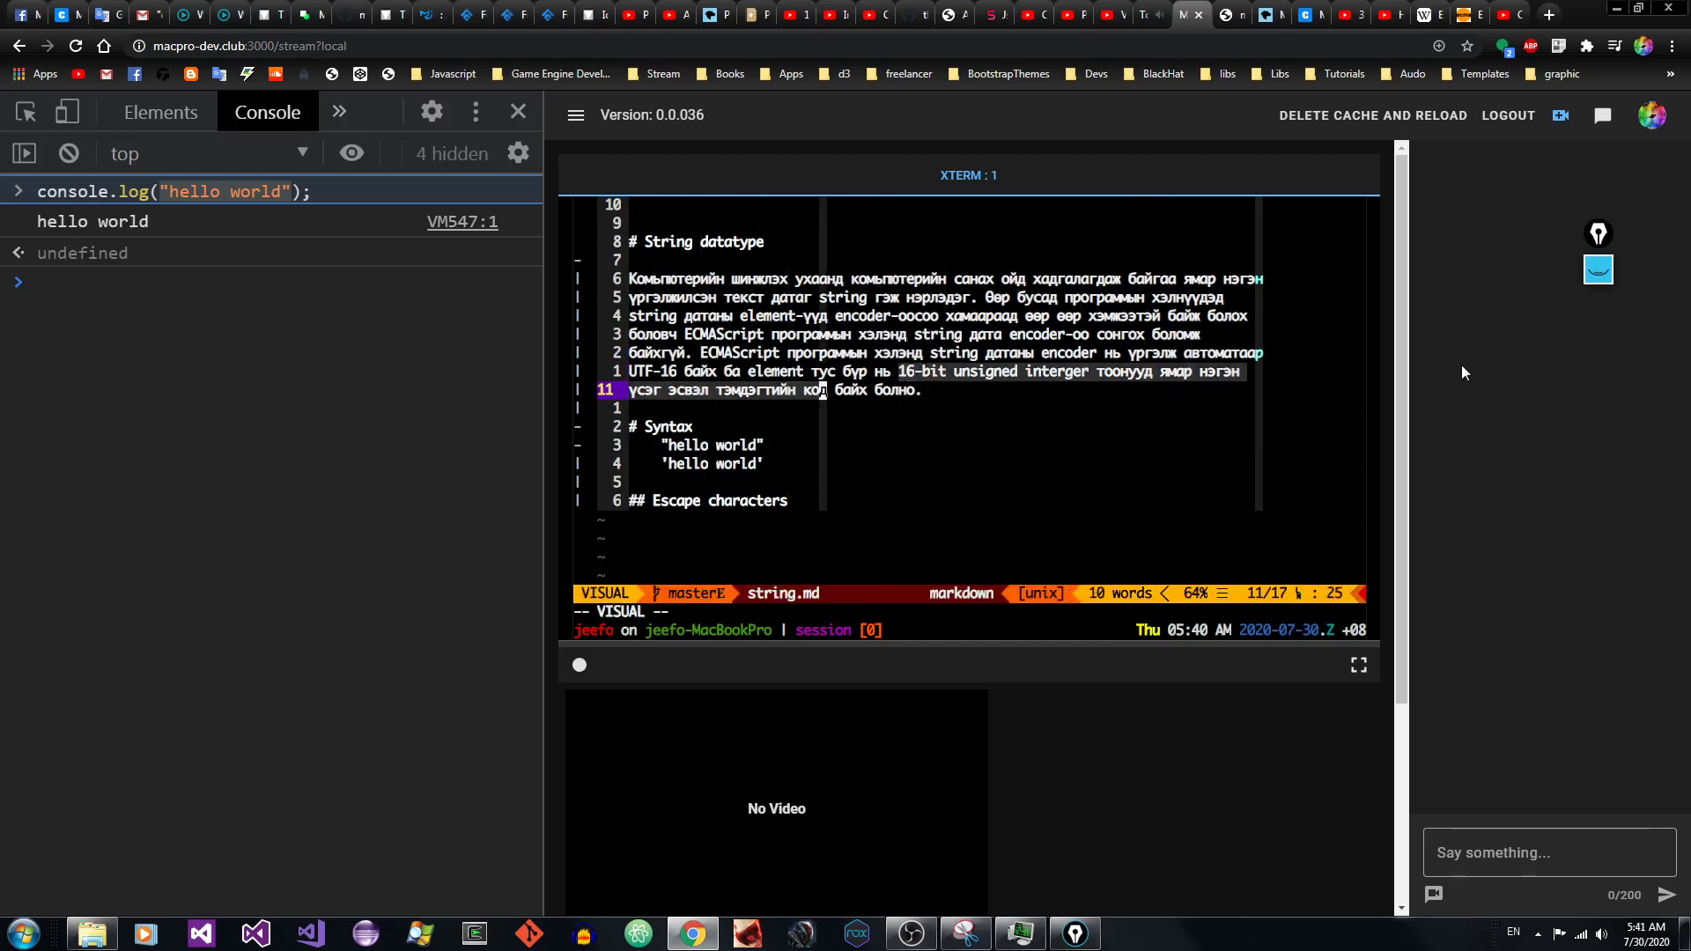
# Step: Clear the selection, highlight "UTF-16" at the start of line 10, and return to Normal mode
pyautogui.press('Escape')
pyautogui.press('k')
pyautogui.press('b')
pyautogui.press('b')
pyautogui.press('b')
pyautogui.press('b')
pyautogui.press('b')
pyautogui.press('b')
pyautogui.press('v')
pyautogui.press('e')
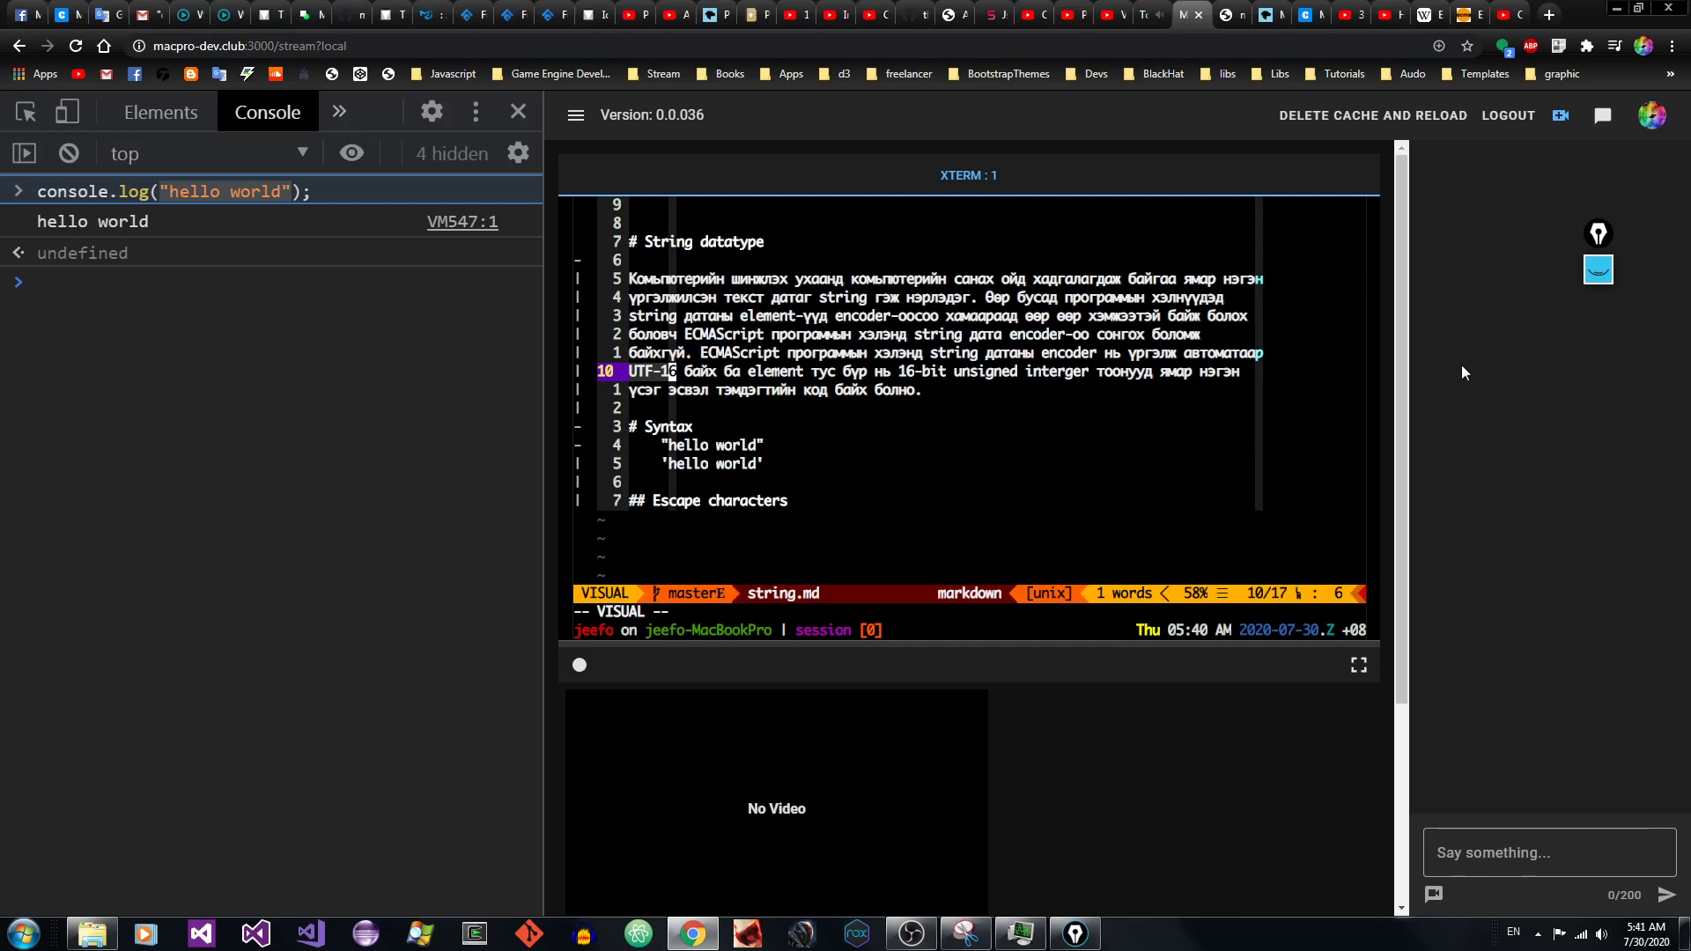
pyautogui.press('Escape')
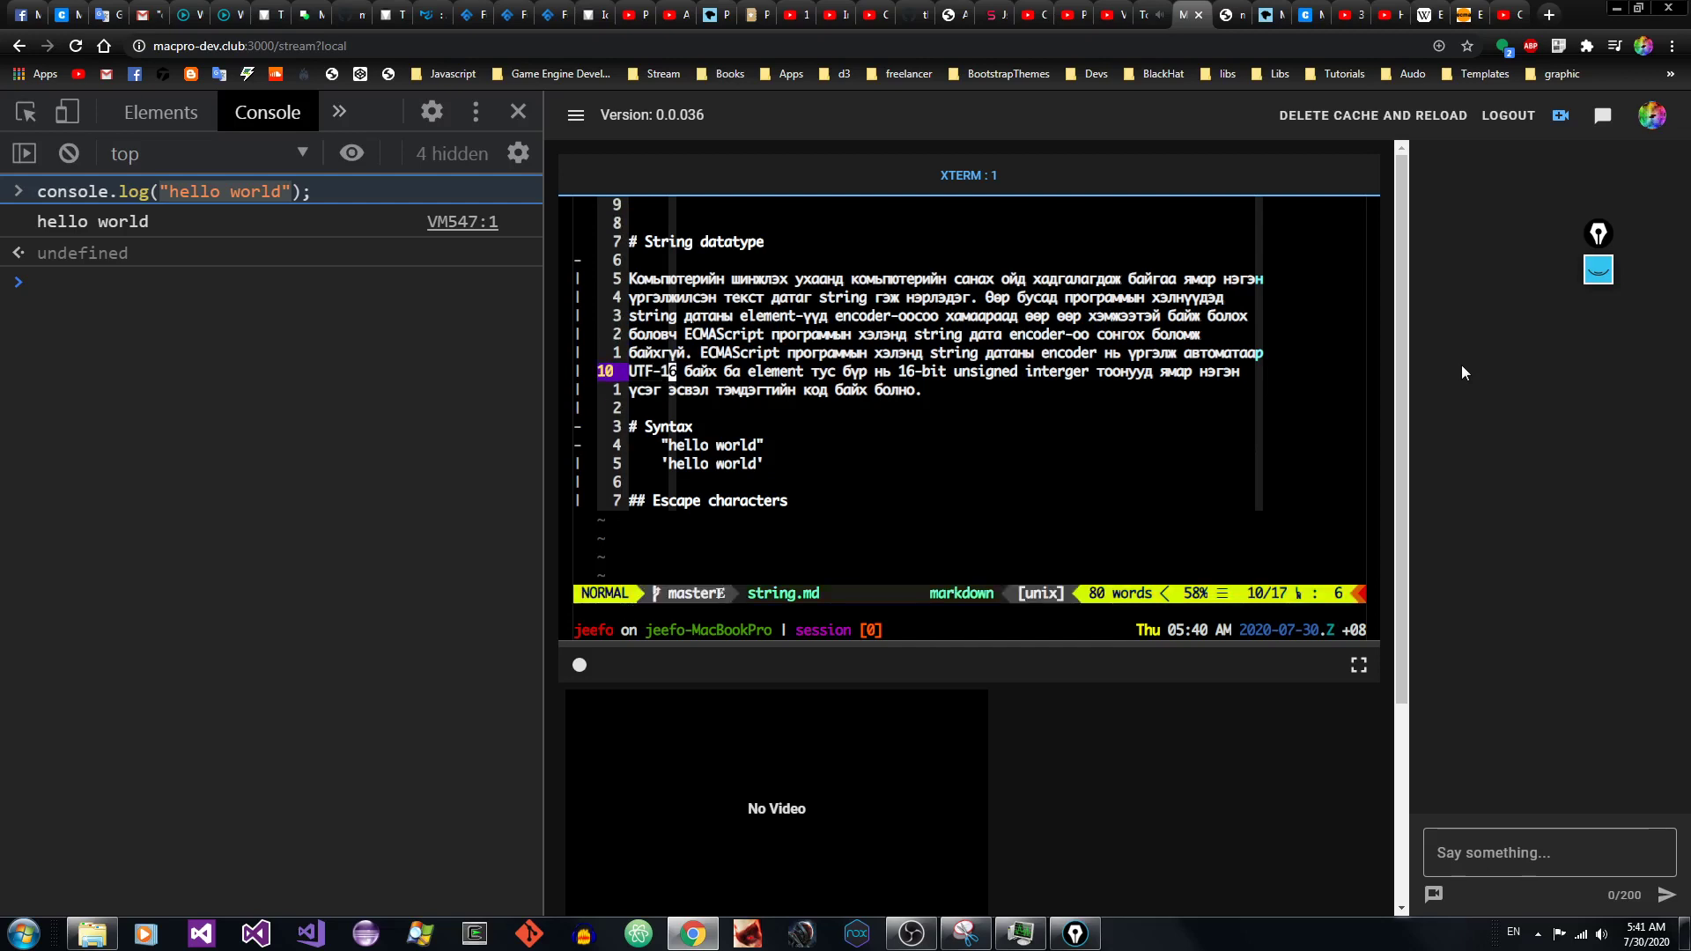
# Step: Read along line 10 of string.md from "UTF-16" to the word "interger"
pyautogui.press('l')
pyautogui.press('l')
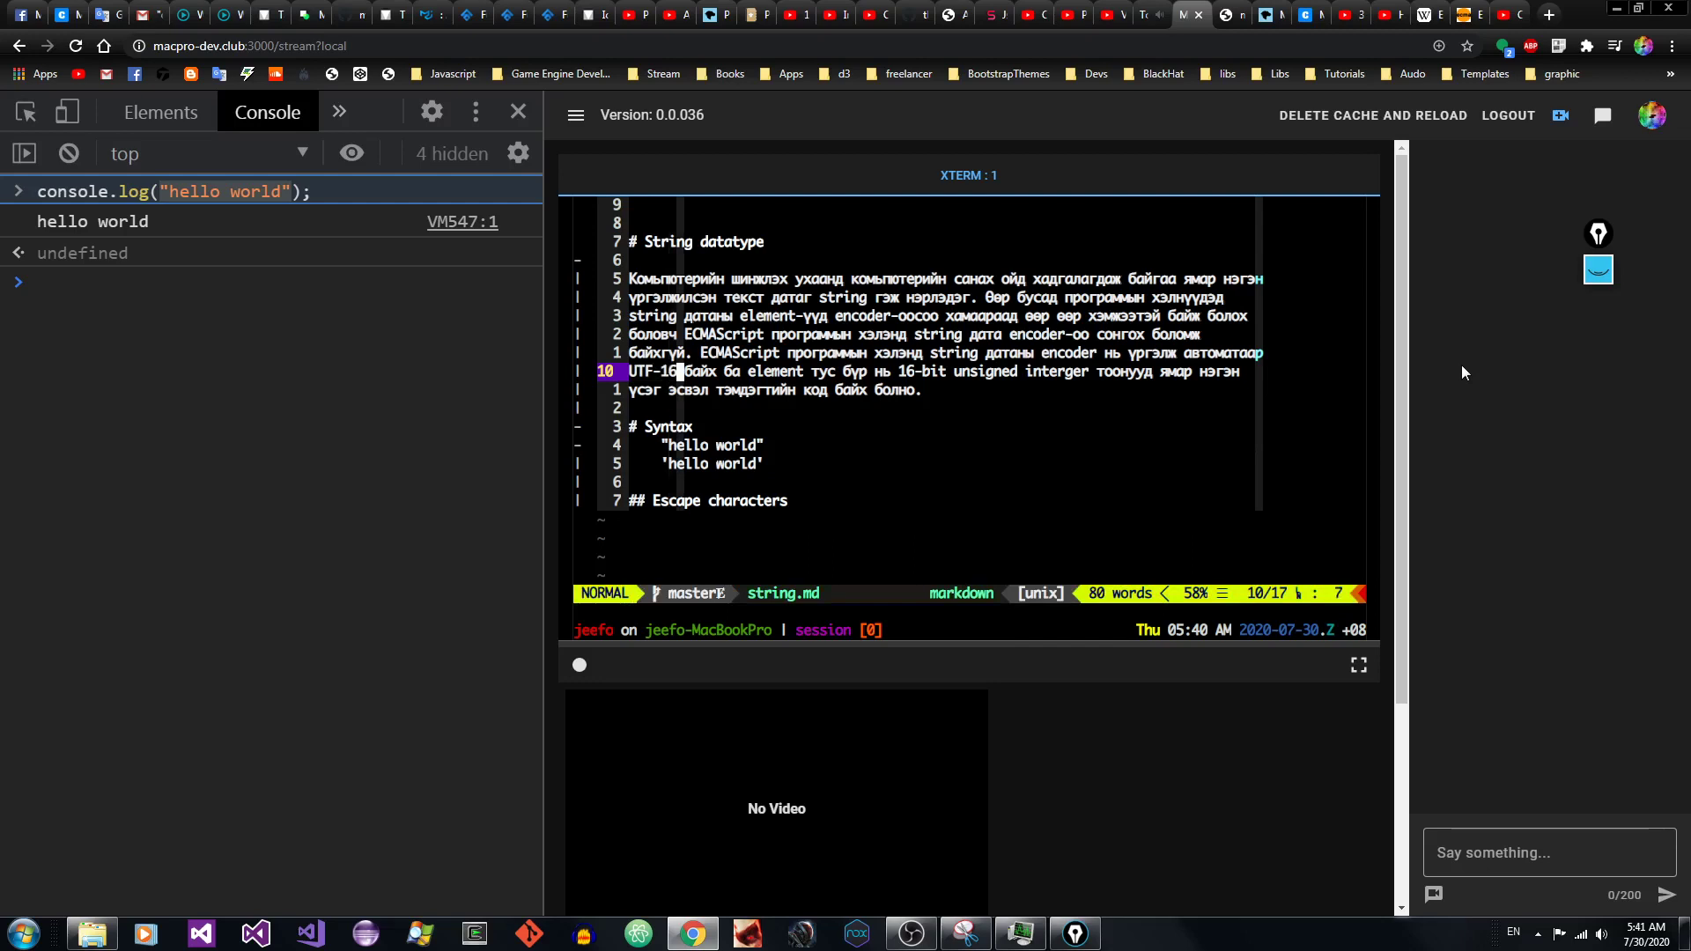
pyautogui.press('e')
pyautogui.press('e')
pyautogui.press('e')
pyautogui.press('e')
pyautogui.press('e')
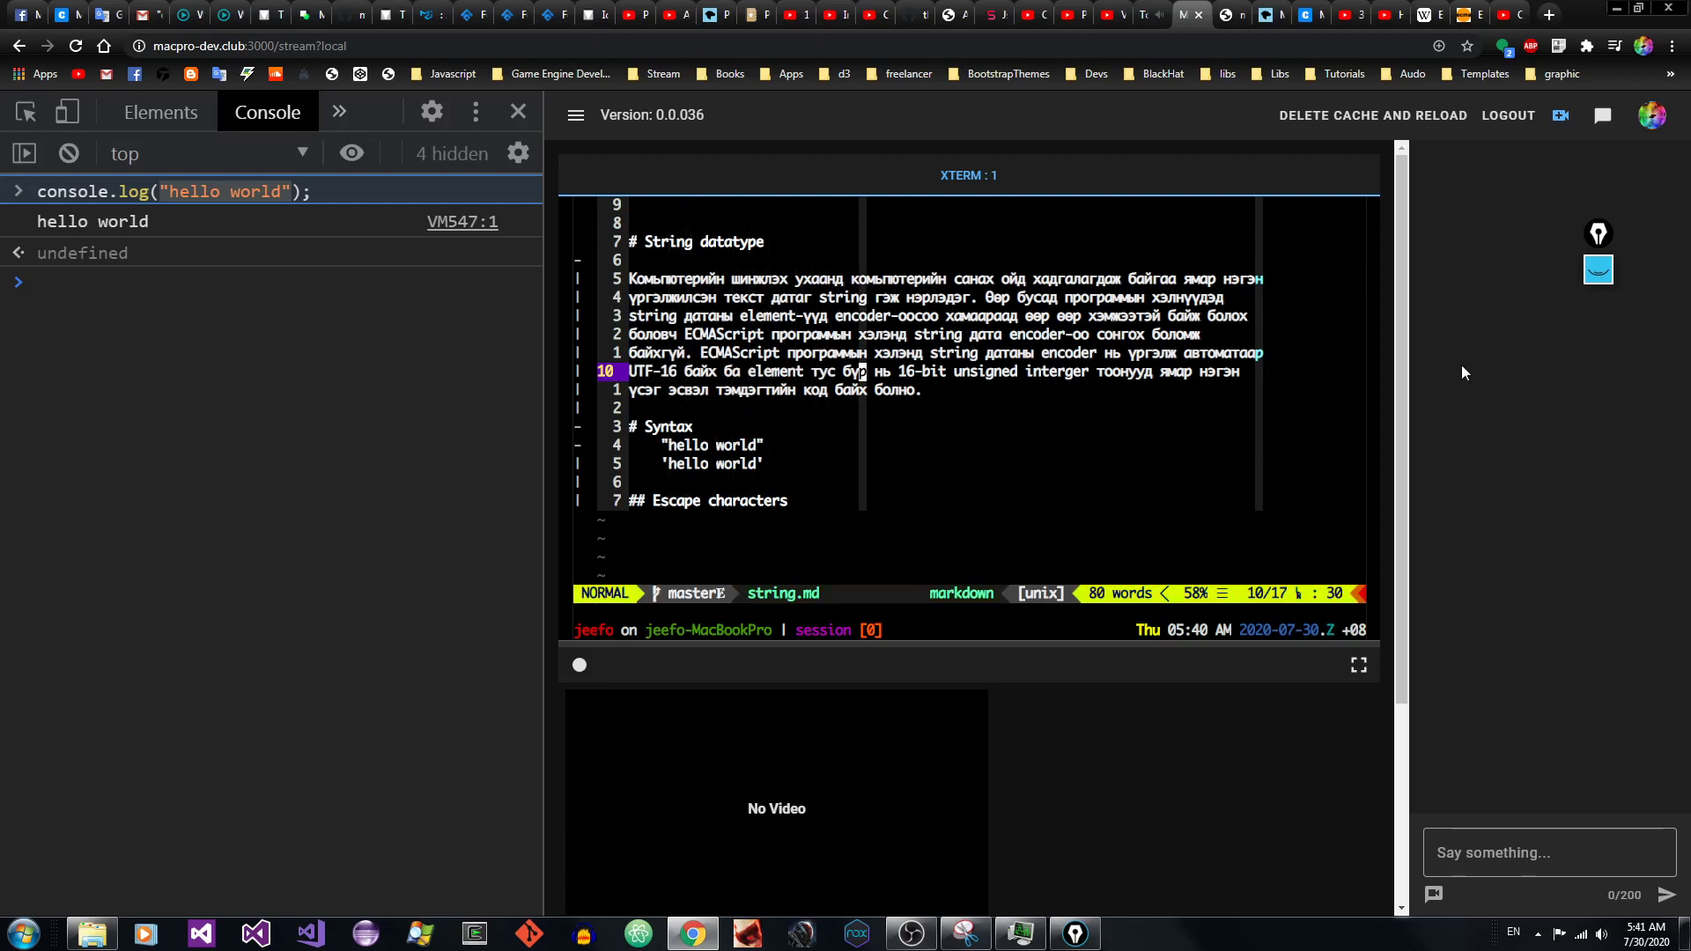
pyautogui.press('l')
pyautogui.press('l')
pyautogui.press('l')
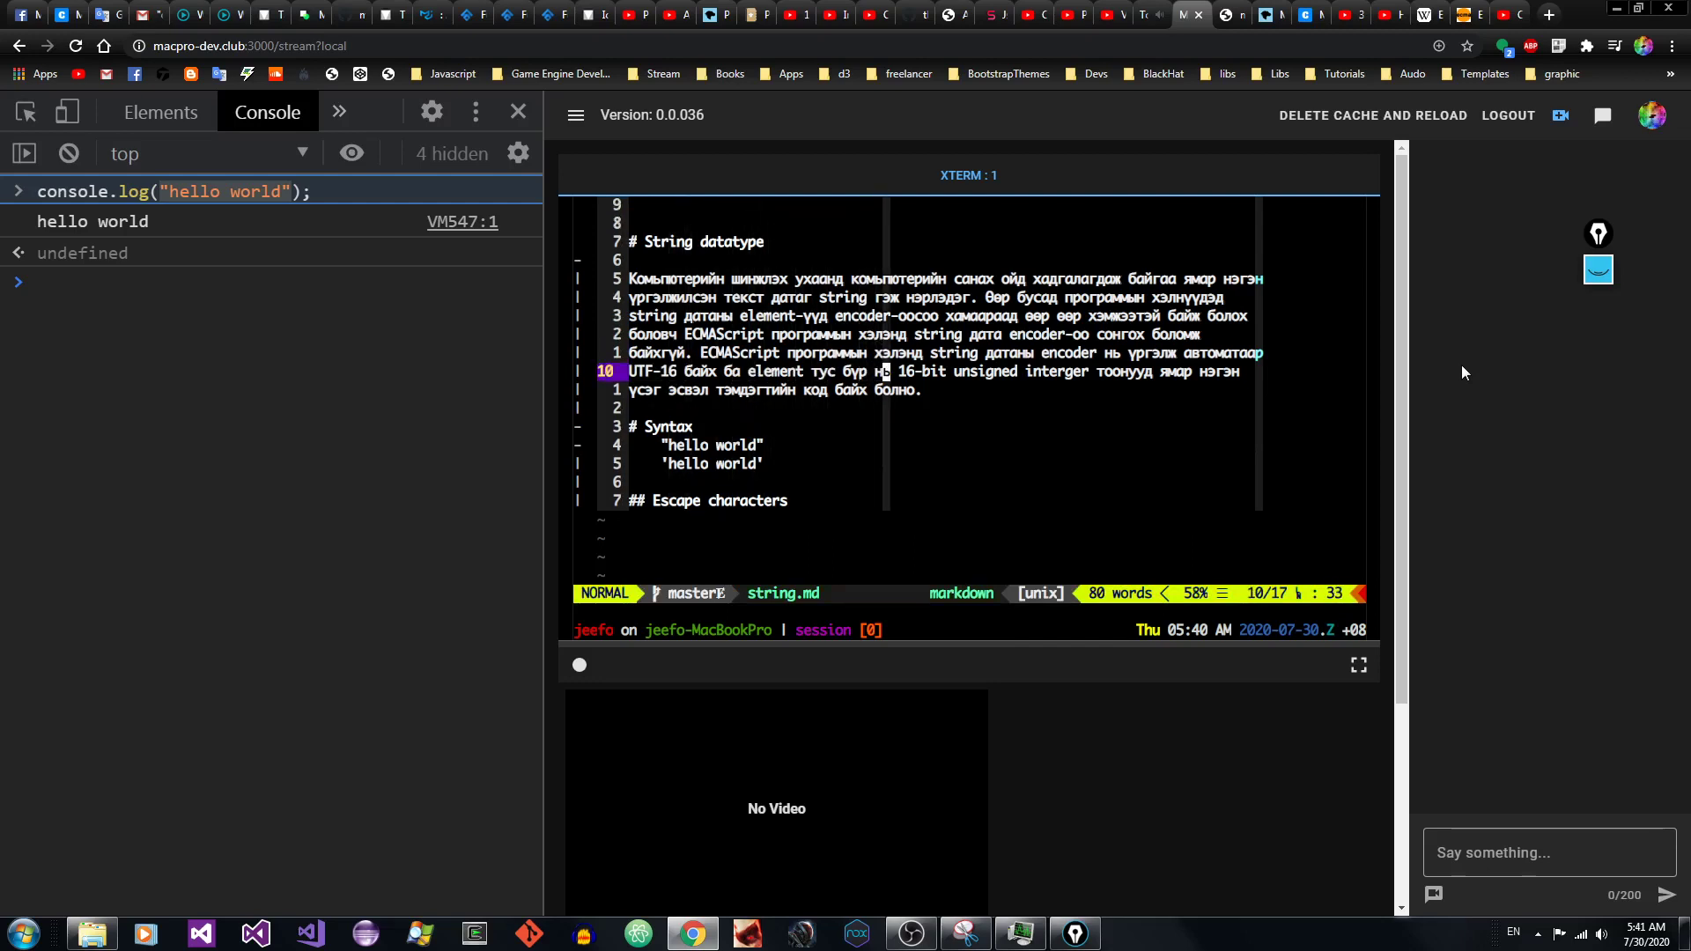
pyautogui.press('e')
pyautogui.press('e')
pyautogui.press('e')
pyautogui.press('e')
pyautogui.press('e')
pyautogui.press('l')
pyautogui.press('l')
pyautogui.press('l')
pyautogui.press('l')
pyautogui.press('l')
pyautogui.press('l')
pyautogui.press('l')
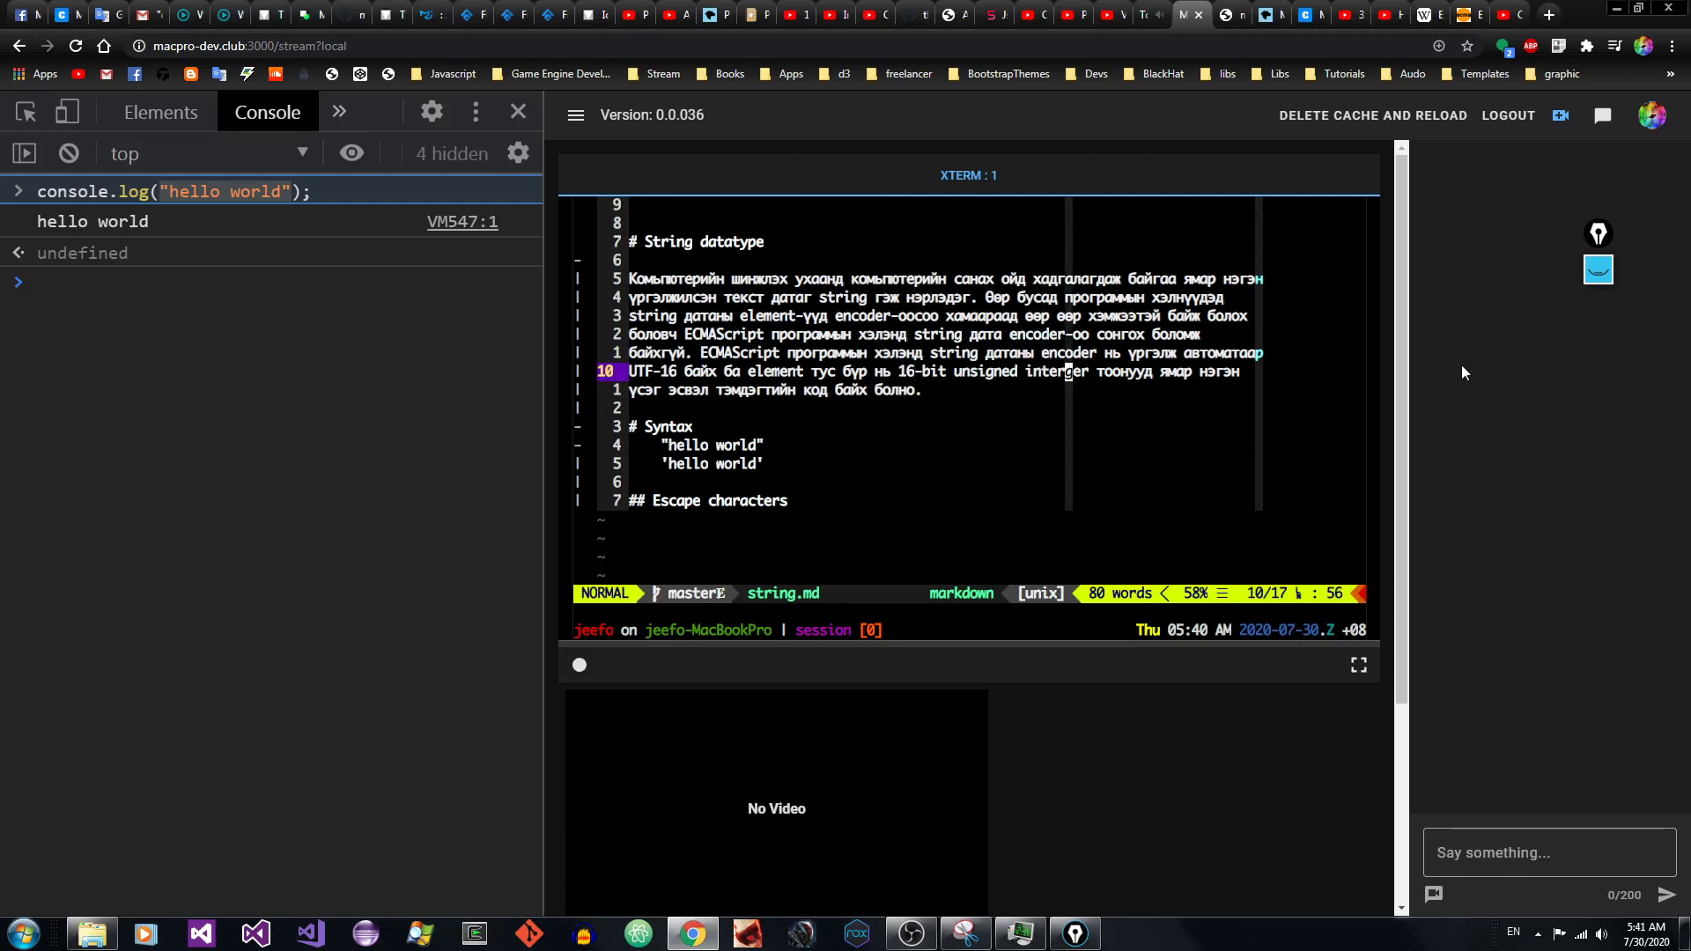
pyautogui.press('h')
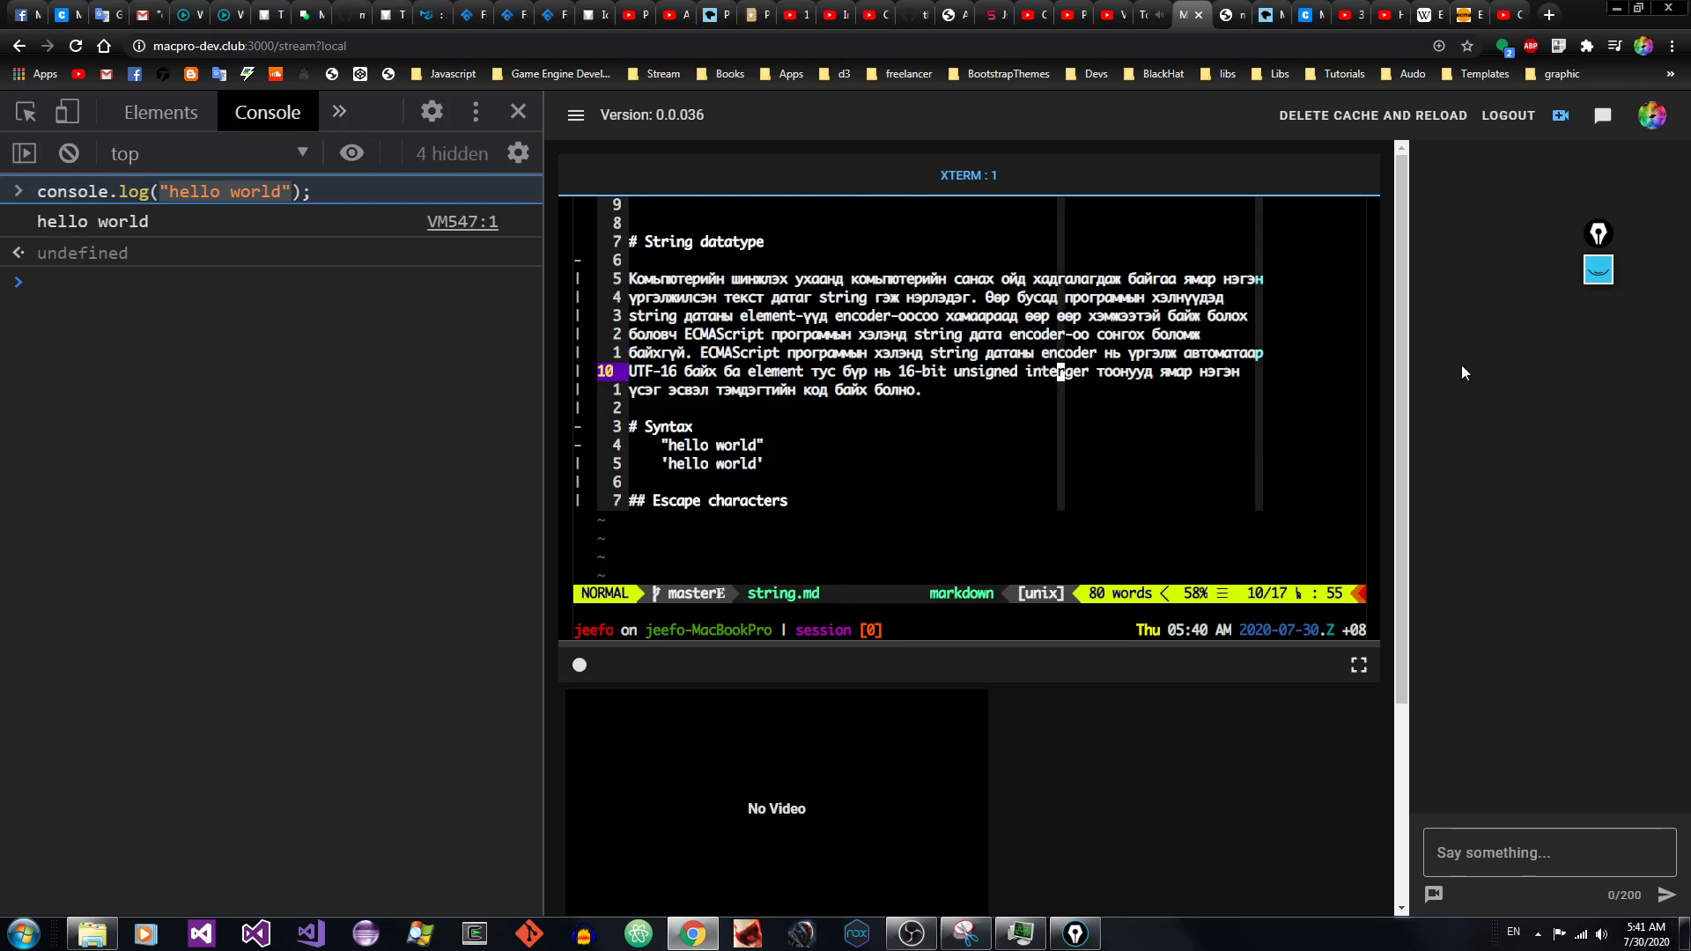
# Step: Trace line 10 back from "interger" to examine the words around "16-bit"
pyautogui.press('h')
pyautogui.press('h')
pyautogui.press('h')
pyautogui.press('h')
pyautogui.press('h')
pyautogui.press('h')
pyautogui.press('h')
pyautogui.press('h')
pyautogui.press('h')
pyautogui.press('h')
pyautogui.press('h')
pyautogui.press('h')
pyautogui.press('h')
pyautogui.press('h')
pyautogui.press('h')
pyautogui.press('h')
pyautogui.press('h')
pyautogui.press('h')
pyautogui.press('h')
pyautogui.press('h')
pyautogui.press('h')
pyautogui.press('h')
pyautogui.press('l')
pyautogui.press('l')
pyautogui.press('l')
pyautogui.press('l')
pyautogui.press('l')
pyautogui.press('l')
pyautogui.press('h')
pyautogui.press('h')
pyautogui.press('h')
pyautogui.press('h')
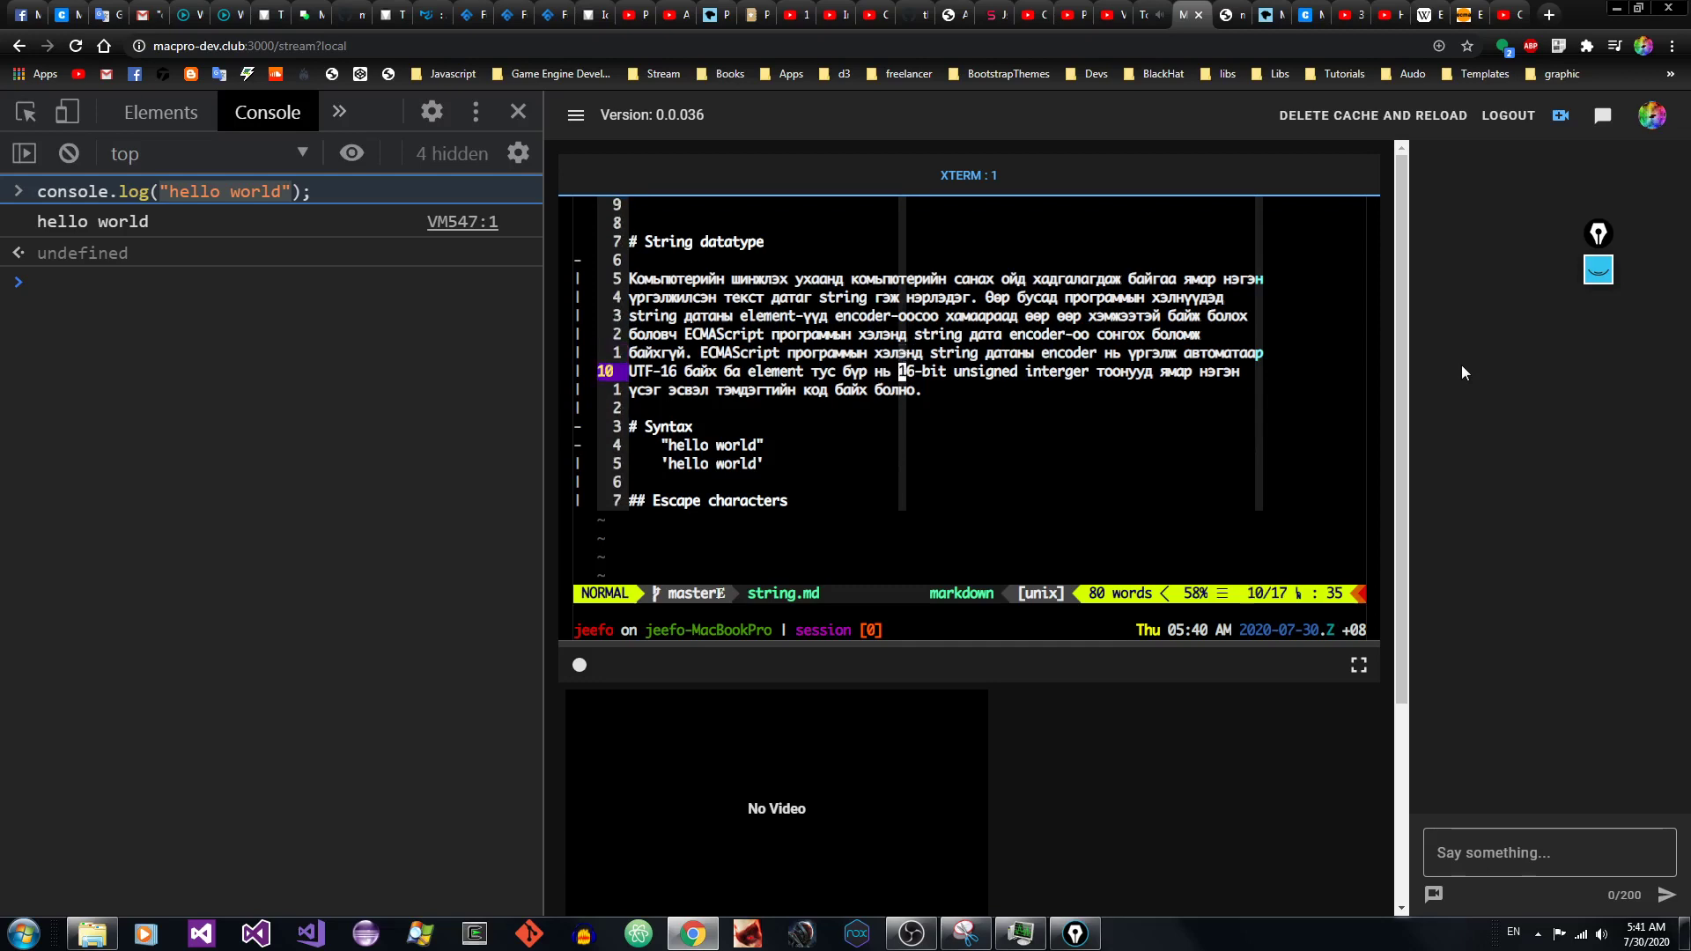
# Step: Go back to "UTF-16" on line 10 and reread the sentence up to "unsigned"
pyautogui.press('b')
pyautogui.press('b')
pyautogui.press('b')
pyautogui.press('b')
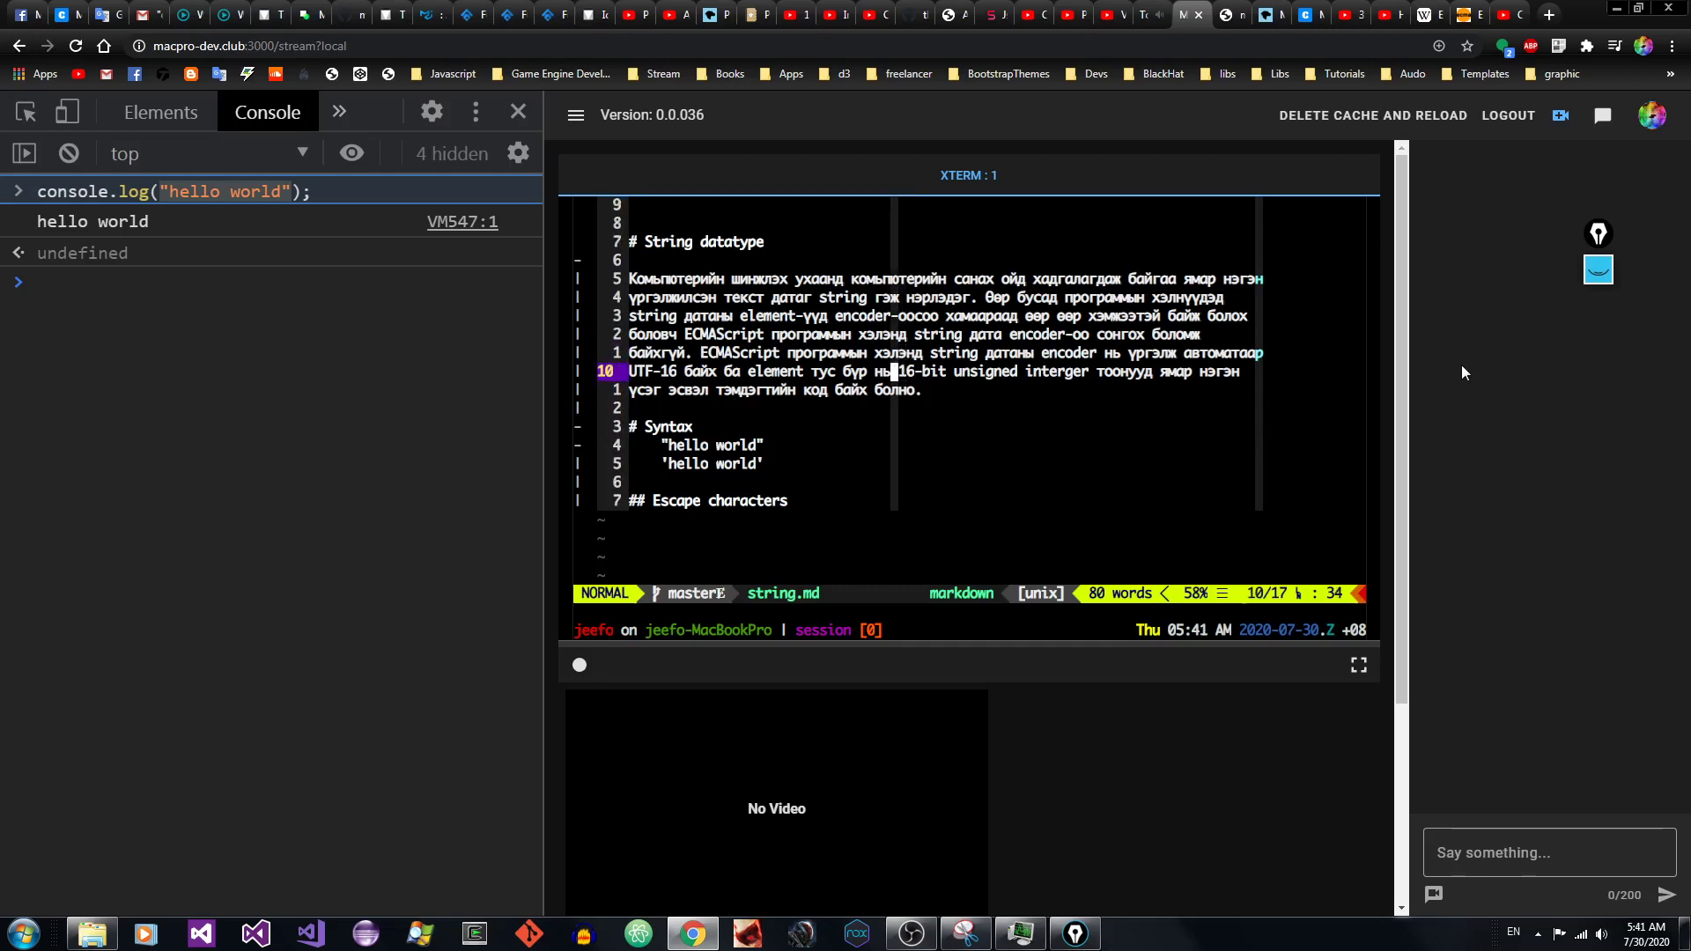
pyautogui.press('h')
pyautogui.press('h')
pyautogui.press('h')
pyautogui.press('h')
pyautogui.press('h')
pyautogui.press('h')
pyautogui.press('h')
pyautogui.press('h')
pyautogui.press('h')
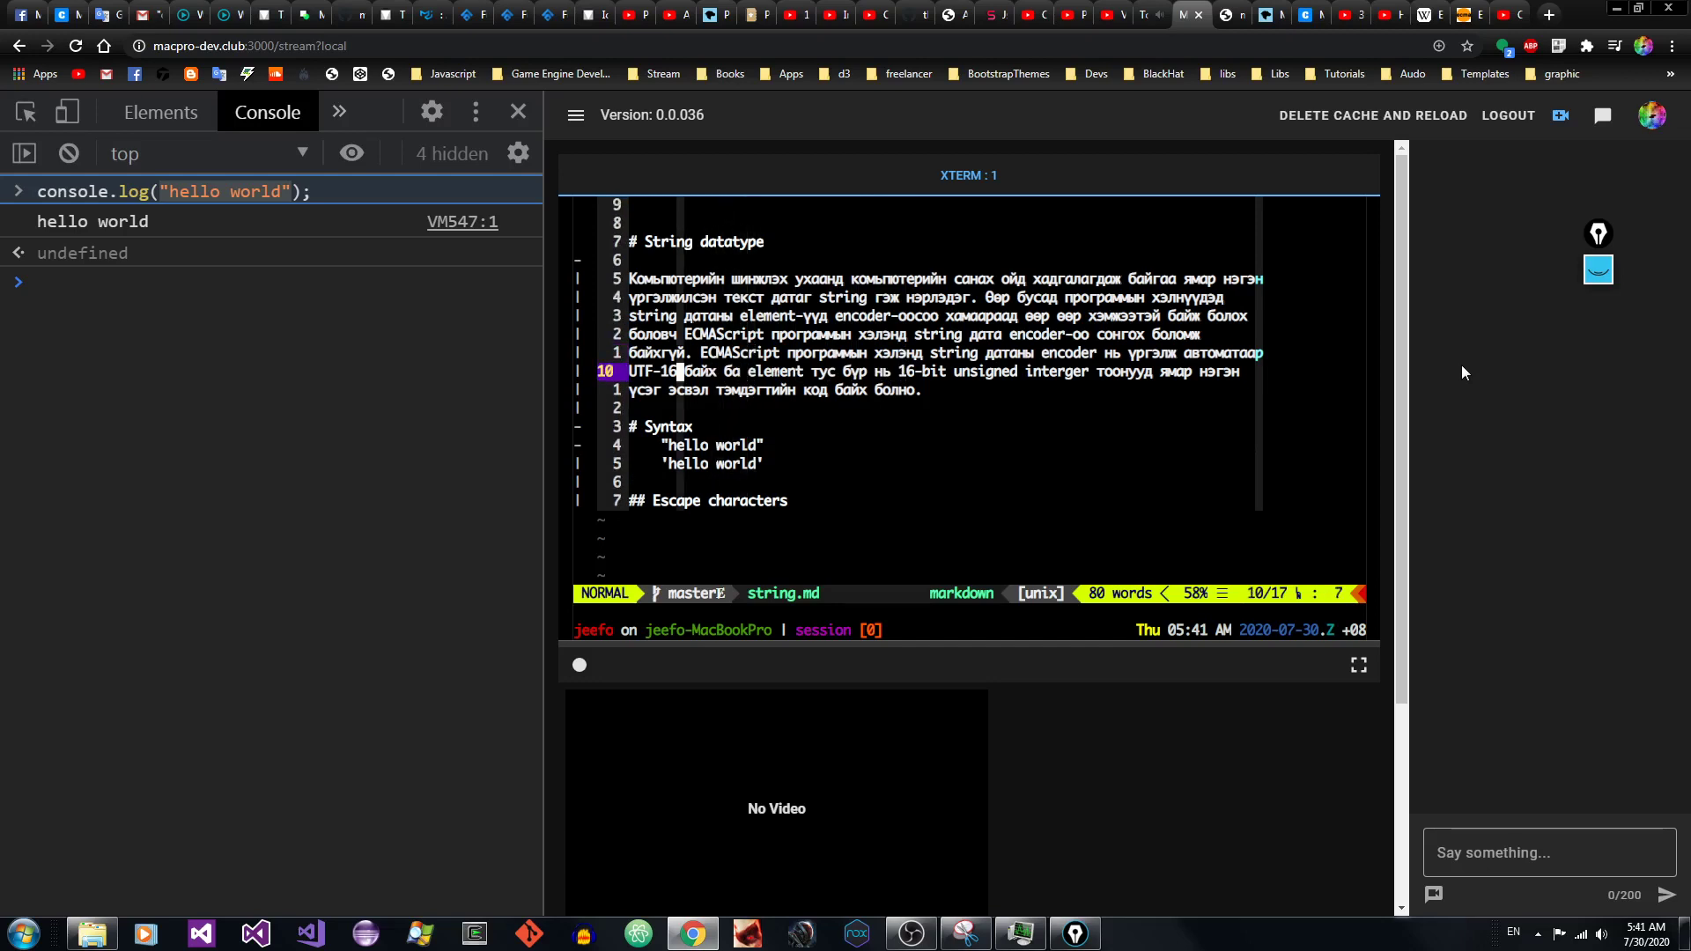
pyautogui.press('w')
pyautogui.press('w')
pyautogui.press('w')
pyautogui.press('w')
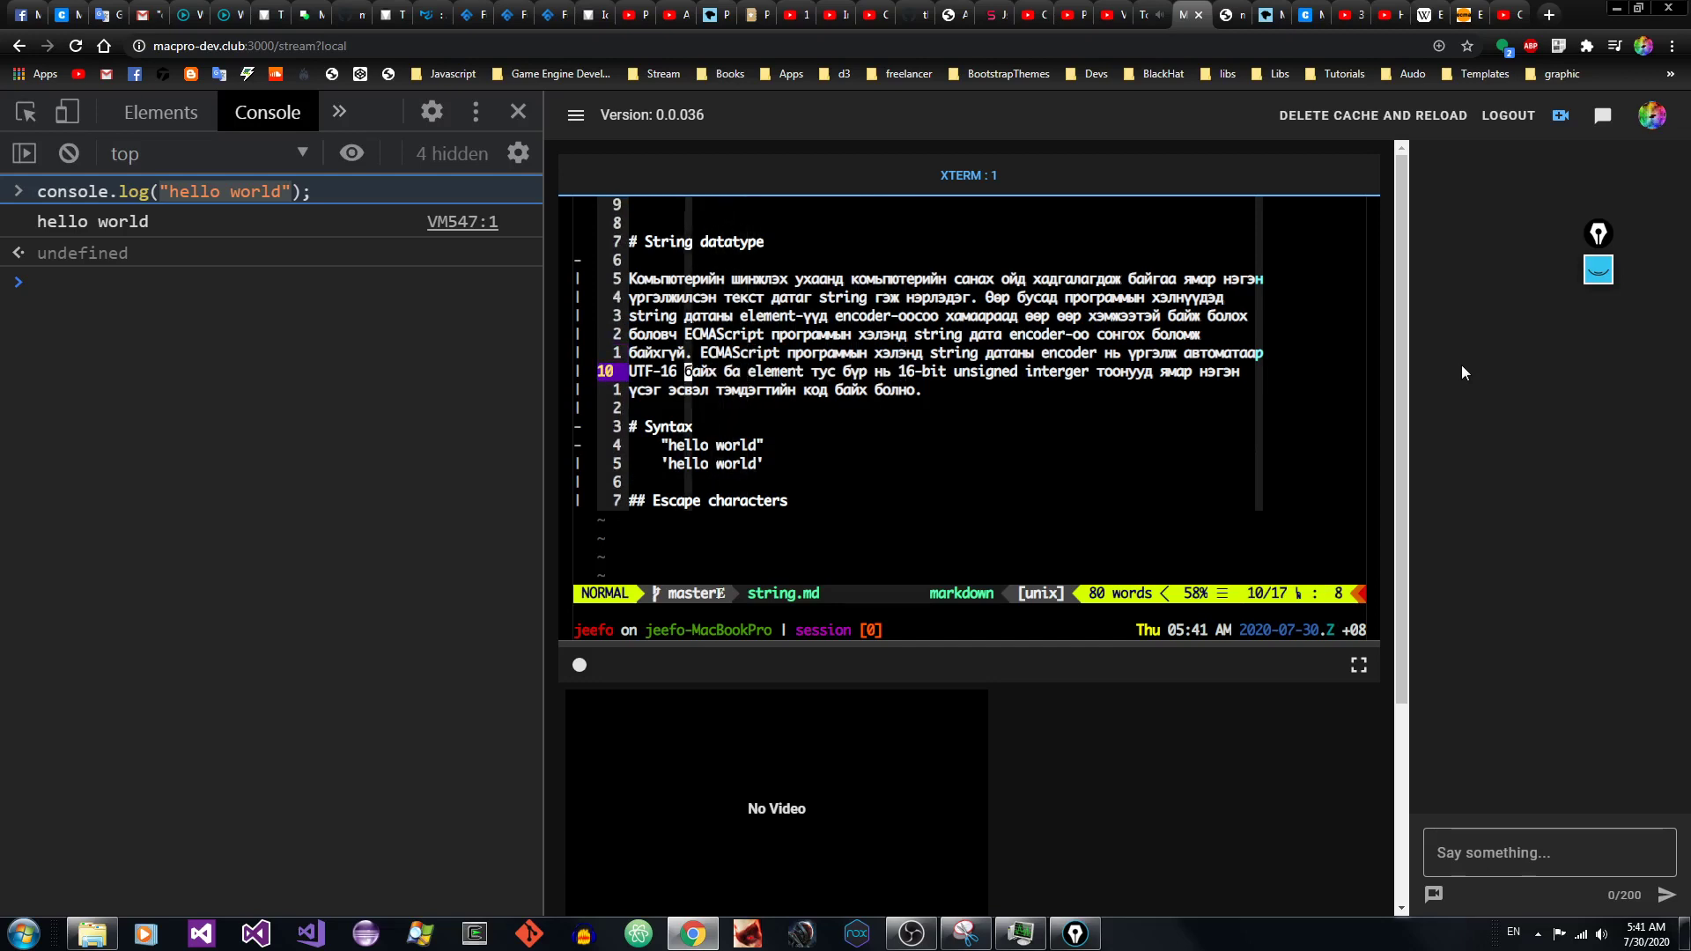
pyautogui.press('w')
pyautogui.press('w')
pyautogui.press('w')
pyautogui.press('w')
pyautogui.press('w')
pyautogui.press('w')
pyautogui.press('l')
pyautogui.press('l')
pyautogui.press('l')
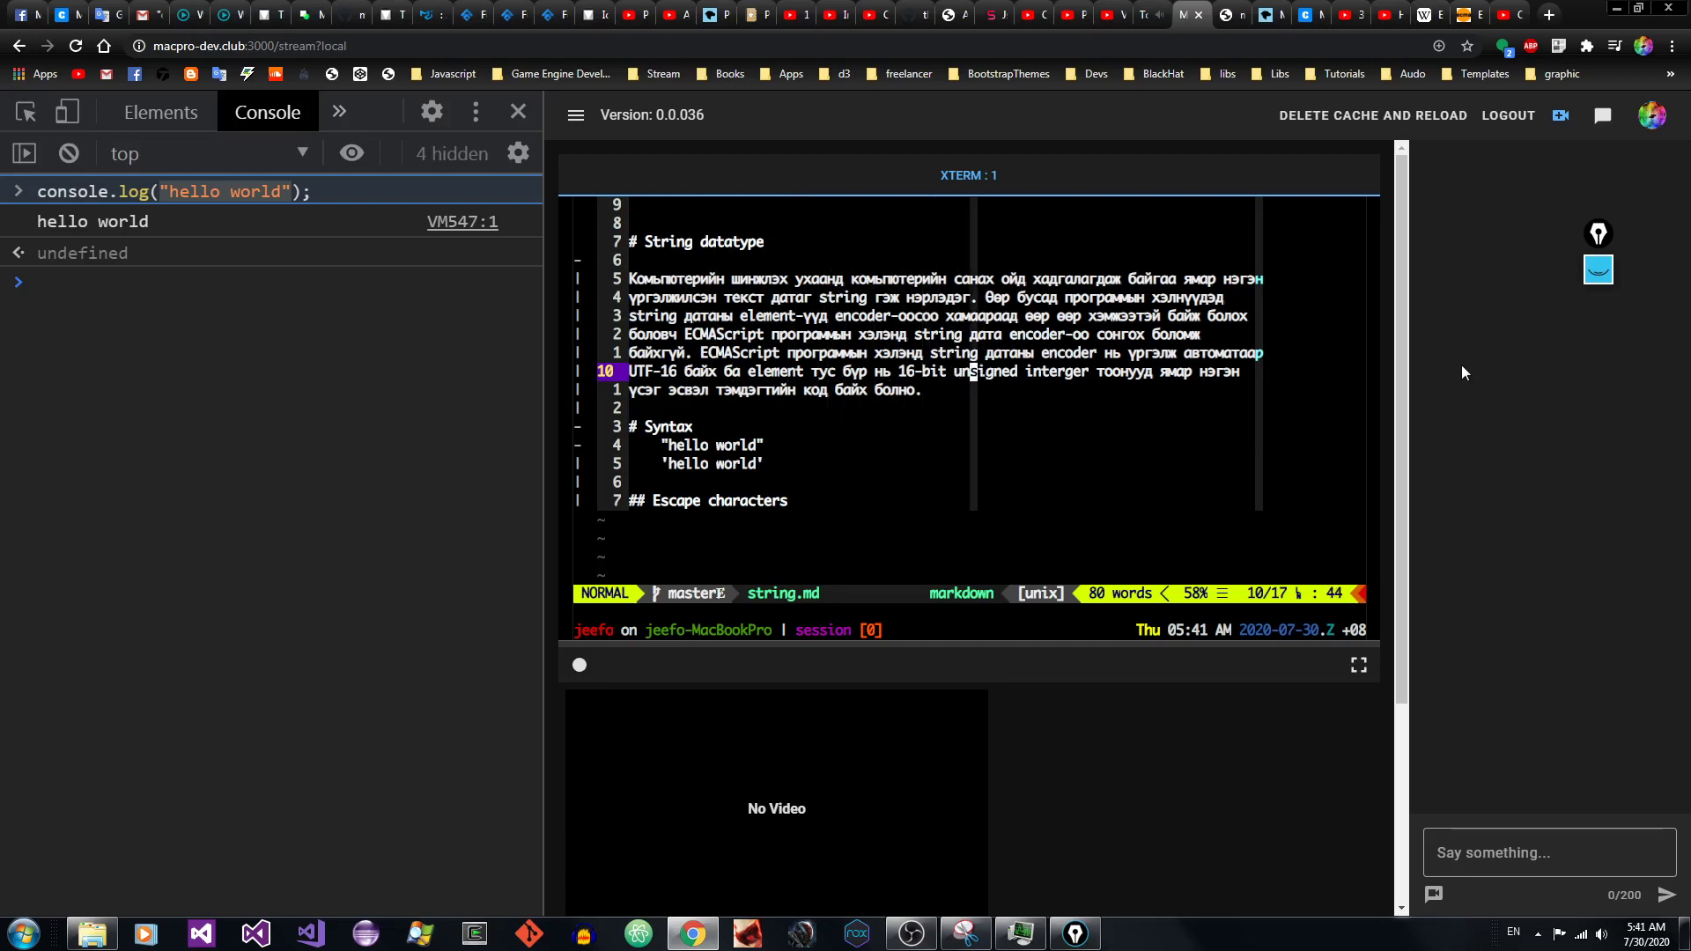
# Step: Re-examine the words between "element" and "unsigned" on line 10, ending at the start of "16-bit"
pyautogui.press('w')
pyautogui.press('b')
pyautogui.press('b')
pyautogui.press('b')
pyautogui.press('b')
pyautogui.press('w')
pyautogui.press('b')
pyautogui.press('b')
pyautogui.press('b')
pyautogui.press('b')
pyautogui.press('l')
pyautogui.press('l')
pyautogui.press('l')
pyautogui.press('l')
pyautogui.press('b')
pyautogui.press('b')
pyautogui.press('b')
pyautogui.press('w')
pyautogui.press('w')
pyautogui.press('w')
pyautogui.press('w')
pyautogui.press('w')
pyautogui.press('w')
pyautogui.press('w')
pyautogui.press('h')
pyautogui.press('h')
pyautogui.press('b')
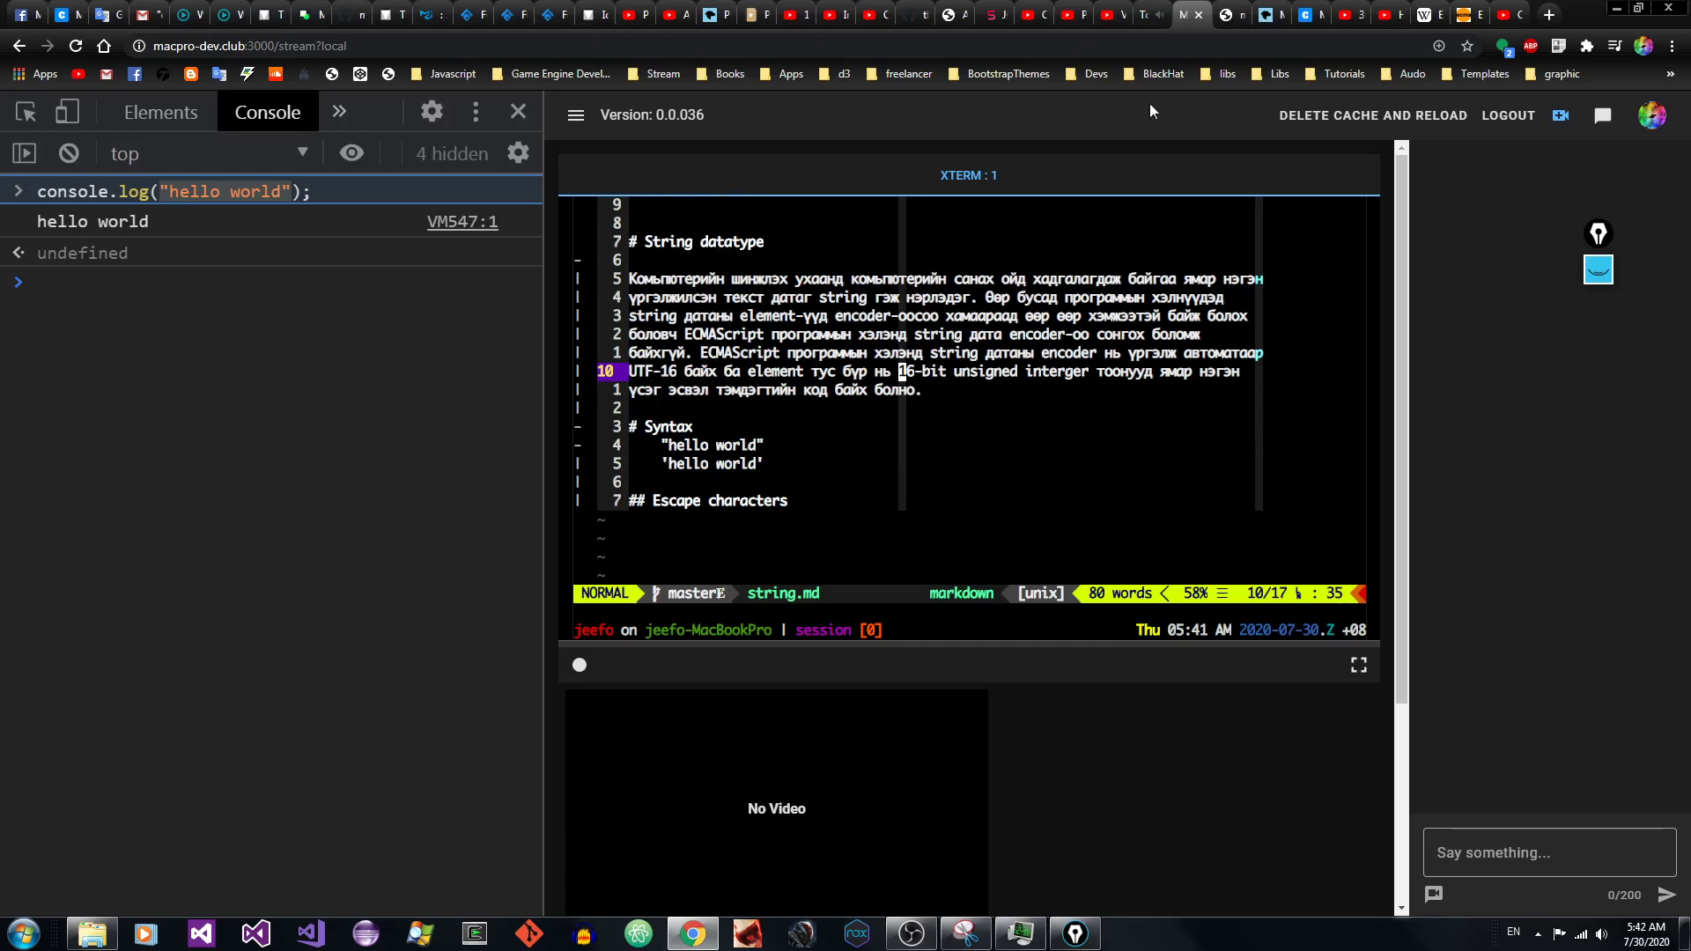
# Step: Enter the string literal "ad!@#$%^&*()P" at the browser console prompt, without running it
pyautogui.click(166, 403)
pyautogui.click(179, 196)
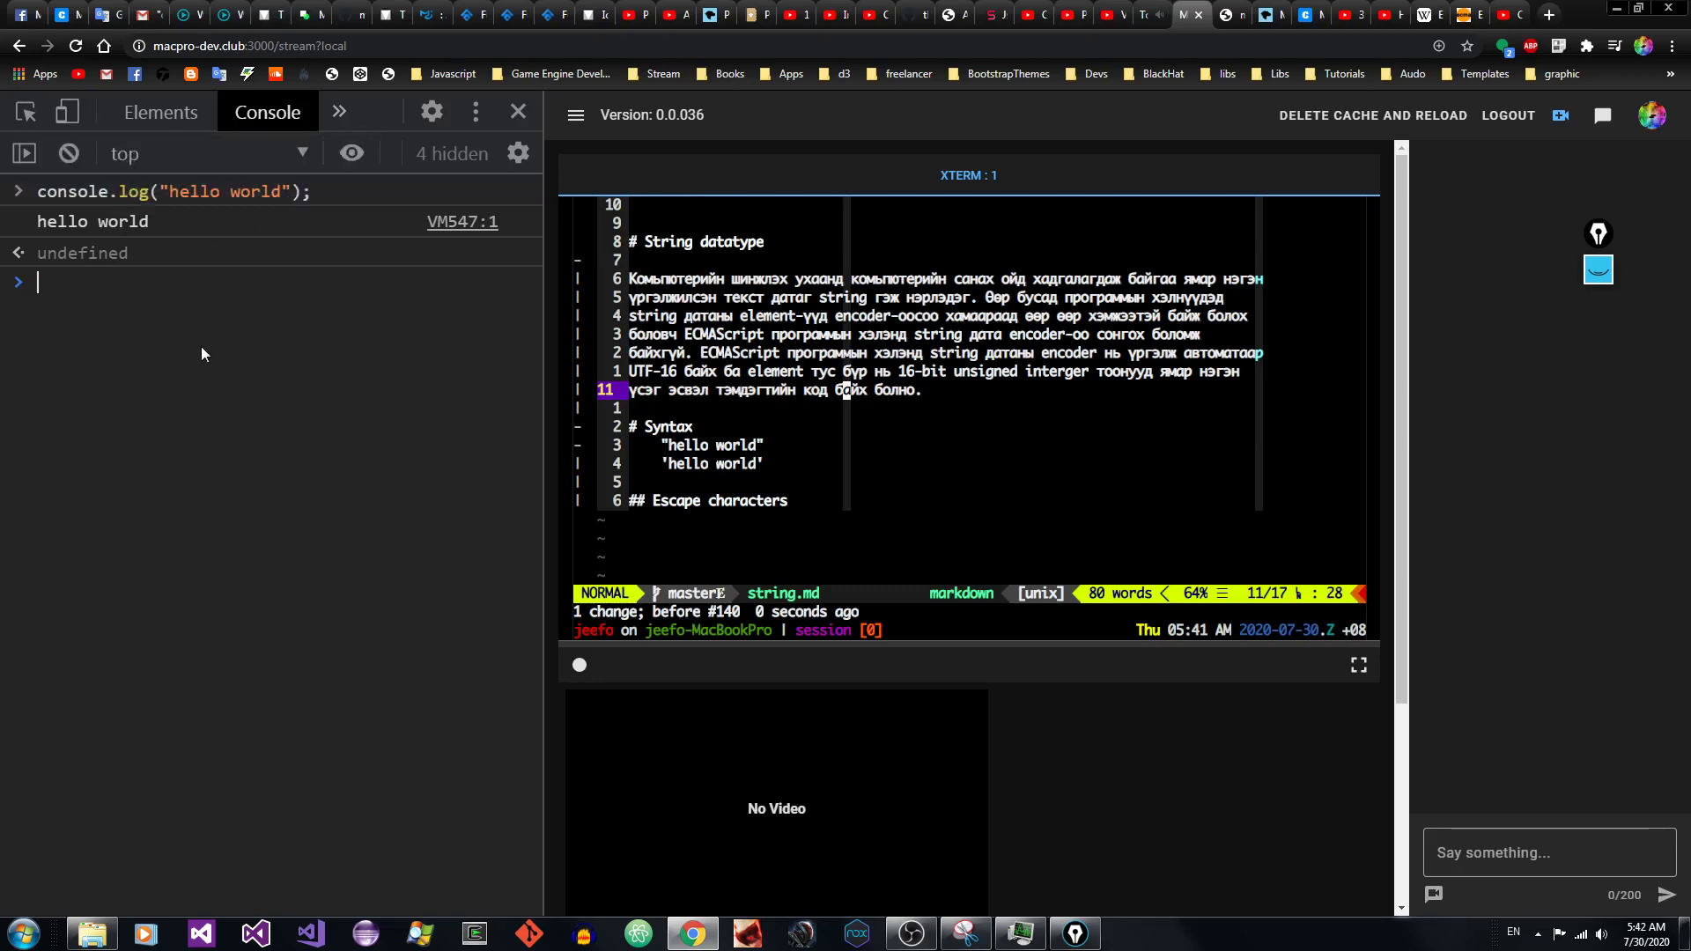
pyautogui.write('"ad!@#$%^&*()P')
pyautogui.moveTo(181, 283); pyautogui.dragTo(77, 287)
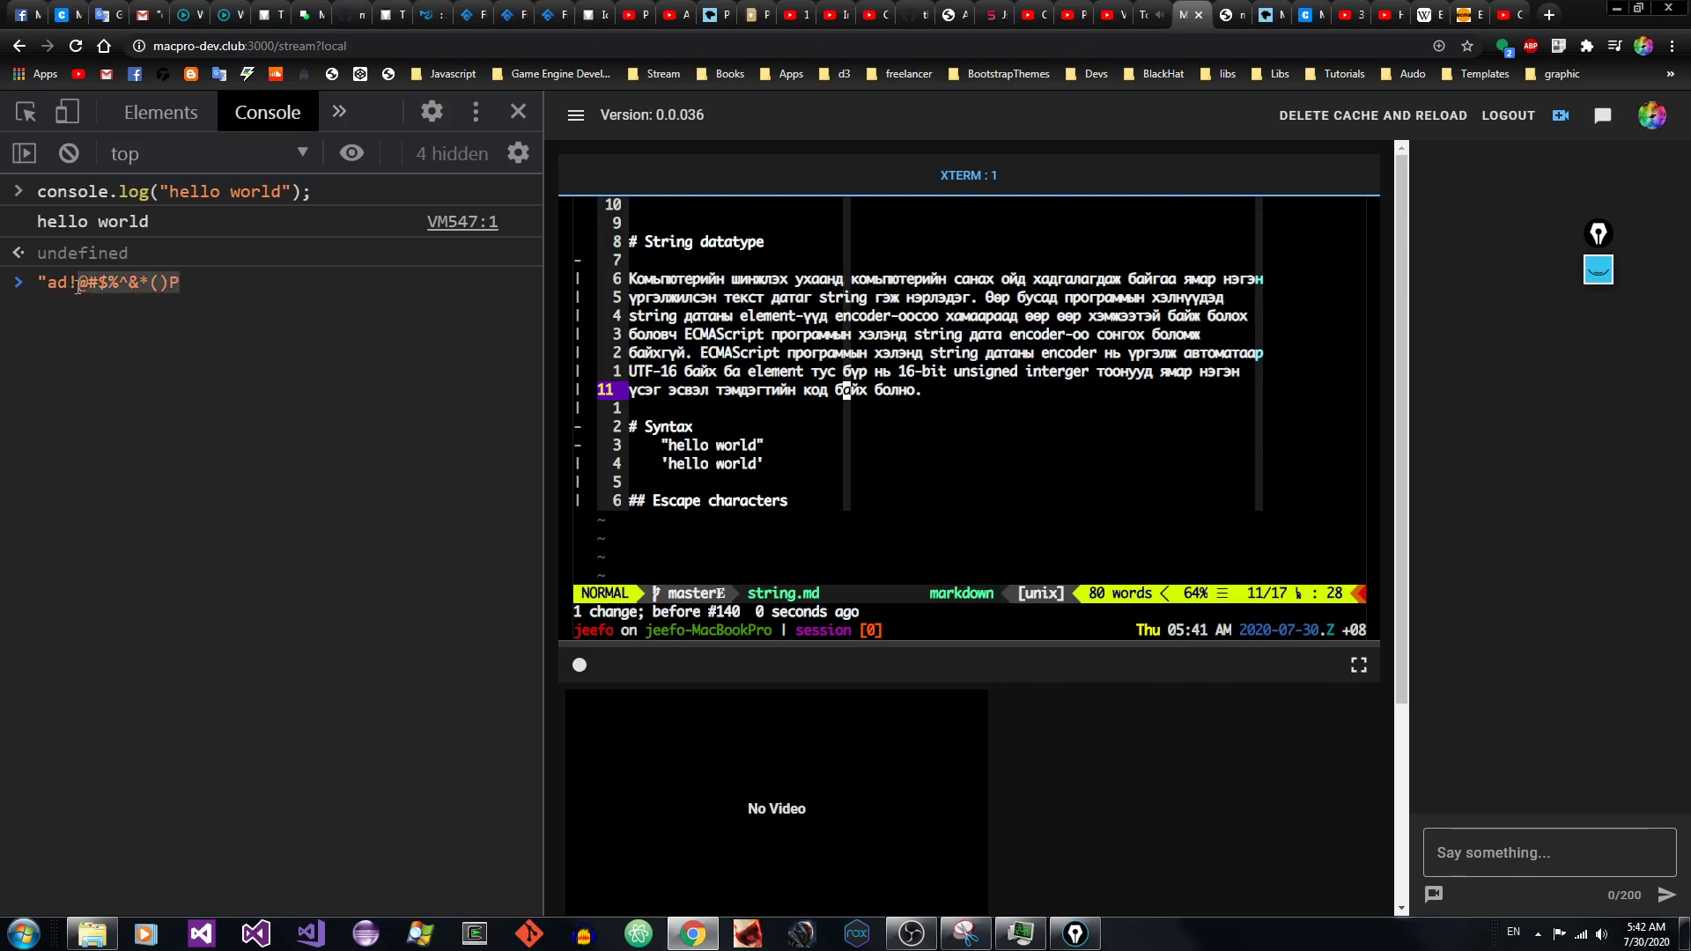
pyautogui.click(284, 282)
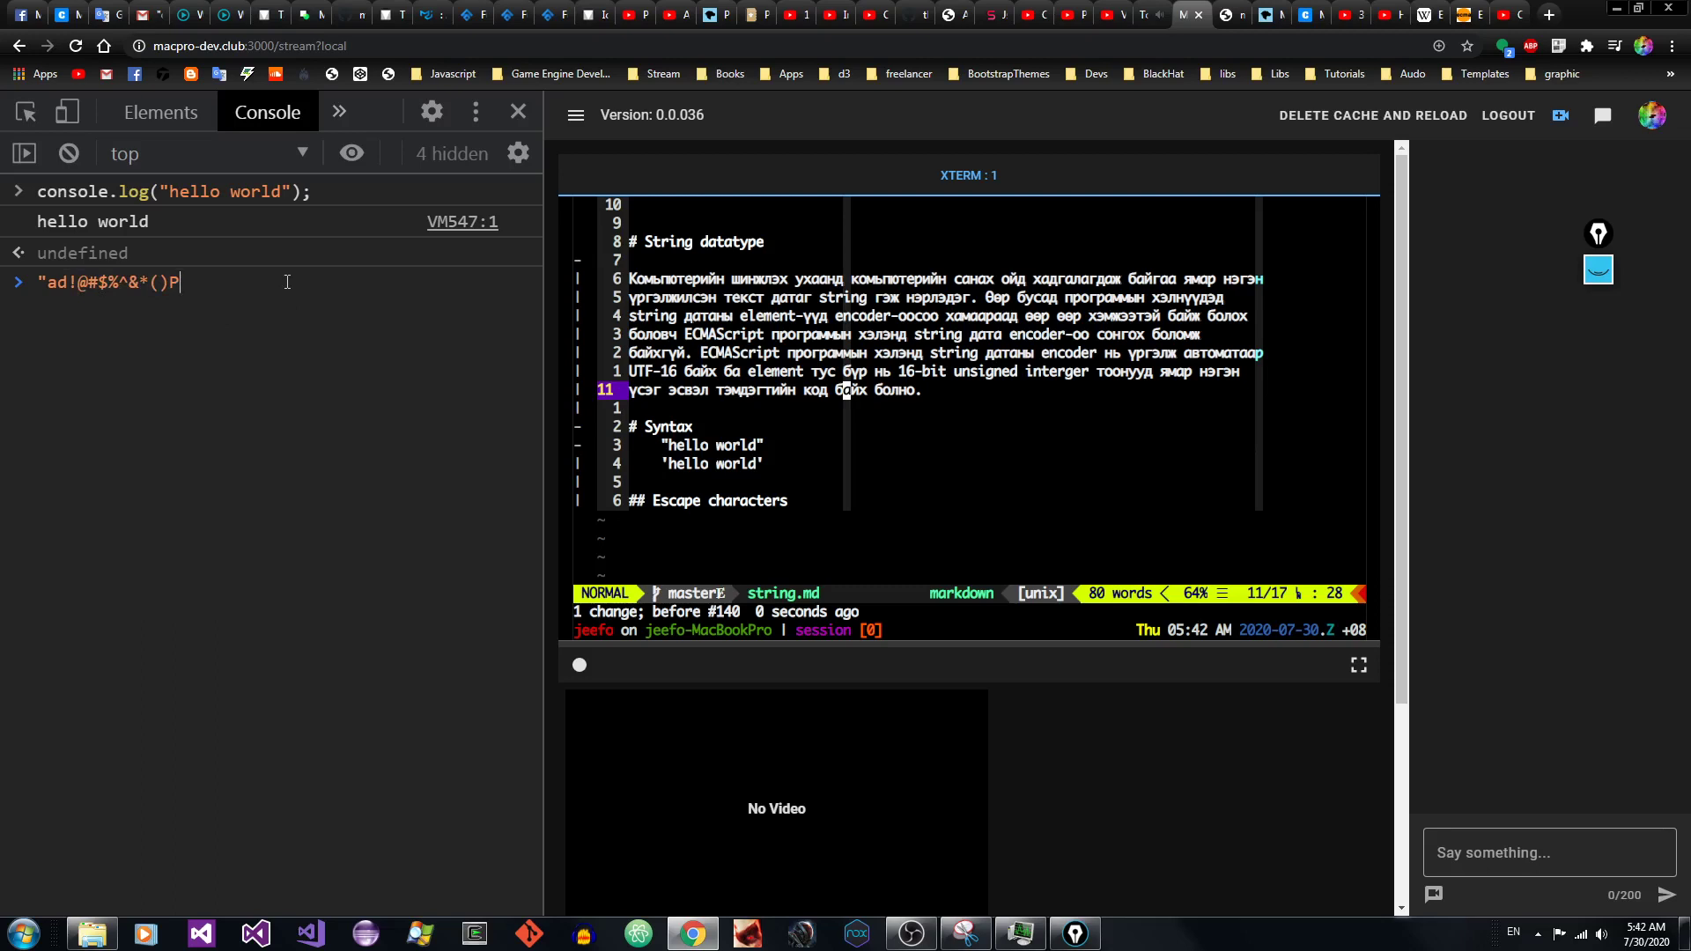
pyautogui.write('"')
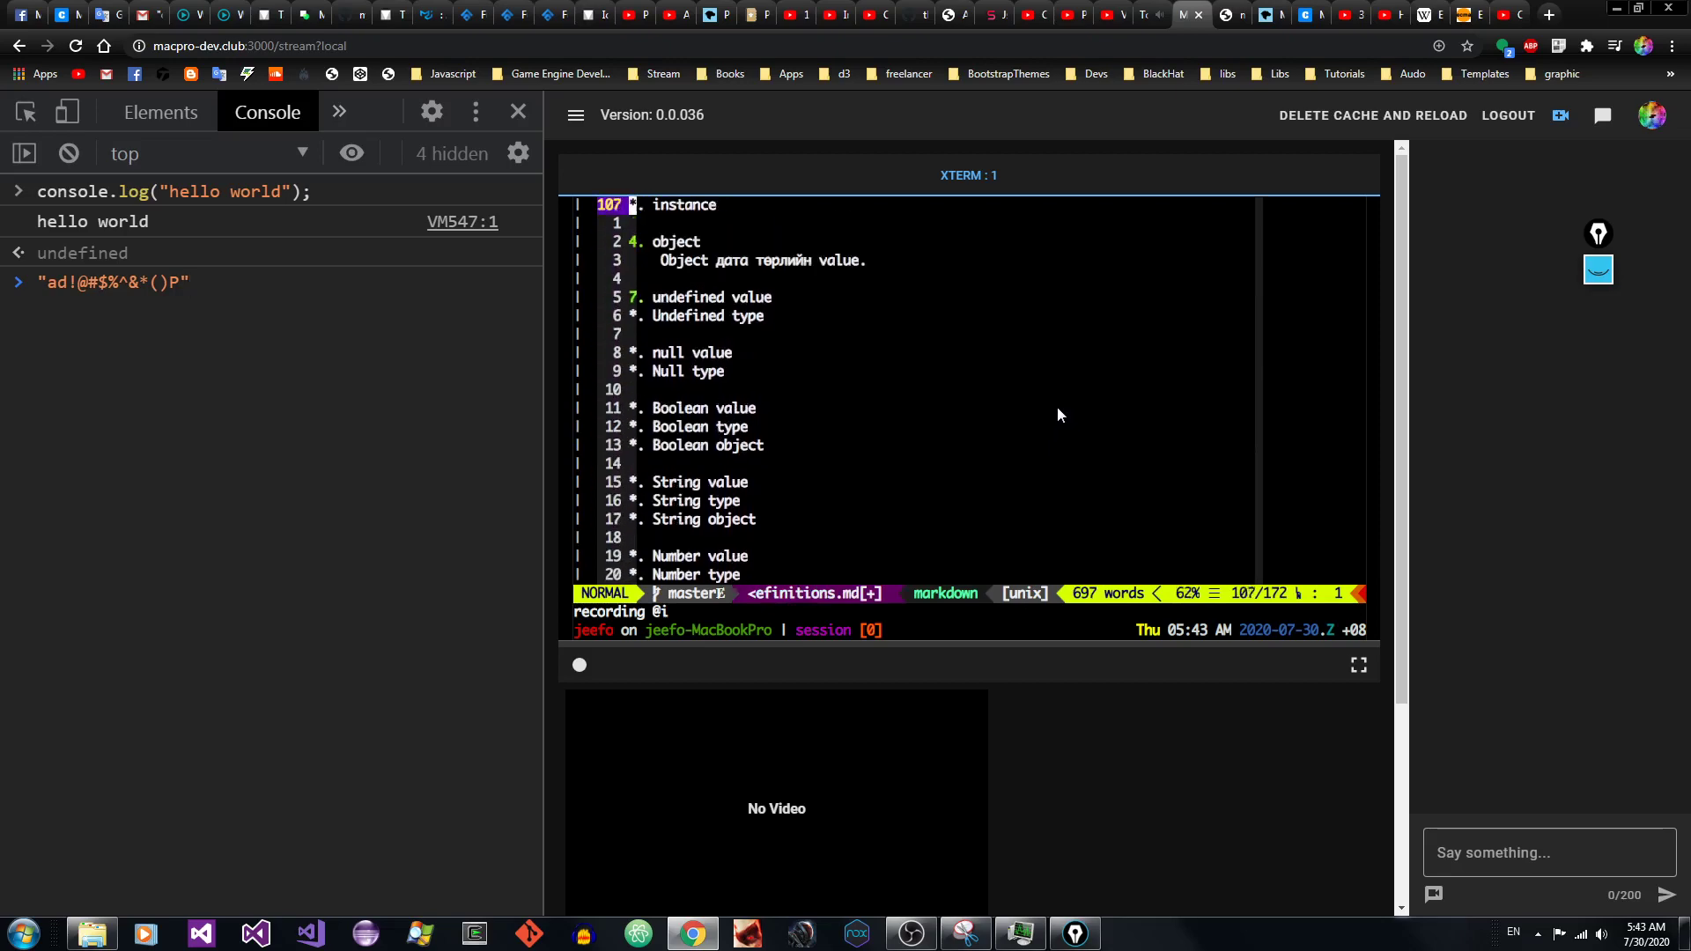
# Step: View the ECMAScript String Type specification and switch to Wikipedia's "Expression (computer science)" article, checking its title and previous pages
pyautogui.click(1467, 14)
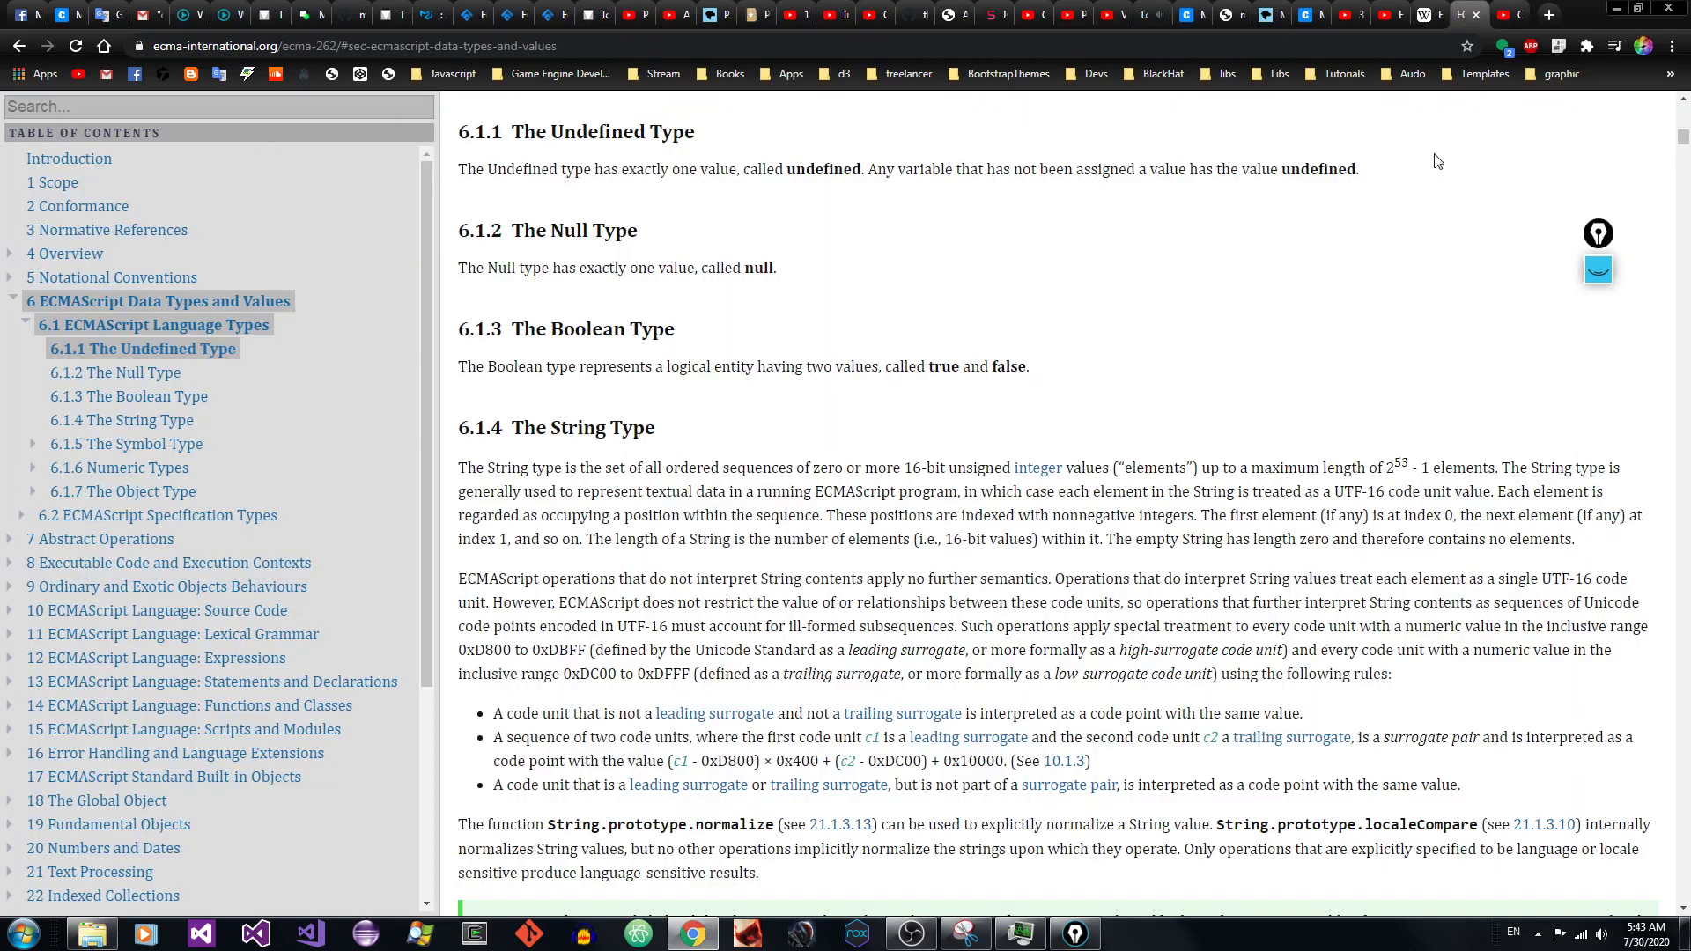
pyautogui.click(1434, 12)
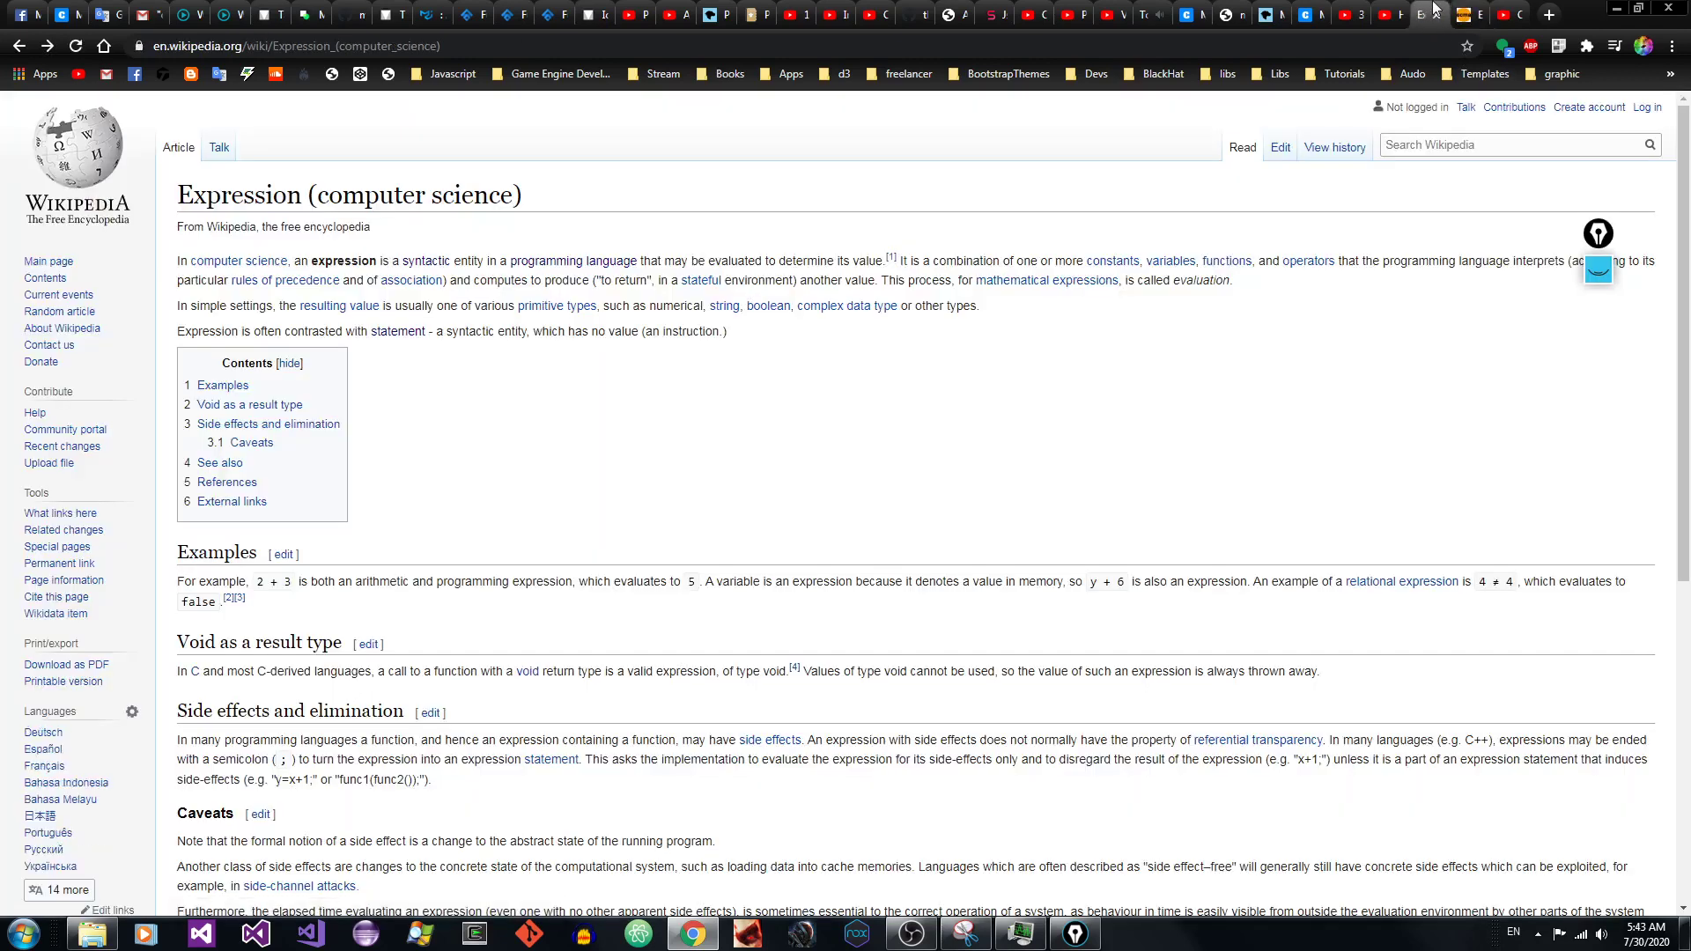
pyautogui.moveTo(515, 189); pyautogui.dragTo(322, 197)
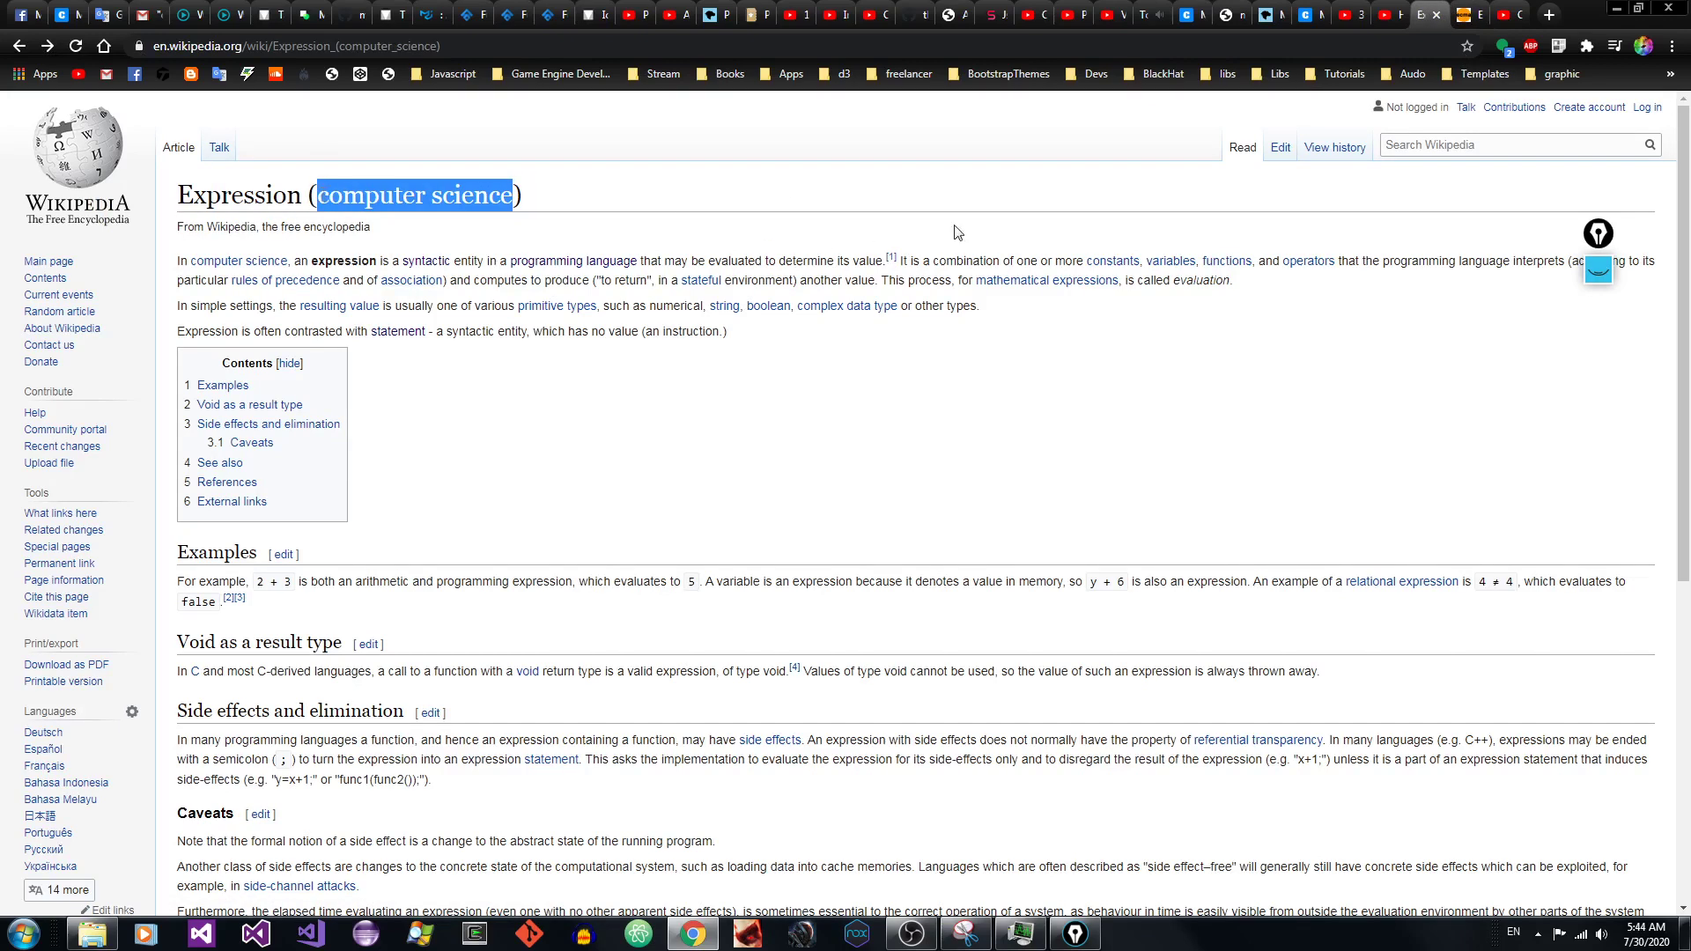
pyautogui.rightClick(22, 53)
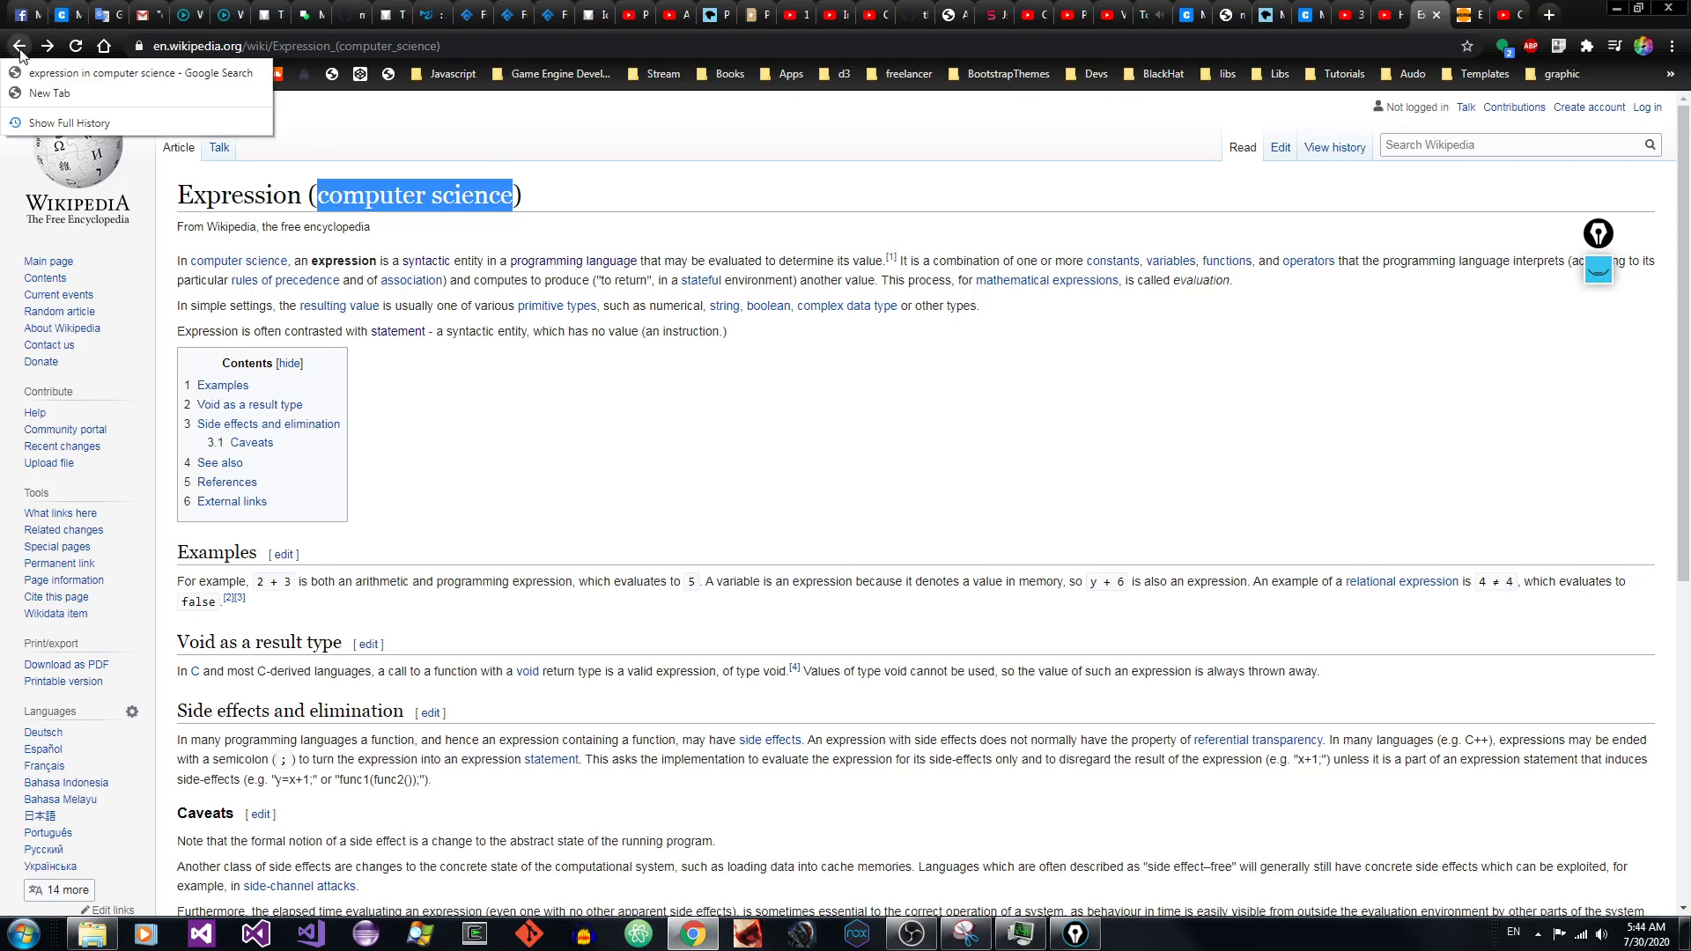
pyautogui.click(959, 157)
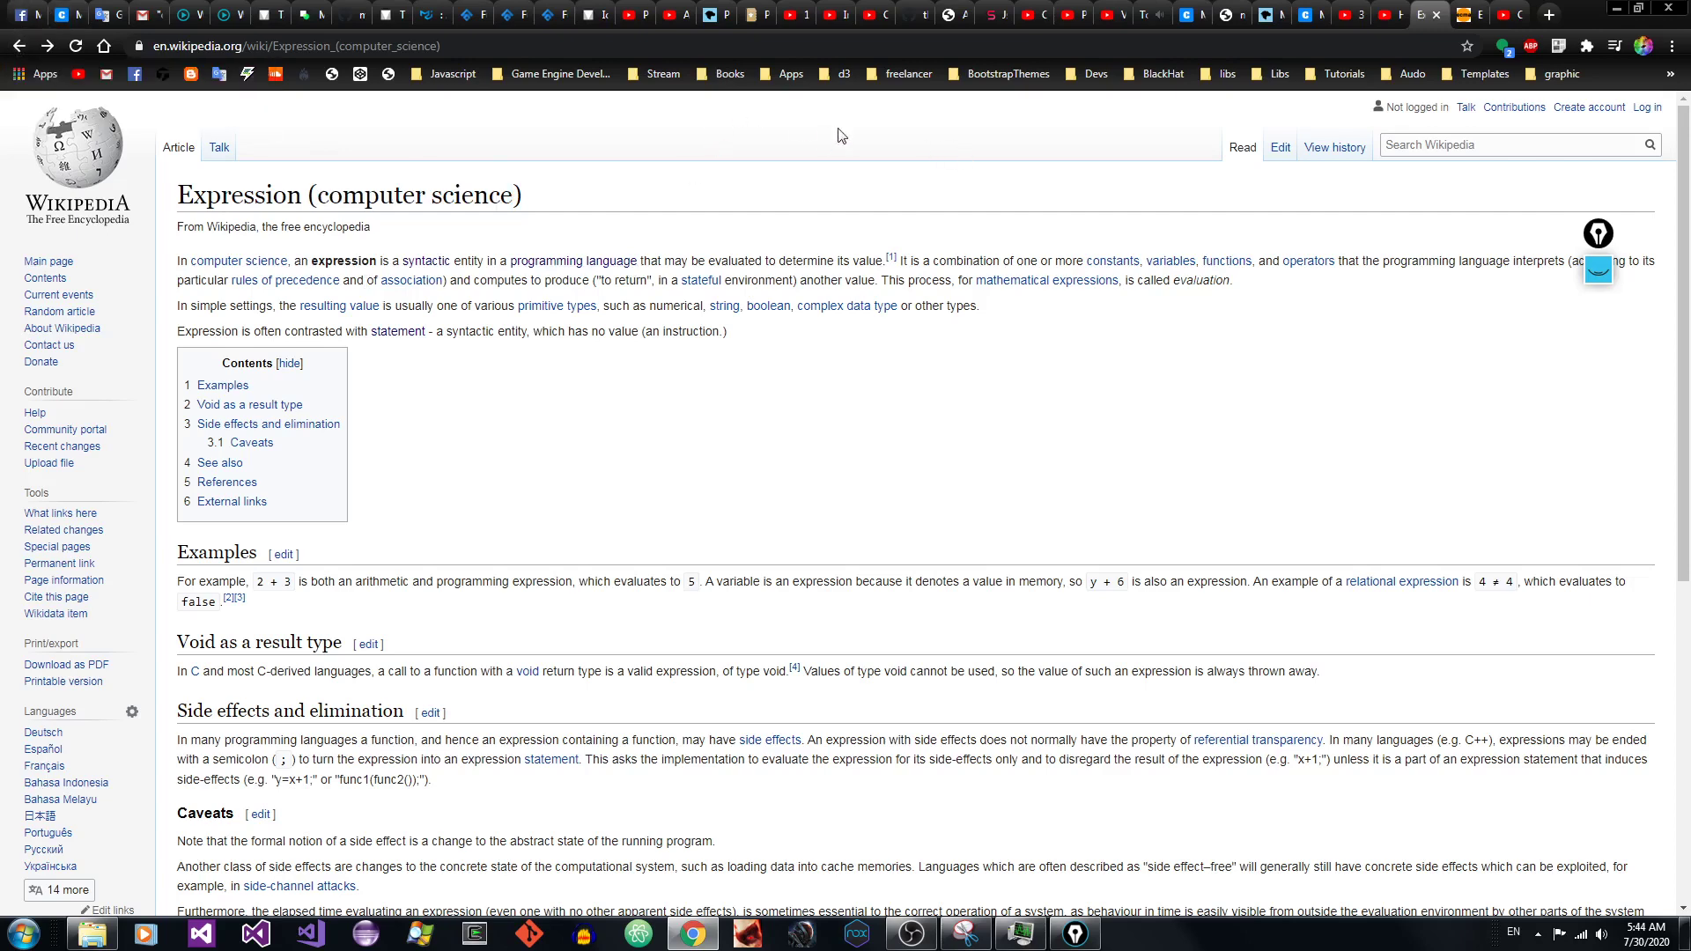
# Step: Preview the linked terms in the expression definition and open the article on constants
pyautogui.moveTo(238, 268)
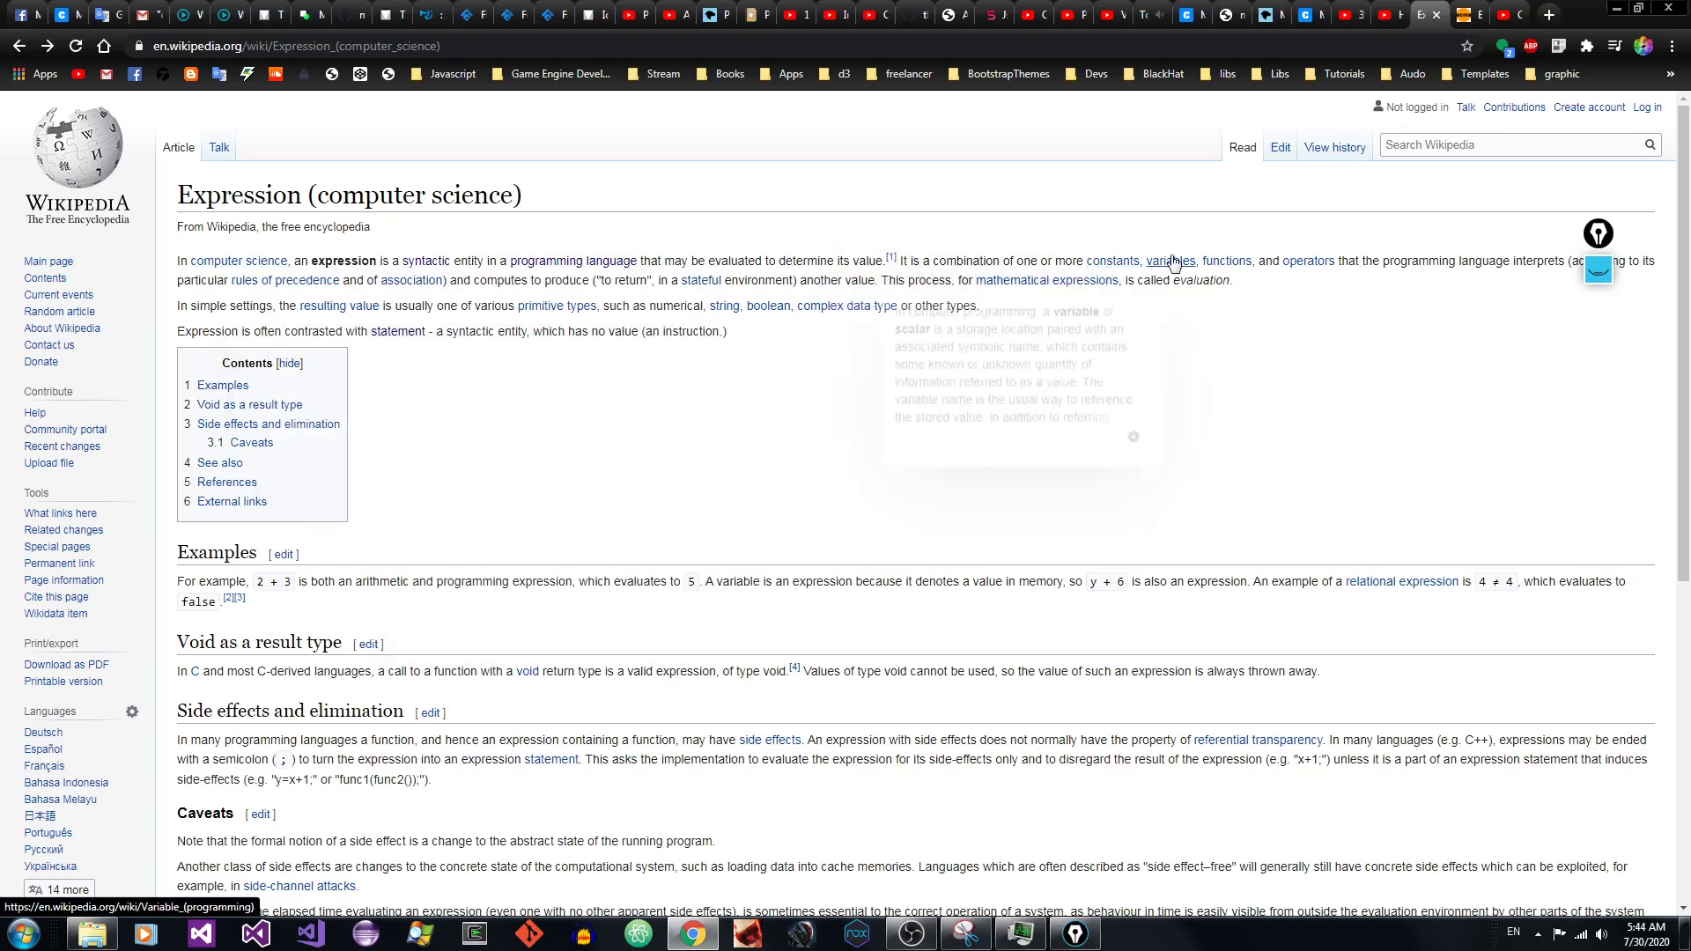
pyautogui.moveTo(1193, 265)
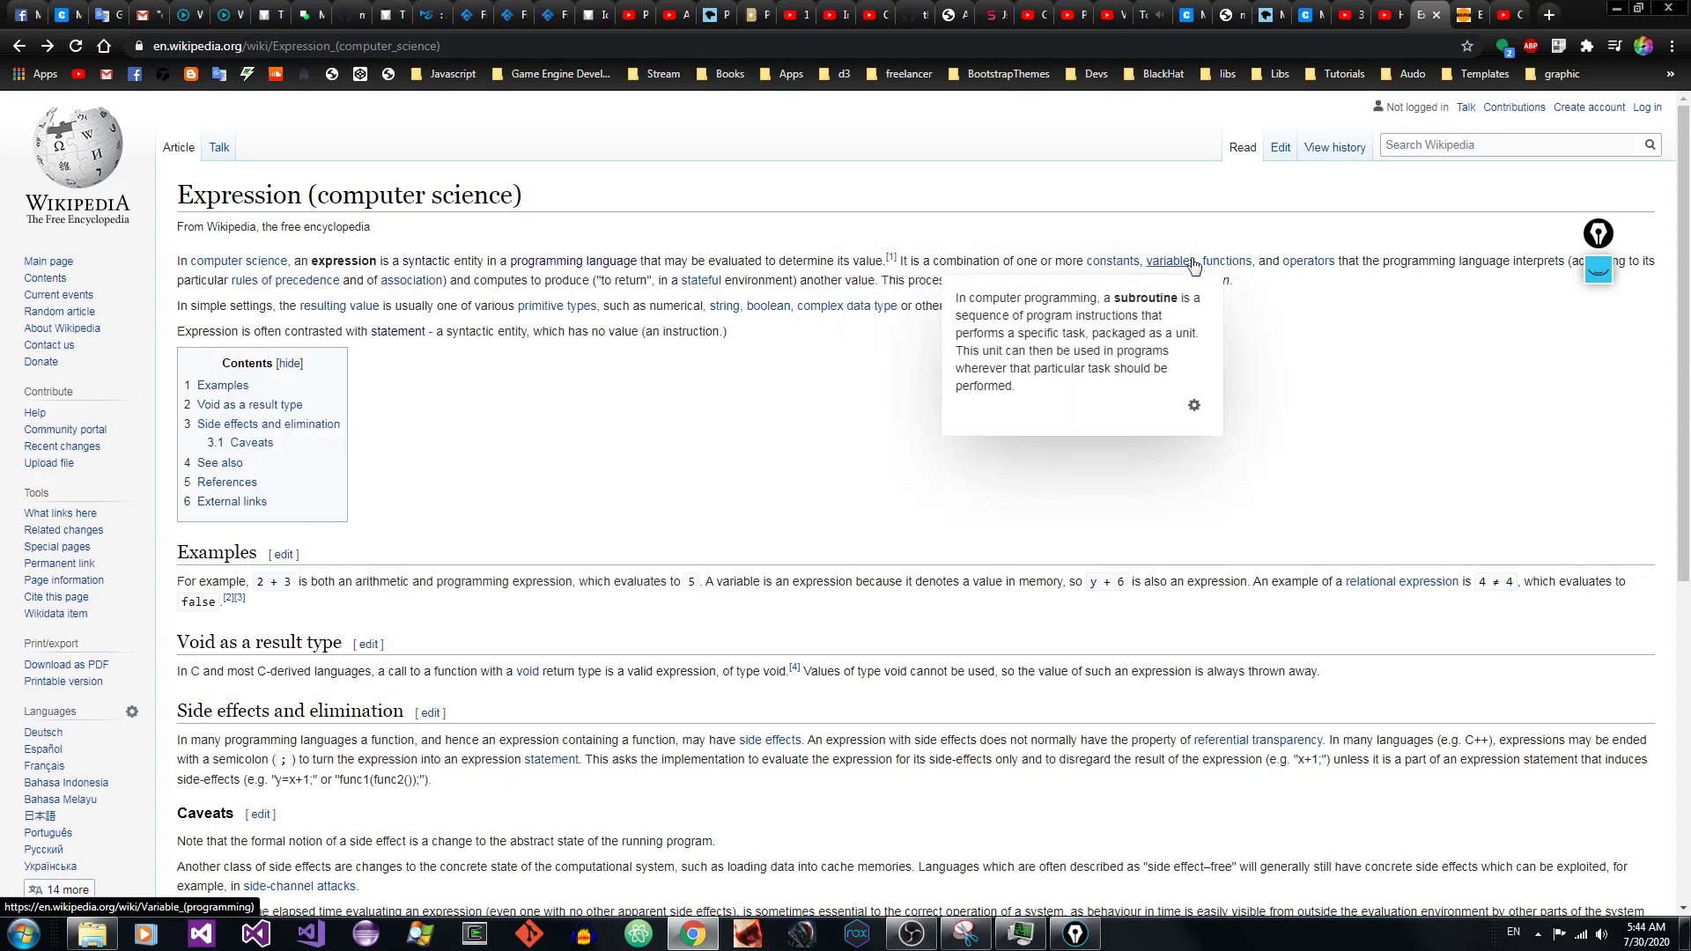
pyautogui.moveTo(1116, 266)
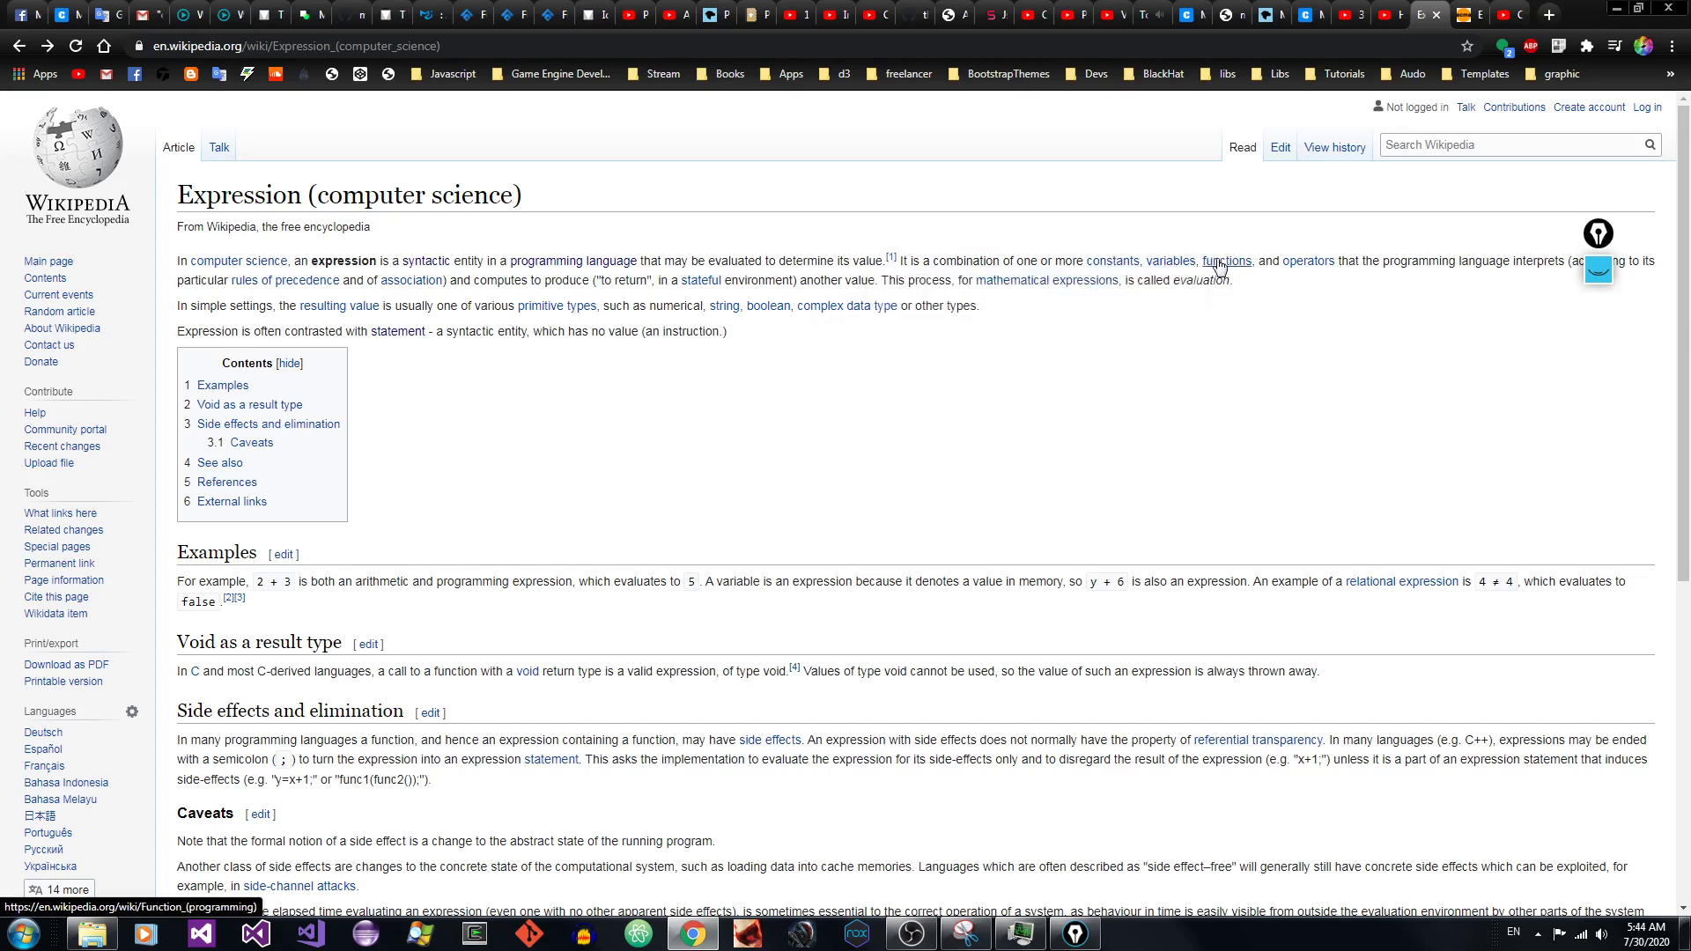
pyautogui.click(1114, 262)
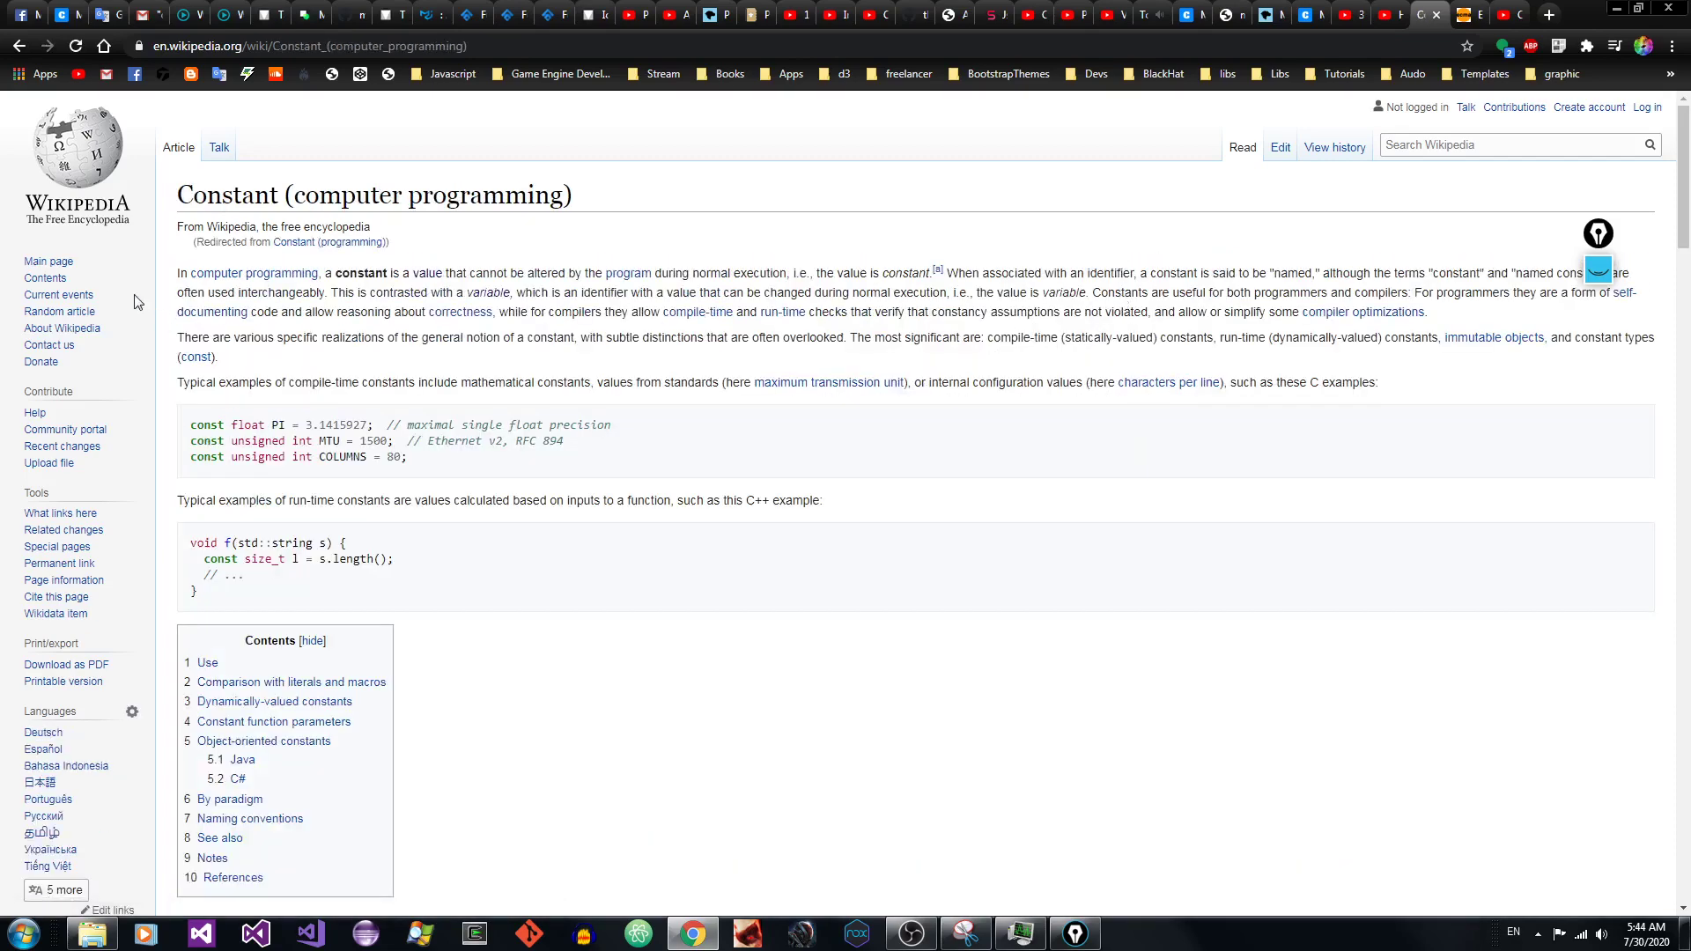
# Step: Examine the Constant article's introductory paragraphs and its Java section on object-oriented constants
pyautogui.moveTo(179, 272); pyautogui.dragTo(1529, 385)
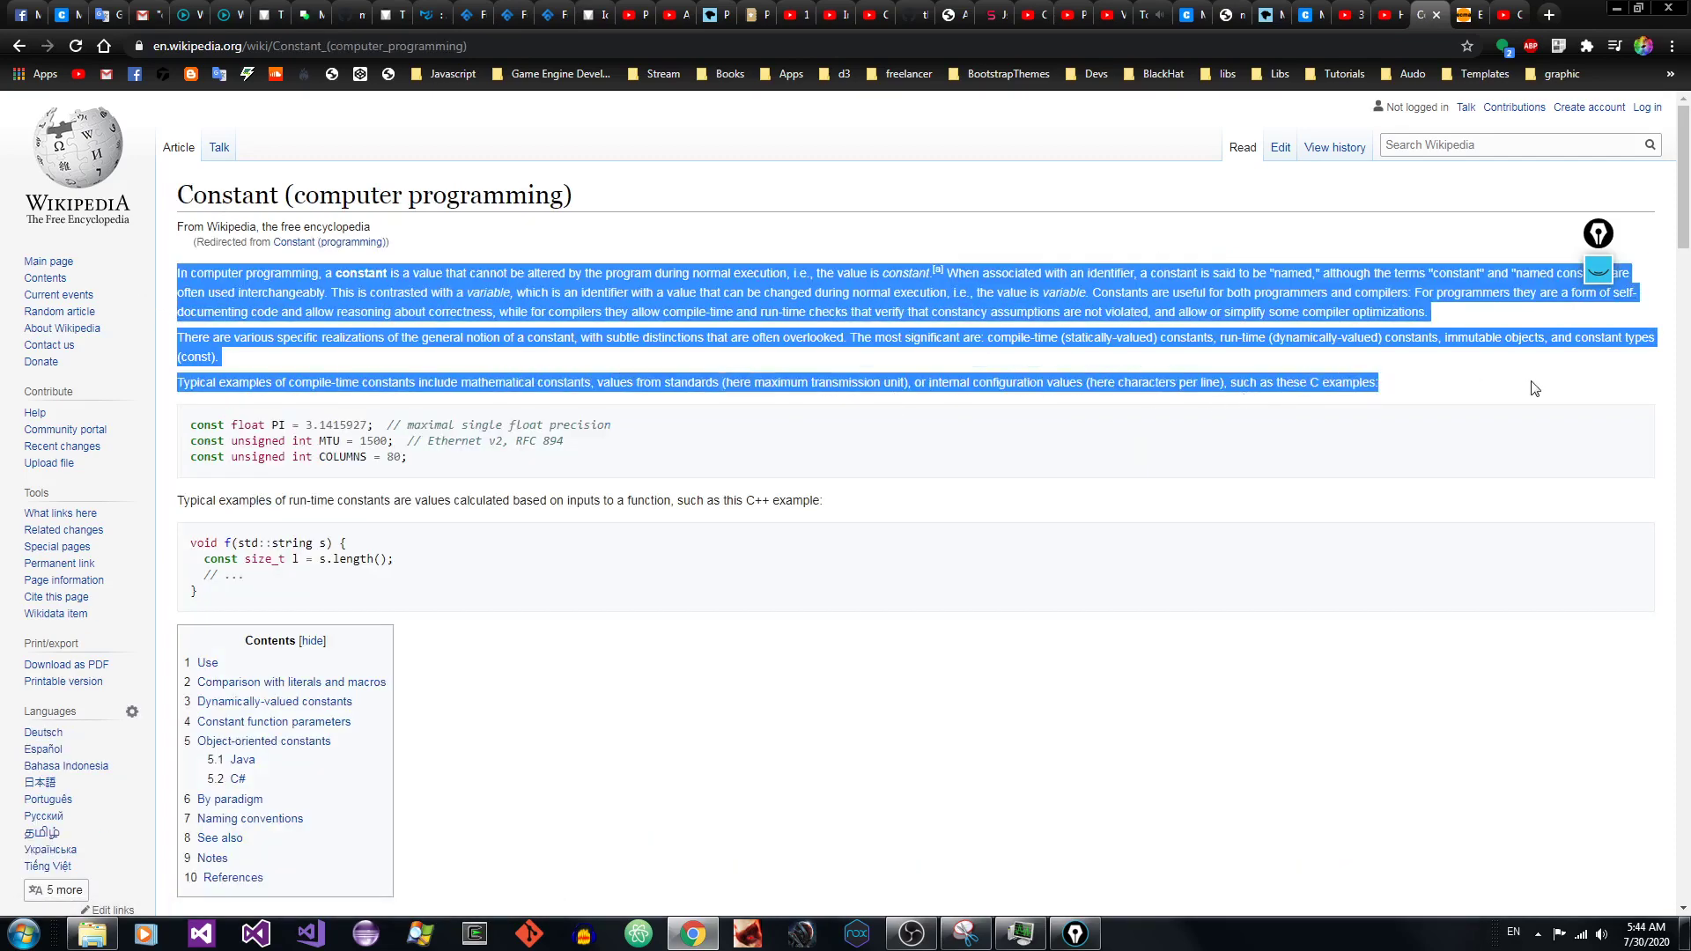
pyautogui.click(1546, 380)
pyautogui.moveTo(1684, 211); pyautogui.dragTo(1688, 713)
pyautogui.moveTo(491, 698); pyautogui.dragTo(190, 315)
pyautogui.click(1084, 414)
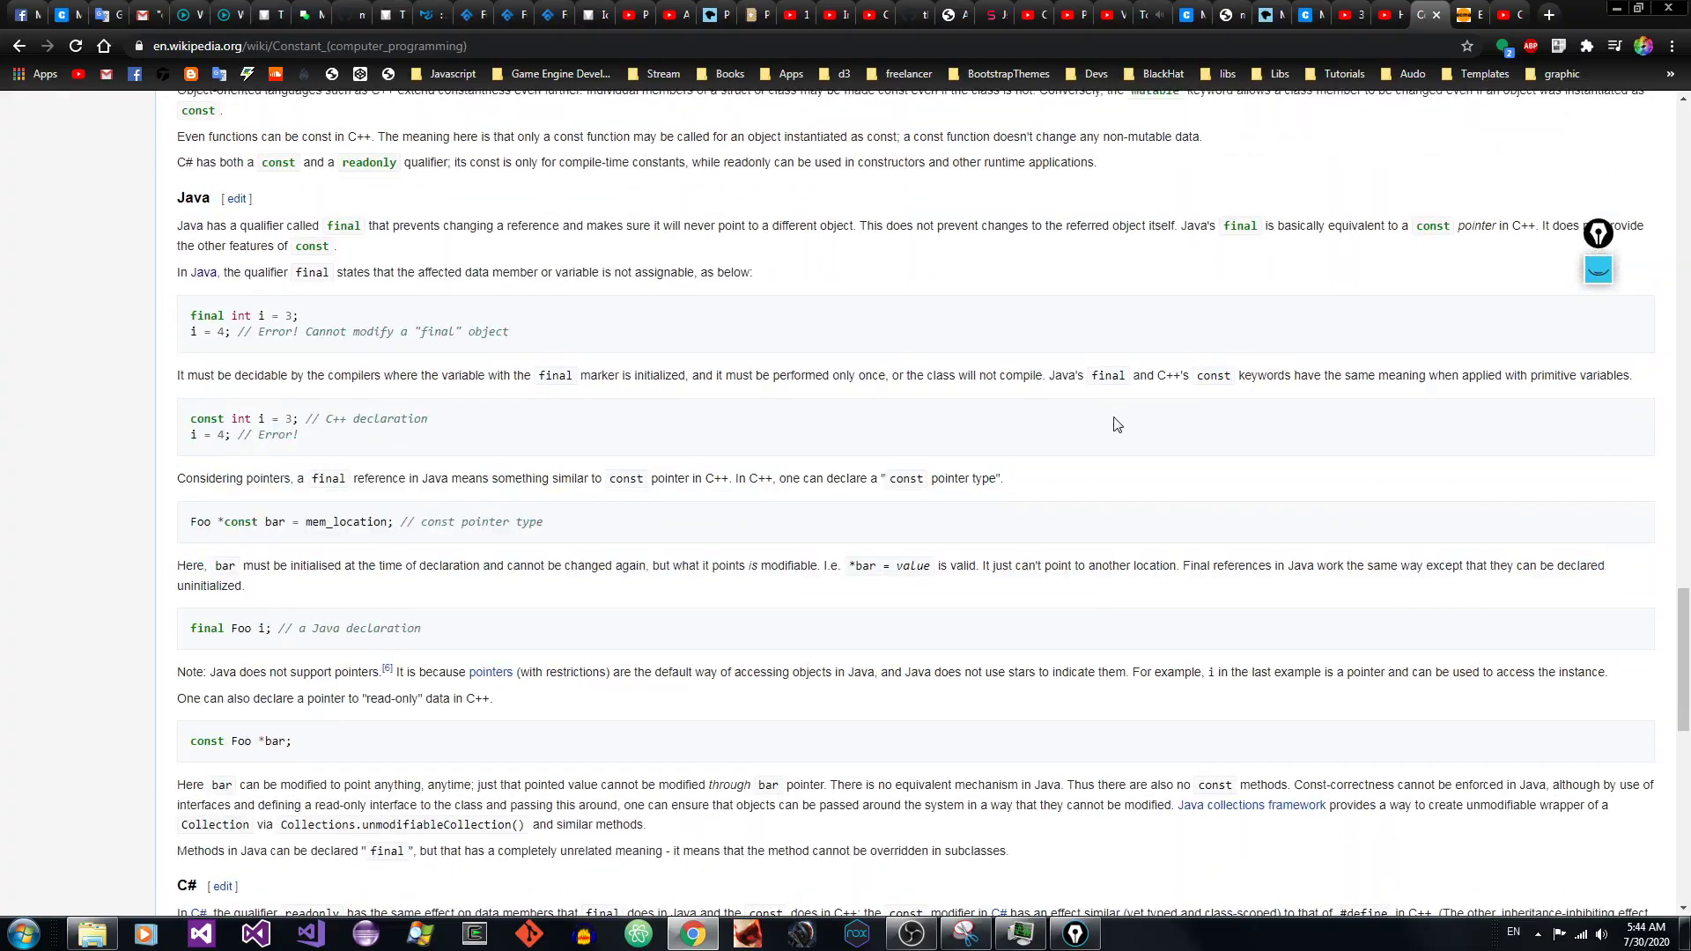
# Step: Return to "Dynamically-valued constants" and highlight the body of its C++ function example
pyautogui.moveTo(1689, 626); pyautogui.dragTo(1688, 387)
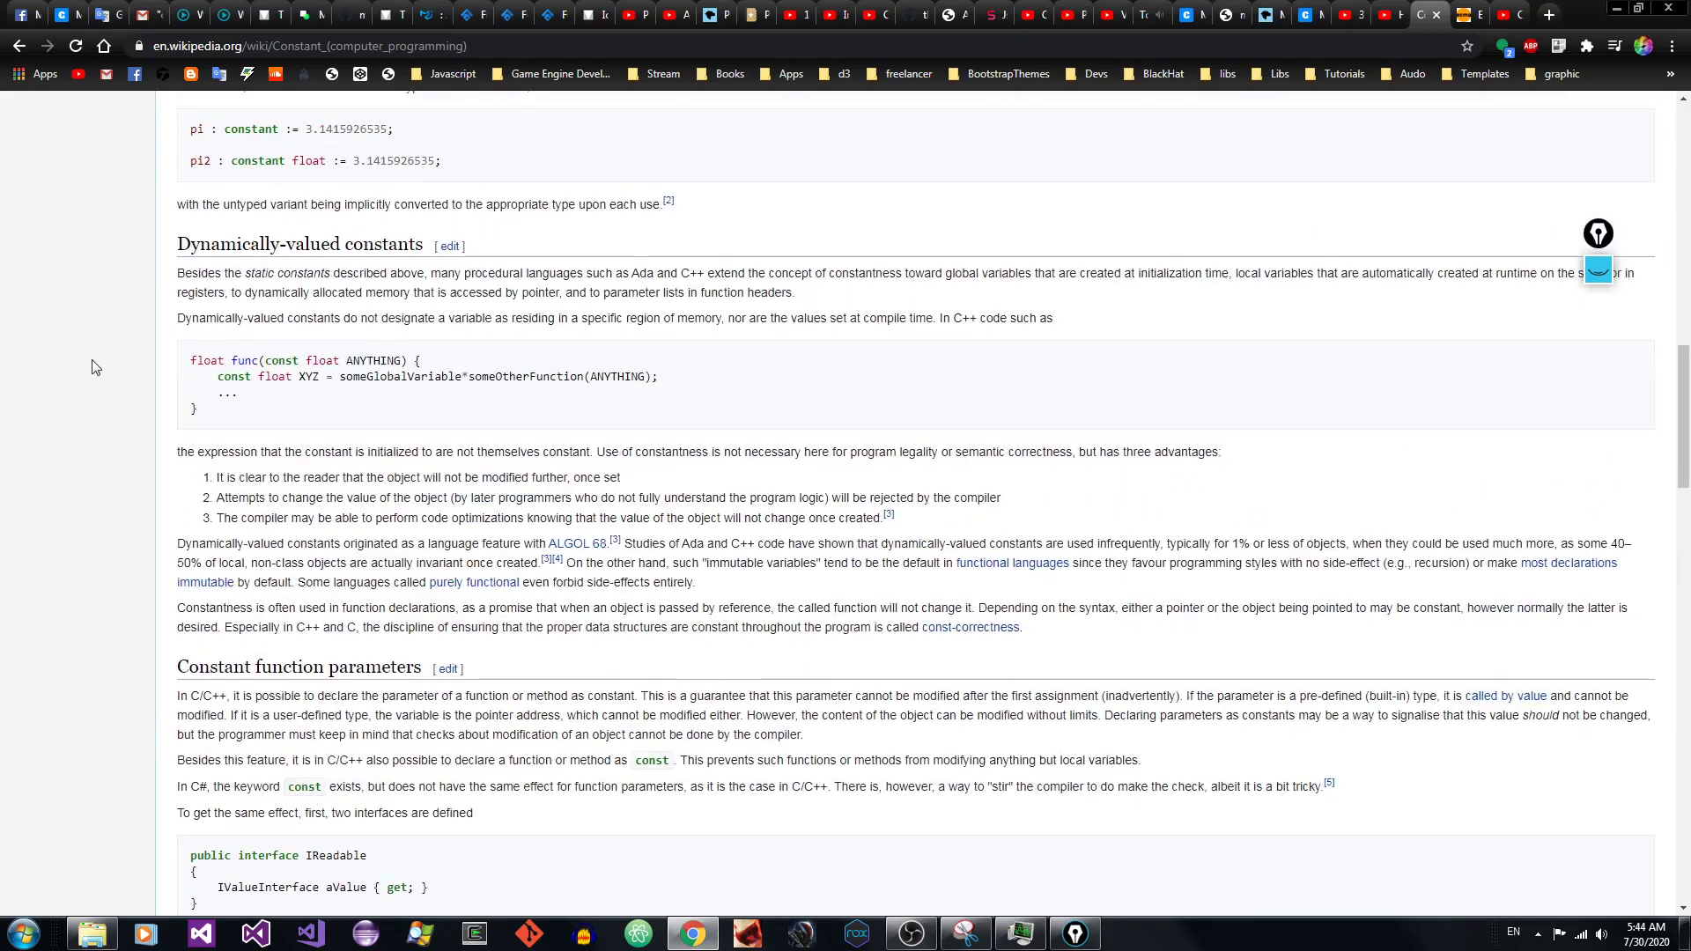
pyautogui.moveTo(366, 414); pyautogui.dragTo(167, 370)
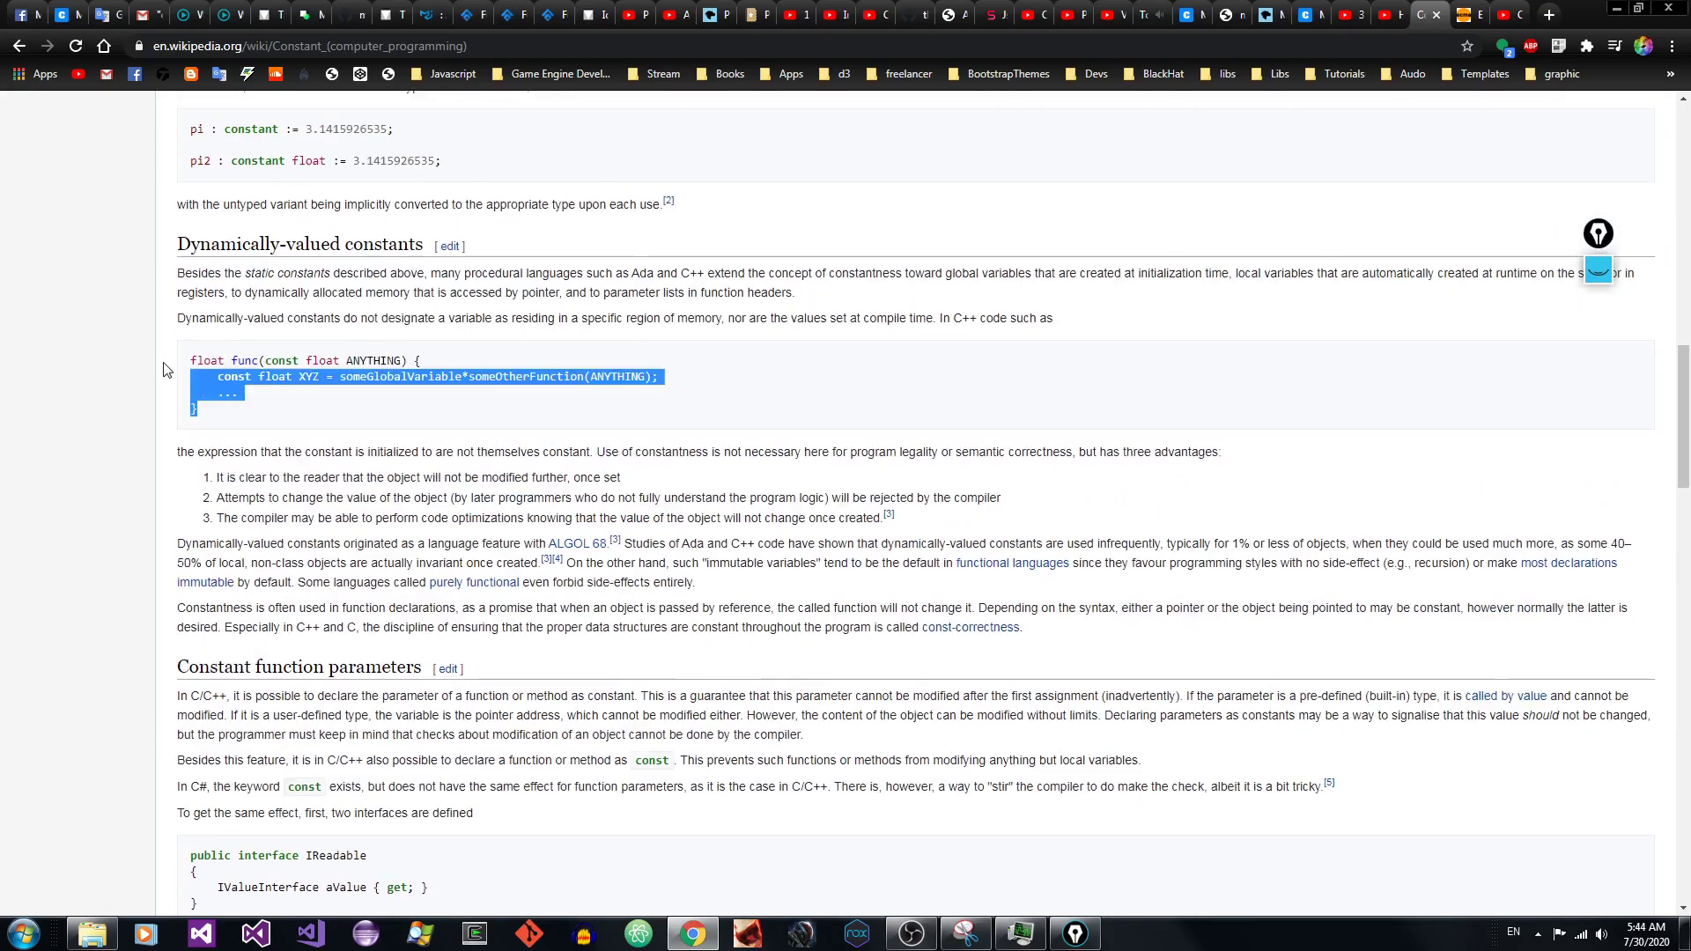
pyautogui.click(622, 417)
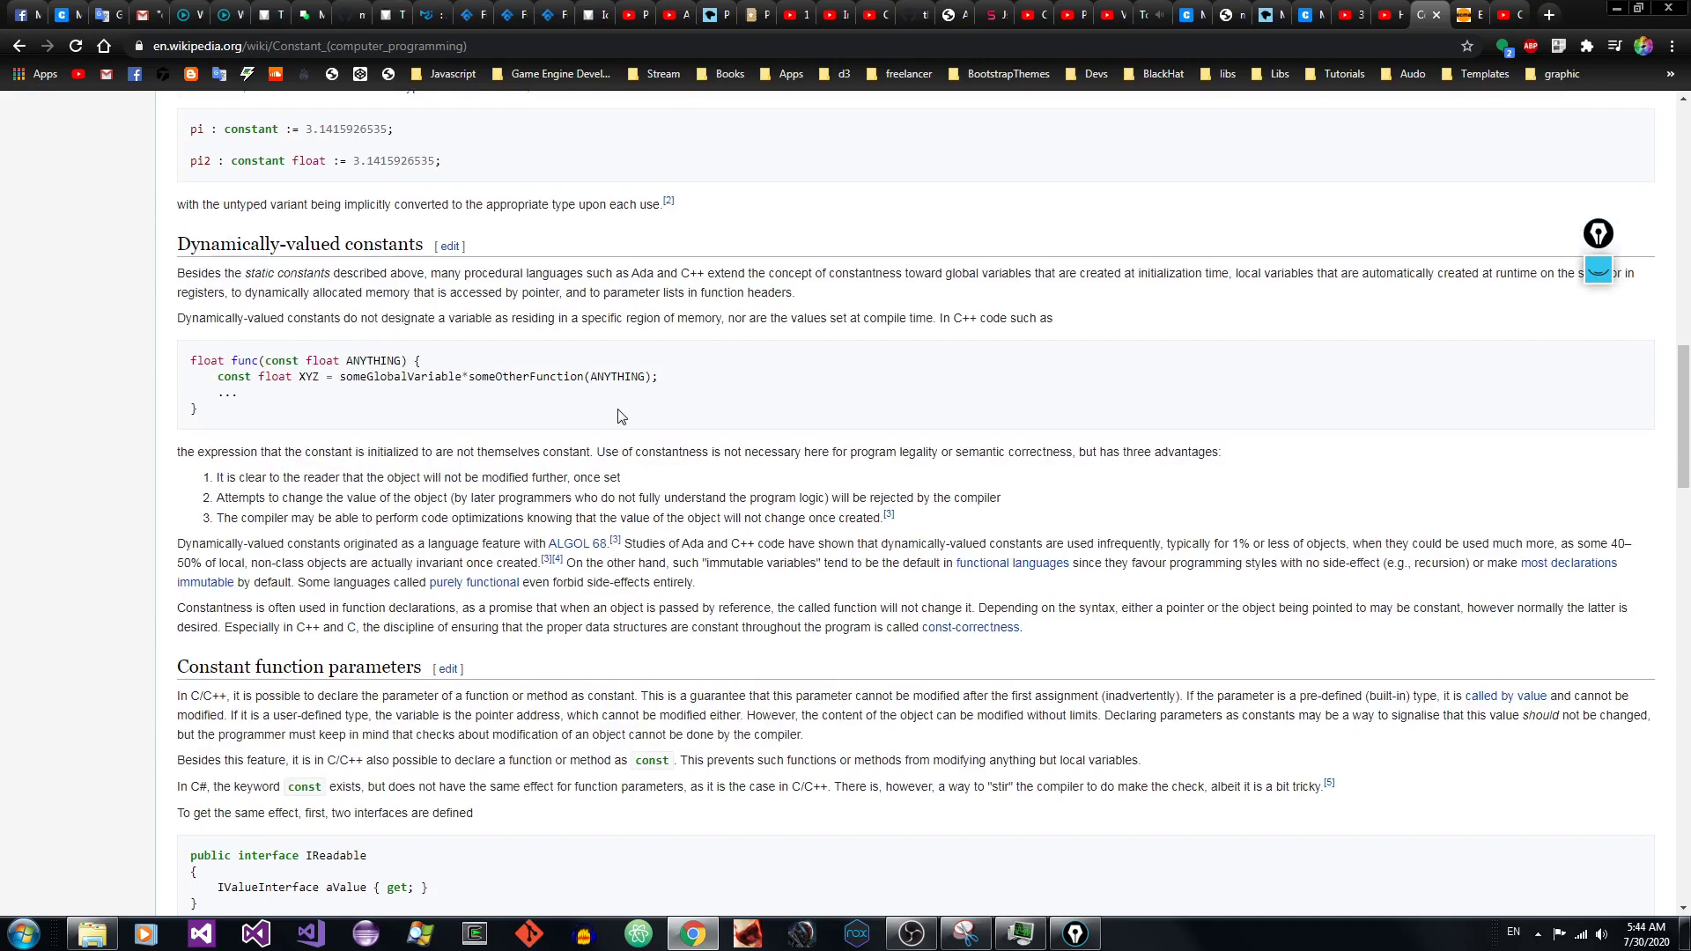
# Step: Examine the run-time constant C++ example in the Constant article's introduction, and return to the Expression article
pyautogui.moveTo(1688, 433); pyautogui.dragTo(1689, 194)
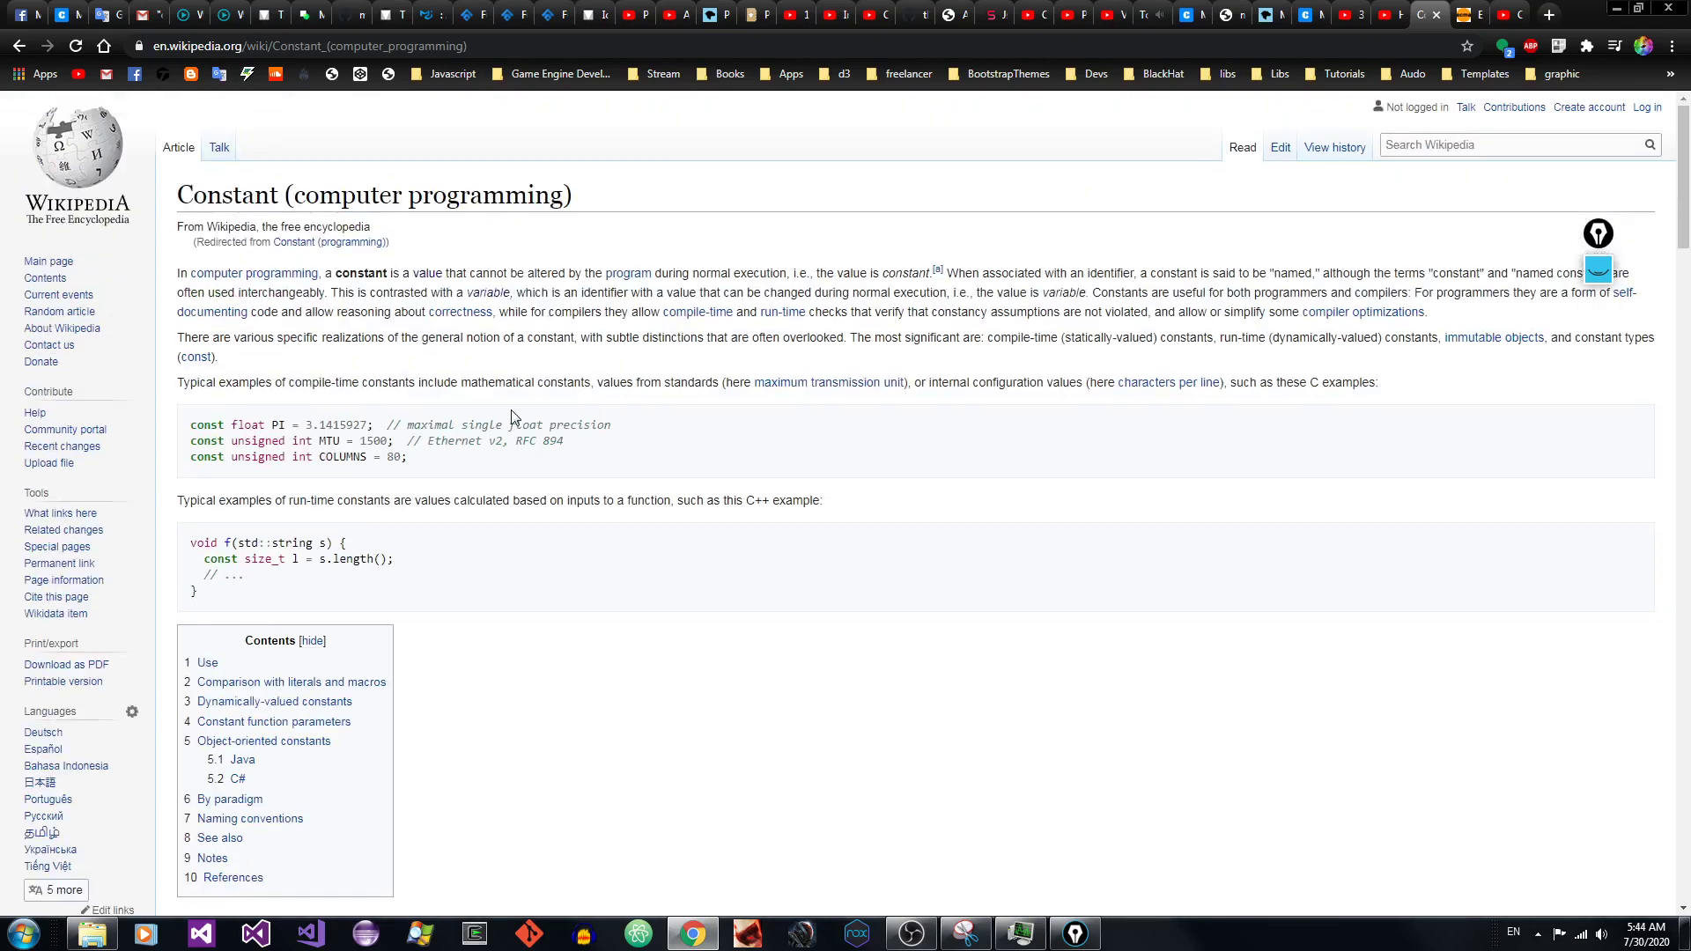
pyautogui.moveTo(289, 595); pyautogui.dragTo(146, 553)
pyautogui.click(778, 550)
pyautogui.click(18, 46)
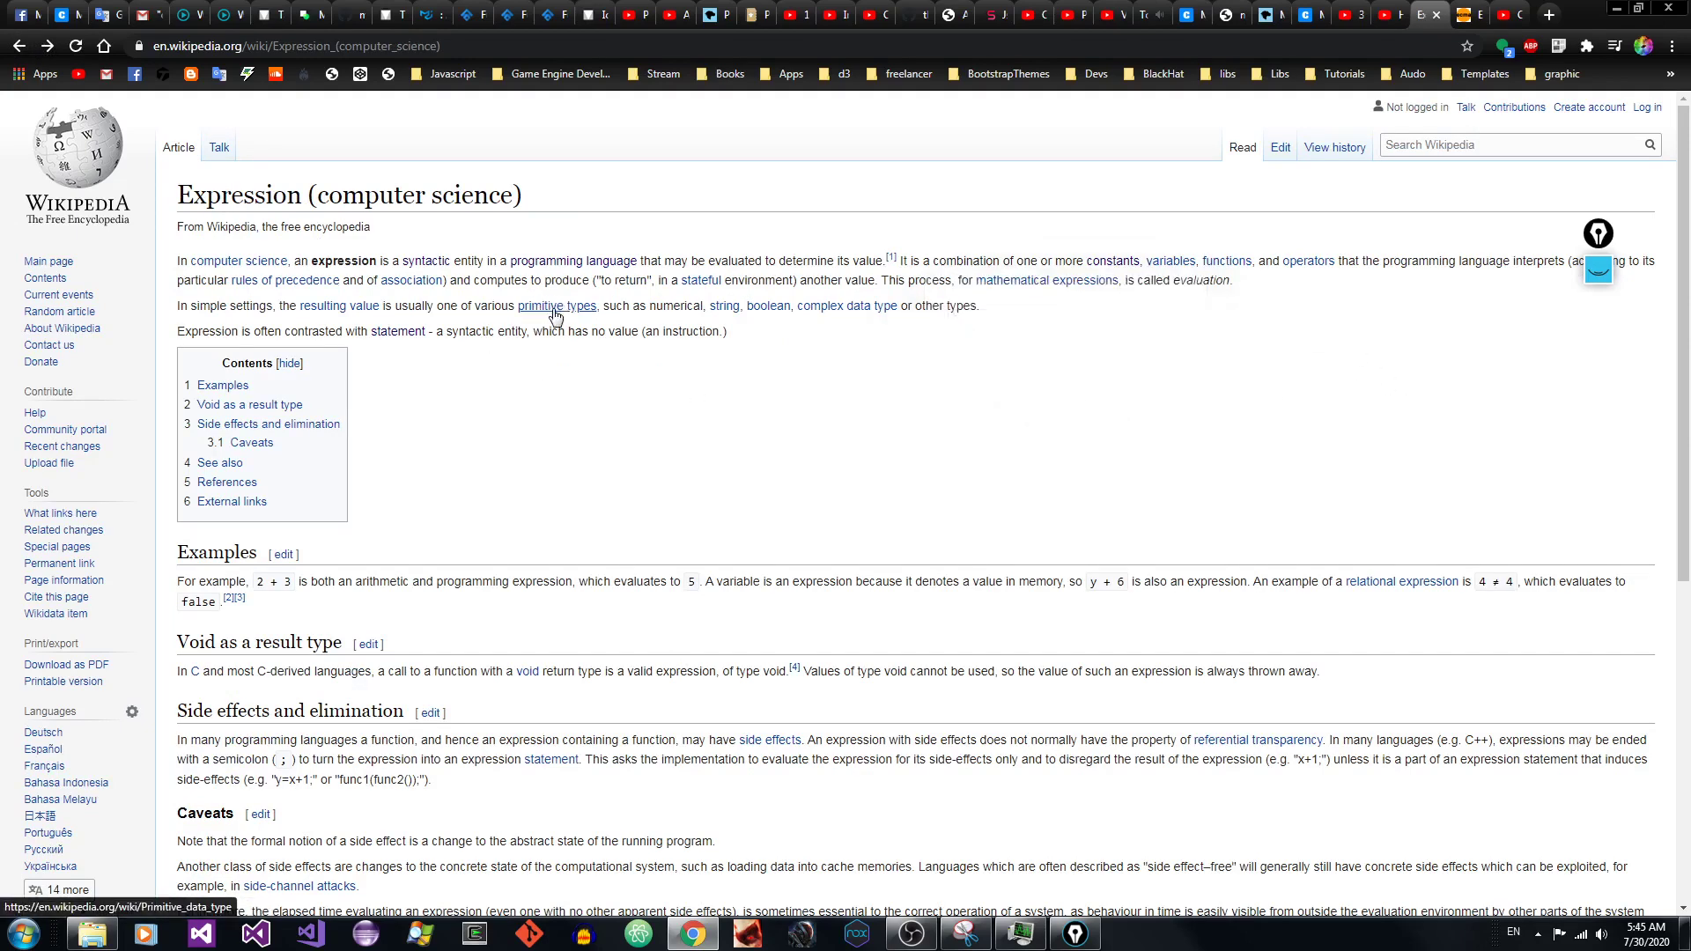
# Step: Highlight "computer science" in the Expression article's title and return to the notes page
pyautogui.moveTo(555, 315)
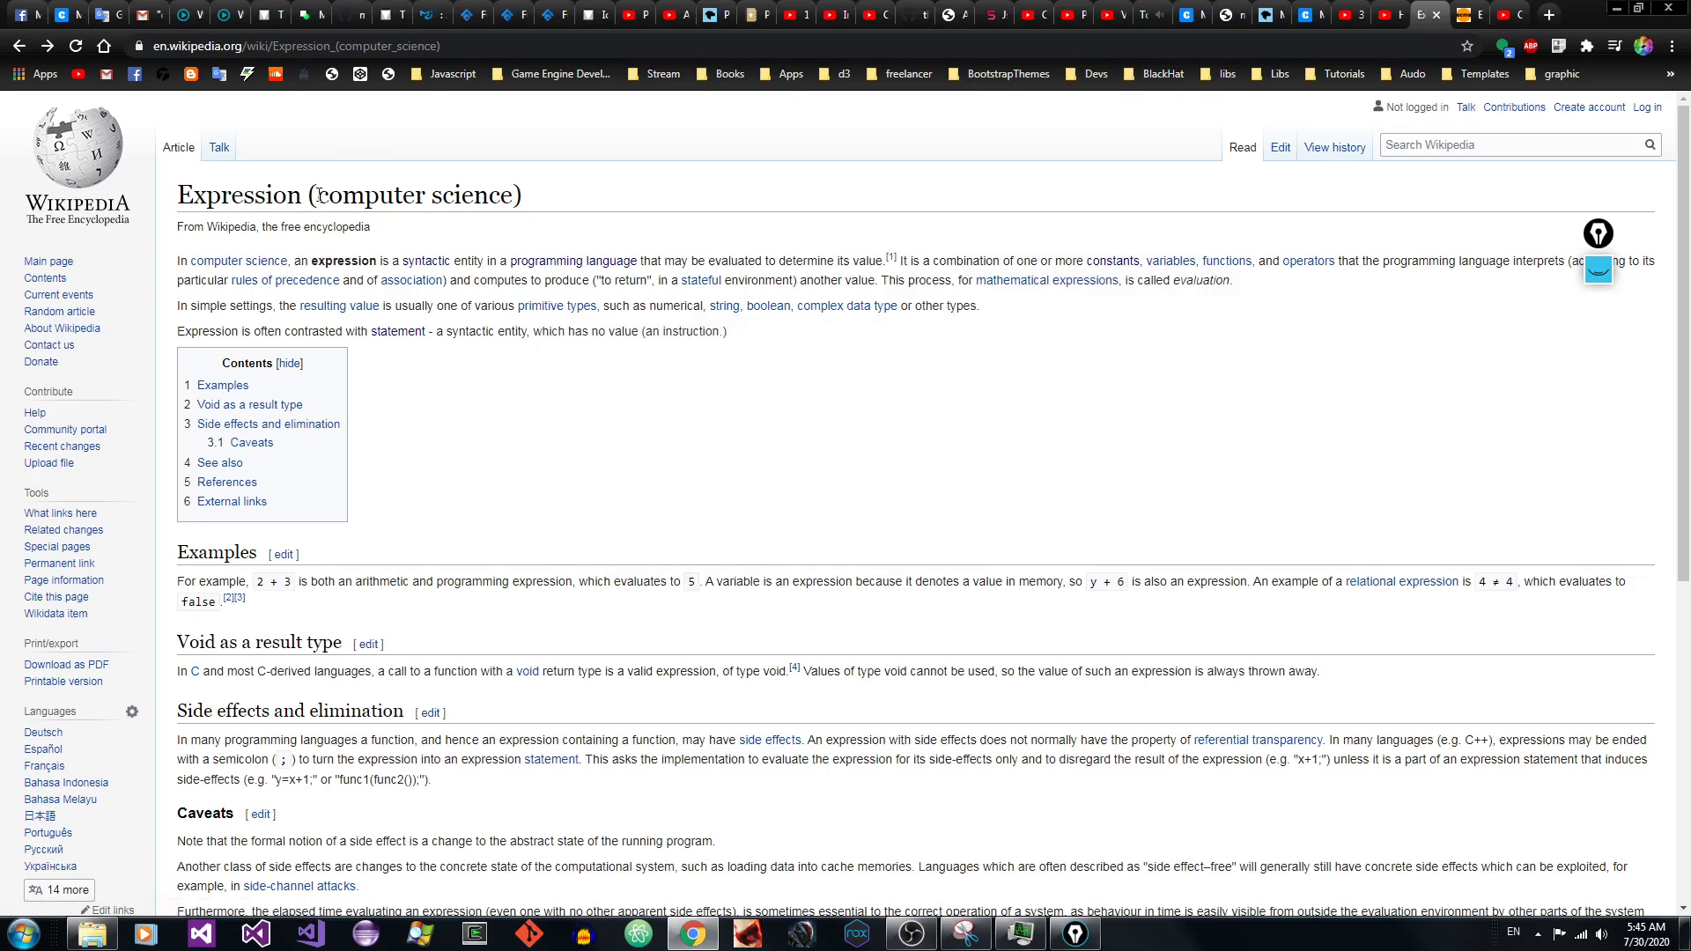
pyautogui.moveTo(318, 195); pyautogui.dragTo(514, 195)
pyautogui.click(695, 205)
pyautogui.click(1184, 10)
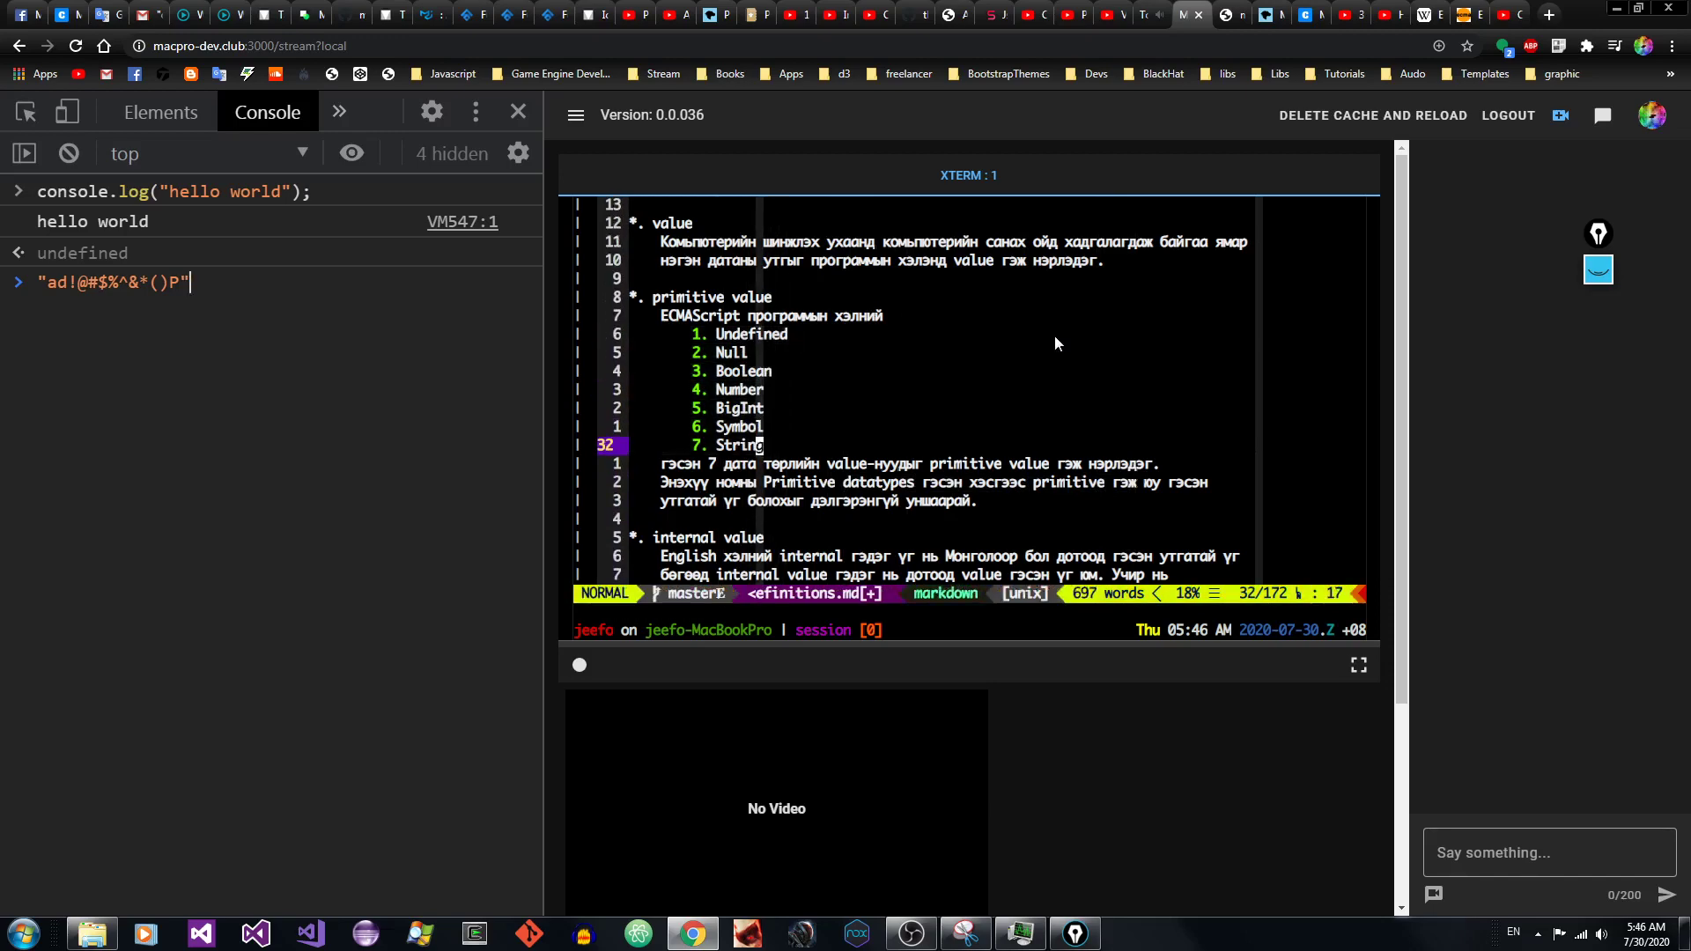
# Step: Look over the Expression article from start to end and return to the ECMAScript specification
pyautogui.click(1464, 13)
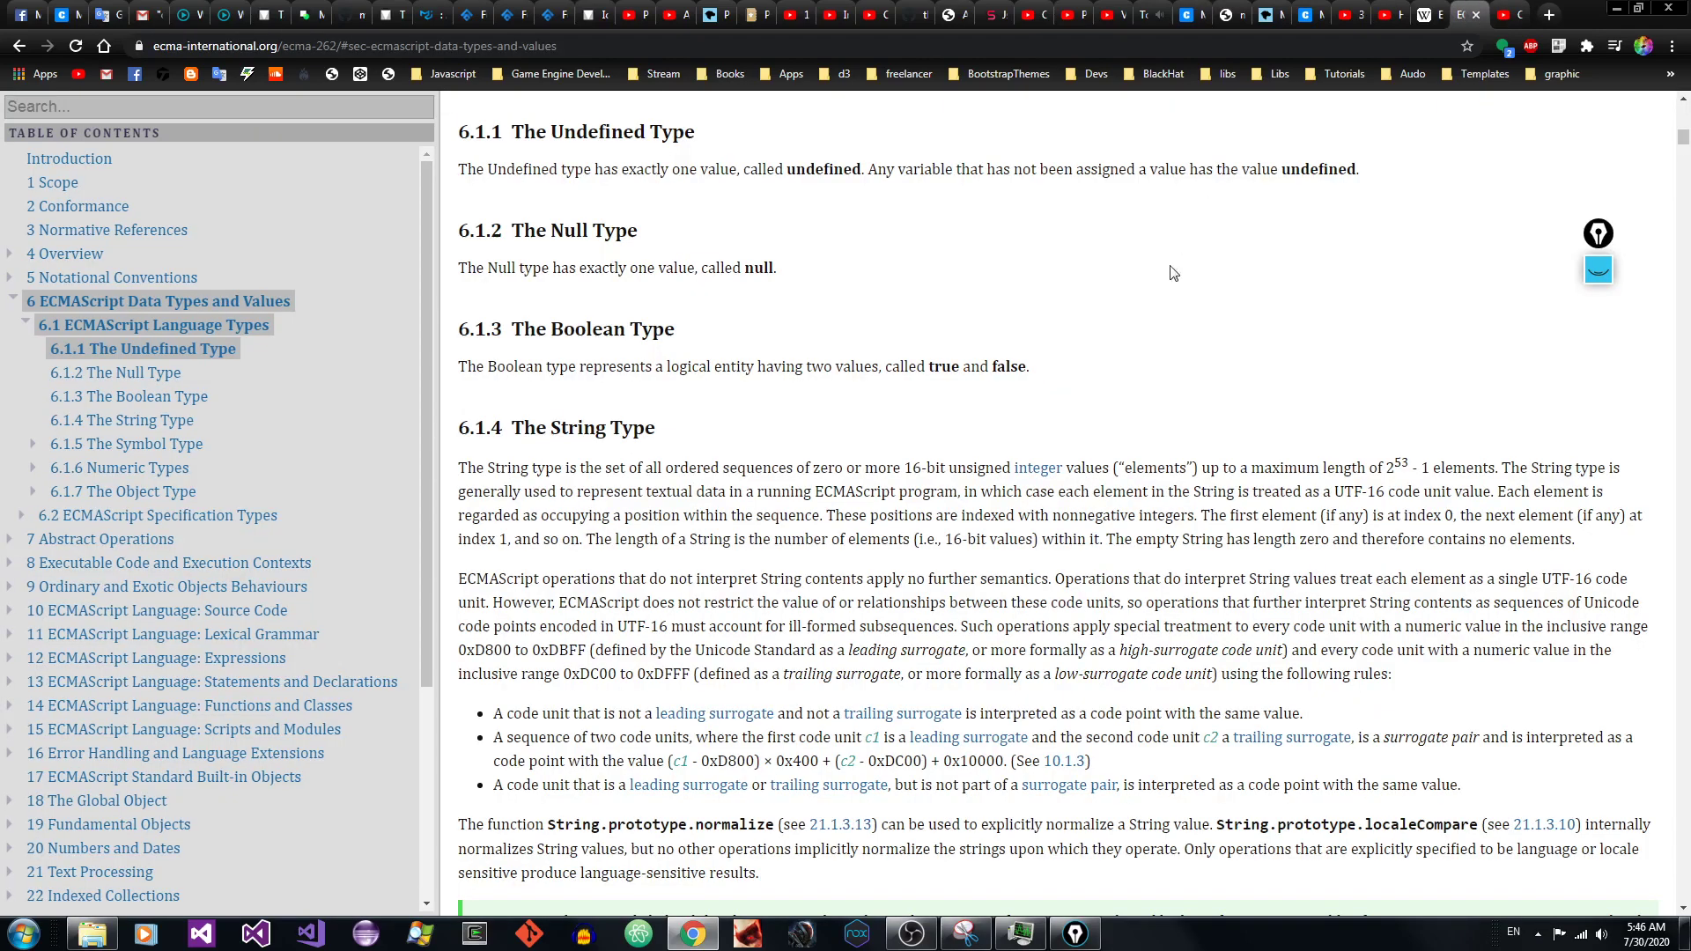
pyautogui.click(1427, 14)
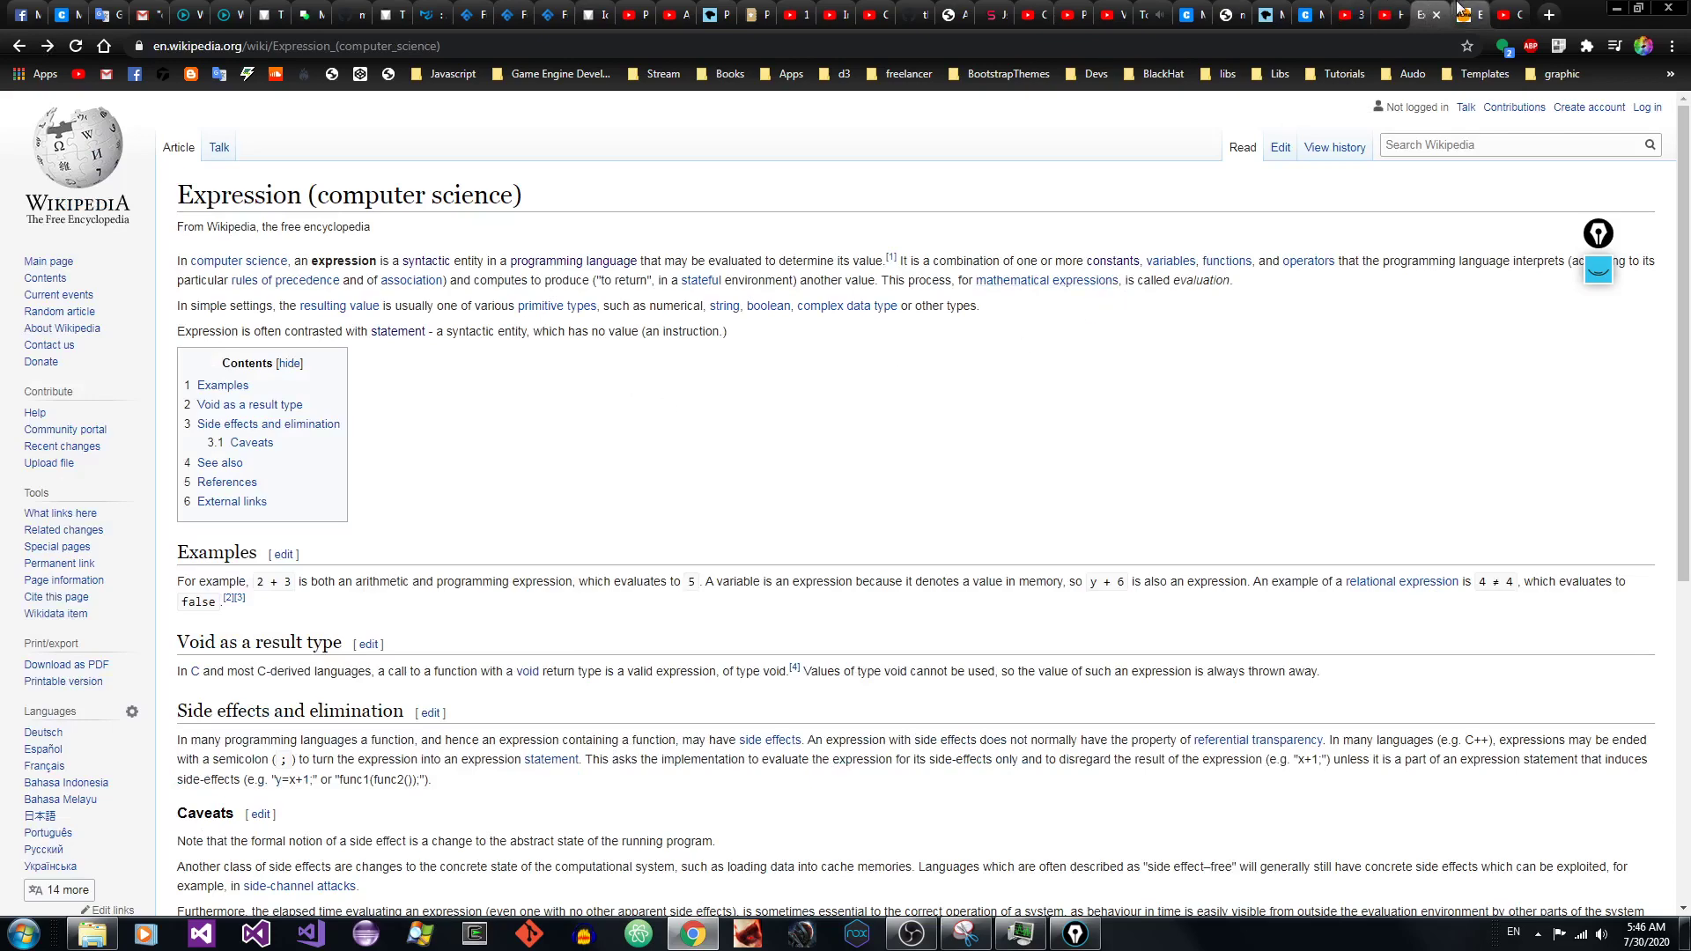
pyautogui.press('End')
pyautogui.press('Home')
pyautogui.click(1485, 9)
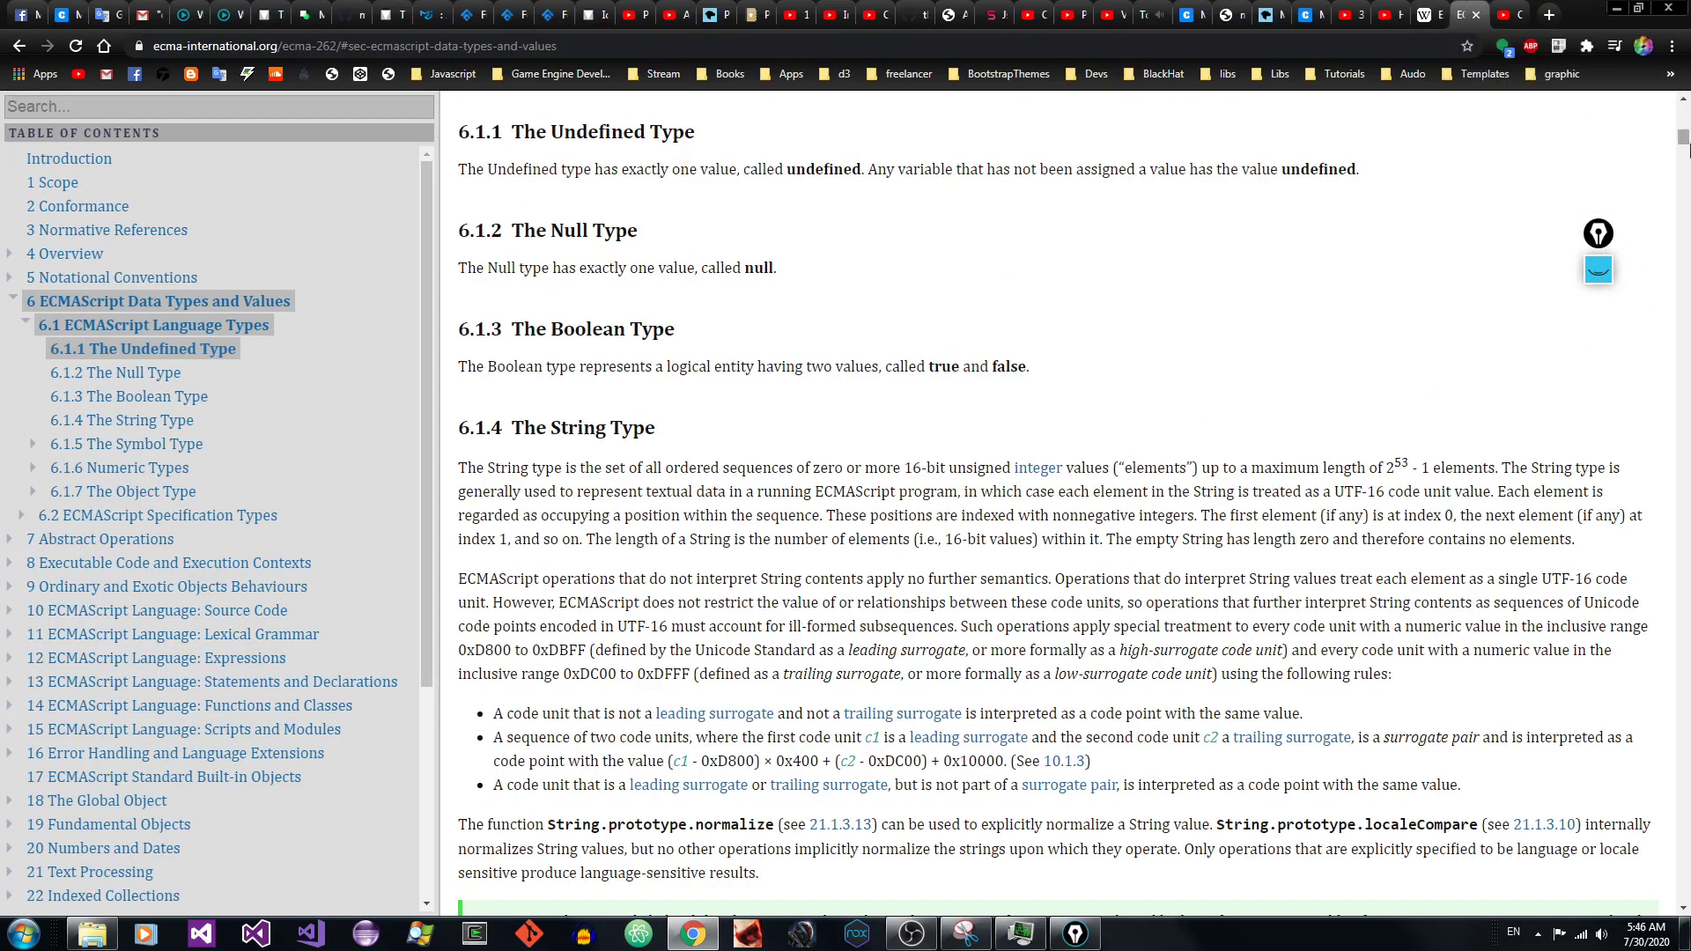
# Step: Go to the start of the ECMAScript specification and highlight "2020" in its title, viewing the Introduction in between
pyautogui.moveTo(1684, 139); pyautogui.dragTo(1684, 110)
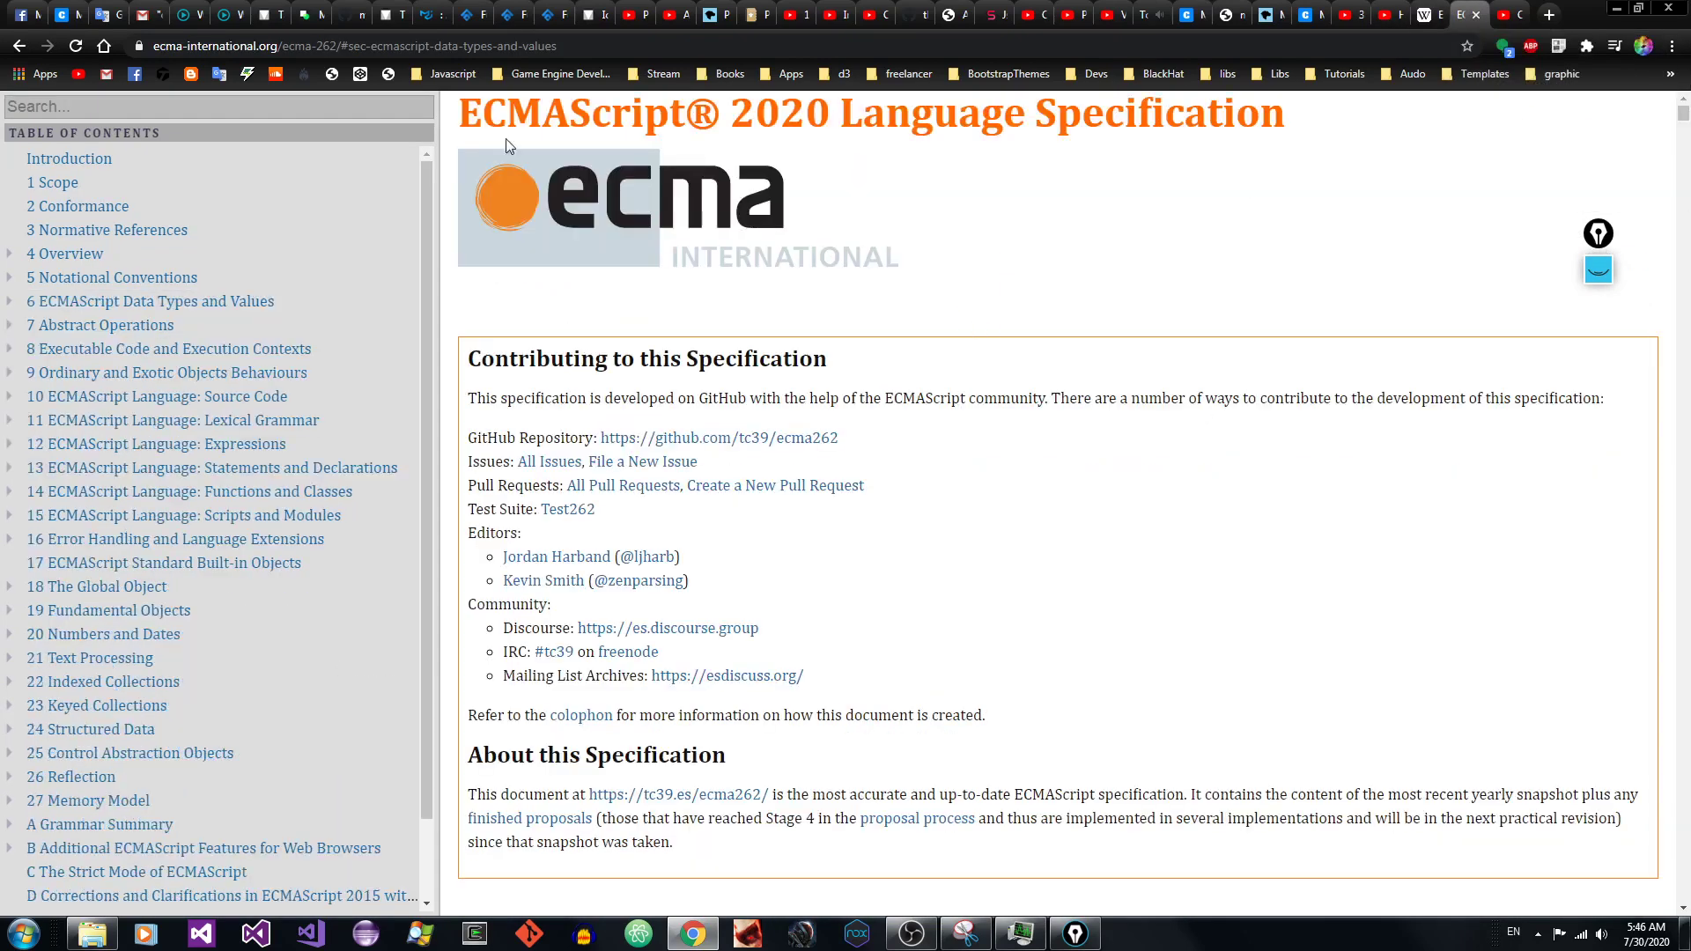
pyautogui.moveTo(765, 118); pyautogui.dragTo(1431, 118)
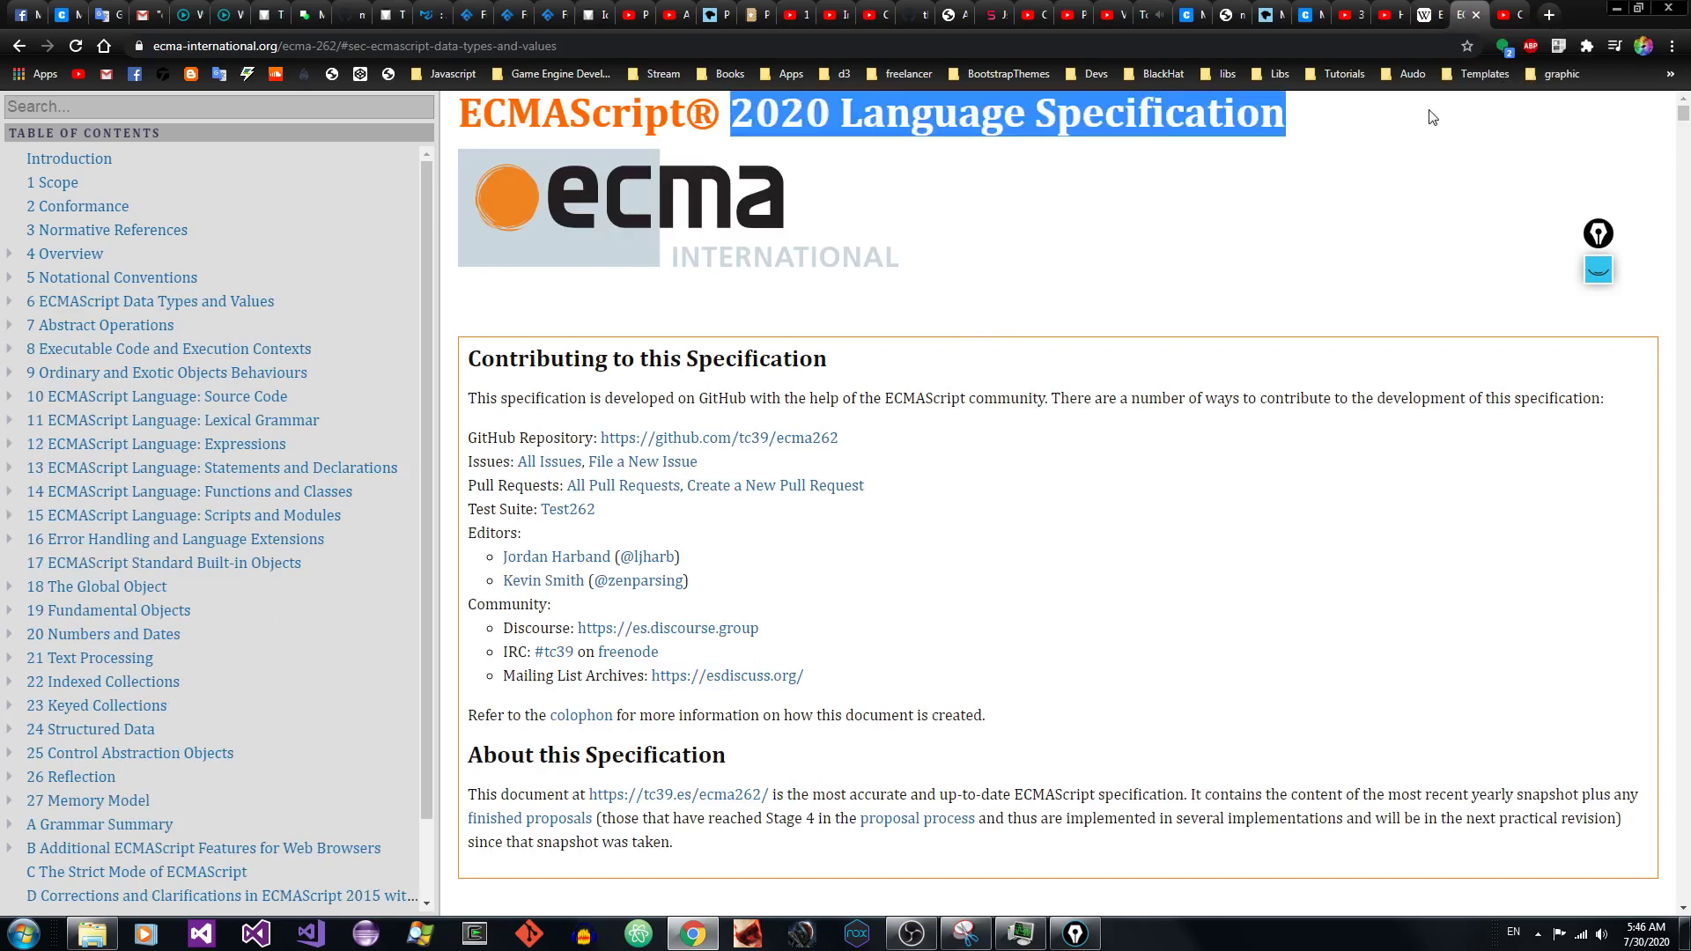
pyautogui.click(1149, 218)
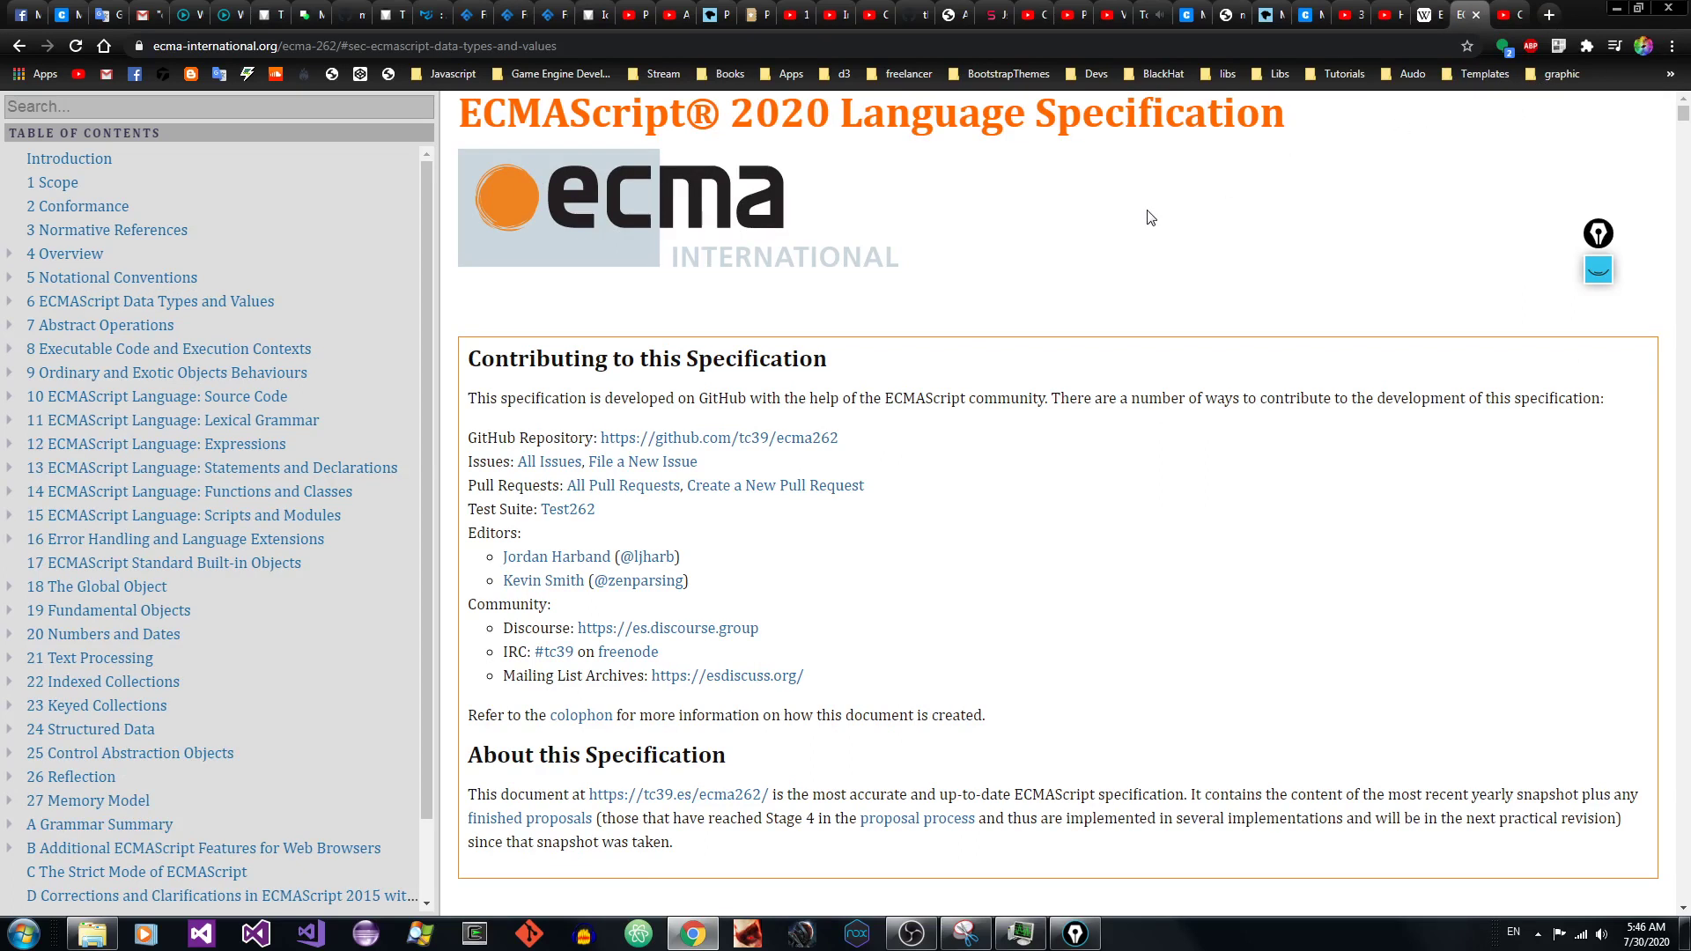
pyautogui.click(1686, 170)
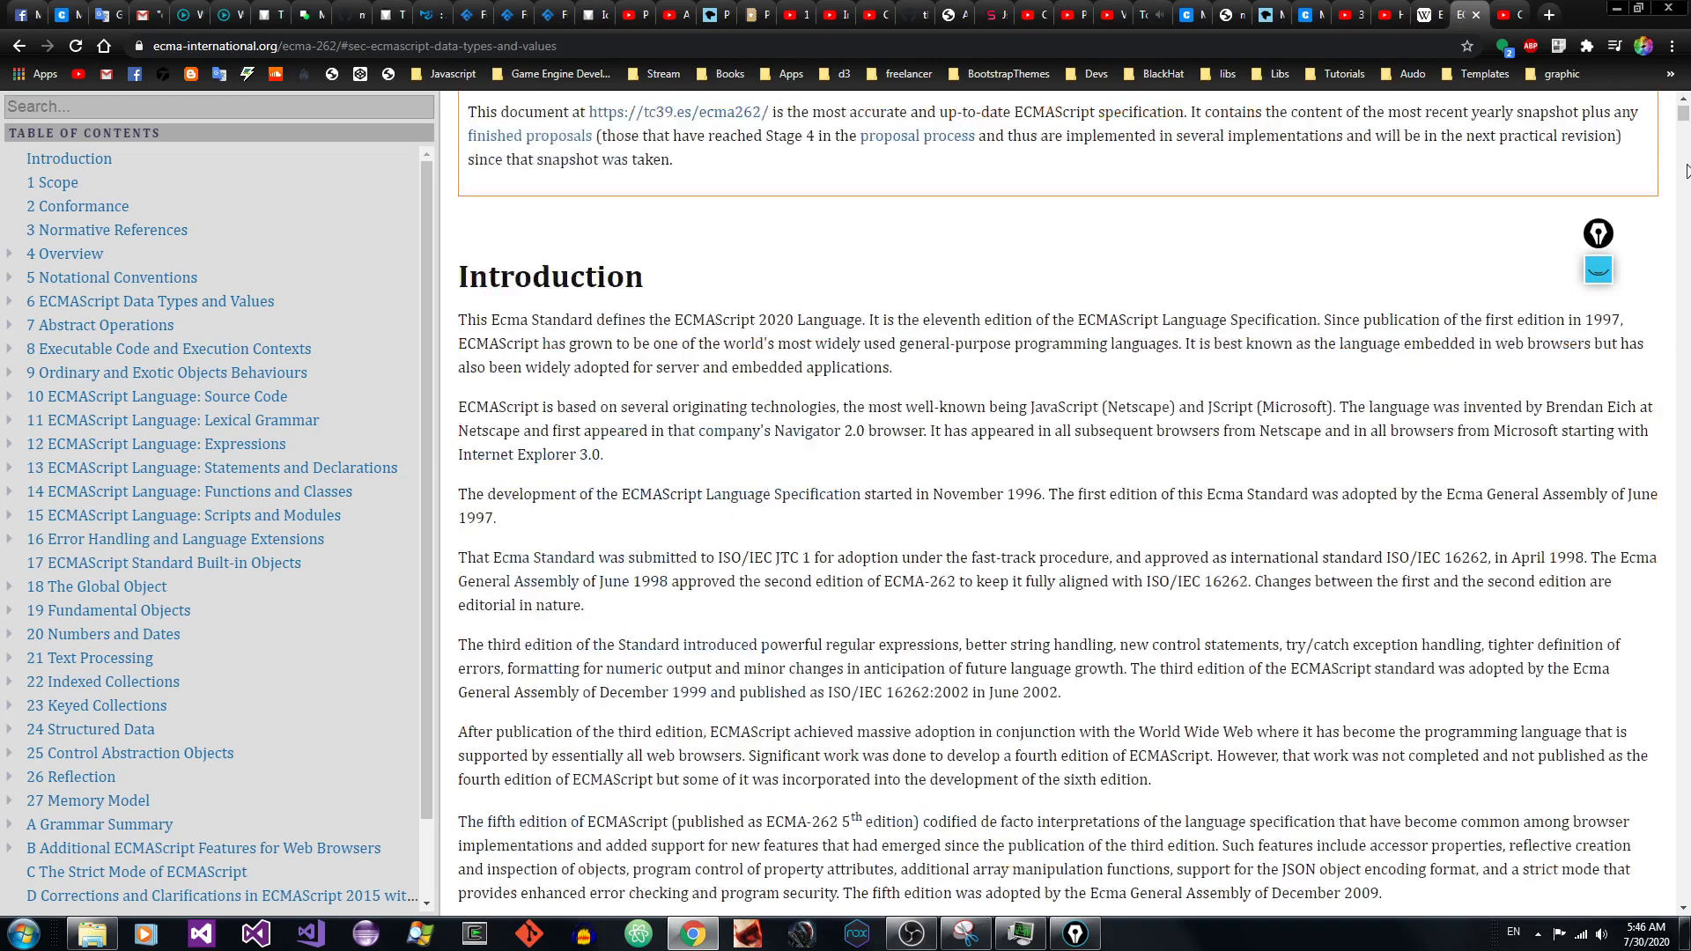
pyautogui.click(1684, 103)
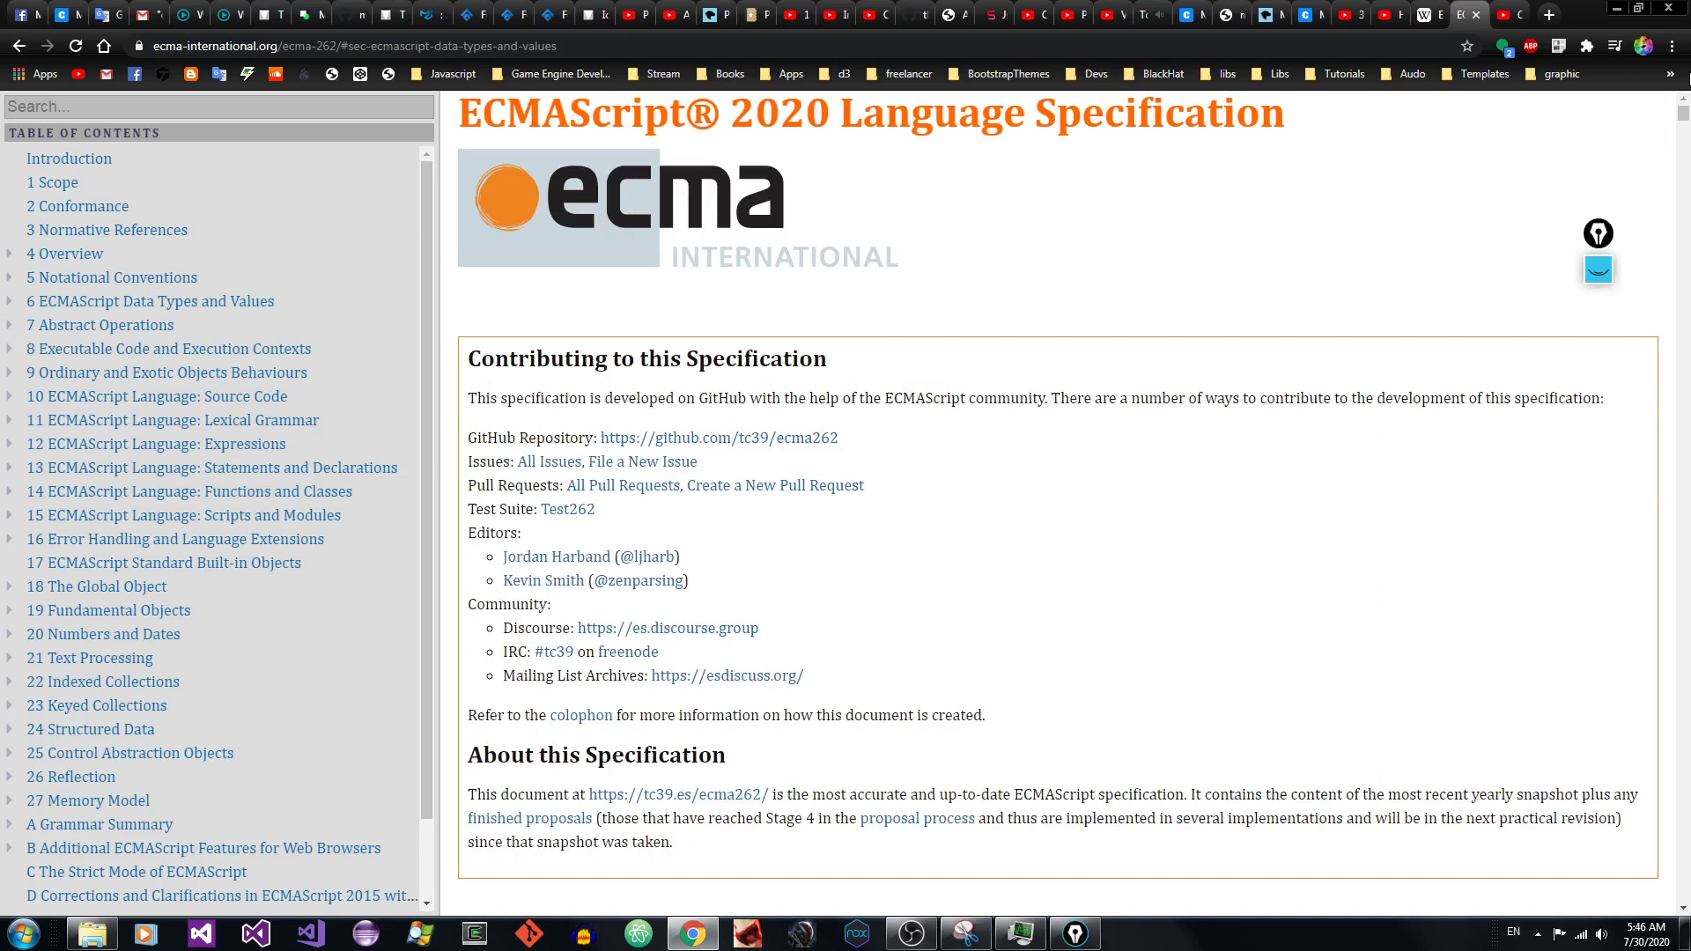
pyautogui.moveTo(730, 116); pyautogui.dragTo(831, 117)
pyautogui.click(1238, 326)
# Step: Examine the specification's Introduction on the edition history and open section 4 Overview
pyautogui.click(1684, 185)
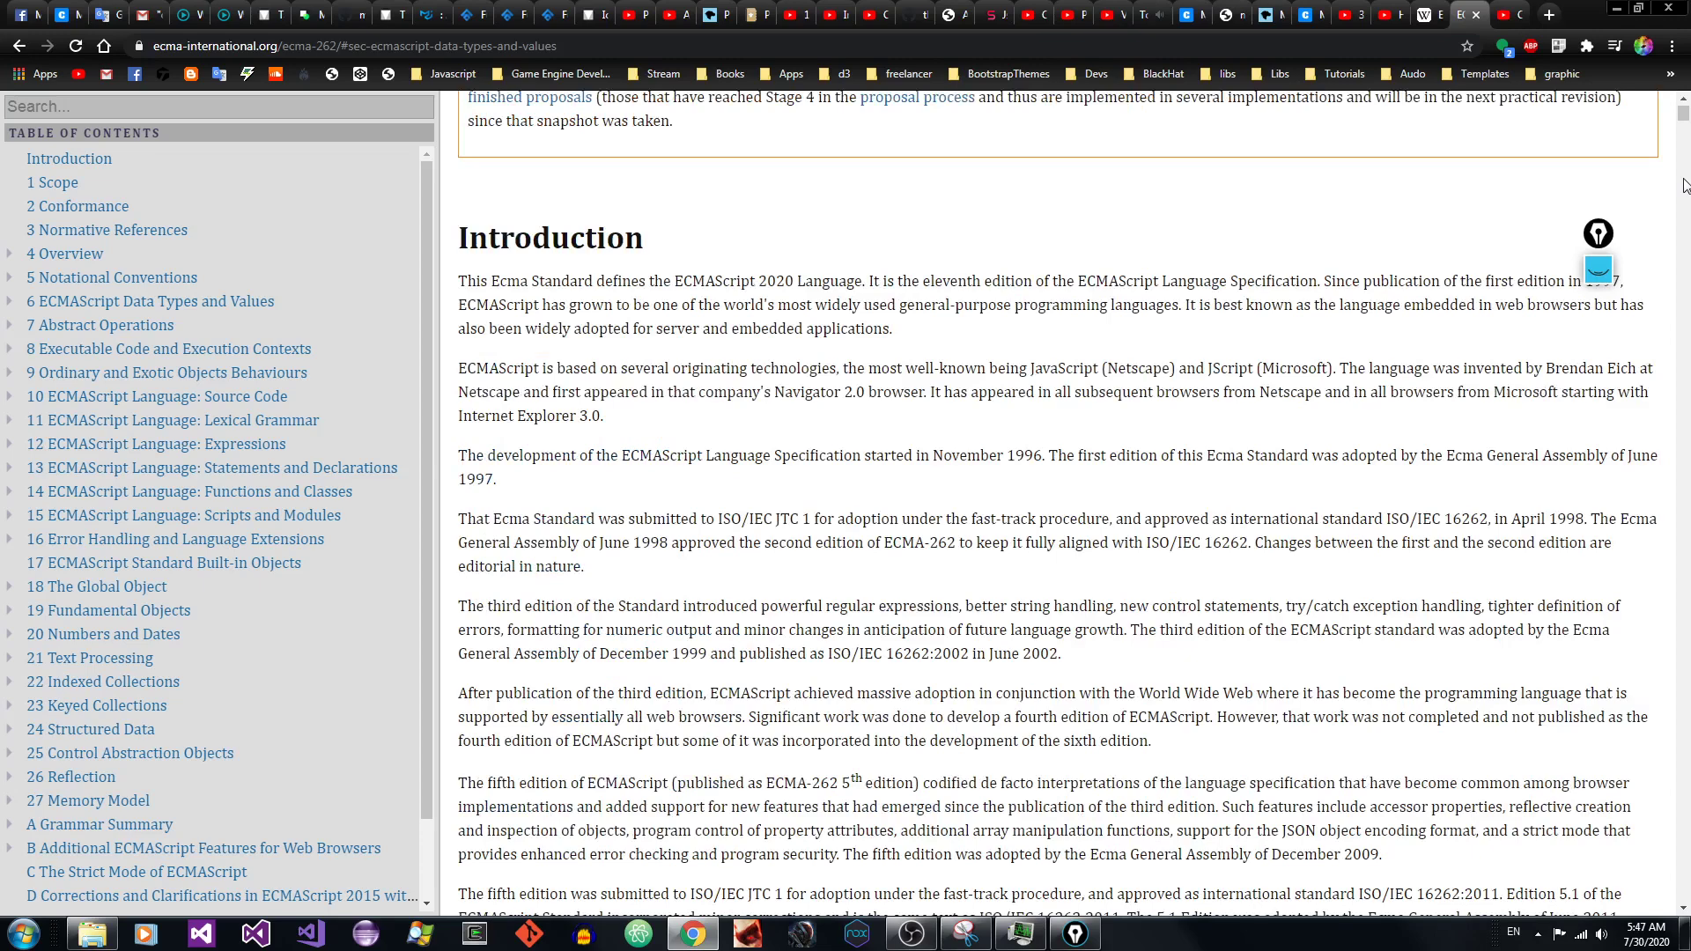
pyautogui.click(1684, 185)
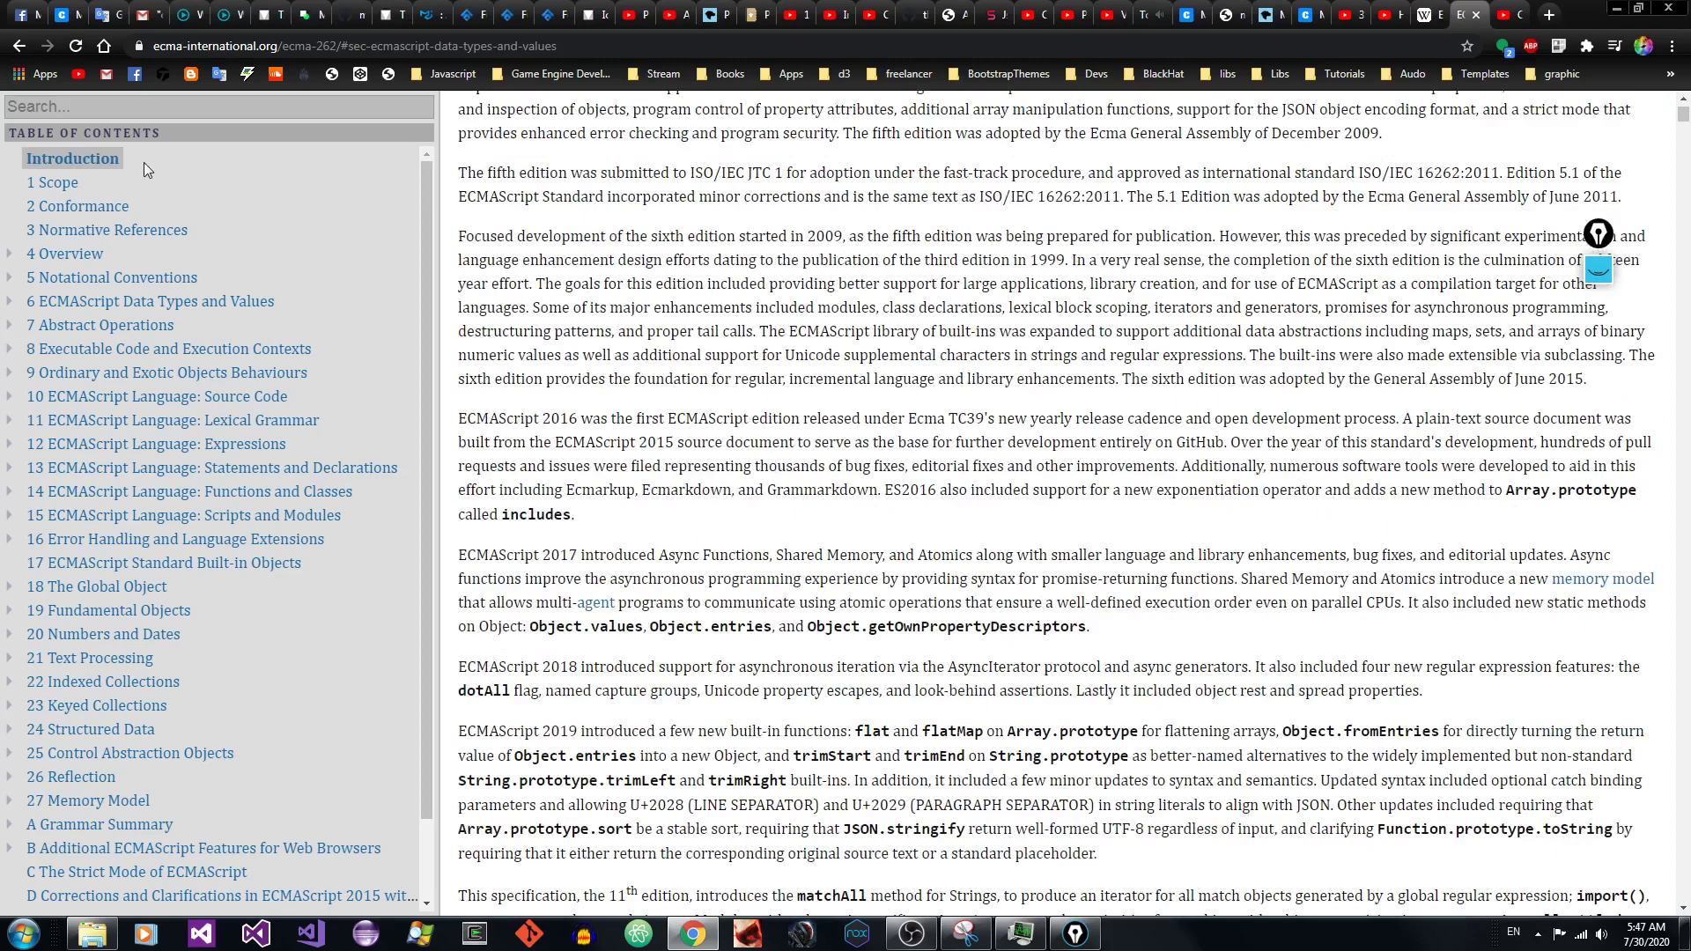
pyautogui.click(73, 254)
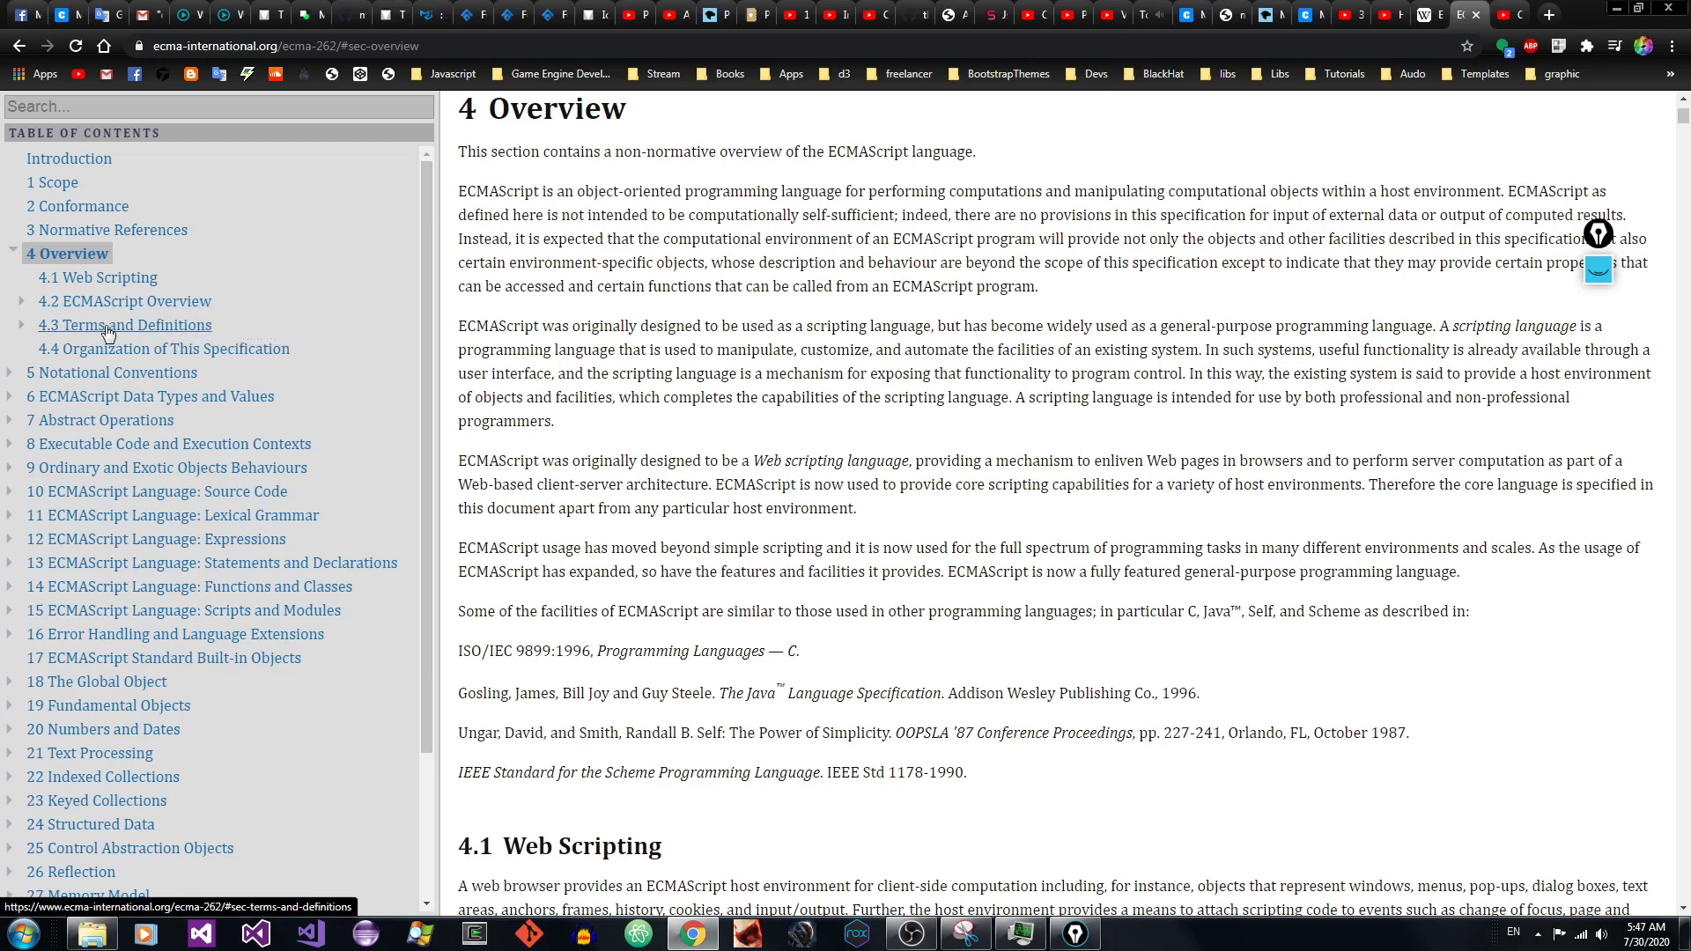
# Step: Check the terms and definitions notes and open section 4.3 Terms and Definitions in the specification
pyautogui.click(1181, 10)
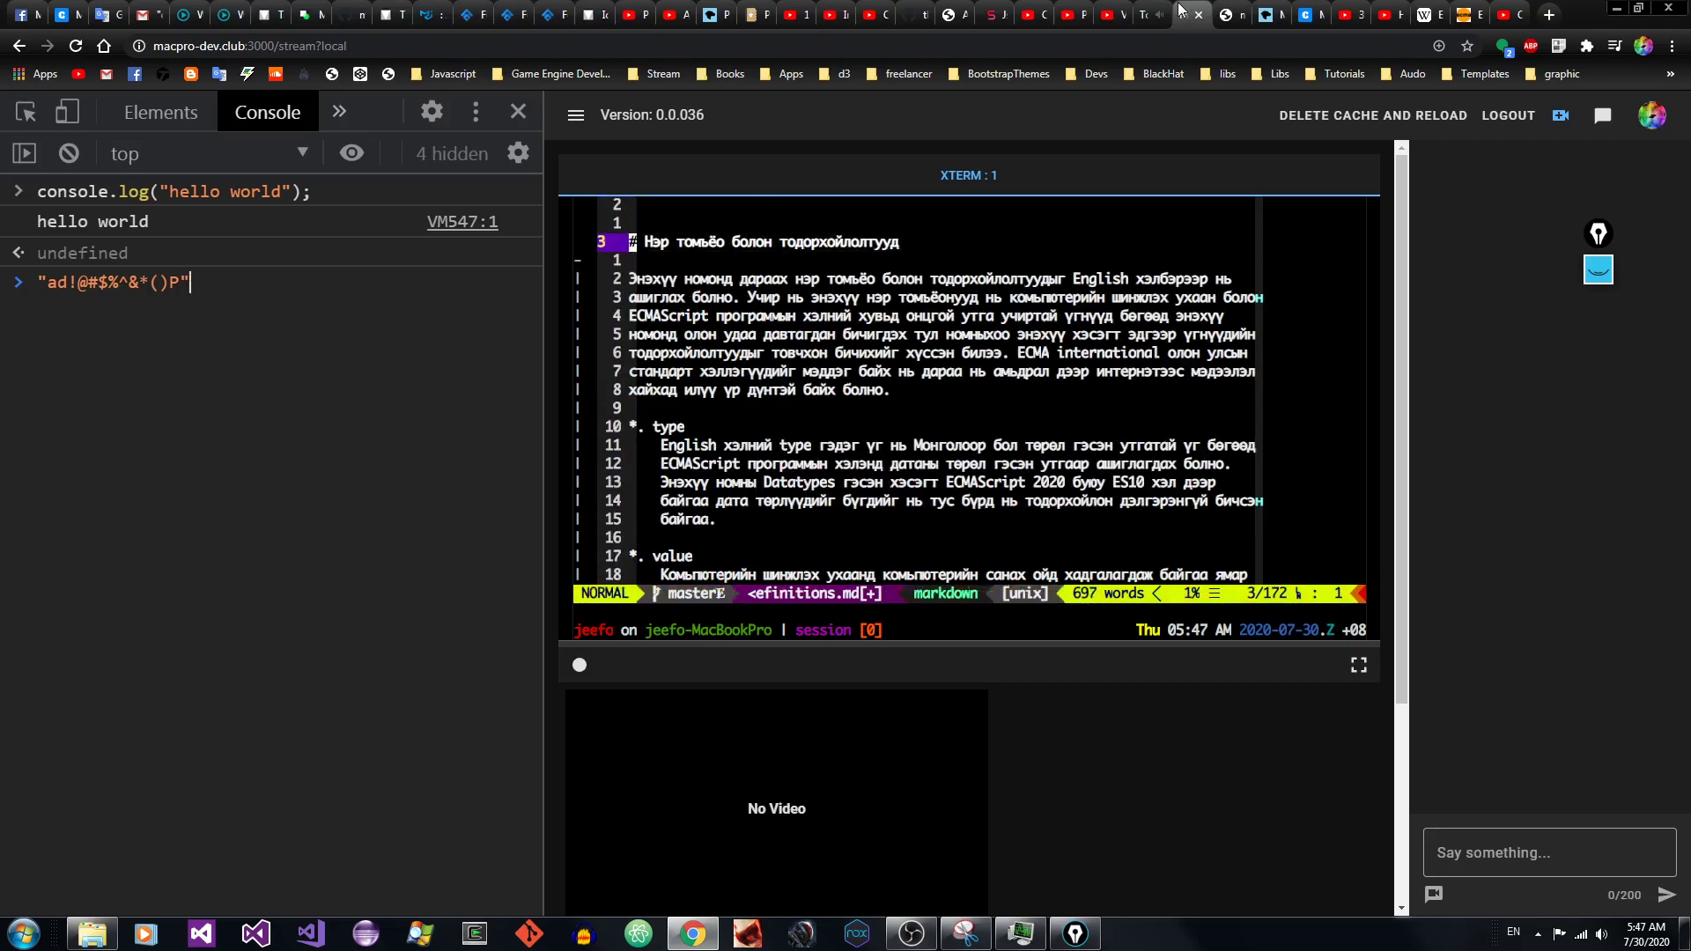
pyautogui.click(1470, 14)
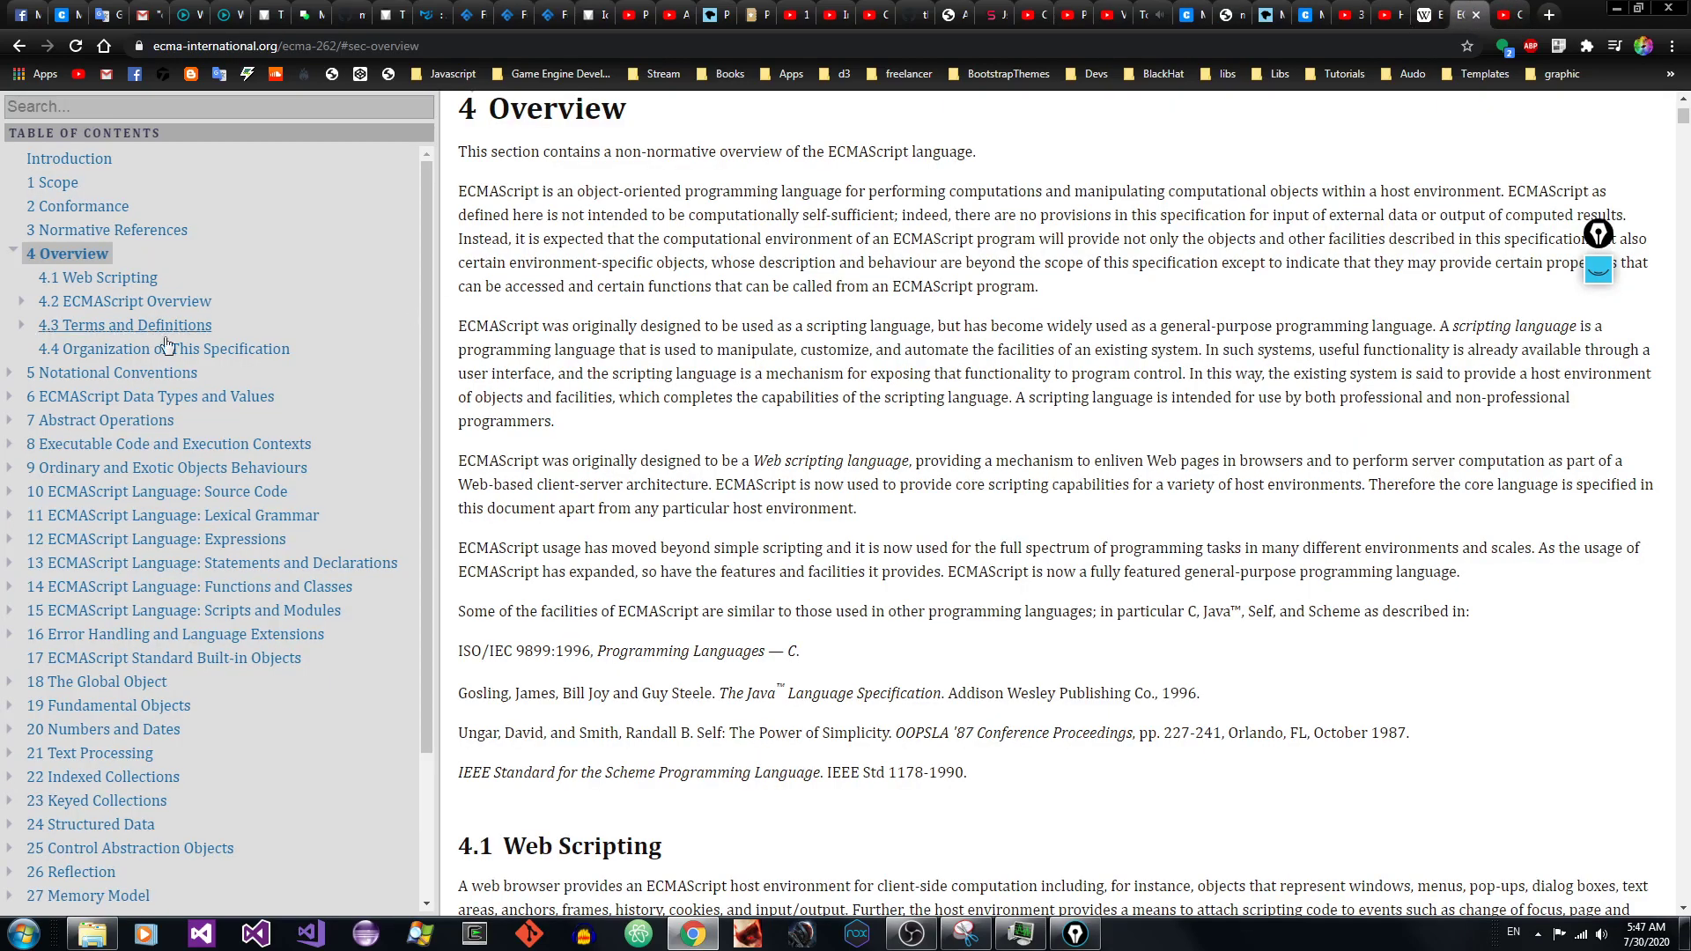
pyautogui.click(81, 338)
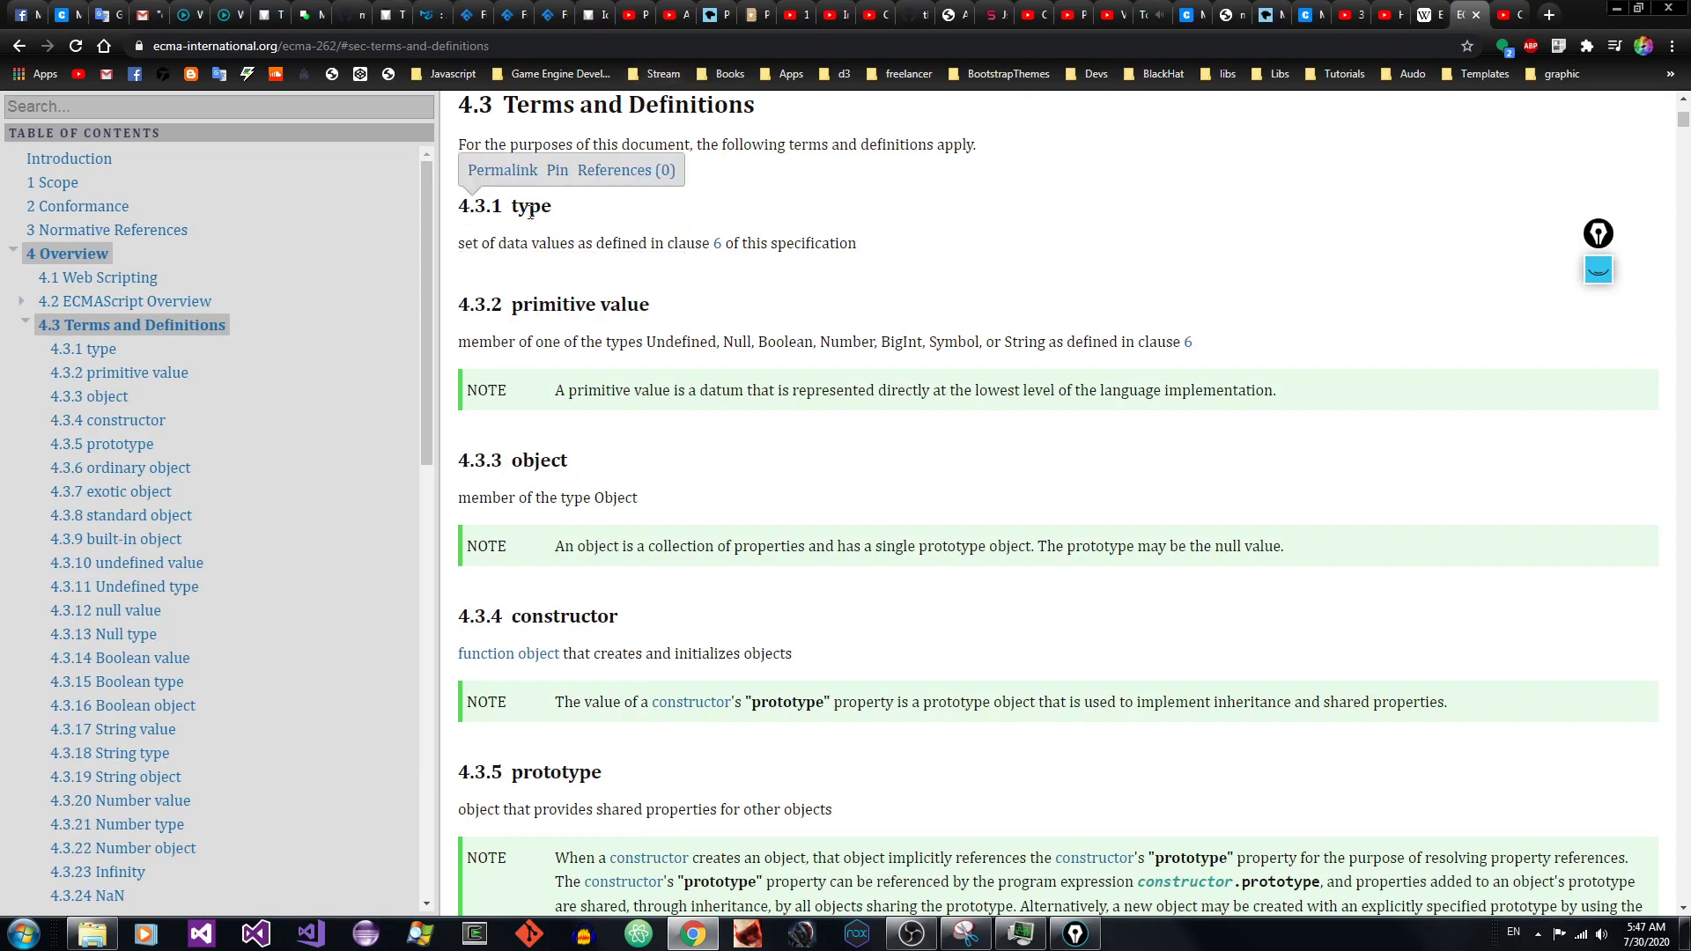
# Step: Highlight the entries for type, primitive value, object and constructor in the Terms and Definitions section
pyautogui.moveTo(585, 243); pyautogui.dragTo(467, 216)
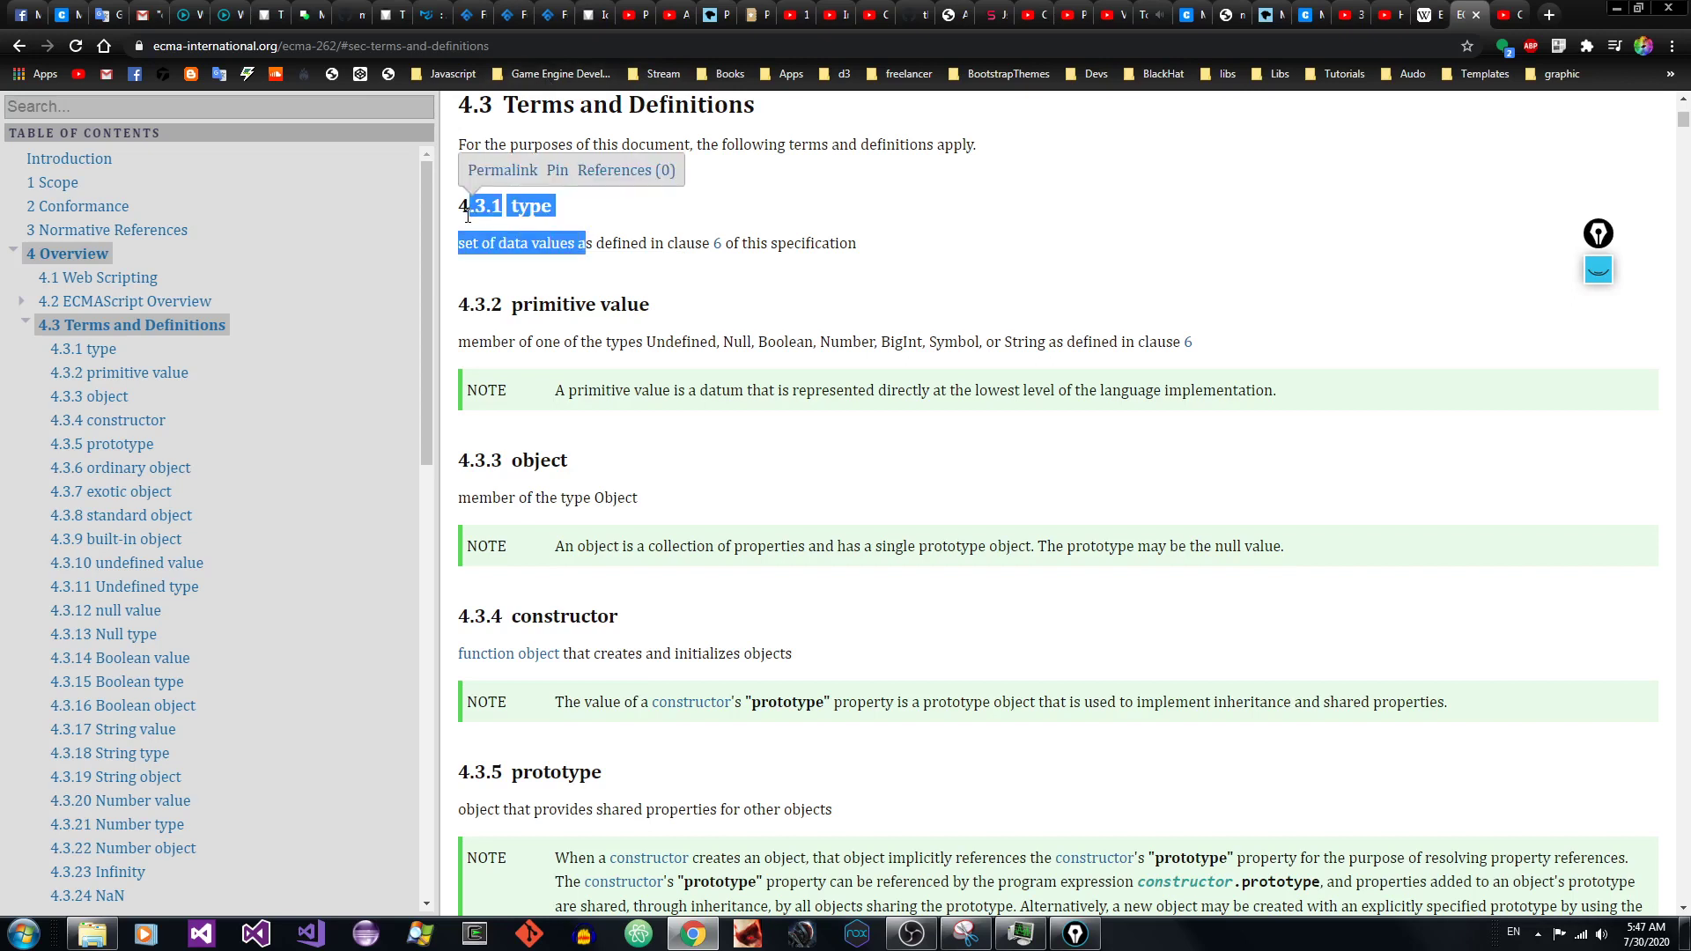
pyautogui.moveTo(658, 307); pyautogui.dragTo(531, 305)
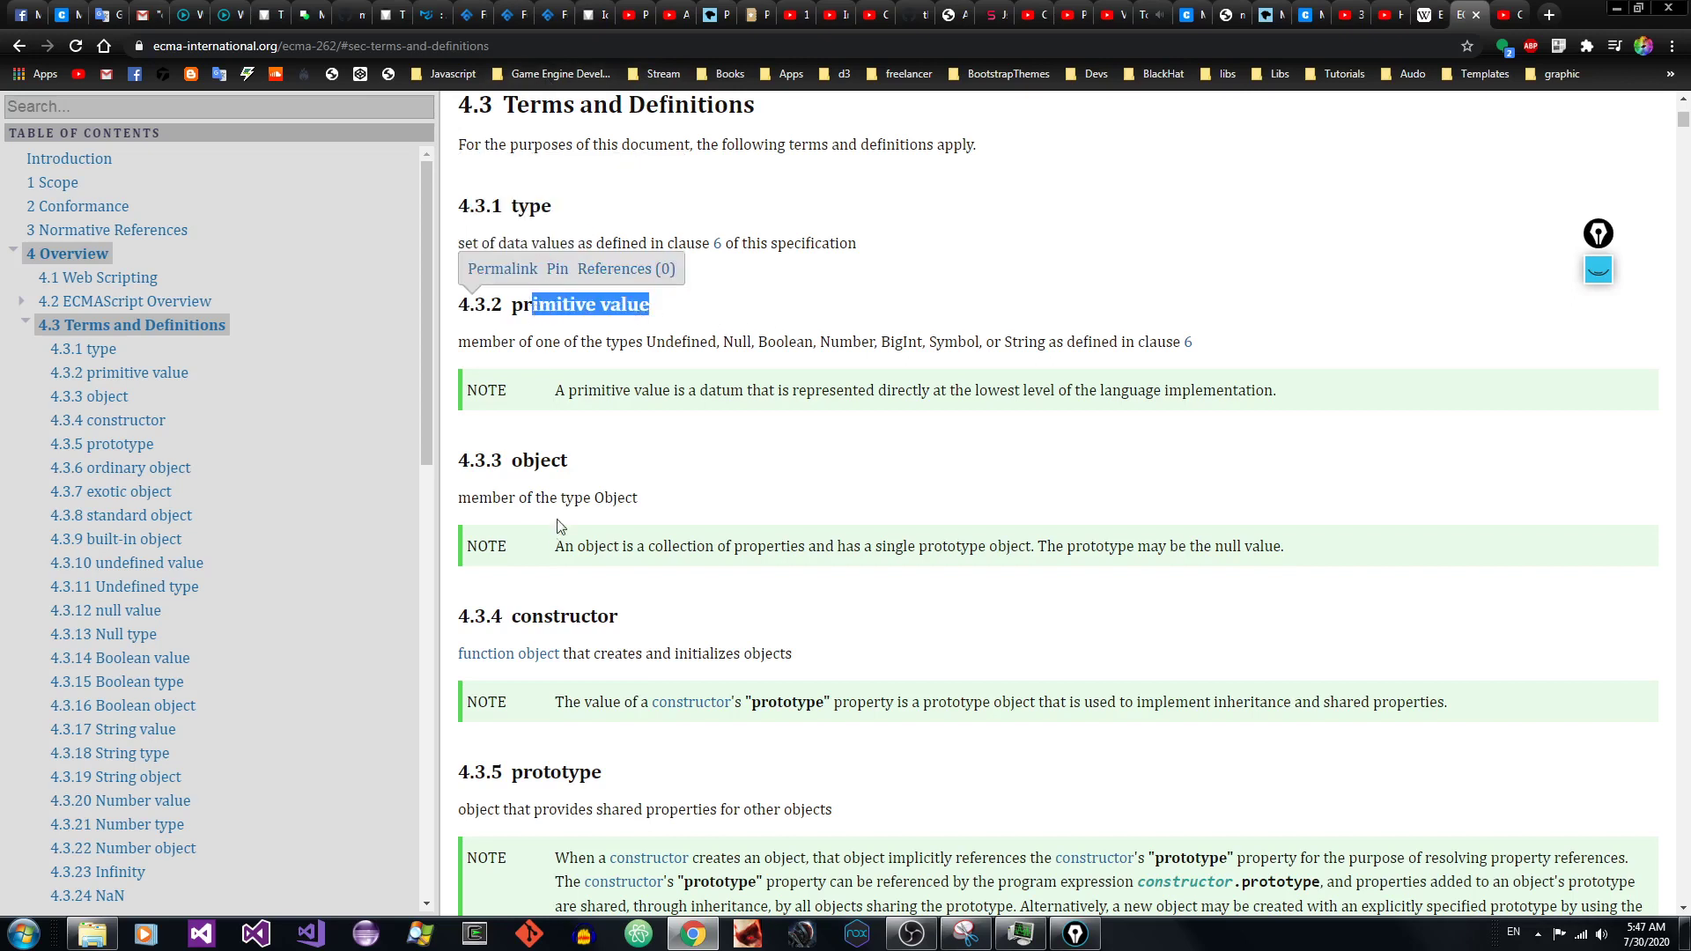
pyautogui.moveTo(634, 493); pyautogui.dragTo(508, 480)
pyautogui.moveTo(669, 612); pyautogui.dragTo(491, 616)
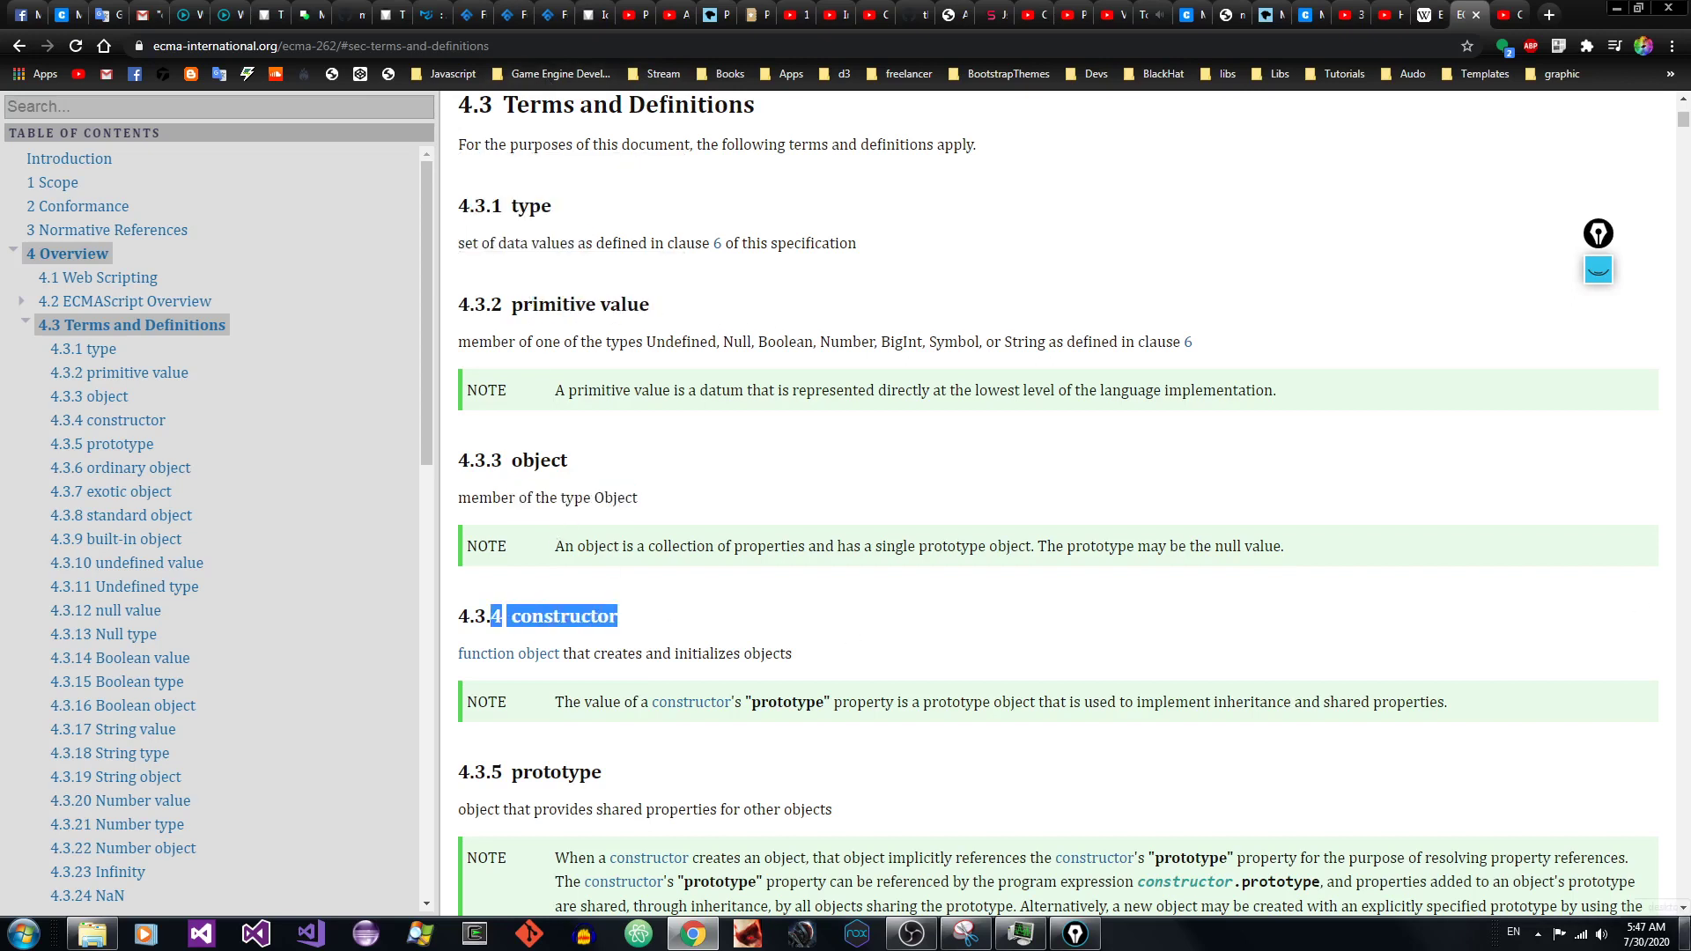
# Step: Examine the definitions from prototype through the Boolean entries and highlight the heading of 4.3.16 Boolean object
pyautogui.scroll(-7, 1682, 908)
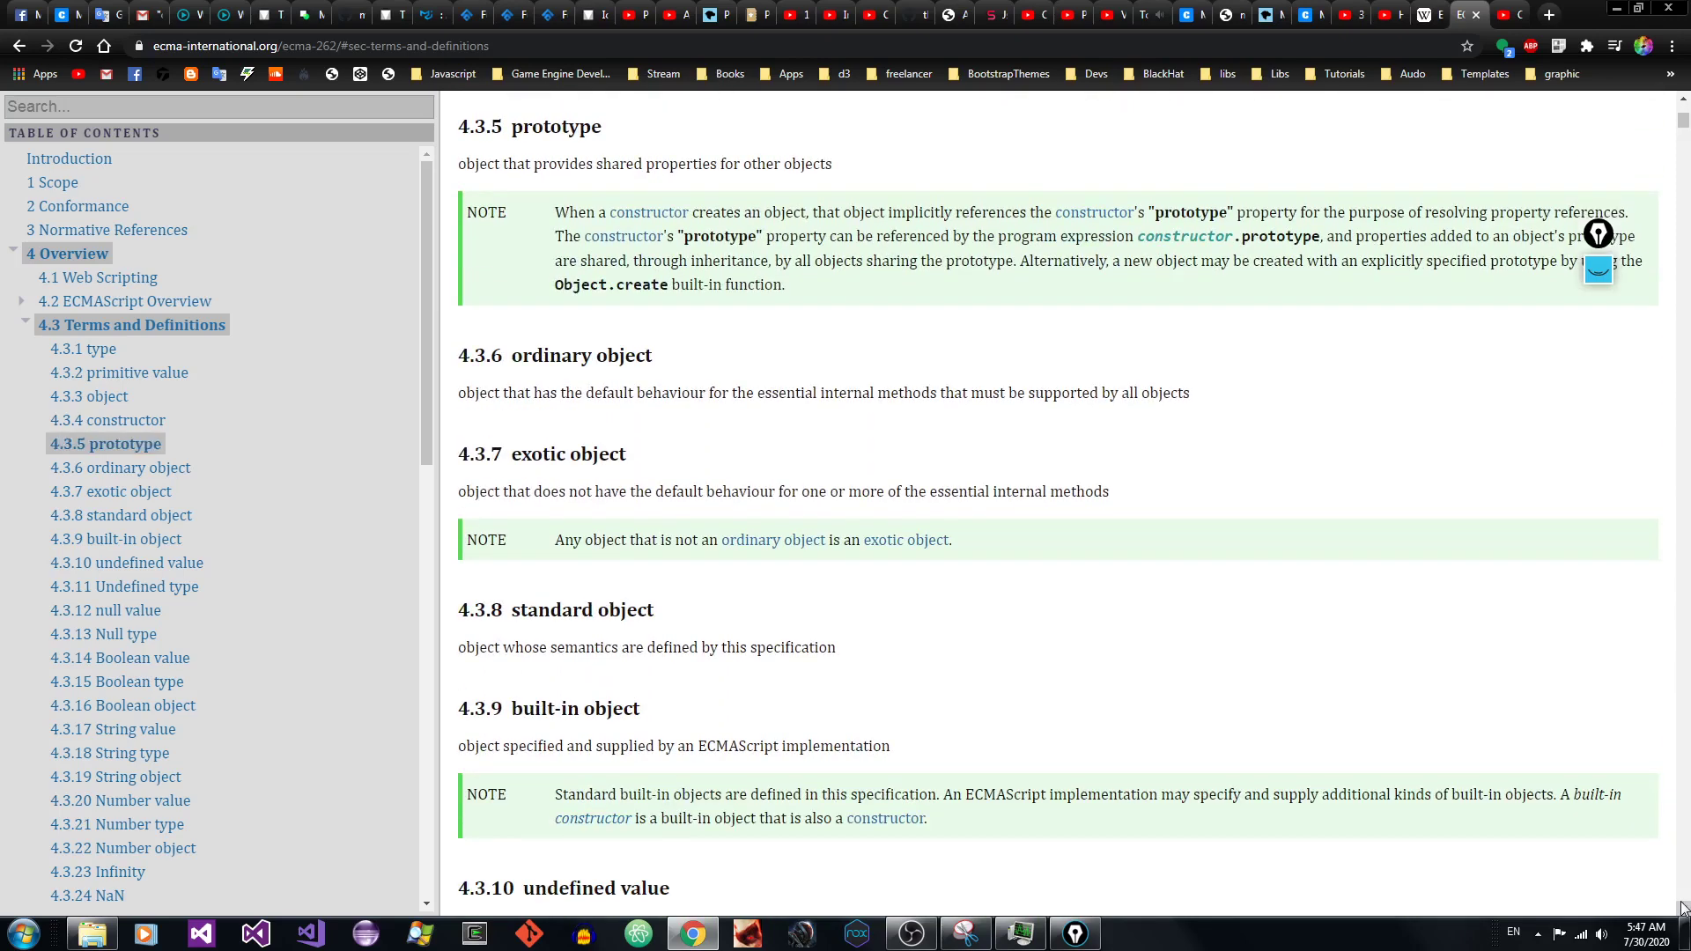
pyautogui.scroll(-2, 1682, 908)
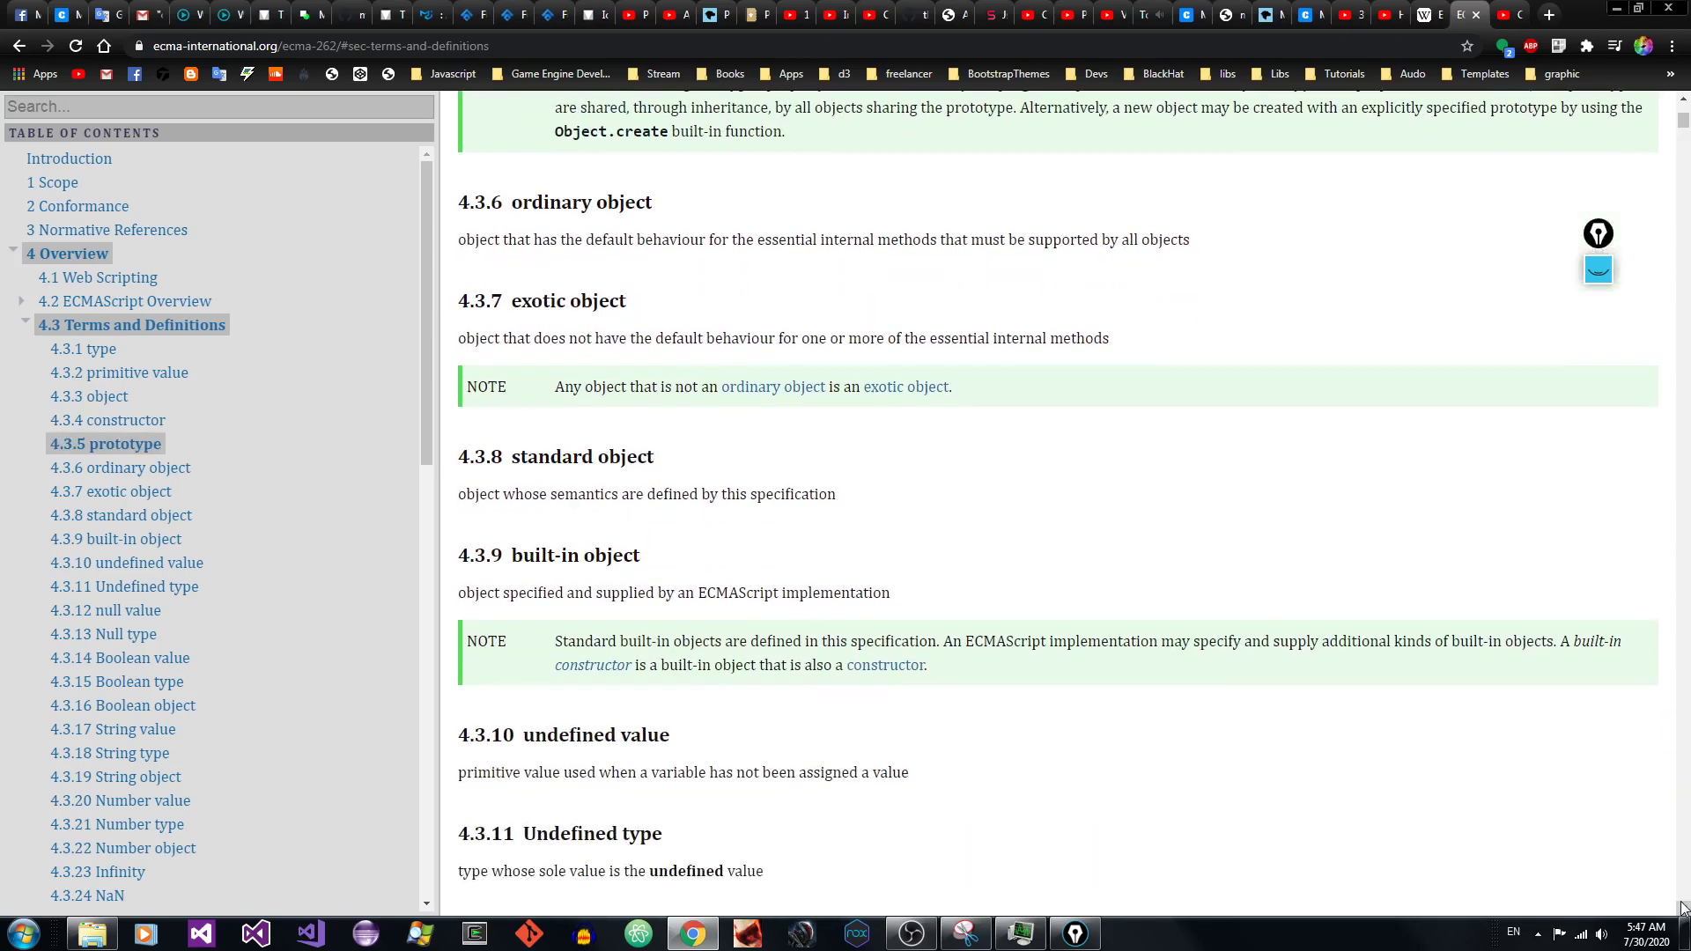
pyautogui.scroll(-3, 1682, 908)
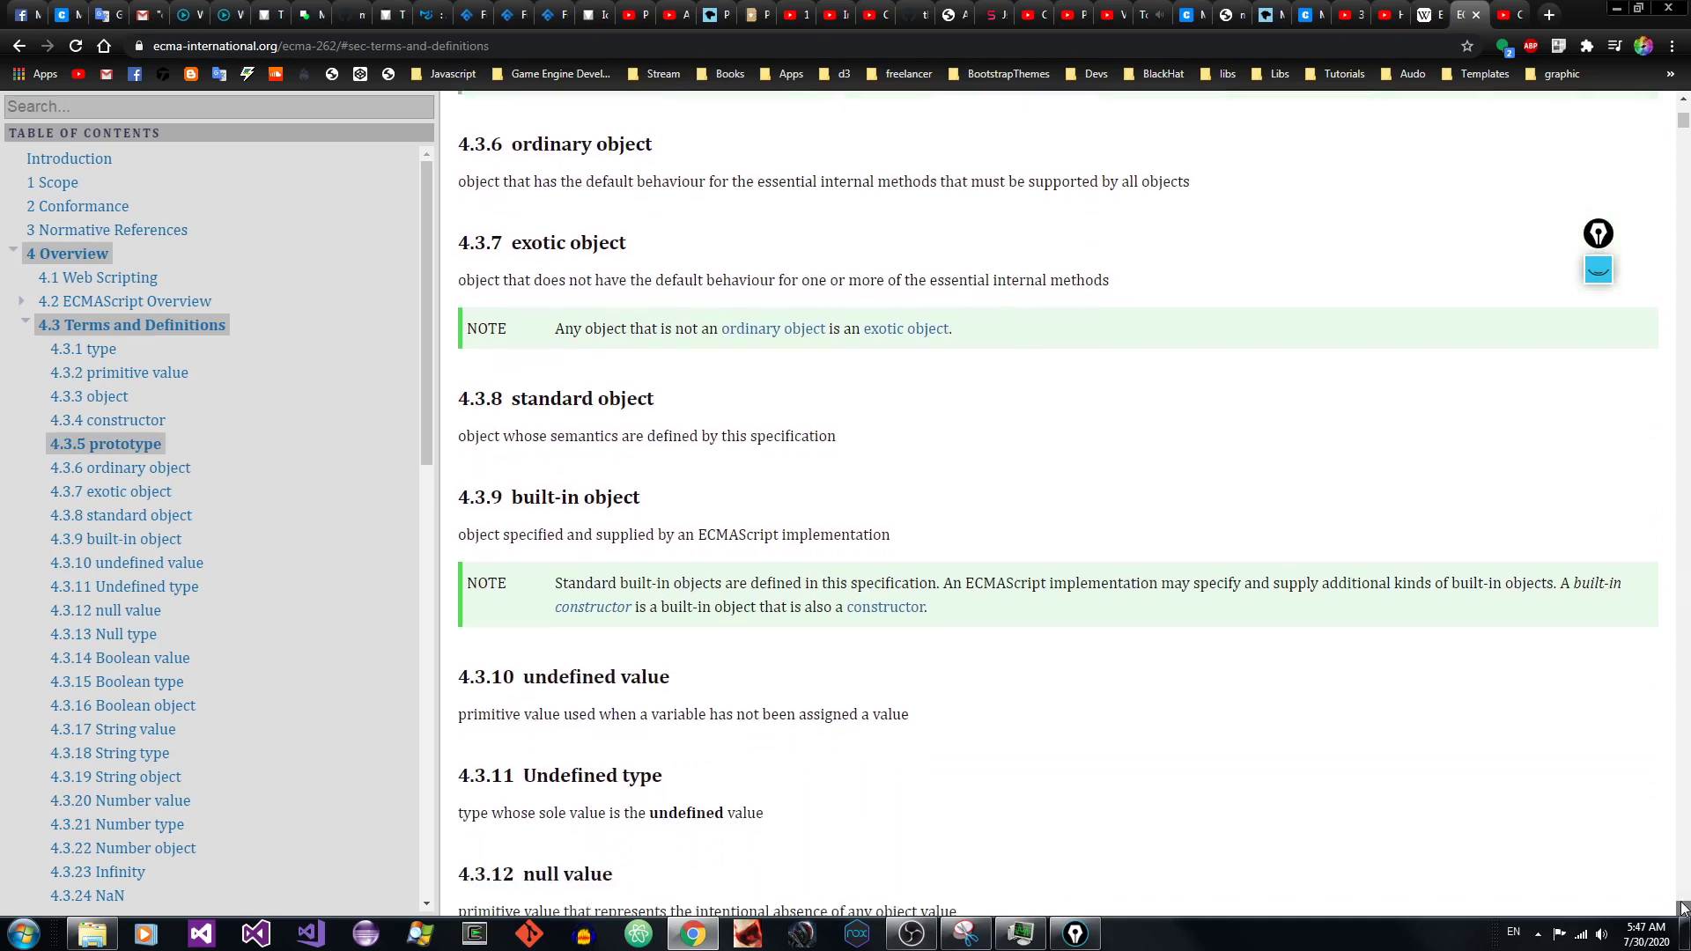
pyautogui.scroll(-3, 1682, 908)
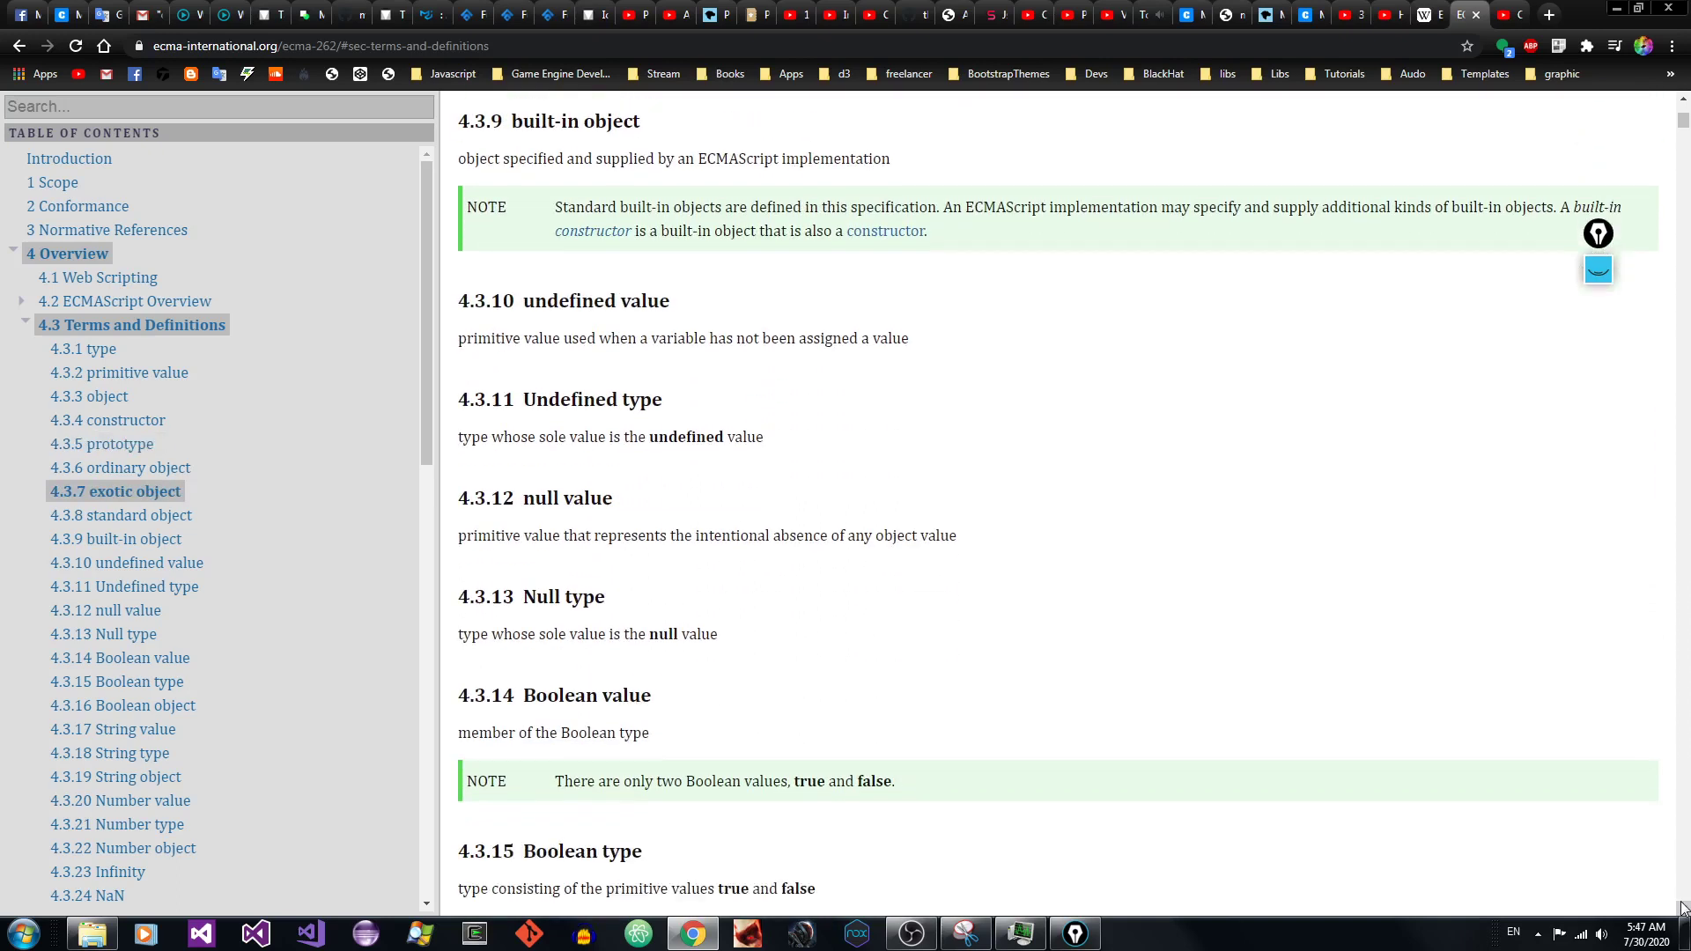
pyautogui.scroll(-3, 1682, 908)
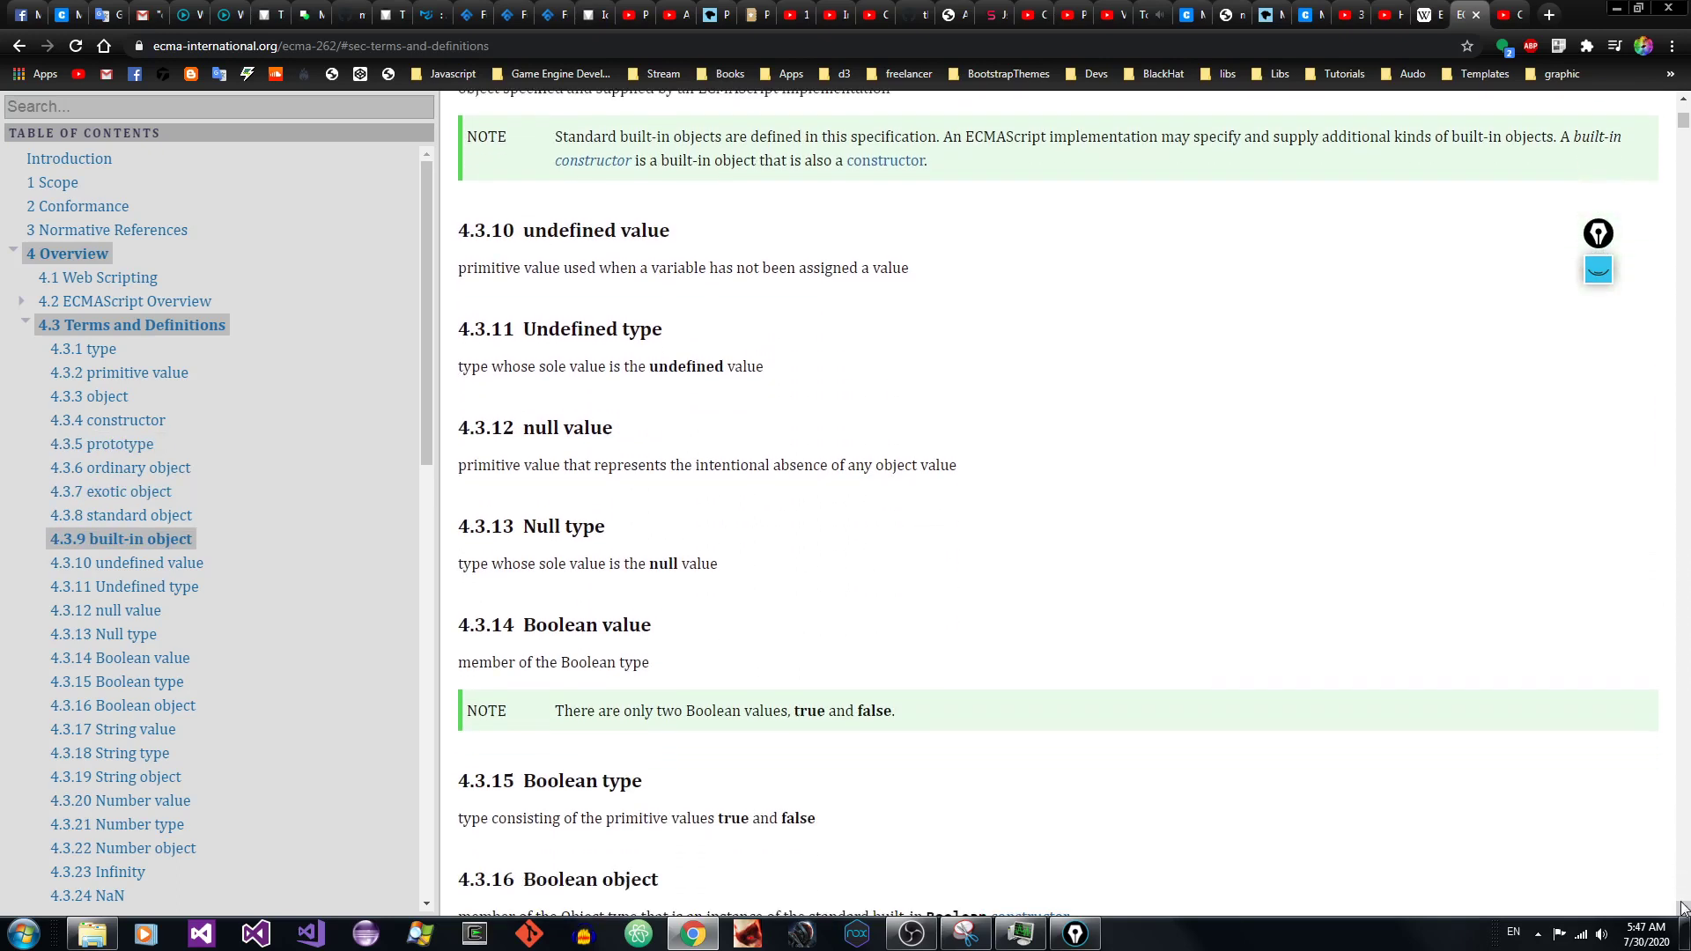
pyautogui.scroll(-2, 1682, 908)
pyautogui.moveTo(676, 634); pyautogui.dragTo(540, 622)
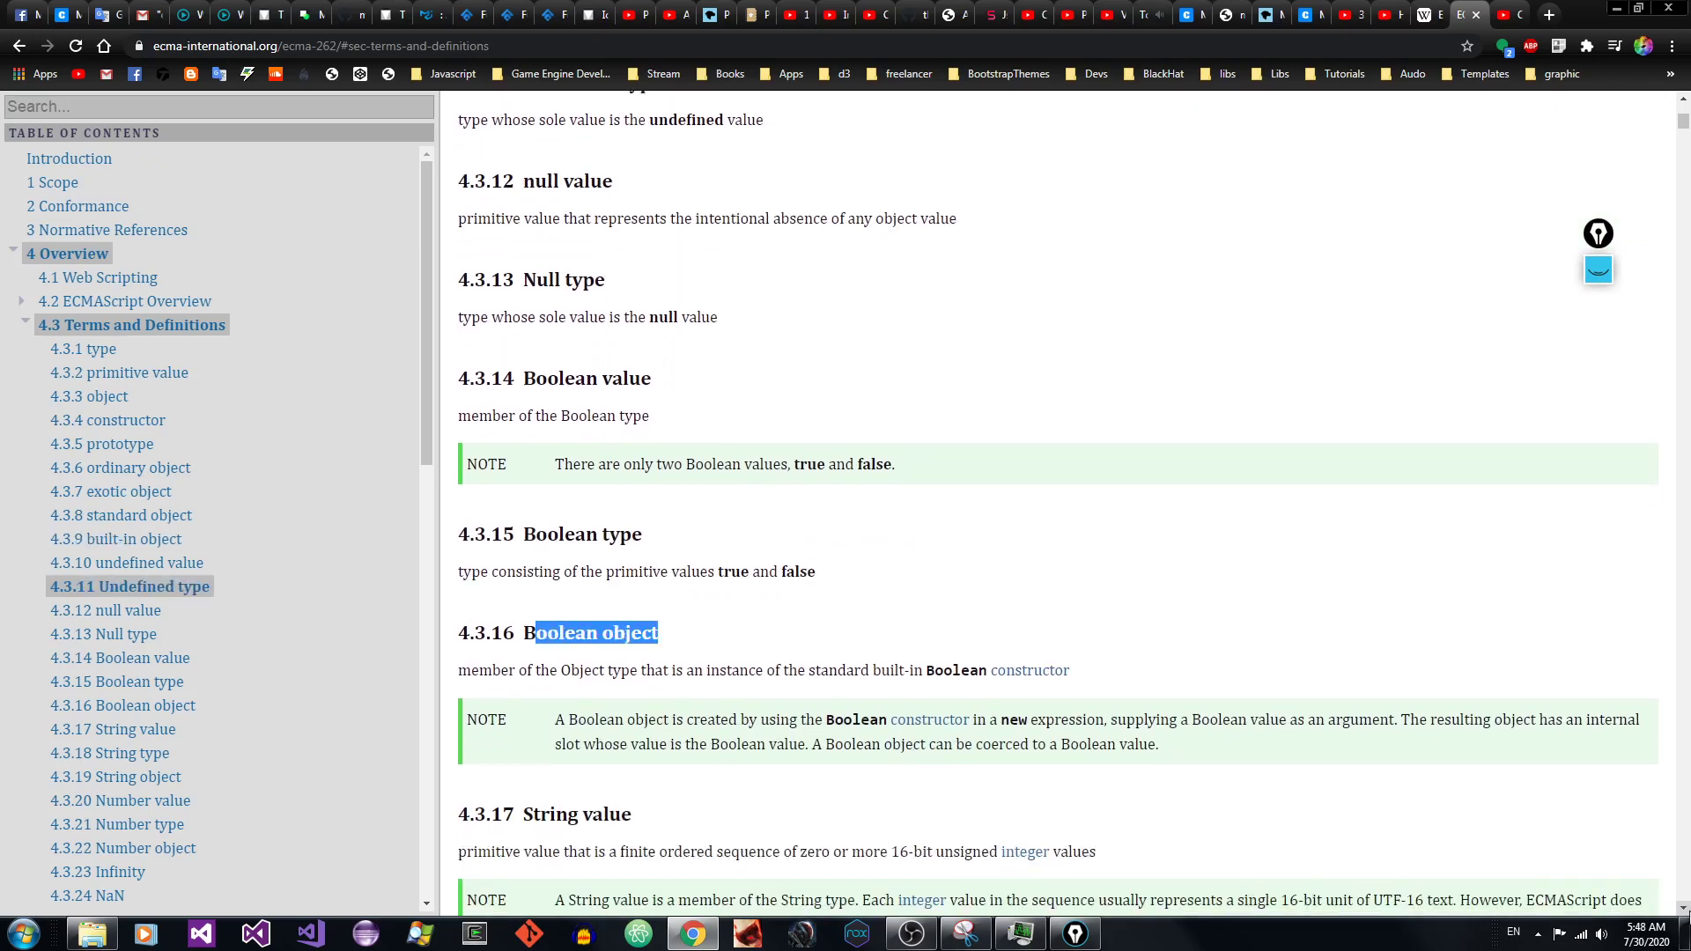
# Step: Locate section 4.3.17 String value and point out its definition sentence
pyautogui.scroll(-5, 1682, 908)
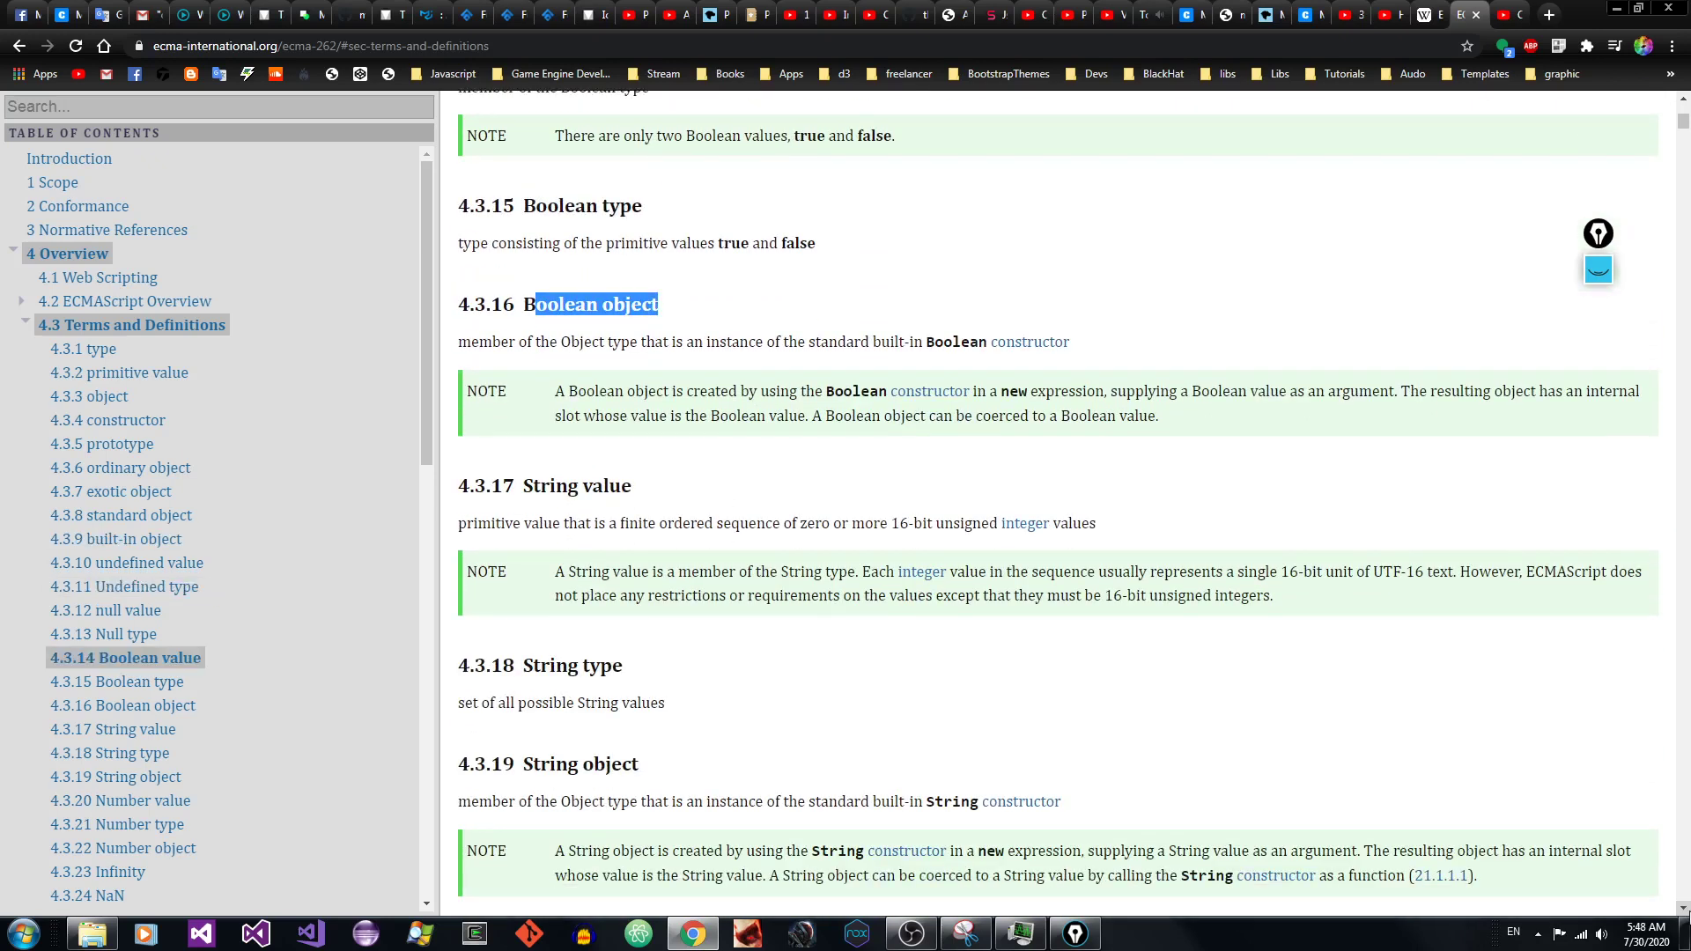
pyautogui.moveTo(1096, 523); pyautogui.dragTo(1181, 532)
pyautogui.click(474, 531)
pyautogui.click(1181, 531)
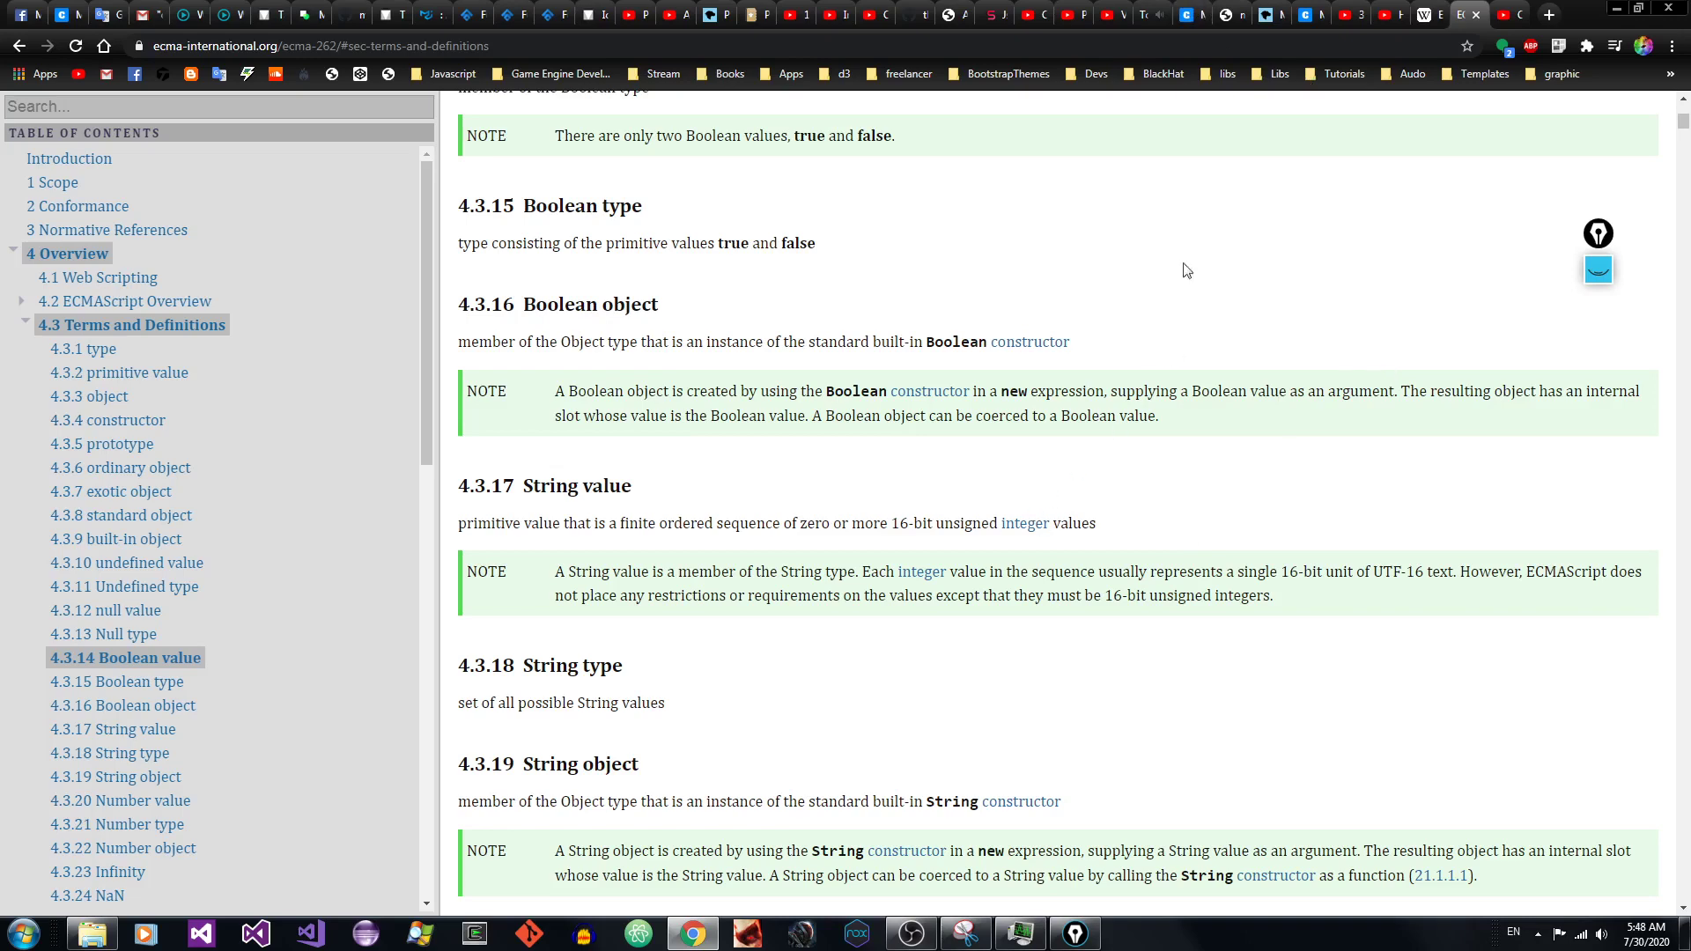
# Step: Check the String datatype notes and highlight the full String value definition in section 4.3.17 of the specification
pyautogui.click(1195, 9)
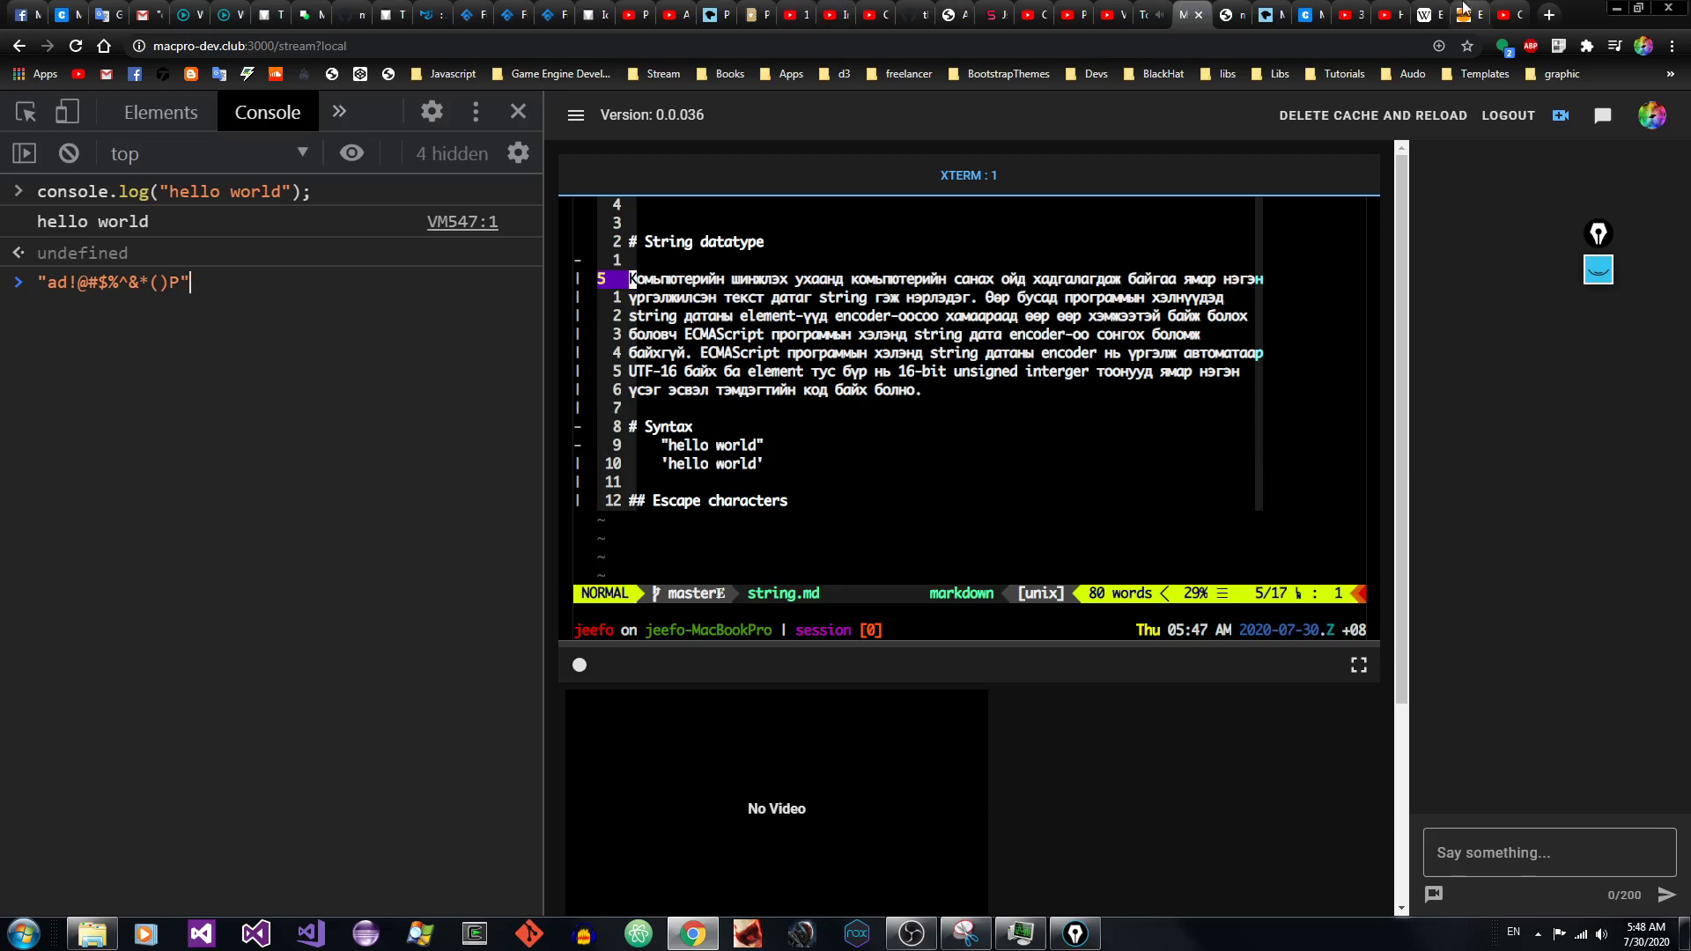
pyautogui.click(1465, 14)
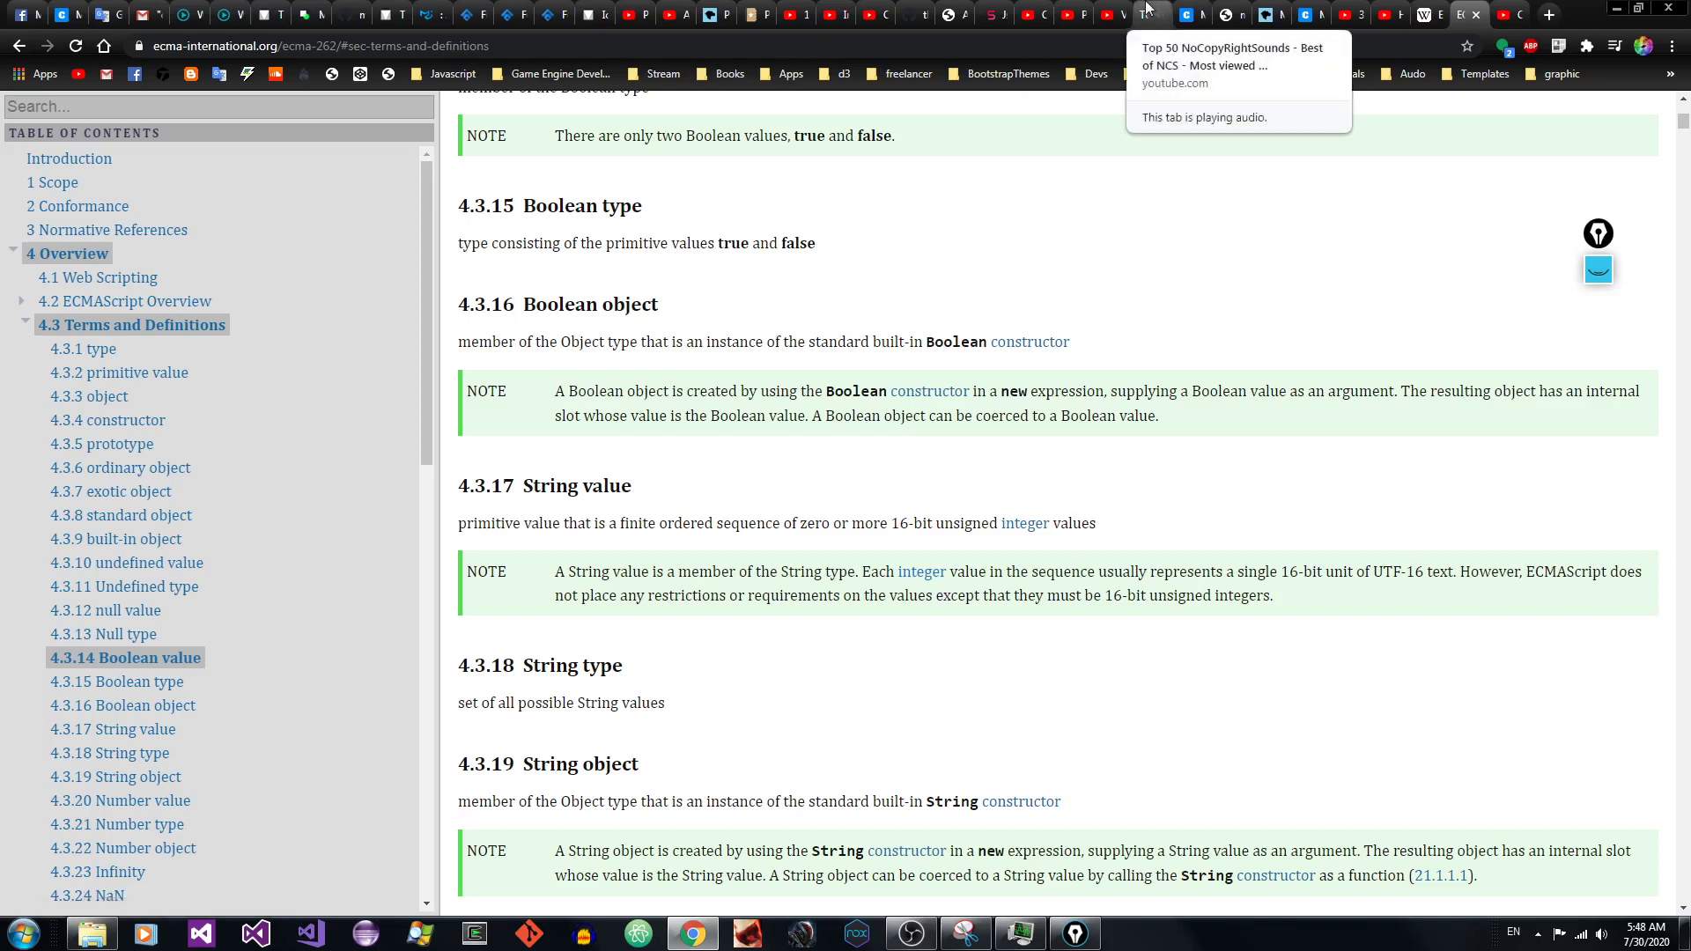
pyautogui.moveTo(1186, 528); pyautogui.dragTo(445, 523)
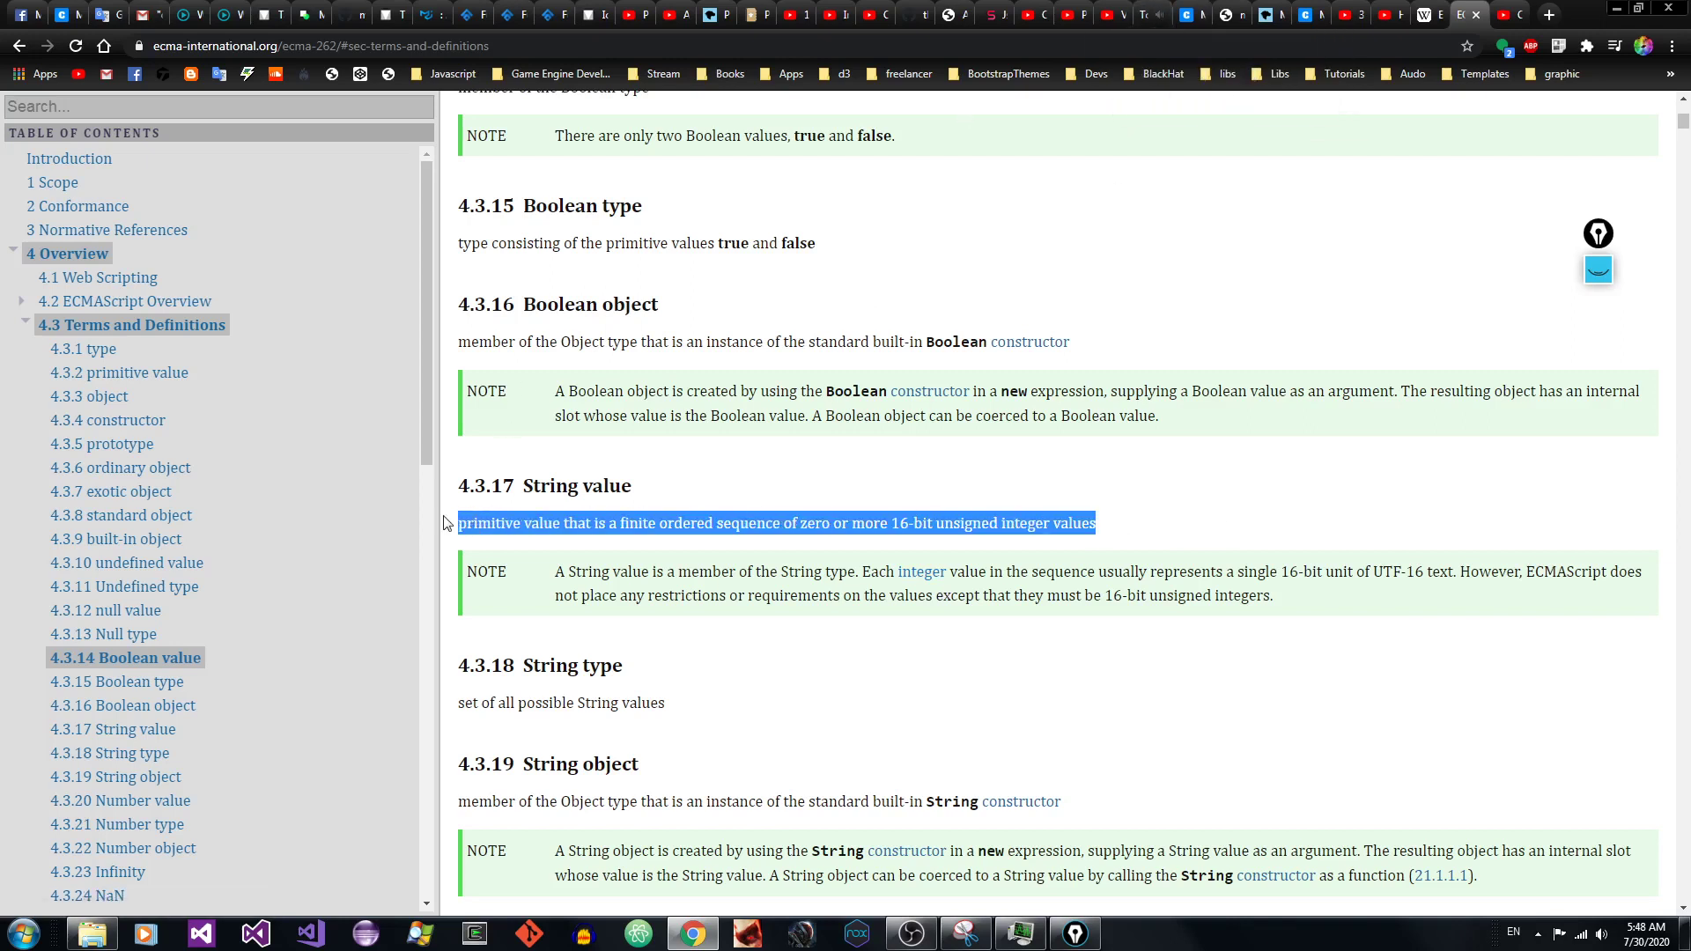
pyautogui.moveTo(1229, 520); pyautogui.dragTo(459, 531)
# Step: Compare the String datatype notes with the specification and highlight the String value definition again
pyautogui.click(1189, 15)
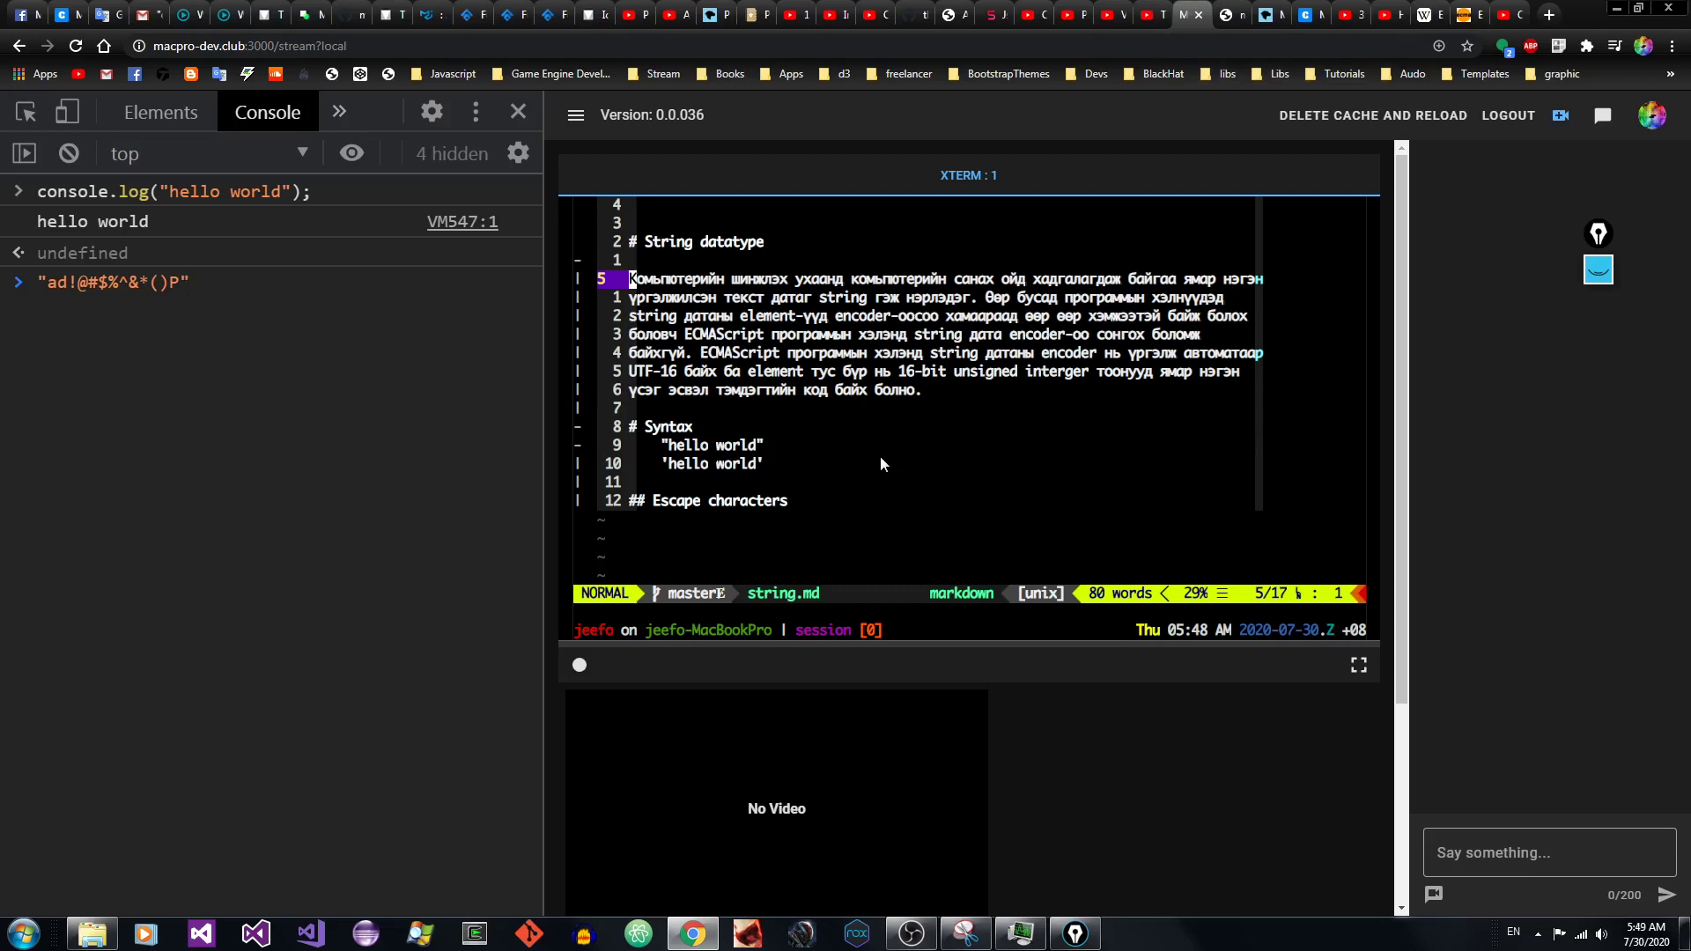
pyautogui.click(1467, 9)
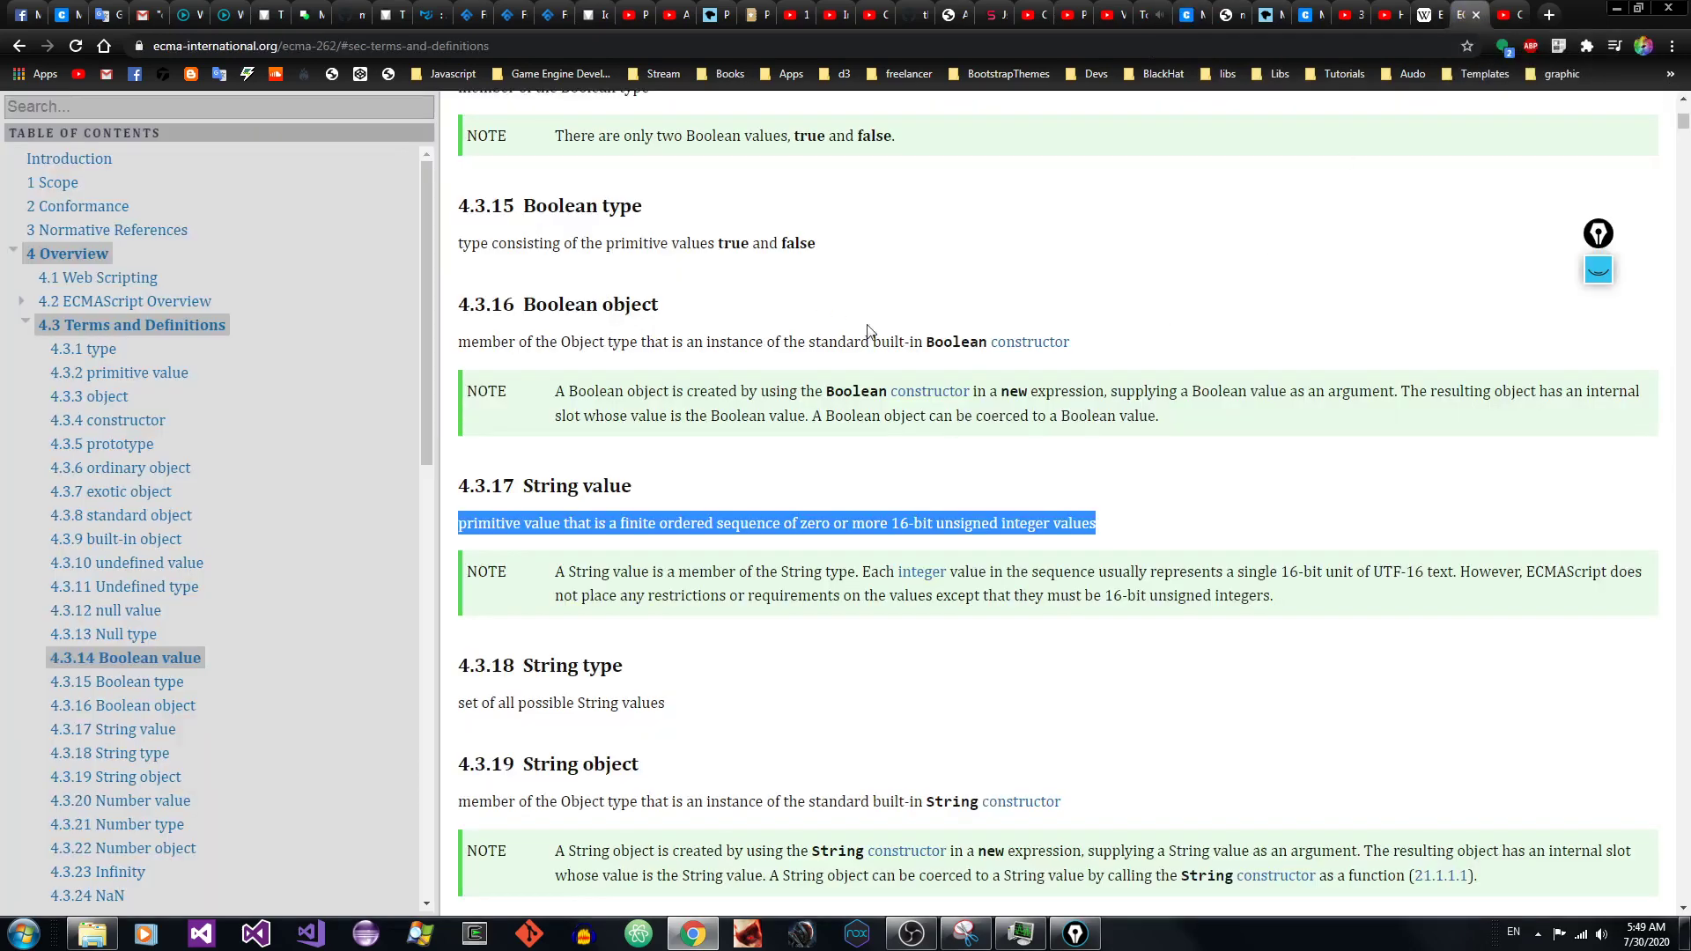
pyautogui.click(1212, 523)
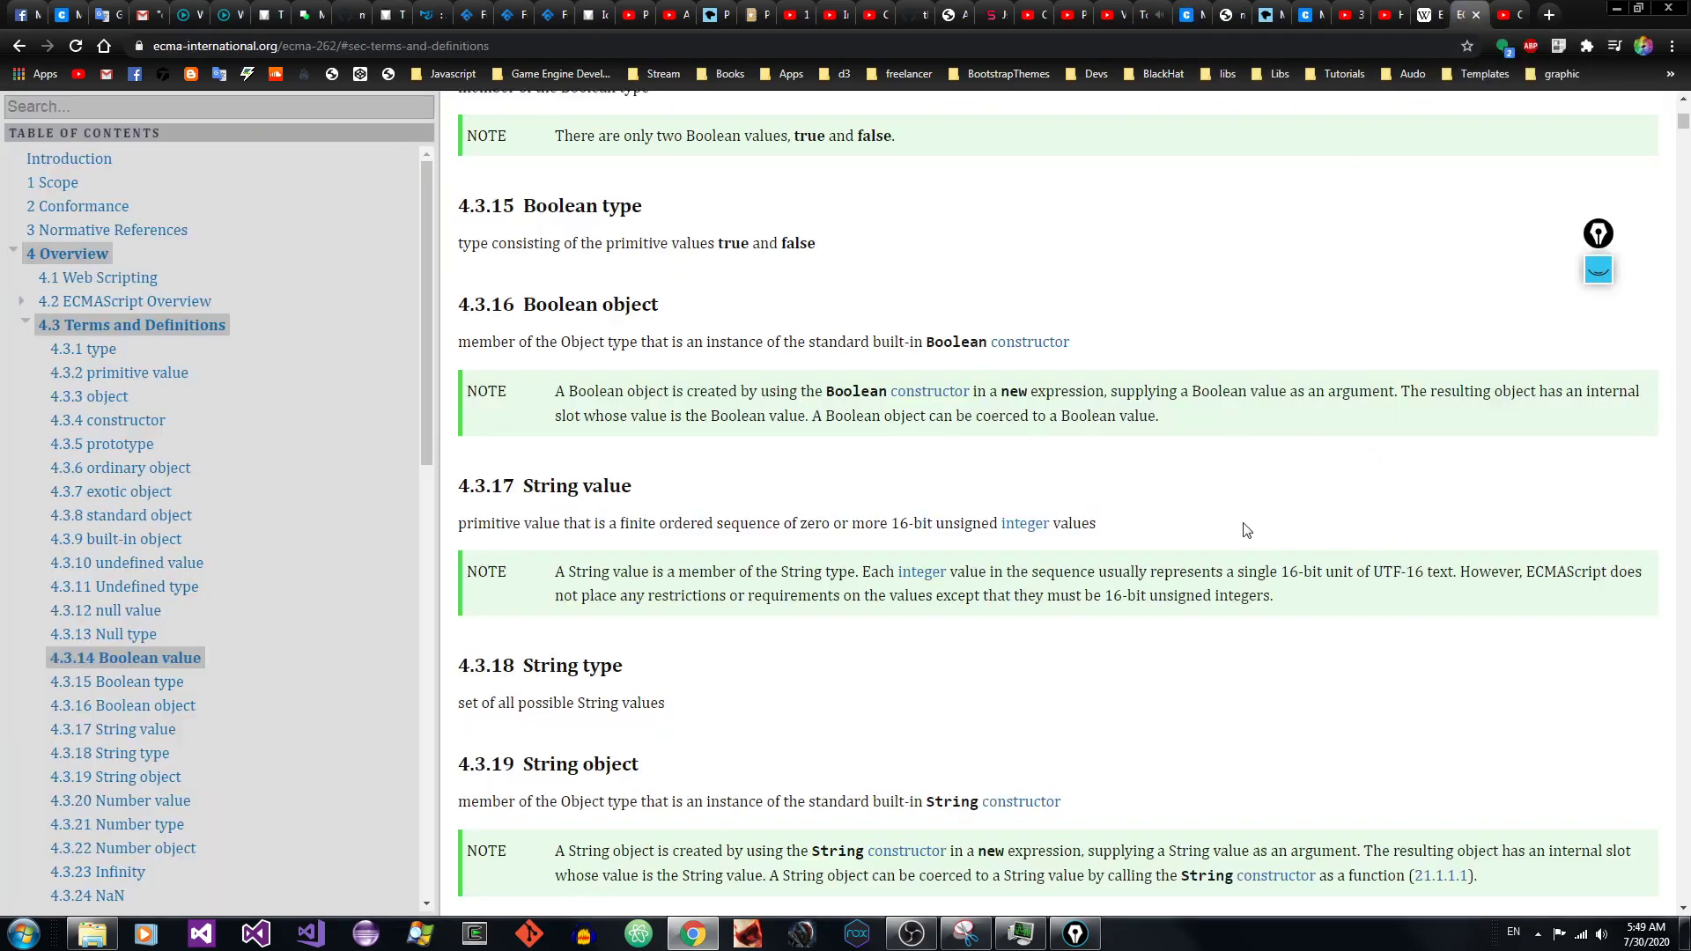
pyautogui.moveTo(1154, 529); pyautogui.dragTo(456, 526)
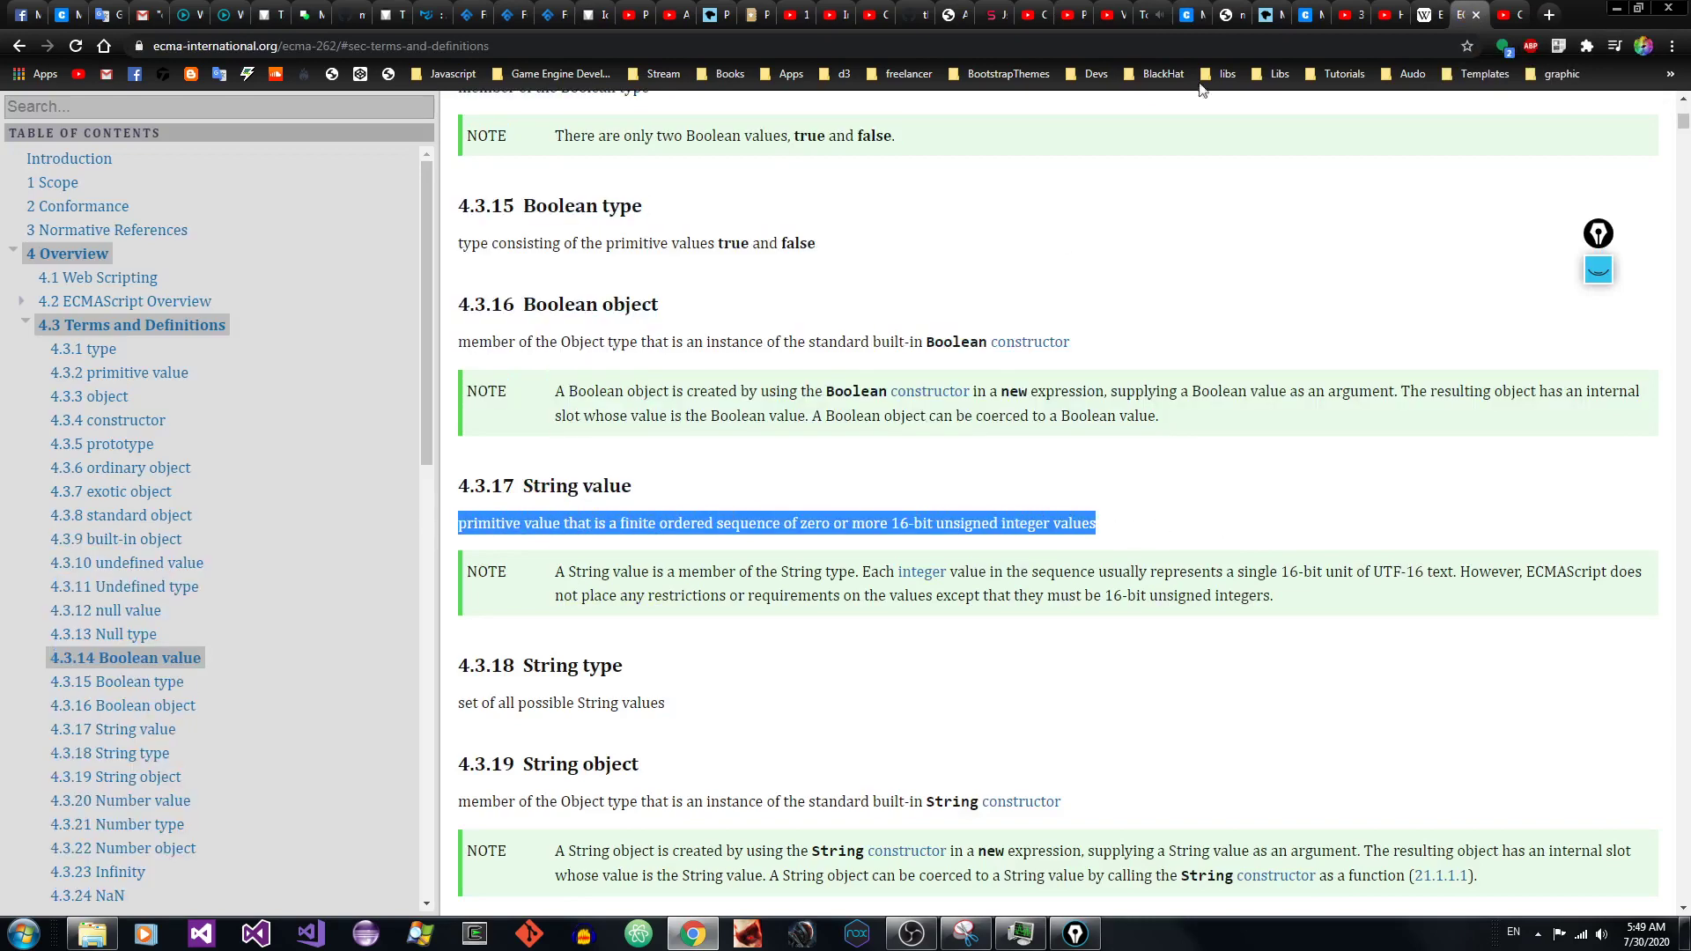
pyautogui.click(1145, 15)
pyautogui.rightClick(1060, 295)
pyautogui.click(1060, 295)
pyautogui.click(1467, 14)
pyautogui.click(1335, 483)
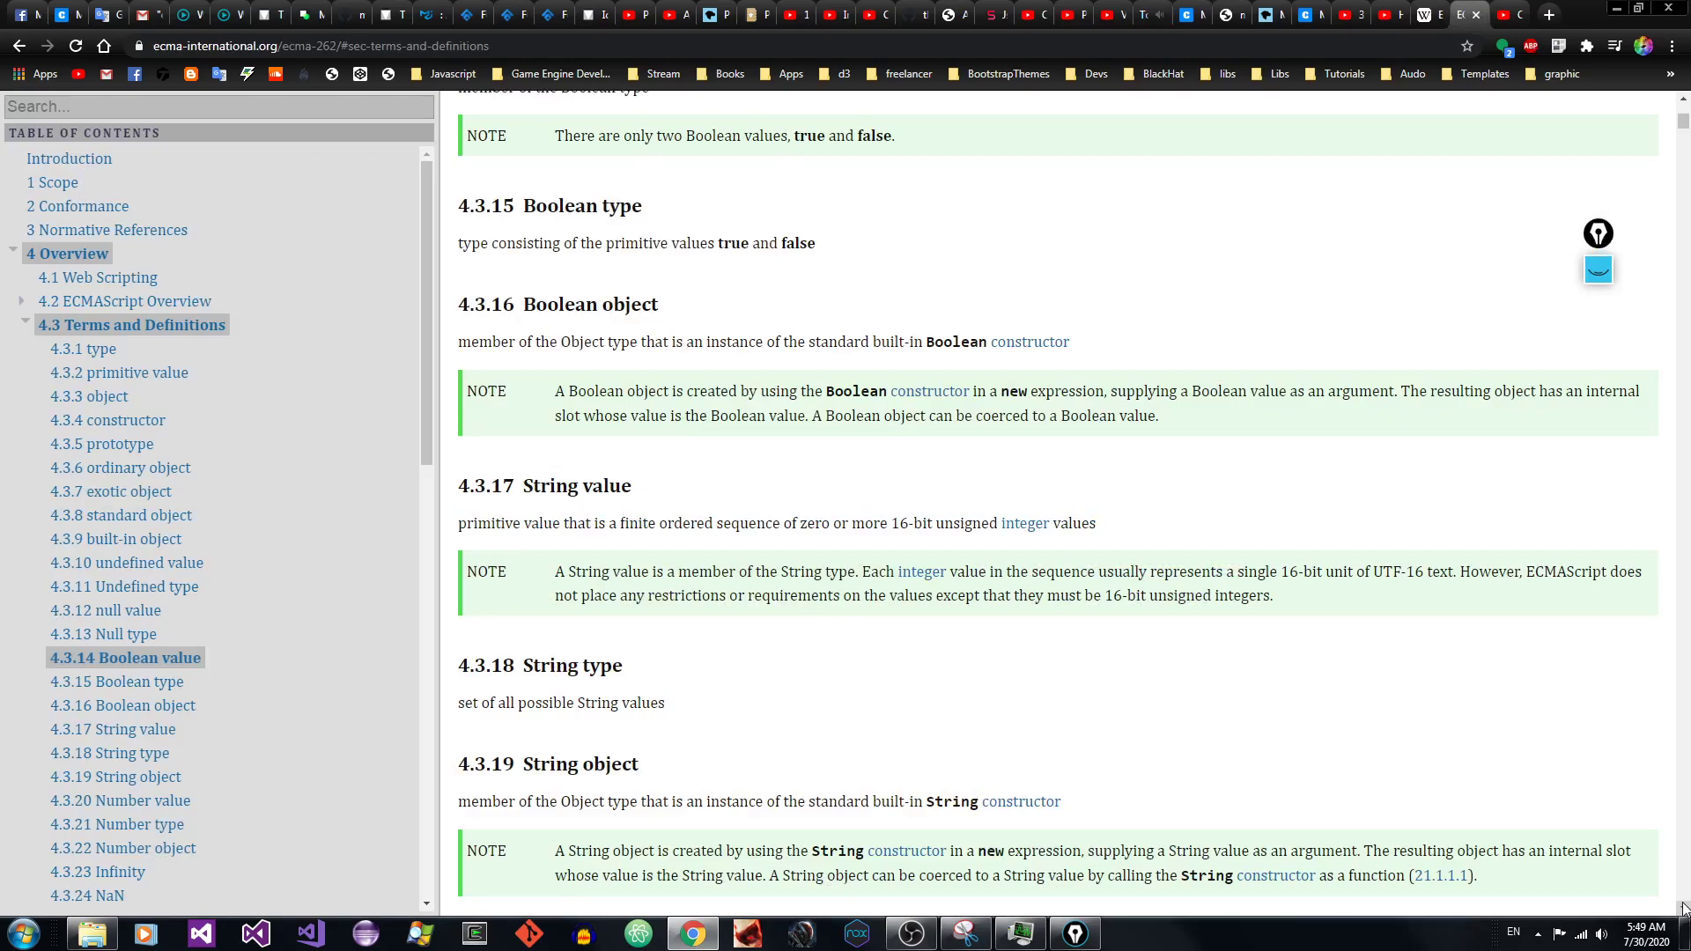
# Step: Reread the String datatype paragraph line by line in the string.md notes
pyautogui.scroll(-3, 1682, 908)
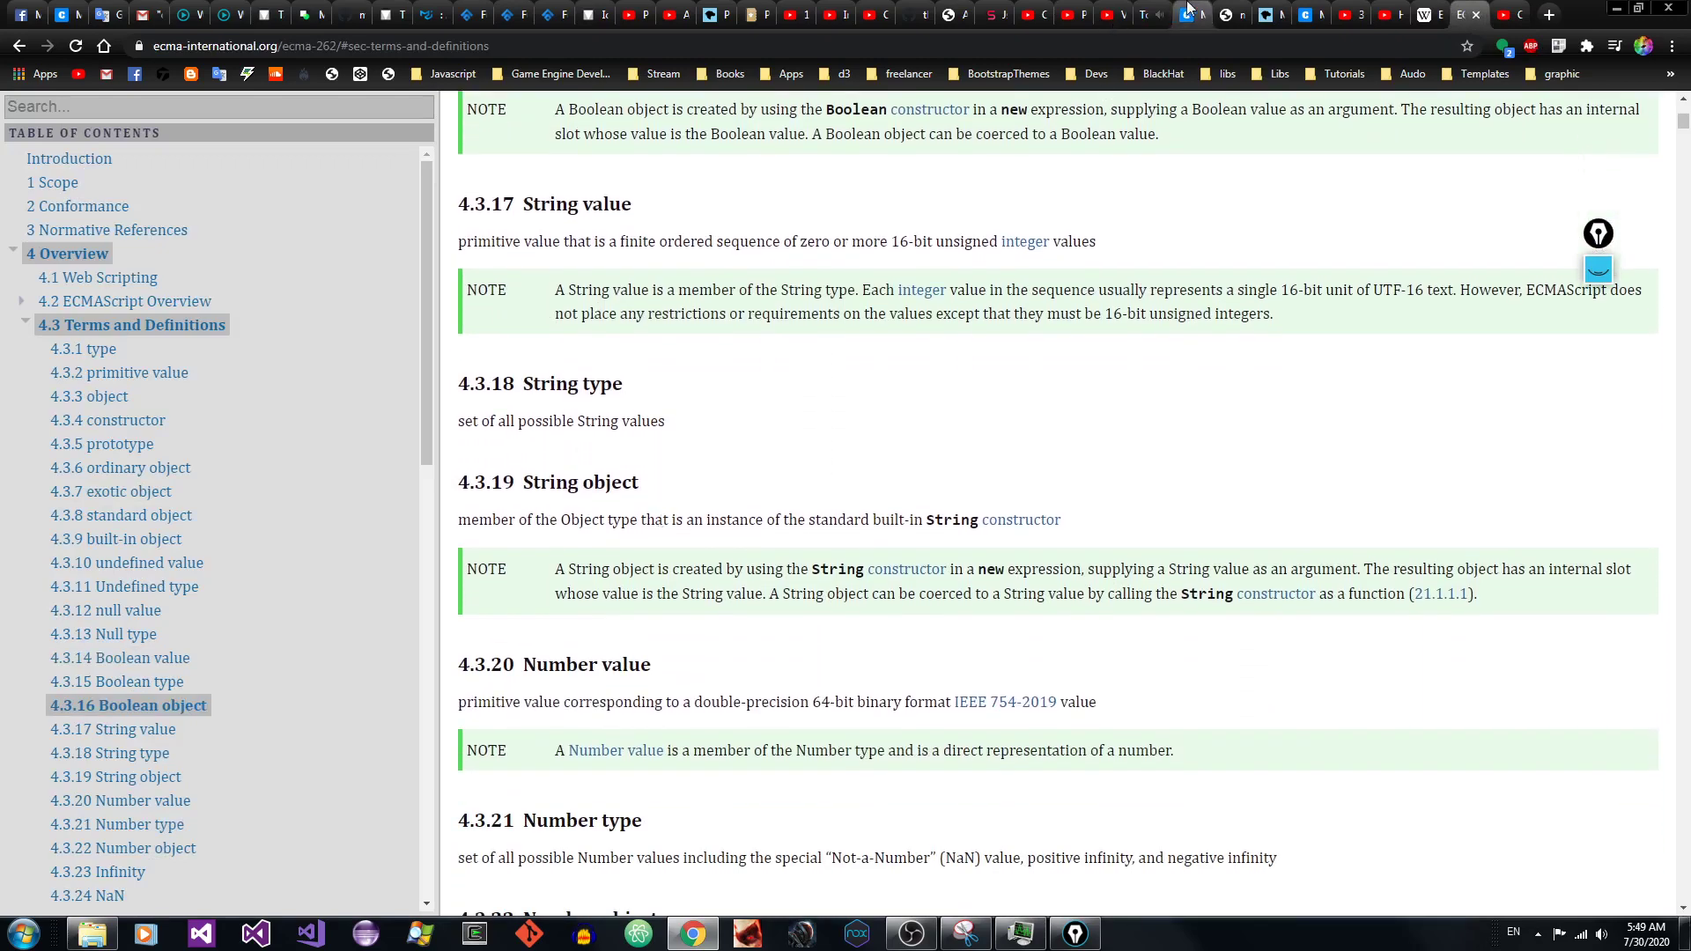
pyautogui.click(1189, 12)
pyautogui.press('j')
pyautogui.press('j')
pyautogui.press('j')
pyautogui.press('k')
pyautogui.press('k')
pyautogui.press('k')
pyautogui.press('e')
pyautogui.press('e')
pyautogui.press('e')
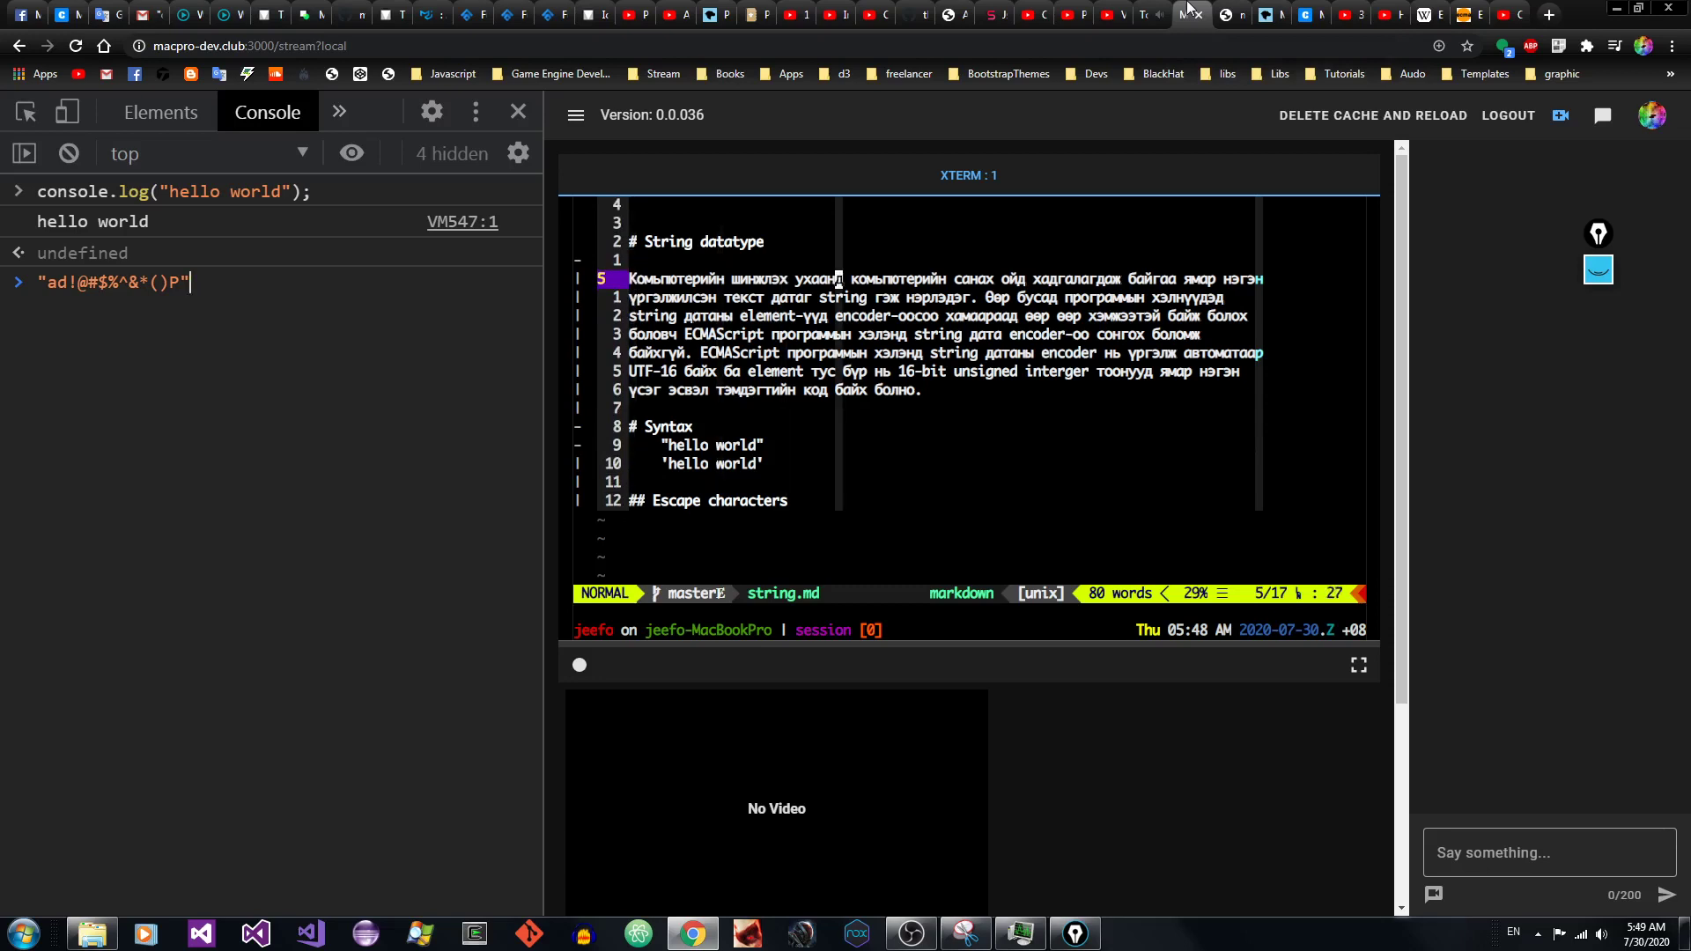
pyautogui.press('j')
pyautogui.press('j')
pyautogui.press('j')
pyautogui.press('j')
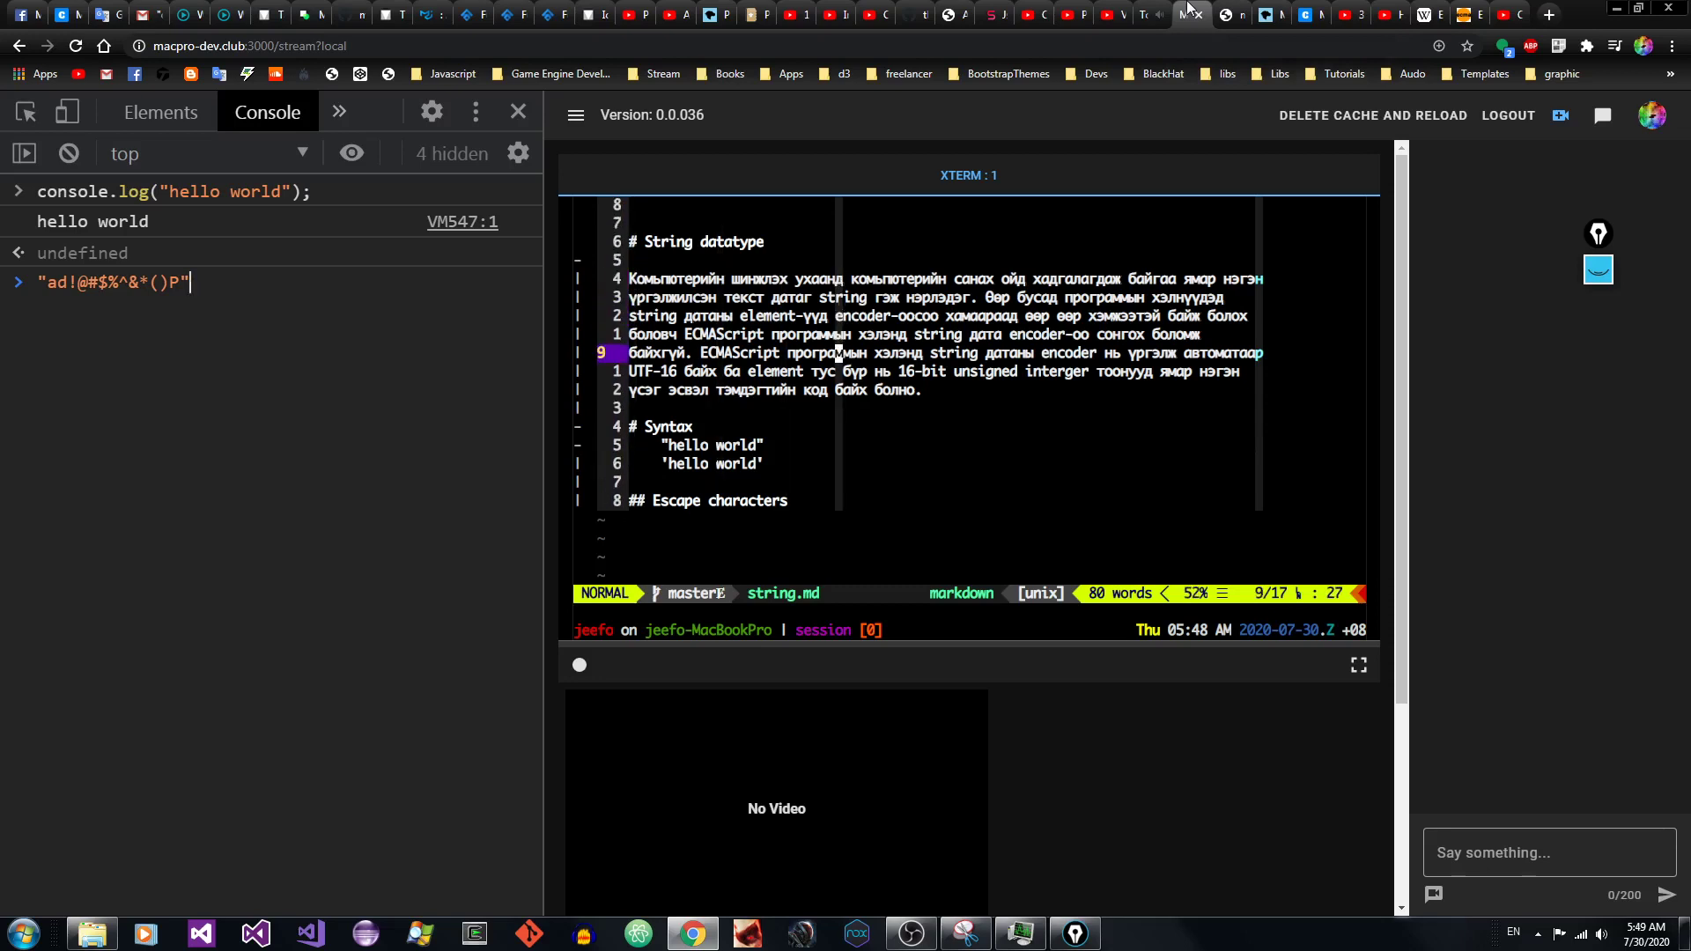
pyautogui.press('j')
pyautogui.press('j')
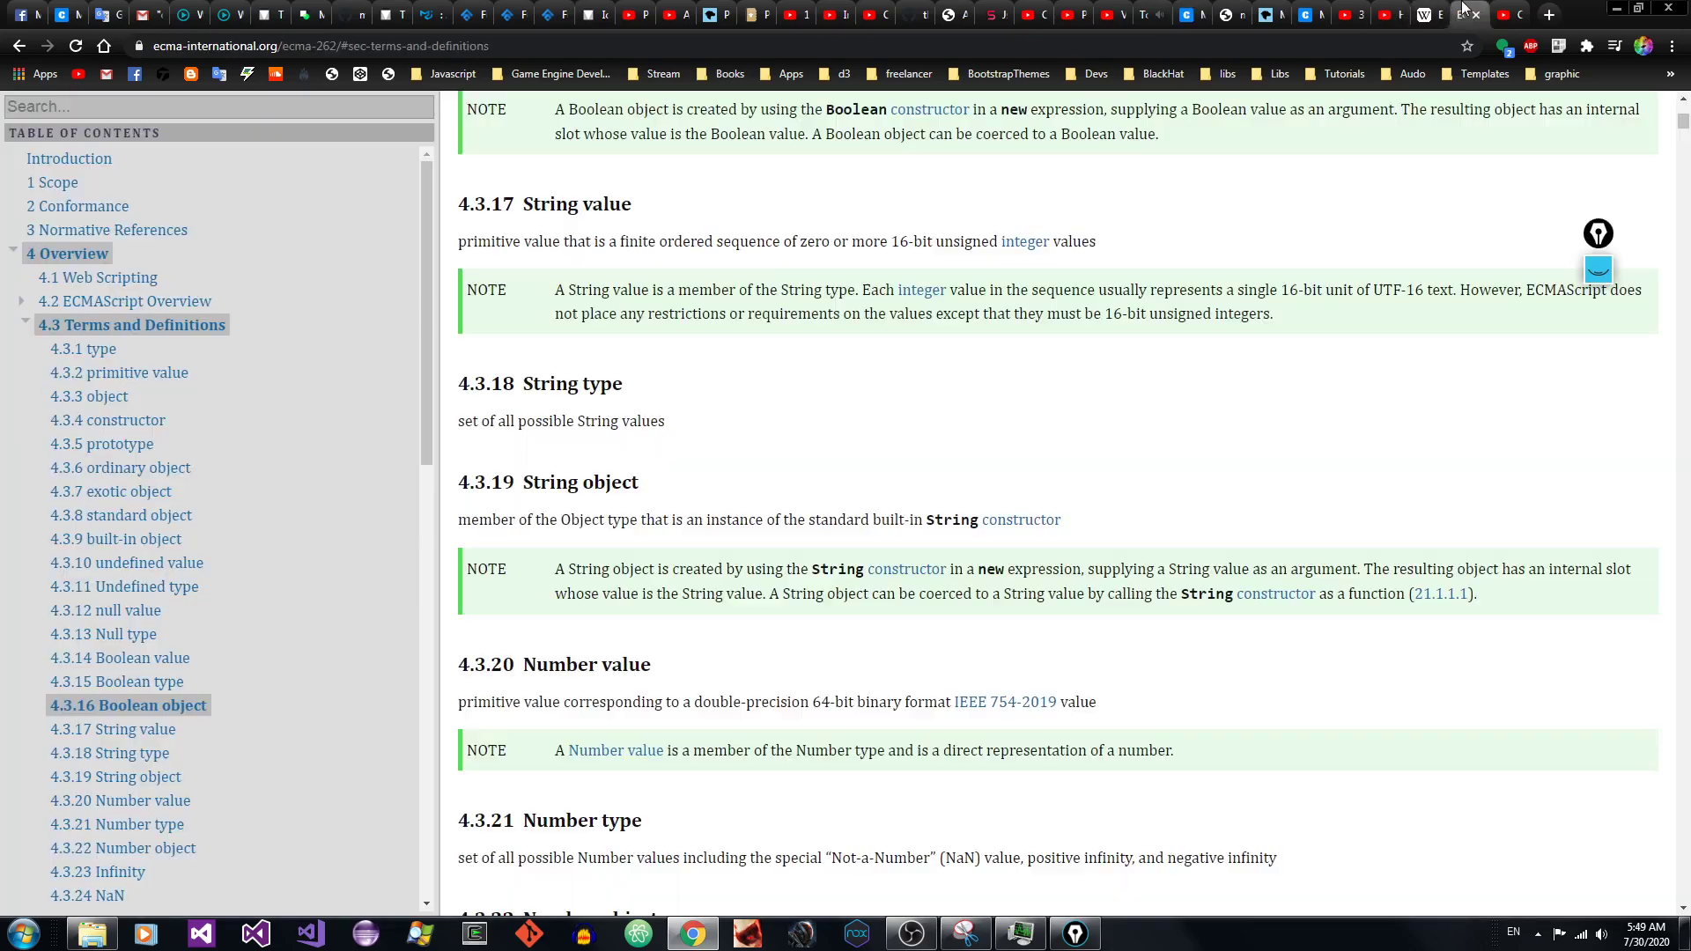
# Step: Examine the specification's definitions from 4.3.18 String type through 4.3.35 built-in method
pyautogui.click(1464, 15)
pyautogui.click(1683, 908)
pyautogui.scroll(-7, 1683, 908)
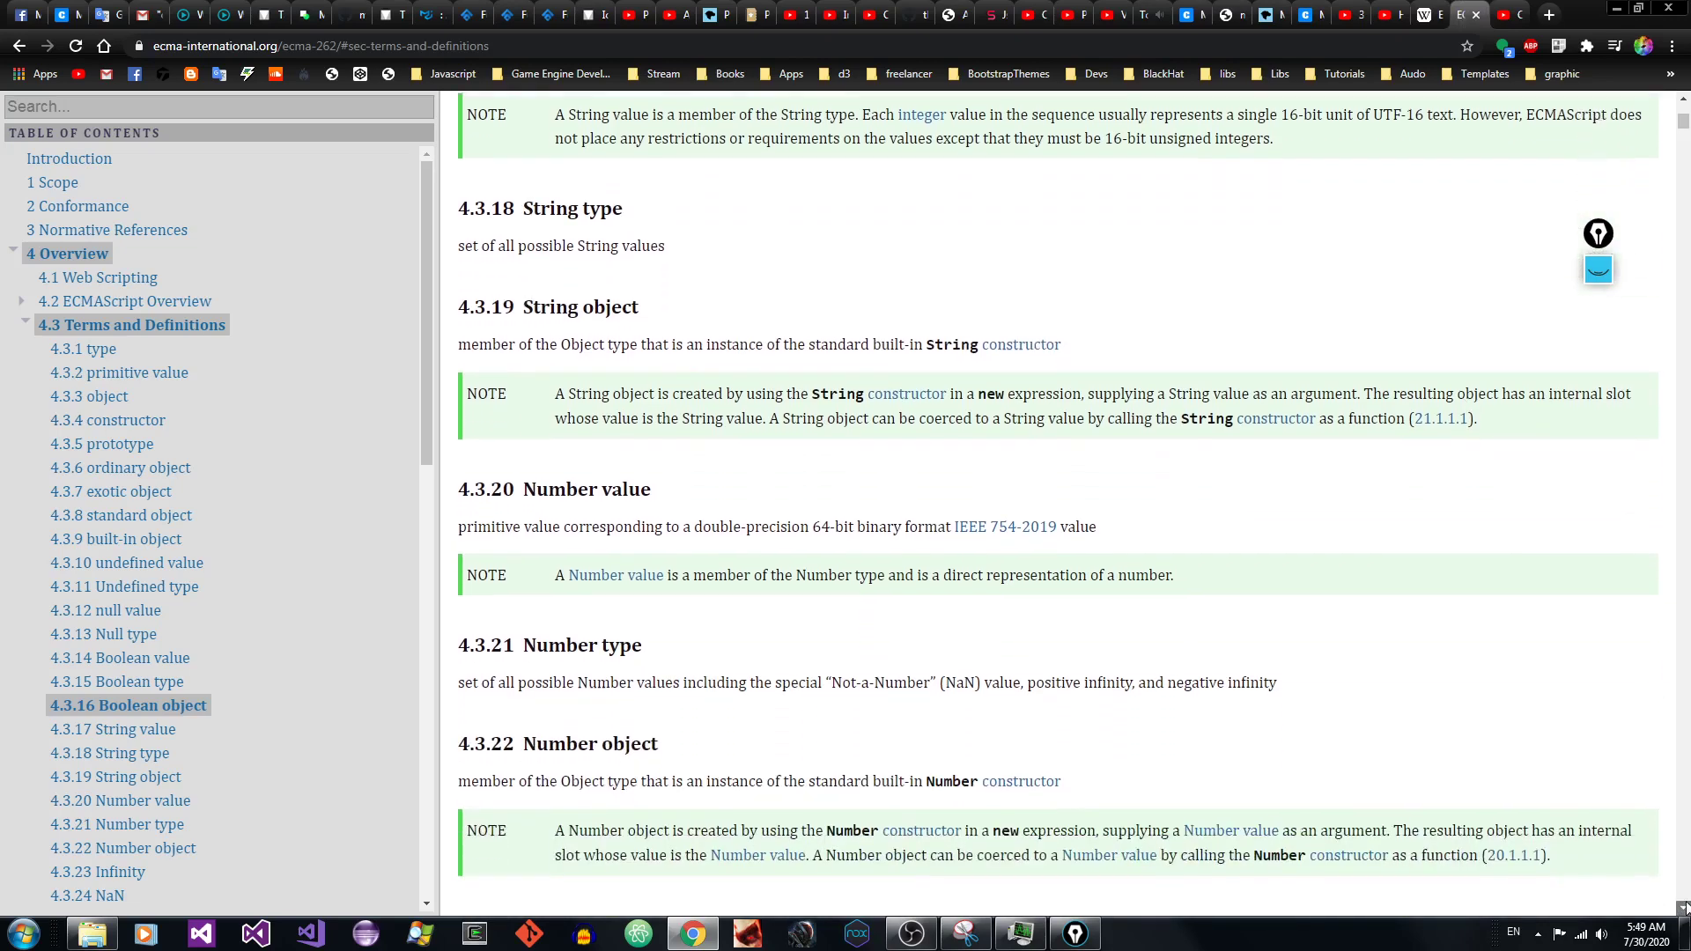
pyautogui.click(1683, 908)
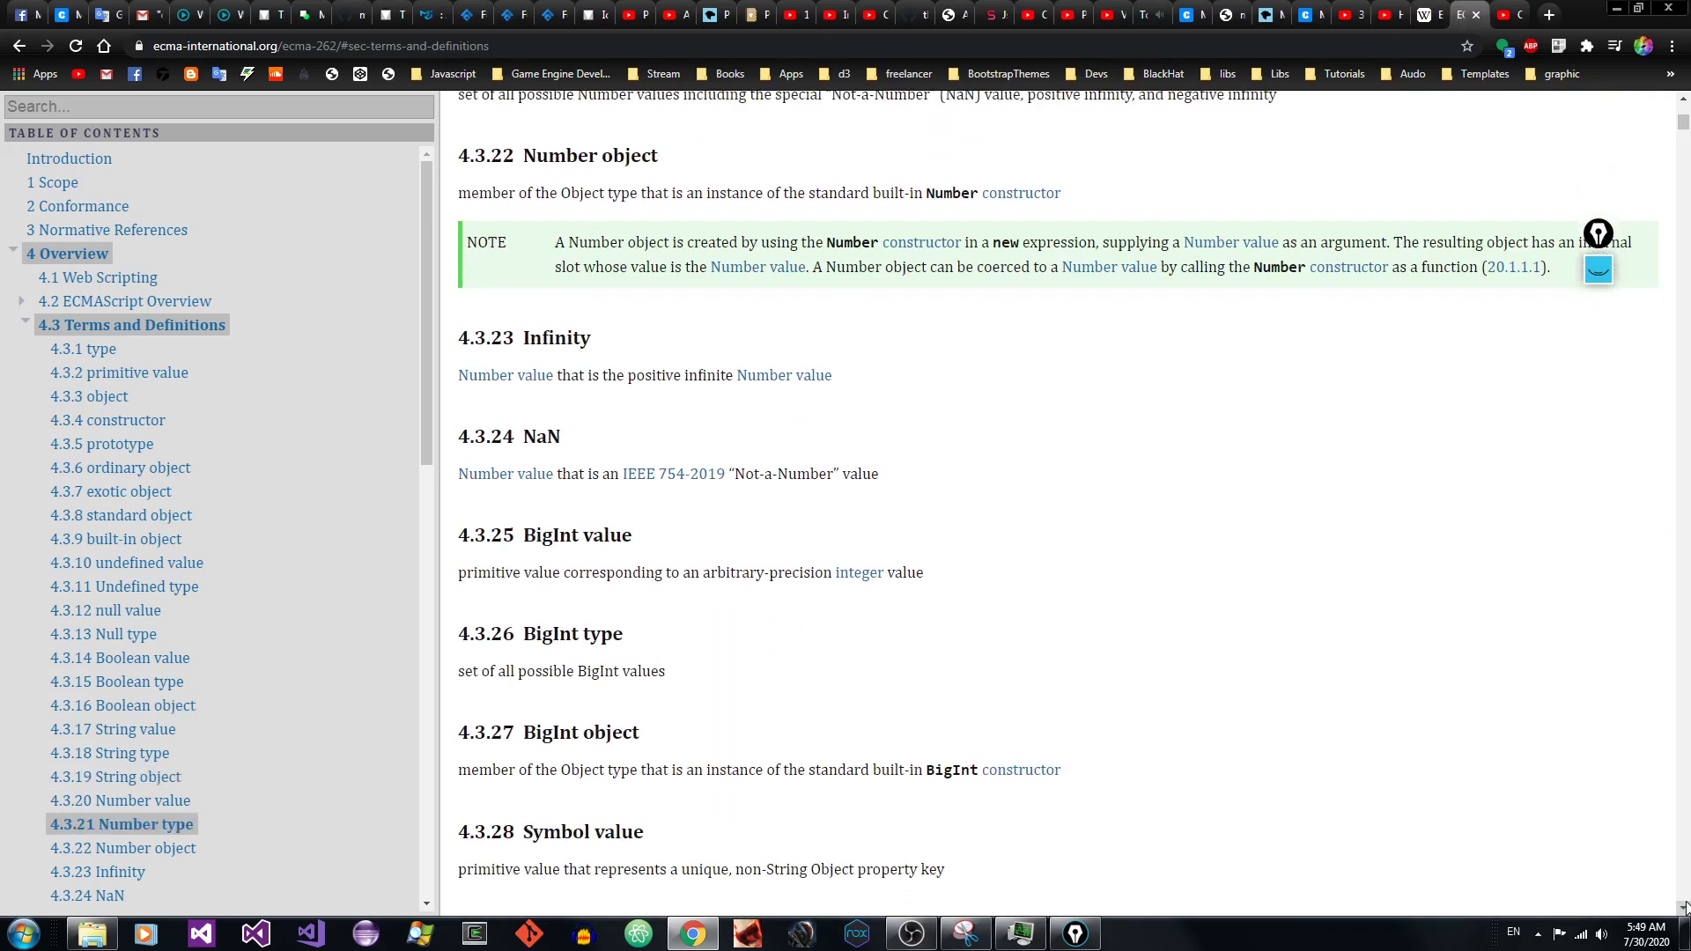
pyautogui.scroll(-3, 1683, 908)
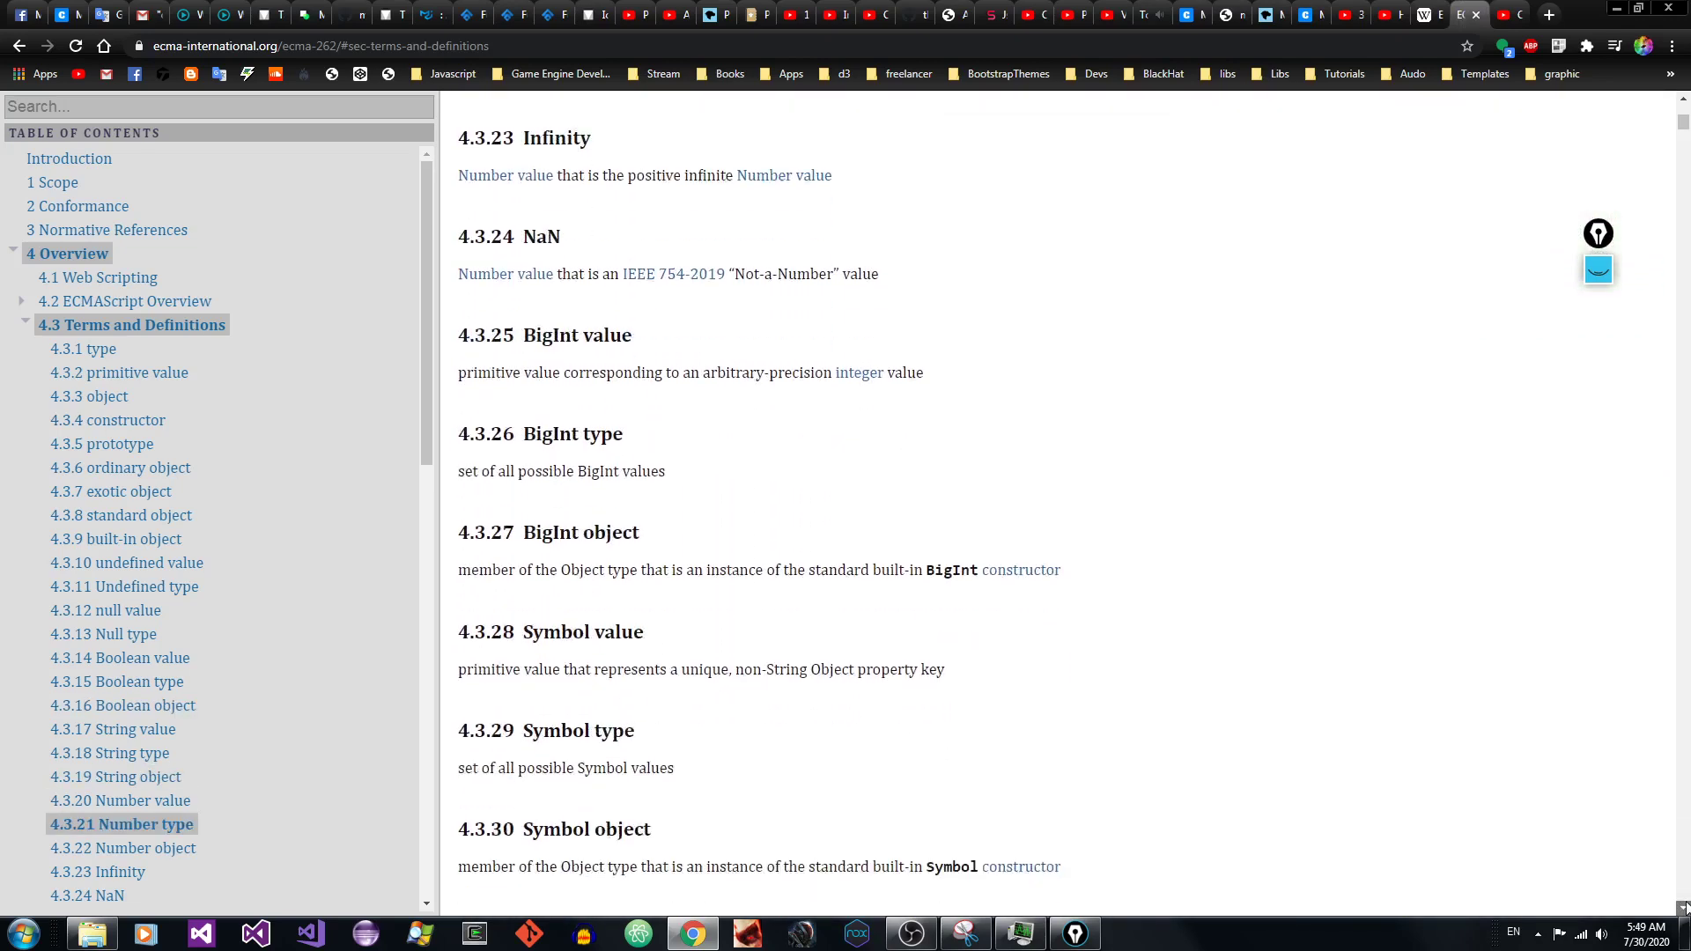
pyautogui.scroll(-4, 1683, 908)
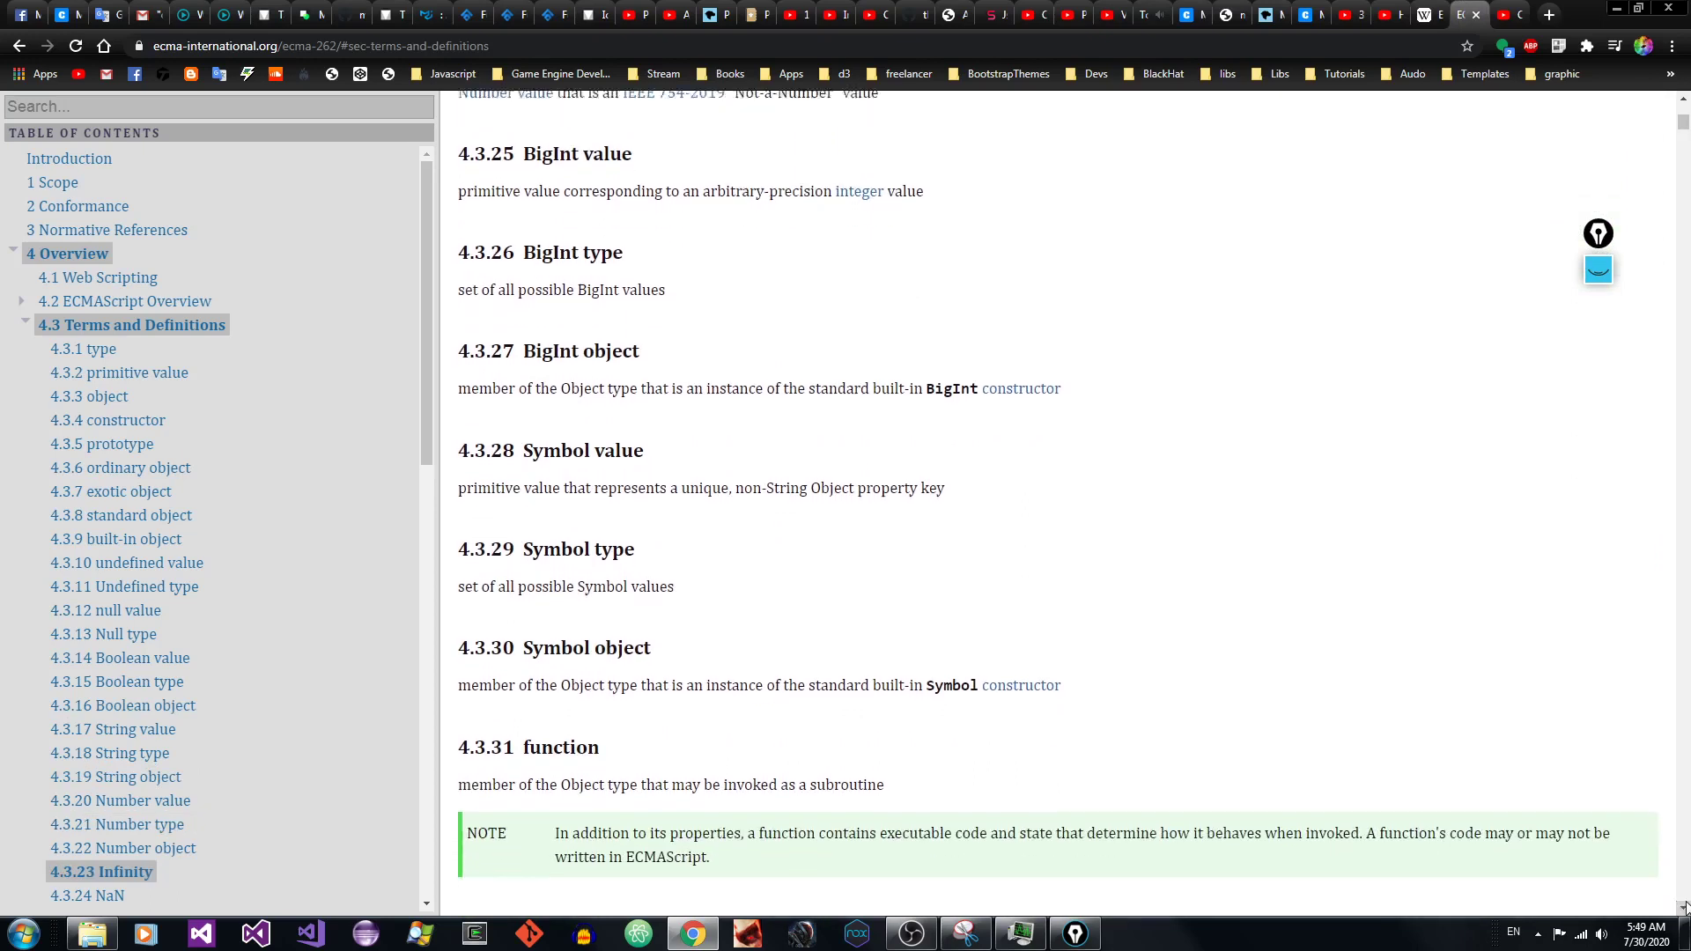
pyautogui.scroll(-6, 1683, 908)
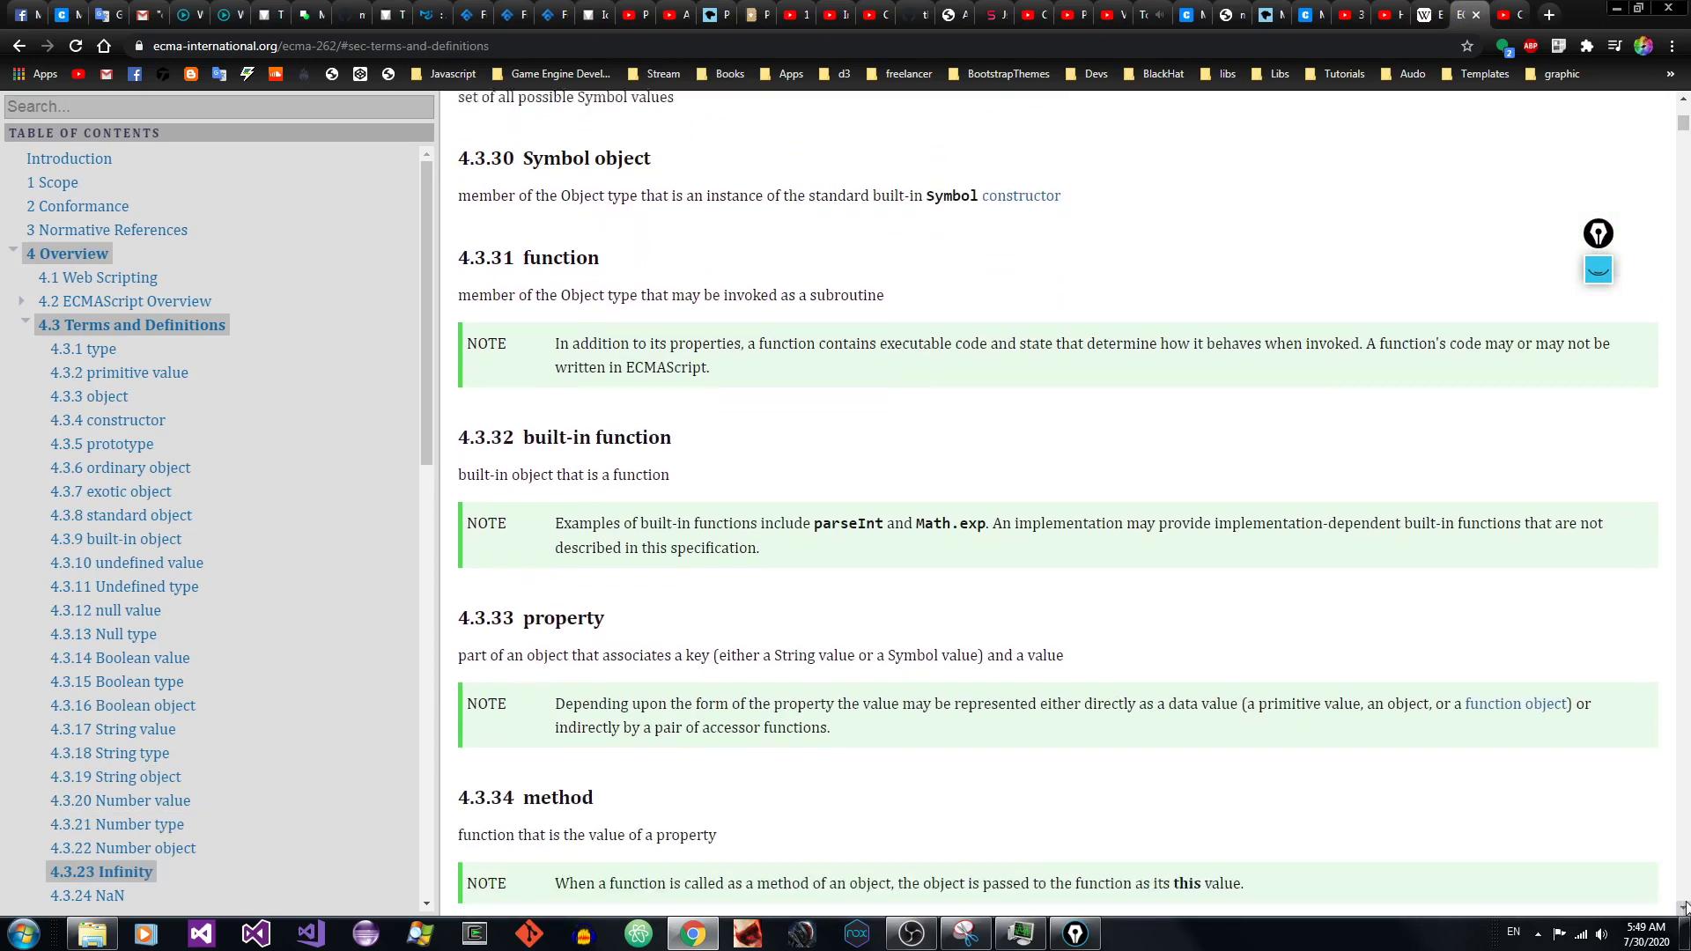
pyautogui.scroll(-7, 1683, 908)
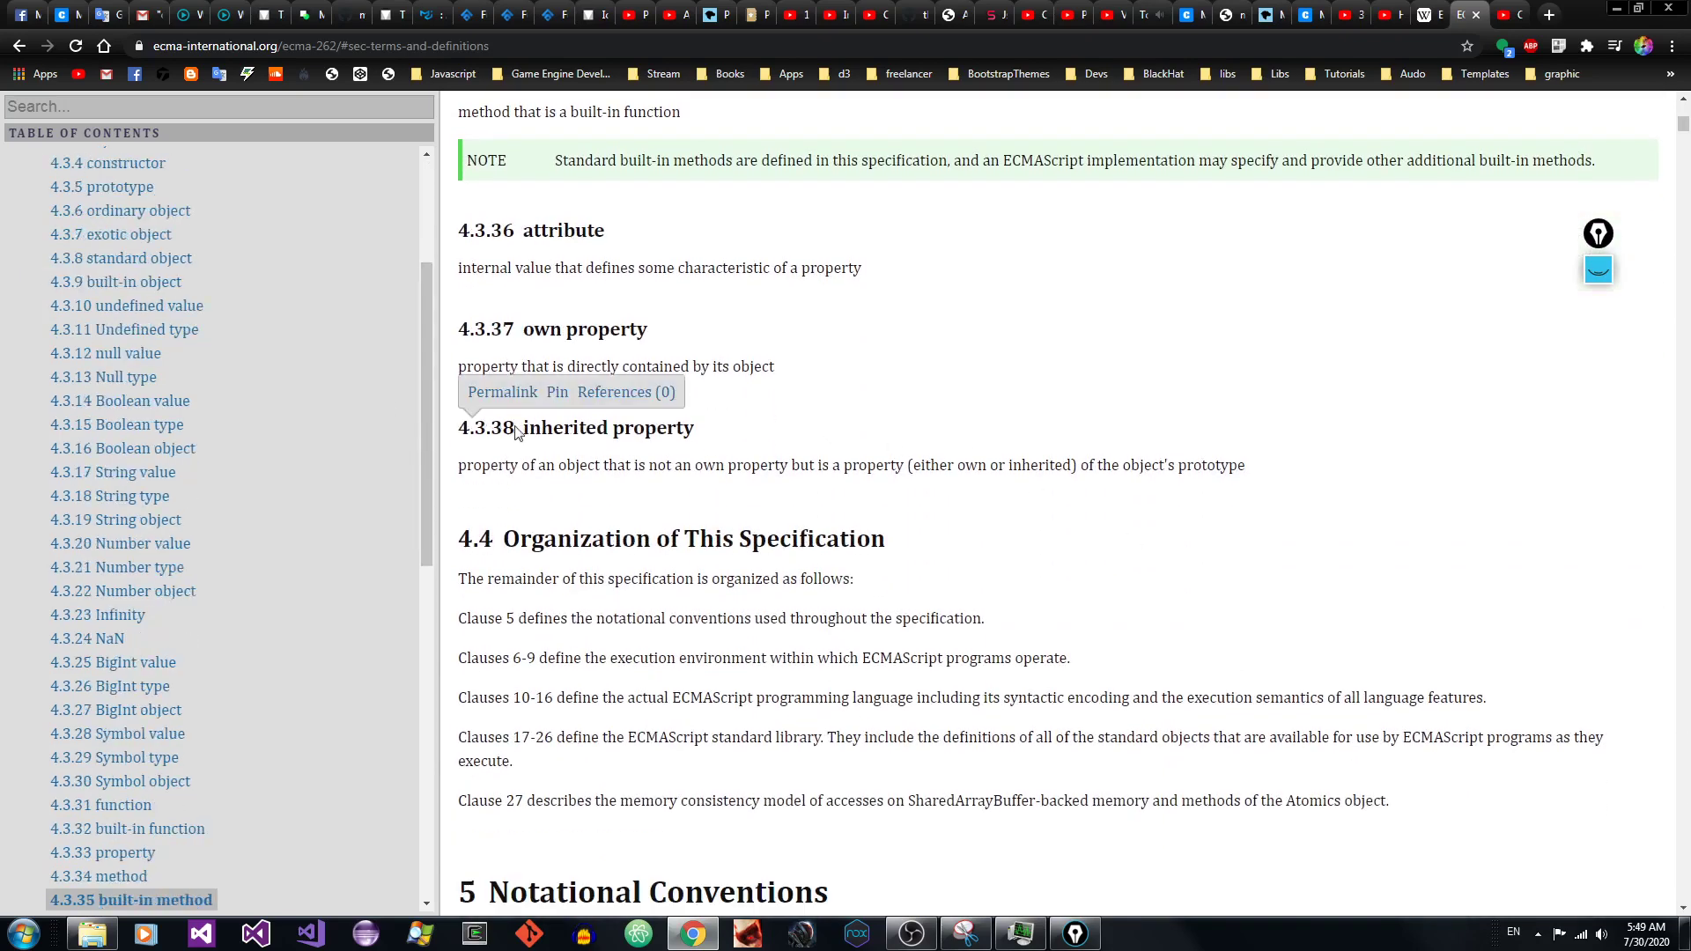
# Step: Highlight the specification entries 4.3.36 attribute, 4.3.37 own property and 4.3.38 inherited property in turn
pyautogui.moveTo(586, 427)
pyautogui.moveTo(618, 231); pyautogui.dragTo(484, 232)
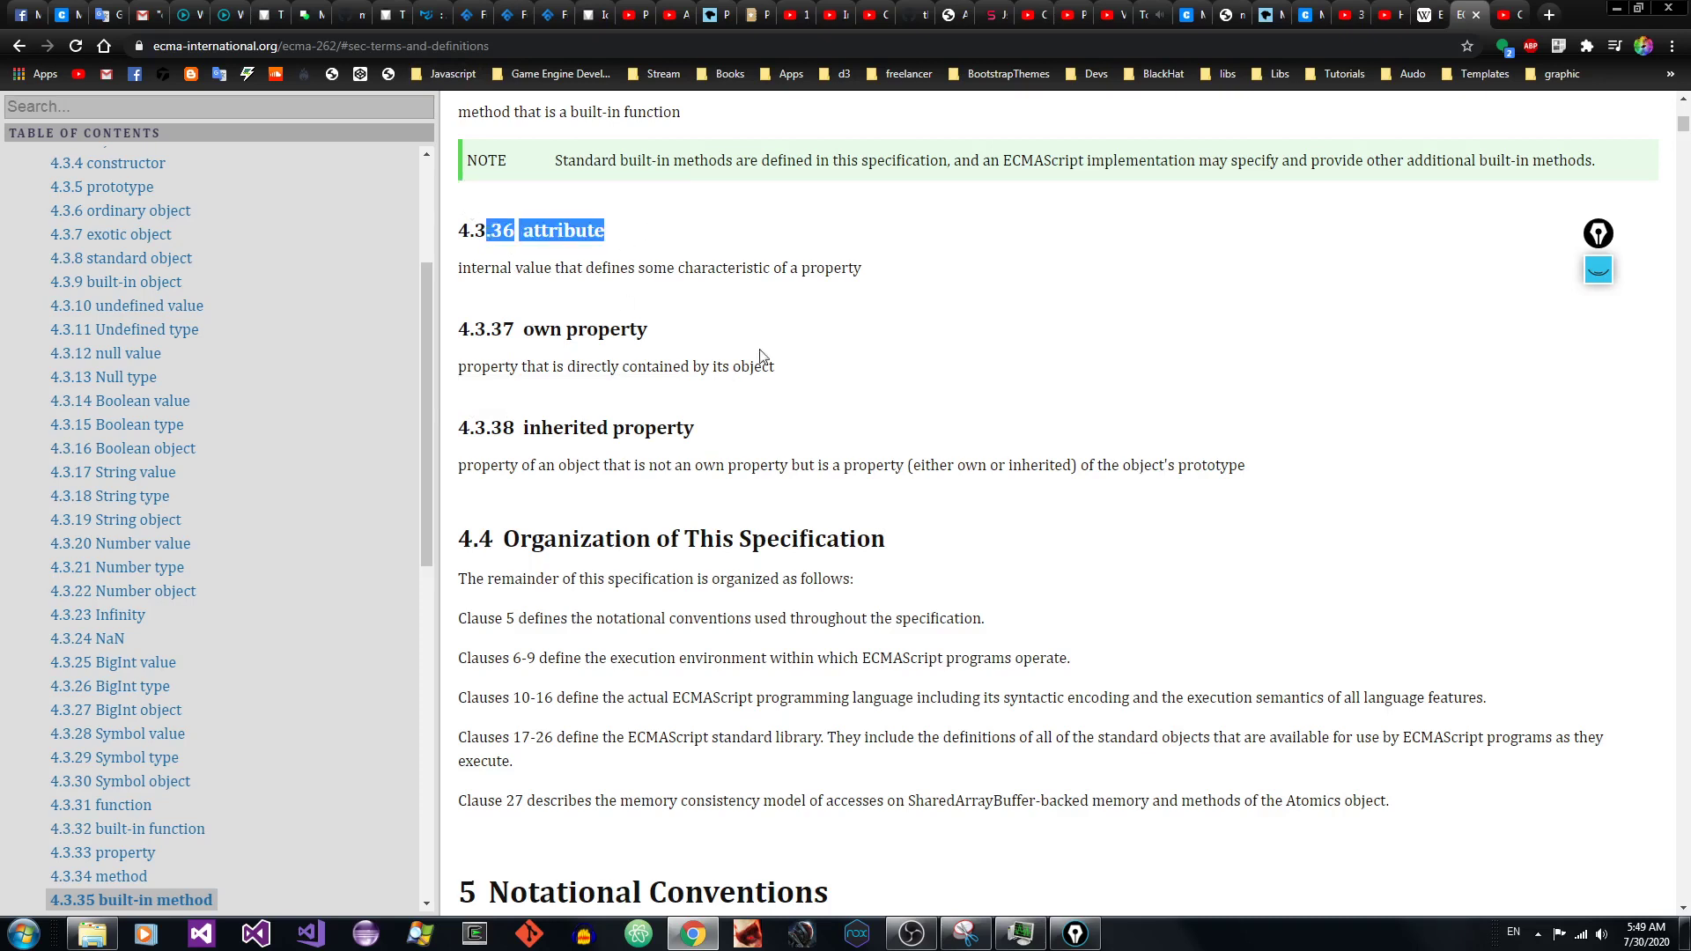
pyautogui.moveTo(523, 328); pyautogui.dragTo(766, 365)
pyautogui.click(814, 438)
pyautogui.moveTo(727, 431); pyautogui.dragTo(522, 417)
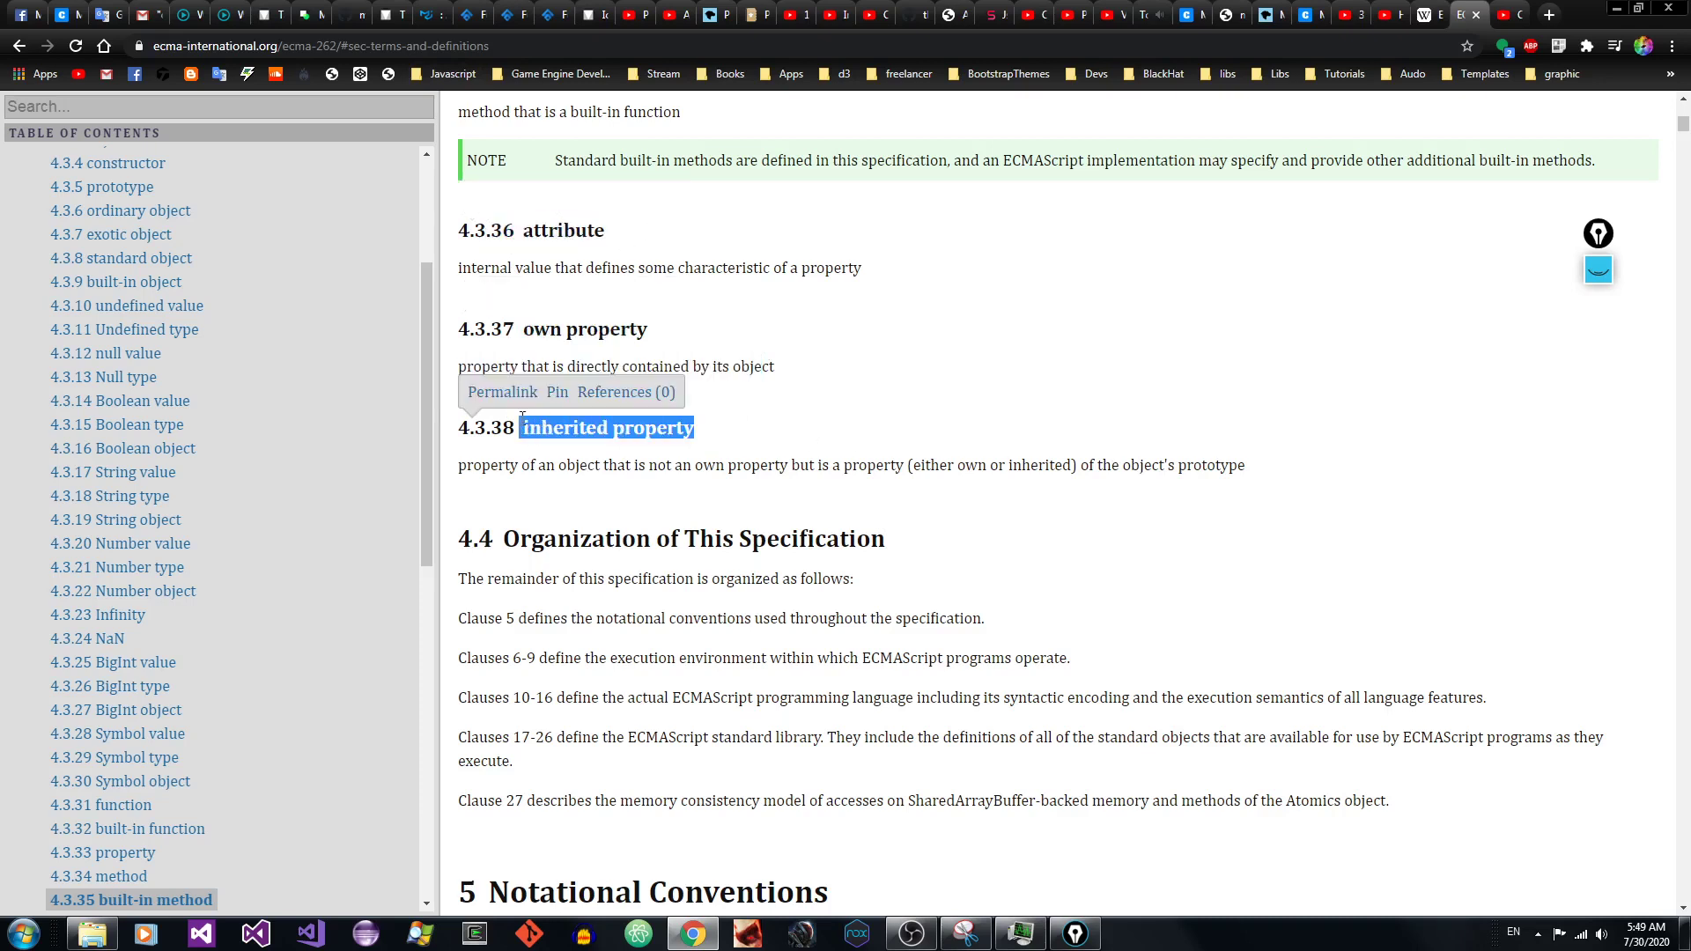
pyautogui.click(963, 433)
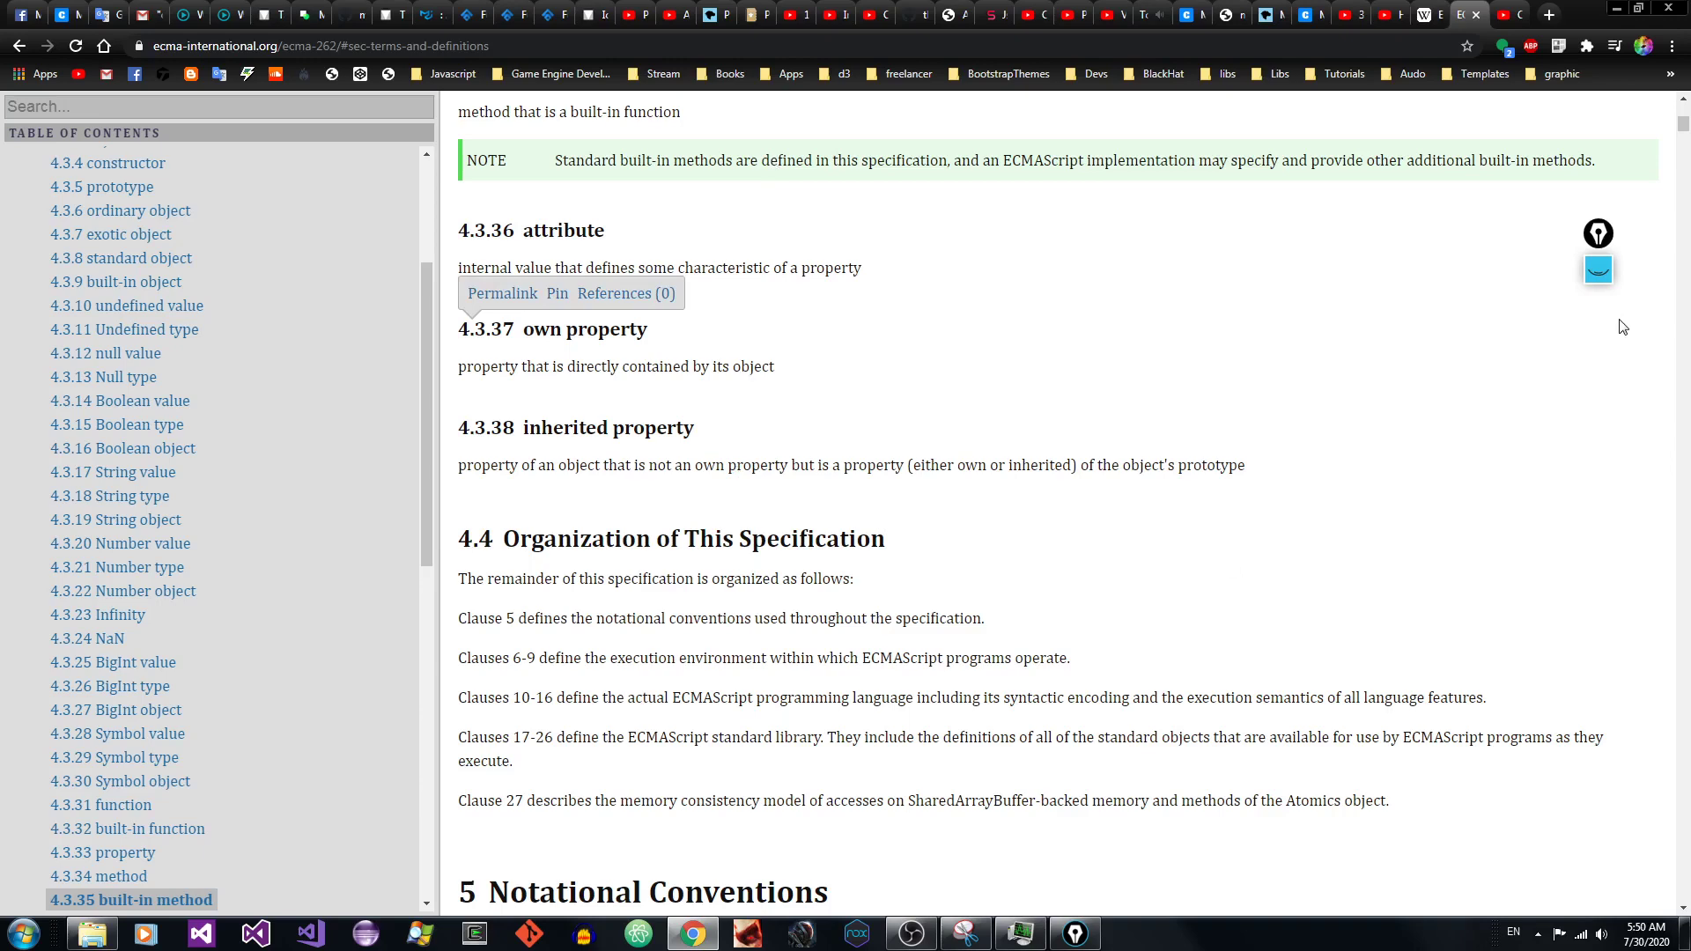
# Step: Check the terms and definitions notes, and open section 6.1.4 The String Type in the specification
pyautogui.click(1207, 14)
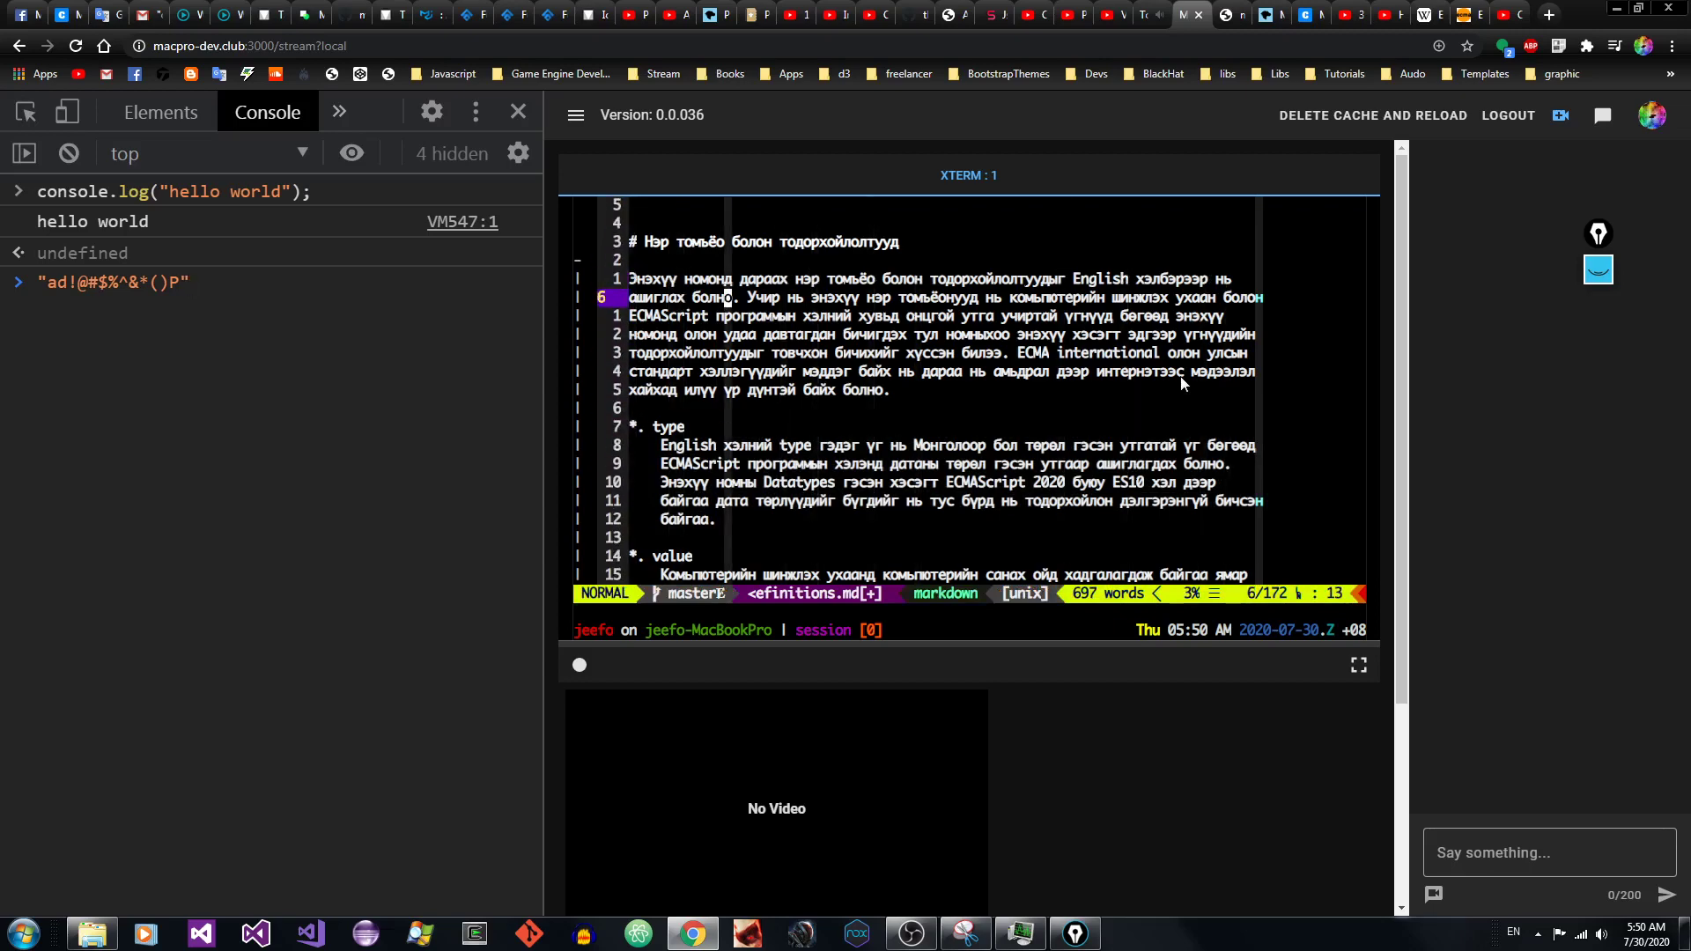
pyautogui.click(1465, 14)
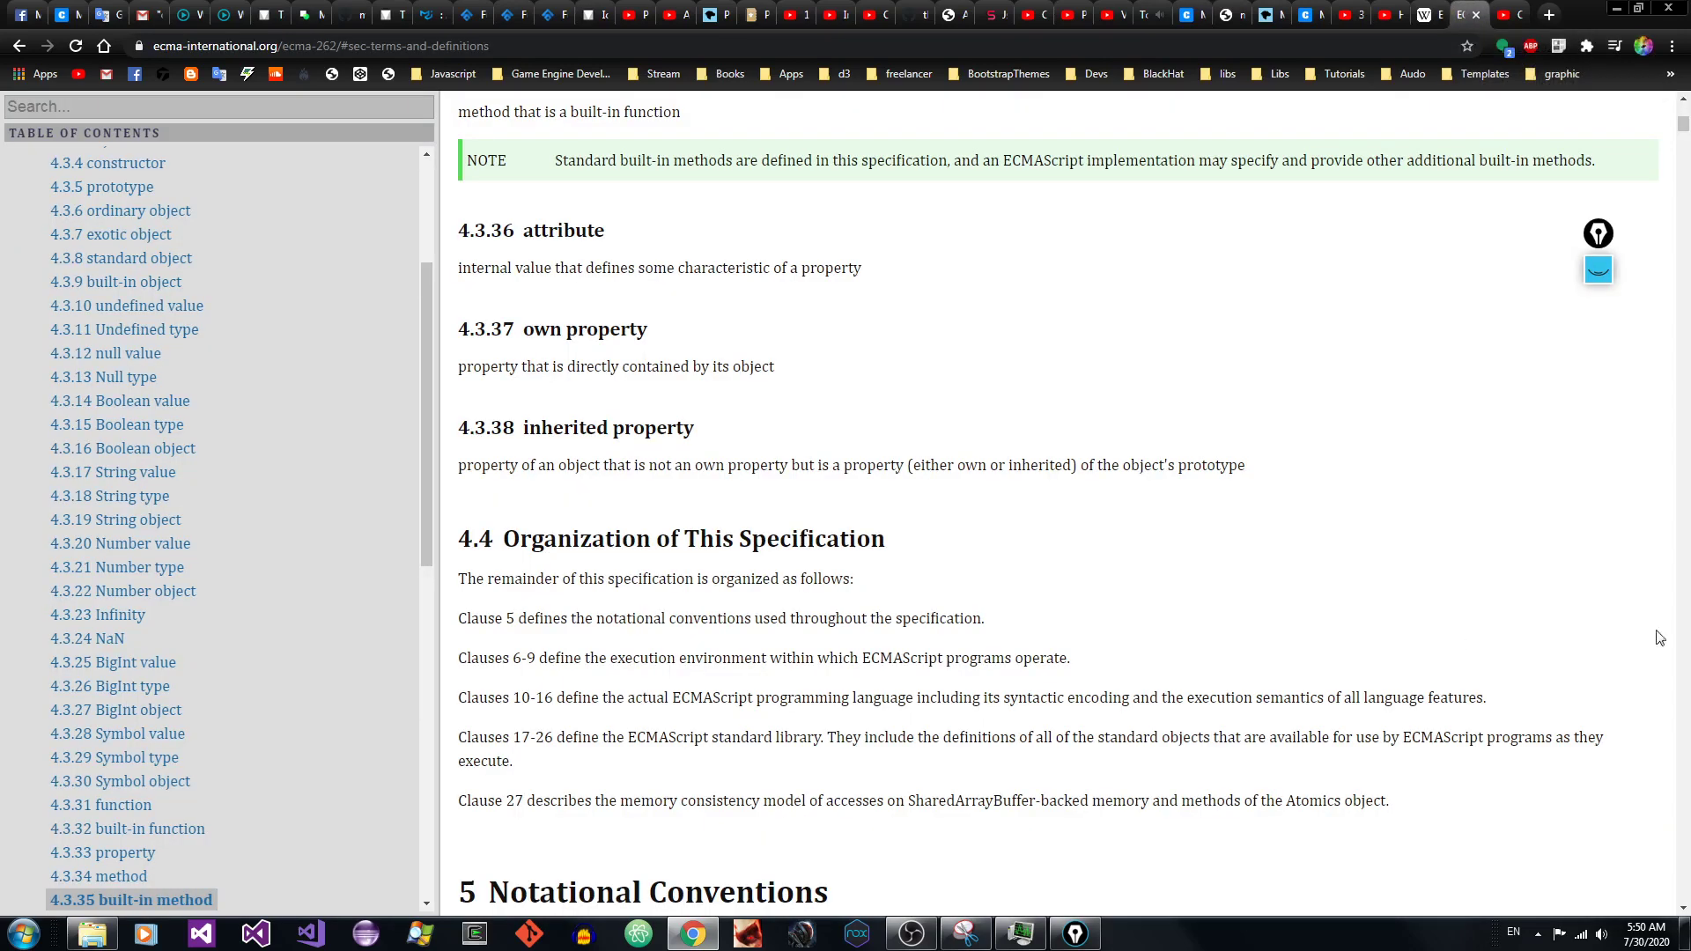
pyautogui.scroll(-15, 1684, 896)
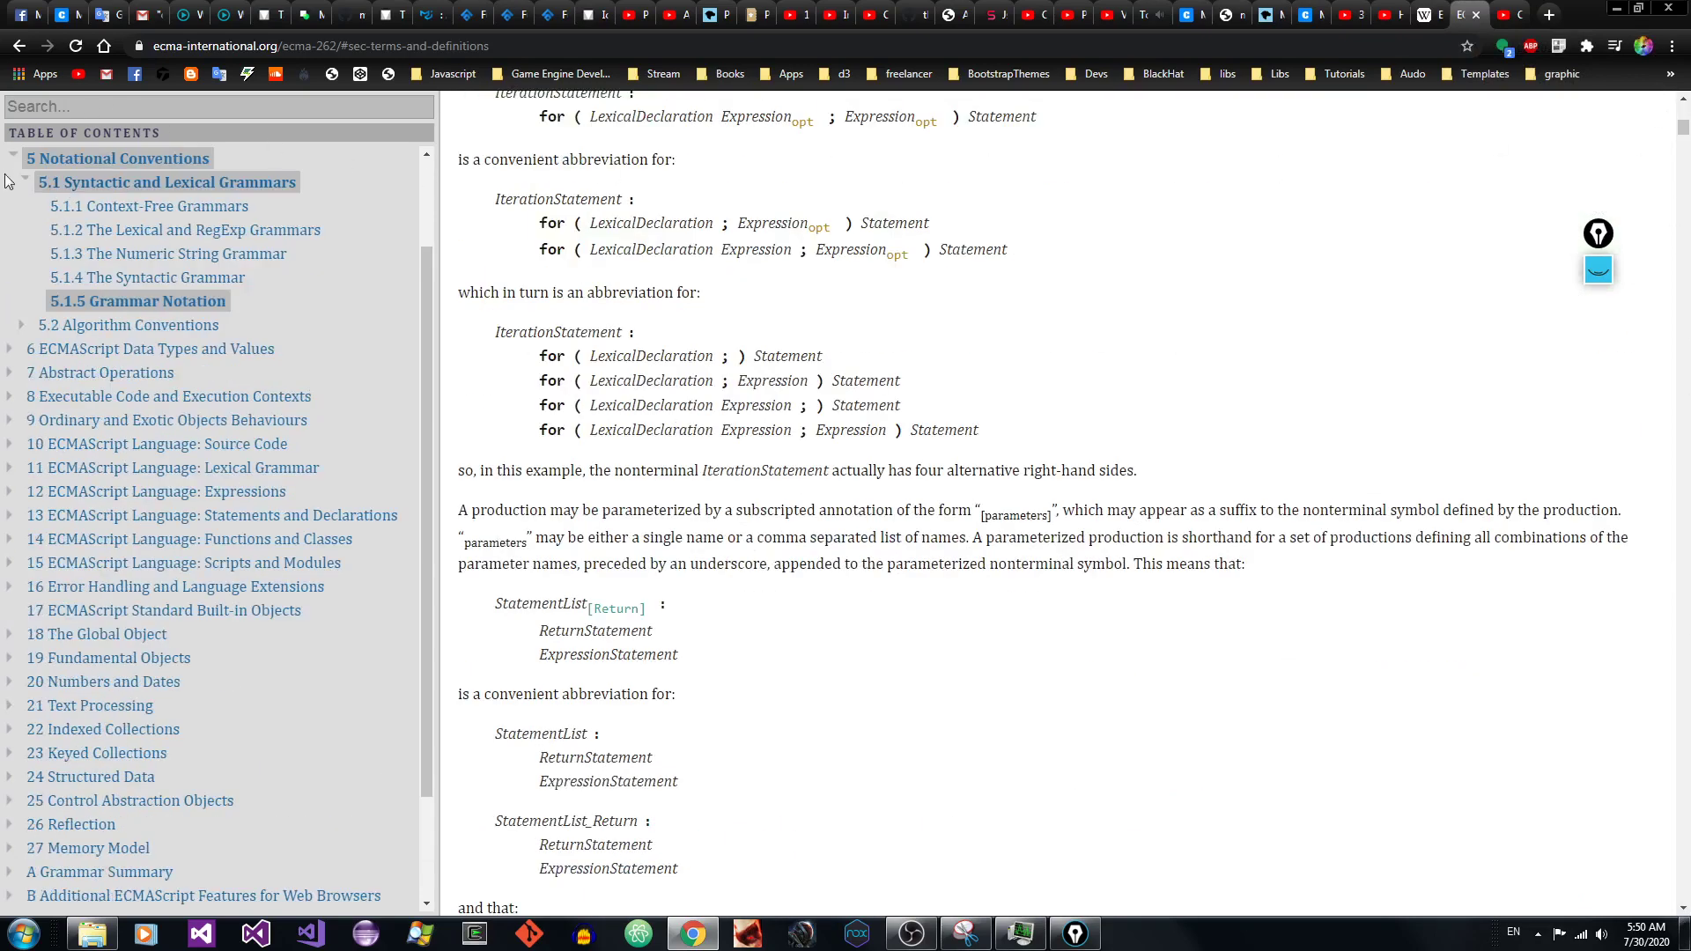
pyautogui.scroll(2, 410, 281)
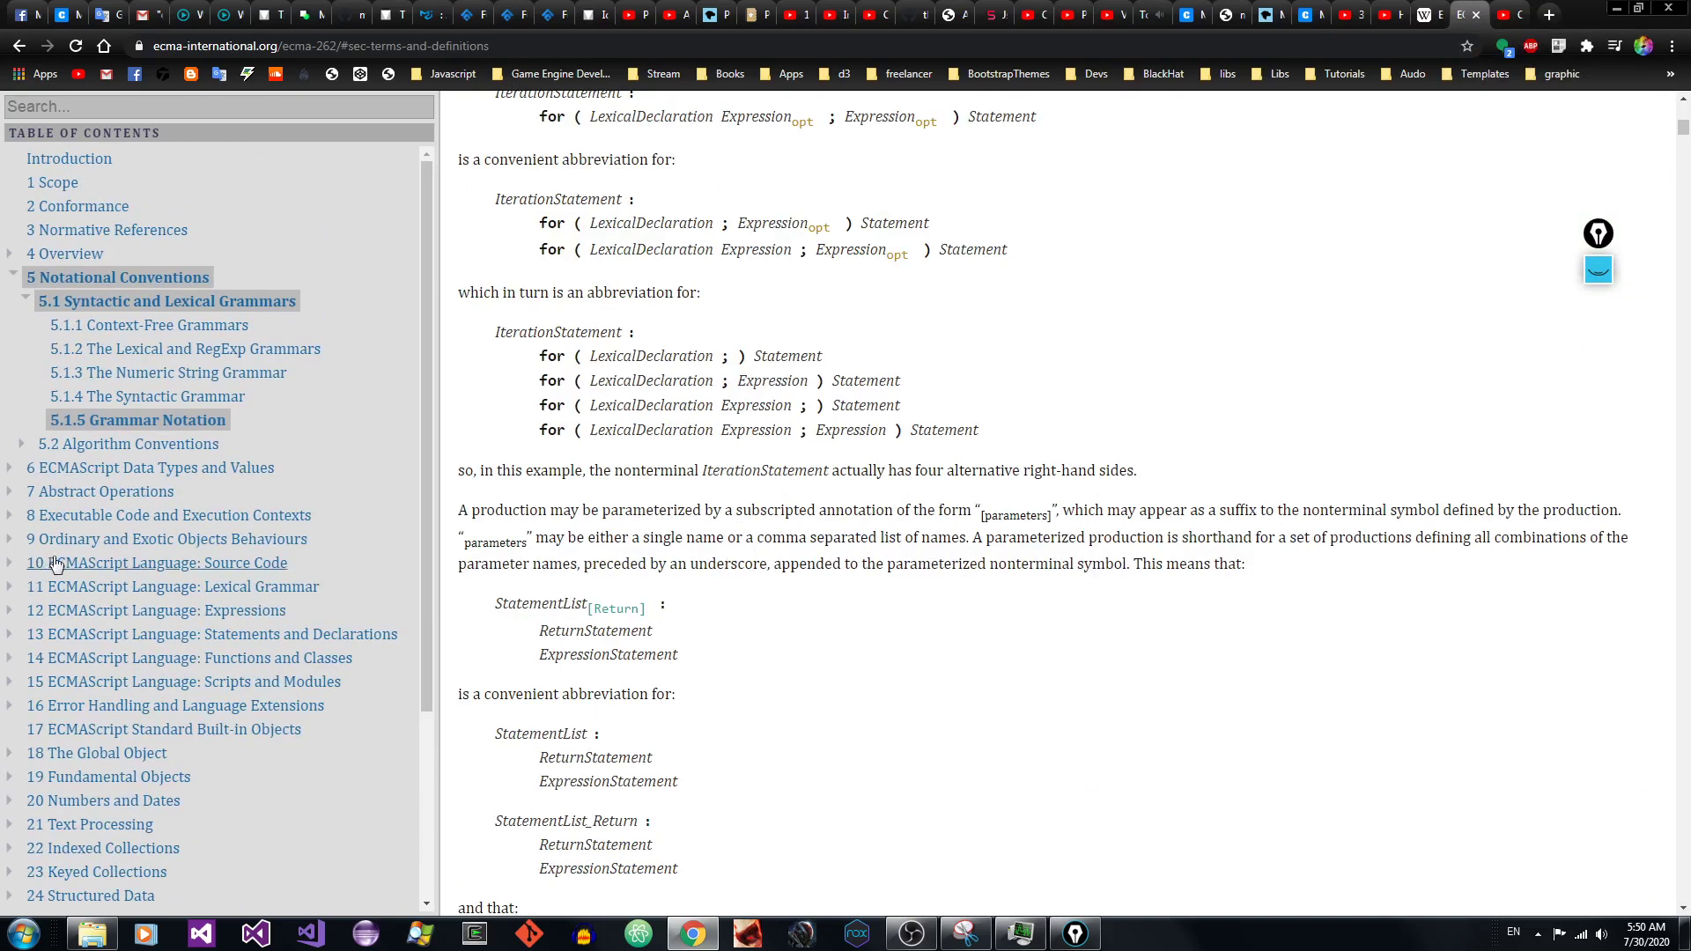
pyautogui.click(201, 468)
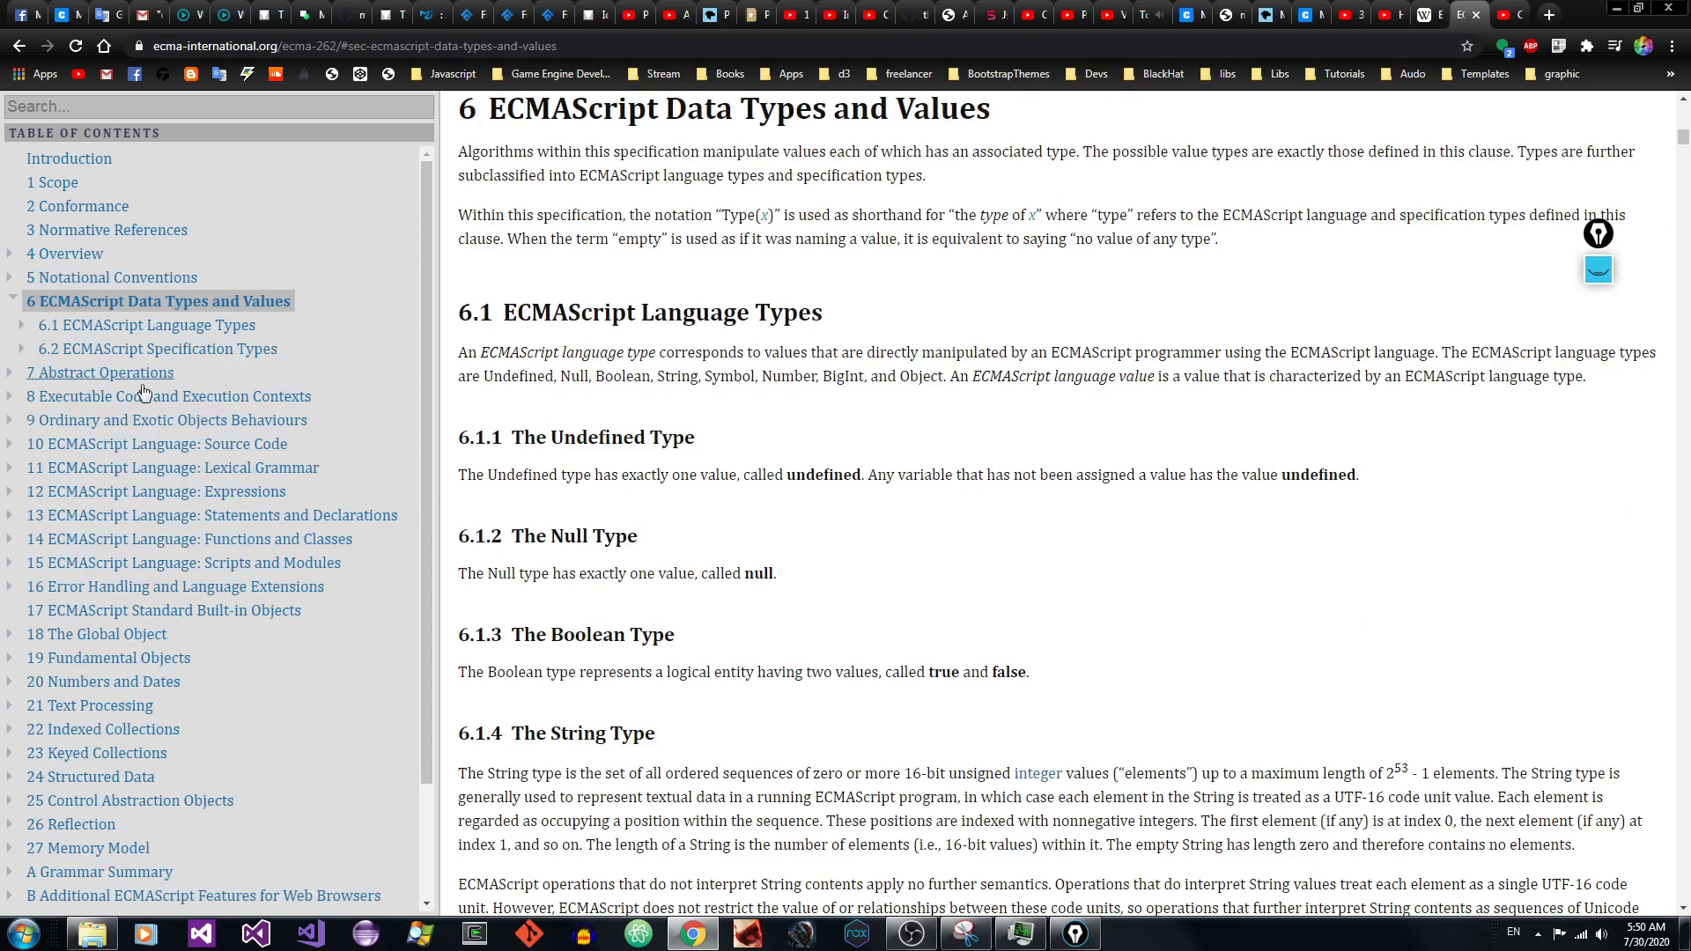
pyautogui.click(185, 326)
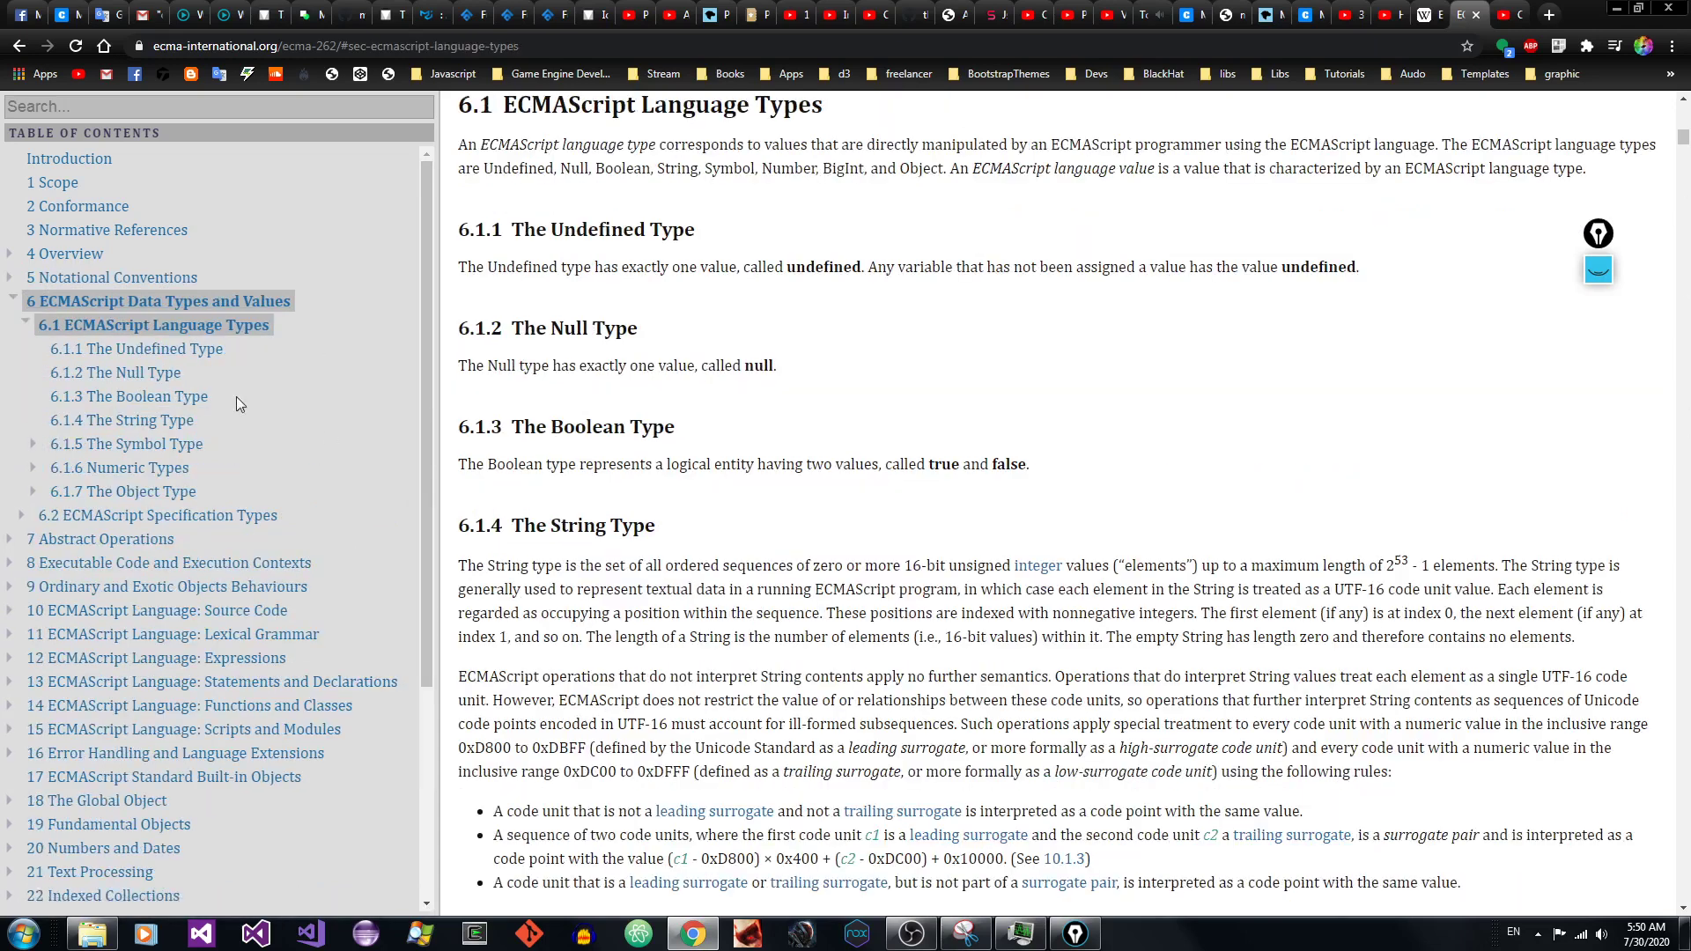
pyautogui.click(147, 429)
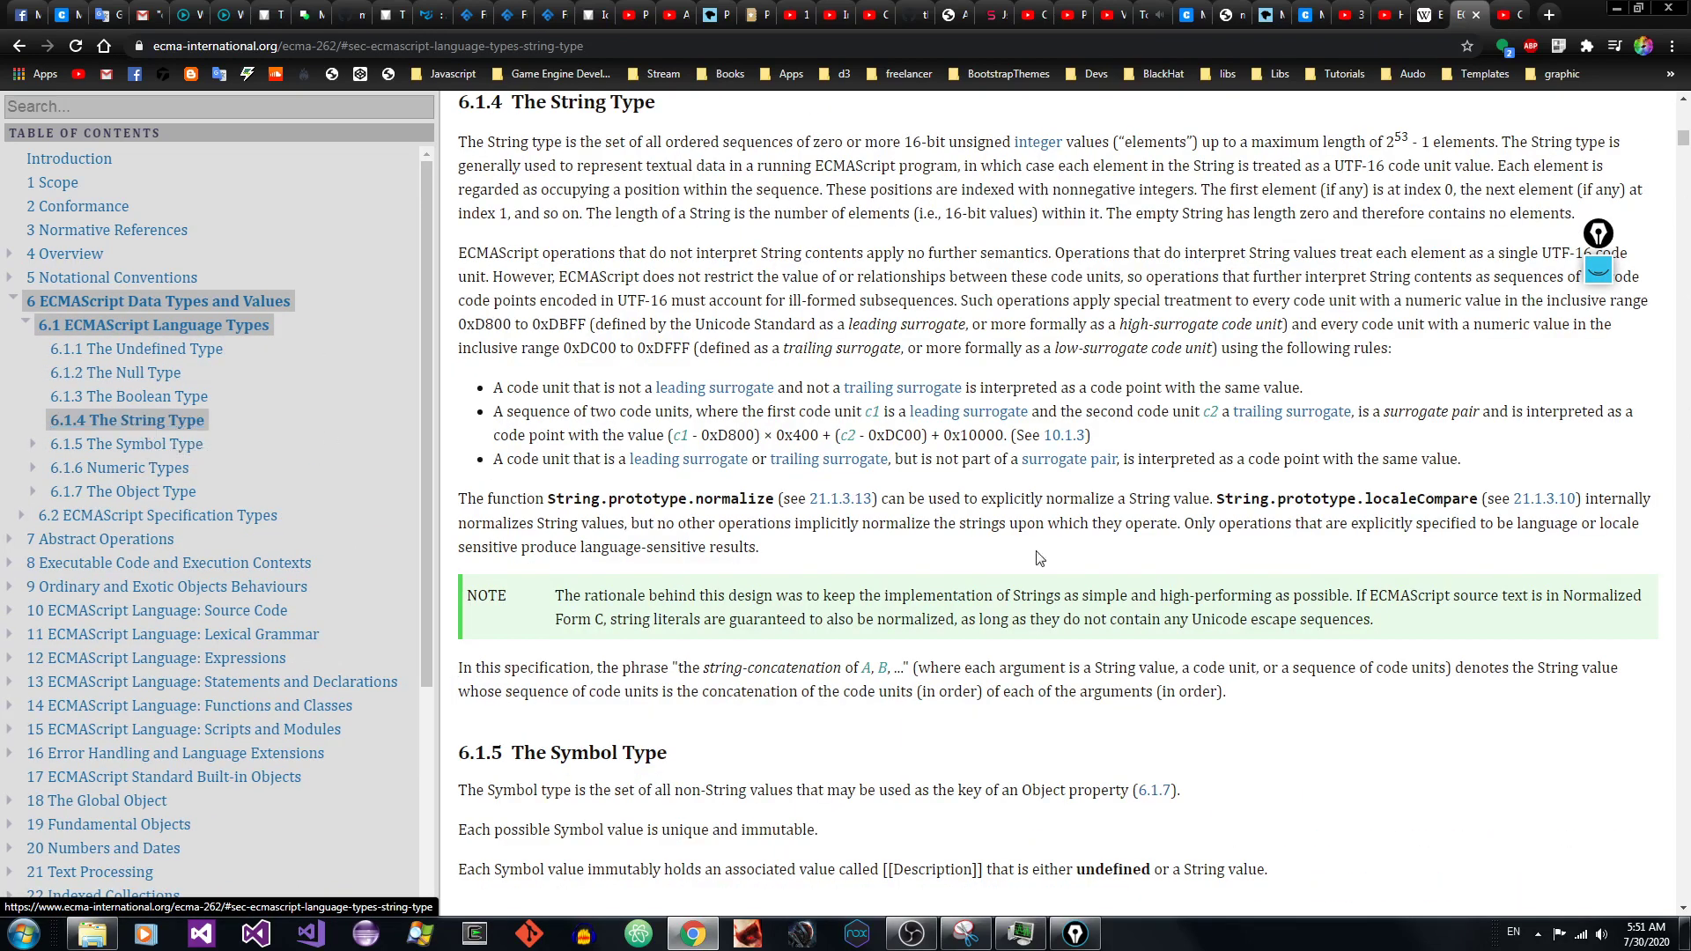
# Step: Highlight the body text of section 6.1.4 The String Type and the start of its first sentence
pyautogui.moveTo(458, 141); pyautogui.dragTo(1291, 551)
pyautogui.click(1288, 568)
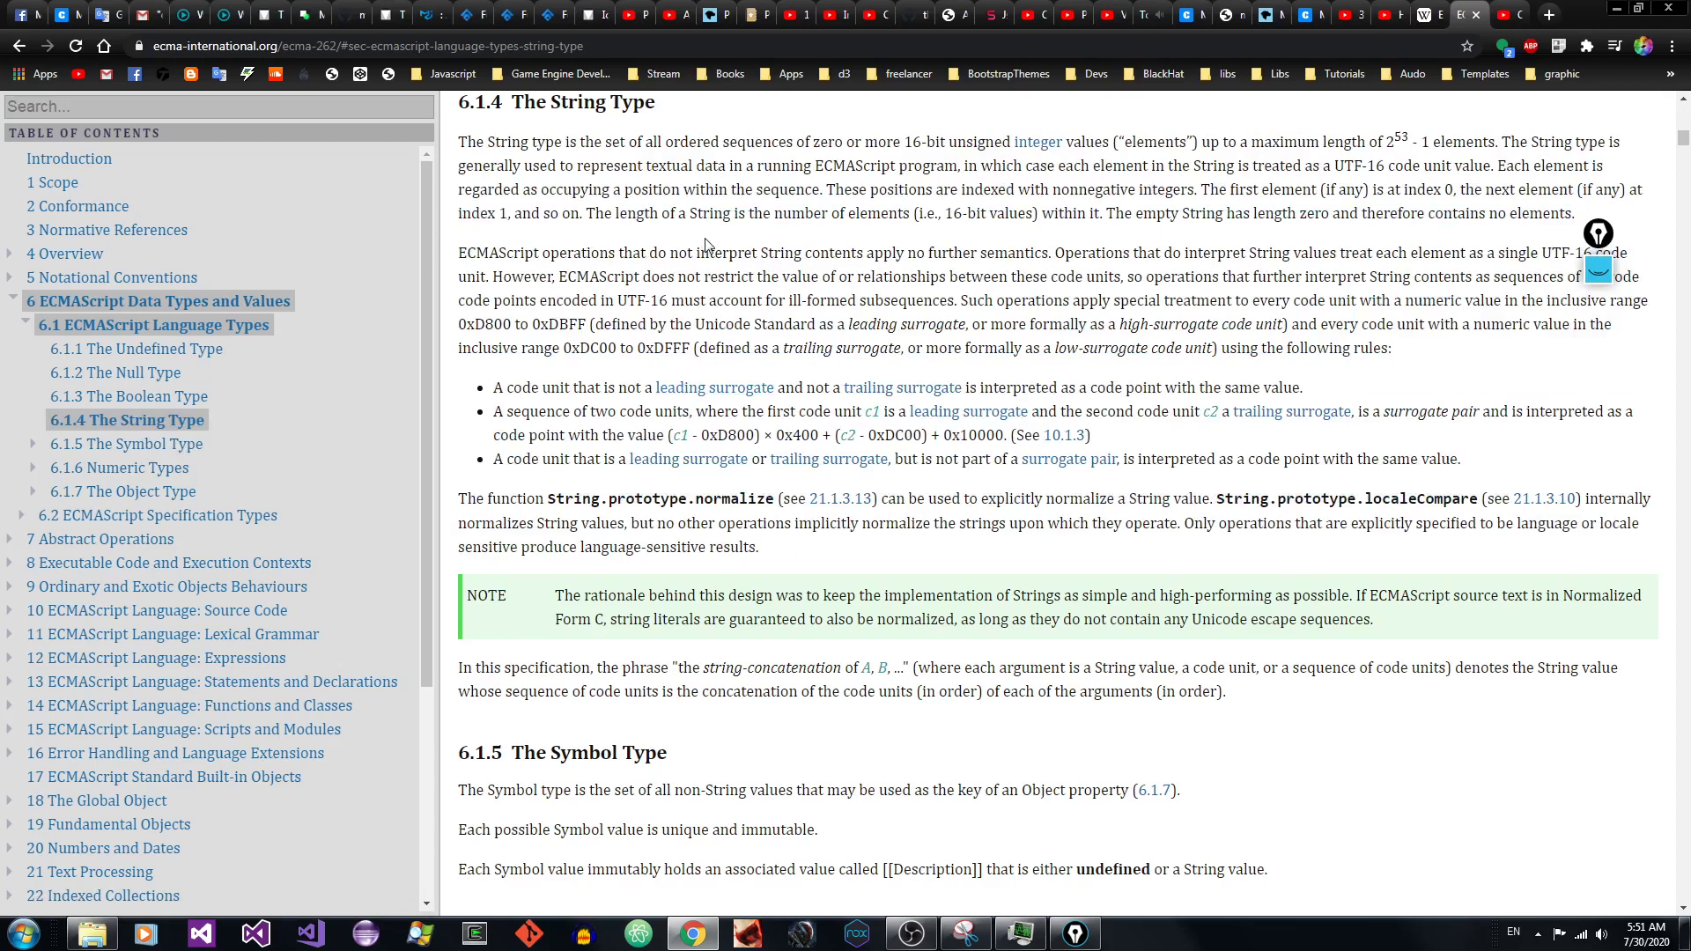
pyautogui.moveTo(465, 143); pyautogui.dragTo(935, 148)
pyautogui.click(935, 148)
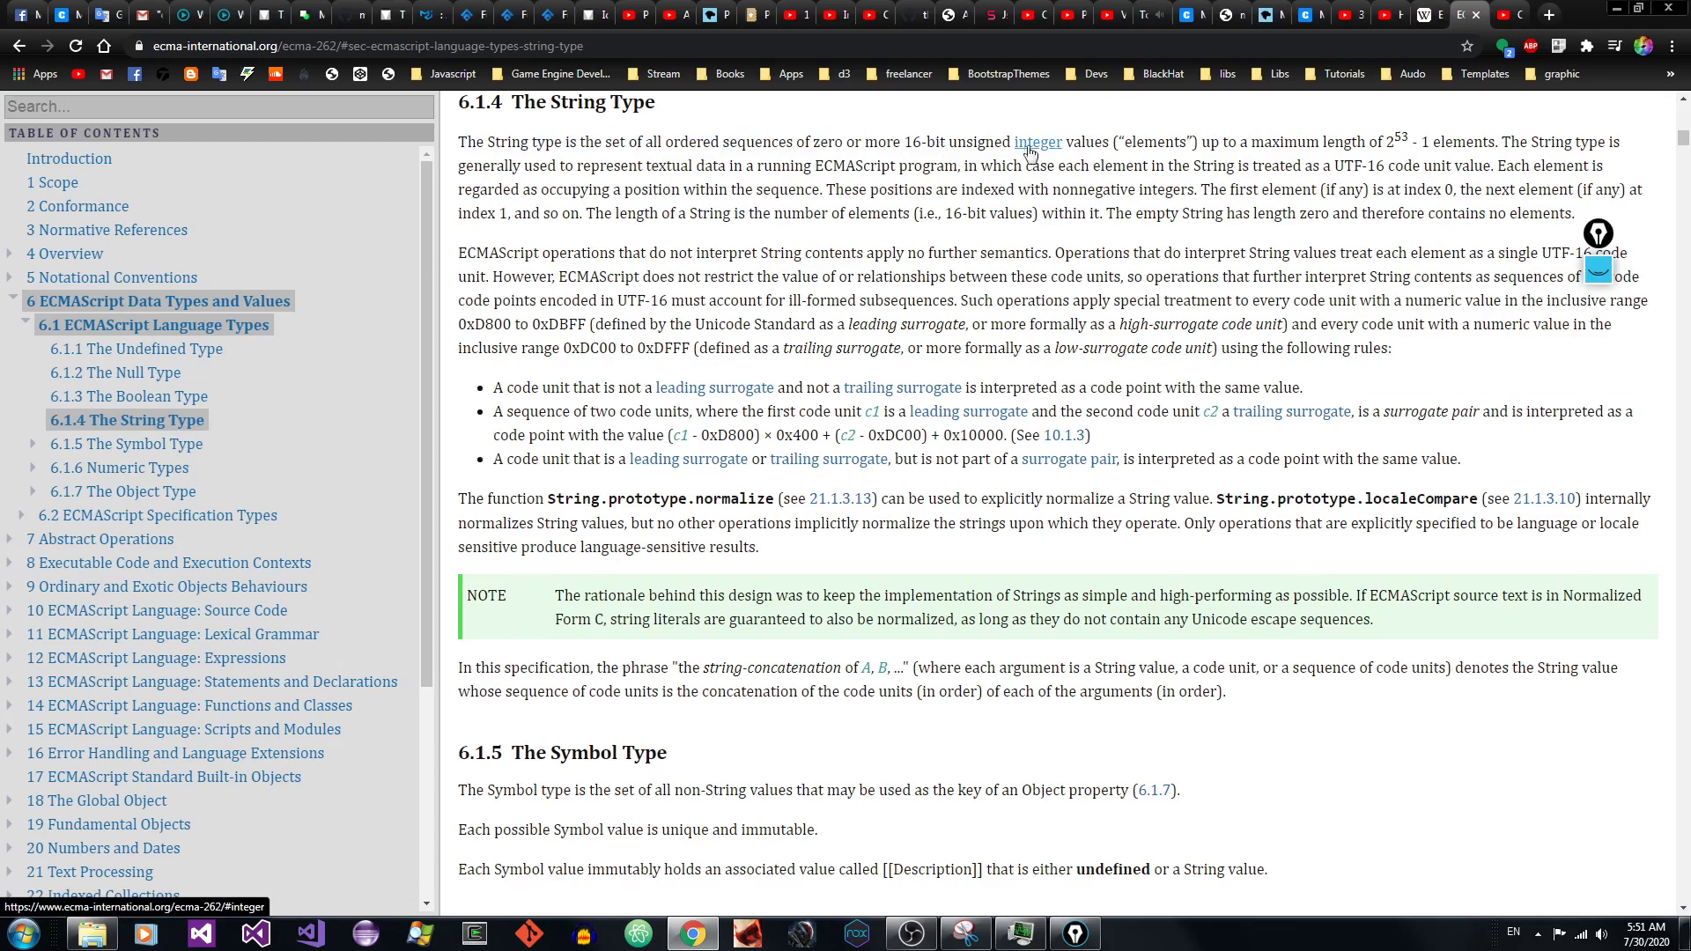
# Step: Point out the term "elements" and highlight the maximum string length, 2^53 - 1 elements, in section 6.1.4
pyautogui.doubleClick(1160, 143)
pyautogui.click(1160, 144)
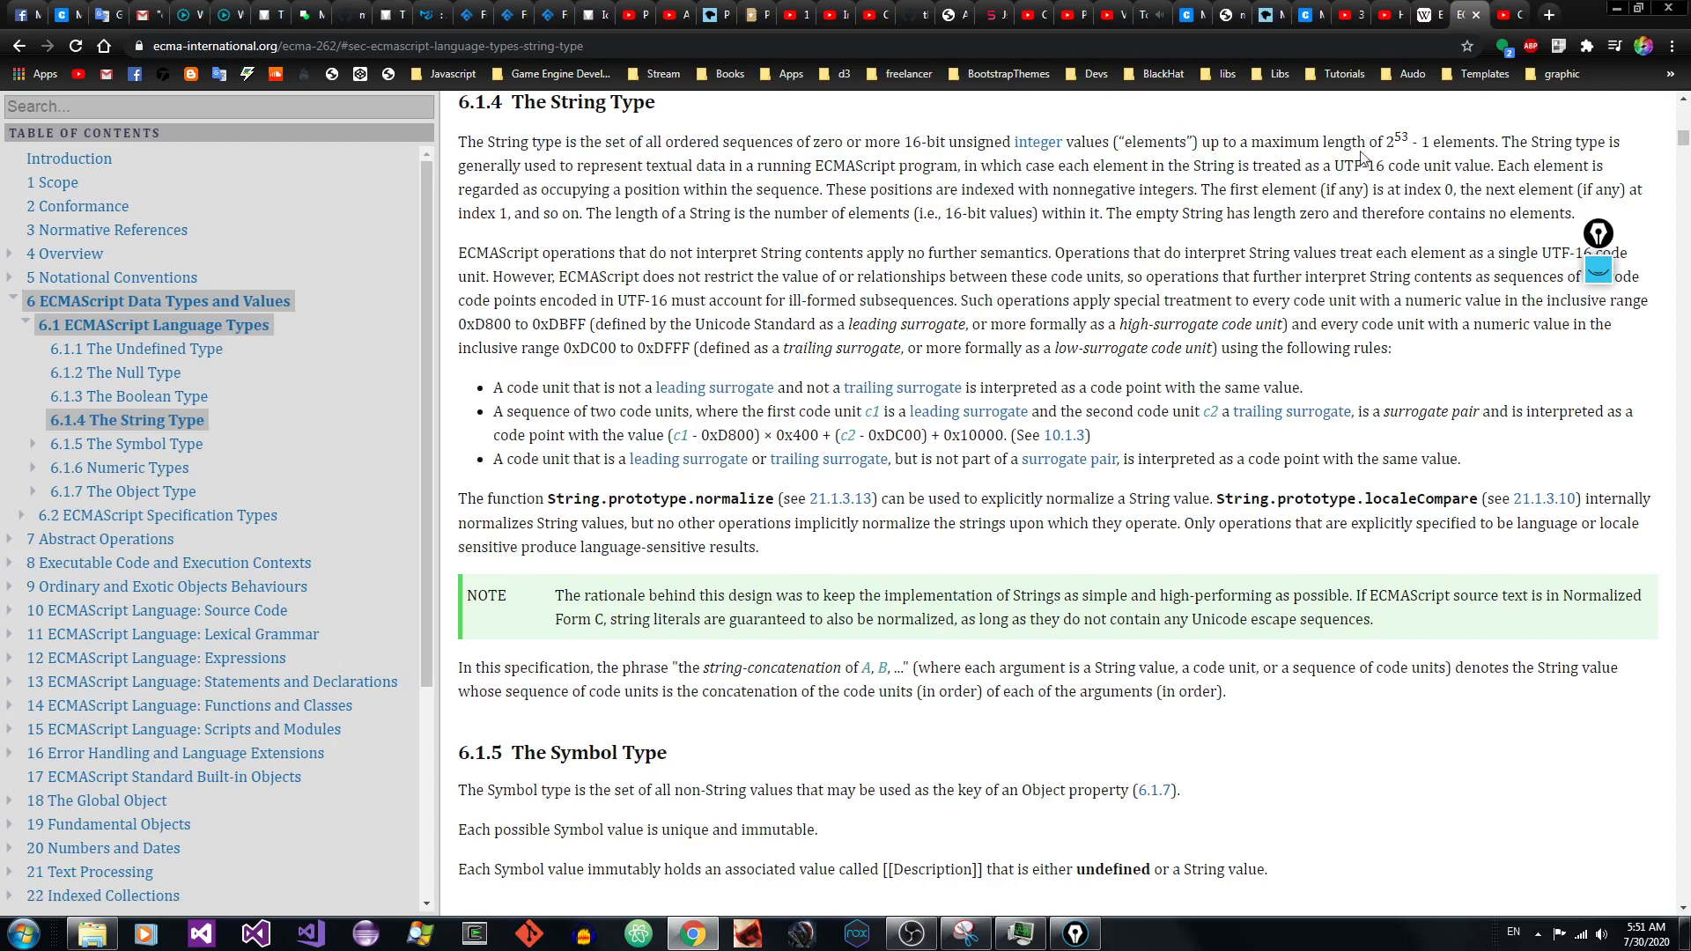
pyautogui.doubleClick(1401, 141)
pyautogui.click(1417, 141)
pyautogui.moveTo(1389, 141); pyautogui.dragTo(1486, 143)
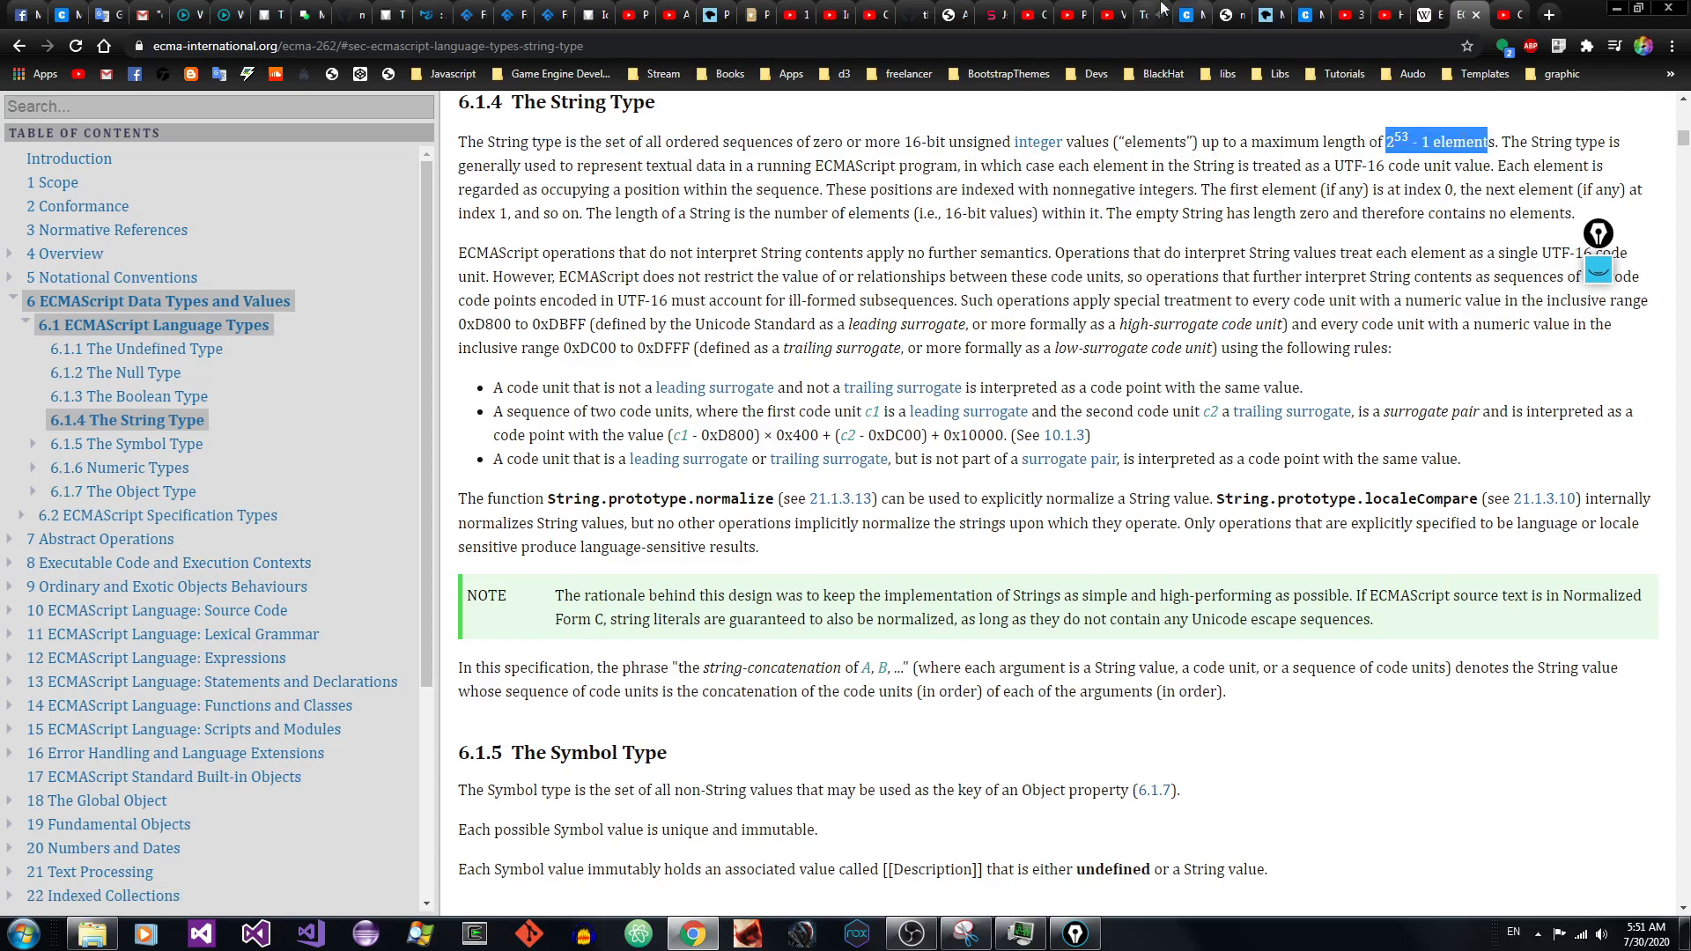
# Step: Extend the unfinished string in the browser console with a long run of the letter d
pyautogui.click(1205, 11)
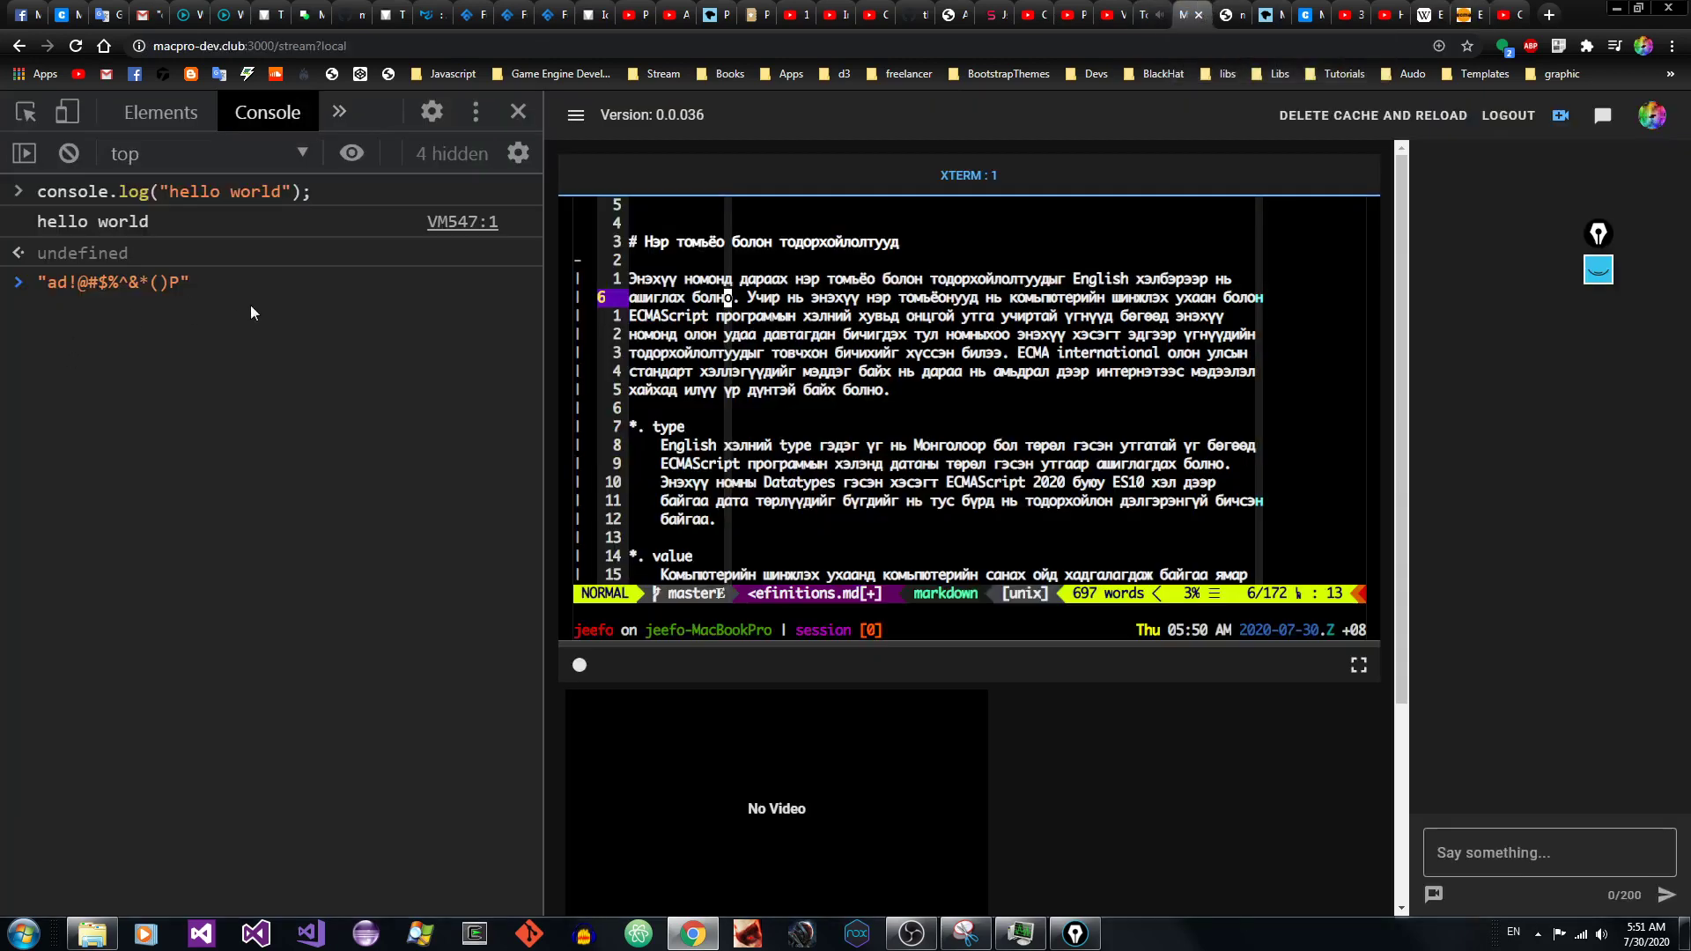
pyautogui.write('ddddddddddddddddddddddddddddddd')
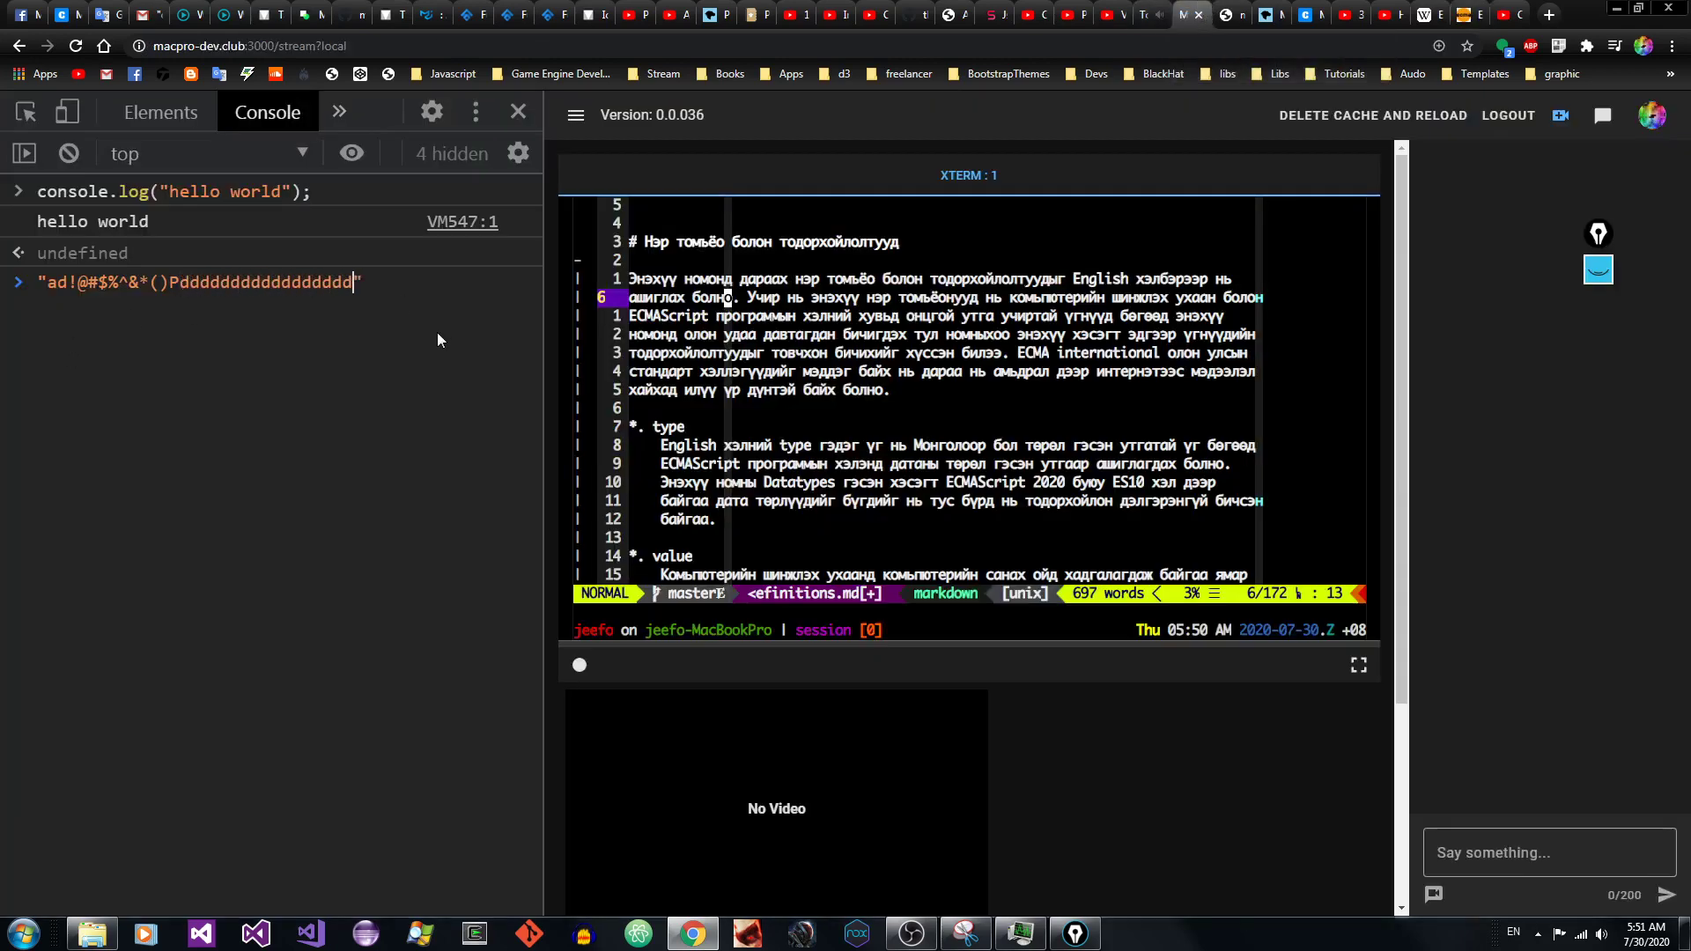
pyautogui.write('ddddddddddddddddddddddddddddddddddddddddddddddddddddddddddddd')
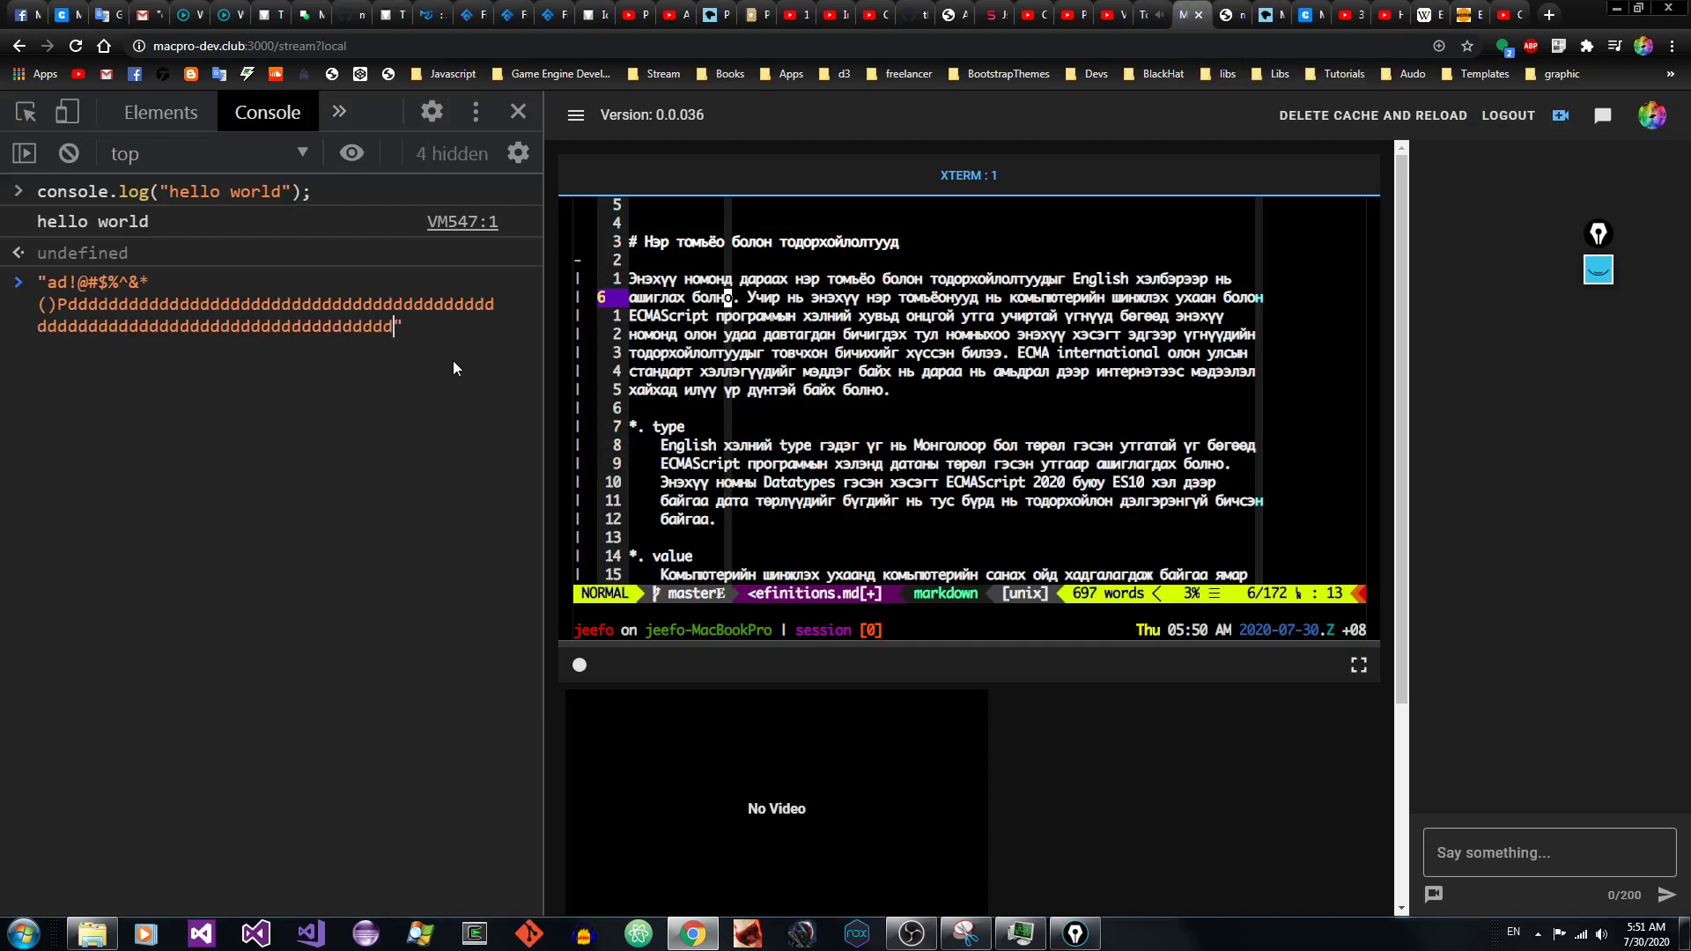
pyautogui.write('dddddddddd')
# Step: Suspend the notes editor in the terminal, start node and evaluate 2 ** 53 -1
pyautogui.click(898, 429)
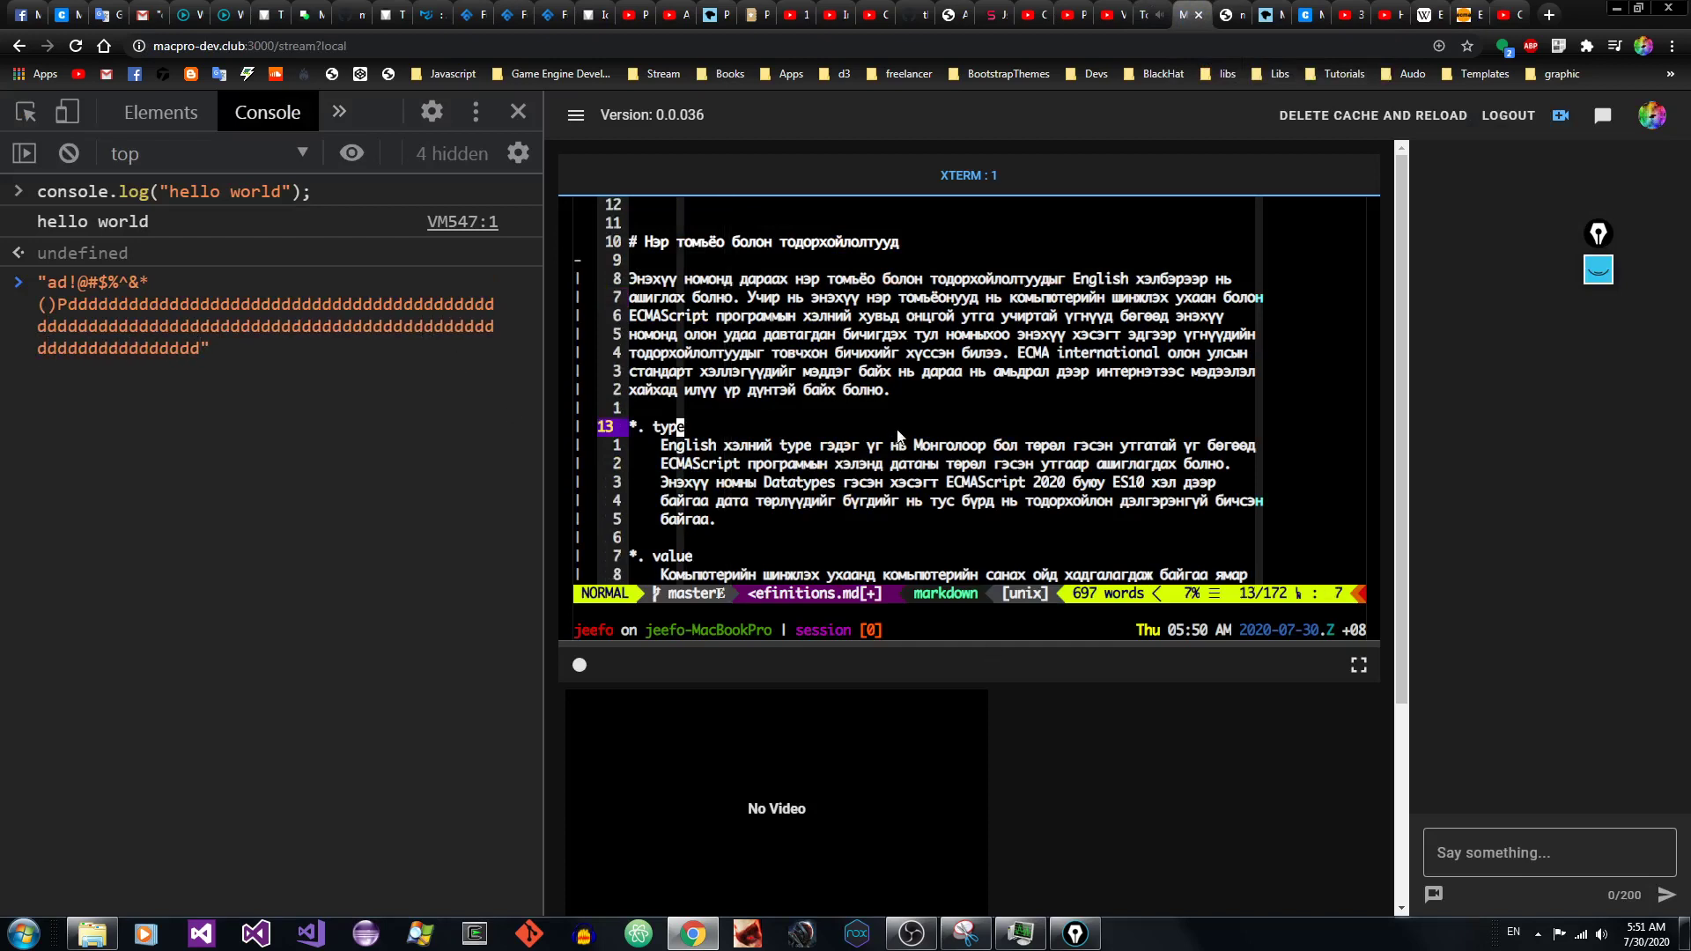
pyautogui.hotkey('ctrl', 'z')
pyautogui.write('node')
pyautogui.press('Return')
pyautogui.write('2 ** 53 -1')
pyautogui.press('Return')
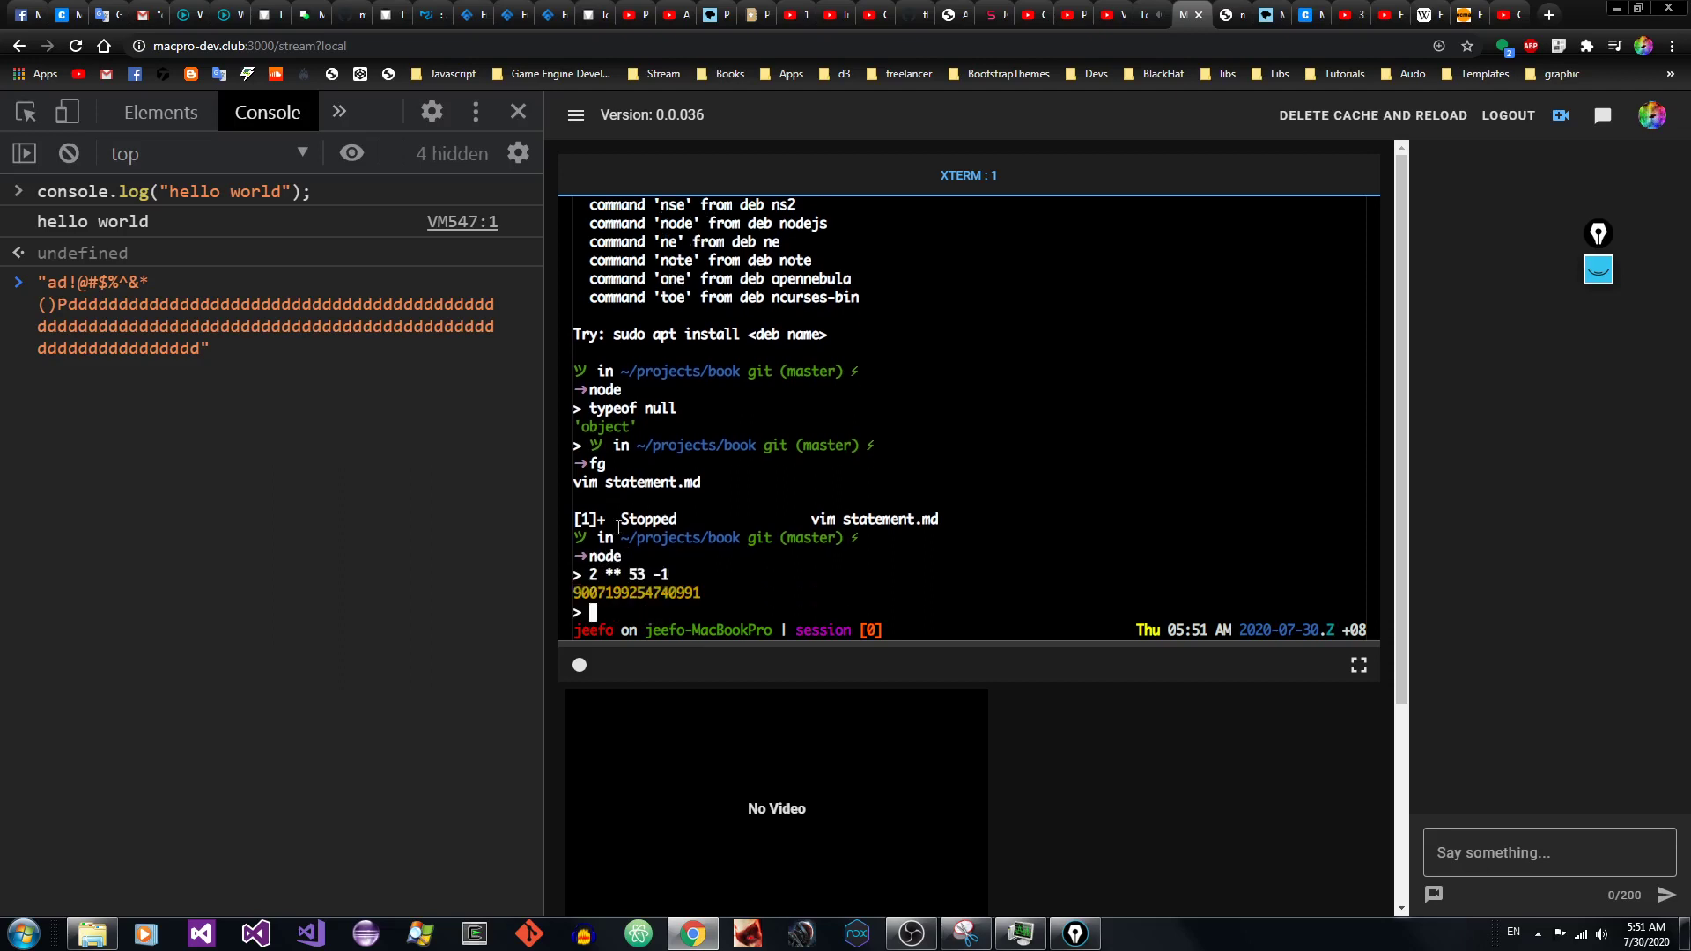
# Step: Highlight the result of 2 ** 53 -1 in the terminal and the long string in the console
pyautogui.moveTo(702, 596); pyautogui.dragTo(558, 599)
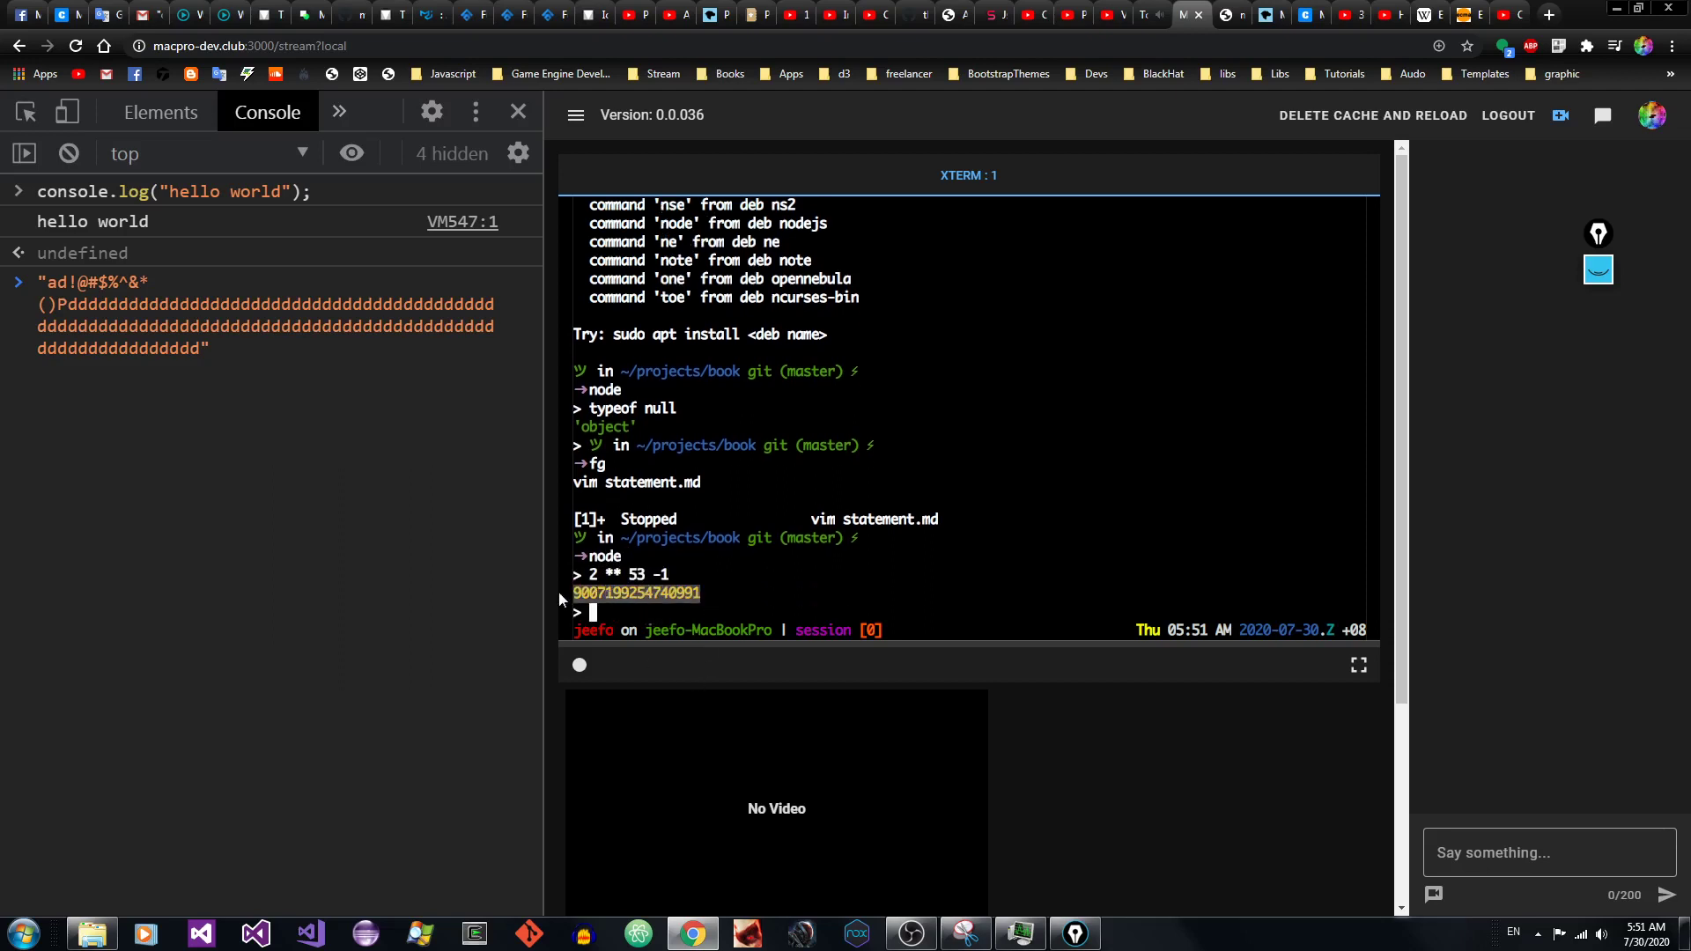
pyautogui.moveTo(506, 363); pyautogui.dragTo(4, 281)
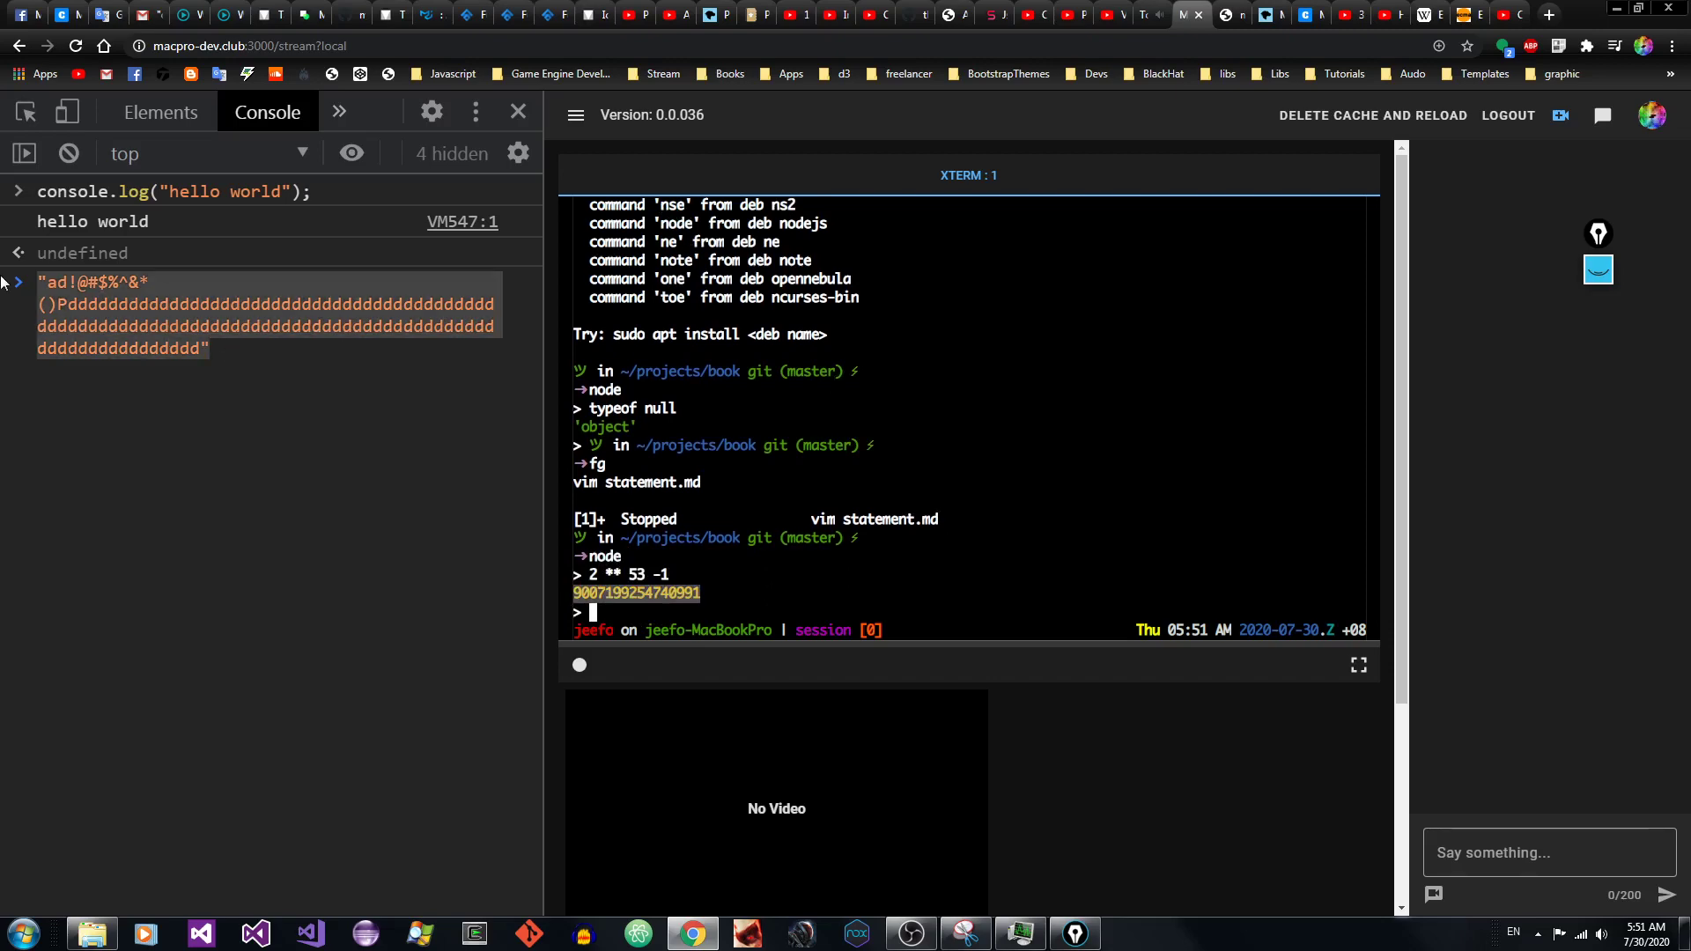
pyautogui.click(269, 389)
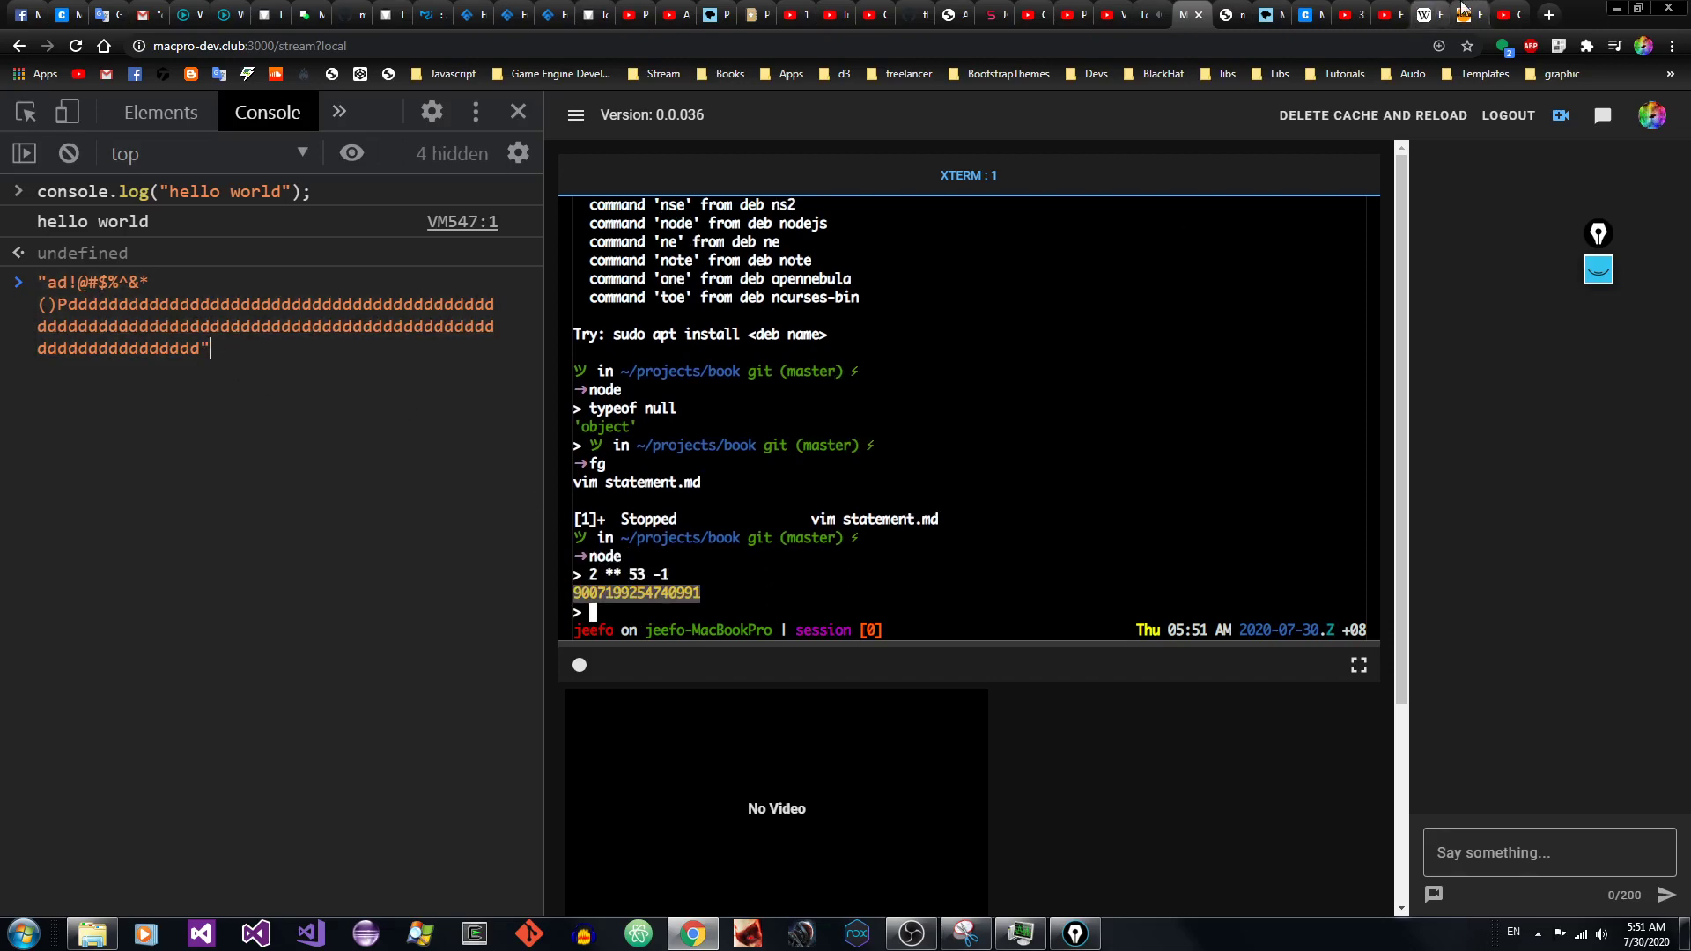
# Step: Highlight the UTF-16 sentence, the surrogate rules and the surrogate pair formula in section 6.1.4 of the specification
pyautogui.click(1466, 14)
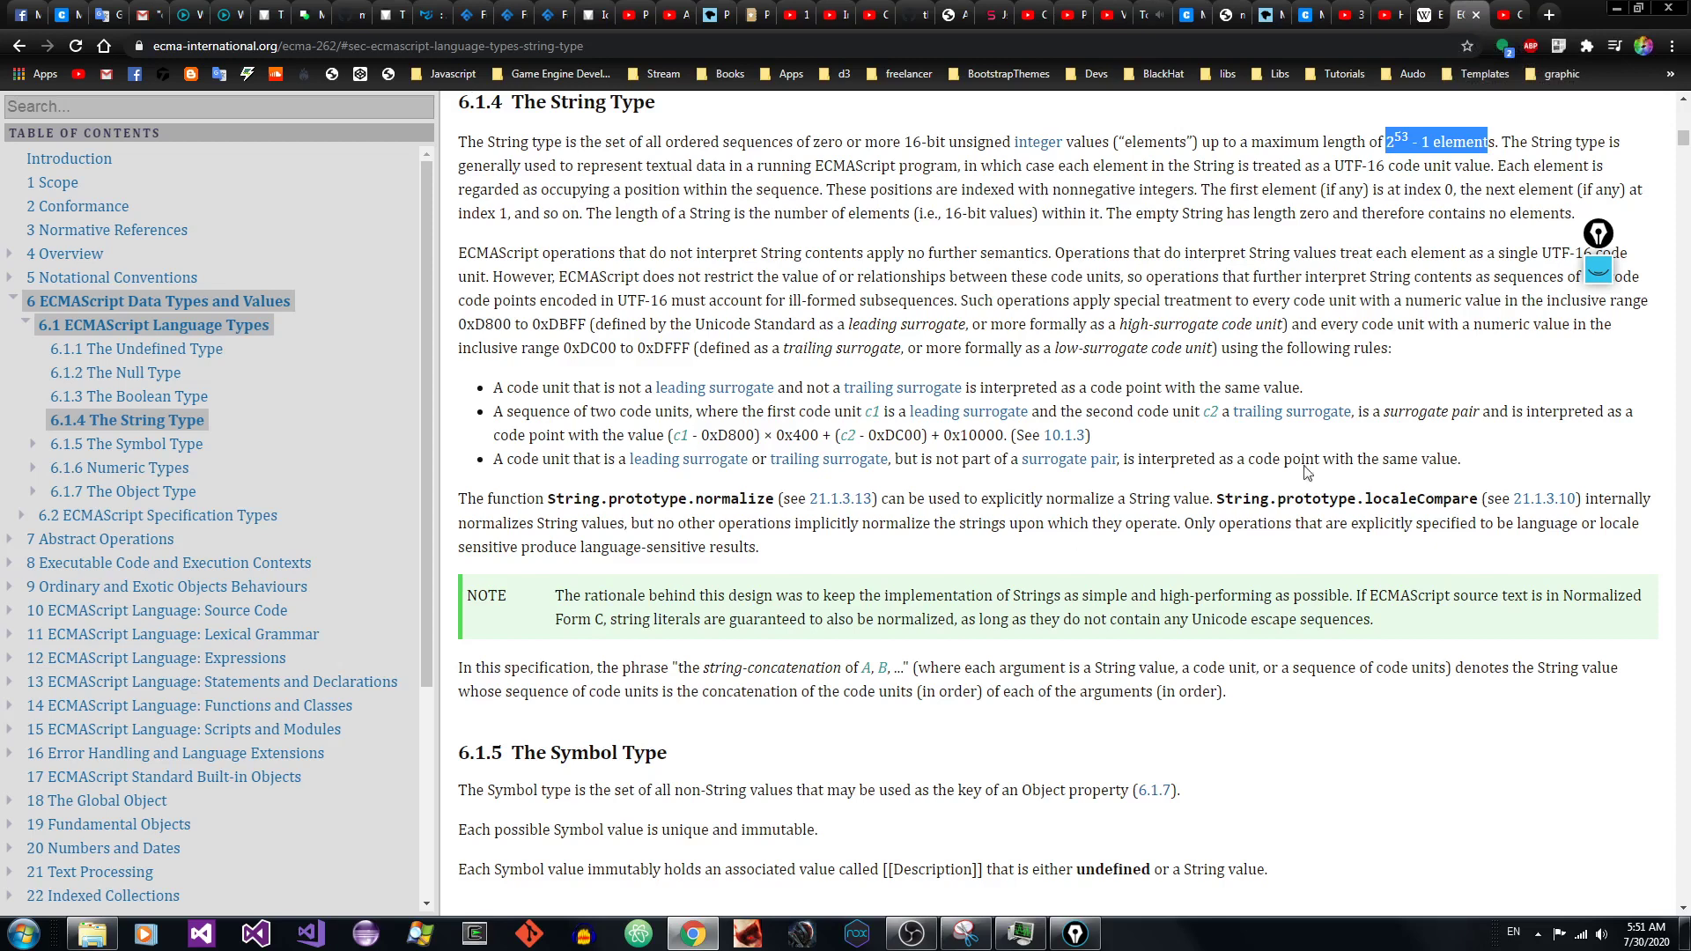
pyautogui.click(1559, 149)
pyautogui.moveTo(480, 165); pyautogui.dragTo(1355, 165)
pyautogui.click(532, 192)
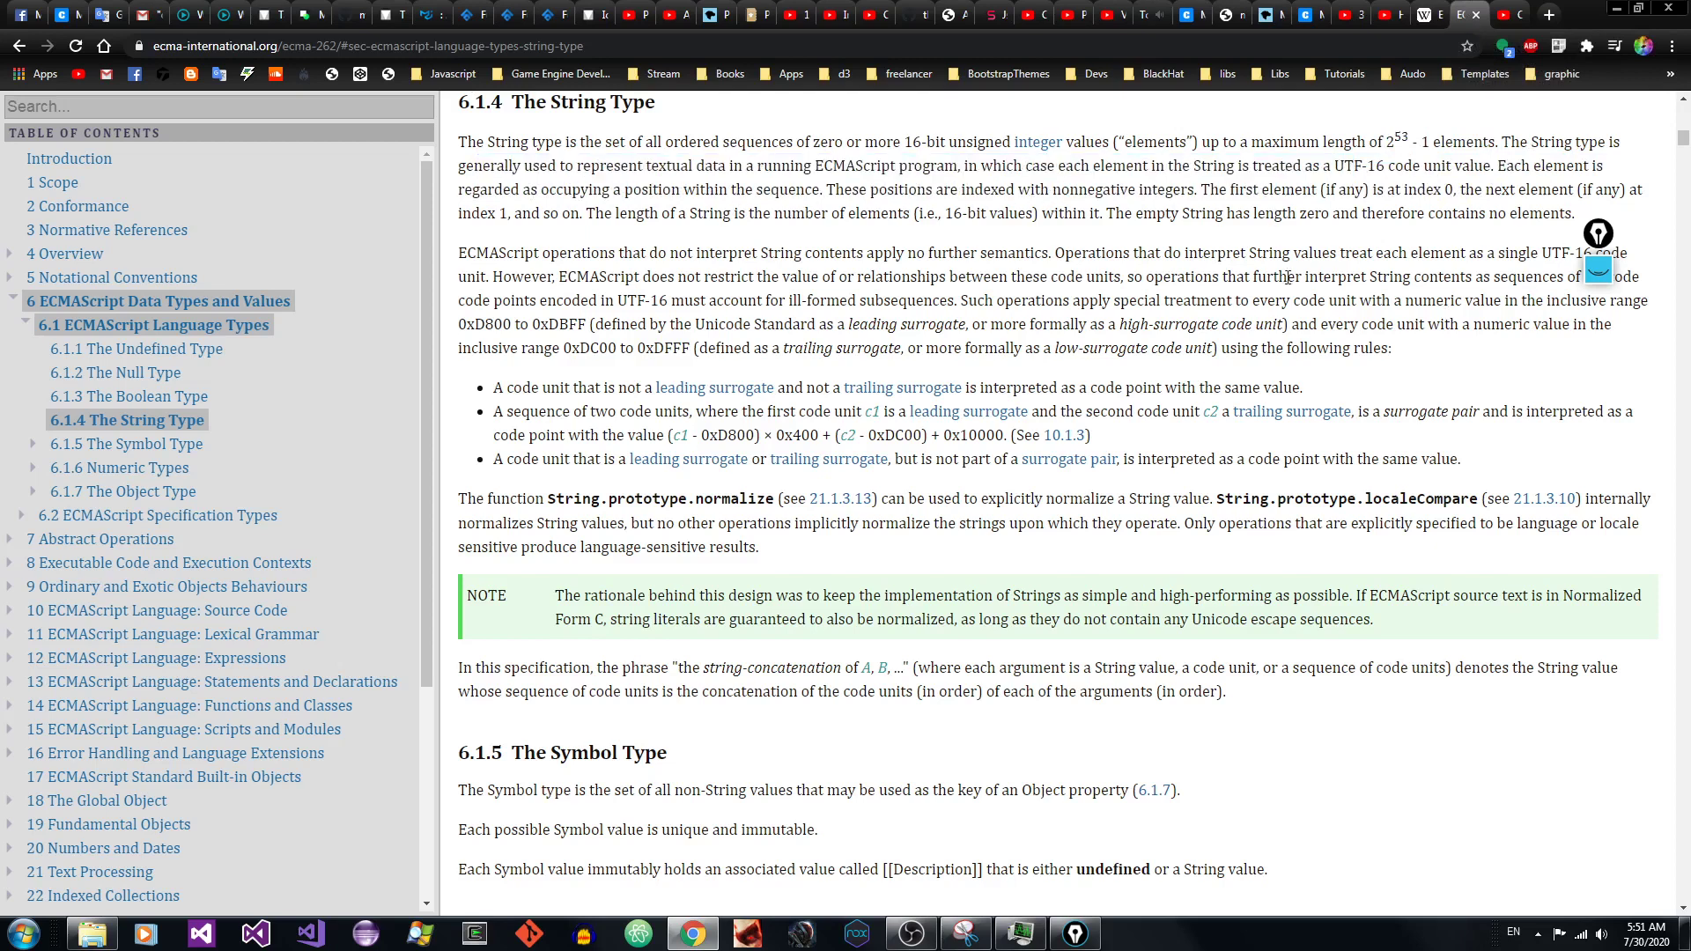
pyautogui.moveTo(571, 348); pyautogui.dragTo(755, 388)
pyautogui.click(1452, 364)
pyautogui.moveTo(494, 432); pyautogui.dragTo(1266, 445)
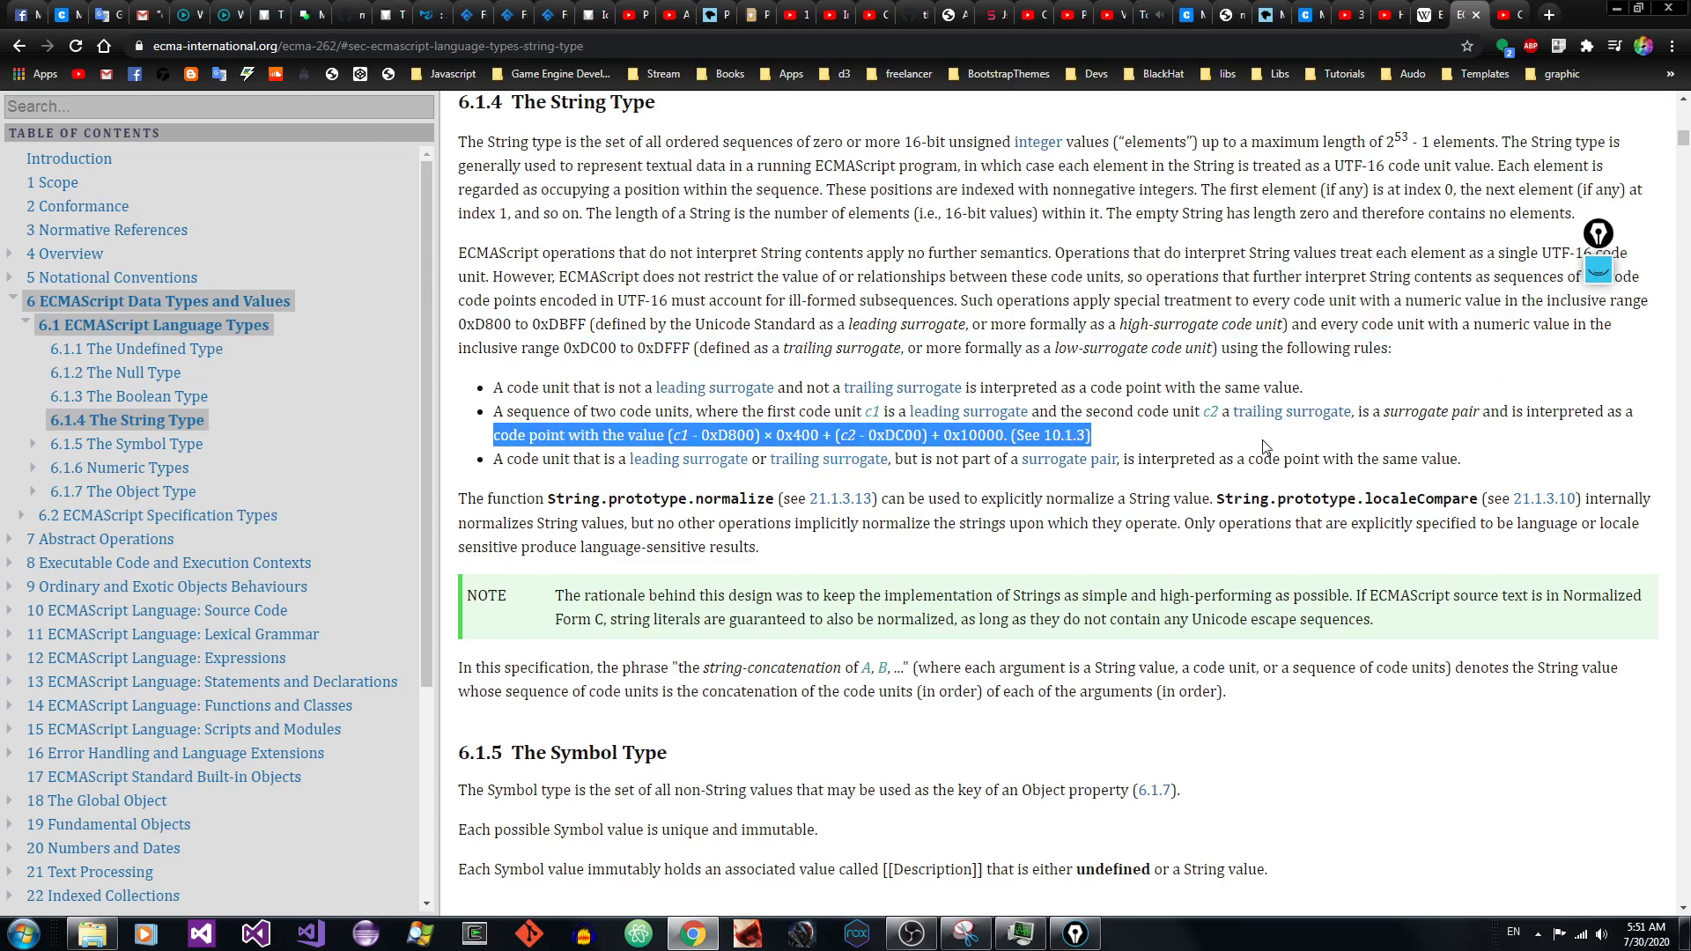
# Step: Highlight the surrogate pair formula and the text of section 6.1.4 from its heading through the surrogate rules
pyautogui.click(1168, 451)
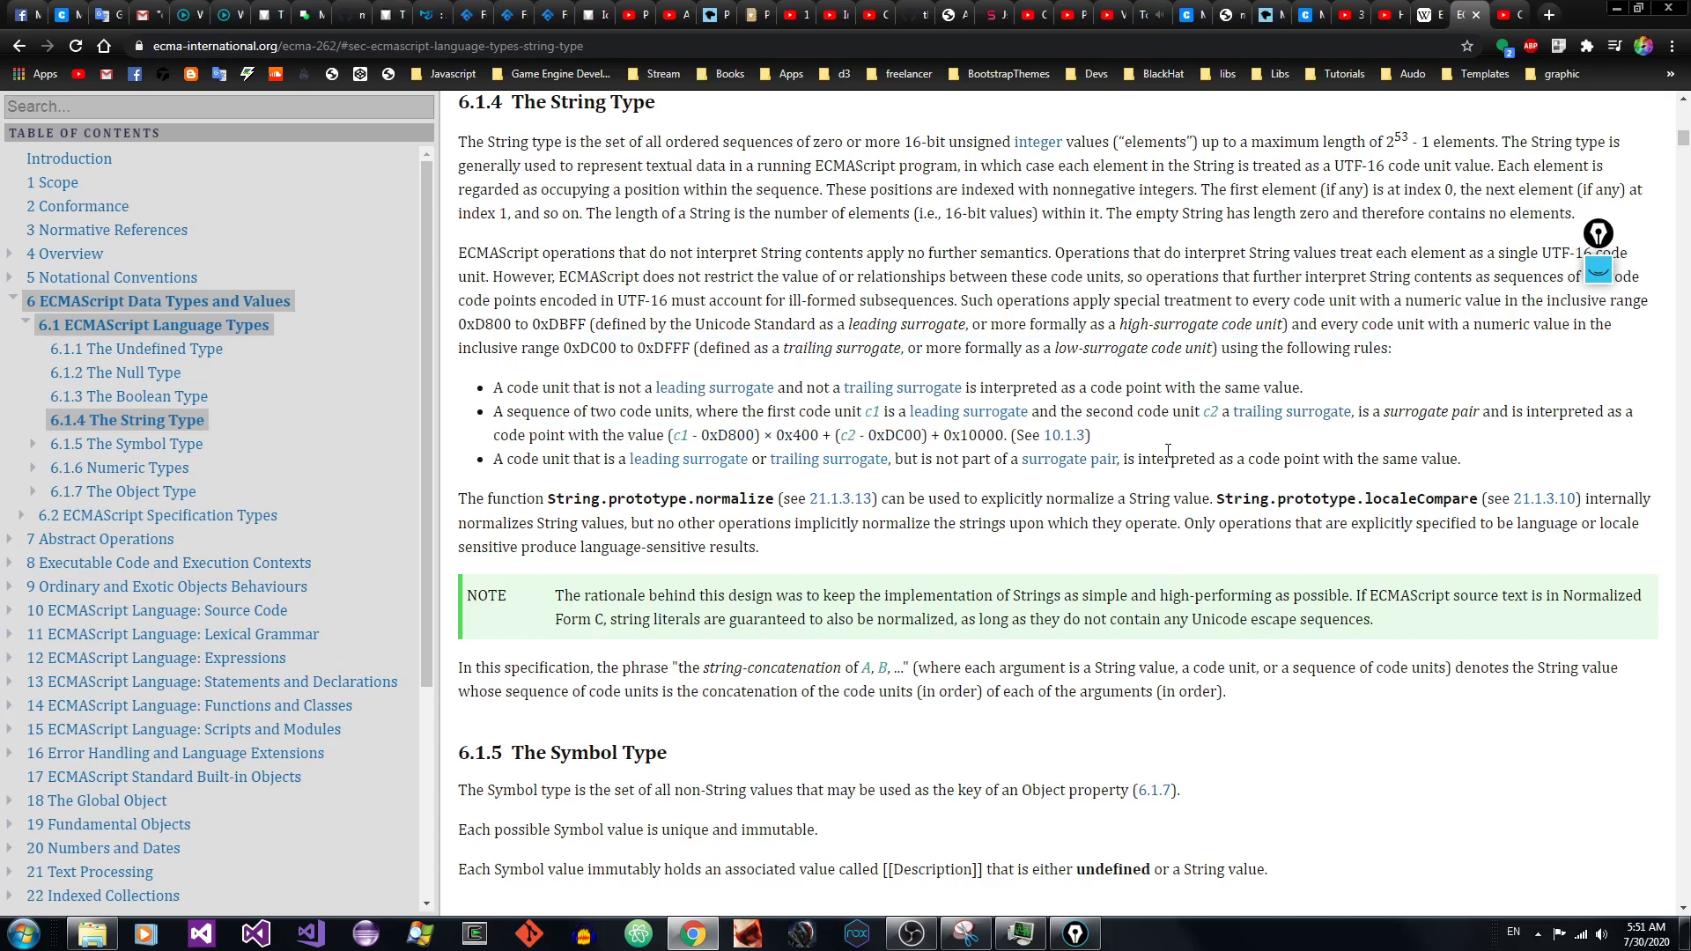
pyautogui.moveTo(1094, 441); pyautogui.dragTo(533, 435)
pyautogui.moveTo(1480, 459); pyautogui.dragTo(1374, 490)
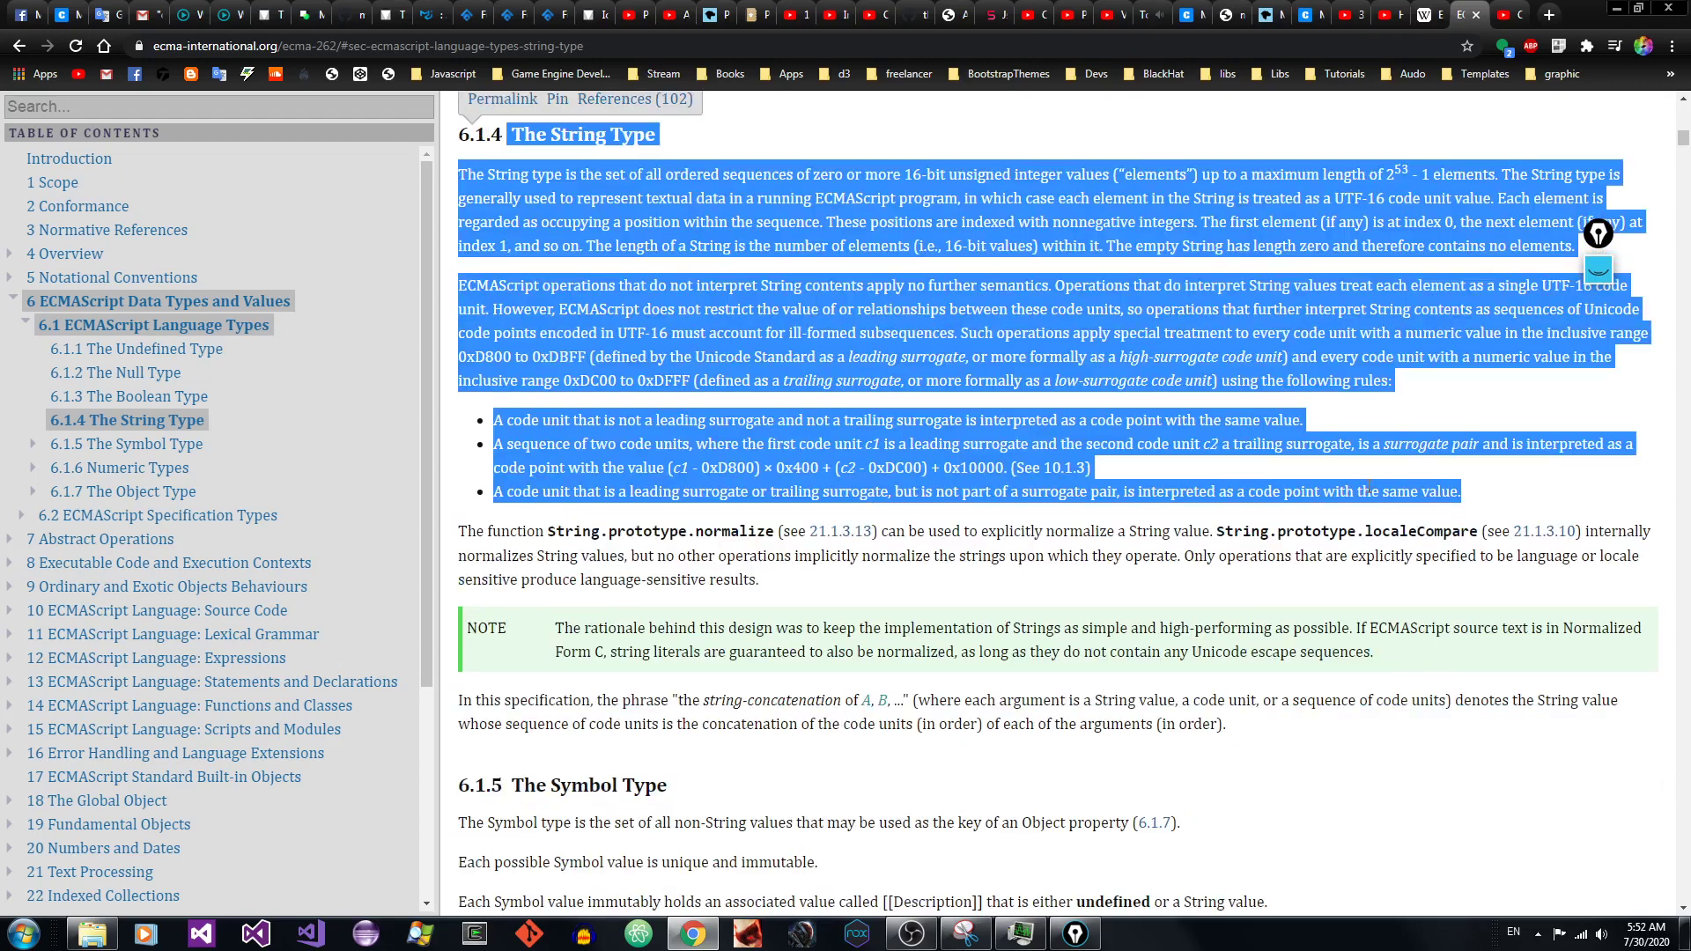
pyautogui.click(1504, 480)
# Step: Find section 6.1.6.1 on the Number type and highlight the power expression for the normalized values
pyautogui.click(1683, 908)
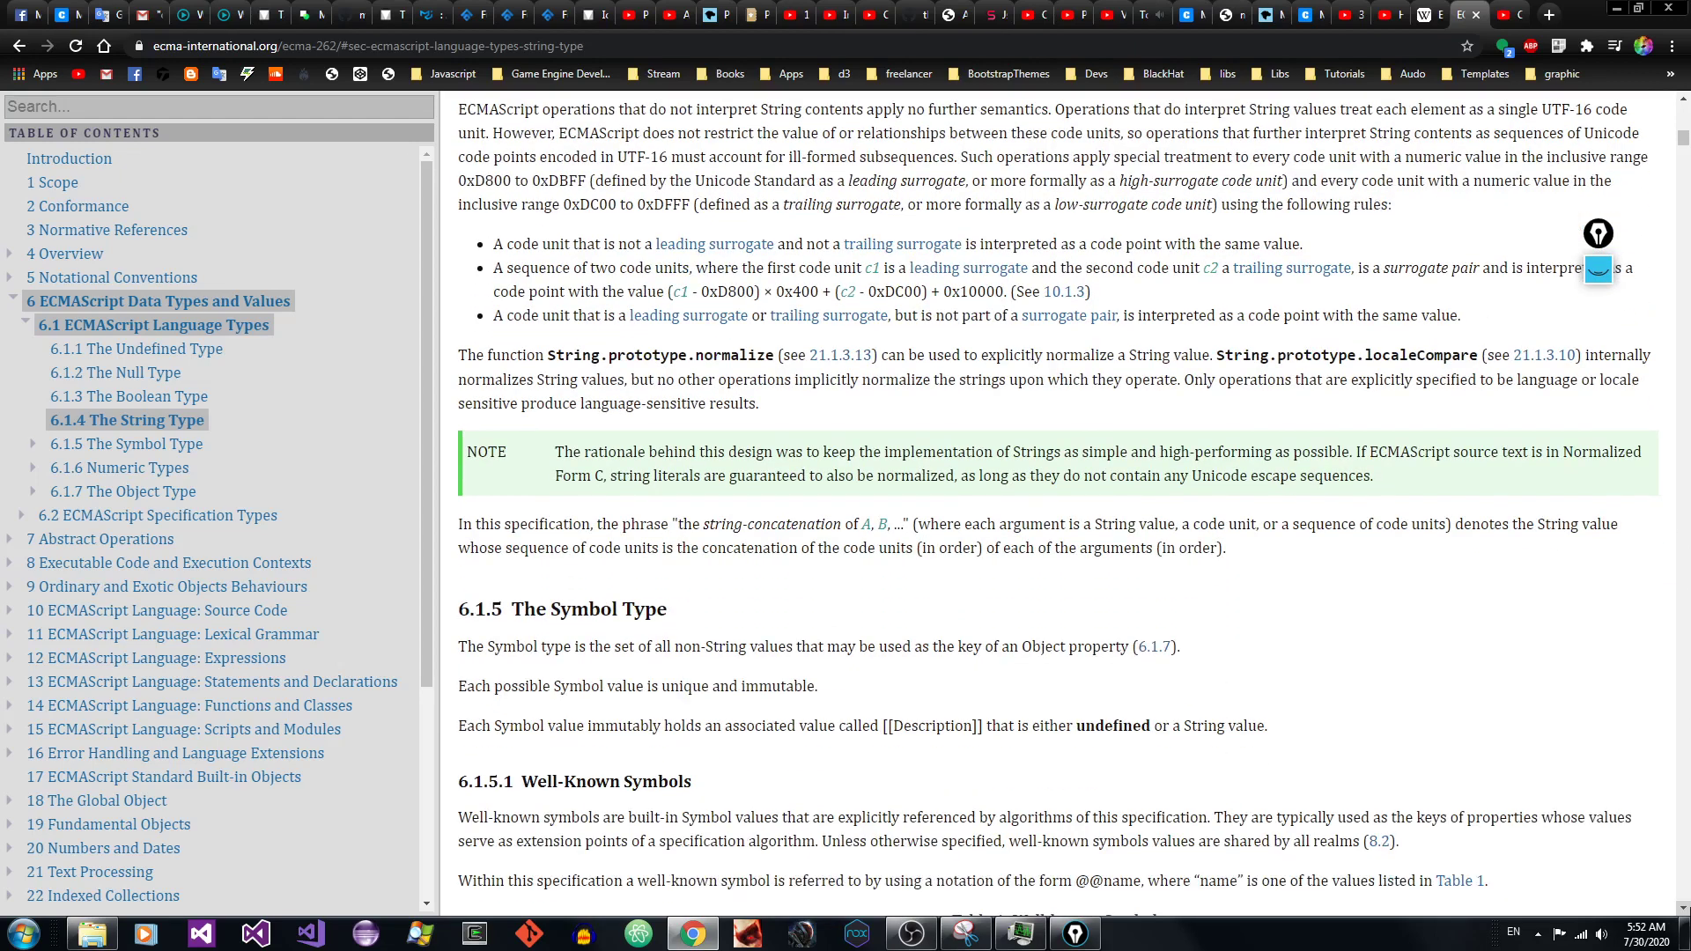
pyautogui.scroll(-3, 1057, 506)
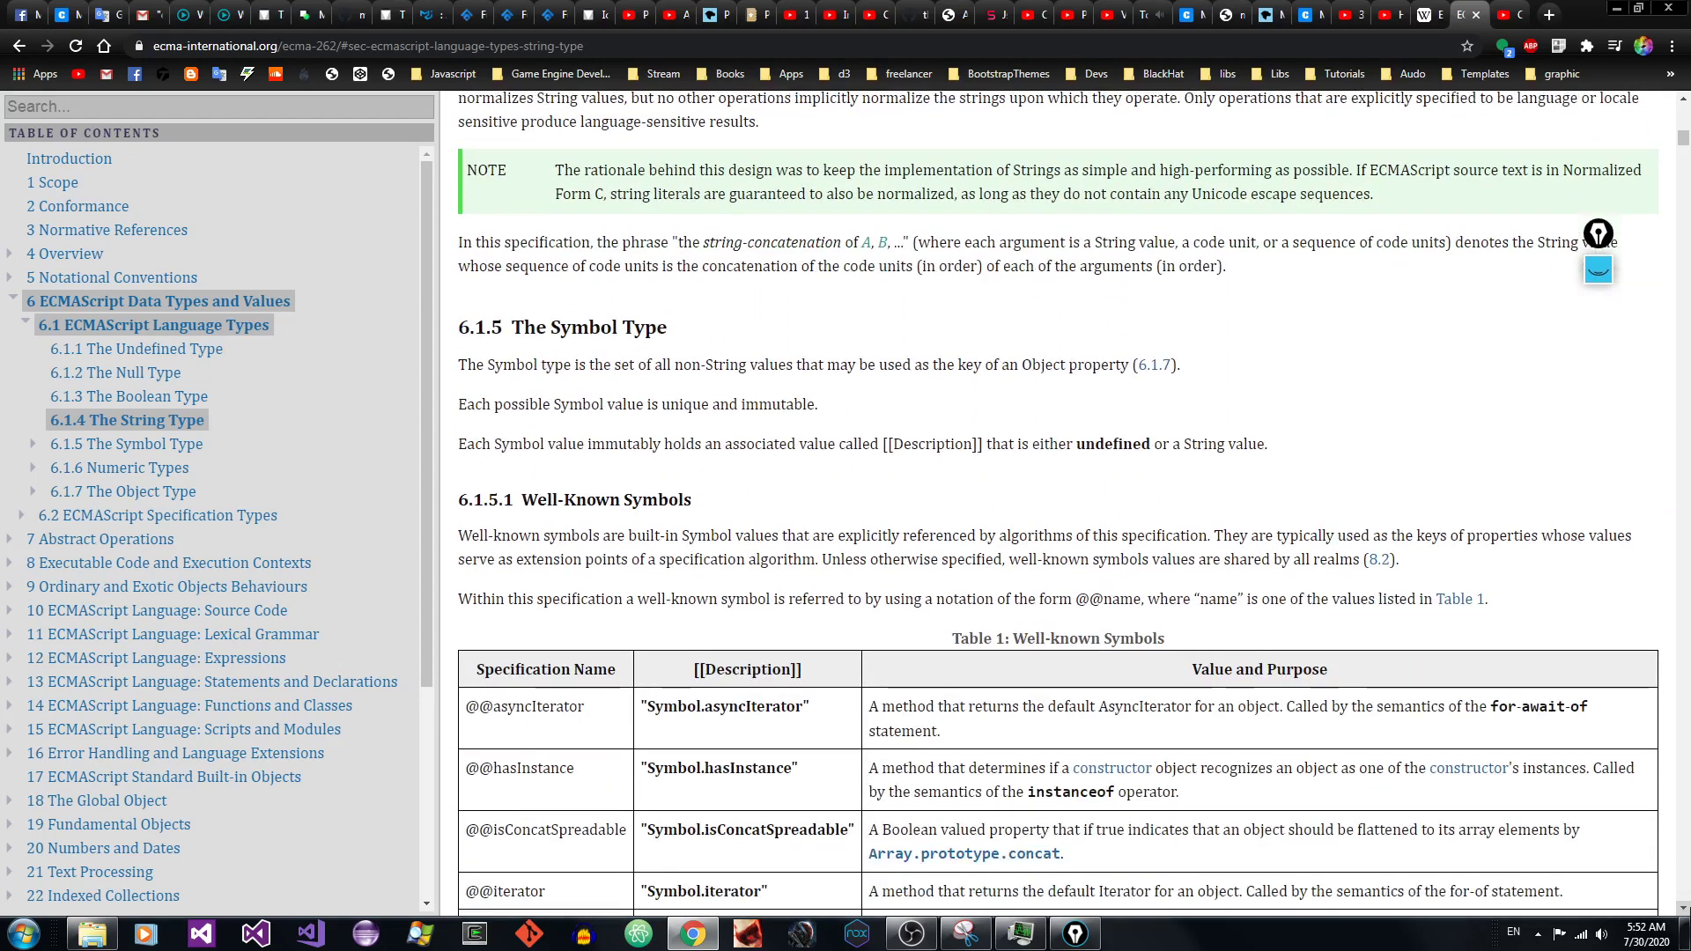
pyautogui.scroll(-3, 1057, 502)
pyautogui.scroll(-15, 1057, 502)
pyautogui.scroll(-18, 1057, 502)
pyautogui.scroll(-3, 1119, 622)
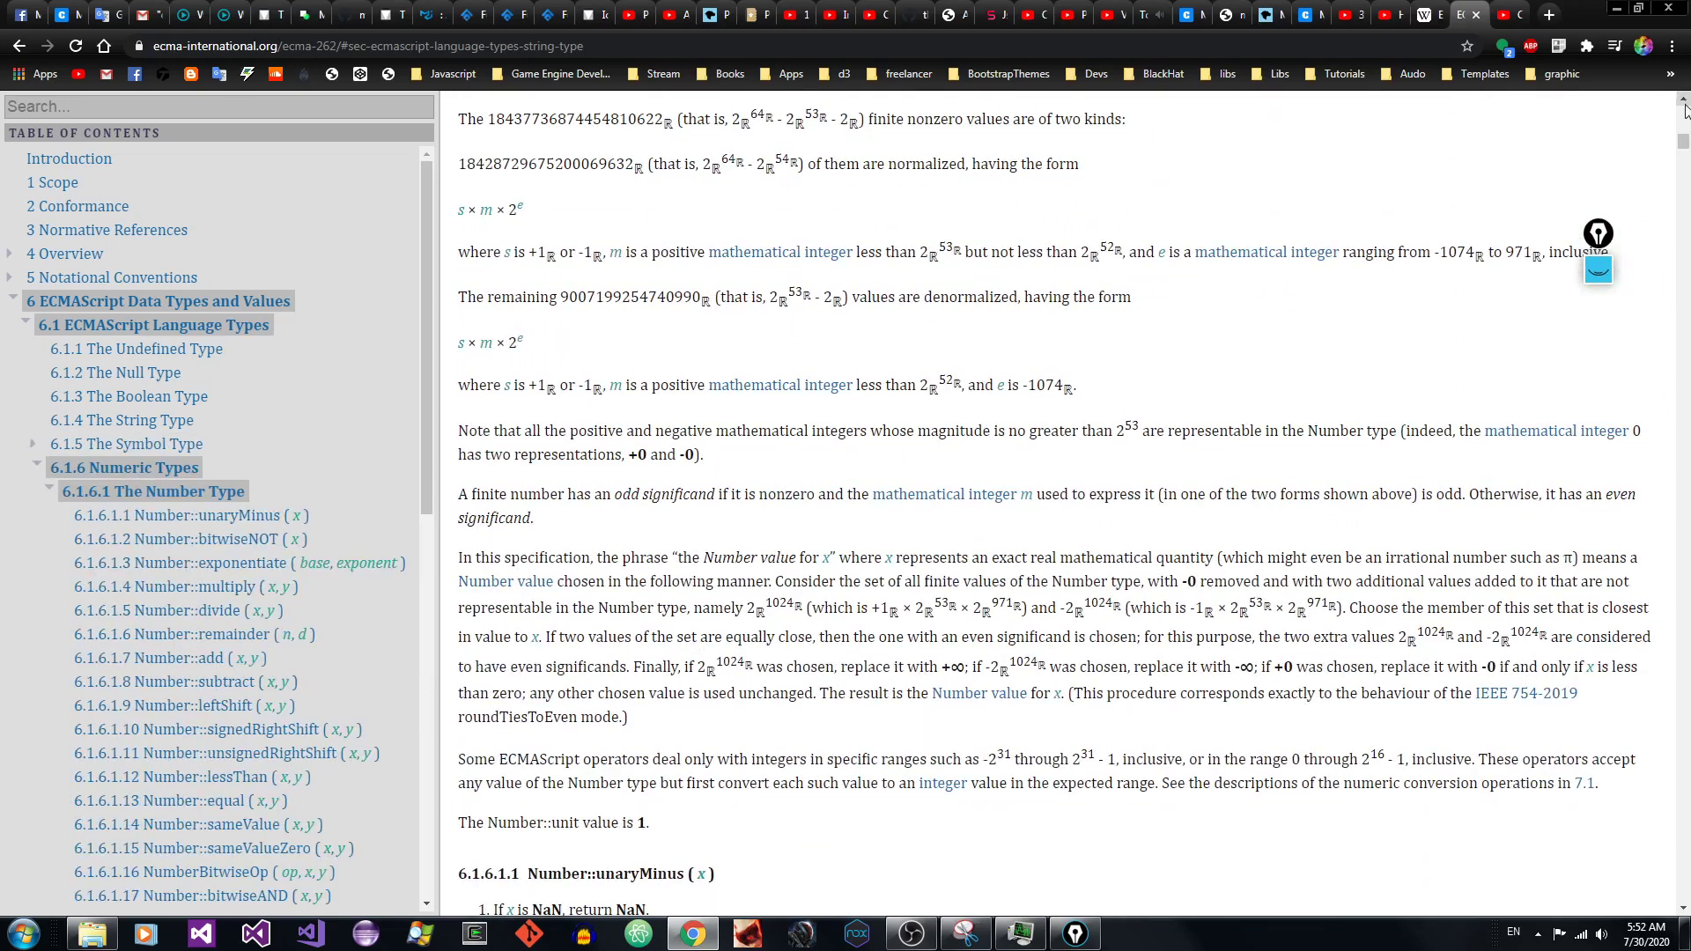
pyautogui.scroll(3, 1684, 111)
pyautogui.moveTo(703, 413); pyautogui.dragTo(798, 413)
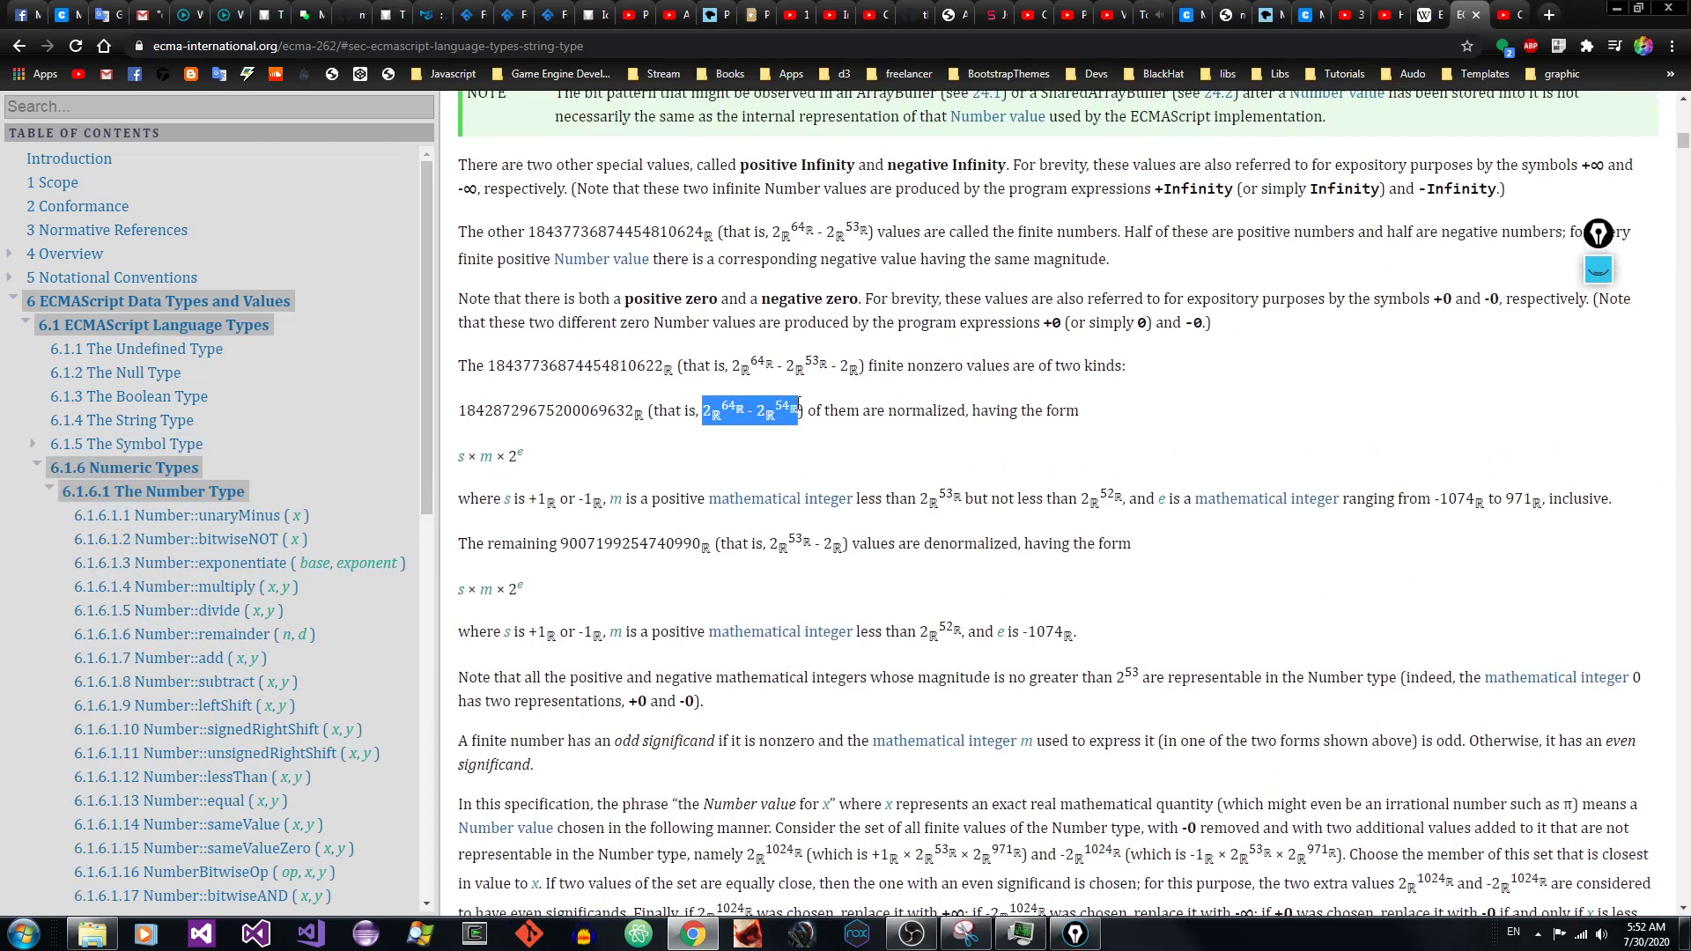
pyautogui.click(755, 442)
pyautogui.doubleClick(715, 414)
pyautogui.doubleClick(771, 416)
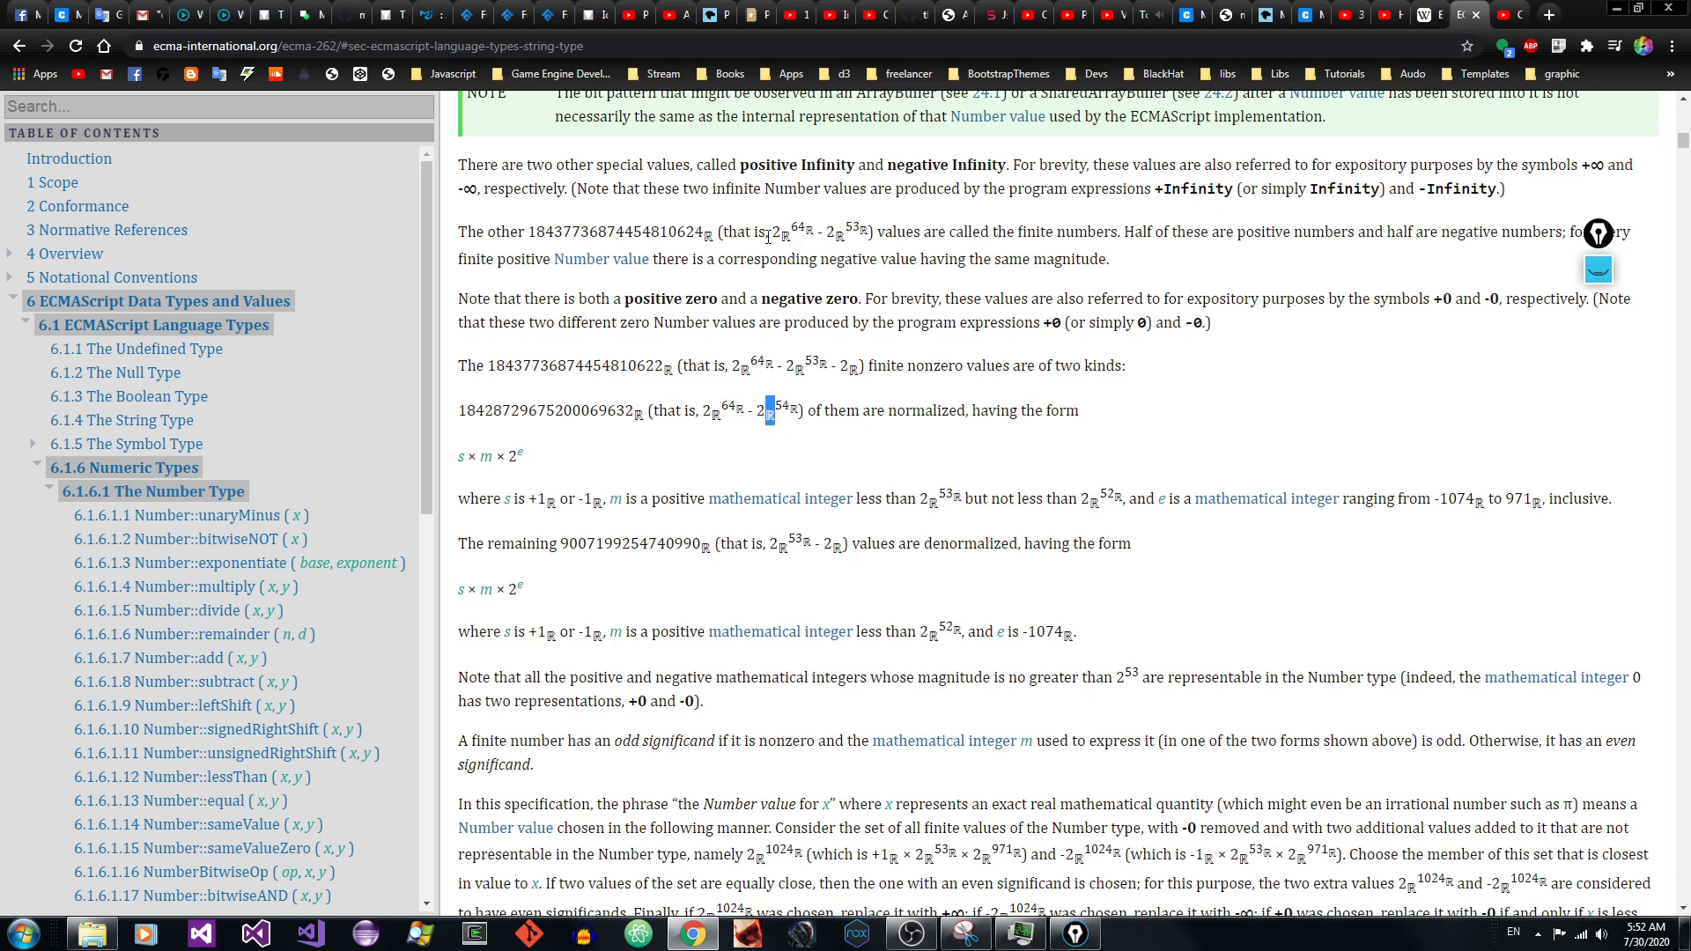
# Step: Highlight the finite-number count and the power expressions for the finite and finite nonzero values in section 6.1.6.1
pyautogui.moveTo(772, 231); pyautogui.dragTo(790, 237)
pyautogui.moveTo(525, 230); pyautogui.dragTo(703, 228)
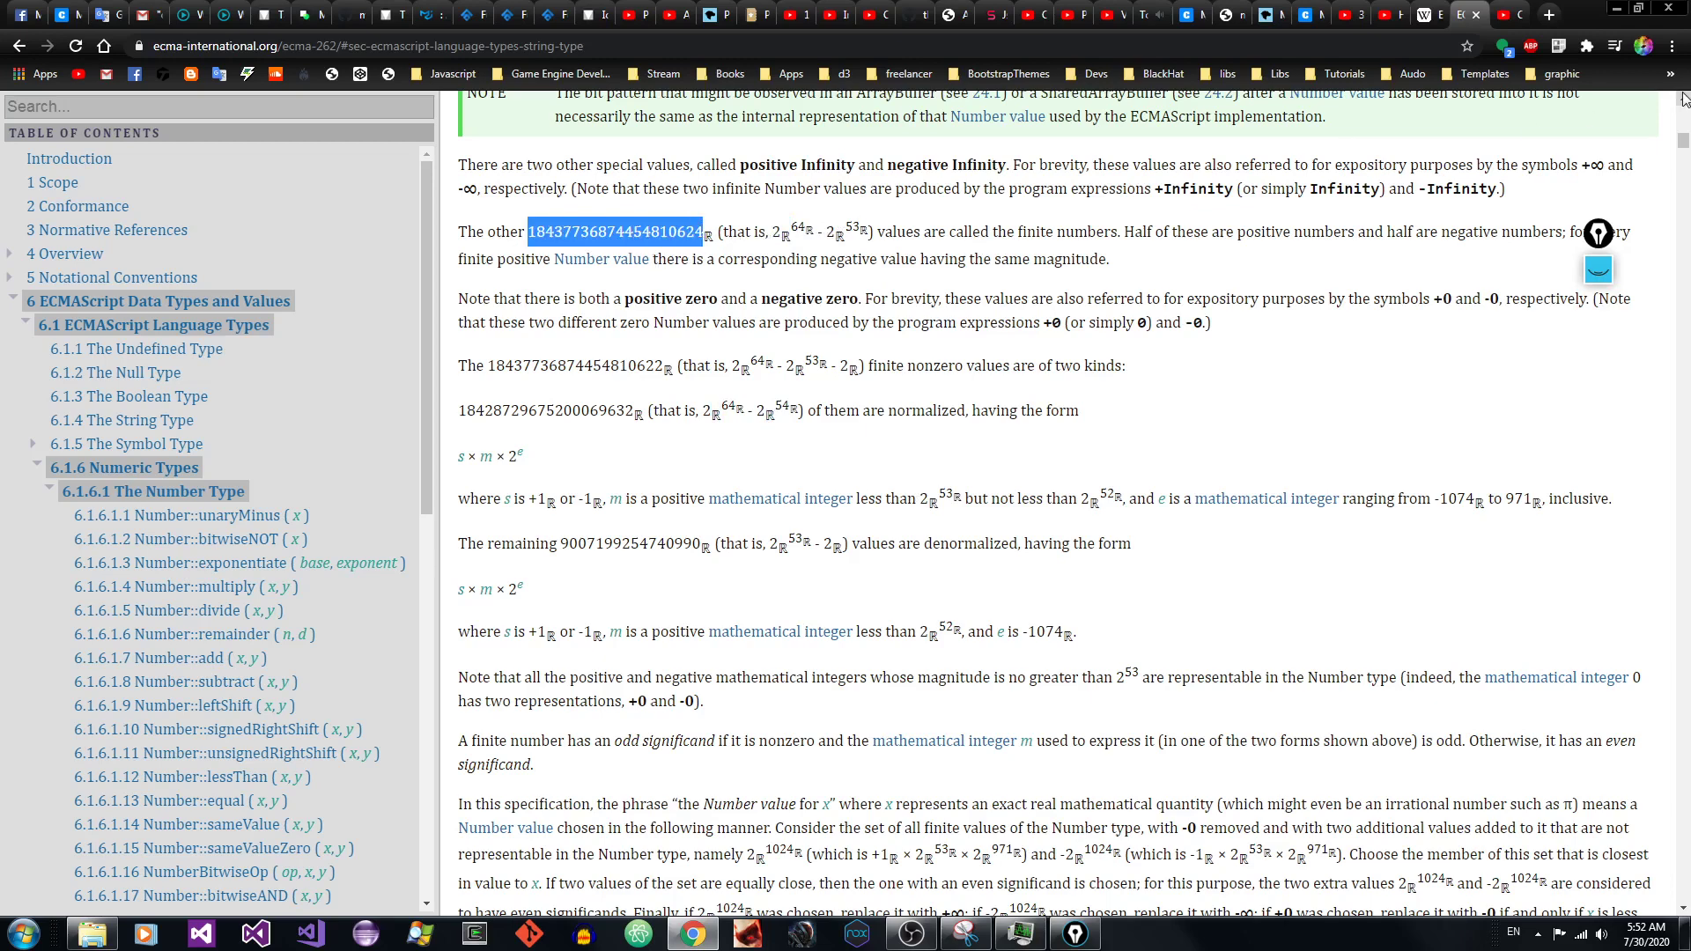
pyautogui.scroll(4, 608, 280)
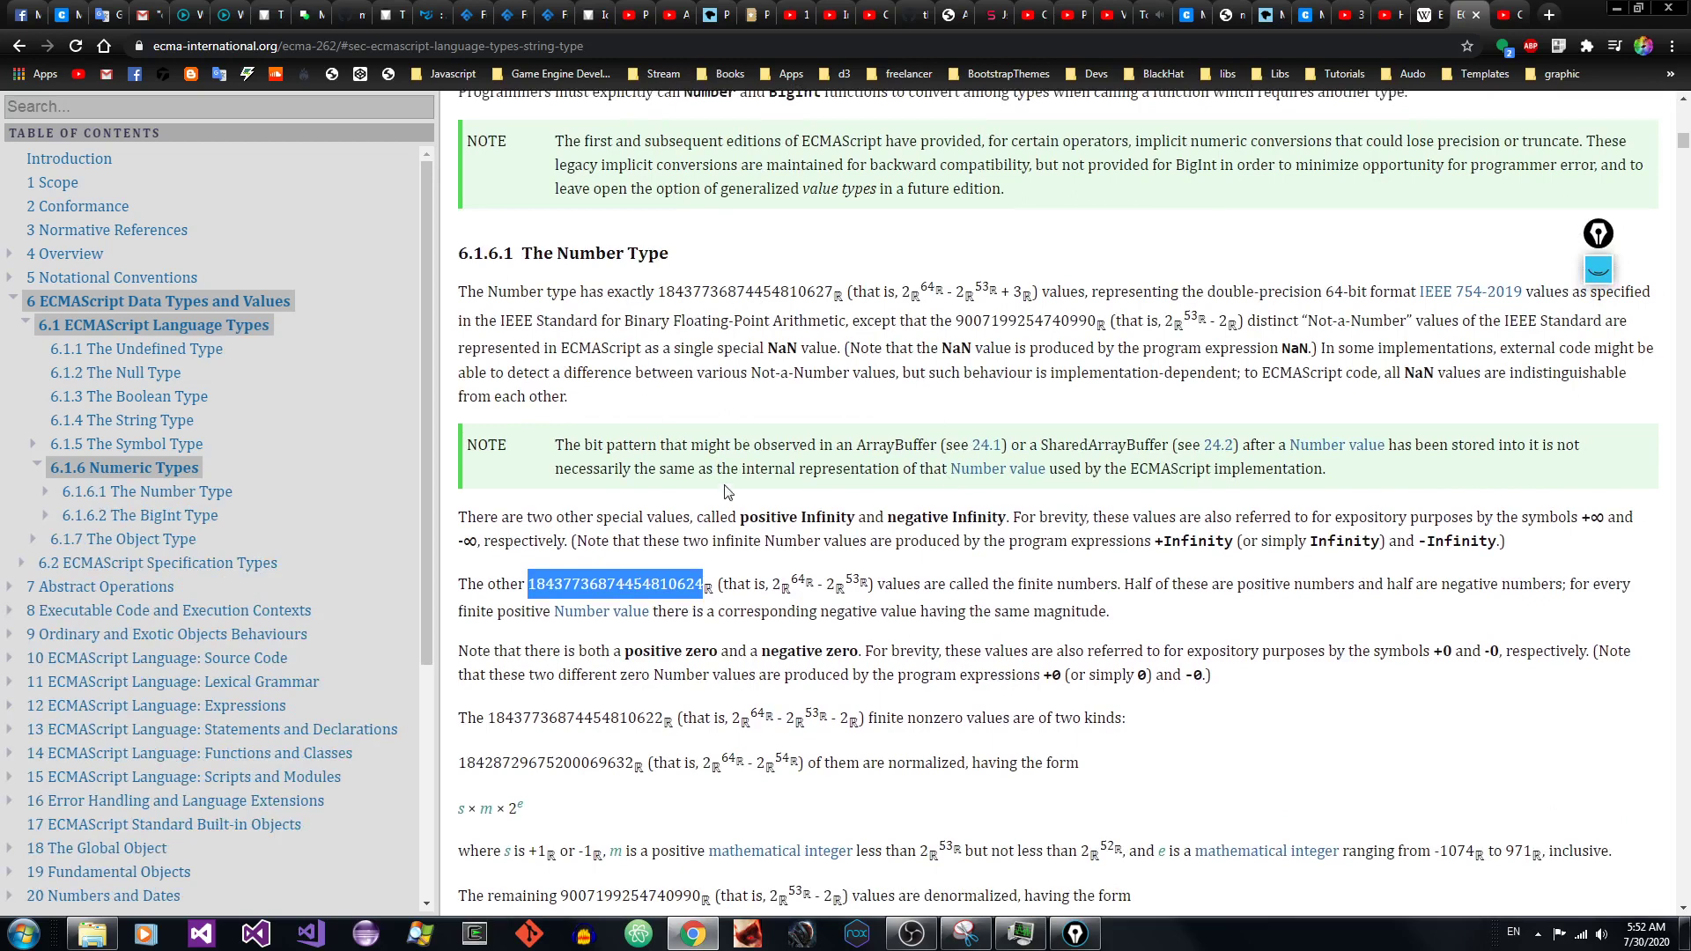
pyautogui.moveTo(772, 585); pyautogui.dragTo(864, 577)
pyautogui.moveTo(744, 719); pyautogui.dragTo(862, 719)
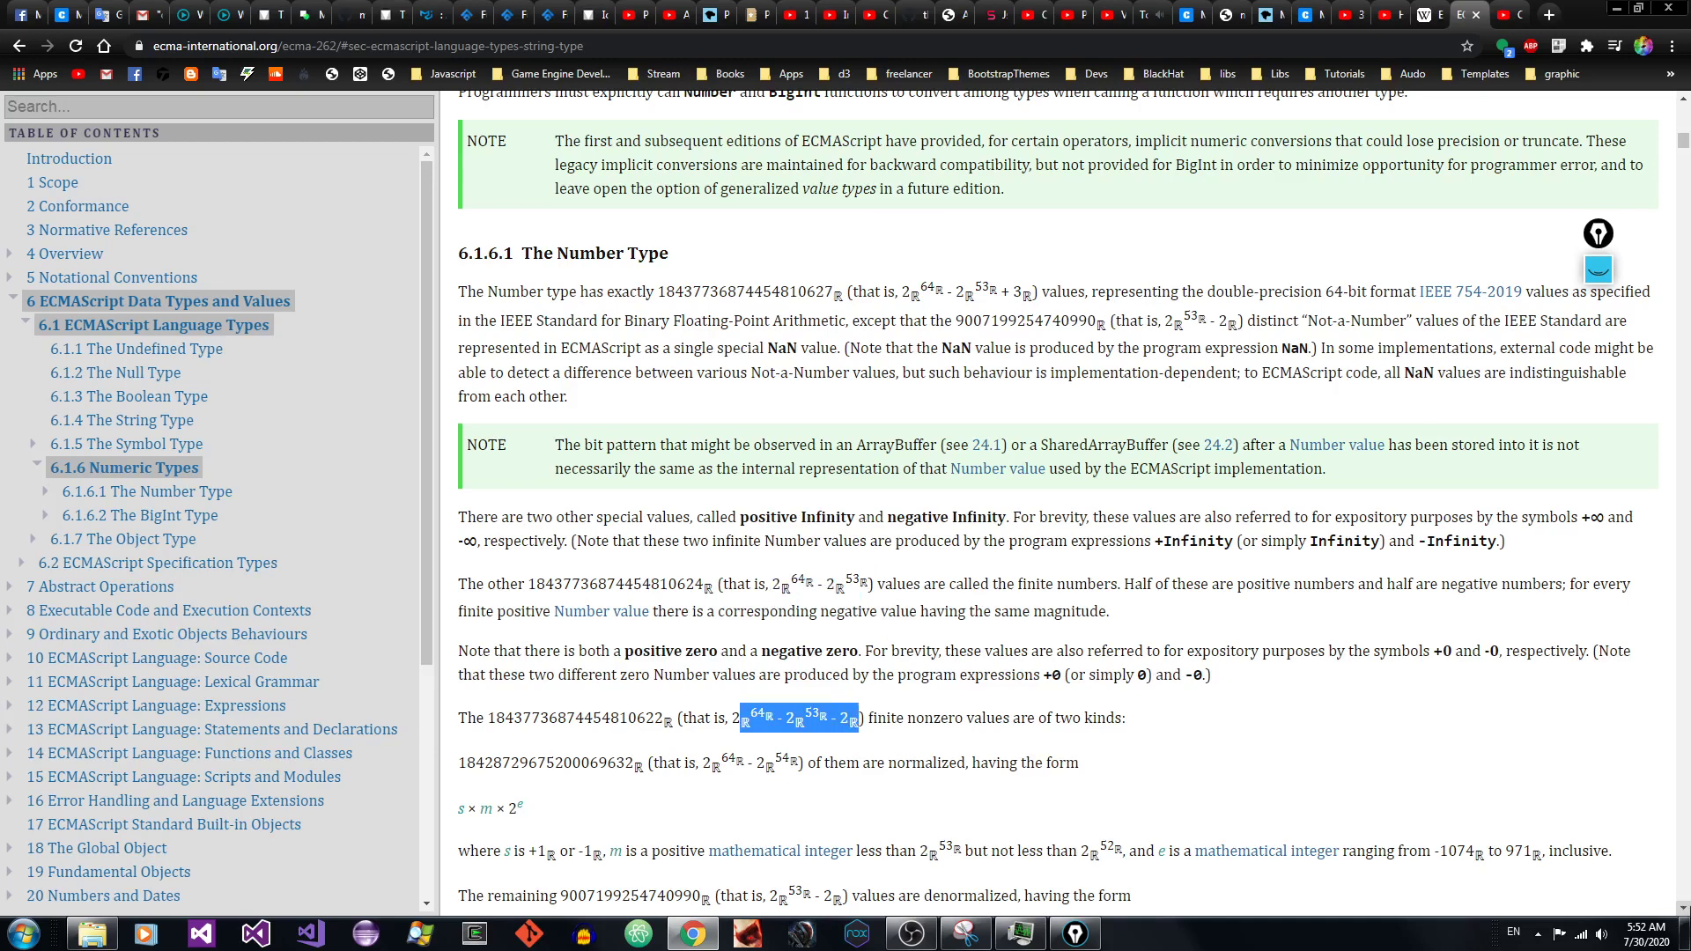
# Step: Highlight the two products of powers of two in the paragraph defining the Number value for x
pyautogui.scroll(-5, 1683, 907)
pyautogui.scroll(-1, 938, 683)
pyautogui.moveTo(892, 609); pyautogui.dragTo(1013, 616)
pyautogui.moveTo(1173, 611); pyautogui.dragTo(1423, 617)
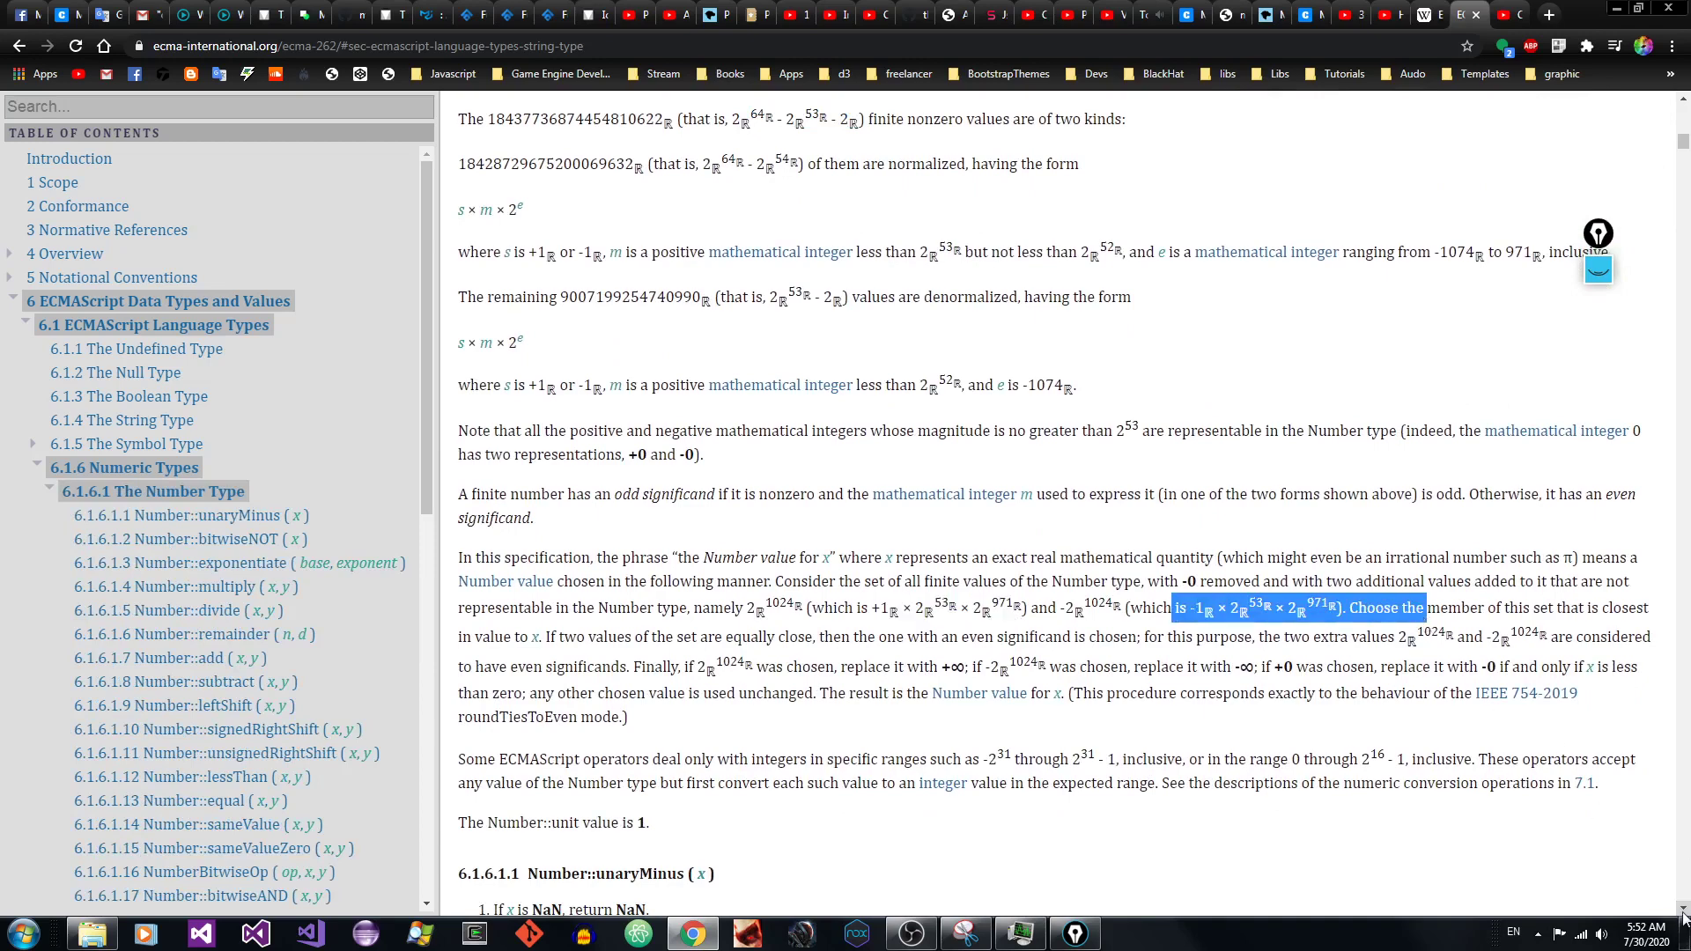
# Step: Look through the Number operations, return to the beginning of the specification and search the page for "C lang"
pyautogui.scroll(-12, 1683, 916)
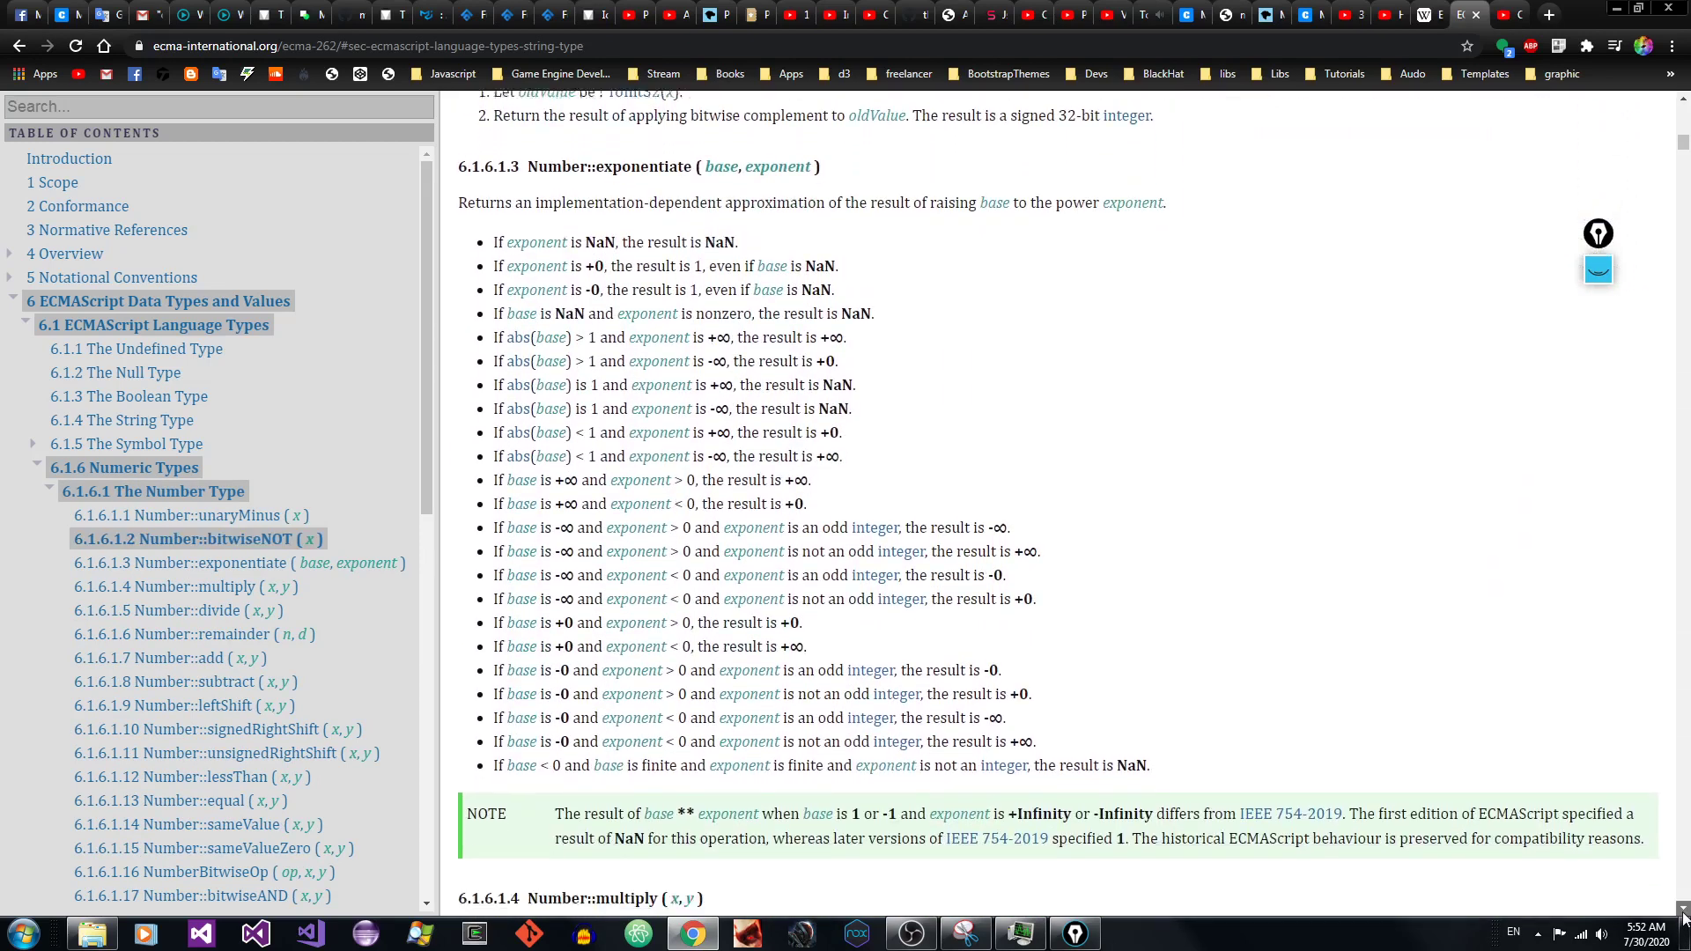
pyautogui.scroll(-8, 1682, 916)
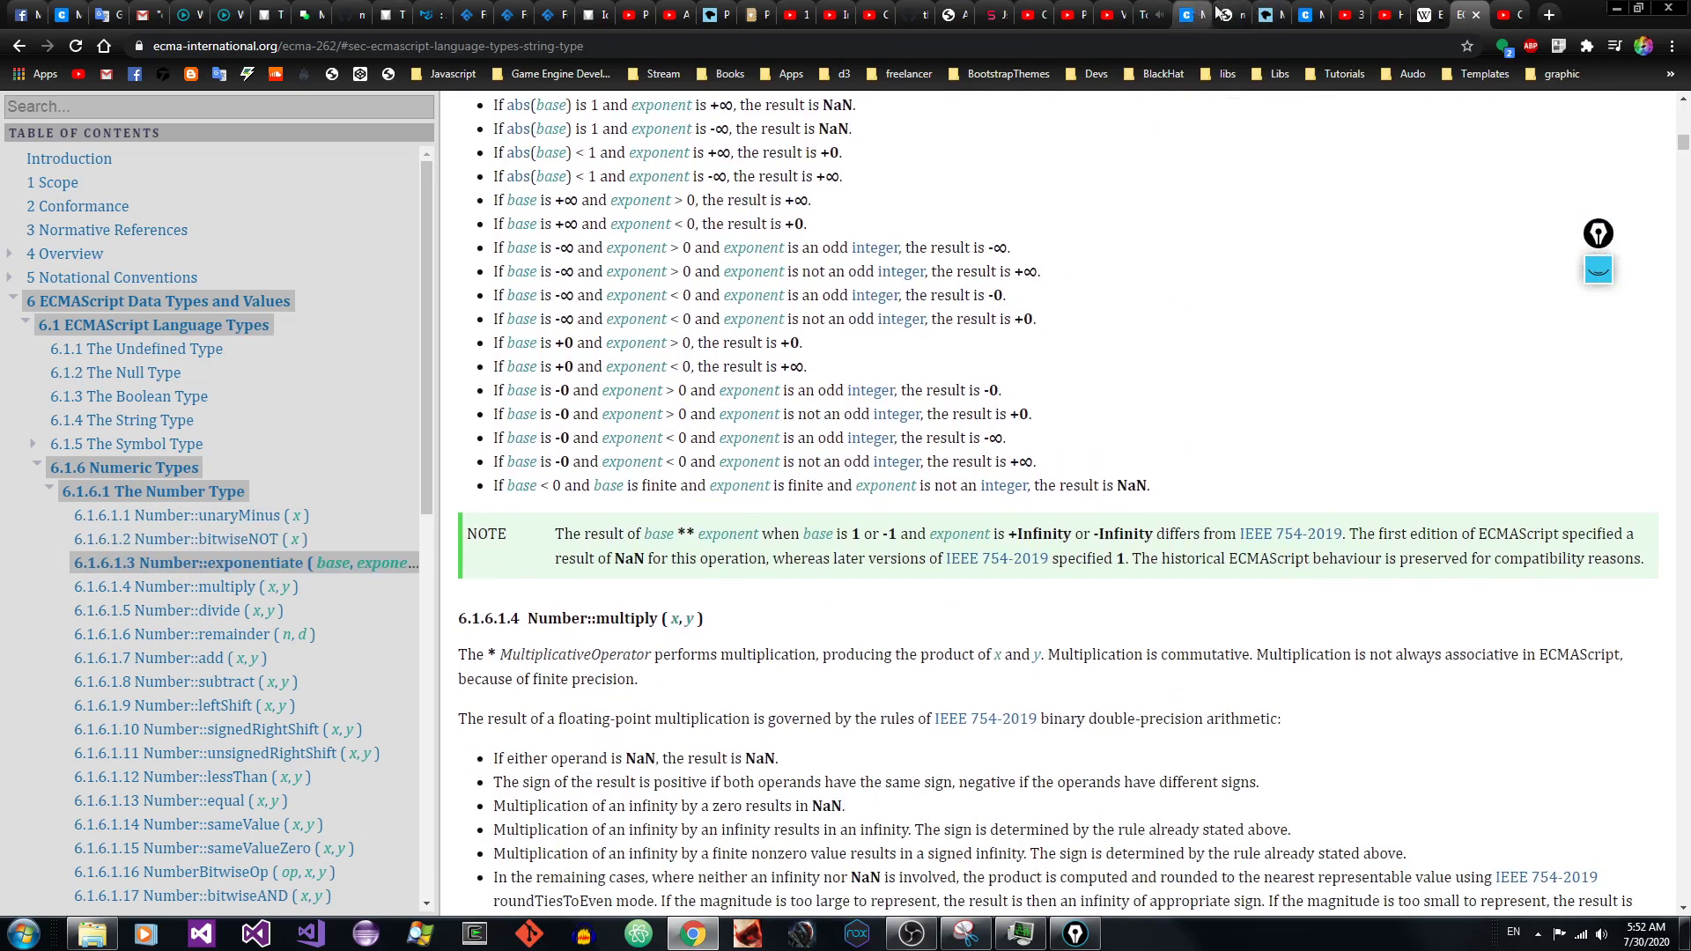
pyautogui.moveTo(1682, 142)
pyautogui.mouseDown()
pyautogui.moveTo(1688, 262)
pyautogui.moveTo(1682, 110)
pyautogui.mouseUp()
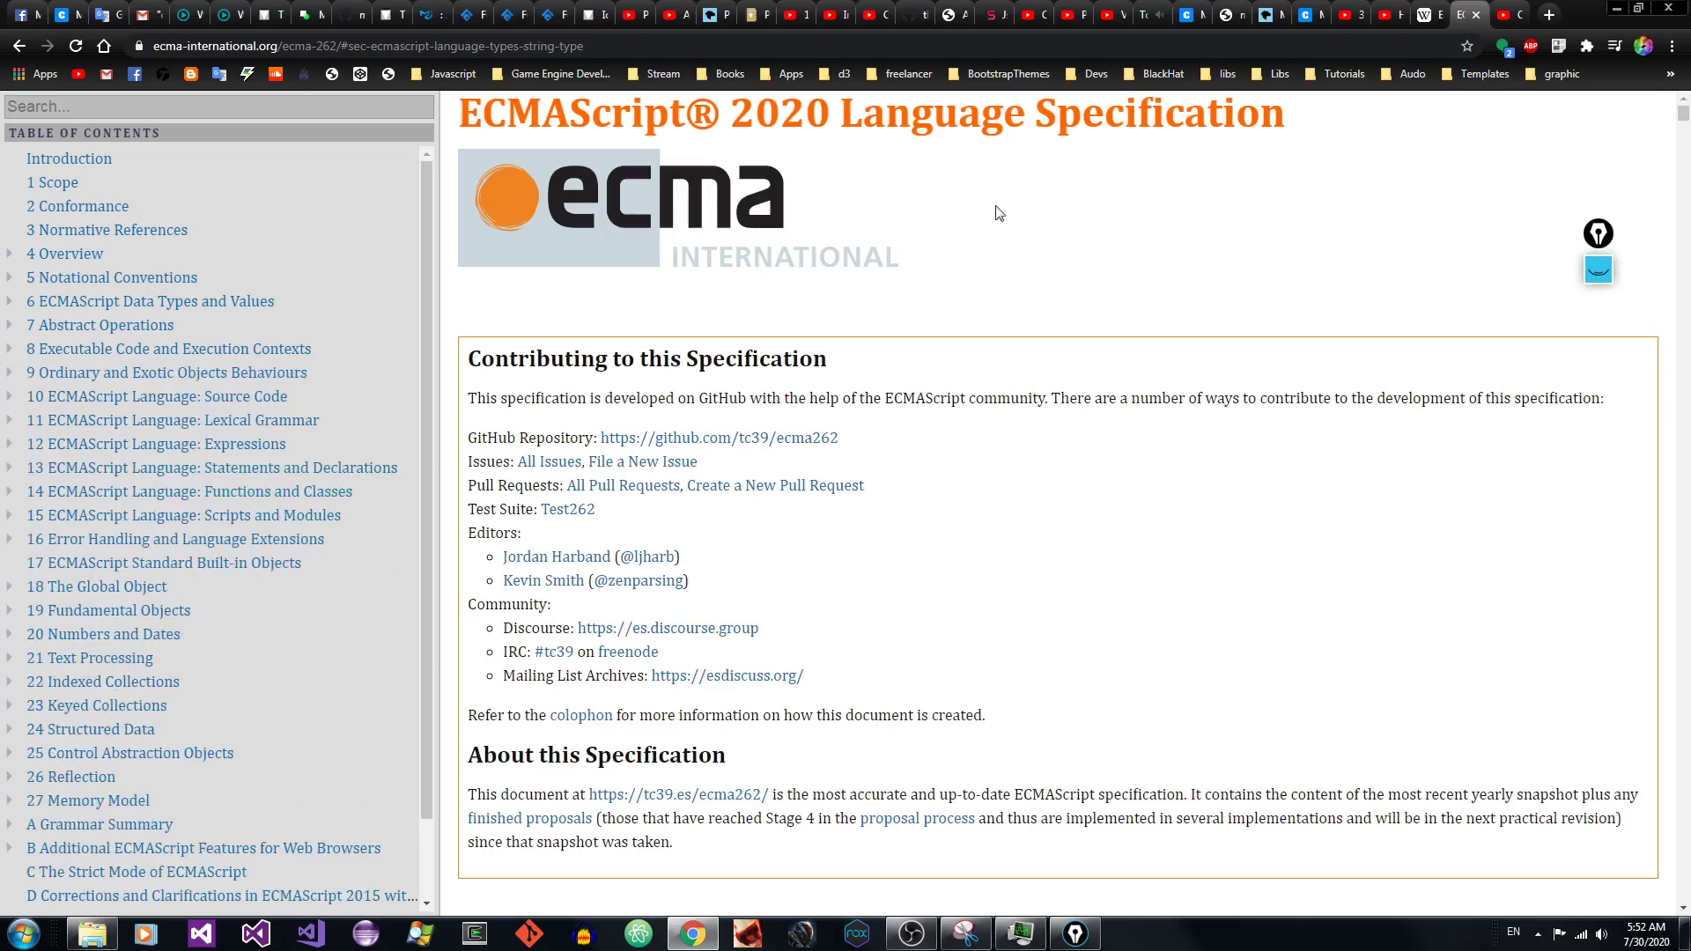
pyautogui.hotkey('ctrl', 'f')
pyautogui.write('c lang')
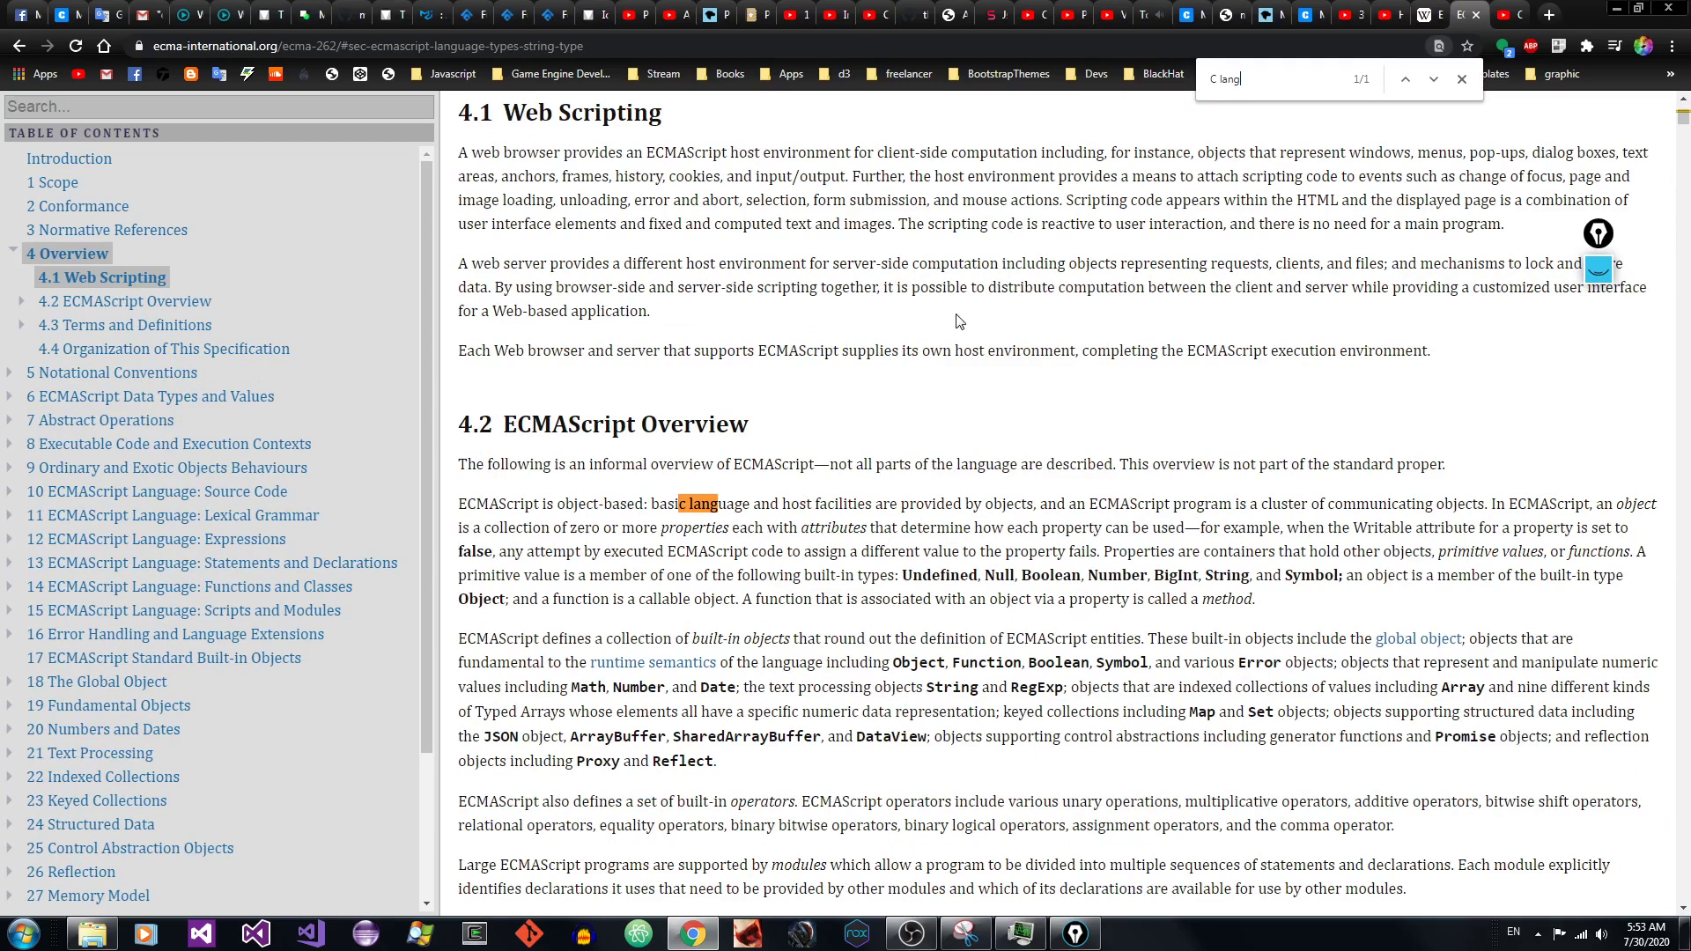
# Step: Open section 4.3 Terms and Definitions and look from there through the grammar sections of clause 5
pyautogui.click(115, 325)
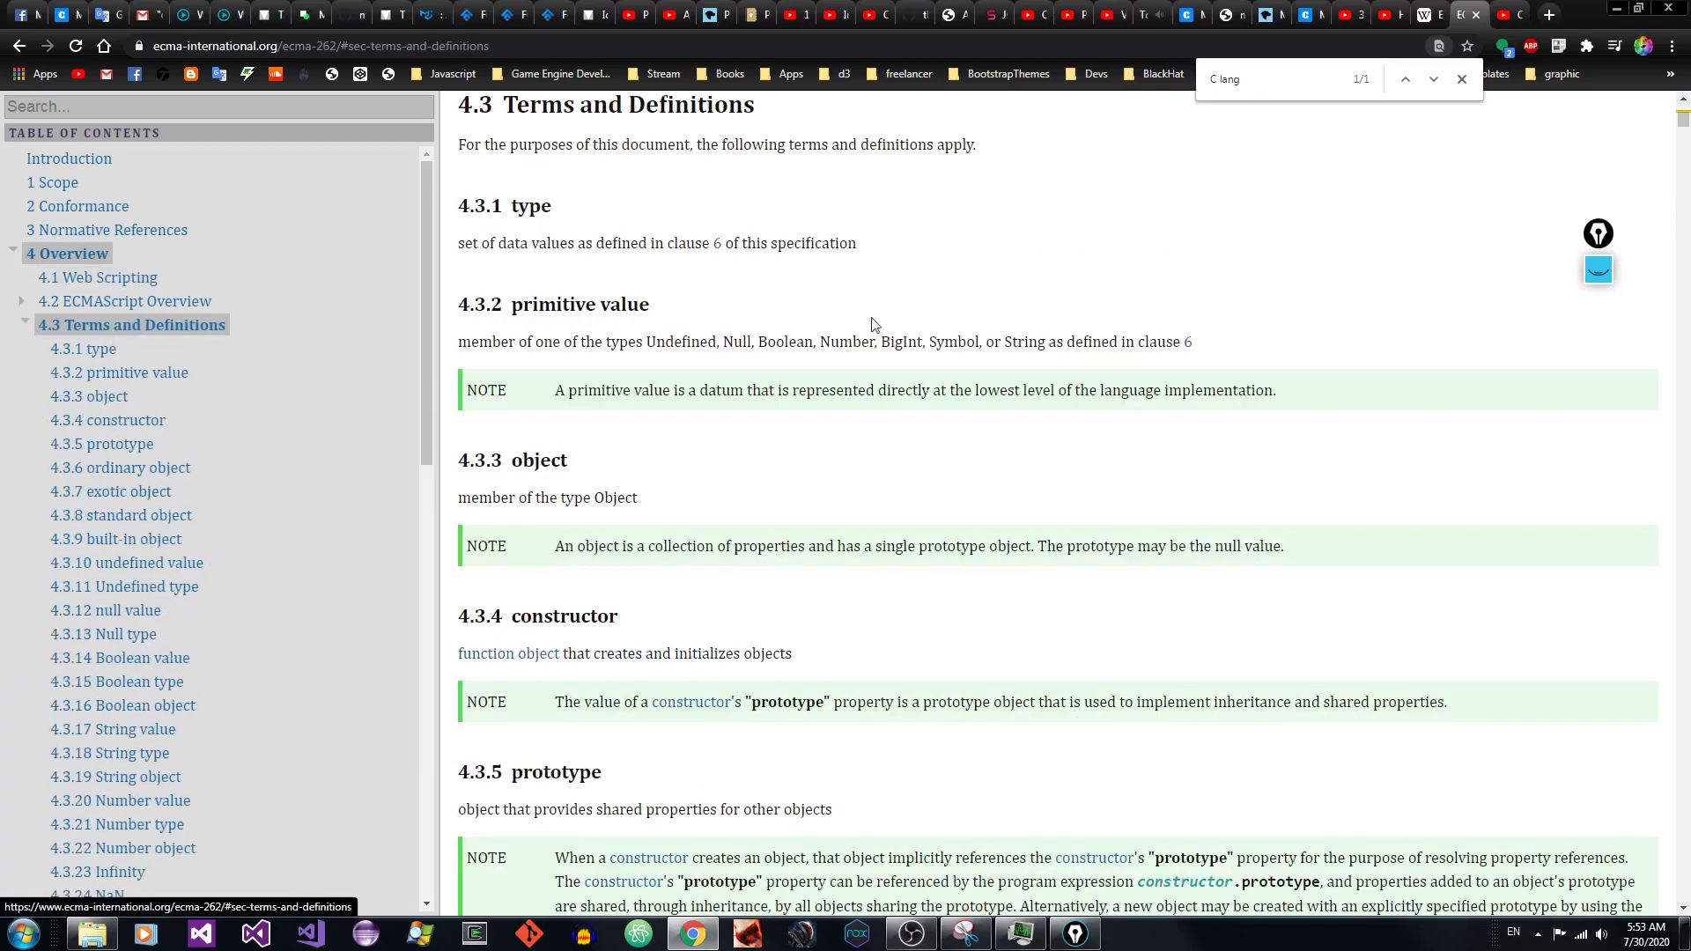
pyautogui.scroll(-15, 1684, 872)
pyautogui.scroll(-20, 1684, 872)
pyautogui.scroll(-6, 1684, 872)
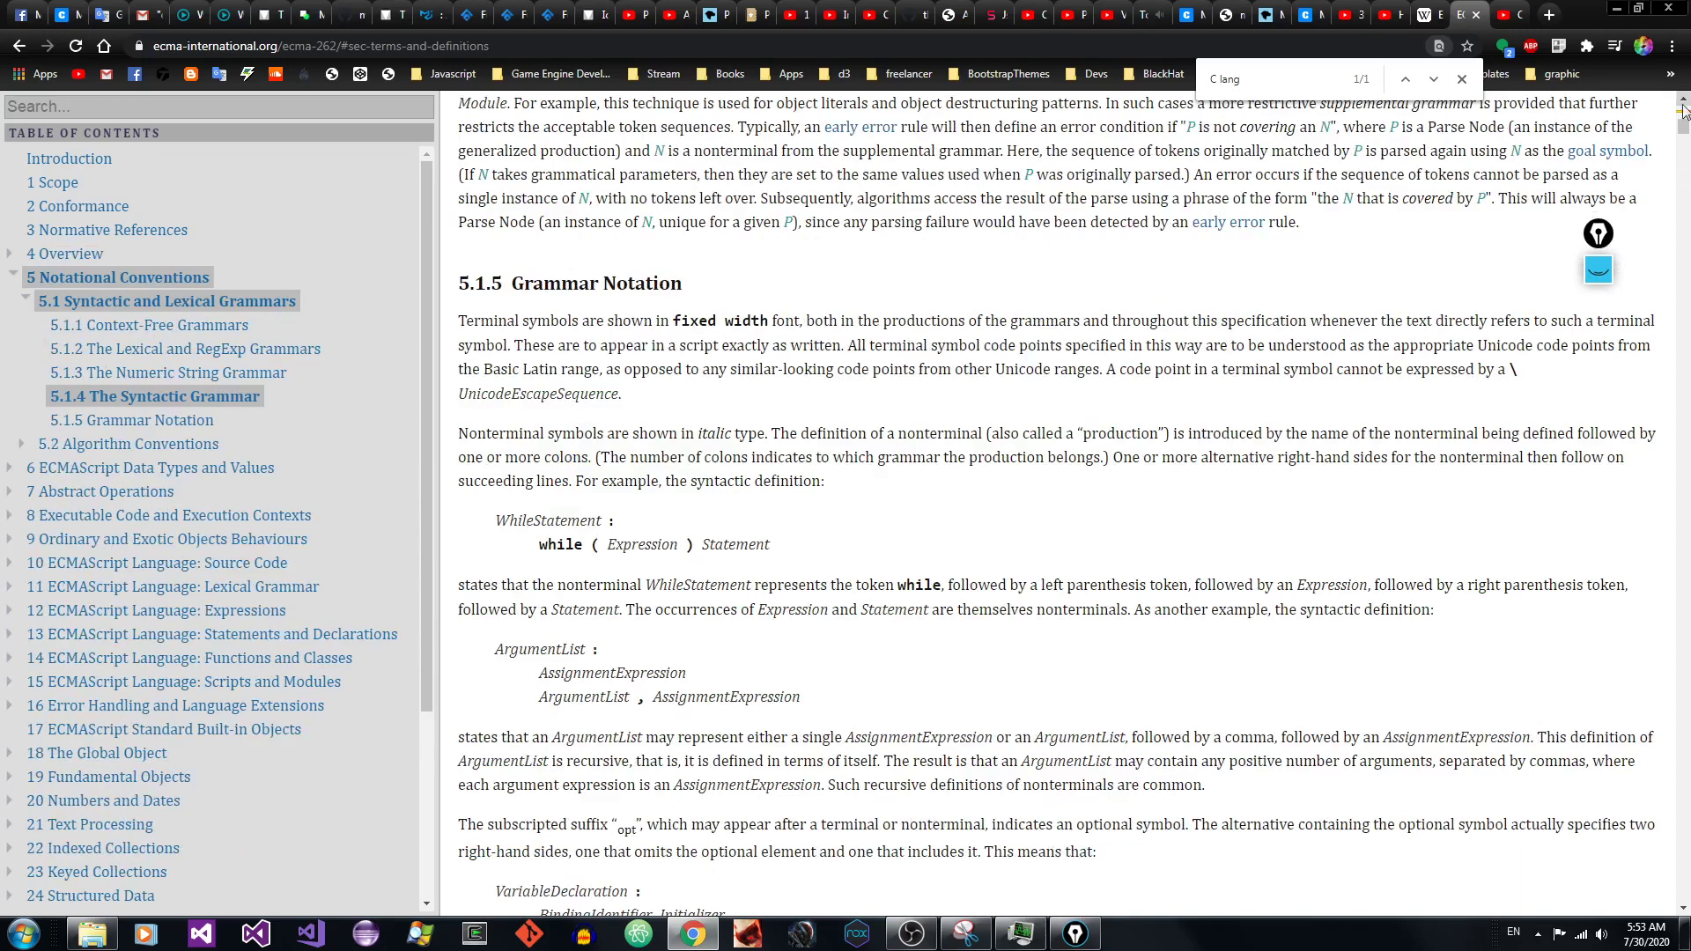
pyautogui.scroll(3, 1684, 107)
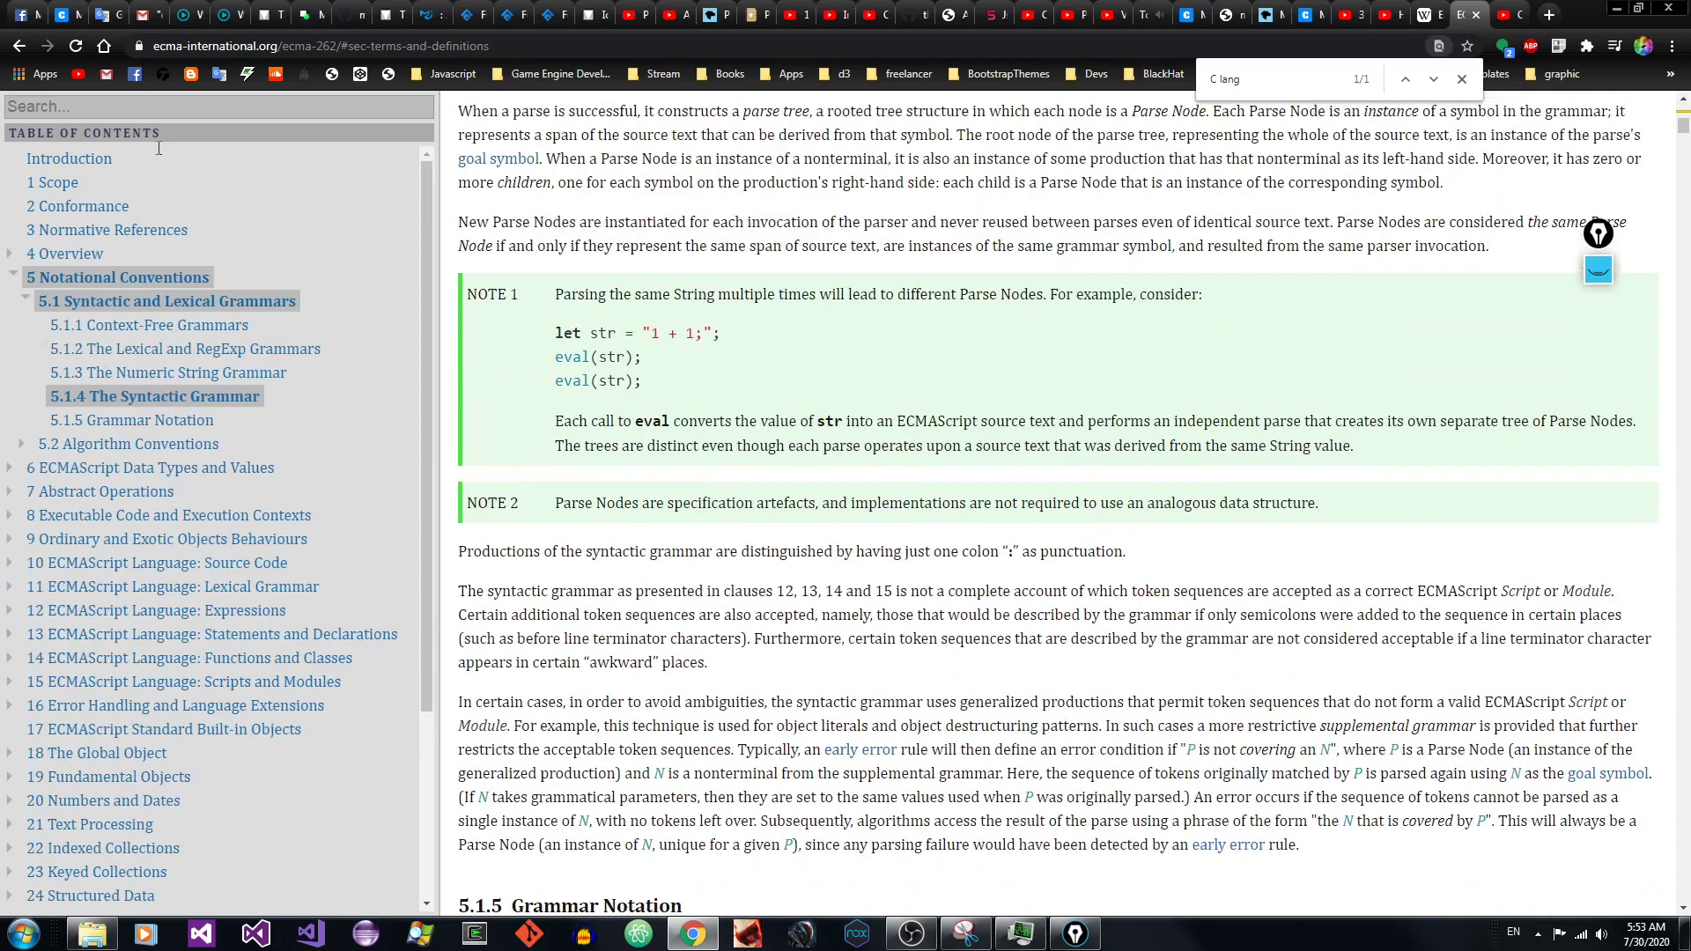
# Step: Open section 4 Overview and highlight the reference to The Java Language Specification
pyautogui.click(99, 253)
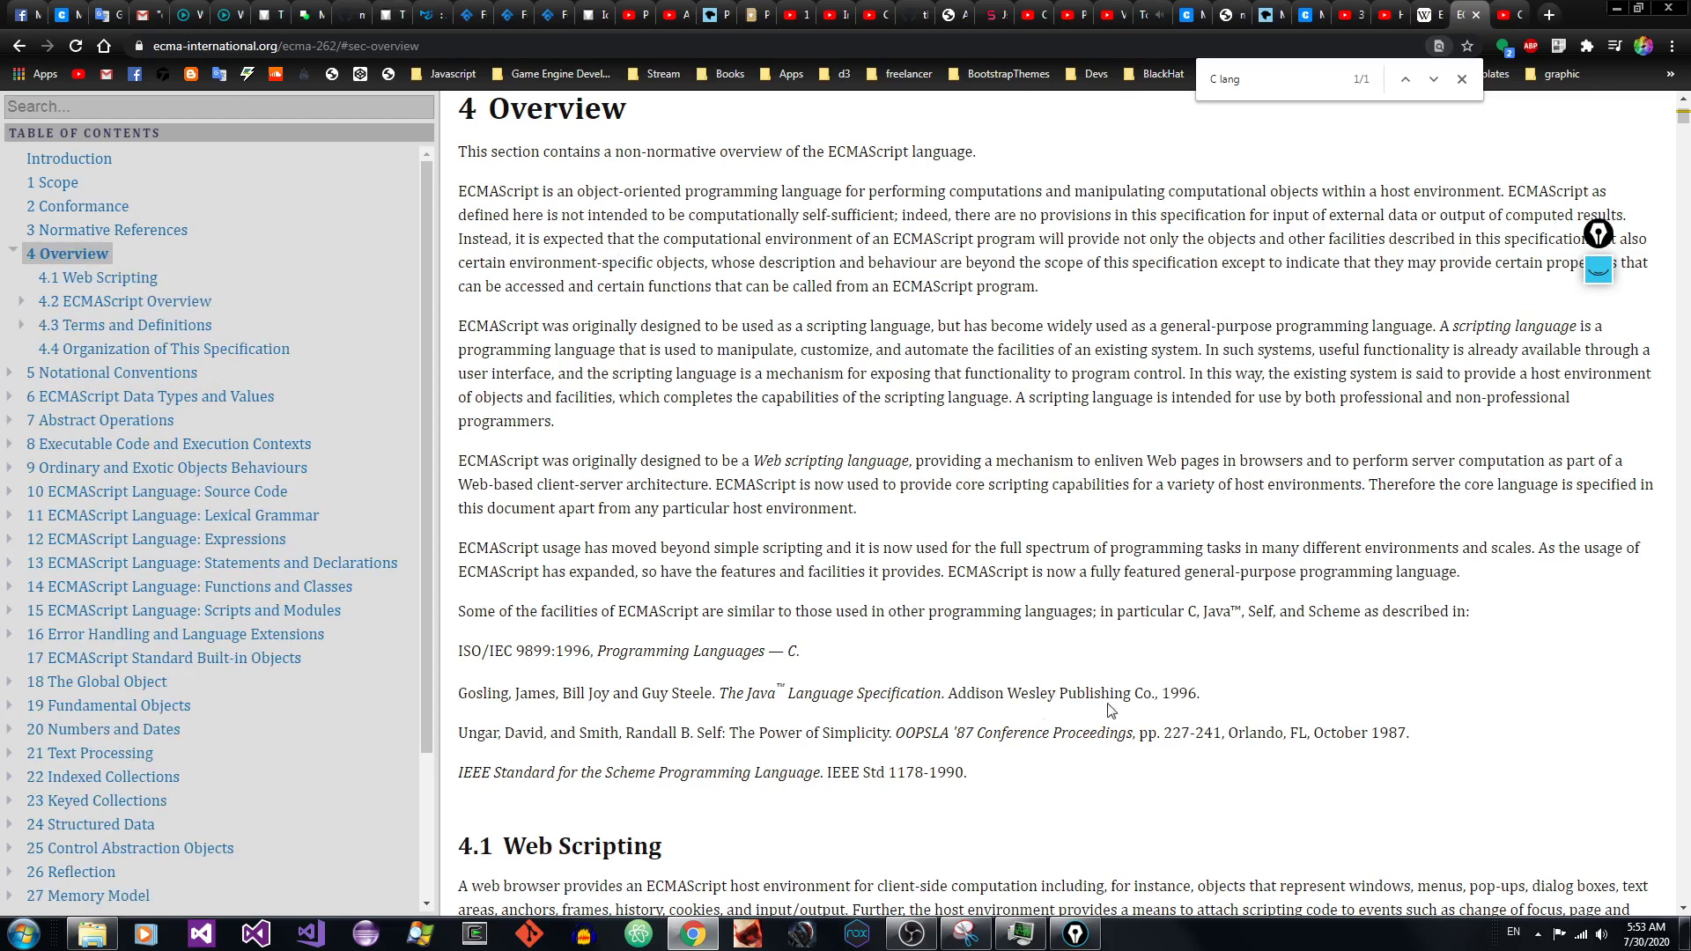
pyautogui.moveTo(727, 694); pyautogui.dragTo(1148, 695)
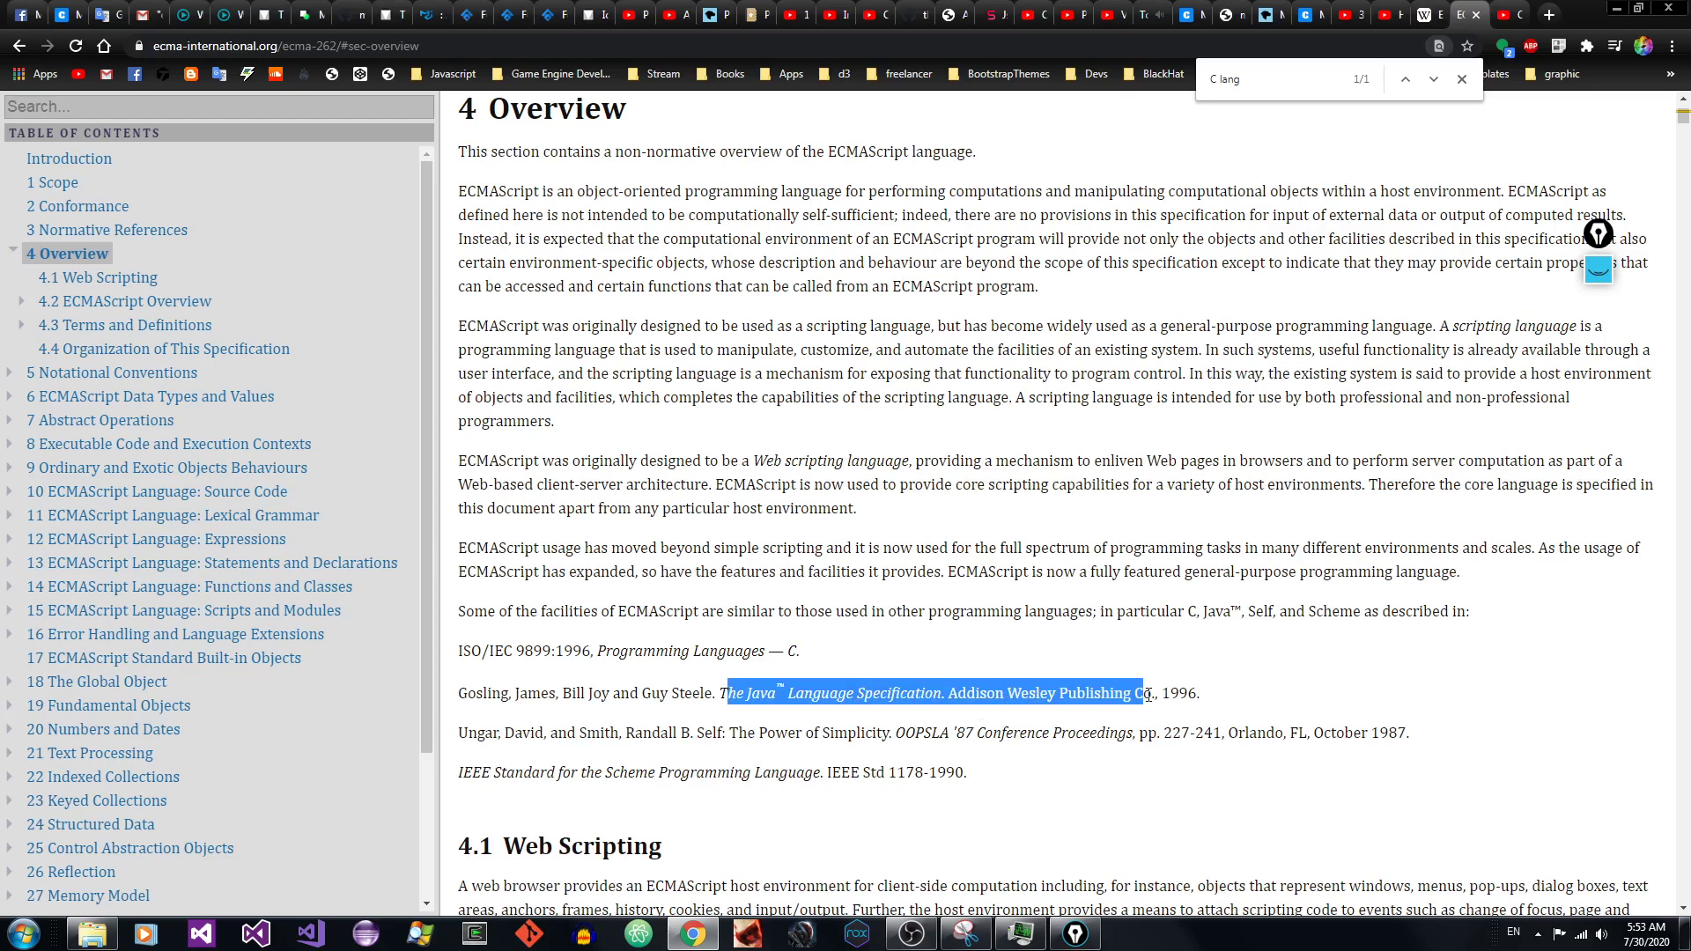
pyautogui.click(1053, 640)
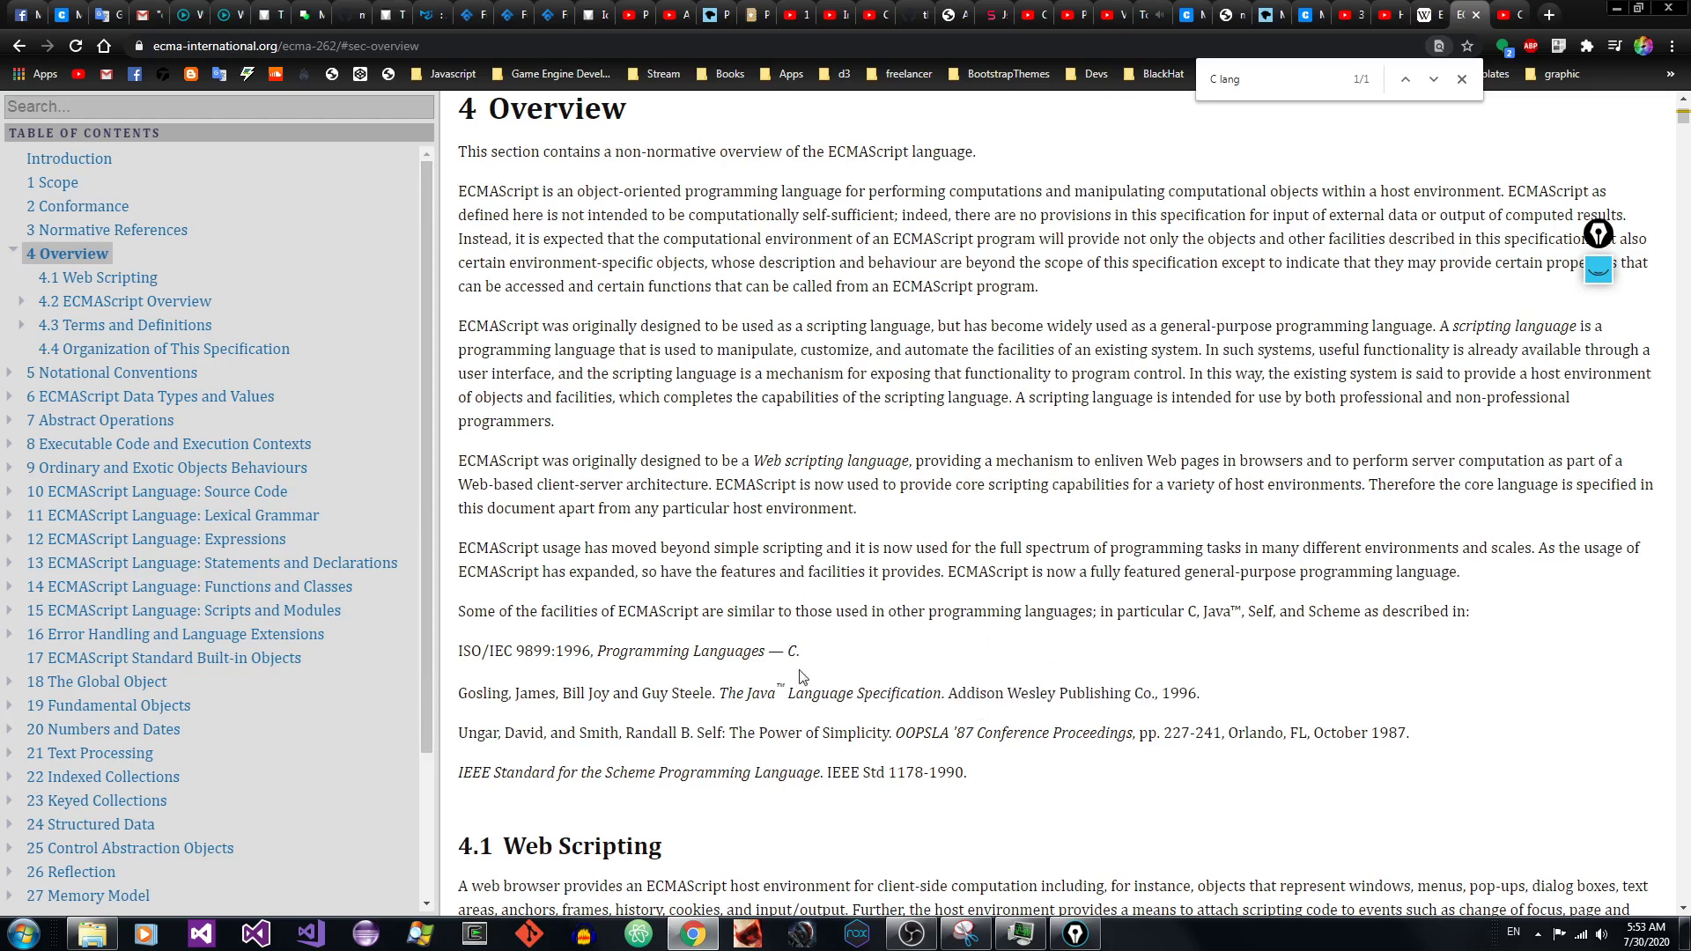
# Step: Examine the specification's opening page, the Introduction and the object diagram text in section 4.2.1
pyautogui.moveTo(1683, 115); pyautogui.dragTo(1683, 101)
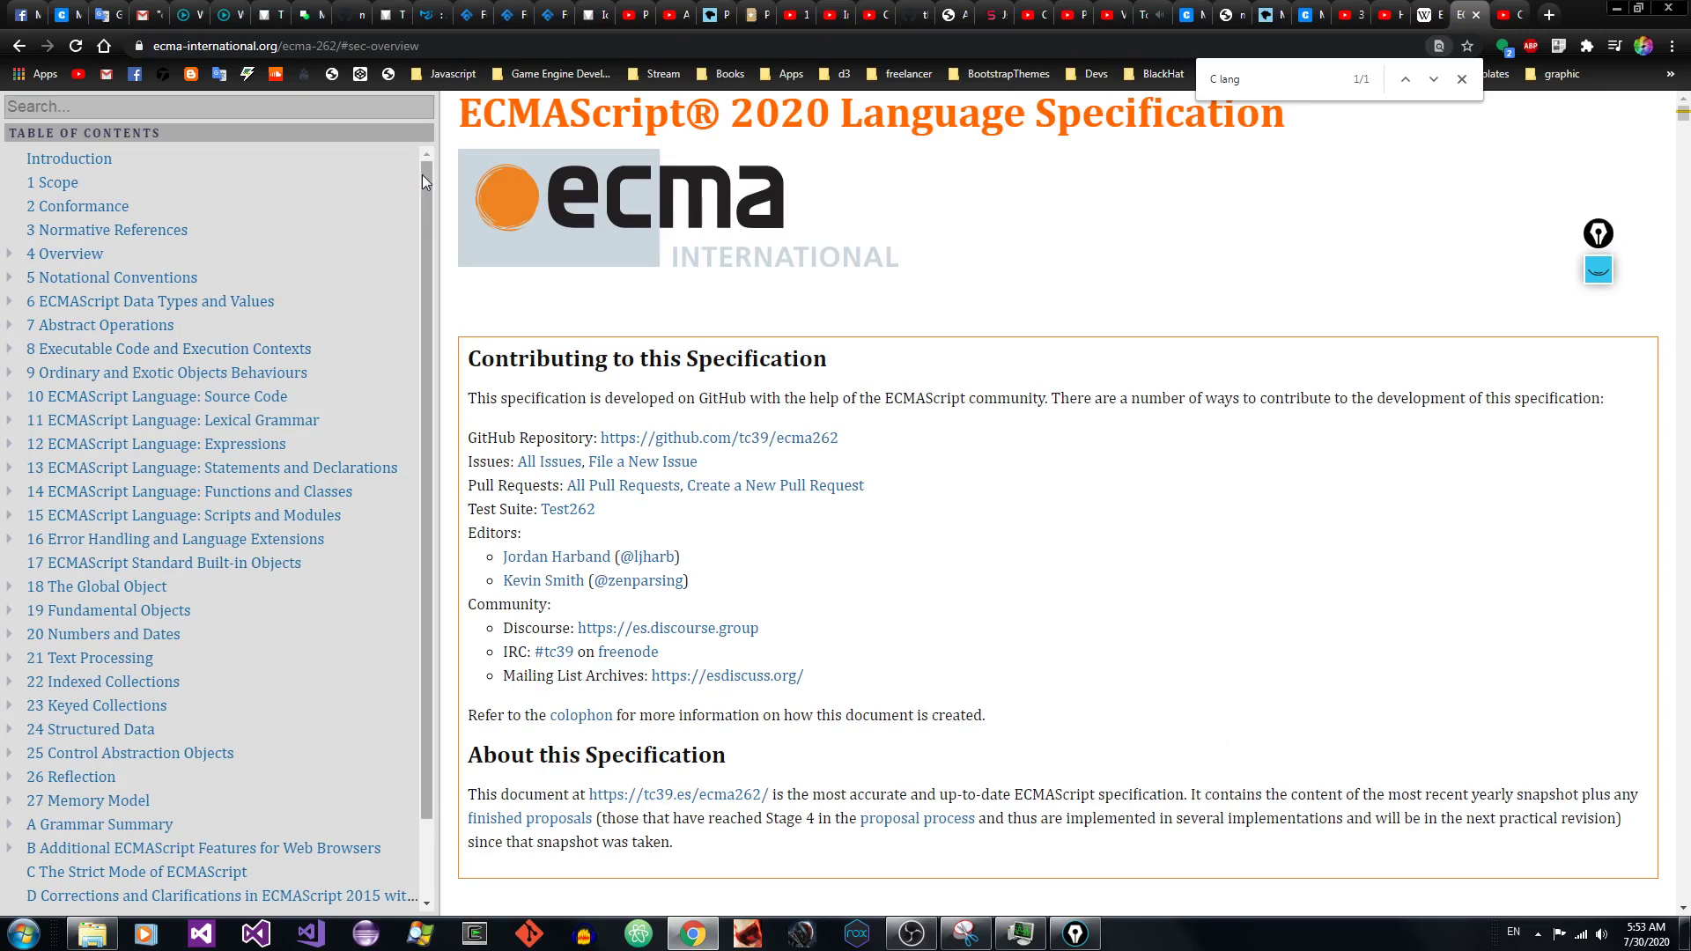
pyautogui.scroll(-1, 356, 610)
pyautogui.scroll(1, 356, 610)
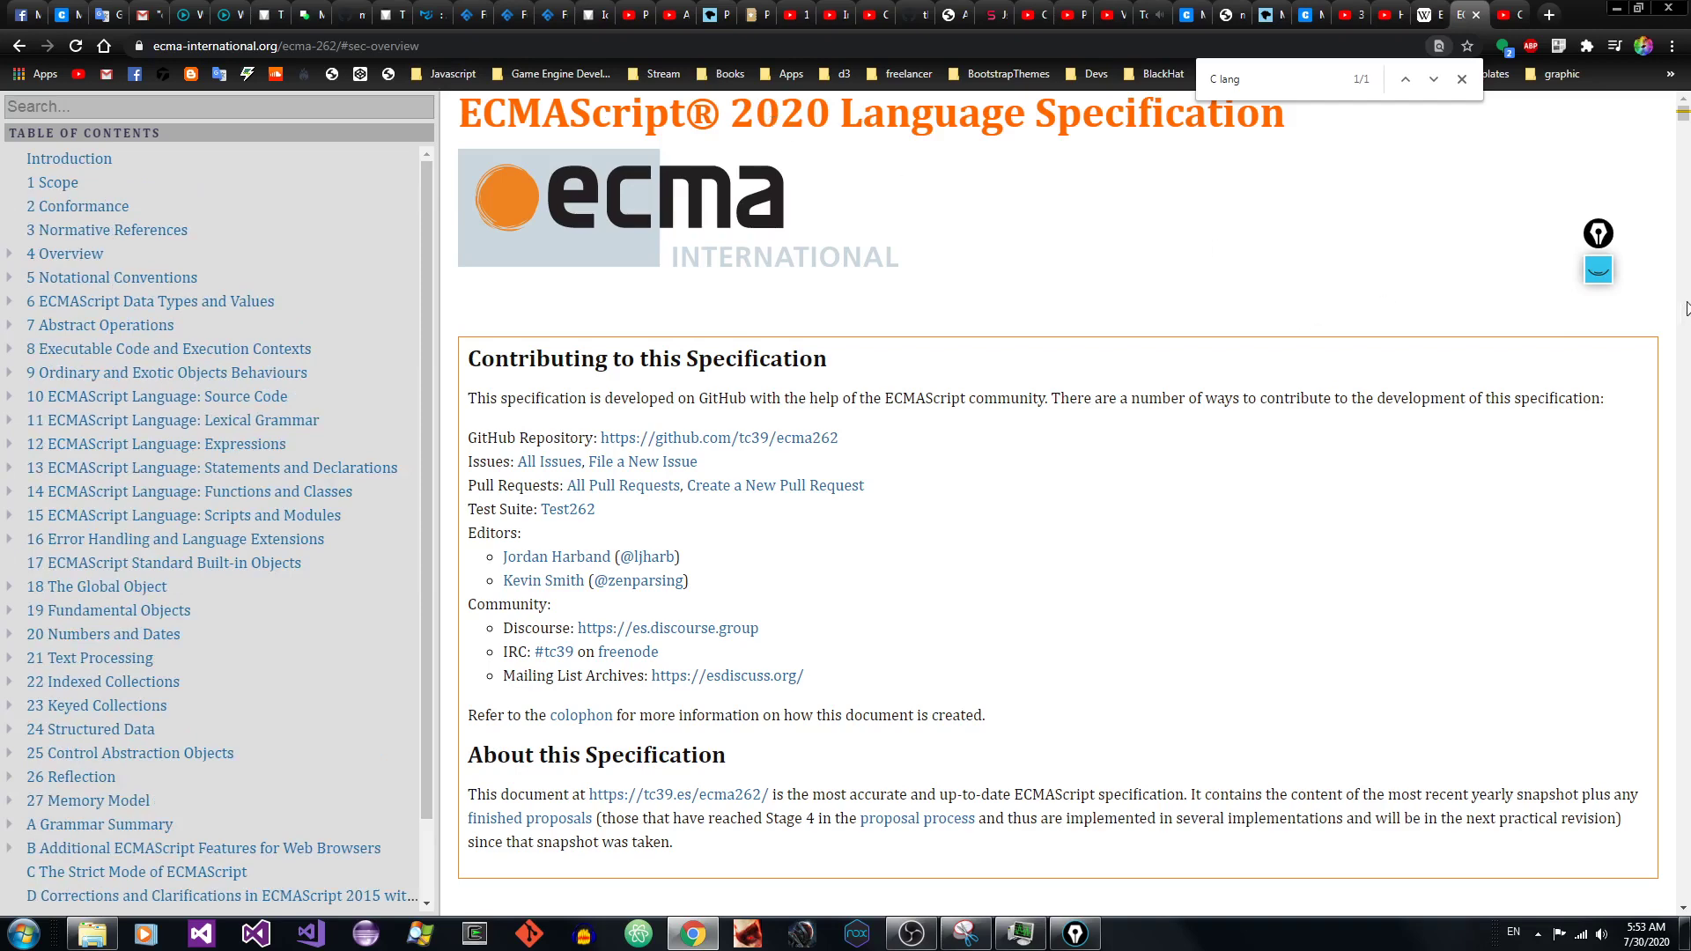
pyautogui.click(1683, 310)
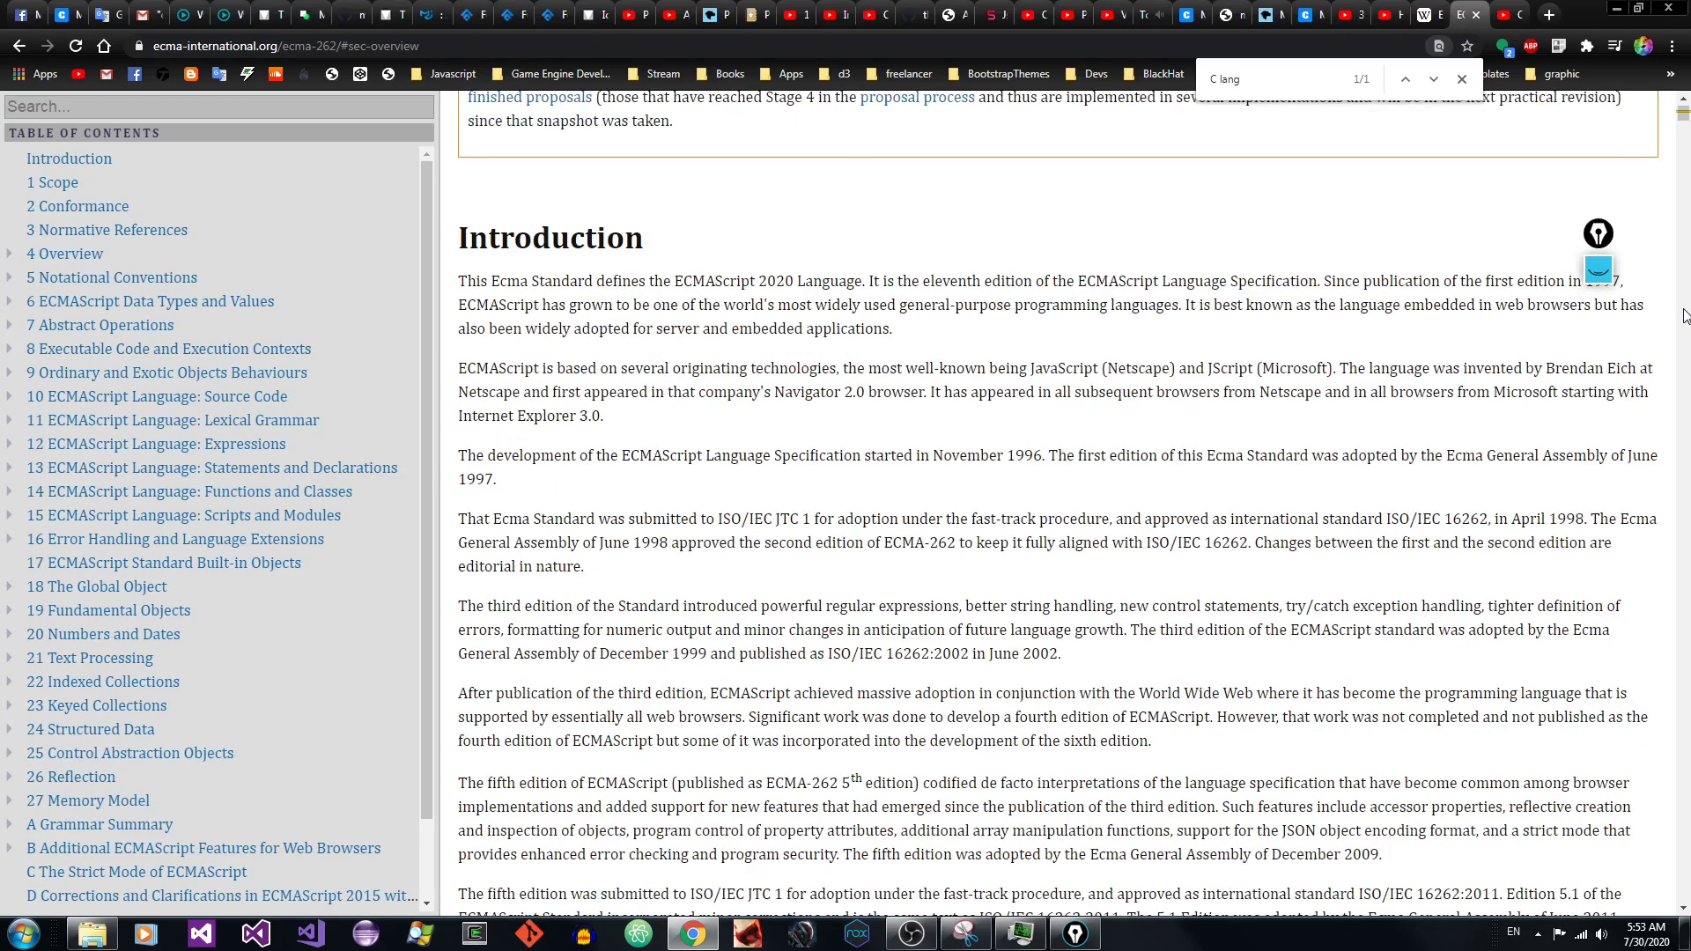
pyautogui.moveTo(1683, 316); pyautogui.dragTo(1683, 315)
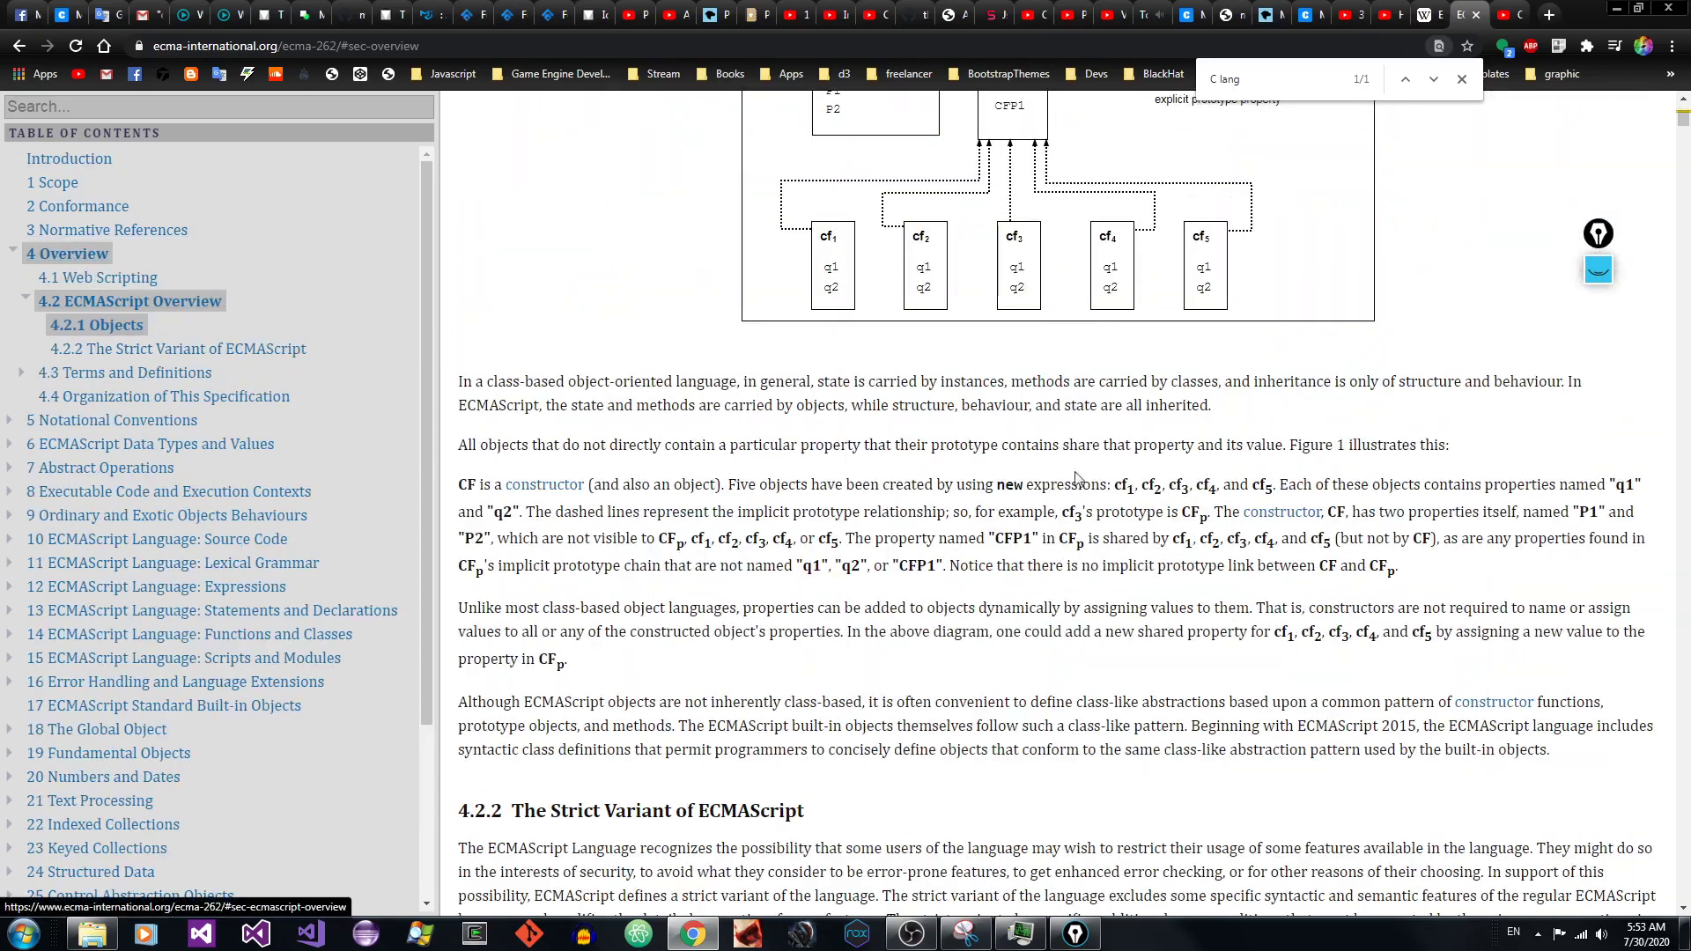
# Step: Highlight the Overview sentence on facilities similar to C, Java, Self and Scheme and the Java reference below it
pyautogui.moveTo(1683, 98); pyautogui.dragTo(1683, 98)
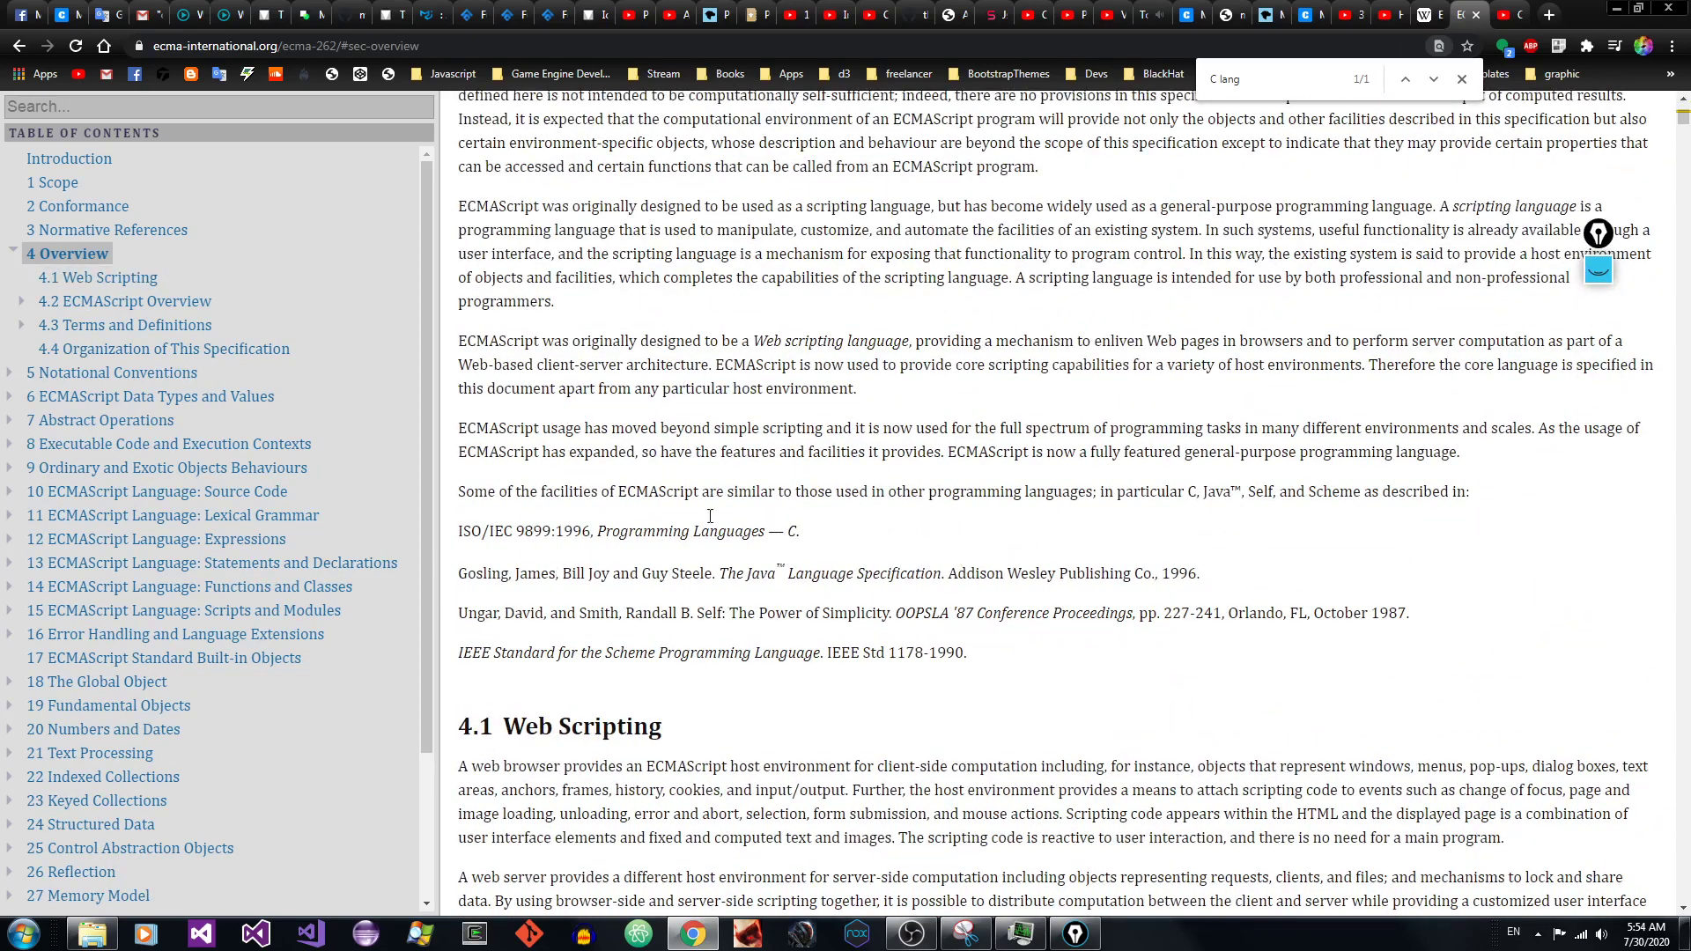
pyautogui.moveTo(477, 497); pyautogui.dragTo(1541, 504)
pyautogui.click(1084, 539)
pyautogui.moveTo(490, 582); pyautogui.dragTo(1290, 588)
pyautogui.click(779, 588)
pyautogui.click(1290, 588)
# Step: Look back over the Conformance and Normative References clauses, the Introduction and the specification's opening page
pyautogui.moveTo(1682, 117); pyautogui.dragTo(1682, 114)
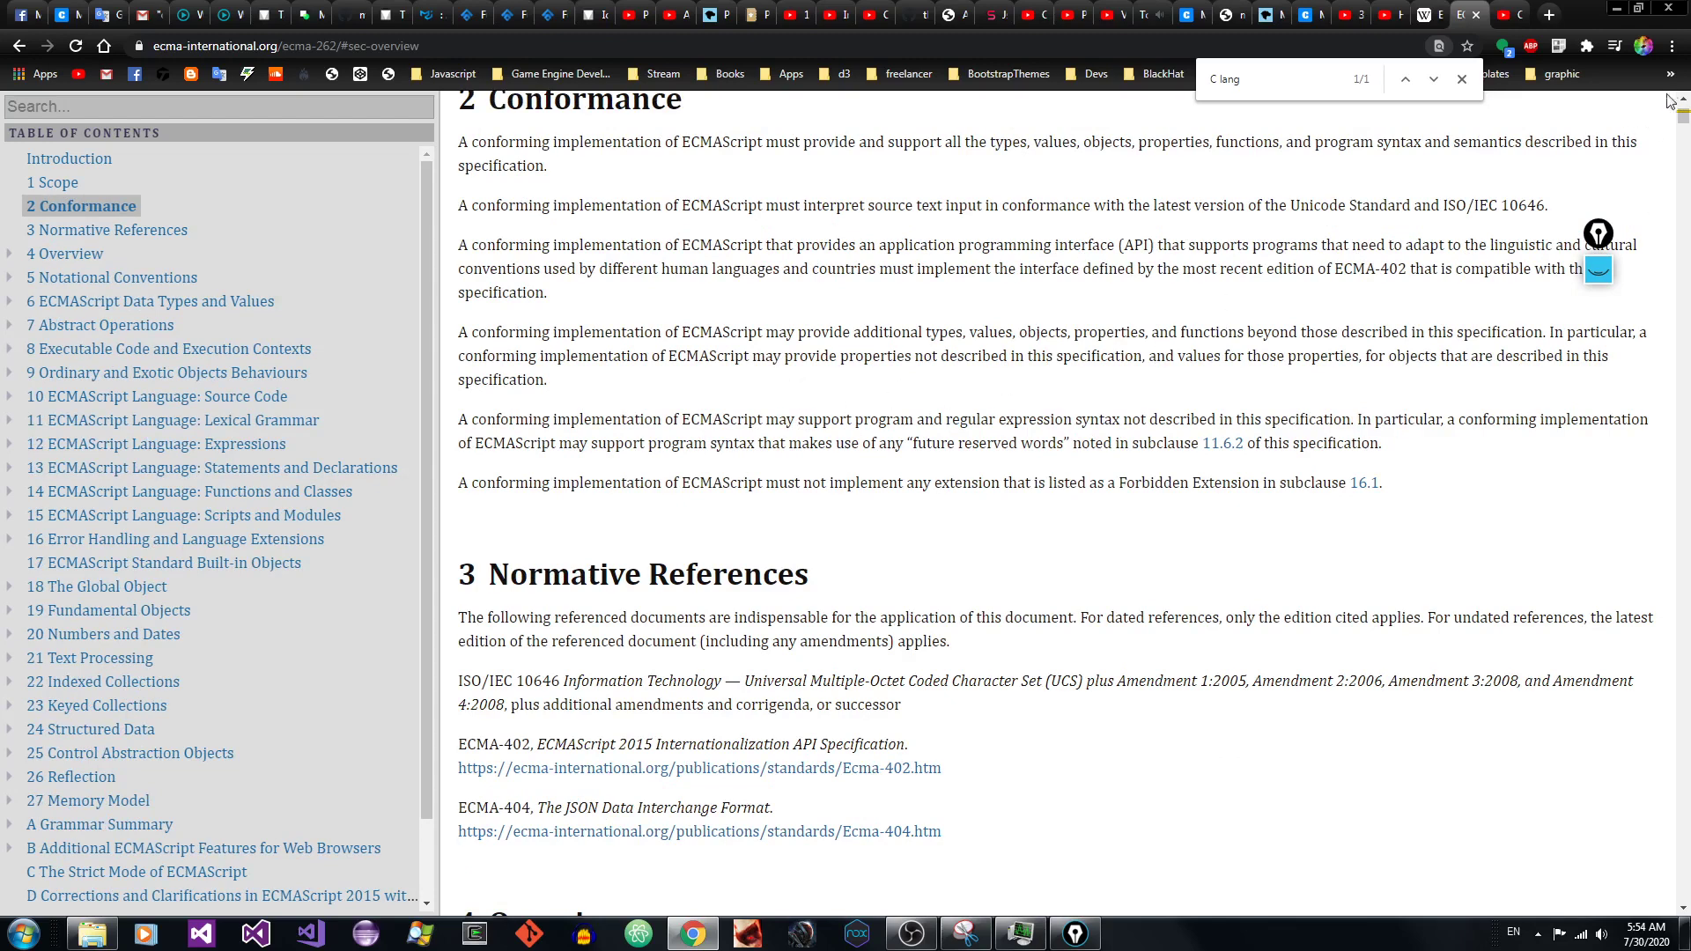
pyautogui.moveTo(1683, 99); pyautogui.dragTo(1682, 100)
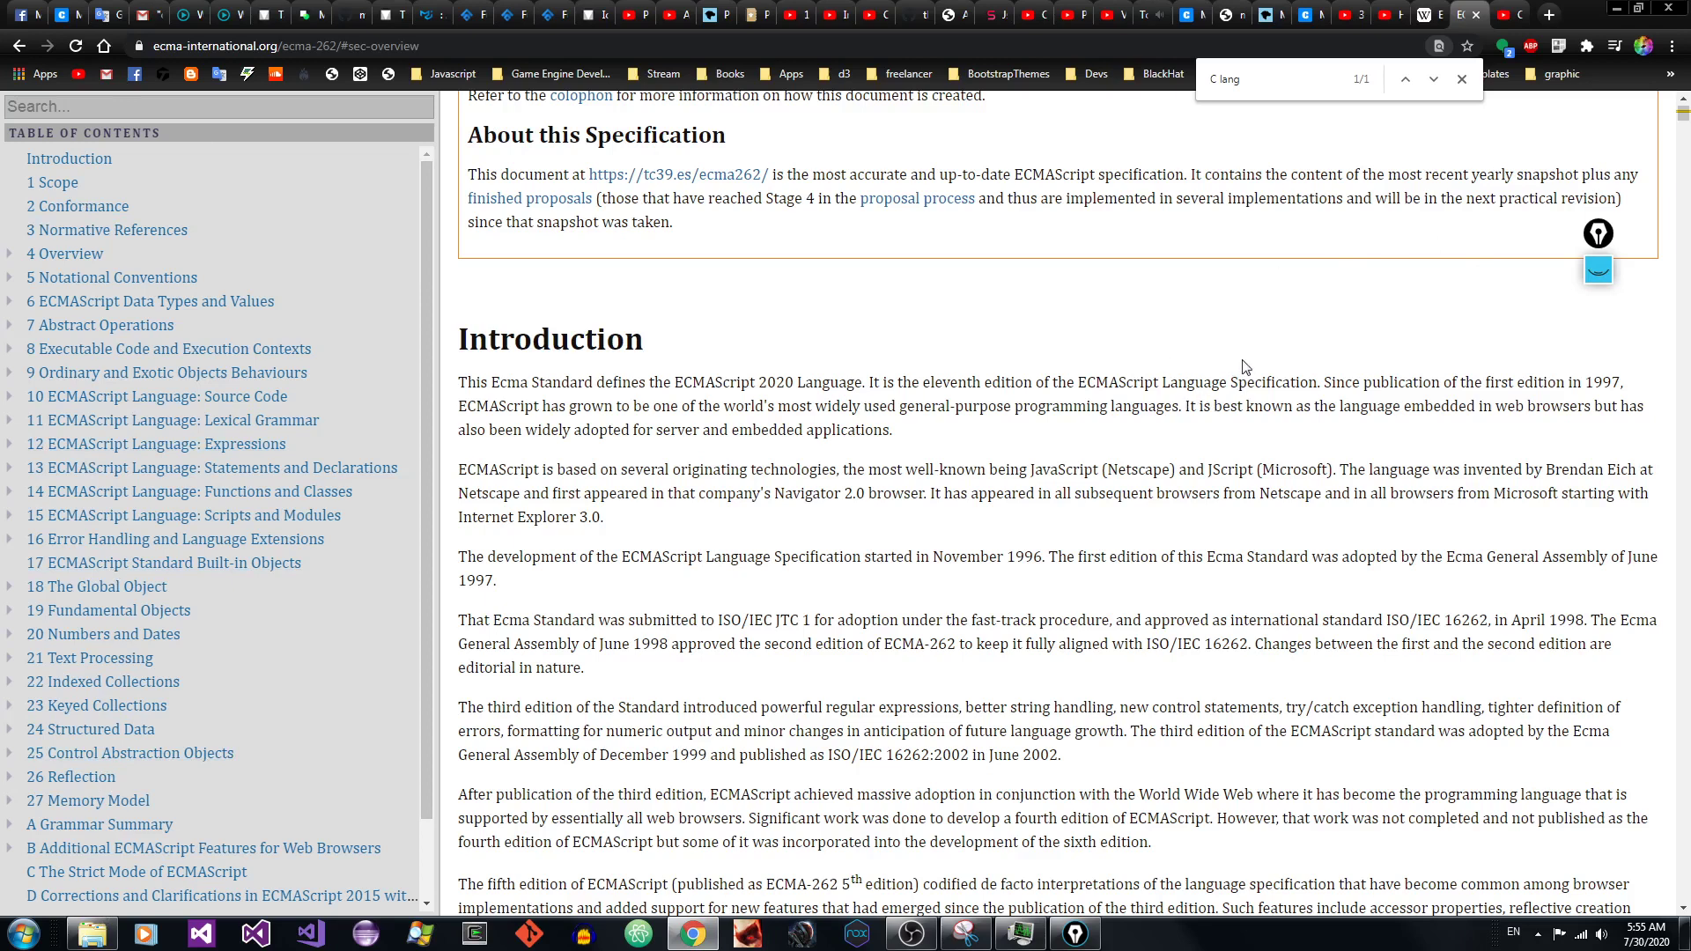
pyautogui.click(1681, 104)
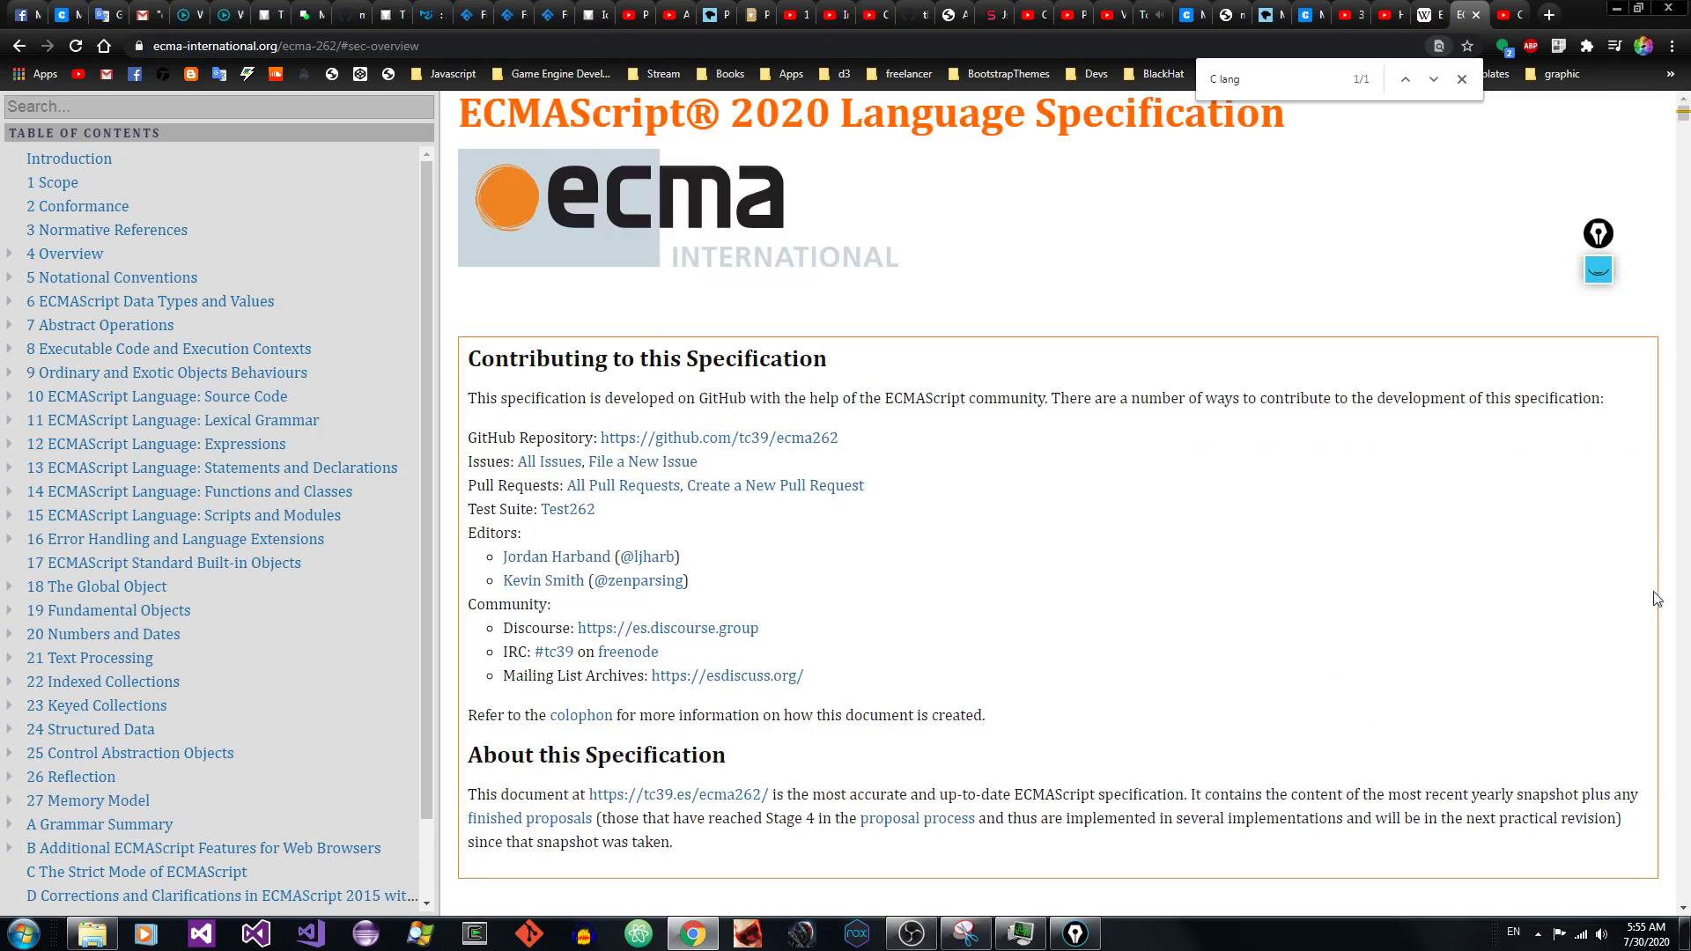
pyautogui.click(1682, 910)
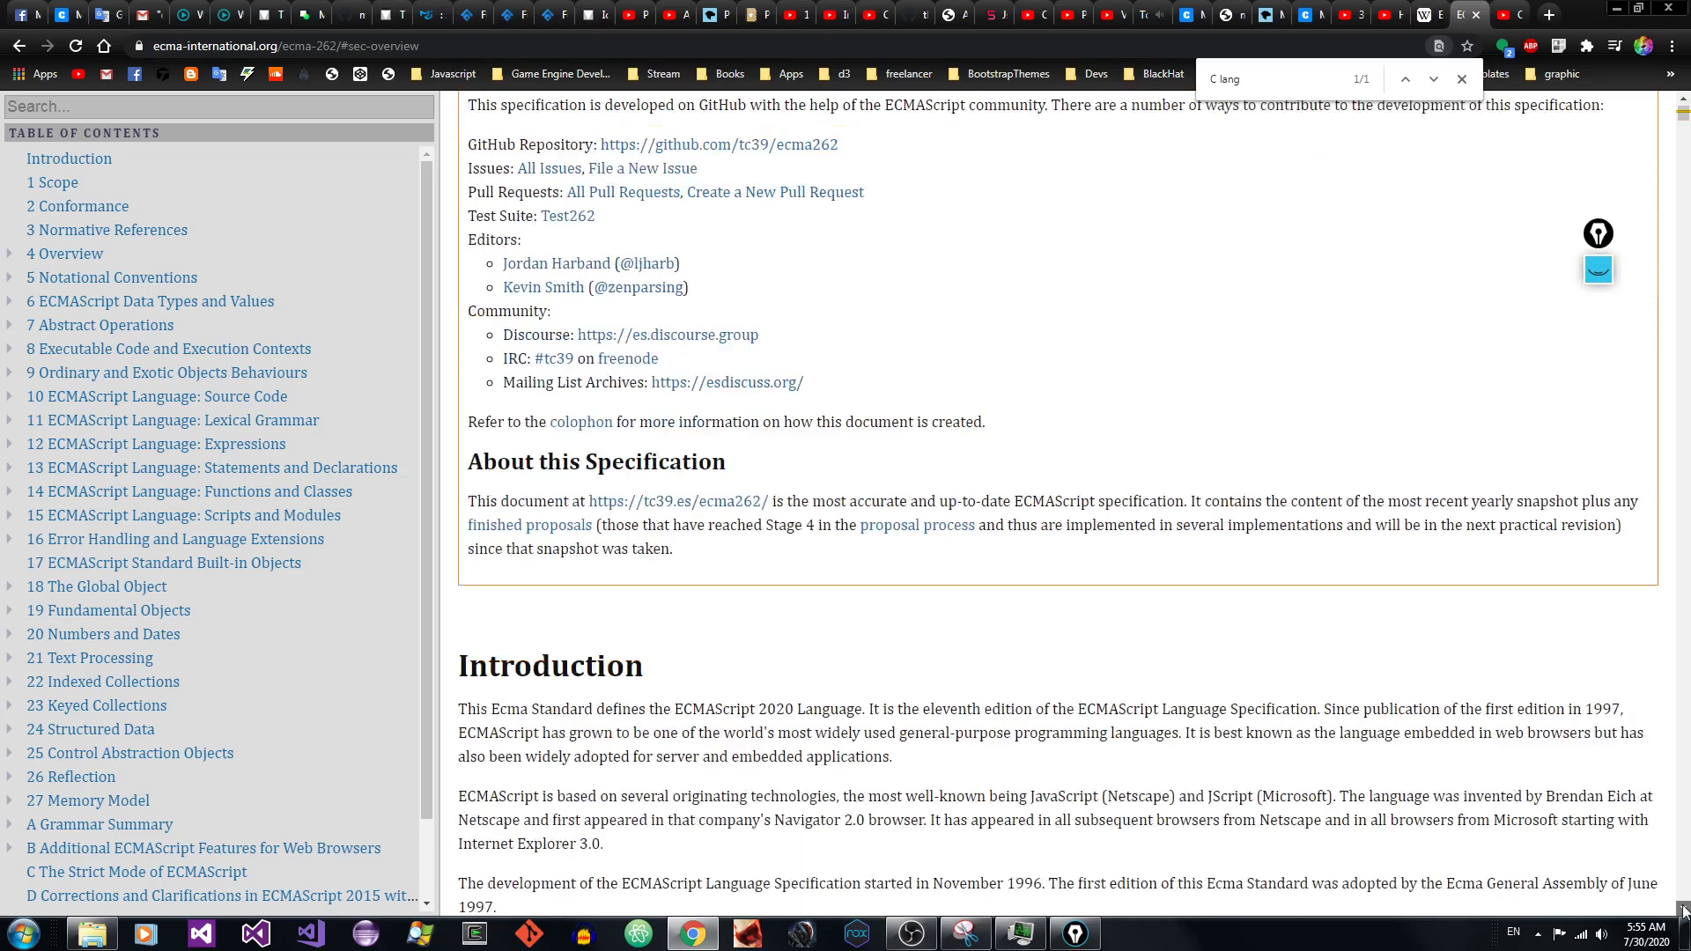
# Step: Switch to the browser page with the terminal, quit node and bring the suspended notes editor back with fg
pyautogui.click(1187, 14)
pyautogui.click(966, 459)
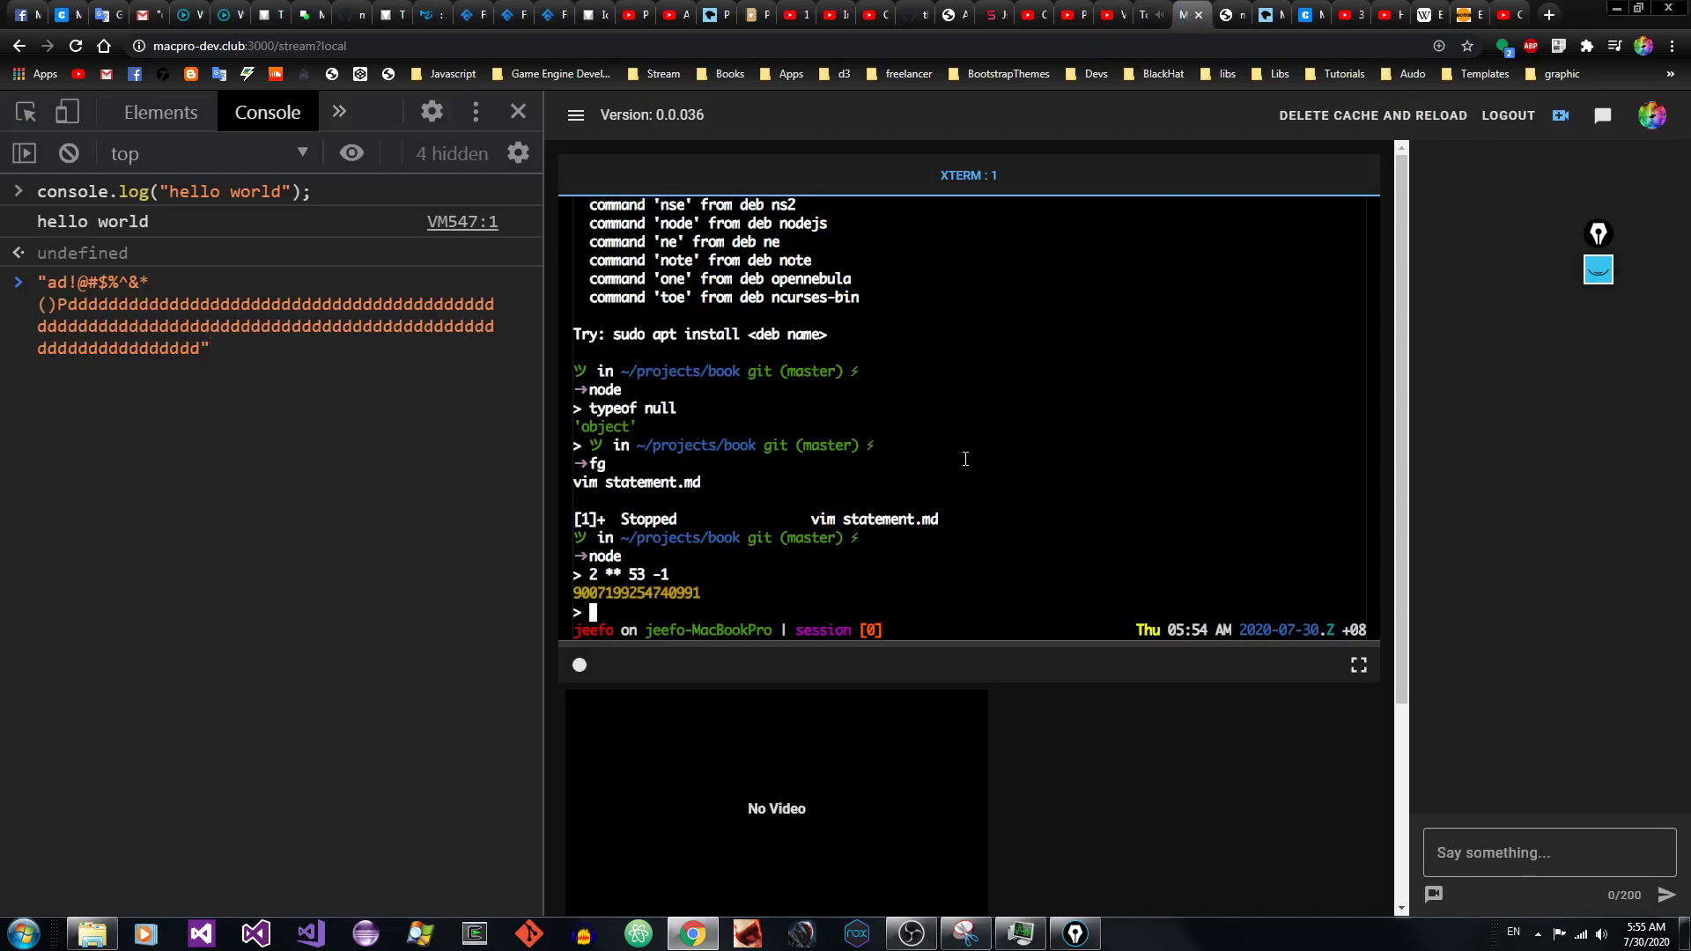
pyautogui.hotkey('ctrl', 'd')
pyautogui.write('fg')
pyautogui.press('Return')
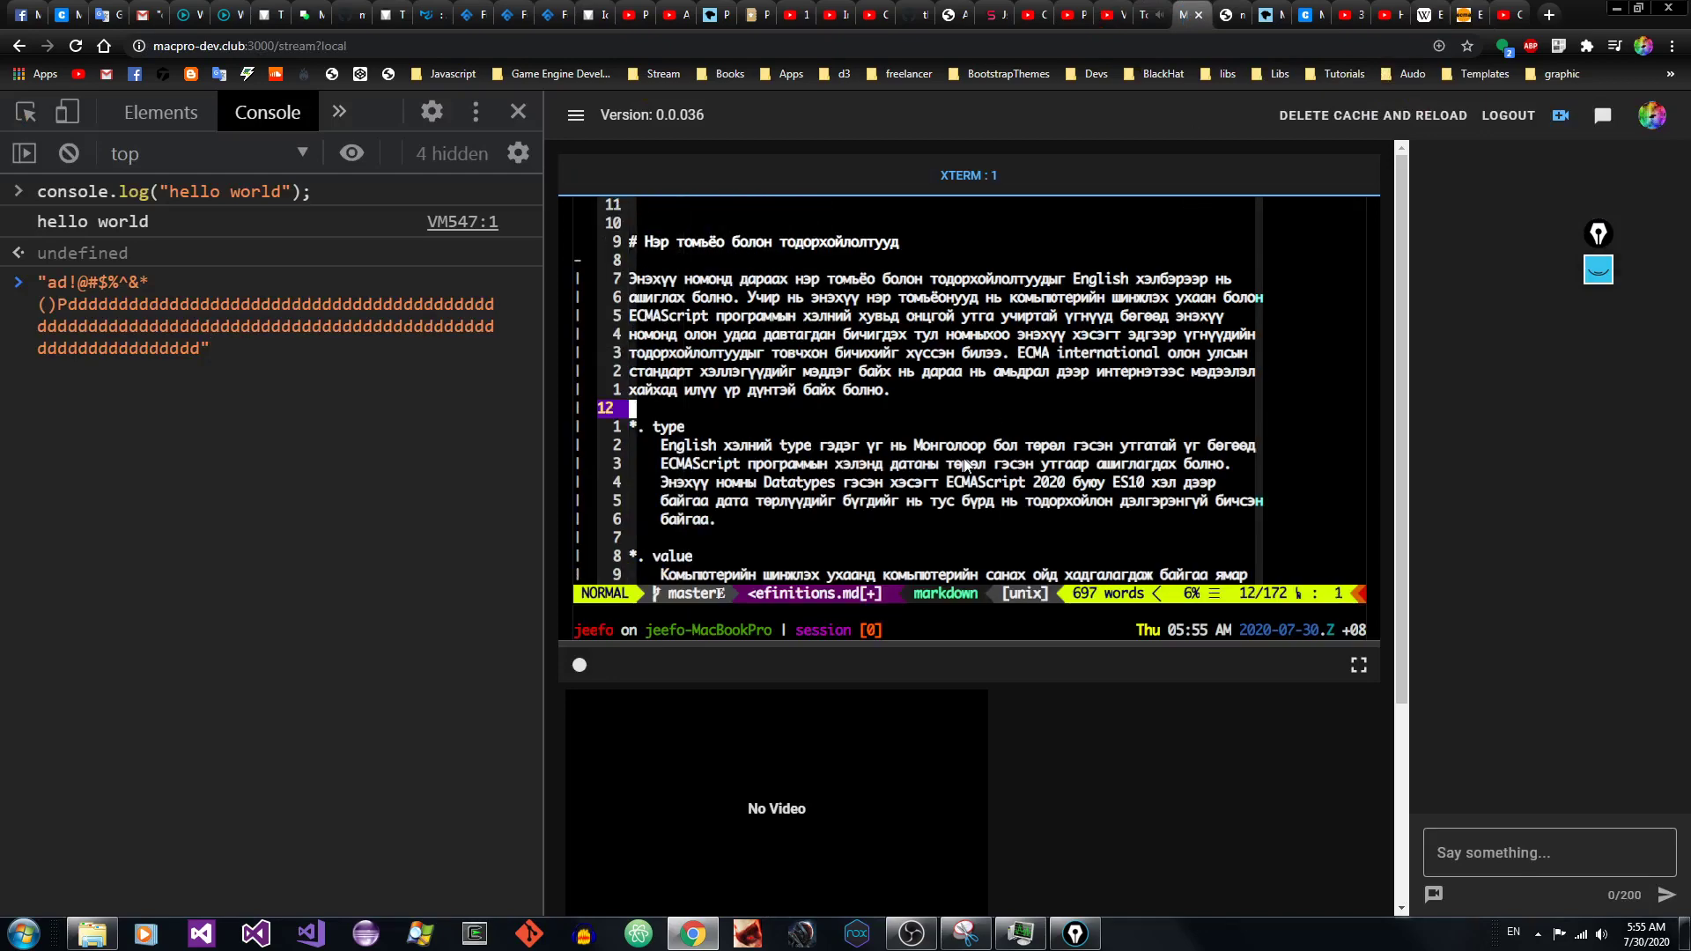
# Step: Move the cursor to the word "тодорхойлолтууд" in the heading on line 3 of the definitions notes
pyautogui.press('9')
pyautogui.press('k')
pyautogui.press('$')
pyautogui.press('h')
pyautogui.press('h')
pyautogui.press('h')
pyautogui.press('h')
pyautogui.press('h')
pyautogui.press('h')
pyautogui.press('h')
pyautogui.press('h')
pyautogui.press('h')
pyautogui.press('h')
pyautogui.press('h')
pyautogui.press('h')
pyautogui.press('h')
pyautogui.press('h')
pyautogui.press('h')
pyautogui.press('h')
pyautogui.press('h')
pyautogui.press('h')
pyautogui.press('h')
pyautogui.press('h')
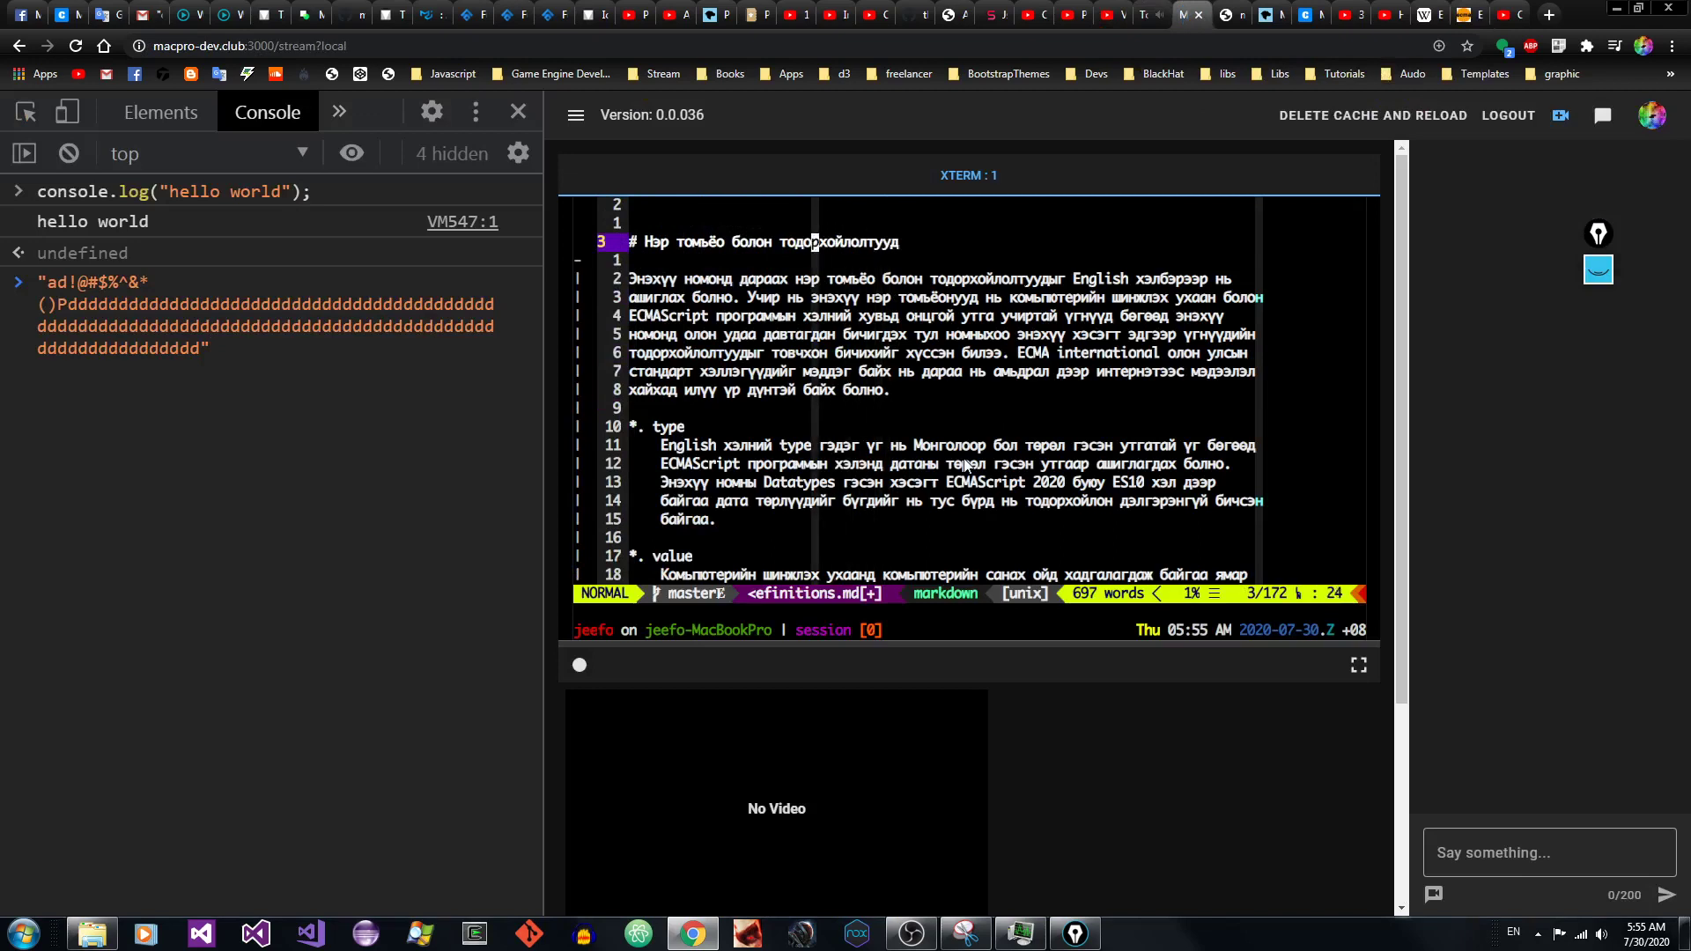
# Step: Look through the definitions notes from the opening heading down to the variable, constant and evaluation entries
pyautogui.press('}')
pyautogui.press('}')
pyautogui.press('}')
pyautogui.press('}')
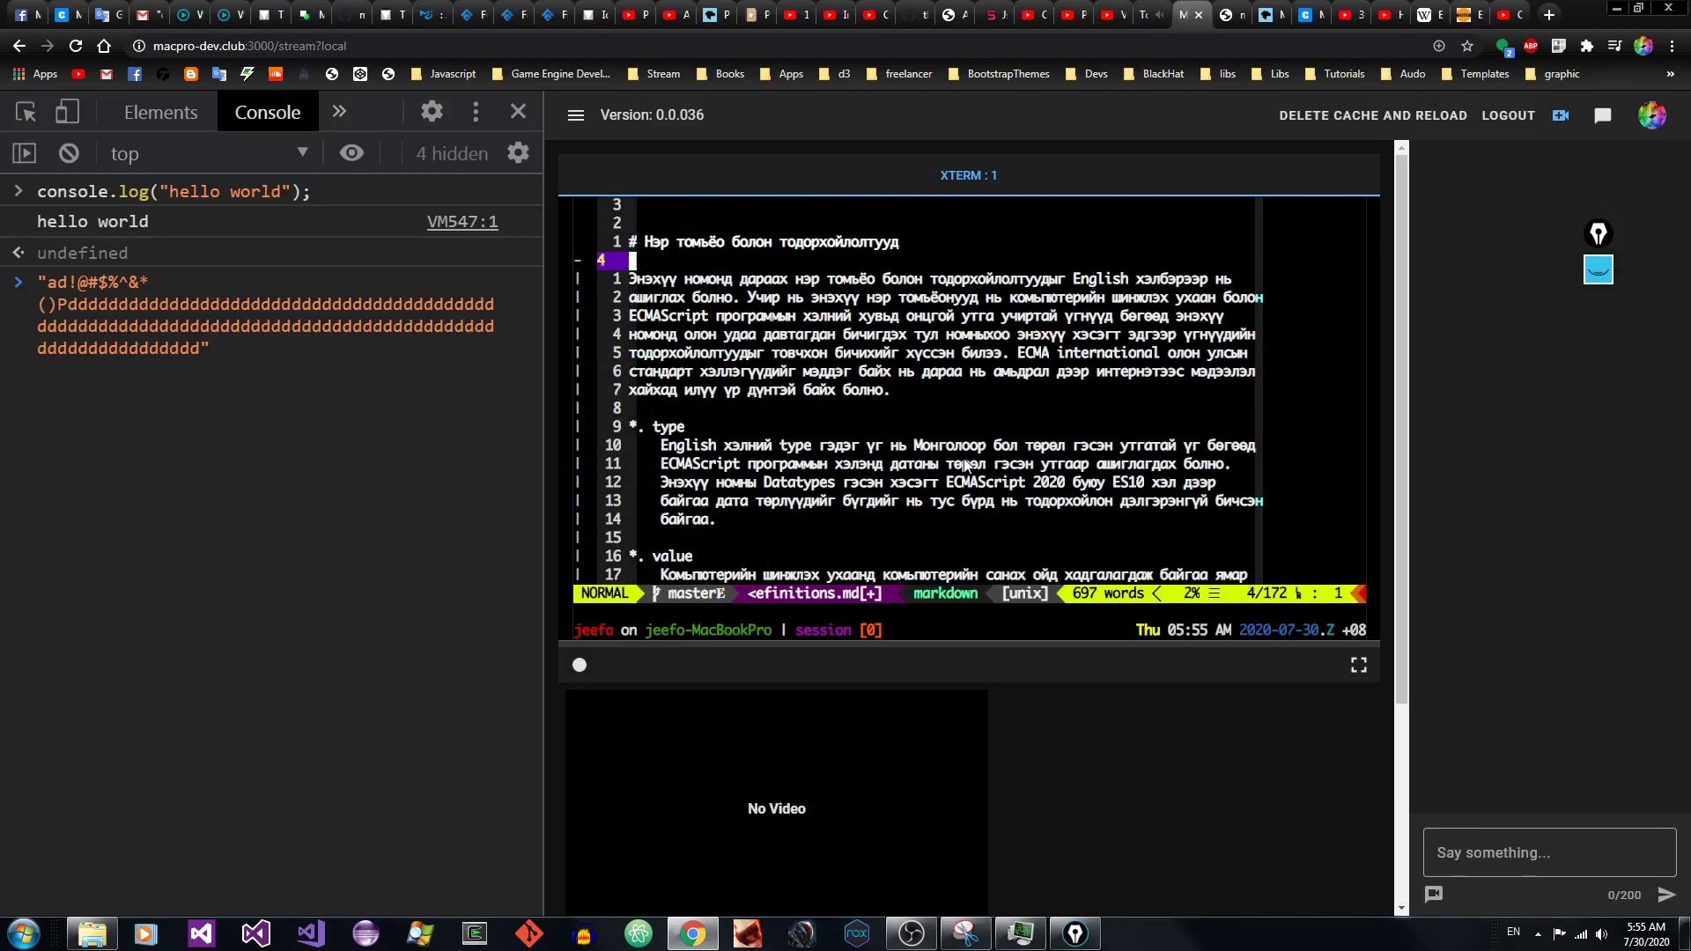
pyautogui.press('j')
pyautogui.press('j')
pyautogui.press('j')
pyautogui.press('j')
pyautogui.press('j')
pyautogui.press('j')
pyautogui.press('j')
pyautogui.press('j')
pyautogui.press('j')
pyautogui.press('j')
pyautogui.press('j')
pyautogui.press('j')
pyautogui.press('j')
pyautogui.press('j')
pyautogui.press('j')
pyautogui.press('j')
pyautogui.press('j')
pyautogui.press('j')
pyautogui.press('j')
pyautogui.press('j')
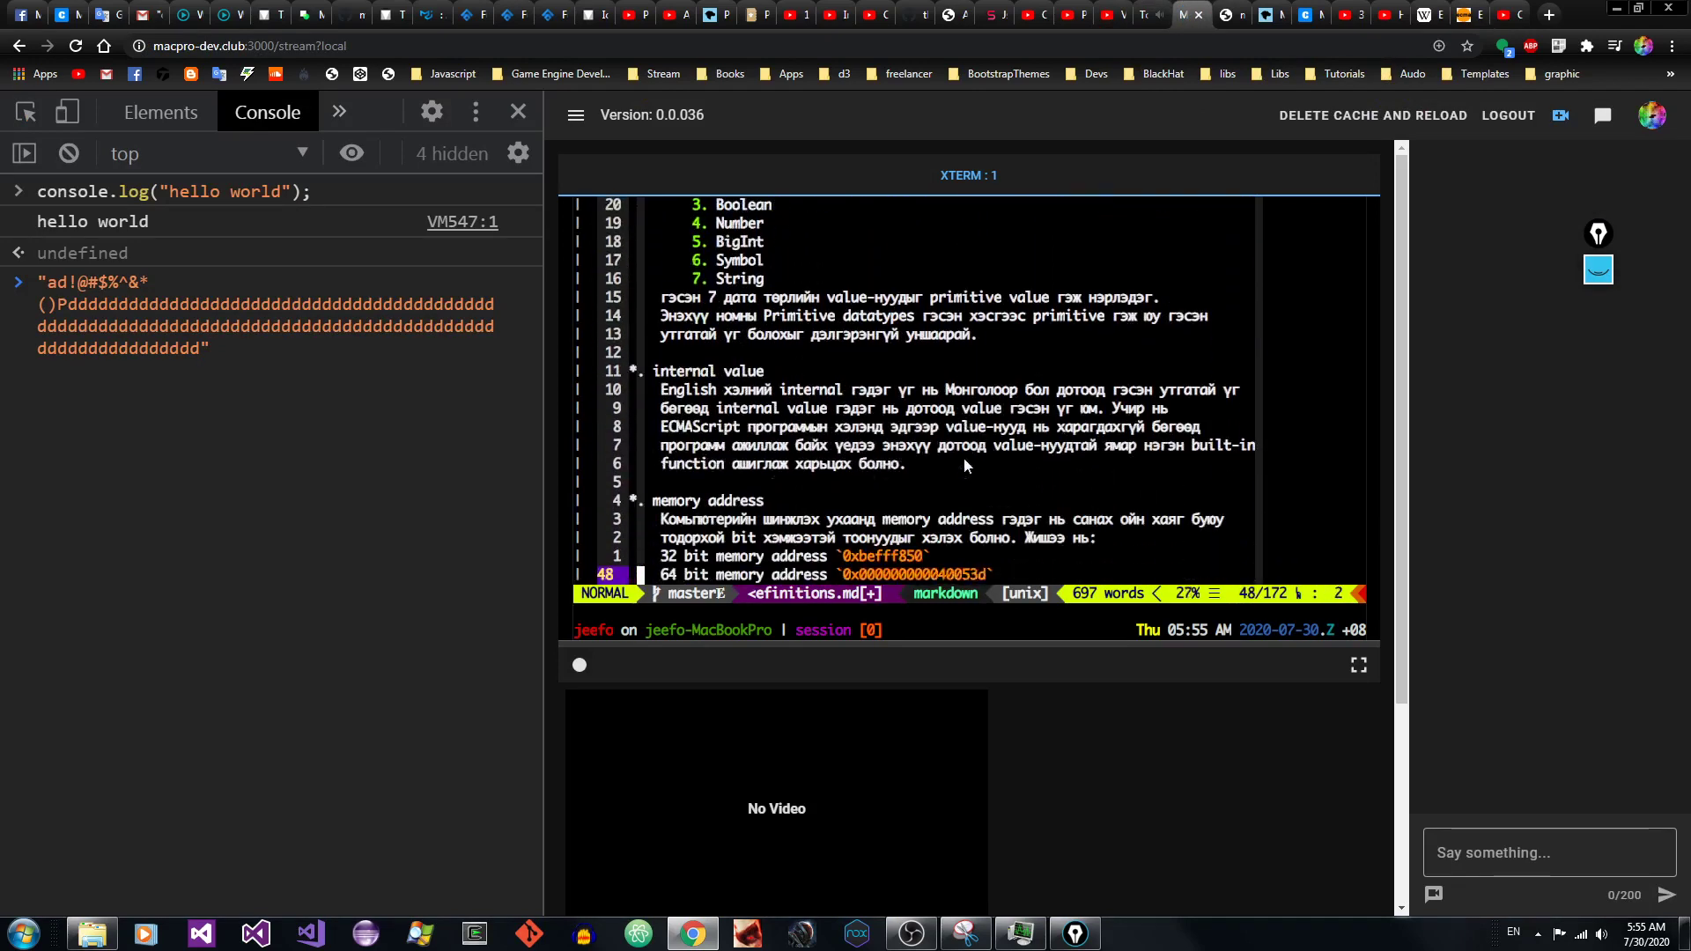
pyautogui.press('j')
pyautogui.press('j')
pyautogui.press('j')
pyautogui.press('j')
pyautogui.press('k')
pyautogui.press('k')
pyautogui.press('k')
pyautogui.press('k')
pyautogui.press('{')
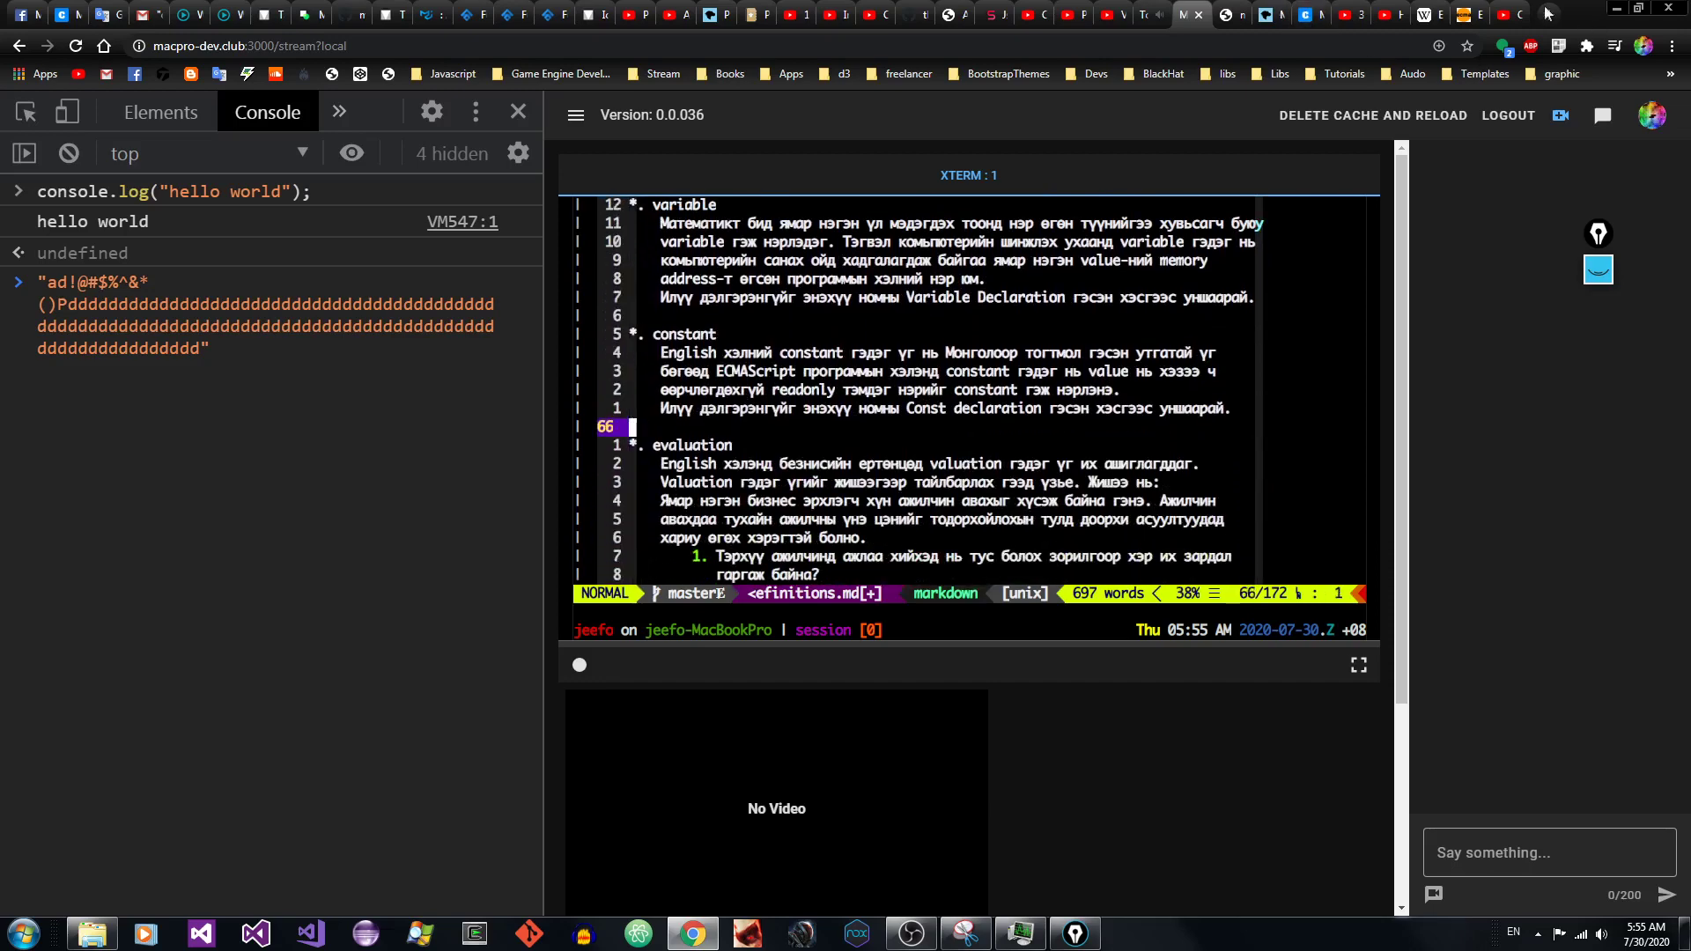
# Step: Browse the ECMAScript specification's table of contents down to its annexes and view the Colophon and Bibliography at the document's end
pyautogui.click(1464, 9)
pyautogui.moveTo(1684, 114); pyautogui.dragTo(1684, 147)
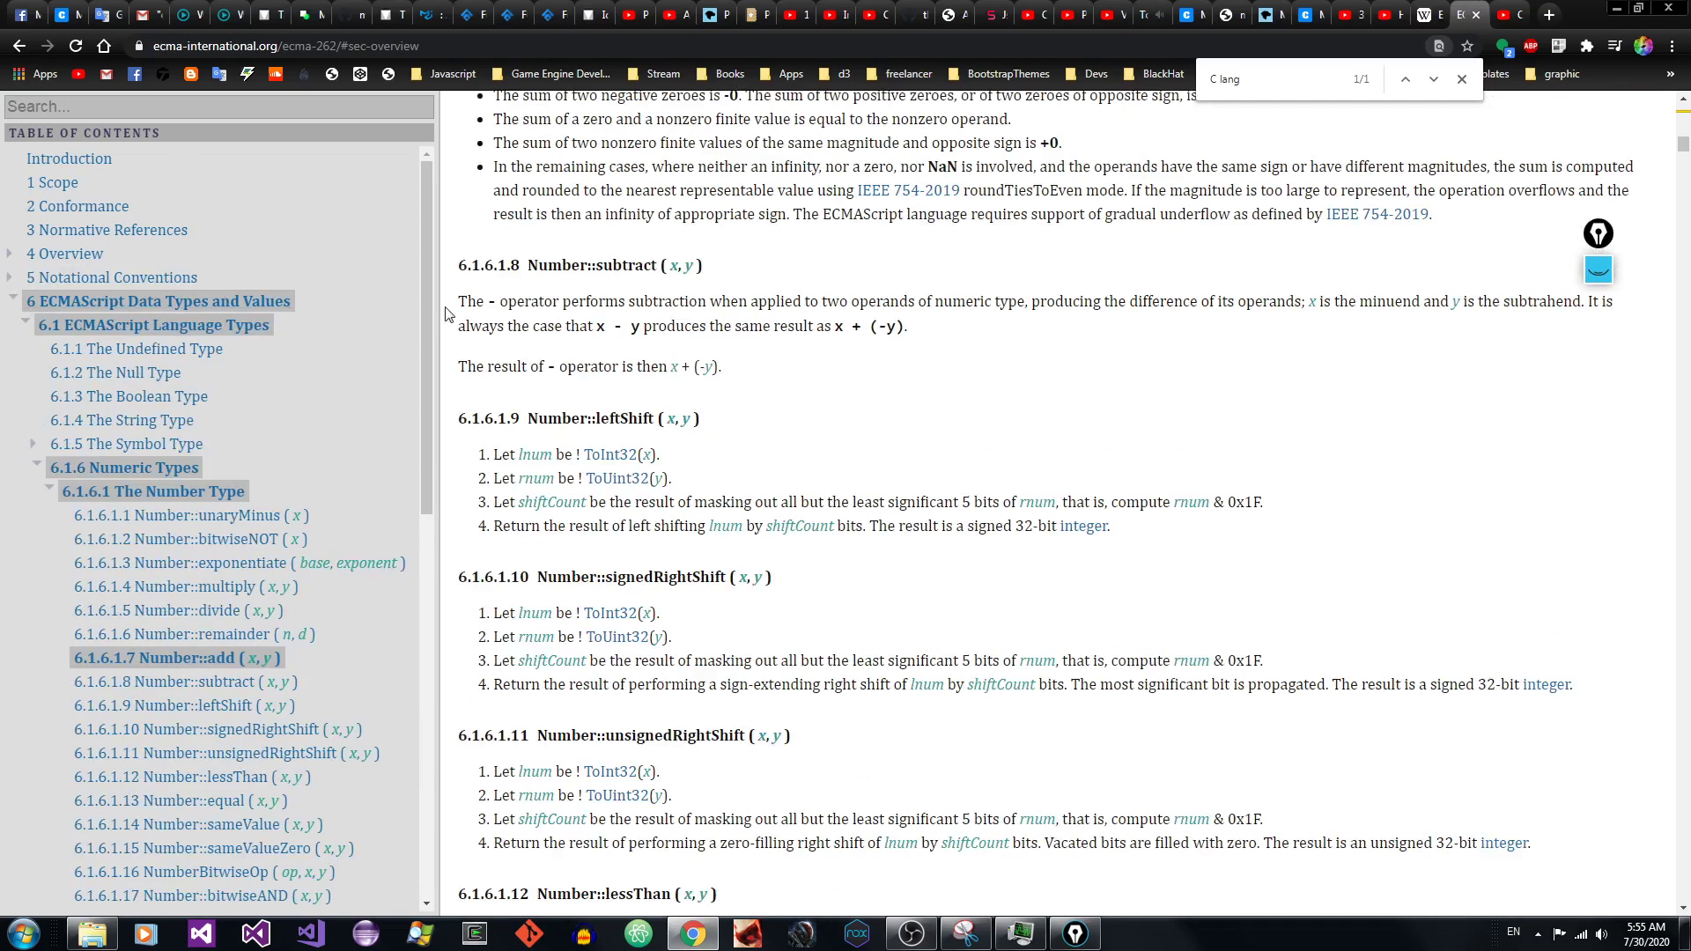
pyautogui.moveTo(430, 295); pyautogui.dragTo(394, 632)
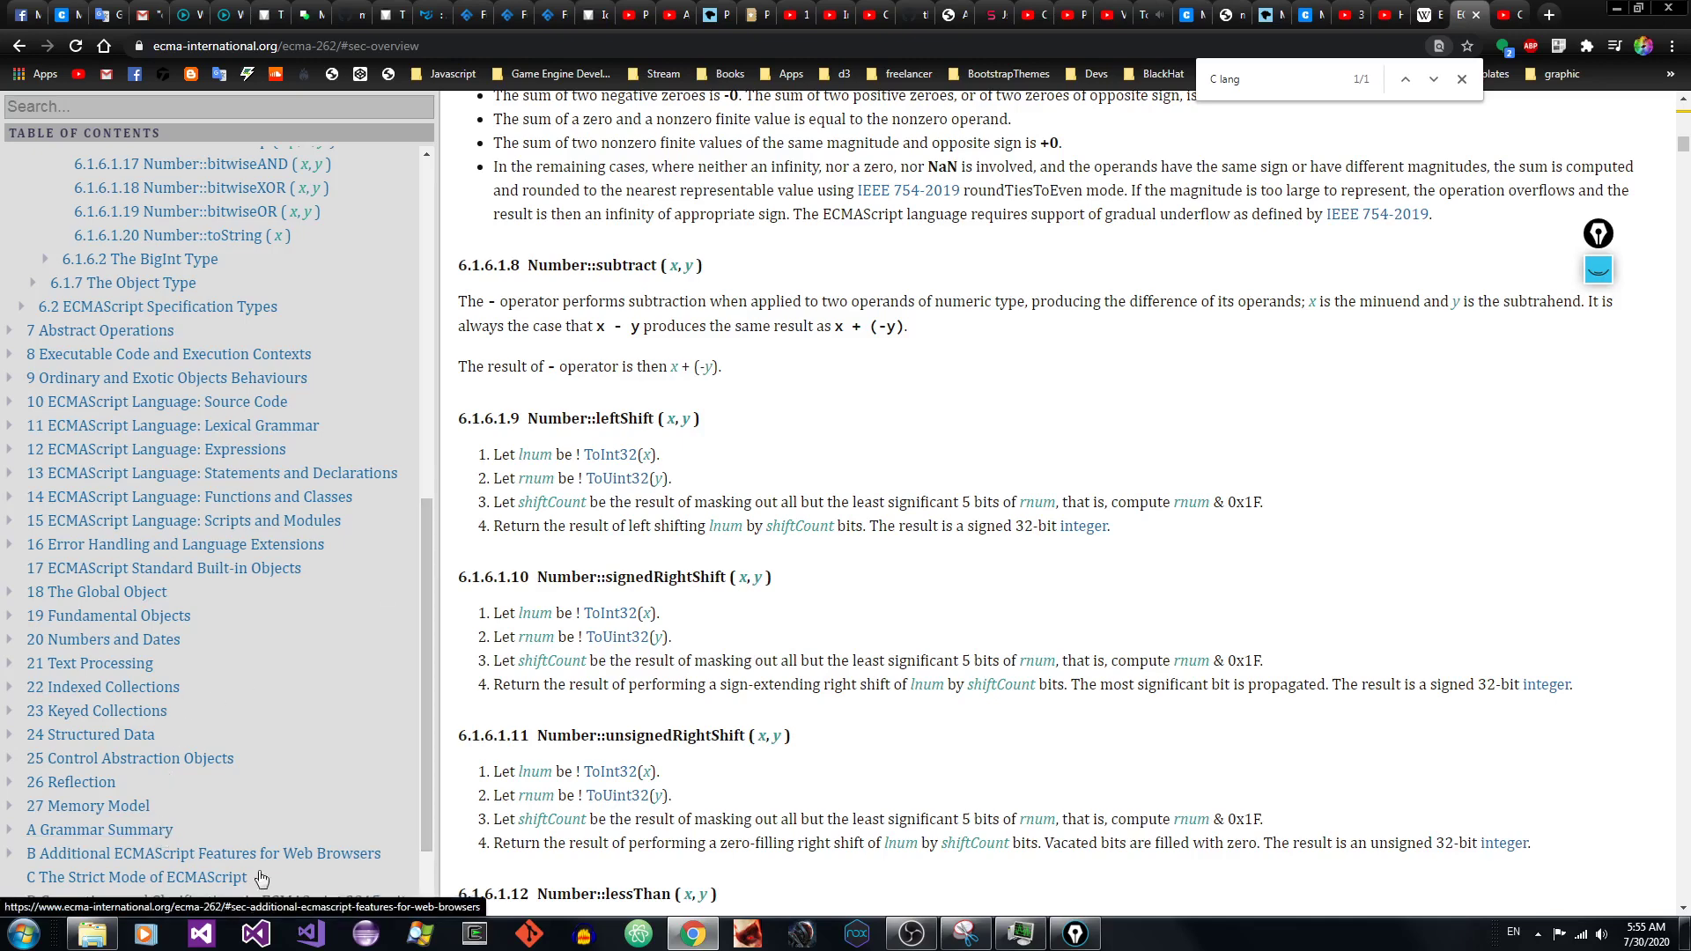
pyautogui.moveTo(421, 658); pyautogui.dragTo(405, 762)
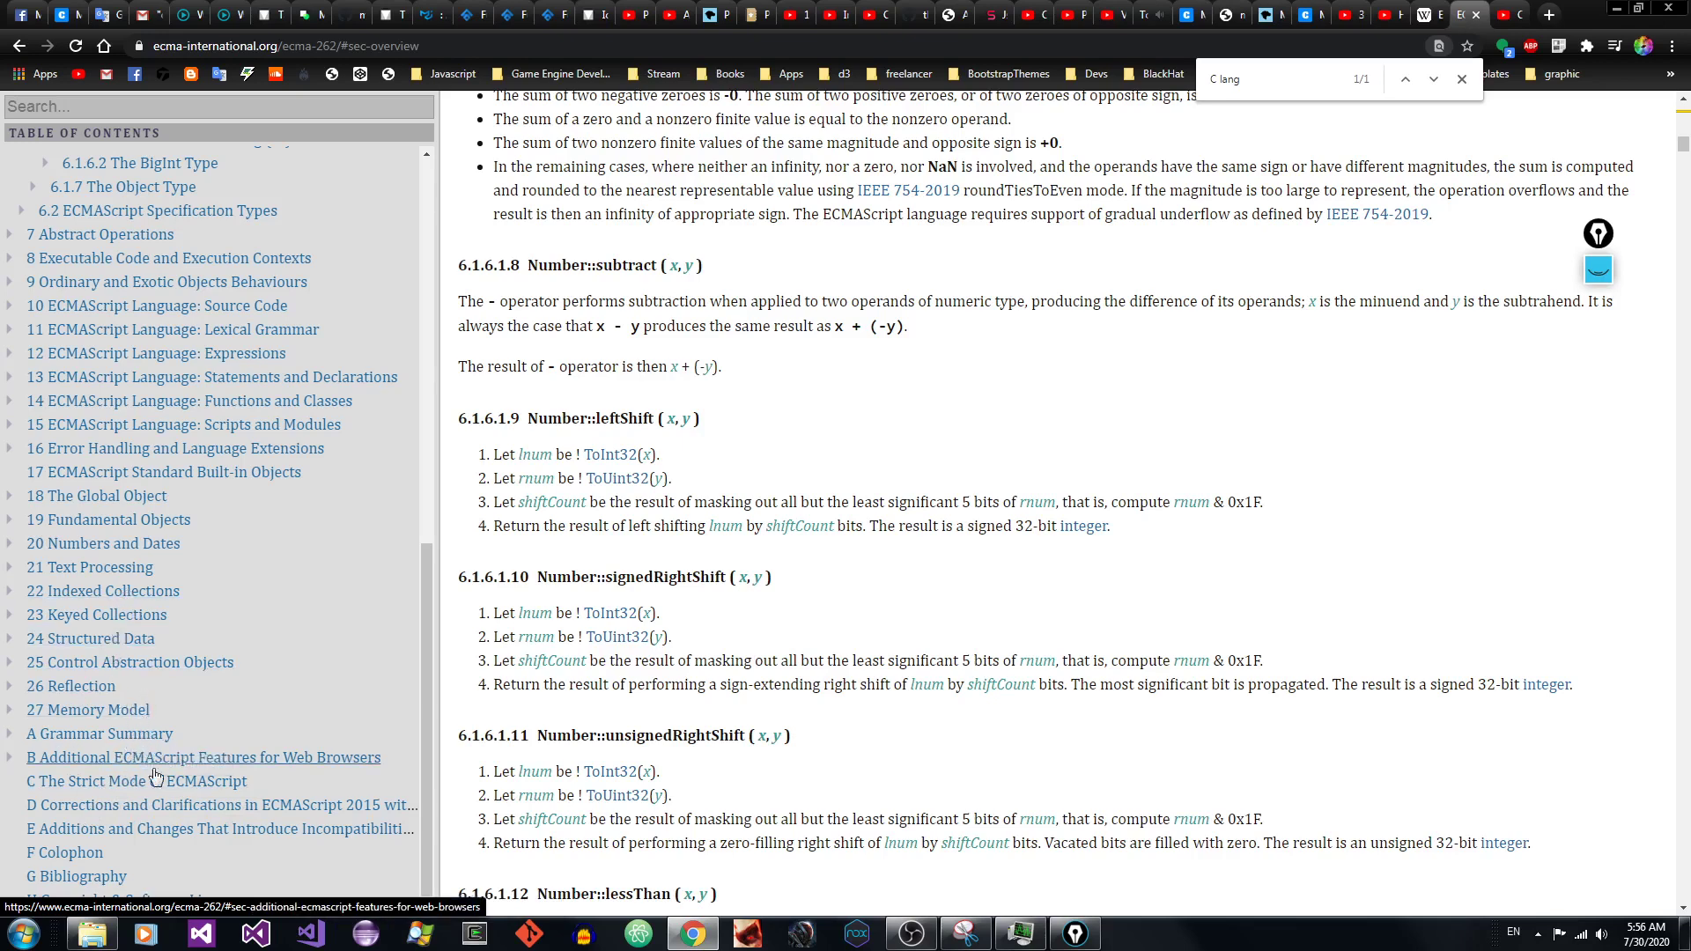
pyautogui.moveTo(1683, 145); pyautogui.dragTo(1686, 889)
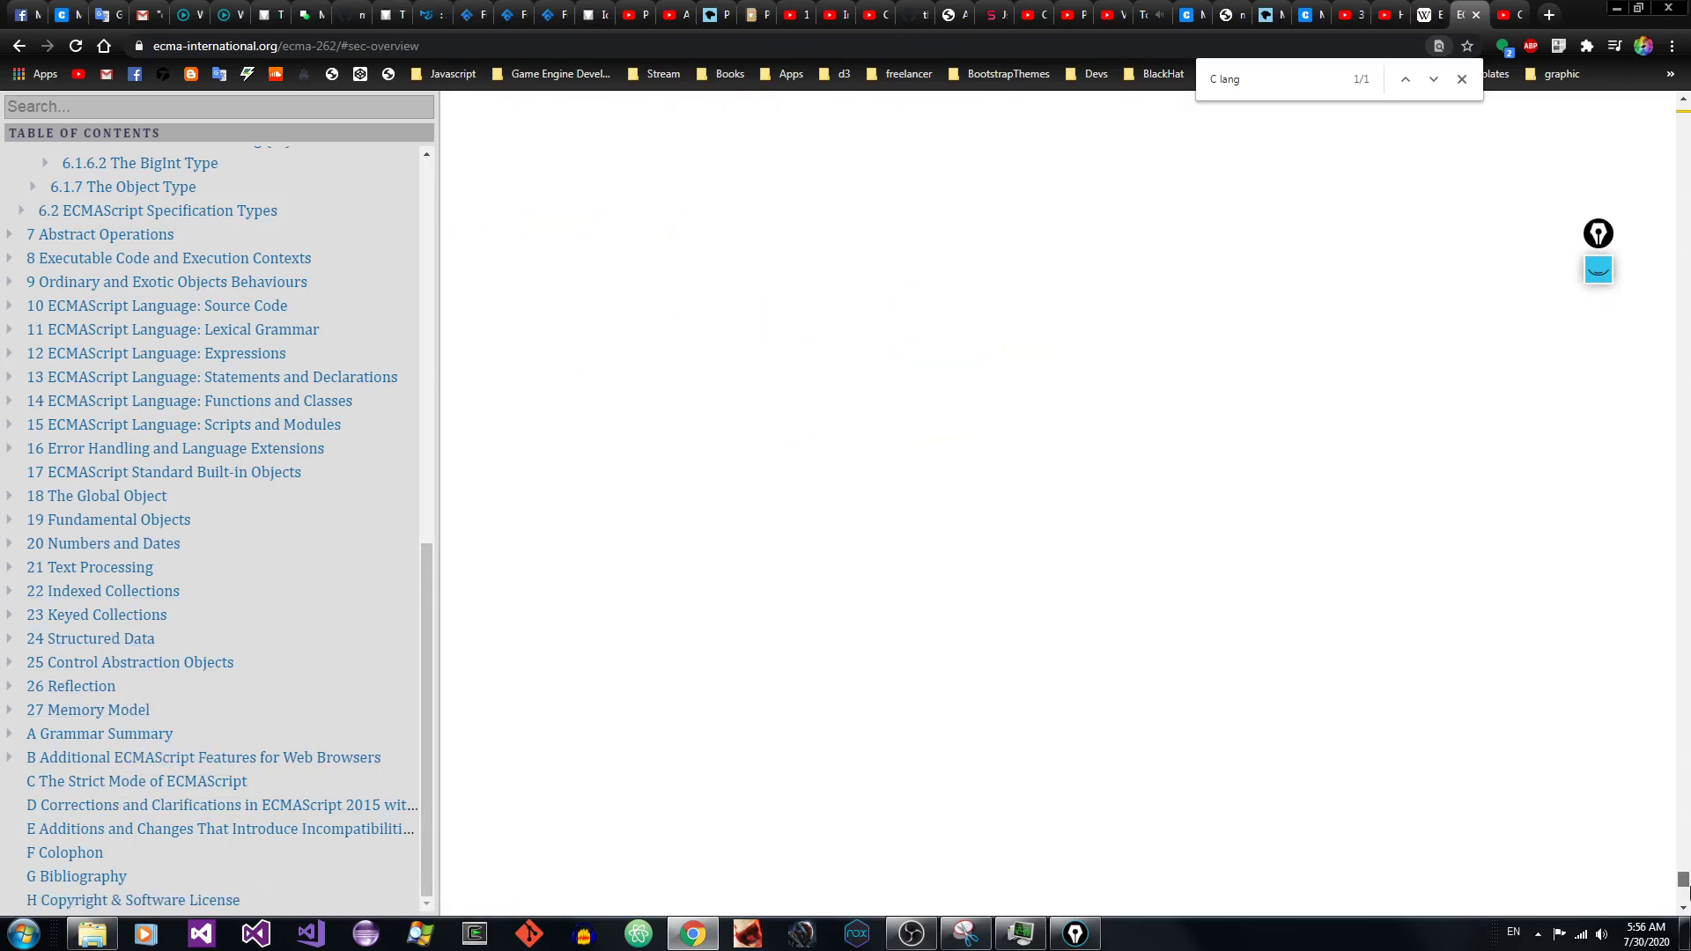
pyautogui.scroll(20, 1113, 372)
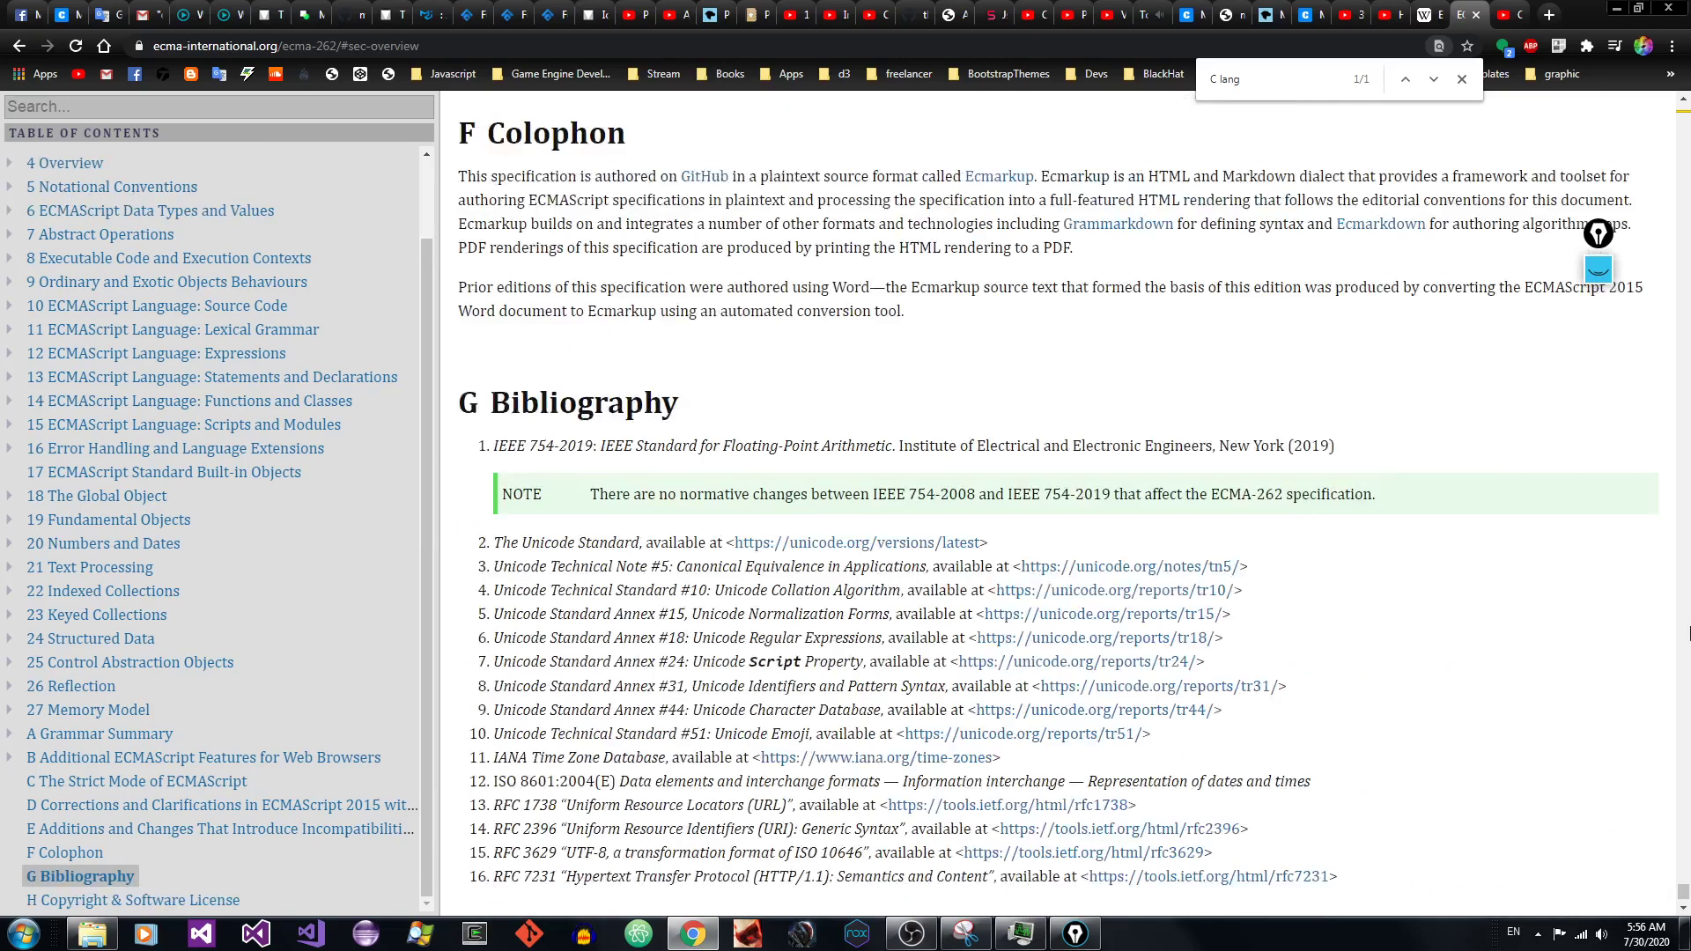
# Step: Search the specification for "appendex", check the word's spelling in a temporary browser page and correct the search to "appendix"
pyautogui.hotkey('ctrl', 'f')
pyautogui.write('appendex')
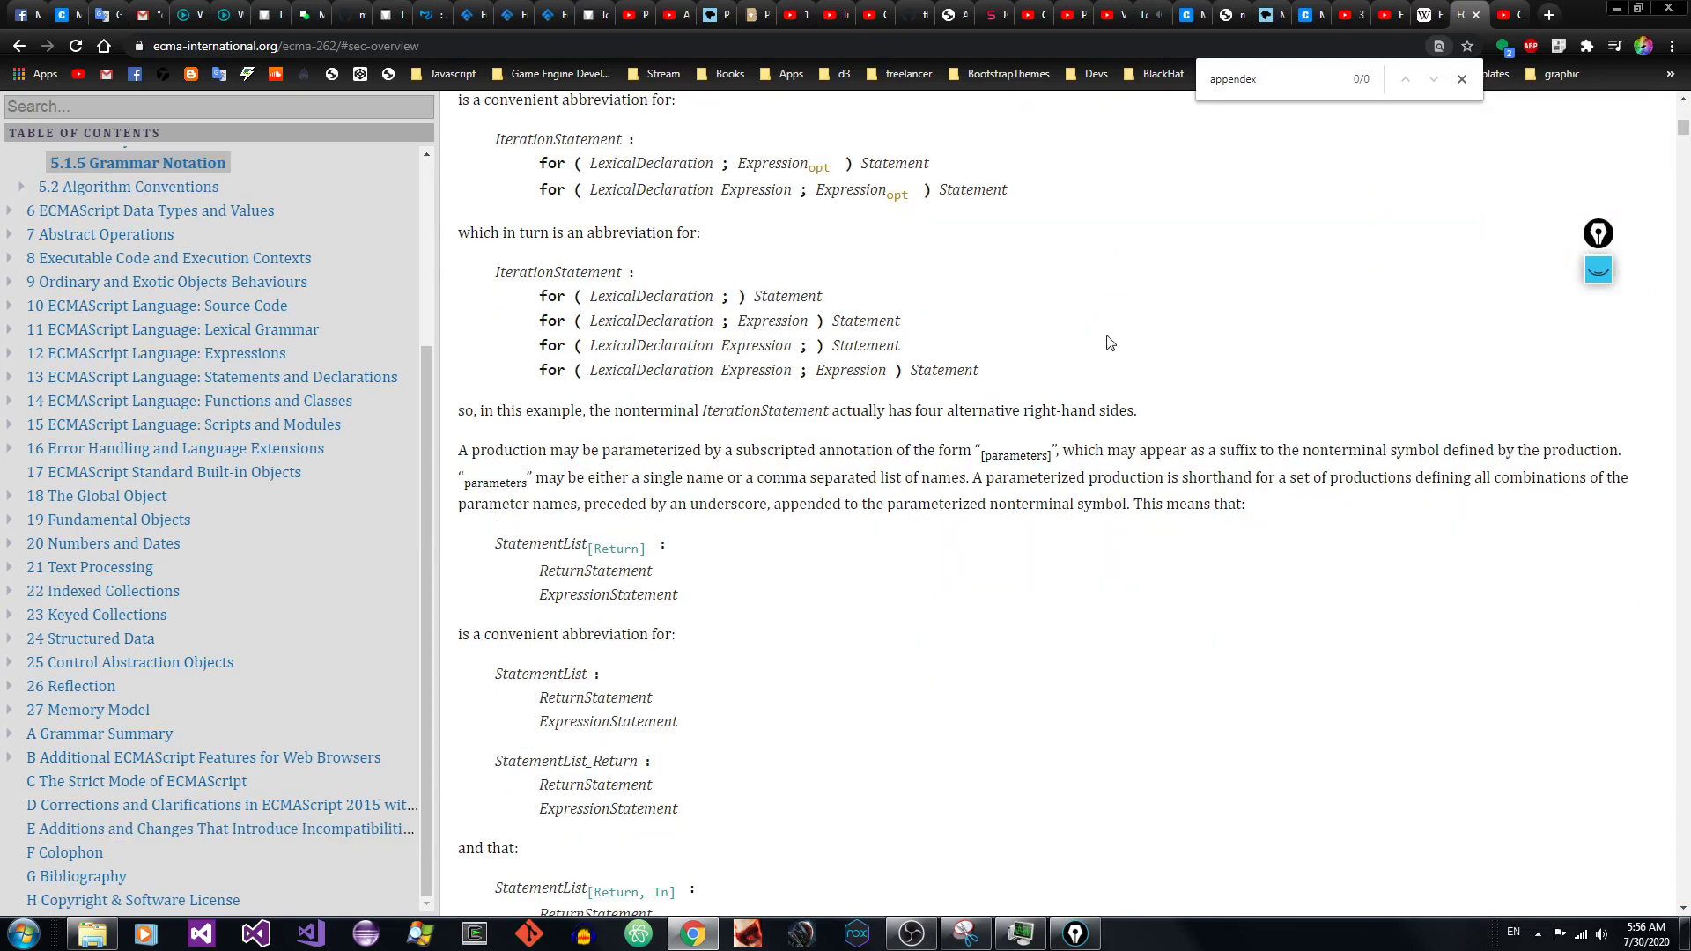
pyautogui.click(1549, 14)
pyautogui.write('append')
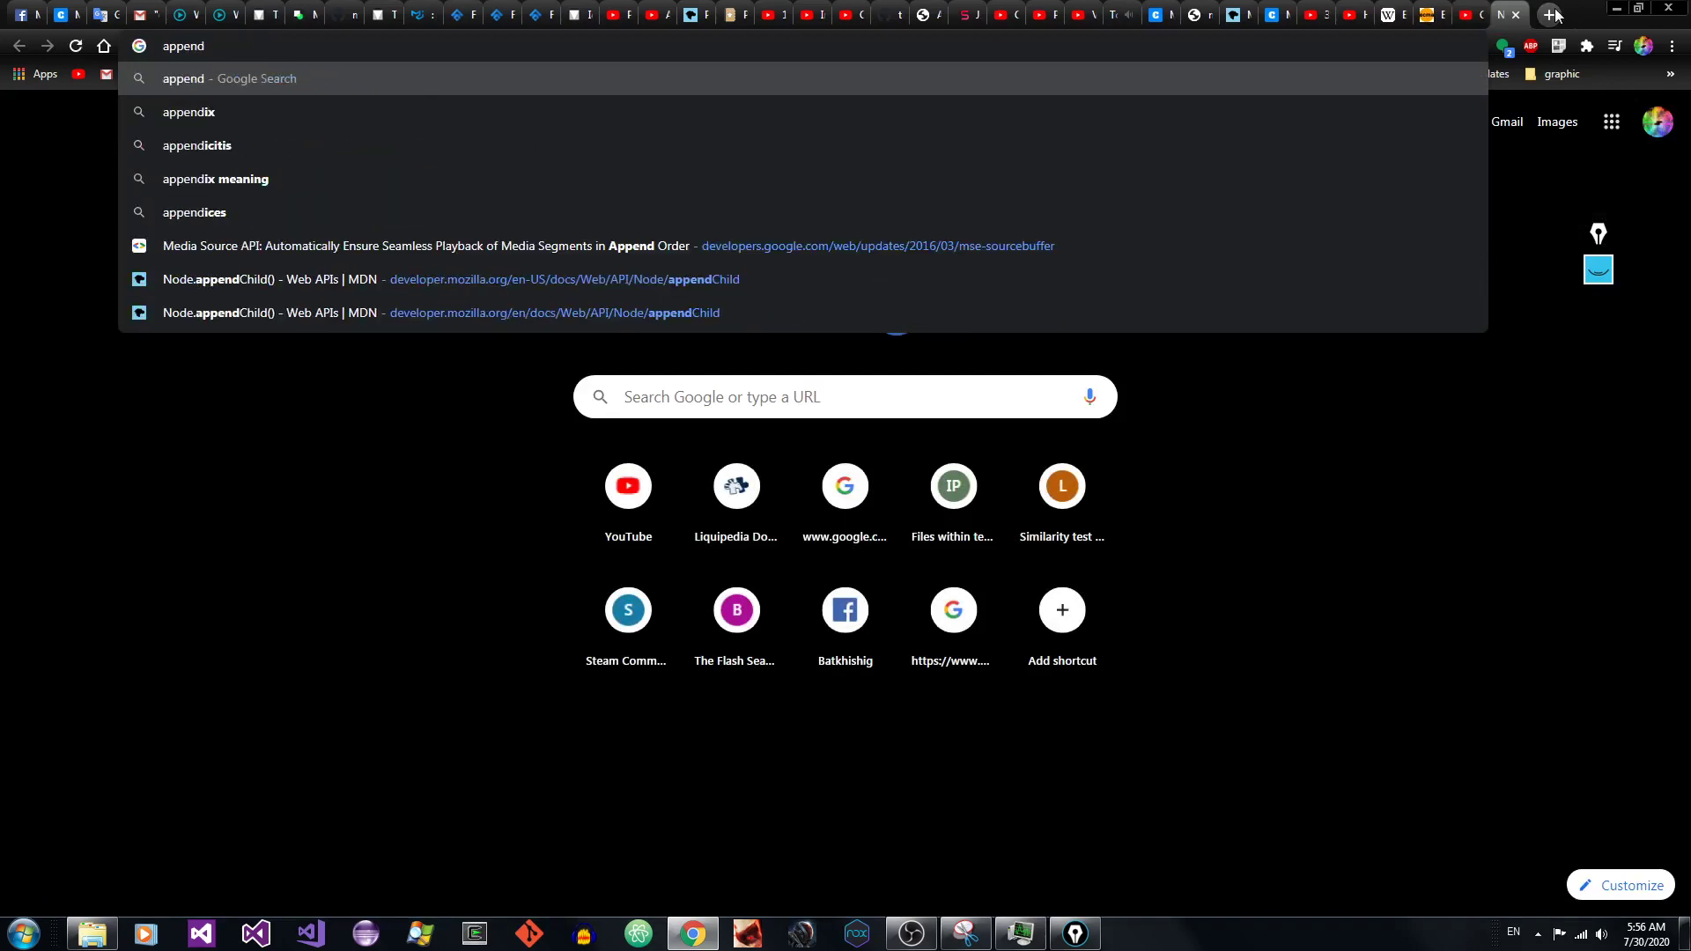
pyautogui.write('ix')
pyautogui.hotkey('ctrl', 'w')
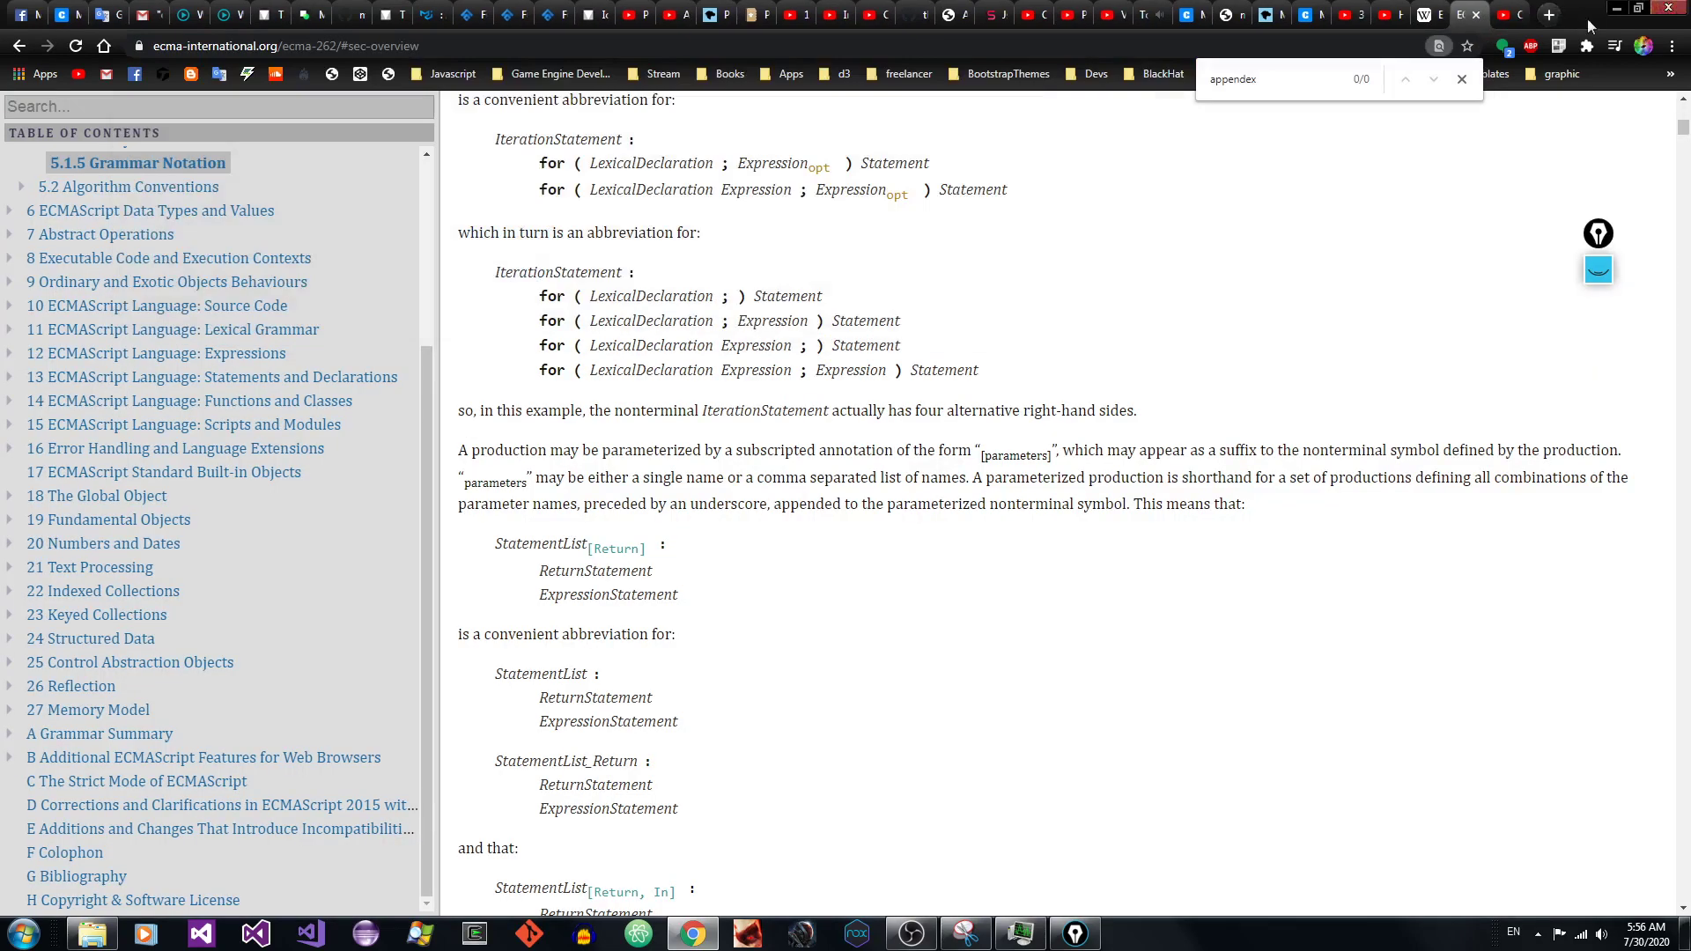
pyautogui.press('BackSpace')
pyautogui.press('BackSpace')
pyautogui.write('ix')
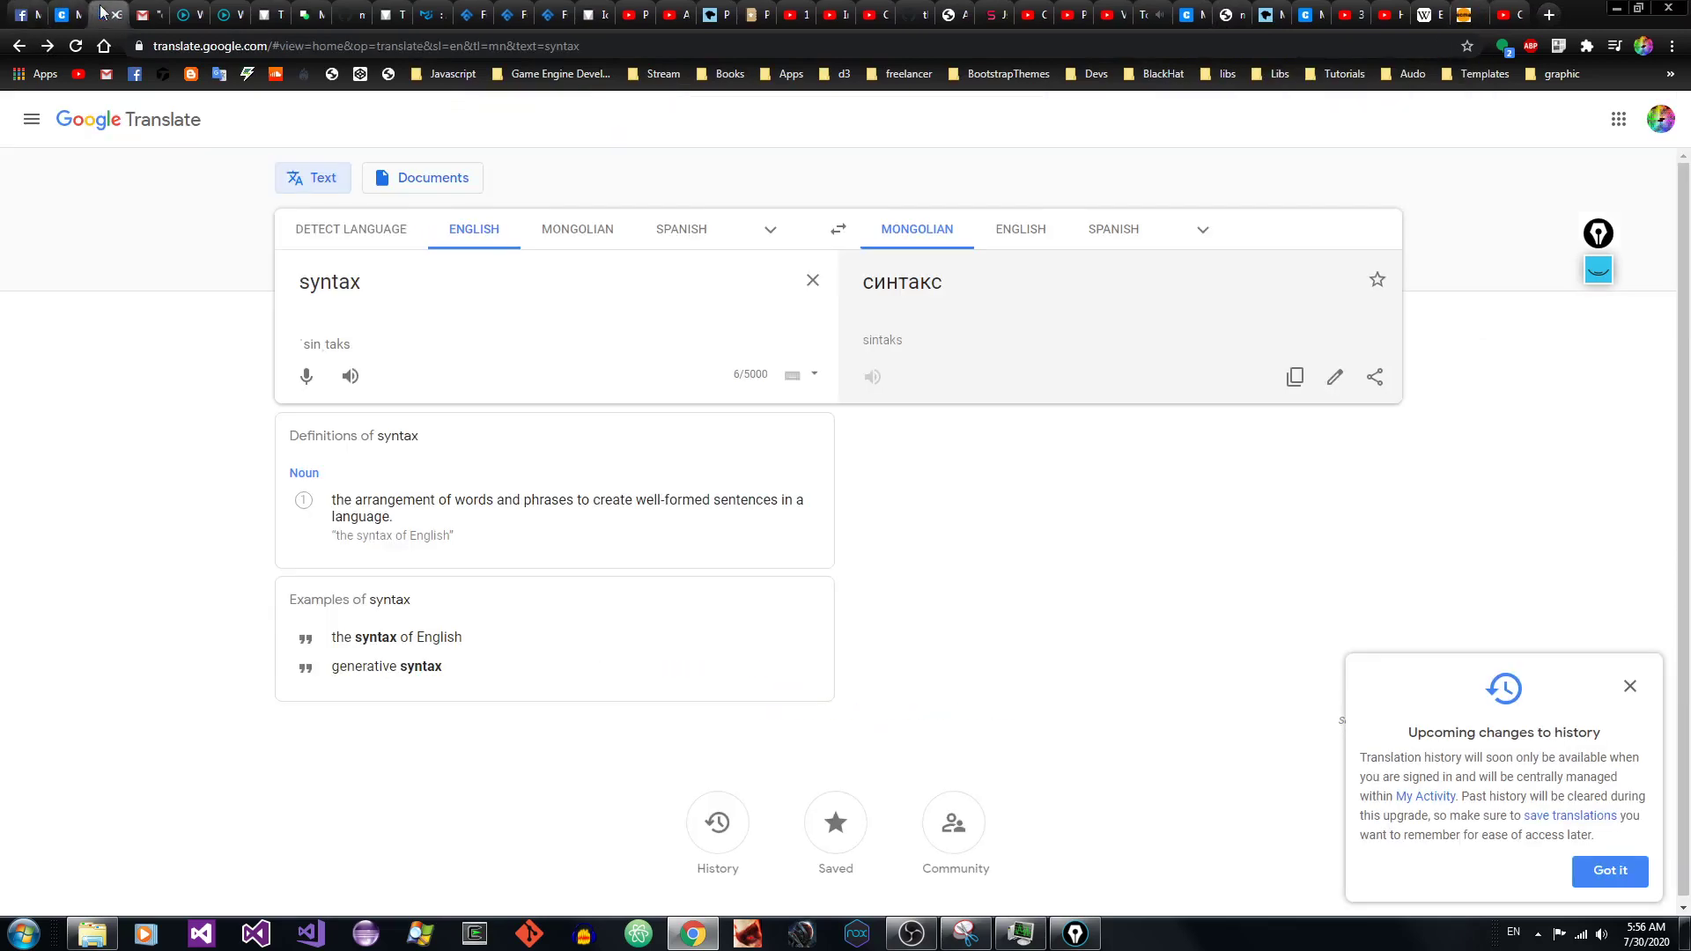
# Step: Translate "appendix" from English to Mongolian in Google Translate
pyautogui.click(104, 14)
pyautogui.hotkey('ctrl', 'a')
pyautogui.write('appendix')
pyautogui.click(1135, 350)
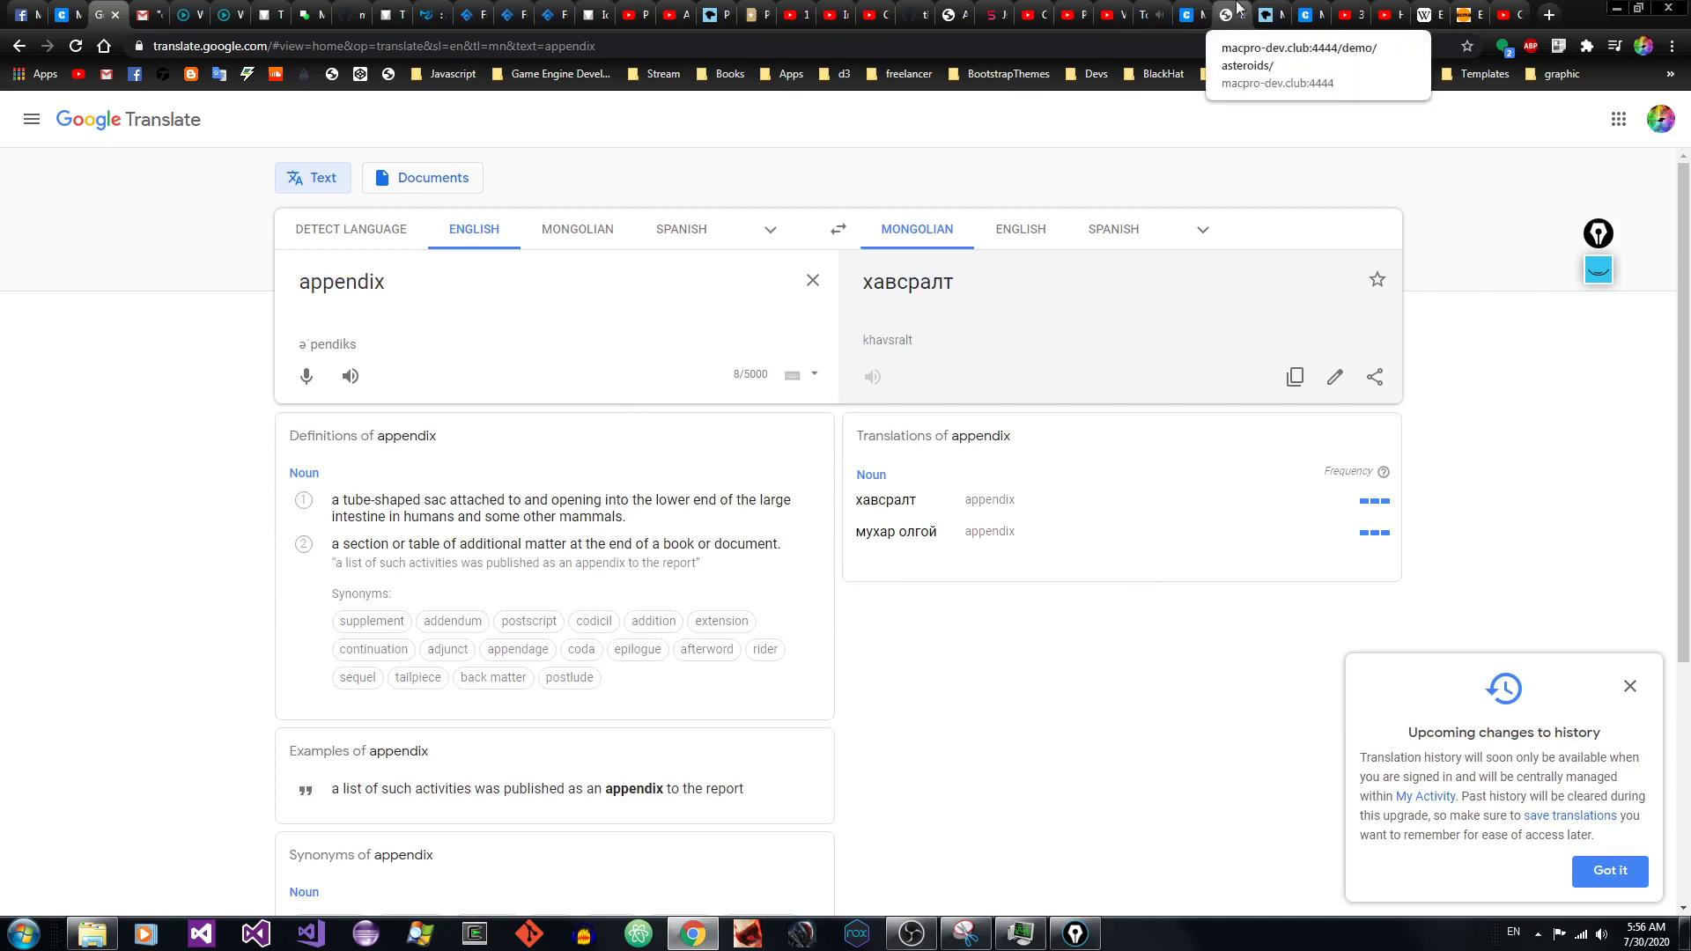
# Step: Open the Asterisk: The Definitive Guide PDF and search it for "appendix"
pyautogui.click(960, 9)
pyautogui.click(1682, 251)
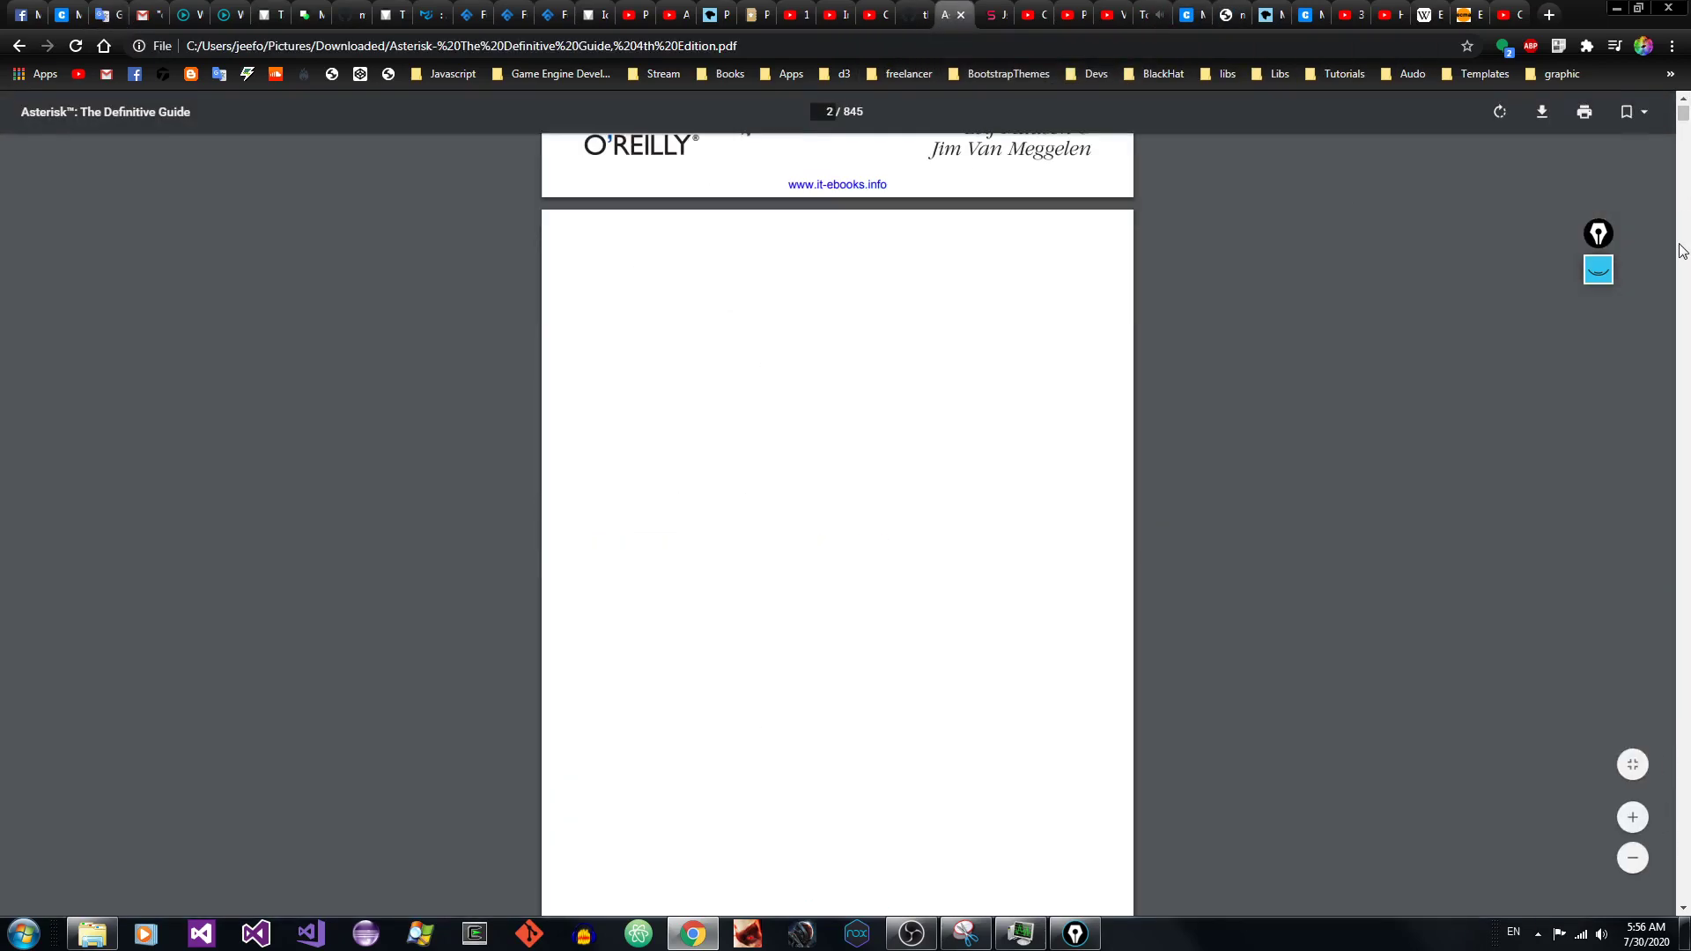
pyautogui.click(1689, 248)
pyautogui.click(1688, 247)
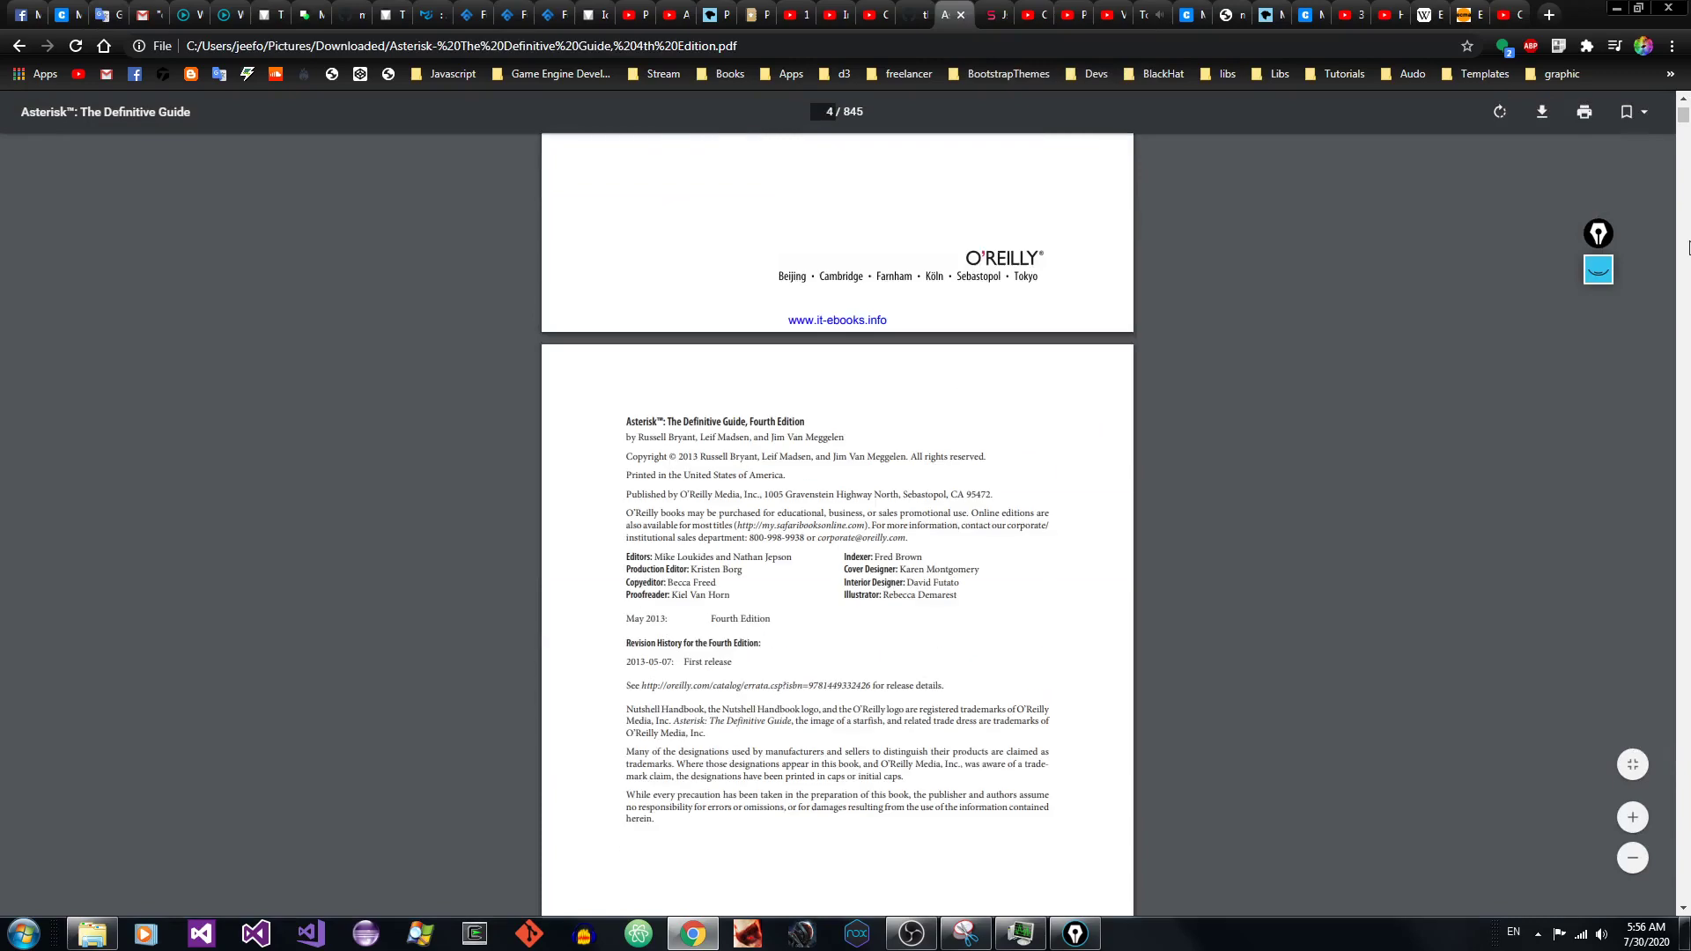
pyautogui.hotkey('ctrl', 'f')
pyautogui.write('appendix')
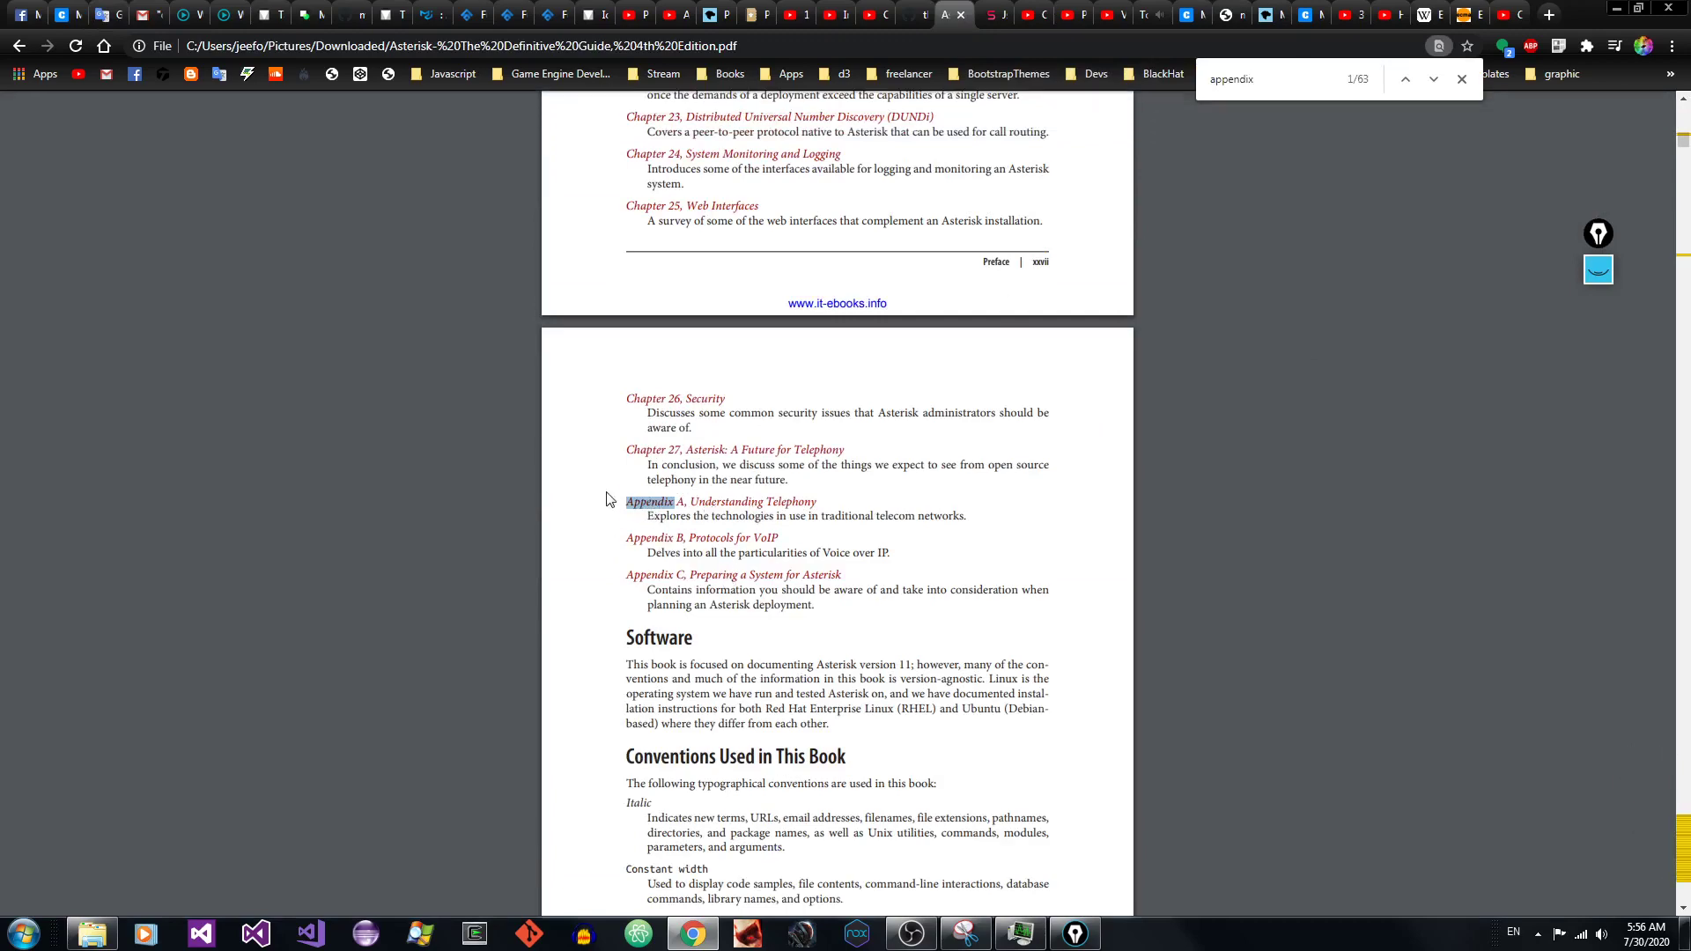
# Step: Revisit the lettered annexes in the ECMAScript specification's contents list and return to the notes editor's browser page
pyautogui.click(1187, 14)
pyautogui.click(1464, 14)
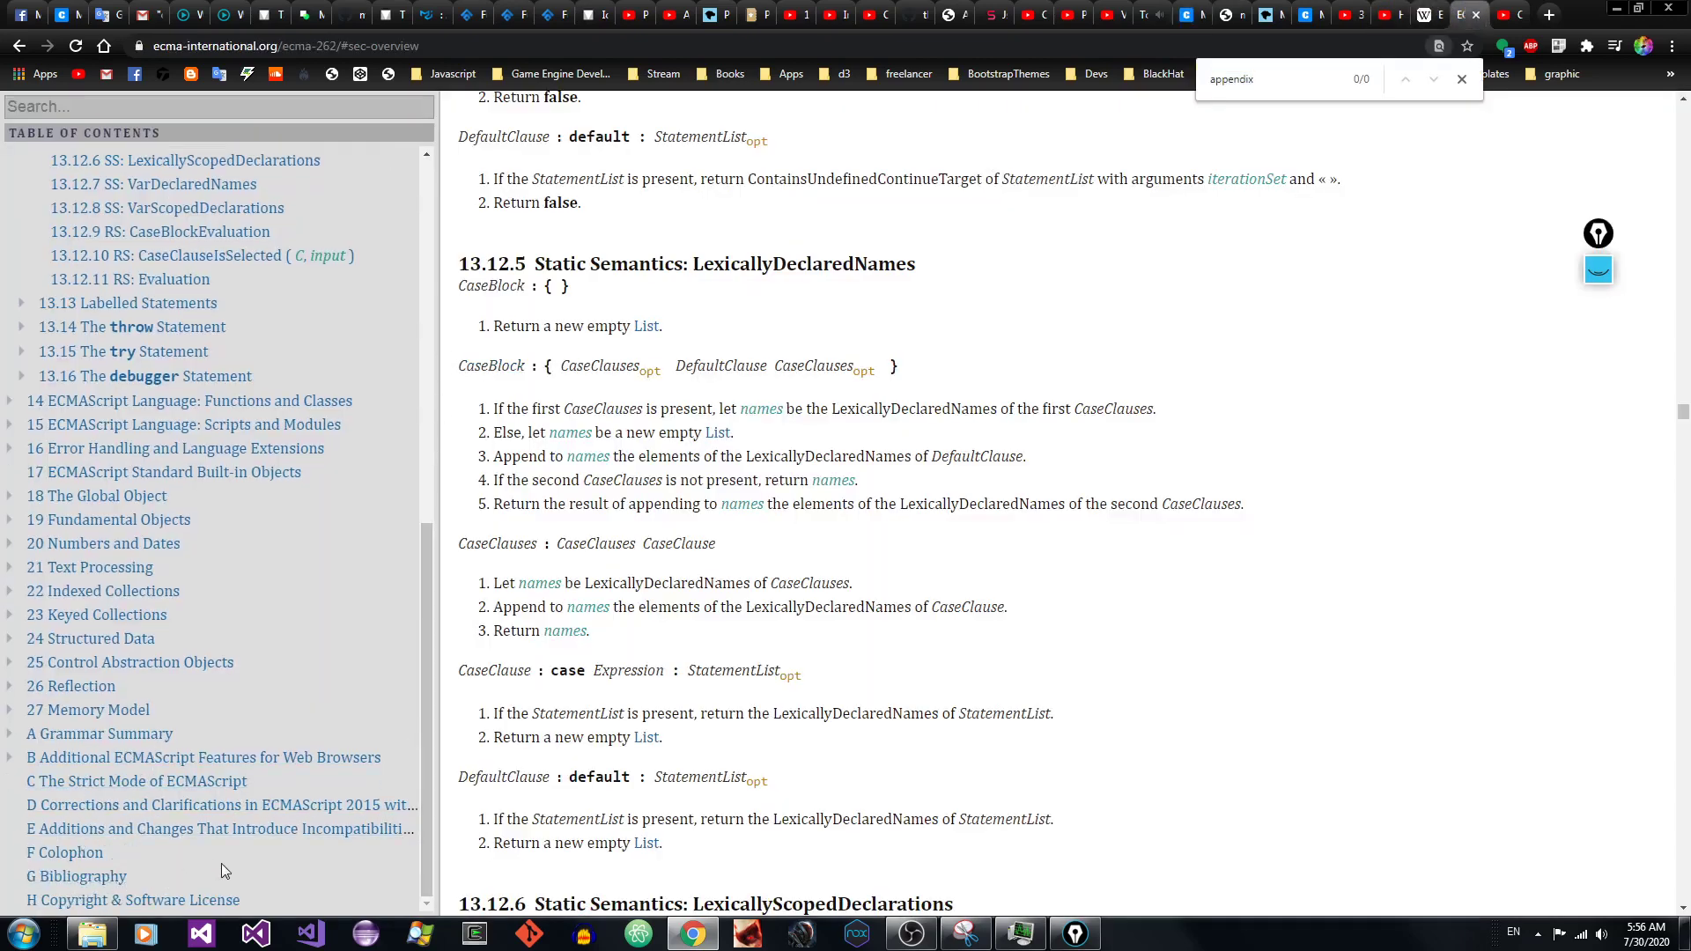
pyautogui.click(1186, 9)
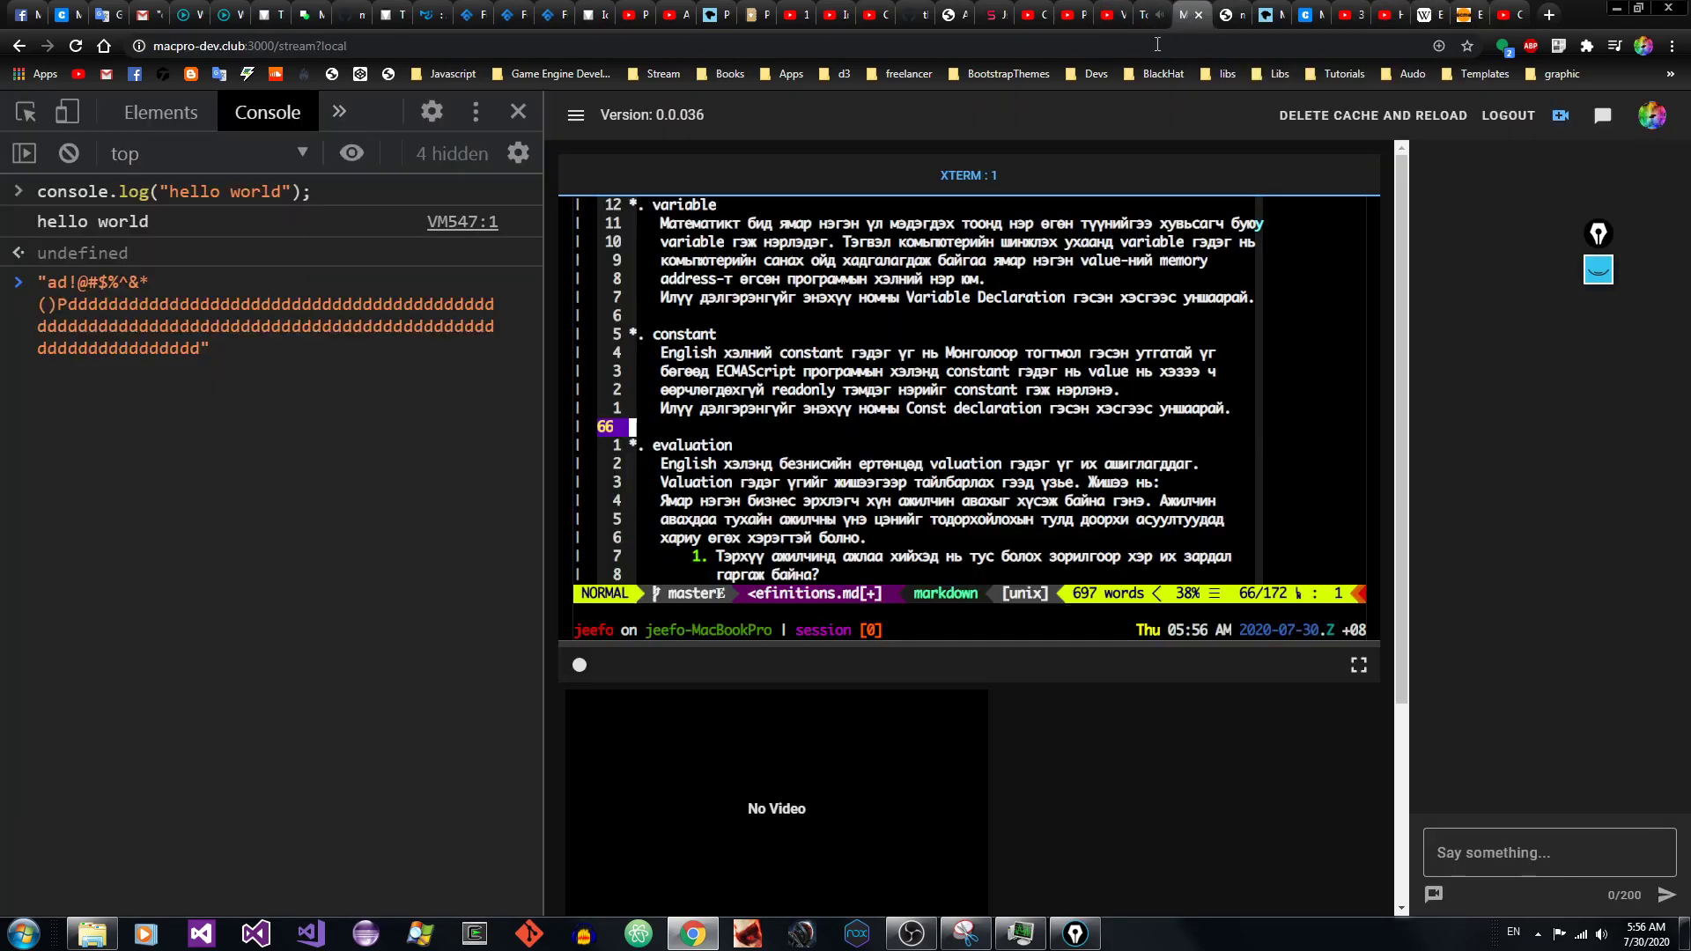
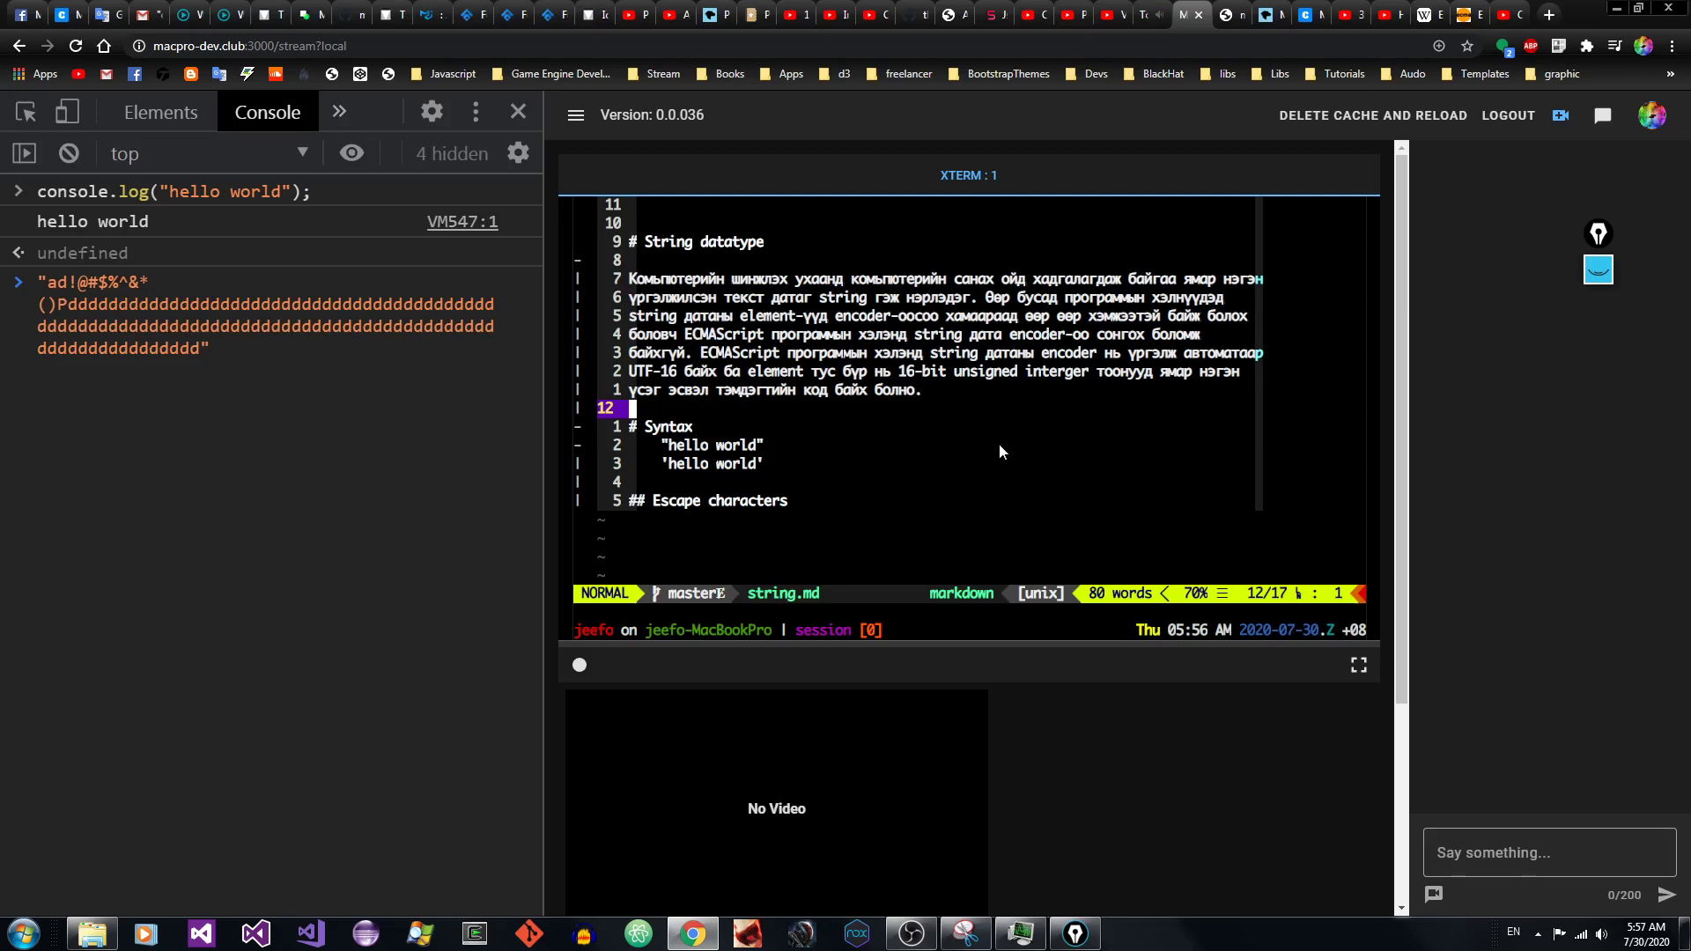
# Step: Move up and back down through the String datatype paragraph of string.md to review it
pyautogui.press('k')
pyautogui.press('k')
pyautogui.press('k')
pyautogui.press('k')
pyautogui.press('k')
pyautogui.press('k')
pyautogui.press('k')
pyautogui.press('j')
pyautogui.press('j')
pyautogui.press('j')
pyautogui.press('j')
pyautogui.press('j')
pyautogui.press('j')
pyautogui.press('j')
# Step: Highlight the Mongolian translation "хавсралт" and the first definition of appendix in Google Translate
pyautogui.click(104, 14)
pyautogui.click(936, 298)
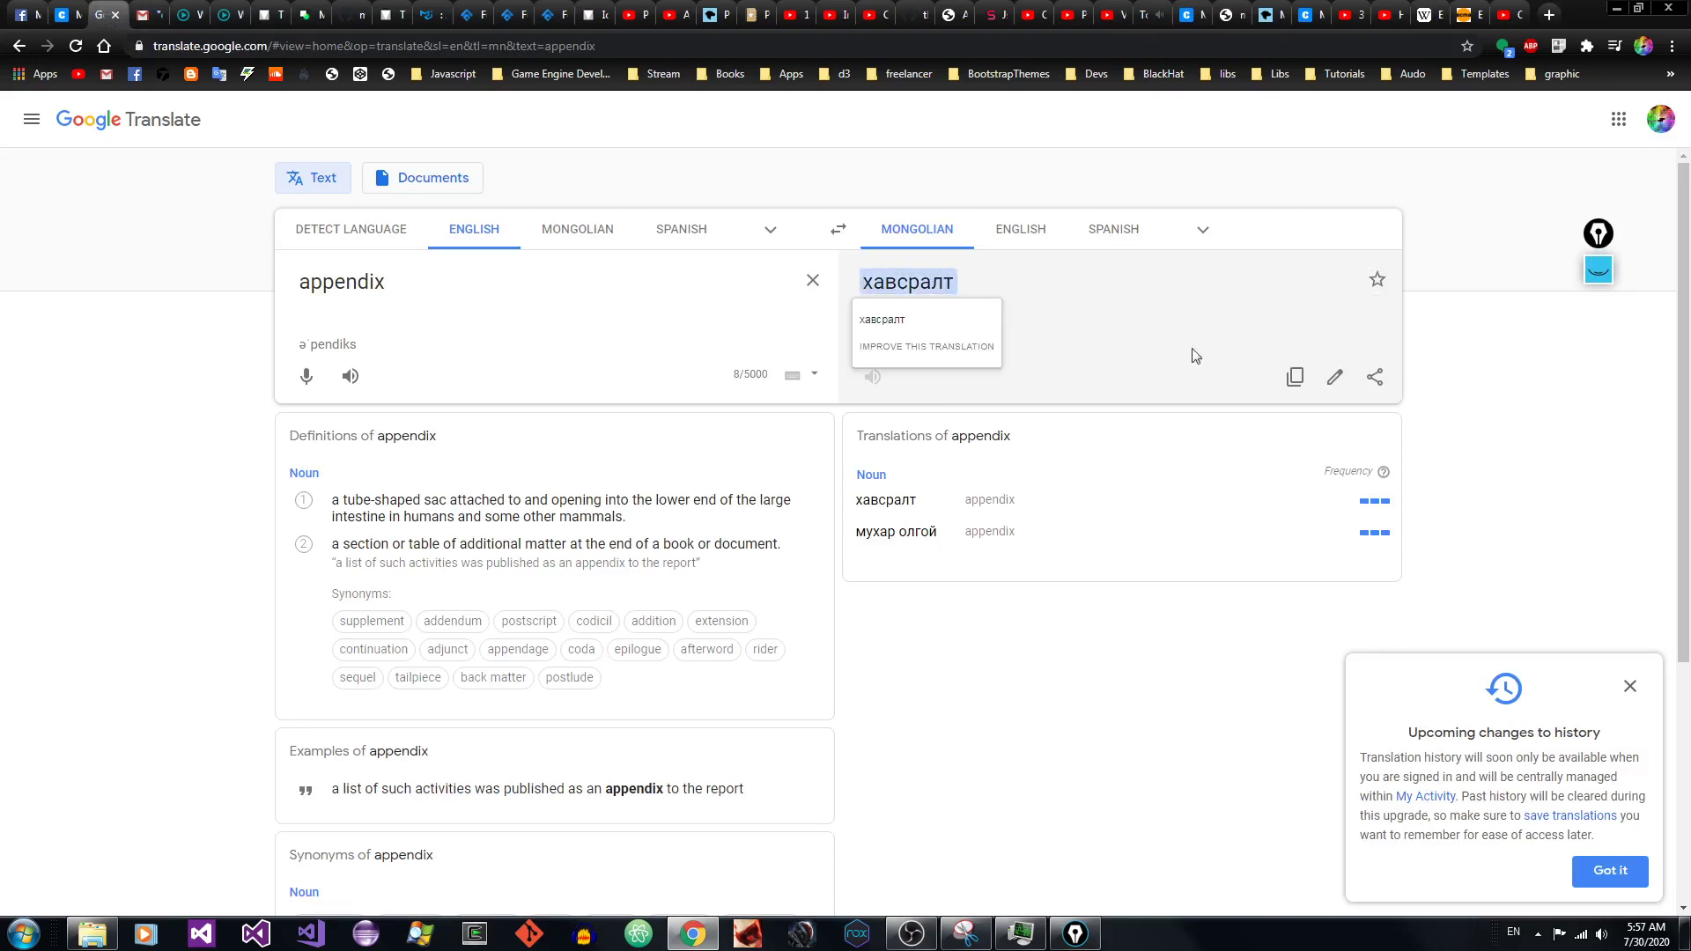
pyautogui.moveTo(379, 519); pyautogui.dragTo(325, 493)
pyautogui.click(667, 520)
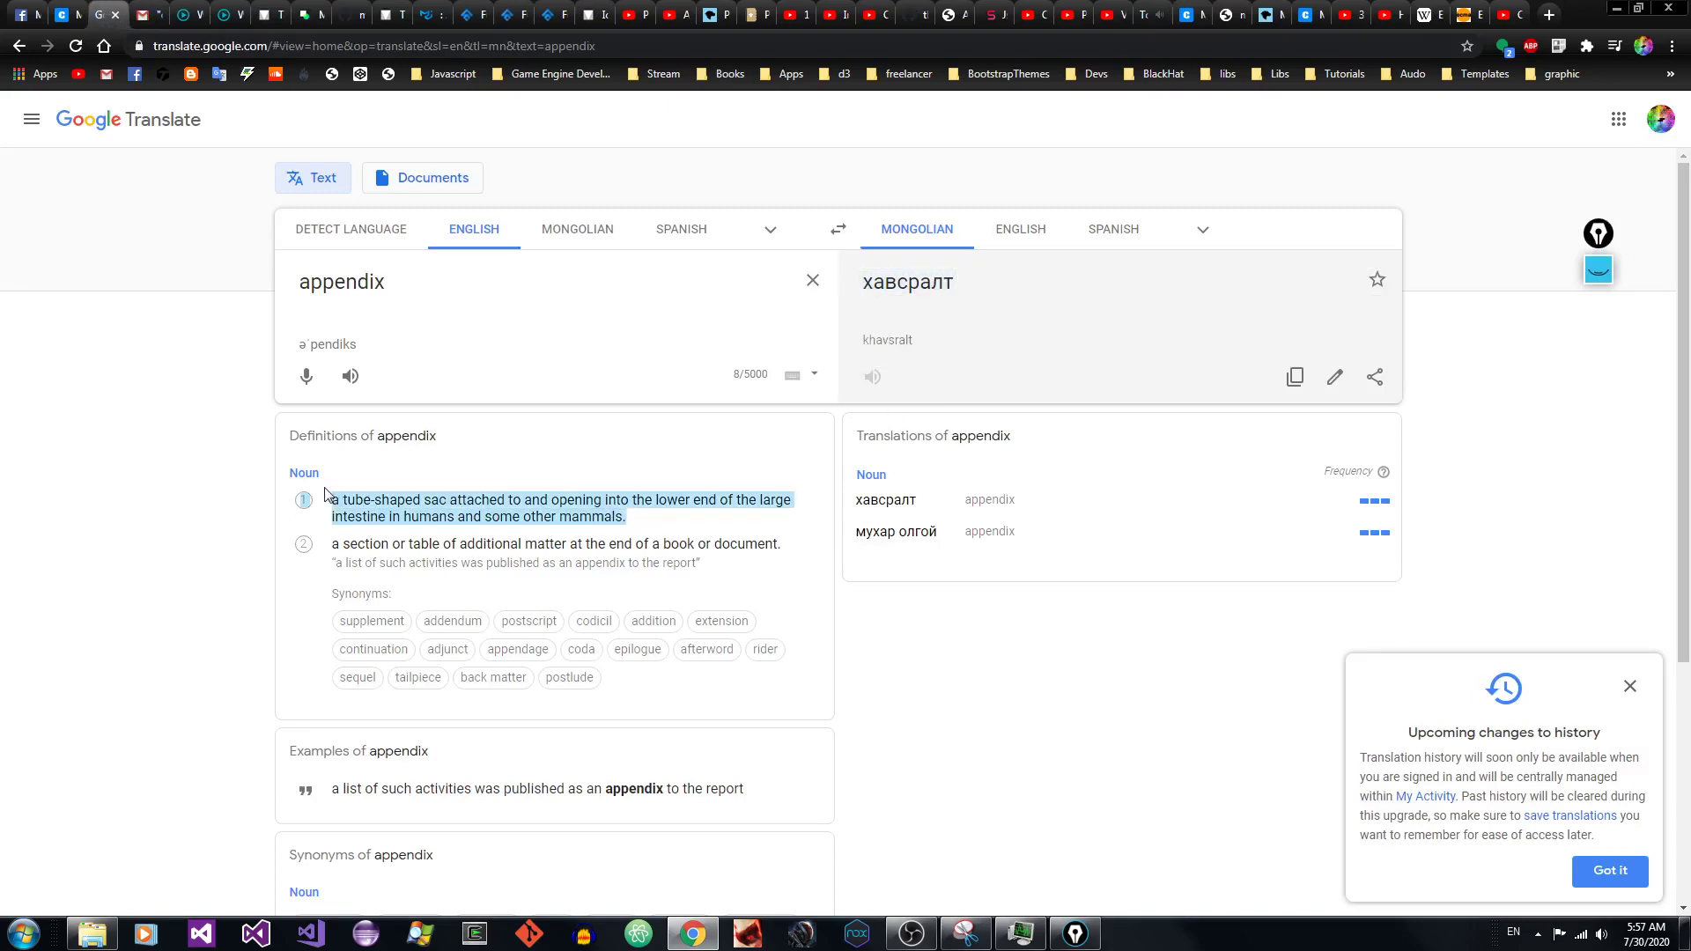
# Step: Glance at the ECMAScript specification again and return to the first line of string.md in the notes editor
pyautogui.click(1465, 15)
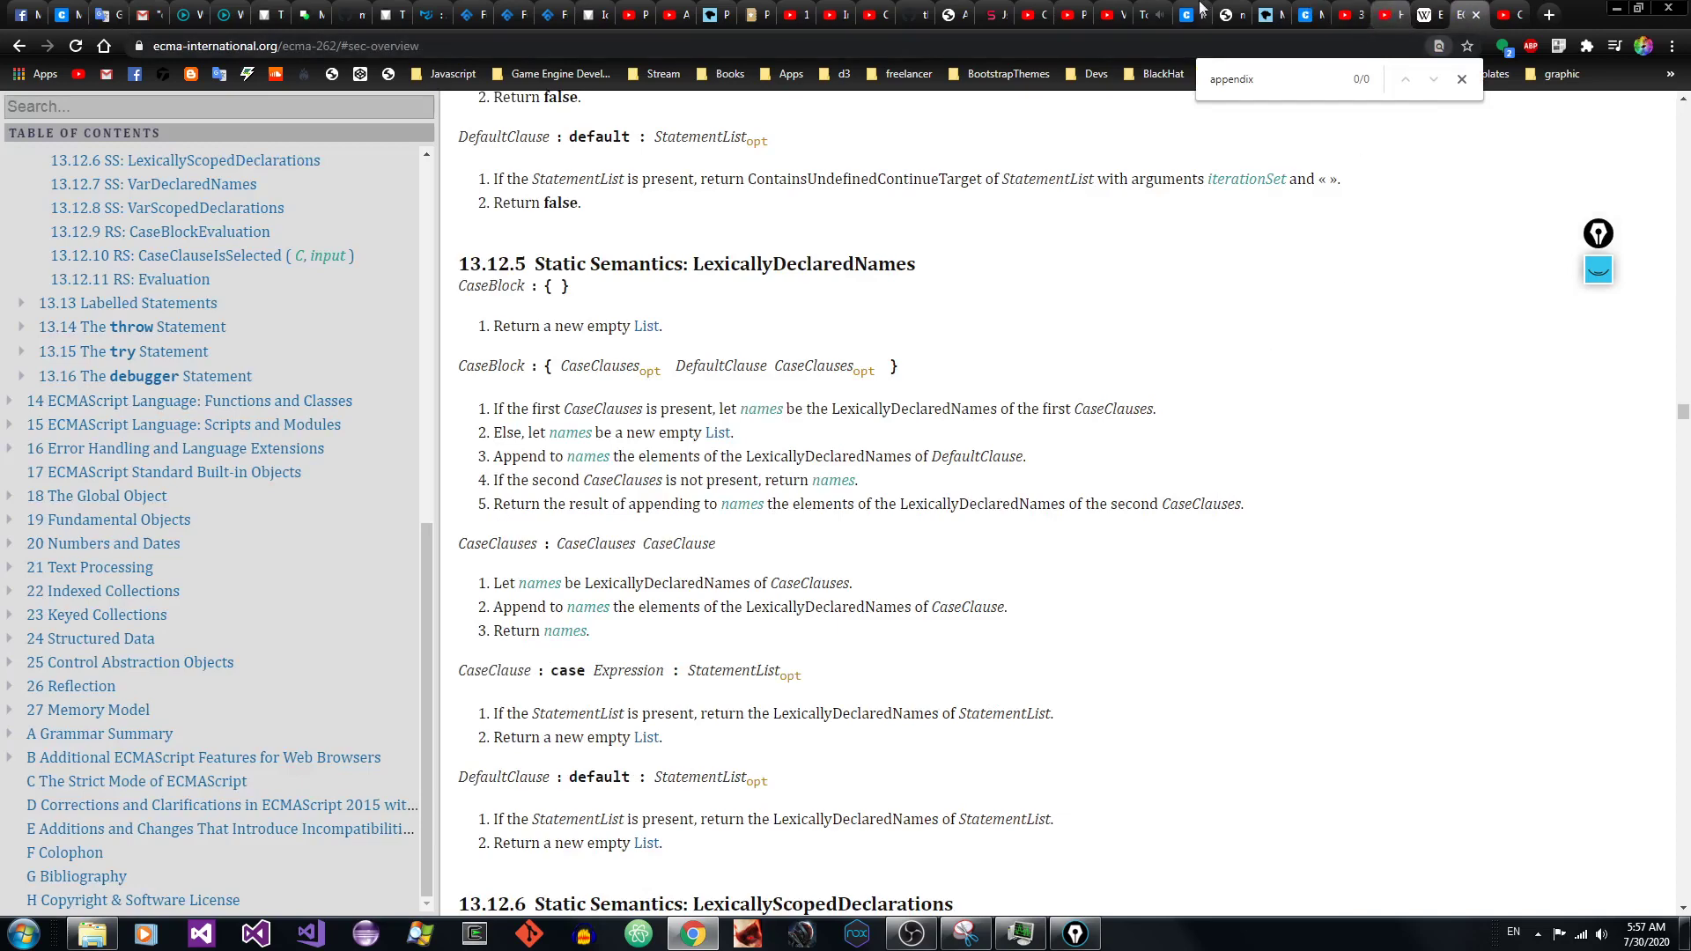
pyautogui.click(1200, 8)
pyautogui.press('g')
pyautogui.press('g')
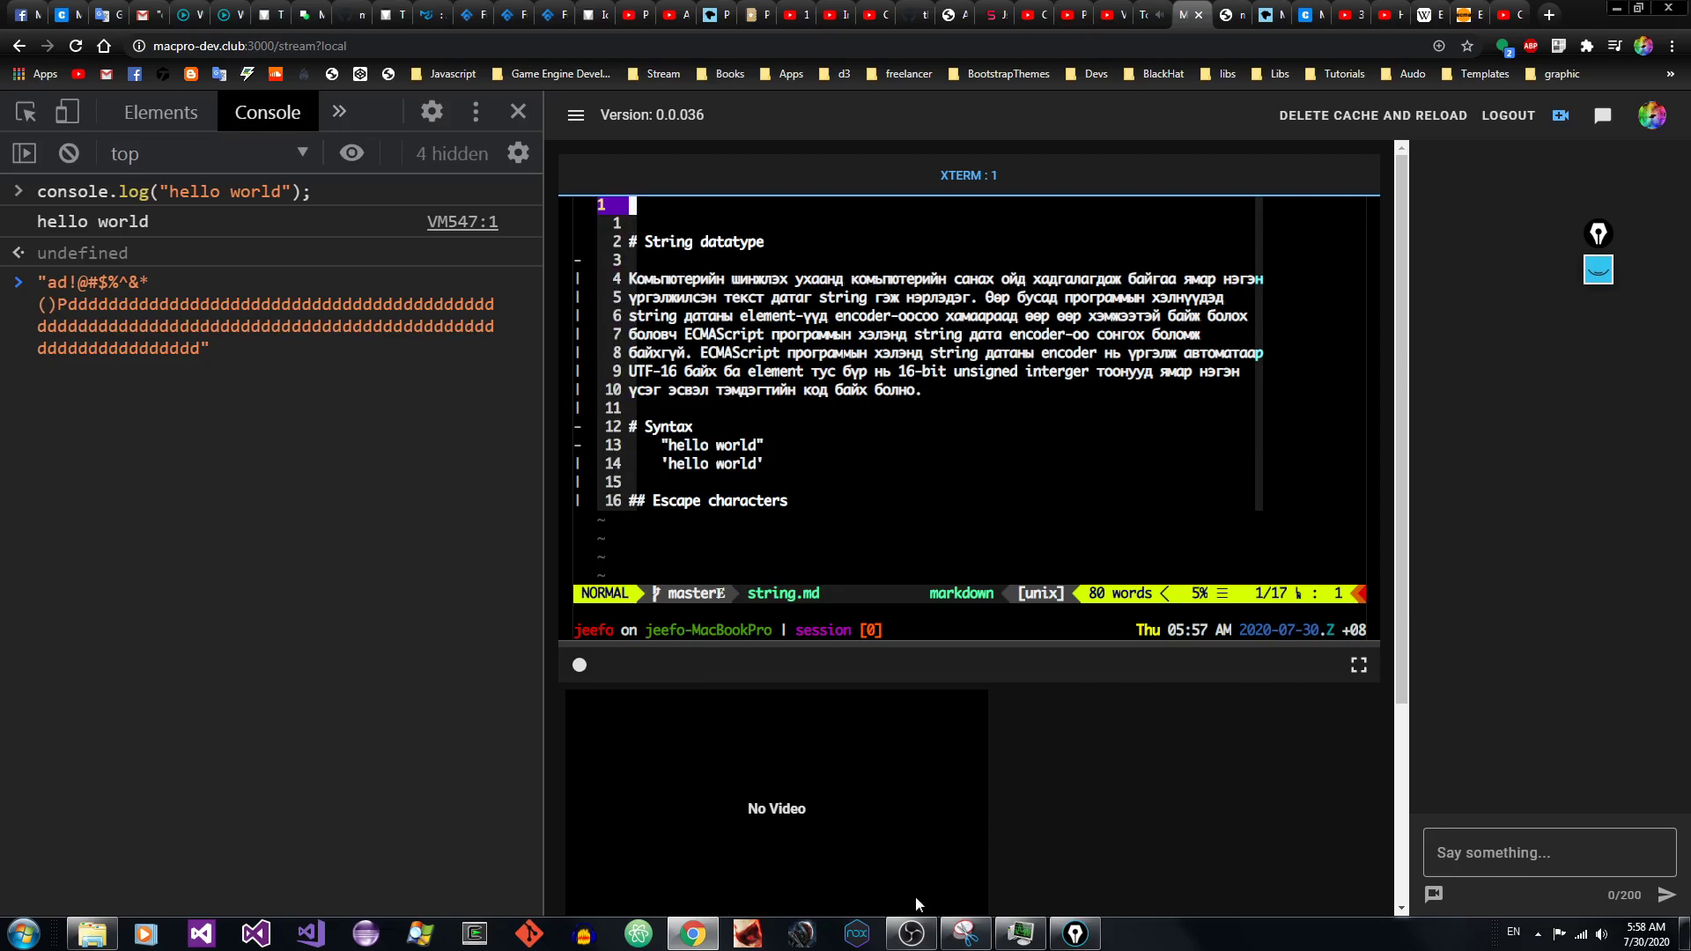
# Step: Bring up the OBS window to check the recording and put it away again
pyautogui.click(911, 933)
pyautogui.click(914, 936)
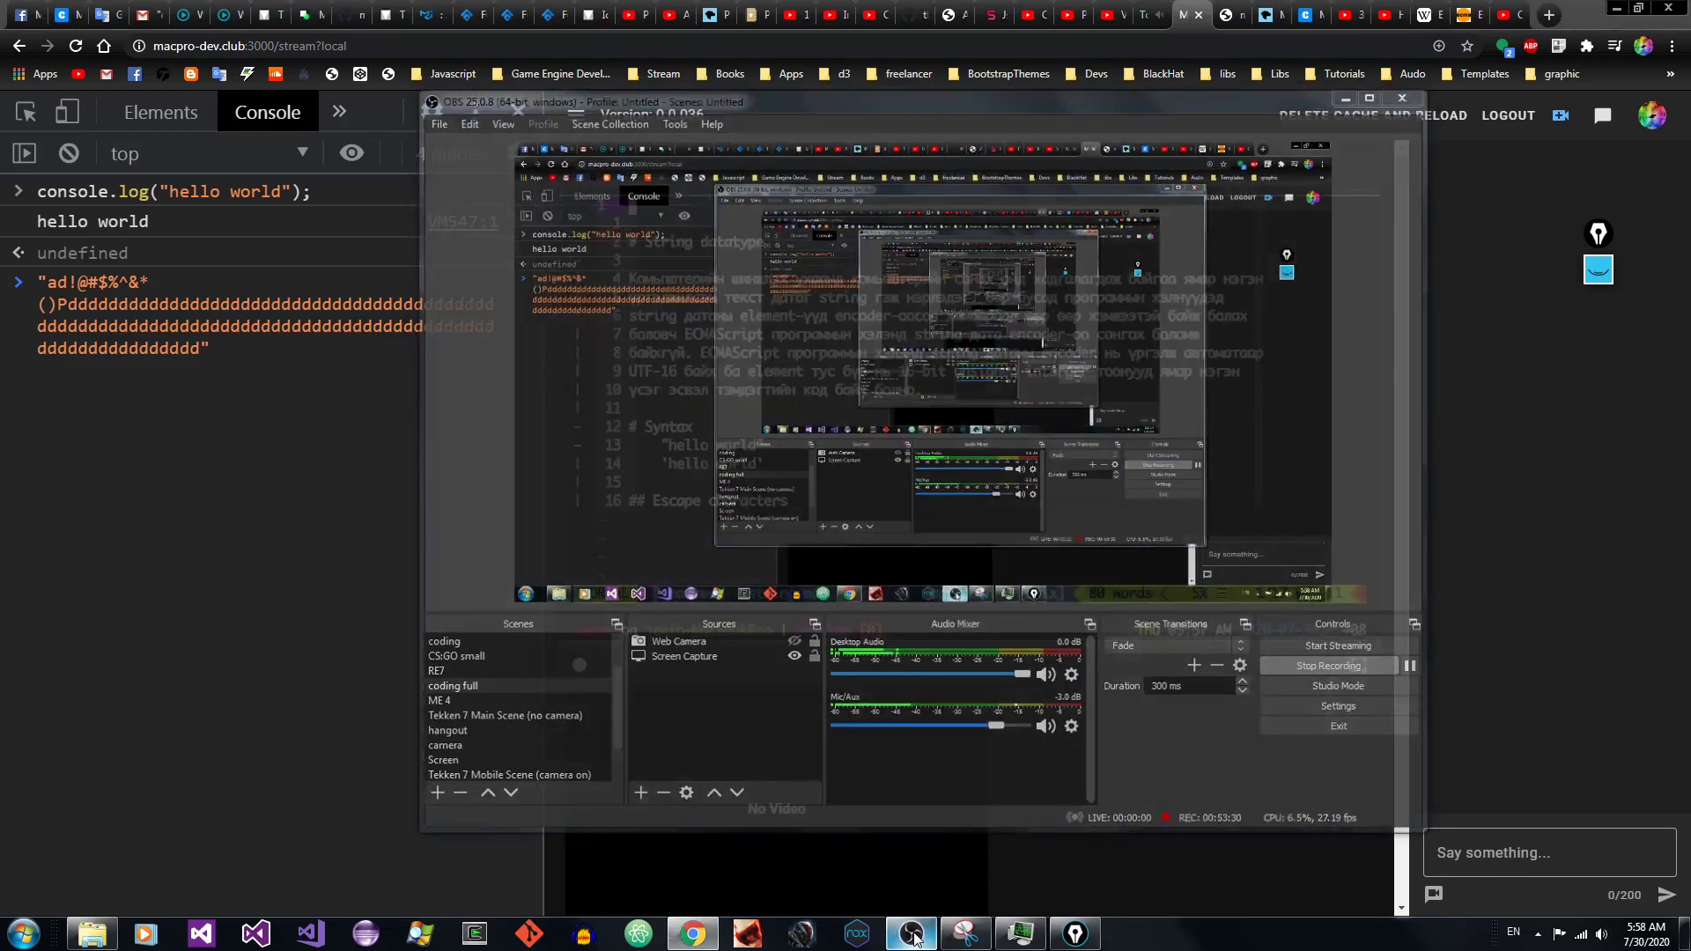
# Step: Leave the notes editor for the shell and list the book folder's files by modification time with ls -ltrh
pyautogui.write(':q')
pyautogui.press('Return')
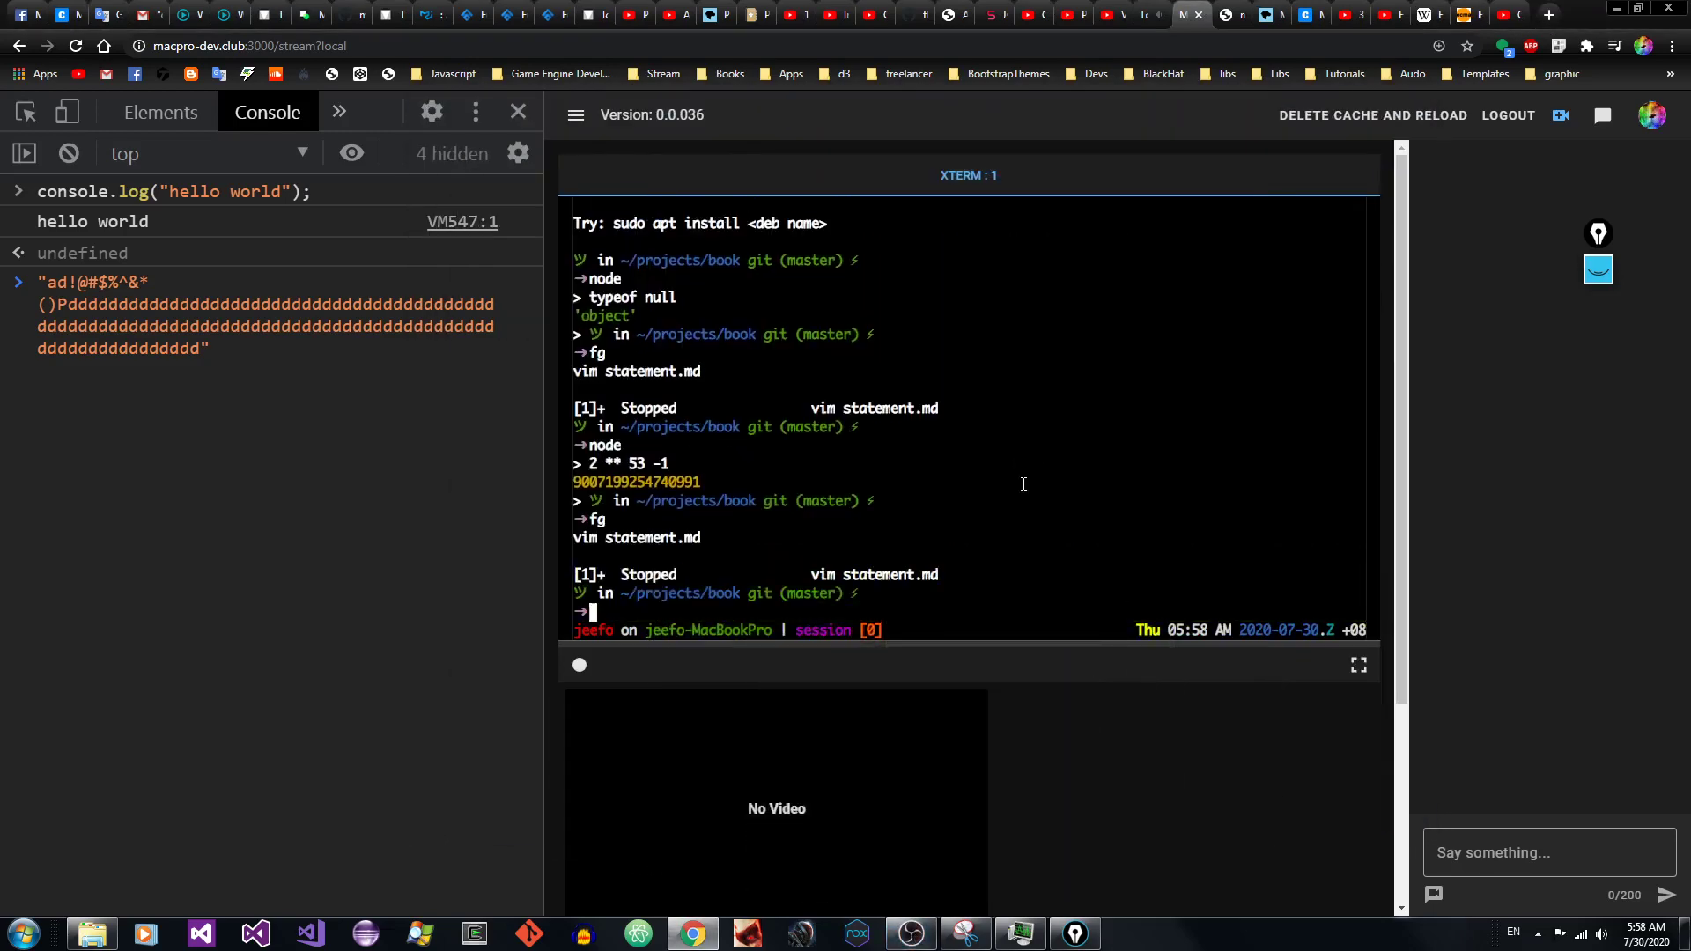
pyautogui.write('ls -ltrh')
pyautogui.press('Return')
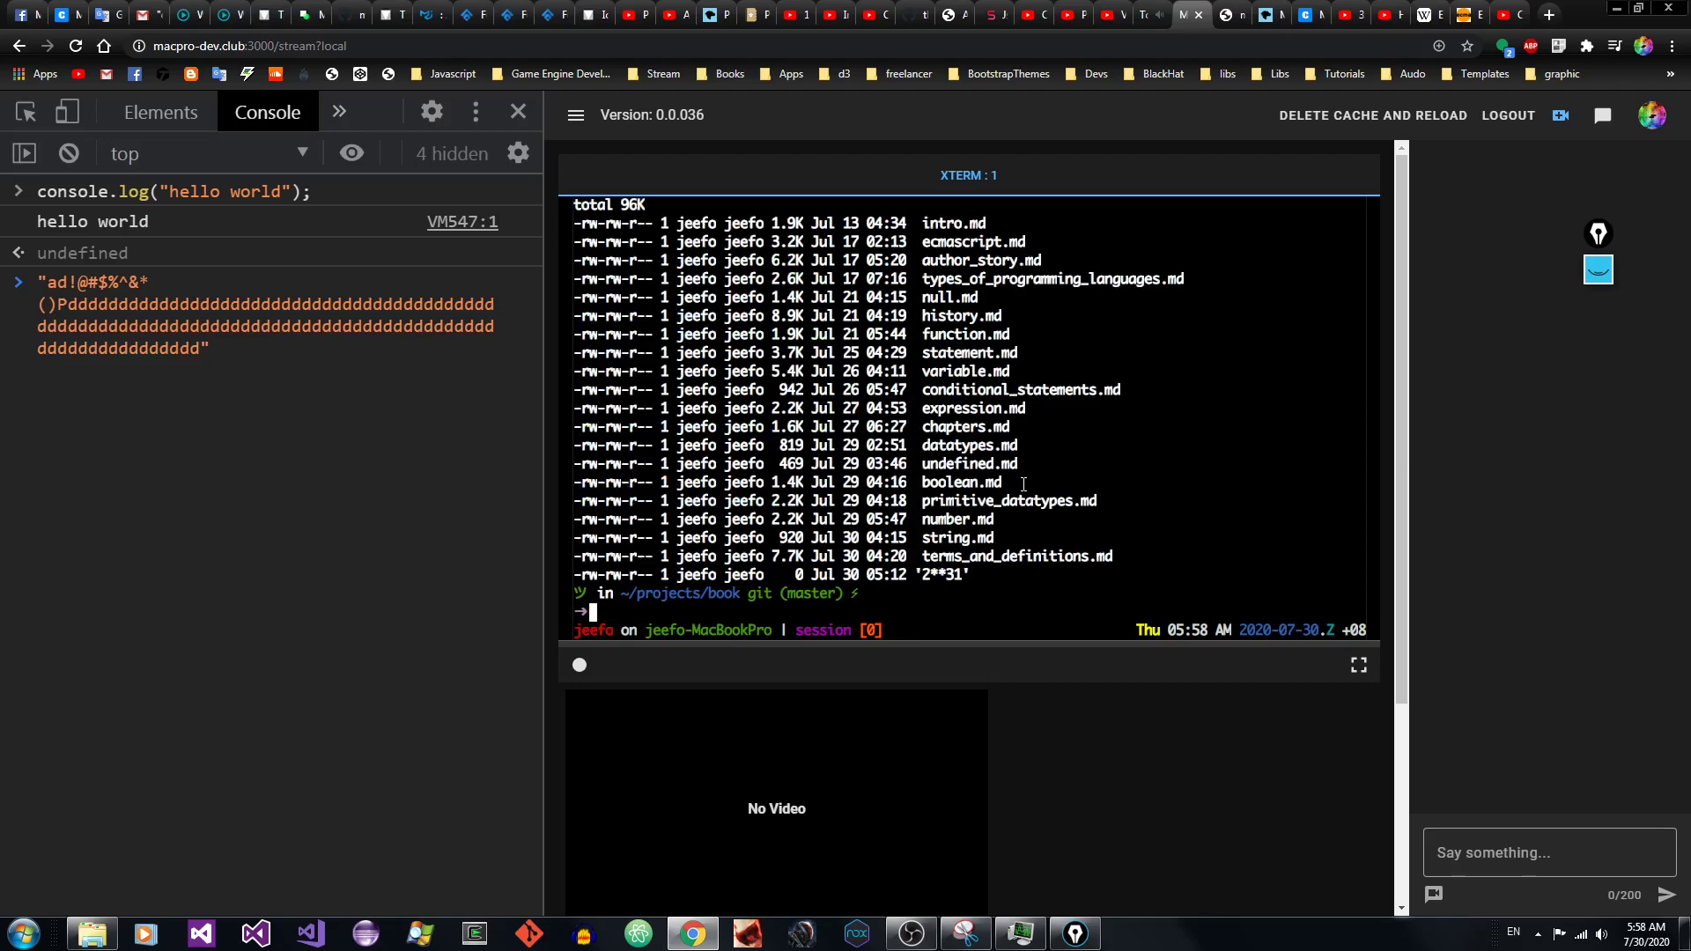
# Step: Look over the file listing up to author_story.md in the terminal's copy mode and resume the suspended editor with fg
pyautogui.hotkey('ctrl', 'b')
pyautogui.press('[')
pyautogui.press('Up')
pyautogui.press('Up')
pyautogui.press('Up')
pyautogui.press('Up')
pyautogui.press('Up')
pyautogui.press('Up')
pyautogui.press('Up')
pyautogui.press('Up')
pyautogui.press('Up')
pyautogui.press('Up')
pyautogui.press('Up')
pyautogui.press('Up')
pyautogui.press('Up')
pyautogui.press('Up')
pyautogui.press('Up')
pyautogui.press('Up')
pyautogui.press('Up')
pyautogui.press('Up')
pyautogui.press('Up')
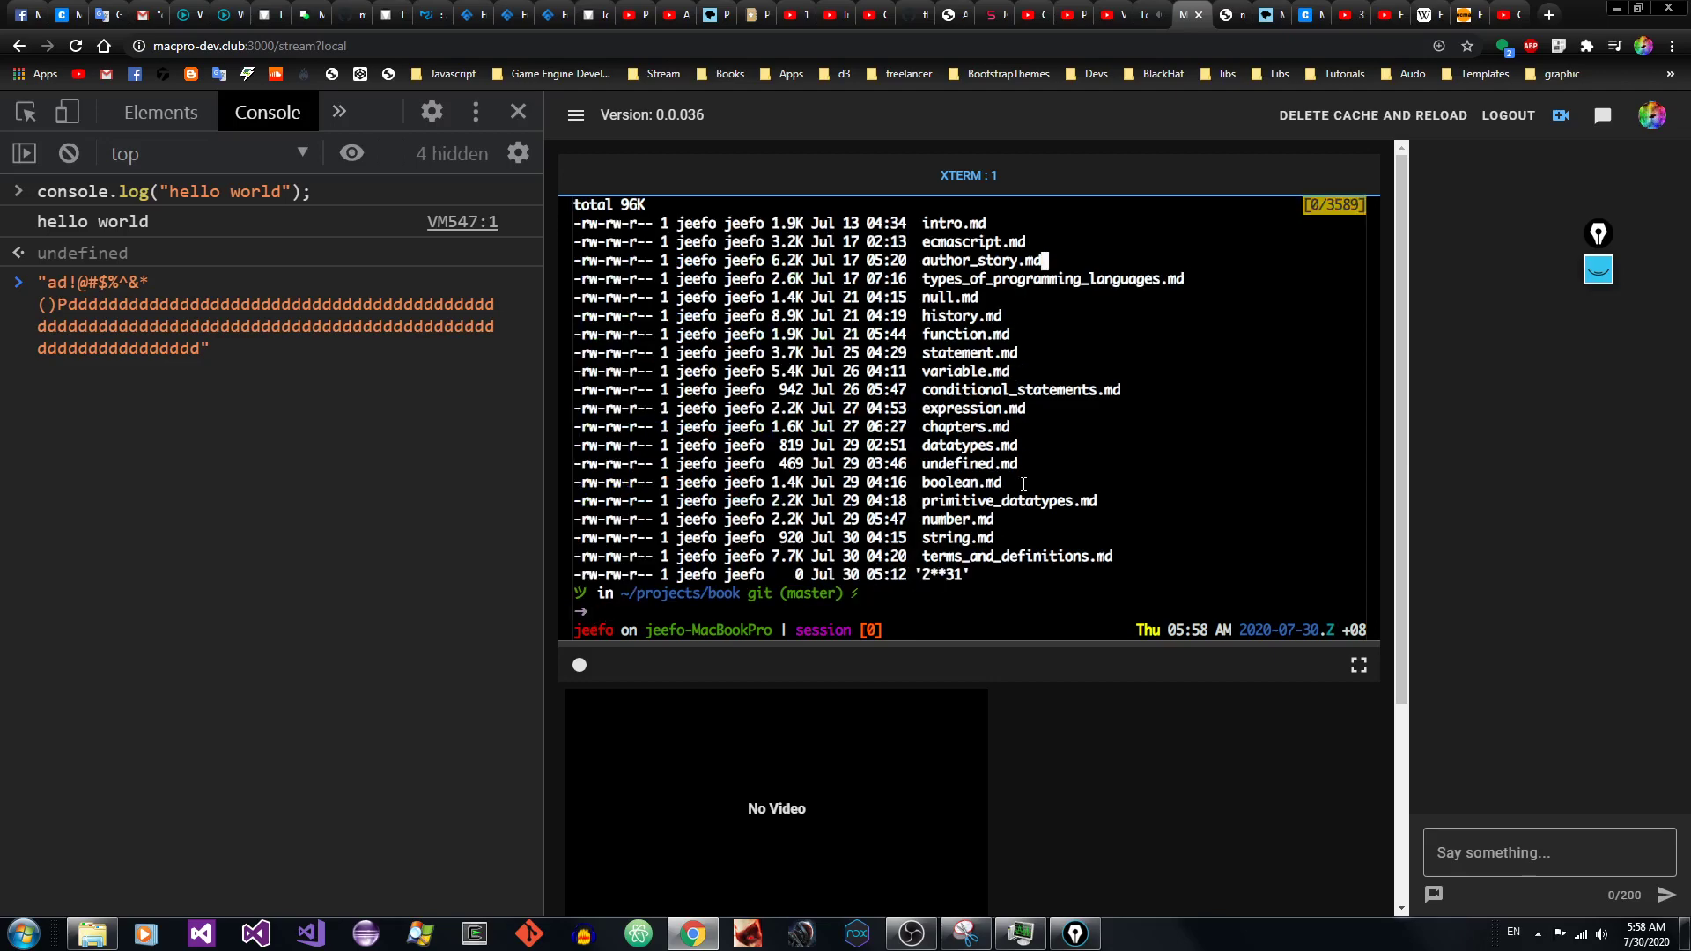
pyautogui.write('qfg')
pyautogui.press('Return')
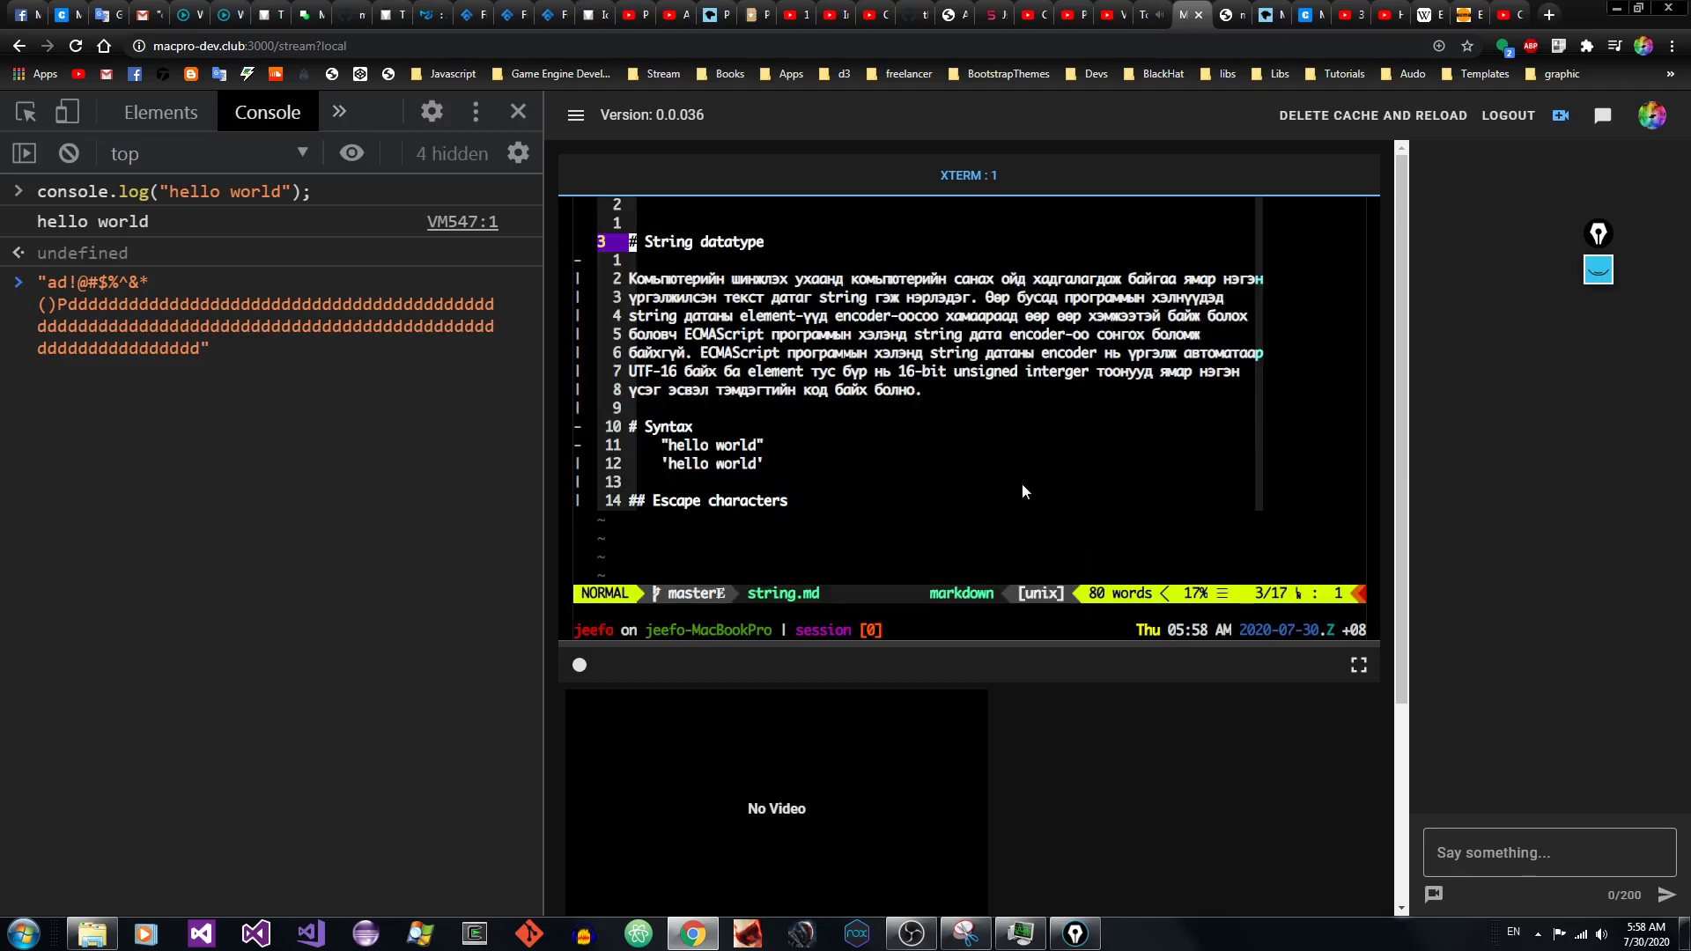
# Step: Suspend the editor, print the file '2**31' with cat and delete it with rm
pyautogui.hotkey('ctrl', 'z')
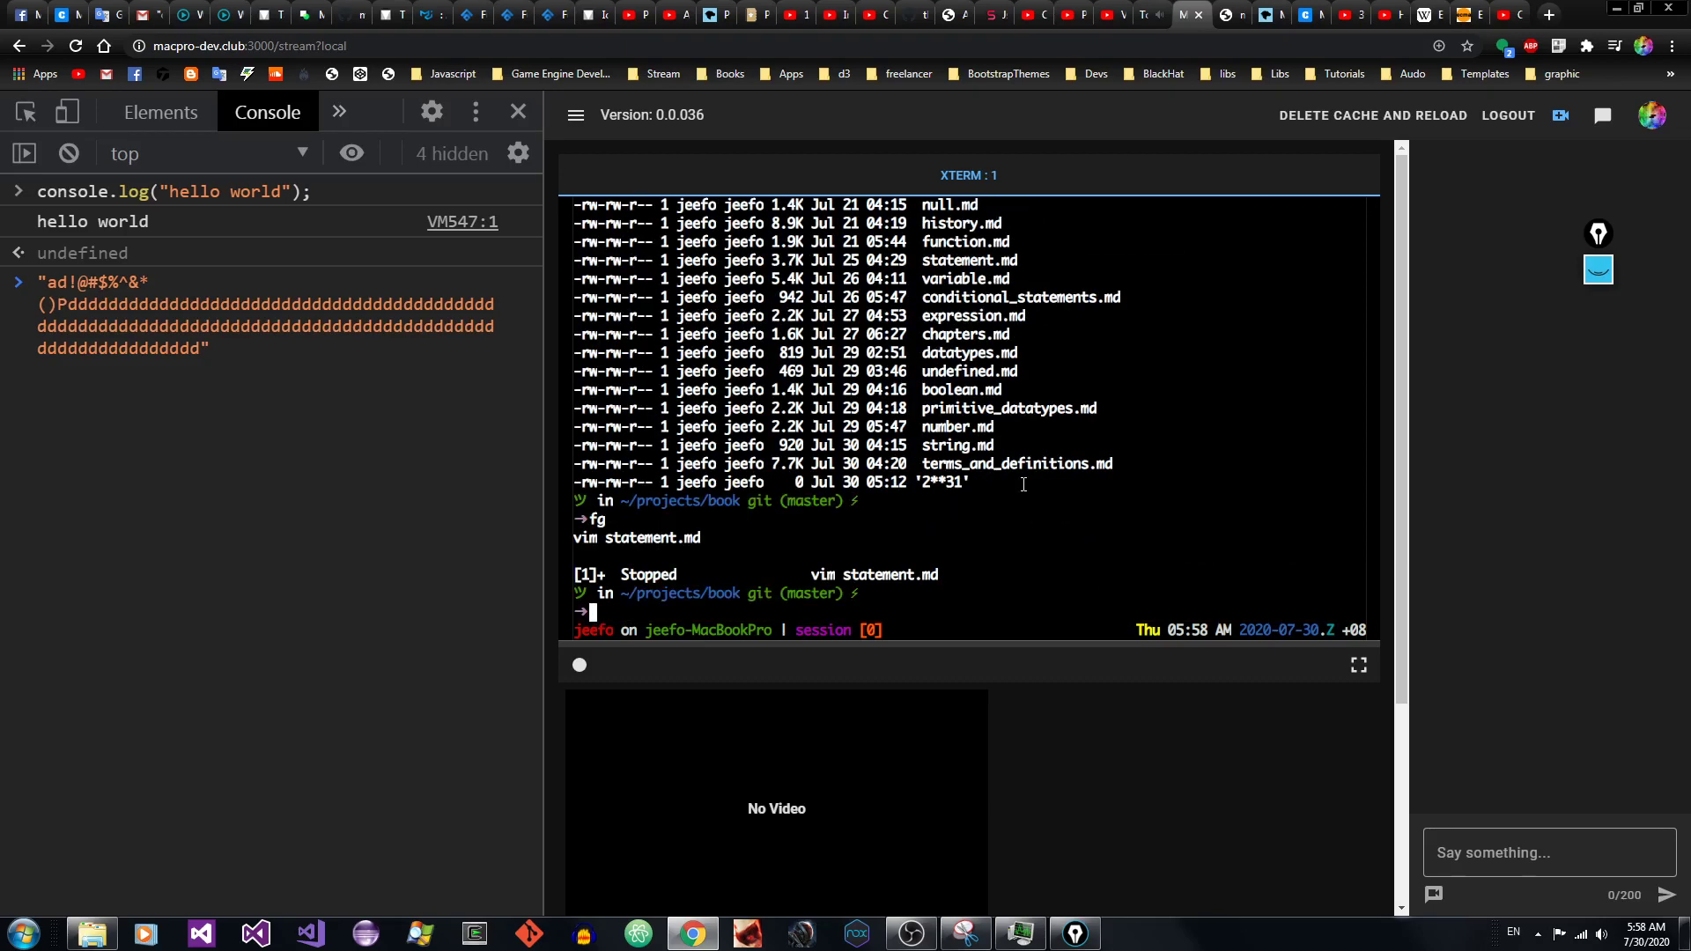
pyautogui.write("cat '2")
pyautogui.press('Tab')
pyautogui.press('Return')
pyautogui.write("rm '2")
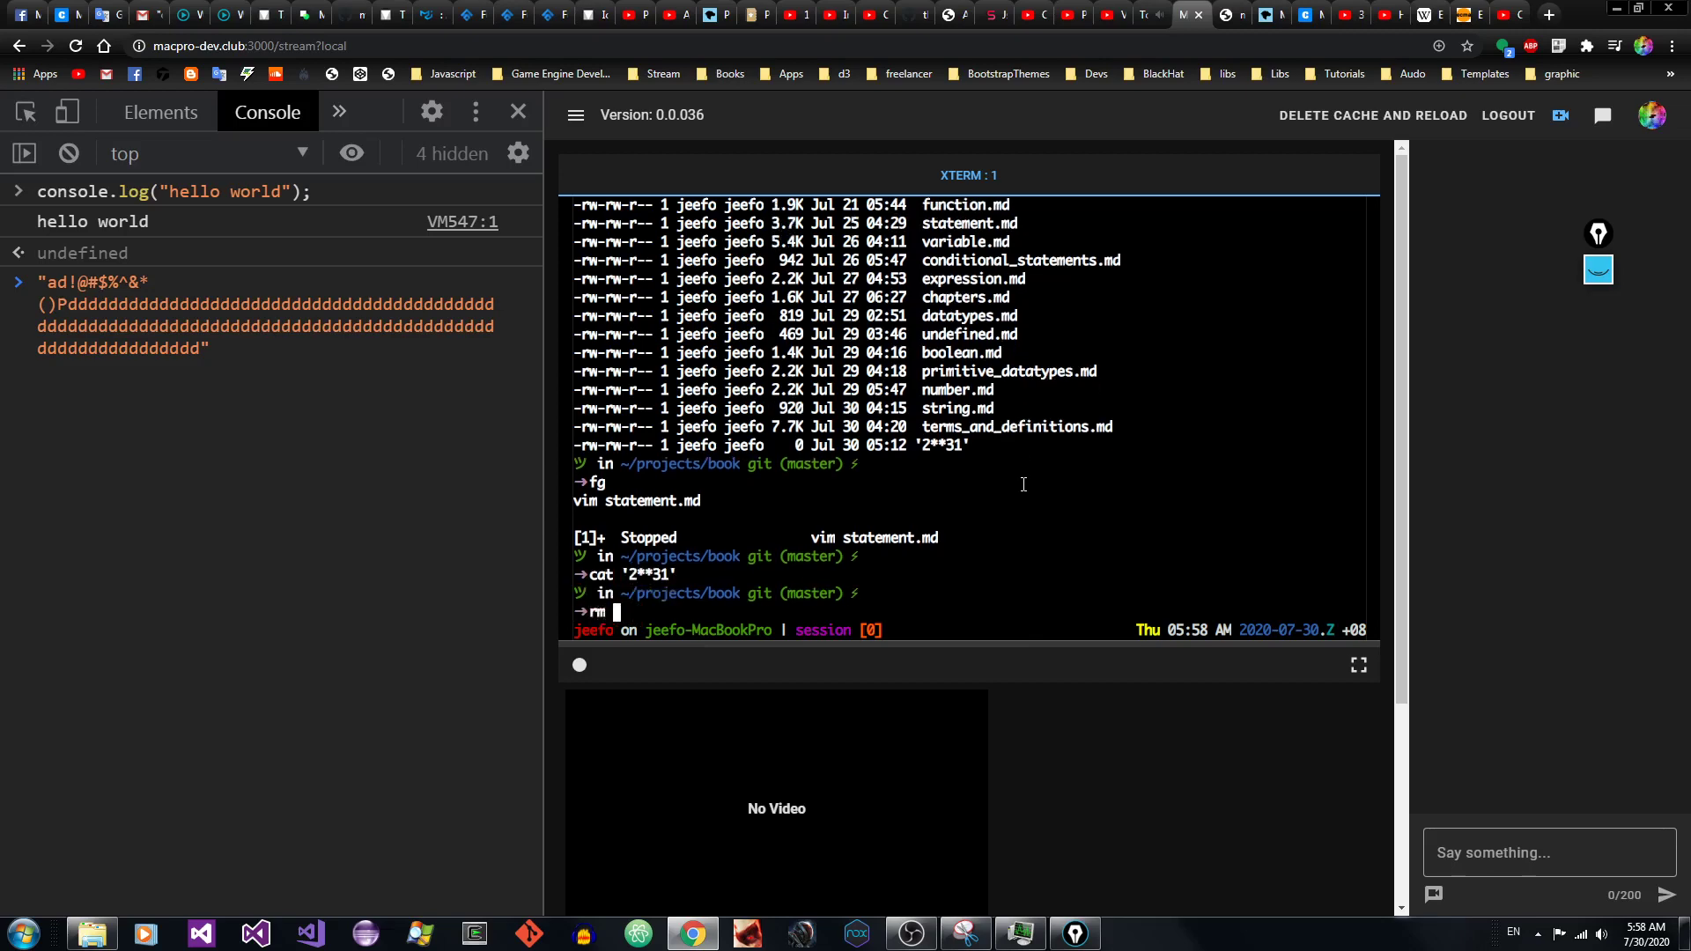
pyautogui.press('Tab')
pyautogui.press('Return')
# Step: Resume the suspended editor with fg and return to the first line of string.md
pyautogui.write('fg')
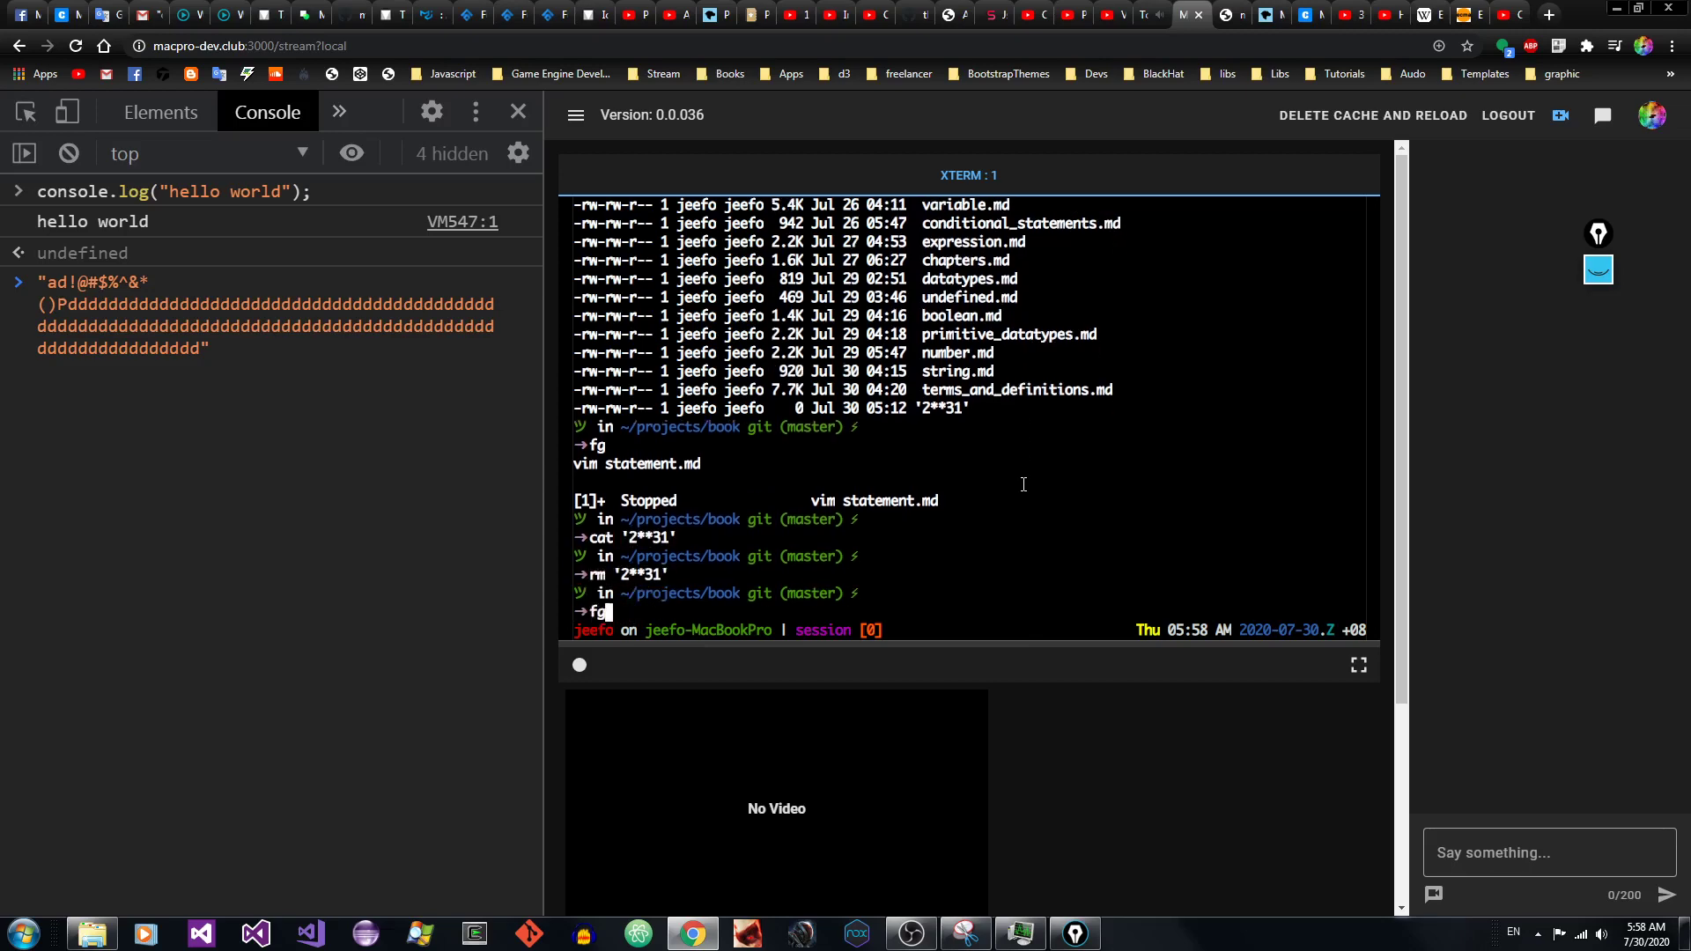
pyautogui.press('Return')
pyautogui.press('j')
pyautogui.press('j')
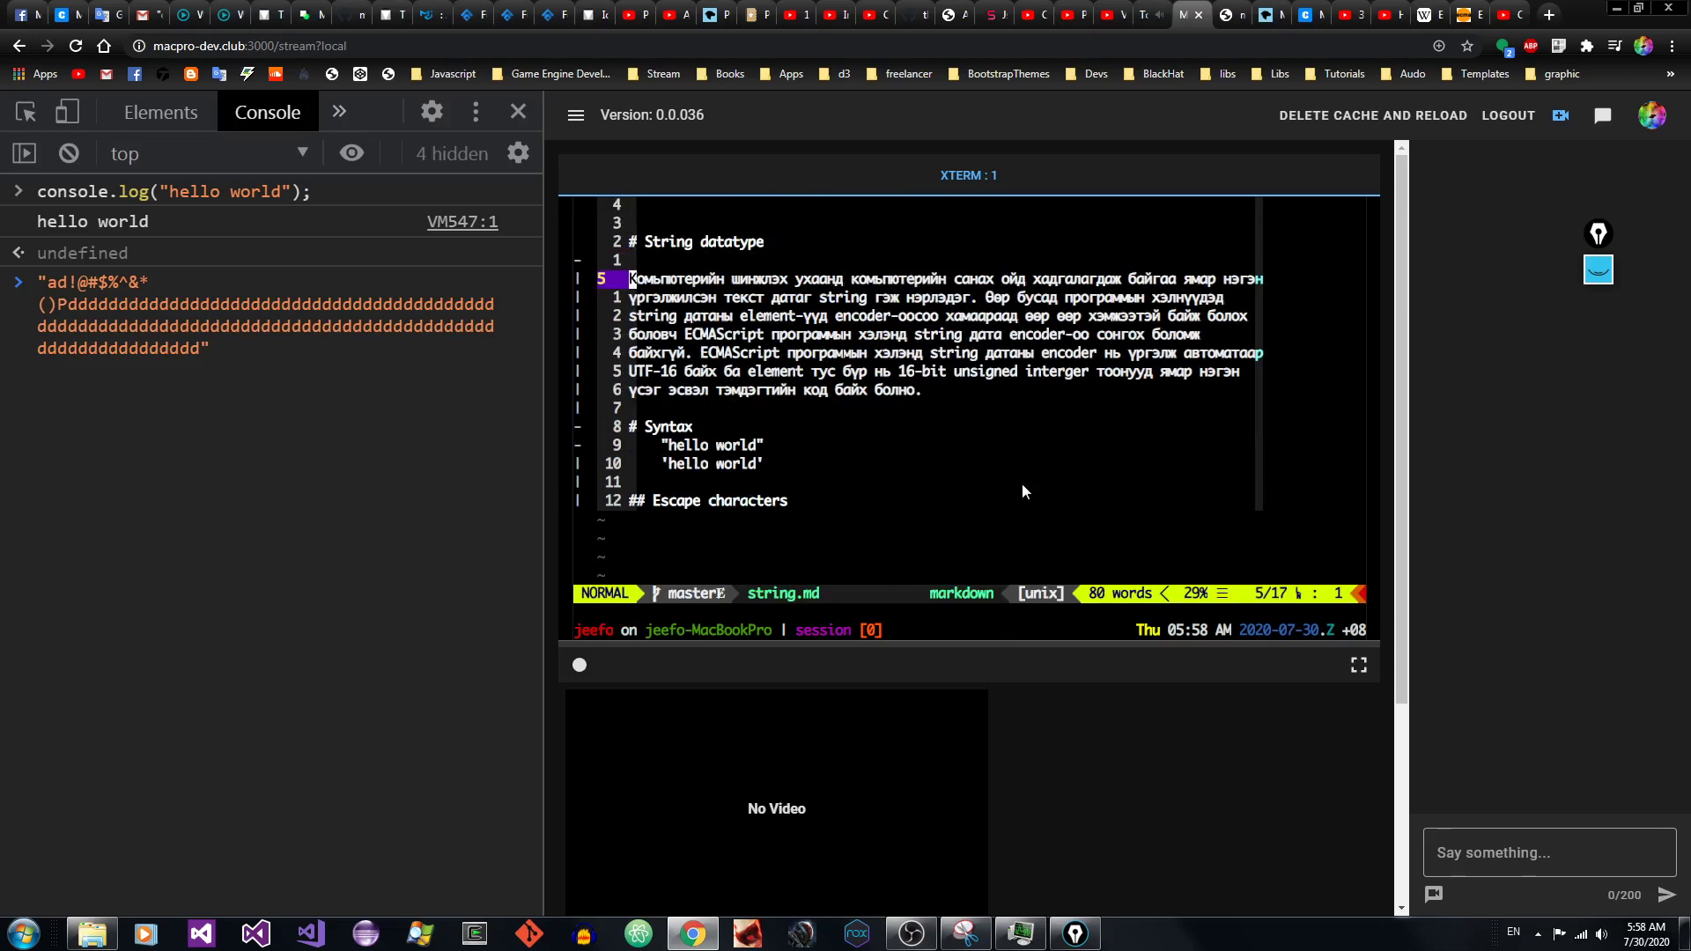
pyautogui.press('g')
pyautogui.press('g')
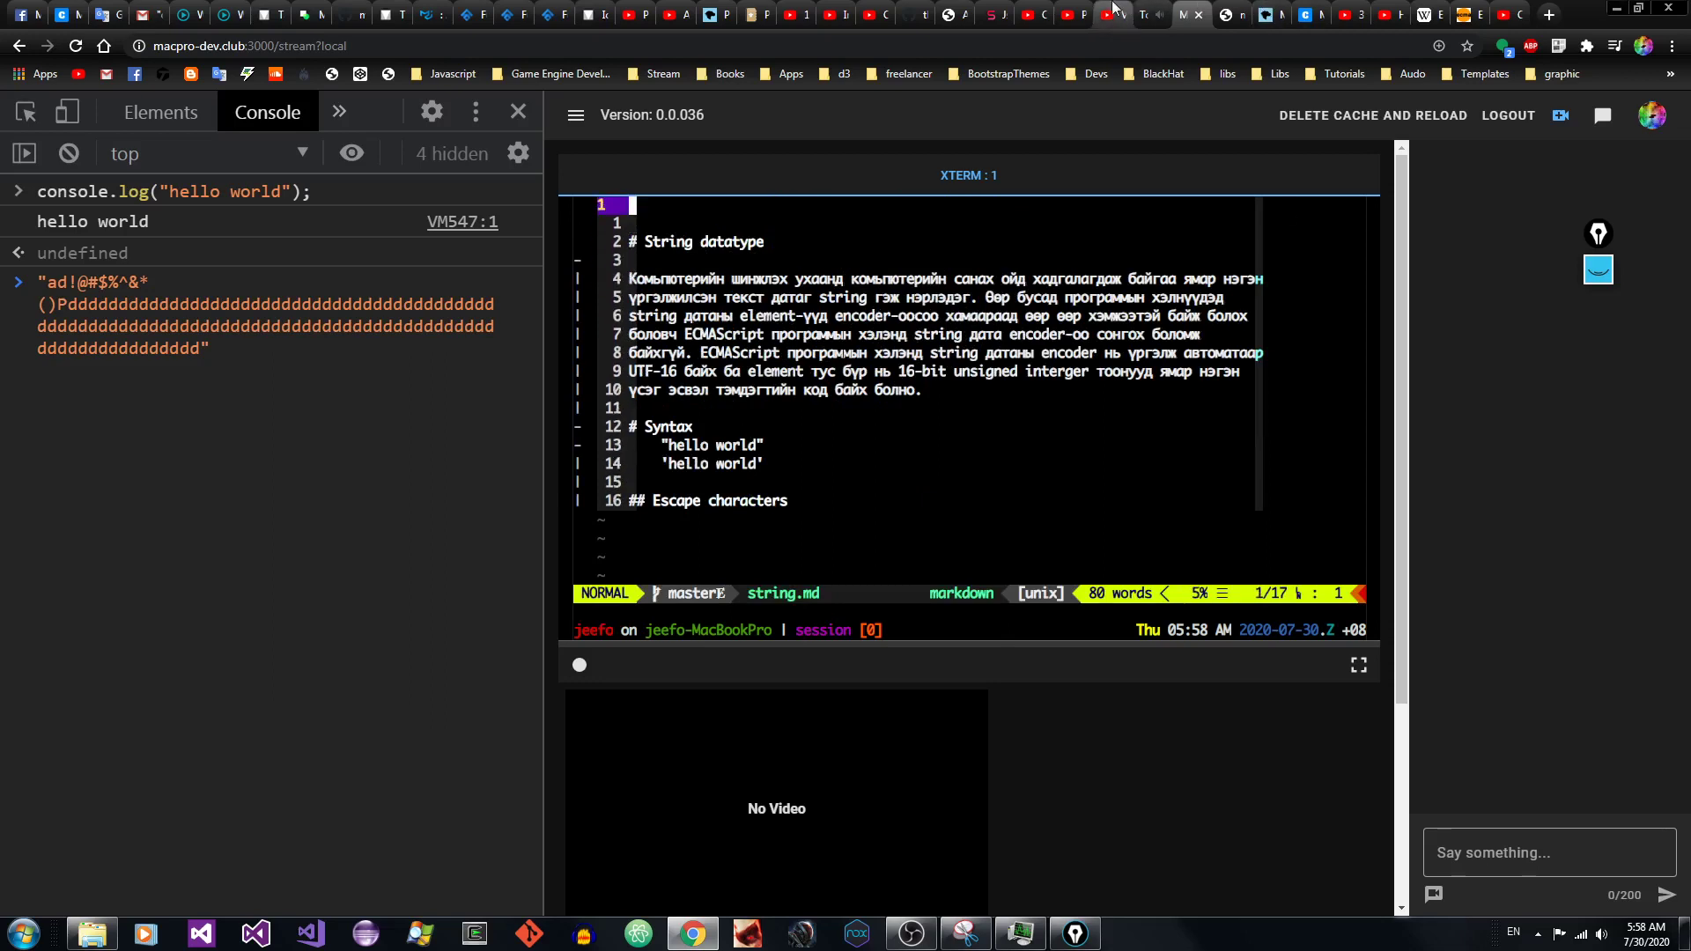
# Step: Switch to the YouTube Studio page of channel videos and shift the floating pen toolbar slightly
pyautogui.click(1028, 15)
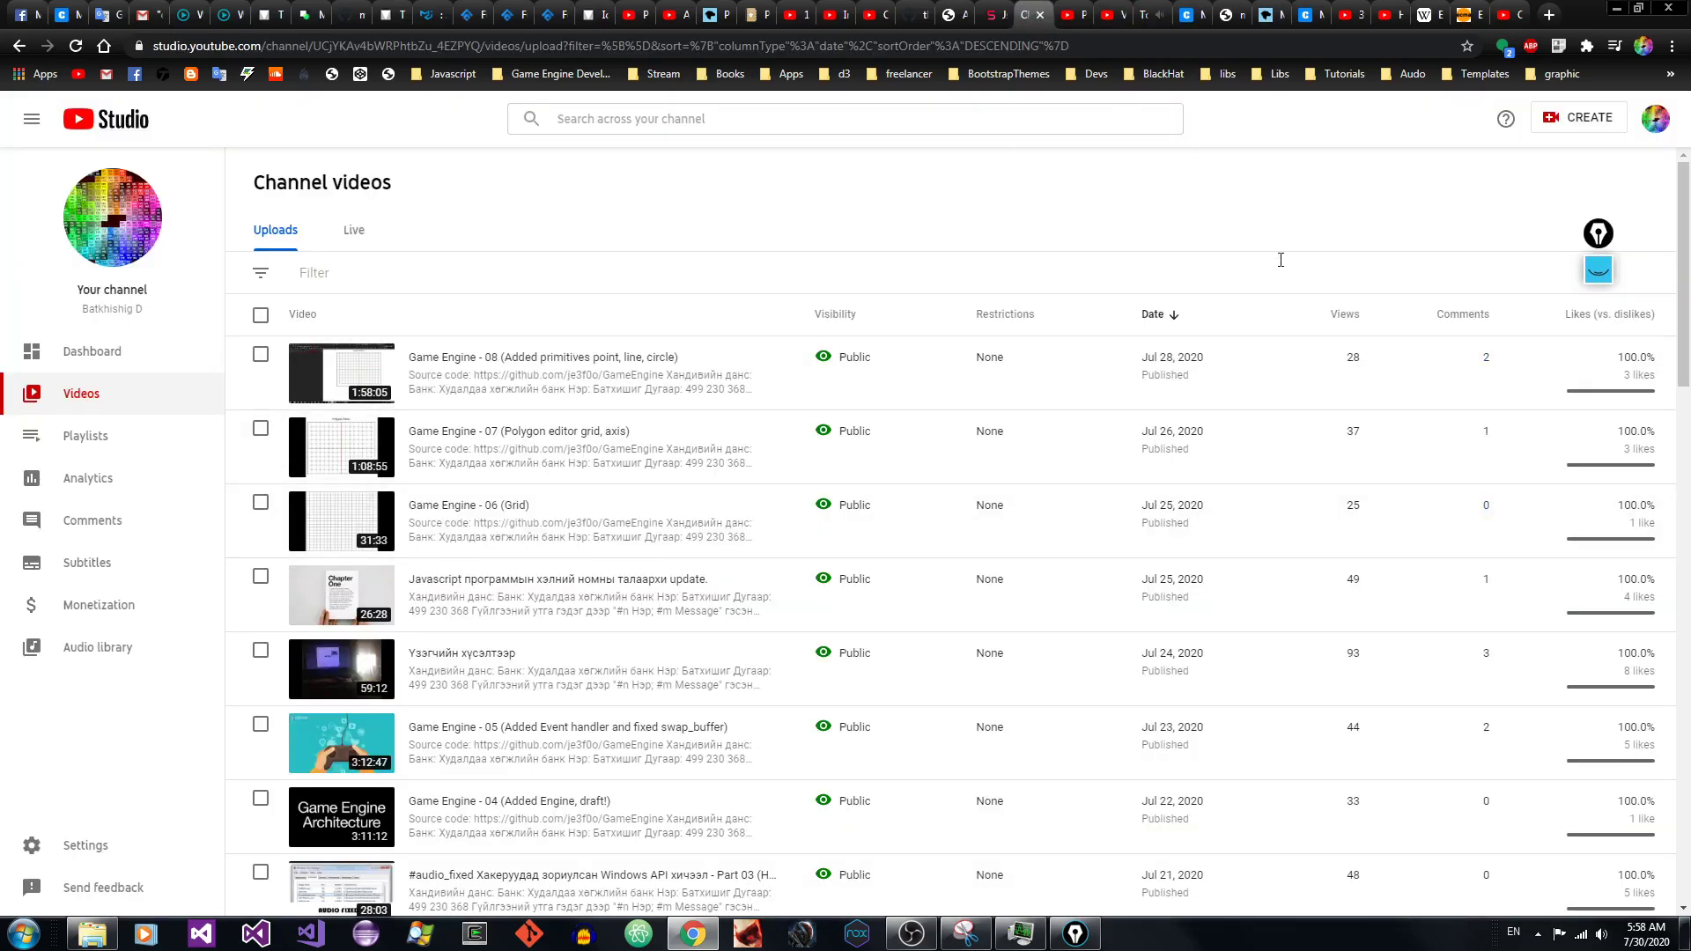
pyautogui.moveTo(1598, 234); pyautogui.dragTo(1578, 205)
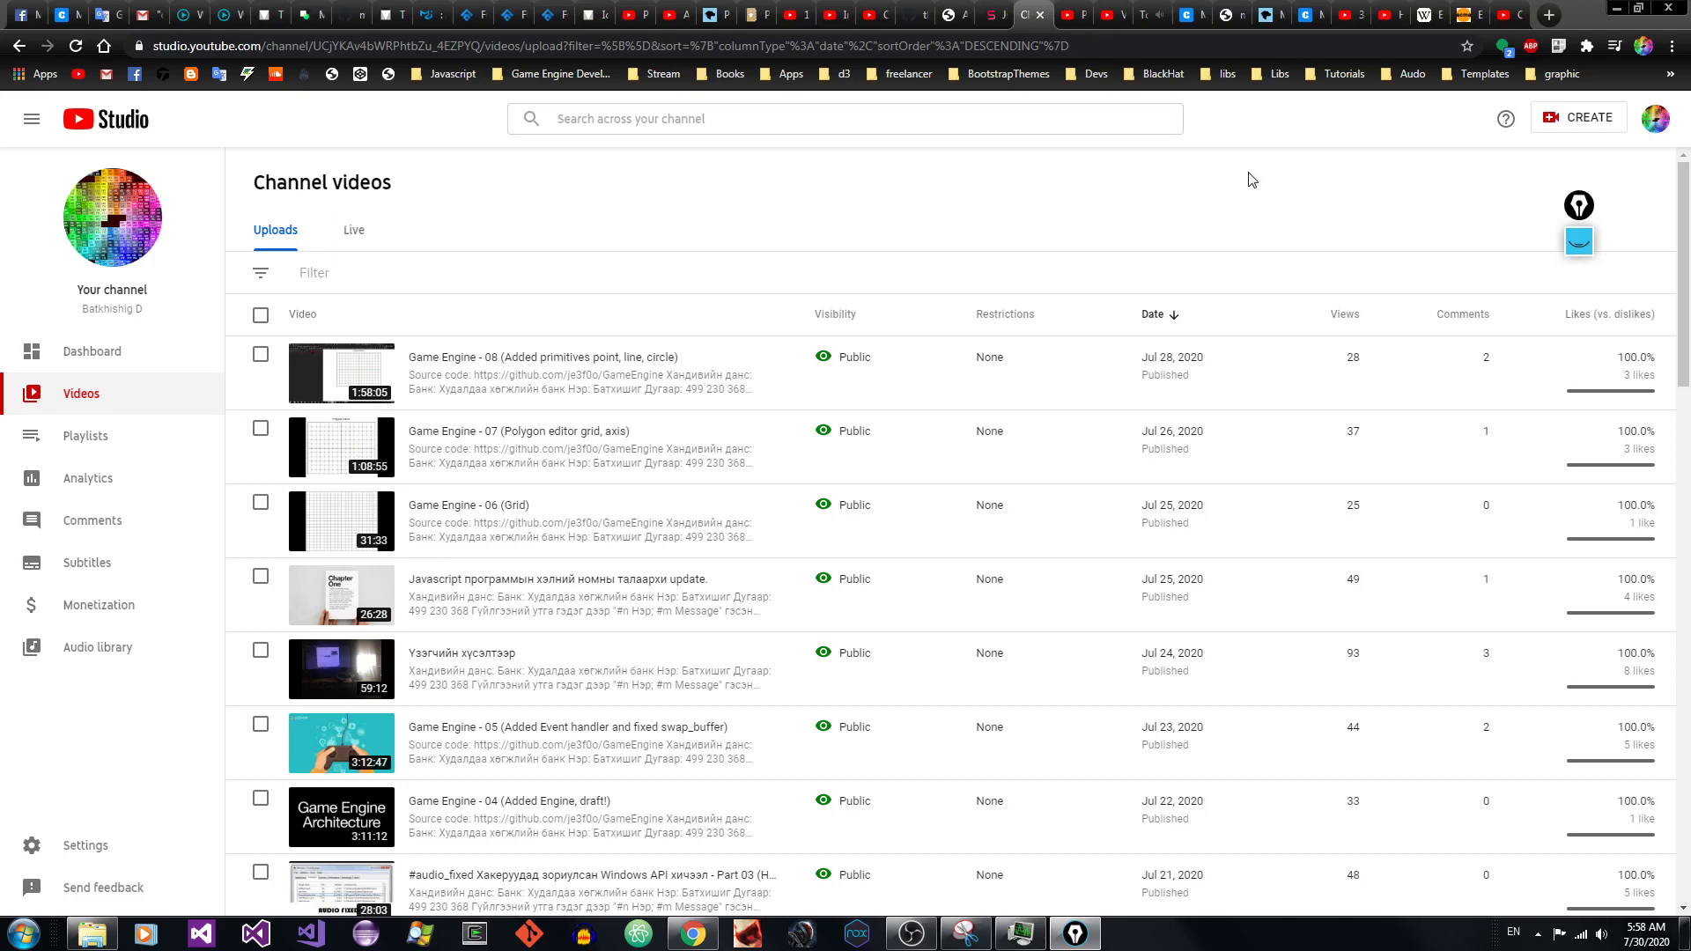
# Step: Switch to the stream page's terminal and highlight the paragraph under the String datatype heading in string.md
pyautogui.click(1204, 16)
pyautogui.press('j')
pyautogui.press('j')
pyautogui.press('j')
pyautogui.press('j')
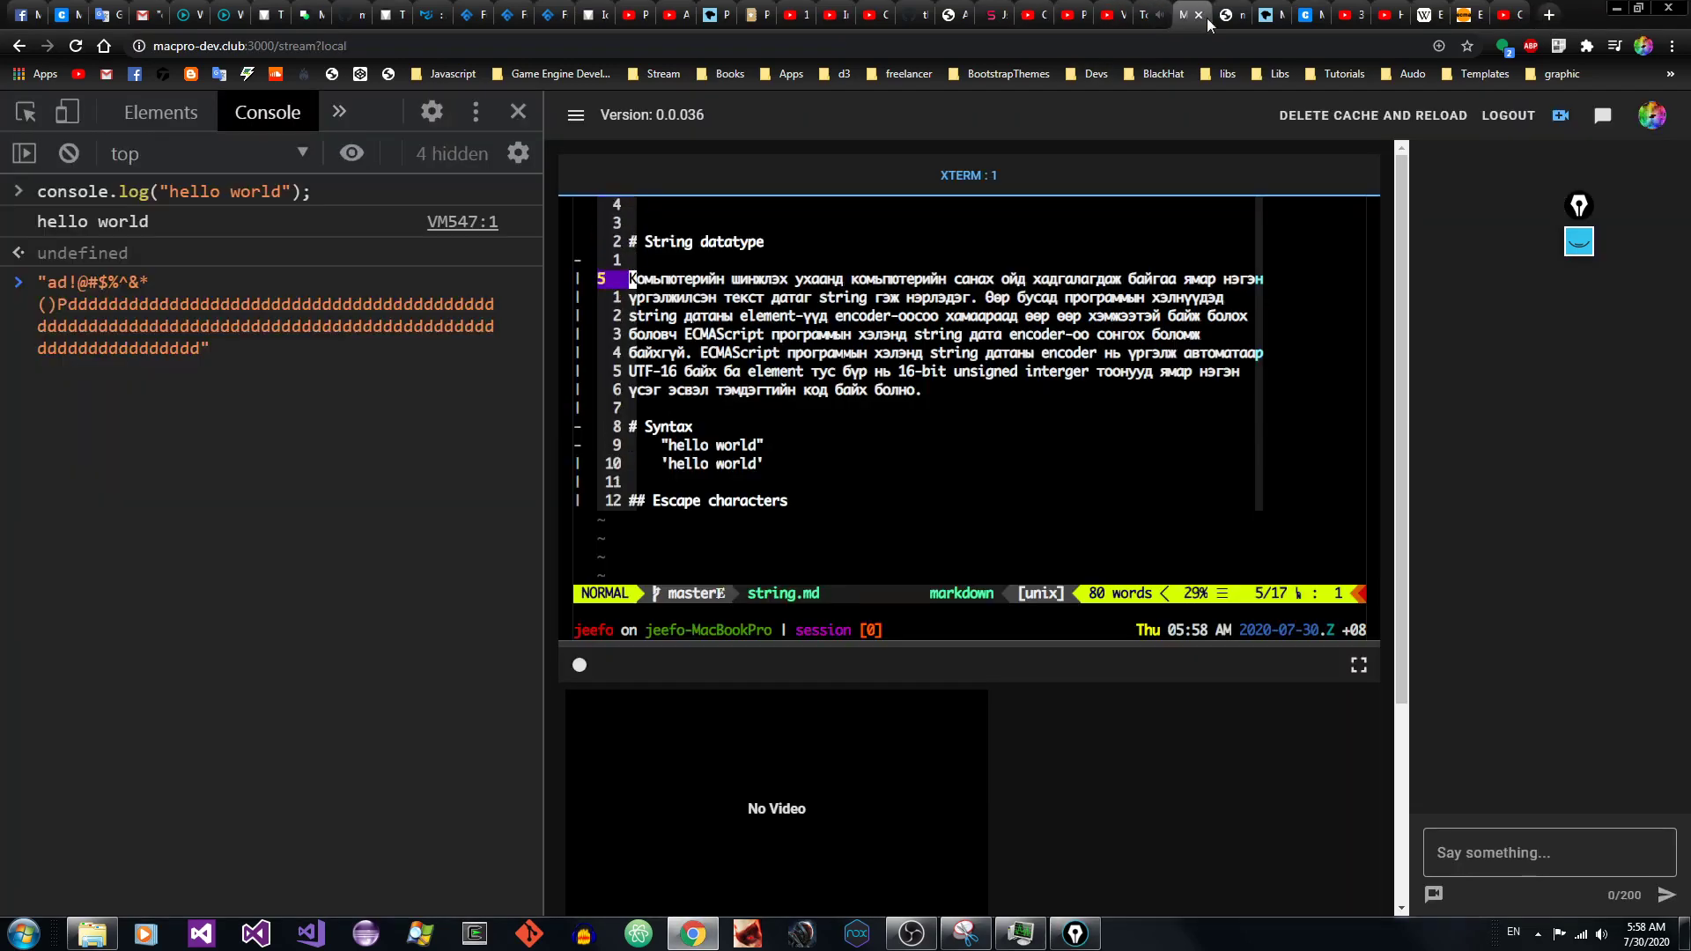
pyautogui.hotkey('shift', 'v')
pyautogui.press('j')
pyautogui.press('j')
pyautogui.press('j')
pyautogui.press('j')
pyautogui.press('j')
pyautogui.press('j')
pyautogui.press('j')
pyautogui.press('Escape')
# Step: Read through string.md from the String datatype description to the Syntax heading, ending on the description's second line
pyautogui.press('k')
pyautogui.press('k')
pyautogui.press('k')
pyautogui.press('k')
pyautogui.press('k')
pyautogui.press('k')
pyautogui.press('k')
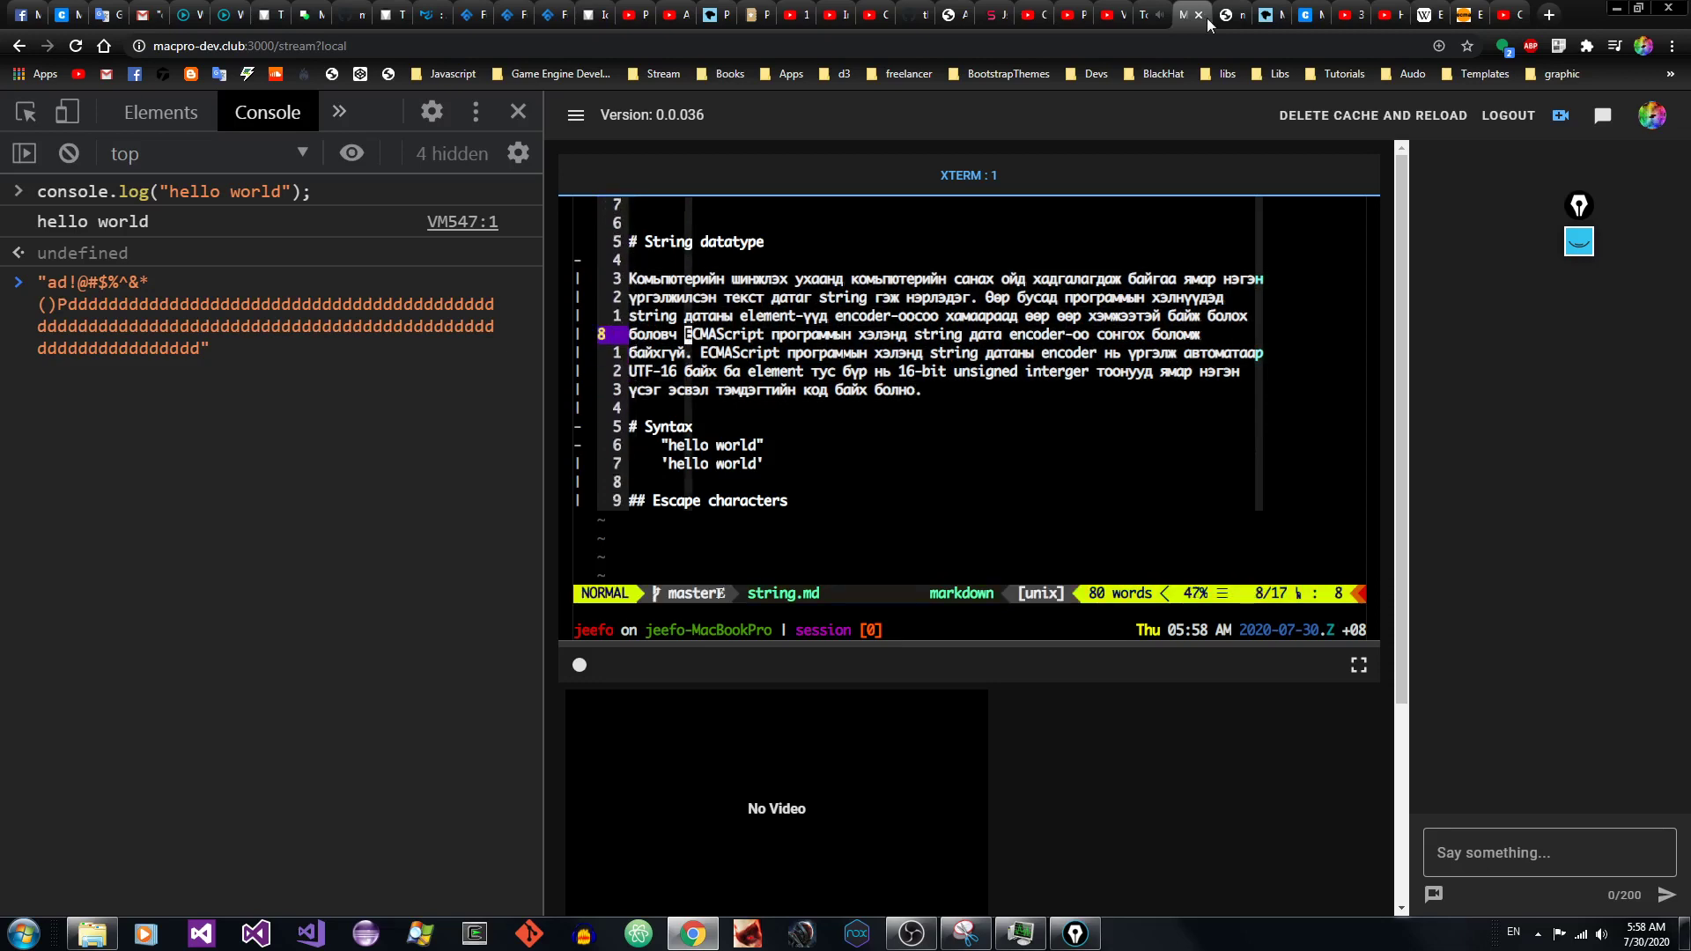
pyautogui.press('l')
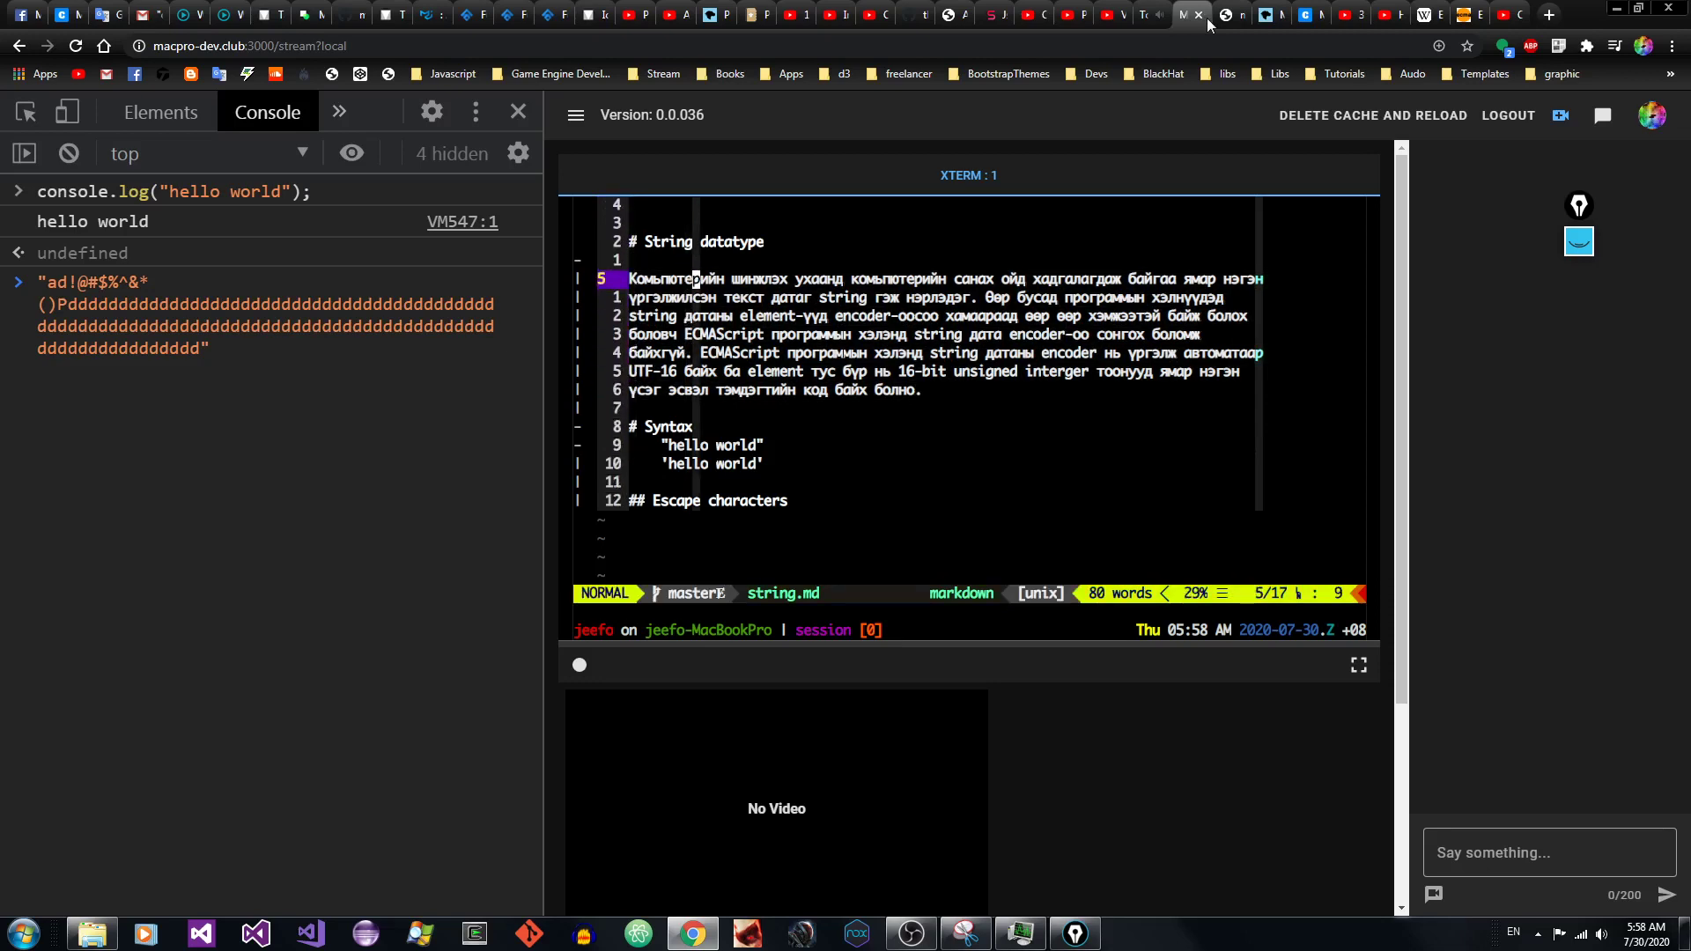
pyautogui.press('e')
pyautogui.press('l')
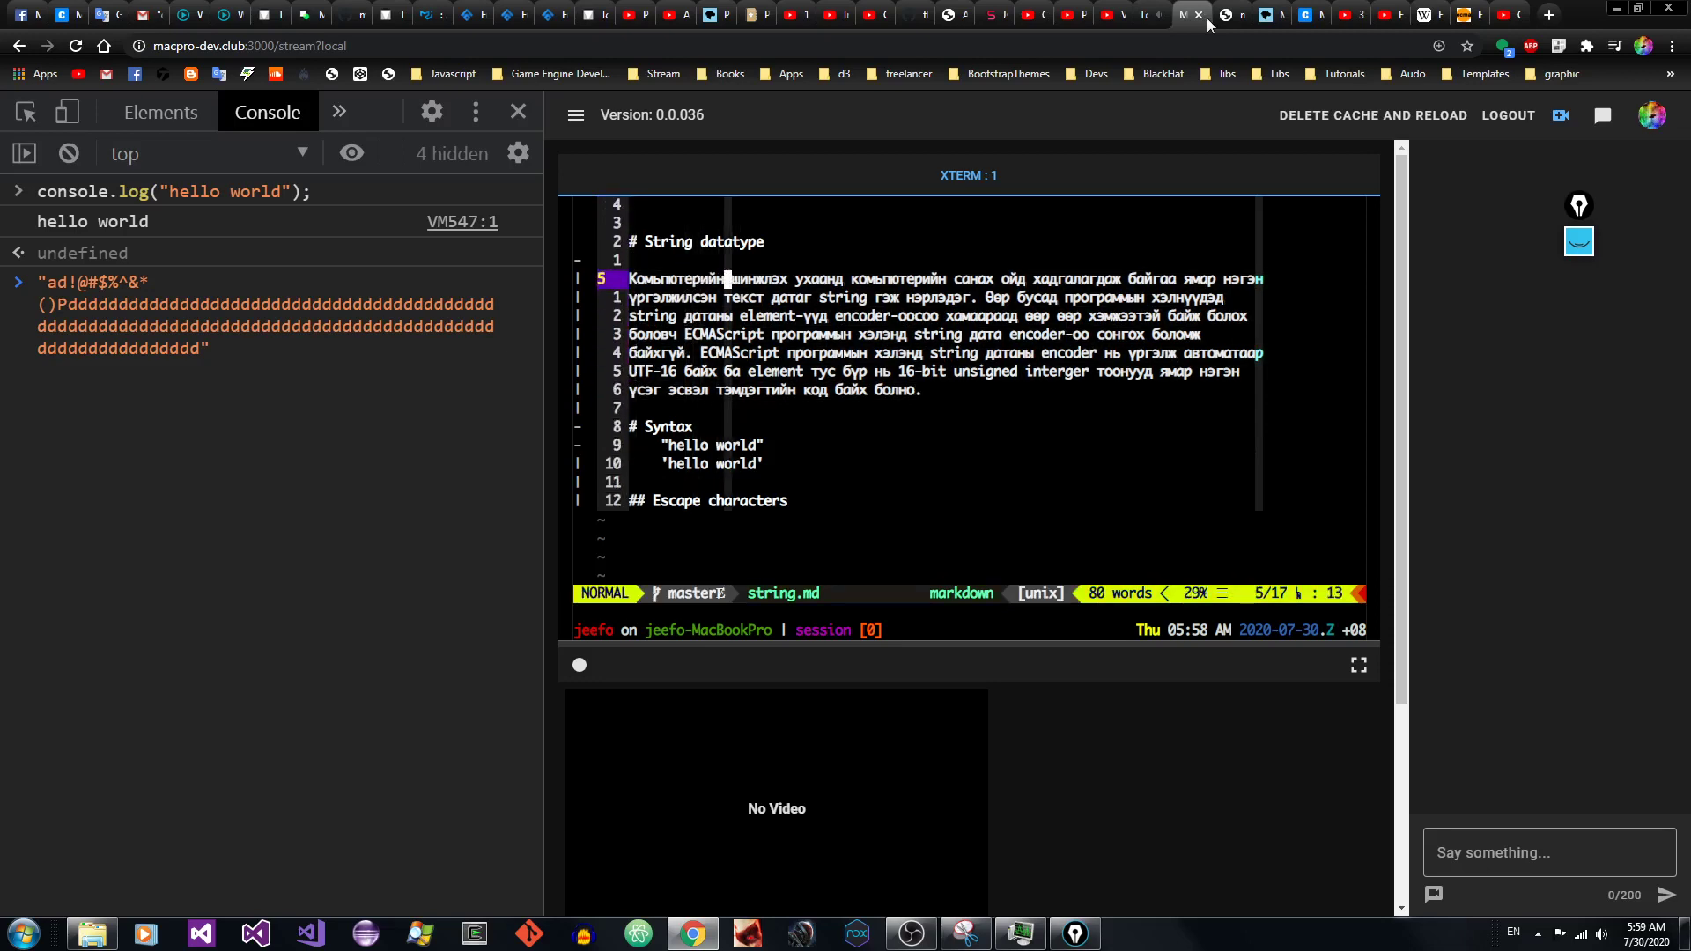
pyautogui.press('j')
pyautogui.press('j')
pyautogui.press('j')
pyautogui.press('j')
pyautogui.press('j')
pyautogui.press('j')
pyautogui.press('j')
pyautogui.press('j')
pyautogui.press('k')
pyautogui.press('k')
pyautogui.press('k')
pyautogui.press('k')
pyautogui.press('k')
pyautogui.press('k')
pyautogui.press('k')
pyautogui.press('k')
pyautogui.press('j')
pyautogui.press('j')
pyautogui.press('j')
pyautogui.press('j')
pyautogui.press('j')
pyautogui.press('j')
pyautogui.press('j')
pyautogui.press('k')
pyautogui.press('k')
pyautogui.press('k')
pyautogui.press('k')
pyautogui.press('k')
pyautogui.press('k')
pyautogui.press('k')
pyautogui.press('j')
pyautogui.press('j')
pyautogui.press('j')
pyautogui.press('j')
pyautogui.press('j')
pyautogui.press('j')
pyautogui.press('j')
pyautogui.press('j')
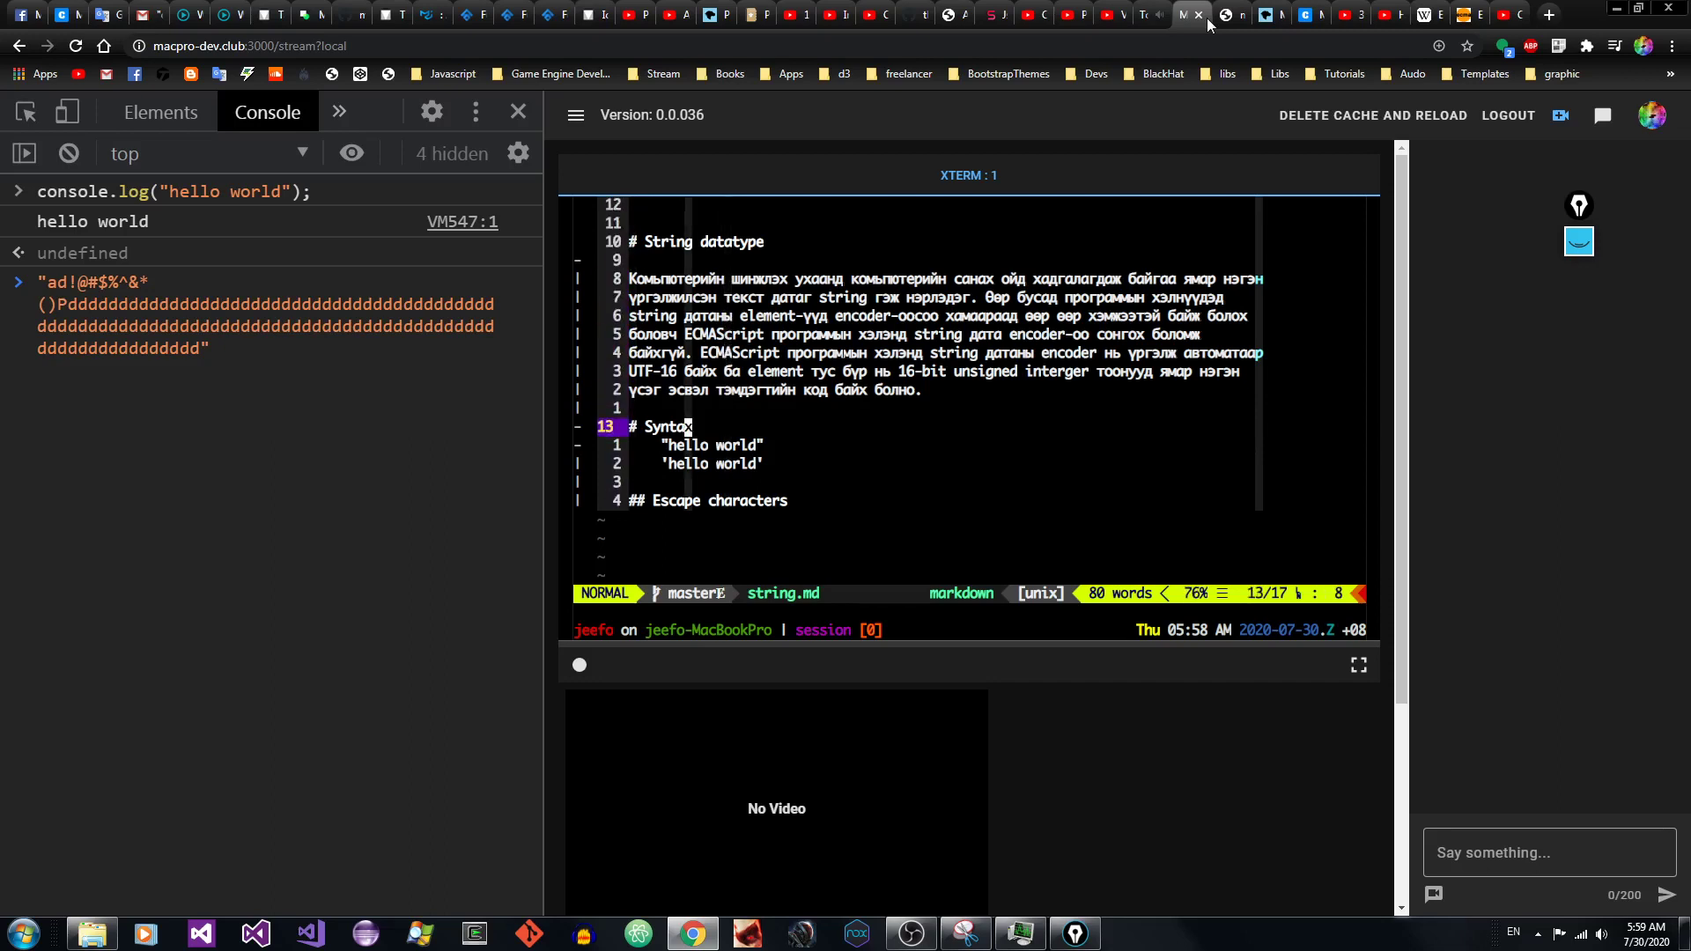
pyautogui.press('k')
pyautogui.press('k')
pyautogui.press('k')
pyautogui.press('k')
pyautogui.press('k')
pyautogui.press('k')
pyautogui.press('k')
pyautogui.press('k')
pyautogui.press('k')
pyautogui.press('j')
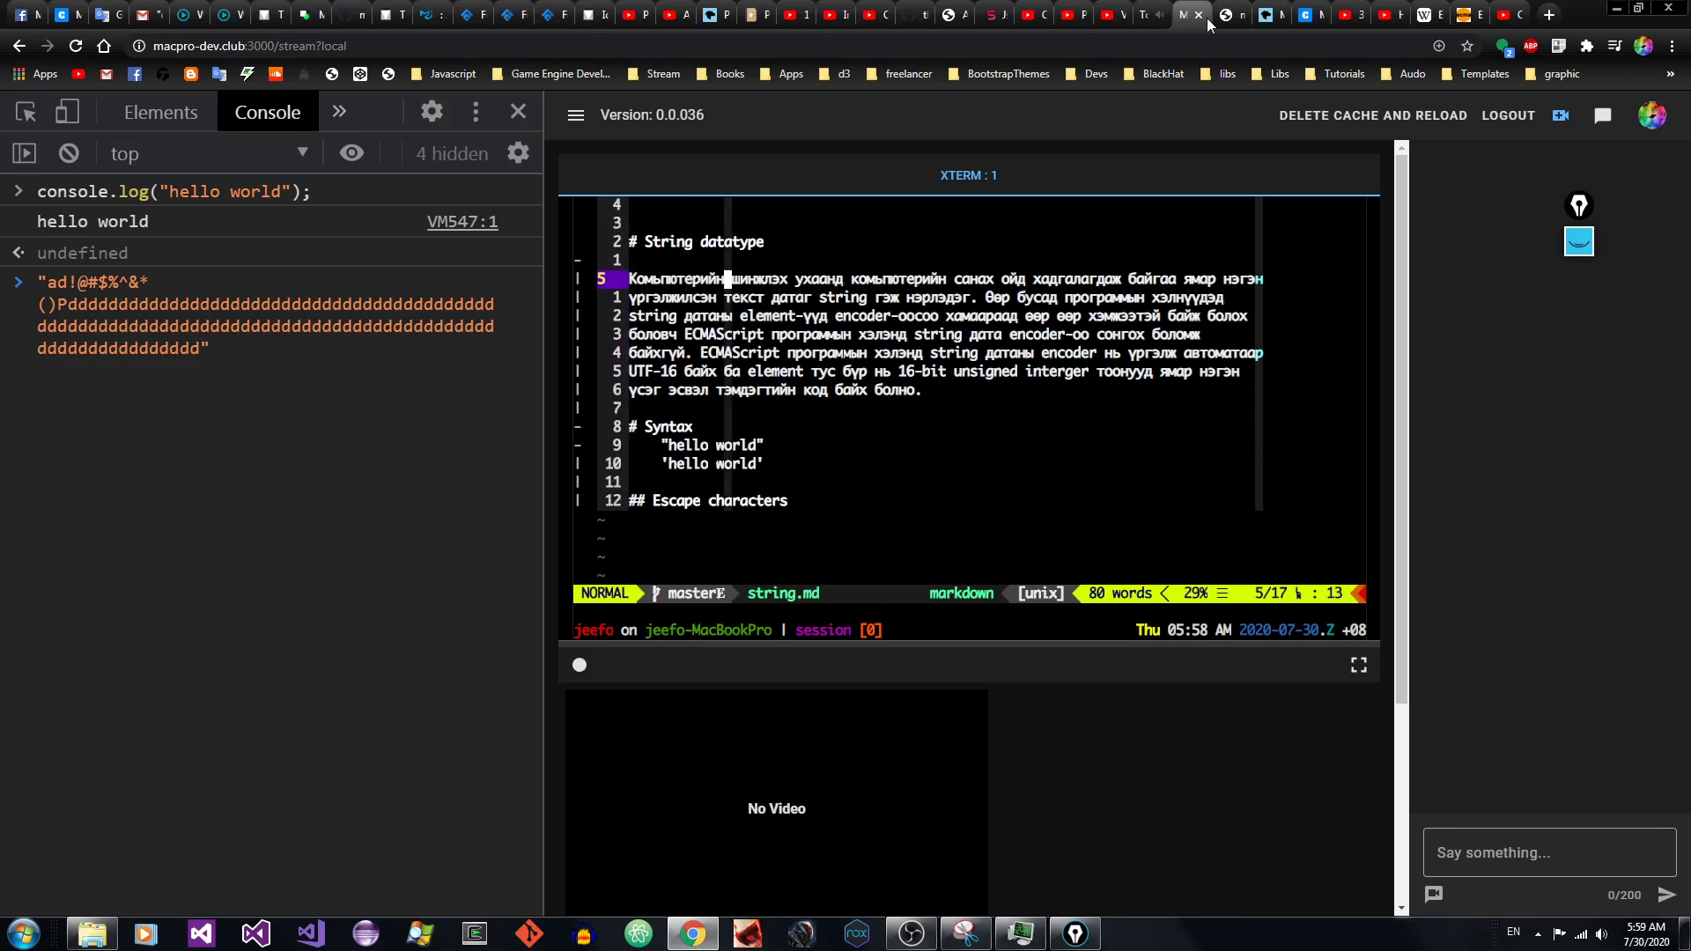
pyautogui.press('k')
pyautogui.press('j')
pyautogui.press('j')
pyautogui.press('j')
pyautogui.press('j')
pyautogui.press('j')
pyautogui.press('j')
pyautogui.press('j')
pyautogui.press('j')
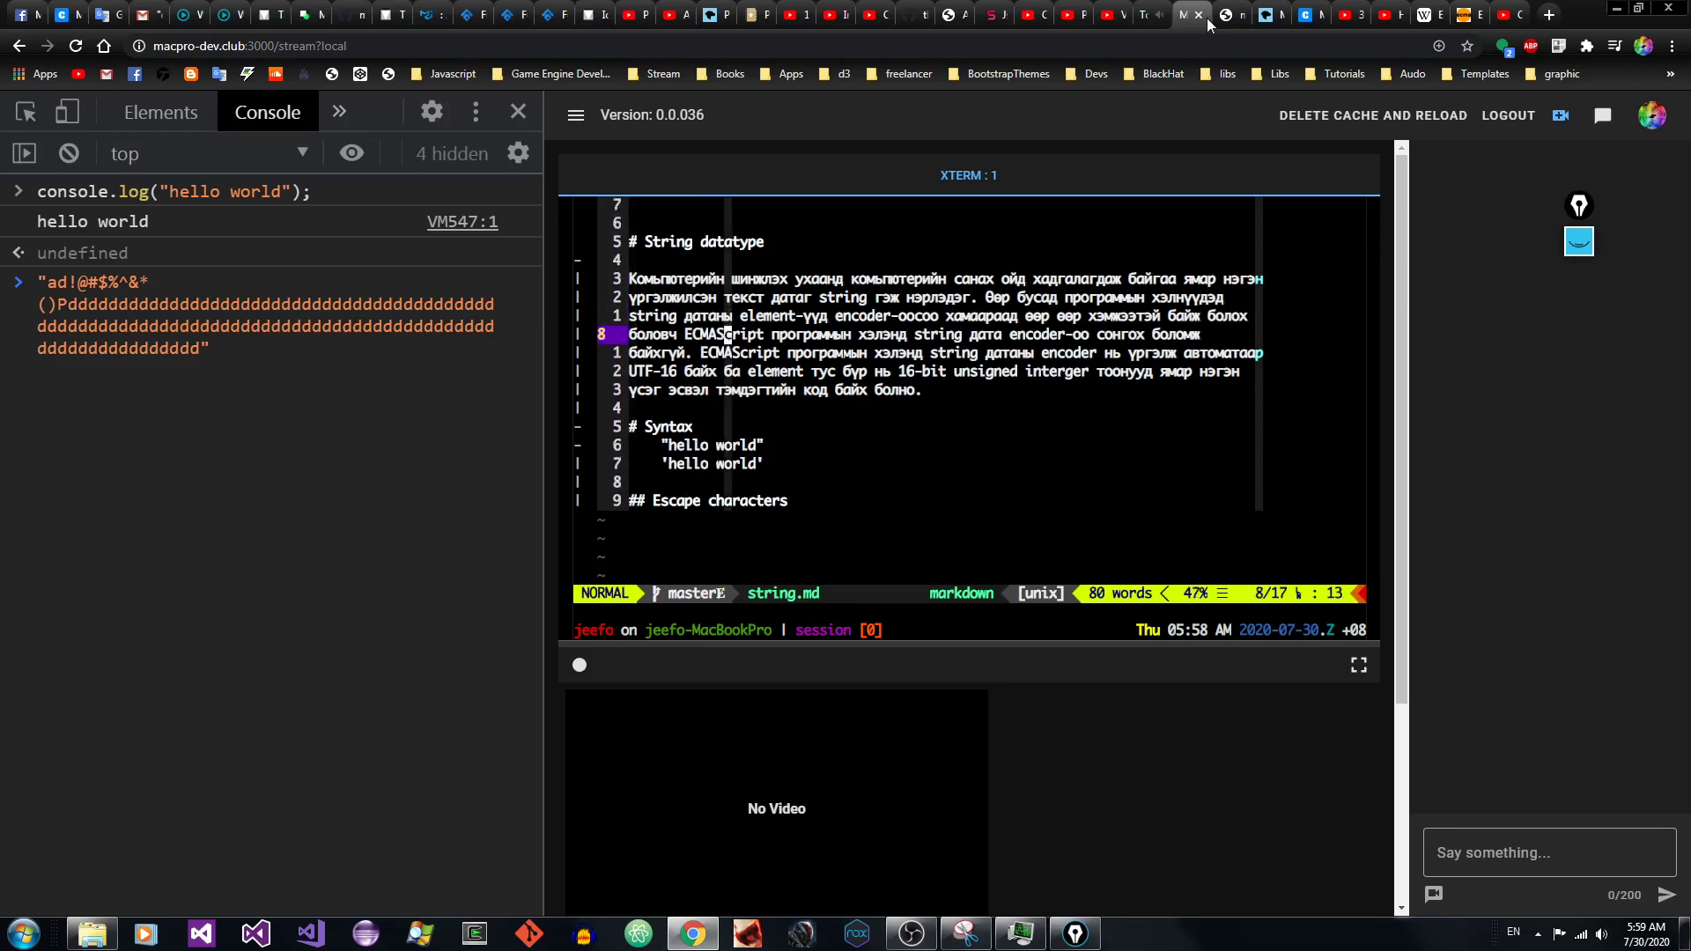
pyautogui.press('k')
pyautogui.press('k')
pyautogui.press('k')
pyautogui.press('k')
pyautogui.press('k')
pyautogui.press('k')
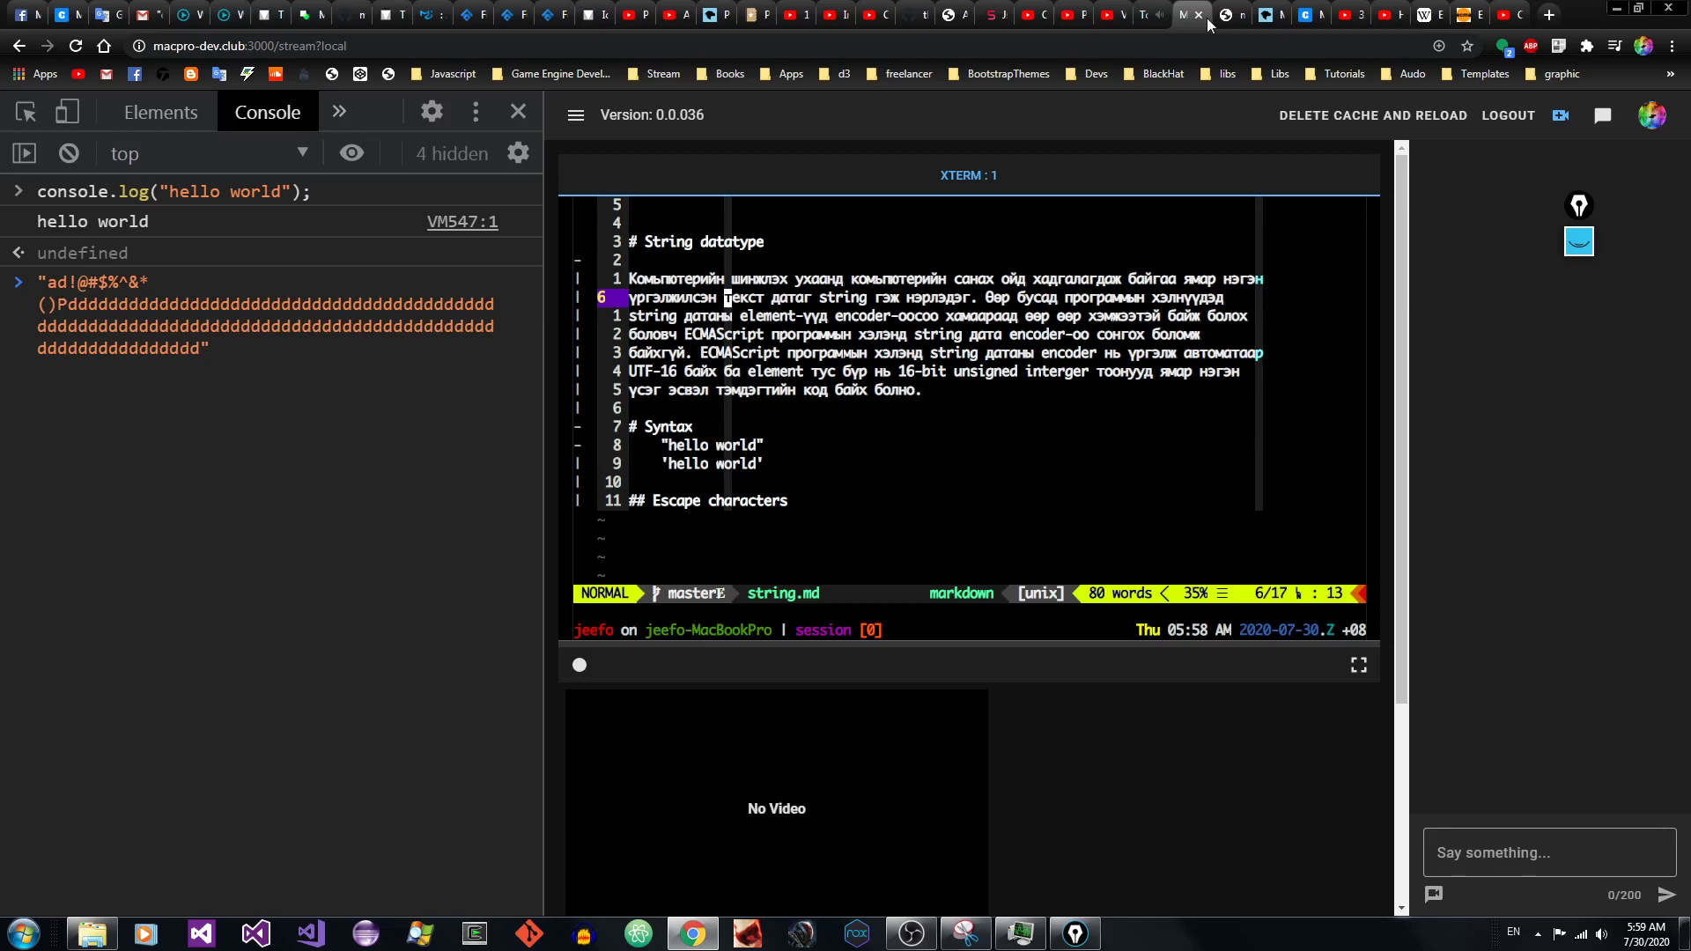
# Step: Check the YouTube Studio channel videos, return to string.md and highlight the whole String datatype paragraph
pyautogui.click(1023, 15)
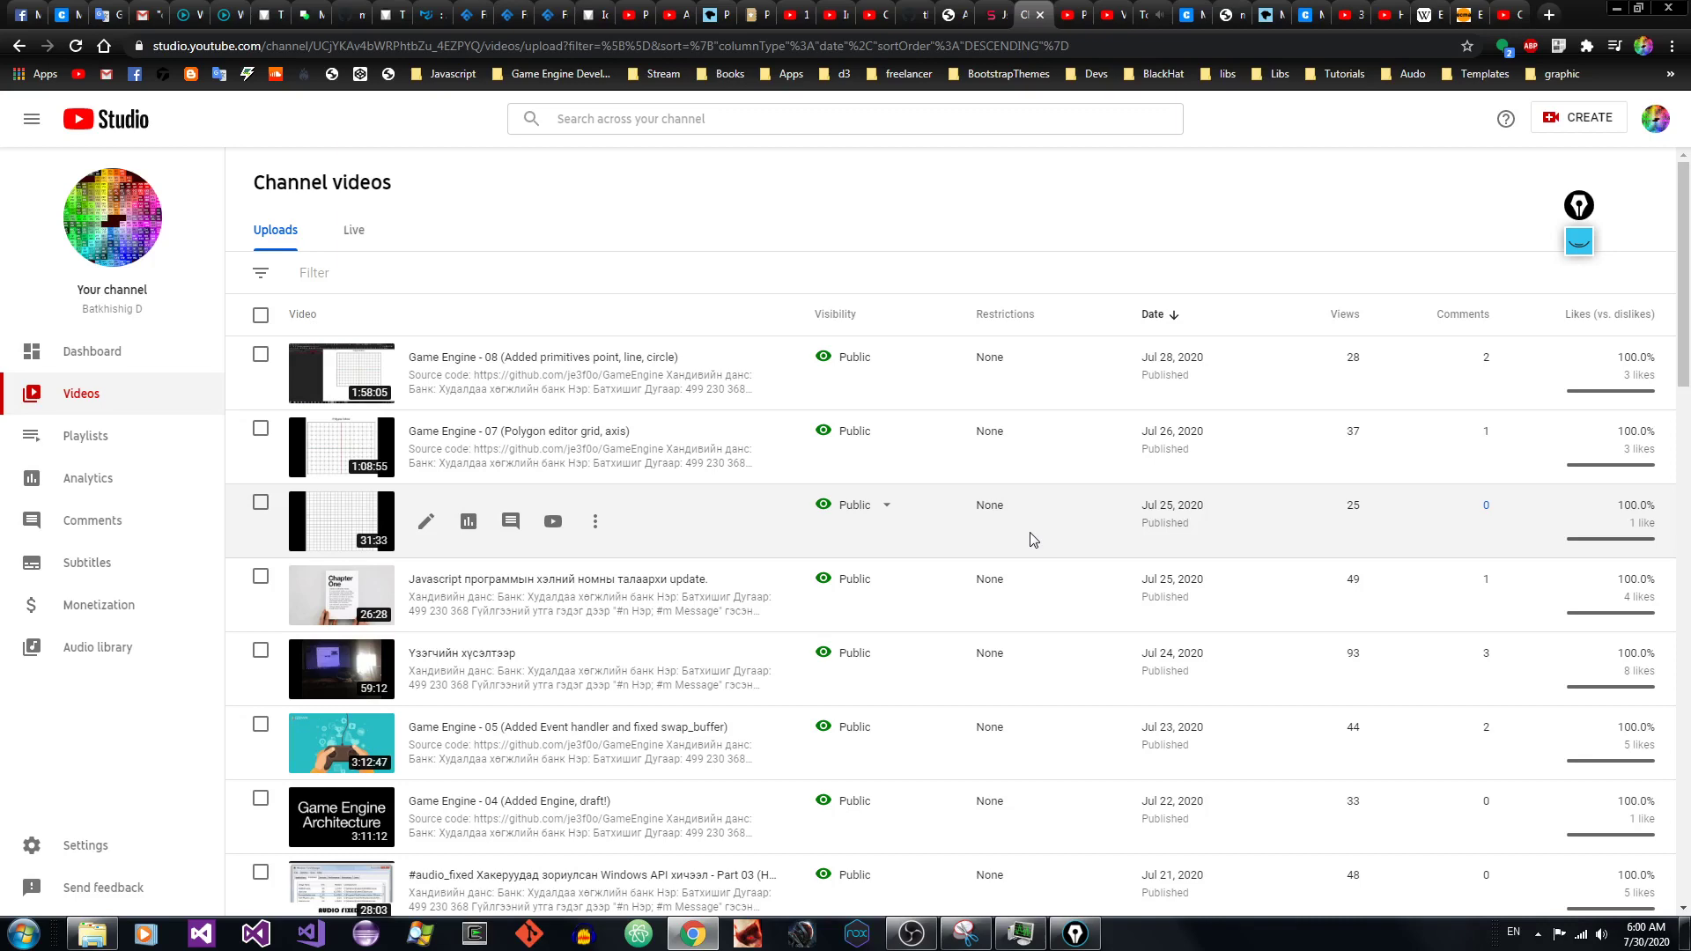
pyautogui.click(1189, 10)
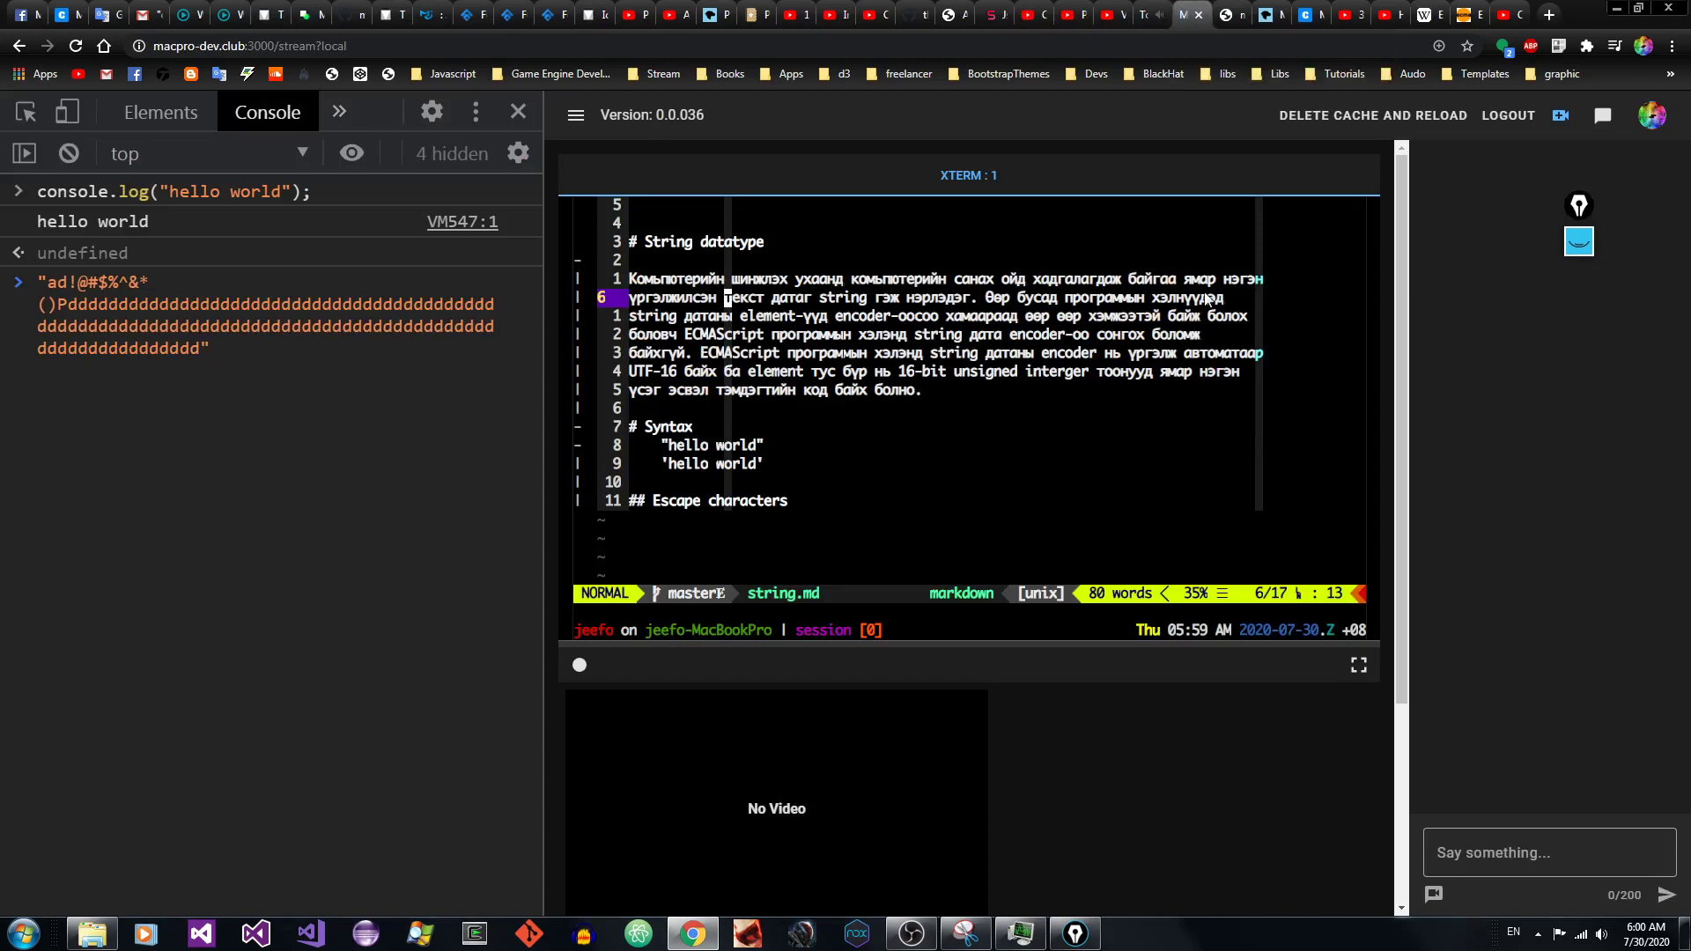
pyautogui.press('k')
pyautogui.press('V')
pyautogui.press('}')
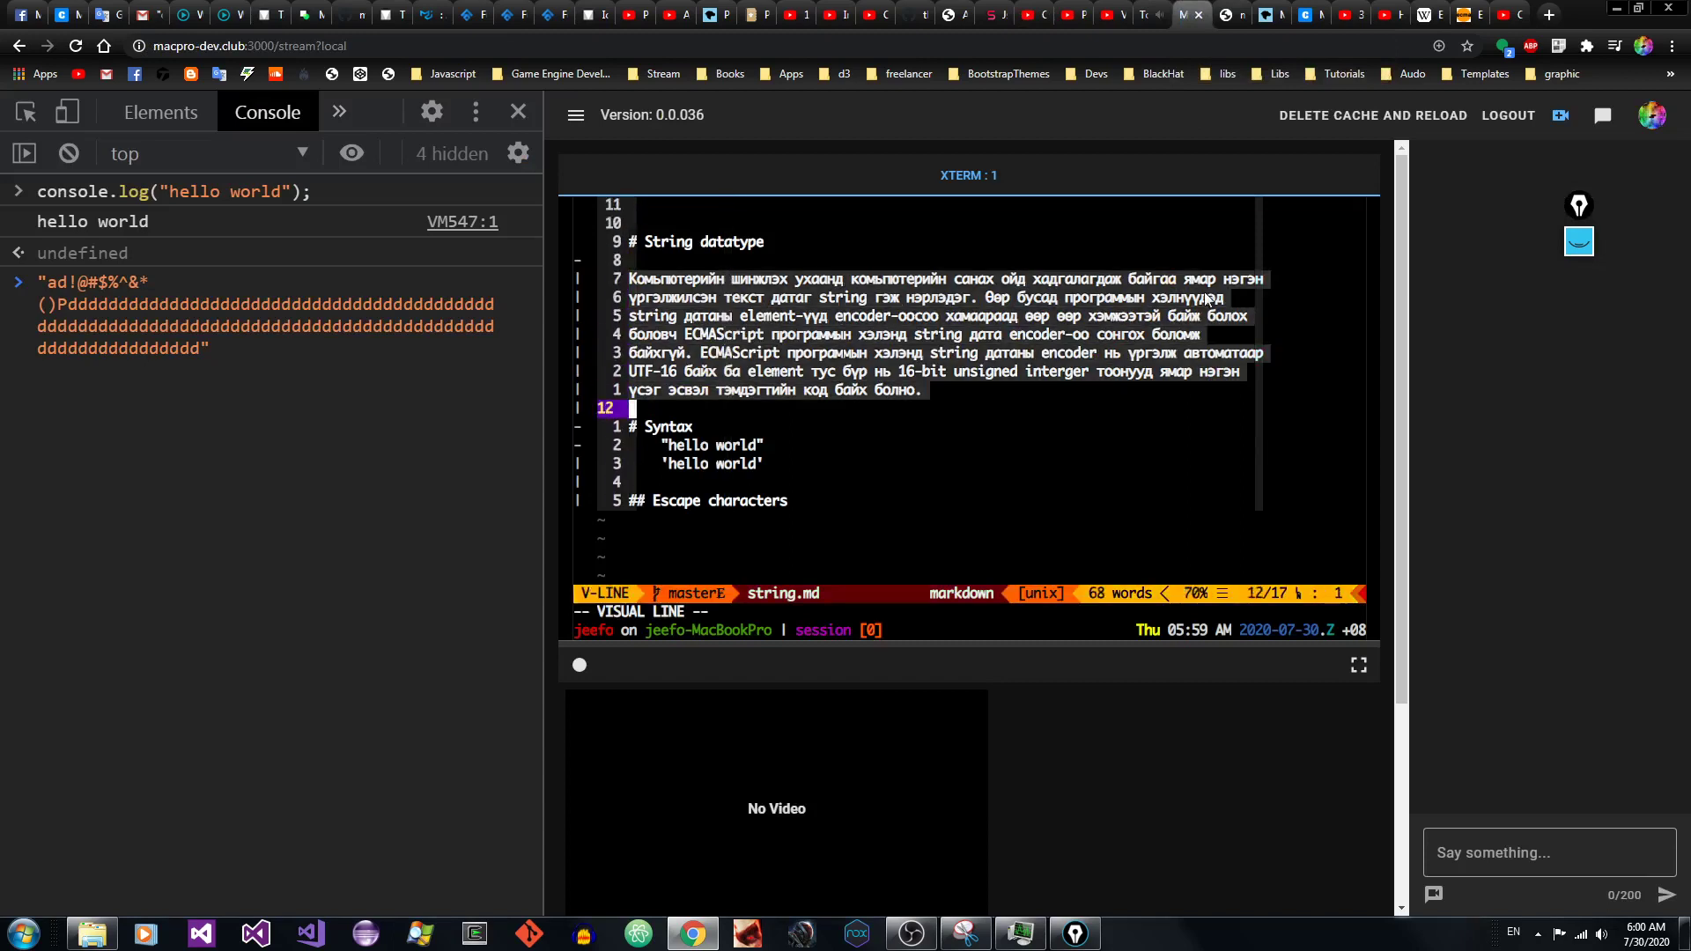
pyautogui.press('Escape')
pyautogui.press('k')
pyautogui.press('k')
pyautogui.press('k')
pyautogui.press('k')
pyautogui.press('k')
pyautogui.press('k')
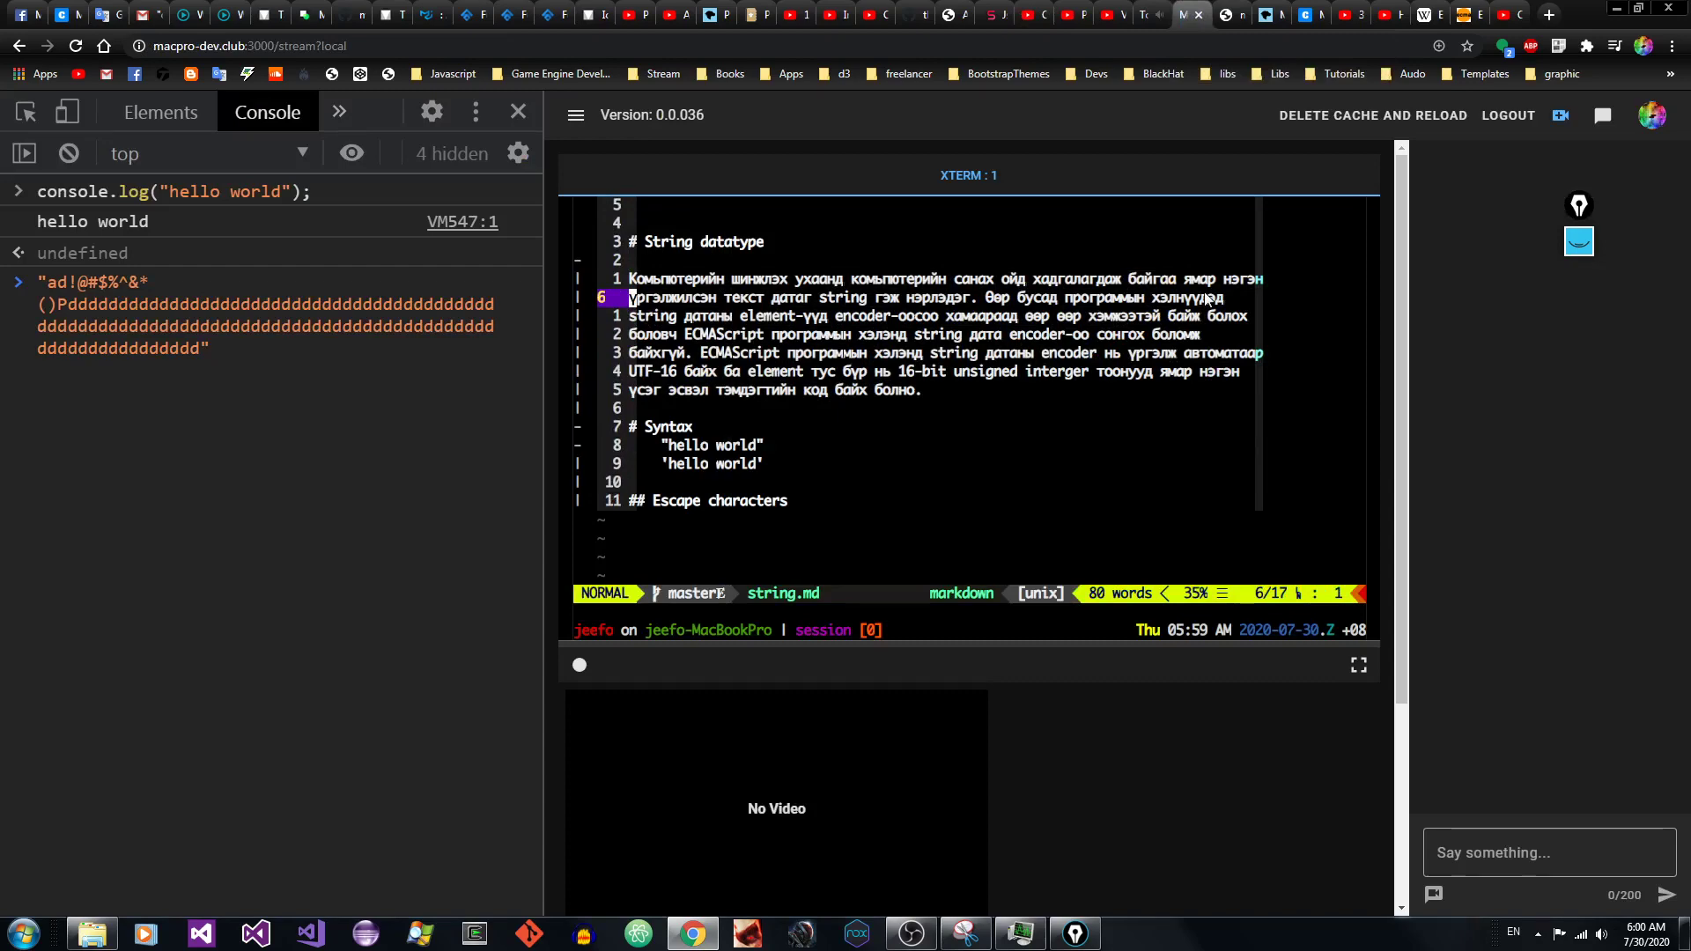
# Step: Look at the YouTube Studio and Top 50 NoCopyRightSounds pages and return to the terminal page
pyautogui.click(1024, 11)
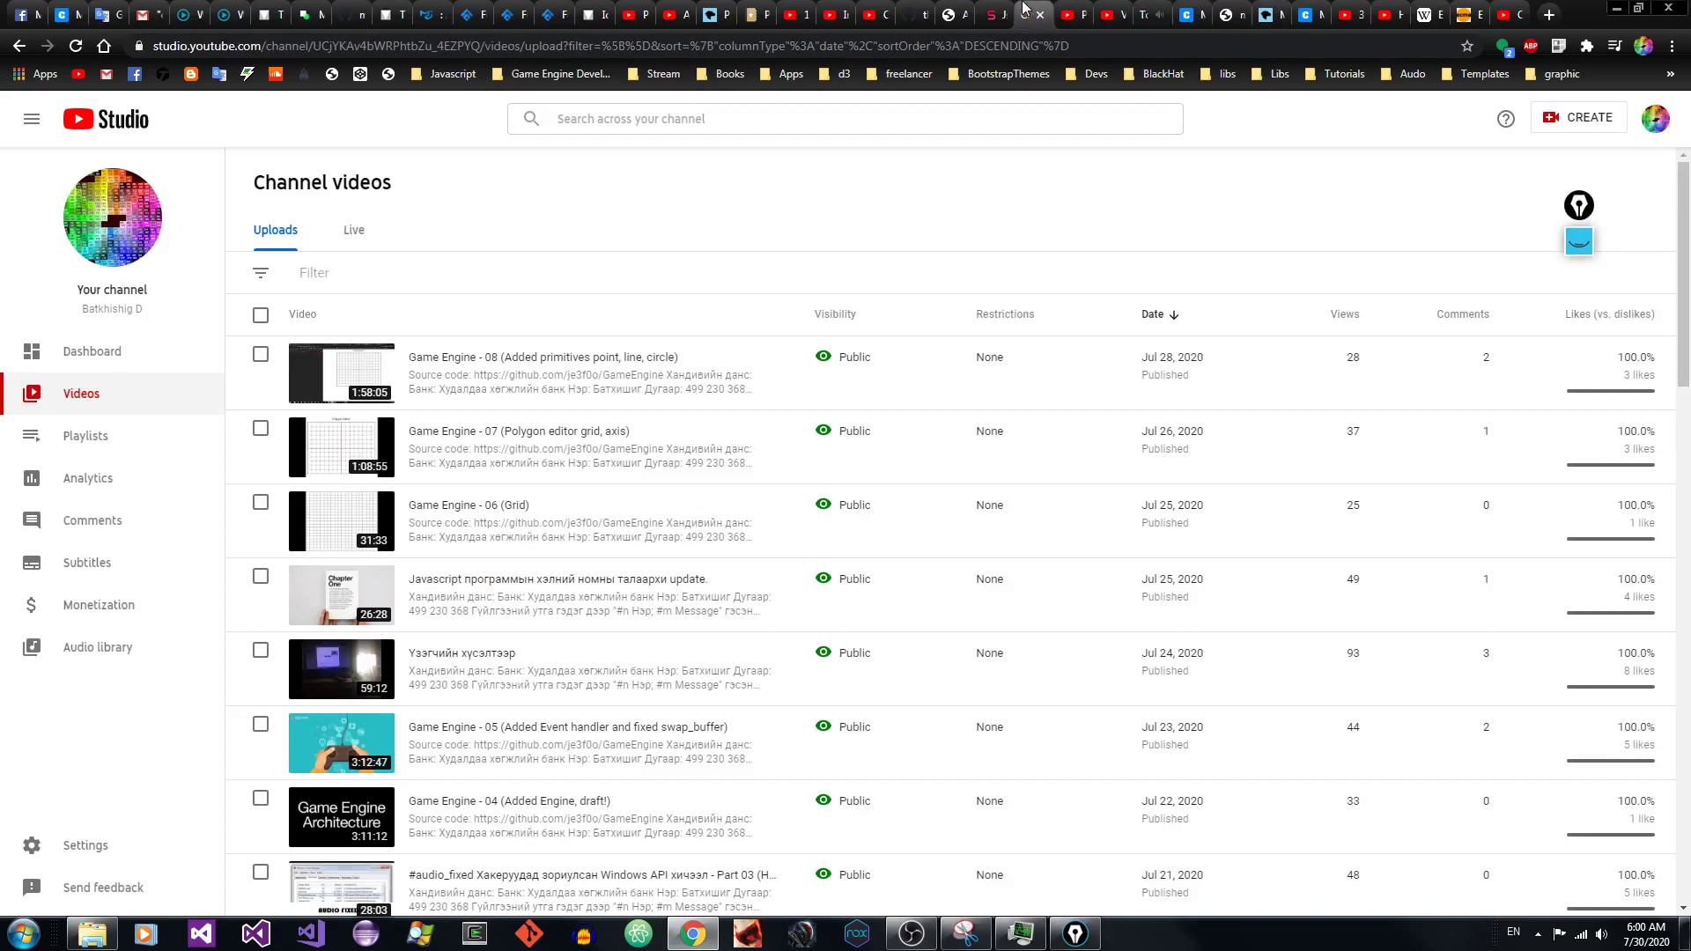
pyautogui.click(1149, 12)
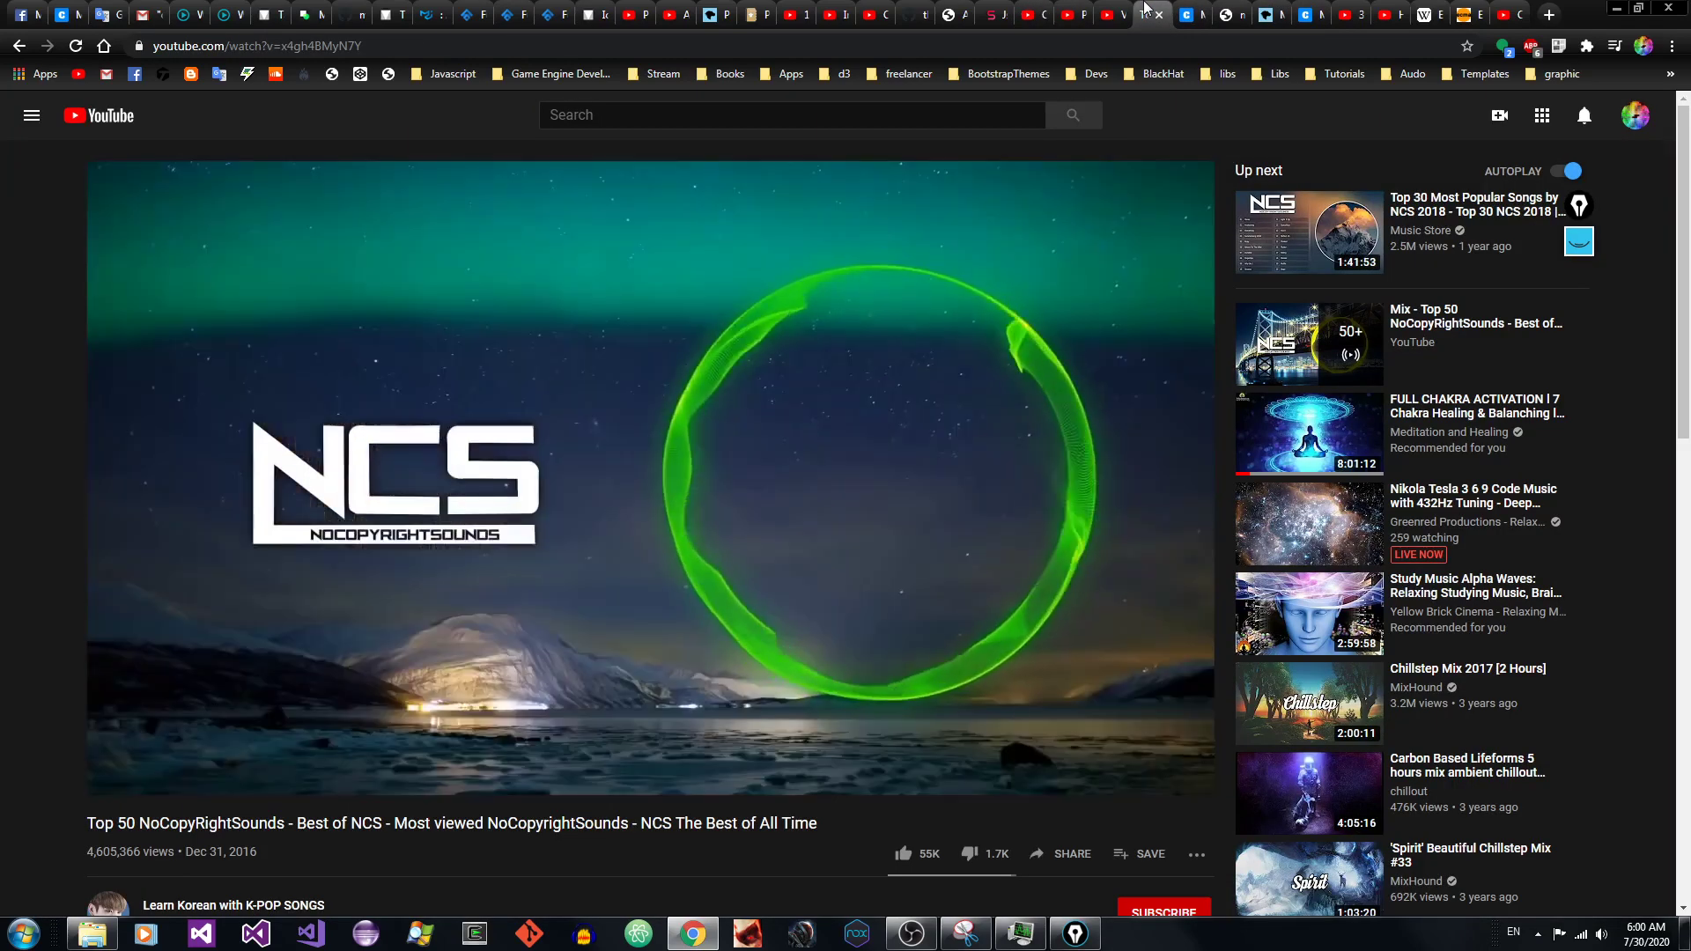
pyautogui.click(1184, 12)
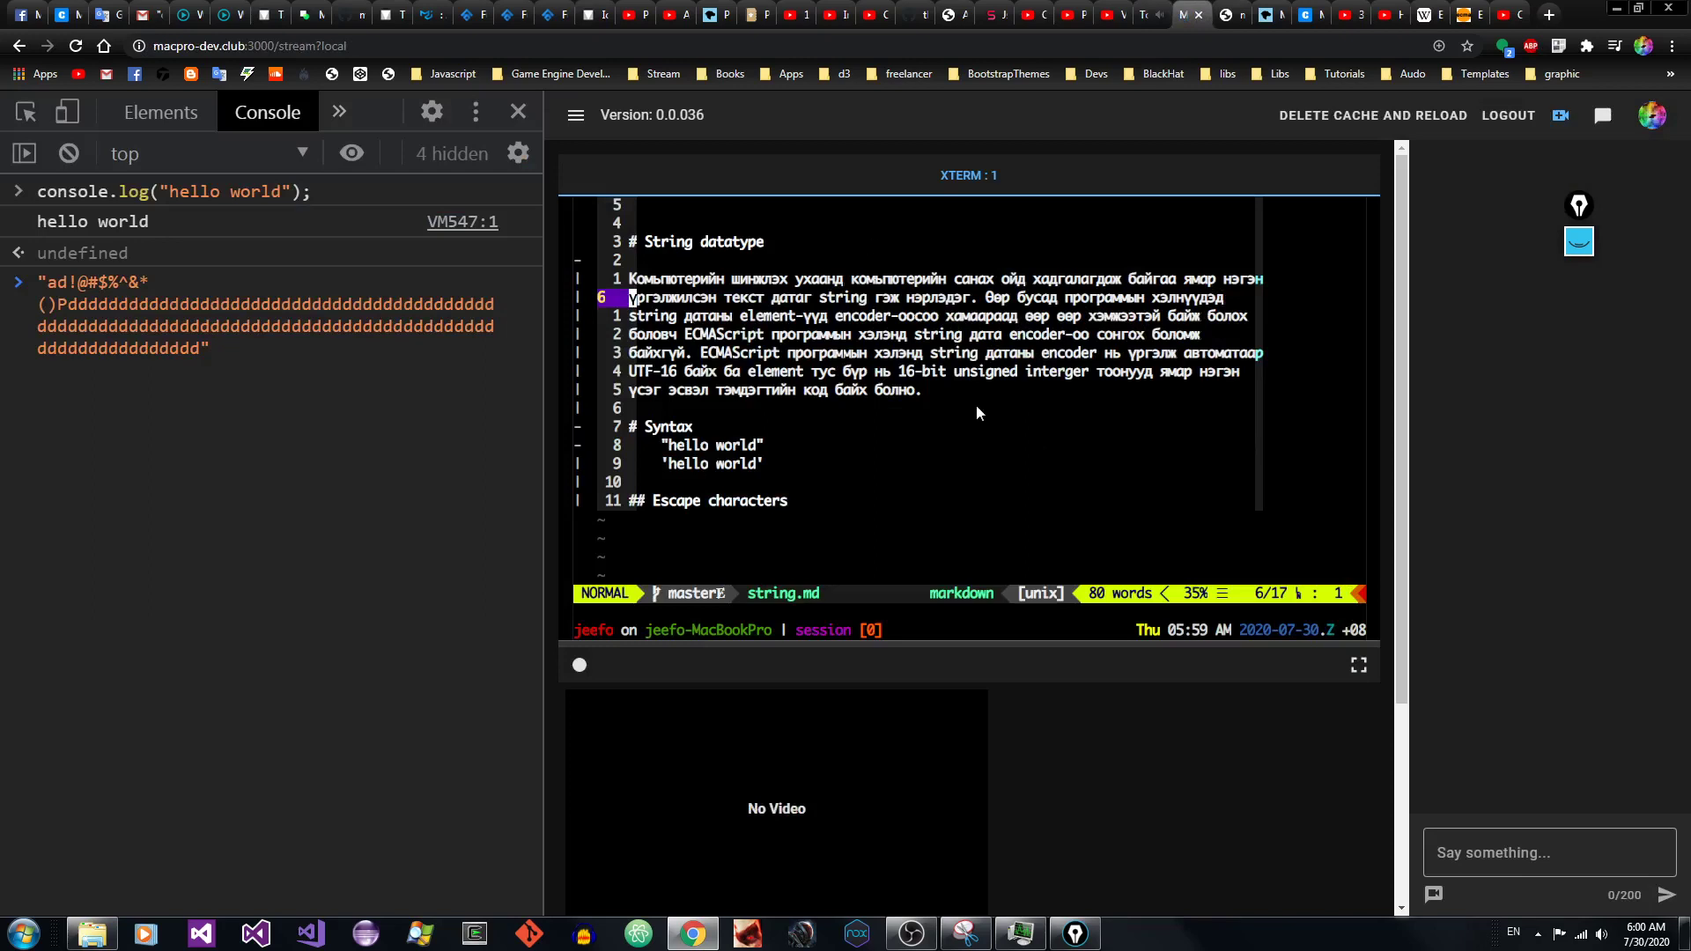
# Step: Highlight the String datatype description in string.md line by line and clear the selection
pyautogui.press('k')
pyautogui.hotkey('shift', 'v')
pyautogui.press('j')
pyautogui.press('j')
pyautogui.press('j')
pyautogui.press('j')
pyautogui.press('j')
pyautogui.press('j')
pyautogui.press('j')
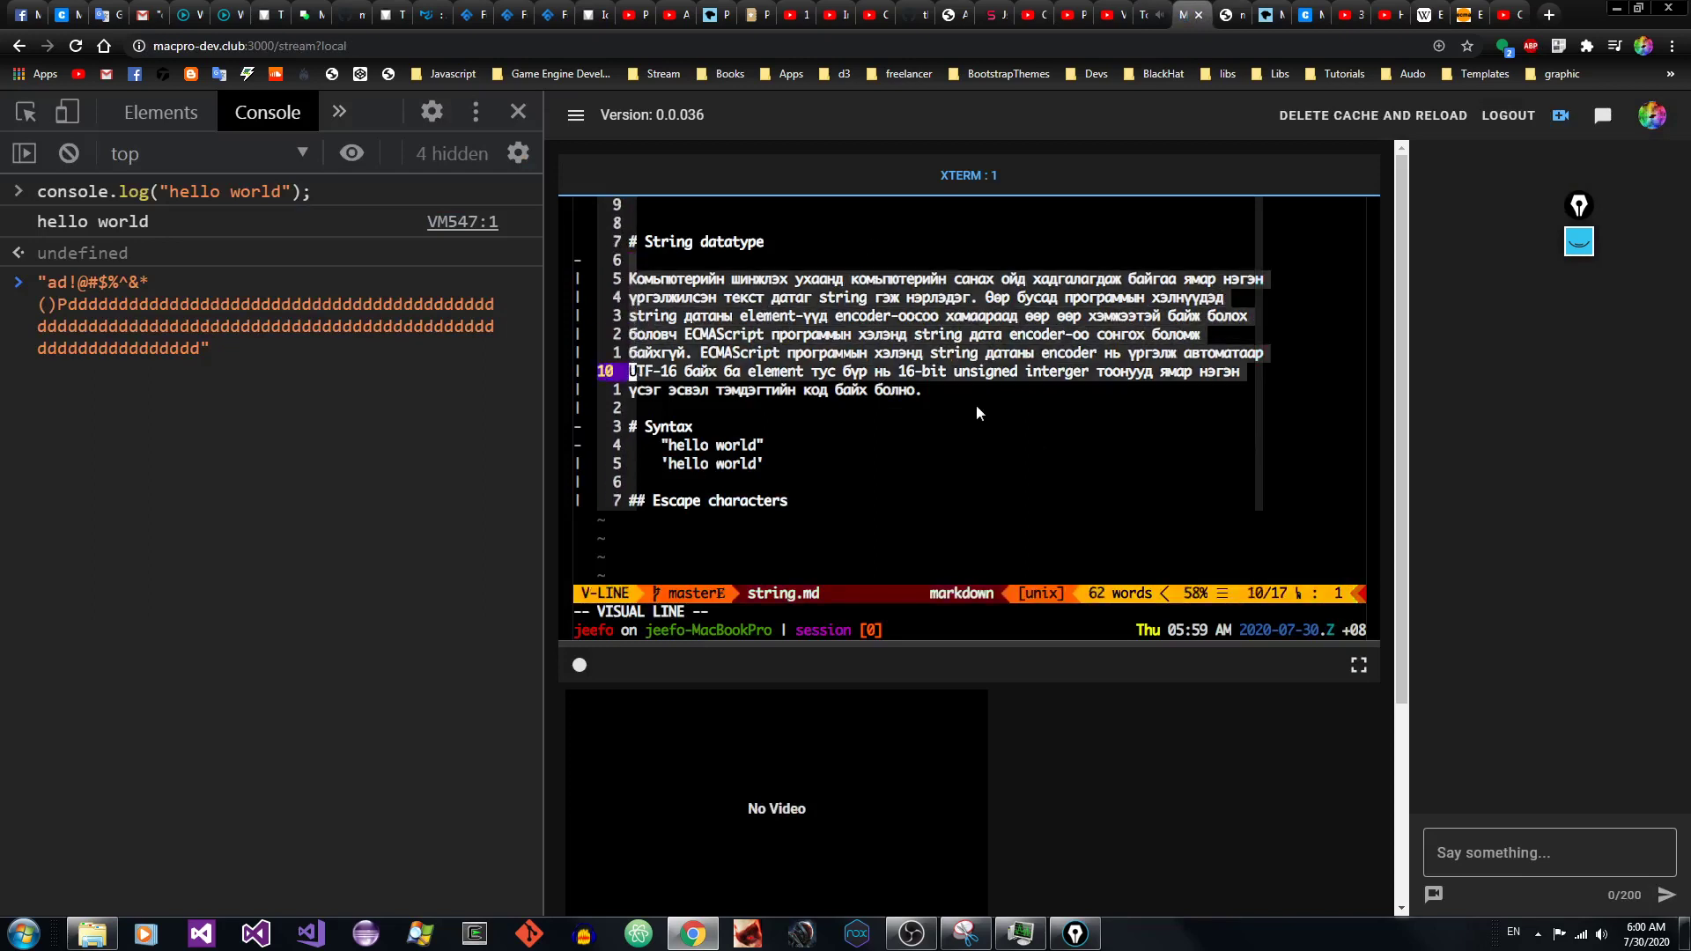
pyautogui.press('Escape')
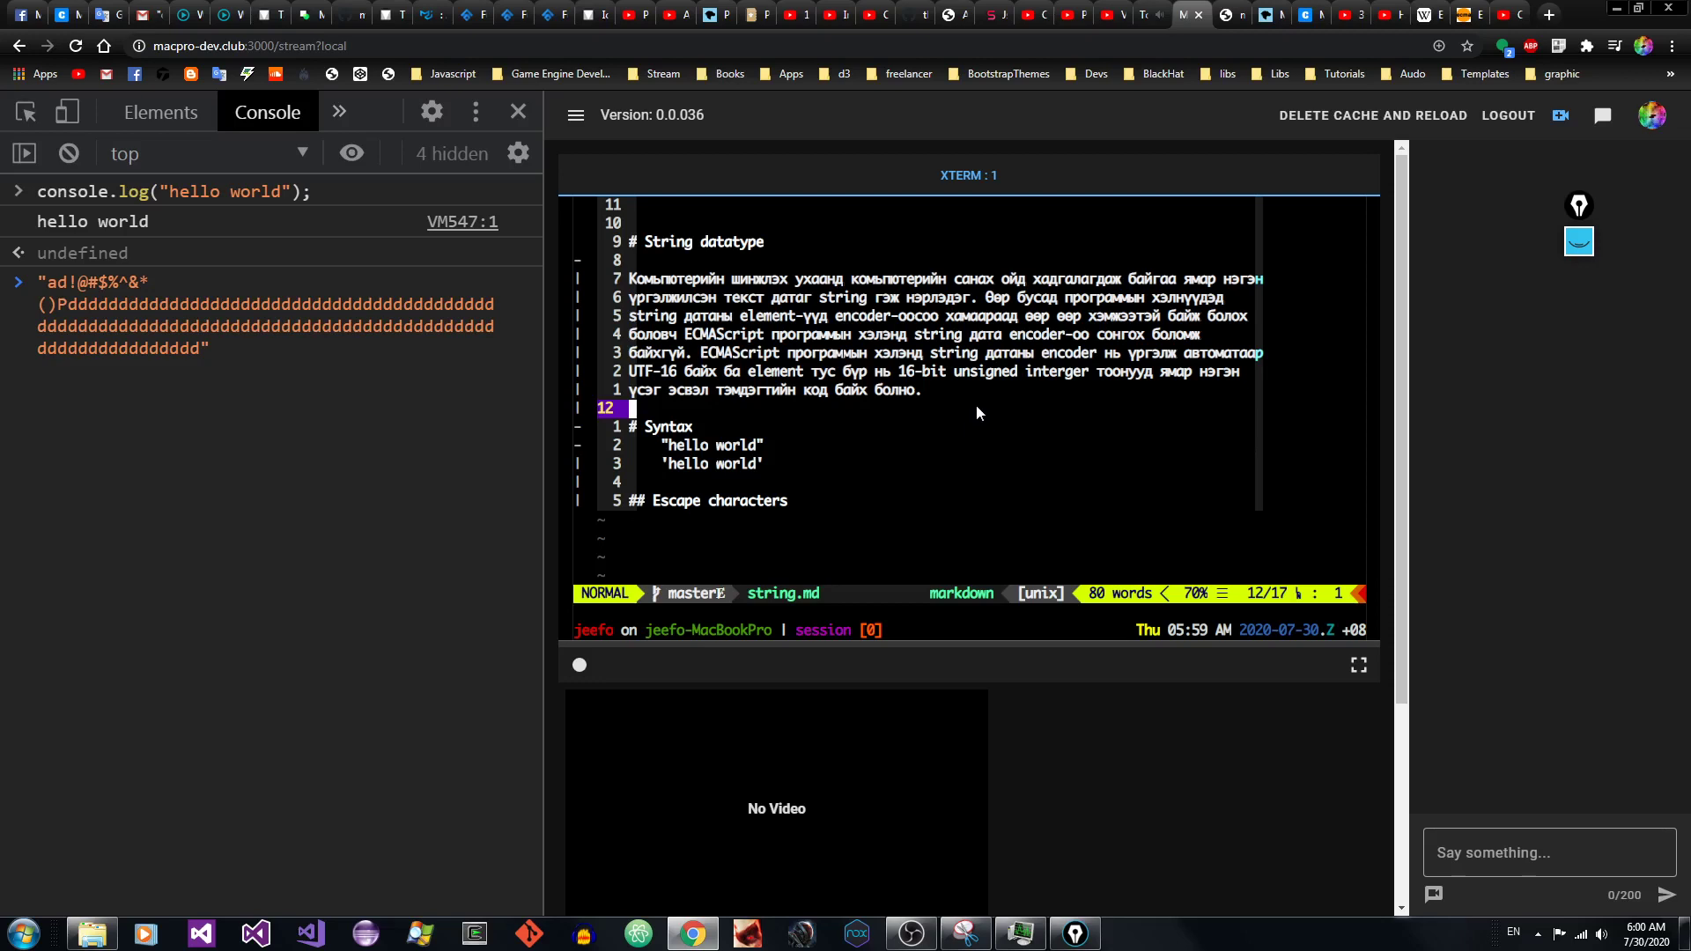
# Step: Go over the String datatype section of string.md again, ending on the blank line above the Syntax heading
pyautogui.press('k')
pyautogui.press('k')
pyautogui.press('k')
pyautogui.press('k')
pyautogui.press('k')
pyautogui.press('k')
pyautogui.press('k')
pyautogui.press('k')
pyautogui.press('k')
pyautogui.press('j')
pyautogui.press('j')
pyautogui.press('j')
pyautogui.press('j')
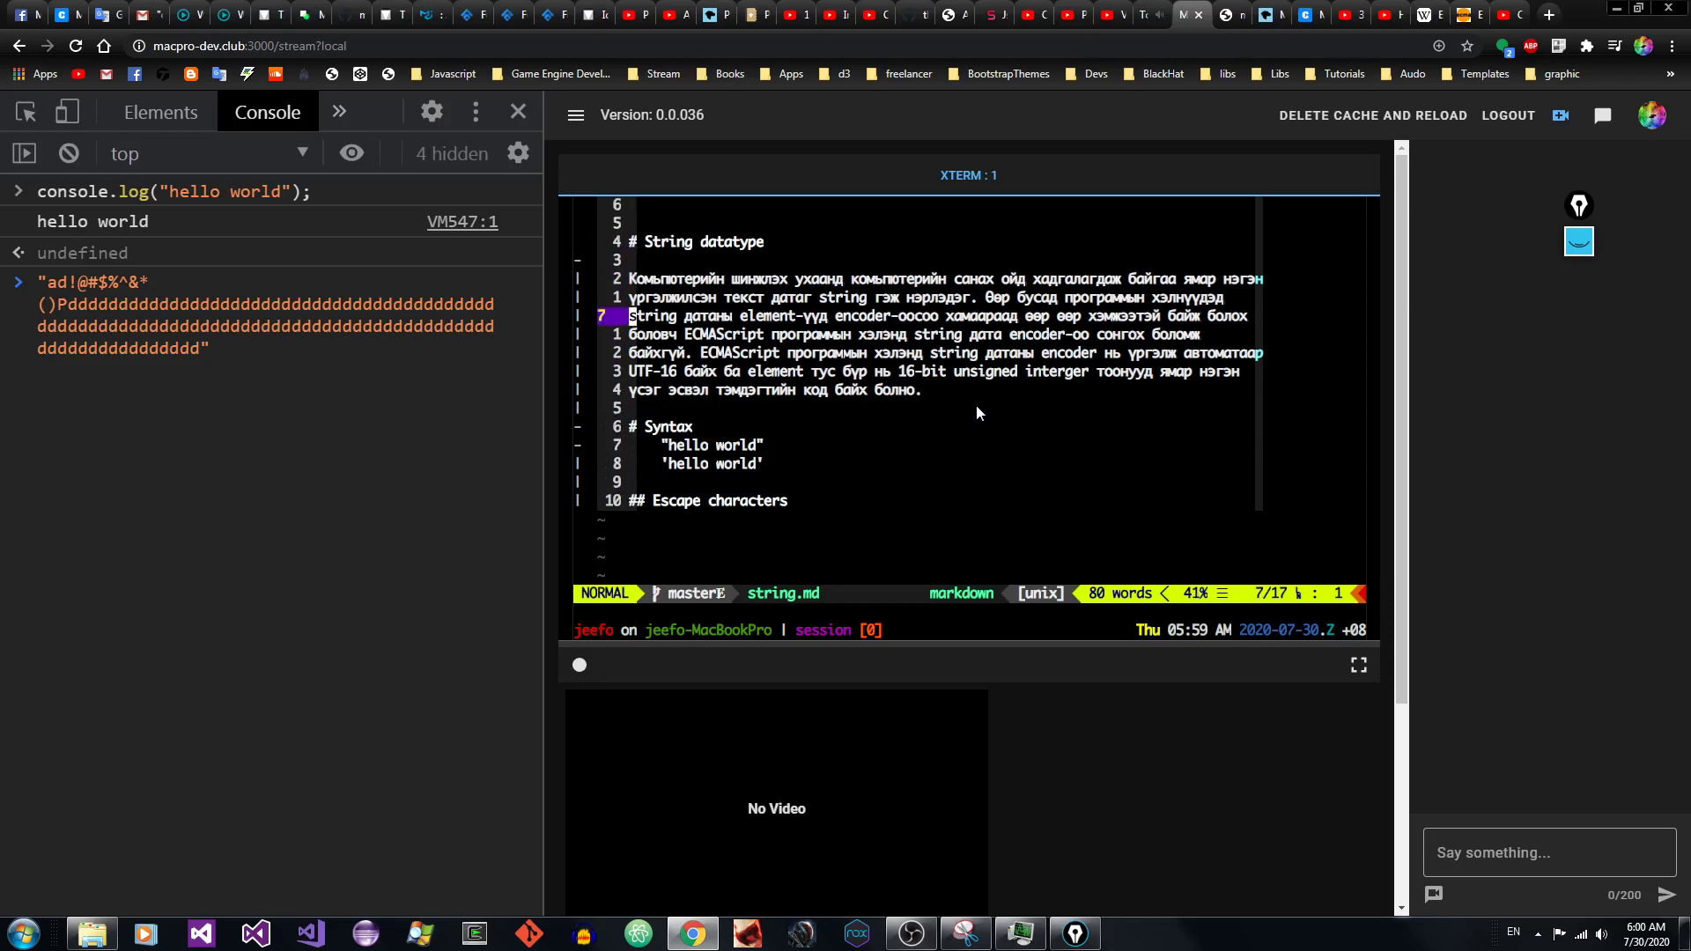
pyautogui.press('j')
pyautogui.press('j')
pyautogui.press('j')
pyautogui.press('j')
pyautogui.press('j')
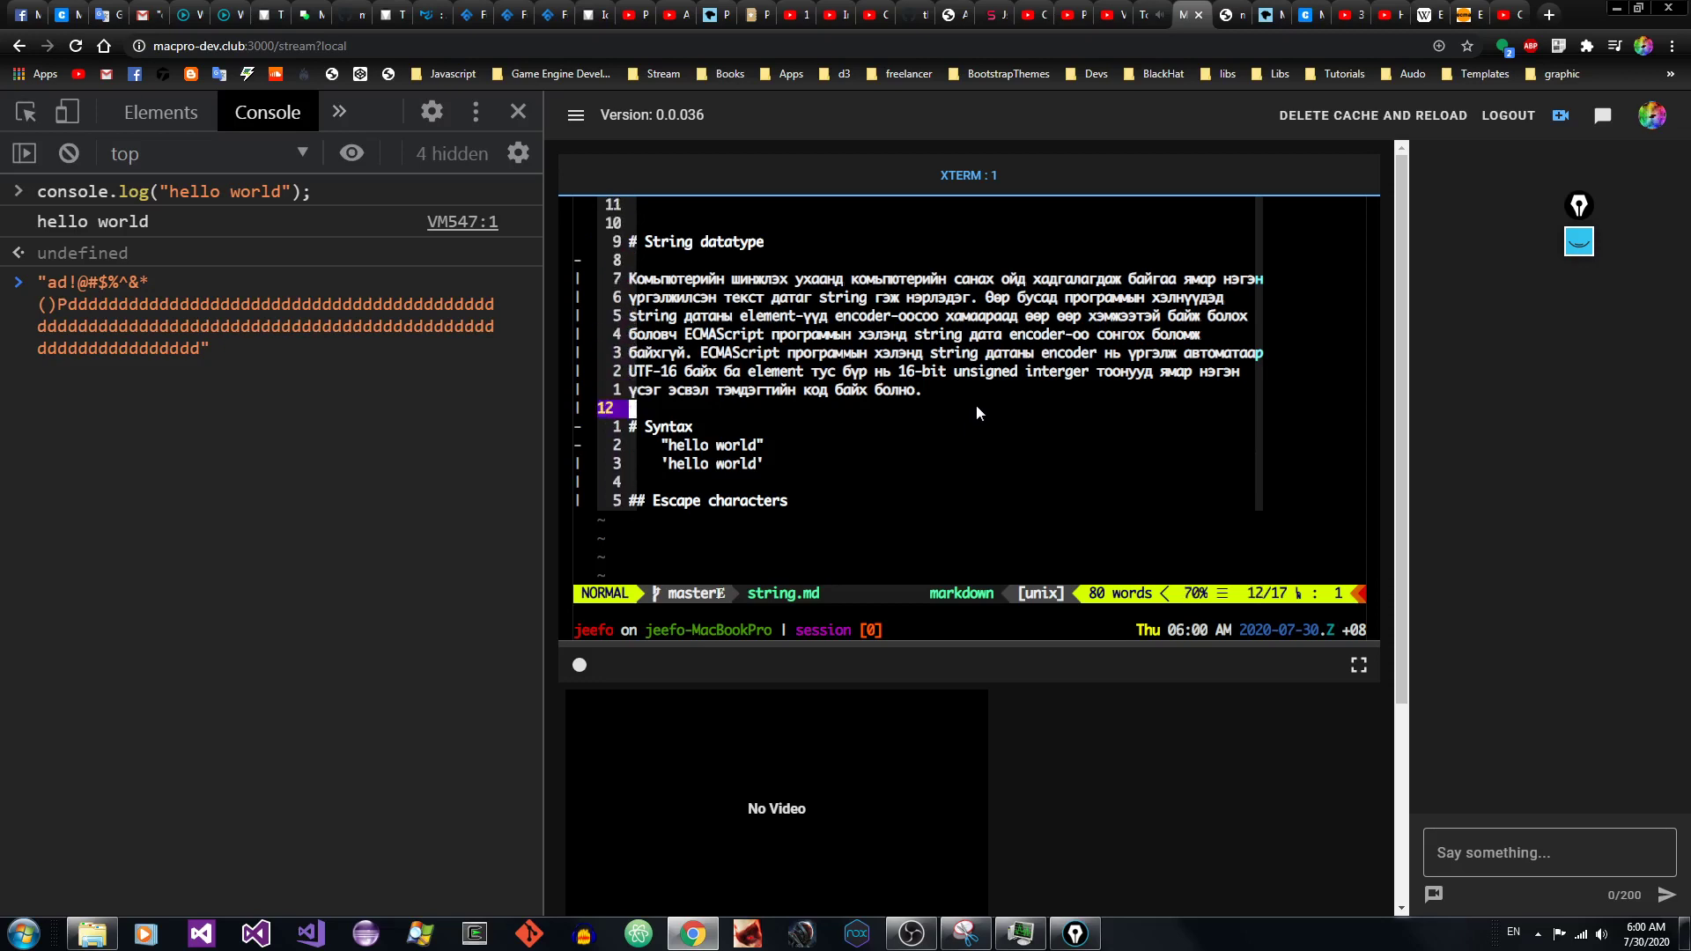
pyautogui.press('k')
pyautogui.press('k')
pyautogui.press('k')
pyautogui.press('k')
pyautogui.press('k')
pyautogui.press('k')
pyautogui.press('k')
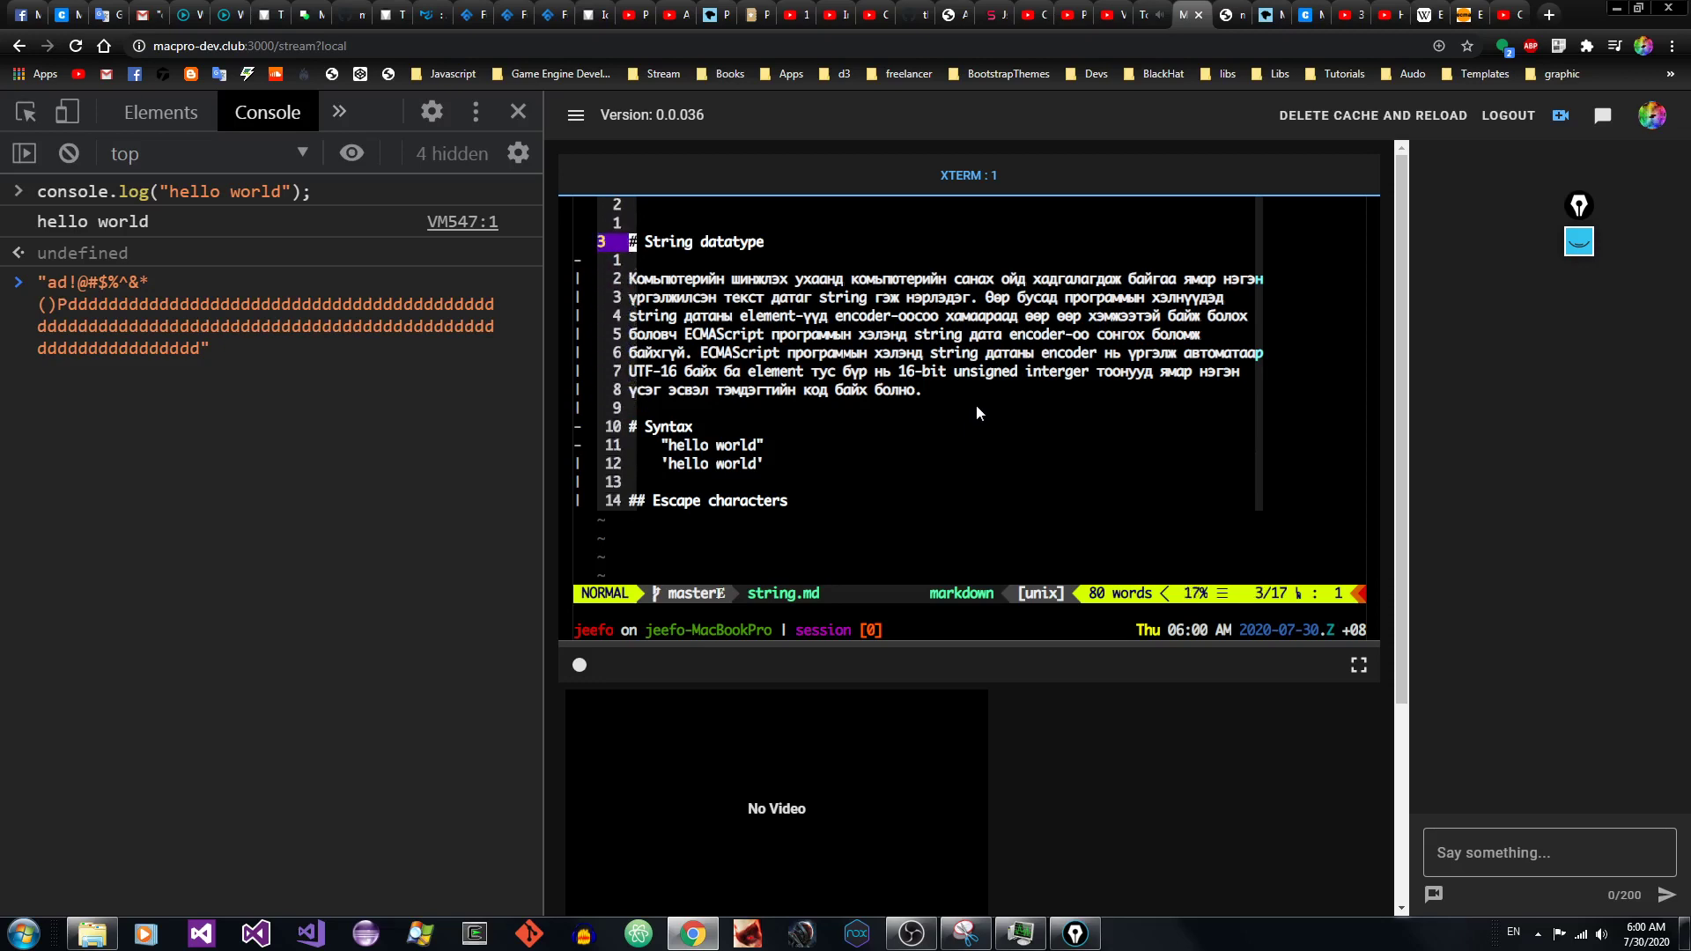
pyautogui.press('j')
pyautogui.press('j')
pyautogui.press('j')
pyautogui.press('j')
pyautogui.press('j')
pyautogui.press('j')
pyautogui.press('j')
pyautogui.press('j')
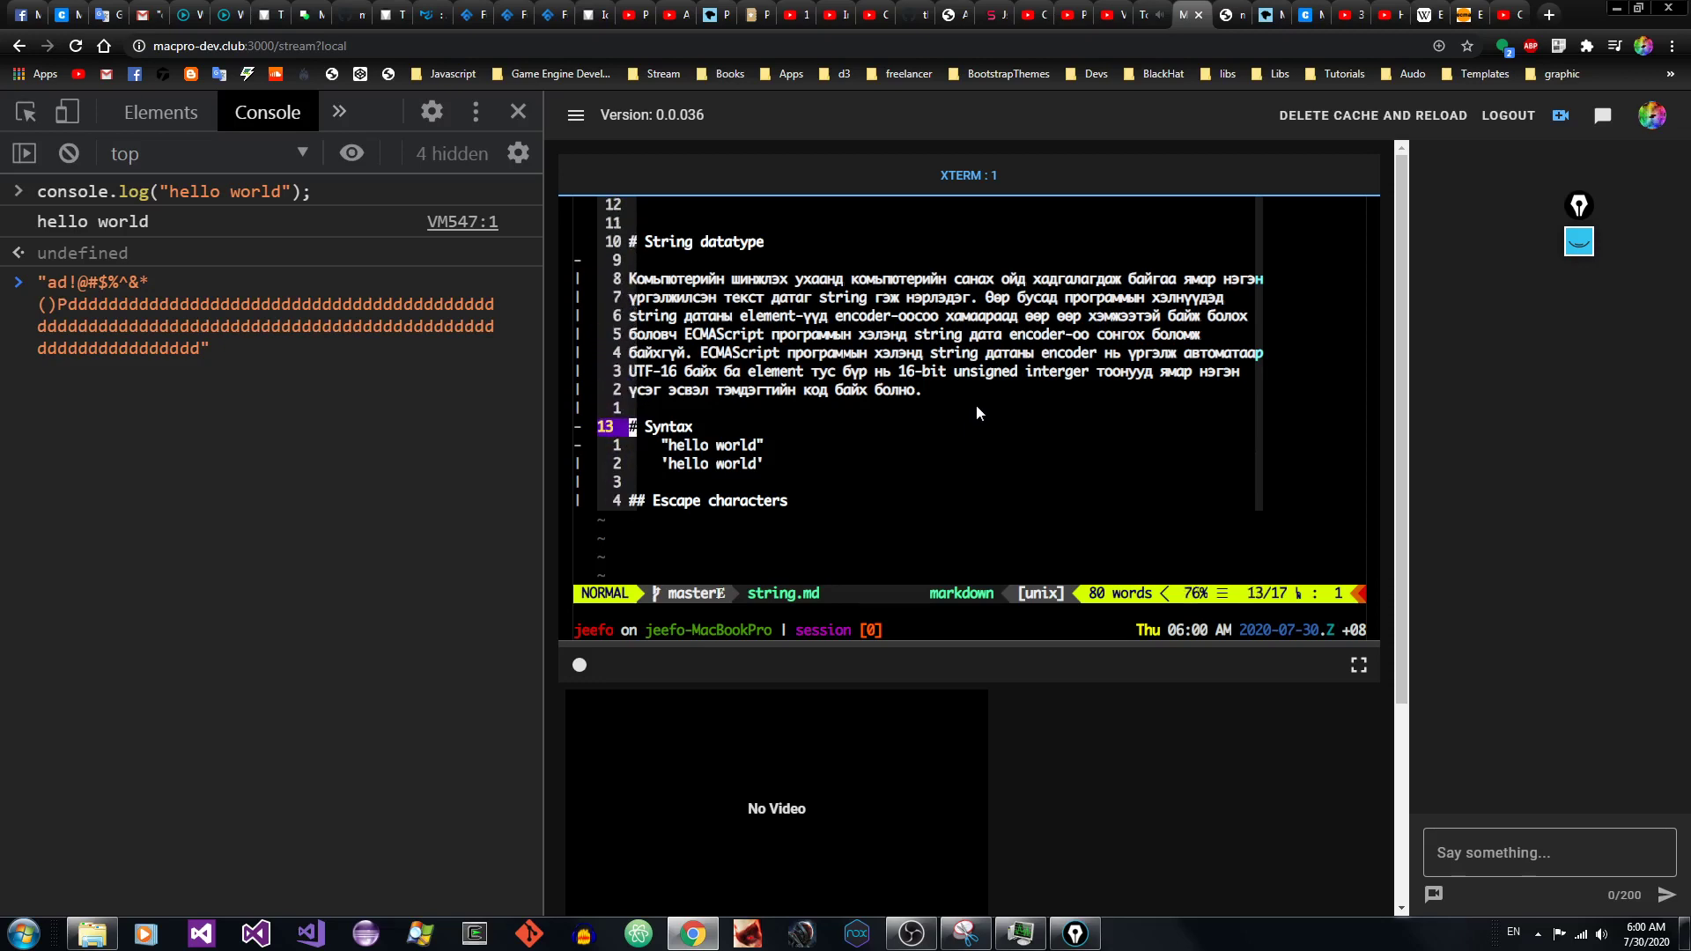
pyautogui.press('k')
pyautogui.press('k')
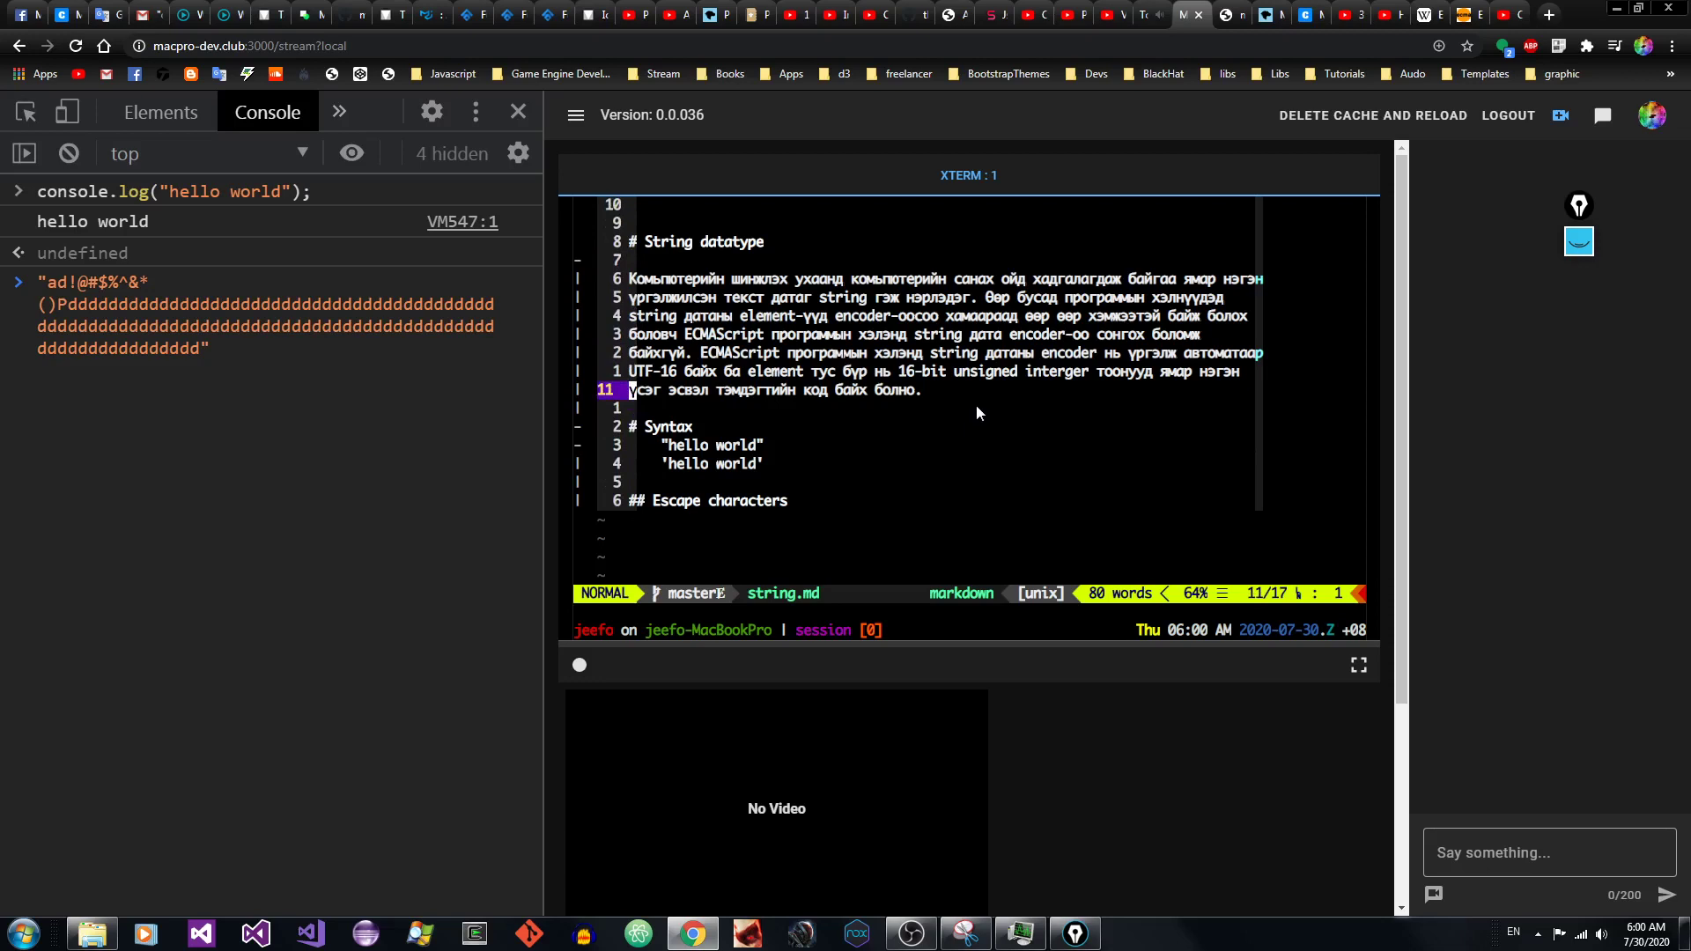
pyautogui.press('j')
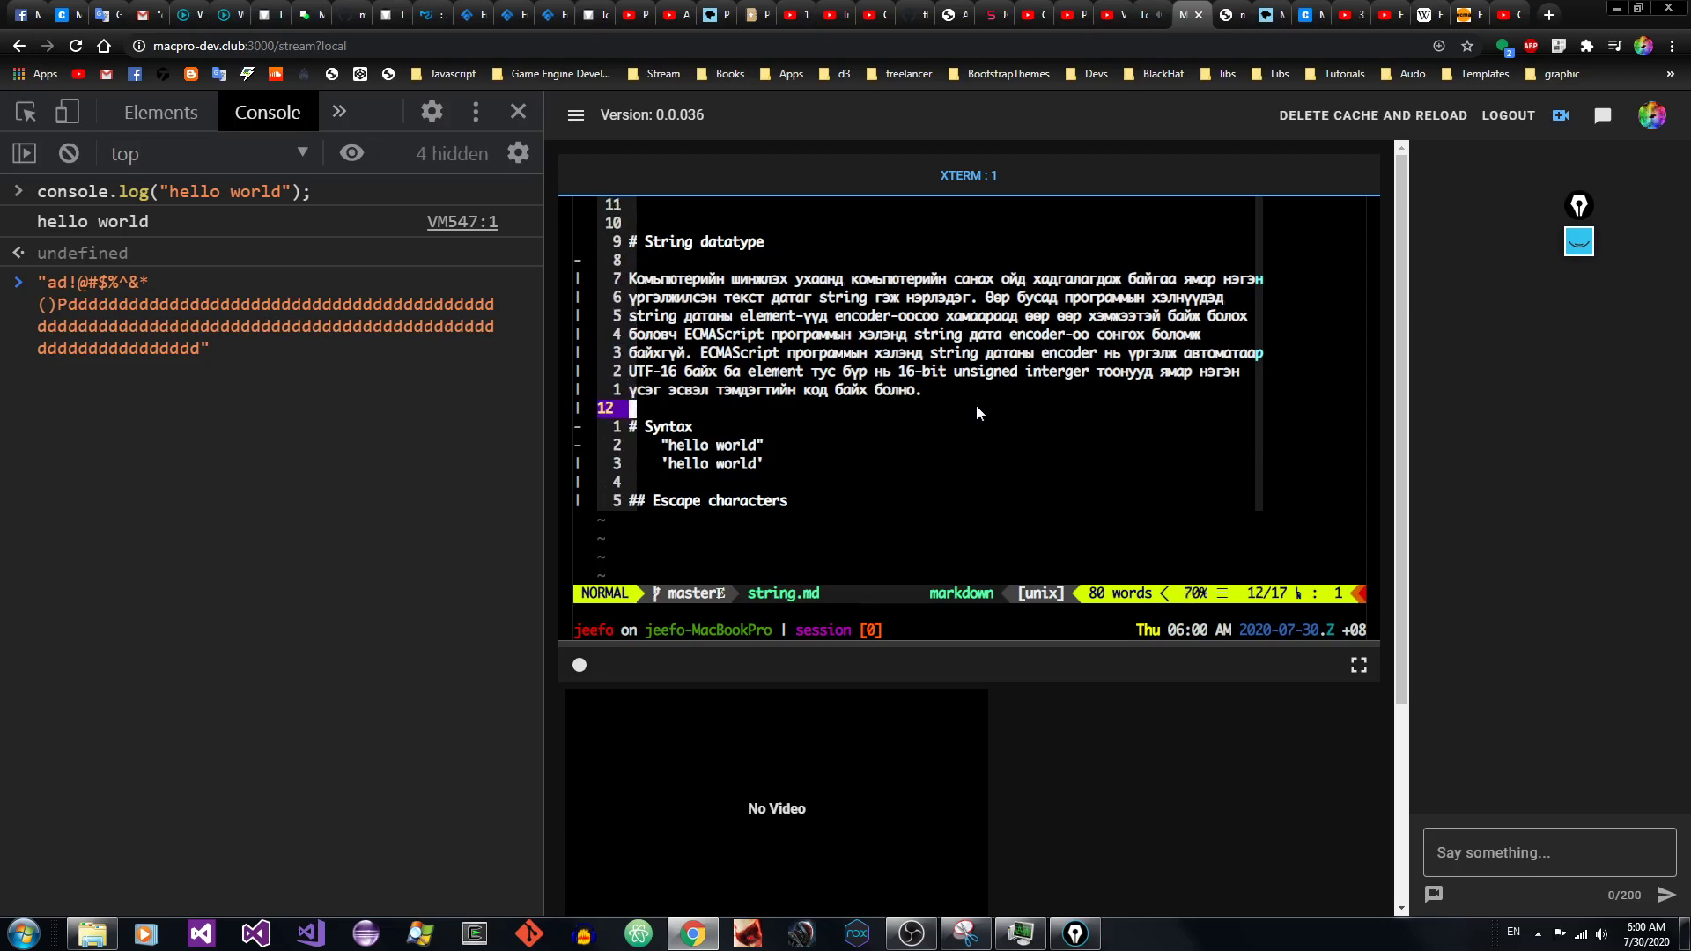
# Step: Revisit the YouTube Studio channel videos page and return to the terminal page
pyautogui.click(1034, 8)
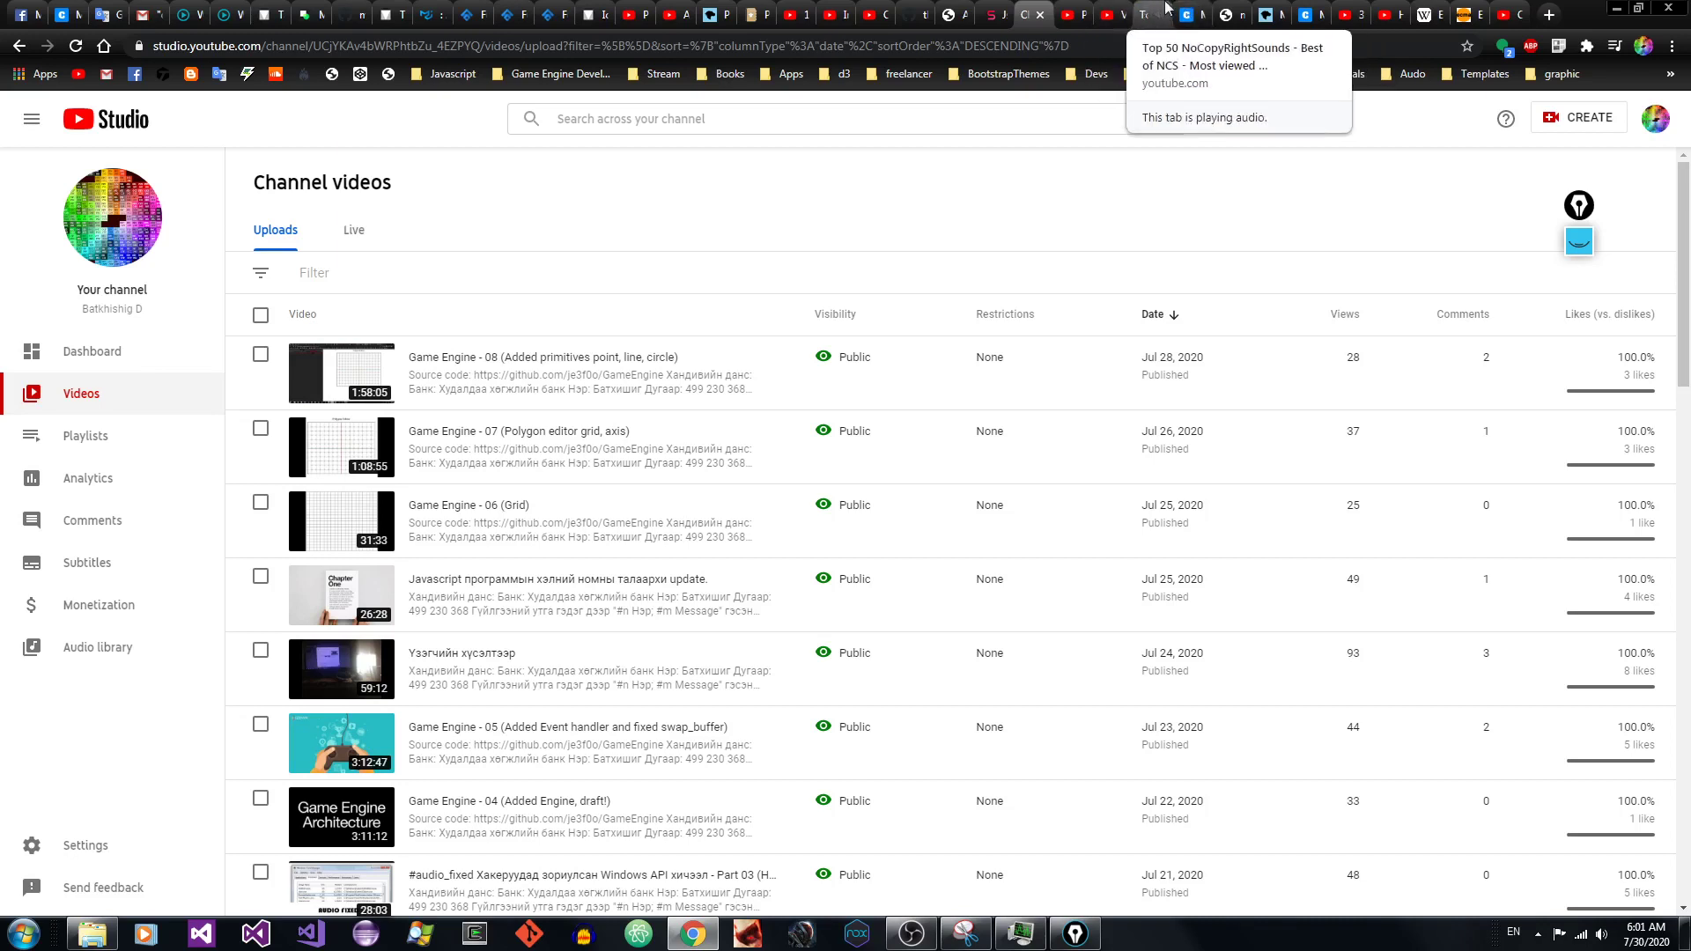
pyautogui.click(1198, 10)
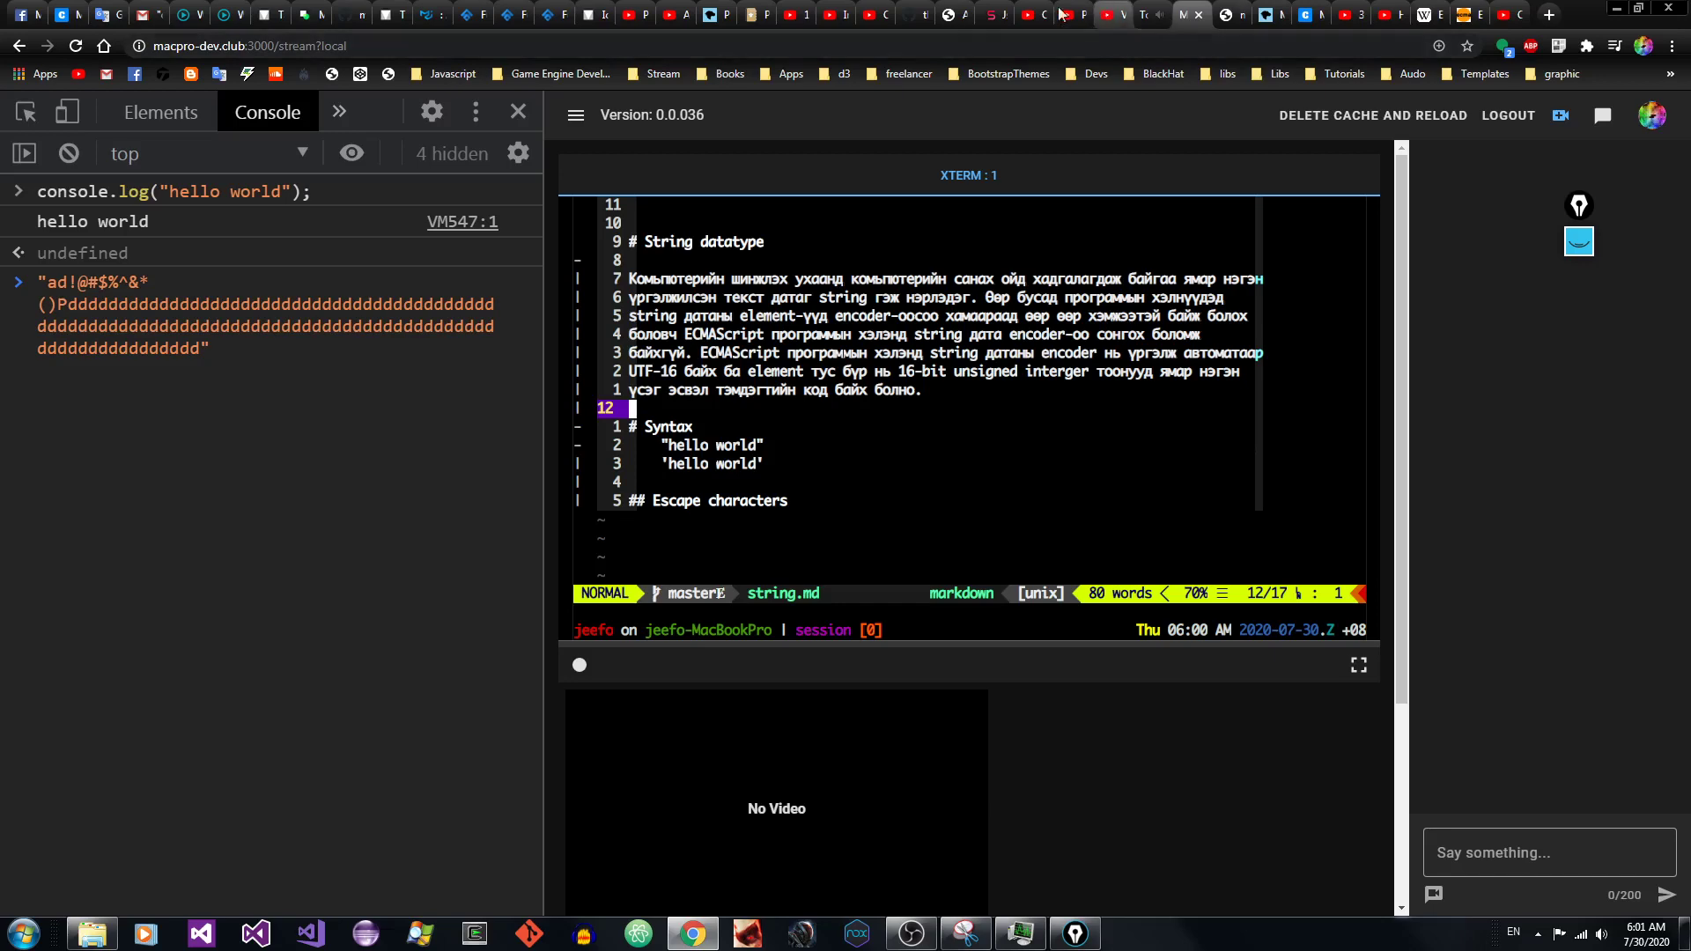
pyautogui.click(1026, 14)
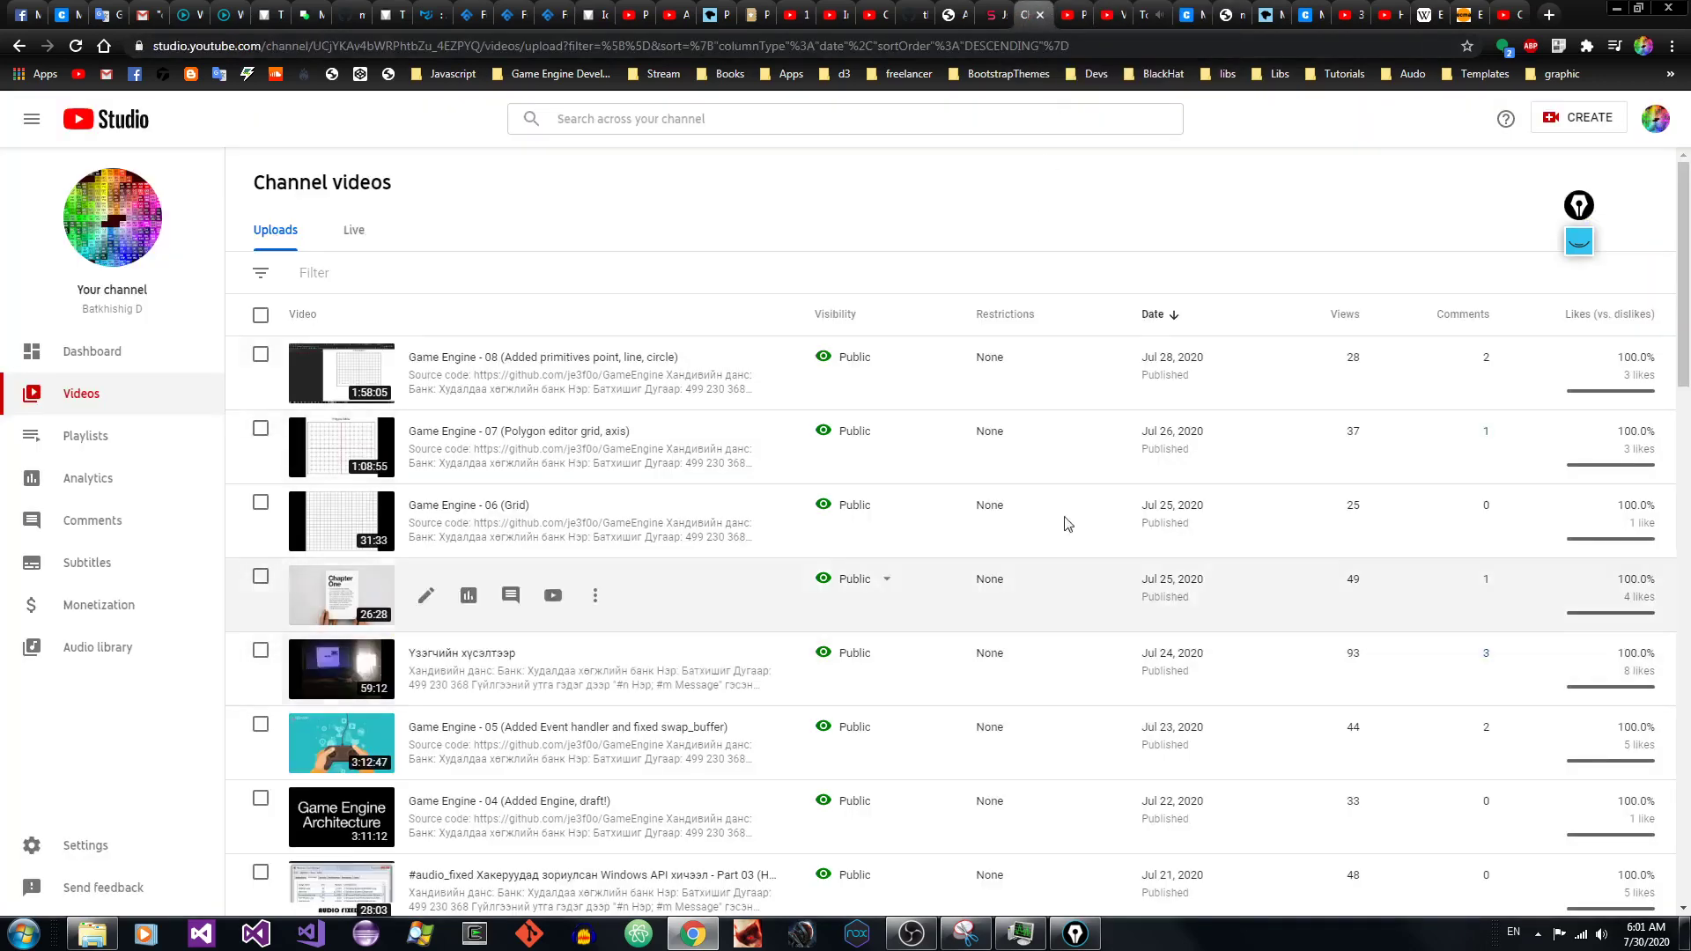
pyautogui.click(1191, 14)
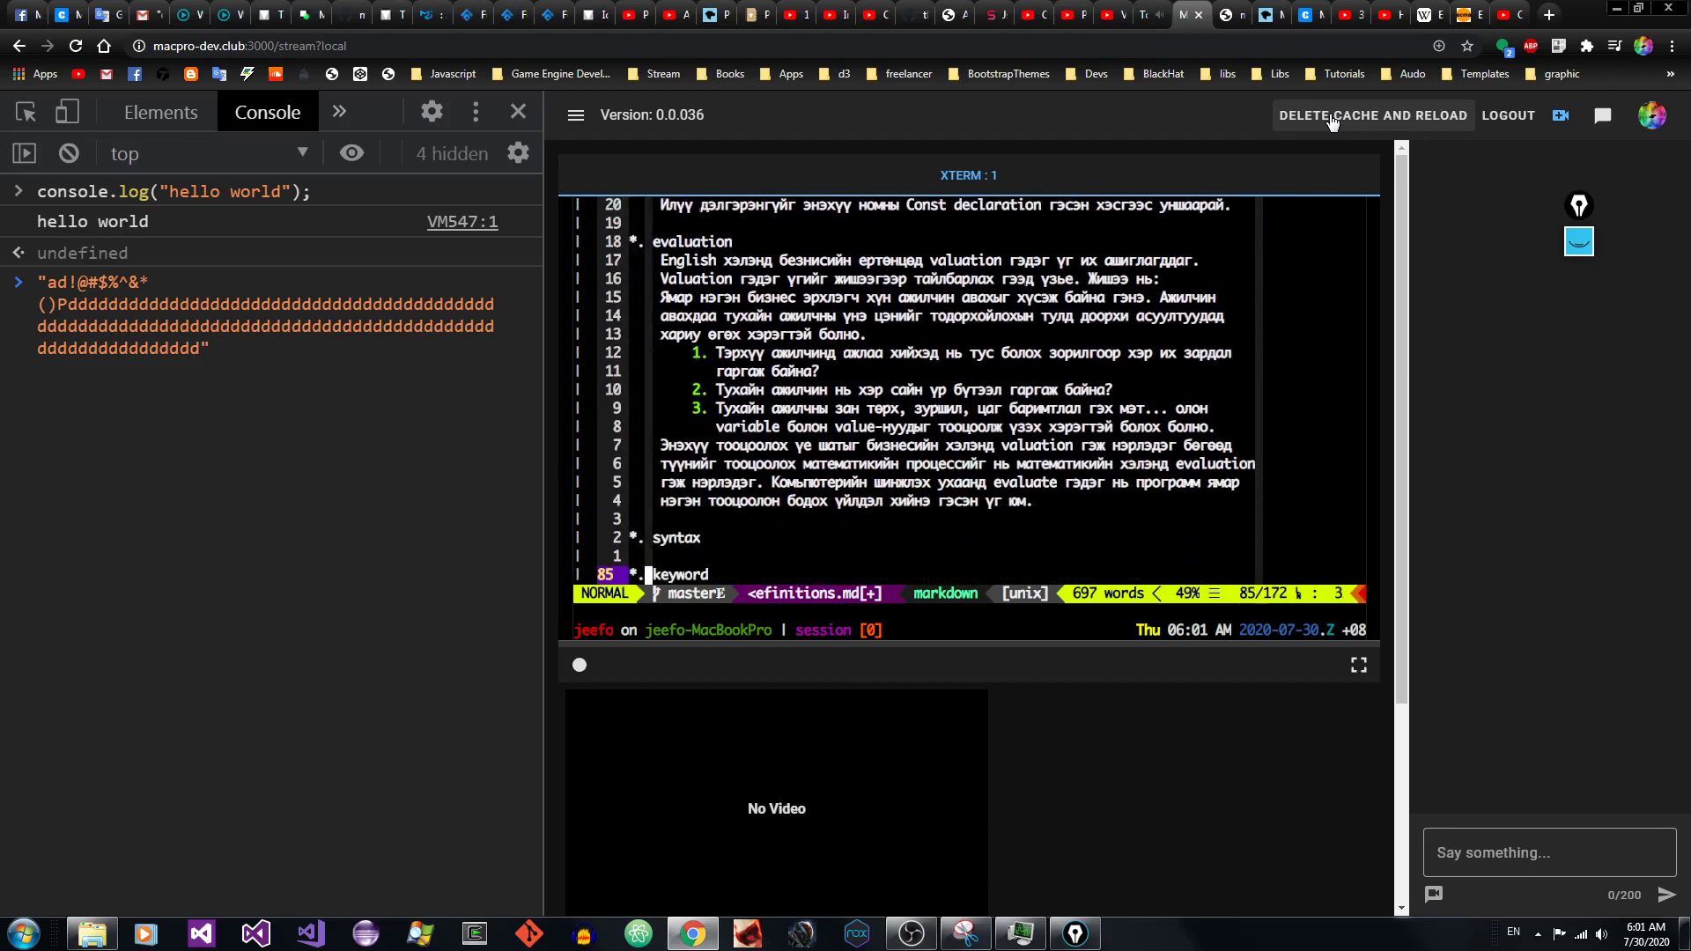
# Step: Open a new browser tab, then search the ECMAScript specification page for "coverinitia"
pyautogui.click(1548, 15)
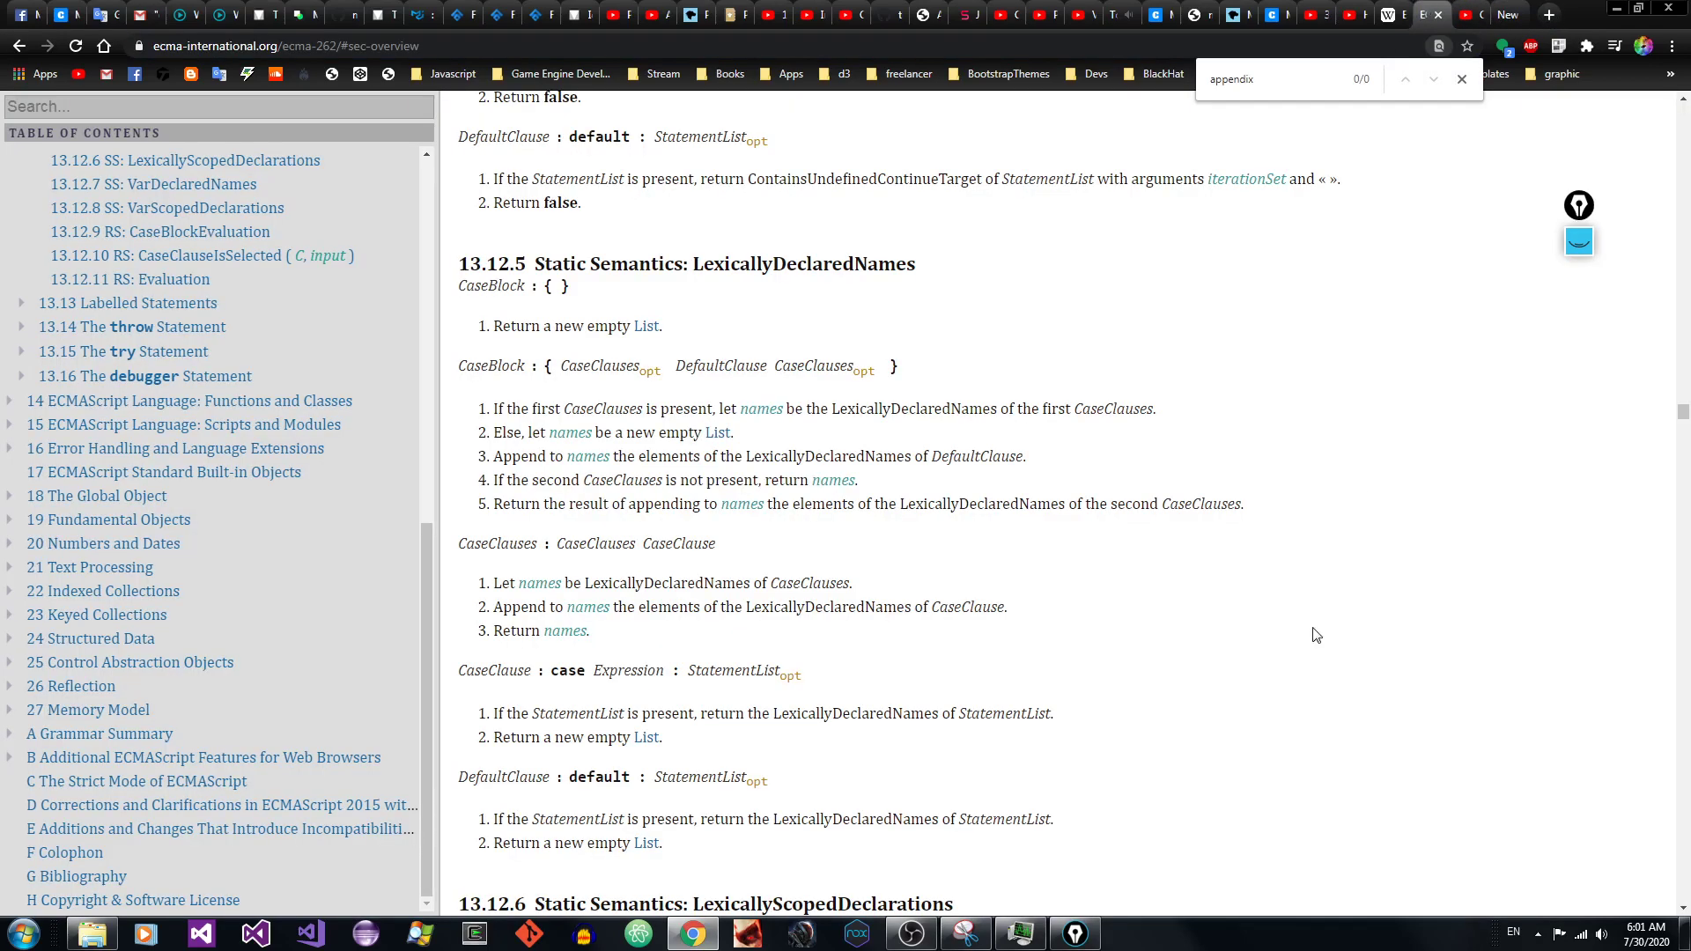
pyautogui.click(1431, 15)
pyautogui.hotkey('ctrl', 'f')
pyautogui.write('con')
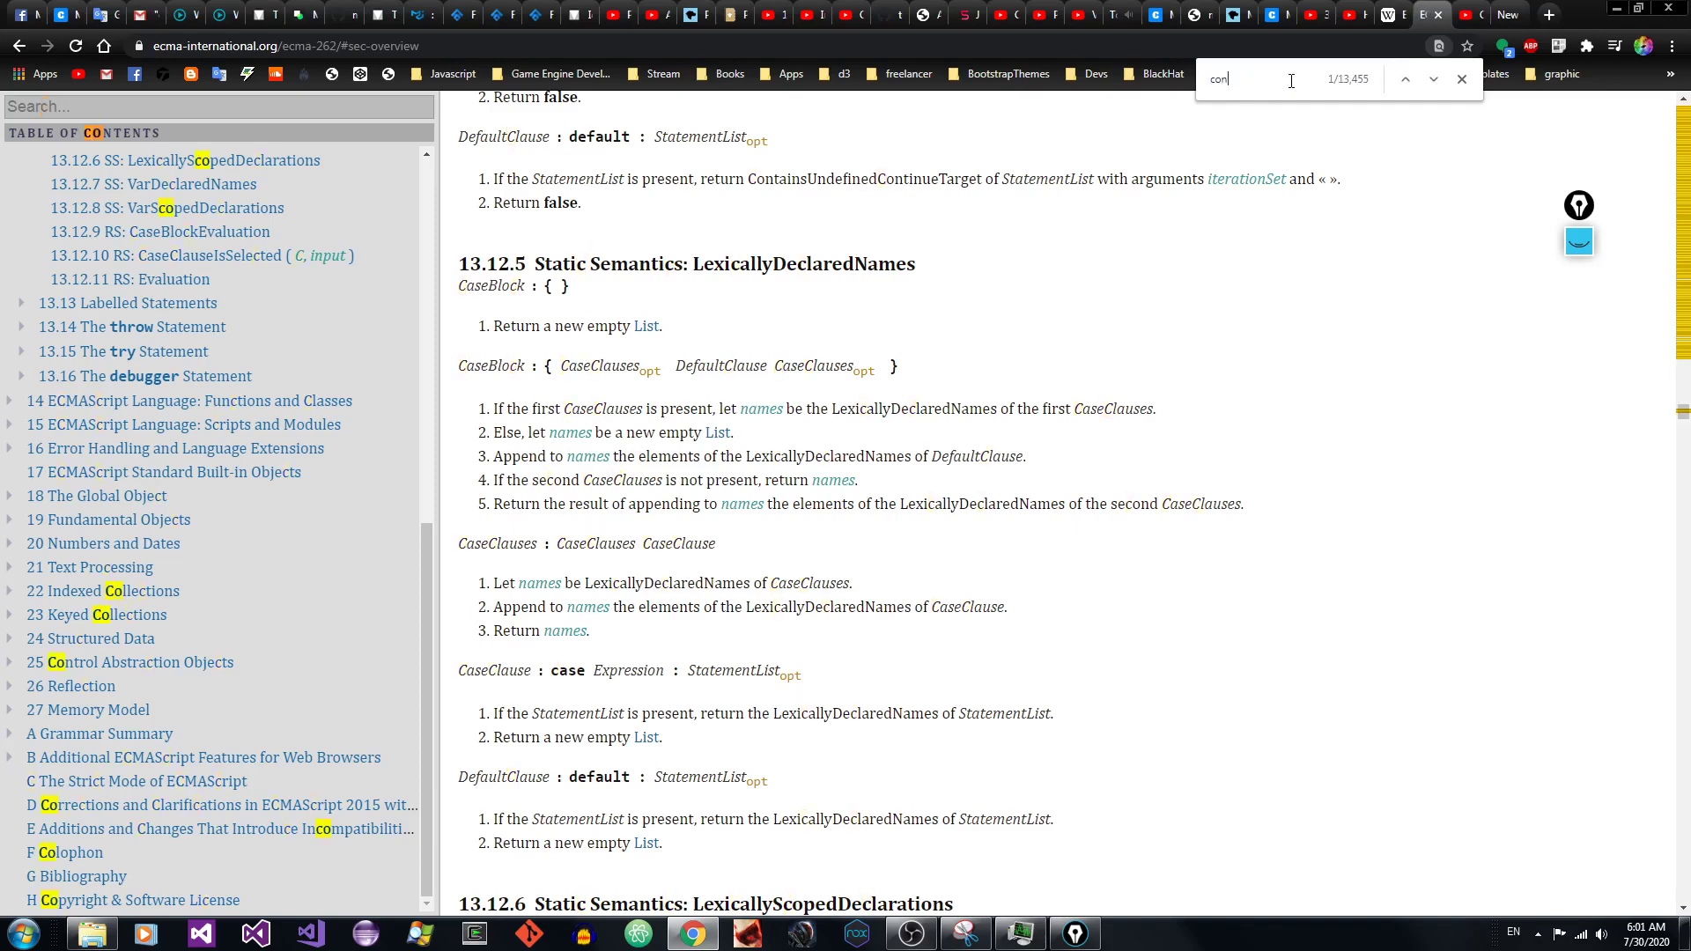
pyautogui.press('BackSpace')
pyautogui.write('verinitia')
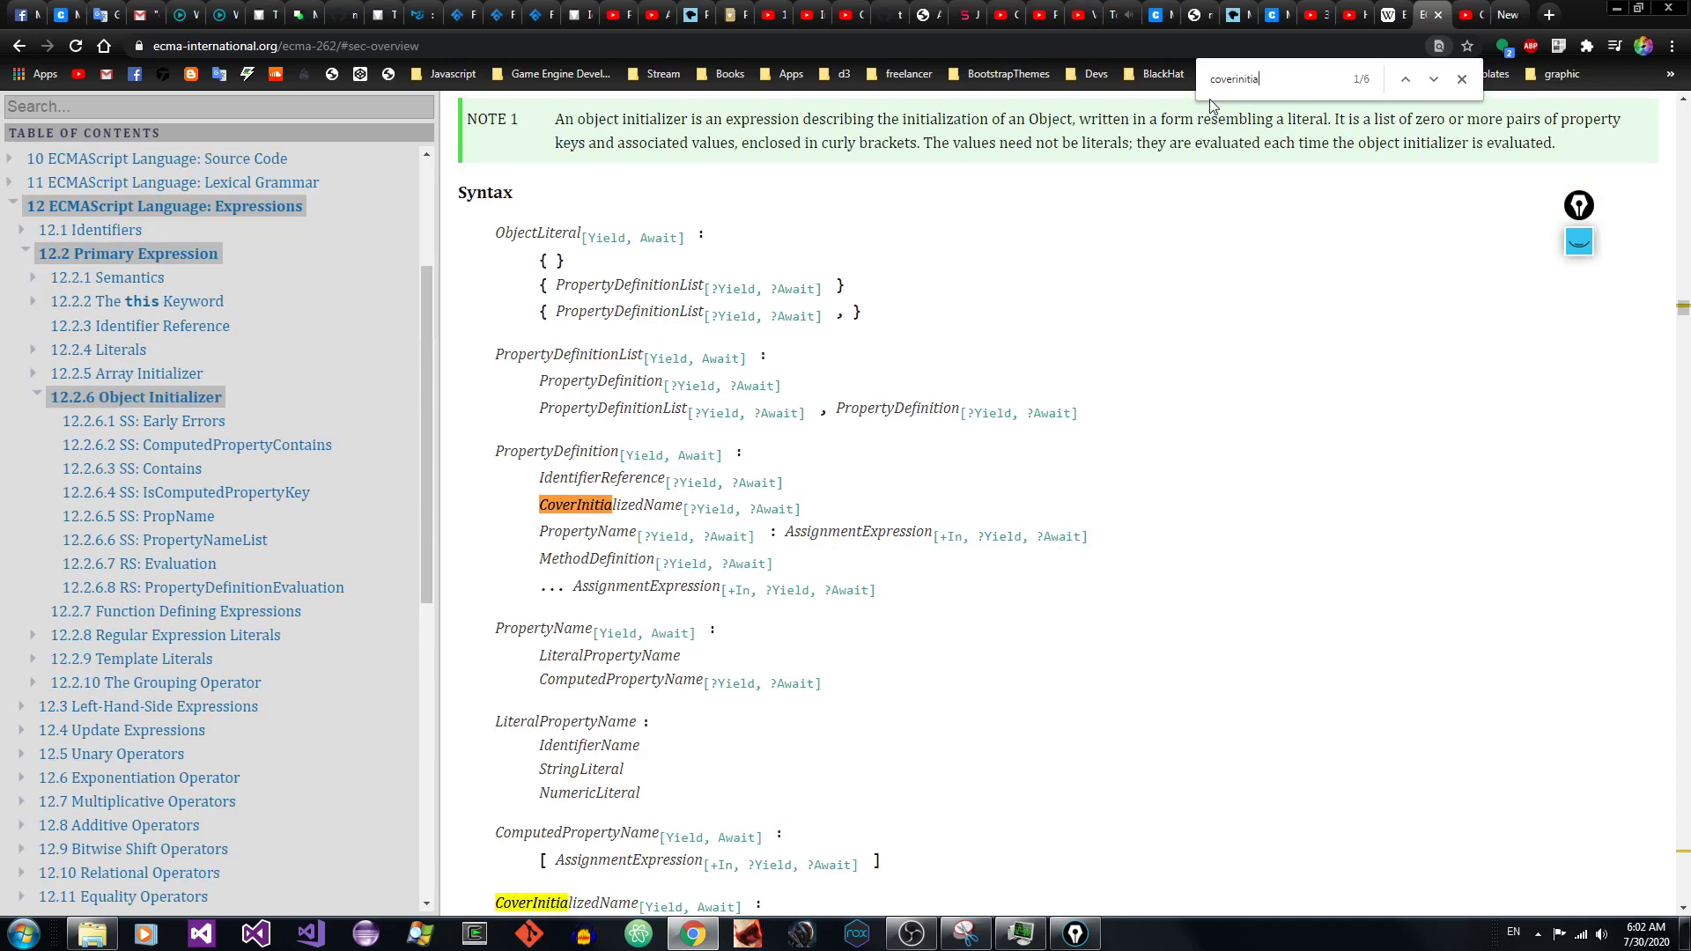
# Step: Shorten the page search to "coveri" and highlight CoverInitializedName under the PropertyDefinition grammar
pyautogui.press('BackSpace')
pyautogui.press('BackSpace')
pyautogui.press('BackSpace')
pyautogui.press('BackSpace')
pyautogui.press('BackSpace')
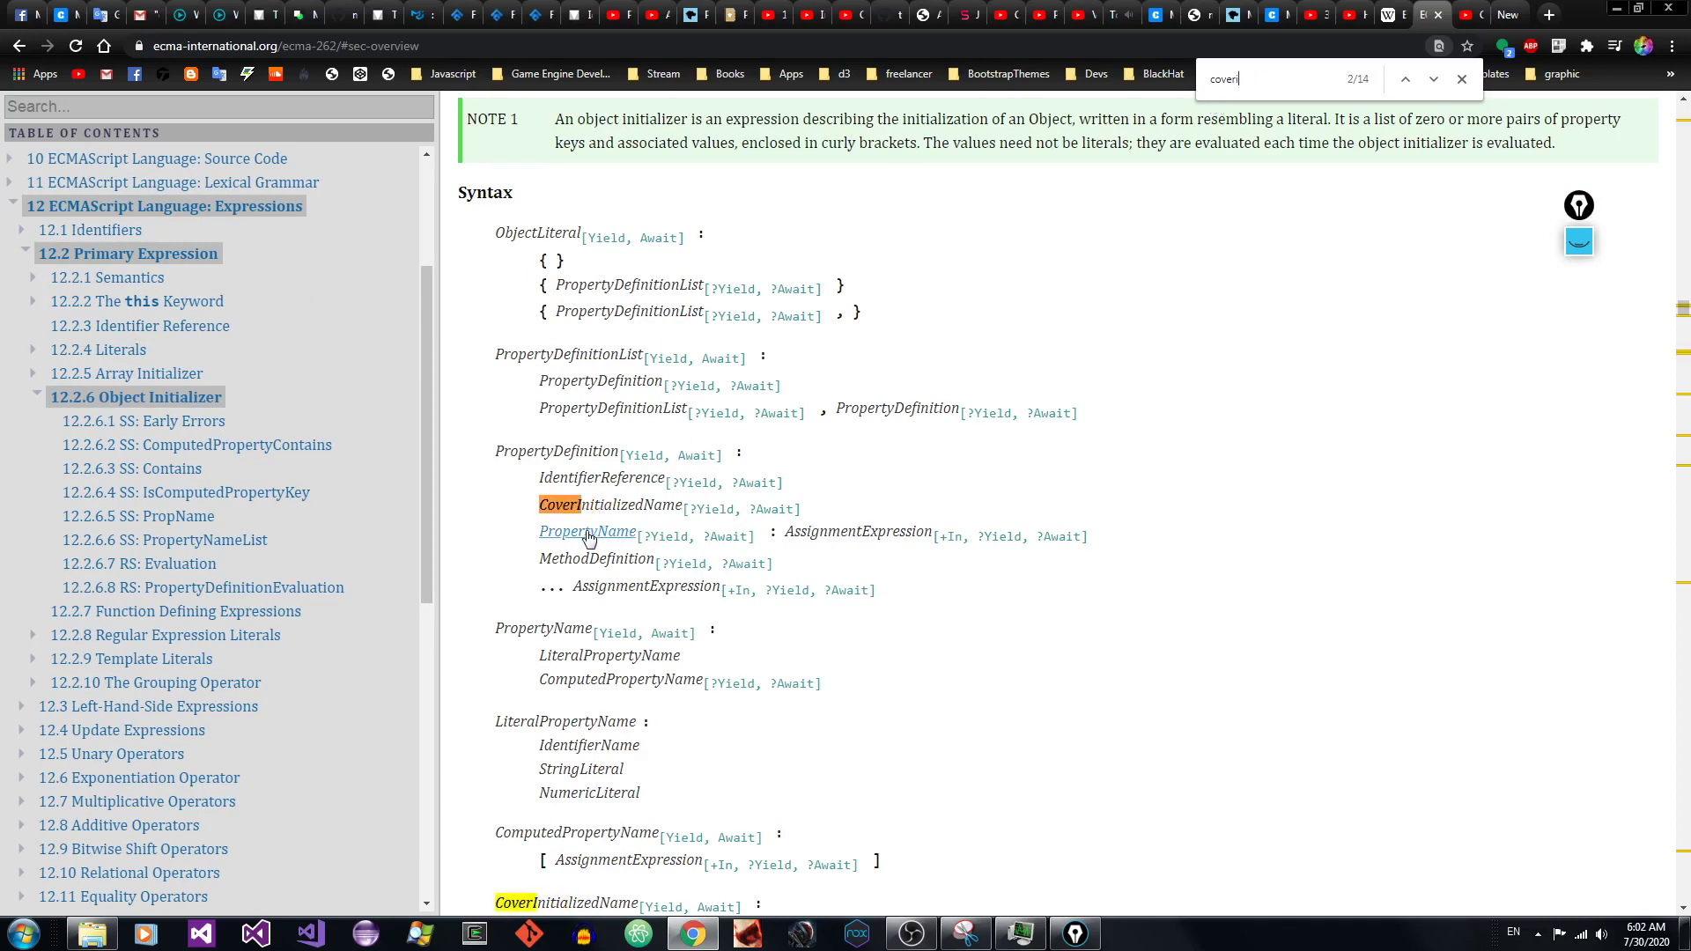
pyautogui.moveTo(617, 511)
pyautogui.moveTo(540, 511); pyautogui.dragTo(677, 524)
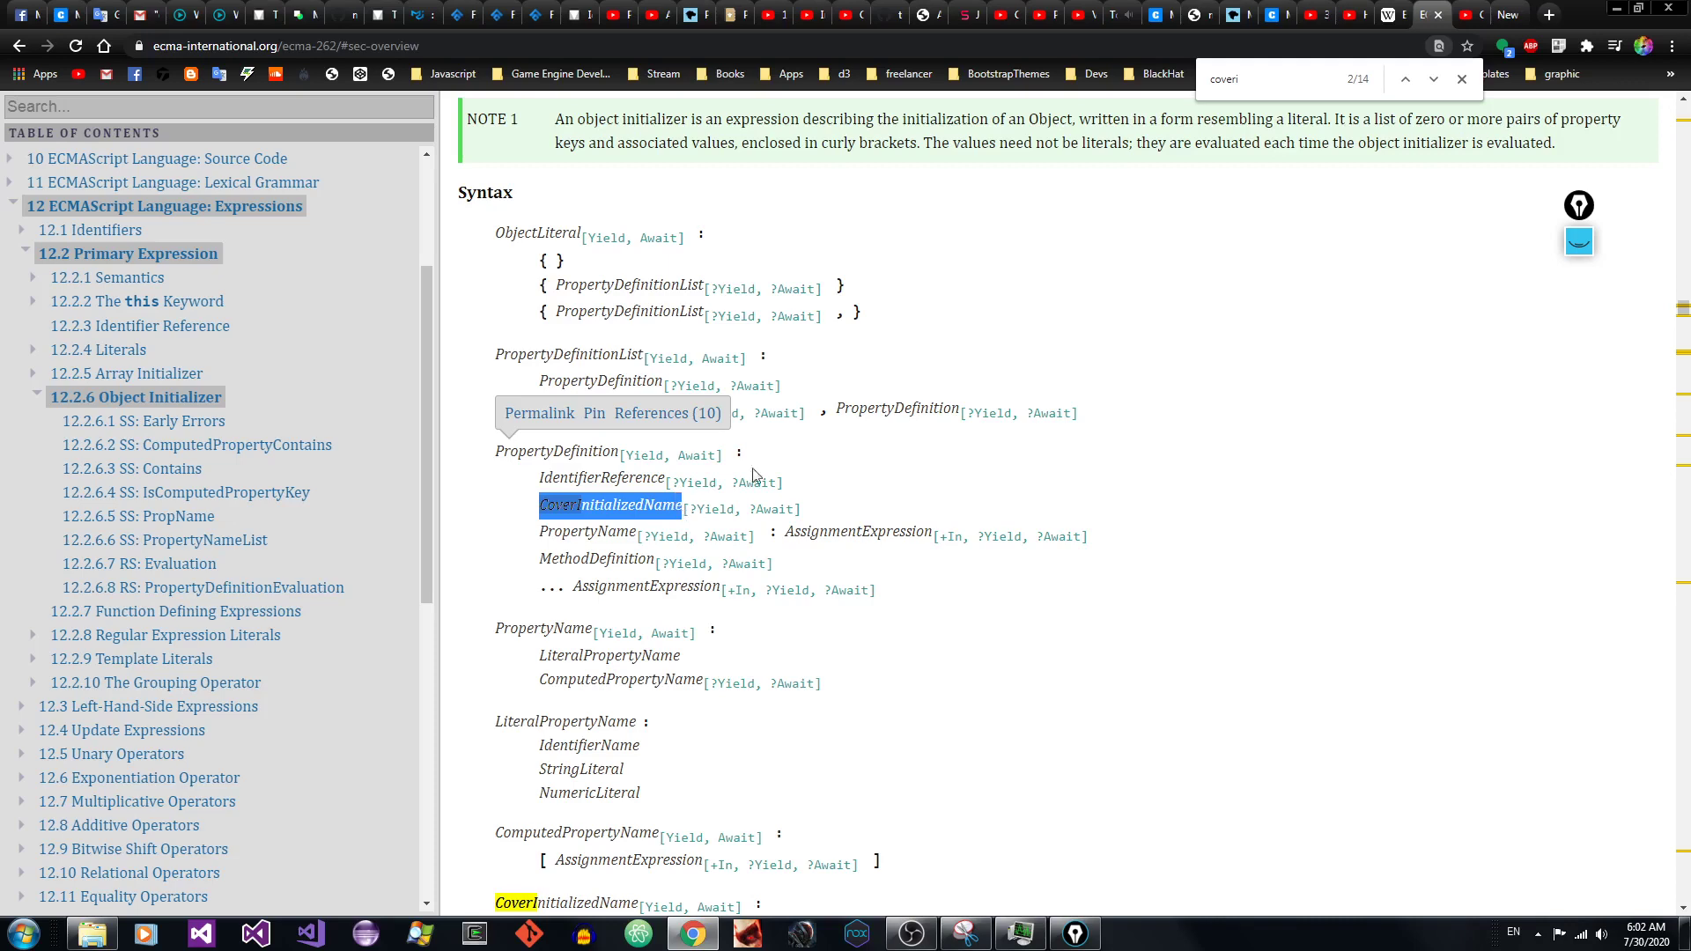
# Step: Broaden the page search to "cover" and advance through the matches to the Static Semantics: Early Errors paragraph
pyautogui.click(1277, 80)
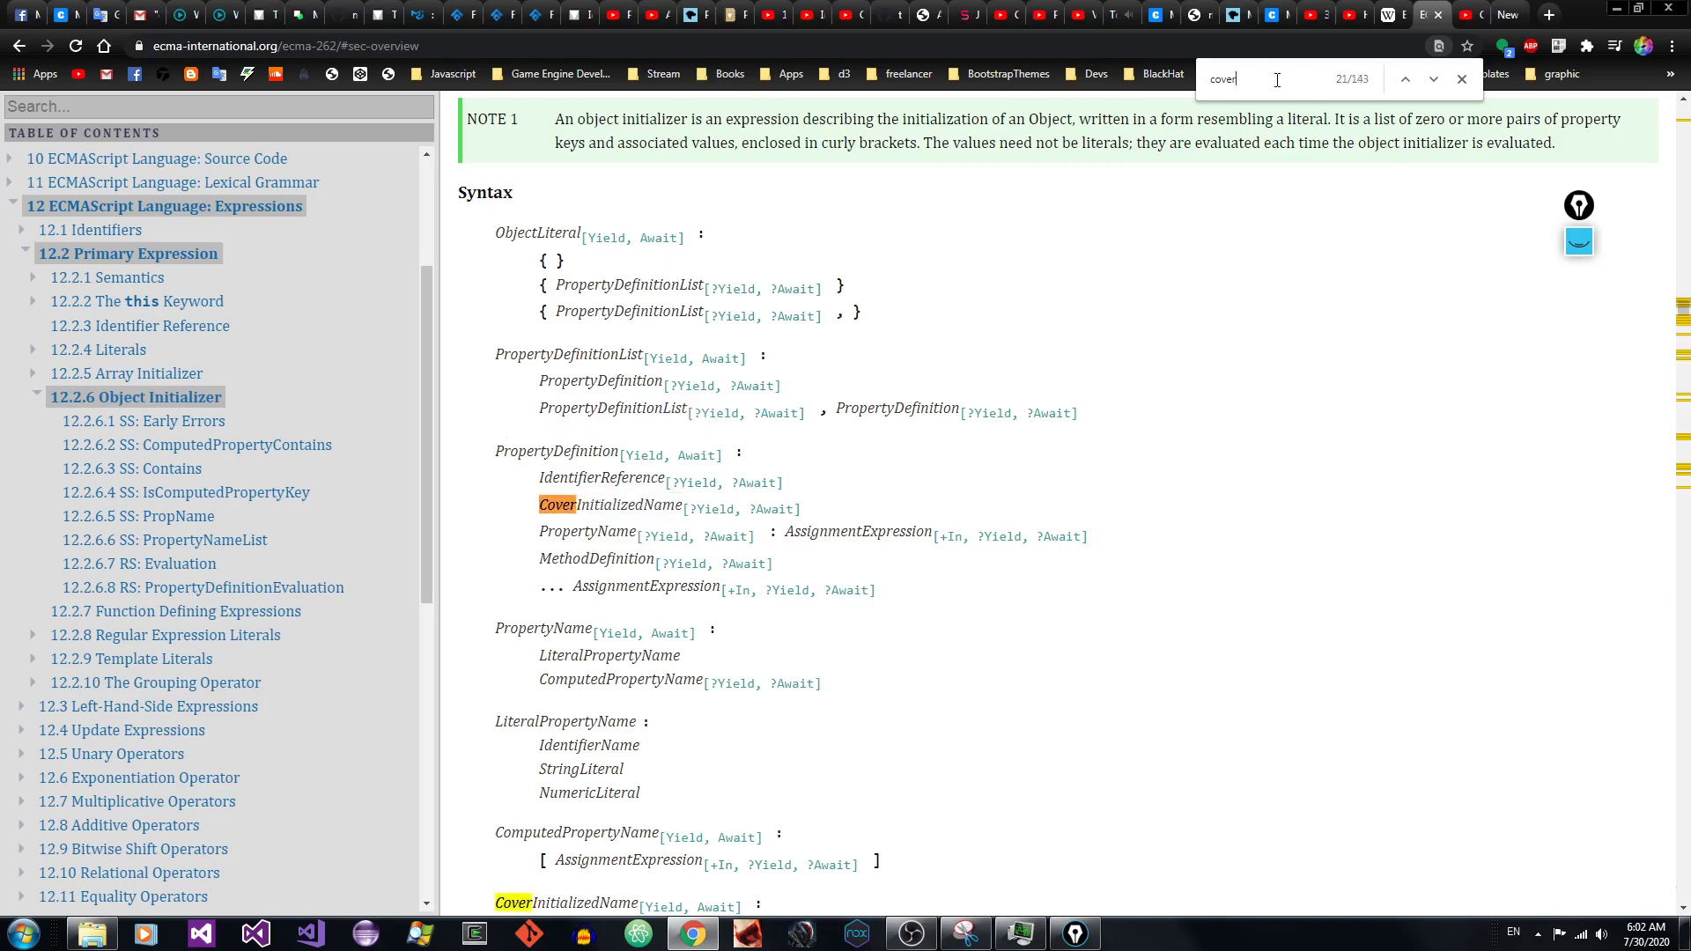
pyautogui.press('BackSpace')
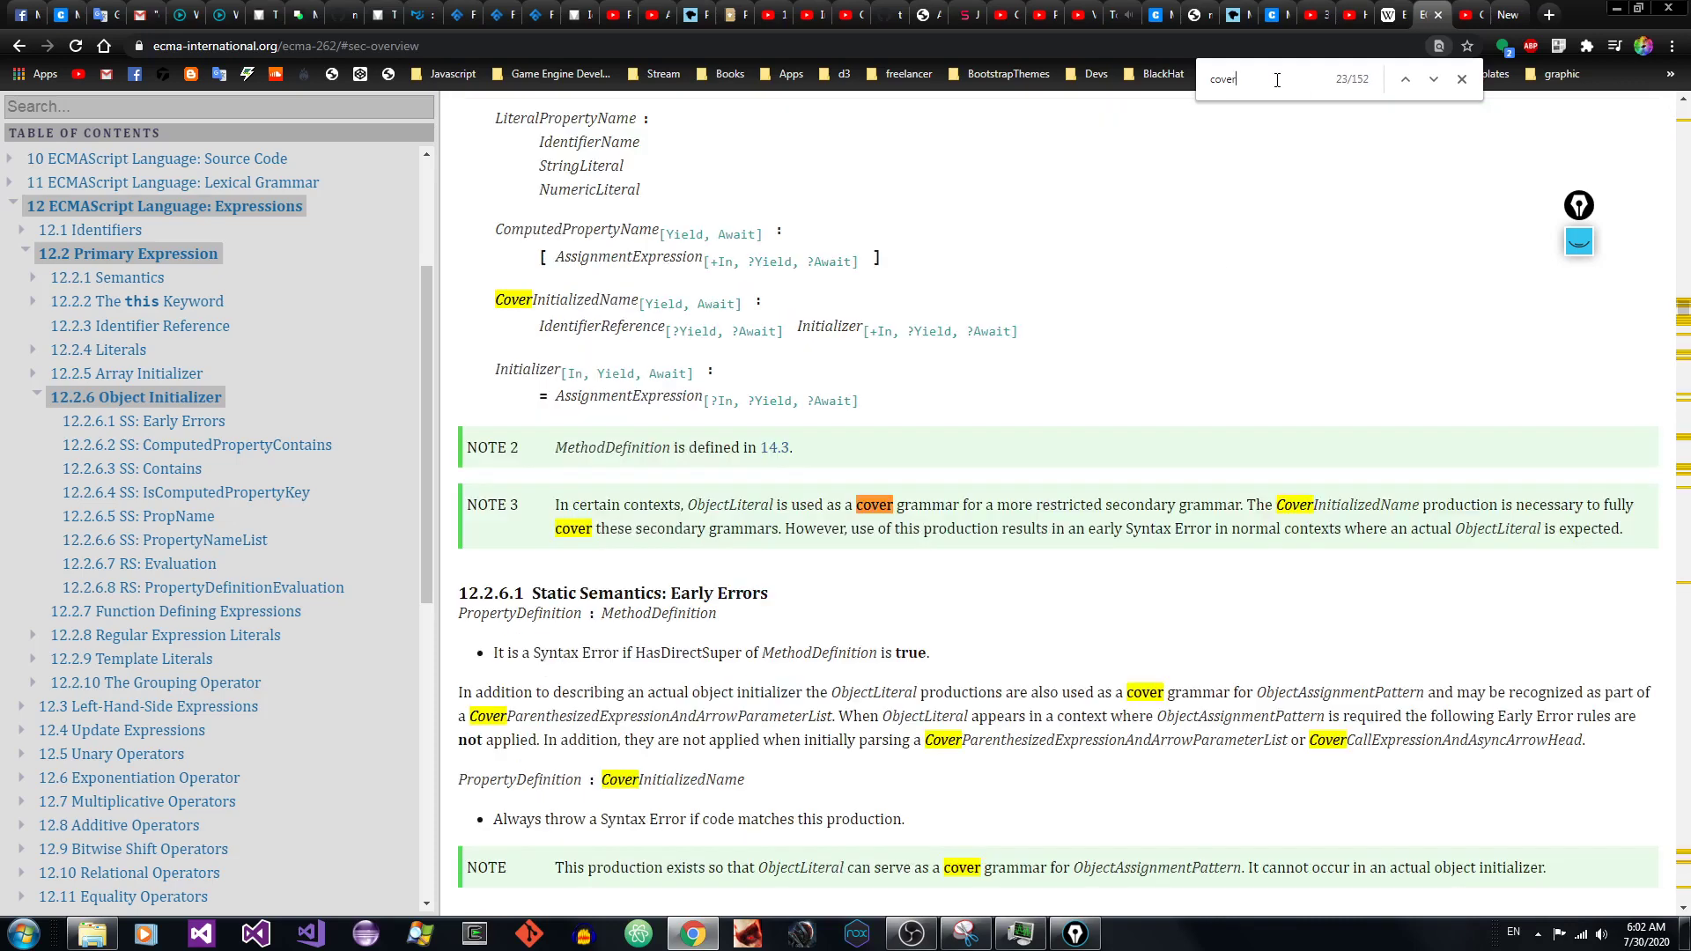
pyautogui.press('Return')
pyautogui.press('Return')
pyautogui.press('Return')
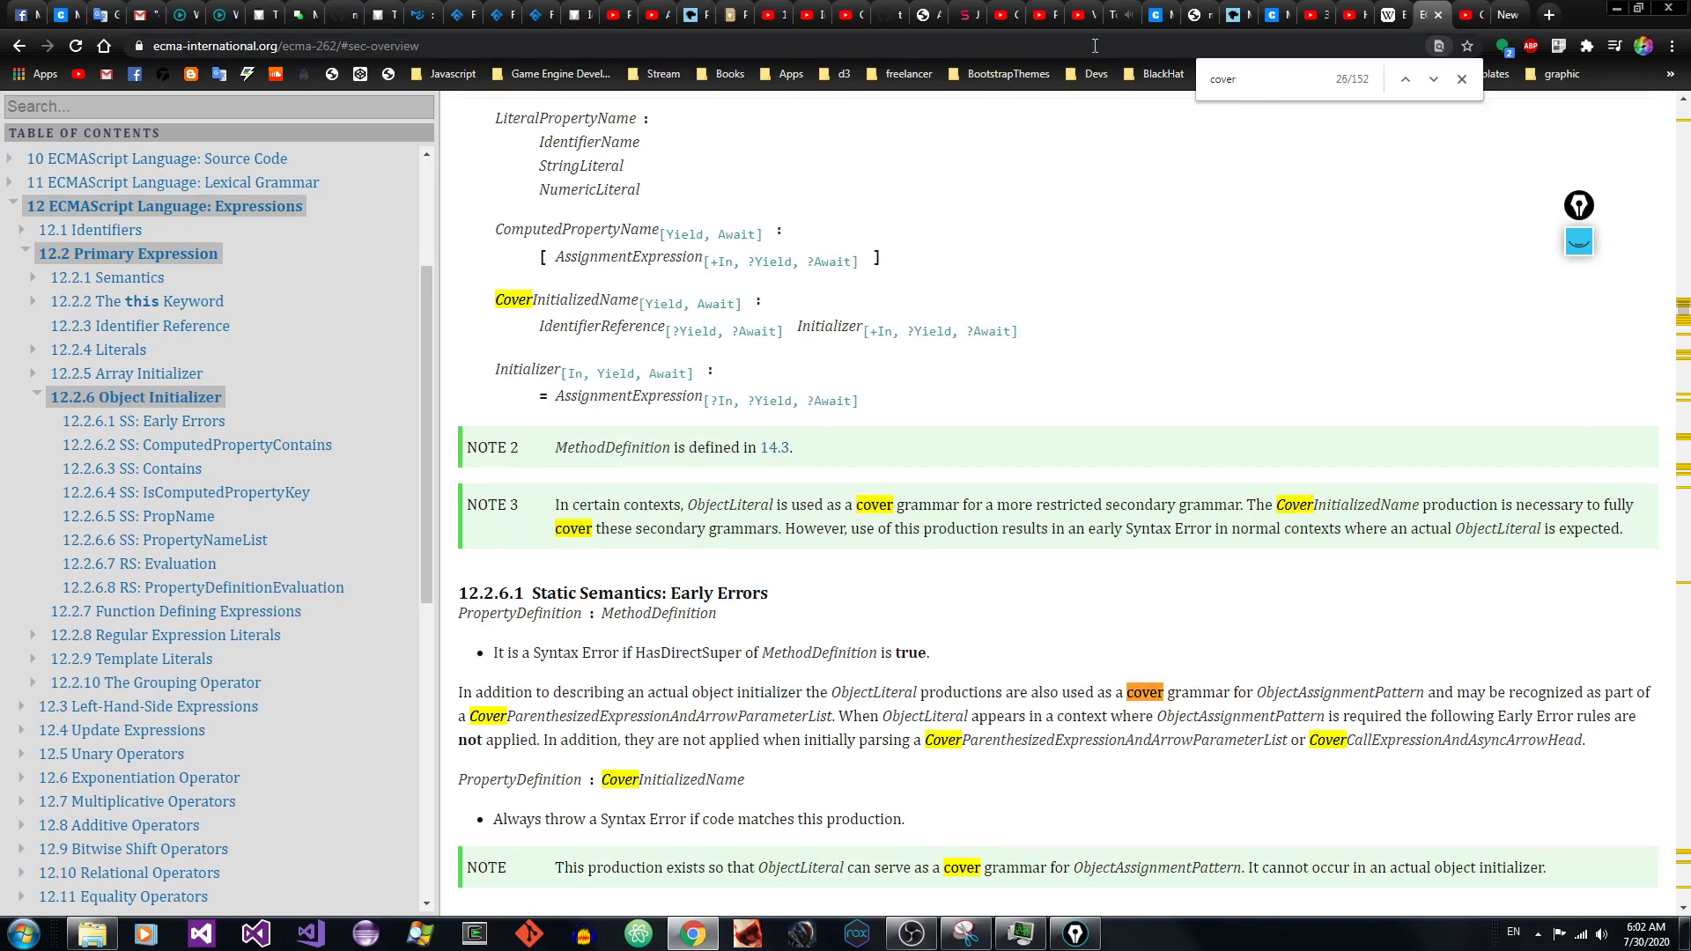
# Step: Copy CoverParenthesizedExpressionAndArrowParameterList from the Early Errors paragraph and search Google for it in the empty tab
pyautogui.moveTo(835, 716); pyautogui.dragTo(467, 716)
pyautogui.hotkey('ctrl', 'c')
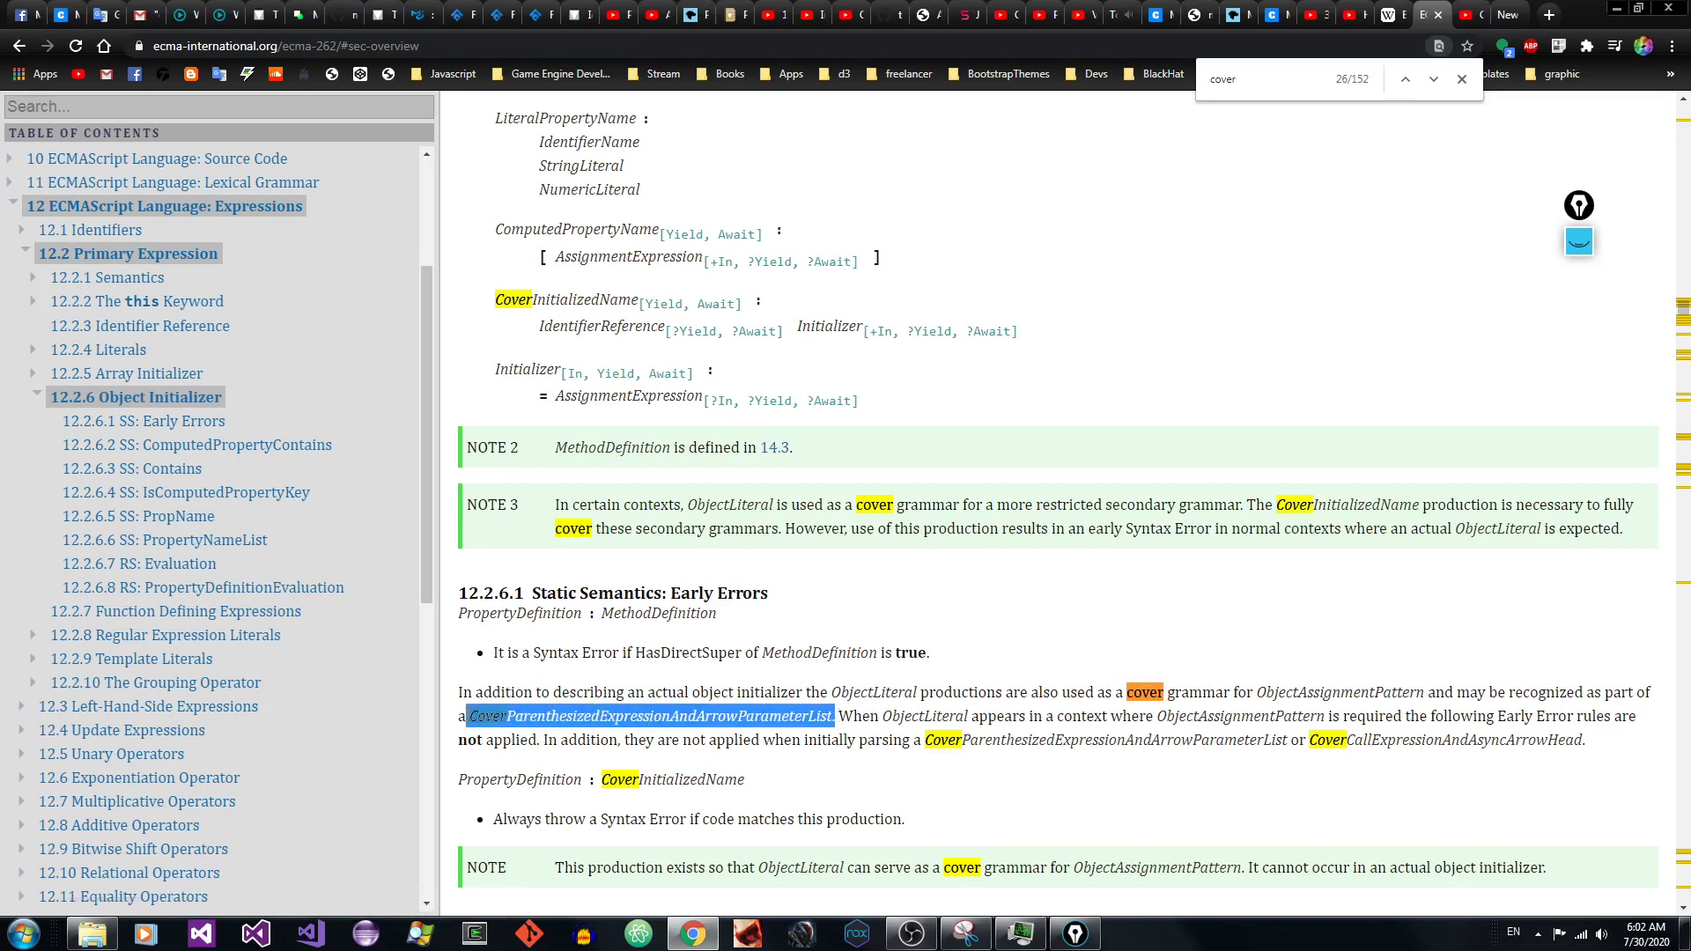
pyautogui.click(1508, 14)
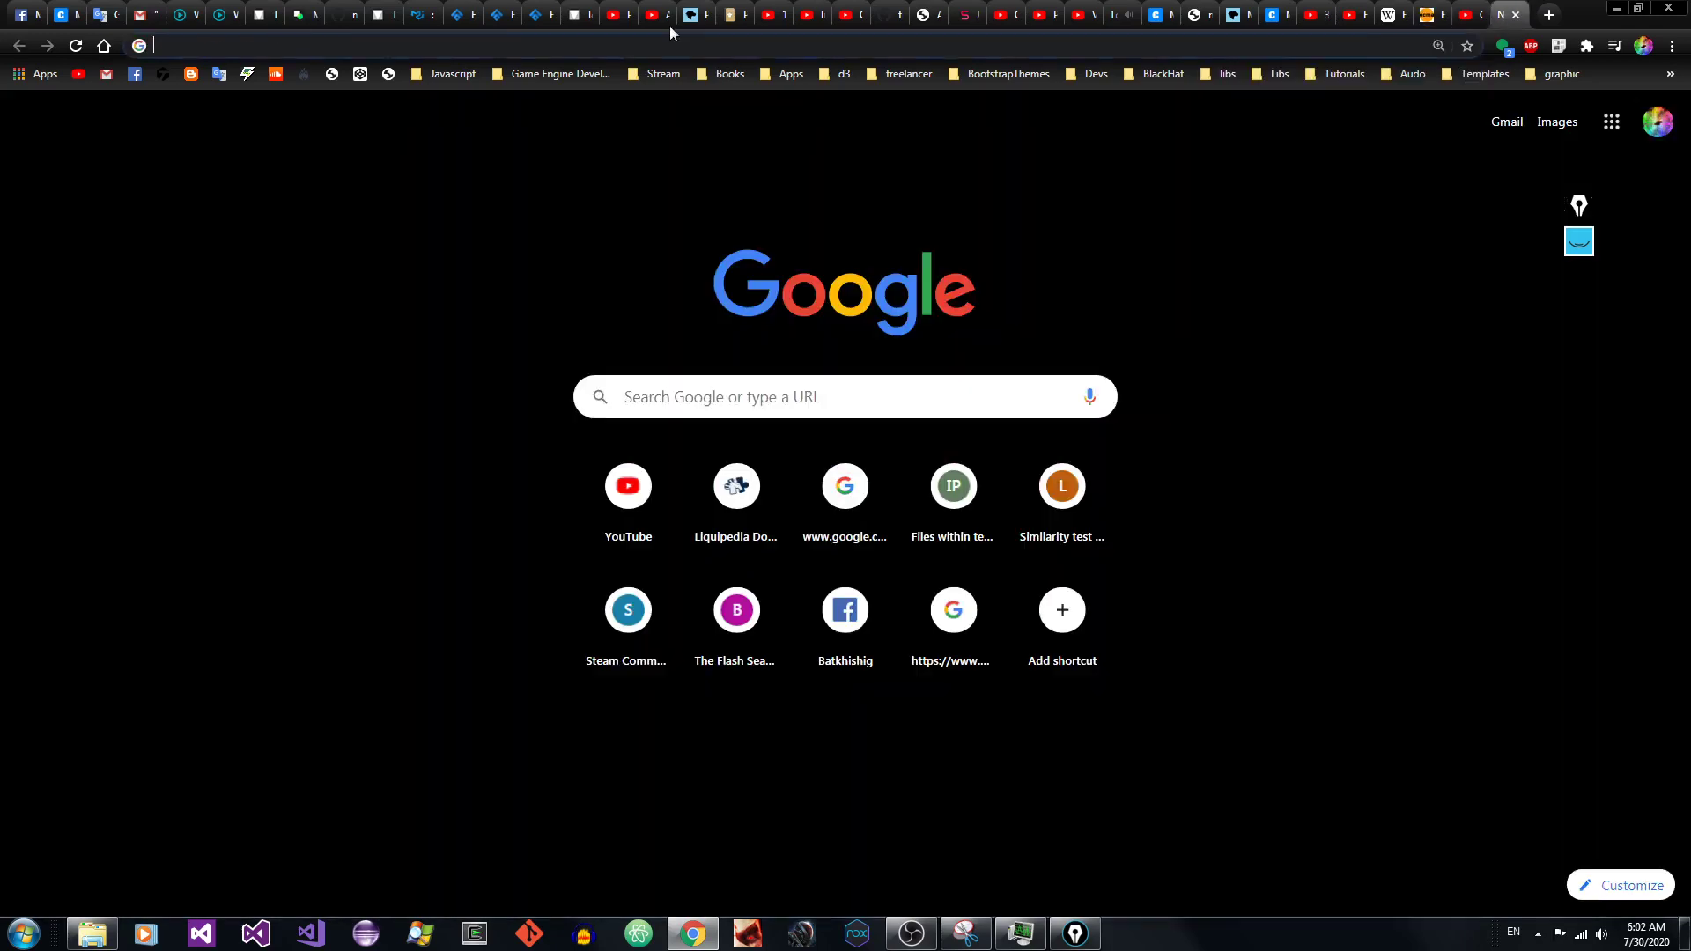
pyautogui.hotkey('ctrl', 'v')
pyautogui.press('Return')
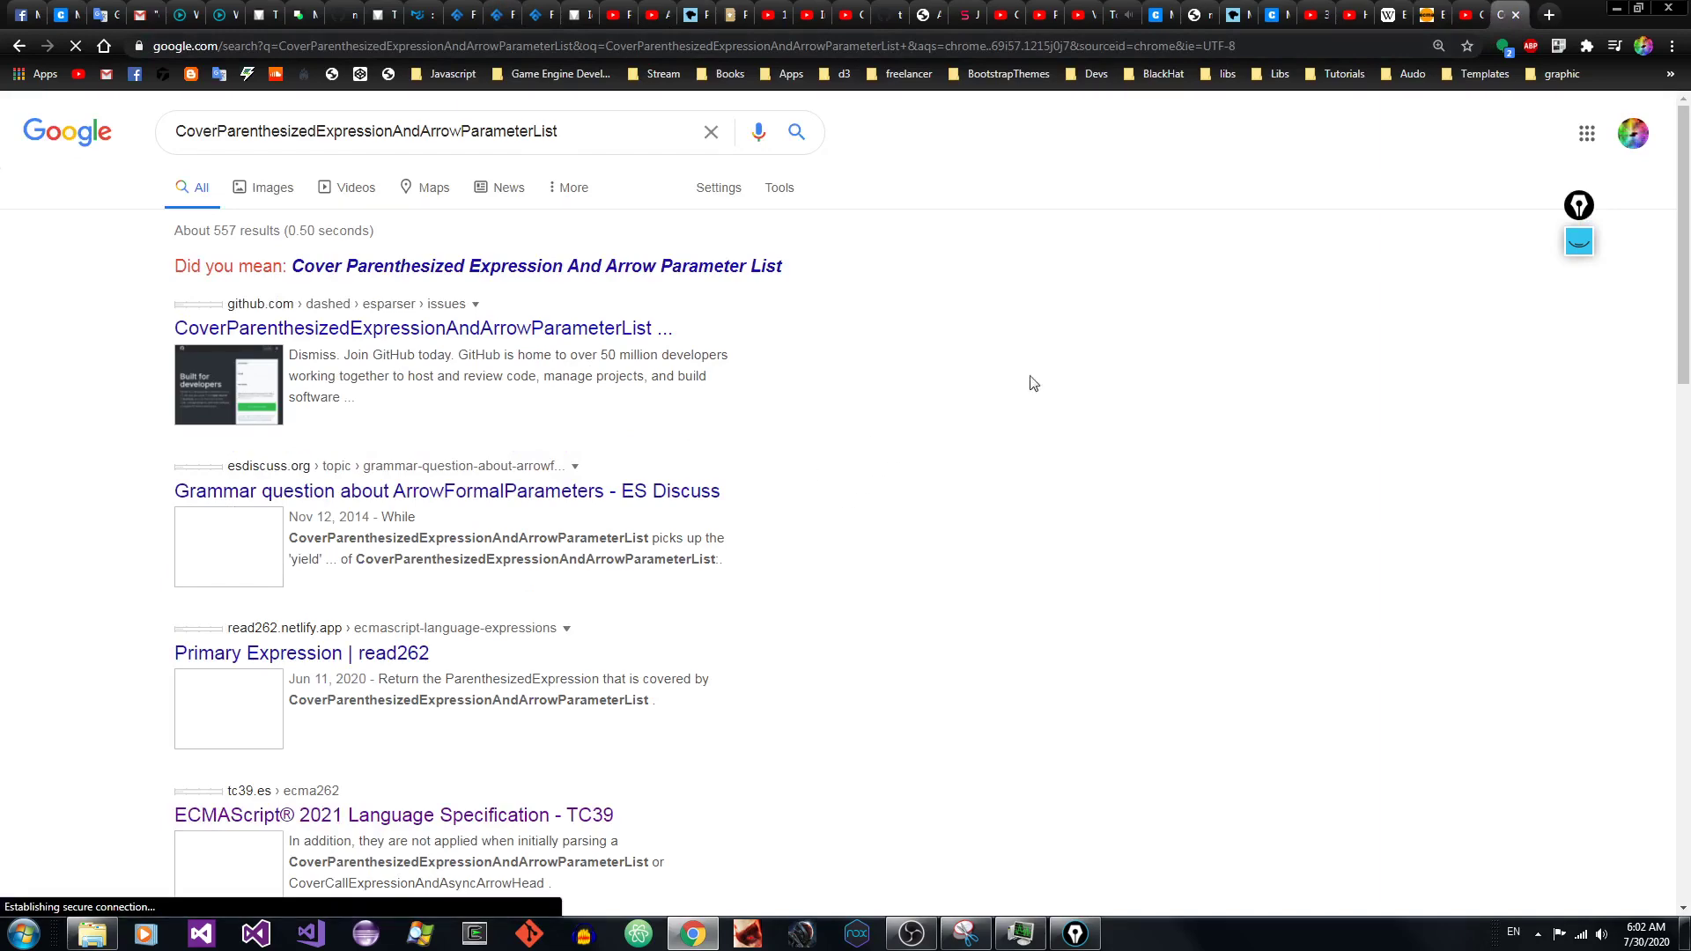
# Step: Look through the search results and open the Stack Overflow question "Can anybody explain the syntax of (function(){})"
pyautogui.moveTo(1685, 163); pyautogui.dragTo(1667, 553)
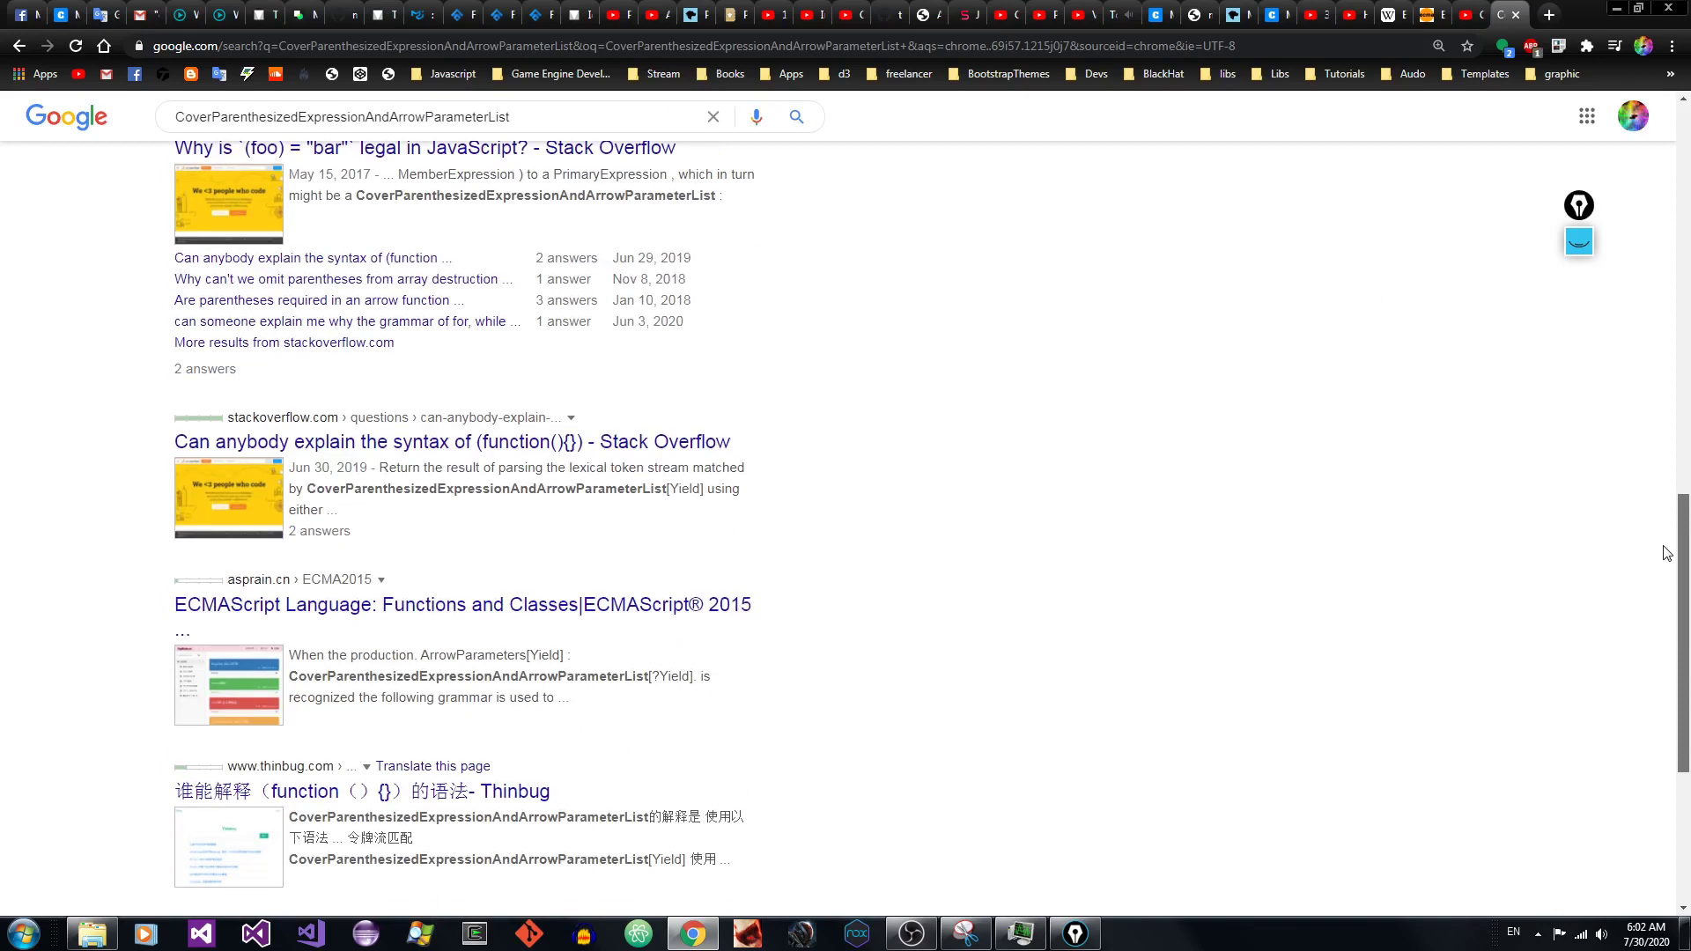
pyautogui.moveTo(1667, 553); pyautogui.dragTo(1559, 585)
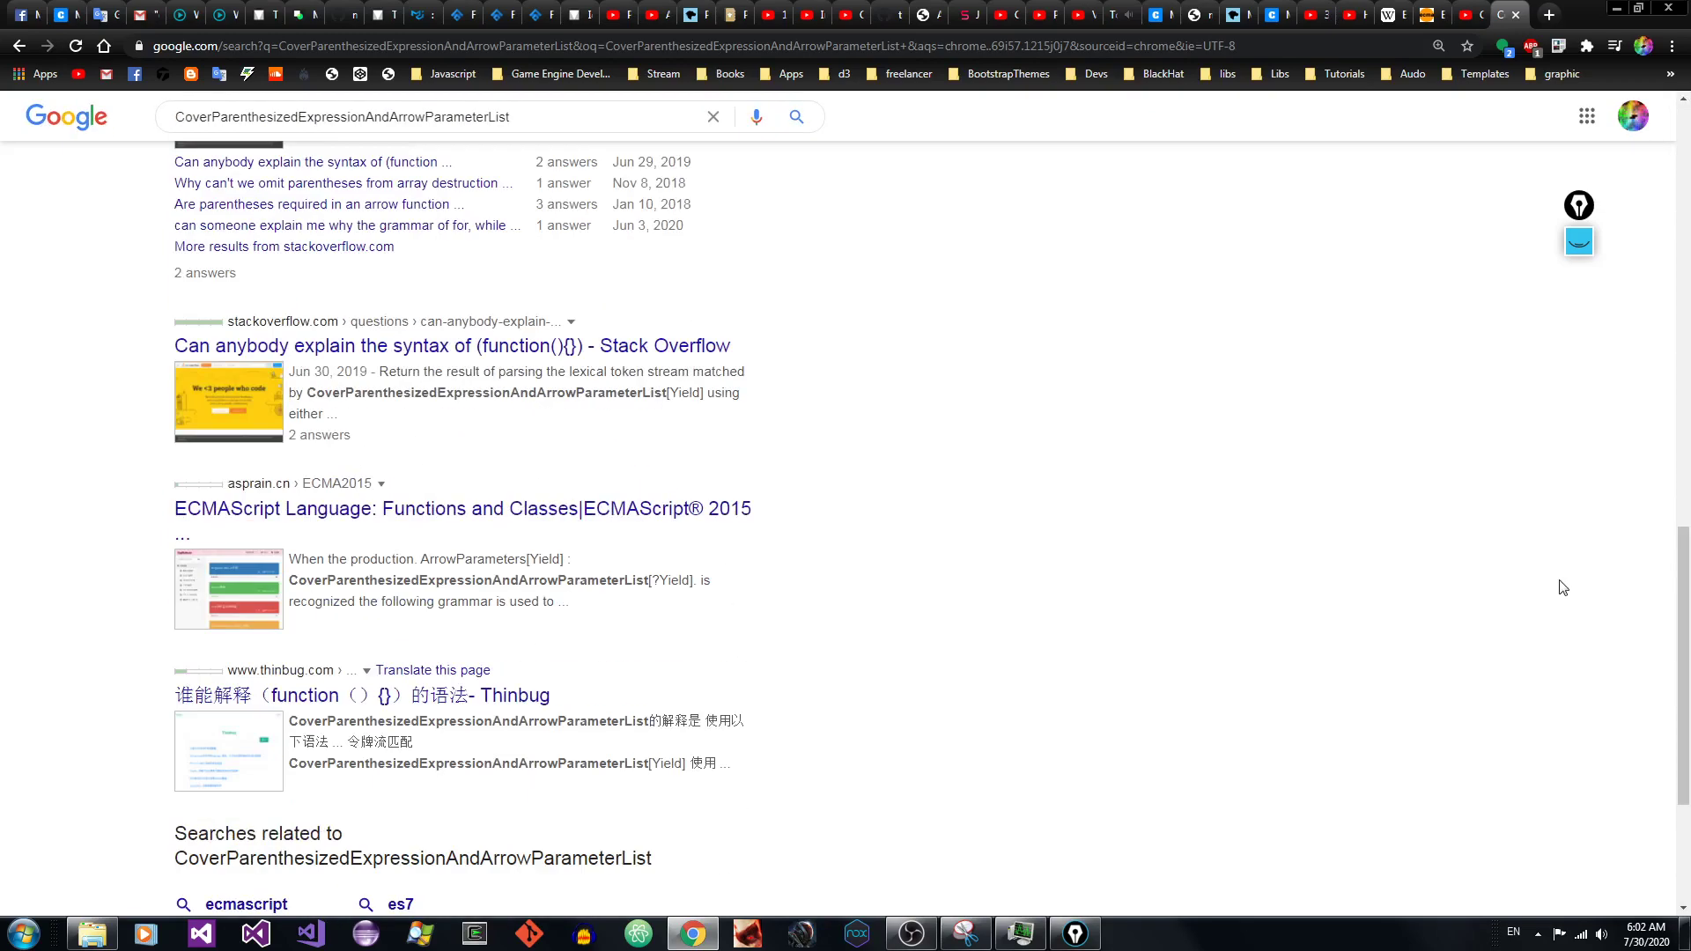
pyautogui.click(275, 322)
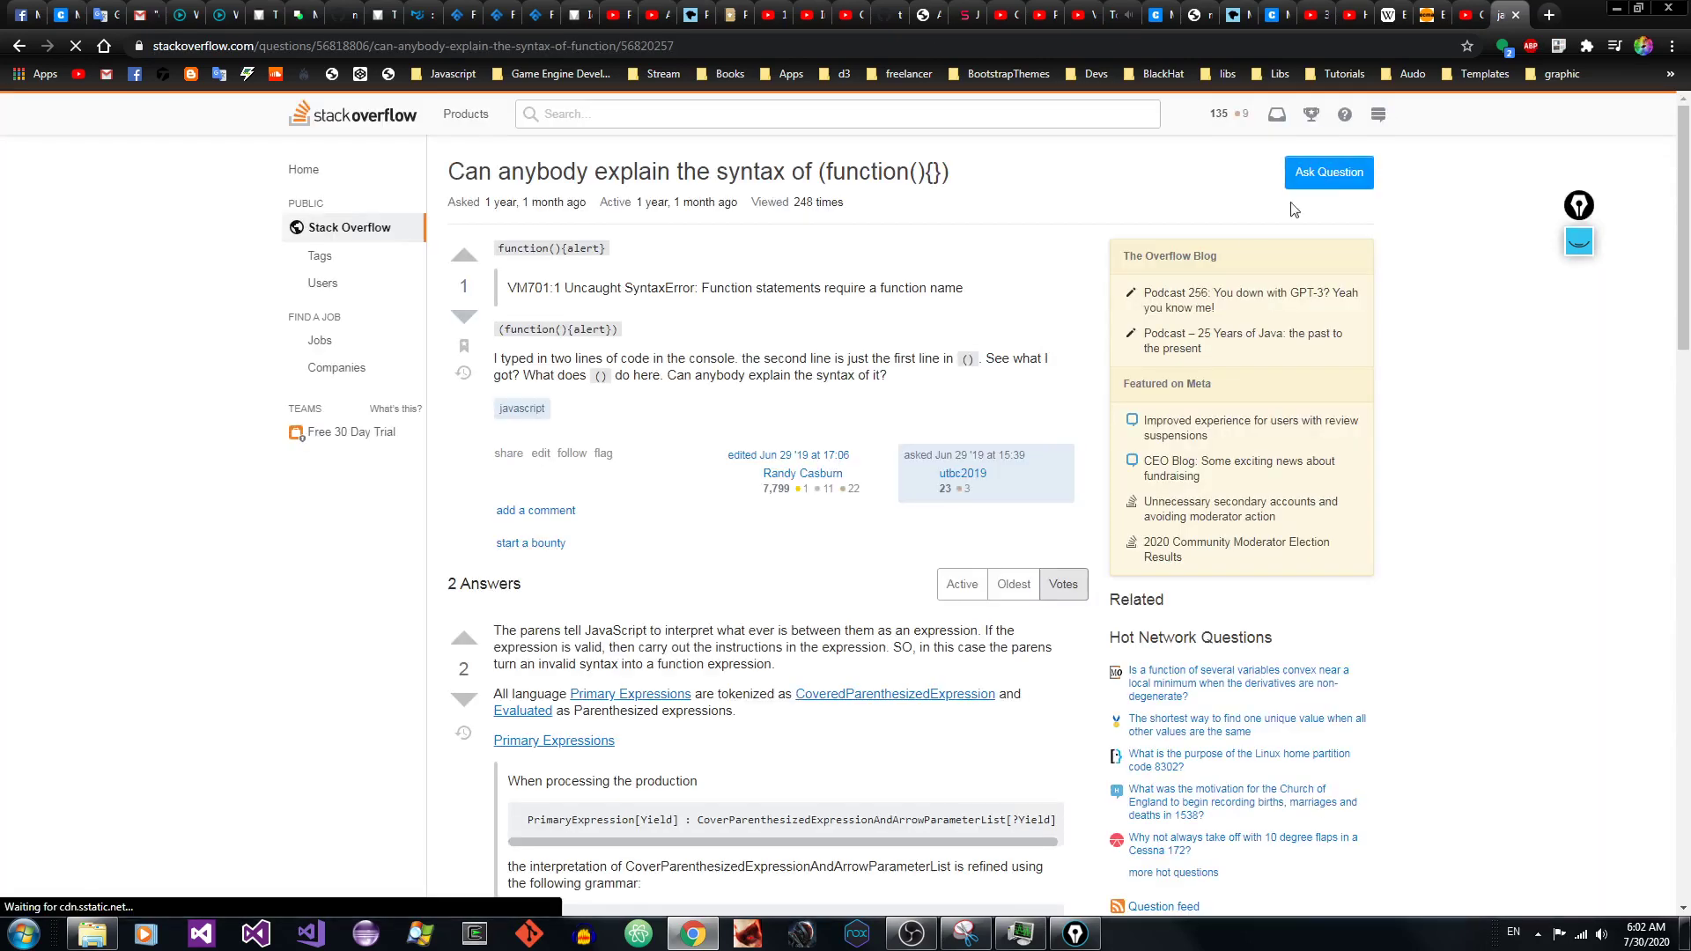
# Step: Visit the Stack Overflow profile and open the CoverInitializedName[yield] question from the latest inbox comment about it
pyautogui.click(1205, 117)
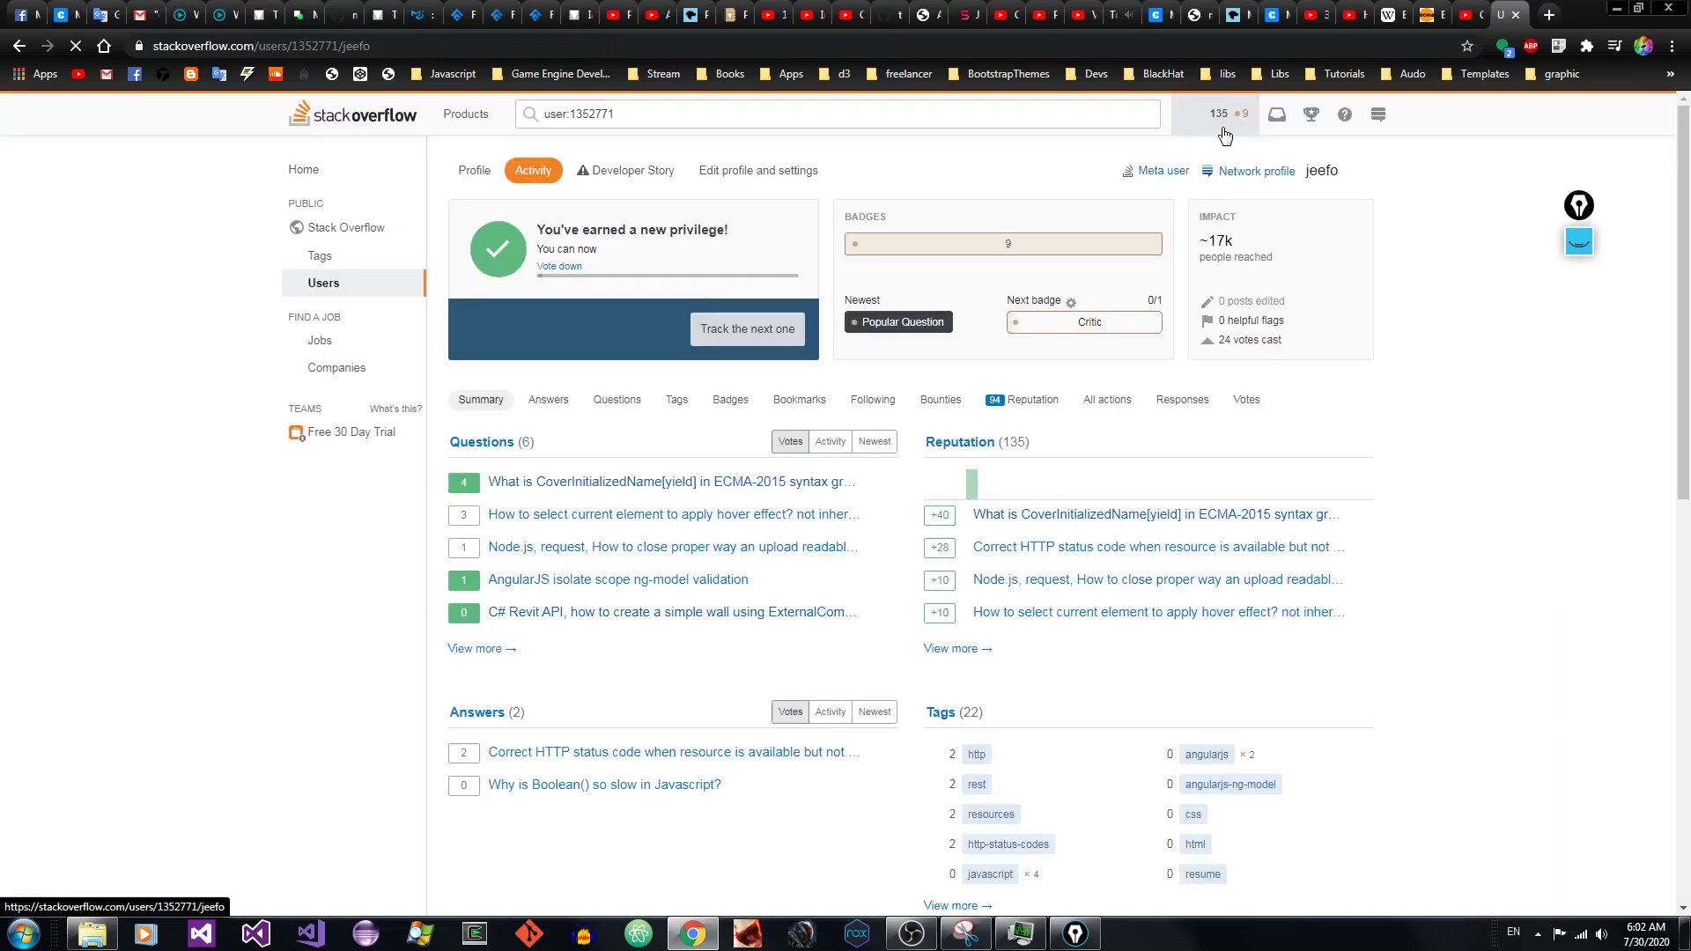
pyautogui.click(1379, 116)
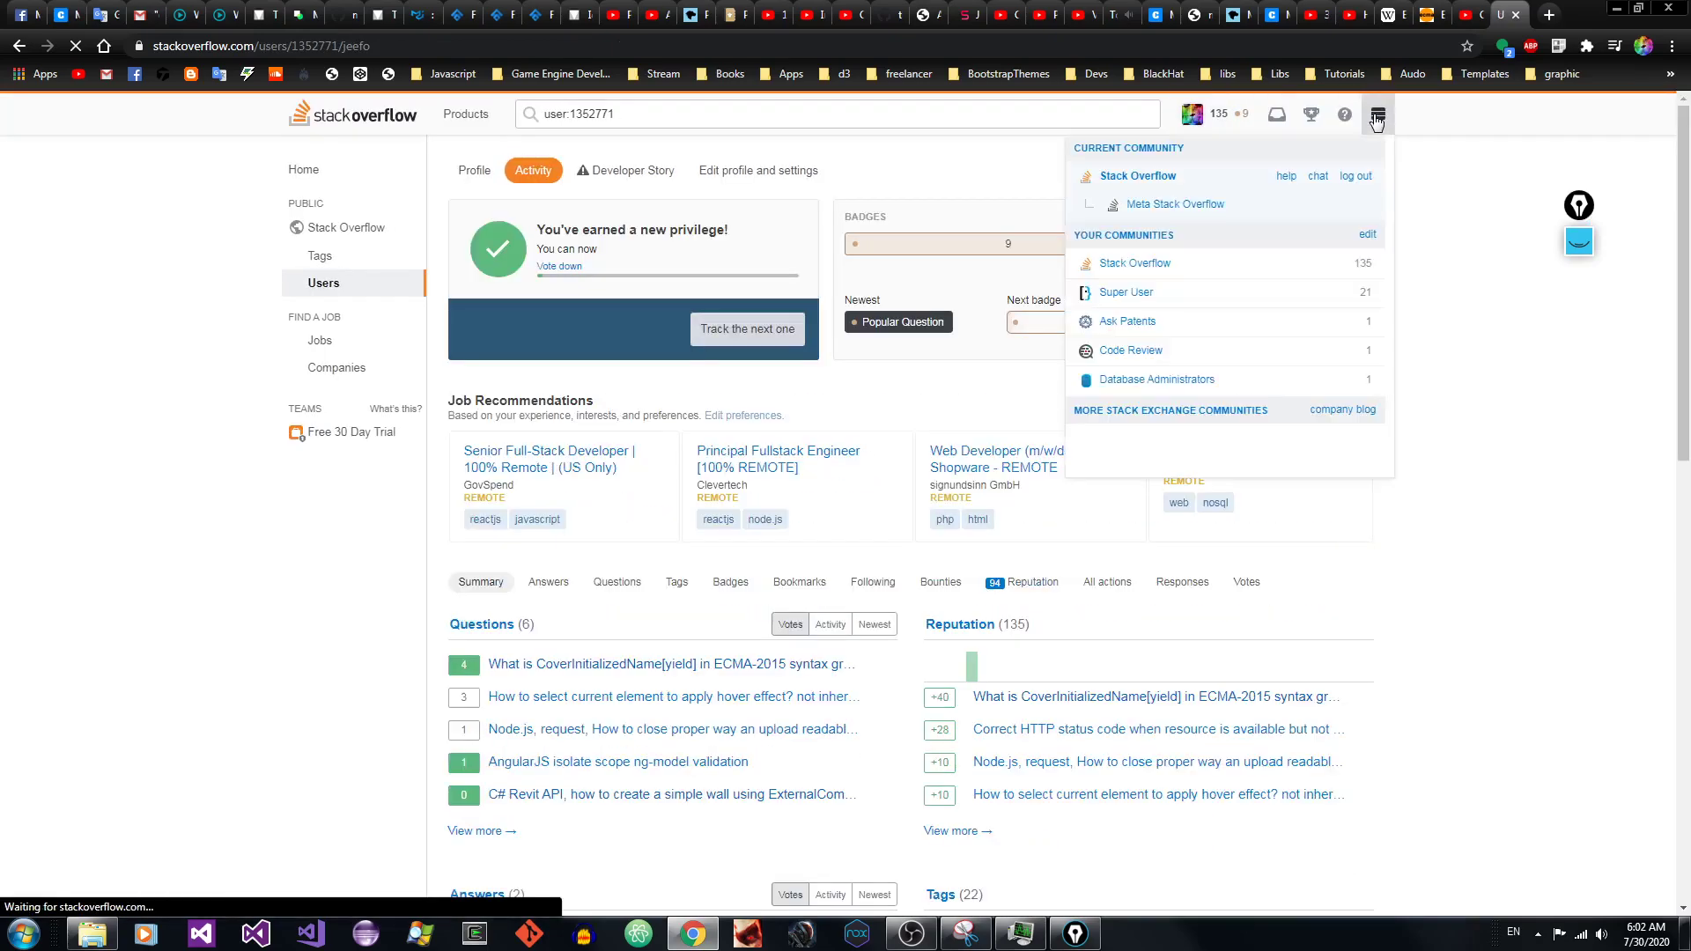
pyautogui.click(1240, 120)
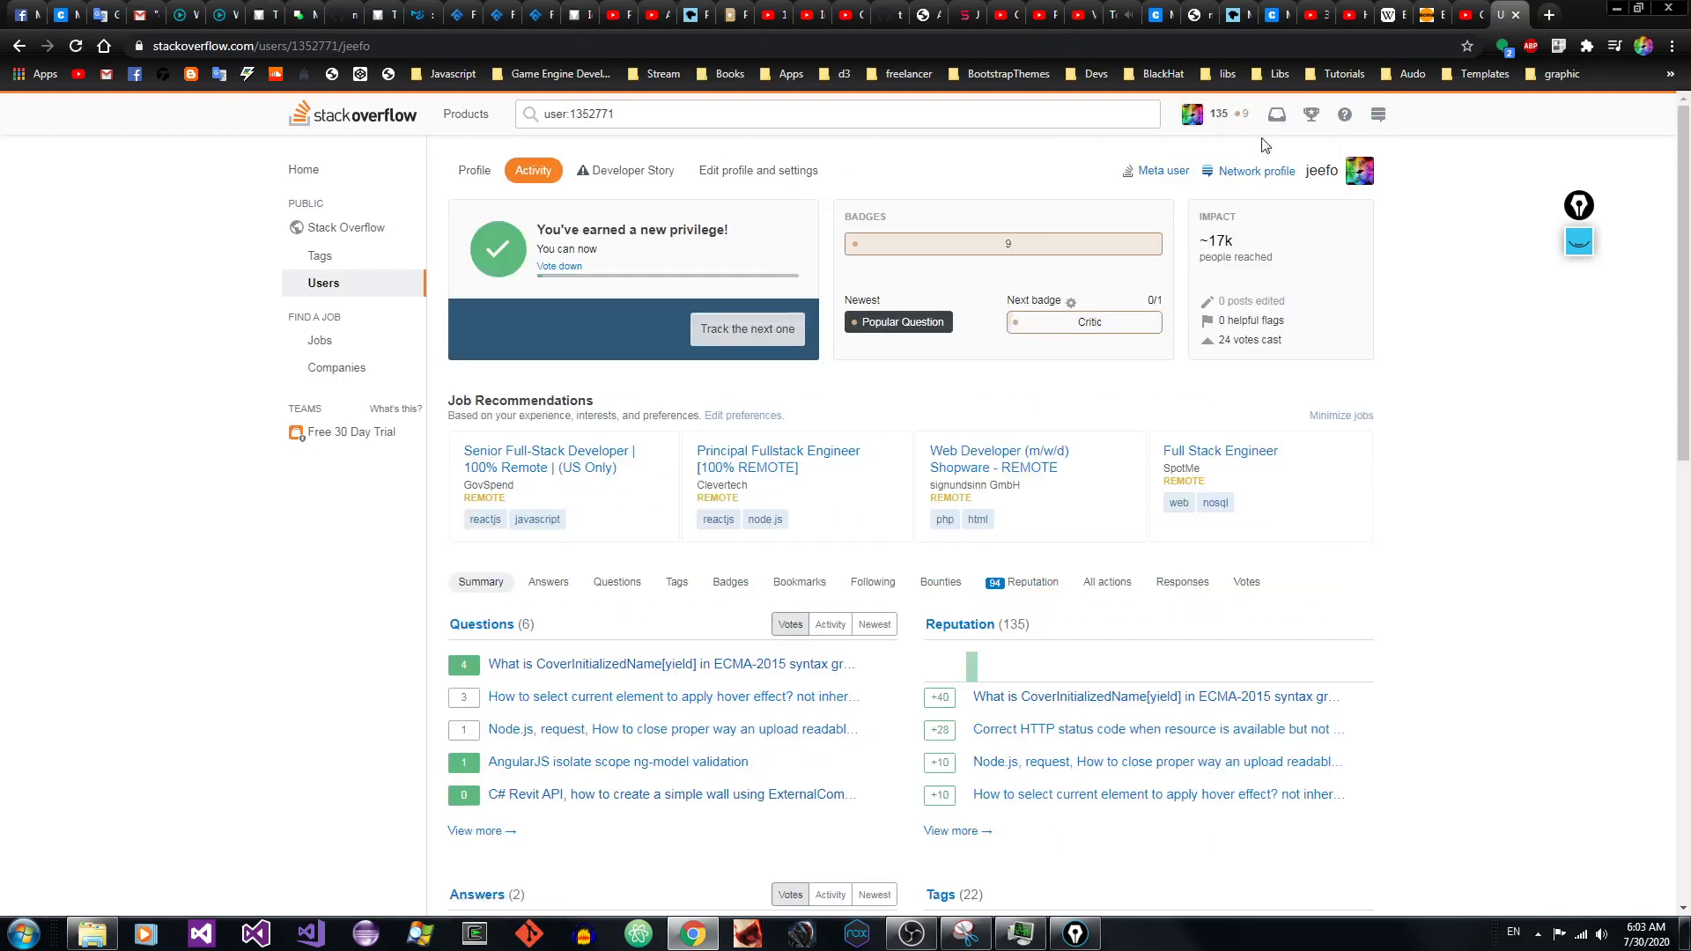
pyautogui.click(1277, 115)
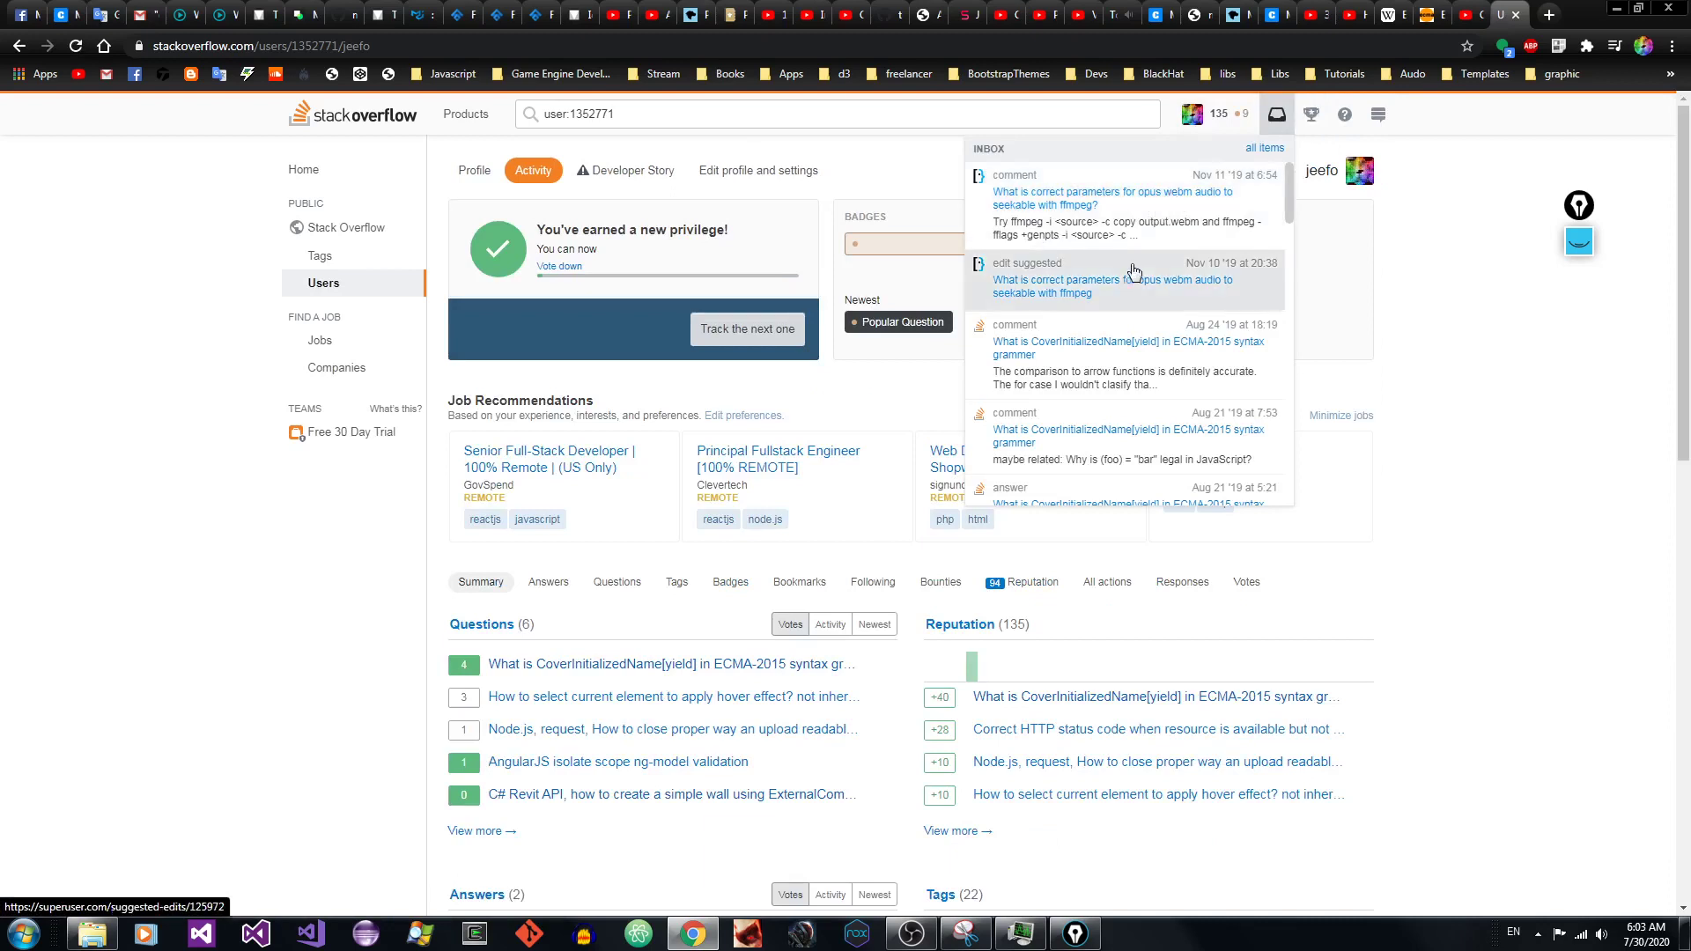
pyautogui.click(1139, 351)
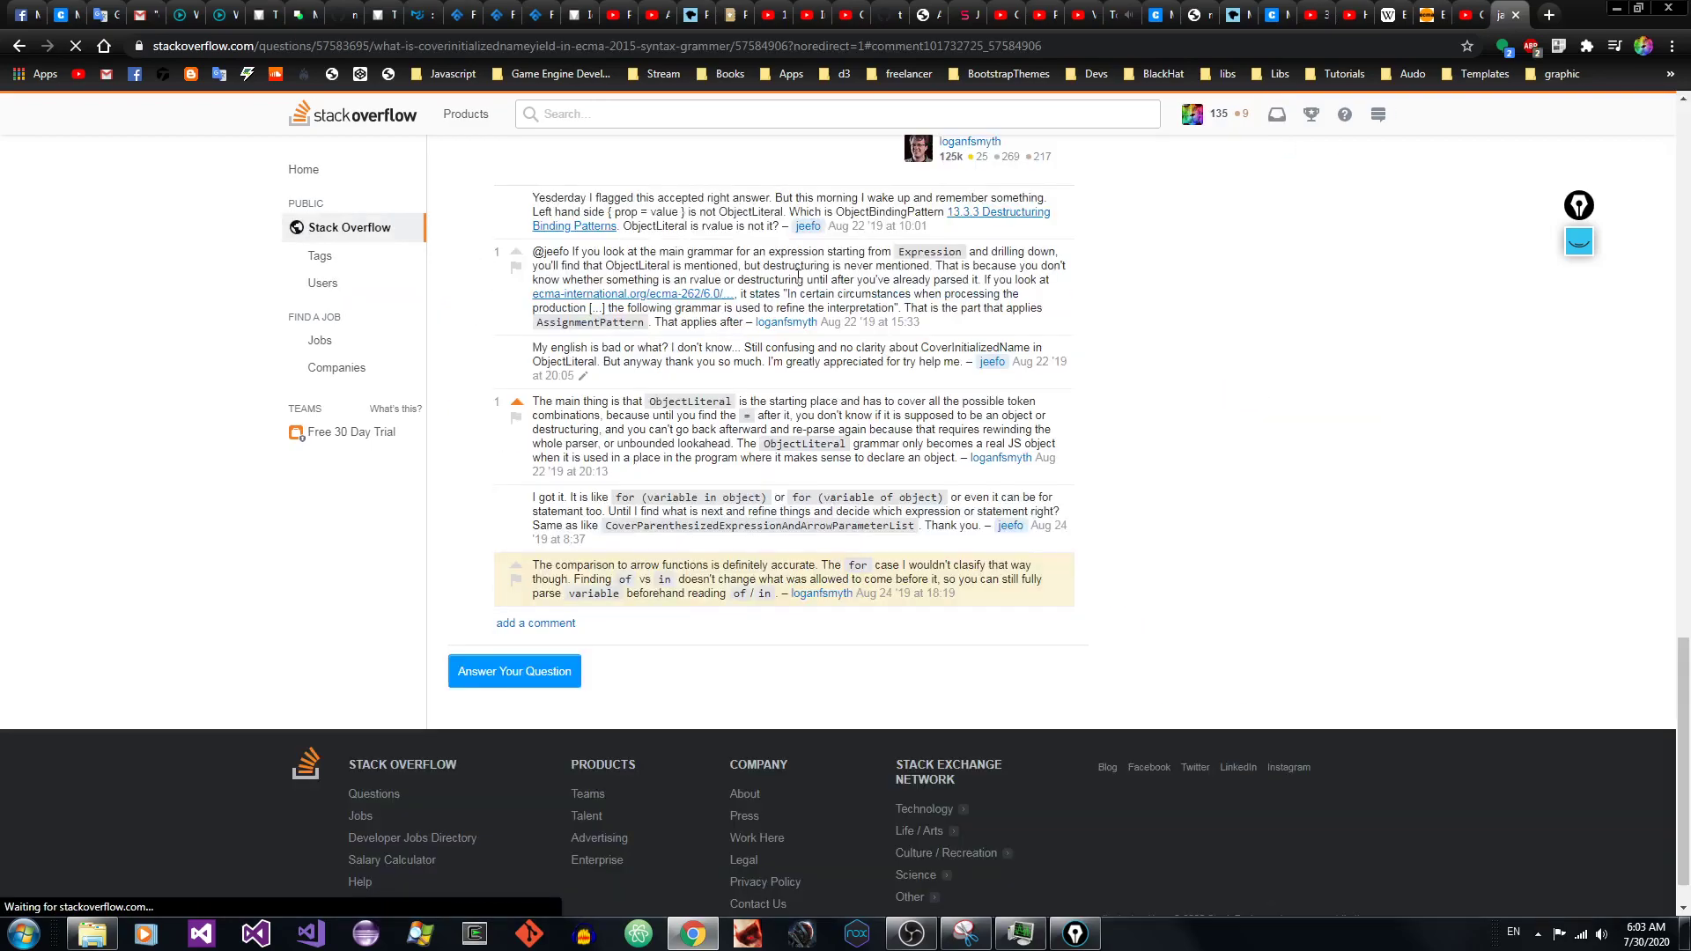
# Step: Highlight the opening sentence of the CoverInitializedName question, then switch back to the ECMAScript specification page
pyautogui.moveTo(1687, 695); pyautogui.dragTo(1685, 164)
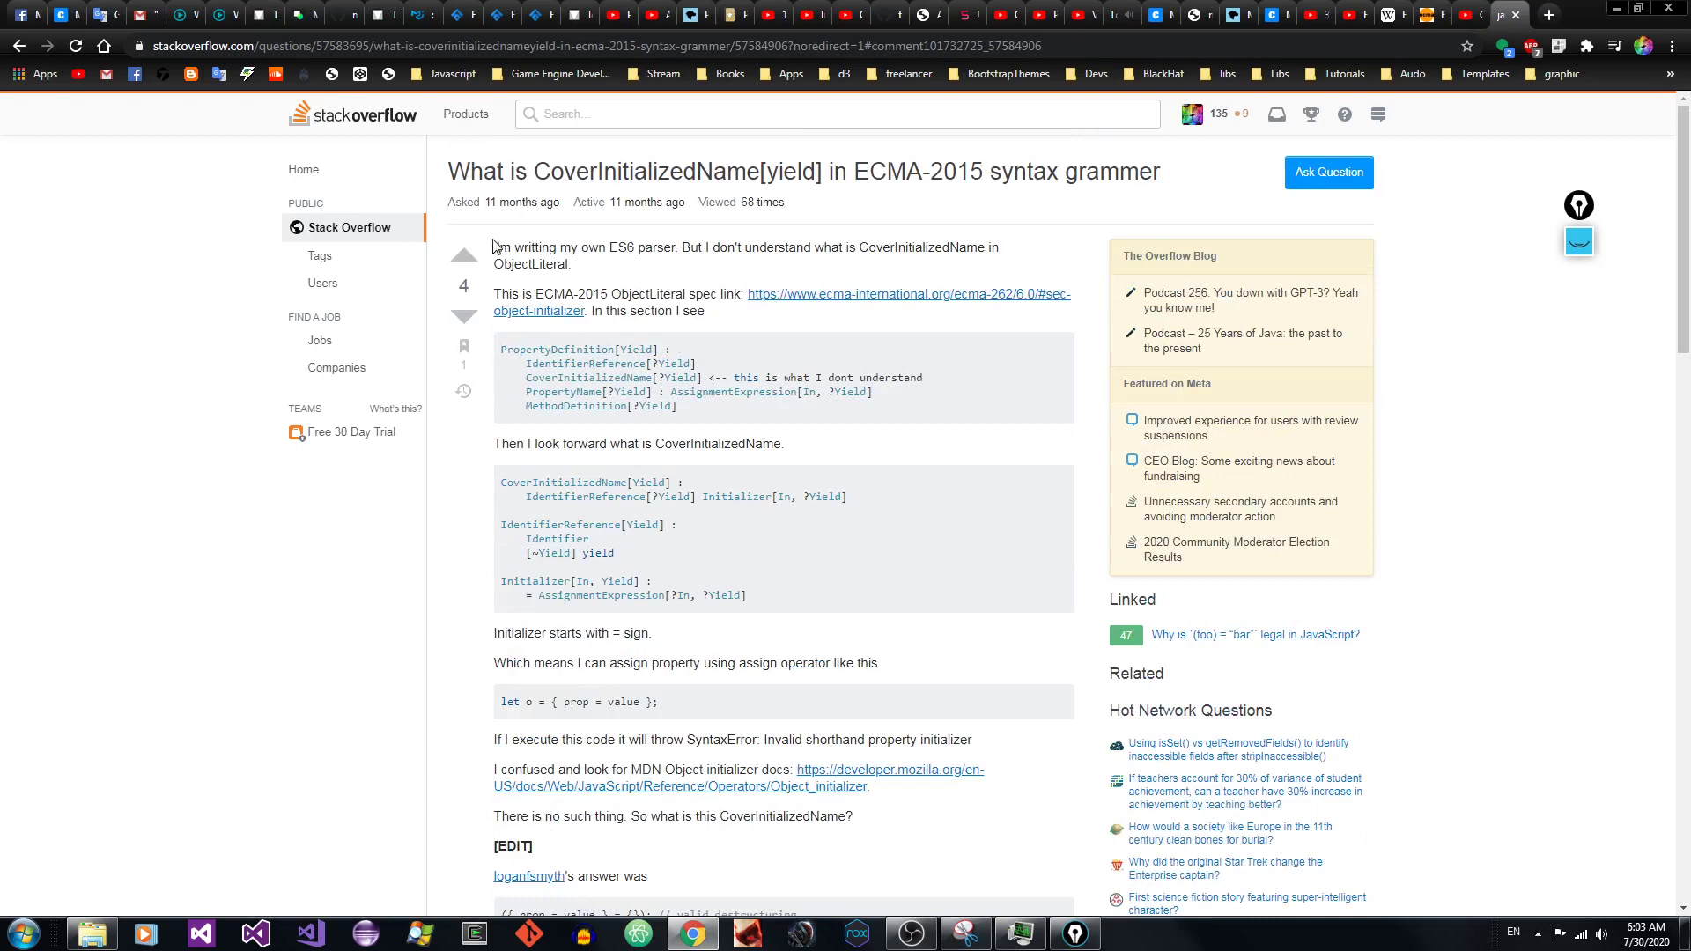
pyautogui.moveTo(489, 250); pyautogui.dragTo(969, 248)
pyautogui.click(956, 250)
pyautogui.click(1427, 15)
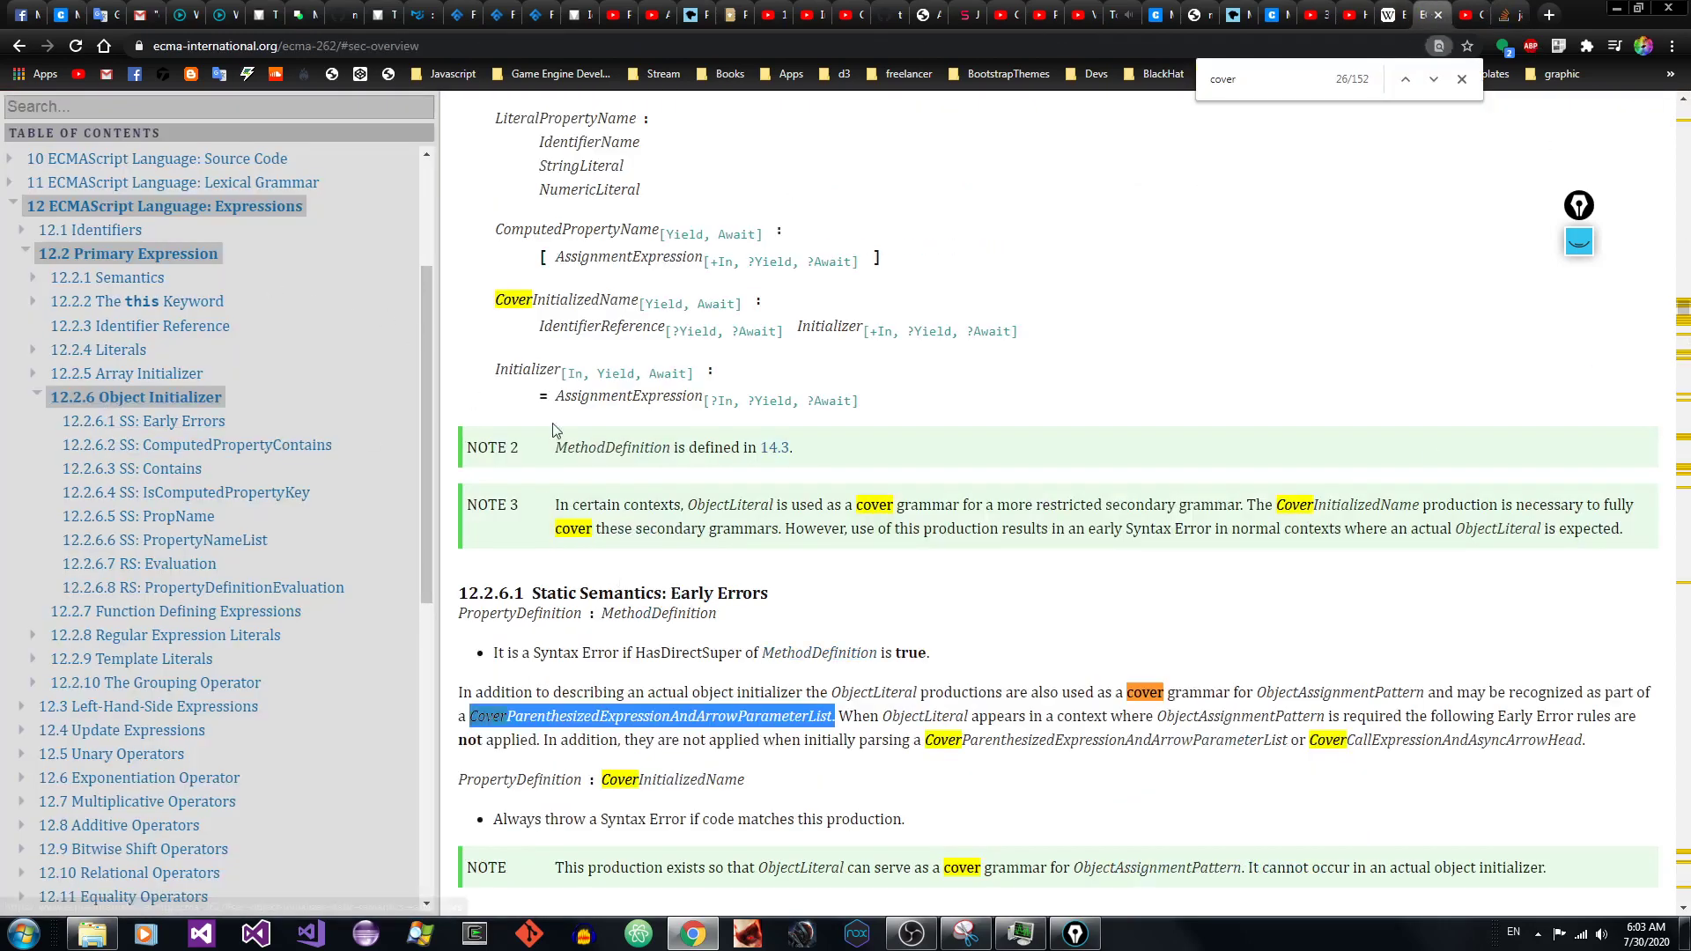
# Step: Point out CoverInitializedName in the specification, then return to the Stack Overflow question and highlight its ObjectLiteral spec link sentence
pyautogui.moveTo(587, 304)
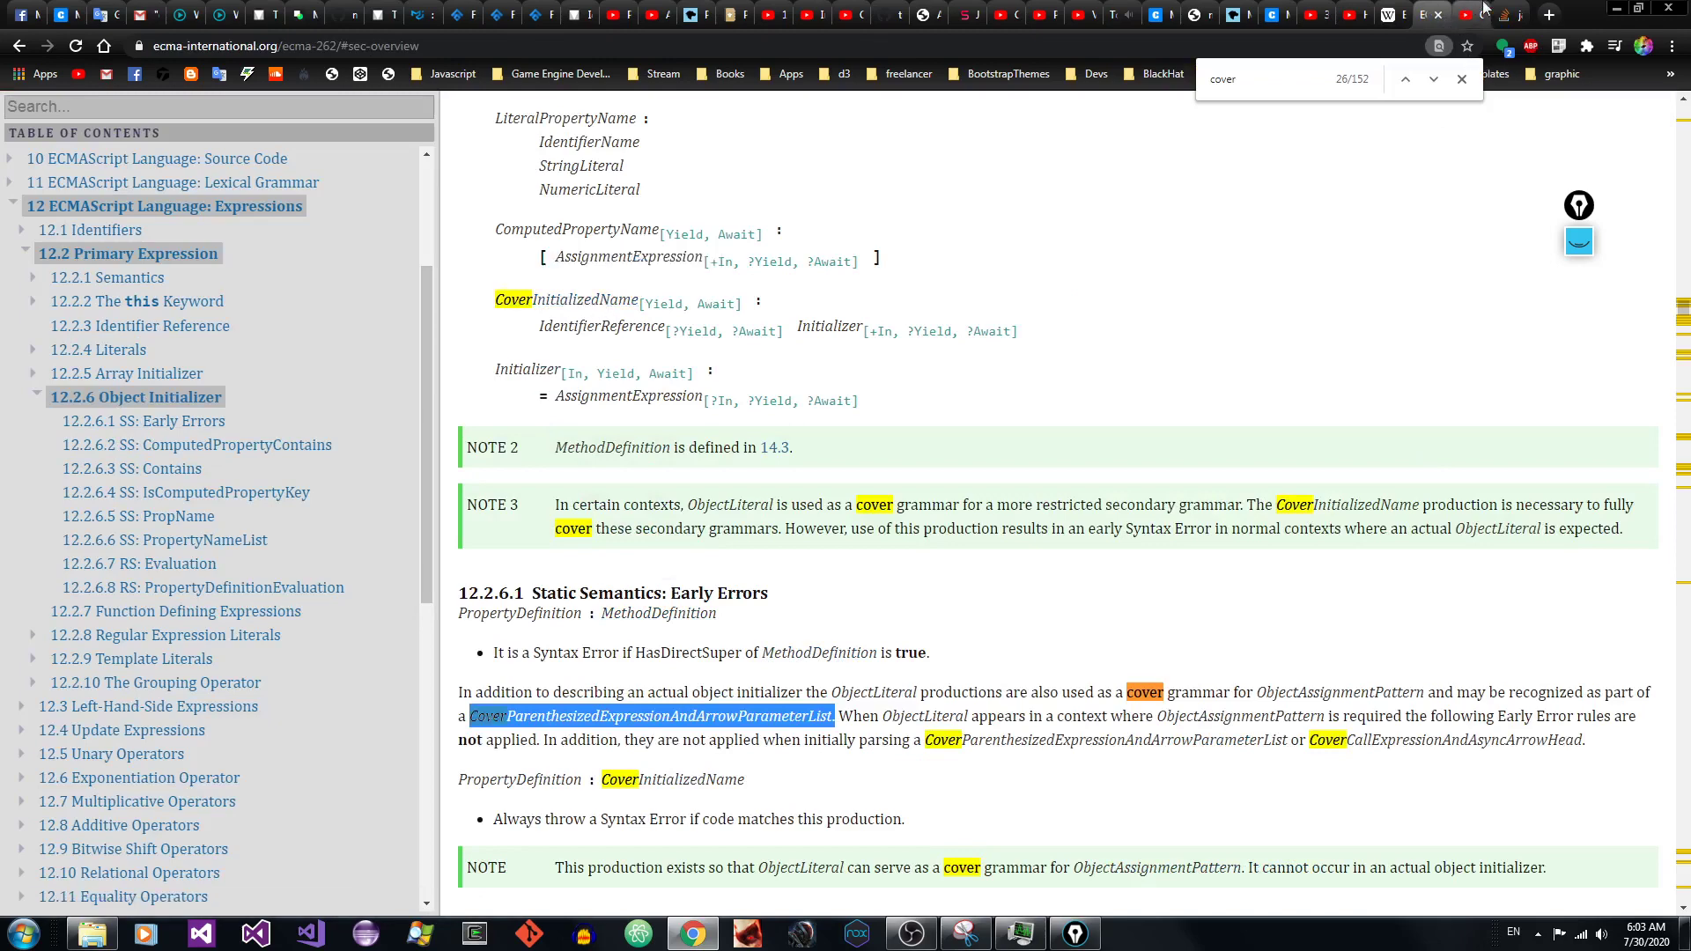
pyautogui.click(1506, 15)
pyautogui.moveTo(883, 247); pyautogui.dragTo(695, 291)
pyautogui.click(588, 269)
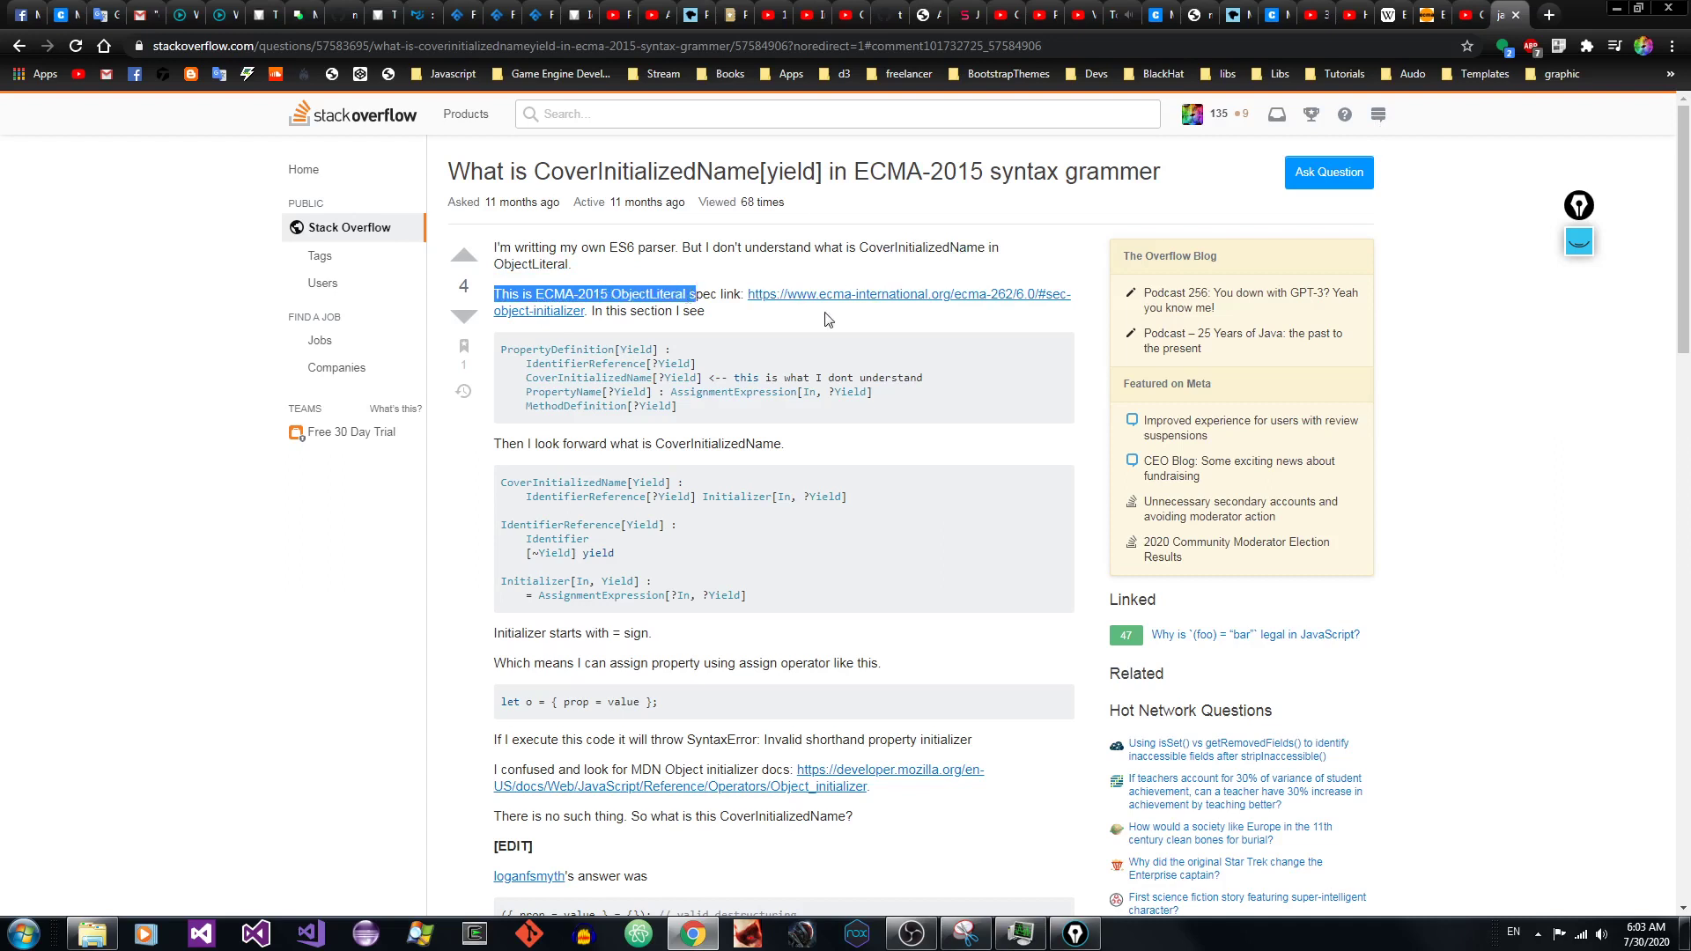
# Step: Open the question's ECMA-262 6.0 object initializer link in a new tab and switch to it
pyautogui.click(884, 331)
pyautogui.rightClick(922, 297)
pyautogui.click(968, 306)
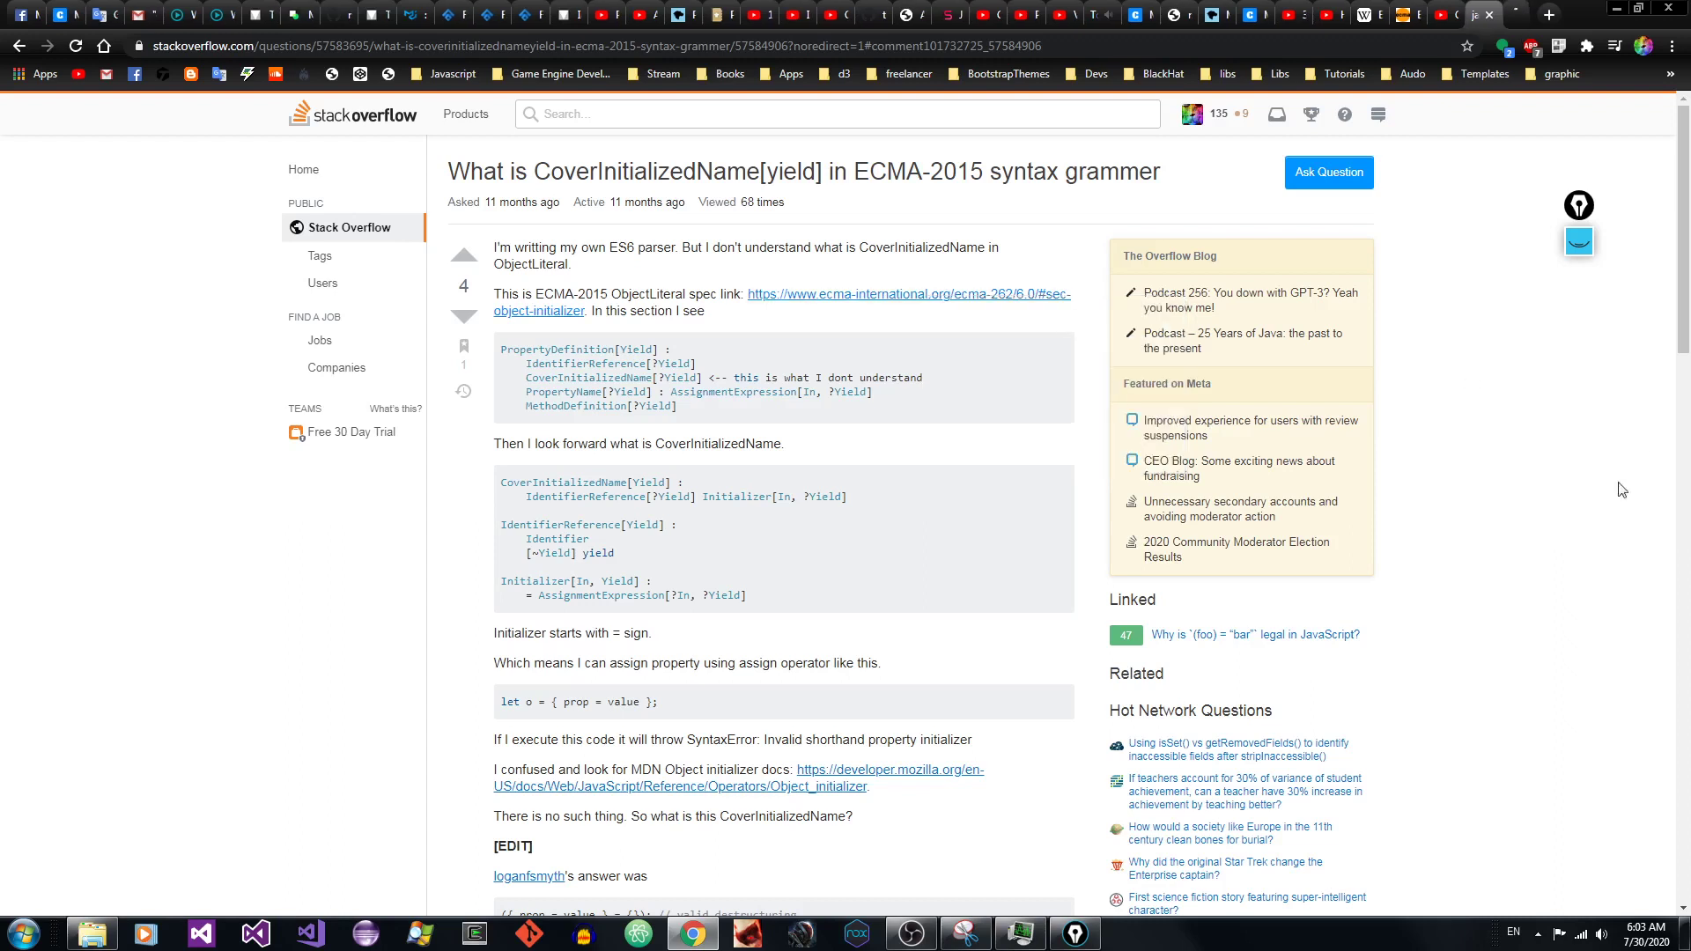
pyautogui.click(1506, 7)
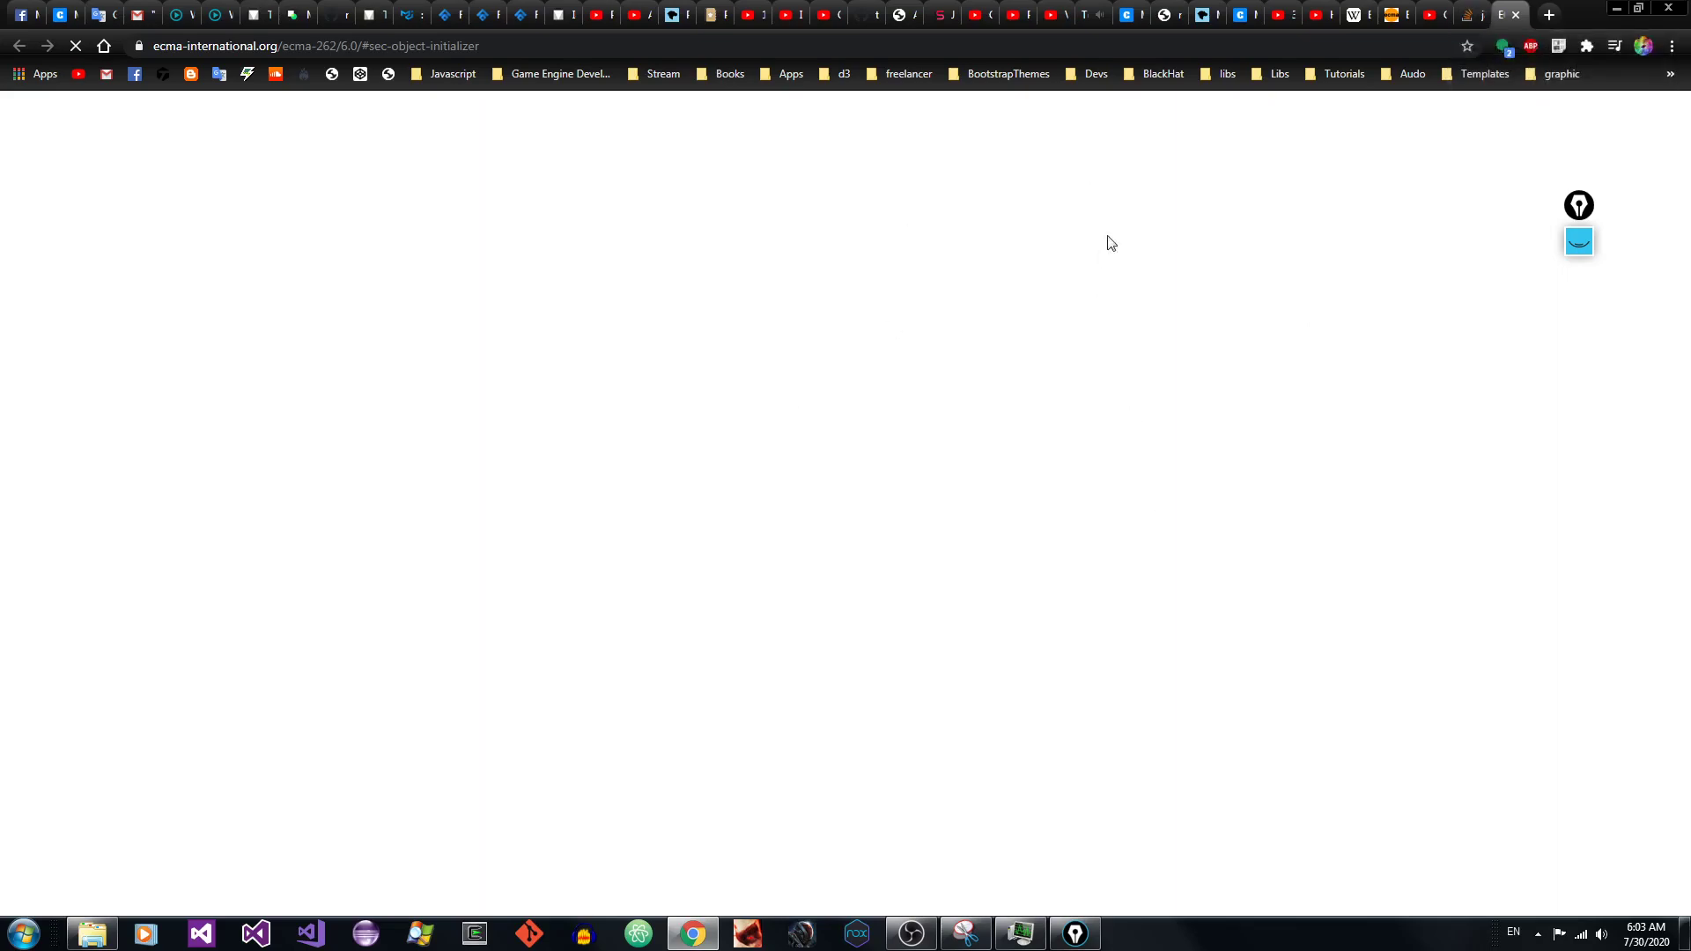
pyautogui.click(1394, 15)
pyautogui.click(1515, 9)
pyautogui.rightClick(634, 311)
pyautogui.click(902, 345)
pyautogui.rightClick(454, 211)
pyautogui.click(558, 445)
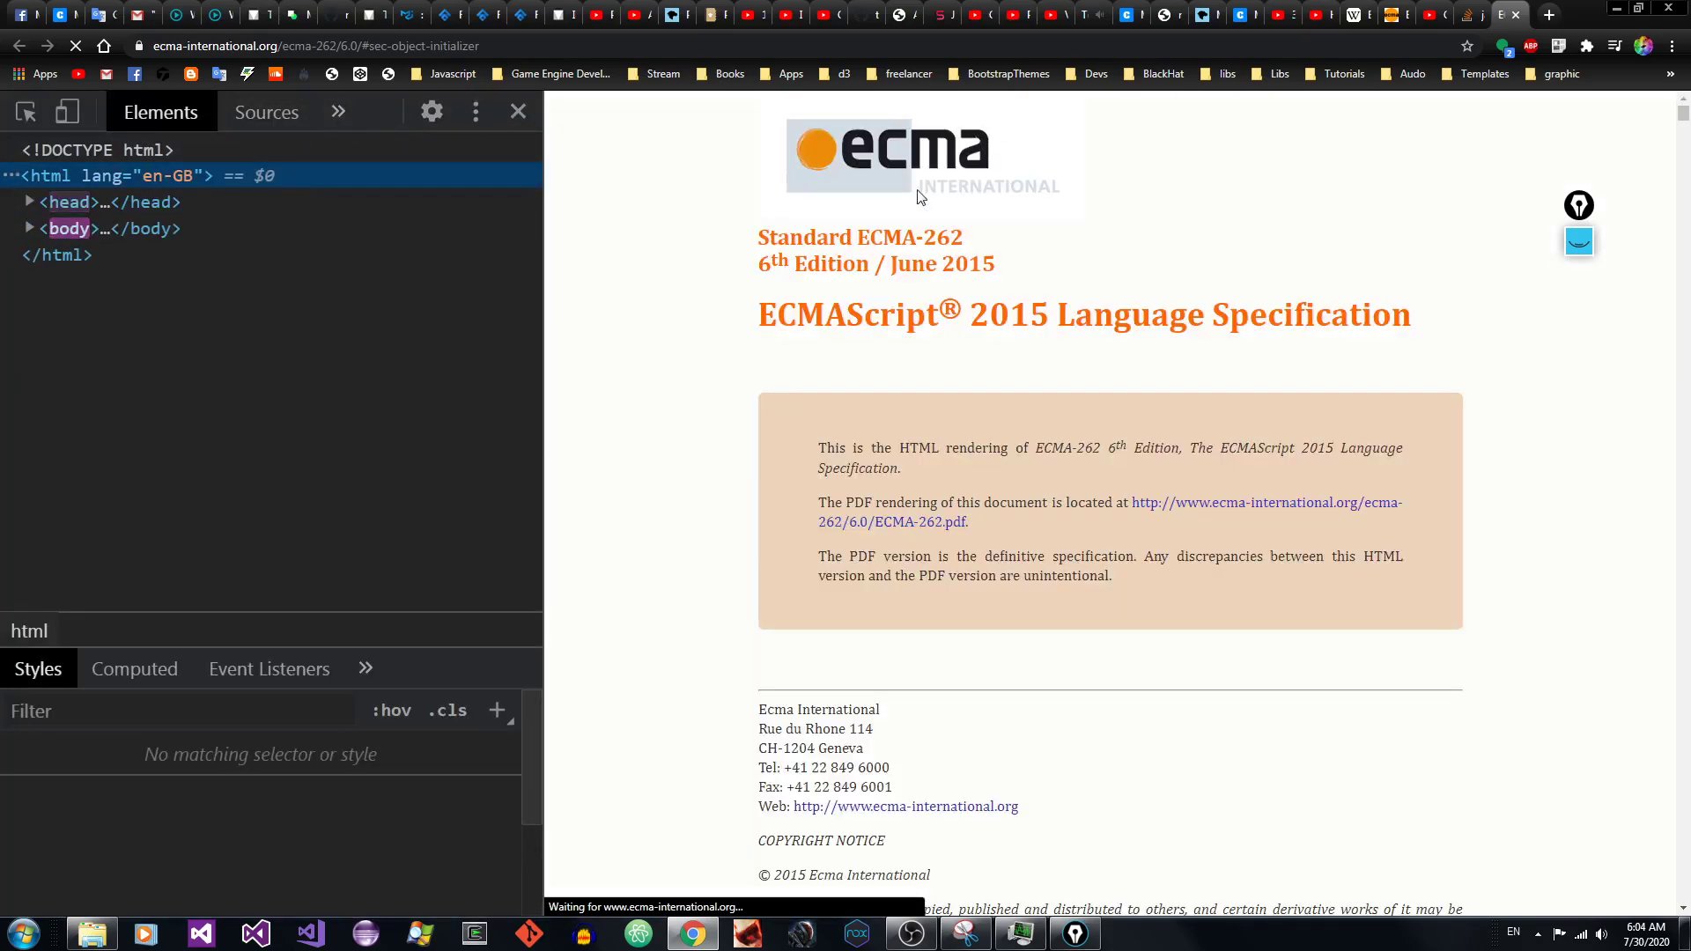
pyautogui.click(518, 111)
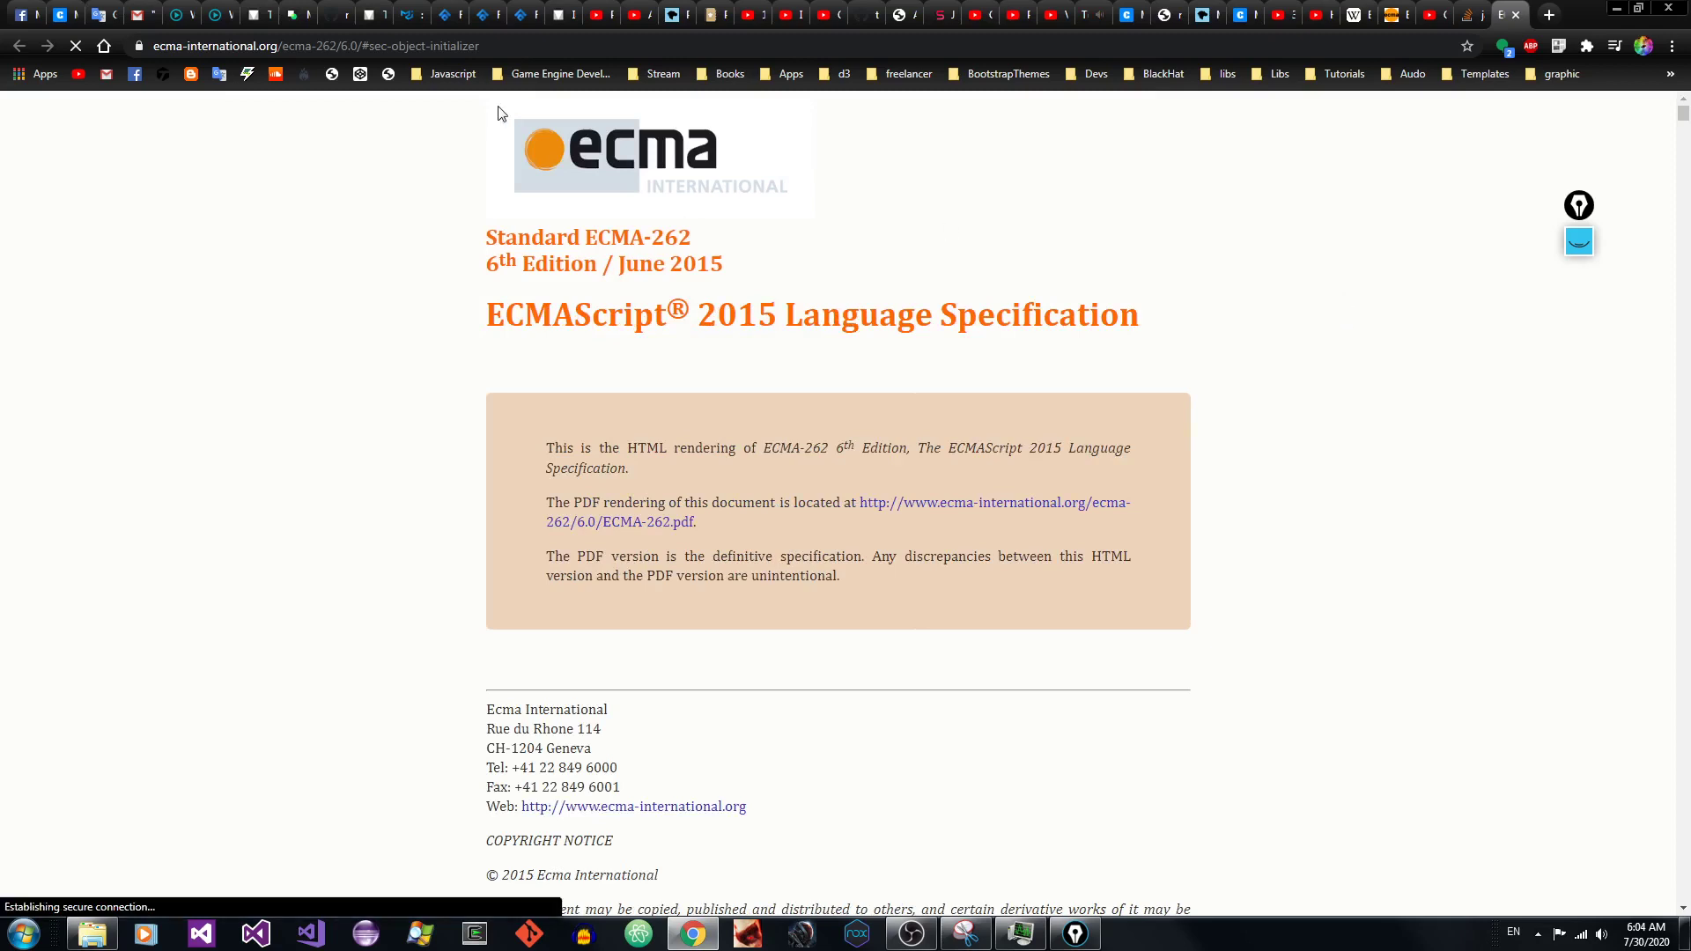
# Step: Highlight the #sec-object-initializer part of the address, the Object Initializer syntax, and CoverInitializedName under PropertyDefinition
pyautogui.moveTo(363, 45); pyautogui.dragTo(497, 46)
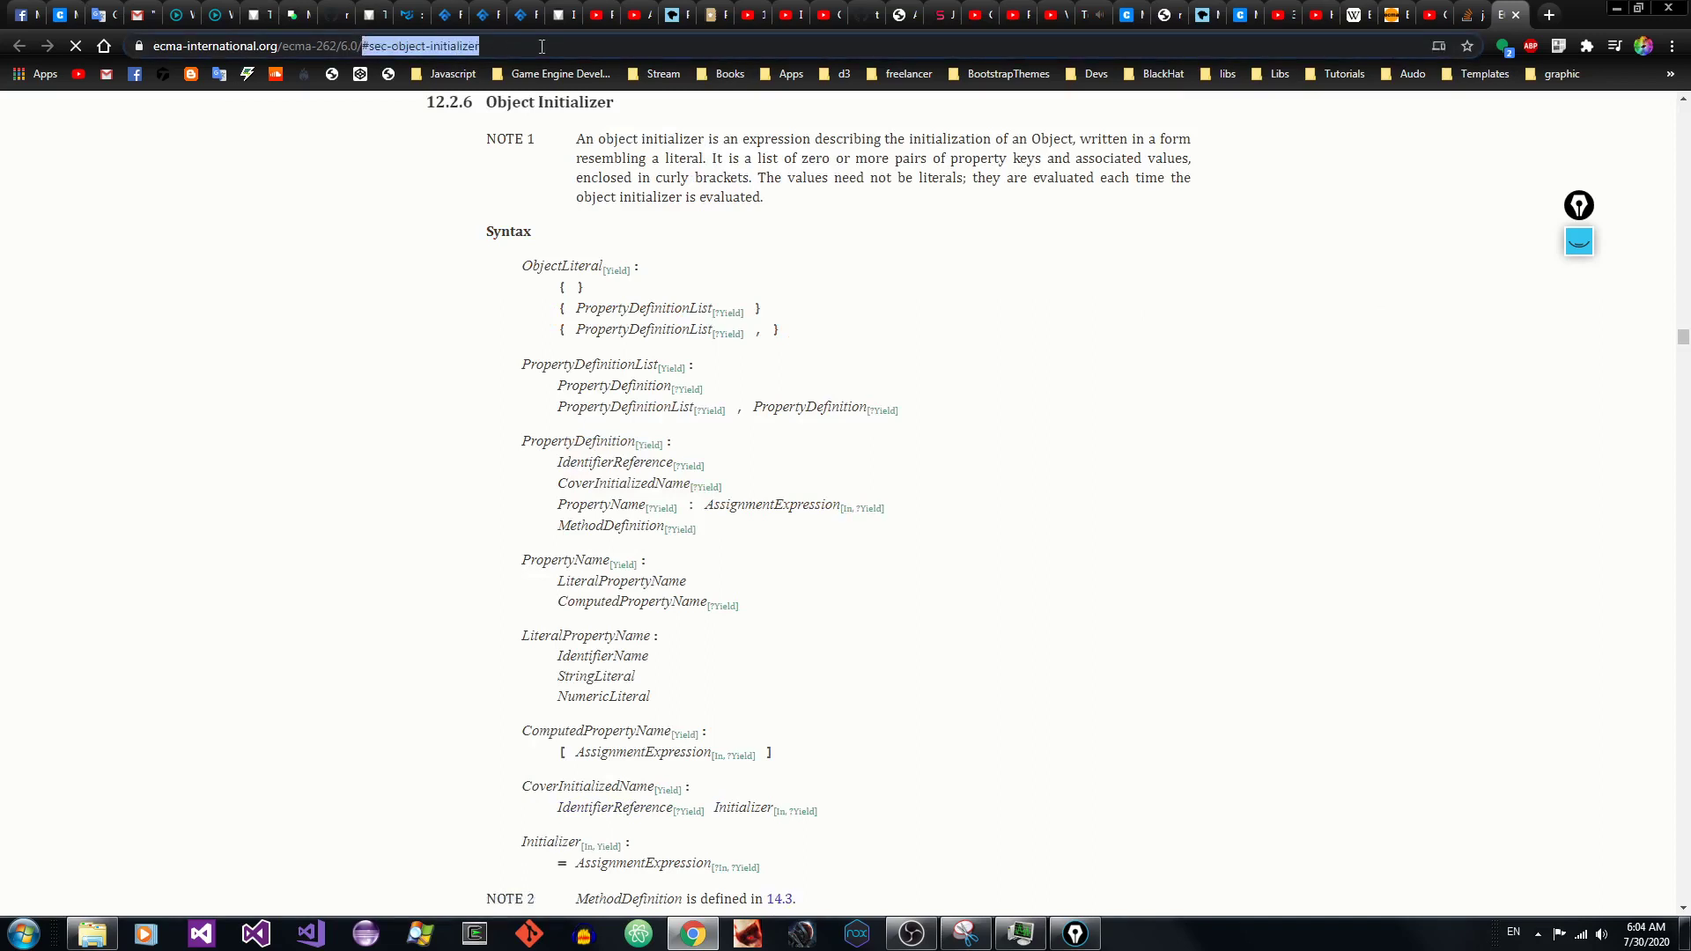
pyautogui.click(678, 123)
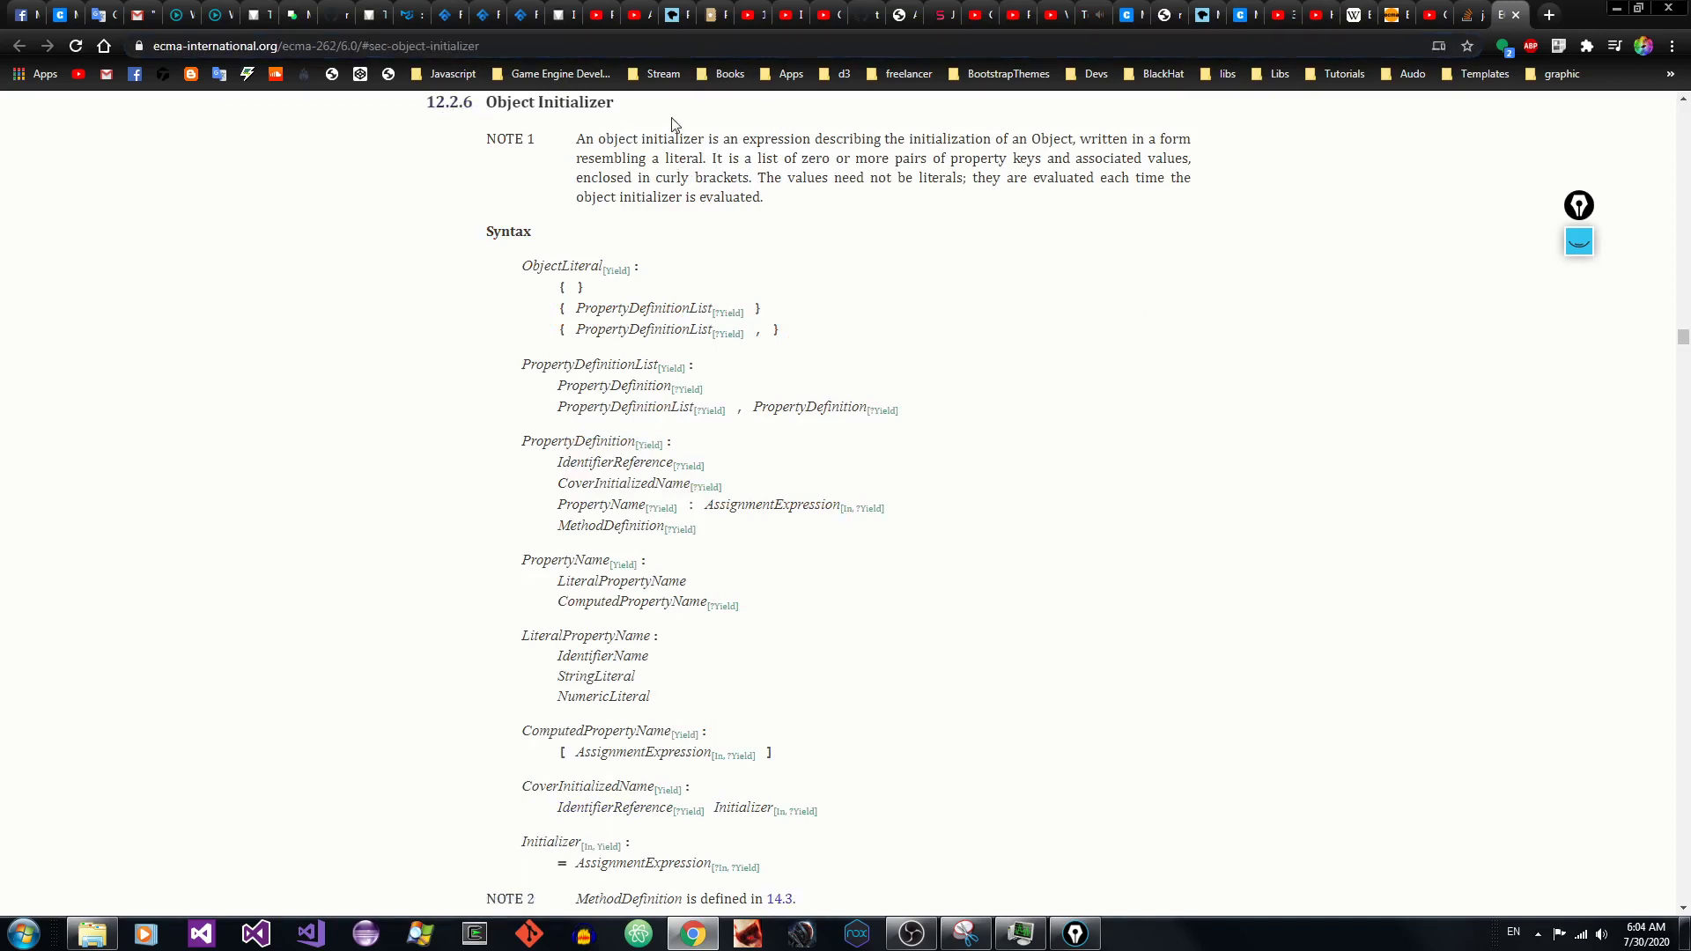
pyautogui.moveTo(520, 299); pyautogui.dragTo(683, 867)
pyautogui.click(1011, 637)
pyautogui.moveTo(690, 484); pyautogui.dragTo(519, 489)
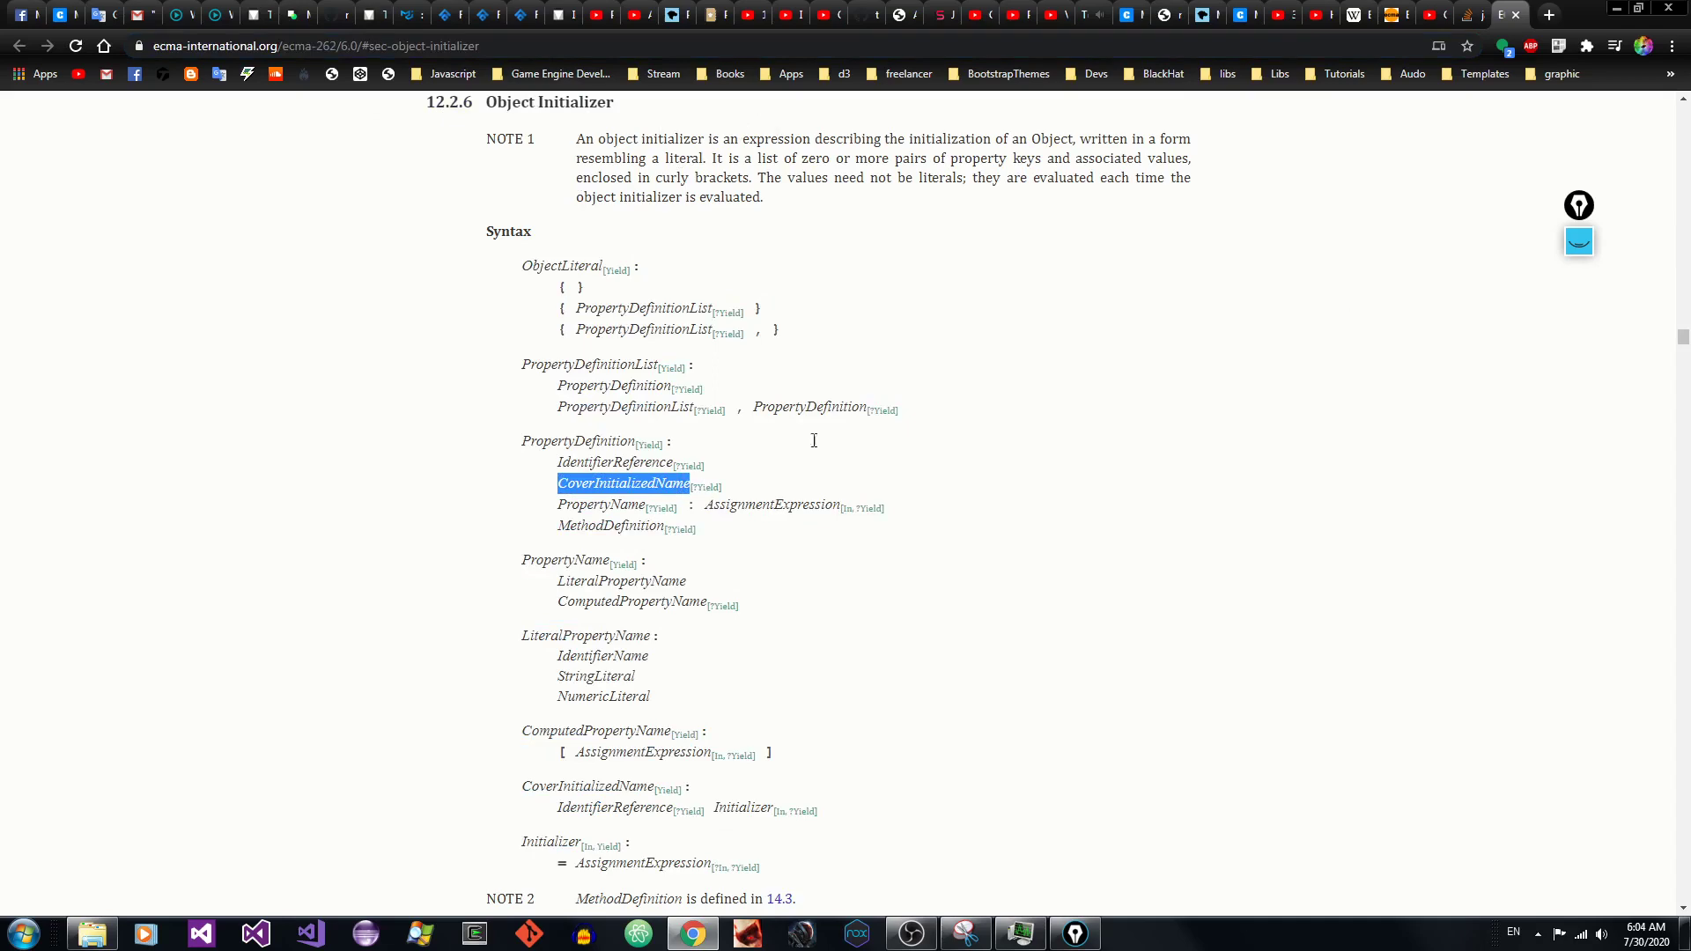
# Step: Return to the Stack Overflow question and highlight its PropertyDefinition grammar block and the CoverInitializedName line marked "this is what I dont understand"
pyautogui.click(1469, 15)
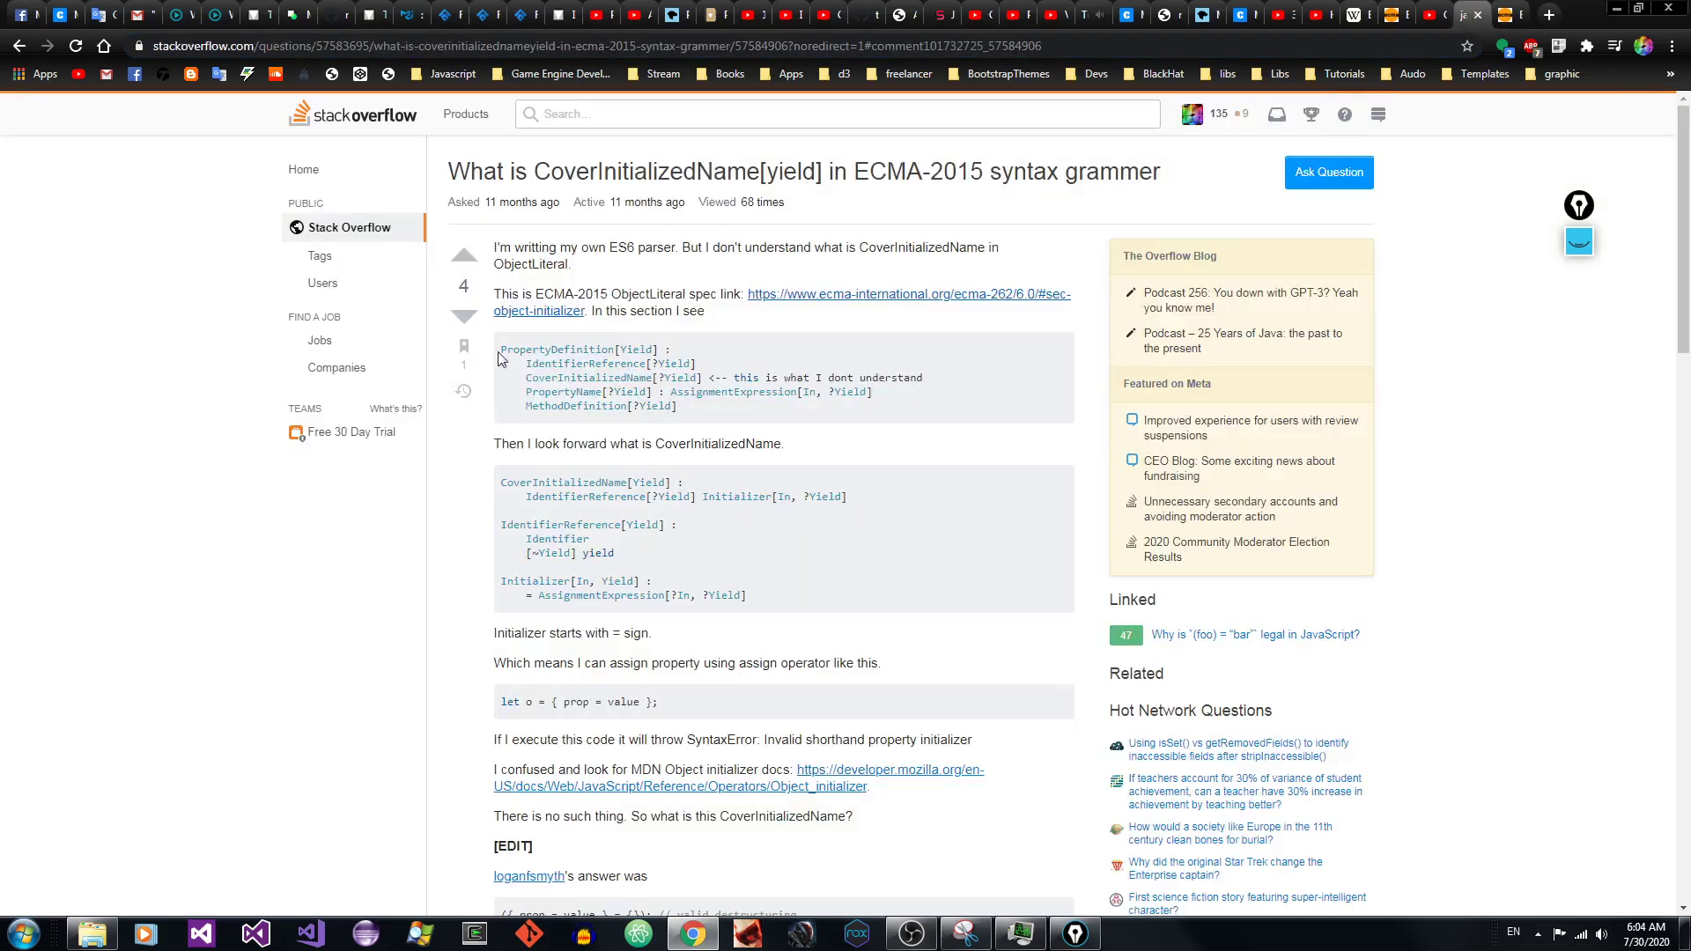
pyautogui.moveTo(607, 310); pyautogui.dragTo(735, 330)
pyautogui.click(733, 356)
pyautogui.moveTo(505, 353); pyautogui.dragTo(762, 428)
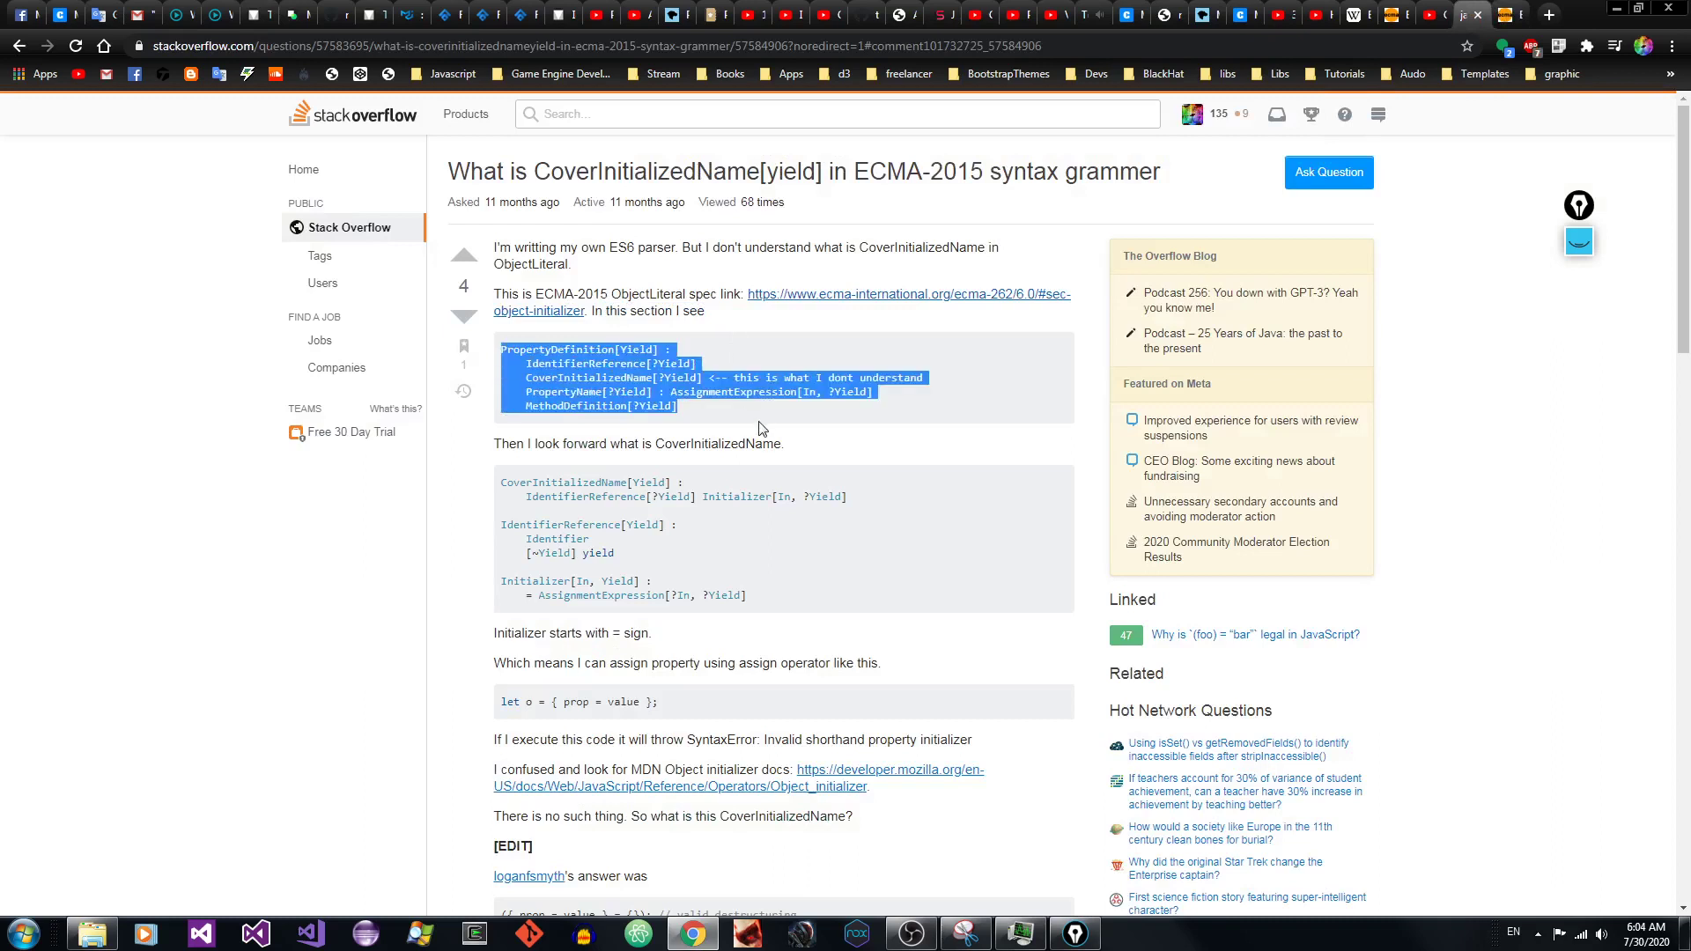
pyautogui.click(742, 386)
pyautogui.moveTo(706, 382); pyautogui.dragTo(960, 379)
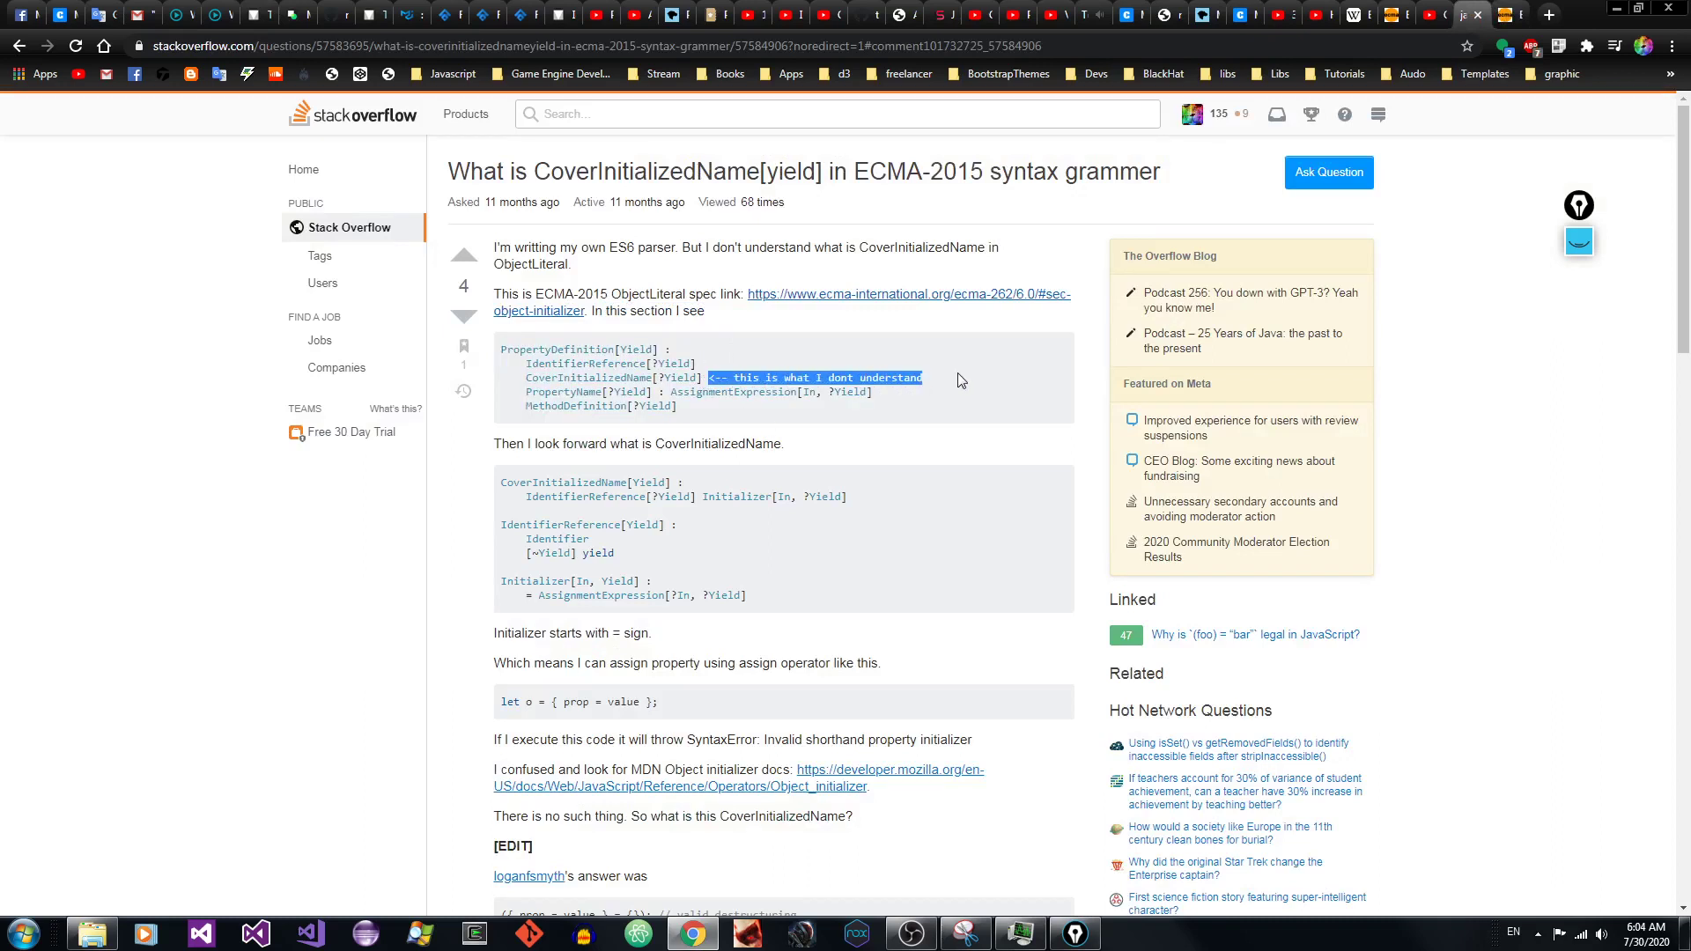
pyautogui.click(691, 380)
pyautogui.moveTo(534, 379); pyautogui.dragTo(934, 385)
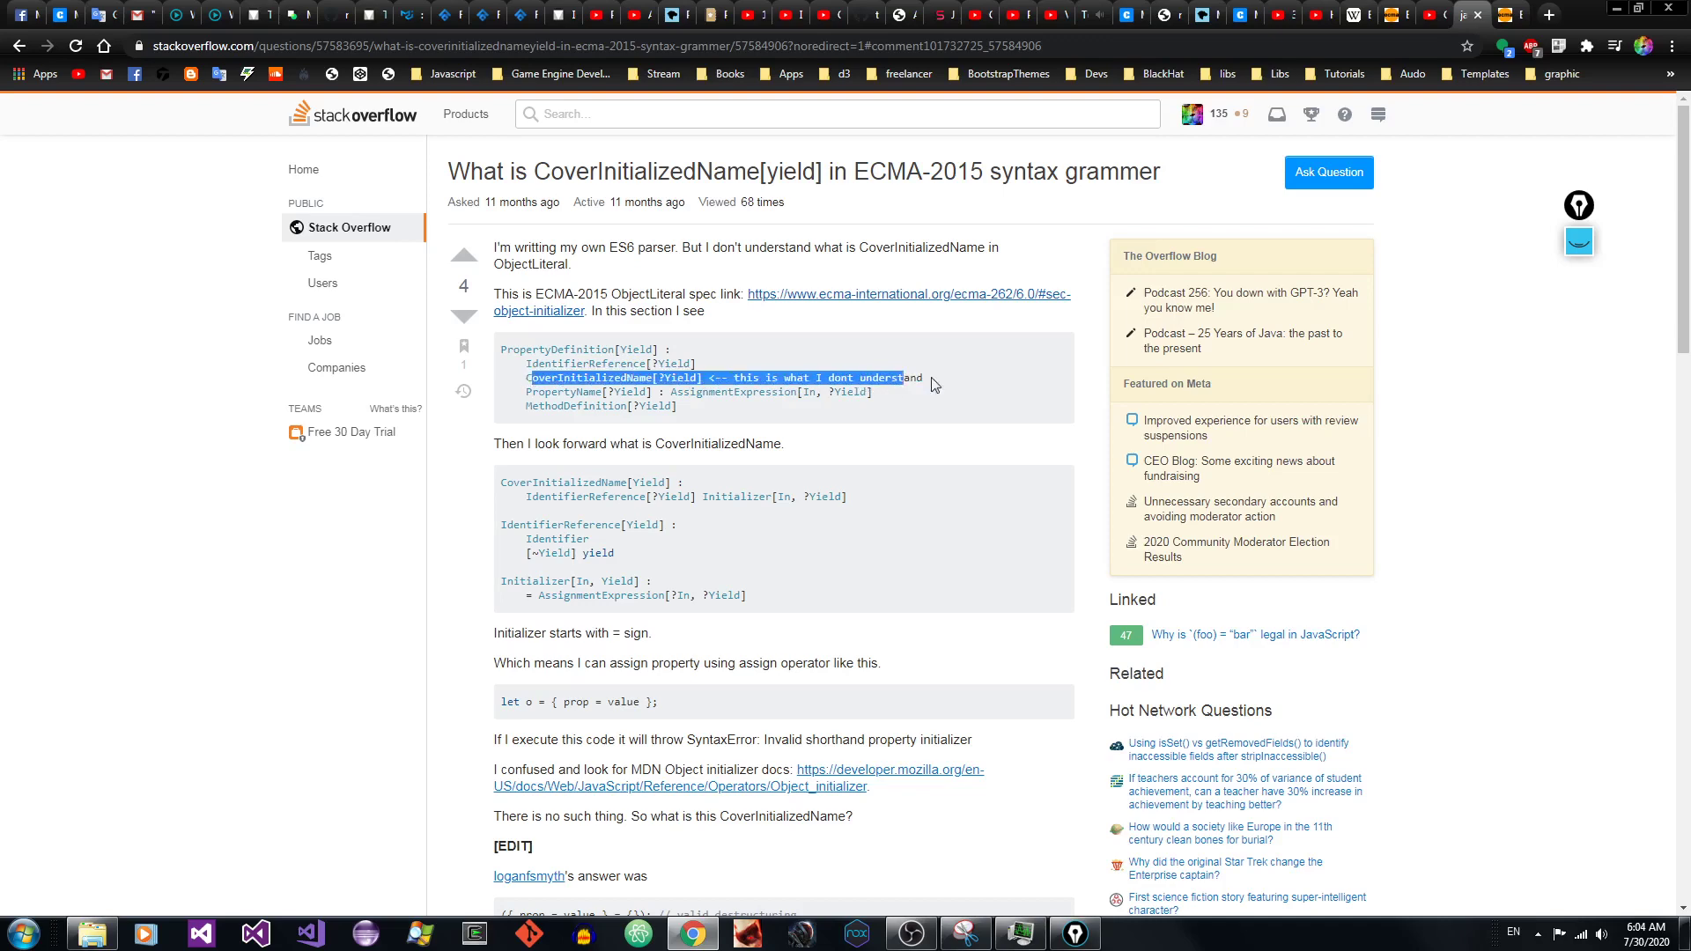
pyautogui.click(916, 411)
# Step: Go over the question's CoverInitializedName, IdentifierReference and Initializer grammar, ending on the "Initializer starts with = sign" sentence
pyautogui.moveTo(799, 451); pyautogui.dragTo(850, 500)
pyautogui.click(614, 528)
pyautogui.moveTo(506, 525); pyautogui.dragTo(751, 529)
pyautogui.click(604, 557)
pyautogui.moveTo(507, 585); pyautogui.dragTo(784, 590)
pyautogui.moveTo(508, 633); pyautogui.dragTo(693, 638)
pyautogui.click(628, 636)
pyautogui.moveTo(528, 596); pyautogui.dragTo(533, 596)
# Step: Highlight the sentence about assigning a property with the assign operator and the example let o = { prop = value };
pyautogui.moveTo(492, 662); pyautogui.dragTo(579, 669)
pyautogui.click(642, 667)
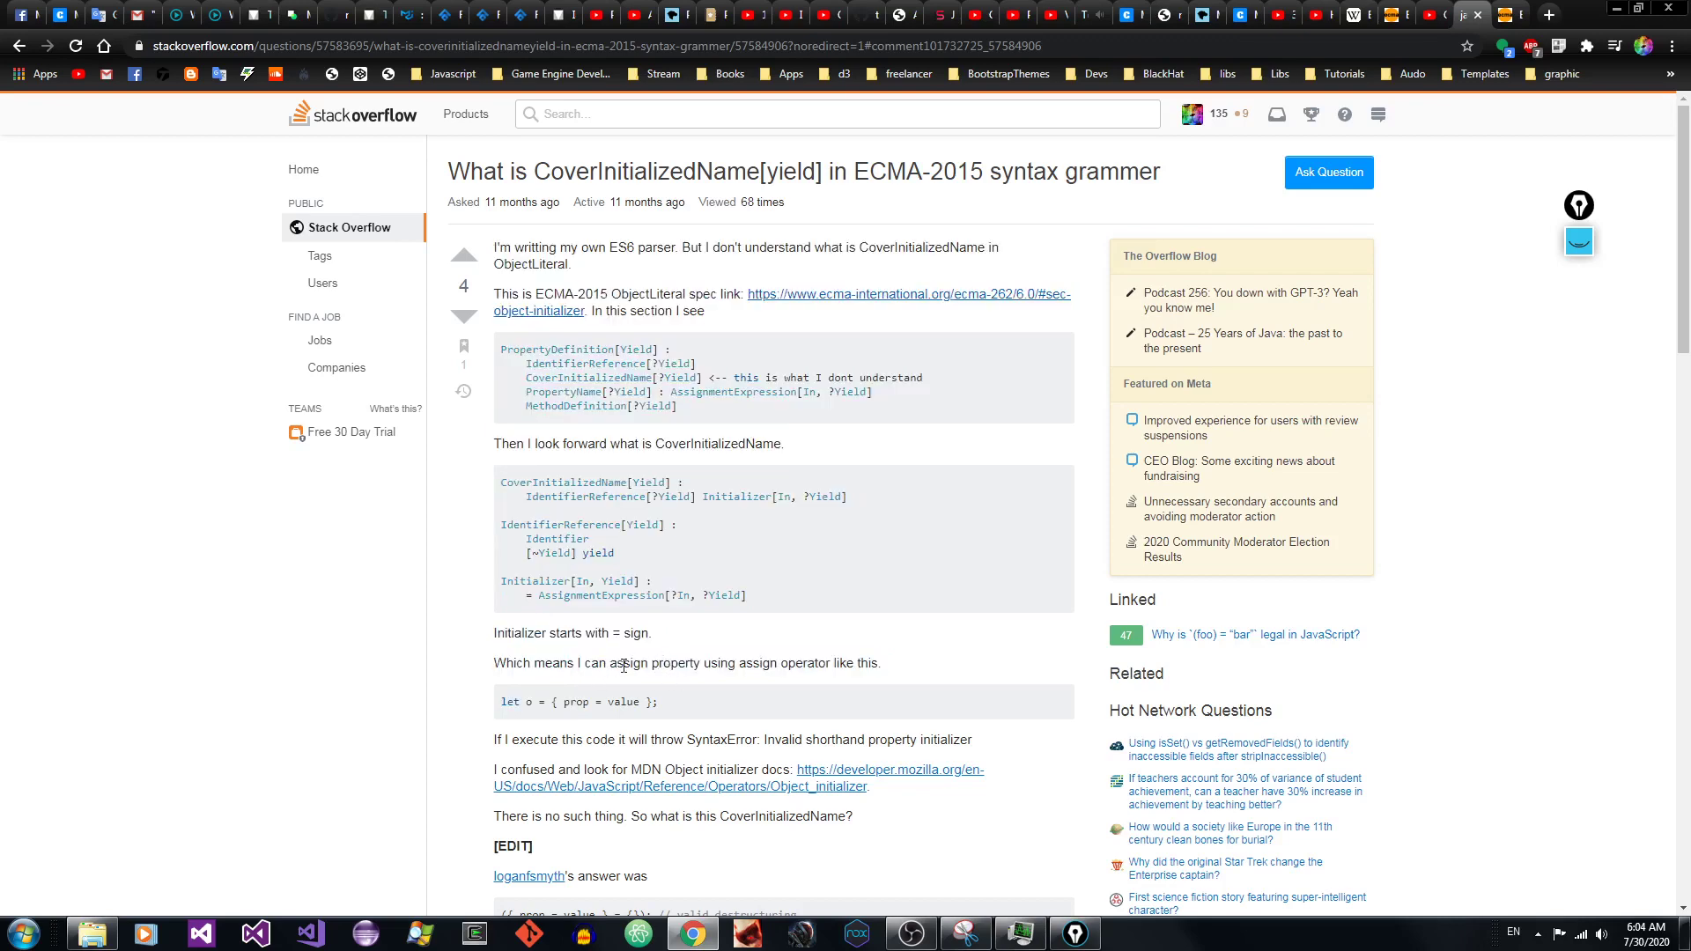
pyautogui.moveTo(739, 667); pyautogui.dragTo(950, 669)
pyautogui.click(838, 680)
pyautogui.moveTo(556, 705); pyautogui.dragTo(660, 706)
pyautogui.click(557, 705)
pyautogui.moveTo(558, 705)
pyautogui.mouseDown()
pyautogui.moveTo(584, 705)
pyautogui.moveTo(564, 703)
pyautogui.mouseUp()
pyautogui.click(602, 706)
pyautogui.moveTo(1688, 236); pyautogui.dragTo(1688, 328)
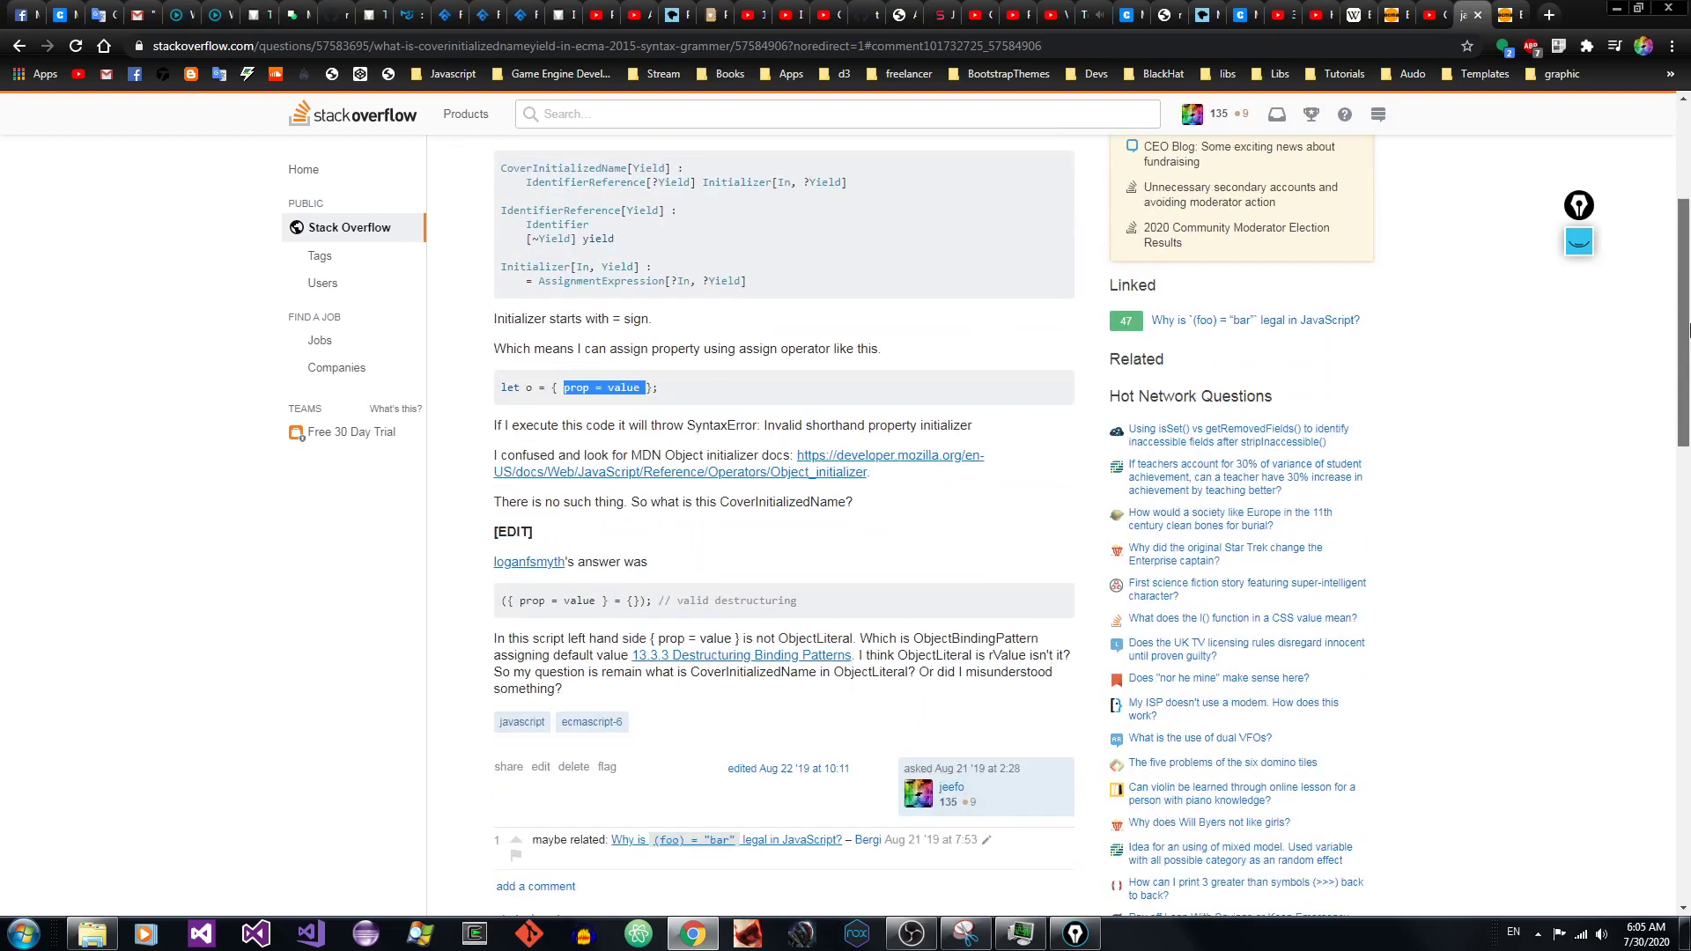
pyautogui.moveTo(678, 387); pyautogui.dragTo(507, 388)
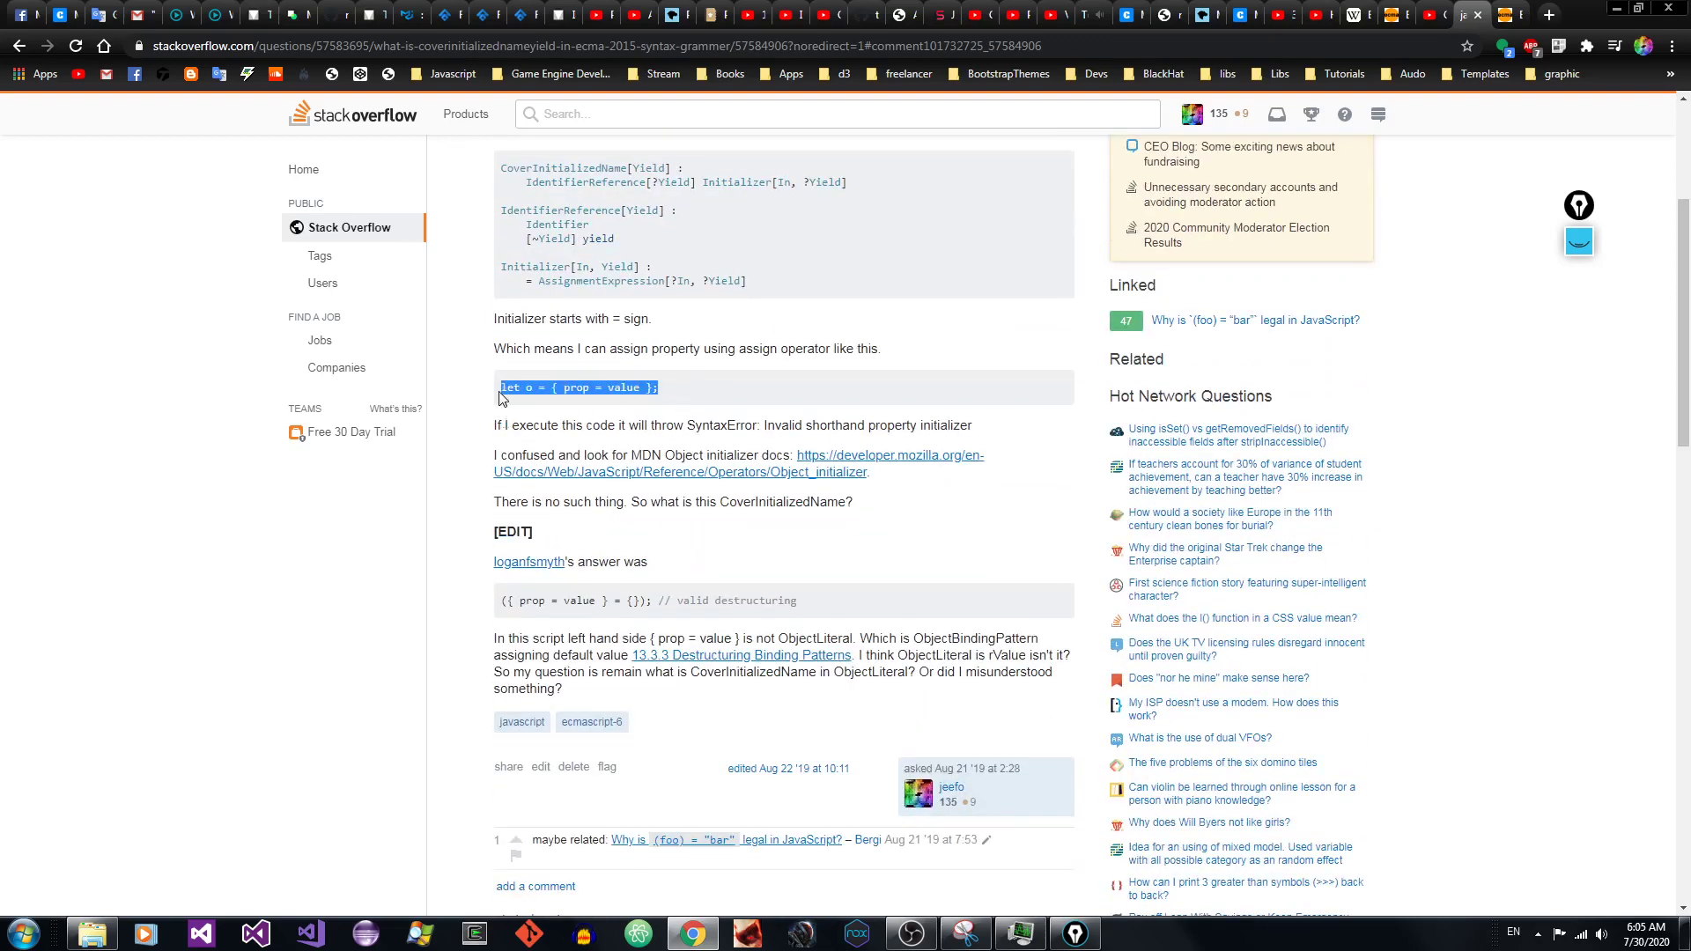
# Step: Run let o = { prop = value }; in the stream page's console and highlight the wording of the resulting error message
pyautogui.click(1124, 15)
pyautogui.hotkey('ctrl', 'a')
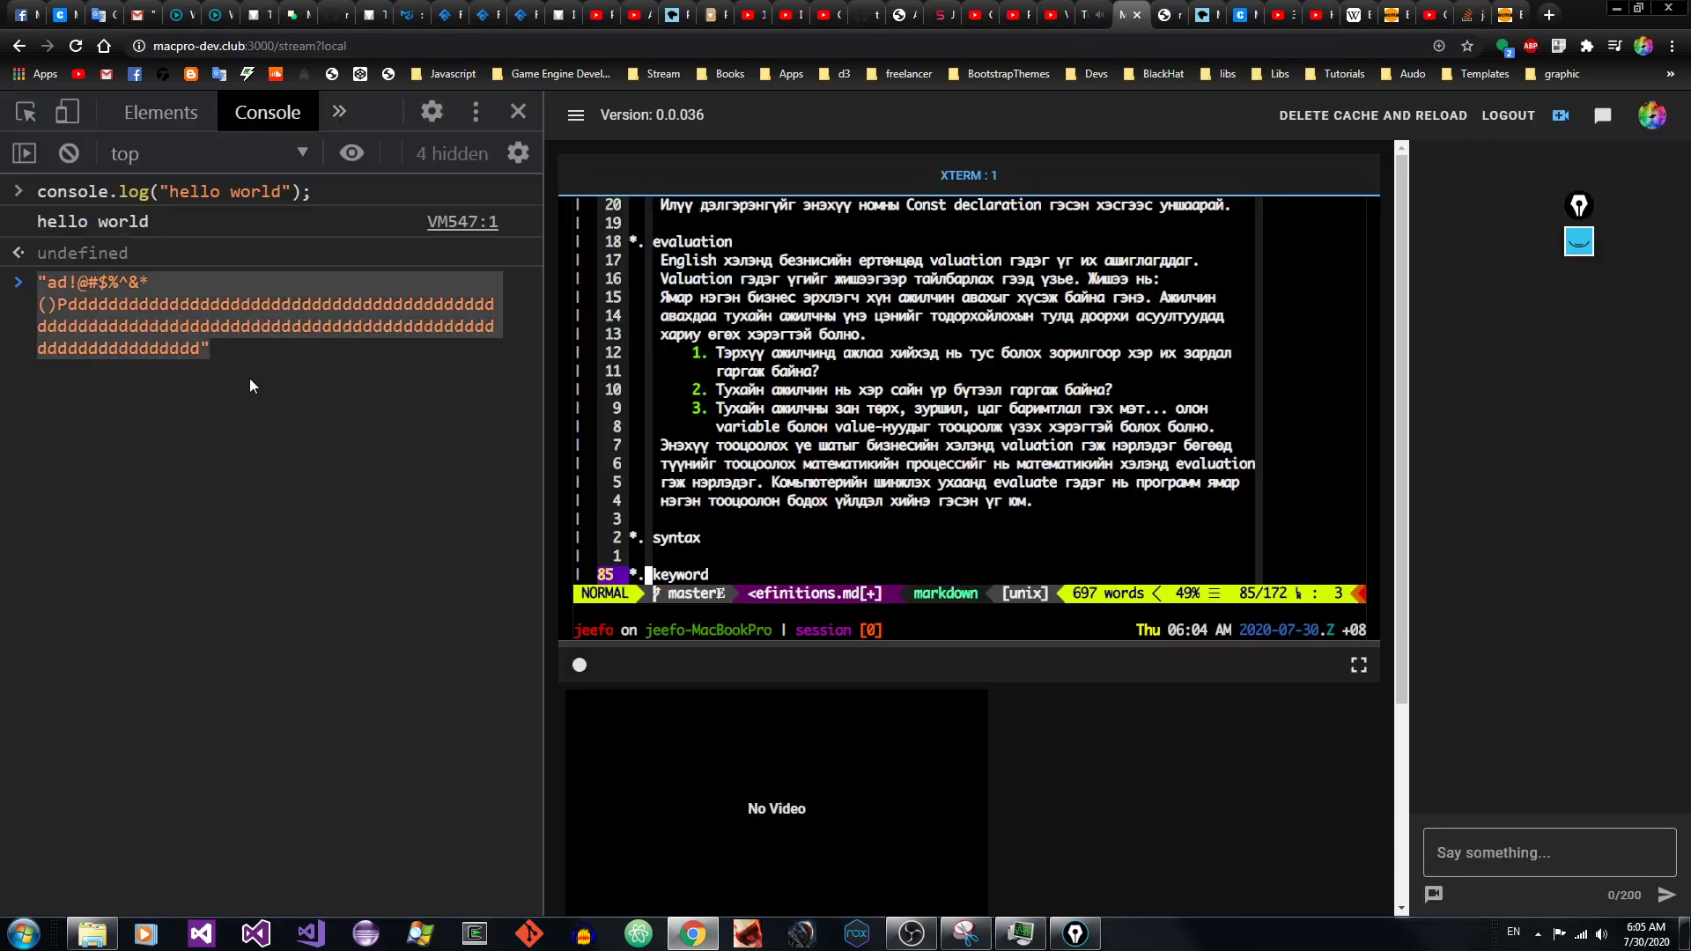
pyautogui.write('let o = { prop = value };')
pyautogui.press('Return')
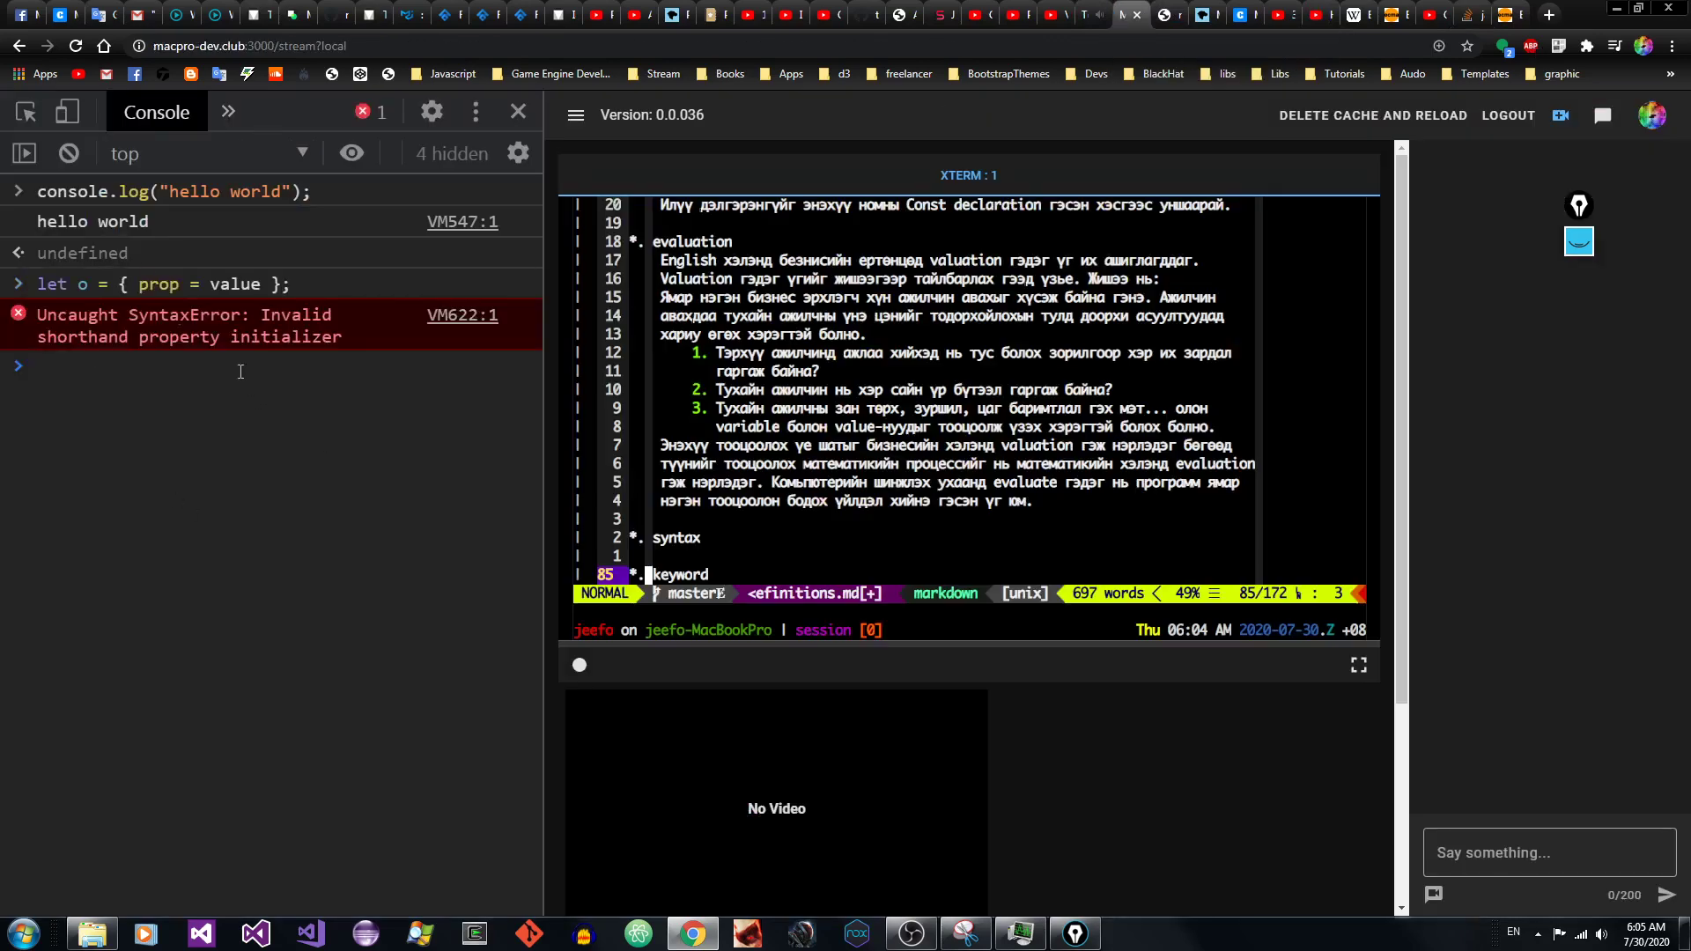
pyautogui.moveTo(261, 322); pyautogui.dragTo(82, 337)
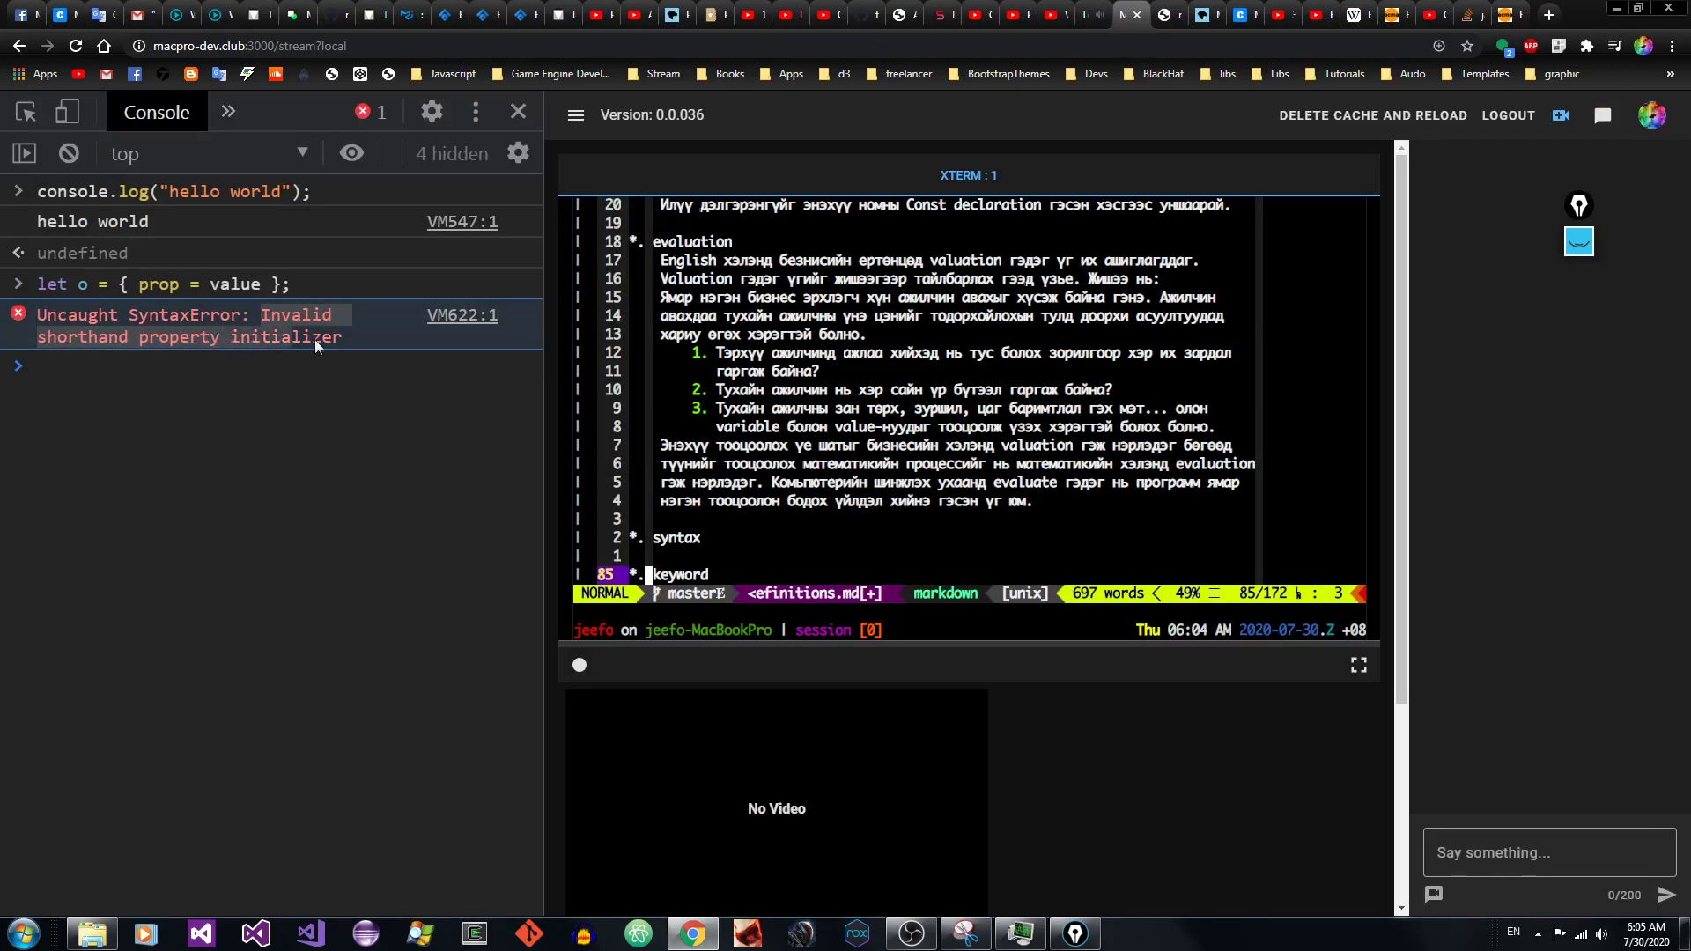
pyautogui.click(362, 493)
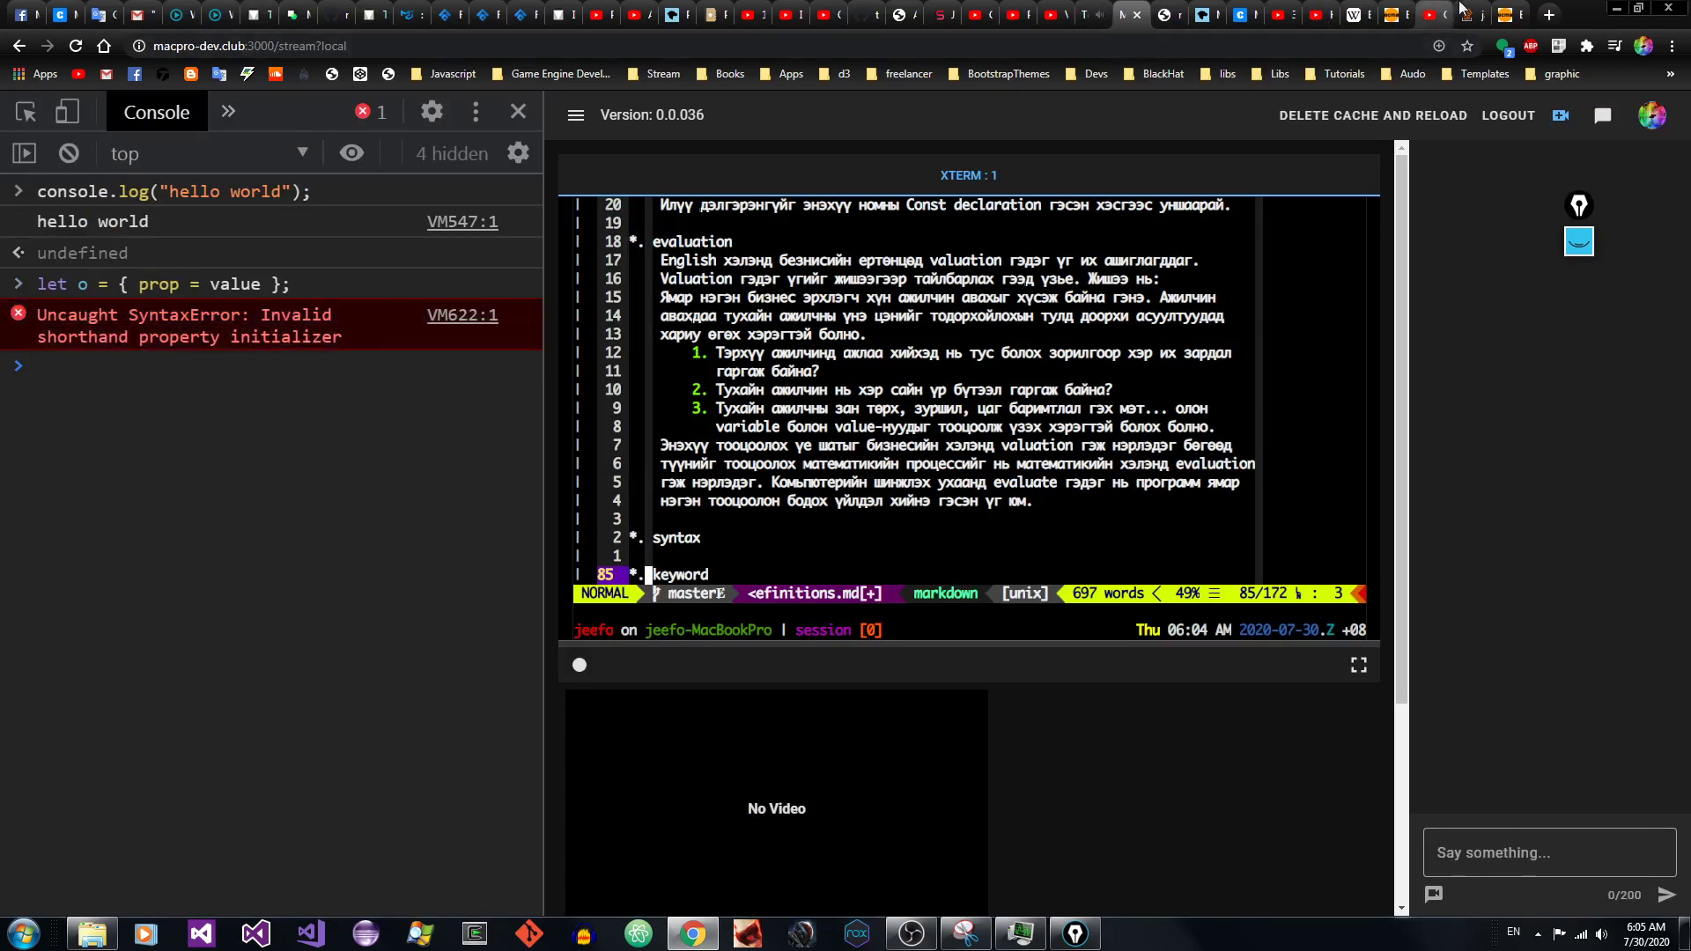
# Step: Return to the CoverInitializedName question and highlight its sentences about the SyntaxError and about consulting the MDN Object initializer docs
pyautogui.click(1504, 14)
pyautogui.click(1472, 9)
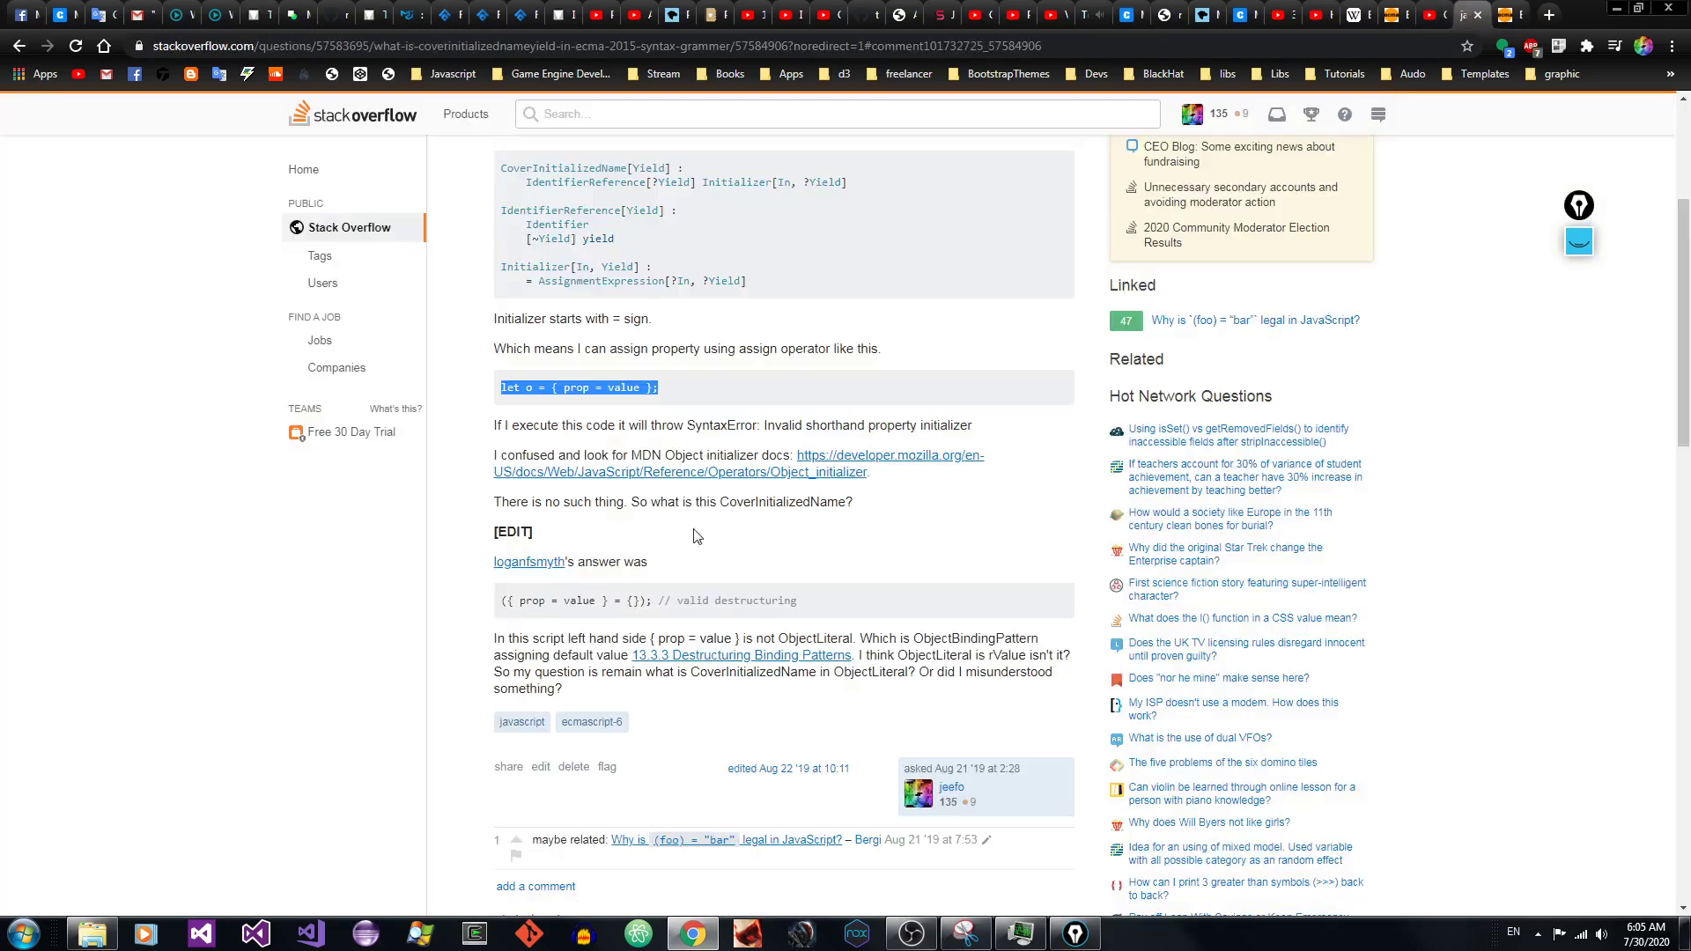
pyautogui.moveTo(753, 432); pyautogui.dragTo(1040, 423)
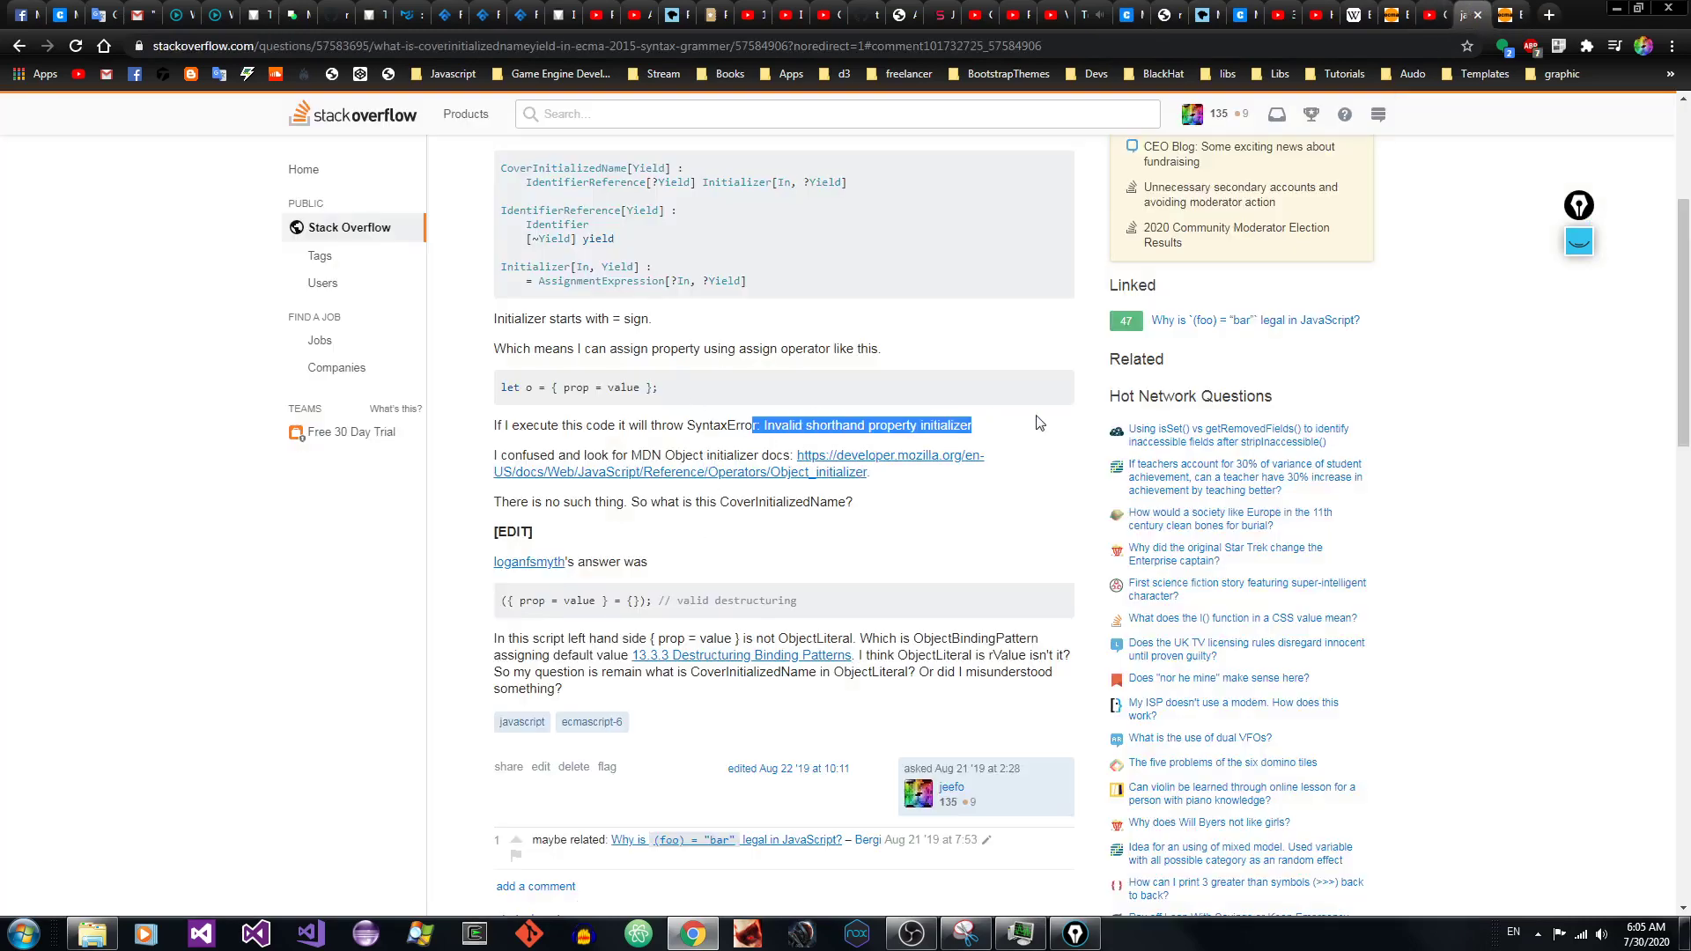
pyautogui.click(1008, 425)
pyautogui.moveTo(488, 463); pyautogui.dragTo(968, 476)
pyautogui.click(1004, 555)
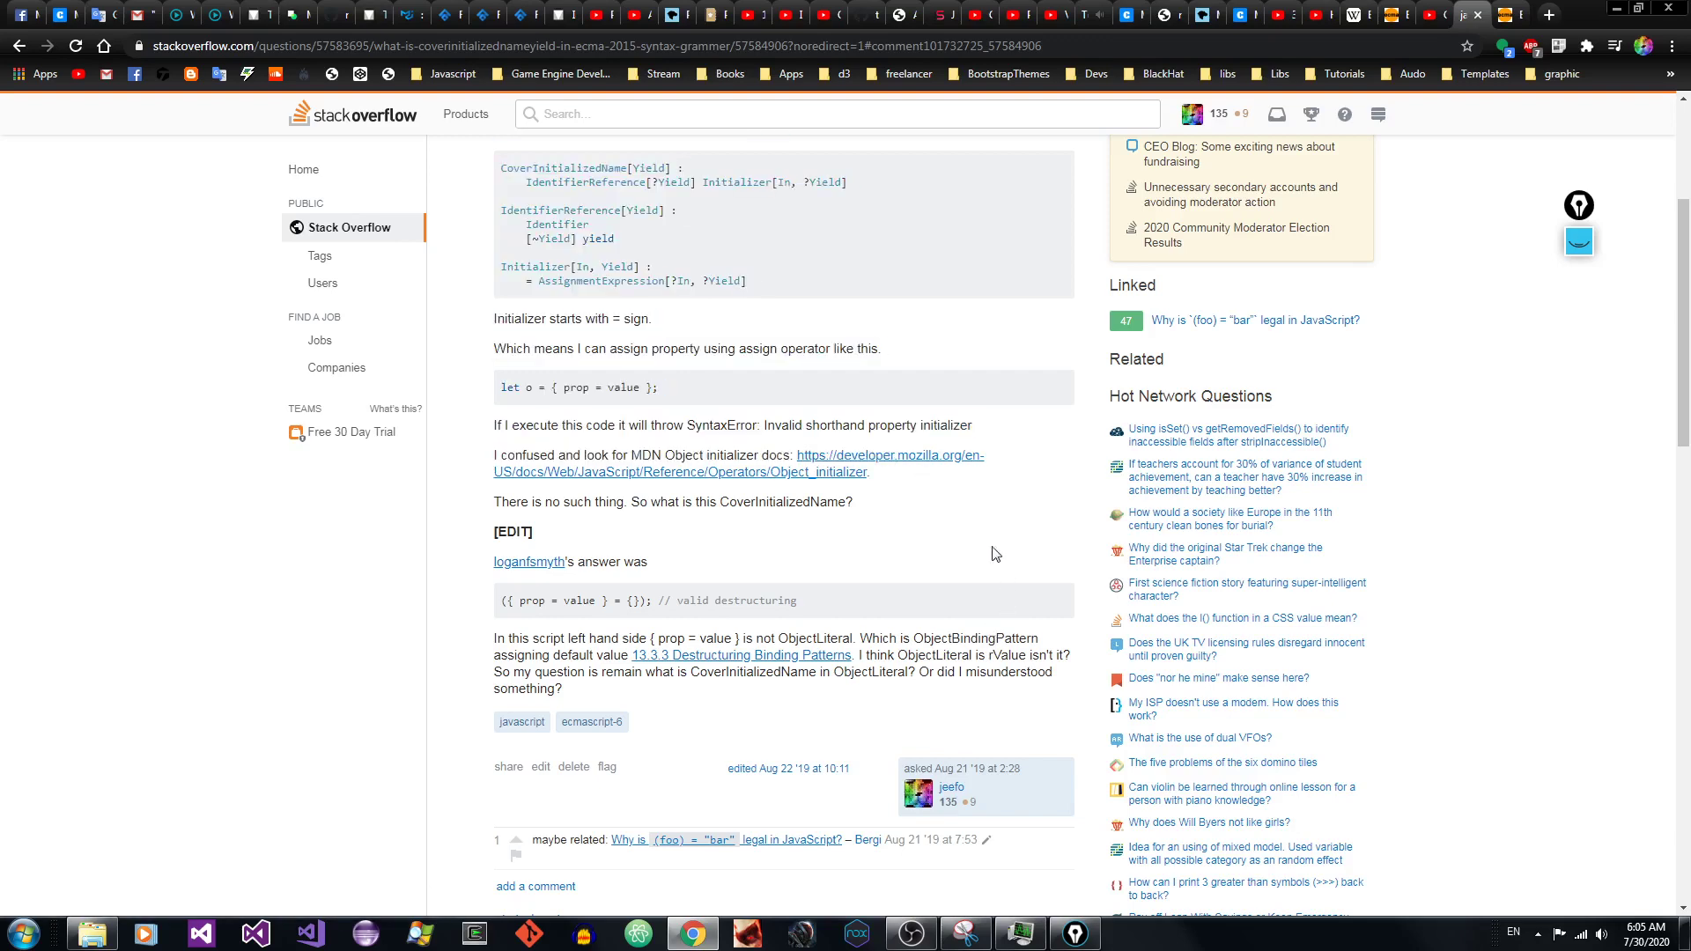
# Step: View the linked MDN Object initializer page in a separate tab, and back in the question highlight "There is no such thing. So what is this CoverInitializedName?"
pyautogui.rightClick(934, 460)
pyautogui.click(971, 473)
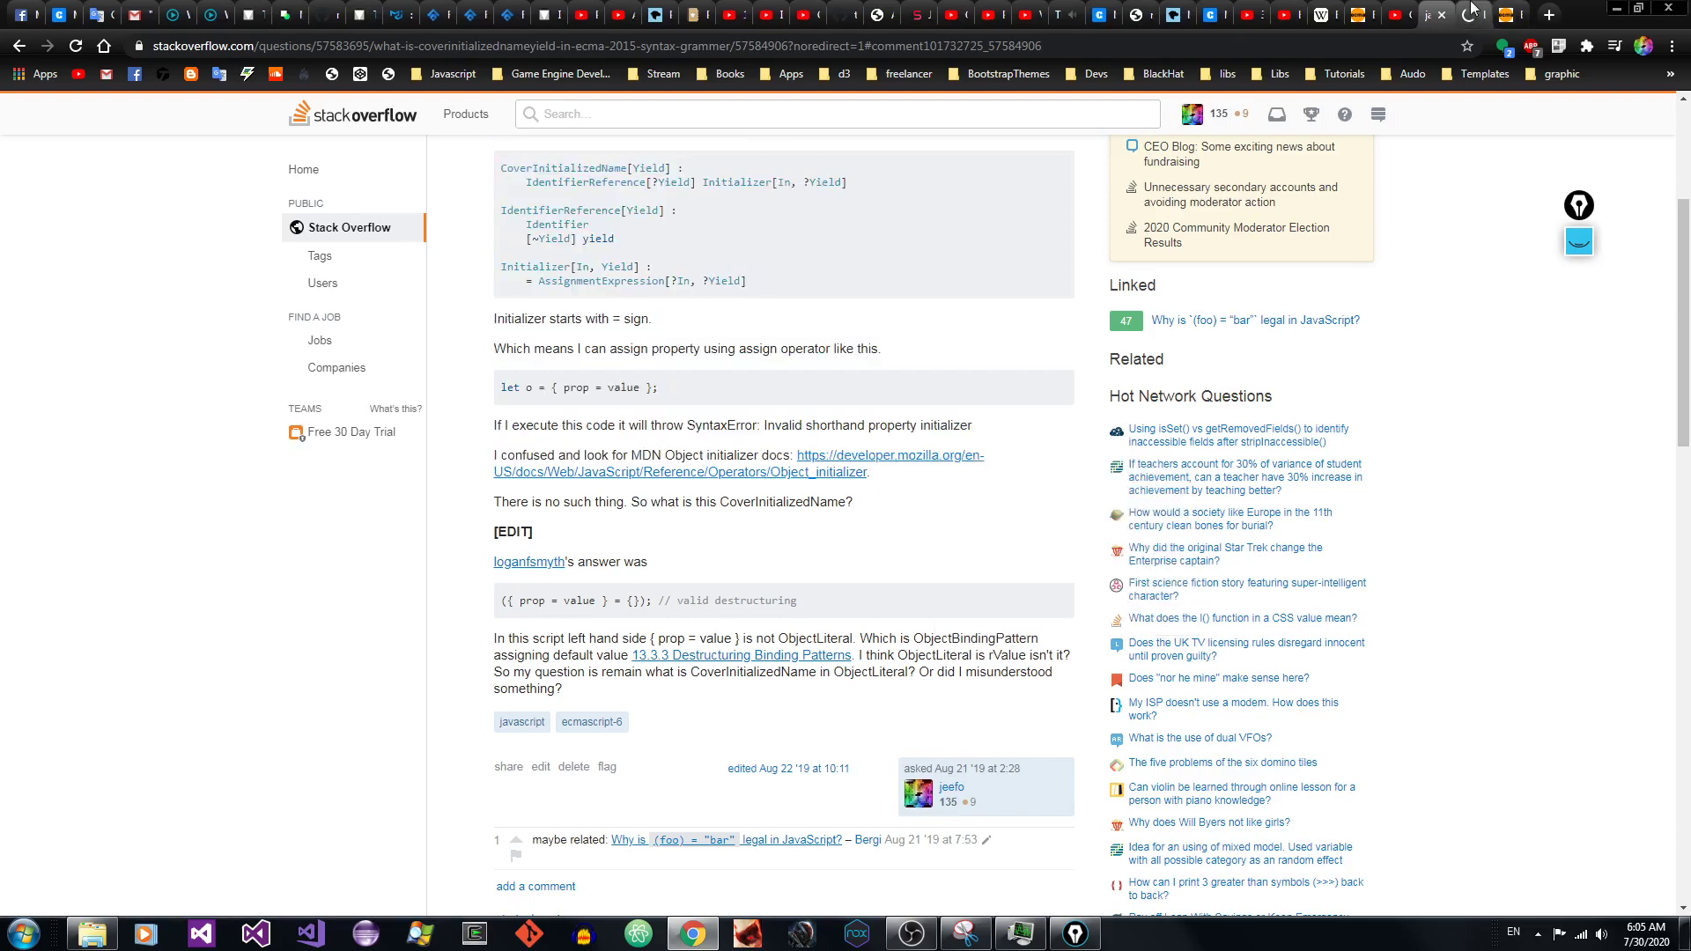
pyautogui.hotkey('ctrl', 'Tab')
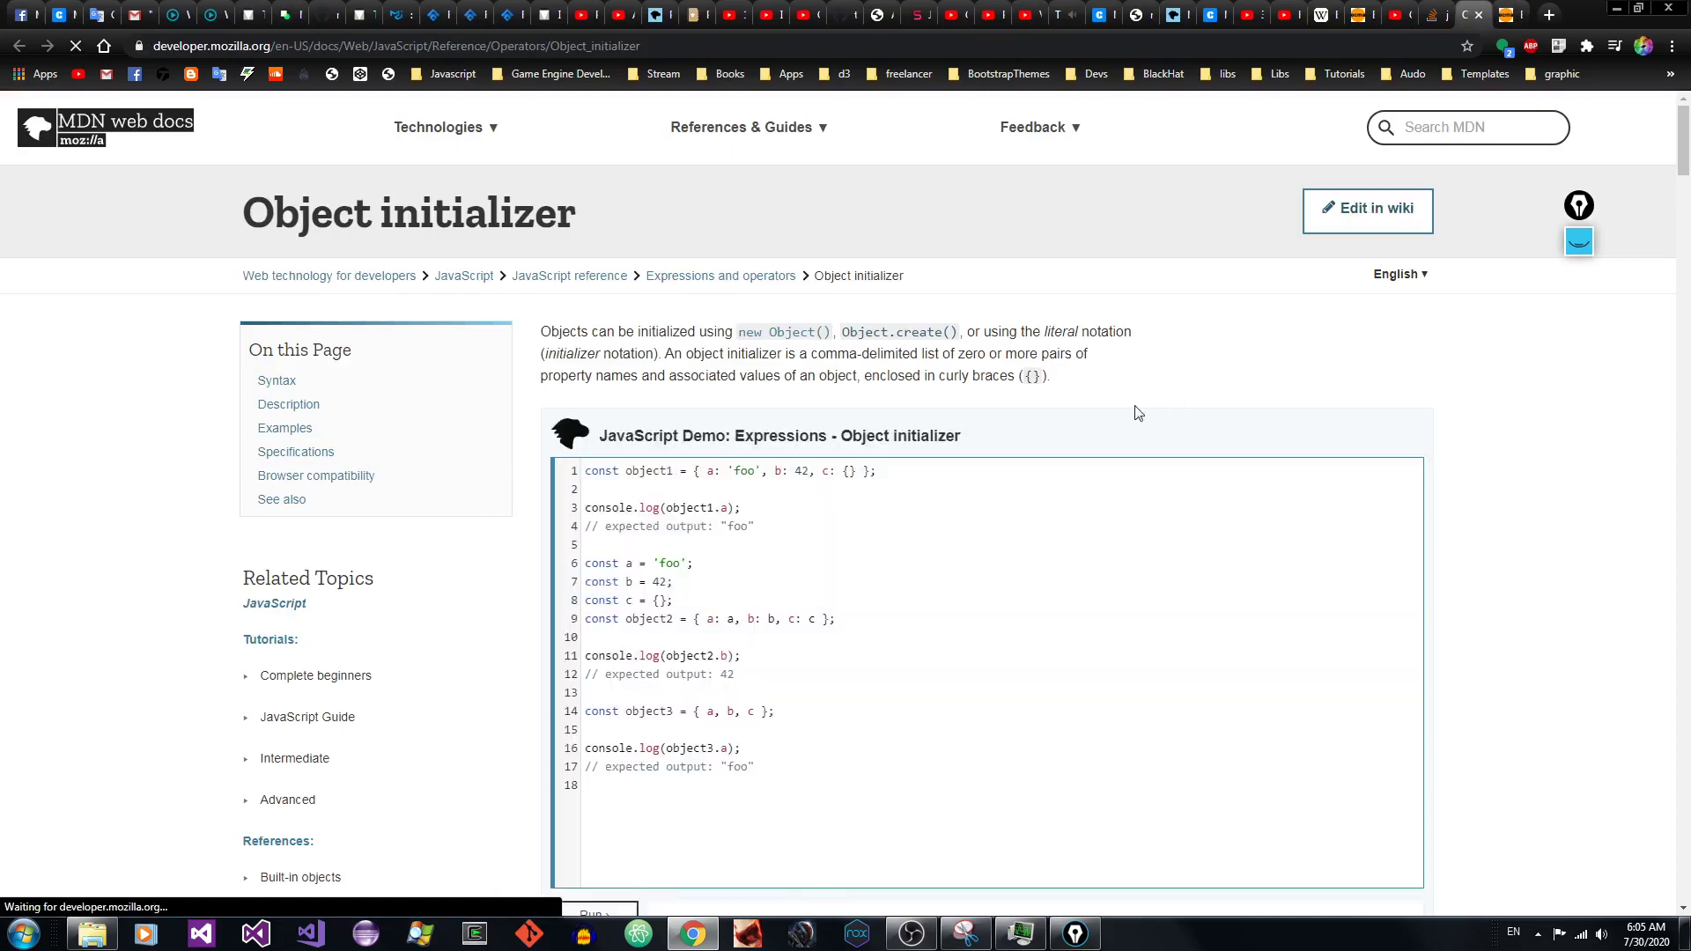
pyautogui.moveTo(1688, 155); pyautogui.dragTo(1497, 264)
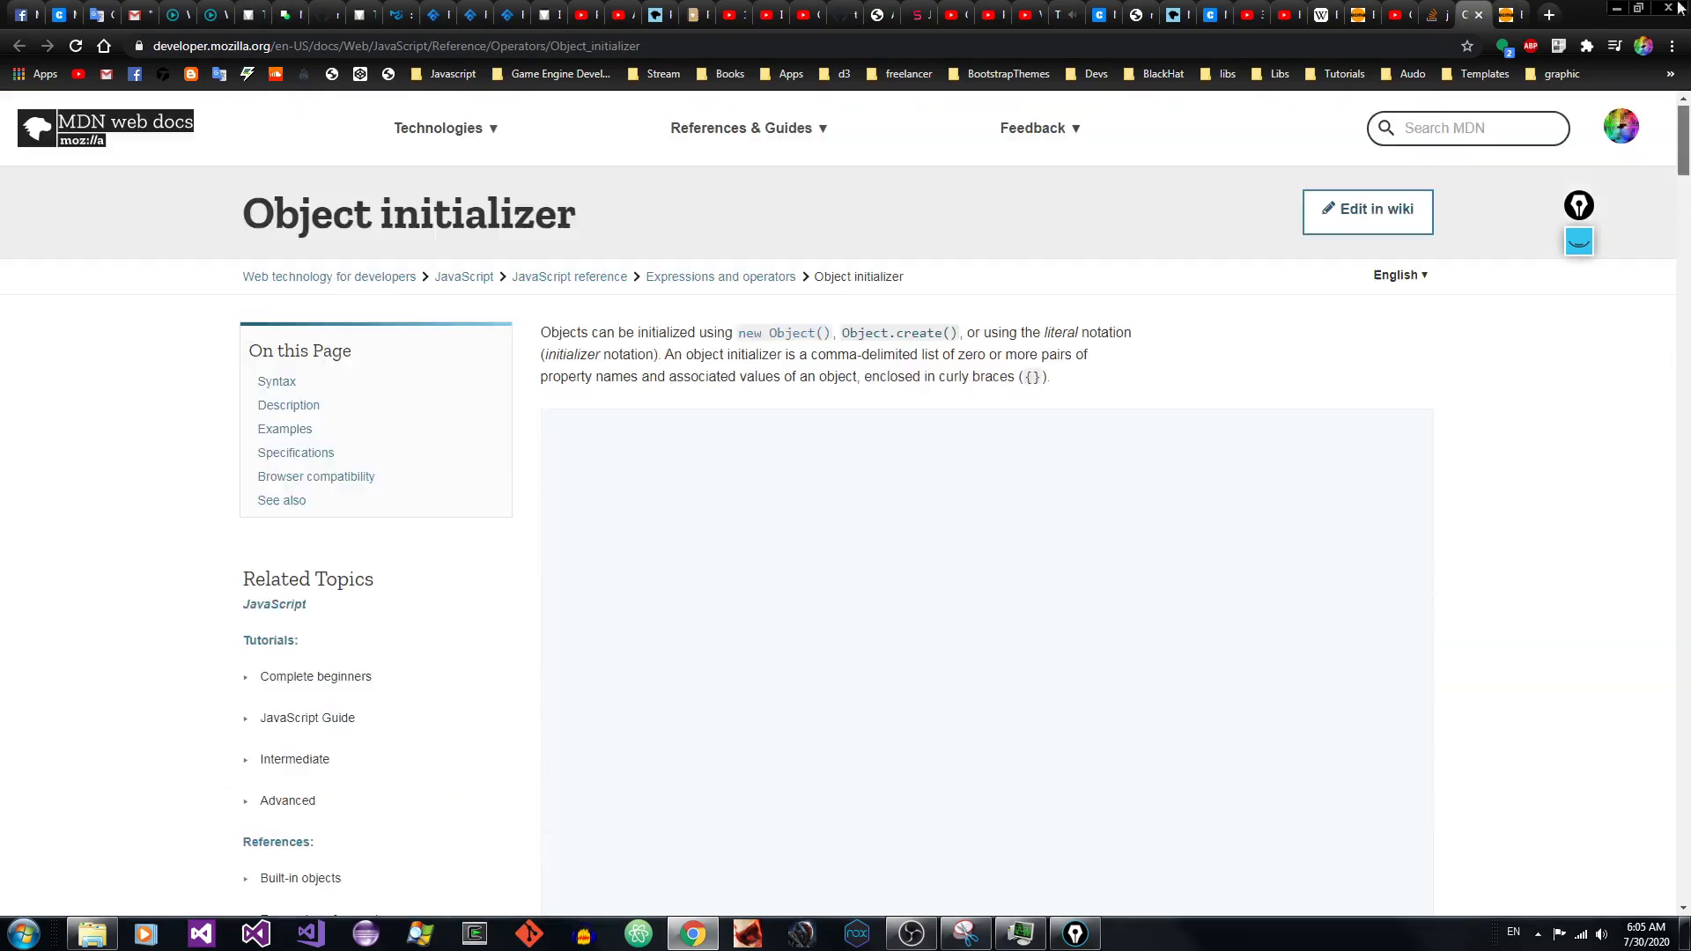
pyautogui.click(1479, 15)
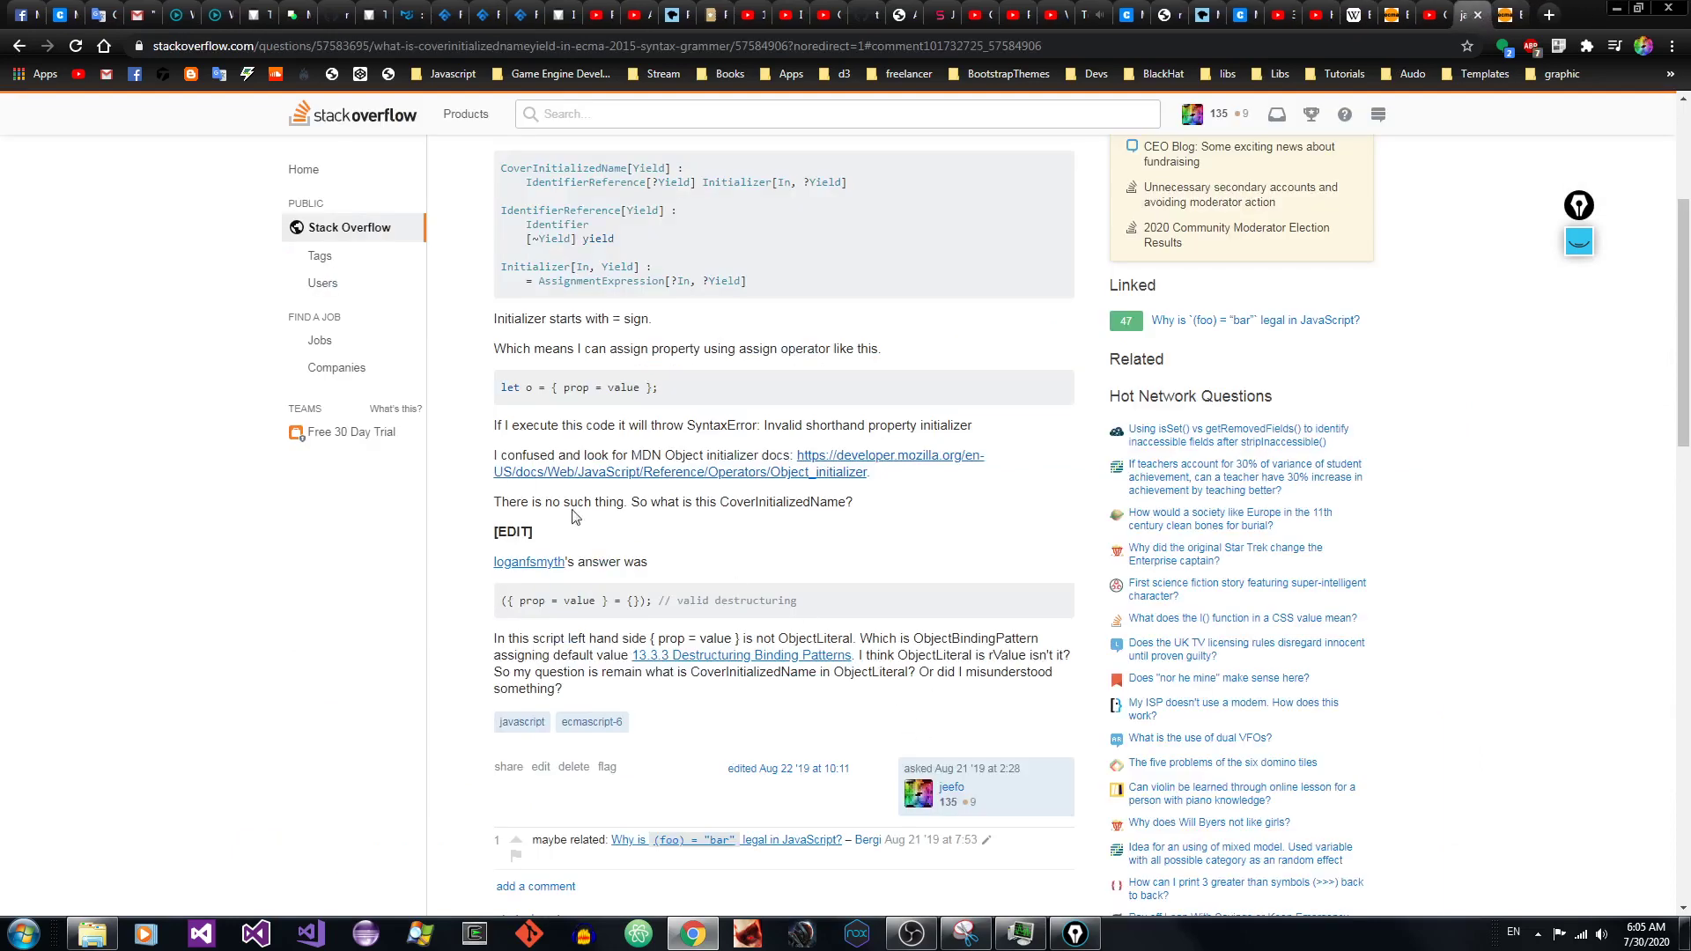
pyautogui.moveTo(508, 505); pyautogui.dragTo(876, 509)
pyautogui.click(914, 529)
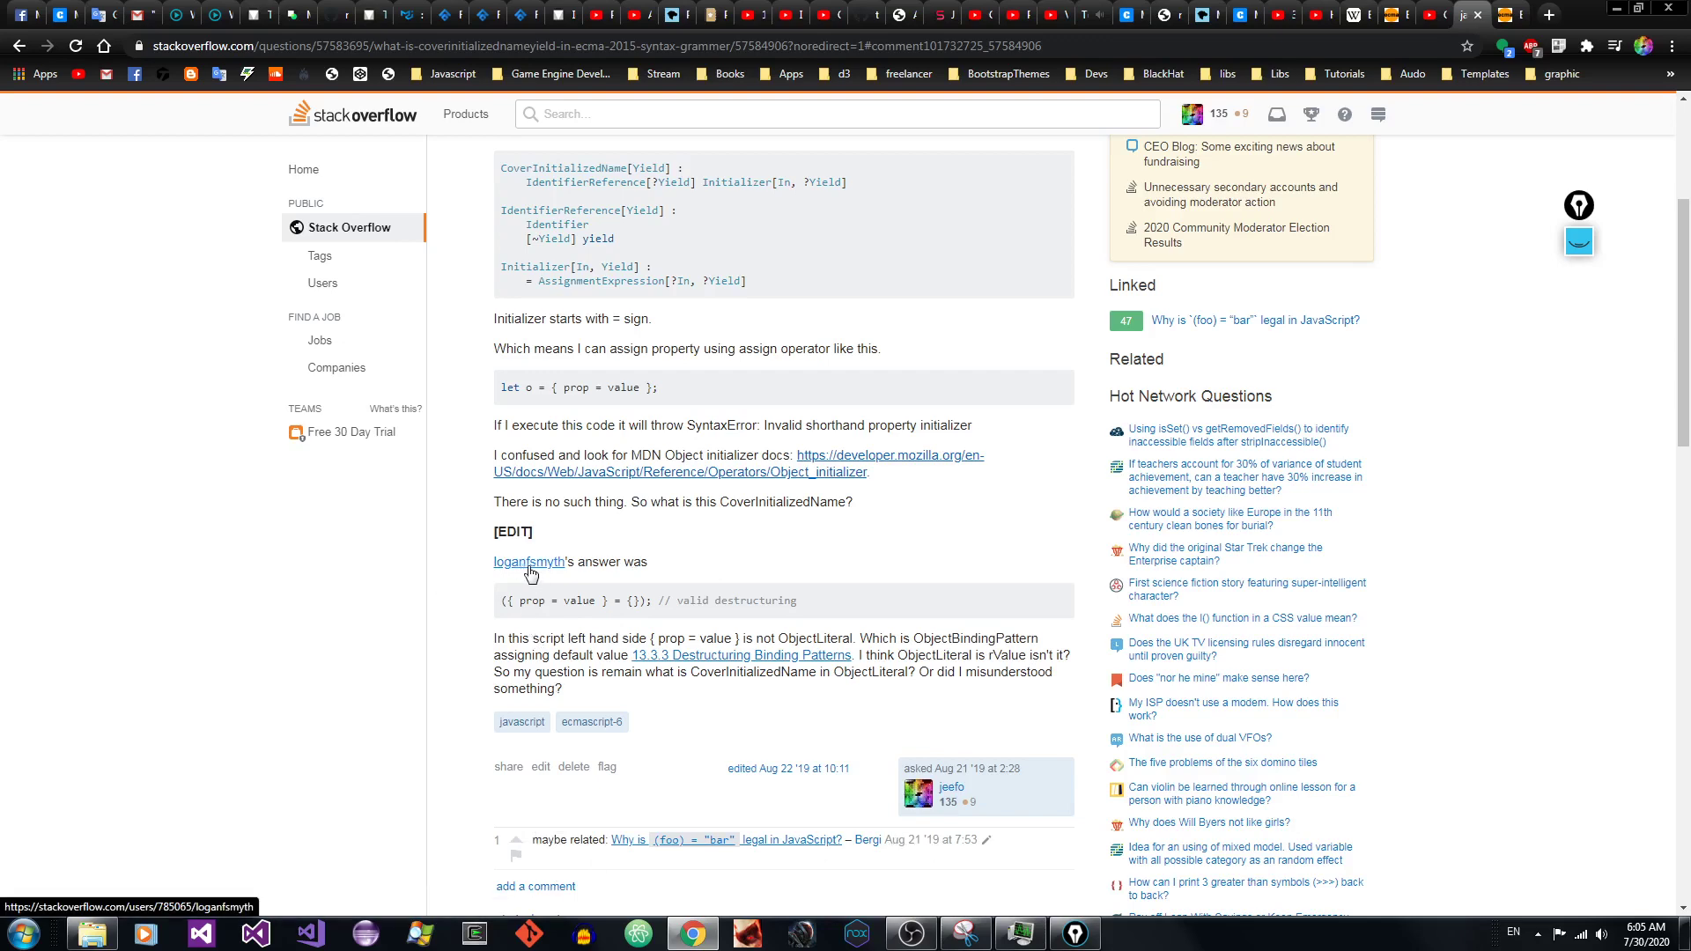
# Step: Go to the accepted answer and highlight its opening sentence and the code line ({ prop = value } = {}); marked valid destructuring
pyautogui.scroll(-3, 1687, 344)
pyautogui.moveTo(1687, 344); pyautogui.dragTo(1679, 531)
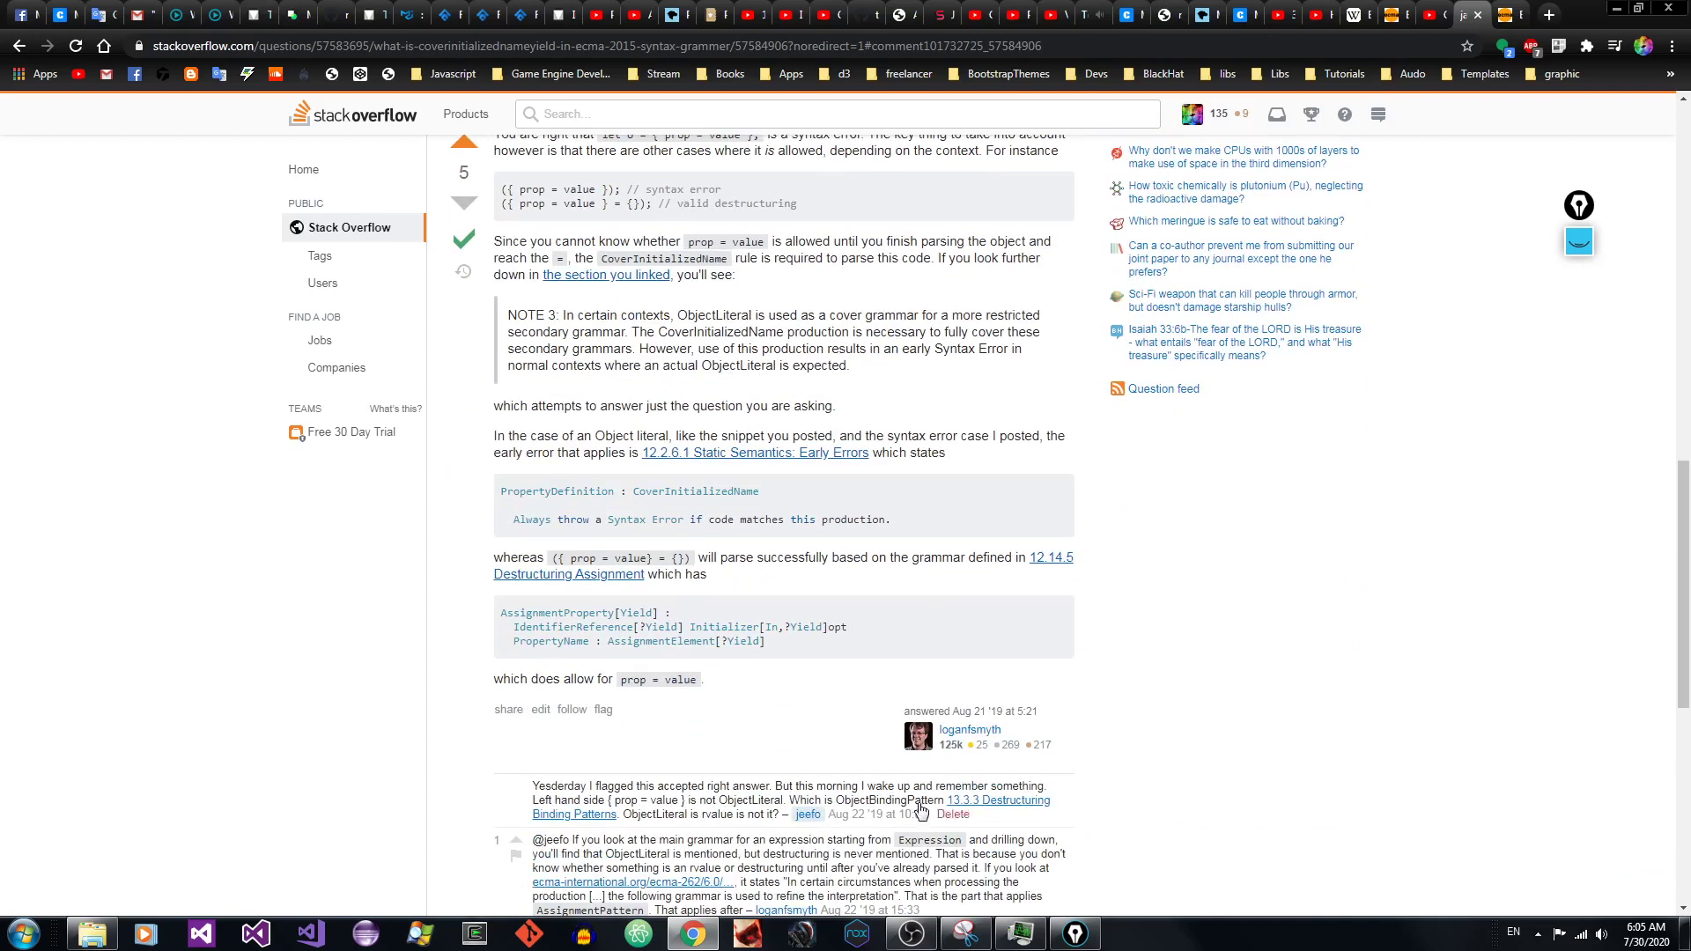
pyautogui.moveTo(920, 741)
pyautogui.scroll(2, 1688, 462)
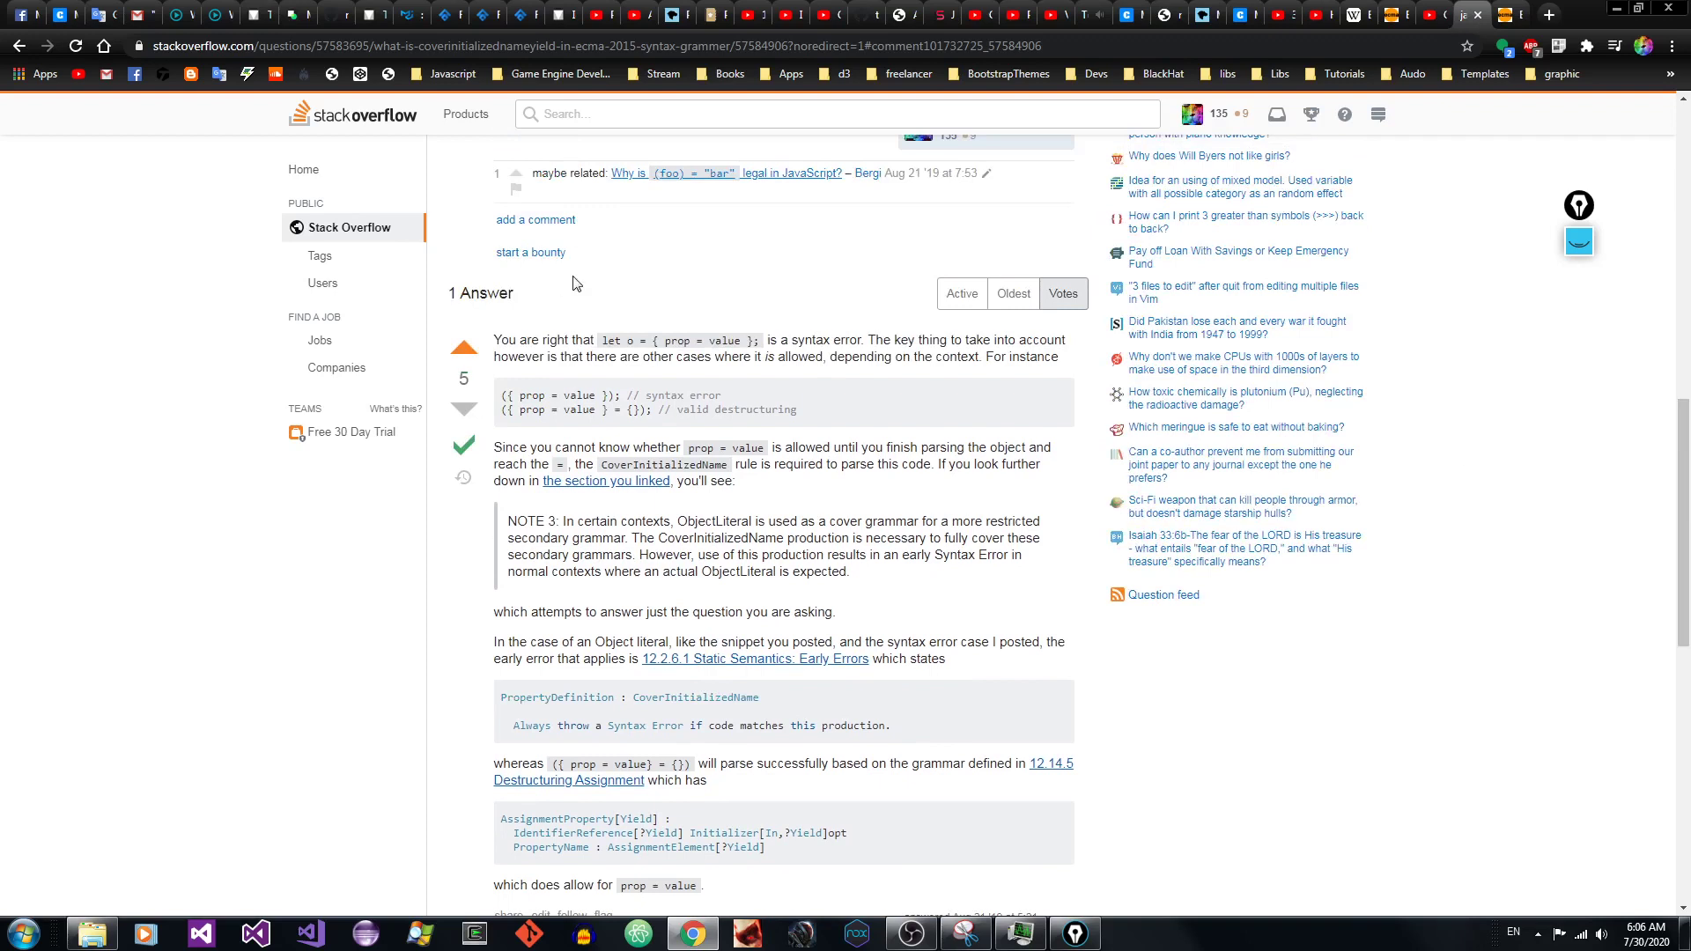
pyautogui.moveTo(507, 340); pyautogui.dragTo(962, 339)
pyautogui.click(793, 348)
pyautogui.click(576, 363)
pyautogui.click(777, 403)
pyautogui.moveTo(839, 408); pyautogui.dragTo(500, 416)
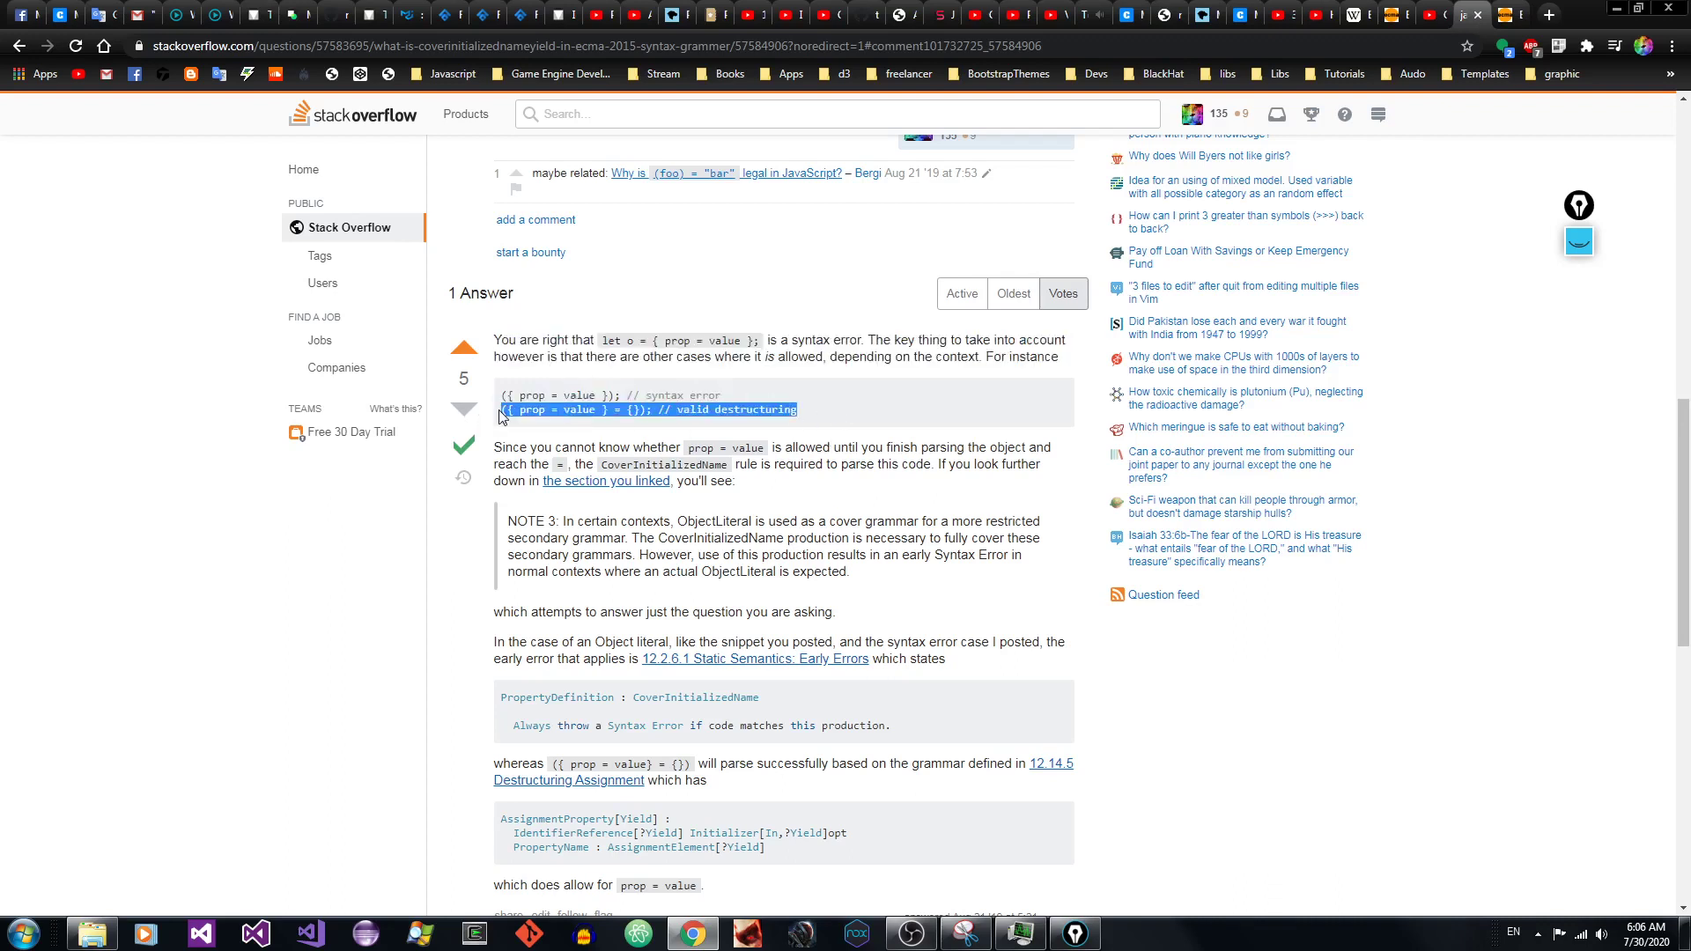
# Step: Highlight the answer's explanation of why CoverInitializedName is required, the start of NOTE 3, and "attempts to answer just the question you are asking"
pyautogui.moveTo(520, 447); pyautogui.dragTo(947, 501)
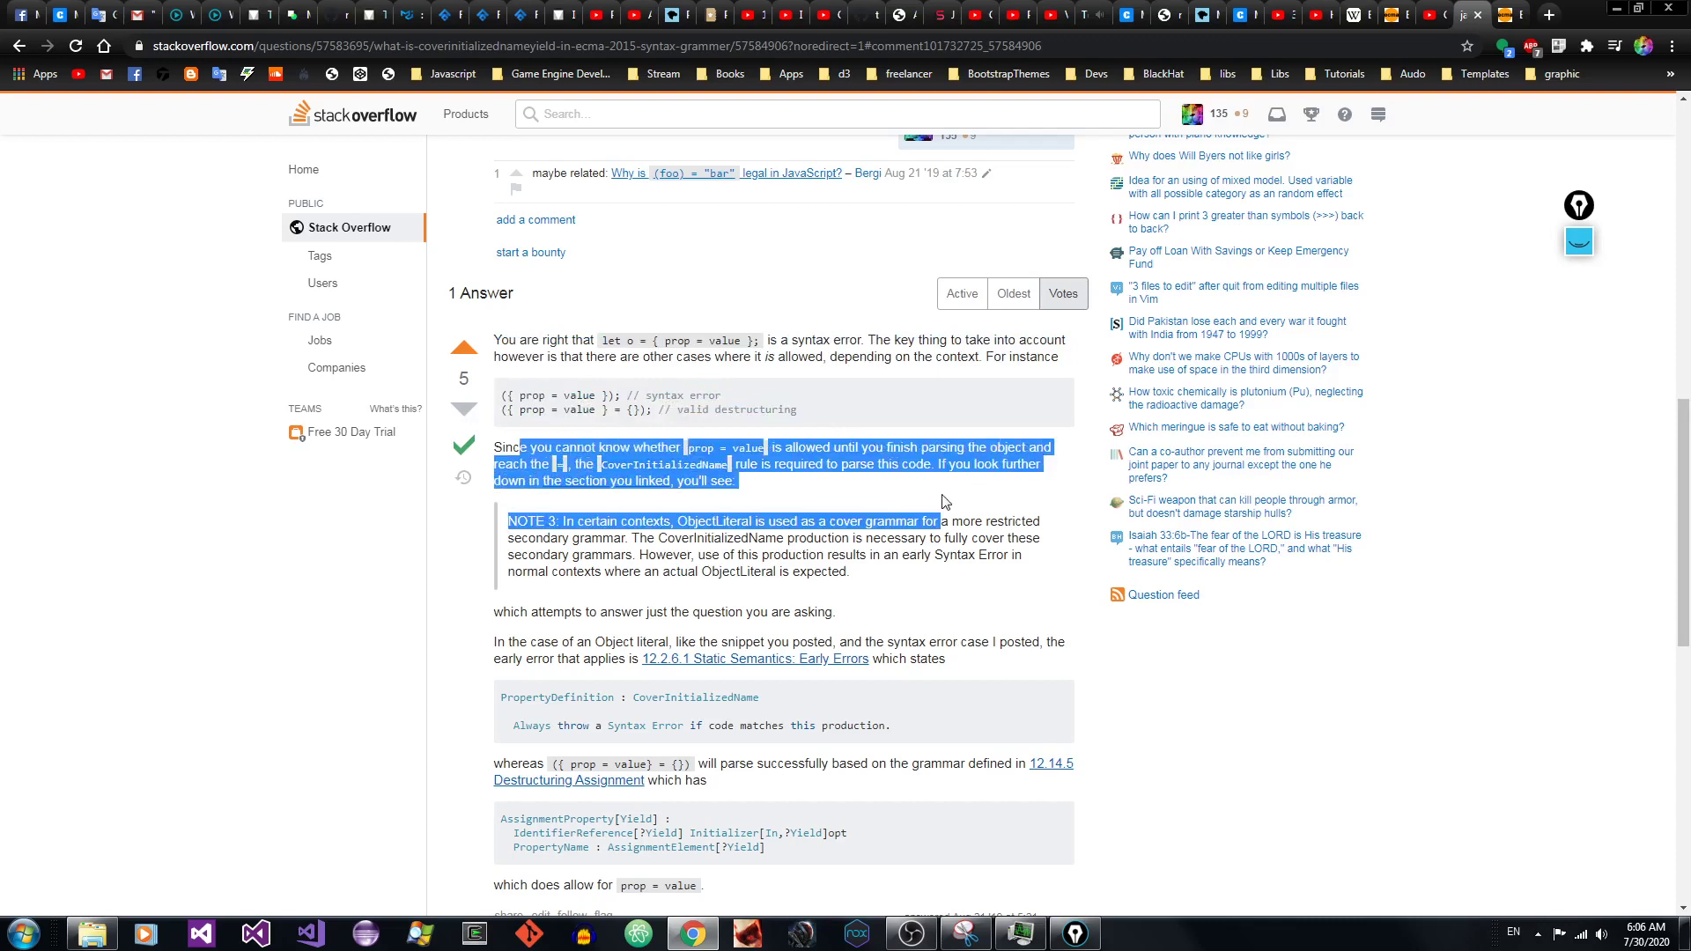
pyautogui.scroll(-1, 886, 507)
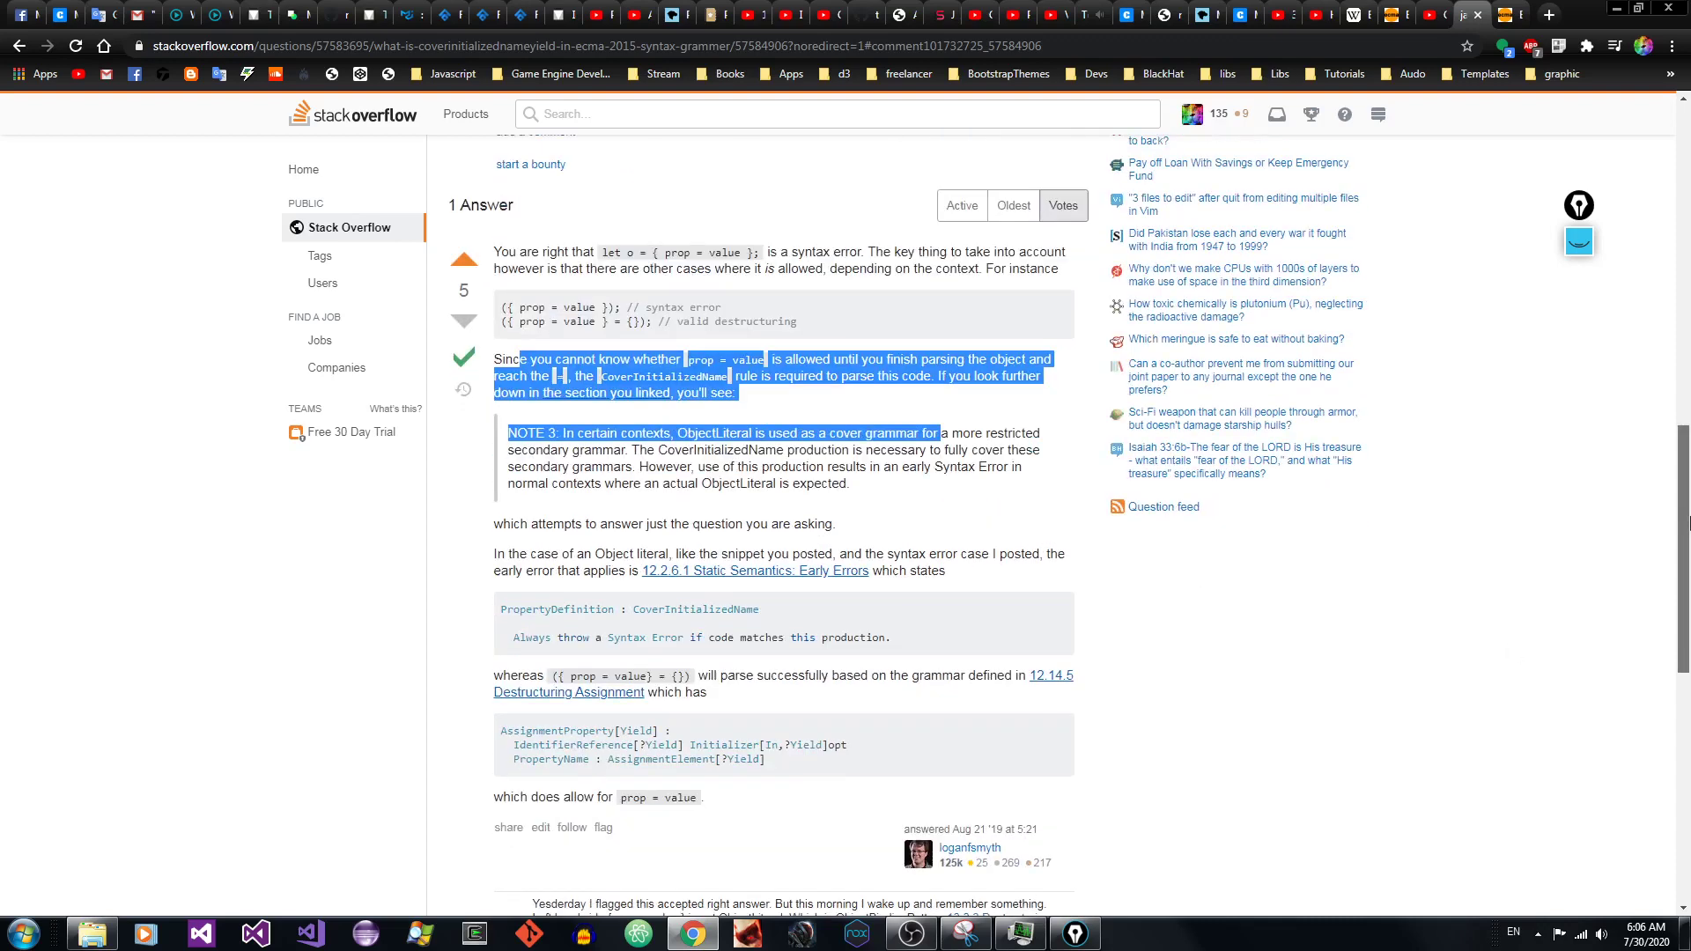
pyautogui.click(885, 506)
pyautogui.moveTo(525, 441)
pyautogui.mouseDown()
pyautogui.moveTo(764, 482)
pyautogui.moveTo(912, 485)
pyautogui.moveTo(507, 434)
pyautogui.mouseUp()
pyautogui.click(883, 489)
pyautogui.moveTo(884, 524); pyautogui.dragTo(532, 524)
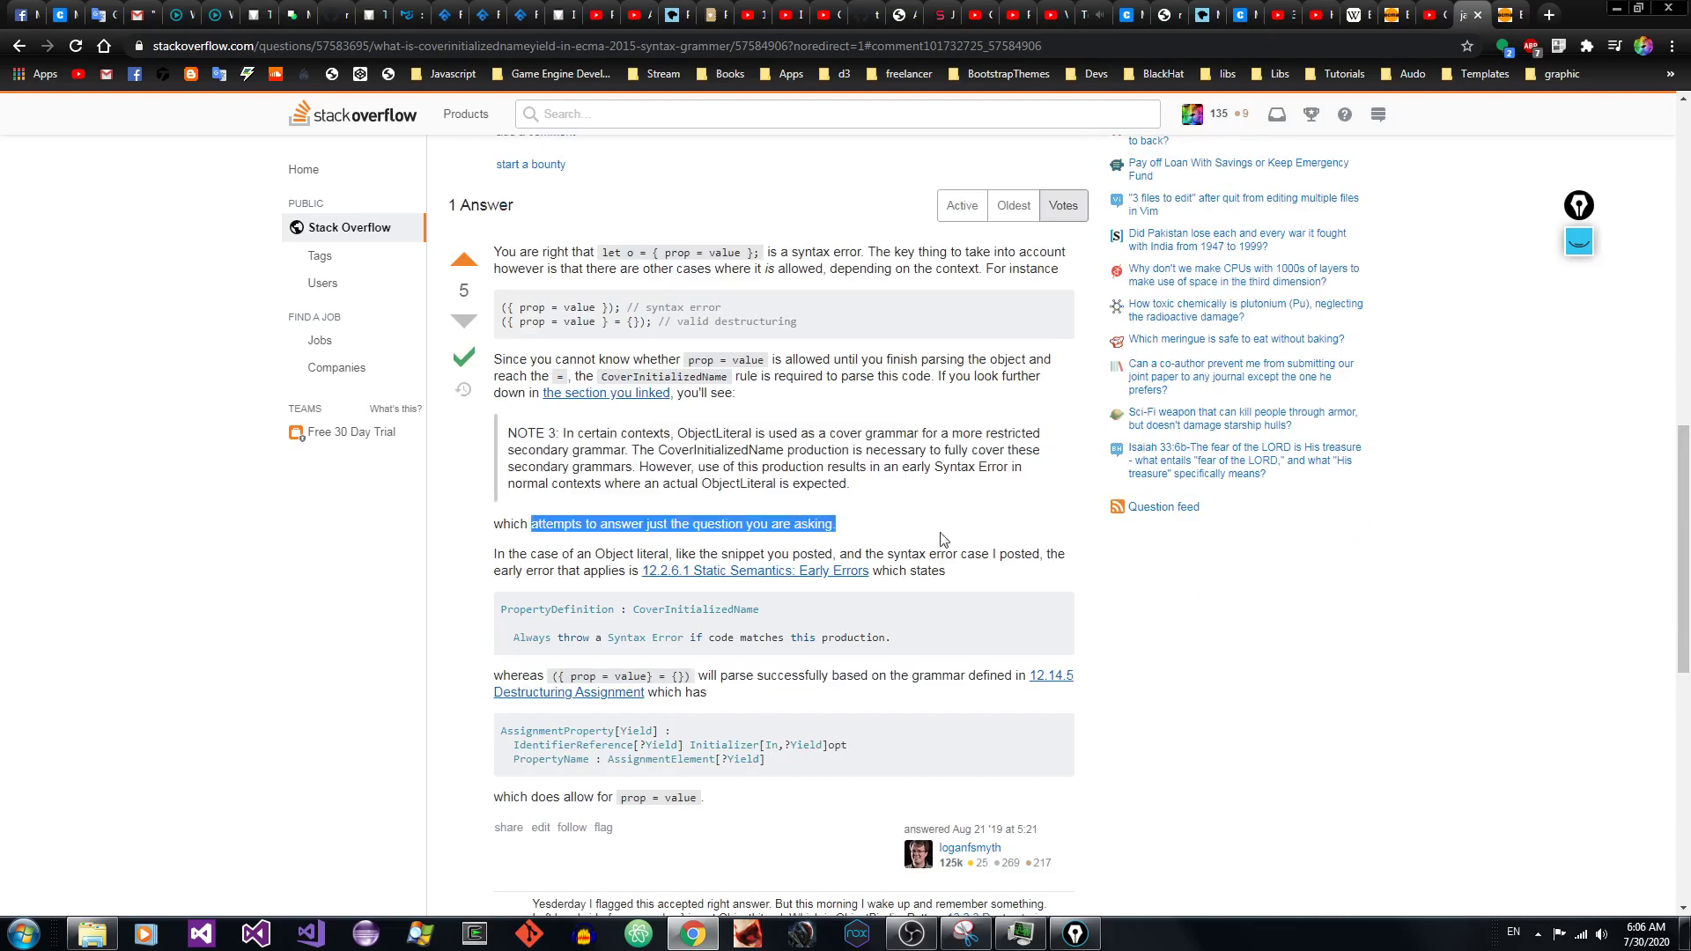
# Step: Go through the comments under the answer, highlighting each reply up to the closing "Thank you"
pyautogui.moveTo(1683, 564); pyautogui.dragTo(1683, 687)
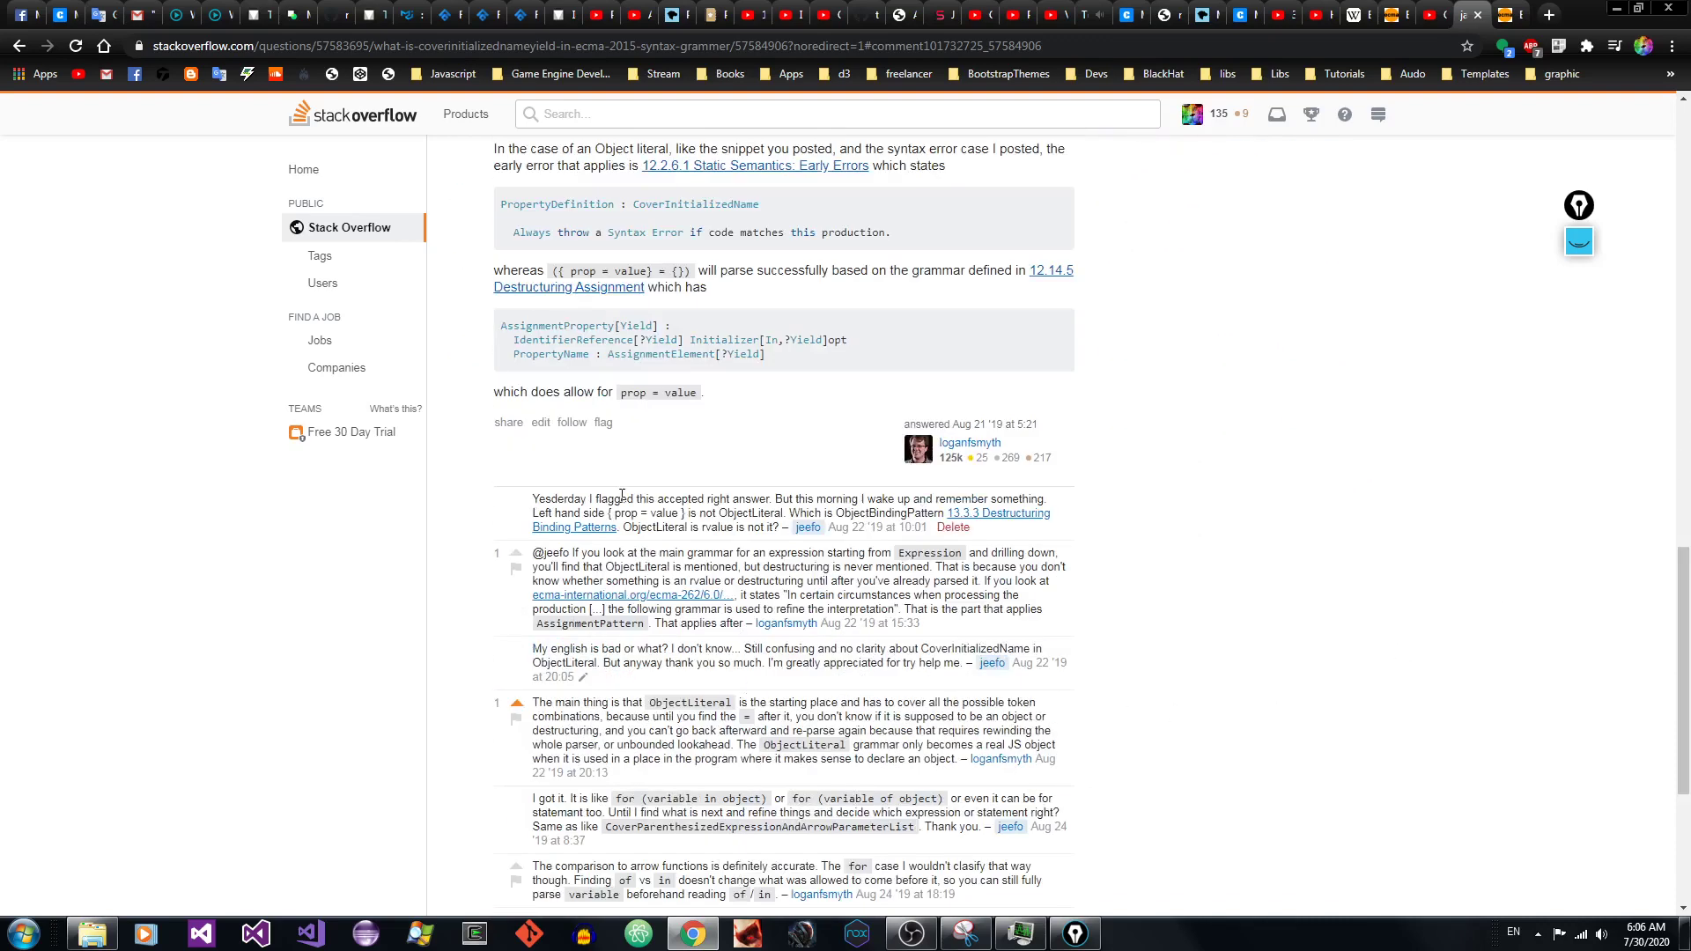
pyautogui.scroll(-2, 1684, 517)
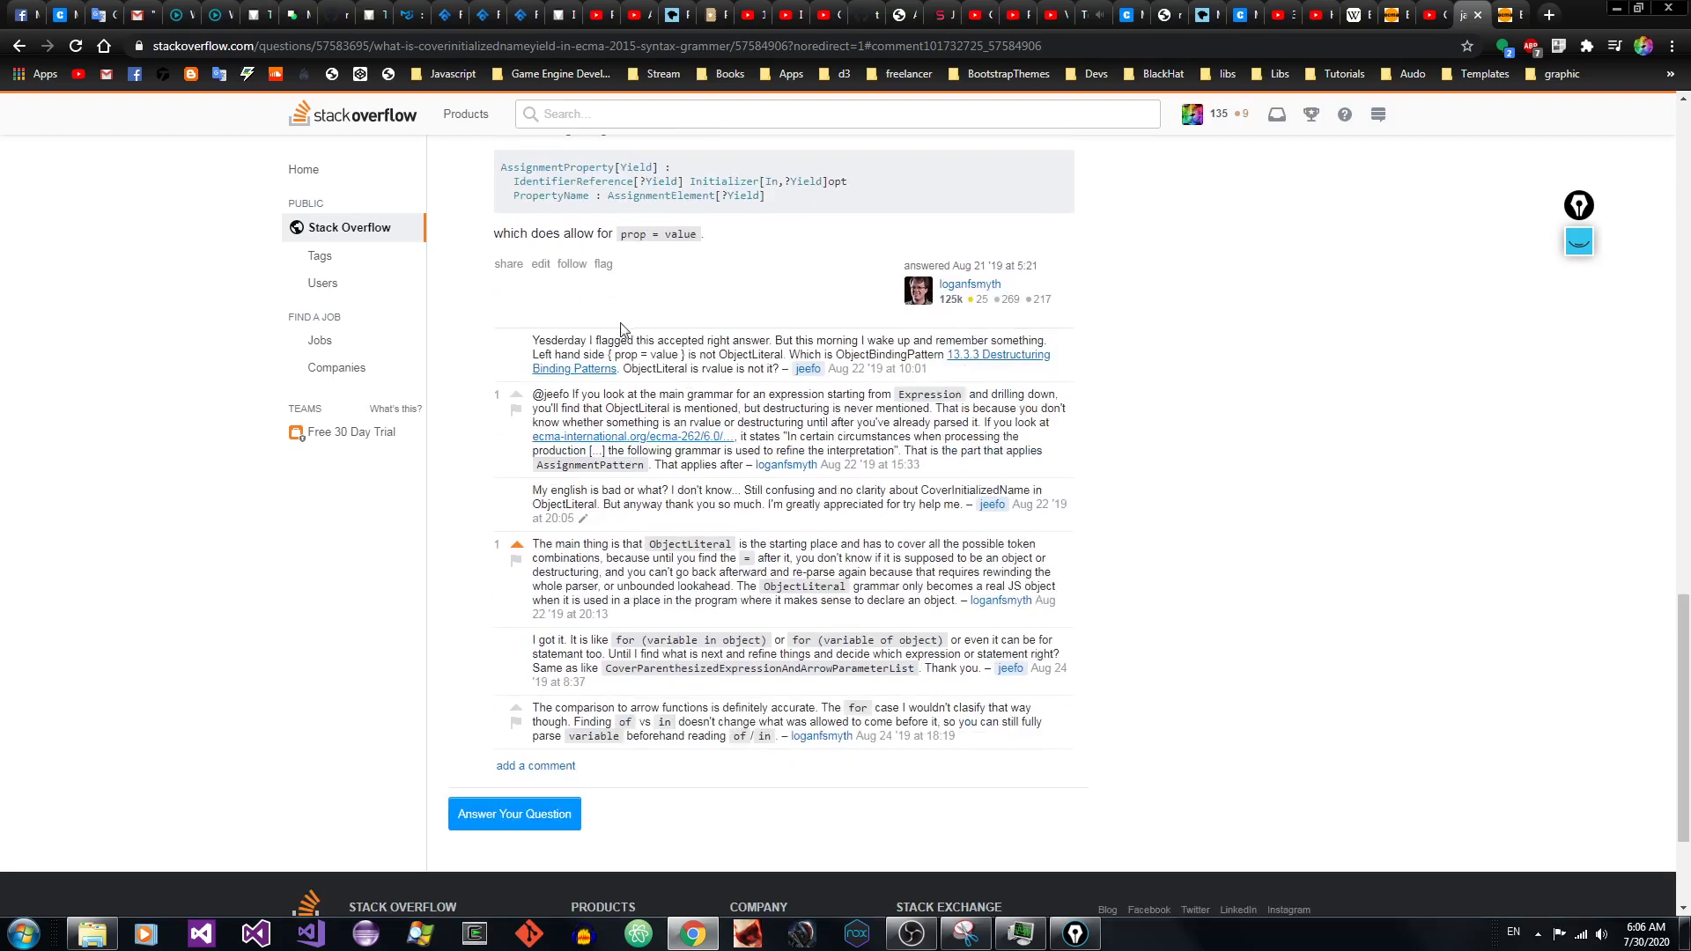
pyautogui.moveTo(526, 340); pyautogui.dragTo(907, 368)
pyautogui.moveTo(503, 398); pyautogui.dragTo(1073, 494)
pyautogui.moveTo(476, 493); pyautogui.dragTo(1041, 519)
pyautogui.moveTo(449, 544); pyautogui.dragTo(782, 603)
pyautogui.click(475, 640)
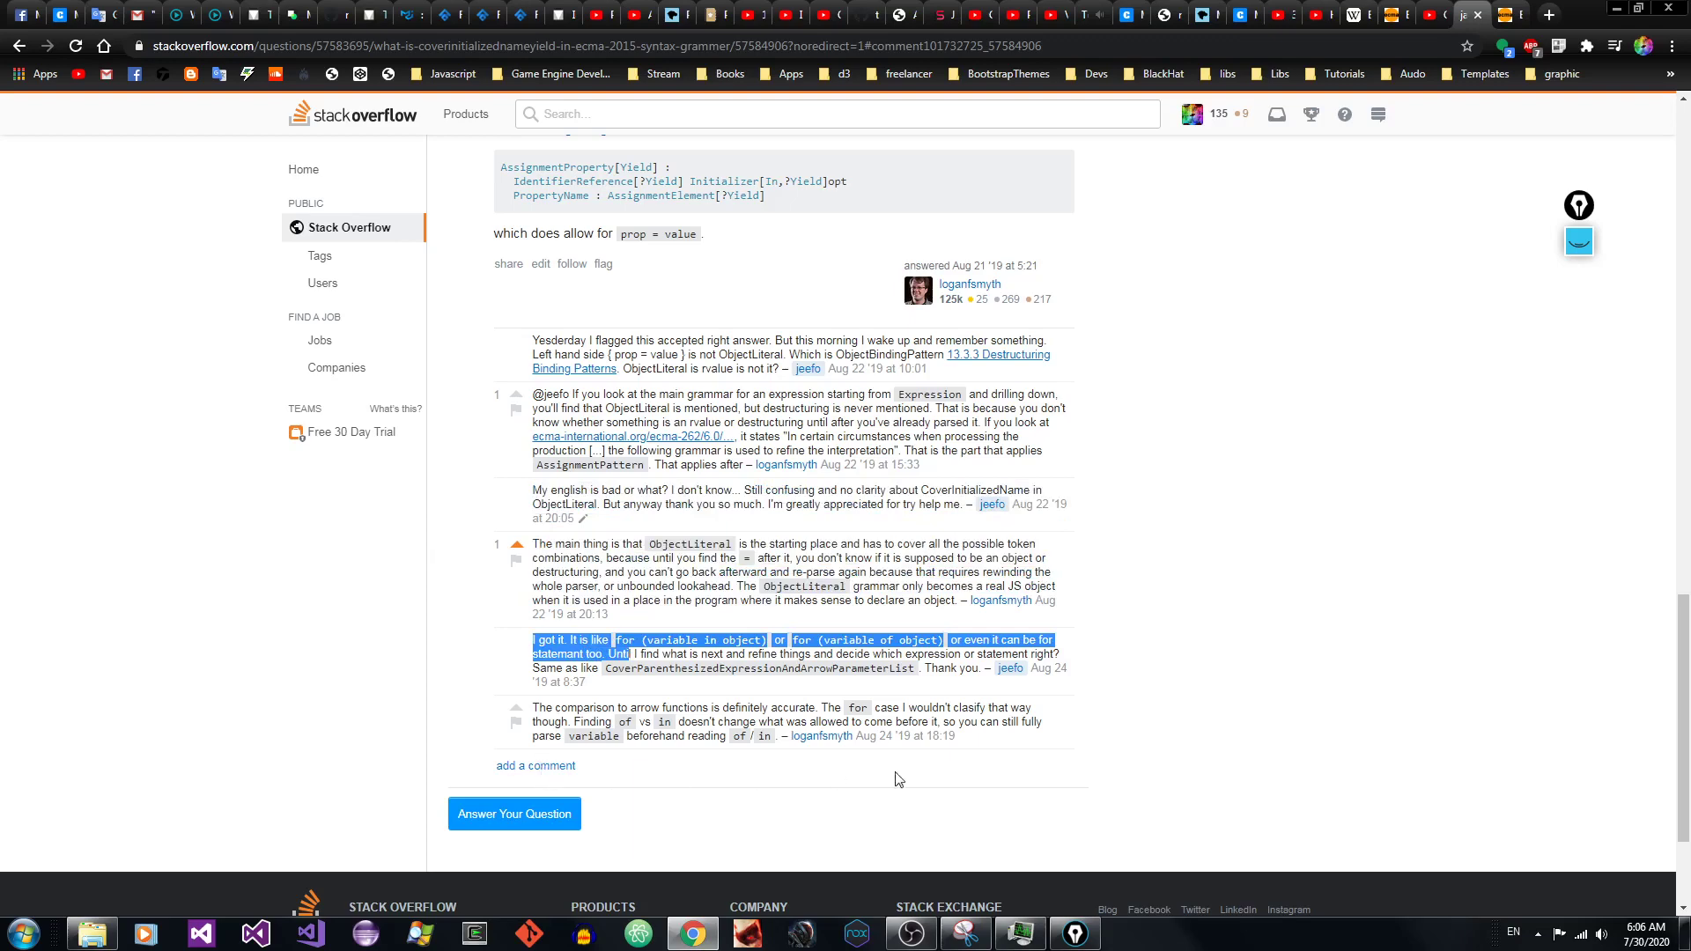
pyautogui.moveTo(661, 700)
pyautogui.moveTo(925, 669); pyautogui.dragTo(995, 668)
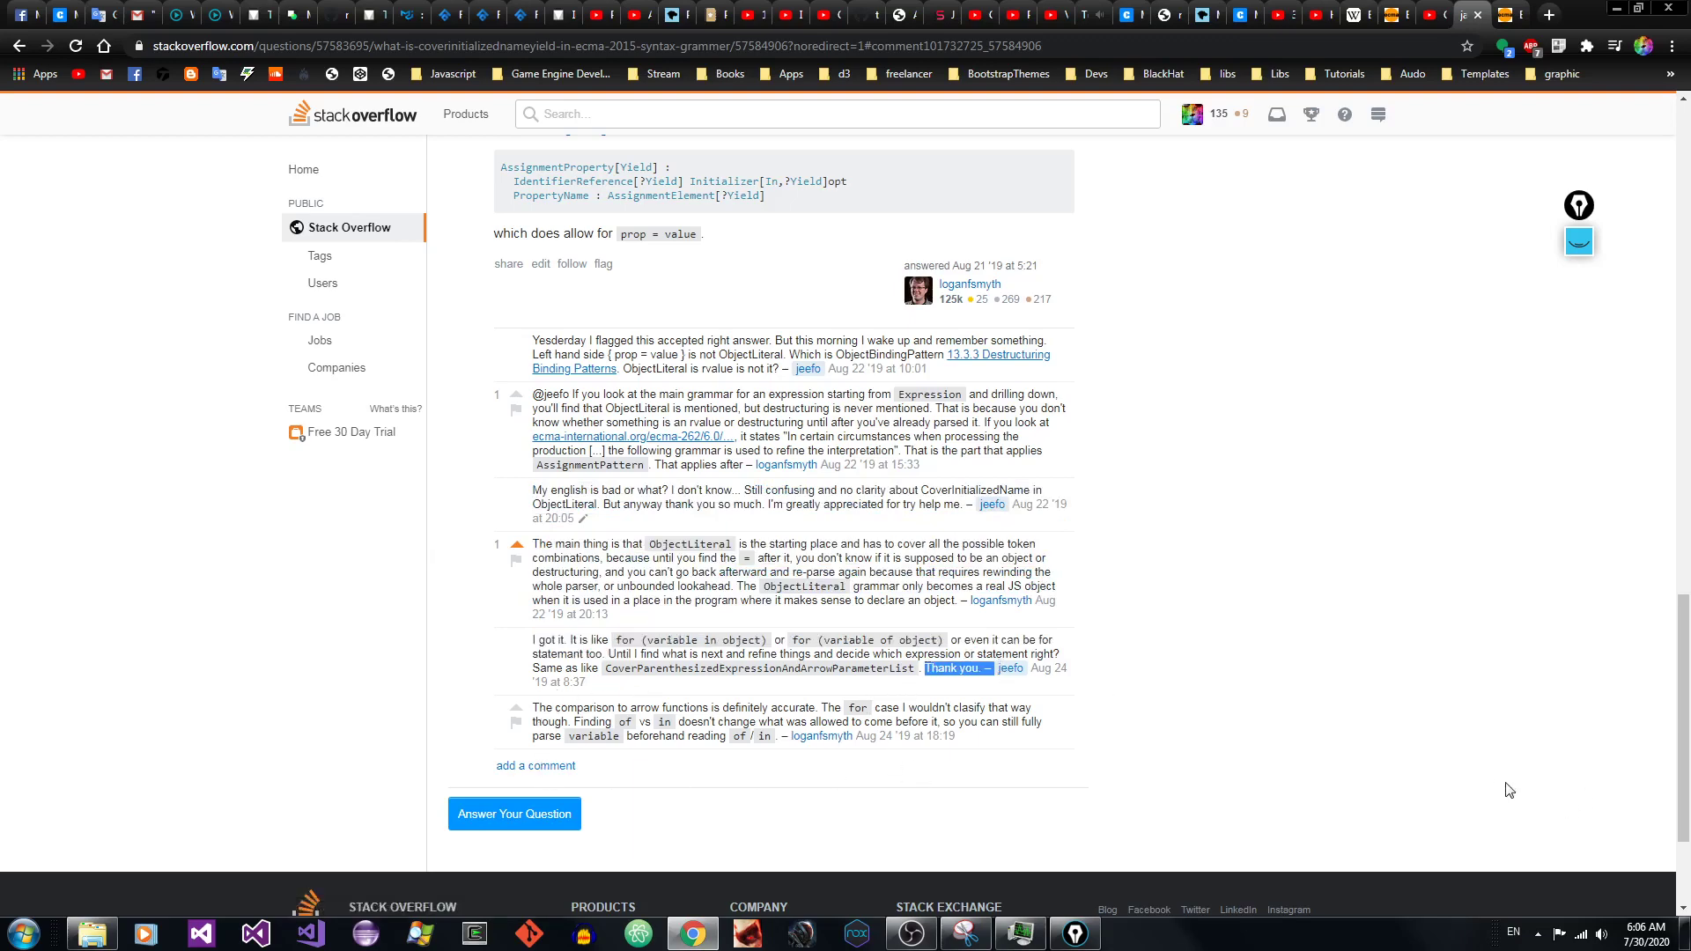
# Step: View the profile card of the answer's author and look over the remaining comments
pyautogui.moveTo(1688, 772); pyautogui.dragTo(1649, 656)
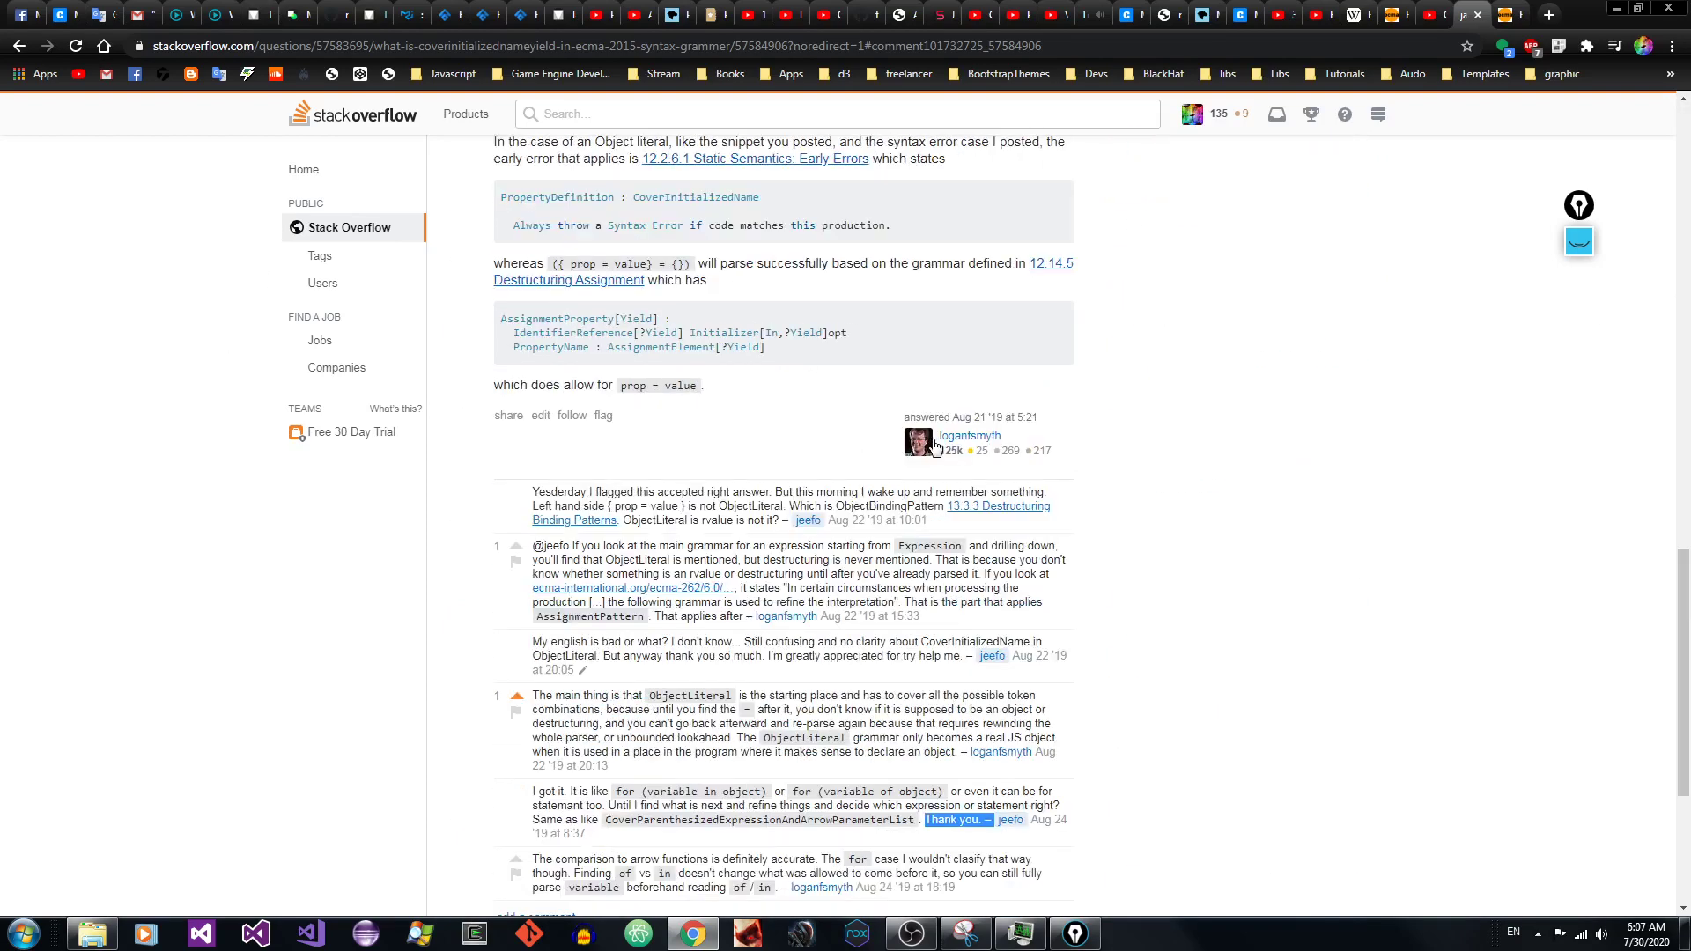
pyautogui.moveTo(934, 444)
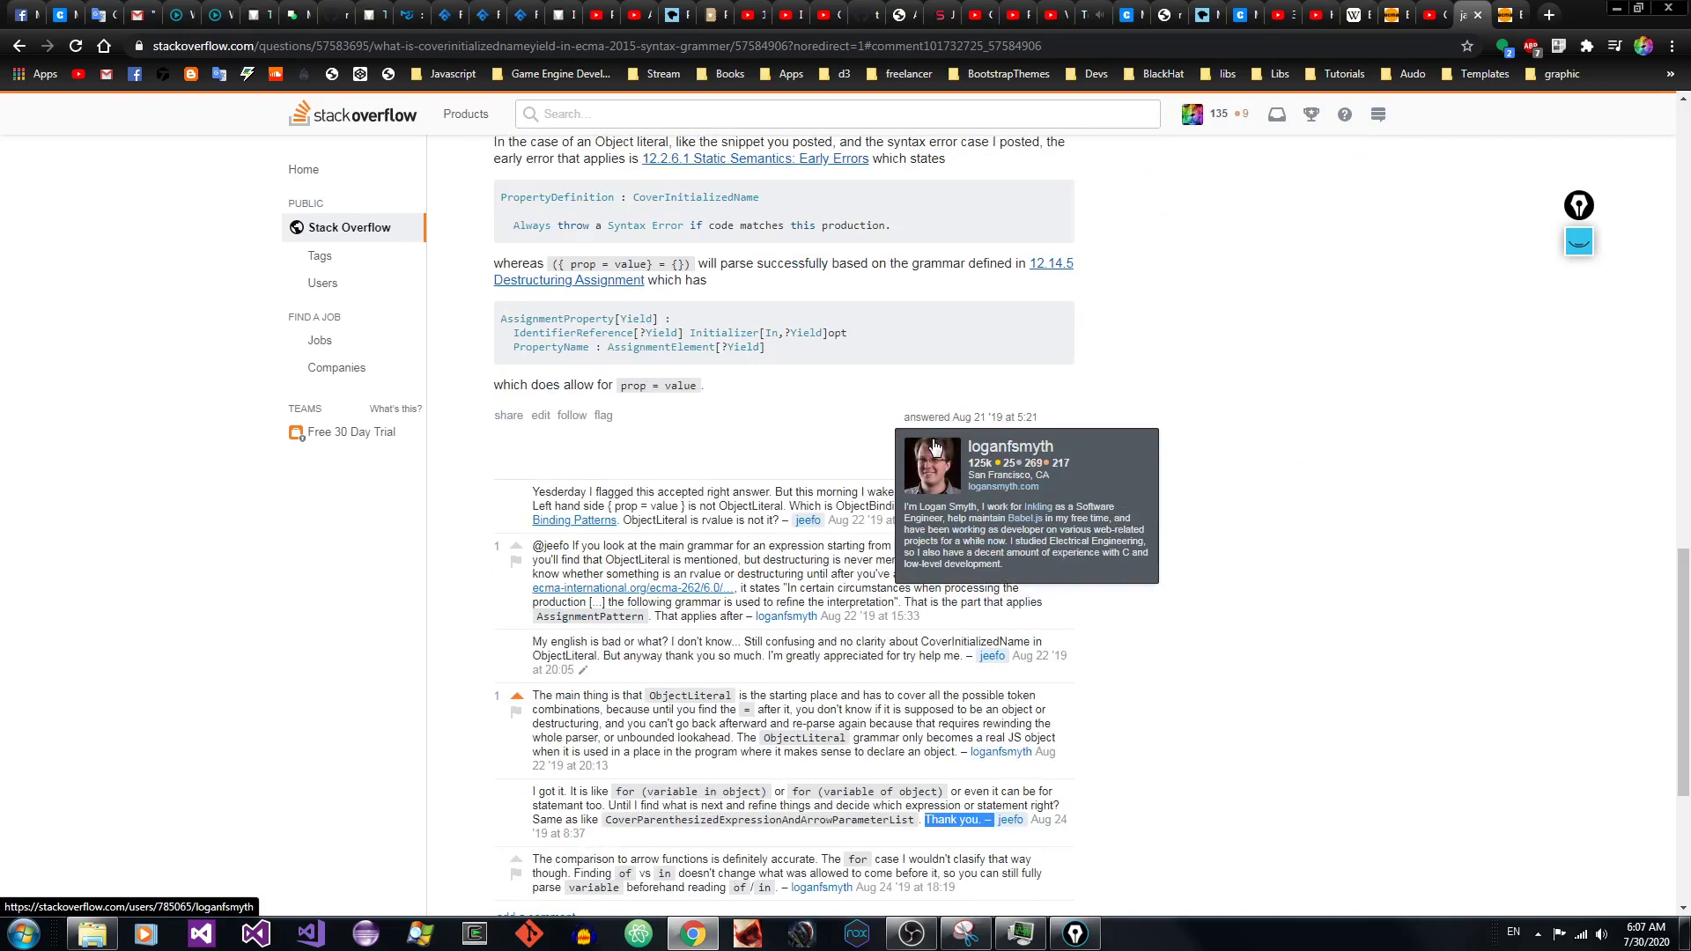
pyautogui.moveTo(1683, 678); pyautogui.dragTo(1687, 733)
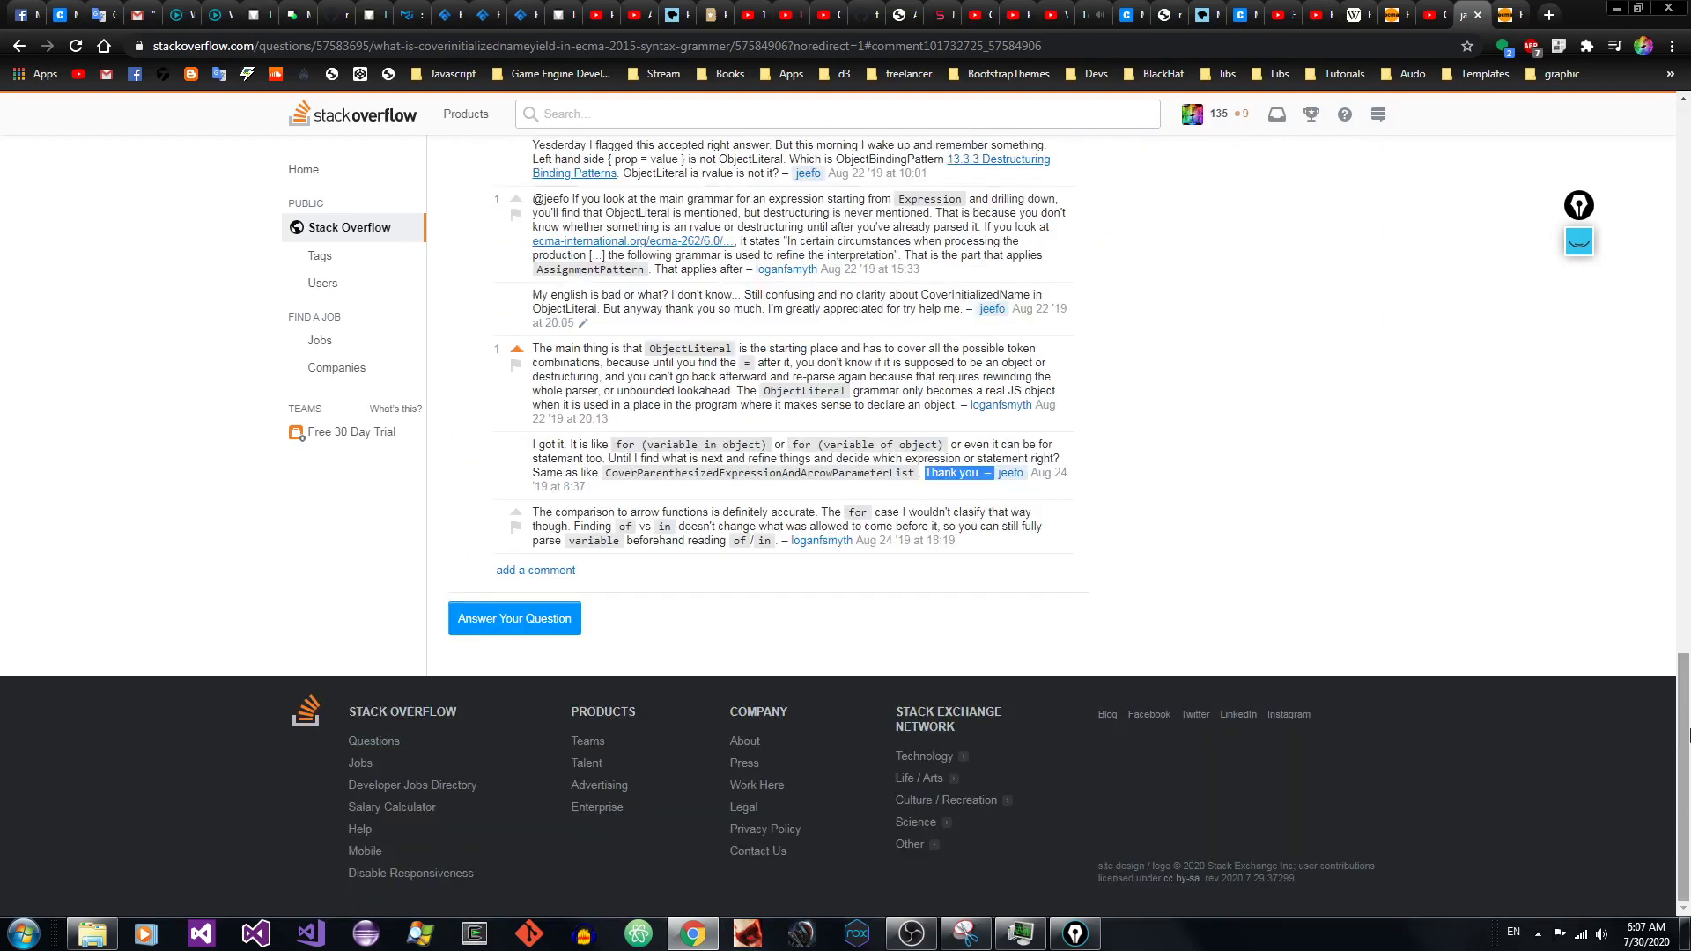
# Step: Open the question "C# Revit API, how to create a simple wall using ExternalCommand?" from the achievements list
pyautogui.moveTo(1687, 674); pyautogui.dragTo(1687, 121)
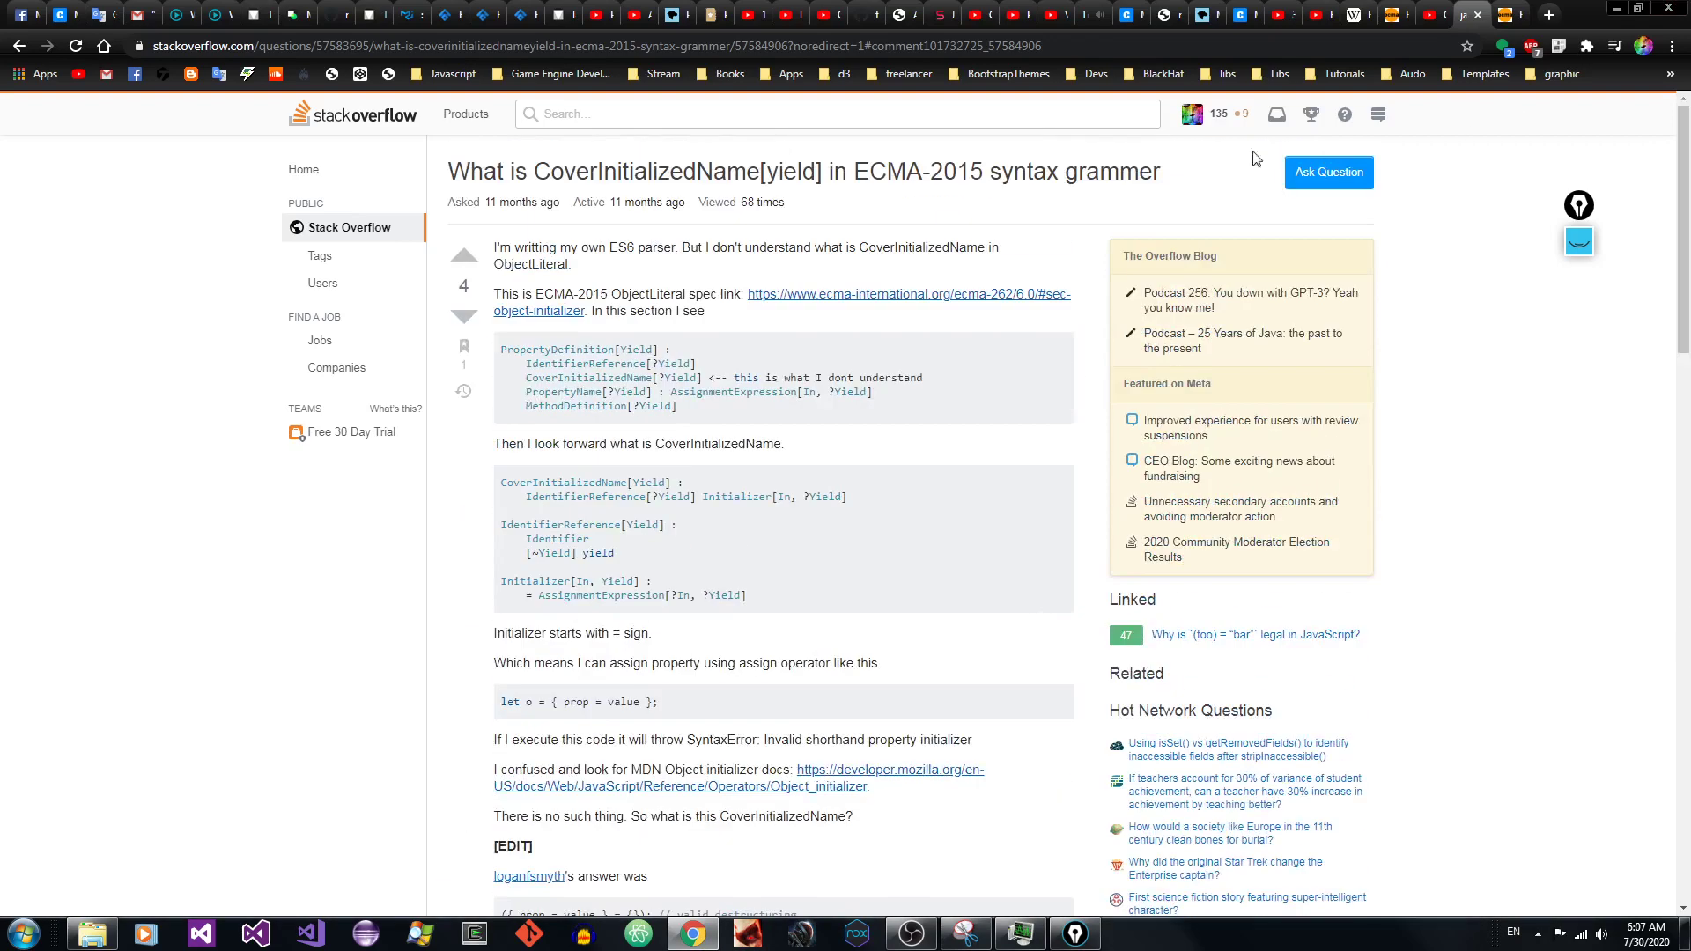
pyautogui.click(1311, 115)
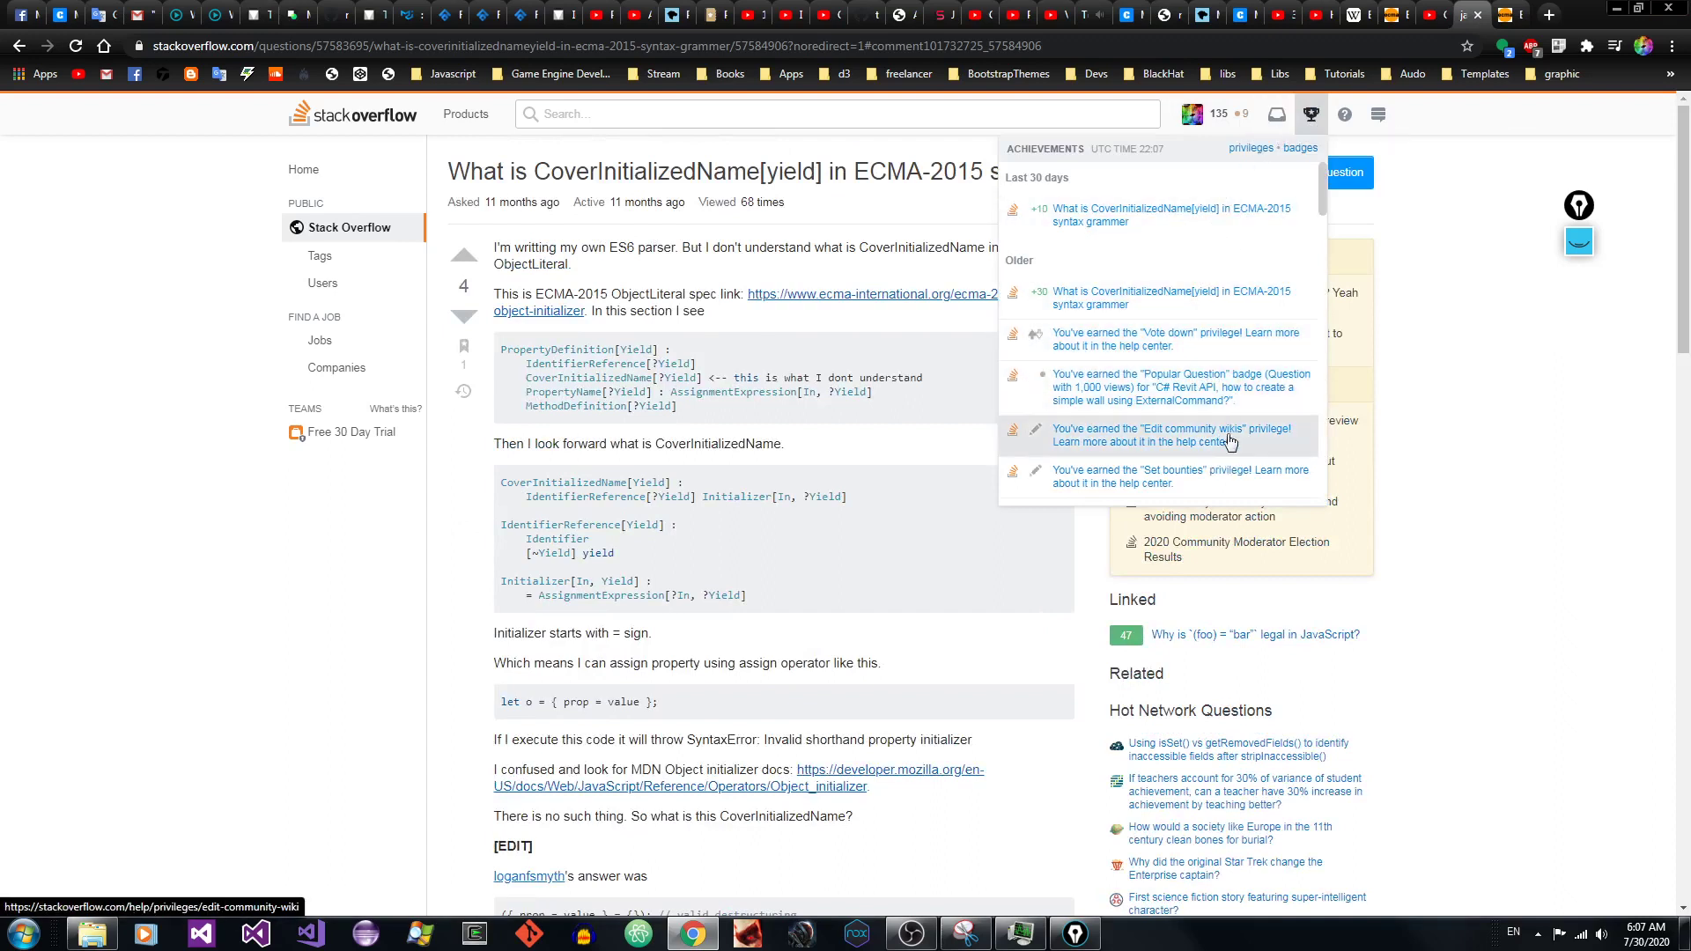
pyautogui.click(1220, 397)
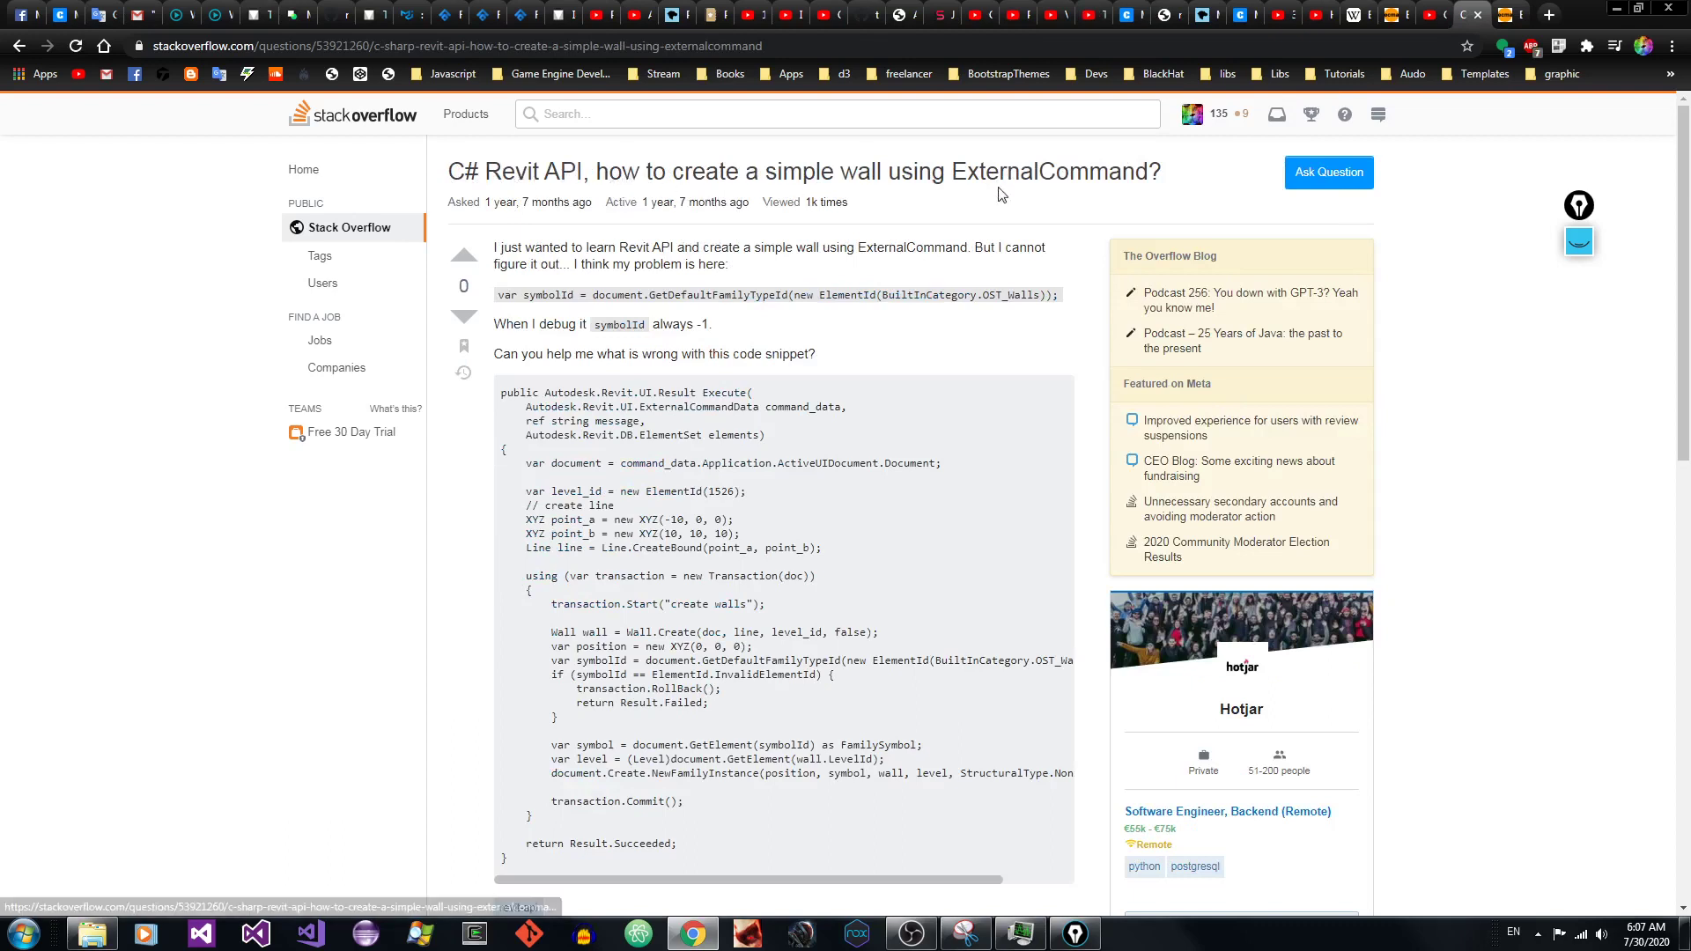
# Step: Read through the Revit API question and its answer, highlighting the symbolId remark, the question text and the wall creation code
pyautogui.scroll(-1, 1688, 228)
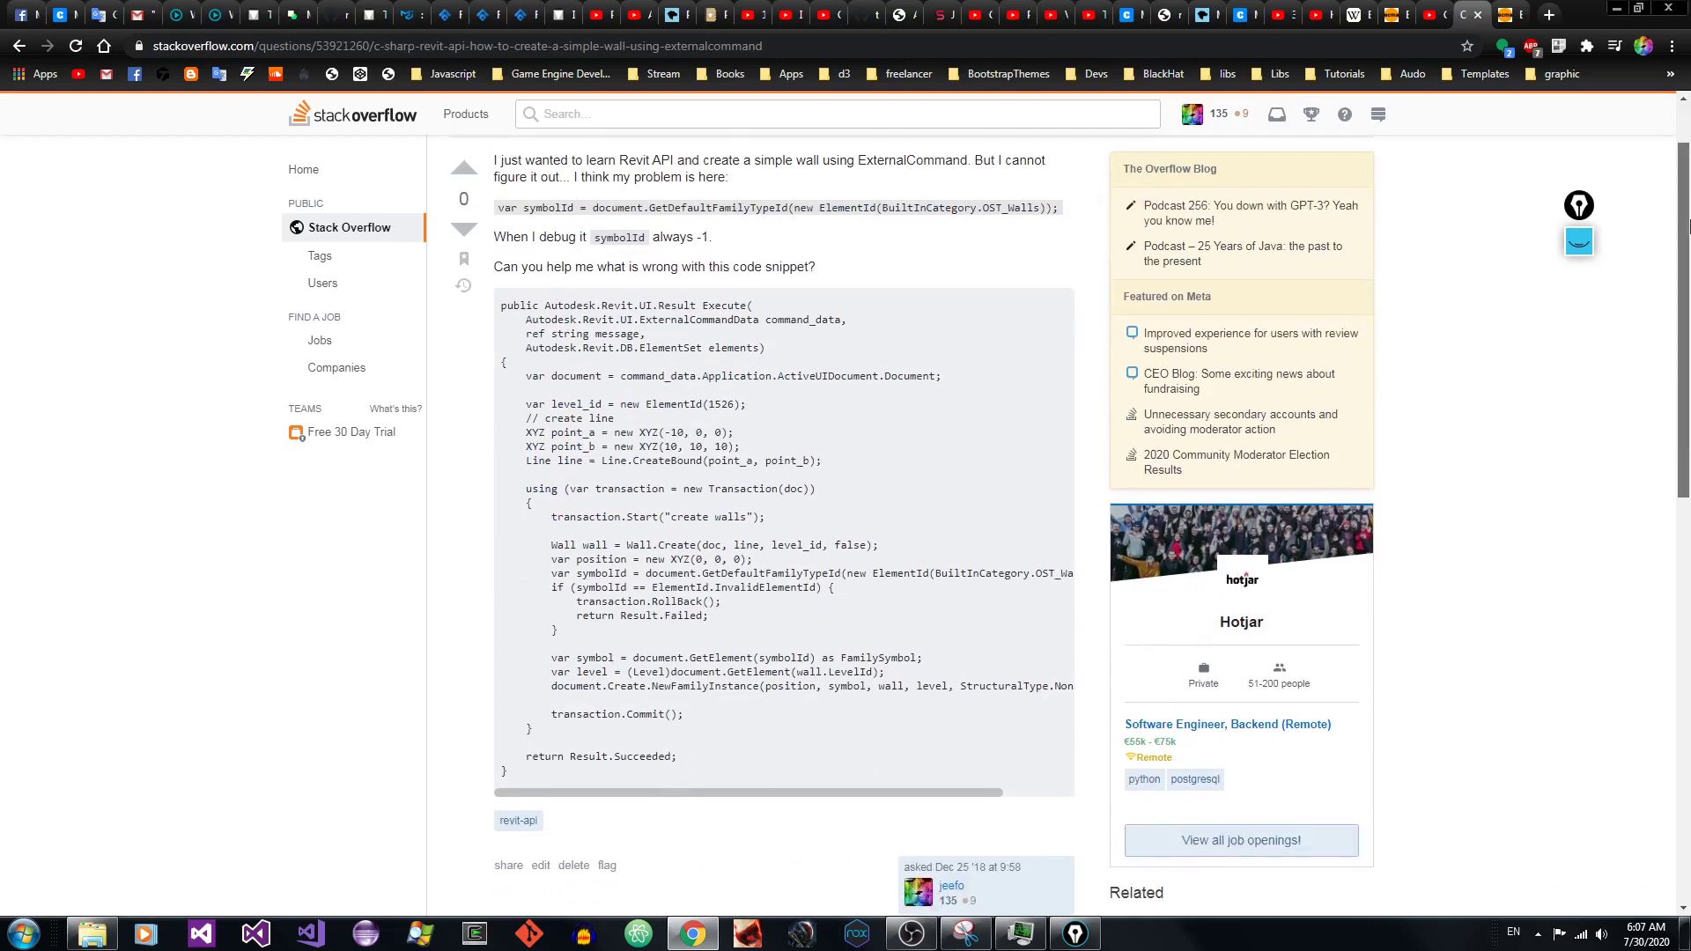
pyautogui.moveTo(649, 253); pyautogui.dragTo(539, 238)
pyautogui.click(853, 248)
pyautogui.scroll(-4, 1390, 352)
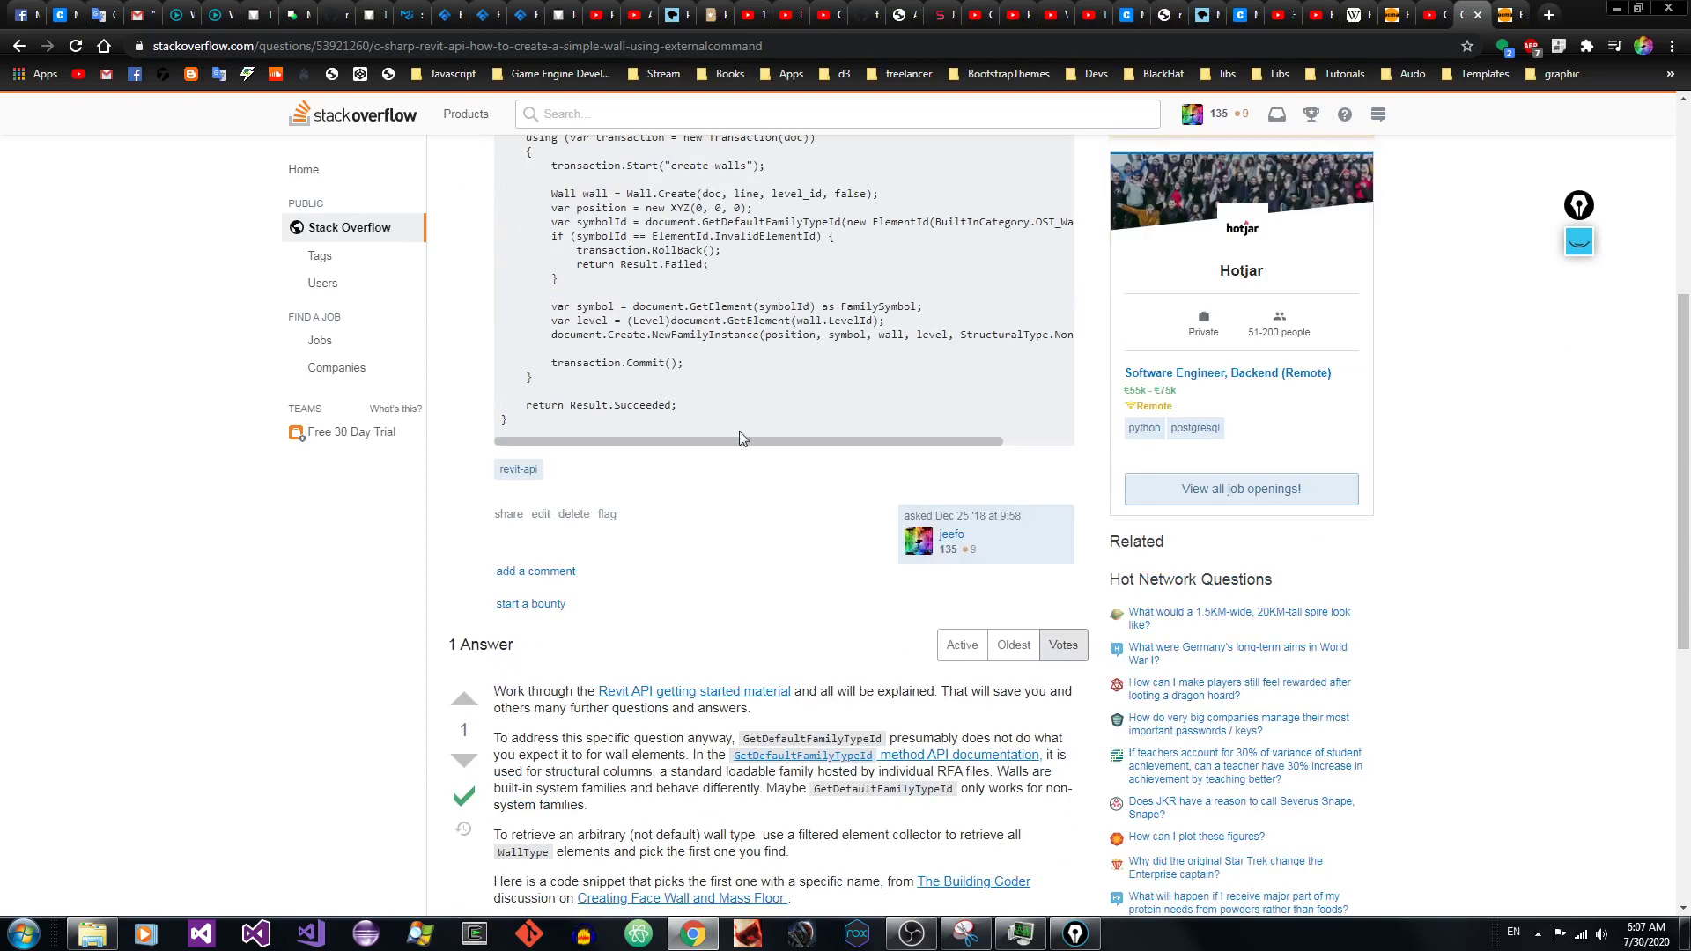
pyautogui.moveTo(535, 371); pyautogui.dragTo(500, 210)
pyautogui.scroll(-1, 1688, 527)
pyautogui.moveTo(1688, 526); pyautogui.dragTo(1689, 281)
pyautogui.click(834, 478)
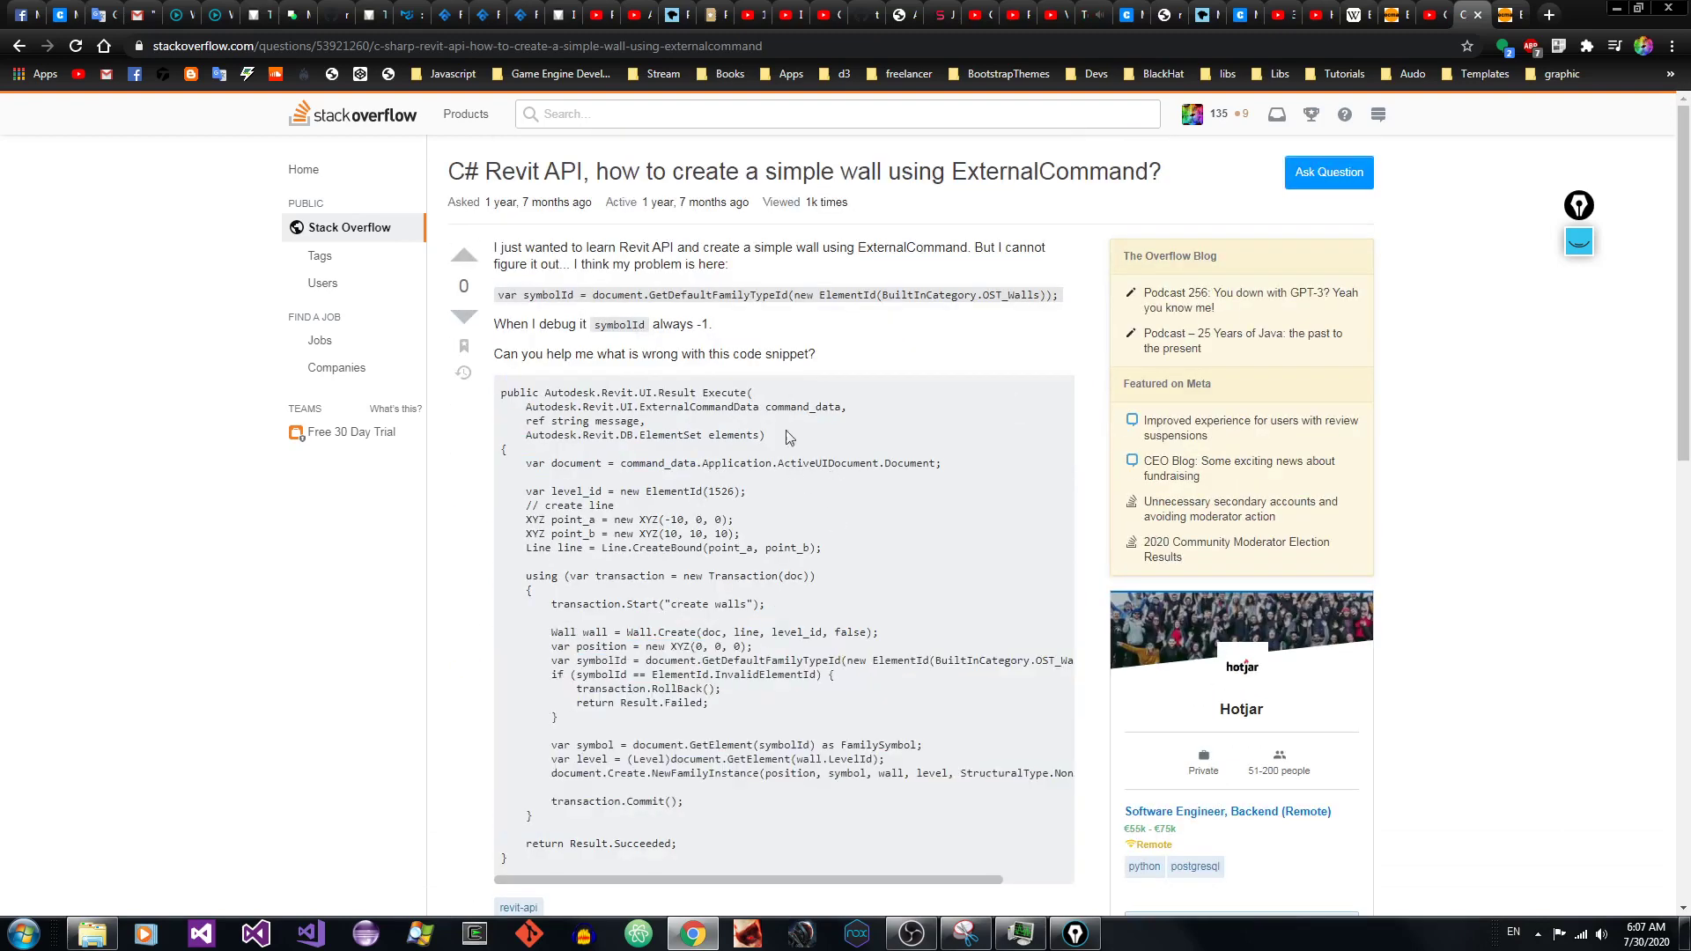
pyautogui.moveTo(764, 777); pyautogui.dragTo(529, 264)
pyautogui.click(893, 596)
# Step: Check the definitions notes in the stream page's terminal, and open the "Edit community wikis" privilege page from the Stack Overflow achievements
pyautogui.click(1126, 15)
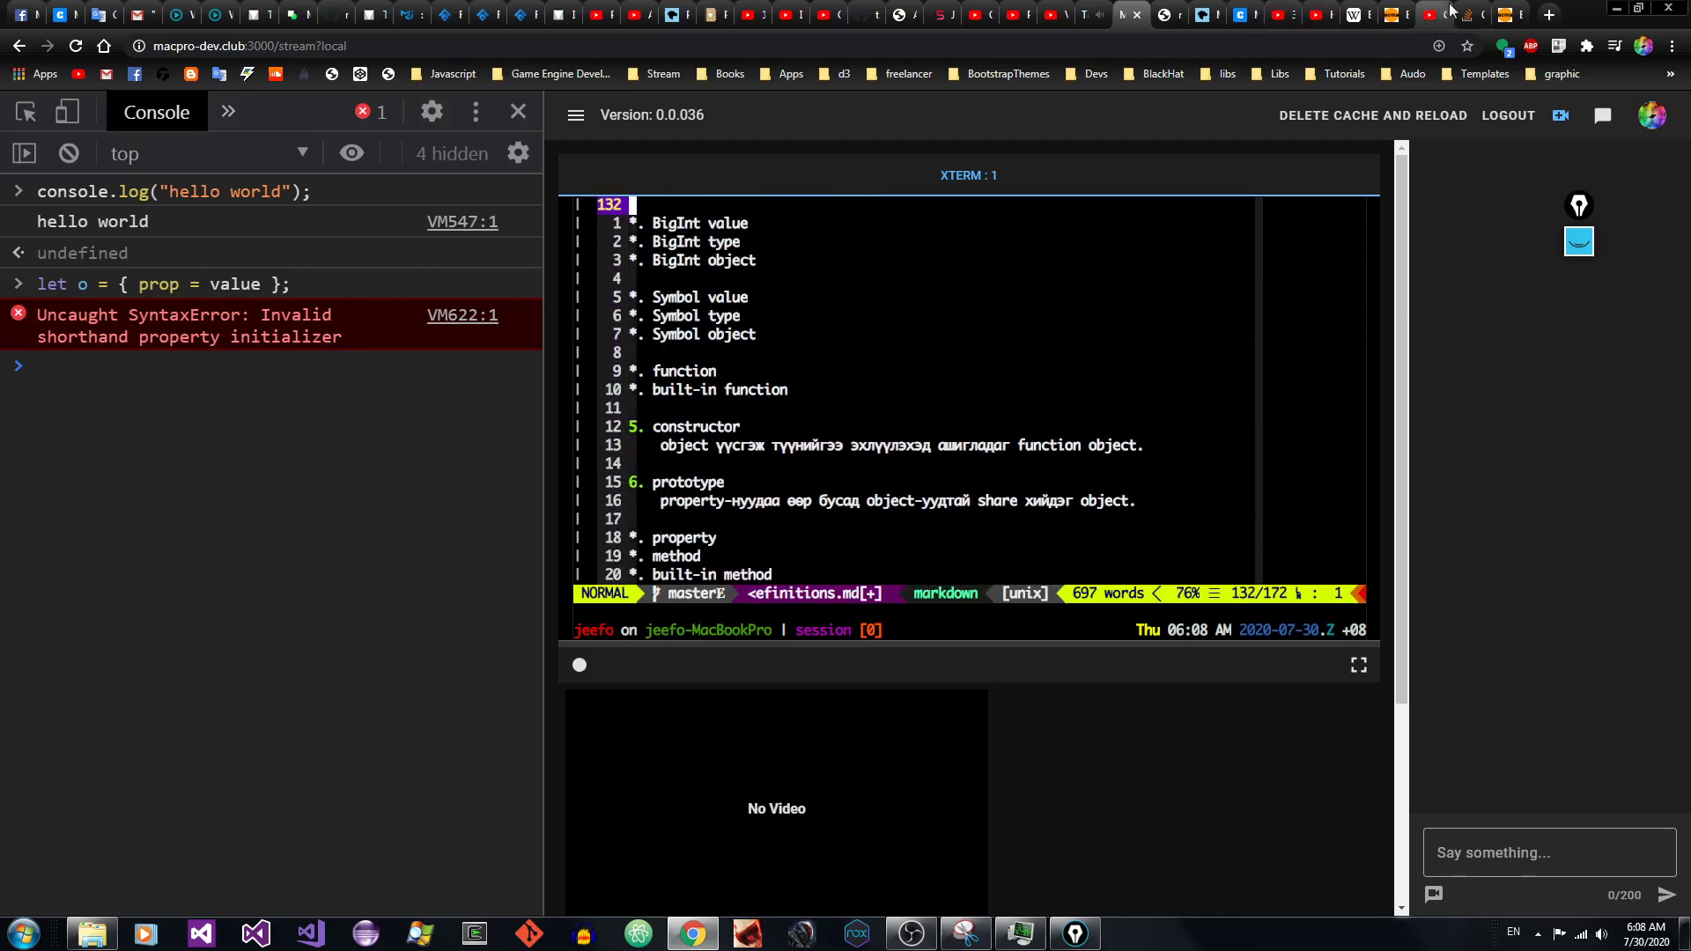
pyautogui.click(1507, 18)
pyautogui.click(1478, 11)
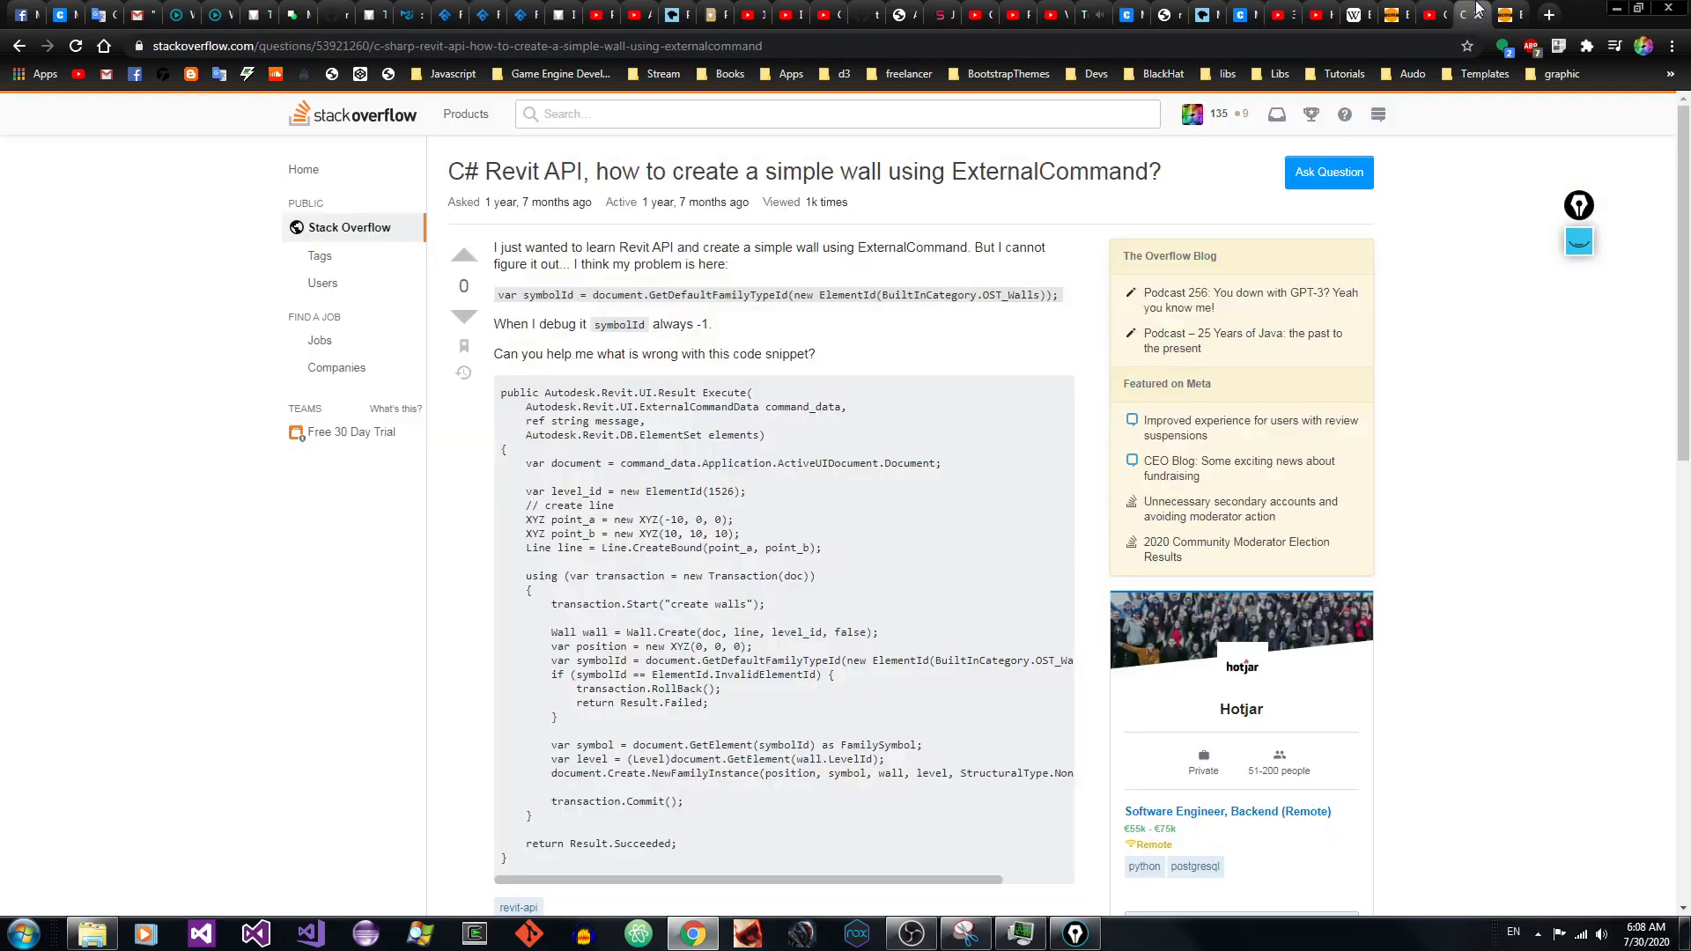
pyautogui.click(1312, 115)
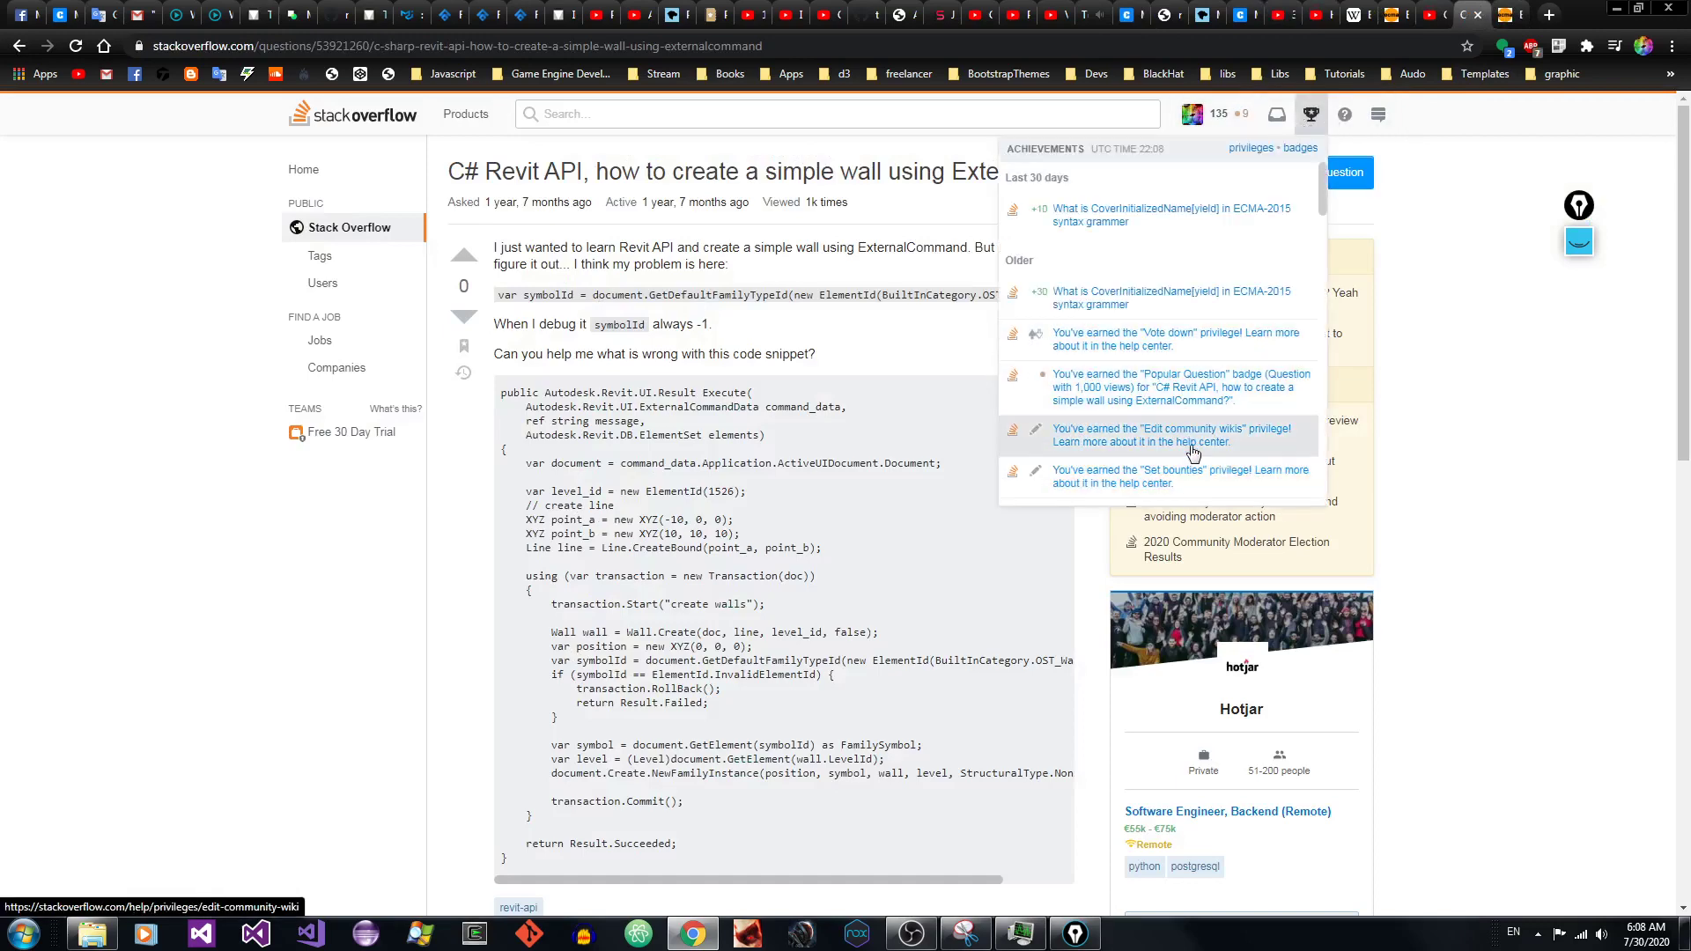
pyautogui.click(1180, 444)
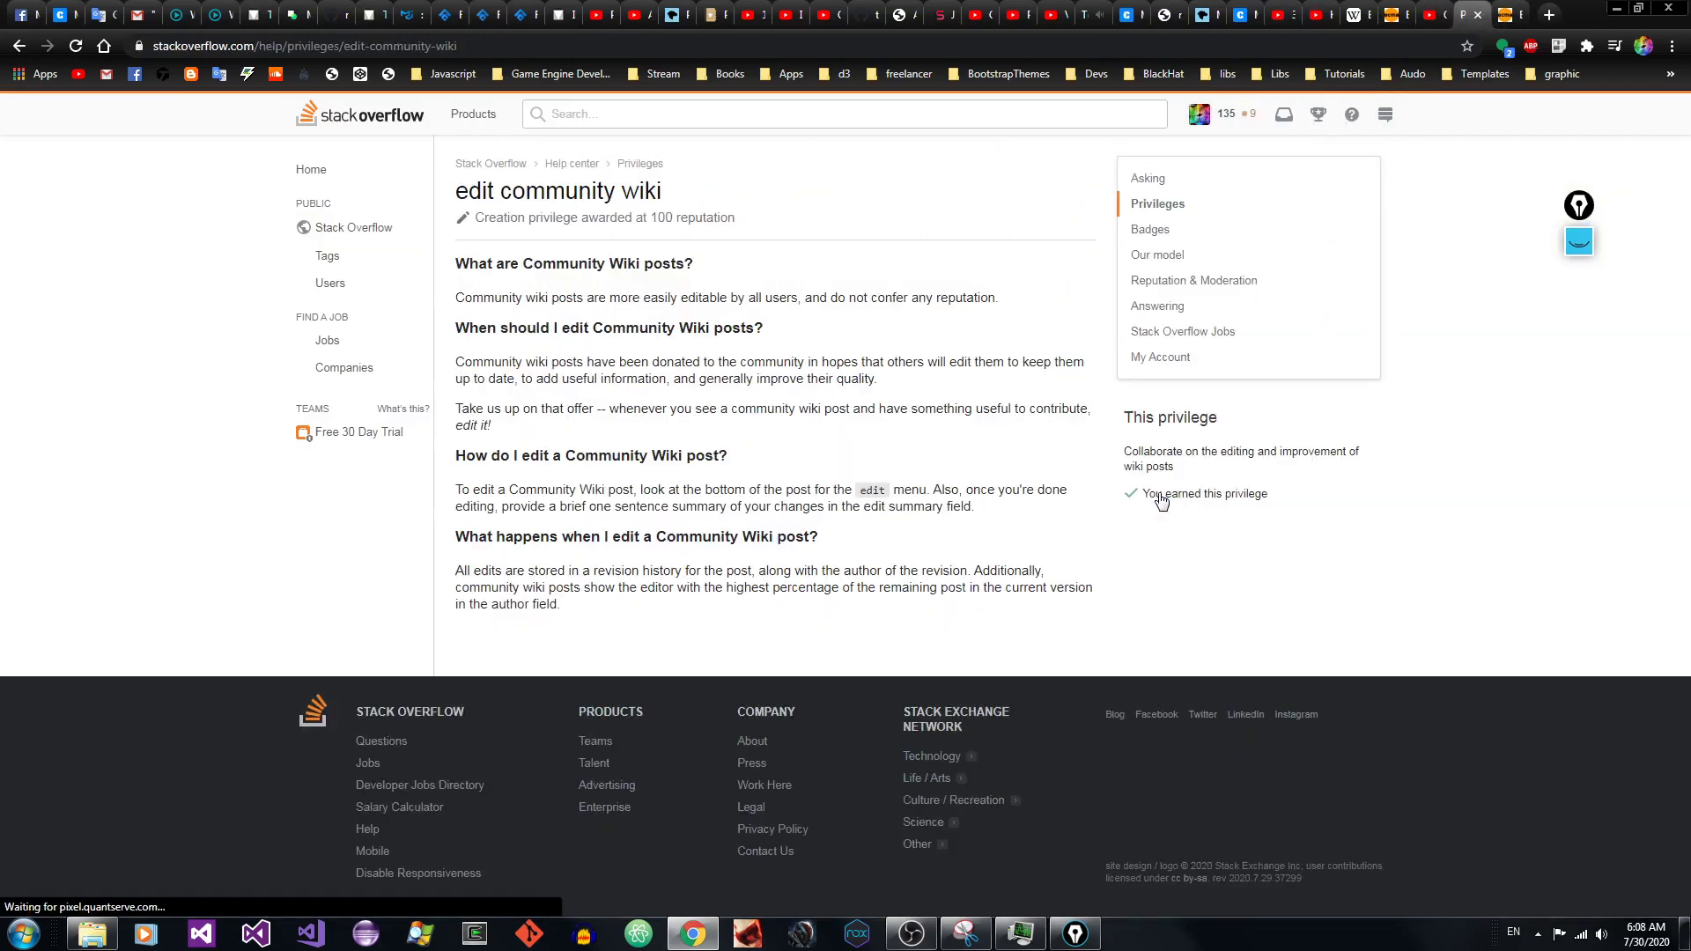
# Step: Open the Super User question about seekable opus webm audio with ffmpeg from the inbox and read through its text
pyautogui.click(1318, 114)
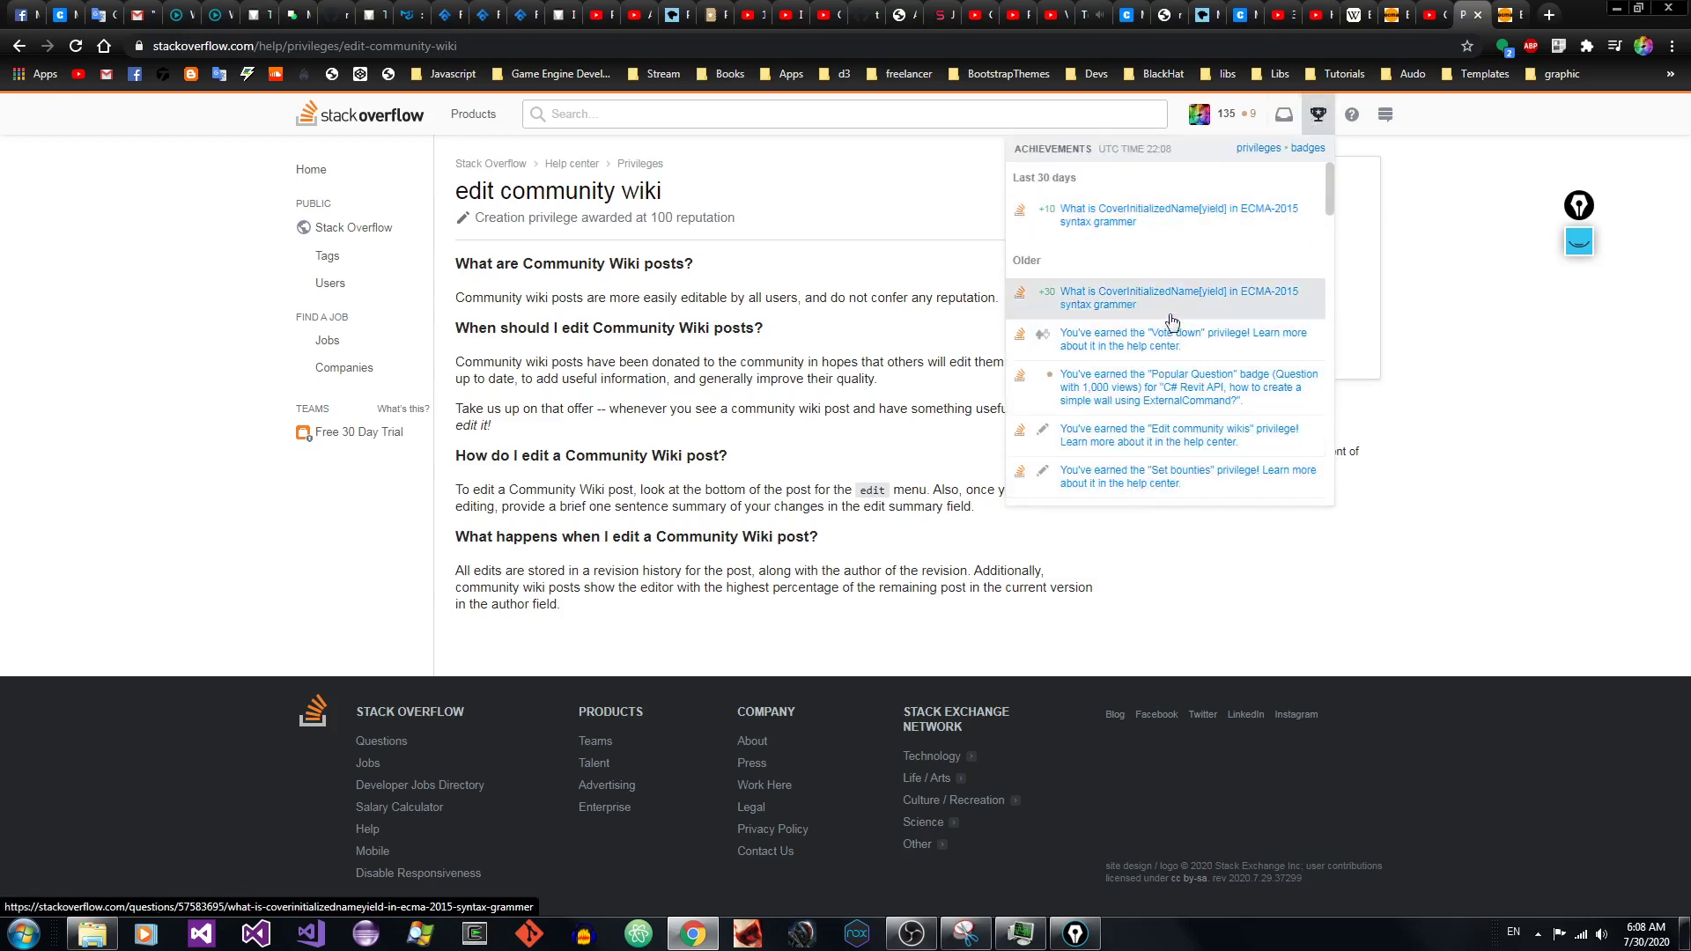
pyautogui.click(1284, 115)
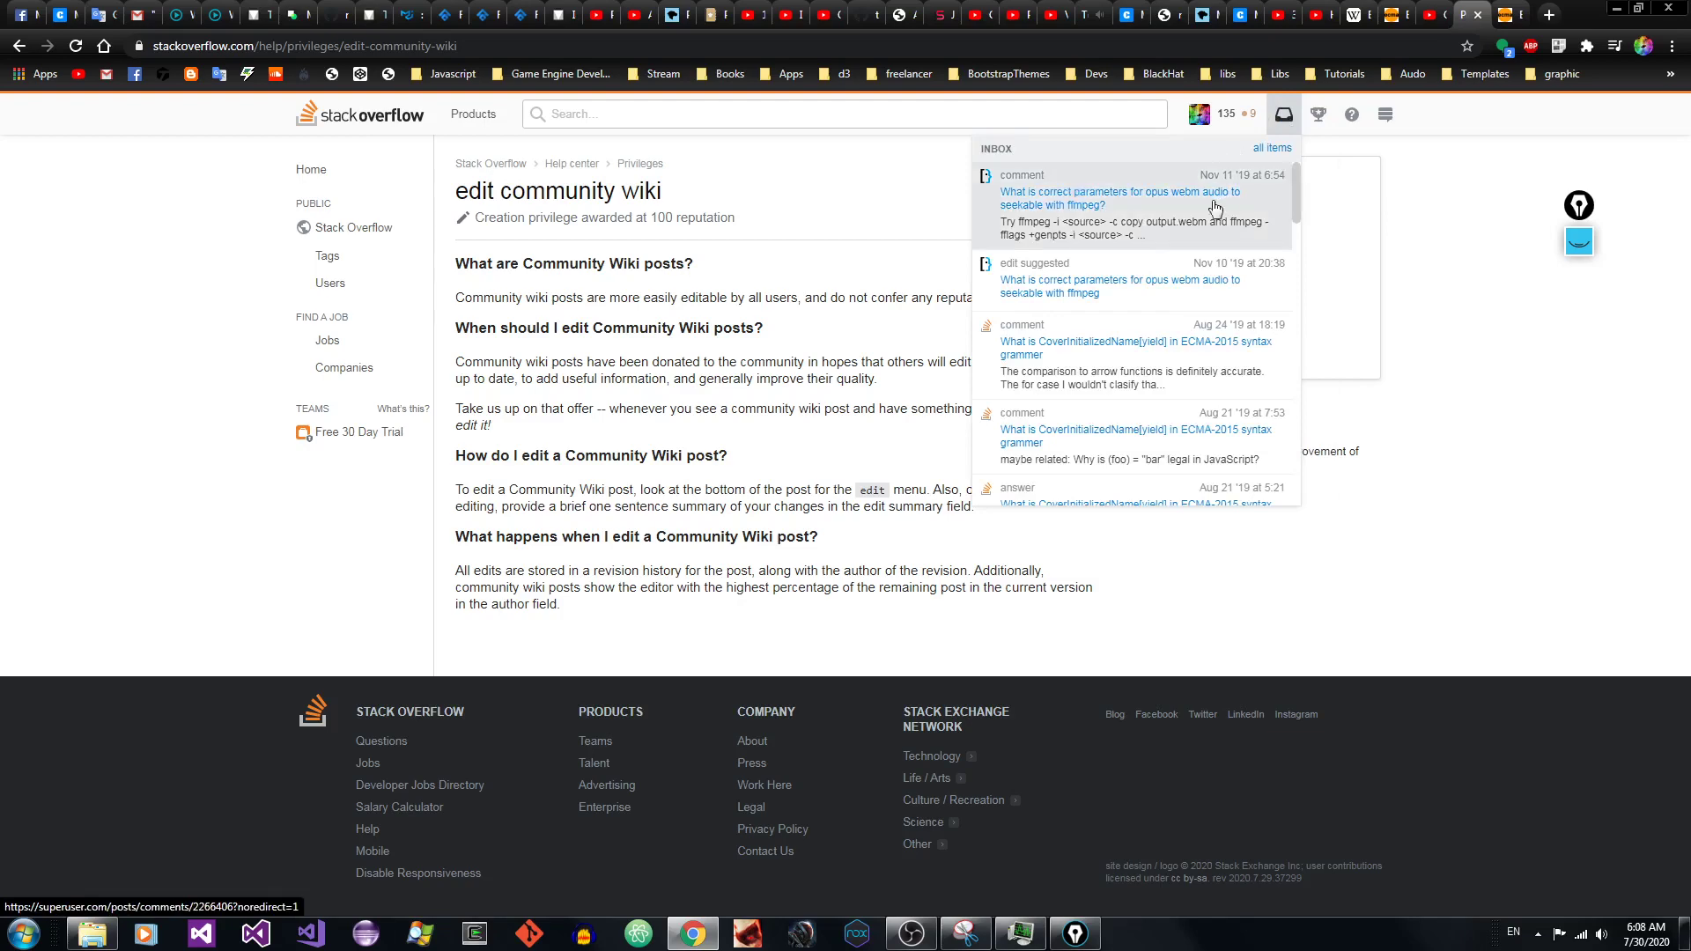
pyautogui.click(1173, 214)
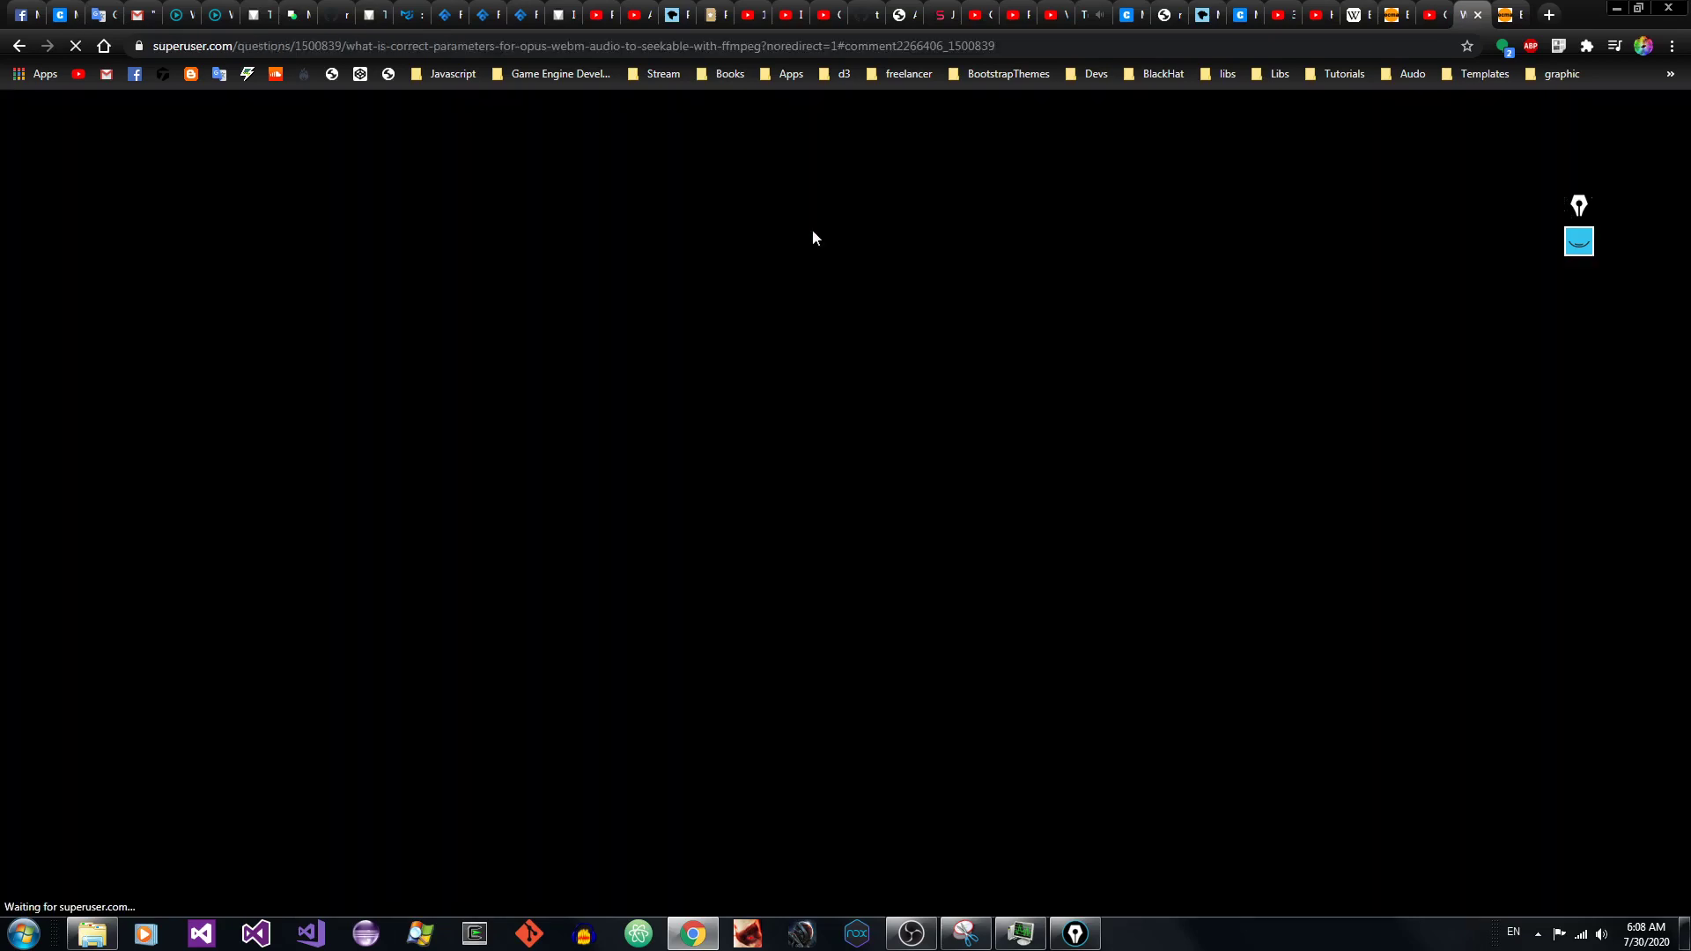
pyautogui.scroll(15, 1688, 262)
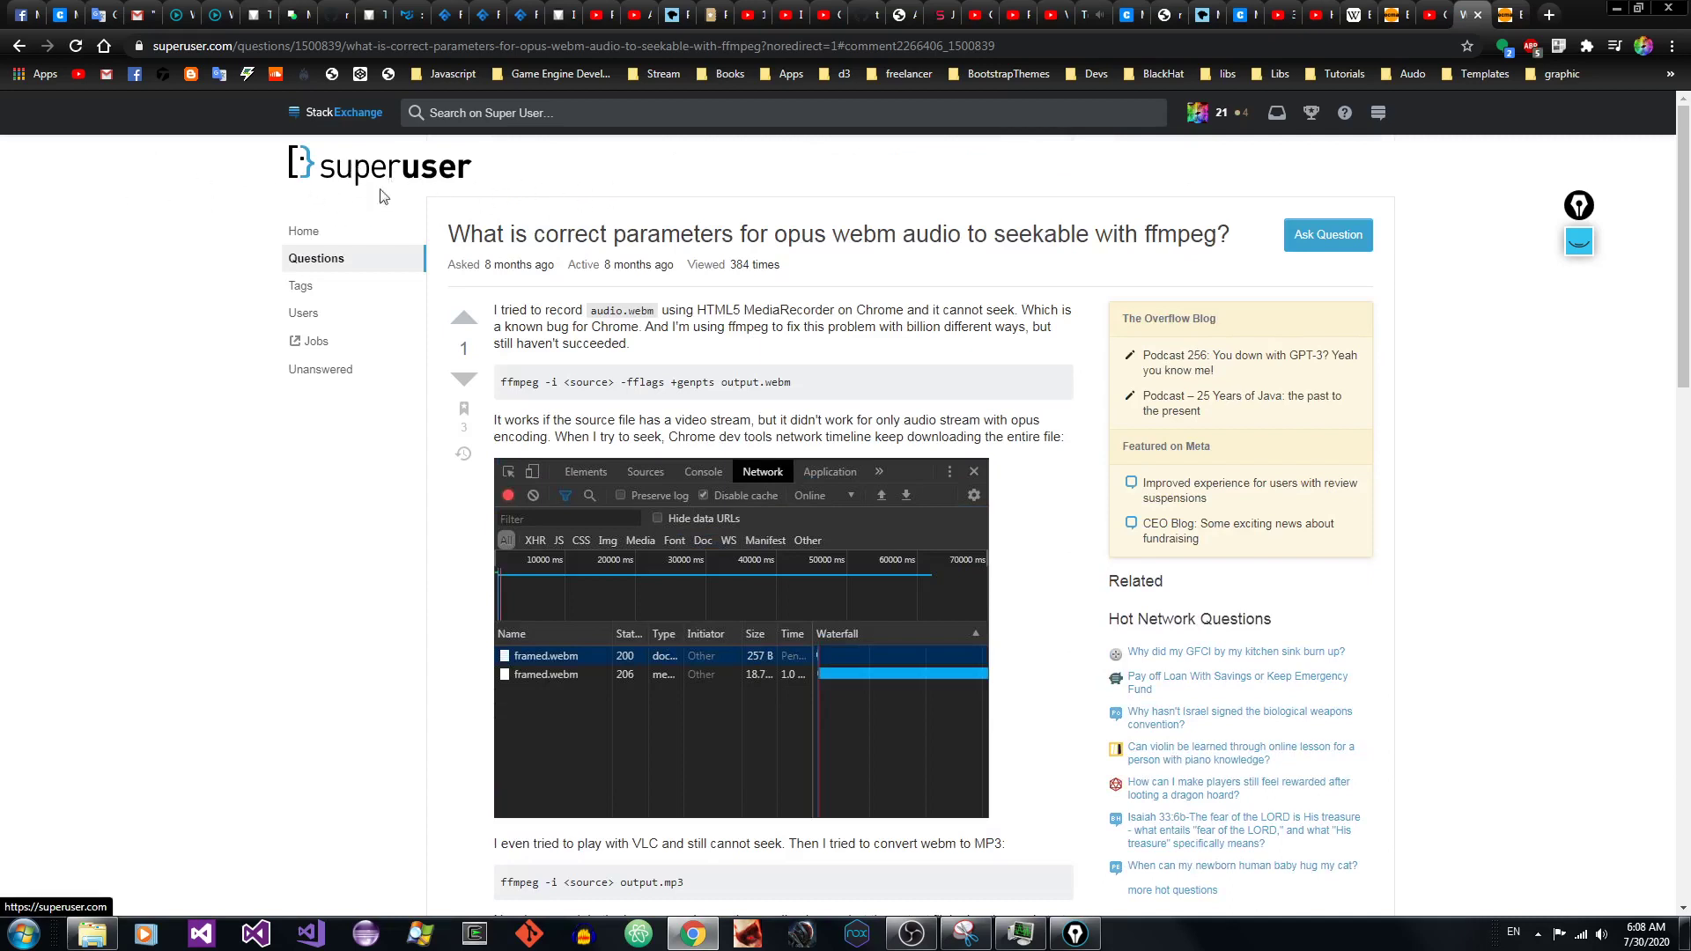
pyautogui.moveTo(882, 401); pyautogui.dragTo(389, 405)
pyautogui.click(917, 379)
pyautogui.moveTo(1684, 258)
pyautogui.mouseDown()
pyautogui.moveTo(1688, 705)
pyautogui.moveTo(1685, 243)
pyautogui.mouseUp()
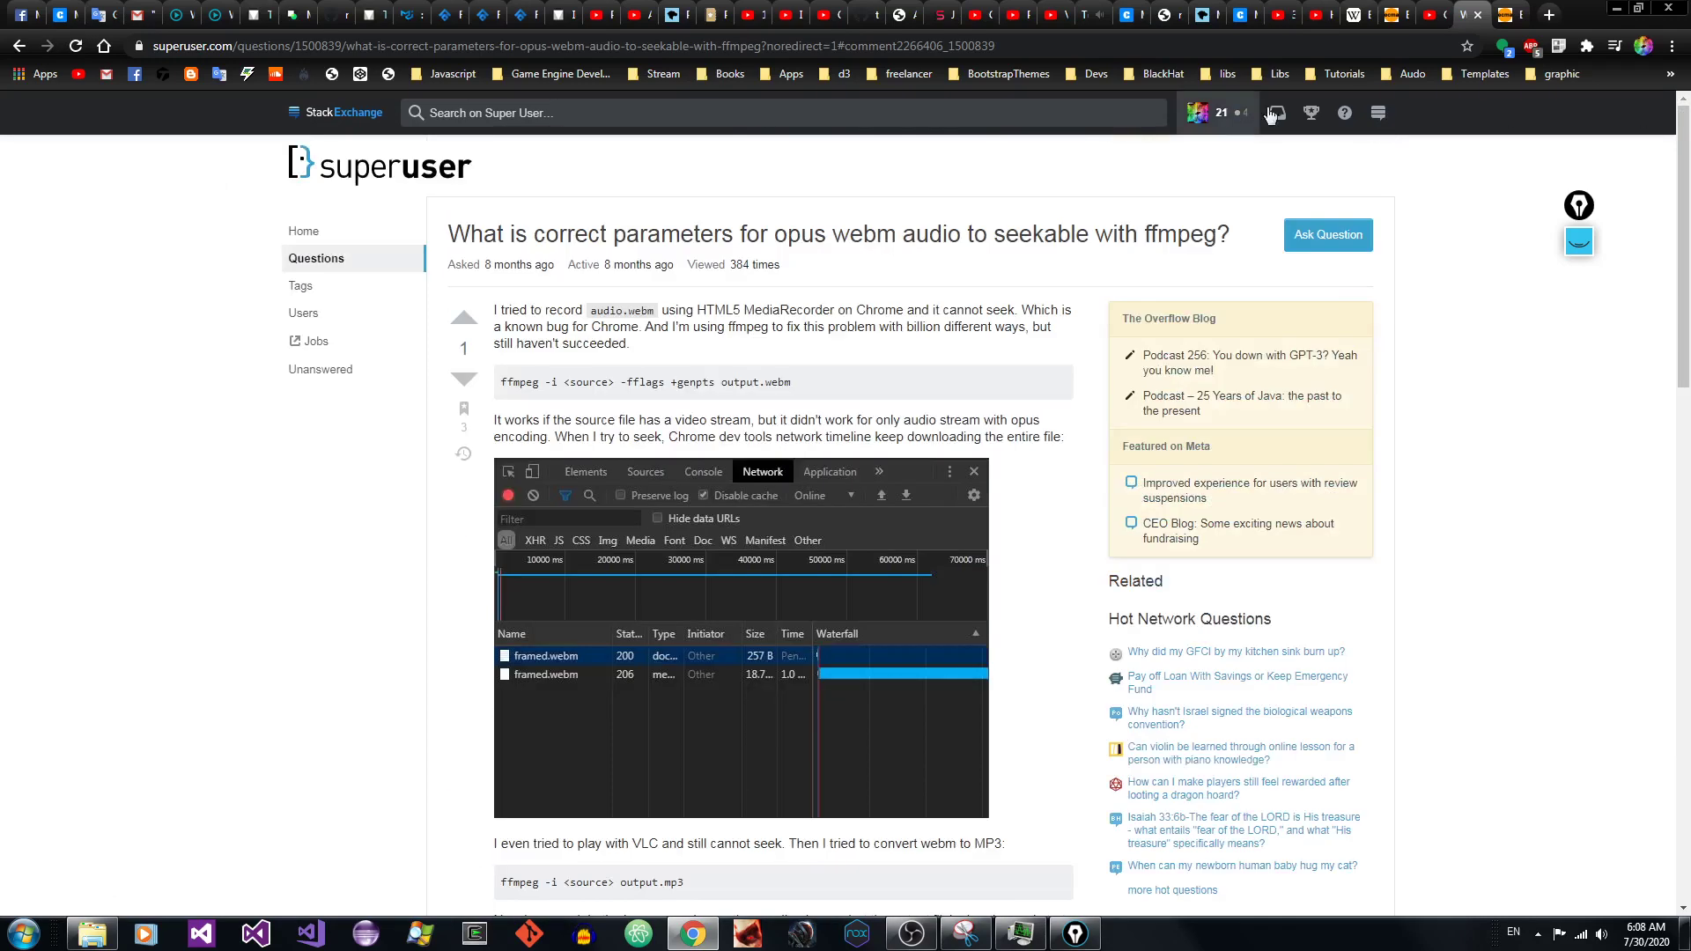
# Step: View the suggested edit to the ffmpeg question from the inbox, then return to the question and highlight "ffmpeg" in its first command
pyautogui.click(1276, 116)
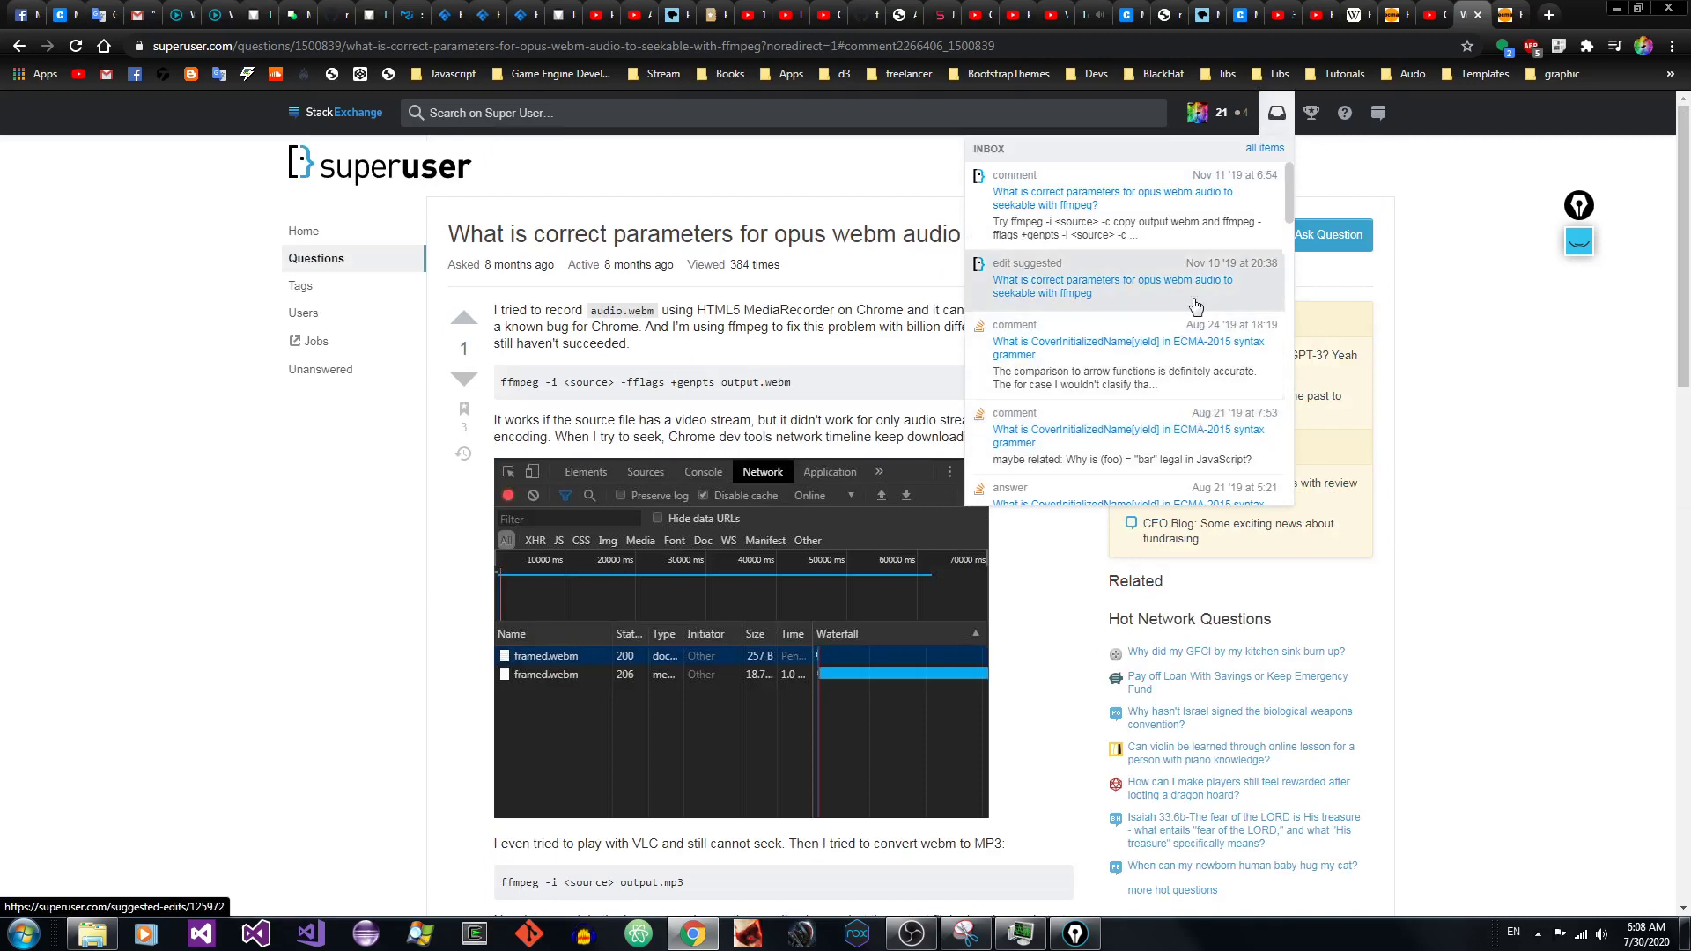
pyautogui.click(1195, 309)
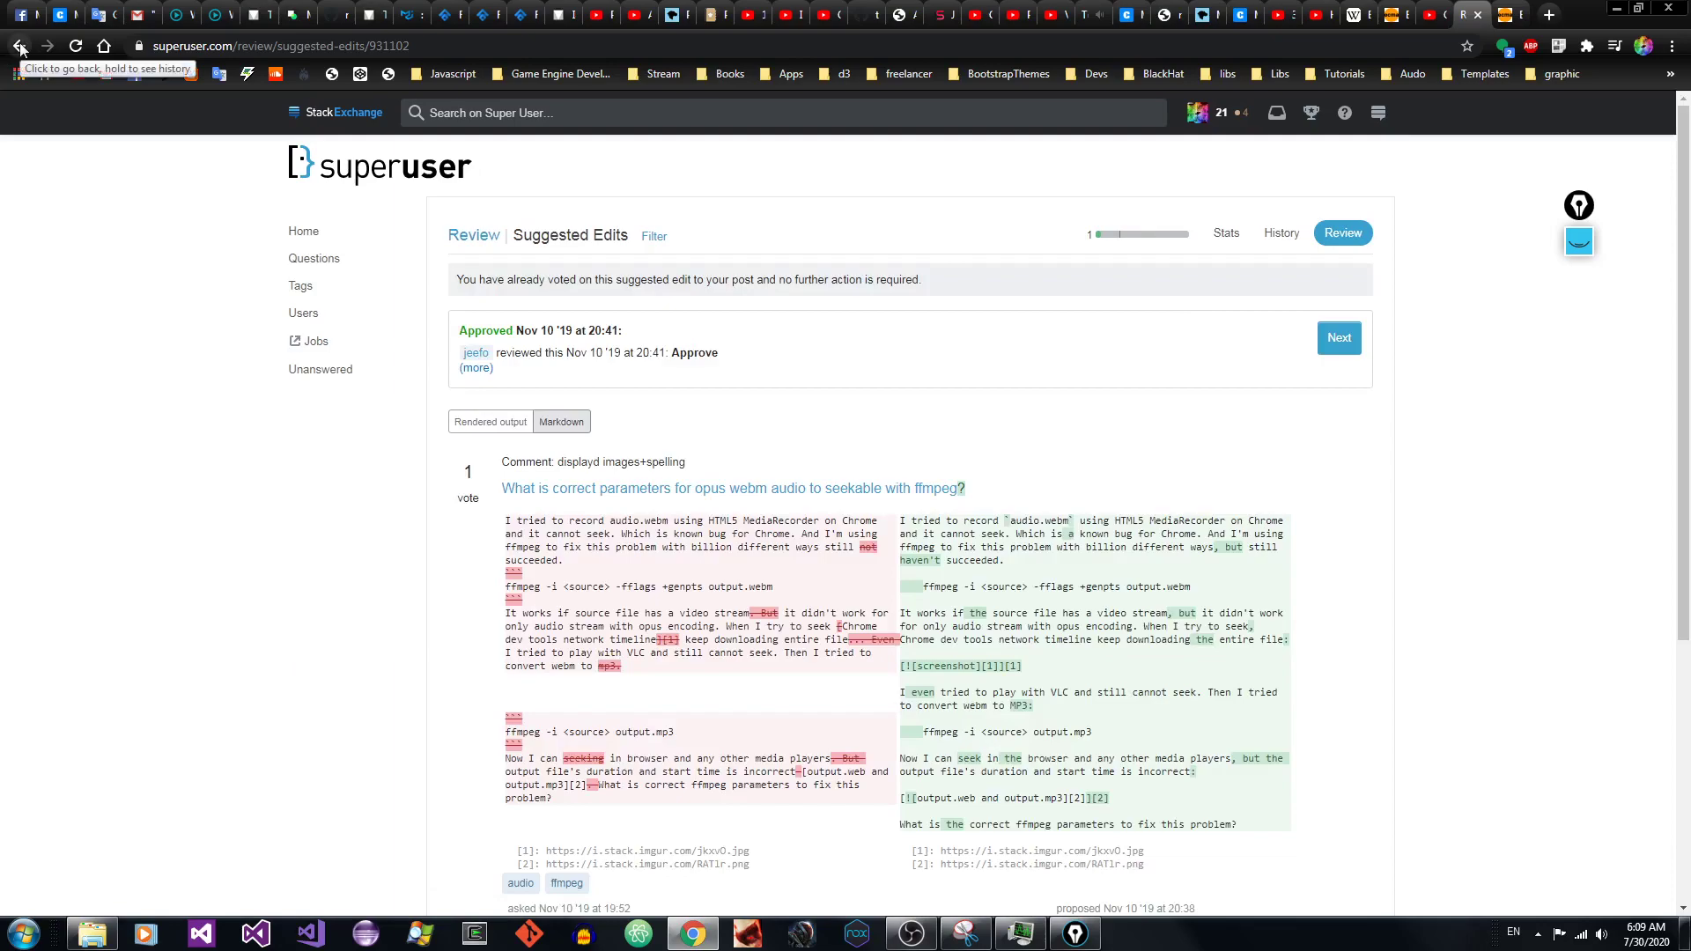
pyautogui.click(20, 46)
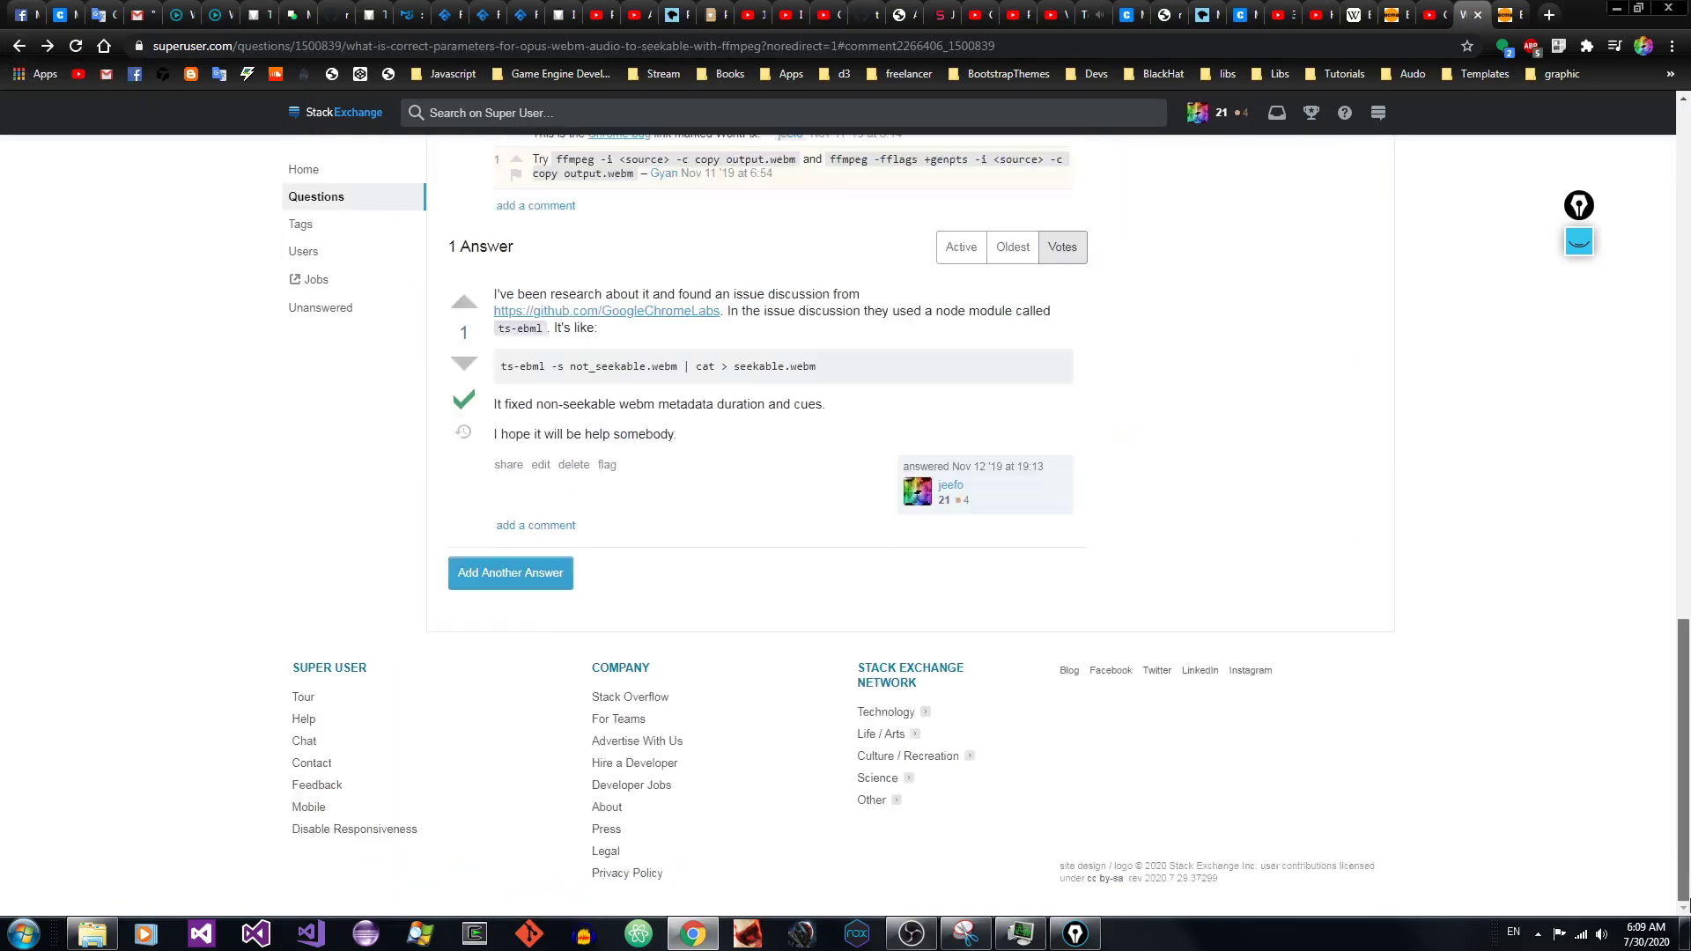
pyautogui.moveTo(1683, 700); pyautogui.dragTo(1688, 180)
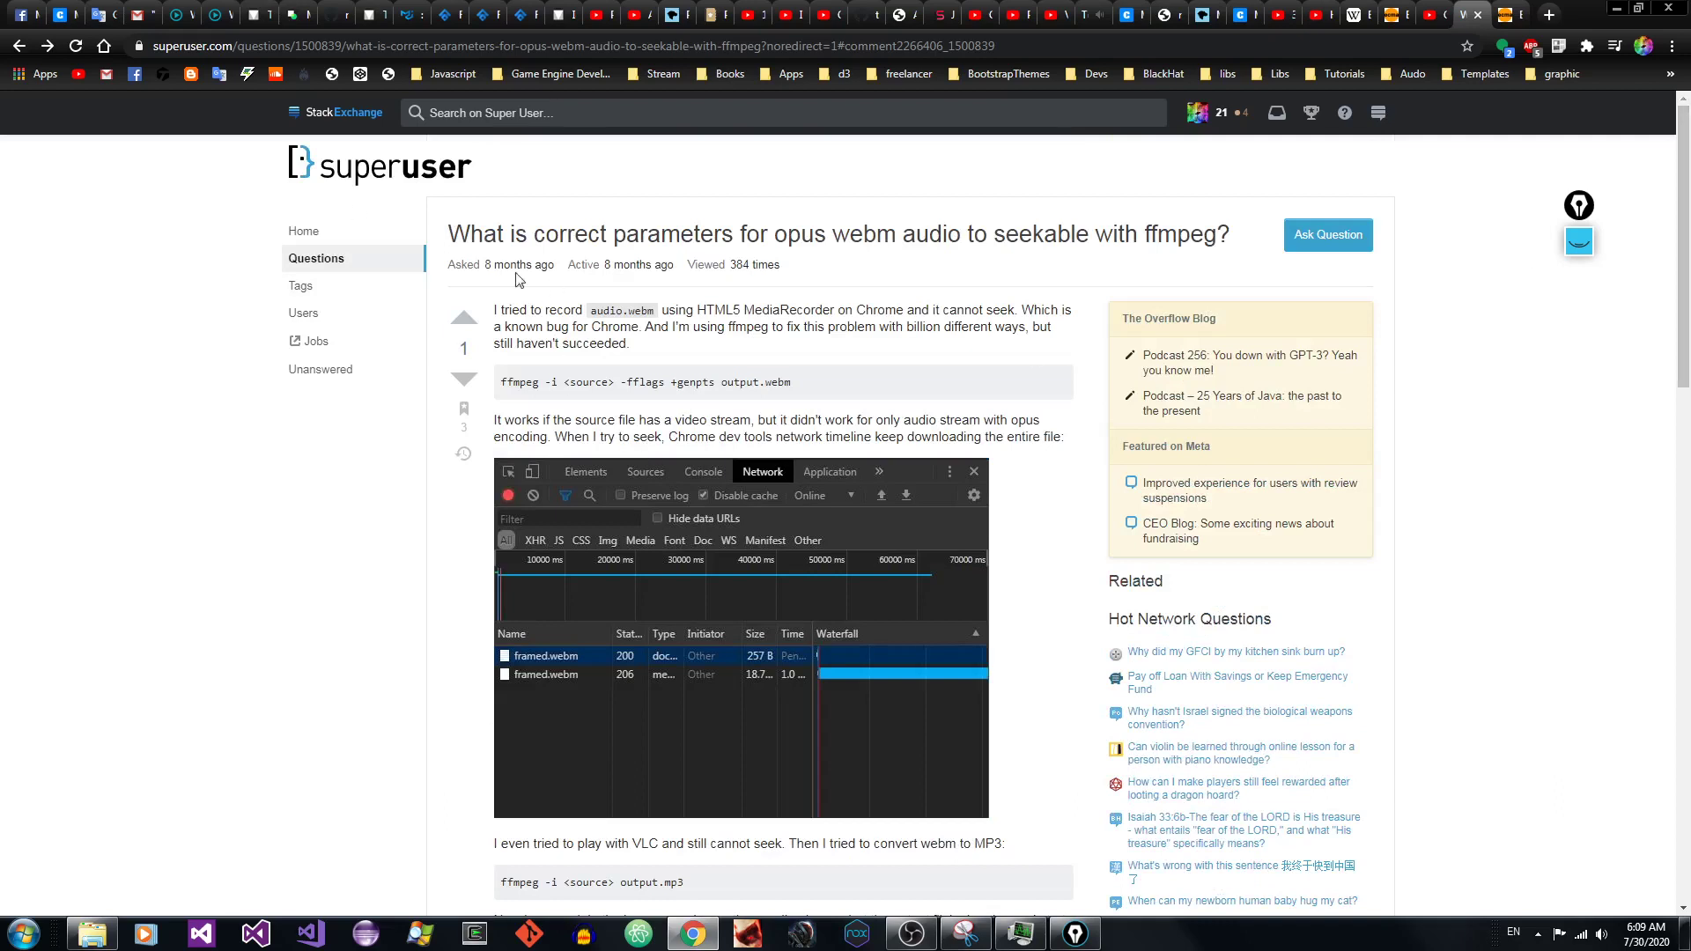
pyautogui.moveTo(538, 384); pyautogui.dragTo(498, 393)
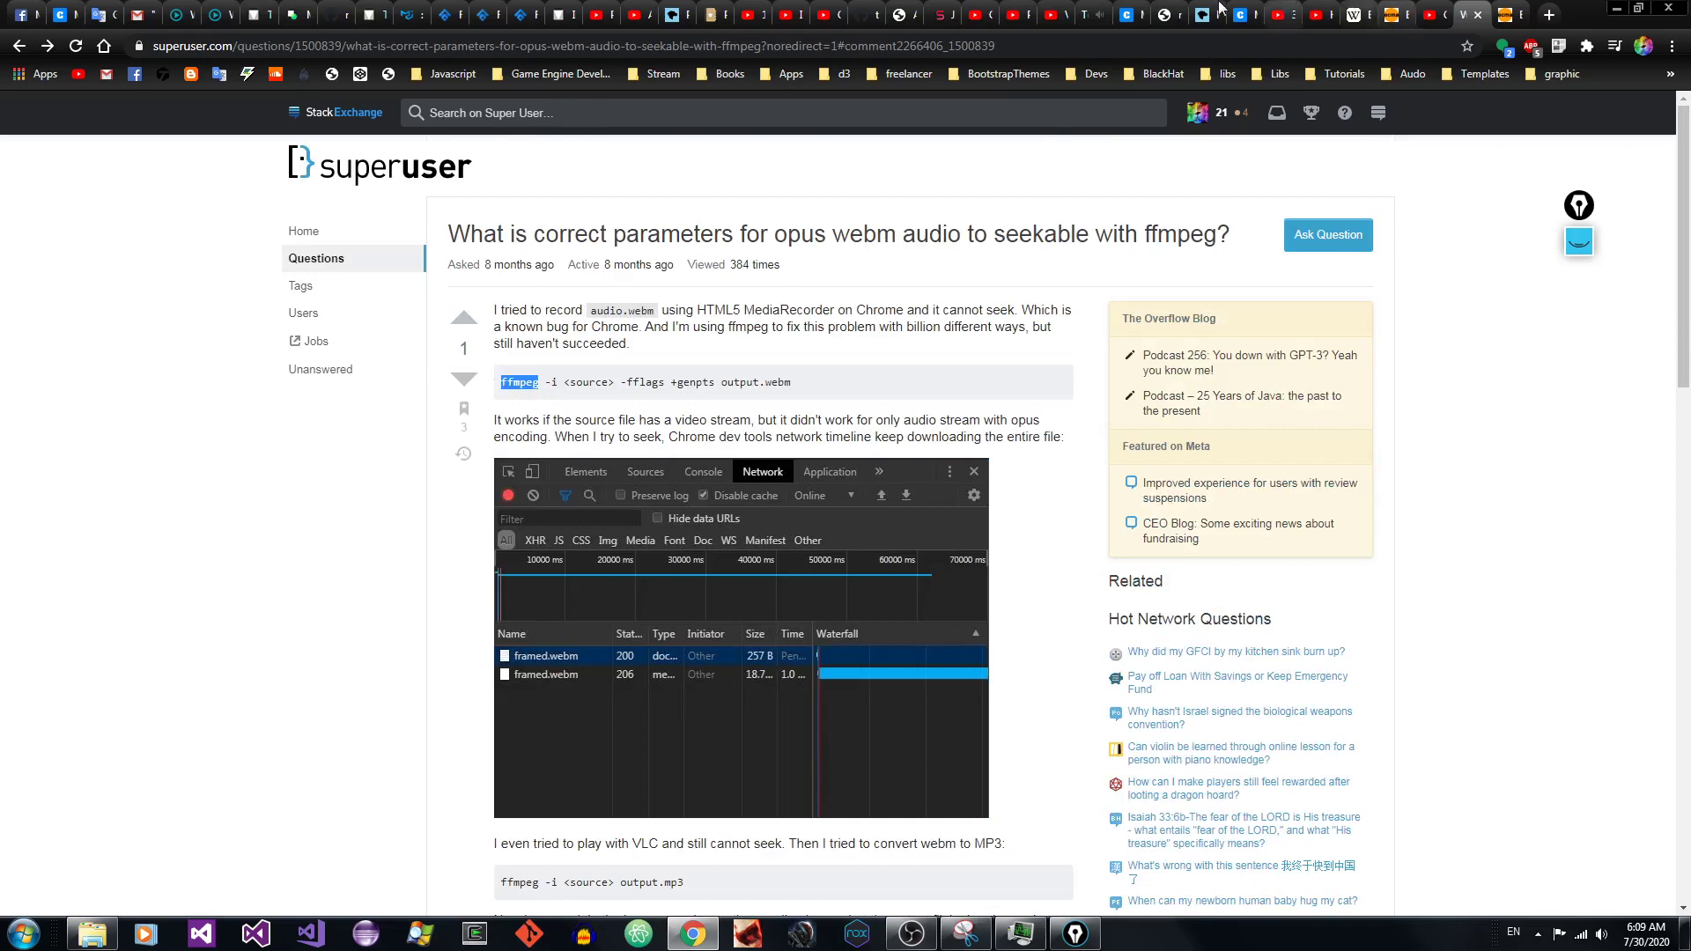
# Step: Suspend Vim in the stream page's terminal and run ffmpeg on the local machine
pyautogui.click(1129, 14)
pyautogui.hotkey('ctrl', 'z')
pyautogui.write('jk')
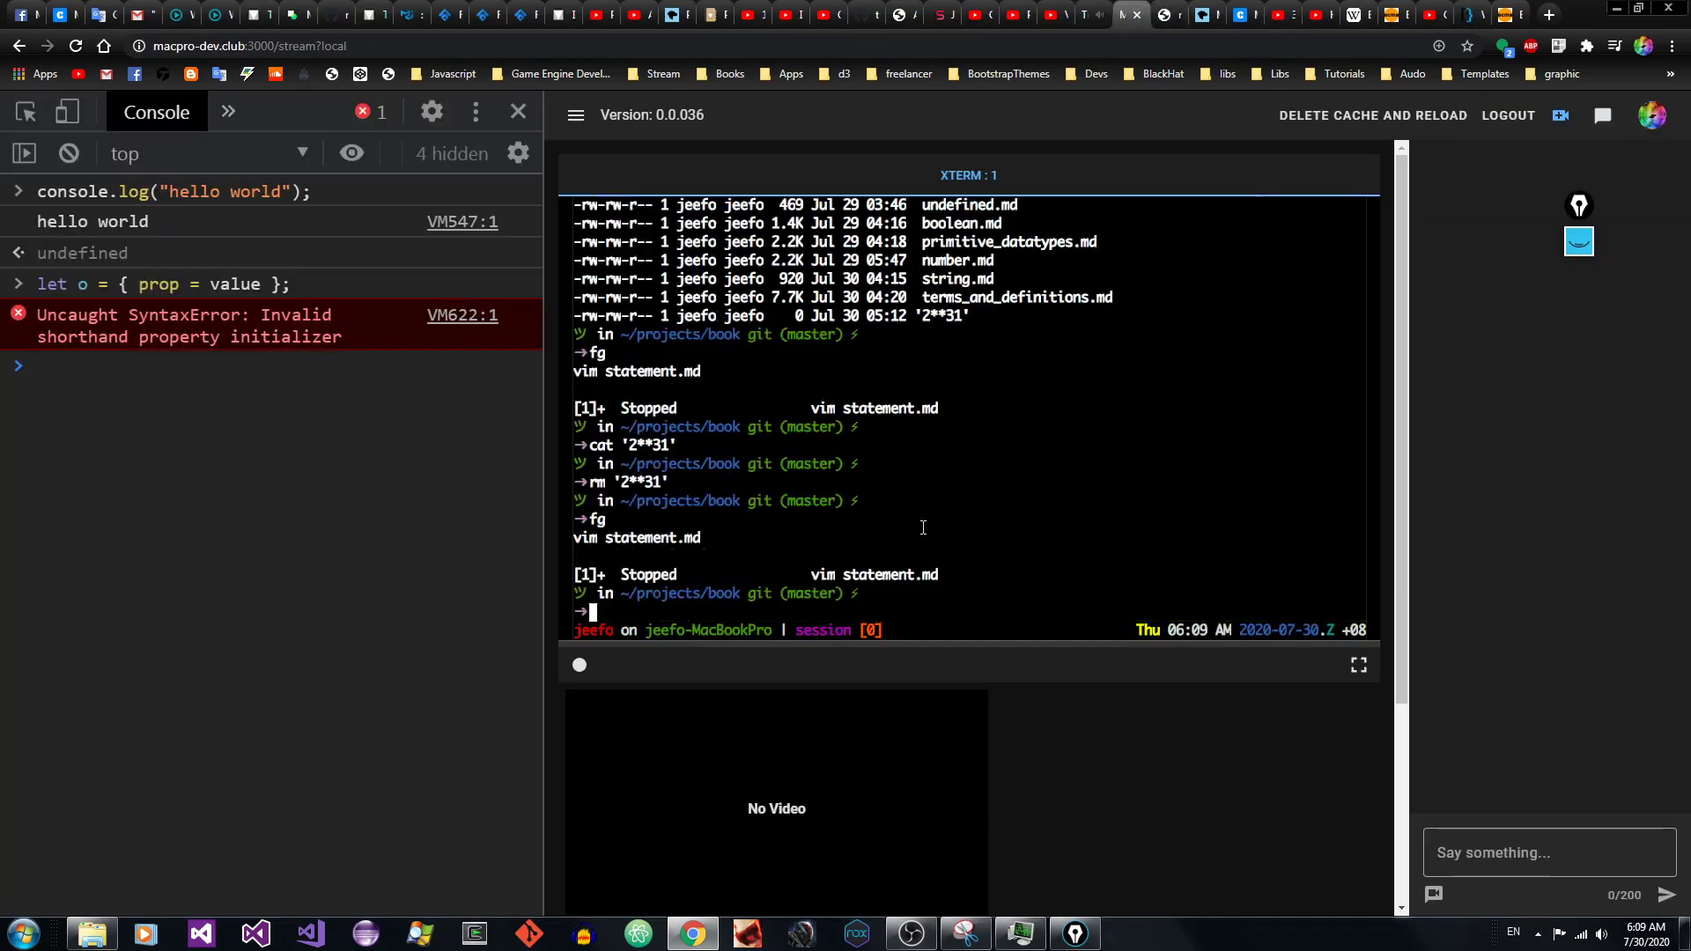
pyautogui.write('ffmpeg')
pyautogui.press('Return')
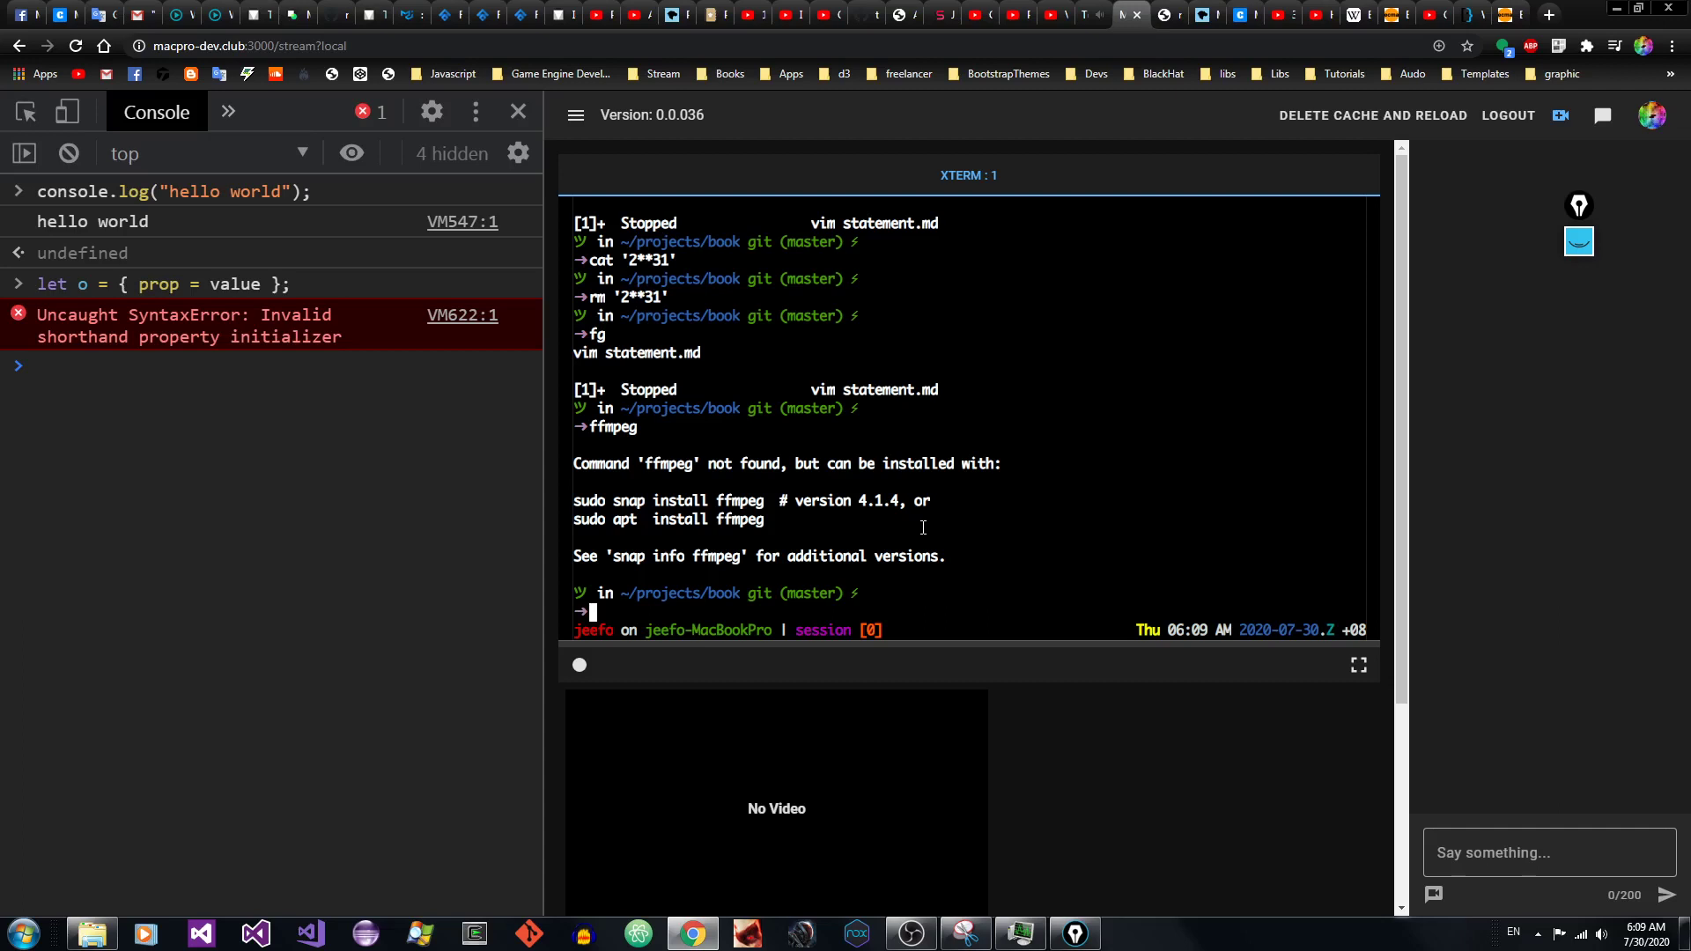
# Step: Connect to the server wmc1 over SSH and run ffmpeg there
pyautogui.write('ssh wmc1')
pyautogui.press('Return')
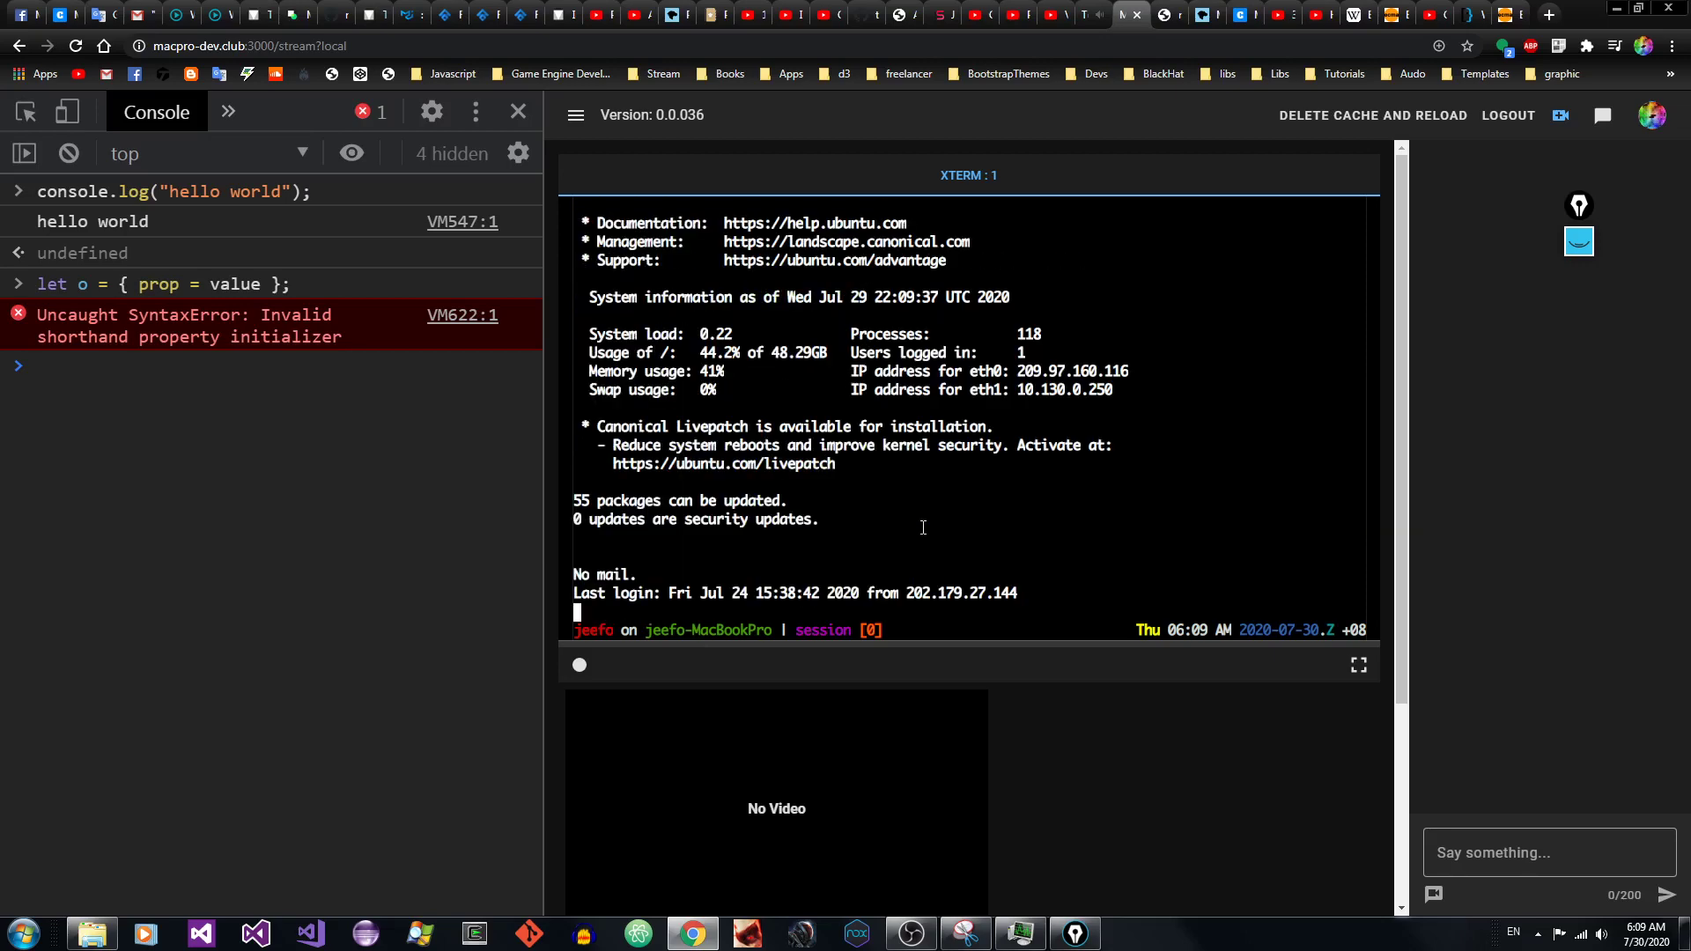
pyautogui.write('ffmpeg')
pyautogui.press('Return')
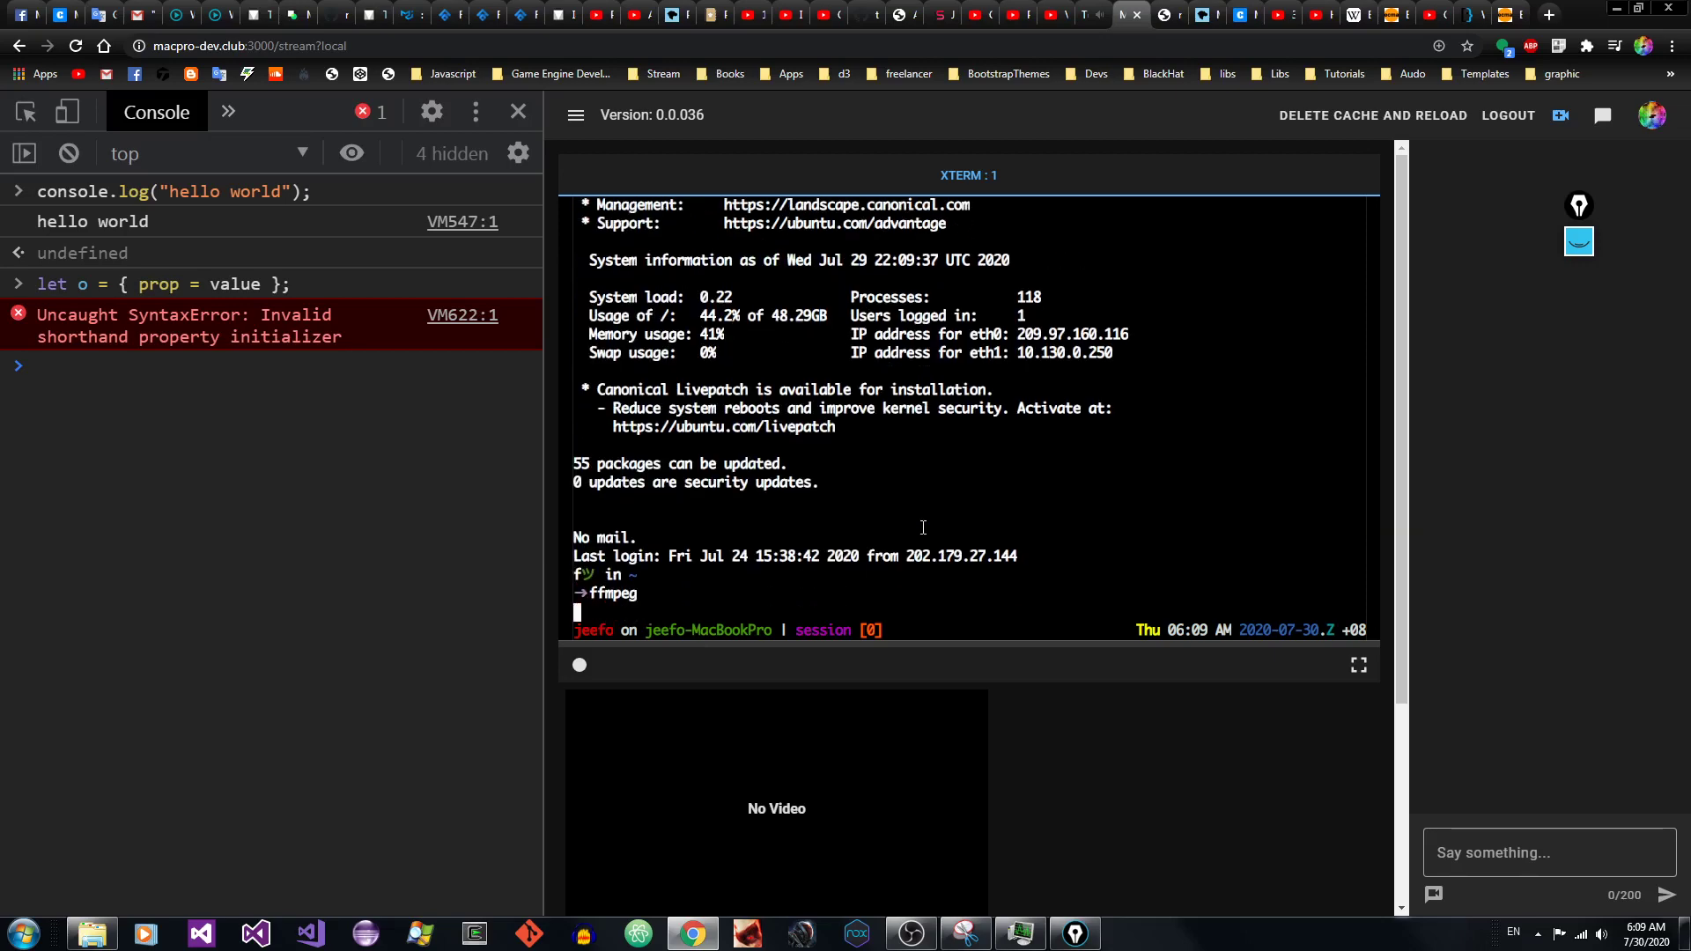
# Step: Examine the terminal history around the server login and the ffmpeg usage output in tmux copy mode
pyautogui.hotkey('ctrl', 'b')
pyautogui.press('[')
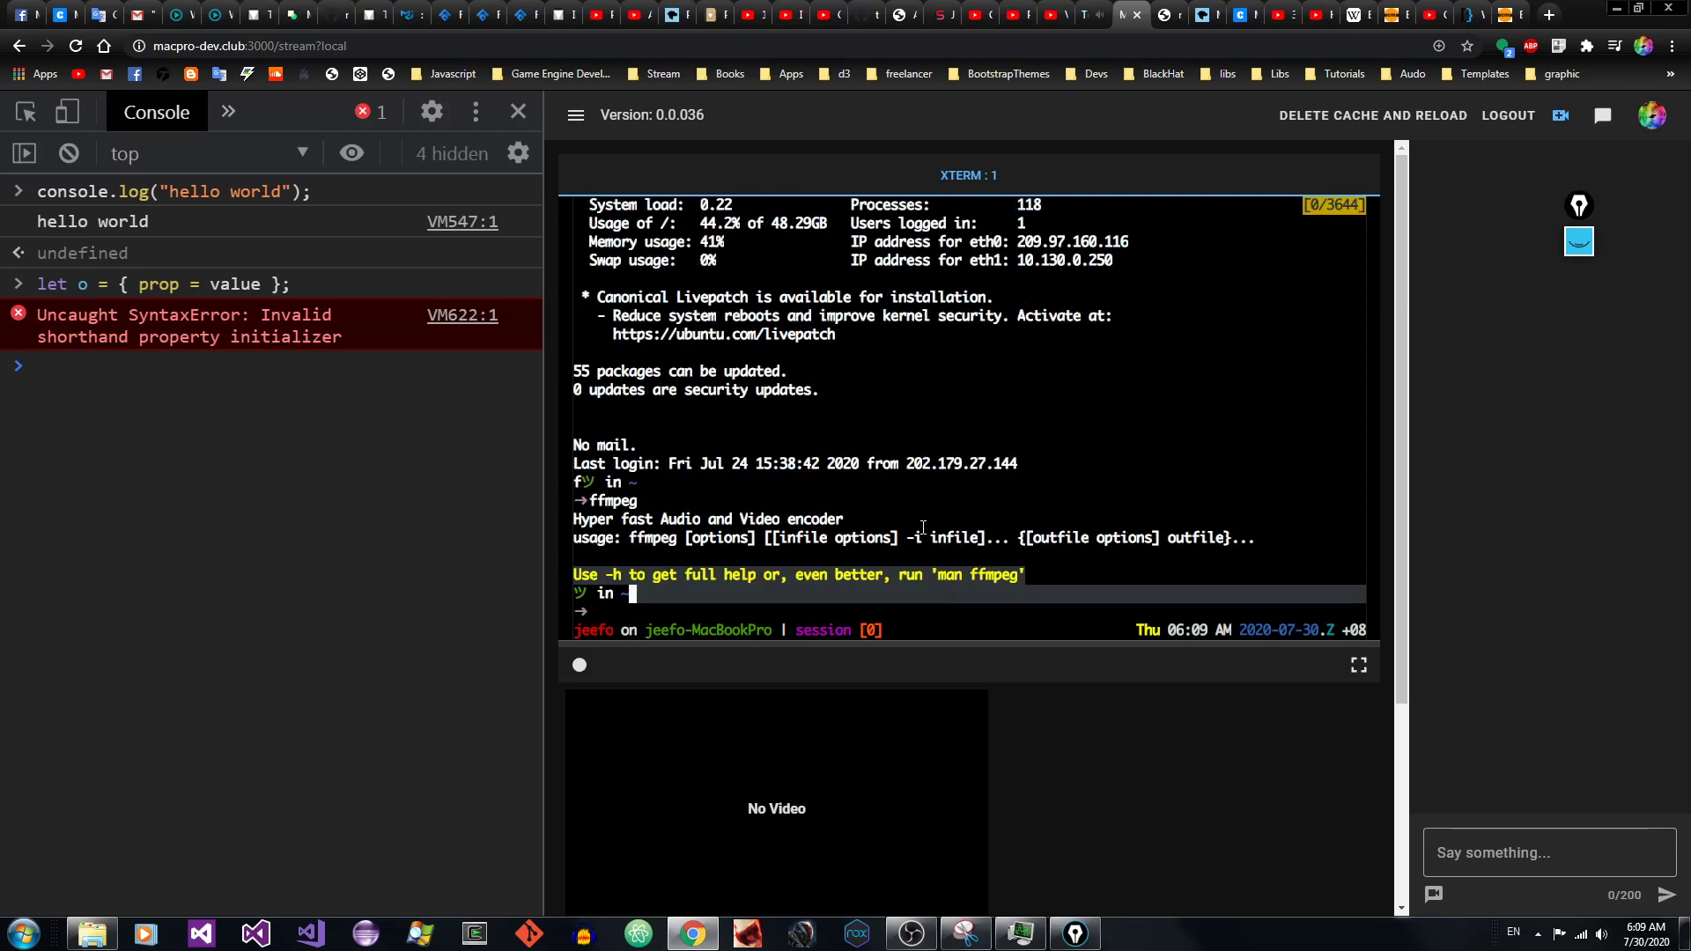
pyautogui.press('Up')
pyautogui.press('Up')
pyautogui.press('Up')
pyautogui.press('Up')
pyautogui.press('Up')
pyautogui.press('Up')
pyautogui.press('Up')
pyautogui.press('Up')
pyautogui.press('Up')
pyautogui.press('Up')
pyautogui.press('Up')
pyautogui.press('Up')
pyautogui.press('Up')
pyautogui.press('Up')
pyautogui.press('Up')
pyautogui.press('Up')
pyautogui.press('Up')
pyautogui.press('Up')
pyautogui.press('Up')
pyautogui.press('Up')
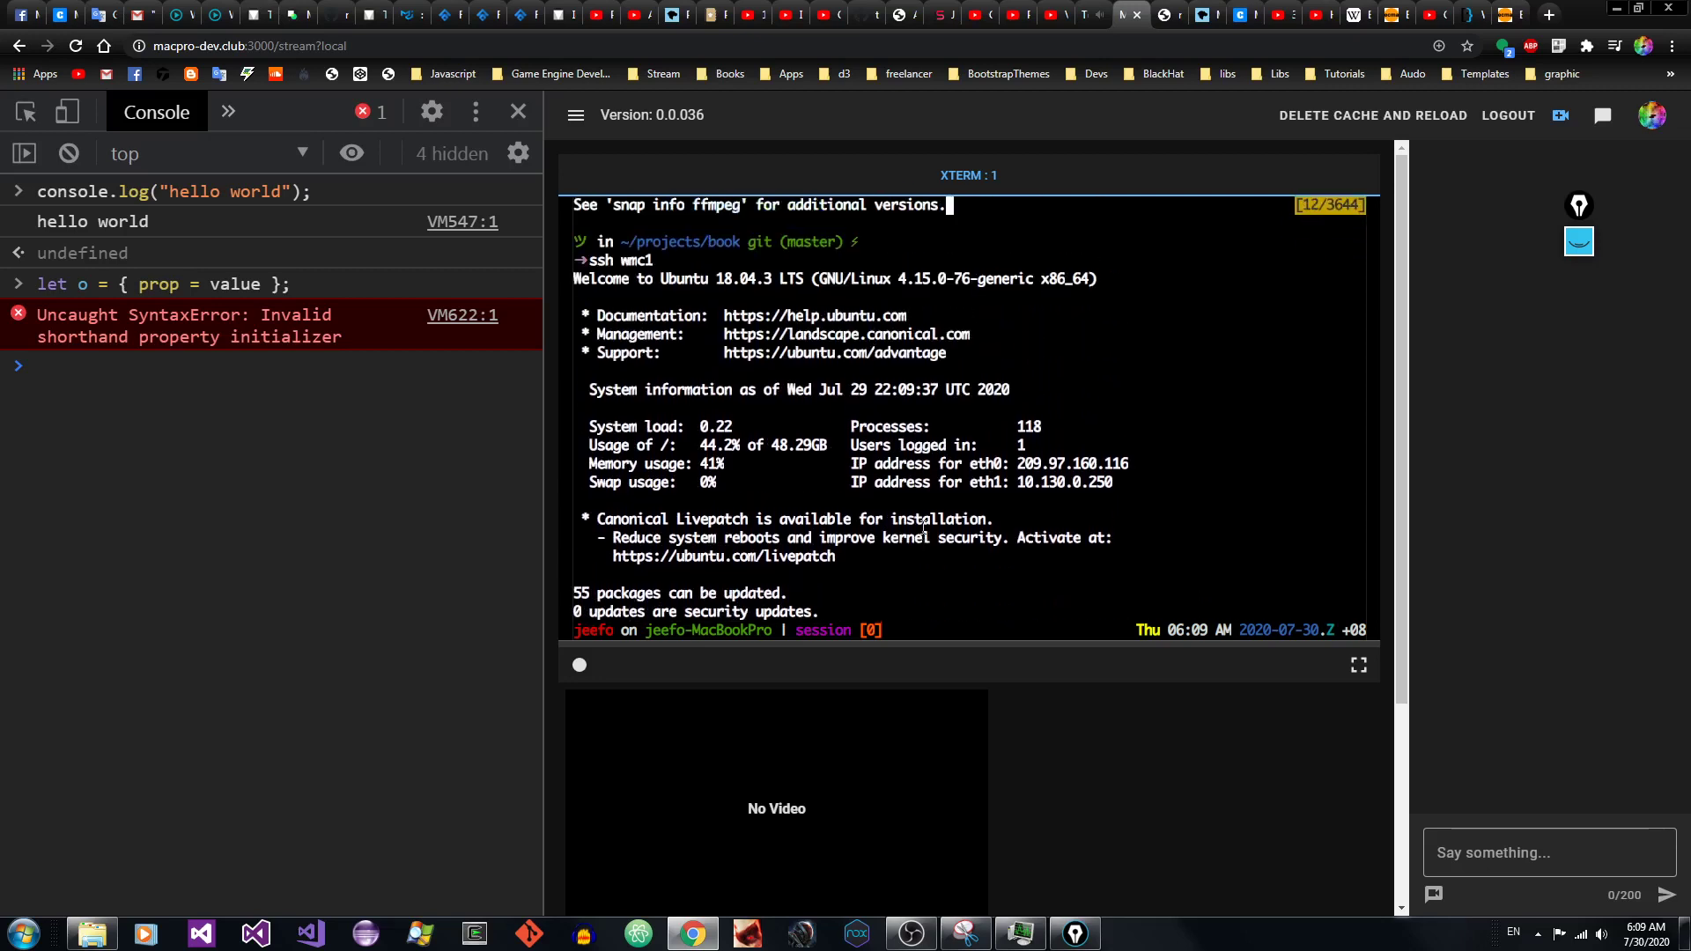
pyautogui.press('Down')
pyautogui.press('Down')
pyautogui.press('Down')
pyautogui.press('Down')
pyautogui.press('Down')
pyautogui.press('Down')
pyautogui.press('Down')
pyautogui.press('Up')
pyautogui.press('Down')
pyautogui.press('Down')
pyautogui.press('Down')
pyautogui.press('Down')
pyautogui.press('Down')
pyautogui.press('Down')
pyautogui.press('Down')
pyautogui.press('Down')
pyautogui.press('Down')
pyautogui.press('Down')
pyautogui.press('Down')
pyautogui.press('Down')
pyautogui.press('Down')
pyautogui.press('Down')
pyautogui.press('Down')
pyautogui.press('Down')
pyautogui.press('Down')
pyautogui.press('Down')
pyautogui.press('Down')
pyautogui.press('Down')
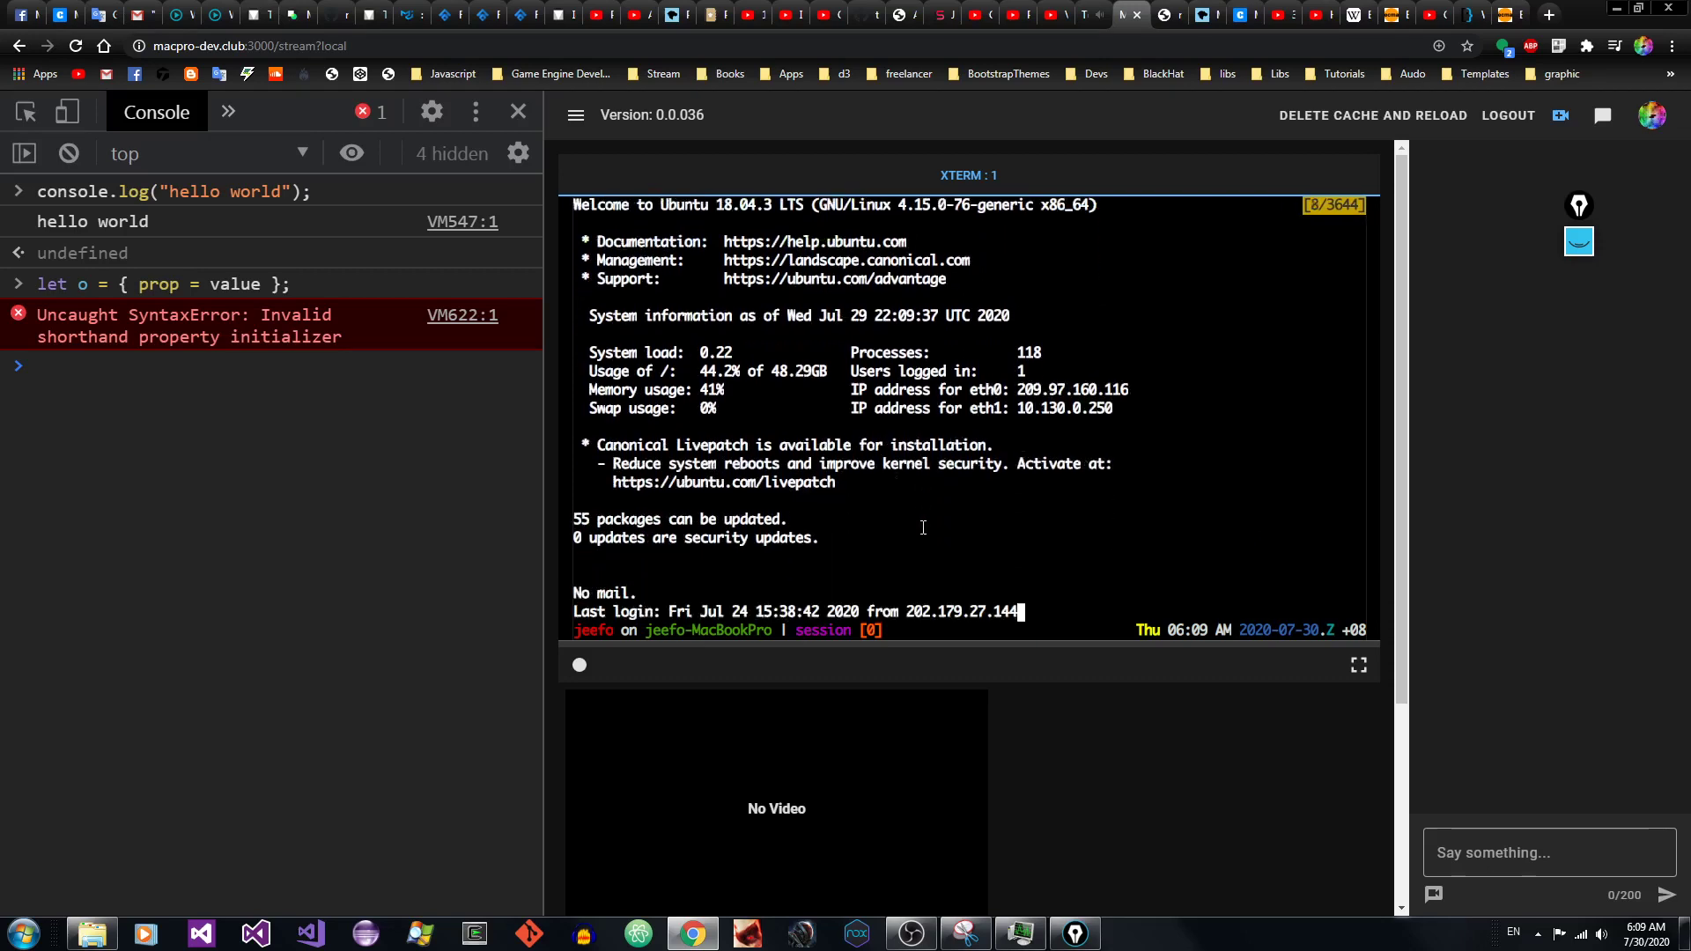
pyautogui.press('Up')
pyautogui.press('Up')
pyautogui.press('Up')
pyautogui.press('Up')
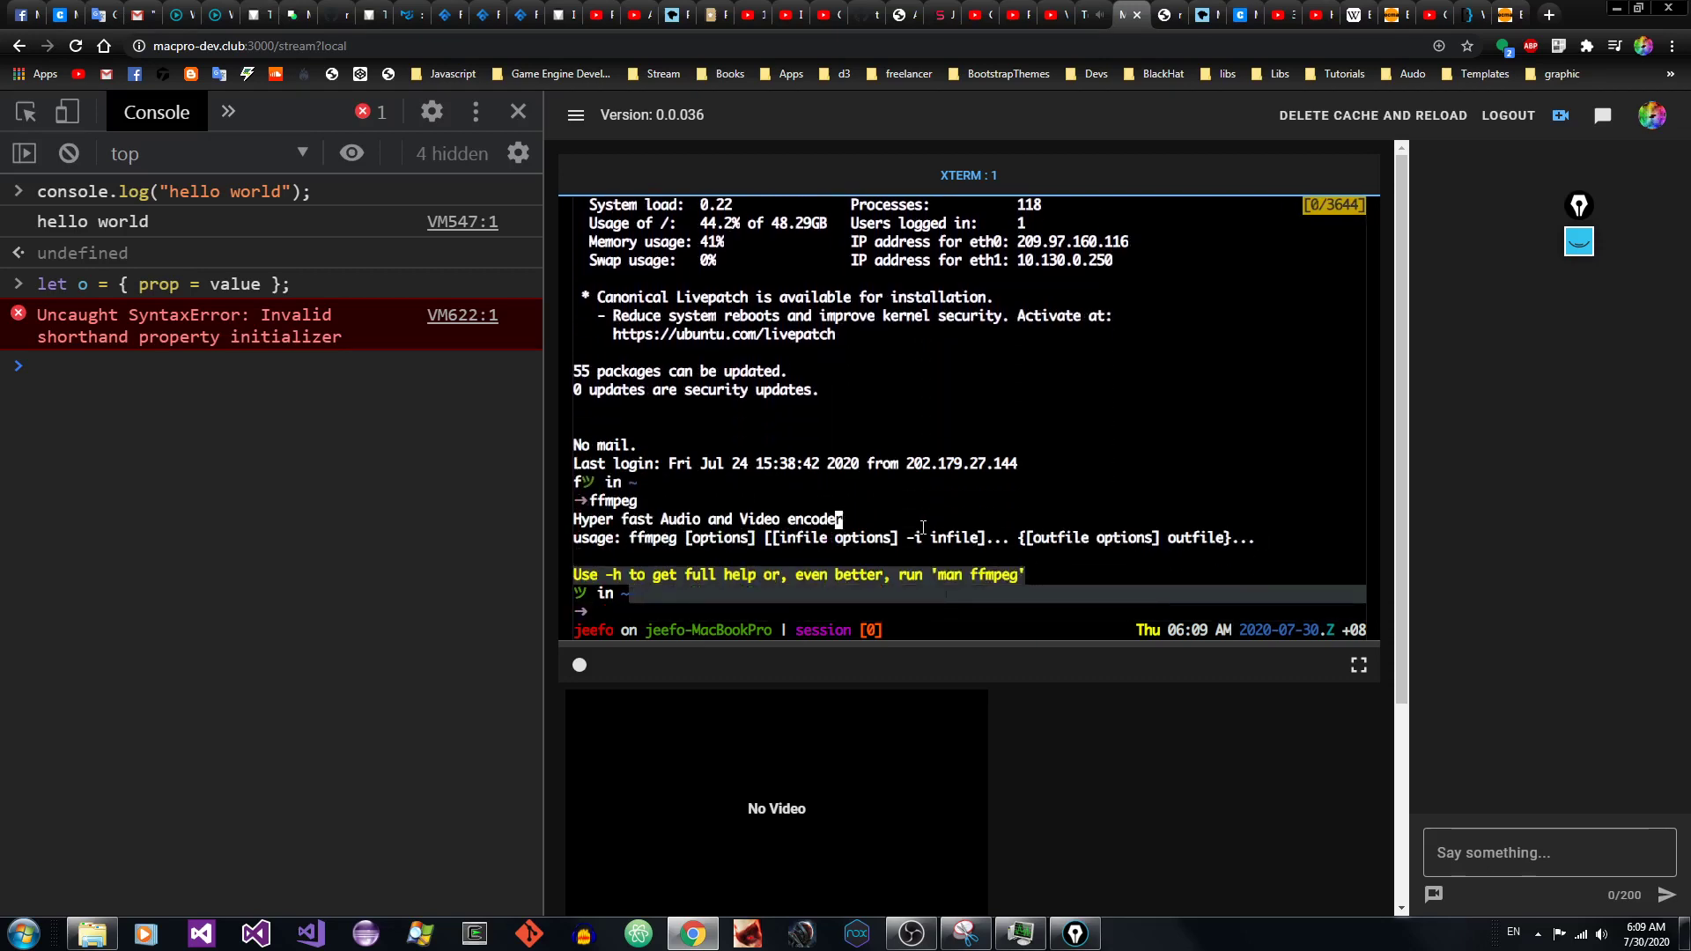
pyautogui.press('Left')
pyautogui.press('Left')
pyautogui.press('Left')
pyautogui.press('Left')
pyautogui.press('Left')
pyautogui.press('Left')
pyautogui.press('Left')
pyautogui.press('Left')
pyautogui.press('Left')
pyautogui.press('Left')
pyautogui.press('Left')
pyautogui.press('Left')
pyautogui.press('Left')
pyautogui.press('Left')
pyautogui.press('Left')
pyautogui.press('Left')
pyautogui.press('Left')
pyautogui.press('Left')
pyautogui.press('Left')
pyautogui.press('Left')
pyautogui.press('Right')
pyautogui.press('Right')
pyautogui.press('Right')
pyautogui.write('qca')
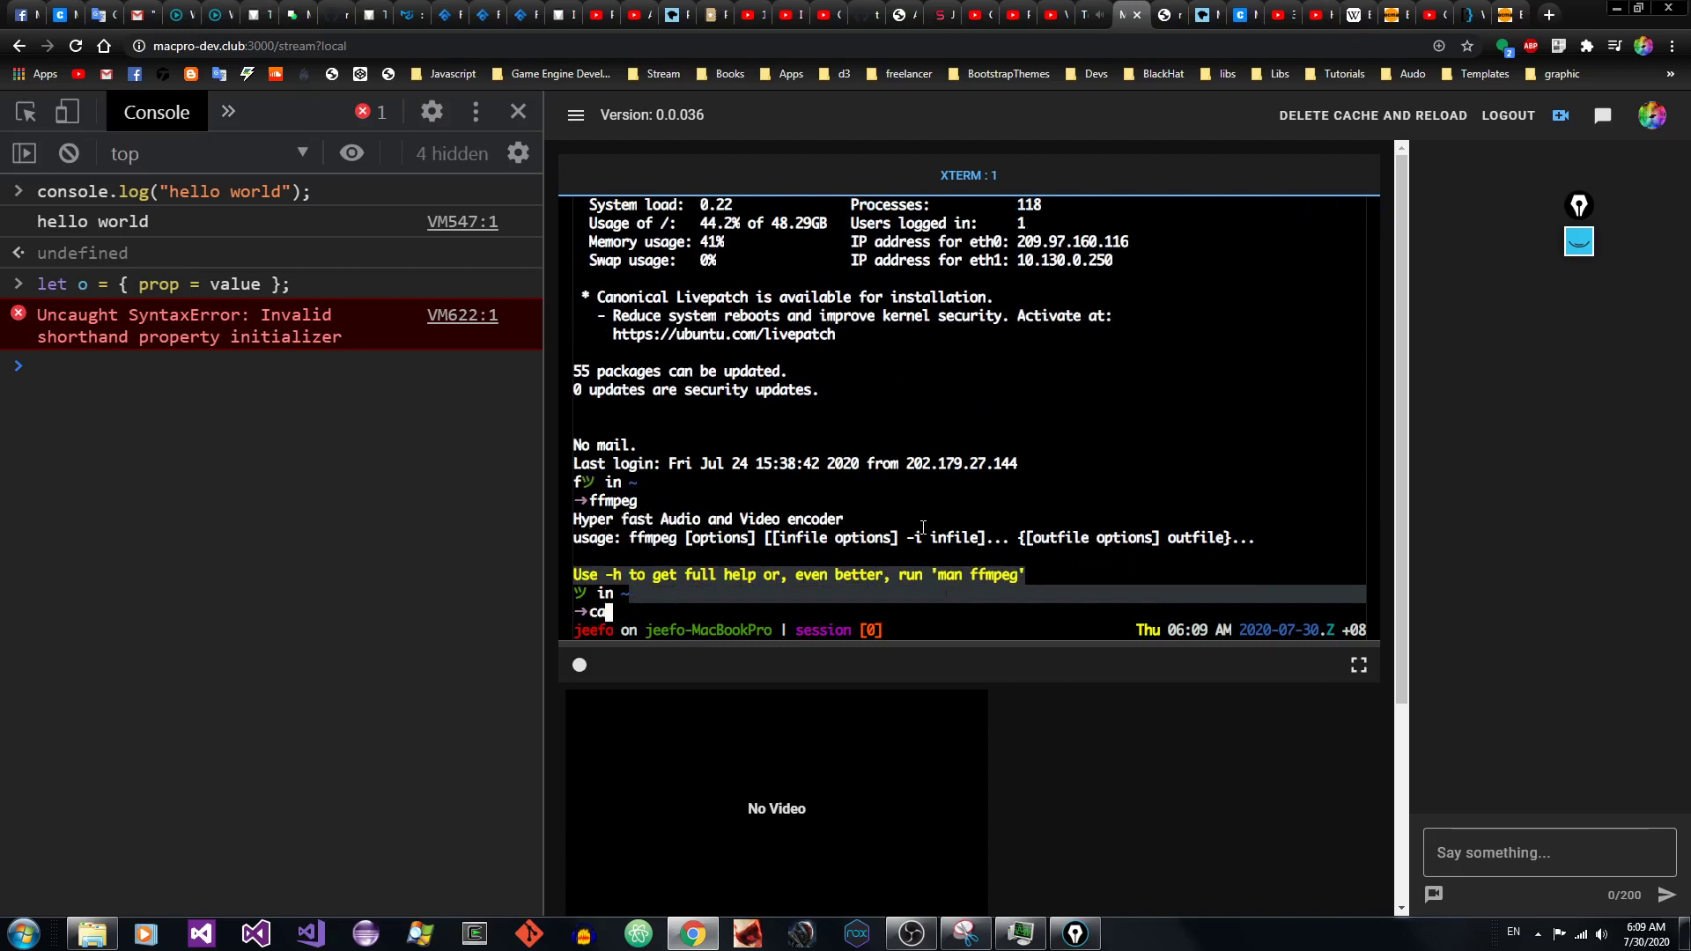
pyautogui.write('t ~/.')
pyautogui.write('f')
pyautogui.press('Tab')
pyautogui.press('BackSpace')
pyautogui.press('BackSpace')
pyautogui.press('BackSpace')
pyautogui.press('BackSpace')
pyautogui.press('BackSpace')
pyautogui.press('BackSpace')
pyautogui.press('BackSpace')
pyautogui.press('BackSpace')
pyautogui.press('BackSpace')
pyautogui.press('BackSpace')
pyautogui.press('BackSpace')
pyautogui.press('BackSpace')
pyautogui.press('BackSpace')
pyautogui.press('BackSpace')
# Step: Run ffmpeg -b on the server and log out of the SSH session
pyautogui.press('Up')
pyautogui.write('-b')
pyautogui.press('Return')
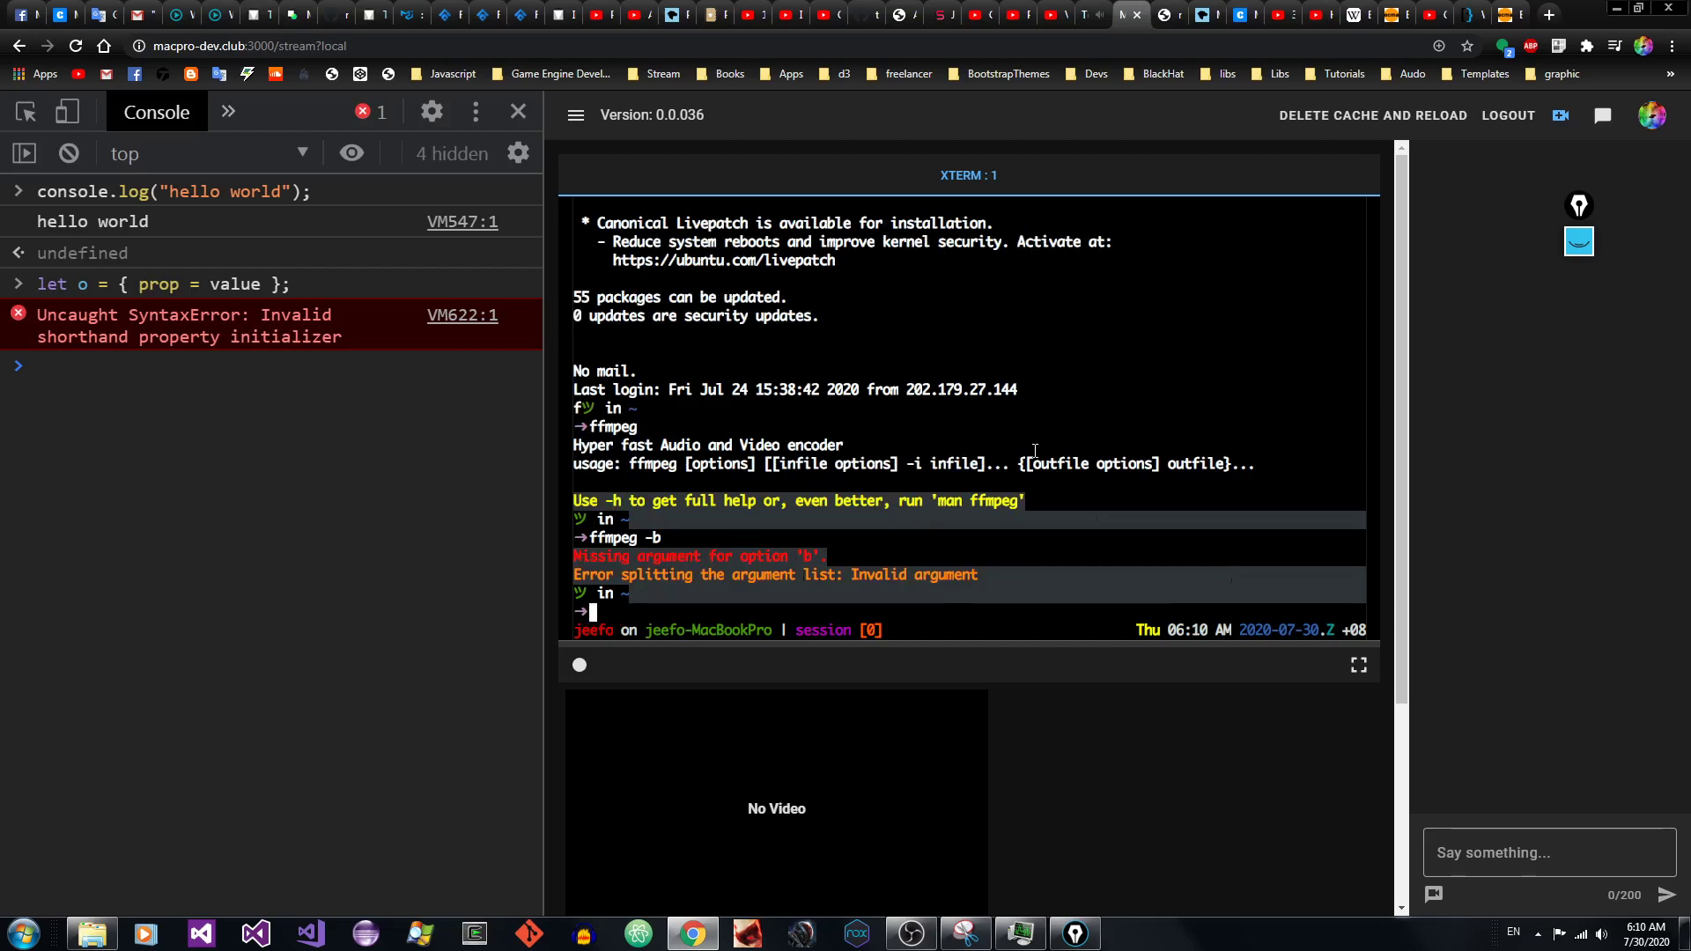
pyautogui.hotkey('ctrl', 'd')
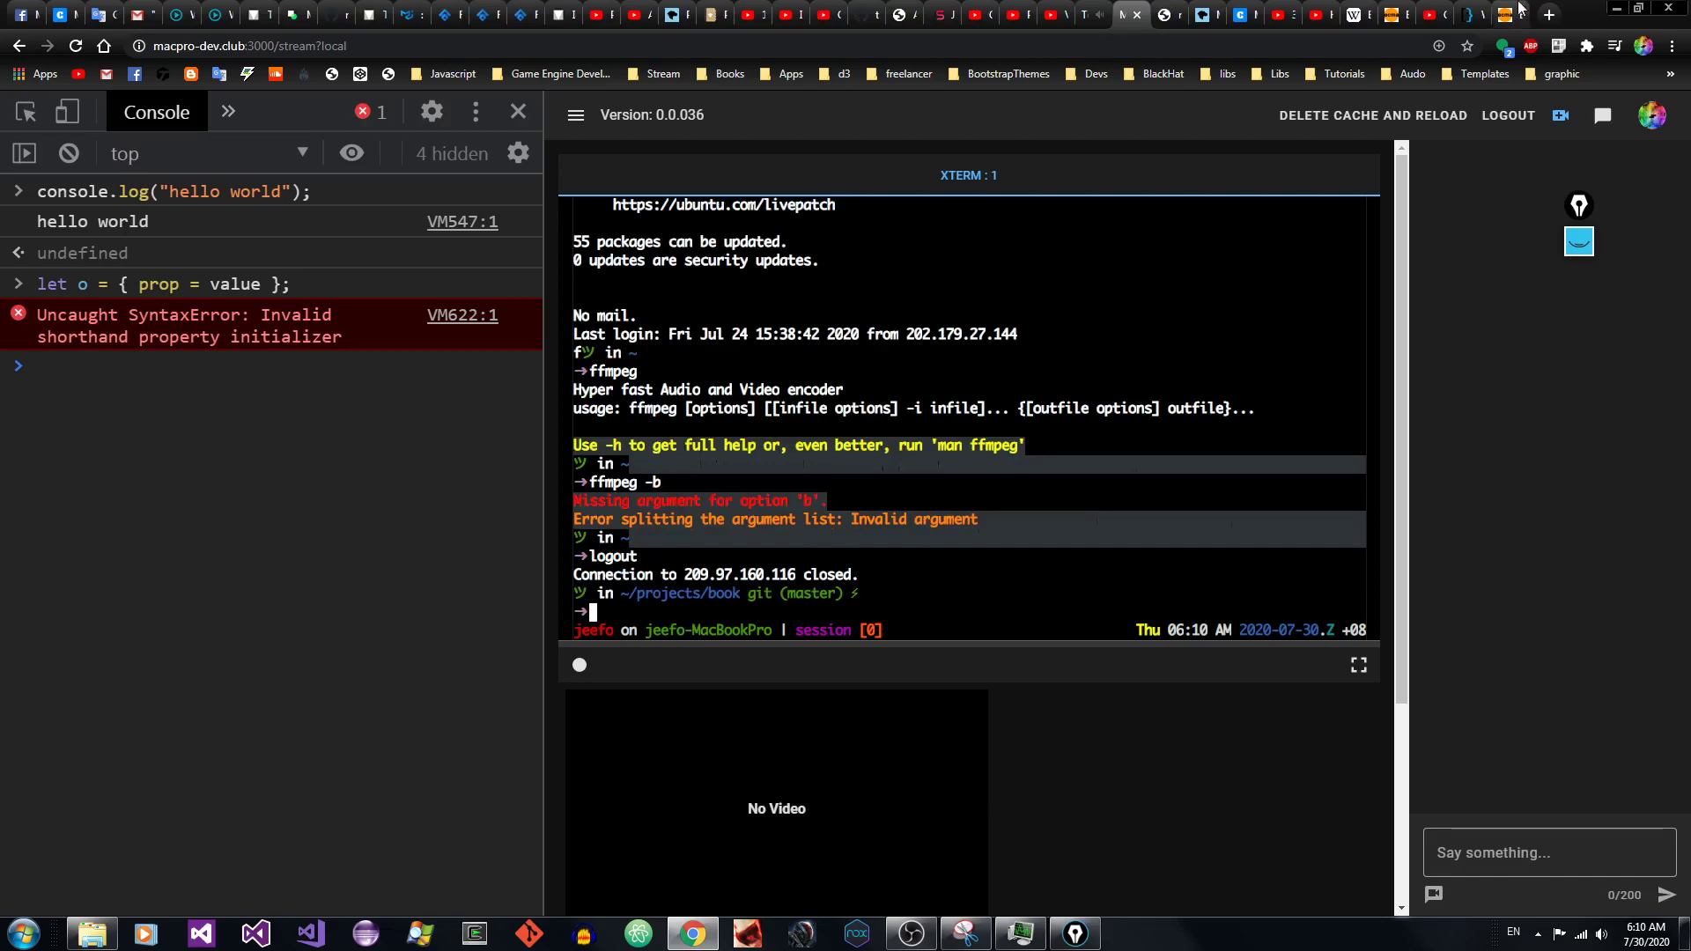
# Step: Search the ECMAScript 6.0 specification page at Object Initializer for "parameter"
pyautogui.click(1469, 14)
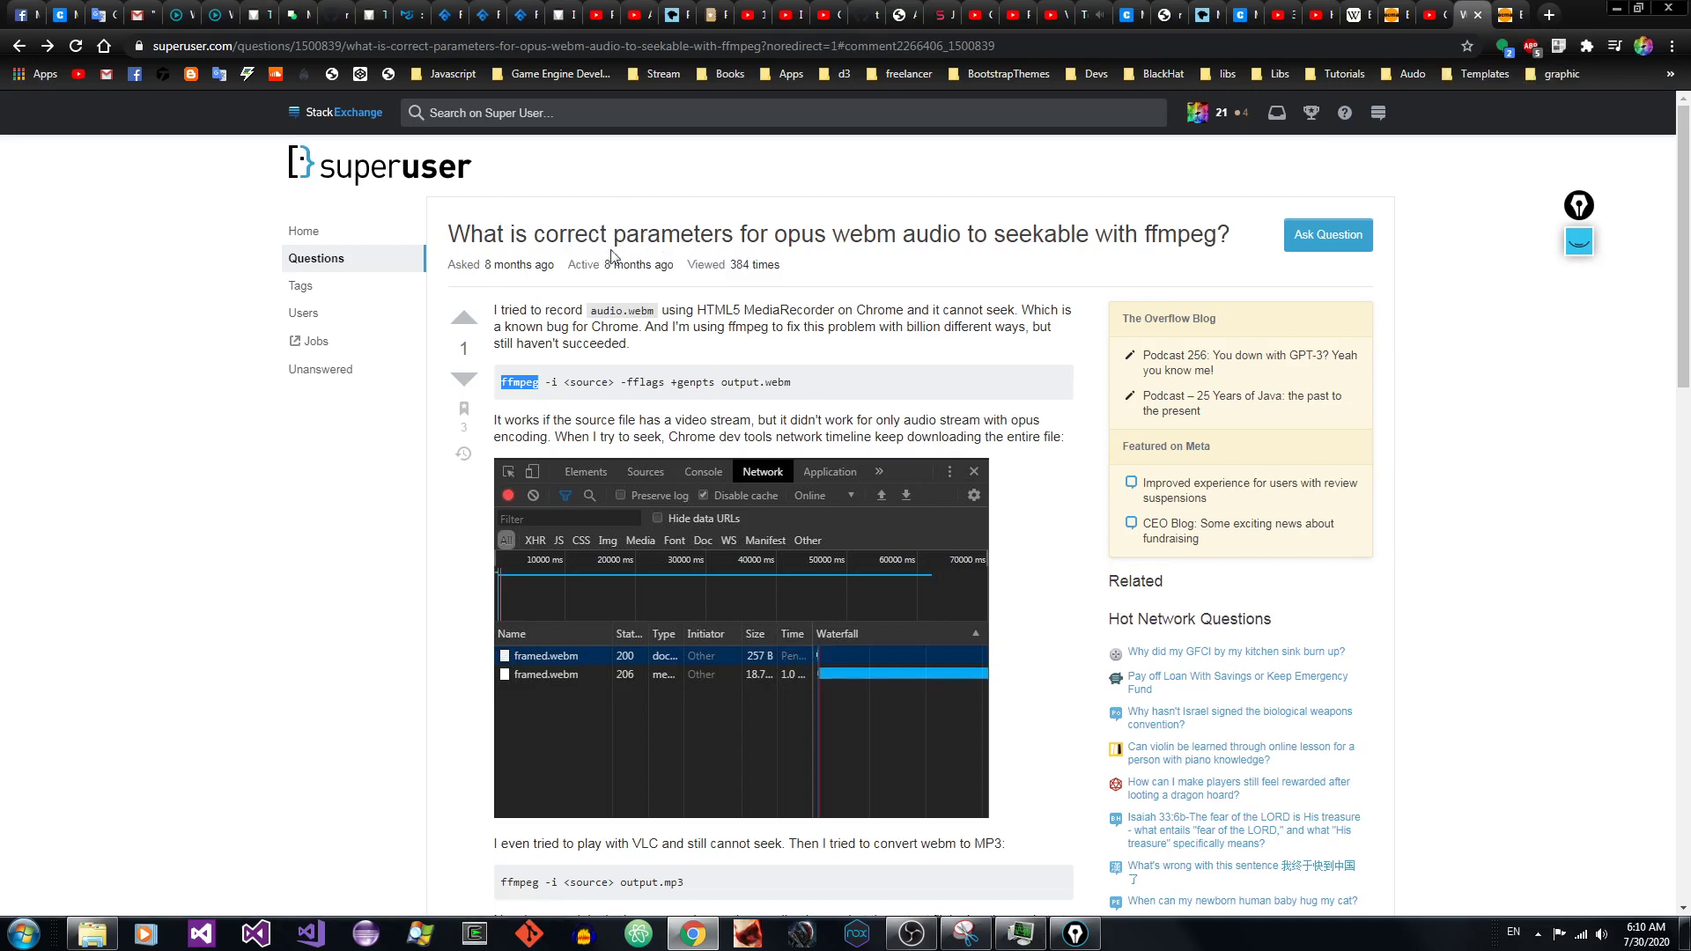
pyautogui.click(1517, 8)
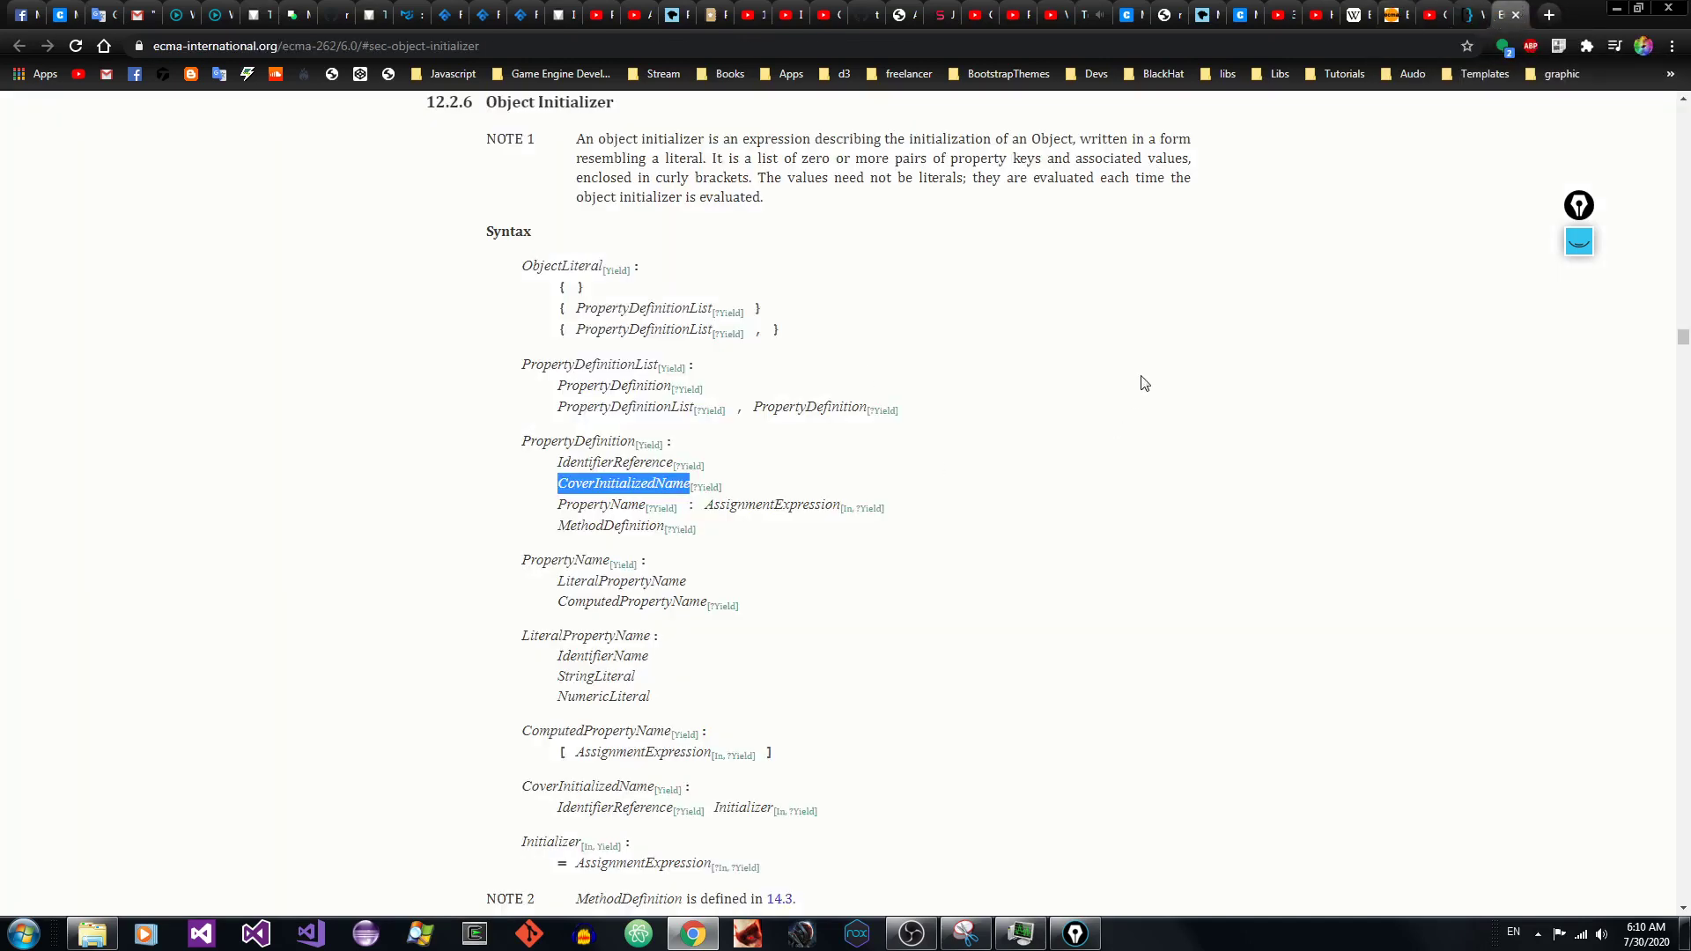
pyautogui.hotkey('ctrl', 'f')
pyautogui.write('parameter')
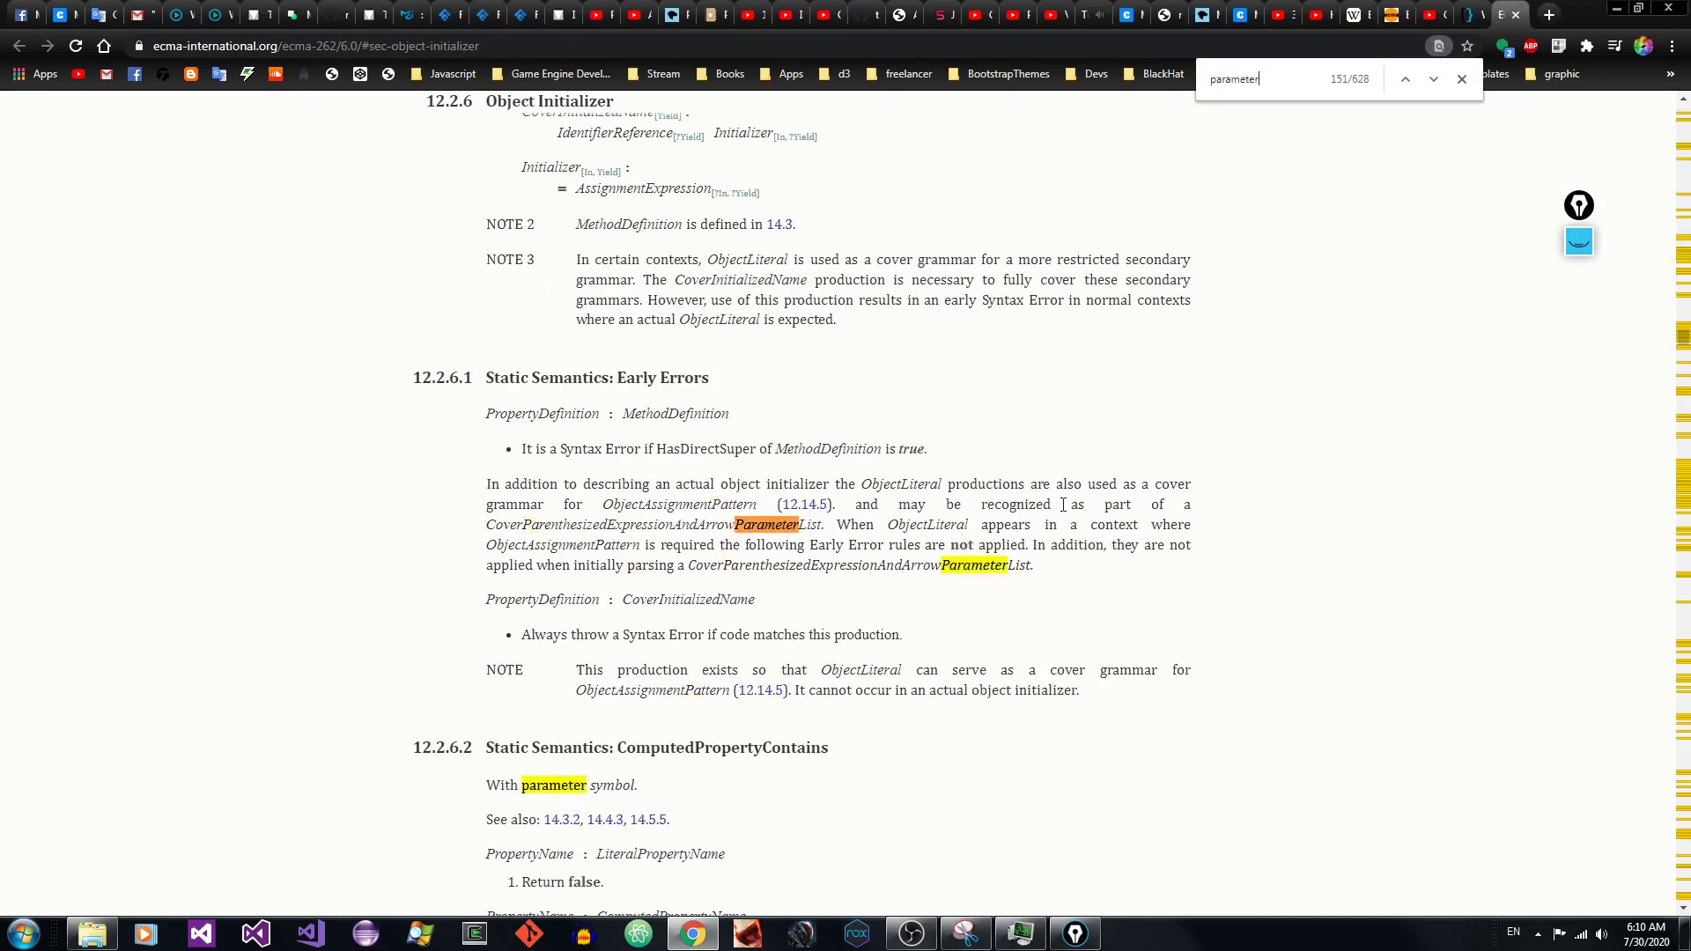
# Step: Return to the Super User ffmpeg question and look over its title and content again
pyautogui.click(1466, 14)
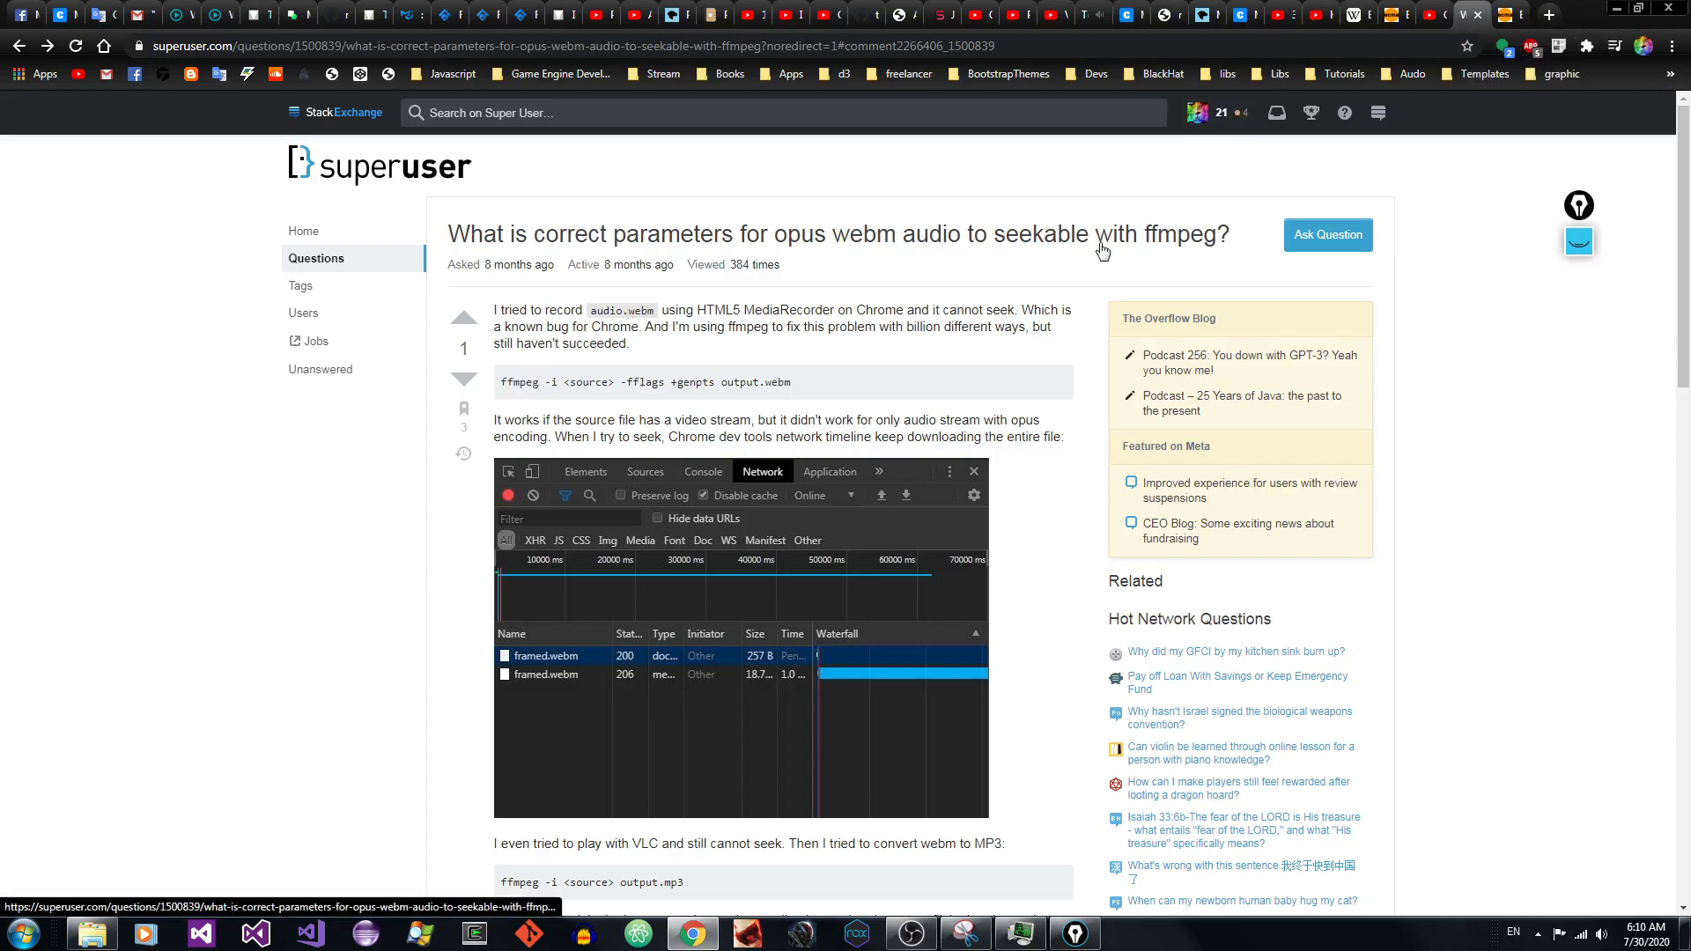
pyautogui.scroll(-4, 1684, 243)
pyautogui.moveTo(1684, 243); pyautogui.dragTo(1684, 141)
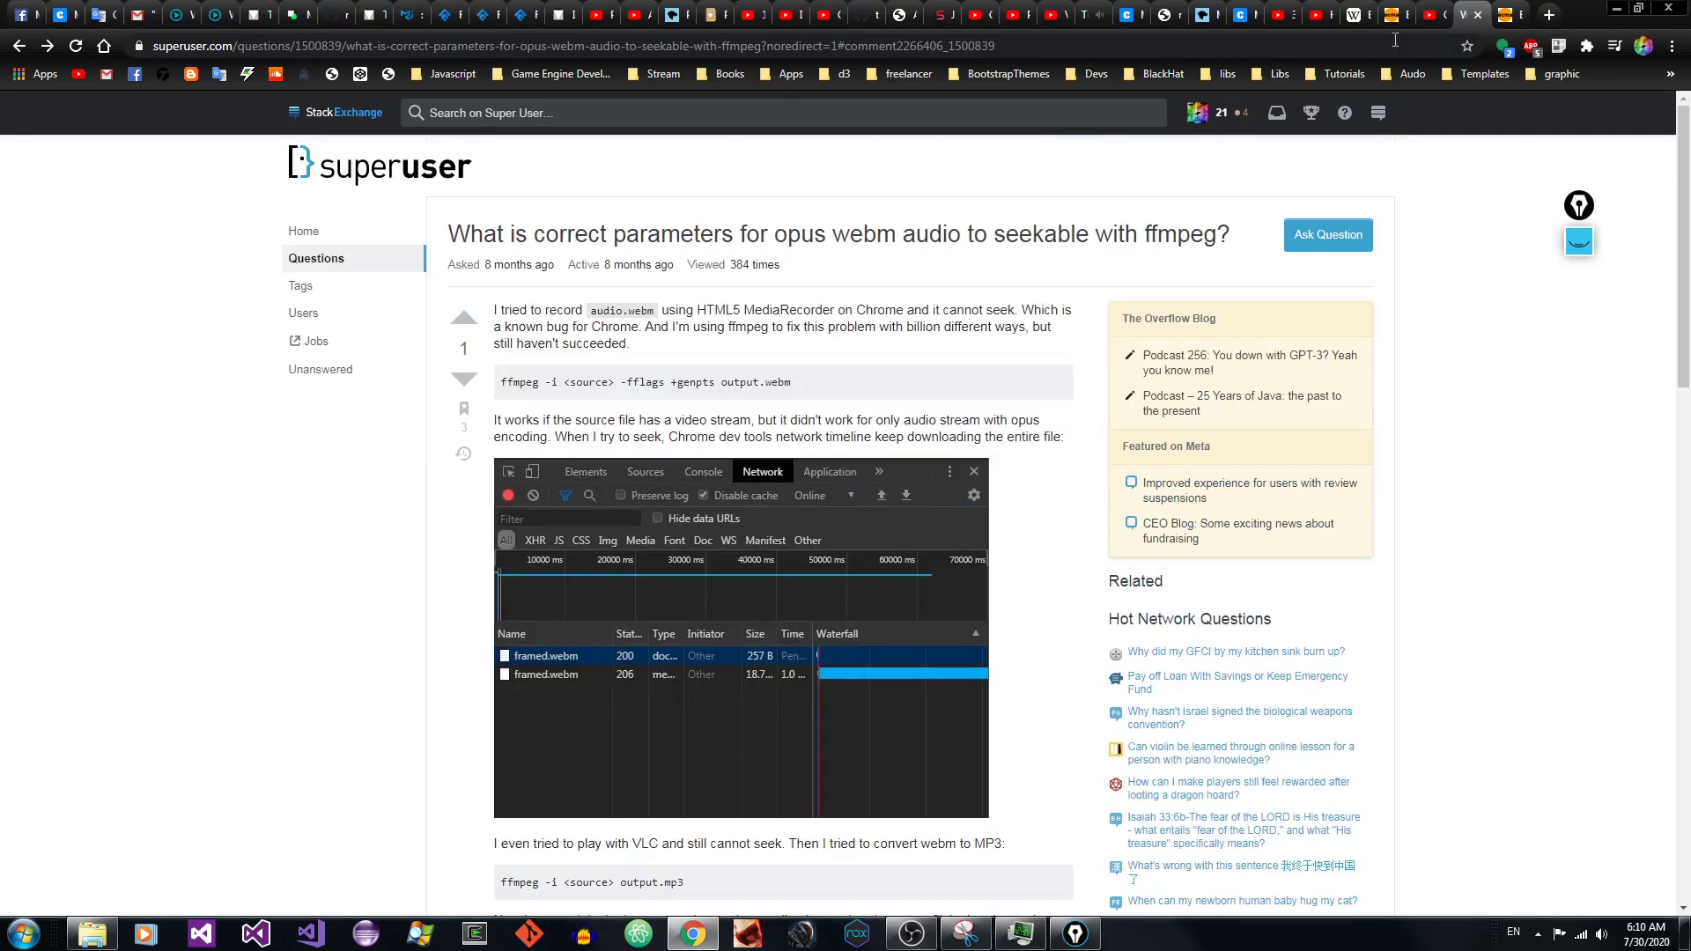
# Step: Check the operator definition in the stream page's terminal notes, highlighting the first four words of its opening line
pyautogui.click(1123, 11)
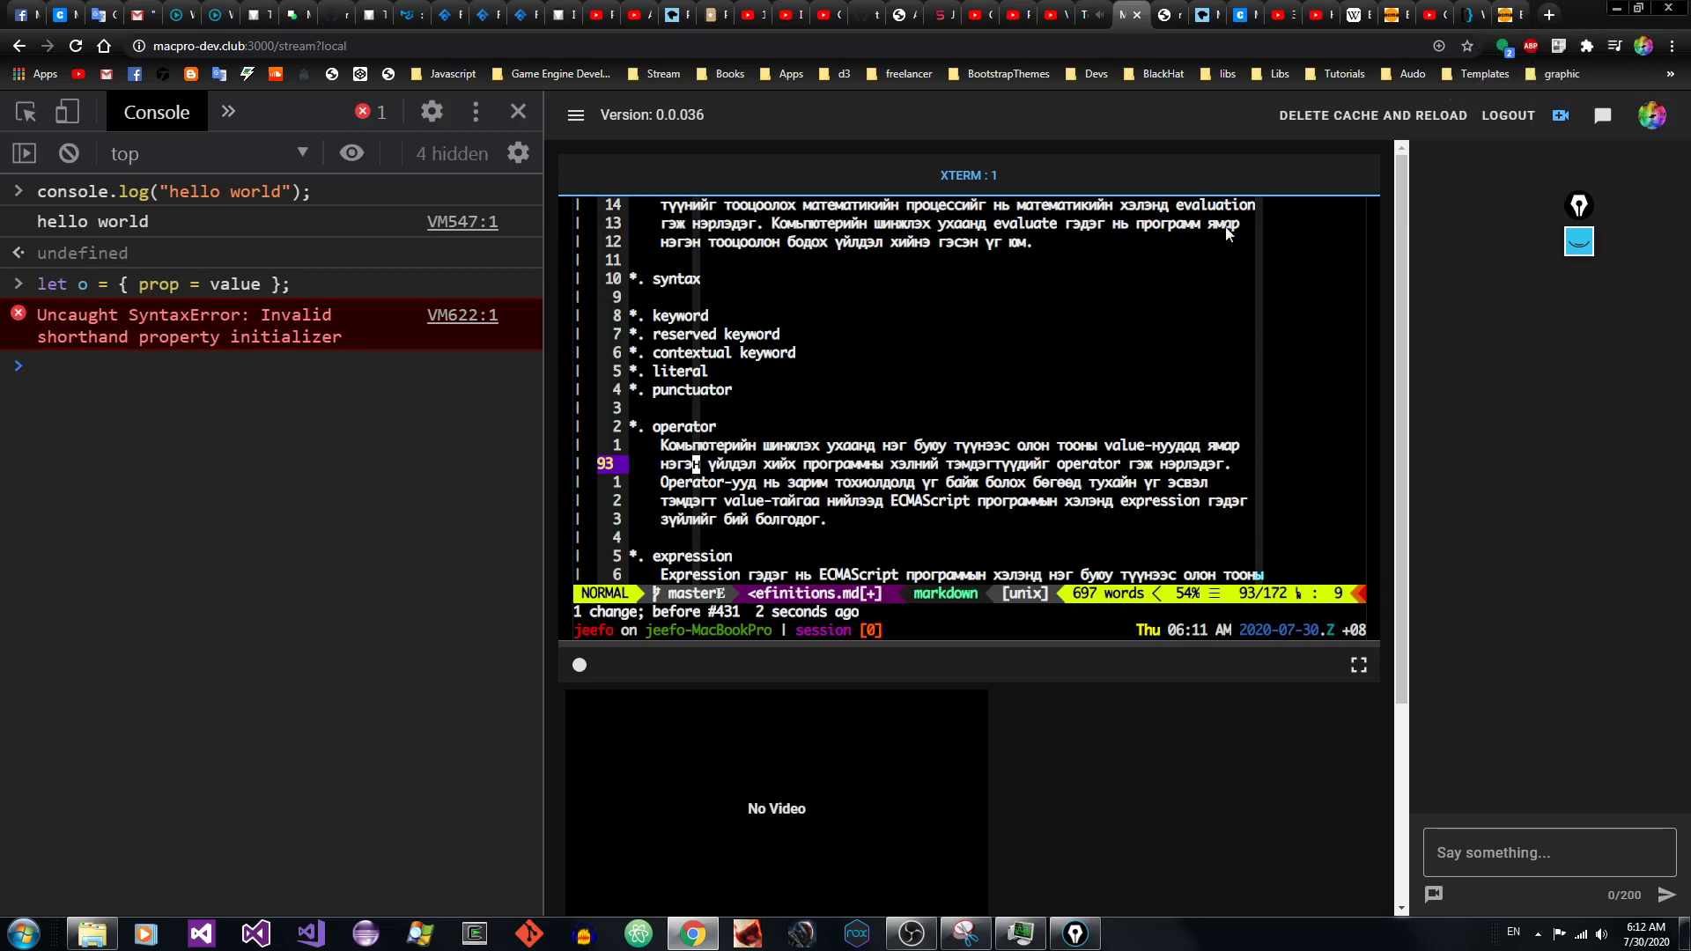
pyautogui.press('k')
pyautogui.press('^')
pyautogui.press('v')
pyautogui.press('e')
pyautogui.press('e')
pyautogui.press('e')
pyautogui.press('e')
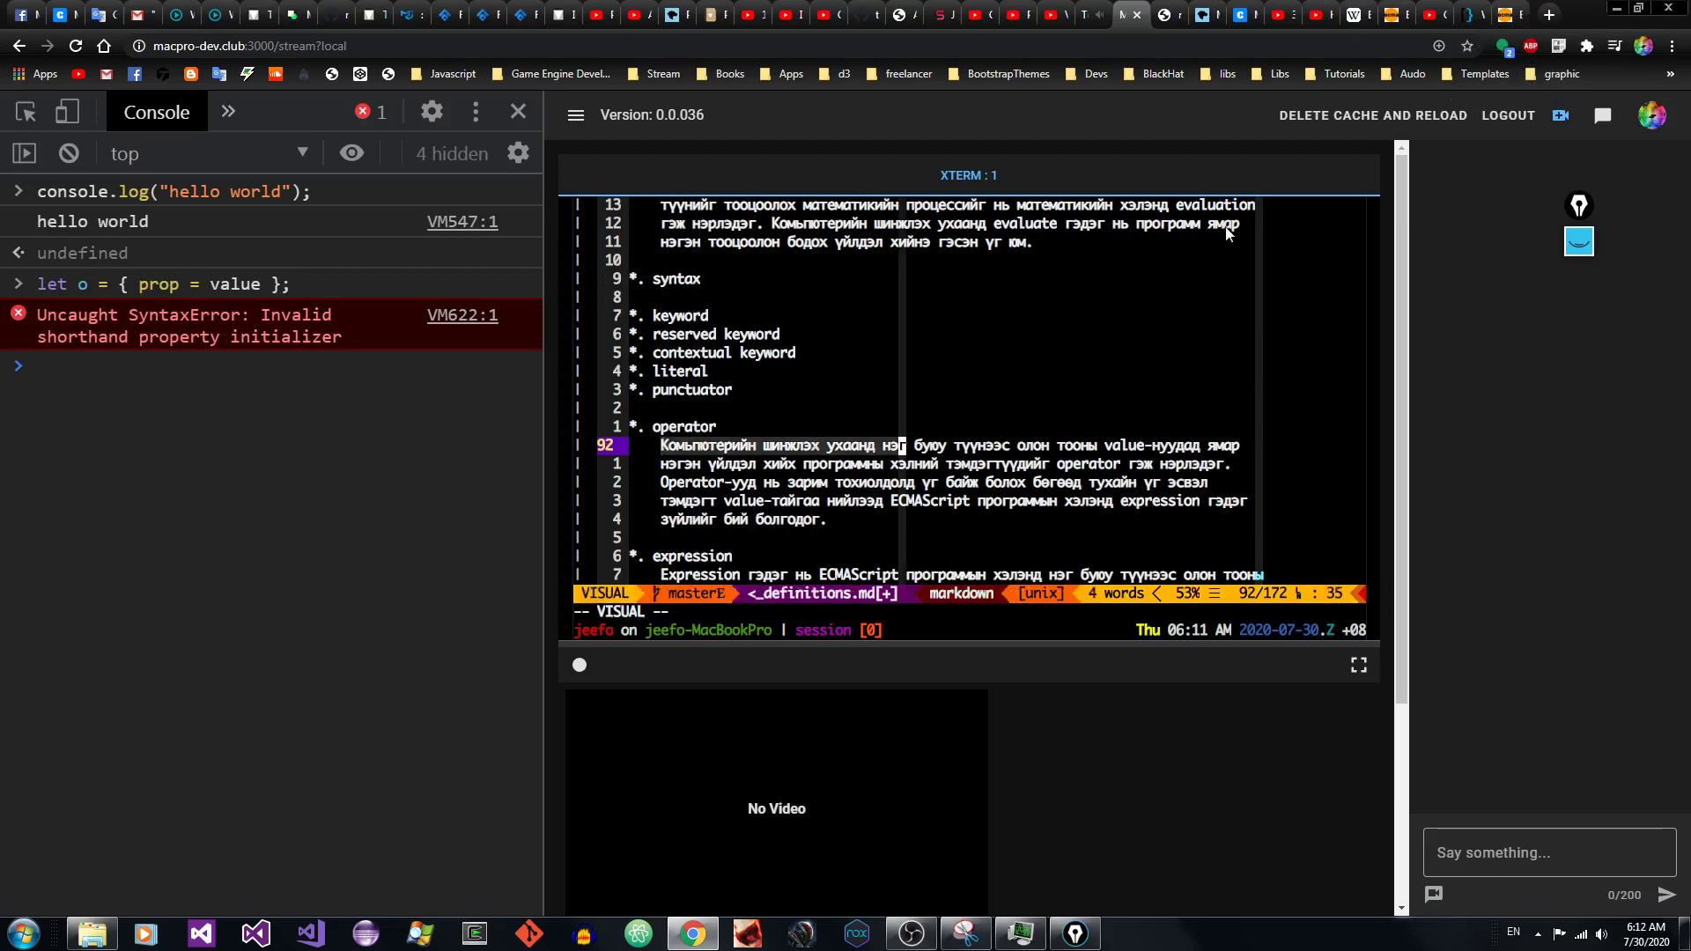
pyautogui.press('Escape')
pyautogui.press('j')
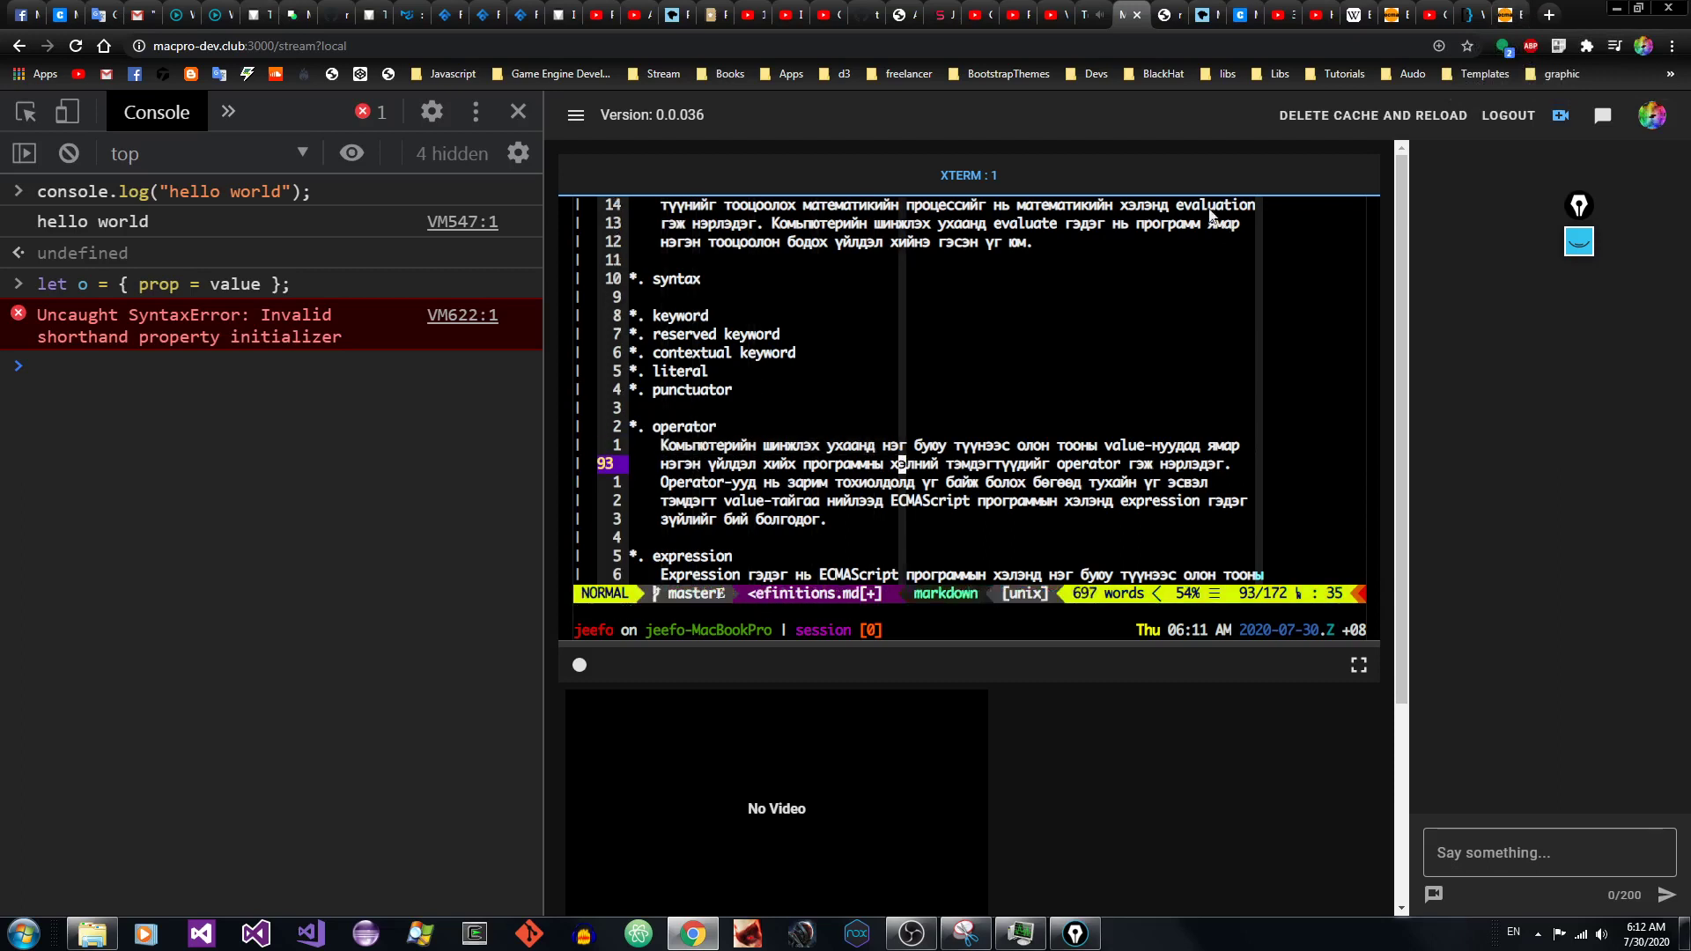
# Step: Look through the entire Super User ffmpeg page, from the question down to its answer and back
pyautogui.click(1464, 14)
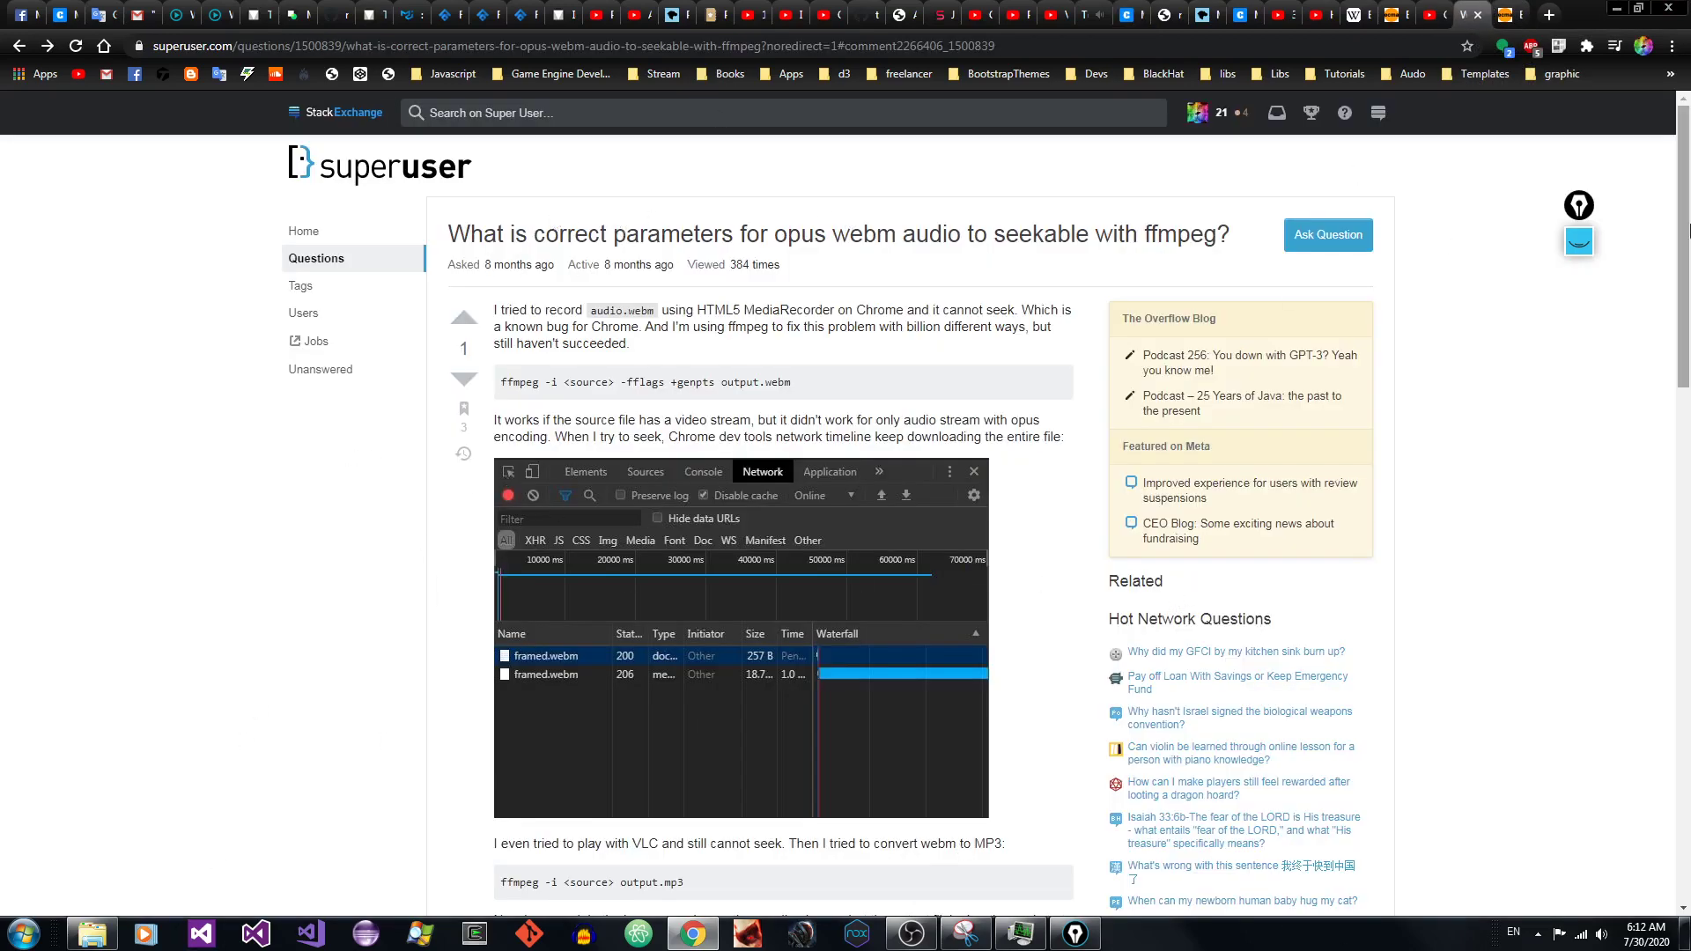
pyautogui.scroll(-15, 1445, 232)
pyautogui.scroll(15, 1688, 224)
pyautogui.scroll(-4, 1177, 633)
pyautogui.moveTo(1682, 264); pyautogui.dragTo(1689, 170)
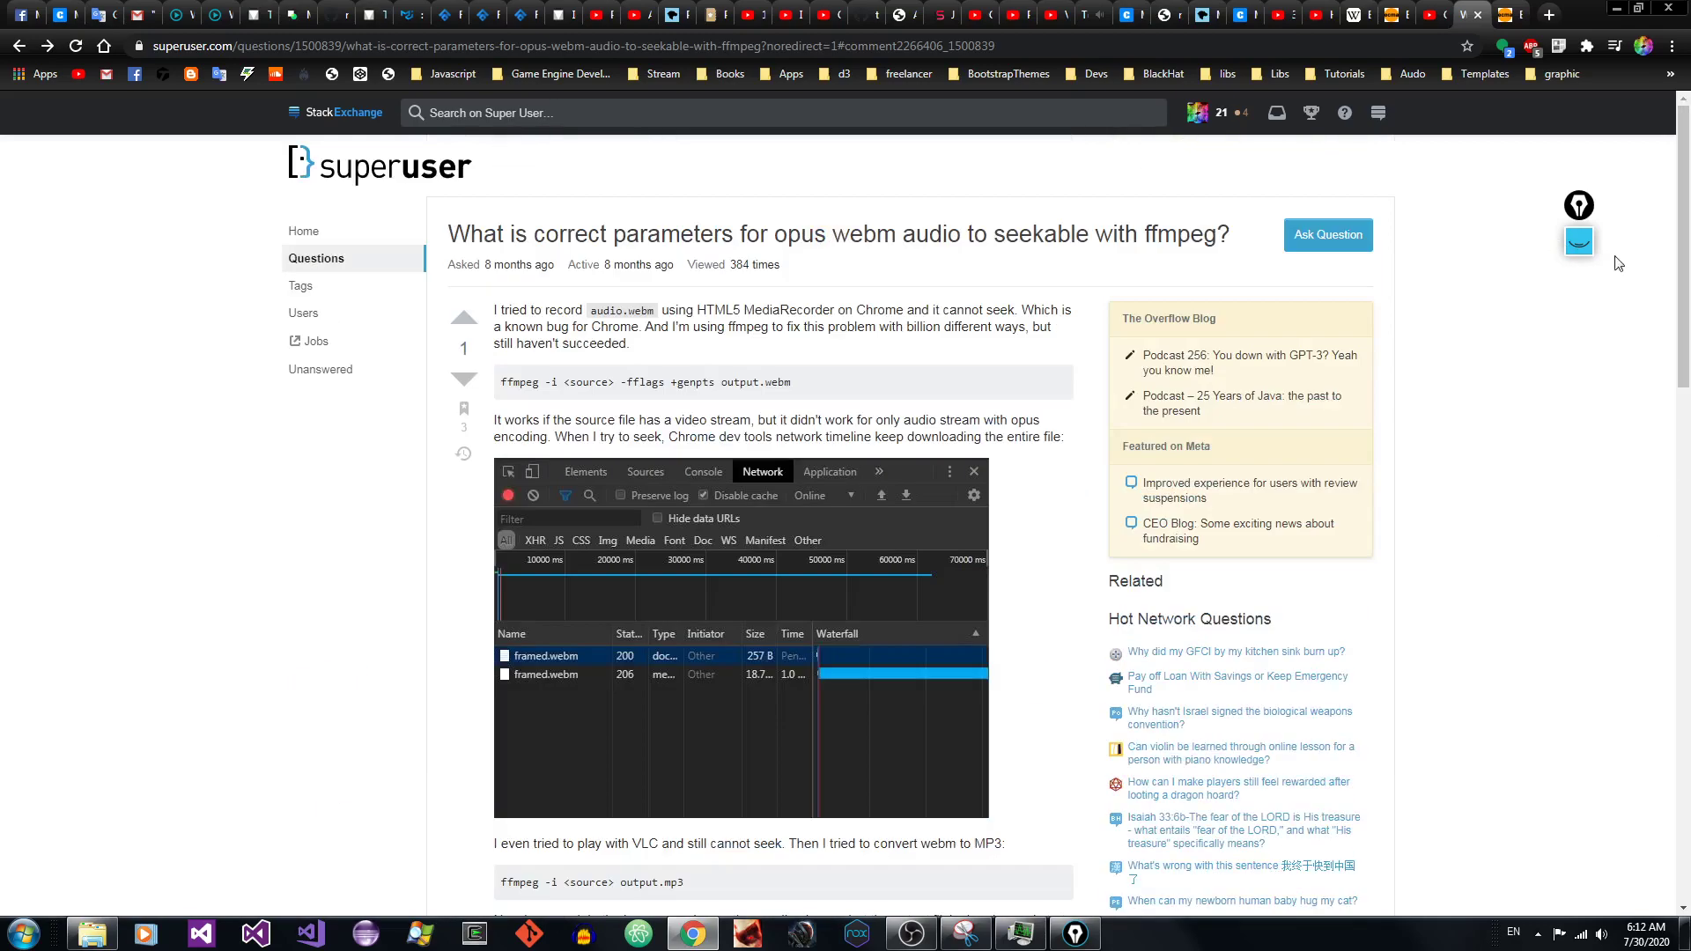
# Step: Go back to the Stack Overflow Revit API wall question and look through its code, answer and remote job listings
pyautogui.click(17, 46)
pyautogui.click(18, 46)
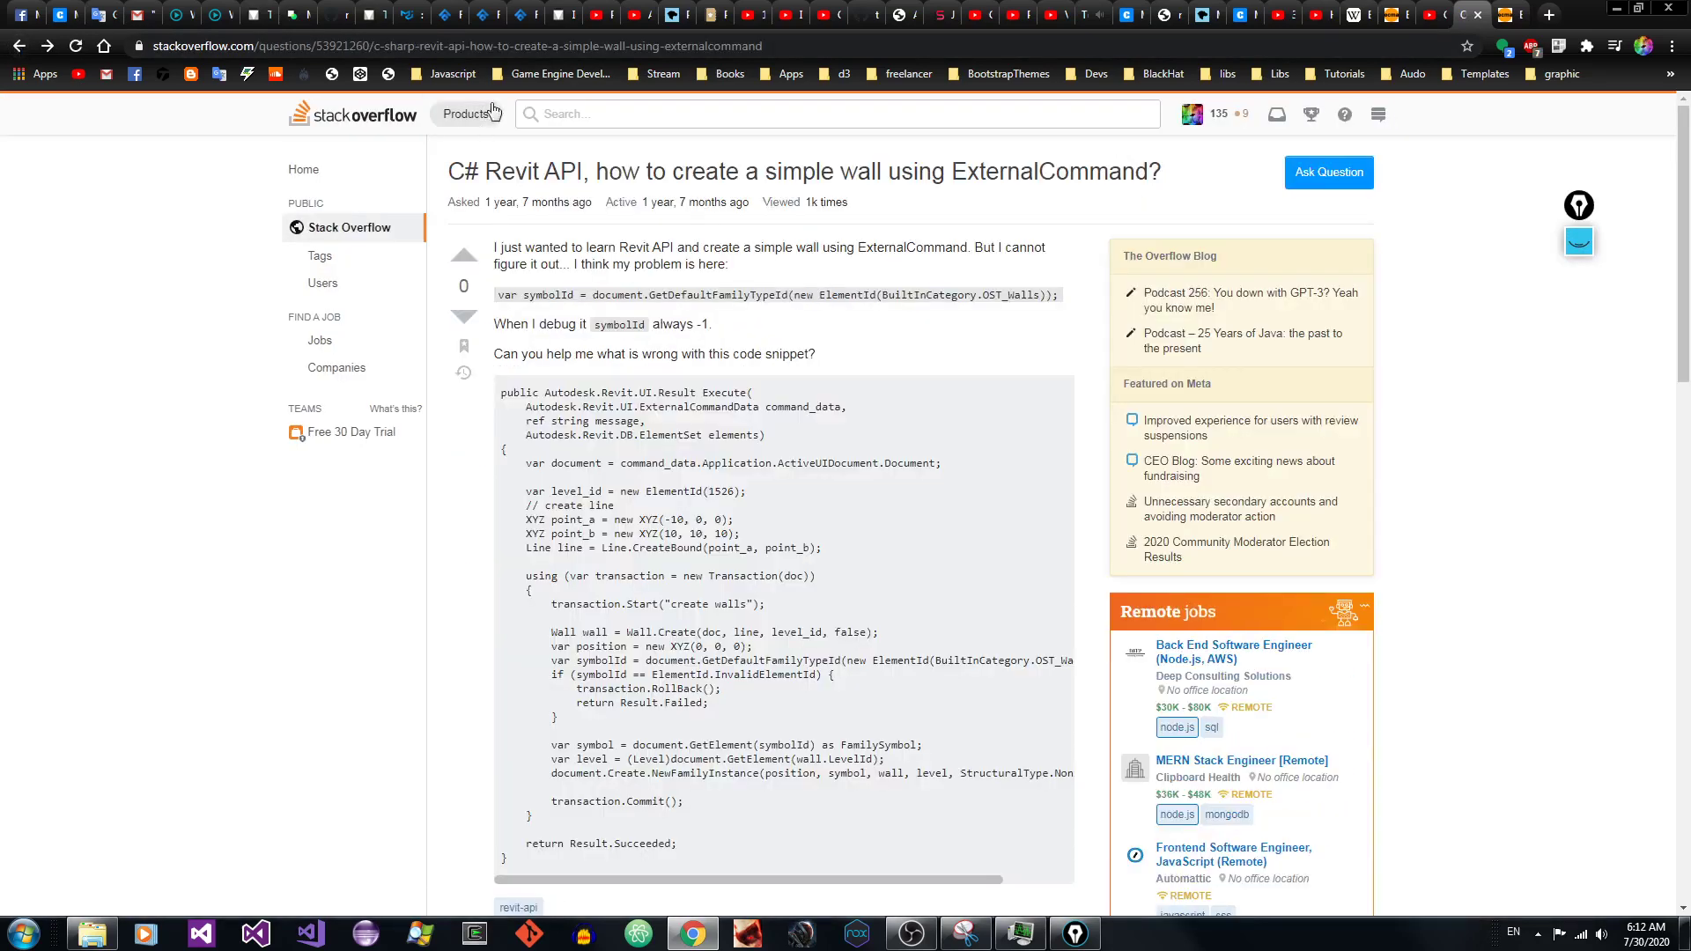
pyautogui.scroll(-3, 1157, 443)
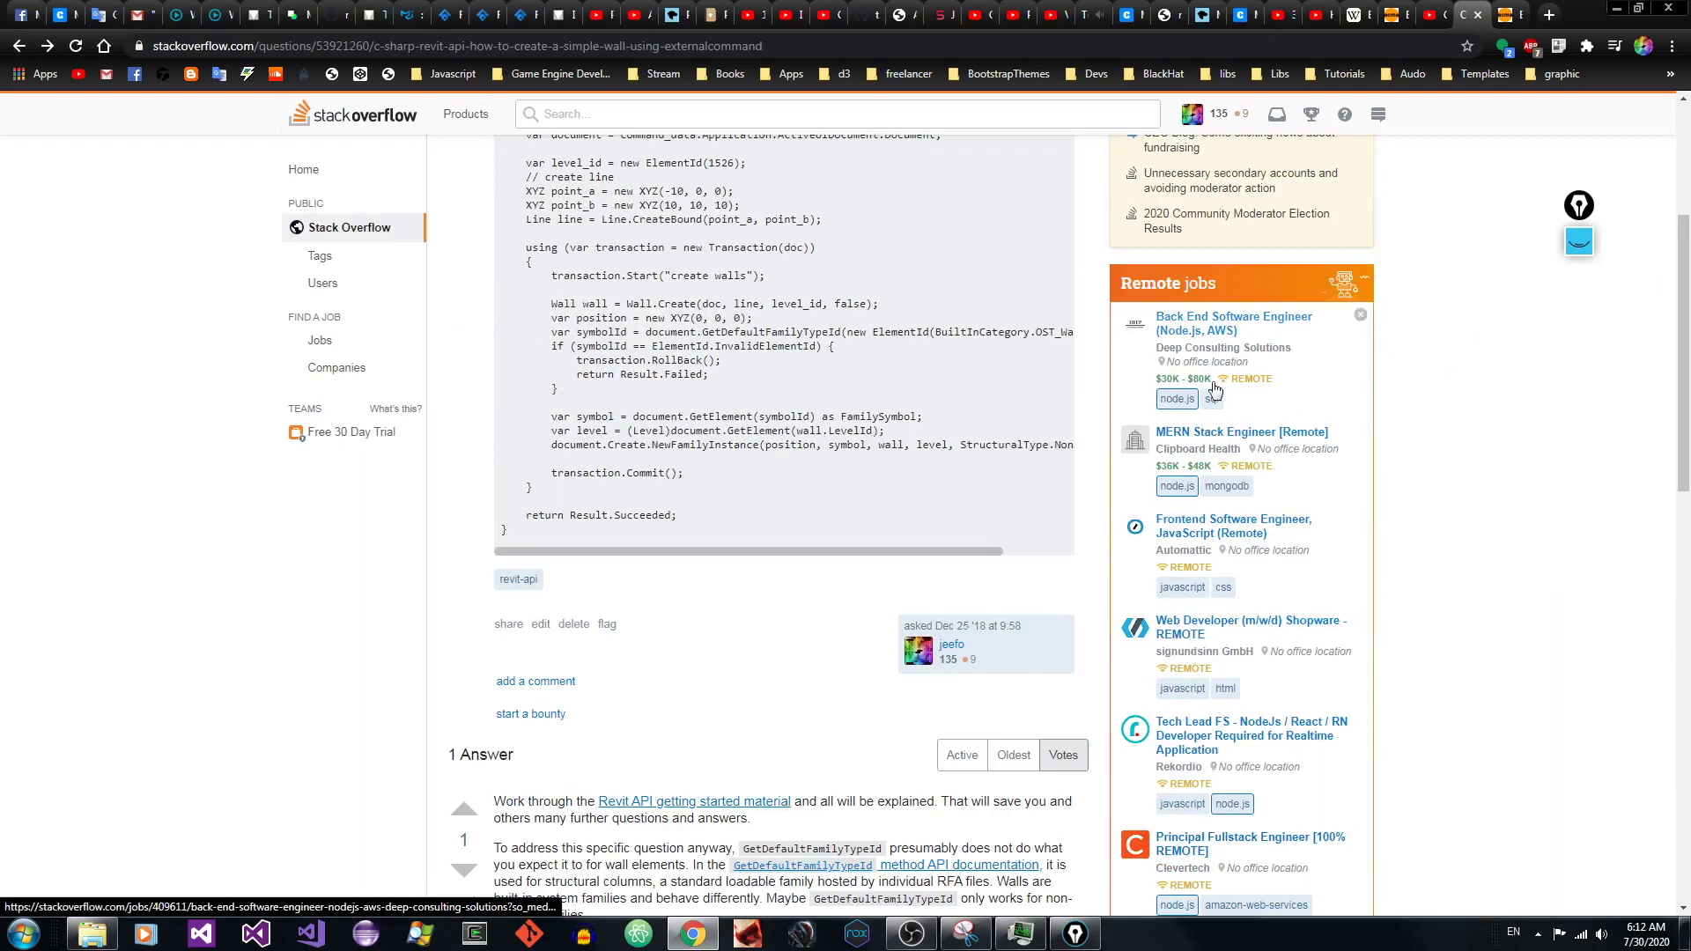
pyautogui.scroll(-3, 1686, 380)
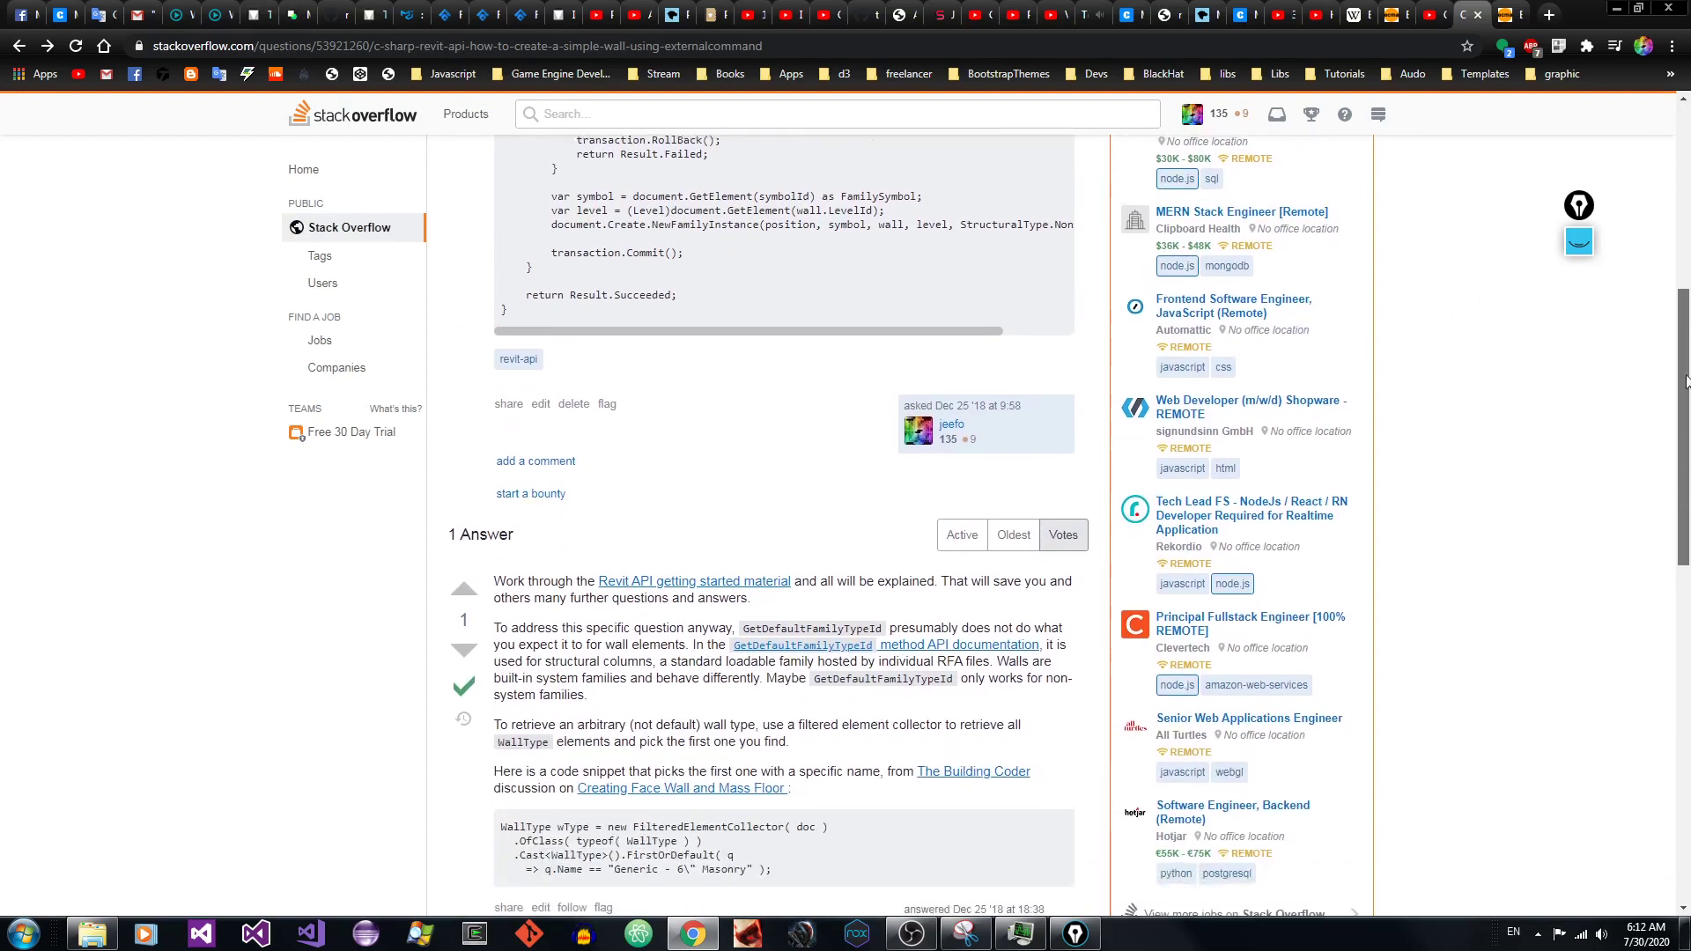
pyautogui.scroll(-1, 1686, 381)
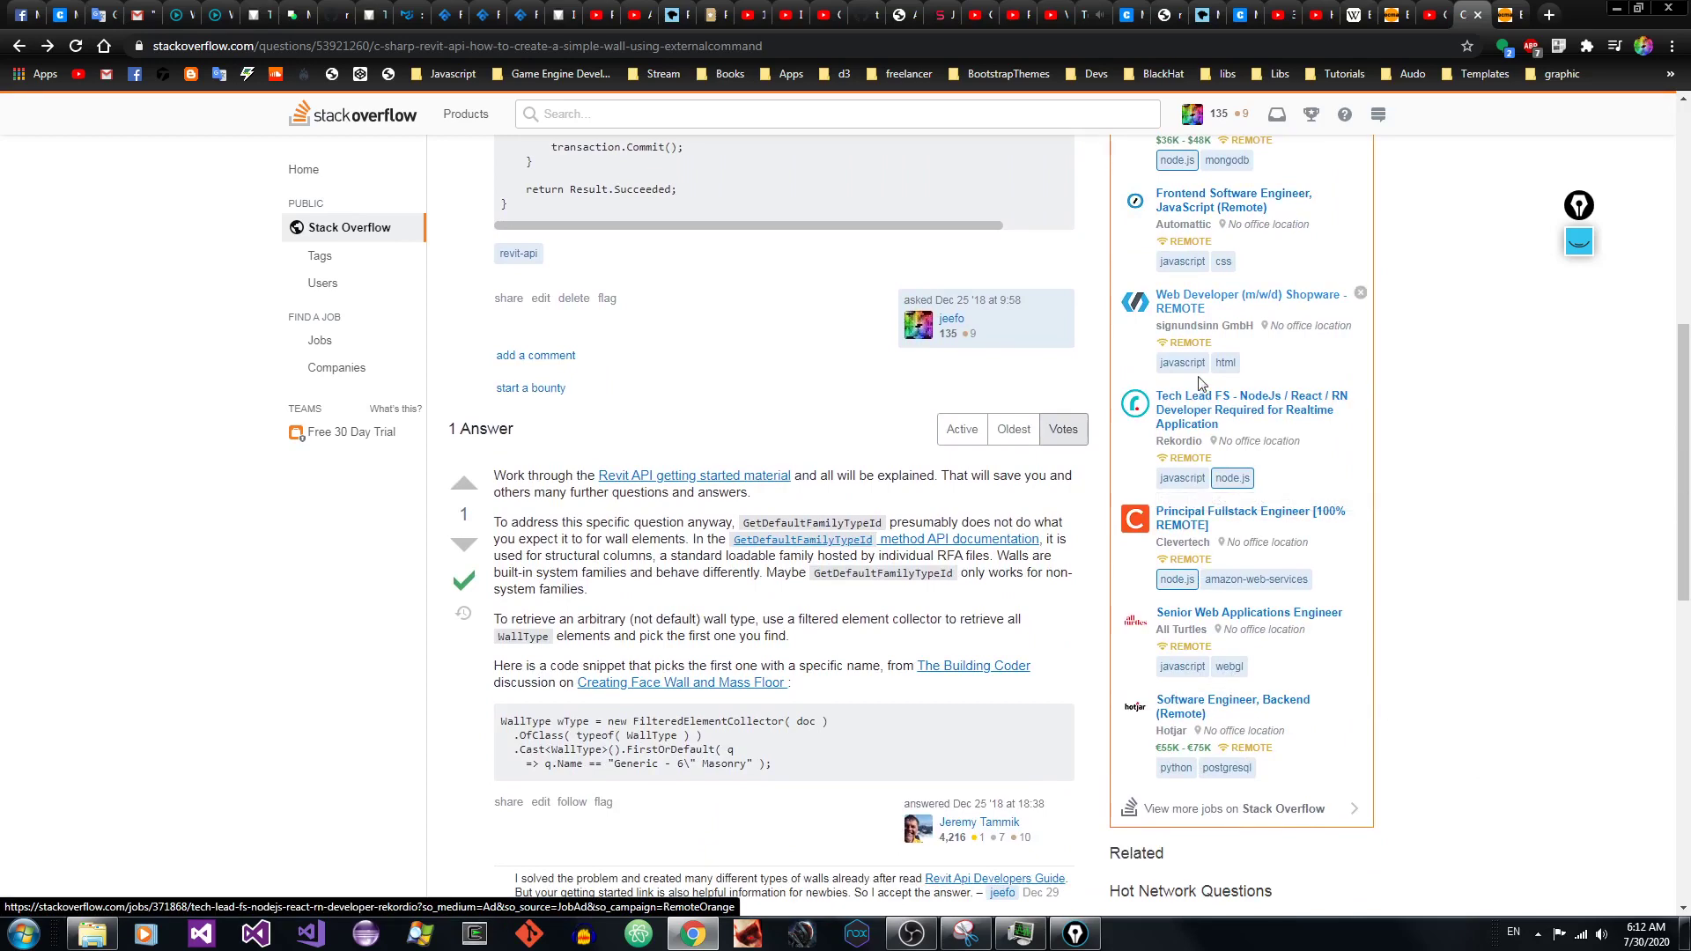
# Step: Look over the remote job listings beside the Revit API wall question and return to the question's title
pyautogui.scroll(1, 1246, 275)
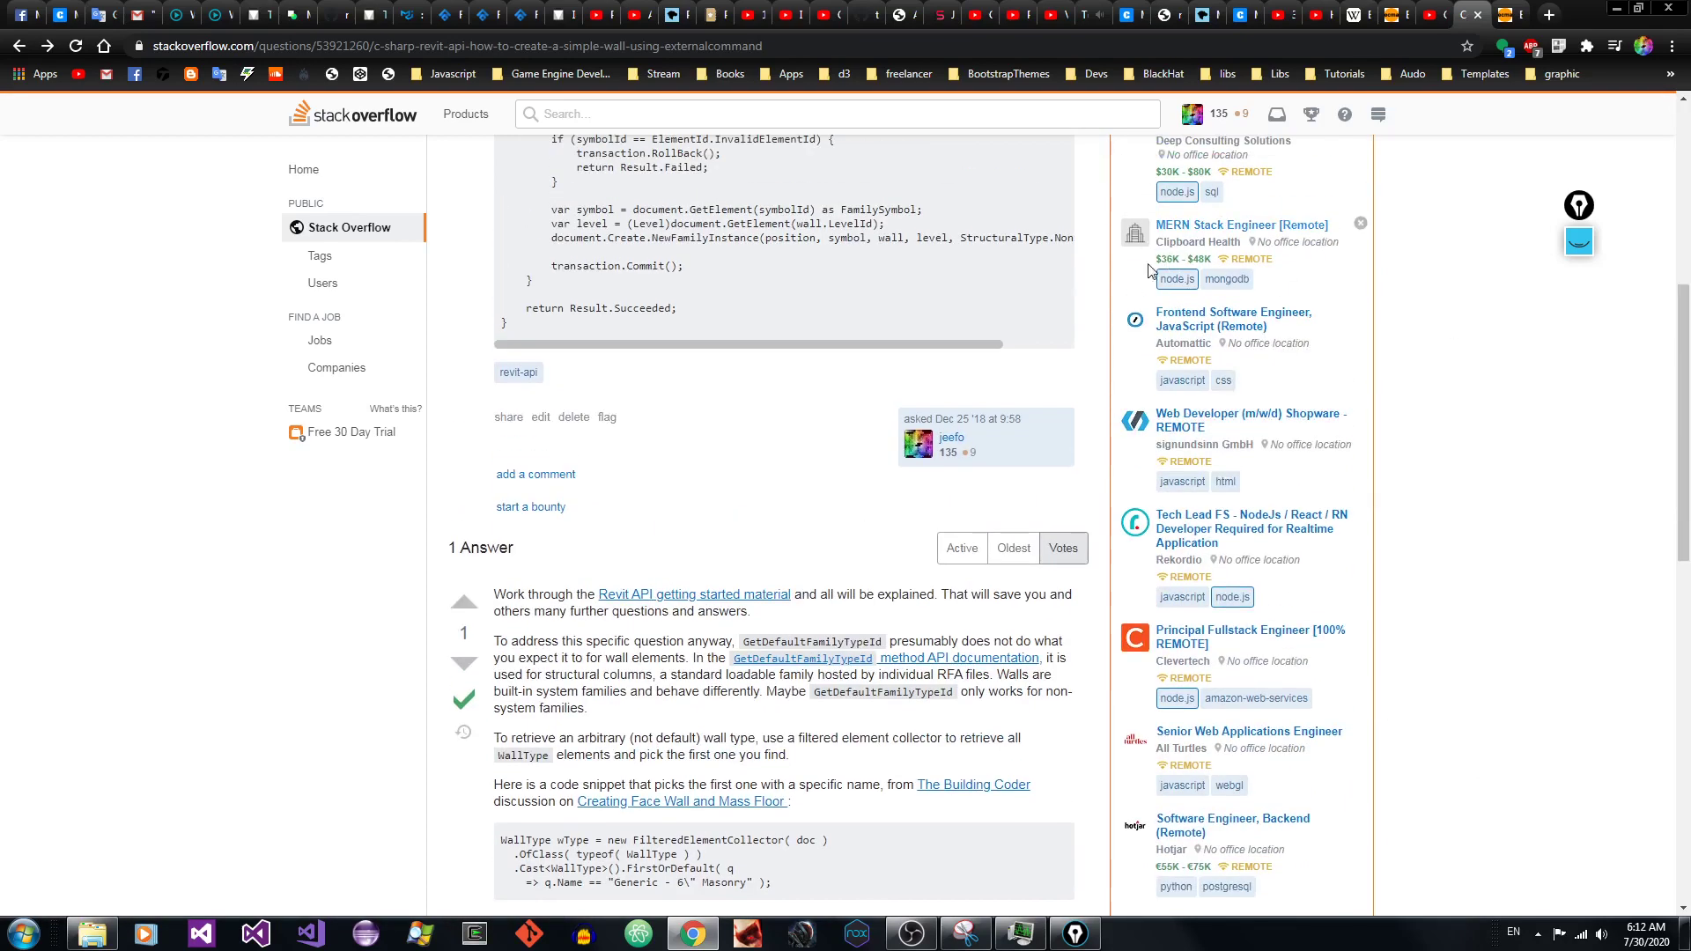
pyautogui.scroll(2, 1409, 291)
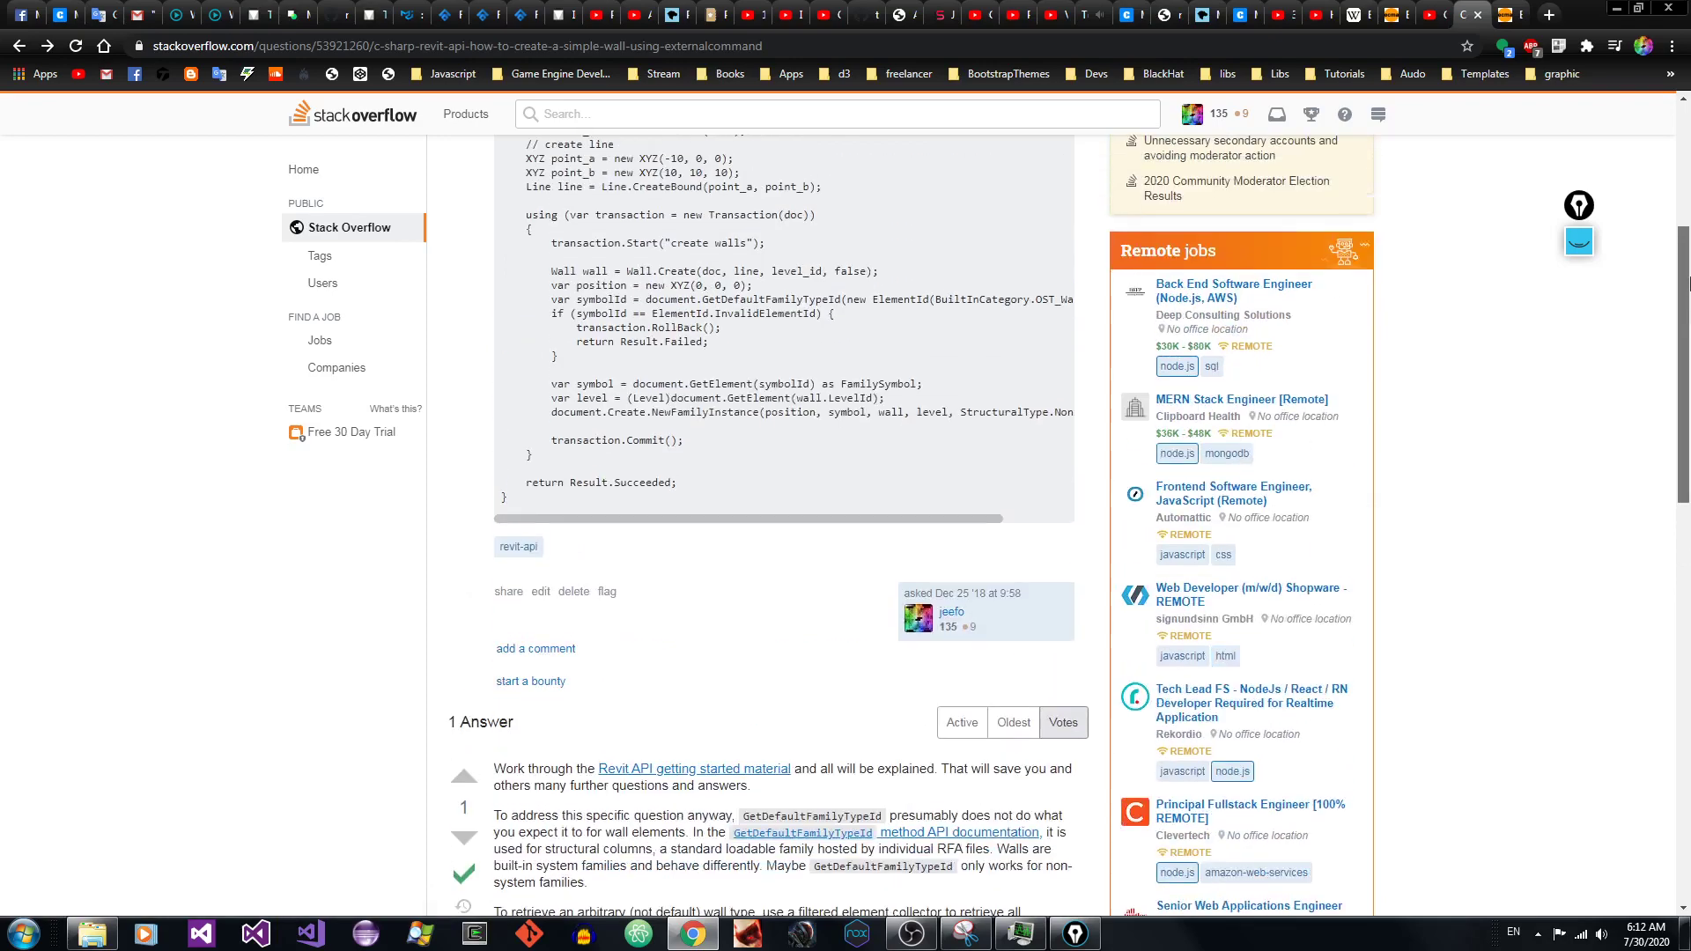
pyautogui.scroll(-3, 1657, 388)
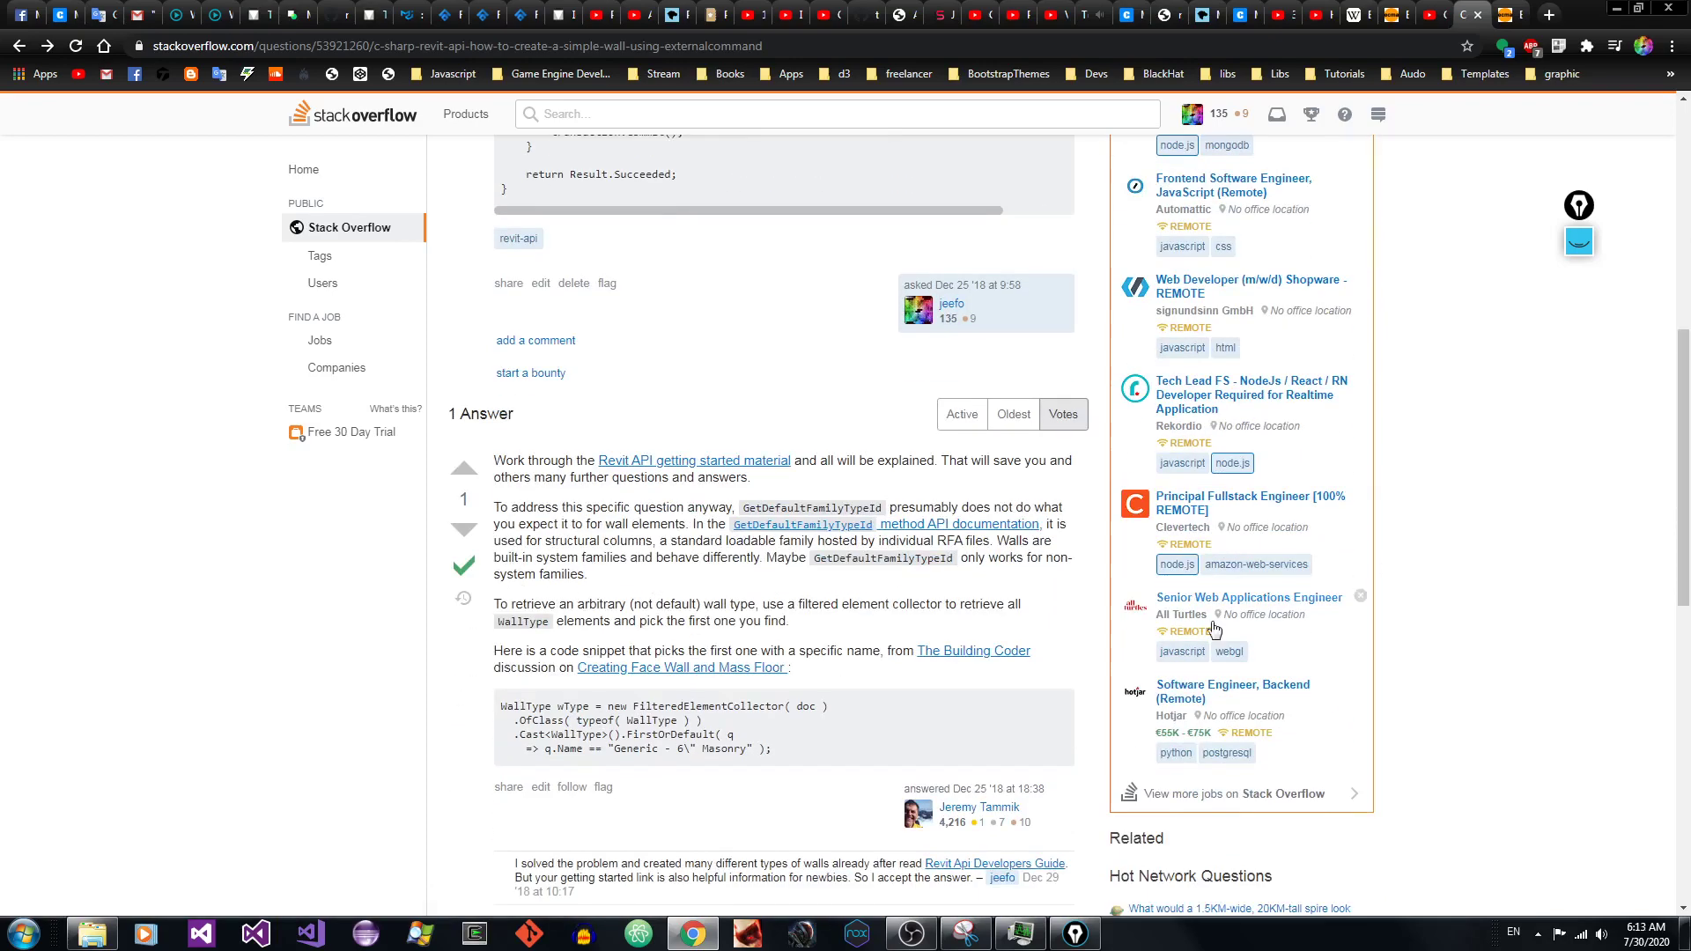
pyautogui.moveTo(1684, 524); pyautogui.dragTo(1684, 299)
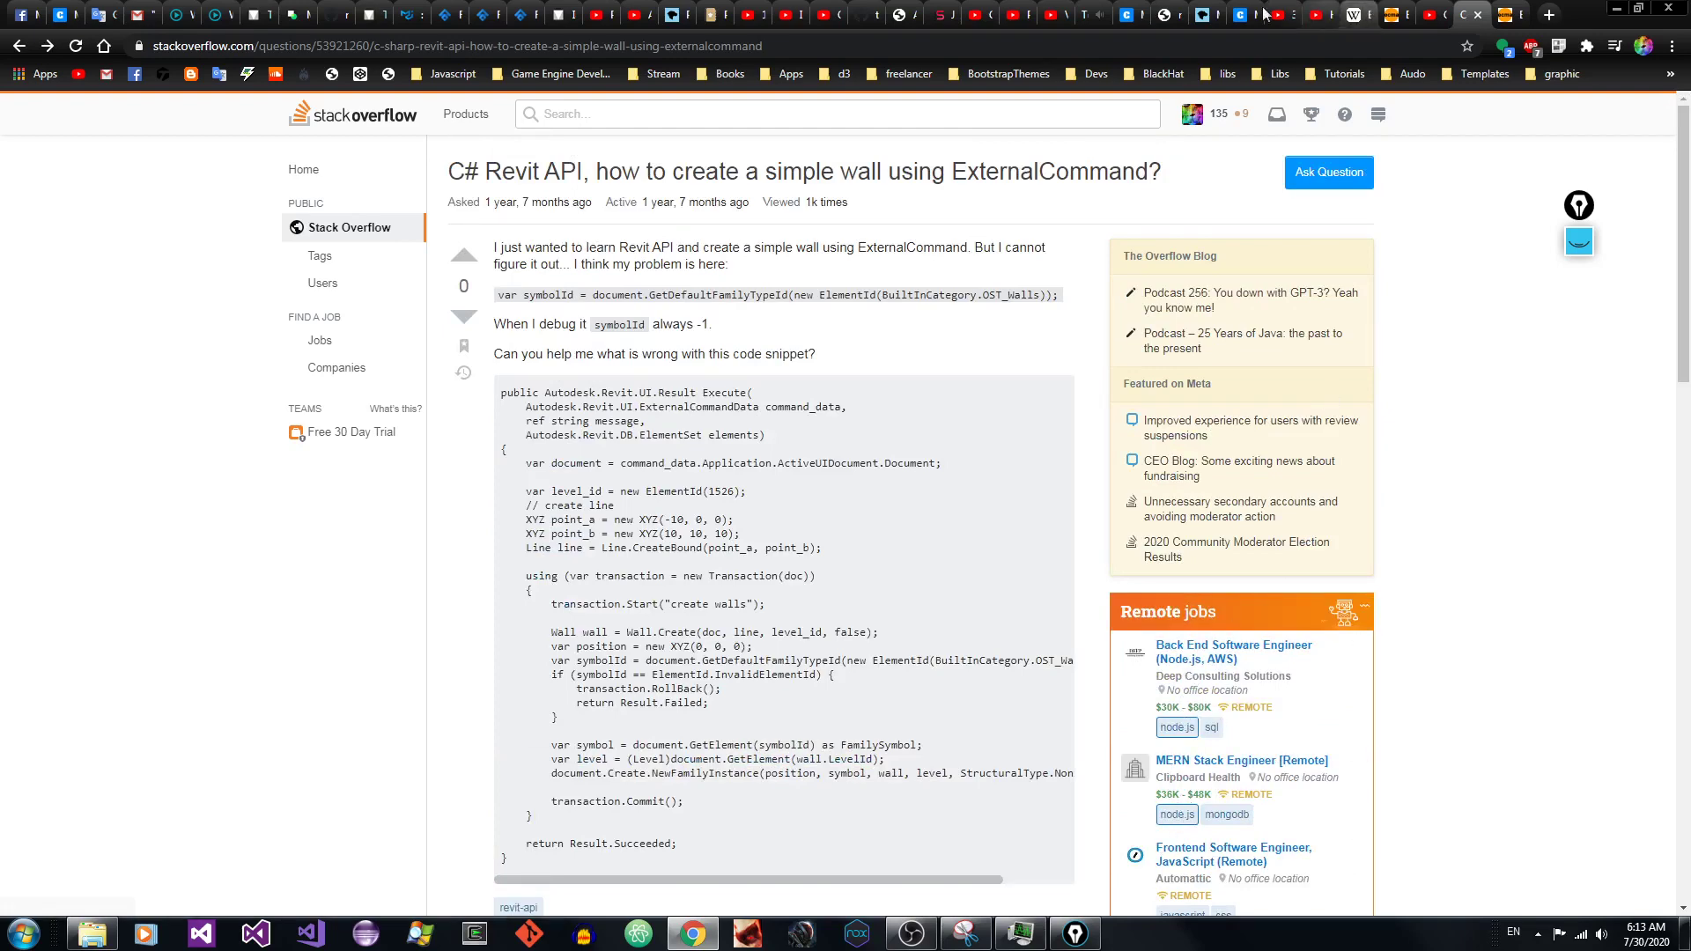
# Step: Look at the object initializer section in both ECMAScript specification pages
pyautogui.click(1508, 14)
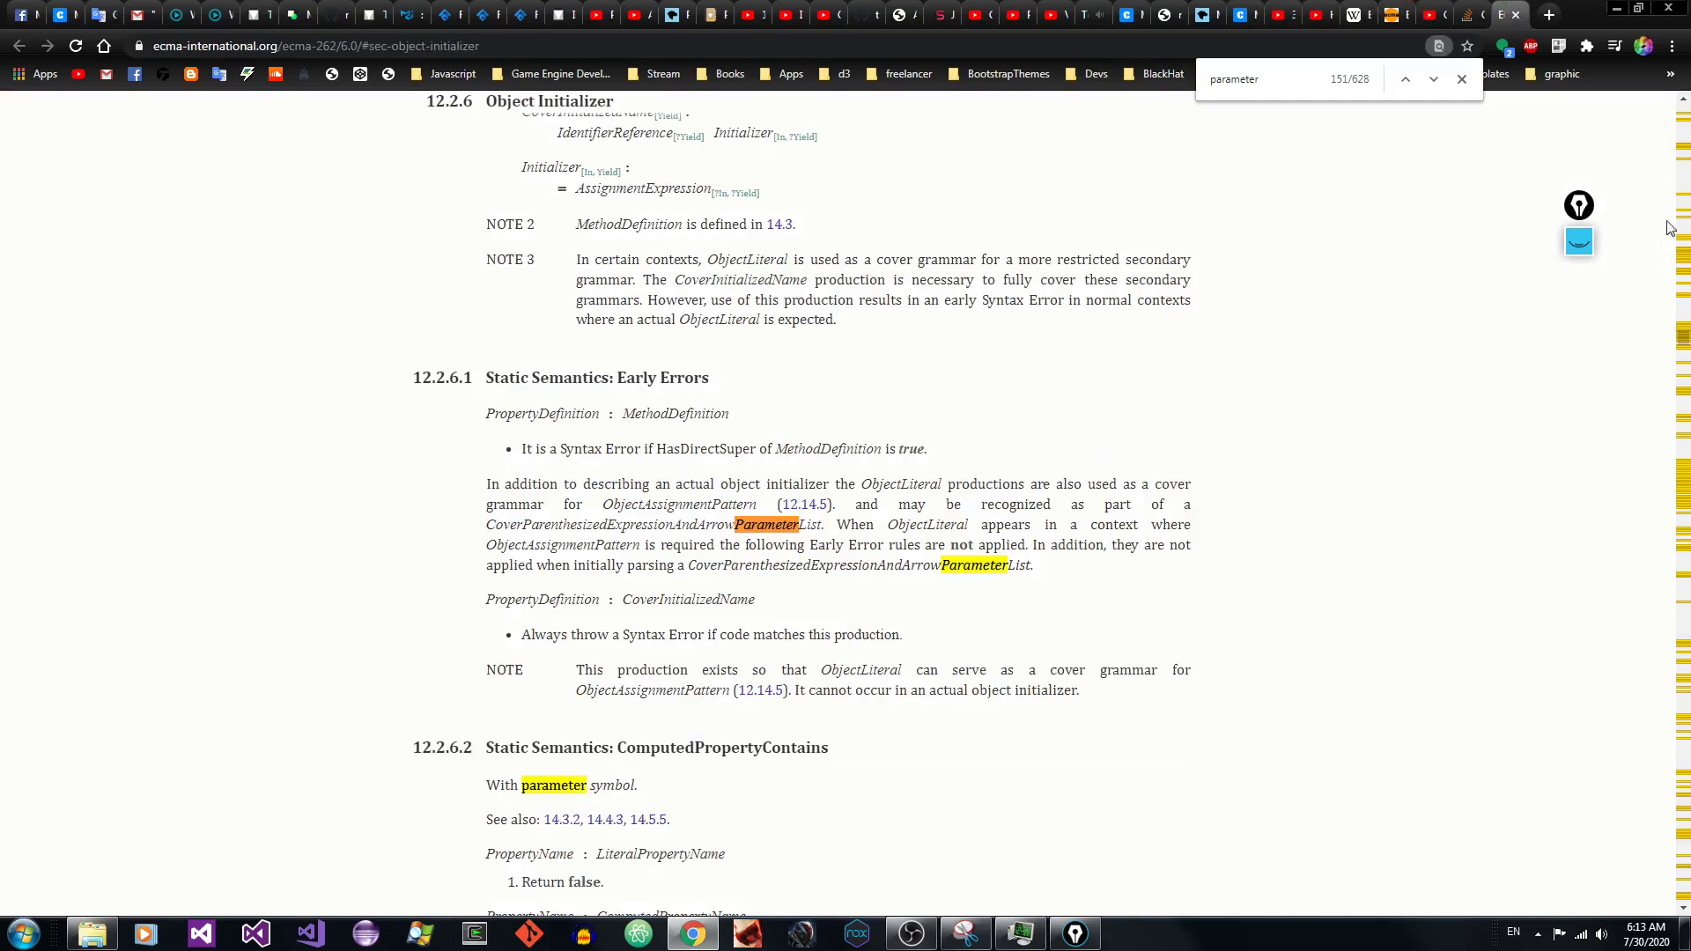
pyautogui.click(1394, 14)
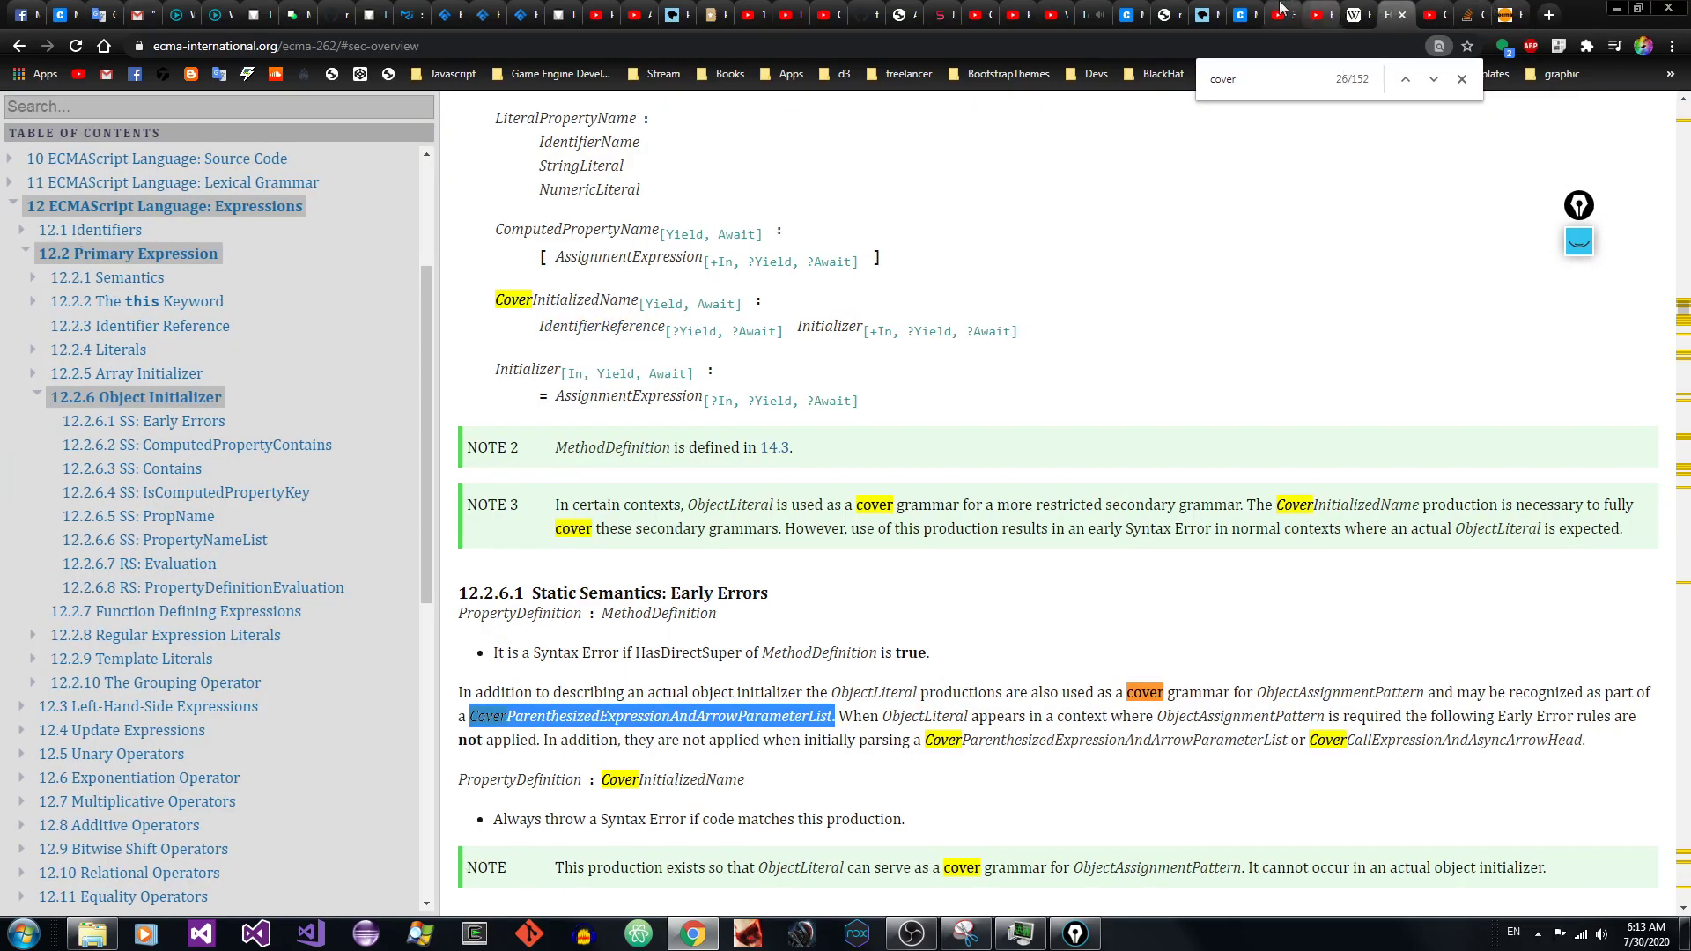
pyautogui.click(1239, 14)
# Step: Return to the stream page's terminal notes and read upward from the variable definition to the primitive value types
pyautogui.click(1137, 10)
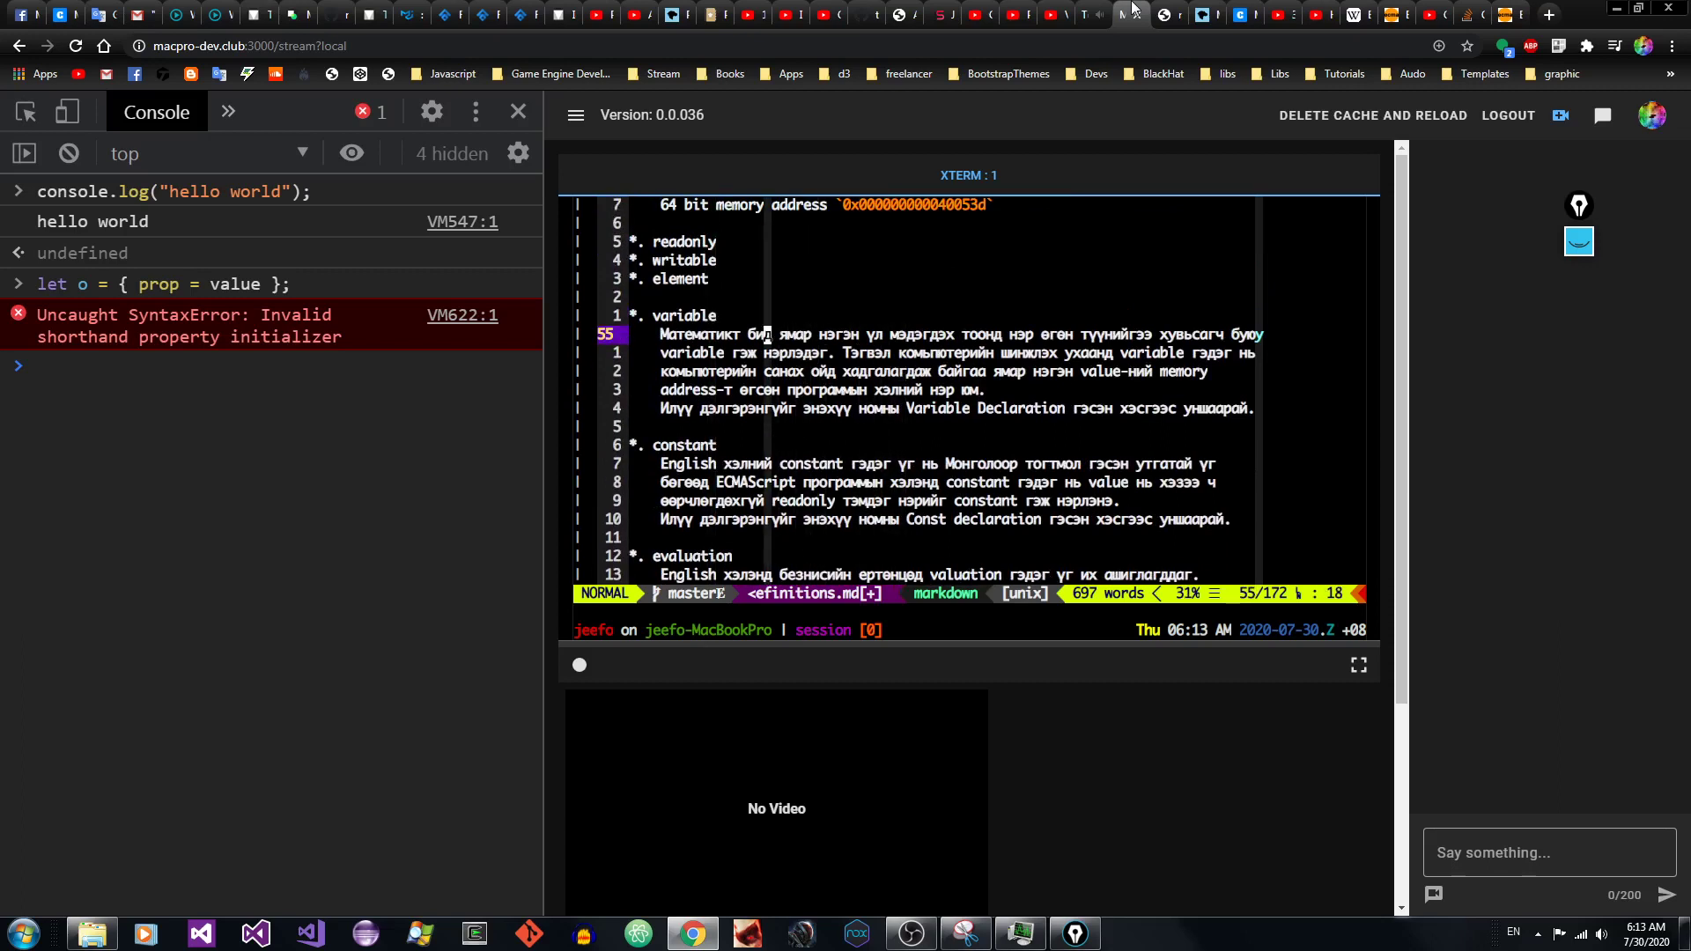
pyautogui.press('k')
pyautogui.press('k')
pyautogui.press('k')
pyautogui.press('k')
pyautogui.press('k')
pyautogui.press('k')
pyautogui.press('k')
pyautogui.press('k')
pyautogui.press('k')
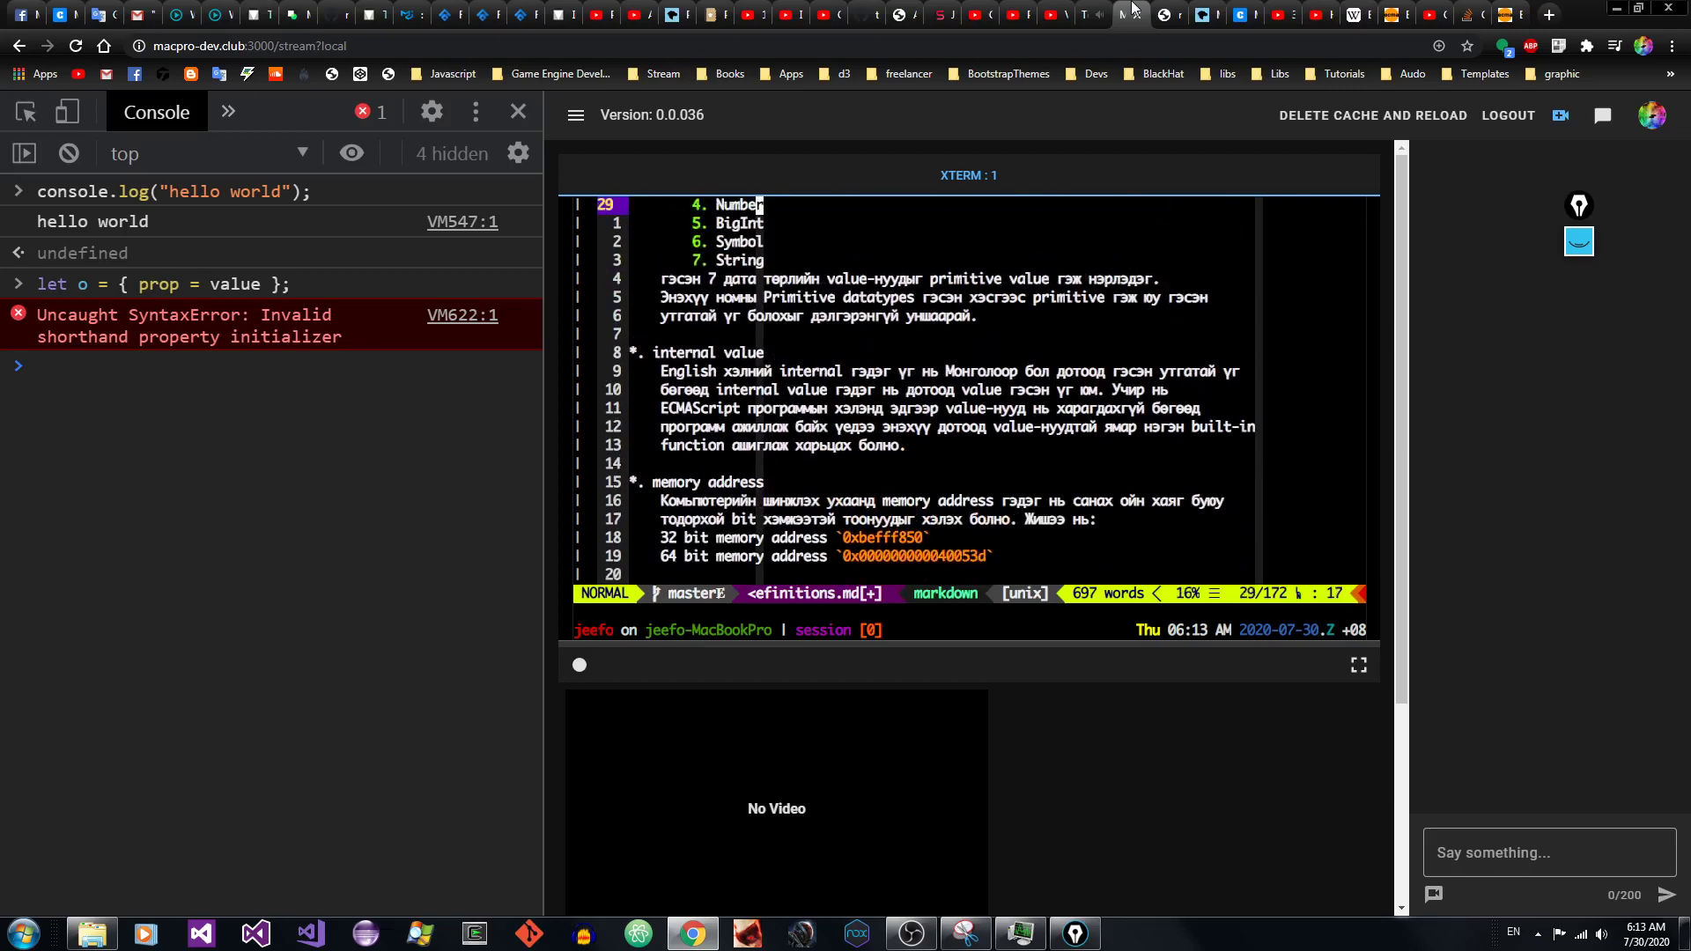
# Step: Close the Stack Overflow Revit question and the ECMAScript 6.0 specification page
pyautogui.click(1484, 12)
pyautogui.click(1502, 13)
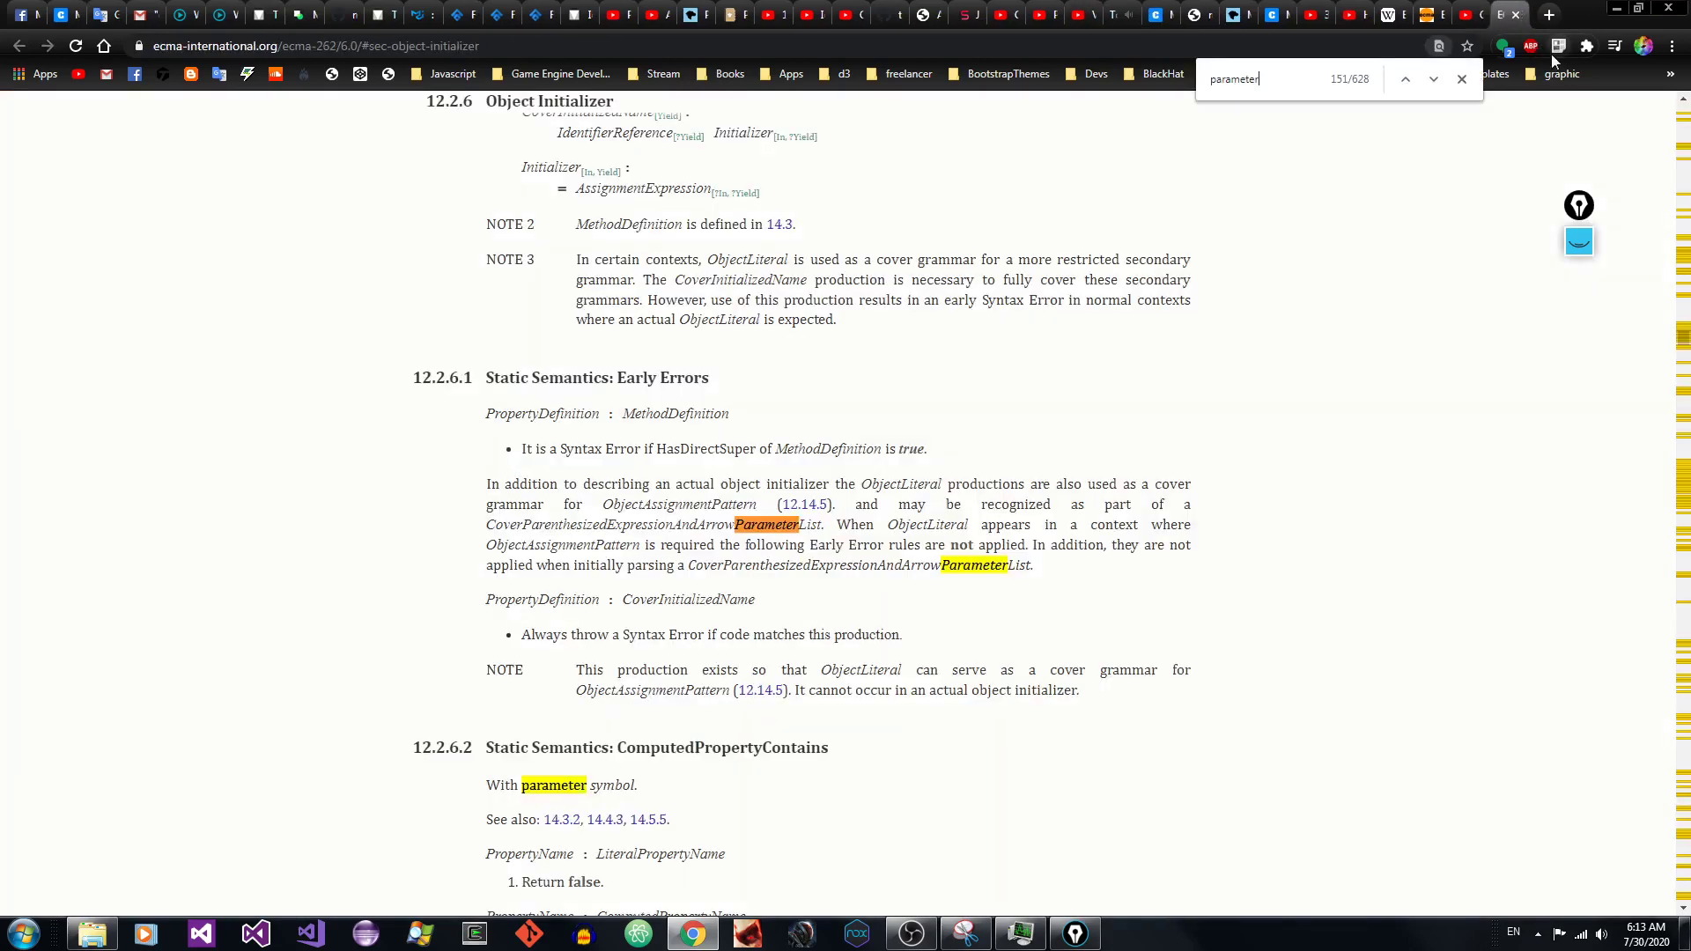
pyautogui.hotkey('ctrl', 'w')
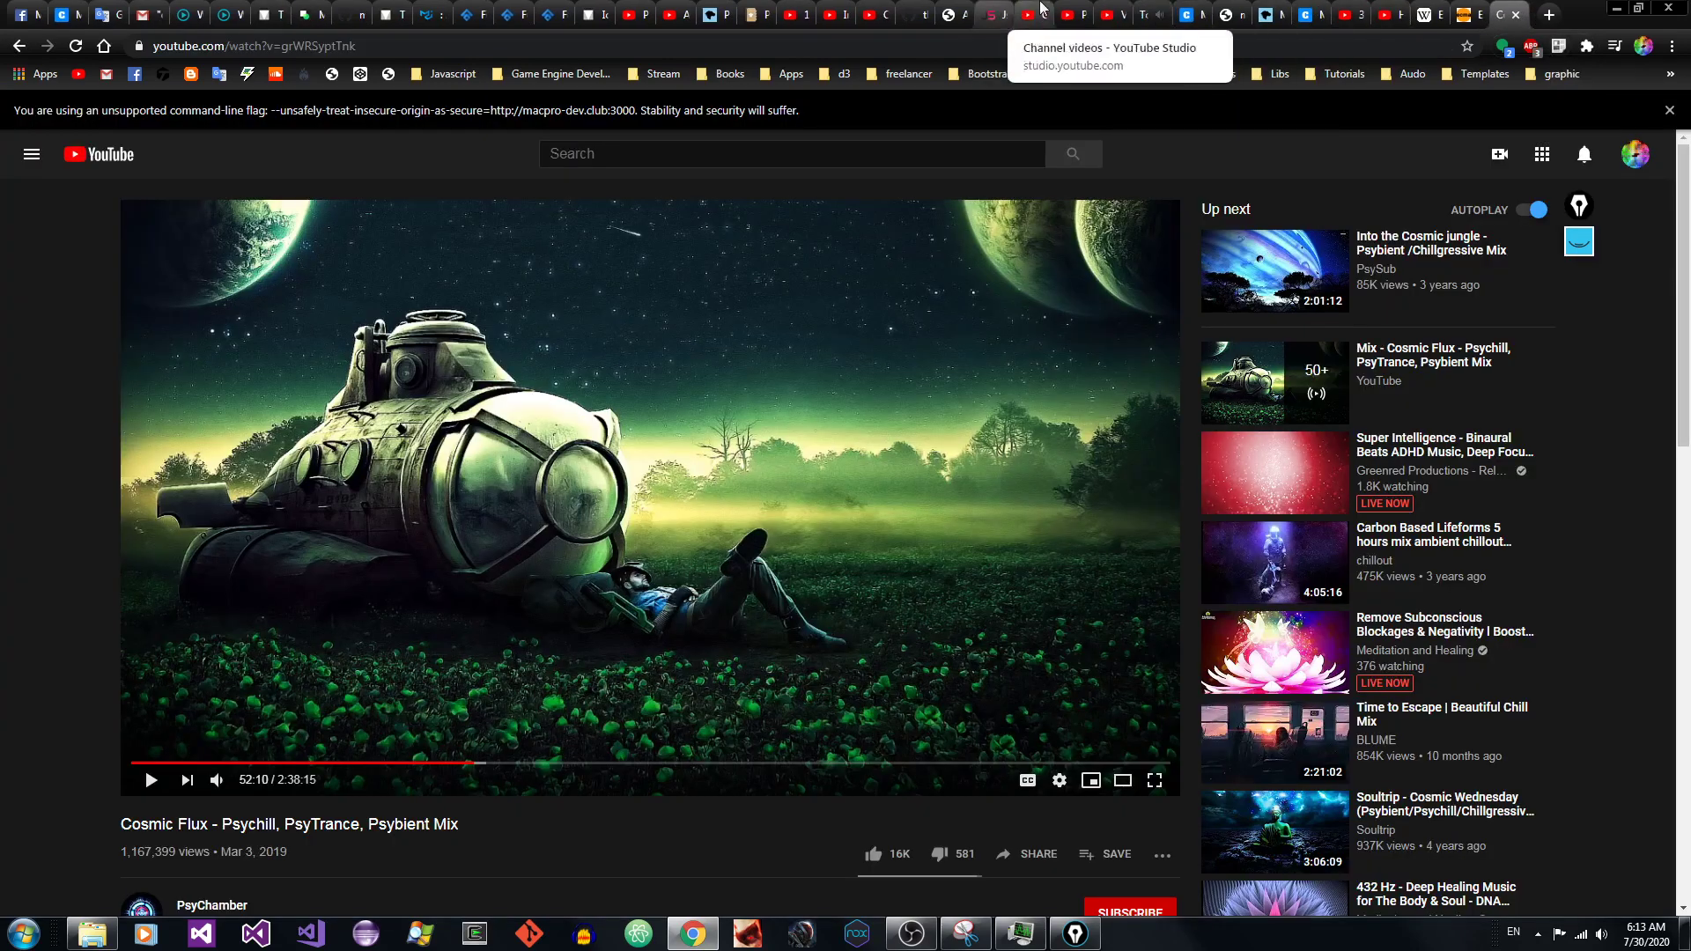
# Step: Open the YouTube Studio channel videos list and check the current date and time in the system clock
pyautogui.click(1187, 10)
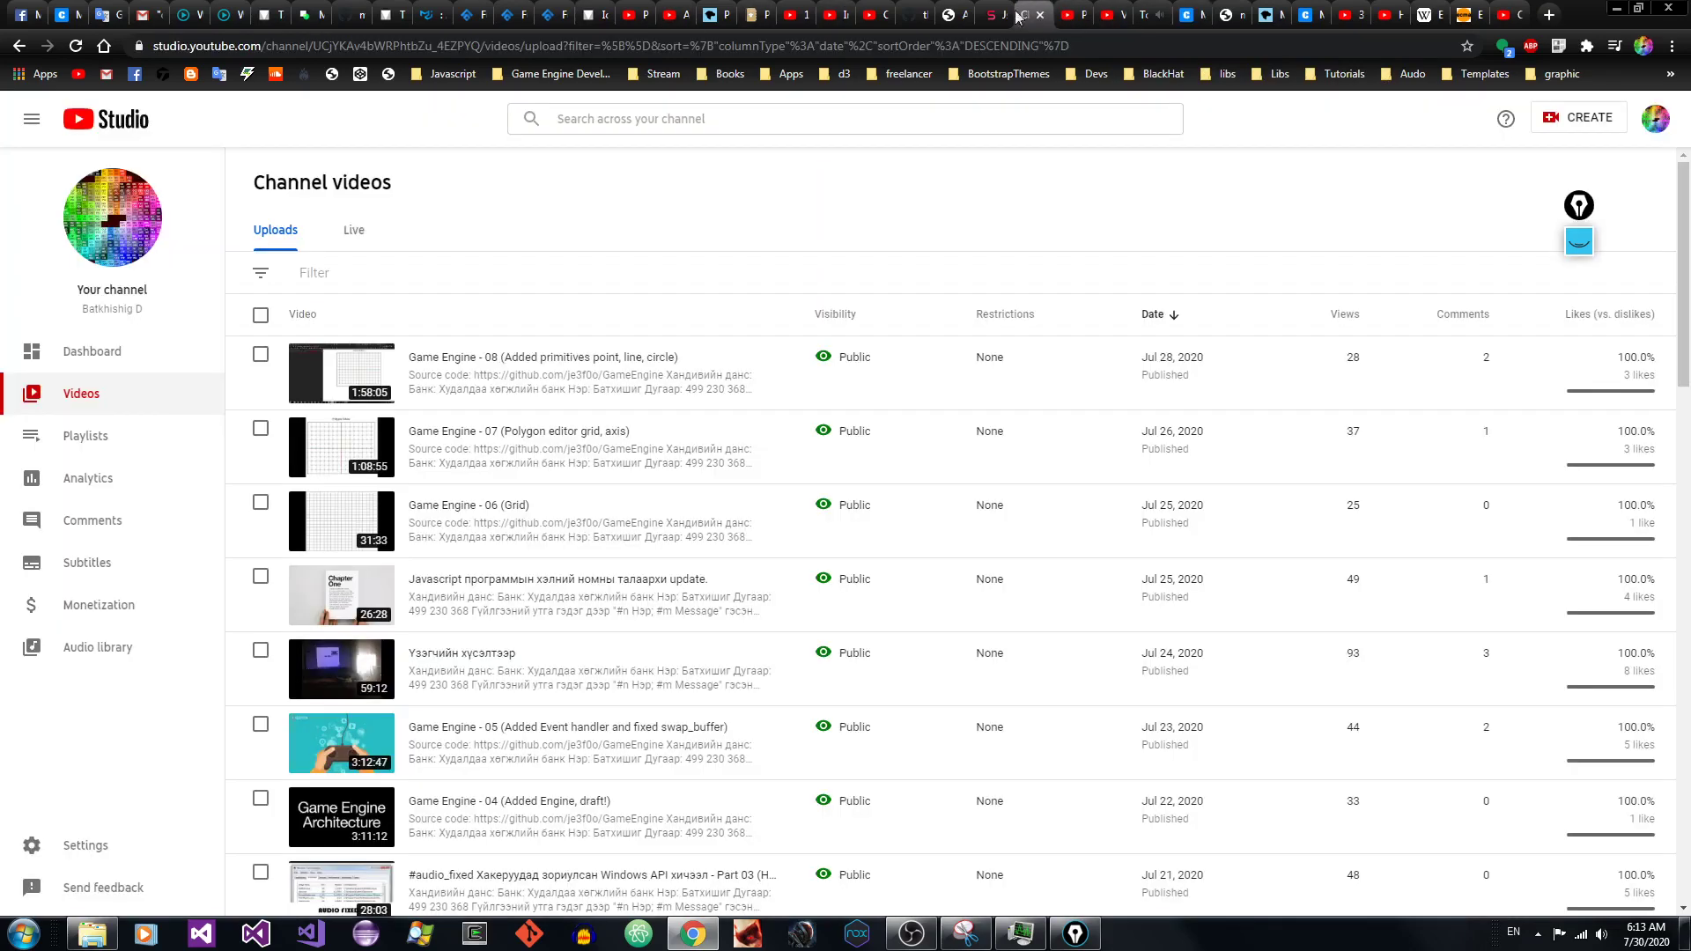
pyautogui.click(1028, 14)
pyautogui.click(1645, 934)
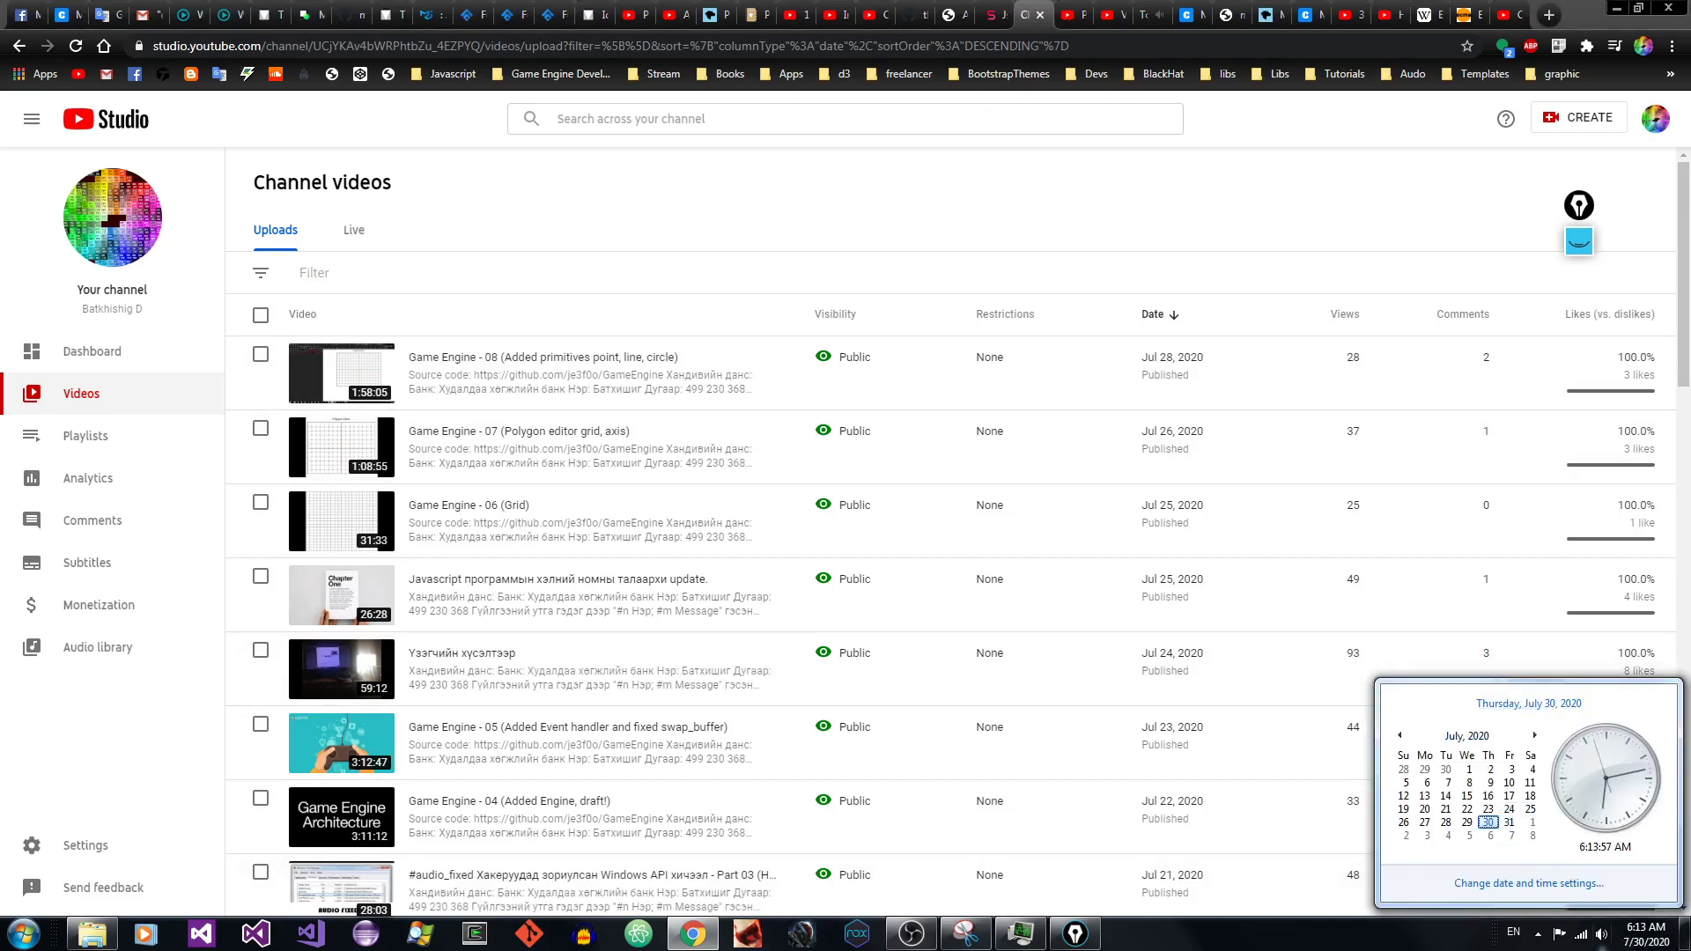
pyautogui.click(1649, 941)
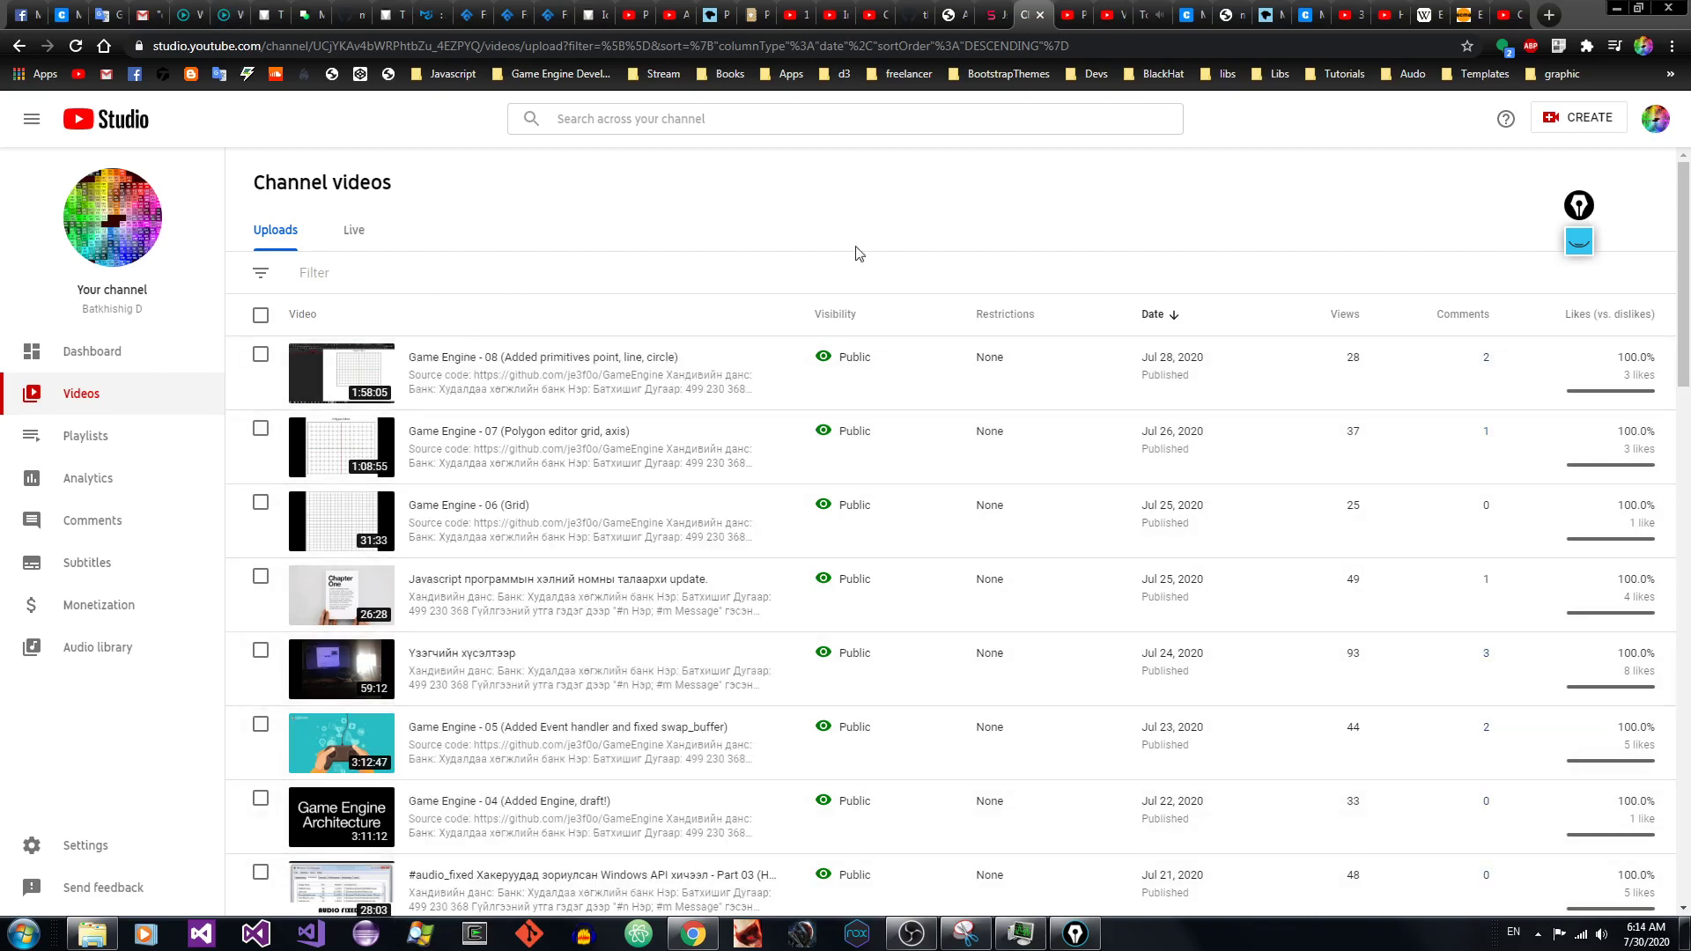
# Step: Go back to the stream page's terminal notes and review the type, value and primitive value definitions
pyautogui.hotkey('ctrl', 'Tab')
pyautogui.hotkey('ctrl', 'Tab')
pyautogui.hotkey('ctrl', 'Tab')
pyautogui.hotkey('ctrl', 'Tab')
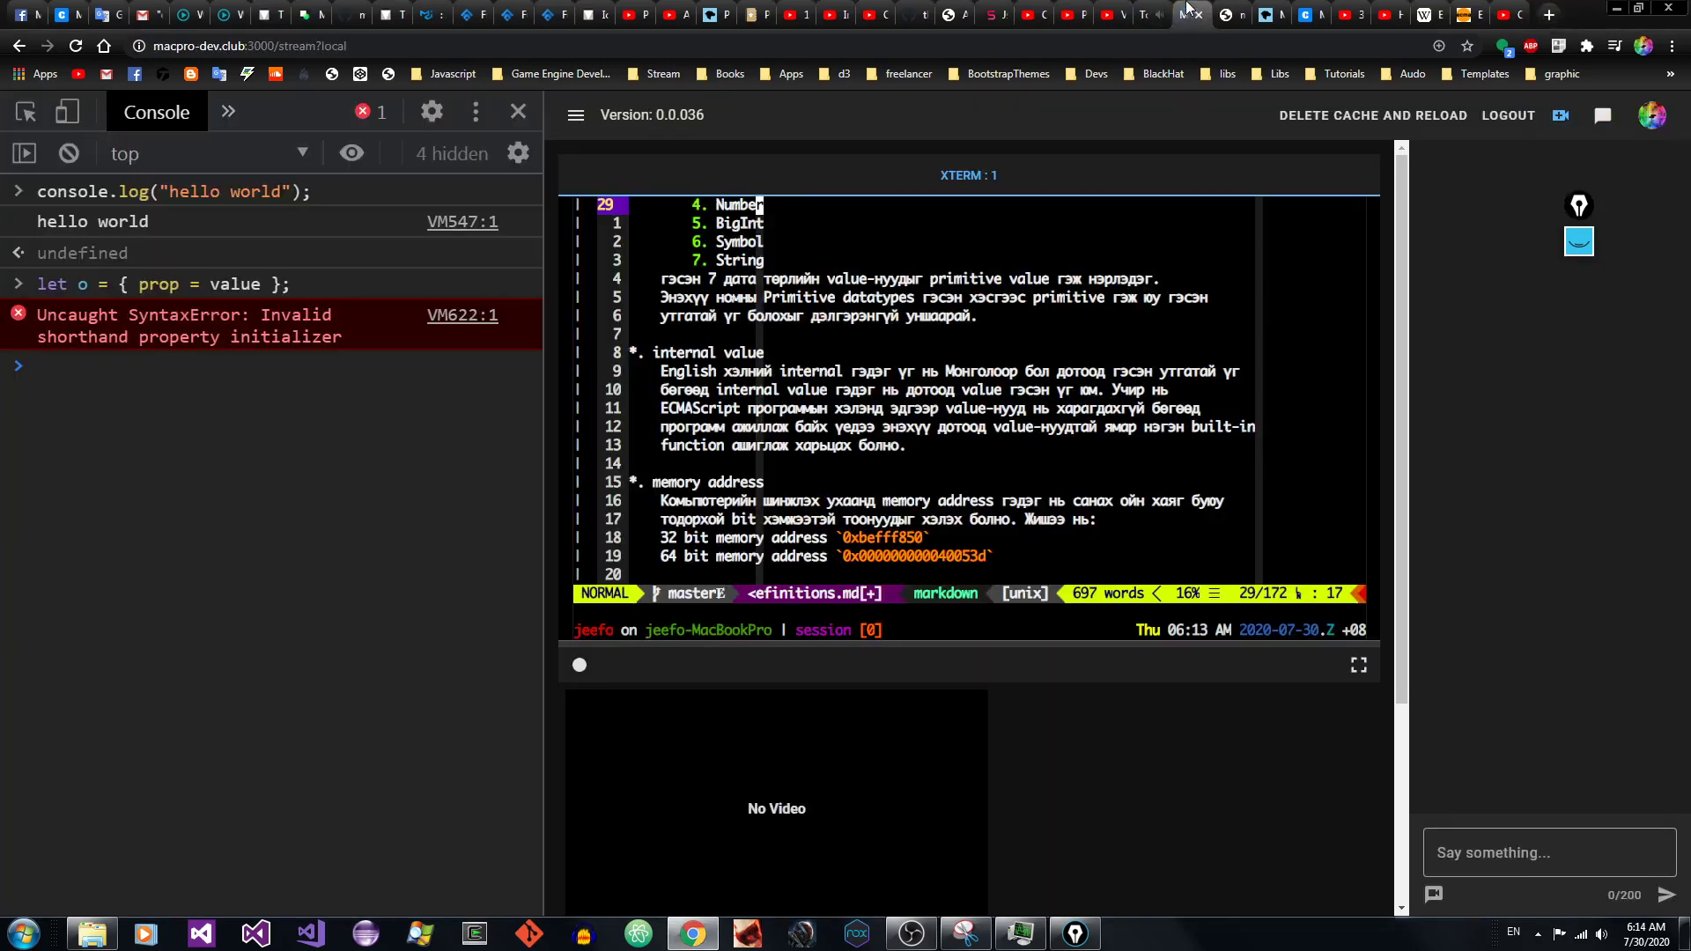
pyautogui.scroll(7, 805, 364)
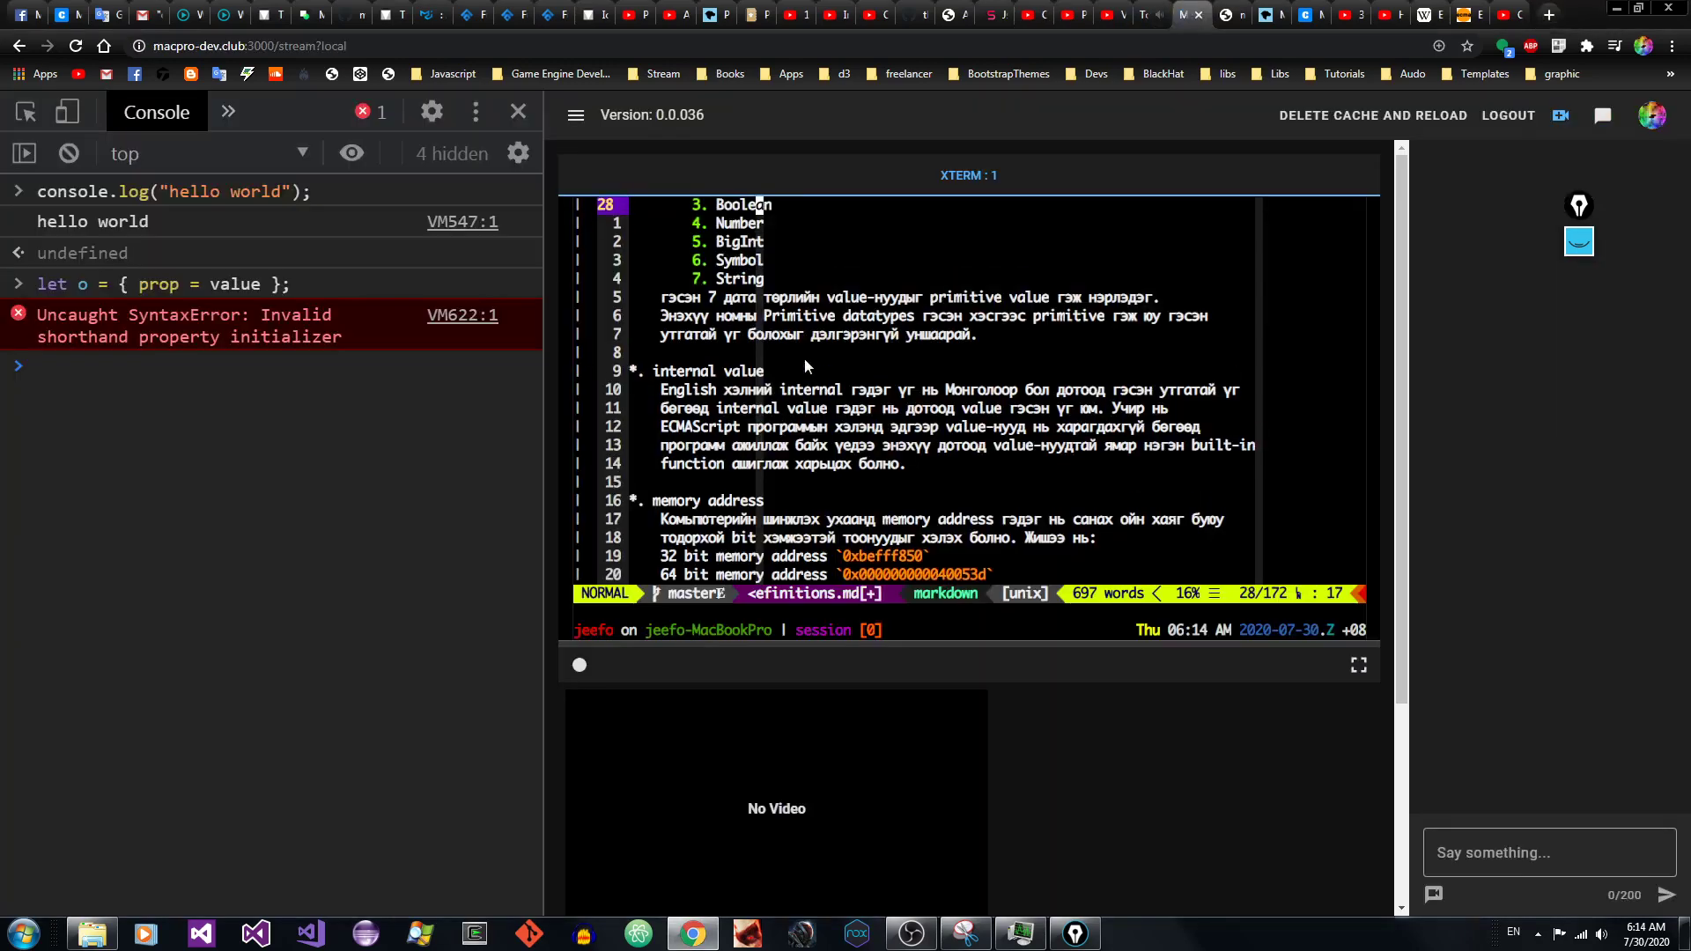
pyautogui.press('j')
pyautogui.press('j')
pyautogui.press('j')
pyautogui.press('j')
pyautogui.press('j')
pyautogui.press('j')
pyautogui.press('j')
pyautogui.press('j')
pyautogui.press('j')
pyautogui.press('j')
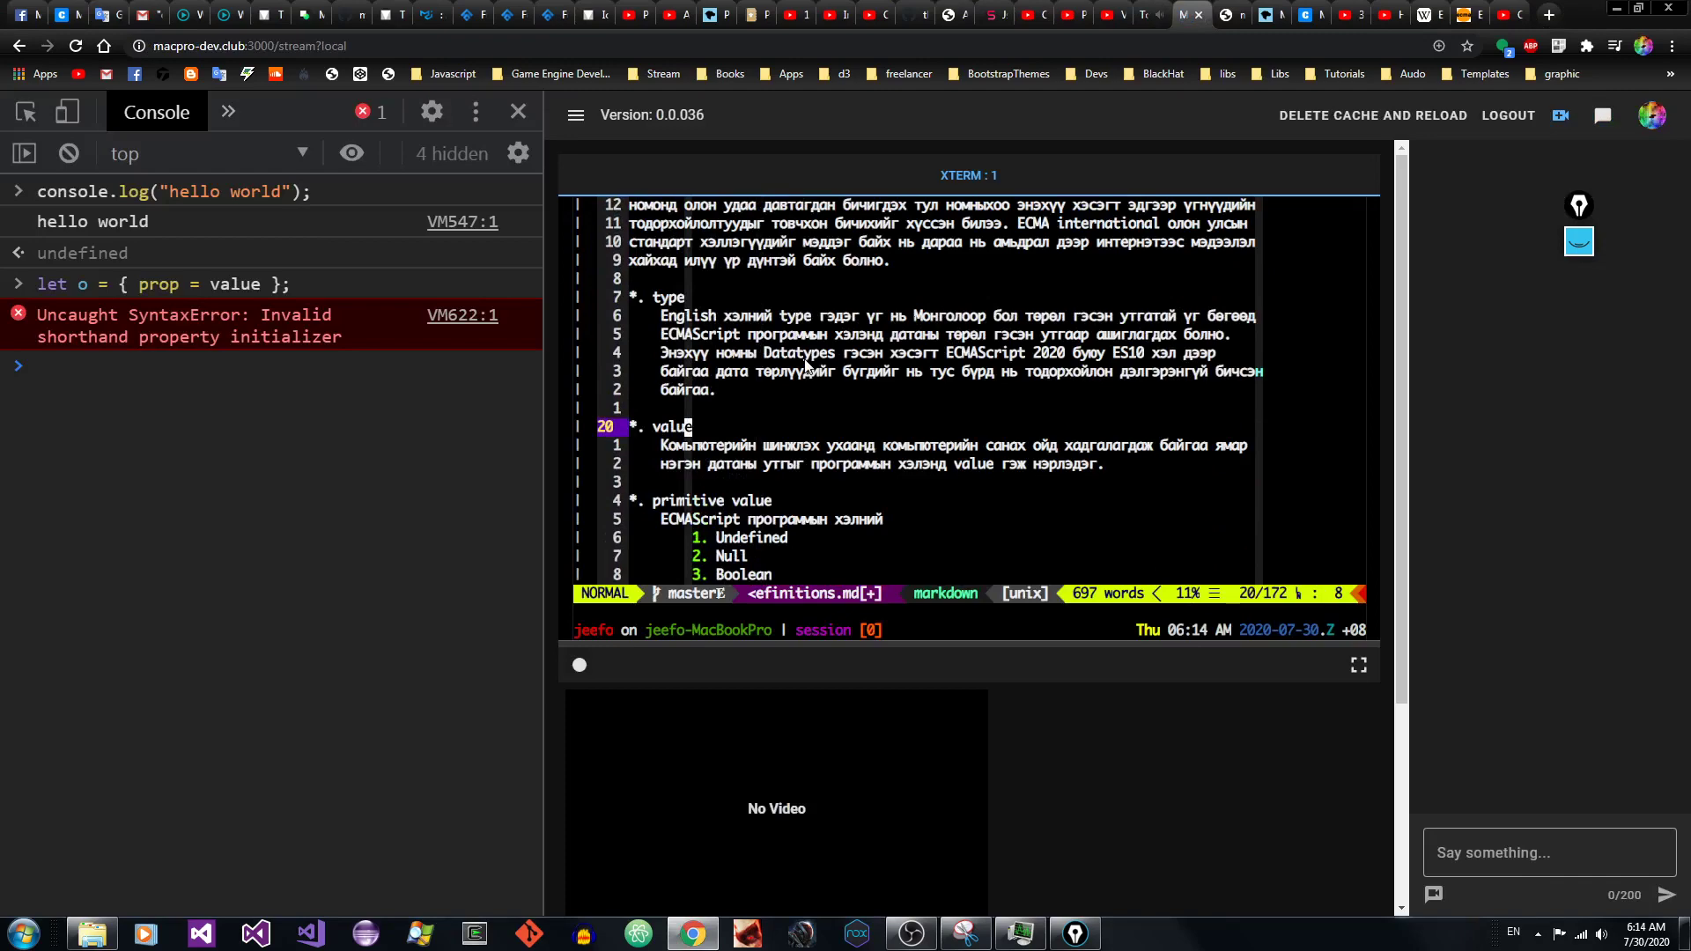
# Step: Return to the YouTube Studio channel videos list and switch to OBS to reach its recording controls
pyautogui.click(1030, 15)
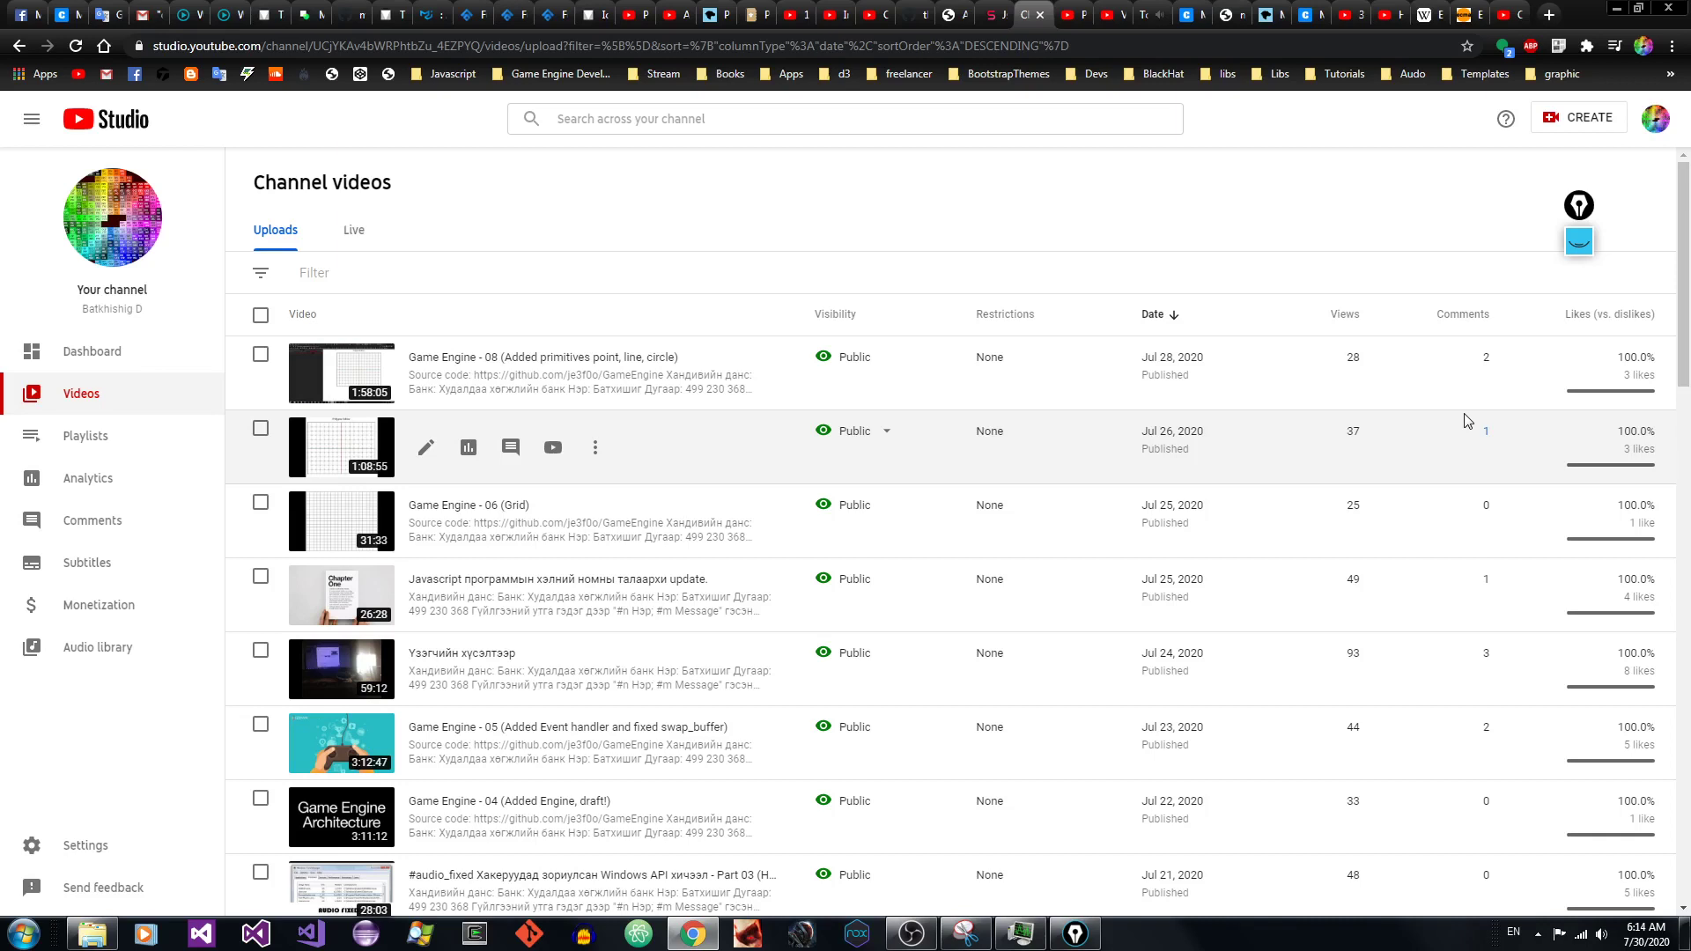
pyautogui.click(923, 937)
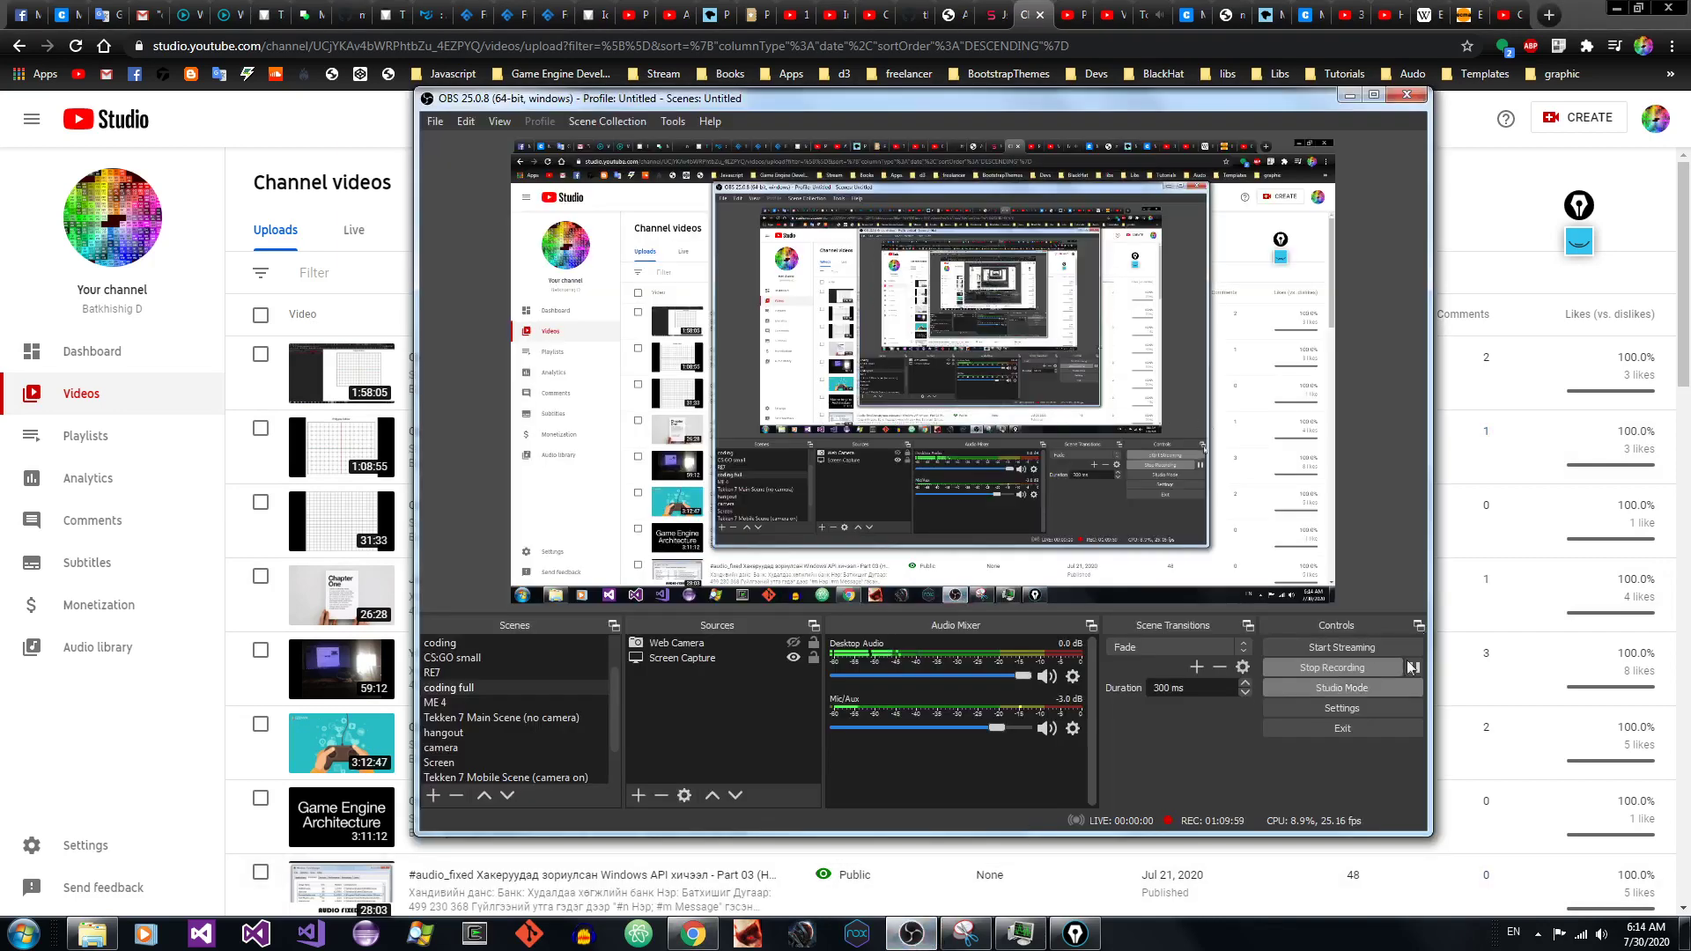